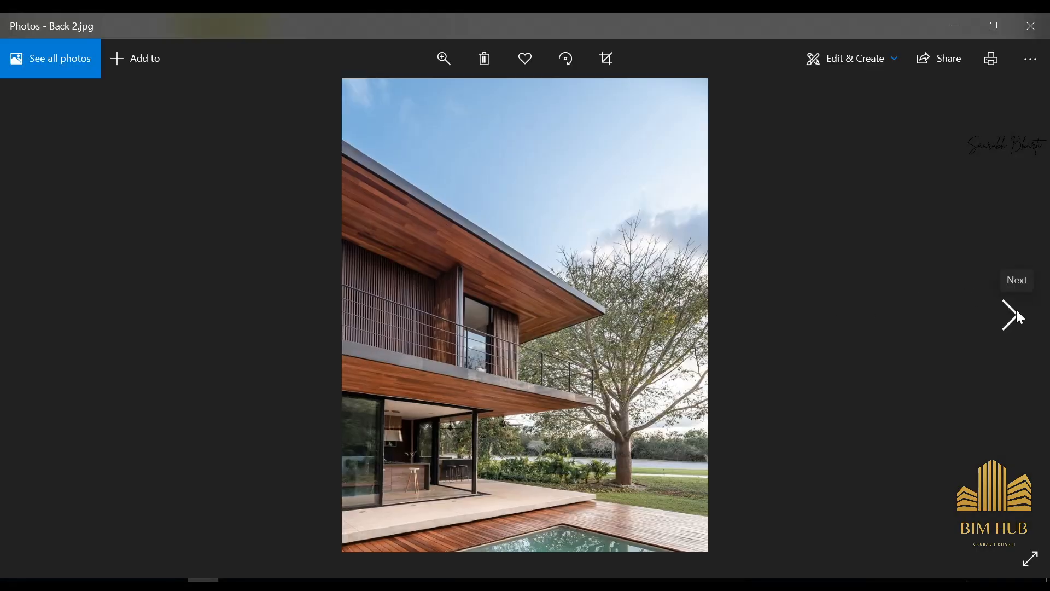
Review the GP House reference images, including exterior and interior photos, floor plans and elevation drawings.
left_click(1016, 316)
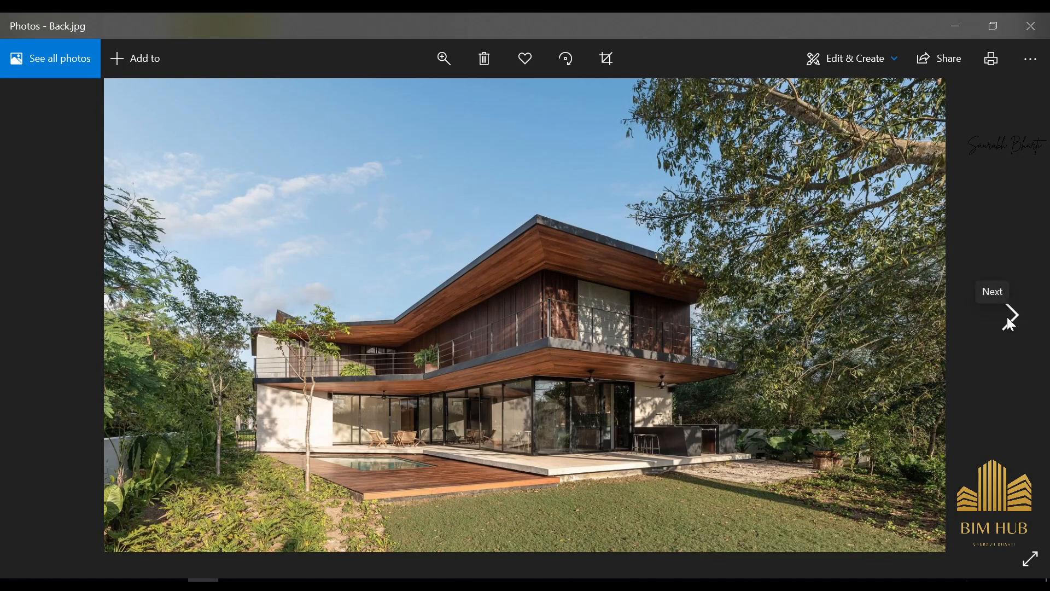
left_click(1009, 318)
left_click(1012, 322)
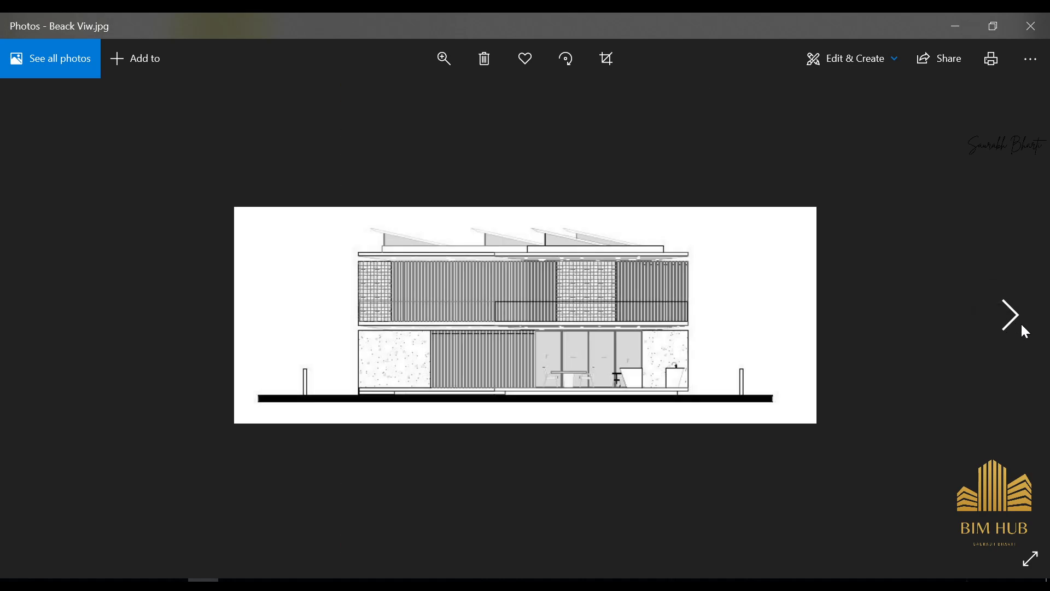
left_click(39, 313)
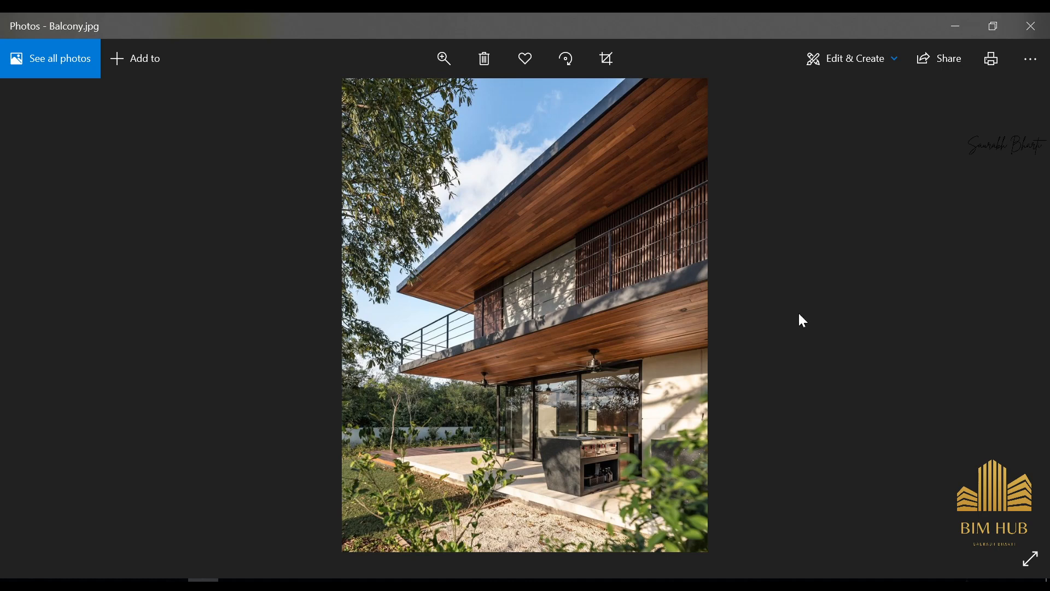
left_click(1012, 316)
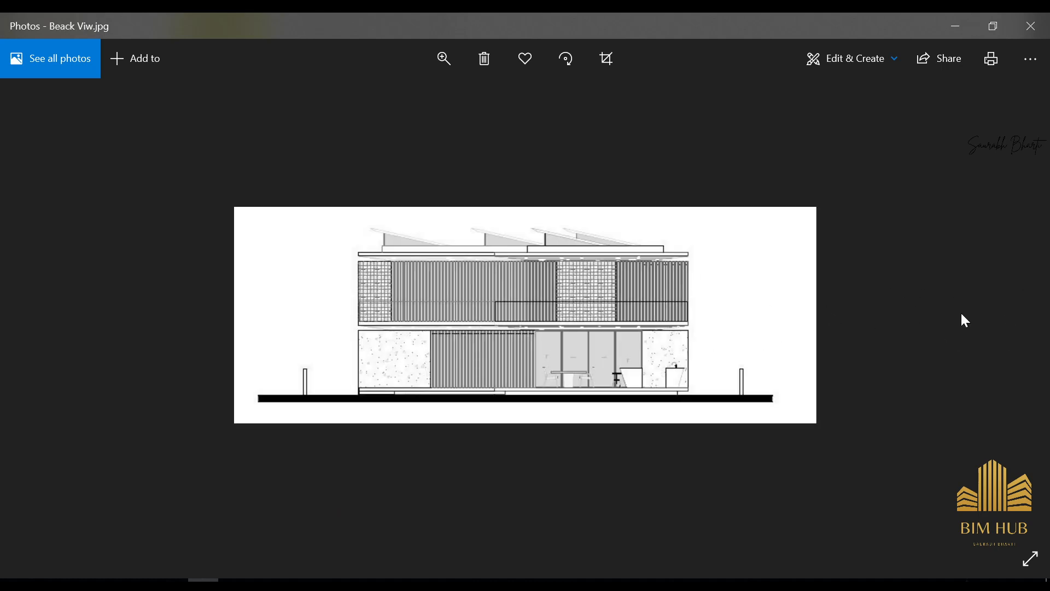
left_click(1009, 316)
left_click(1012, 316)
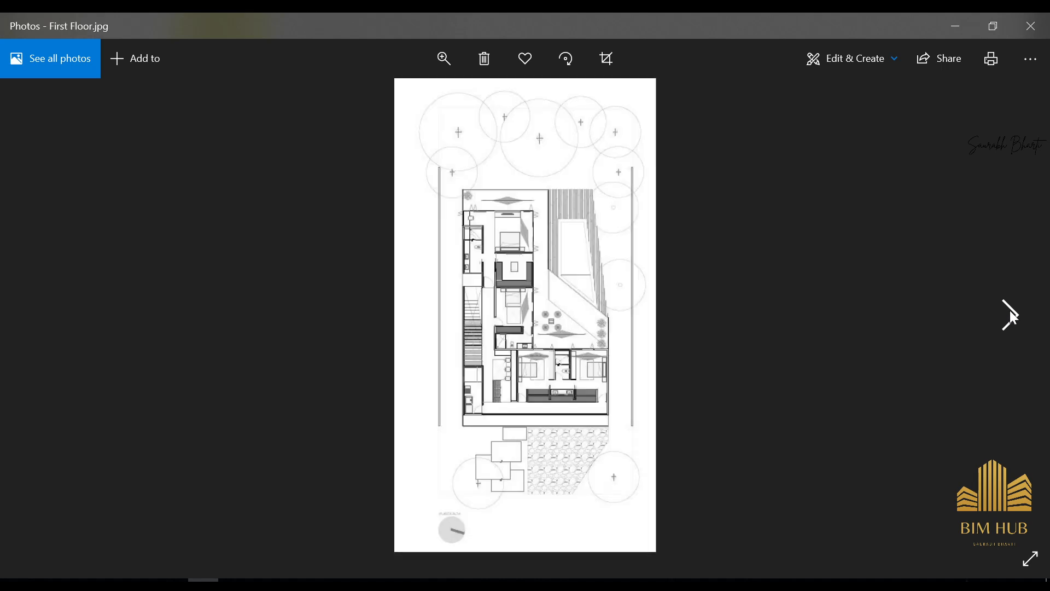
left_click(1012, 316)
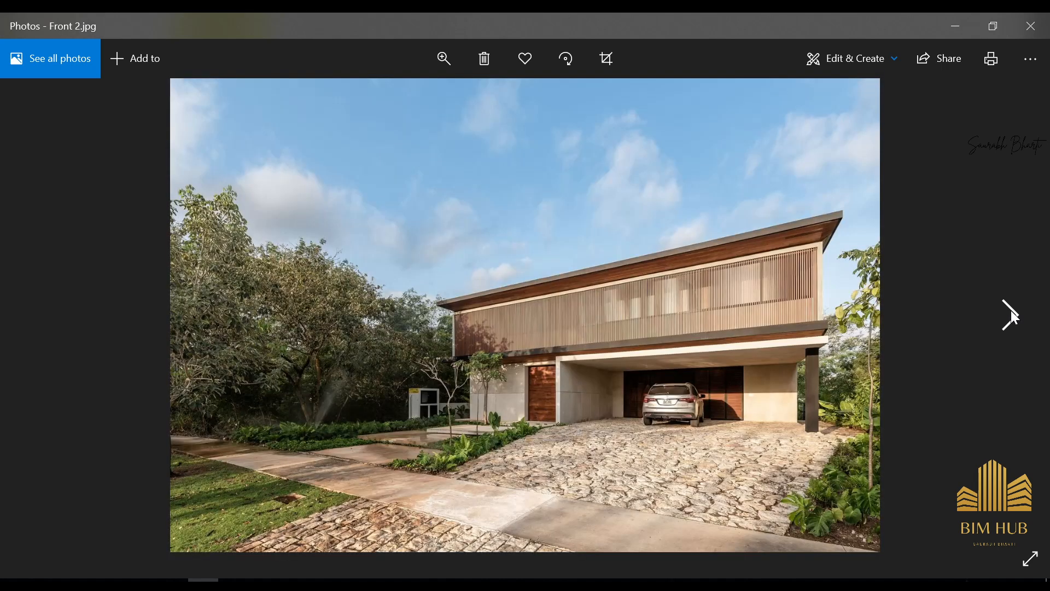
left_click(1013, 309)
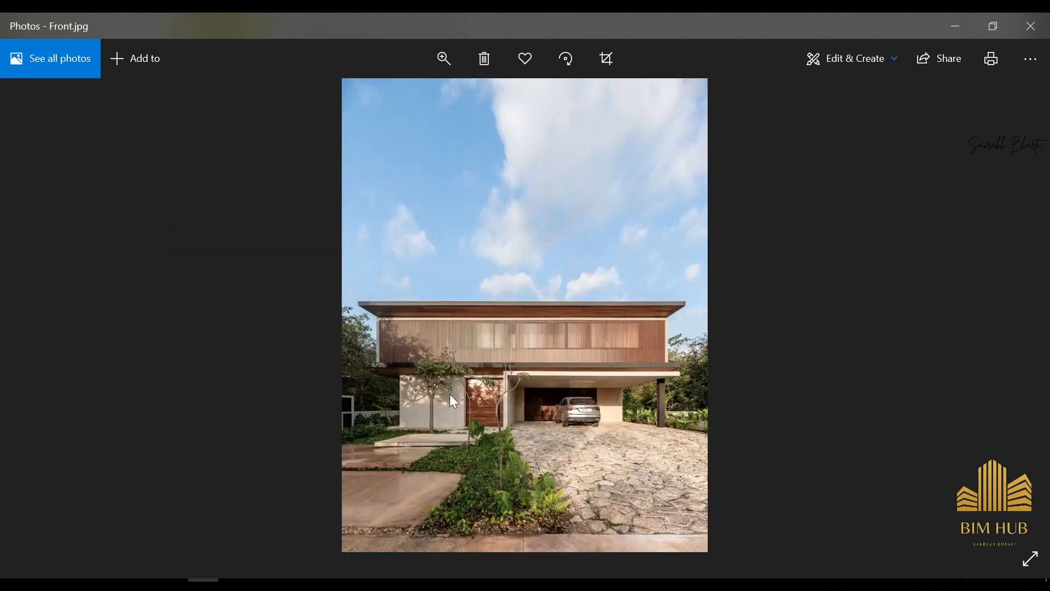
left_click(1010, 316)
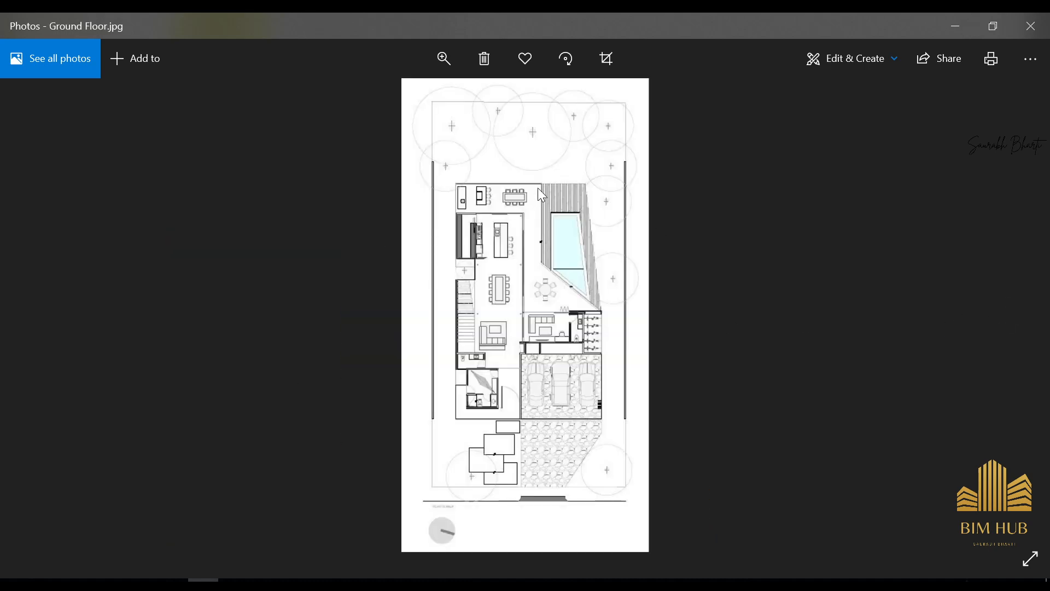
left_click(1013, 330)
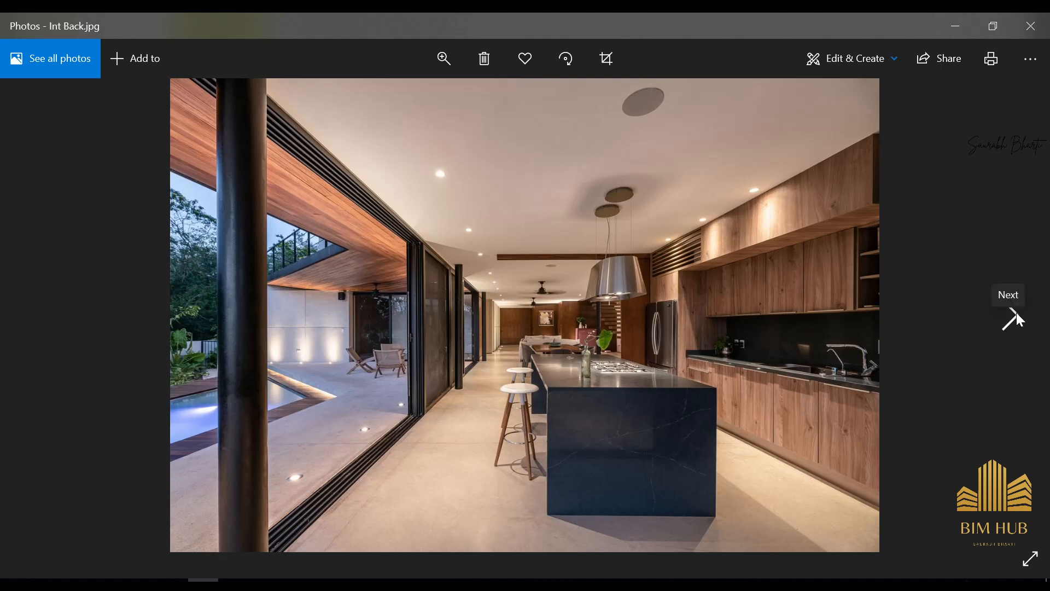
left_click(1015, 314)
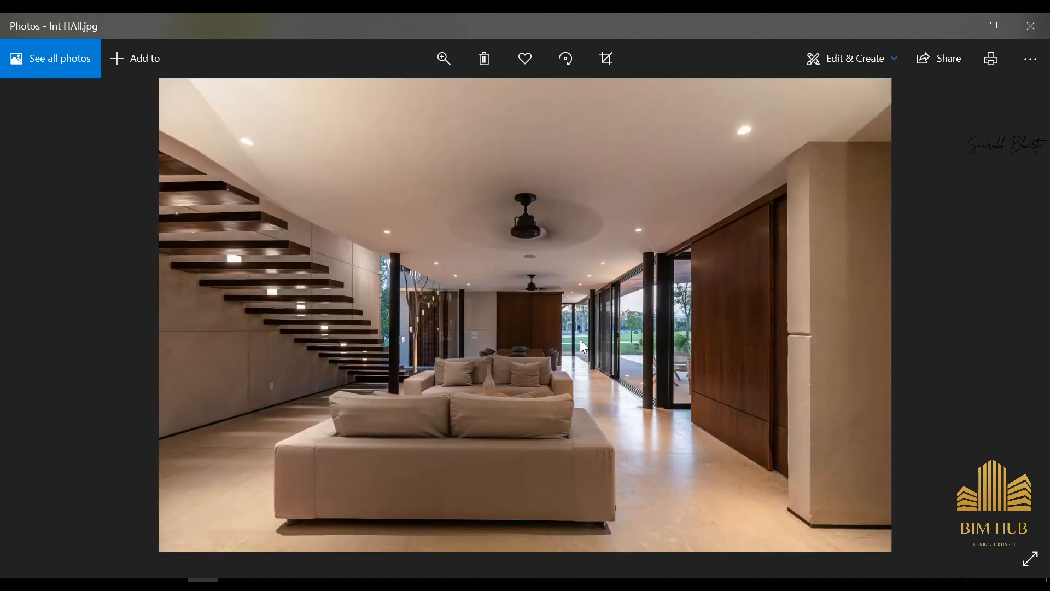
left_click(1009, 309)
left_click(1009, 311)
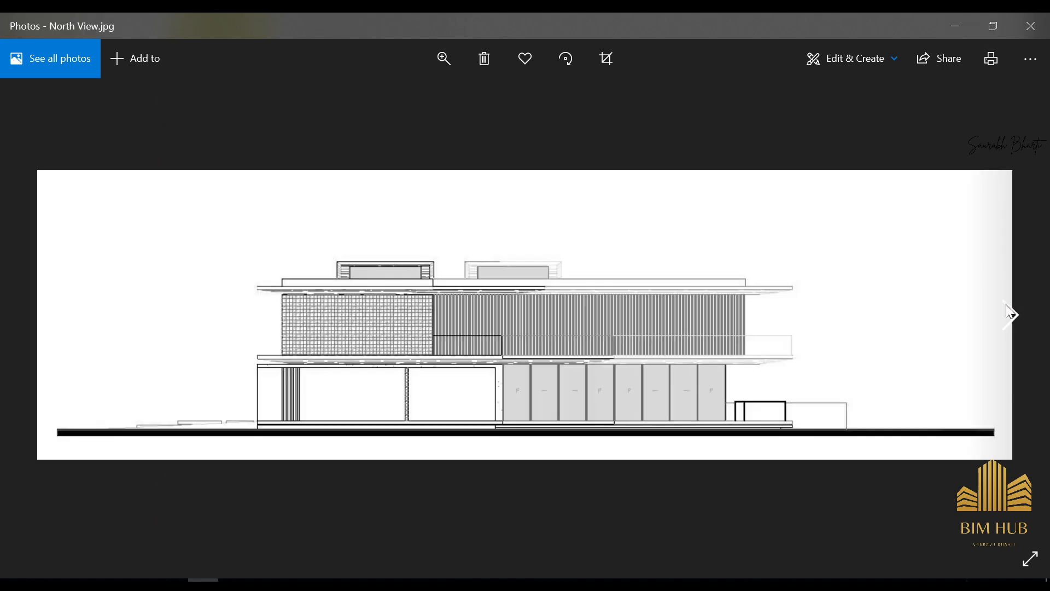
Switch to Revit and create a new project from the Imperial-Architectural Template.
left_click(956, 25)
left_click(624, 363)
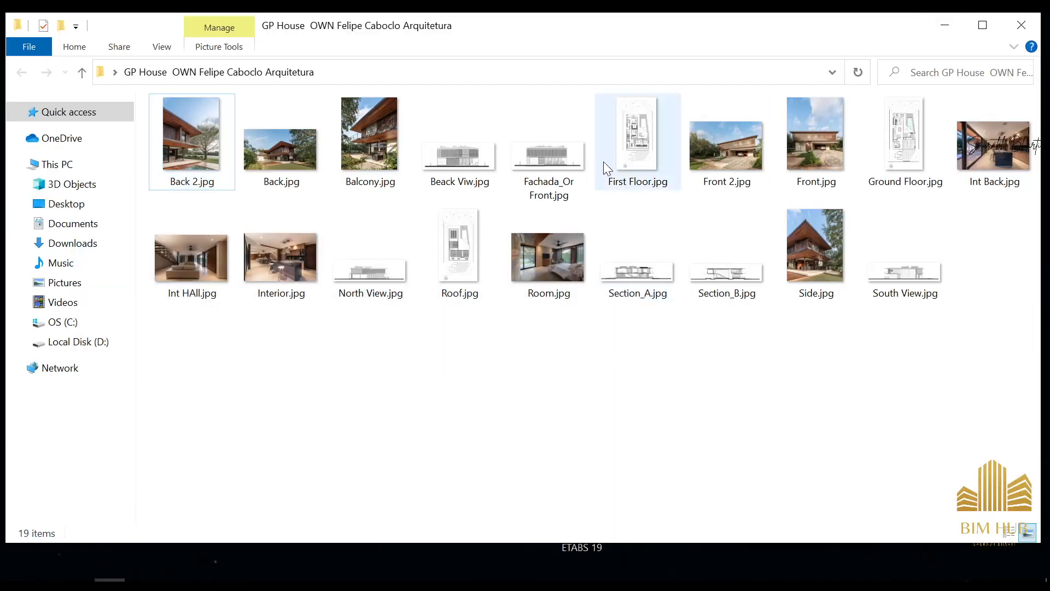
left_click(91, 578)
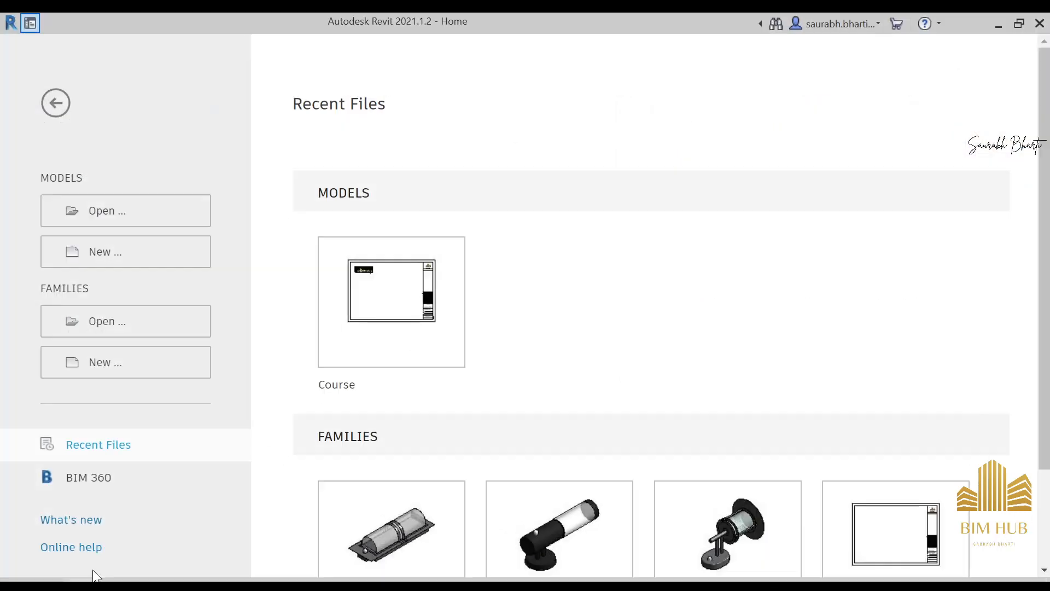
left_click(123, 260)
left_click(465, 275)
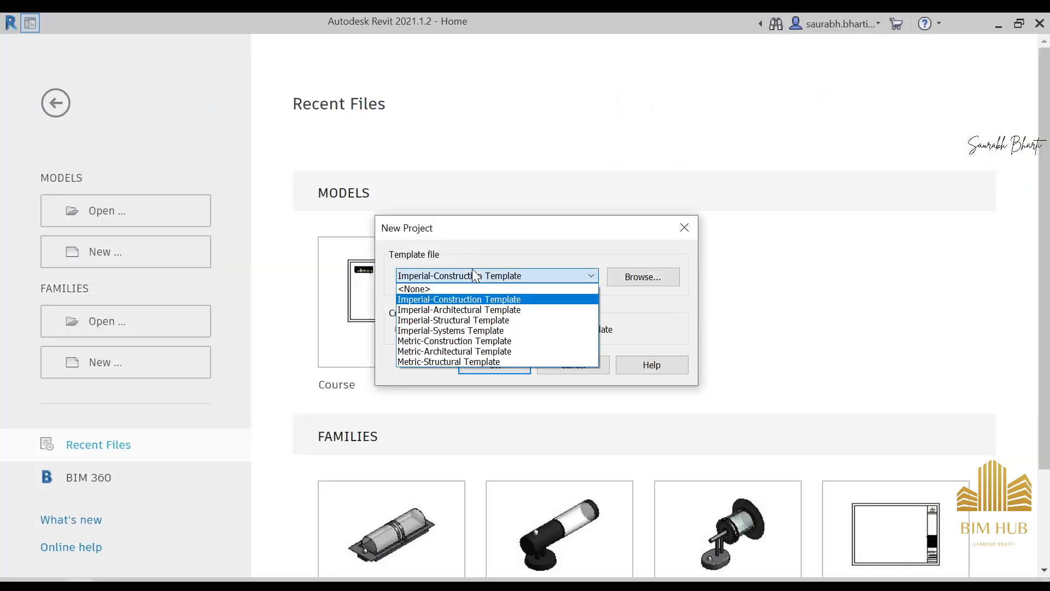
left_click(437, 309)
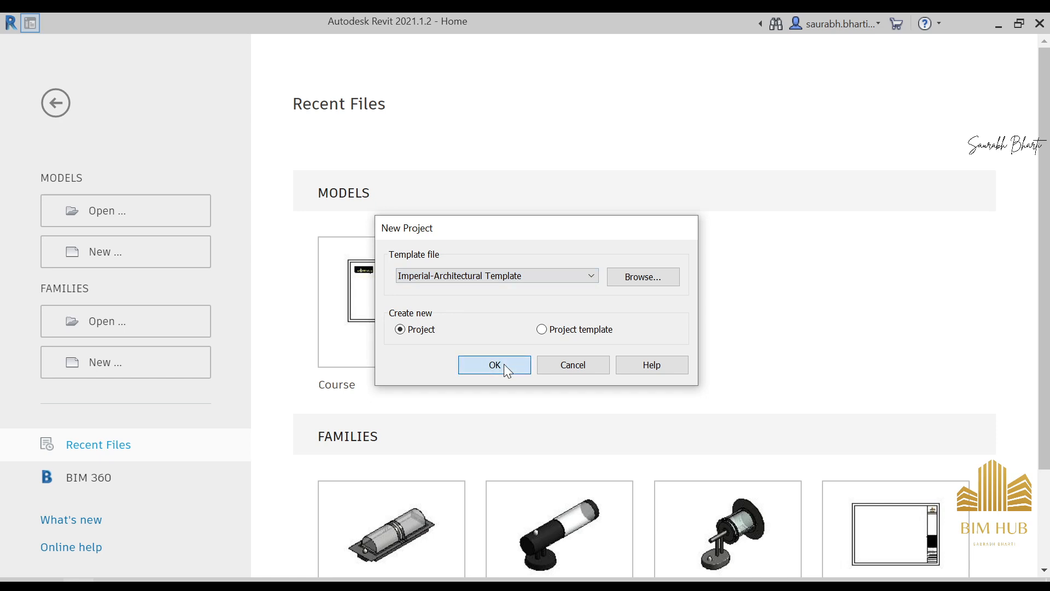
left_click(495, 365)
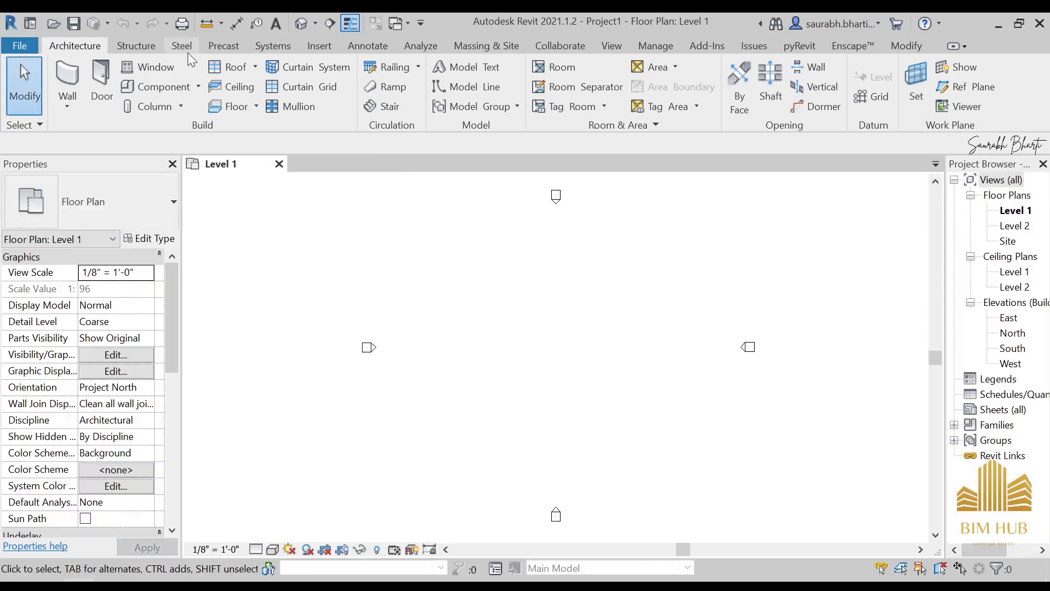
Start an image import, browse to the GP House folder on the desktop and show its files as larger thumbnails.
left_click(319, 46)
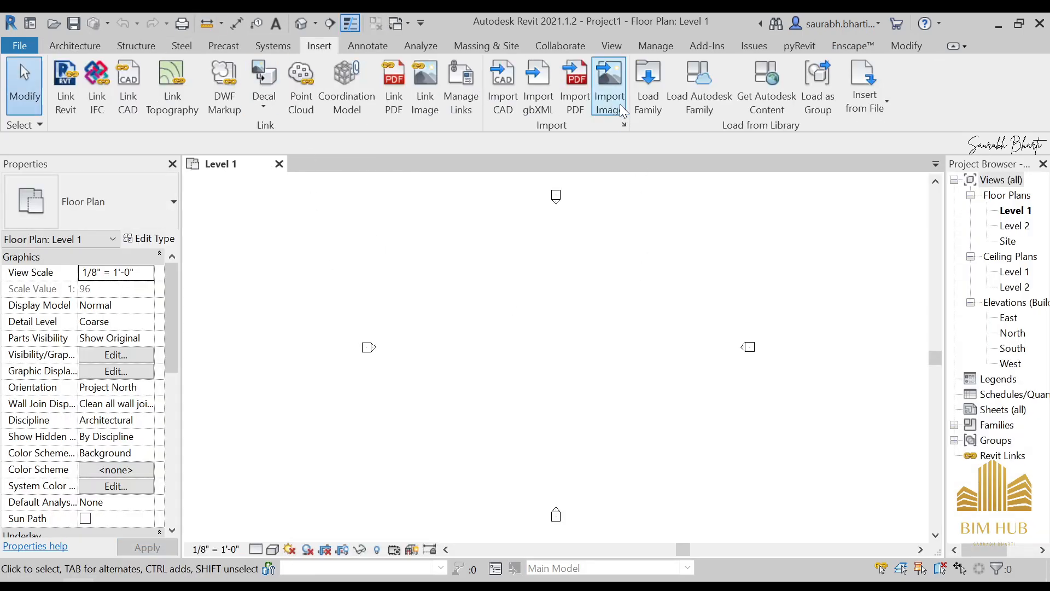
left_click(613, 87)
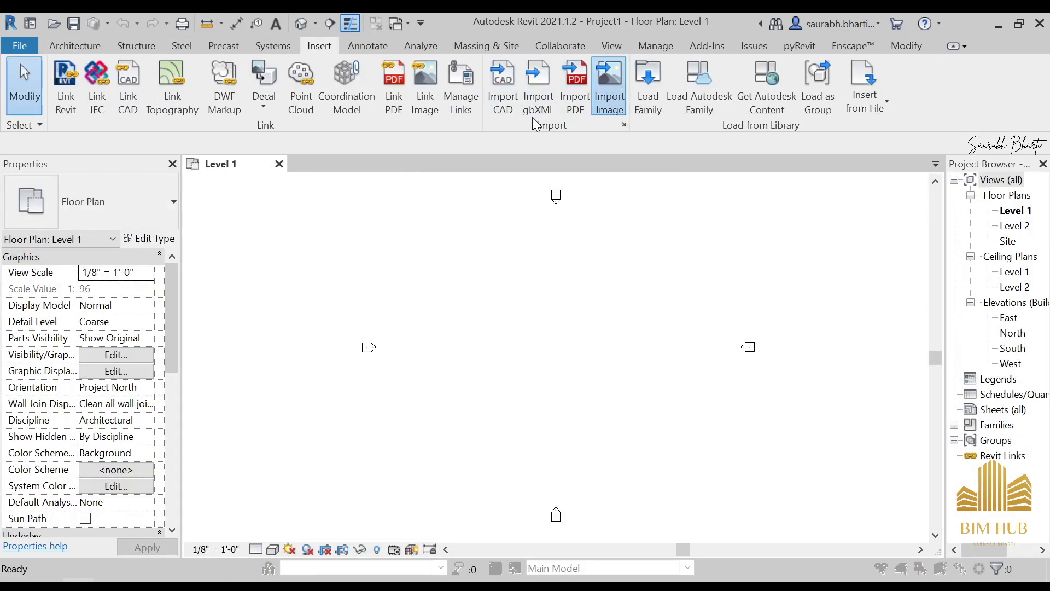
left_click(81, 298)
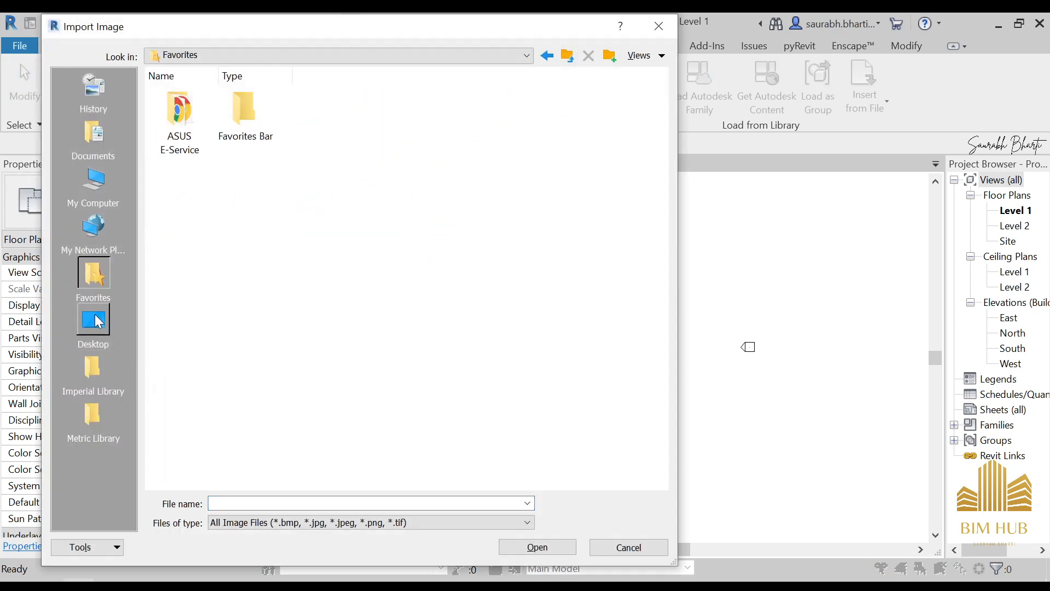
left_click(93, 323)
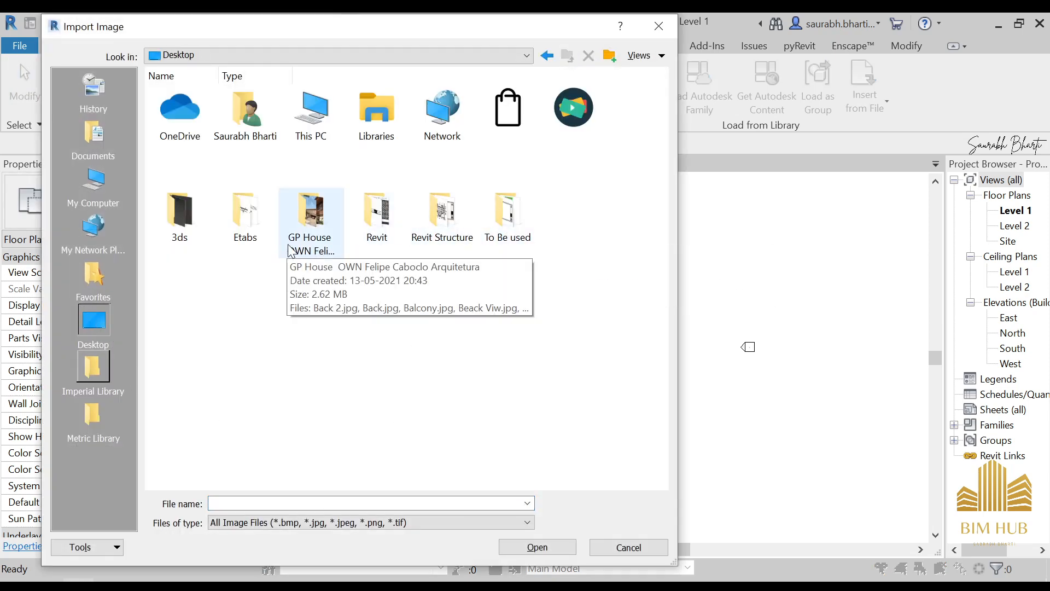
double_click(310, 211)
right_click(352, 186)
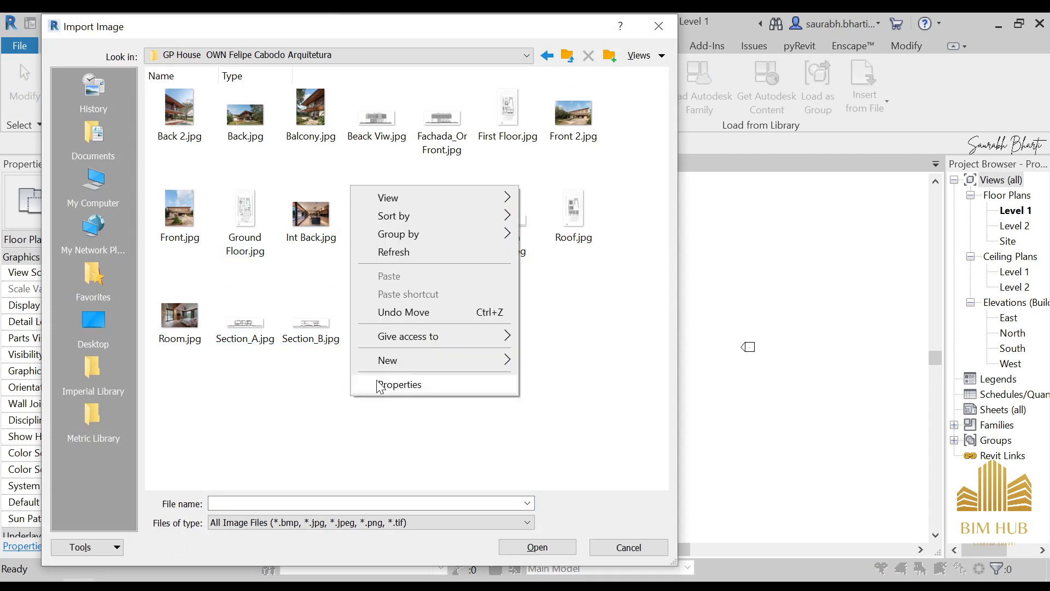
mouse_move(378, 197)
left_click(613, 215)
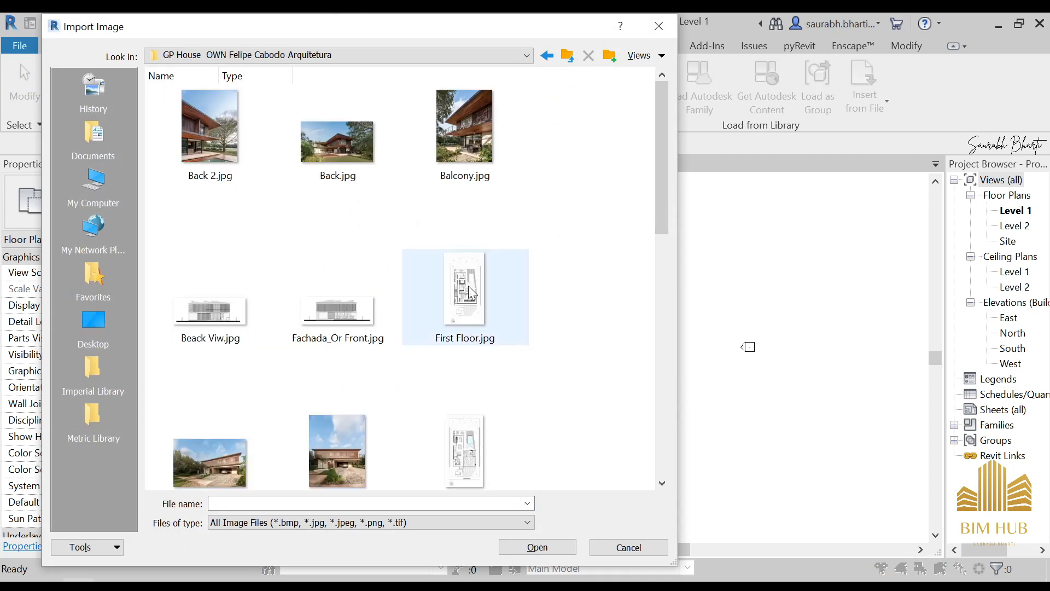
Import Ground Floor.jpg and place it in the Level 1 plan, centred between the four elevation markers.
scroll(488, 421, "down", 4)
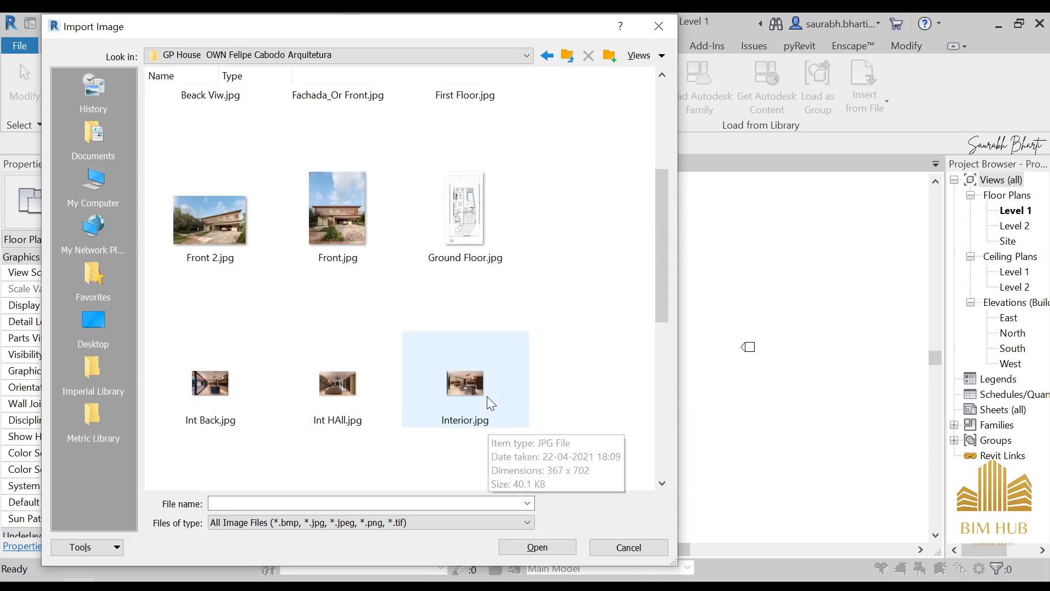
left_click(462, 233)
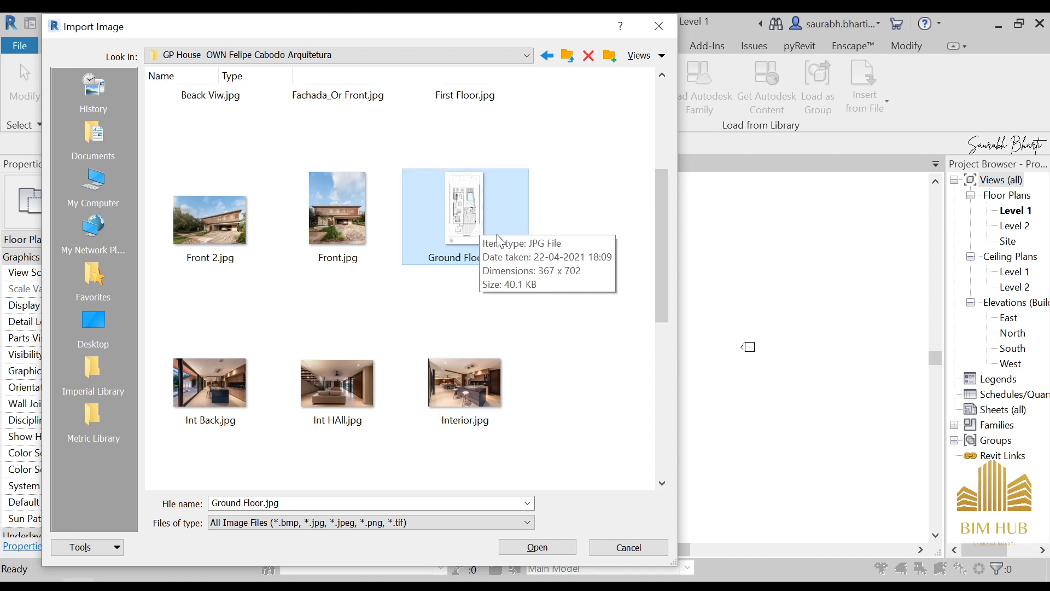
double_click(488, 230)
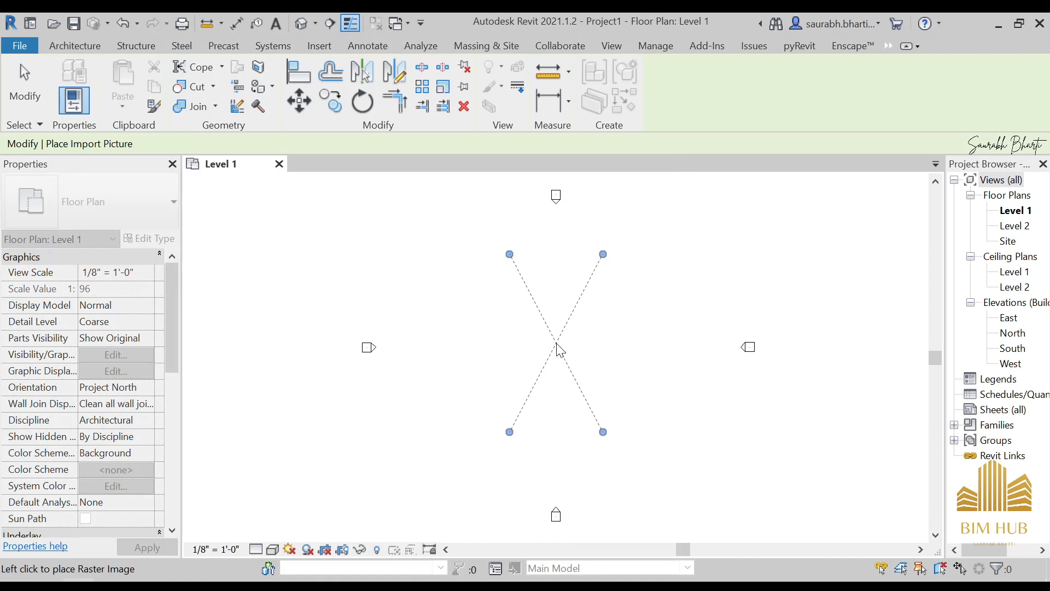
left_click(558, 349)
key("Escape")
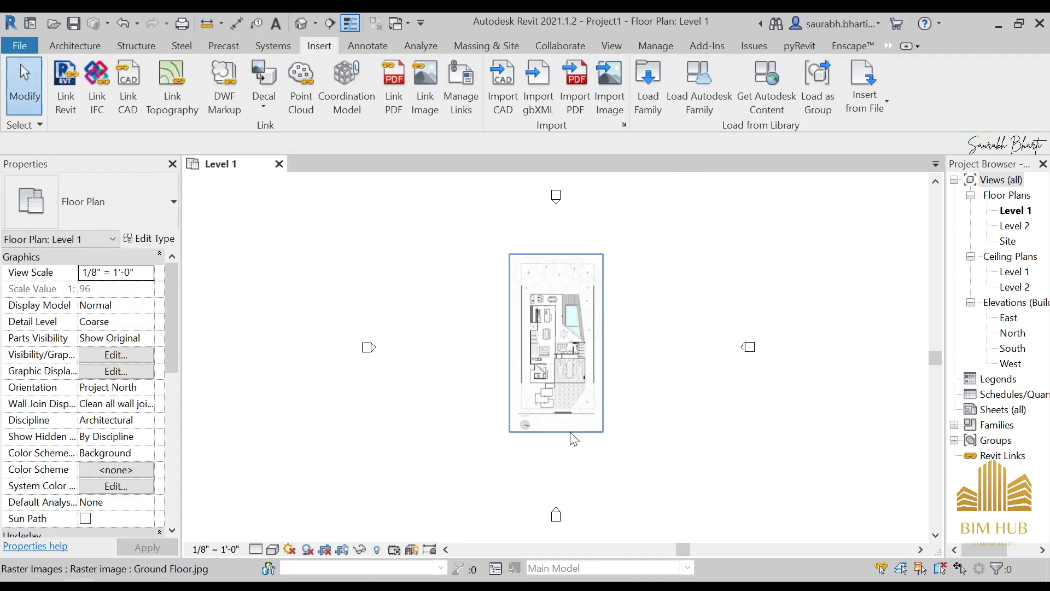
Examine the placed ground floor image up close and the levels in the North and East elevations.
scroll(552, 416, "up", 10)
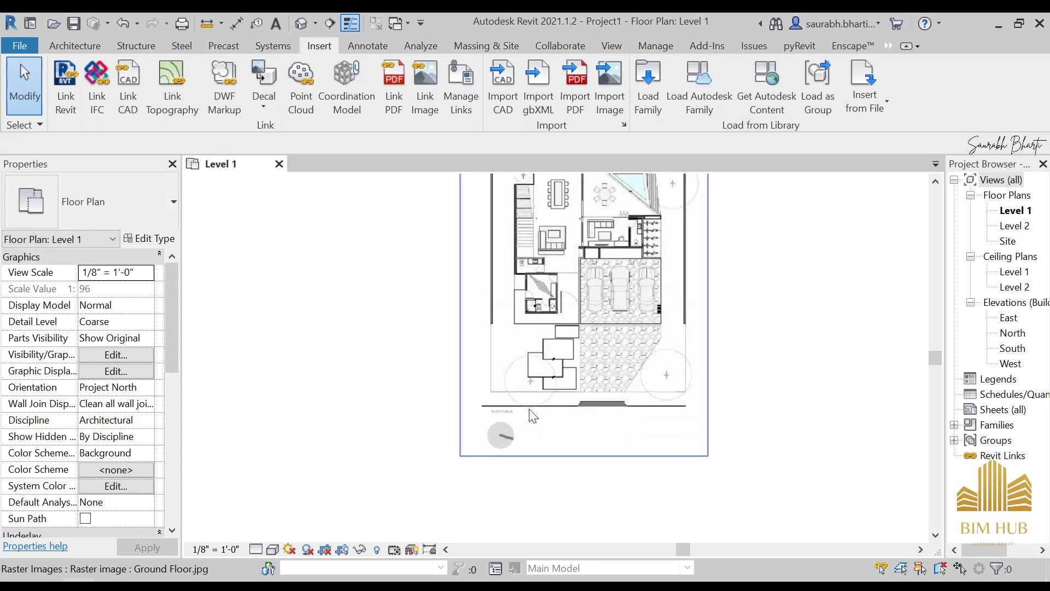
scroll(542, 417, "down", 8)
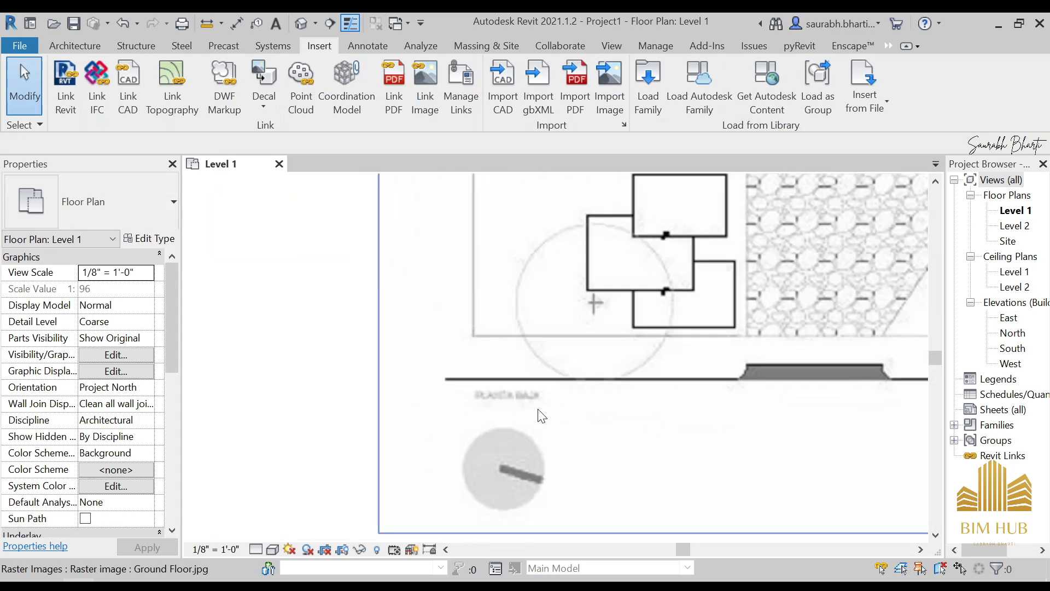
scroll(614, 345, "down", 4)
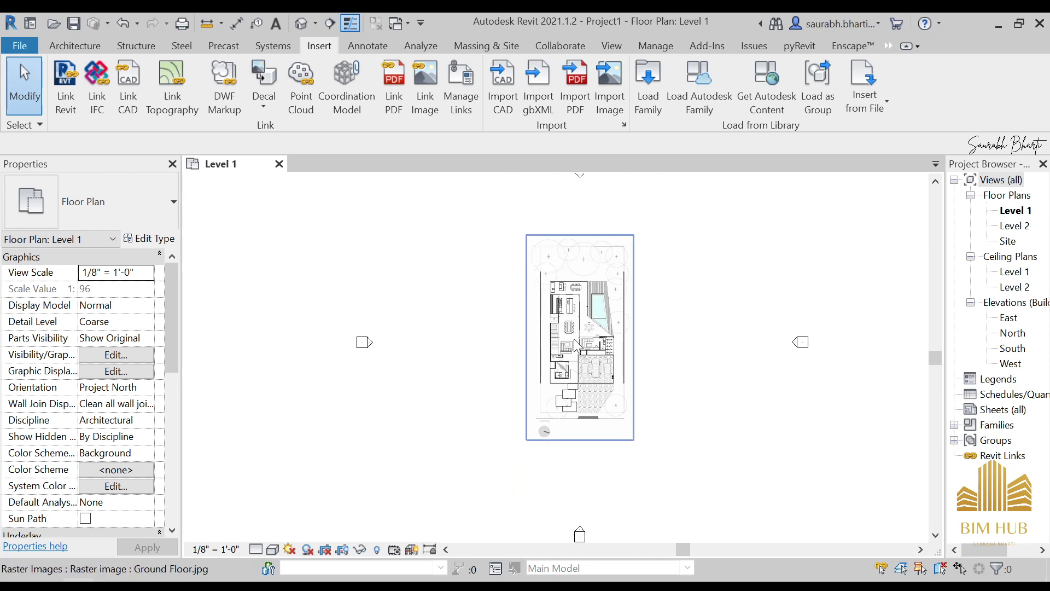
double_click(1014, 334)
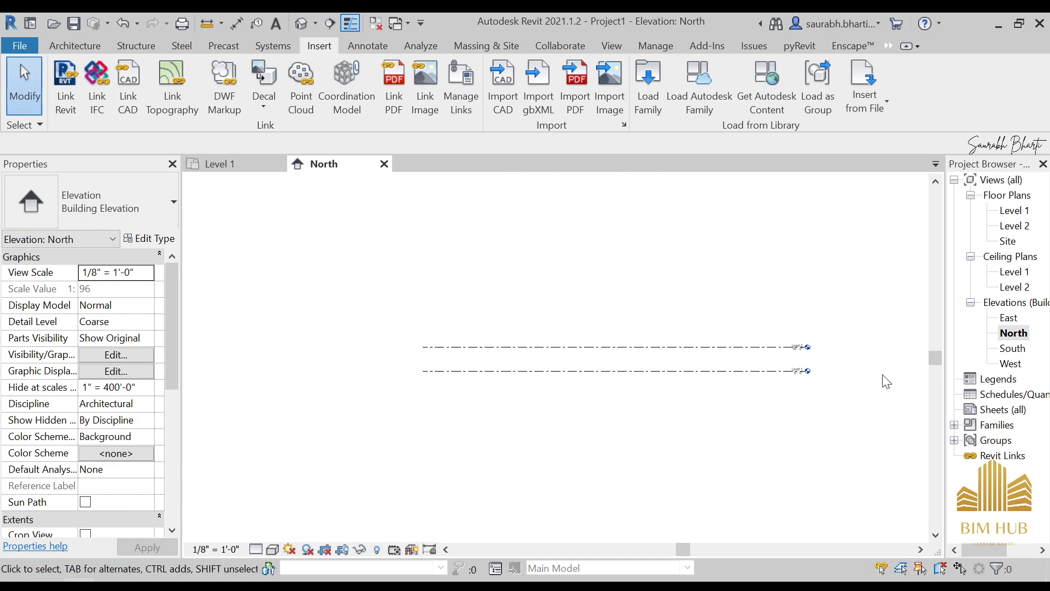
double_click(1017, 319)
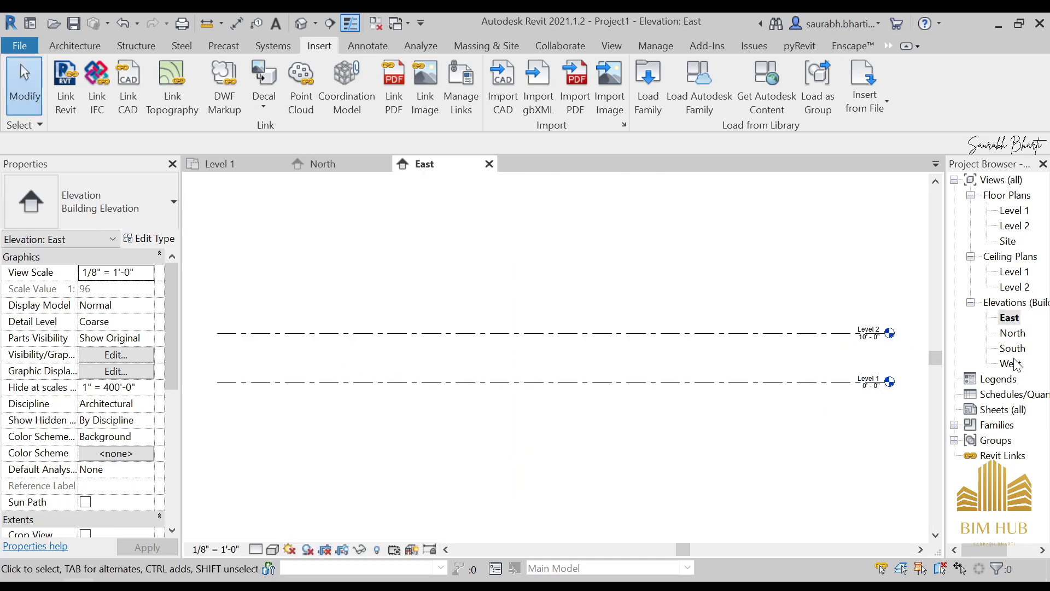
scroll(246, 305, "down", 3)
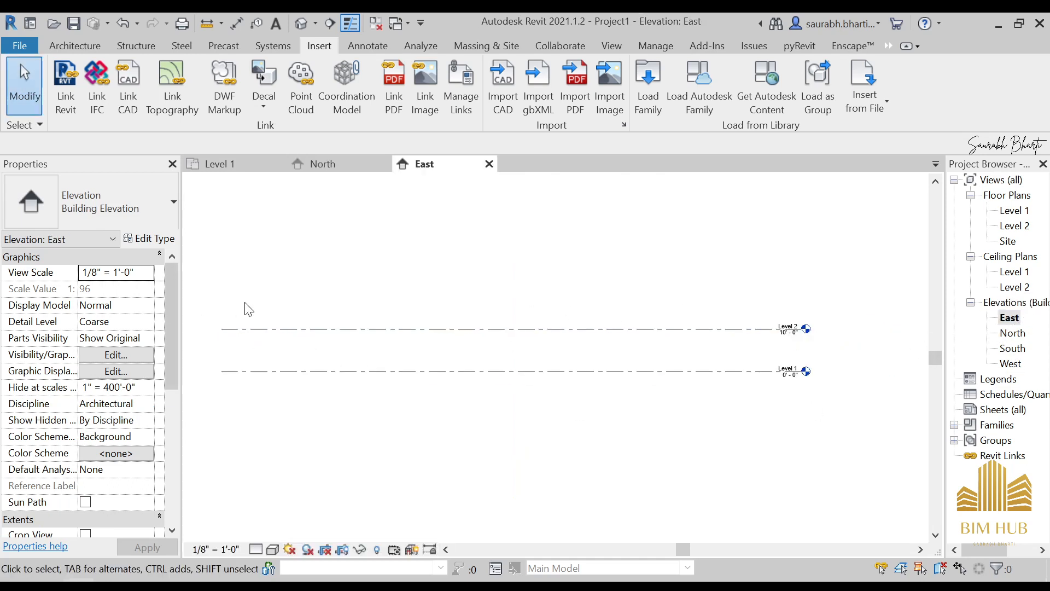
scroll(446, 256, "up", 2)
middle_click_drag(447, 257, 564, 300)
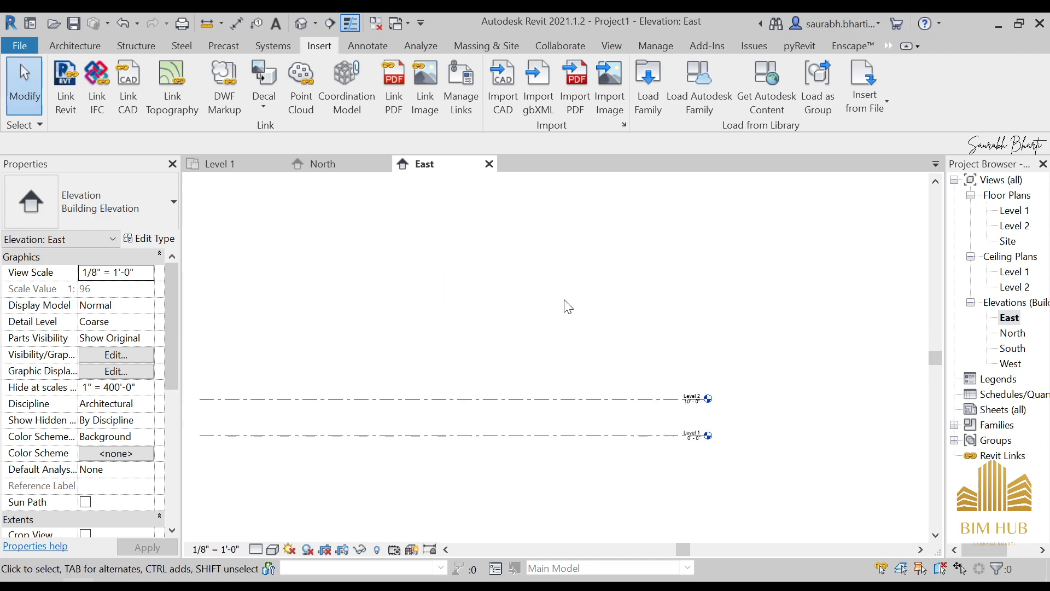
Return to the Level 1 floor plan and select the North elevation marker above the ground floor image.
double_click(1015, 210)
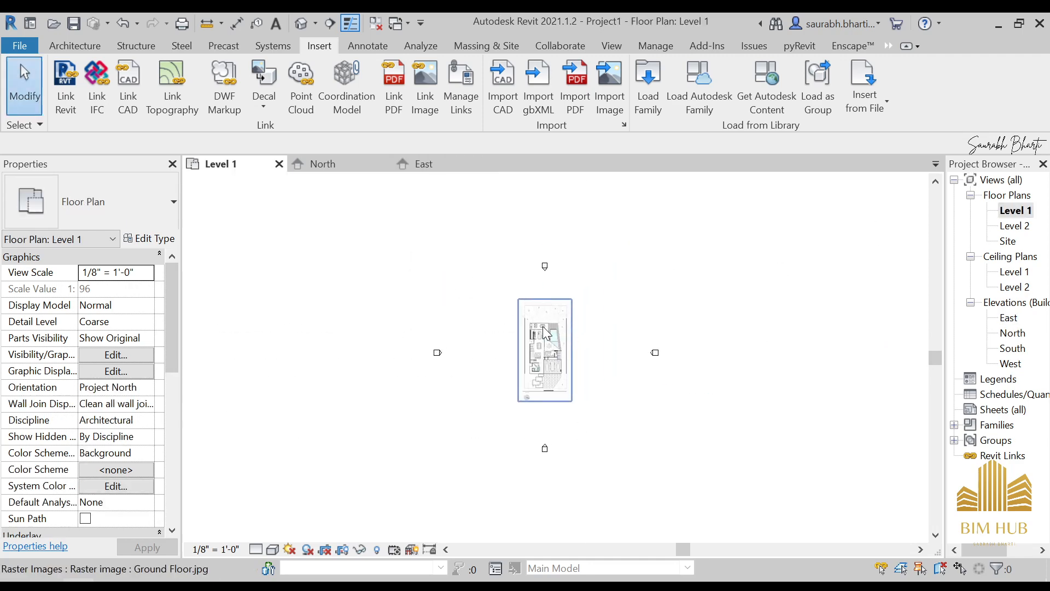
scroll(546, 332, "up", 1)
left_click(546, 334)
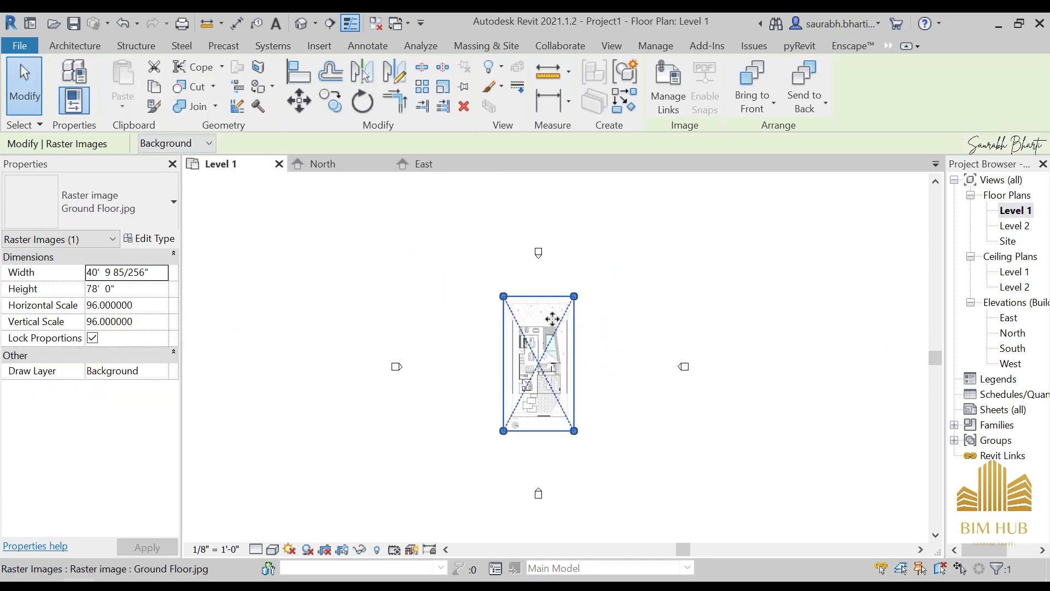
scroll(546, 262, "up", 1)
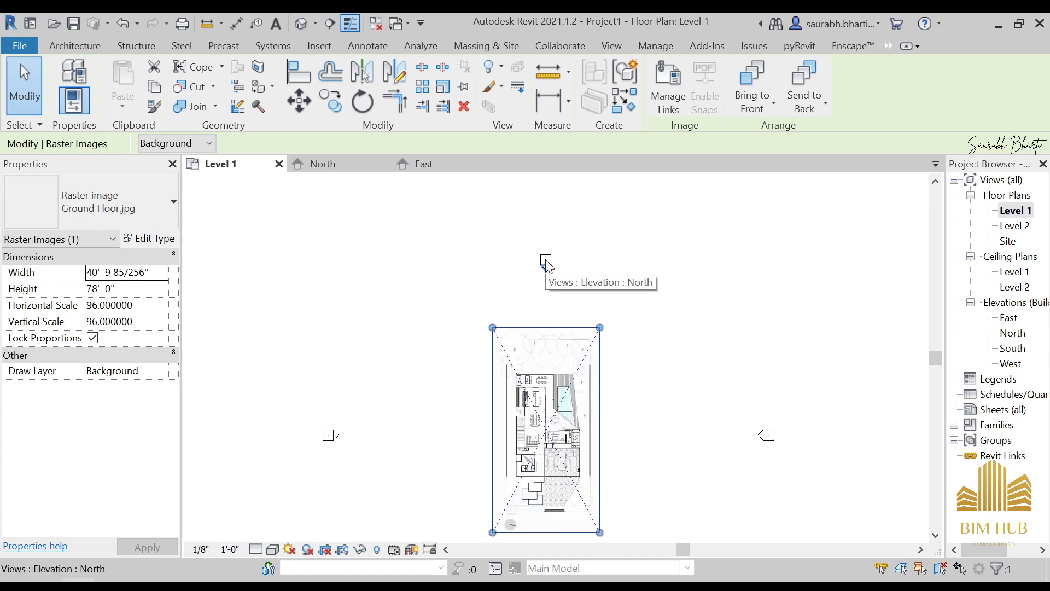
left_click(546, 263)
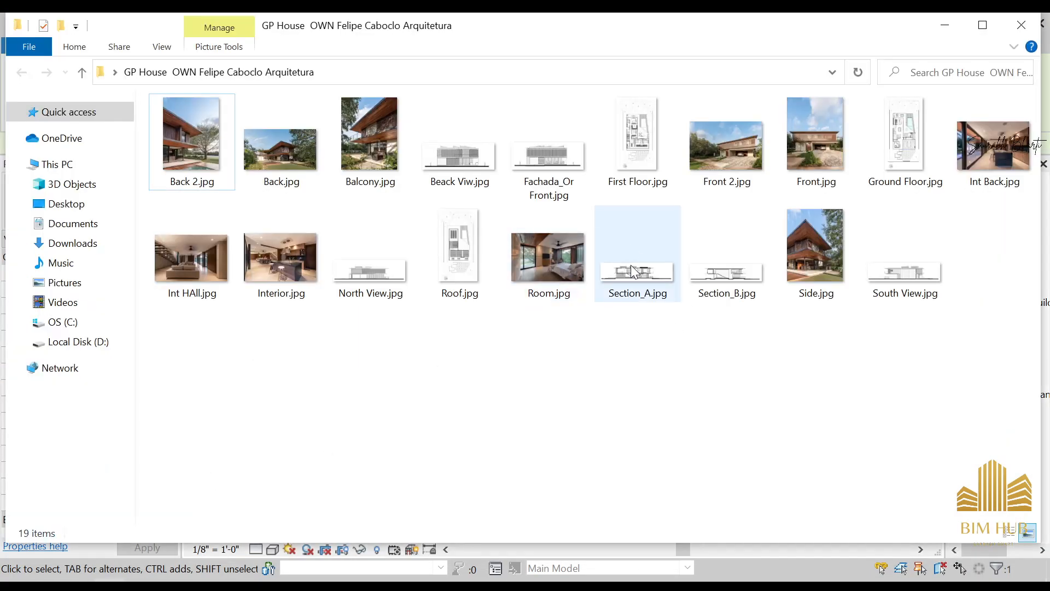
Switch to the GP House folder in File Explorer, view North View.jpg, then close the picture and return to Revit.
left_click(394, 269)
double_click(394, 269)
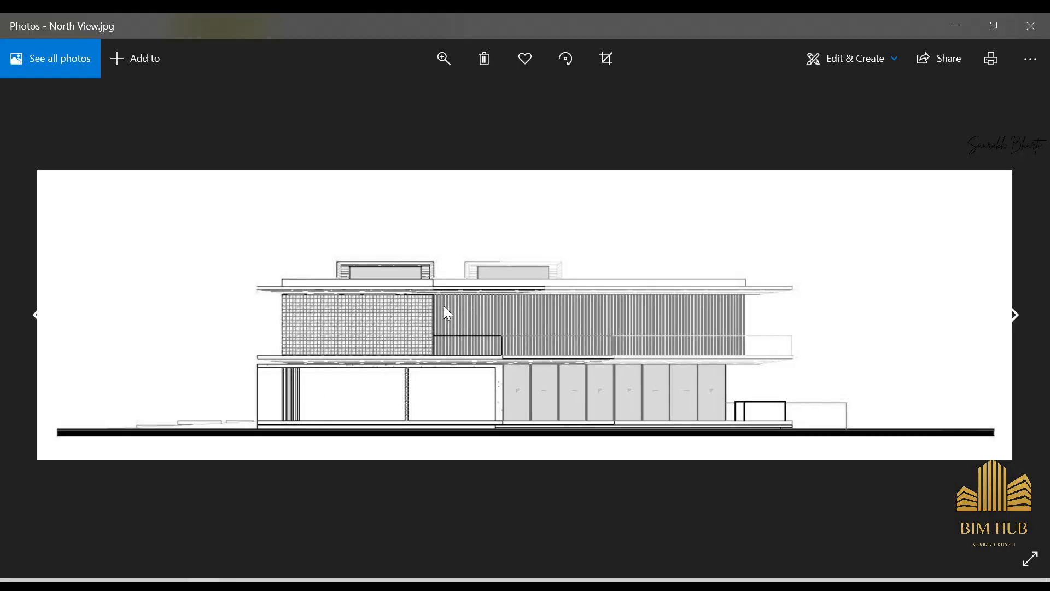
left_click(1031, 25)
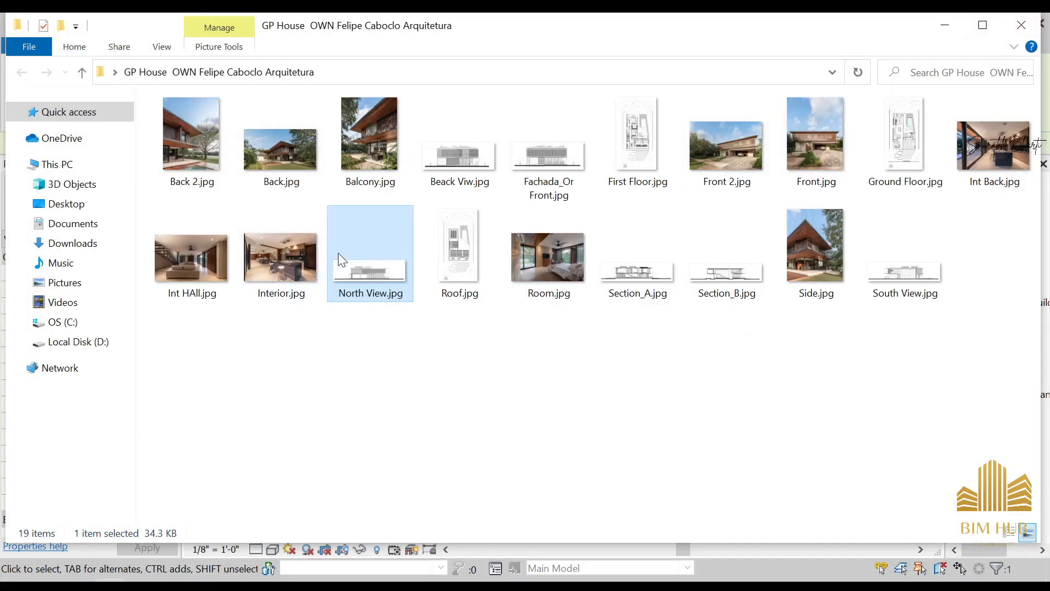
left_click(946, 24)
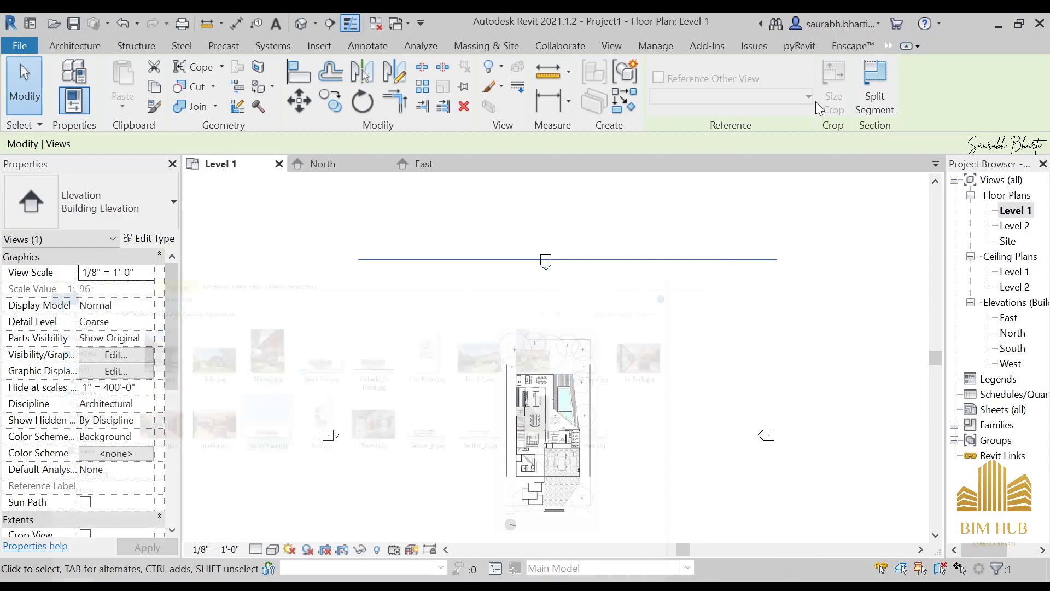
Examine the orientation of the ground floor image relative to the North and South elevation markers.
left_click(536, 396)
middle_click_drag(547, 424, 542, 364)
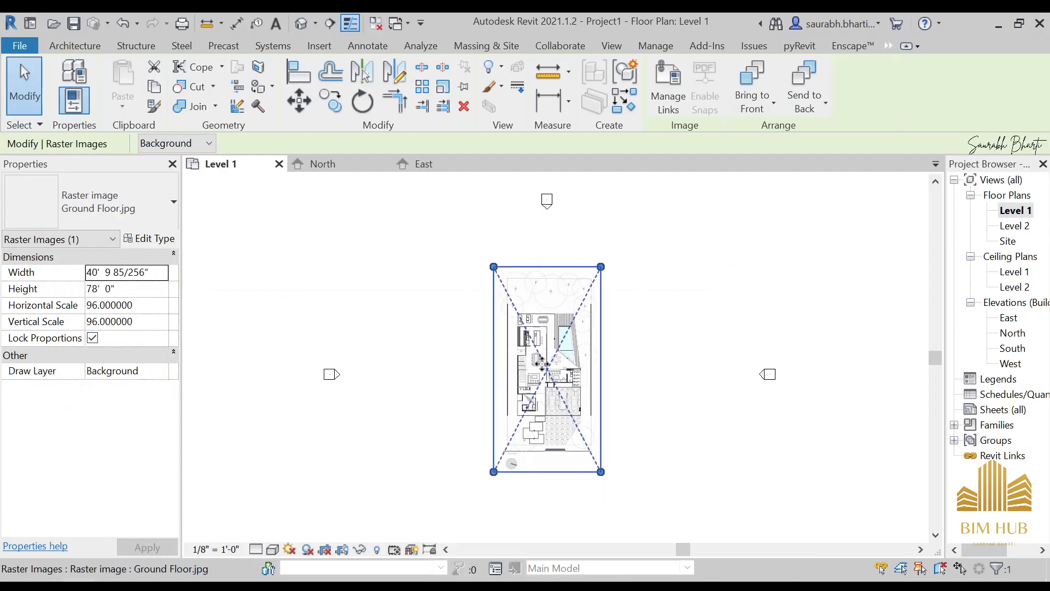
scroll(542, 362, "up", 3)
scroll(543, 348, "down", 1)
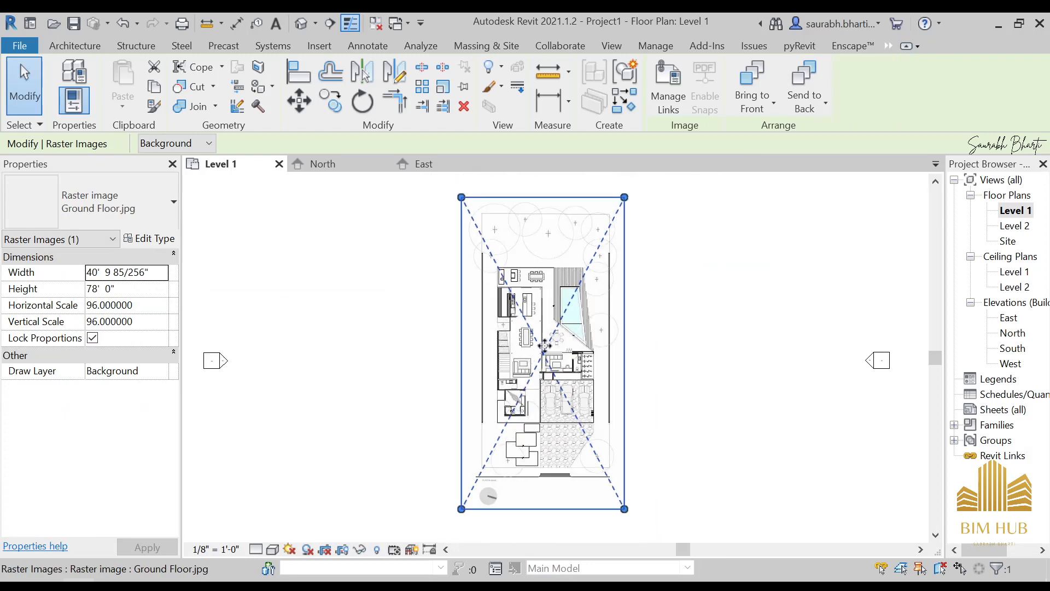
key("Escape")
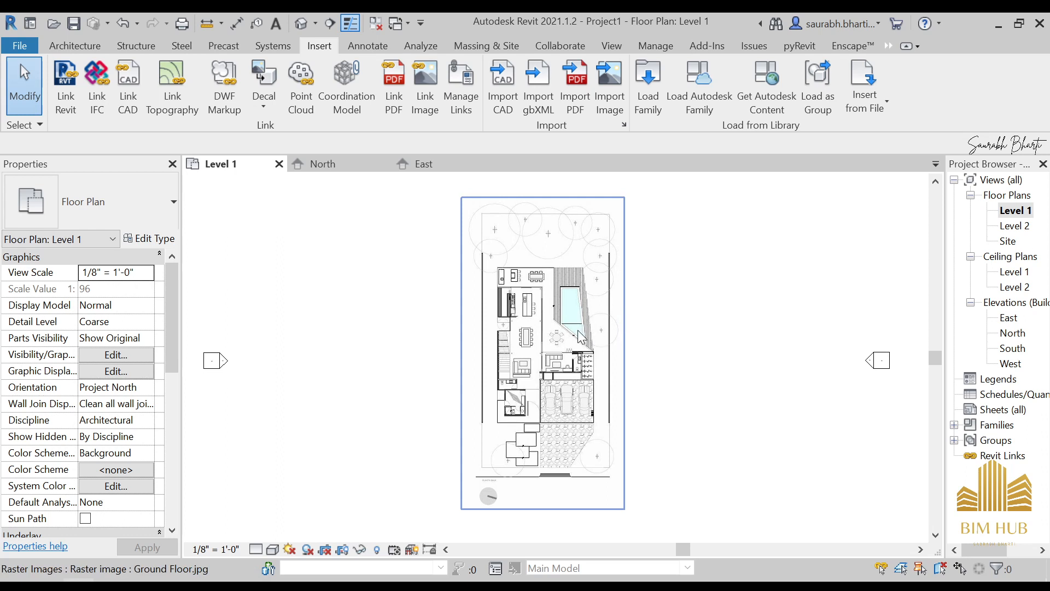
scroll(637, 359, "down", 5)
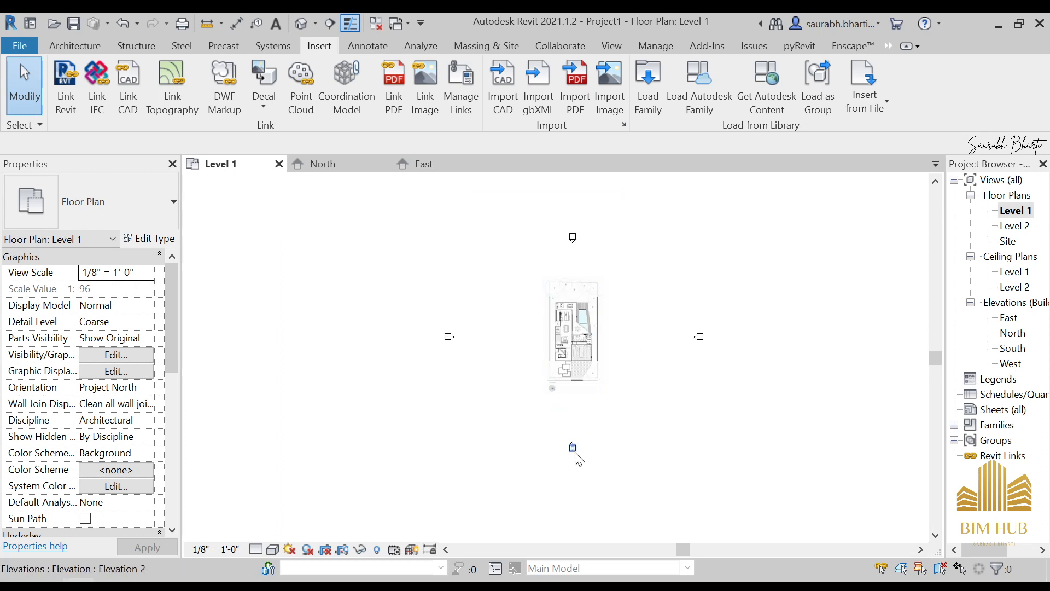
scroll(576, 454, "up", 4)
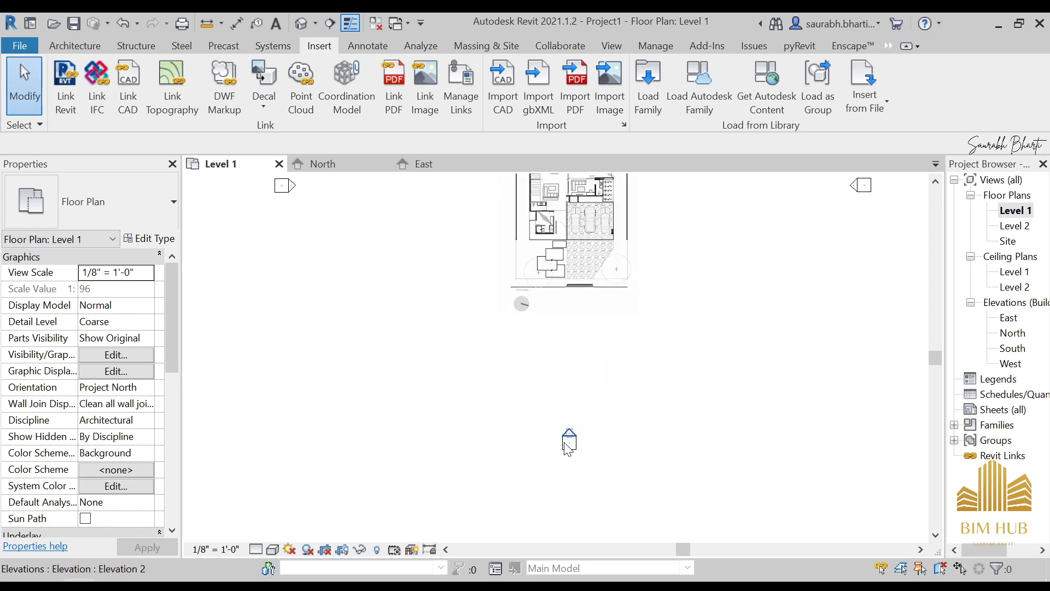
scroll(572, 452, "down", 3)
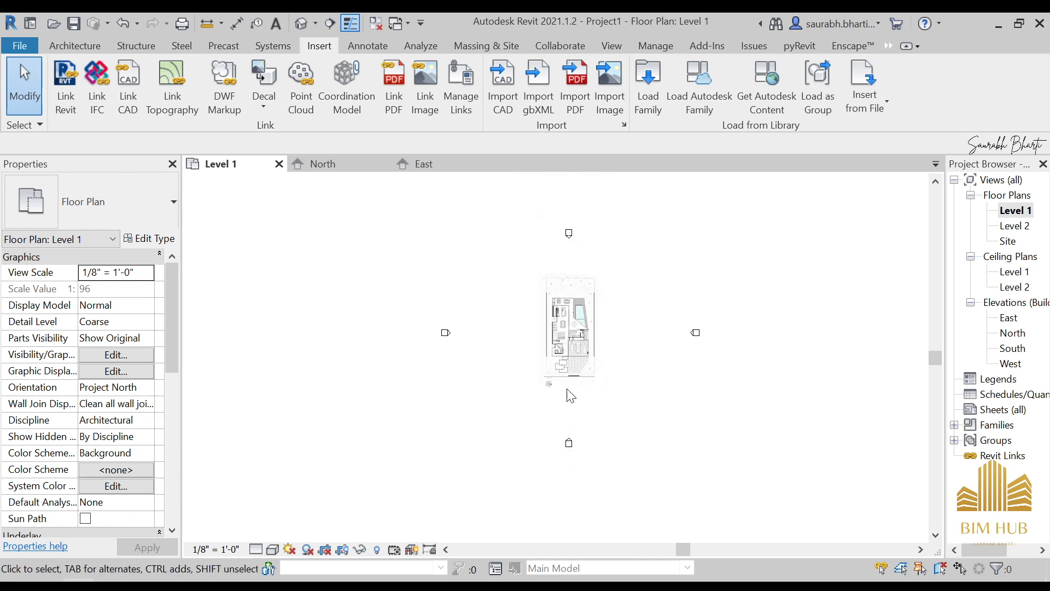
scroll(571, 236, "up", 3)
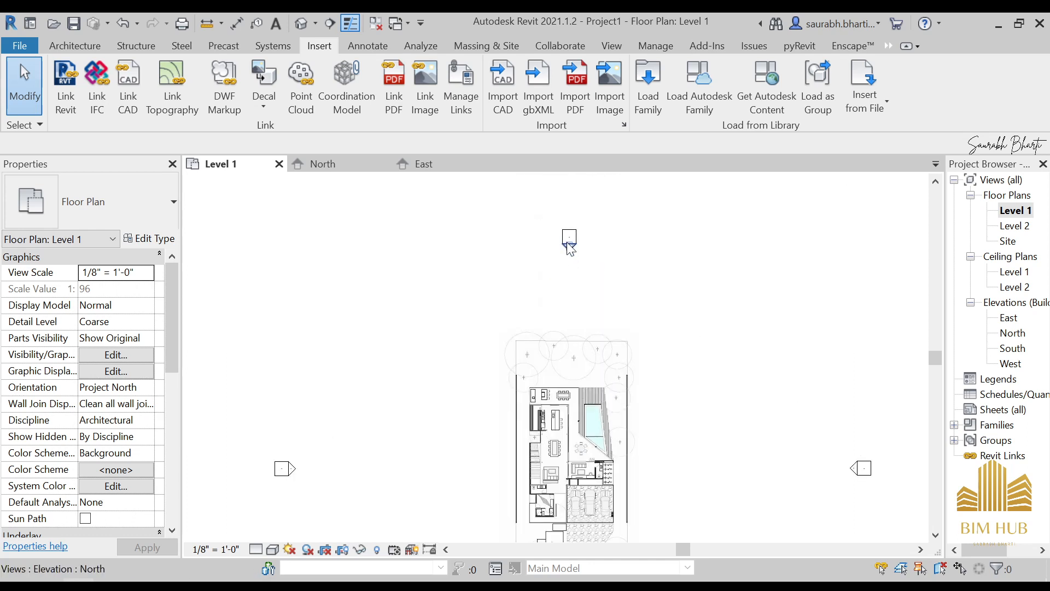
scroll(570, 248, "down", 3)
scroll(561, 449, "up", 3)
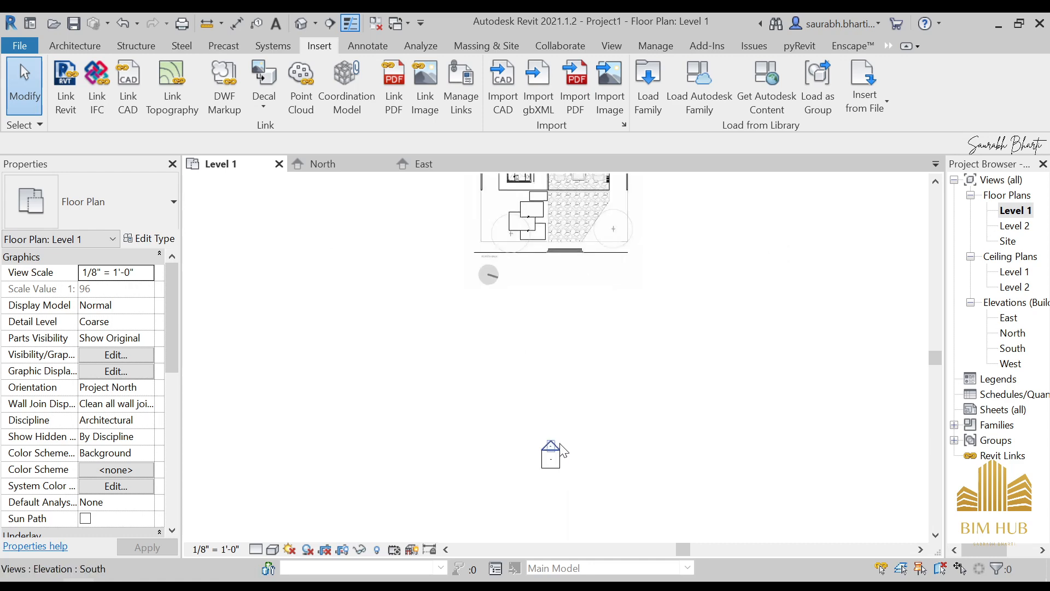
scroll(558, 450, "down", 5)
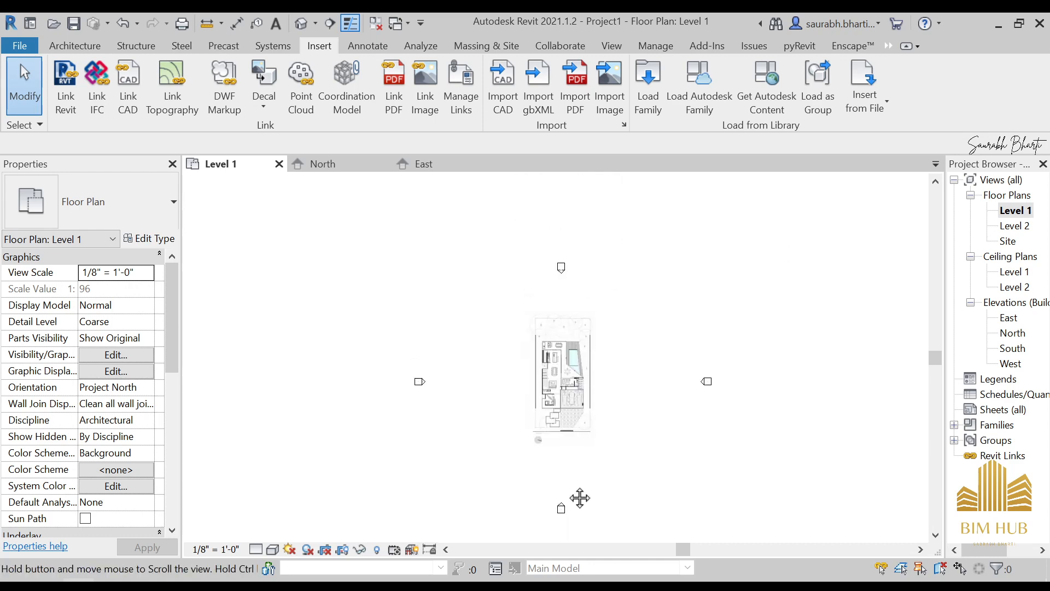
Rotate the ground floor image 90° clockwise about its centre in the Level 1 plan.
left_click(572, 382)
left_click(361, 101)
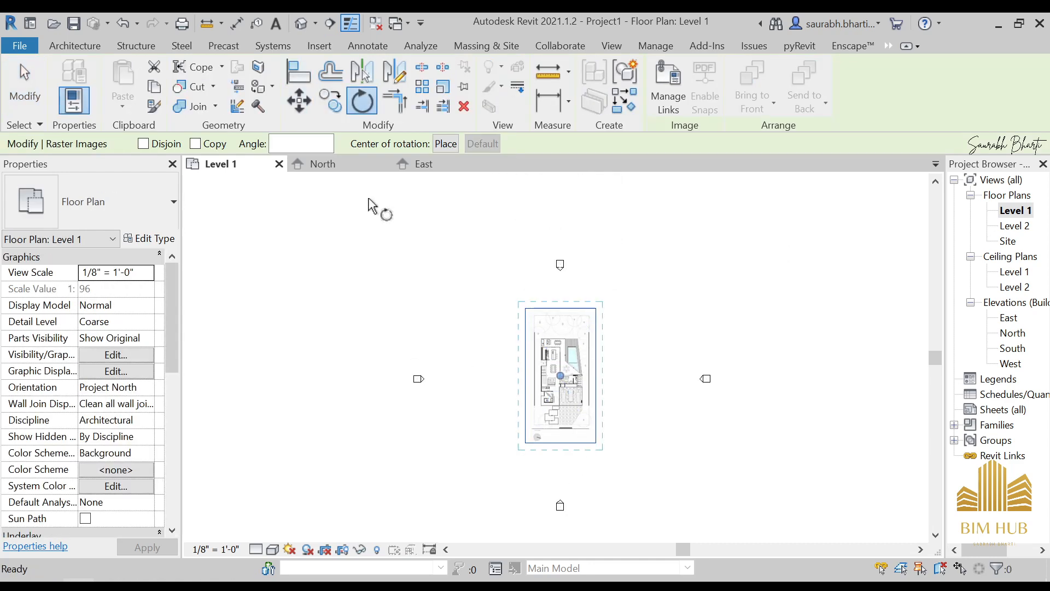
left_click(572, 237)
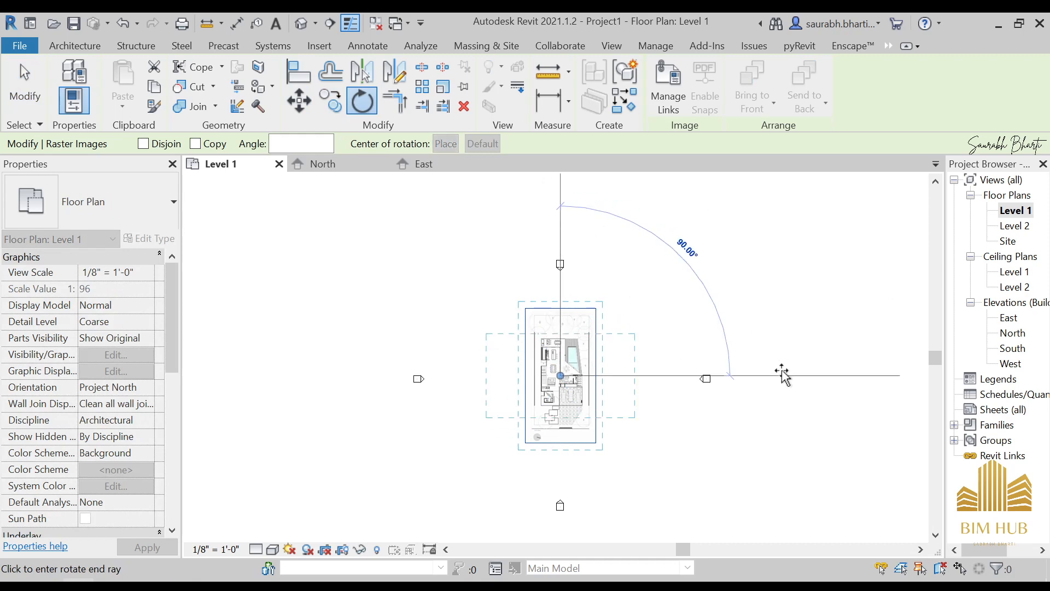
left_click(783, 373)
scroll(548, 378, "up", 6)
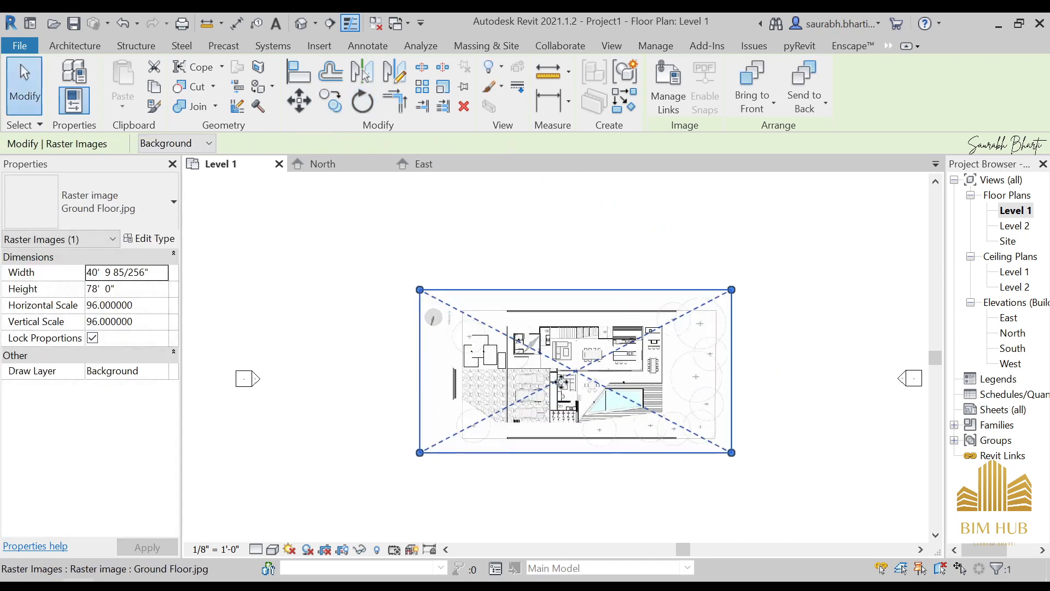
key("Escape")
scroll(558, 395, "down", 4)
middle_click_drag(558, 396, 553, 401)
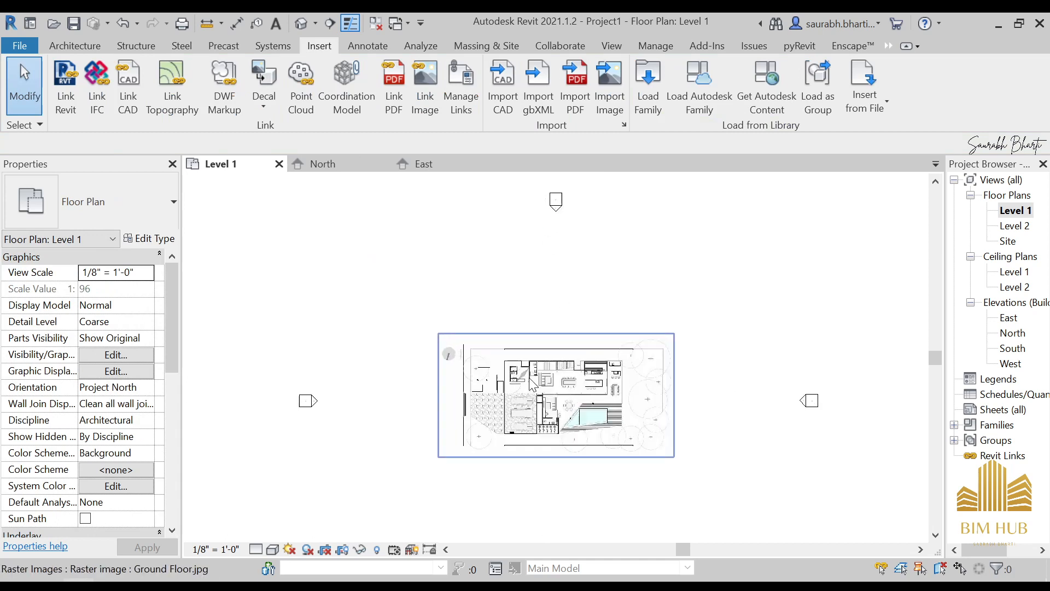
Check the rotated ground floor image against the elevation markers and inspect its walls around the staircase and living area.
scroll(520, 268, "down", 3)
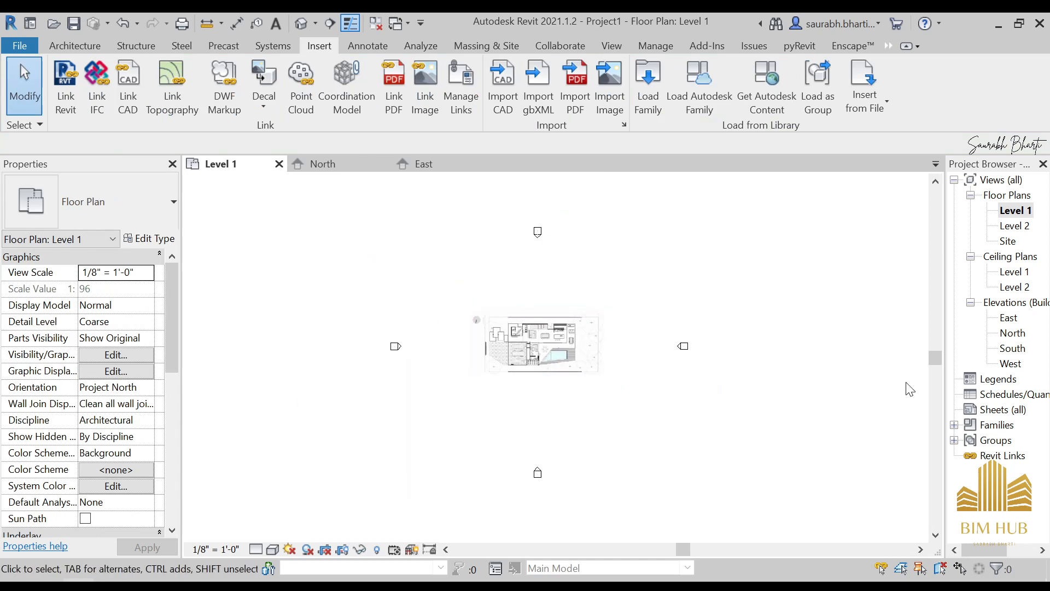
scroll(553, 278, "up", 1)
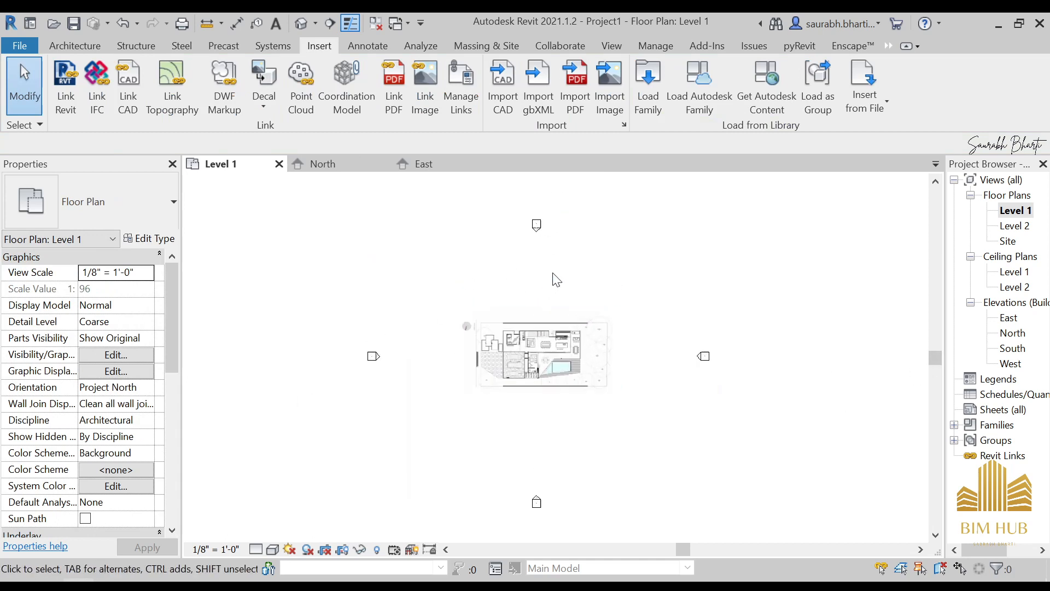
left_click(532, 347)
scroll(519, 307, "up", 5)
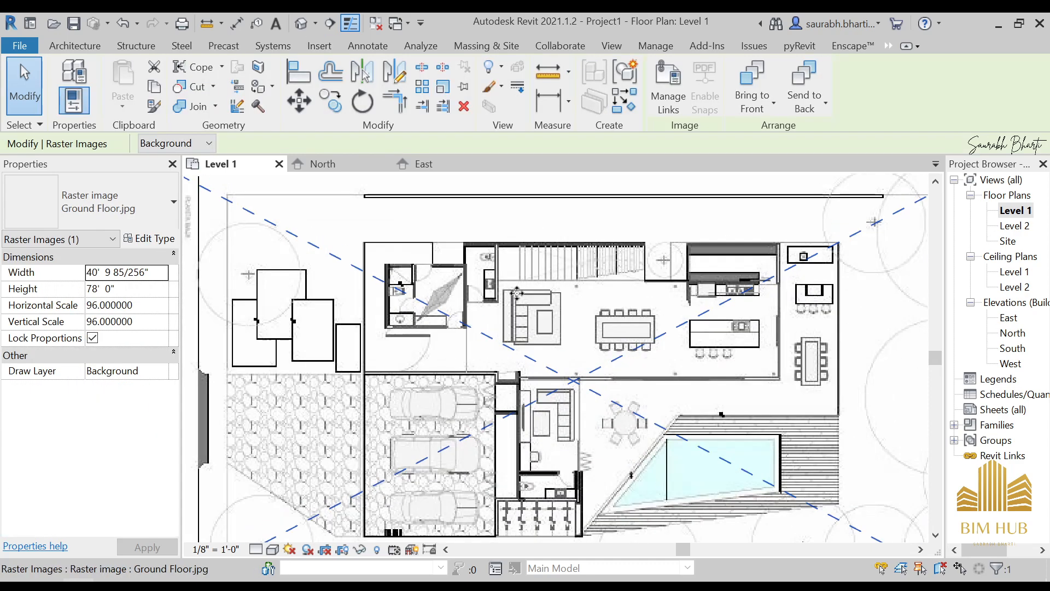
scroll(516, 293, "down", 8)
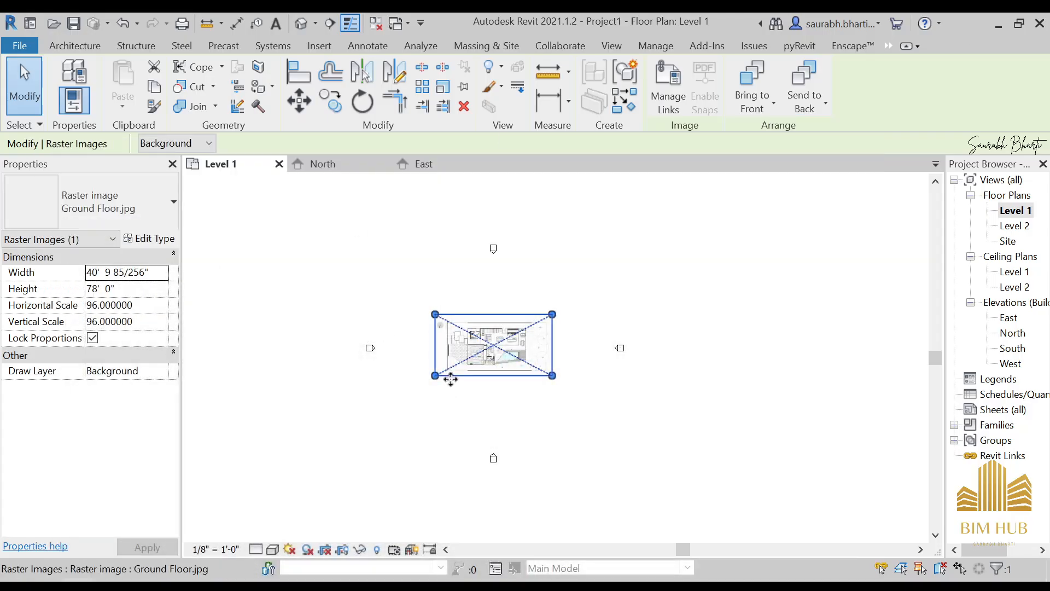
scroll(487, 345, "up", 5)
scroll(488, 346, "up", 10)
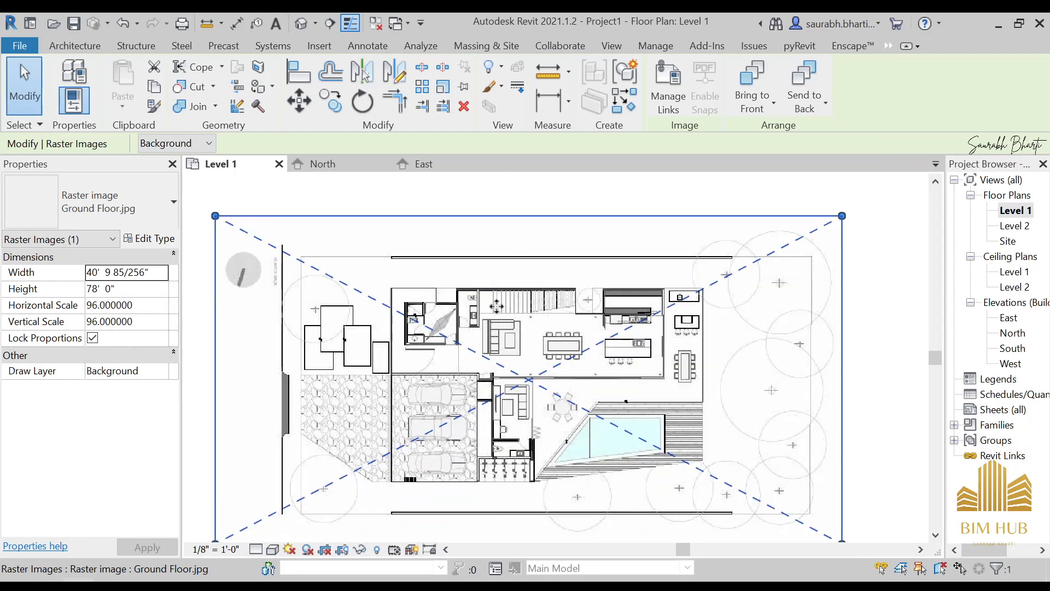
scroll(475, 296, "down", 5)
scroll(464, 304, "up", 5)
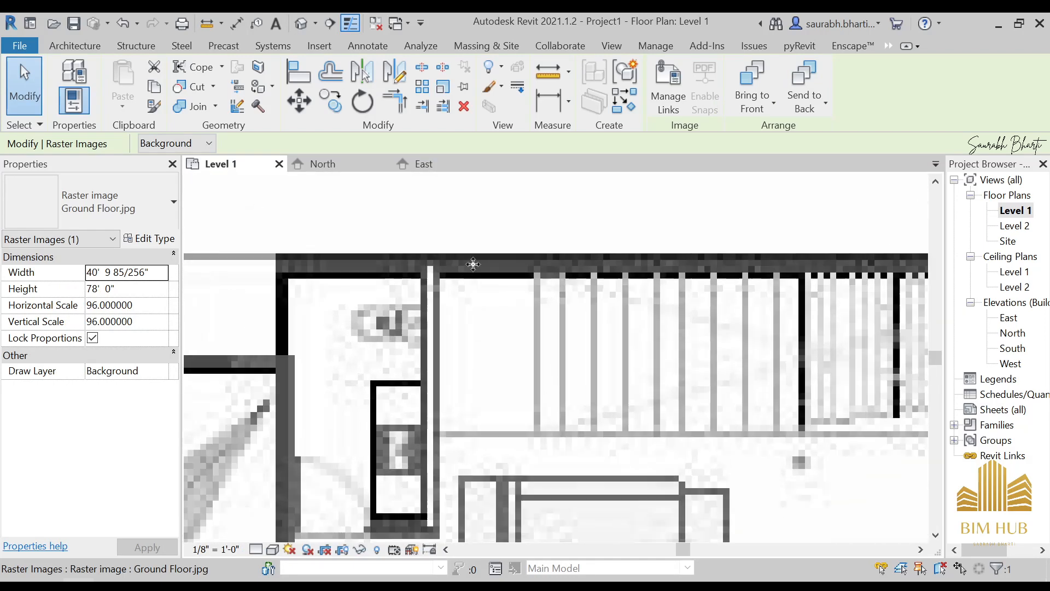
scroll(448, 315, "down", 2)
scroll(459, 328, "down", 4)
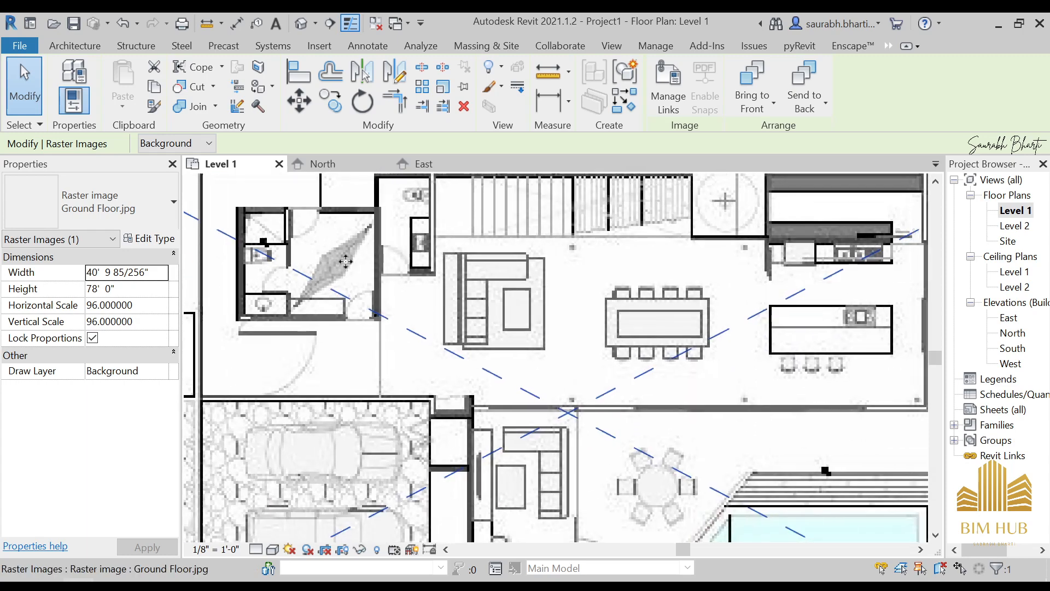
scroll(484, 409, "up", 1)
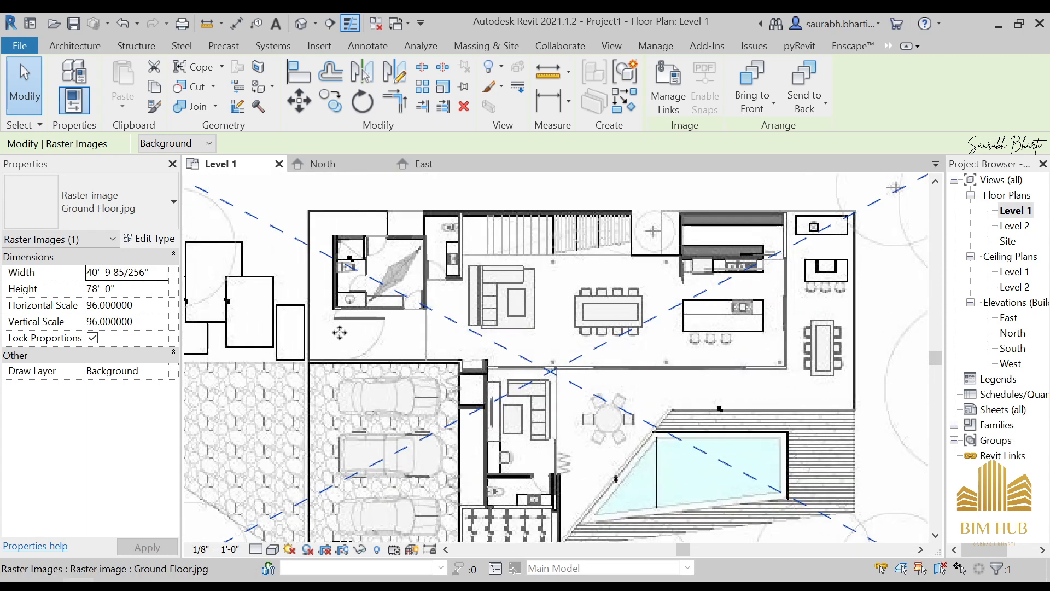
Deselect the ground floor image and examine the washroom and its door openings up close.
scroll(504, 298, "down", 3)
key("Escape")
scroll(438, 365, "up", 3)
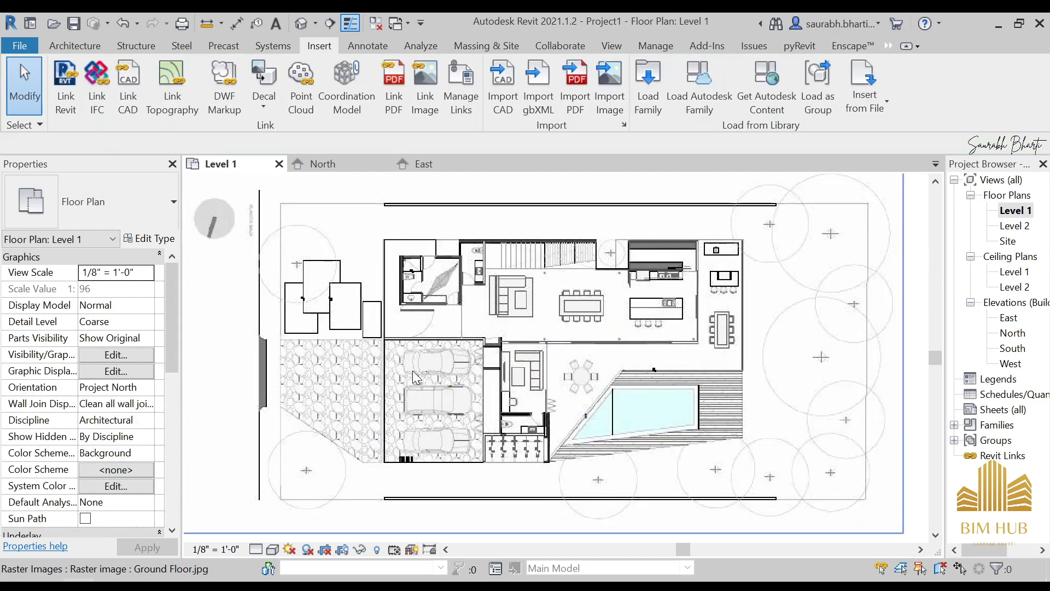
scroll(579, 274, "up", 3)
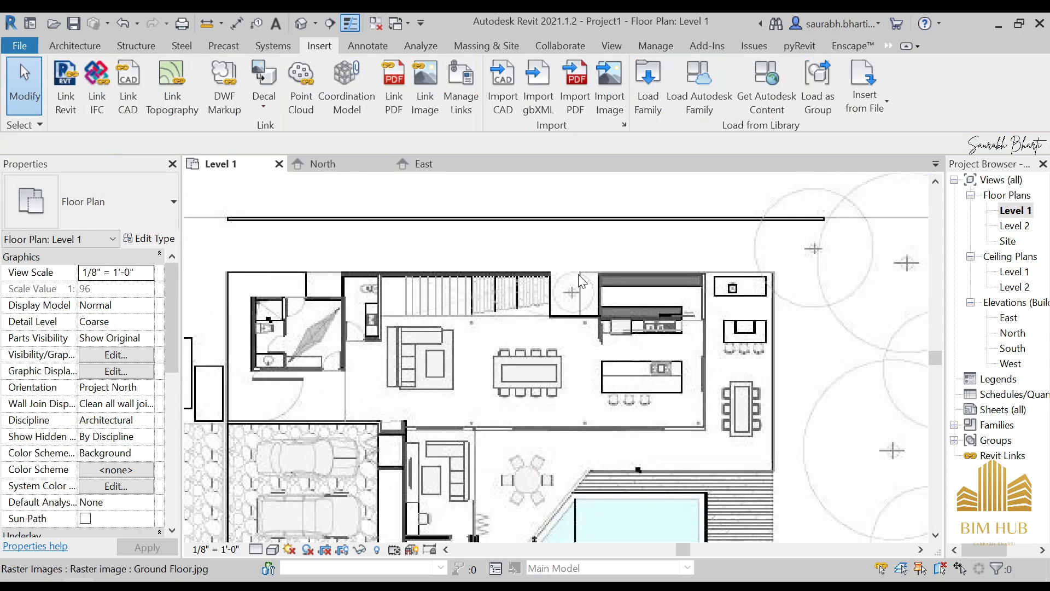
middle_click_drag(466, 384, 636, 330)
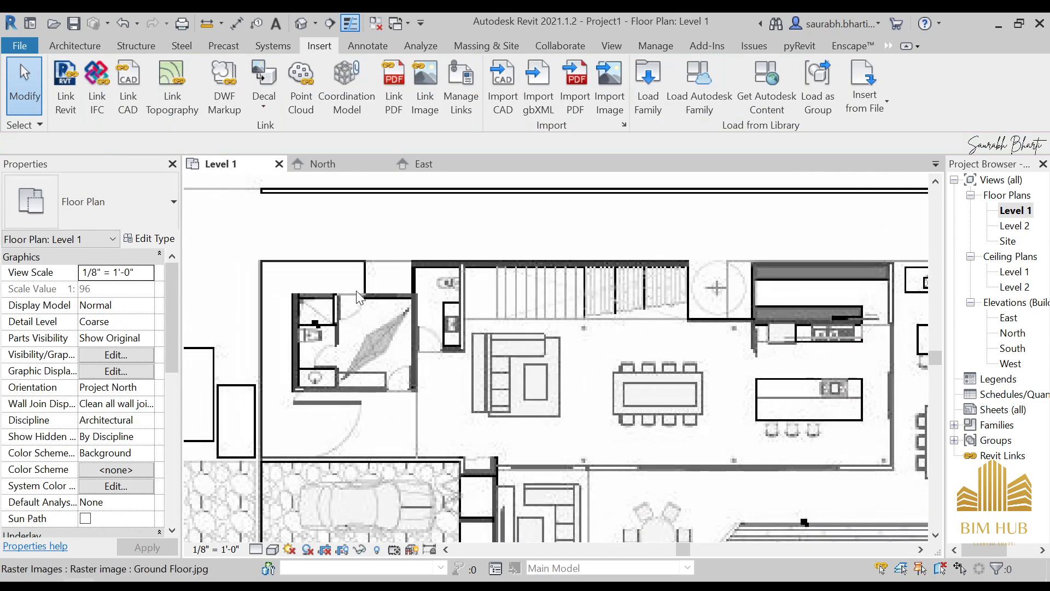
scroll(358, 299, "up", 3)
scroll(392, 301, "down", 3)
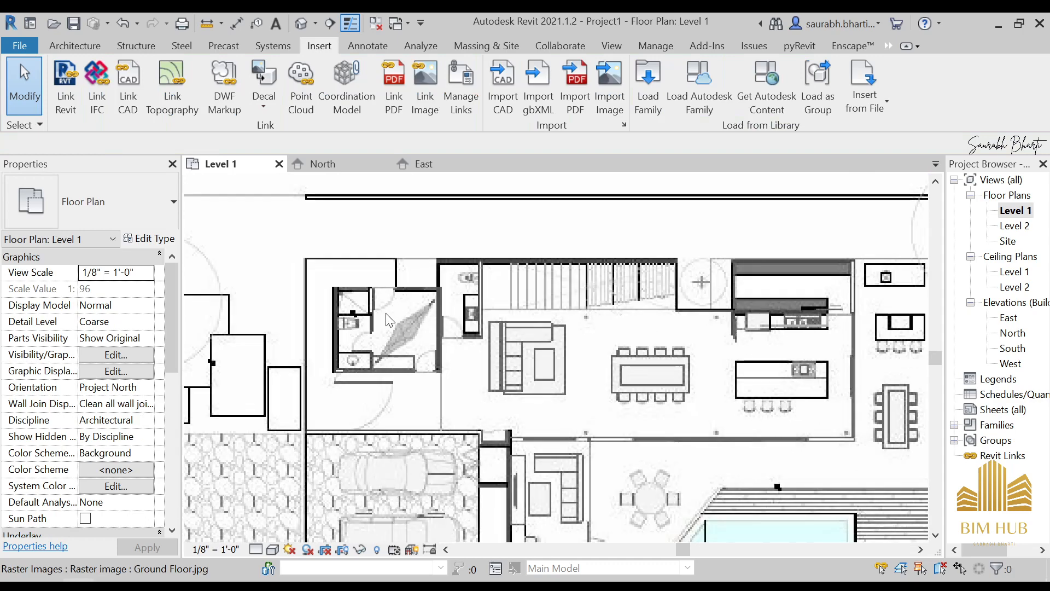
scroll(440, 370, "up", 3)
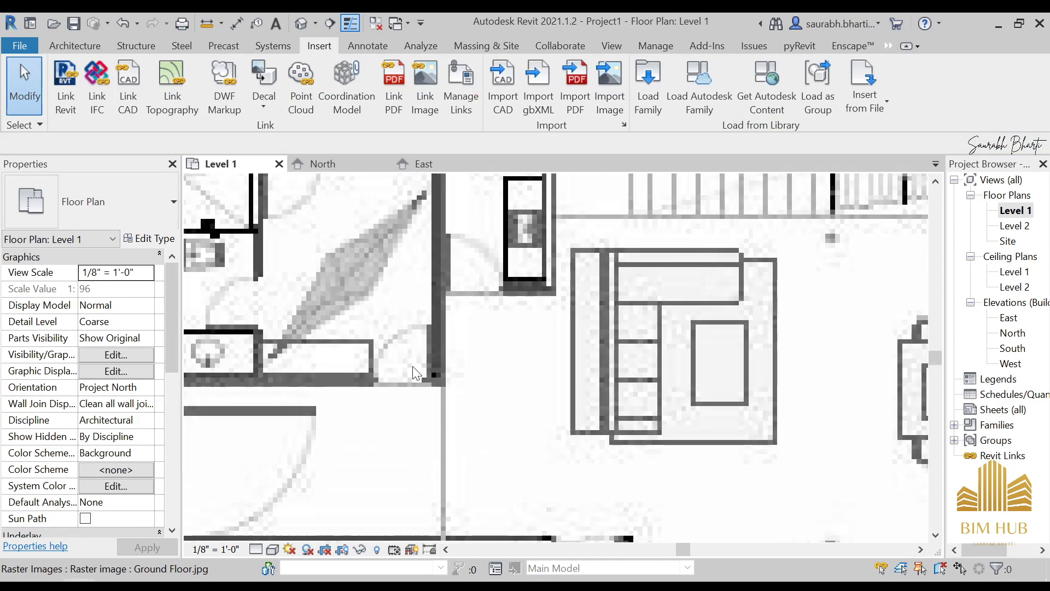
scroll(406, 370, "down", 3)
scroll(353, 360, "down", 2)
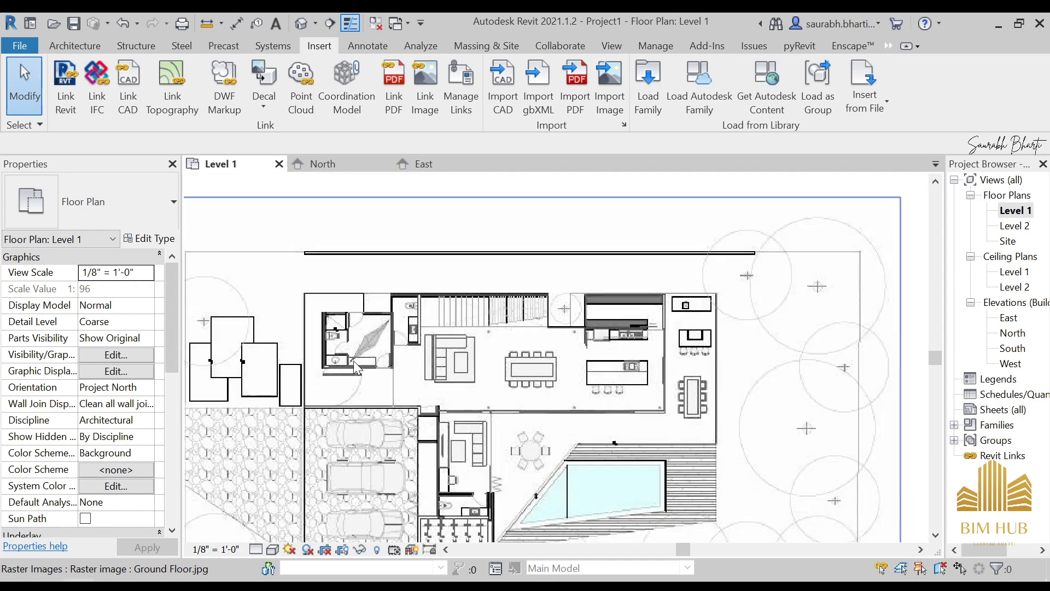
scroll(330, 359, "up", 4)
scroll(330, 358, "up", 3)
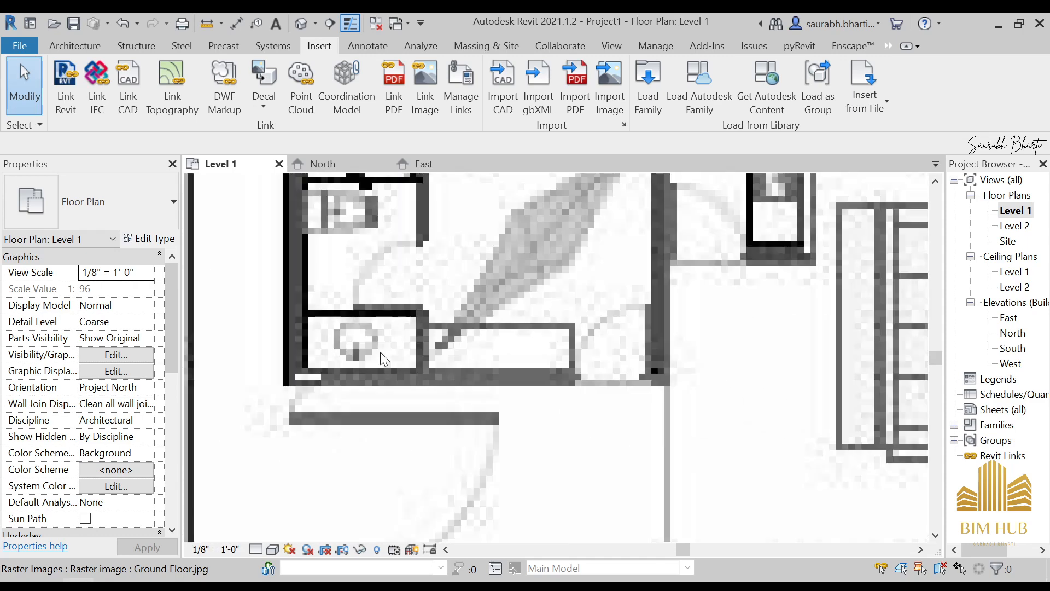
Examine the ground floor plan's living, kitchen and garage areas and the small room with the washroom.
scroll(362, 303, "down", 3)
middle_click_drag(363, 303, 364, 325)
scroll(501, 244, "down", 5)
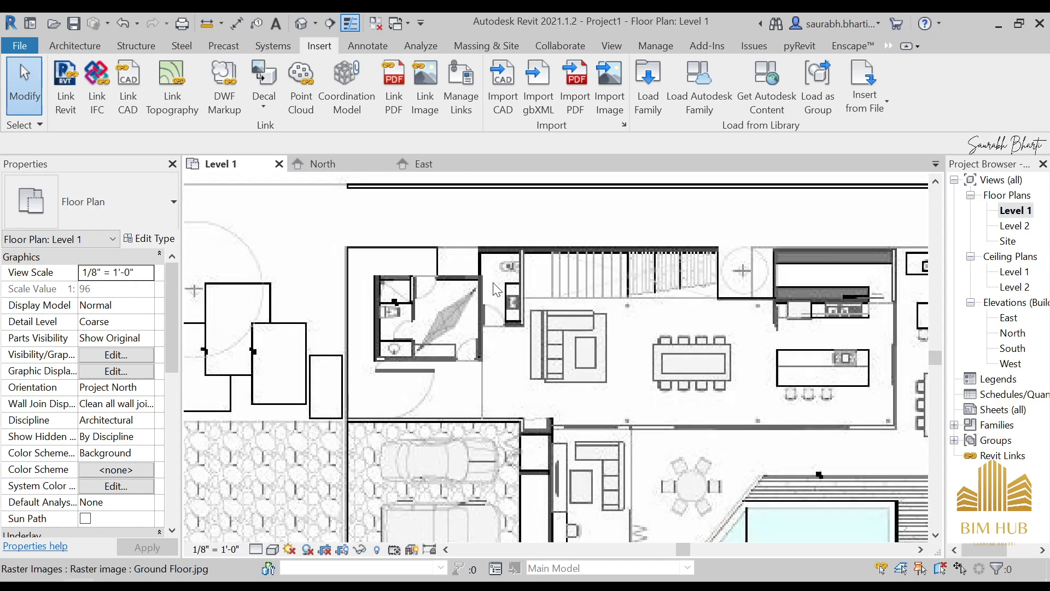
scroll(759, 294, "up", 2)
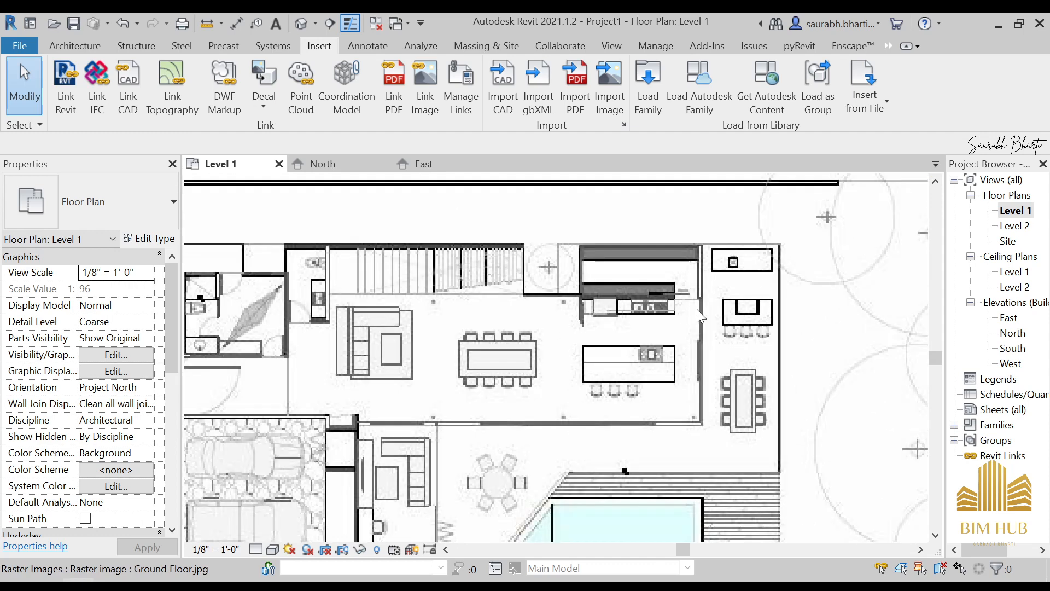
scroll(697, 309, "down", 2)
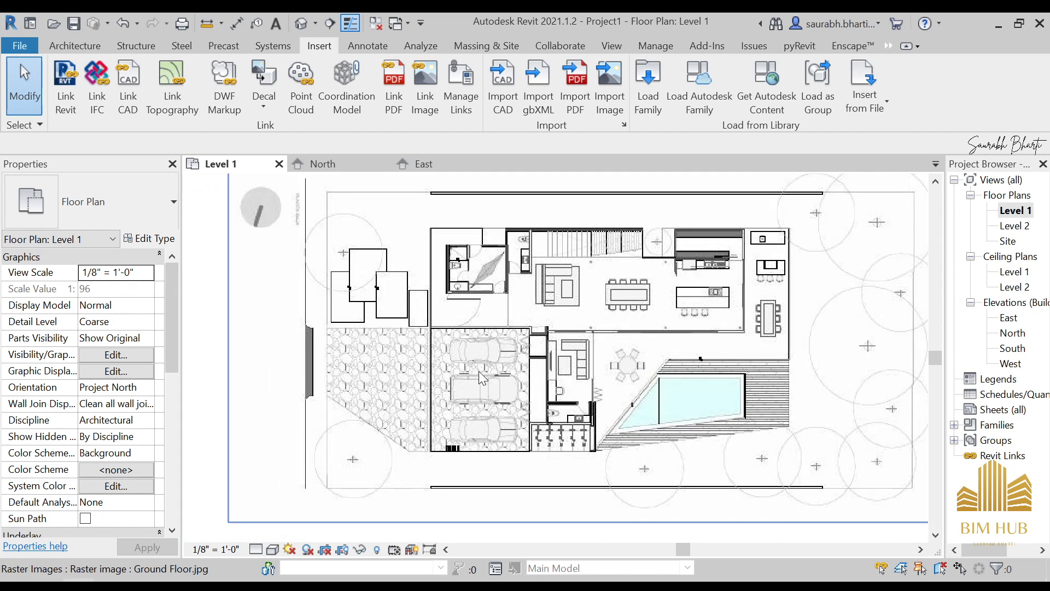
scroll(438, 320, "up", 1)
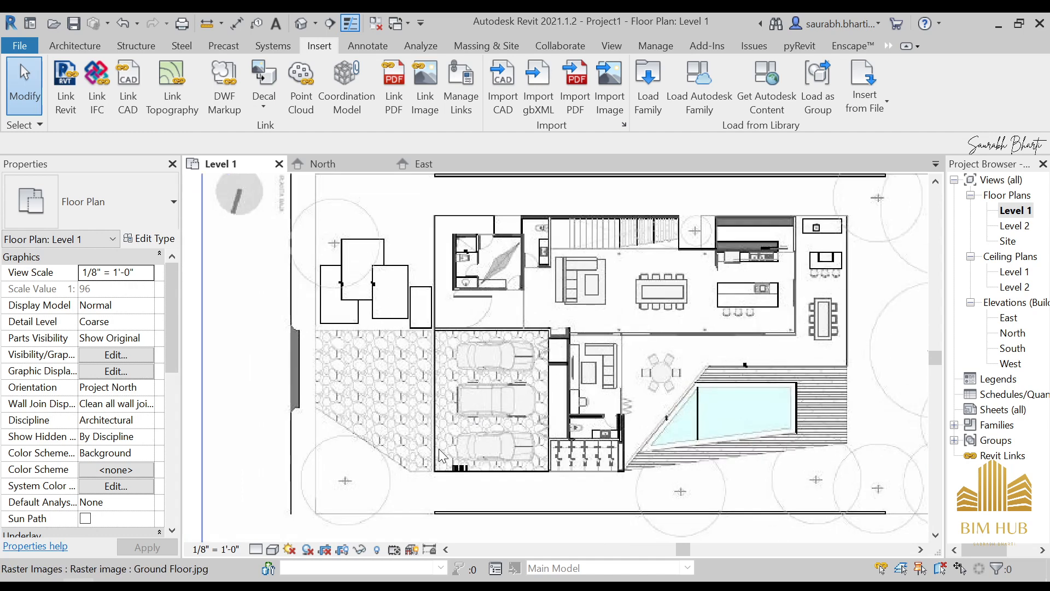
scroll(451, 299, "up", 7)
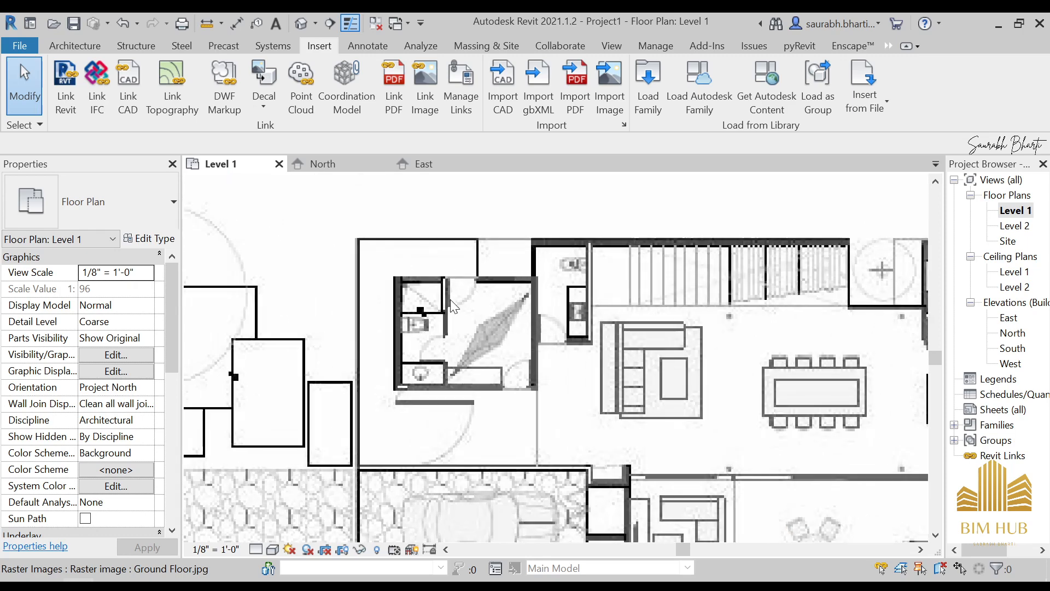
left_click(75, 45)
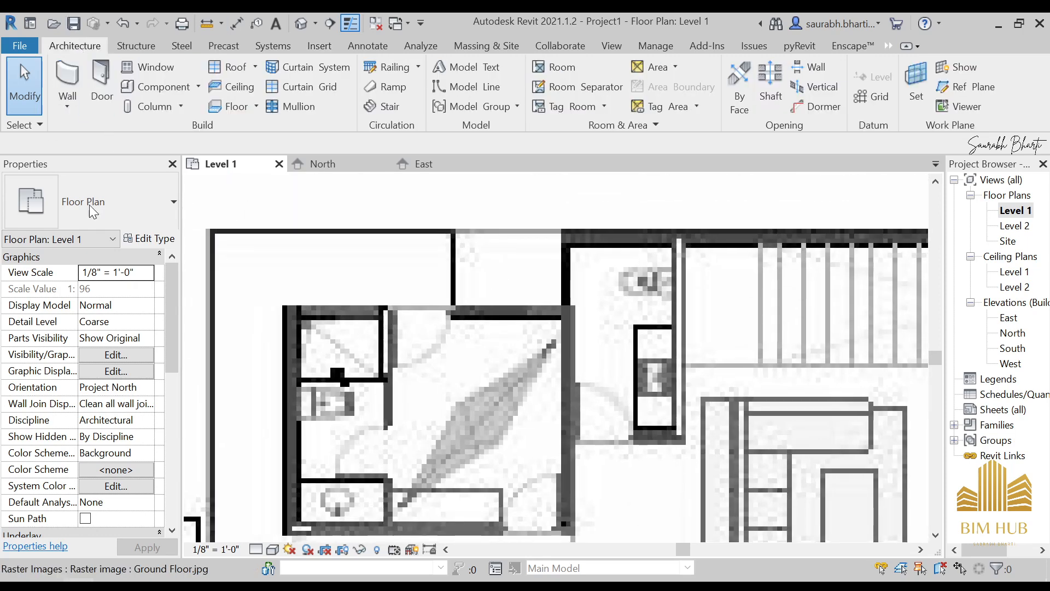
scroll(613, 270, "down", 6)
left_click(656, 268)
left_click_drag(656, 269, 533, 247)
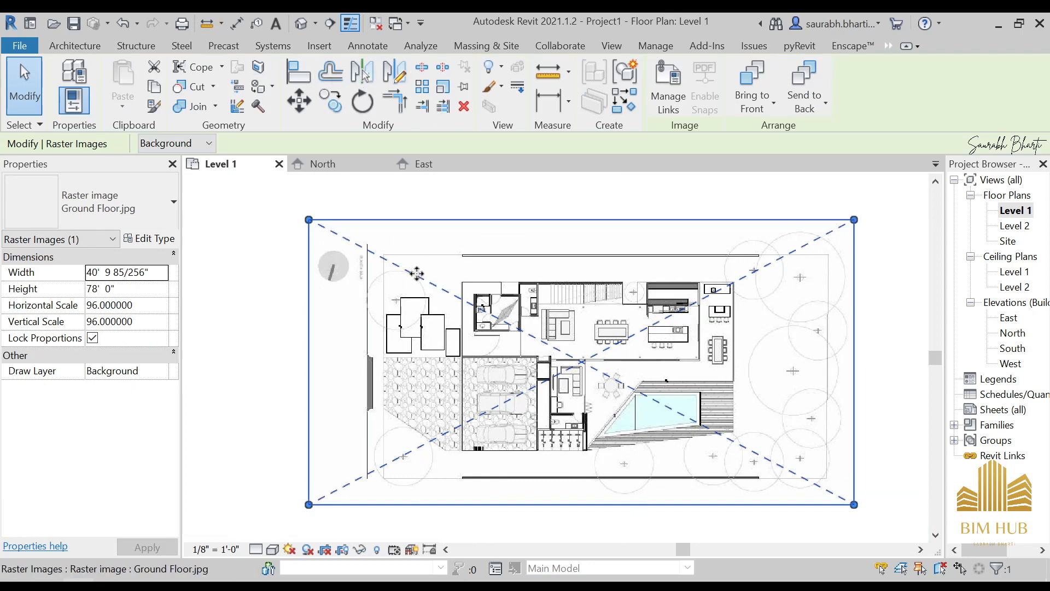
scroll(448, 282, "up", 2)
key("Escape")
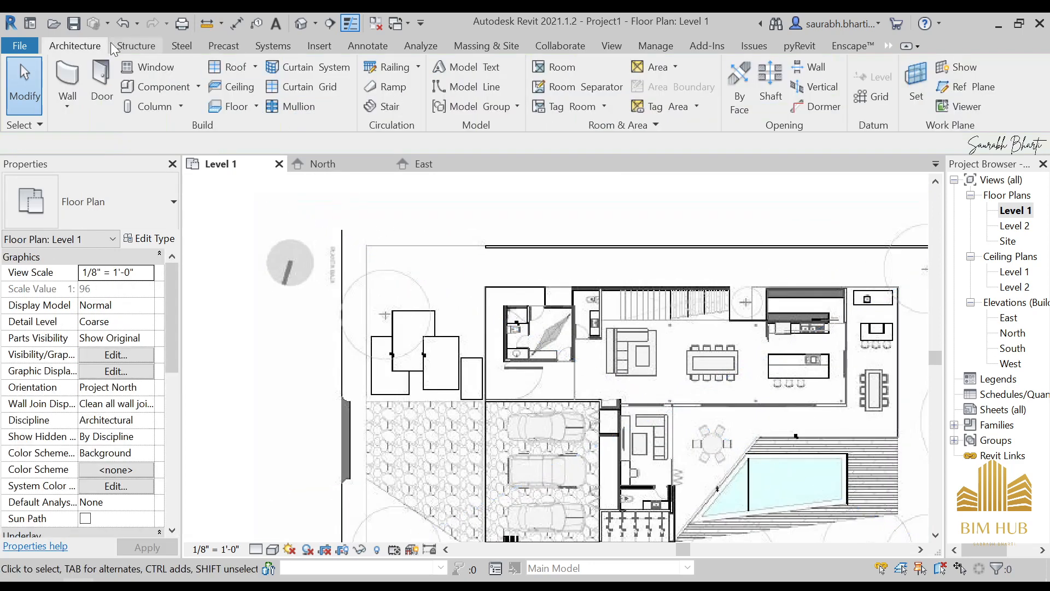
Draw a horizontal model line about 1'-6" long across the door opening in the upper wall beside the washroom.
left_click(456, 93)
scroll(492, 318, "up", 6)
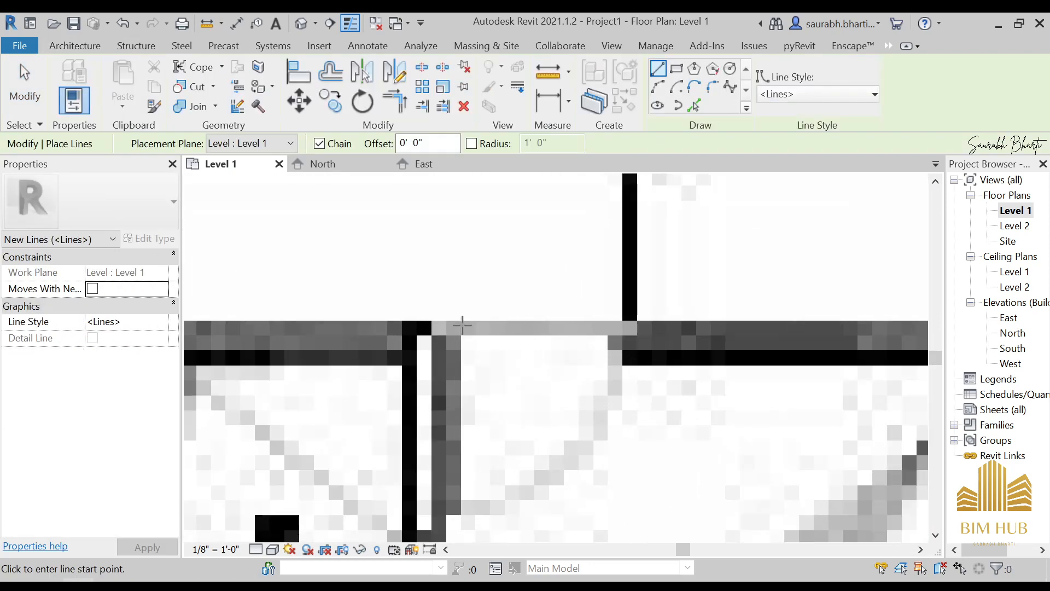
left_click(431, 322)
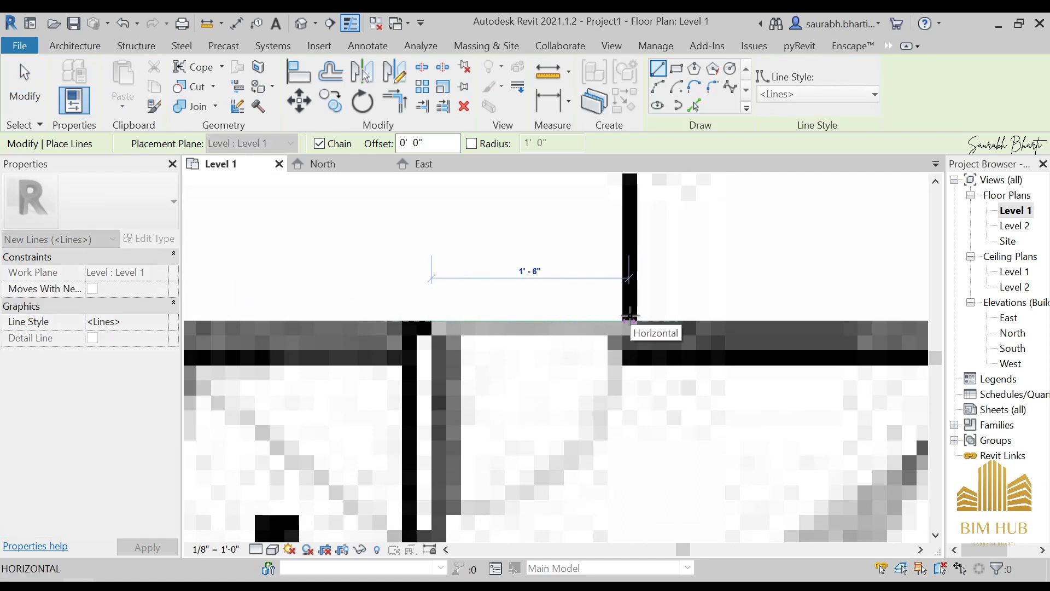
left_click(628, 318)
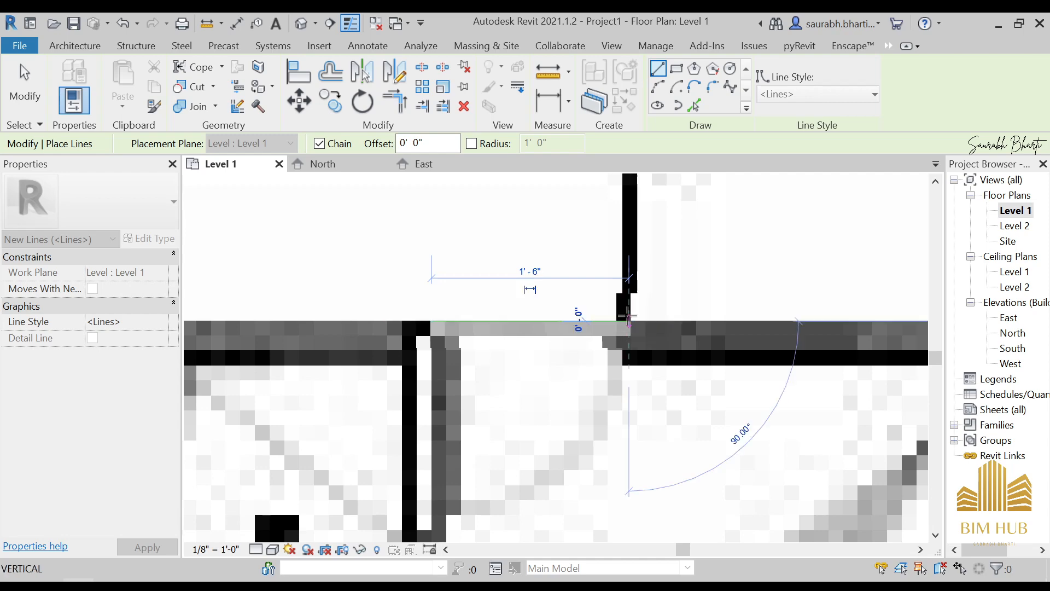
key("Escape")
scroll(574, 325, "down", 5)
key("Escape")
left_click(574, 325)
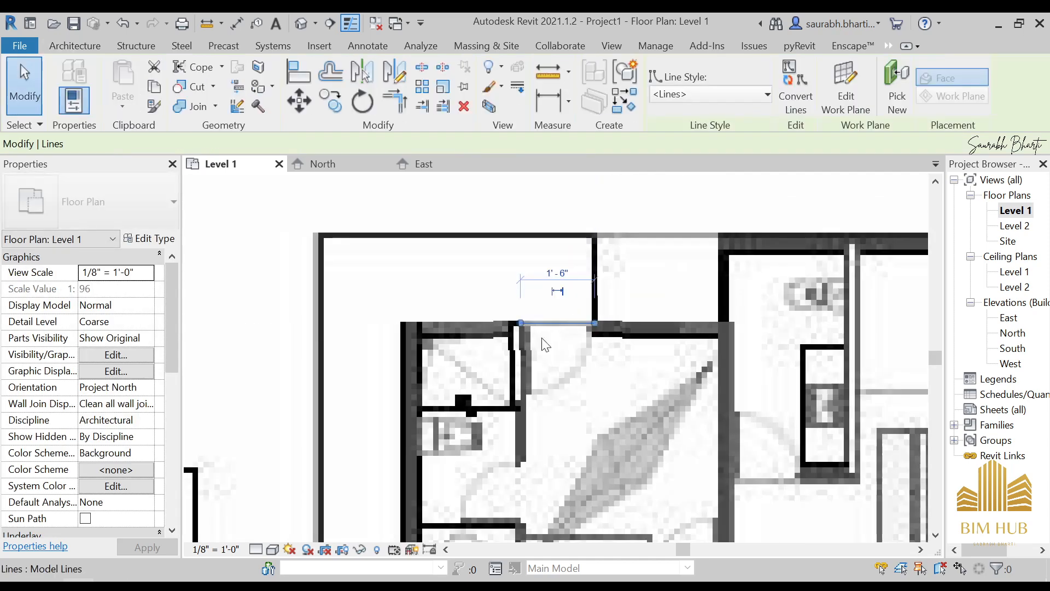
scroll(542, 309, "down", 3)
key("Escape")
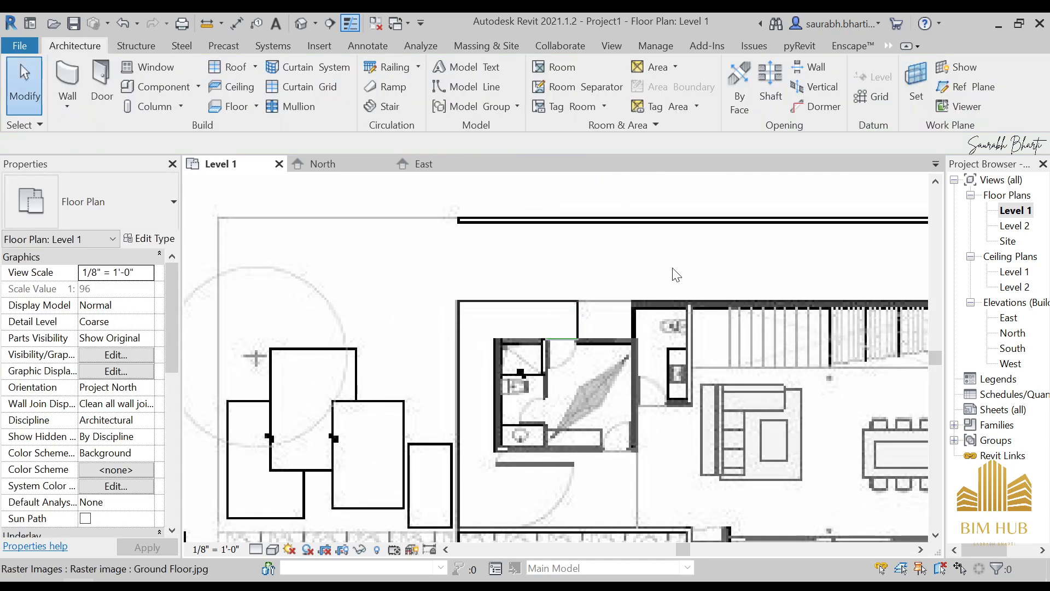
Scale the ground floor image graphically from the door opening line's two endpoints, setting that span to 2'6".
left_click(579, 288)
scroll(650, 348, "down", 2)
scroll(647, 341, "up", 1)
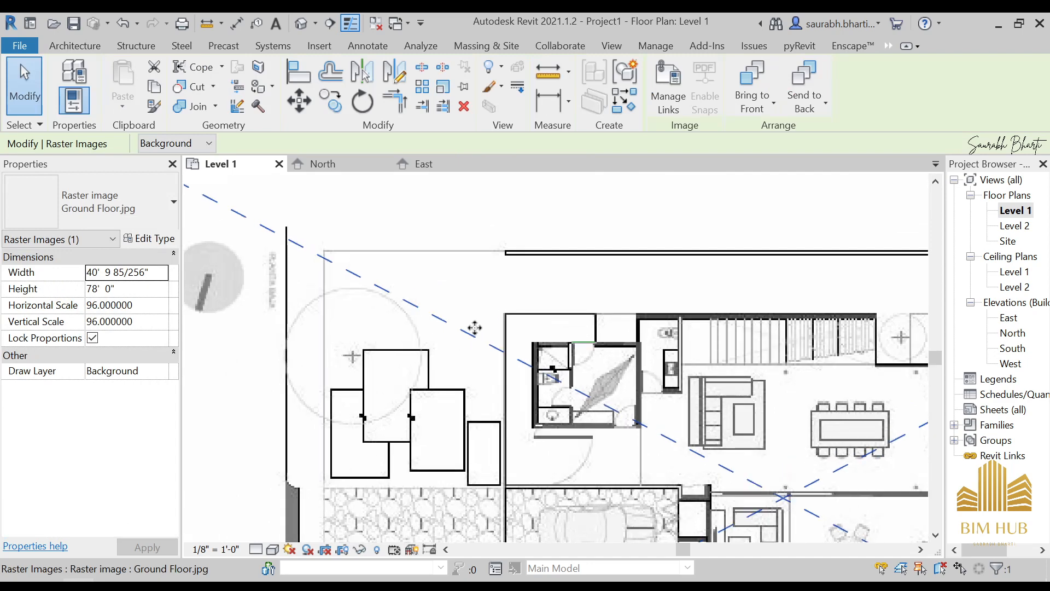
scroll(257, 218, "down", 2)
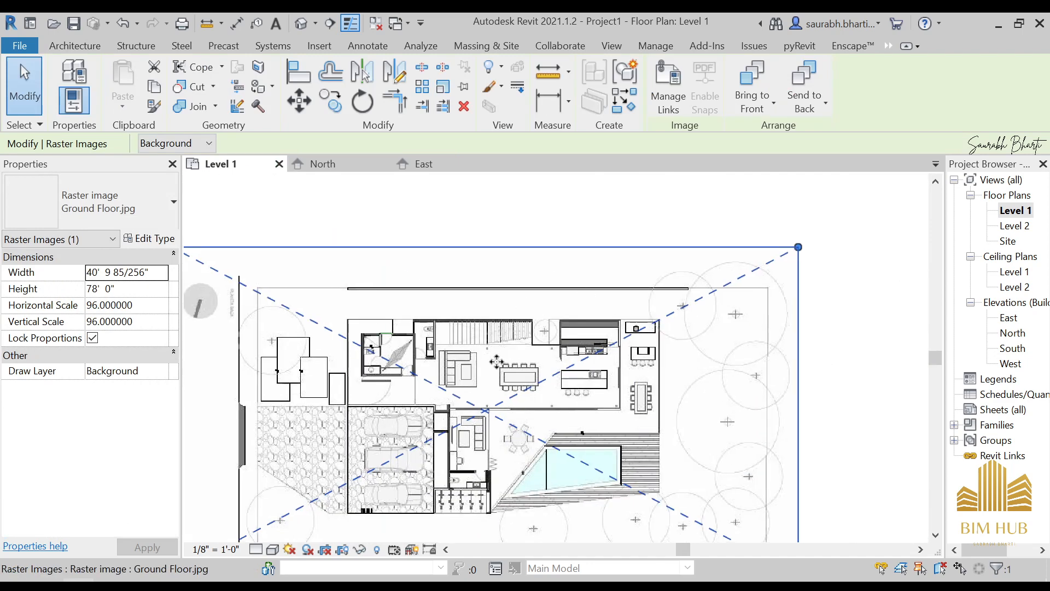
middle_click_drag(497, 361, 563, 295)
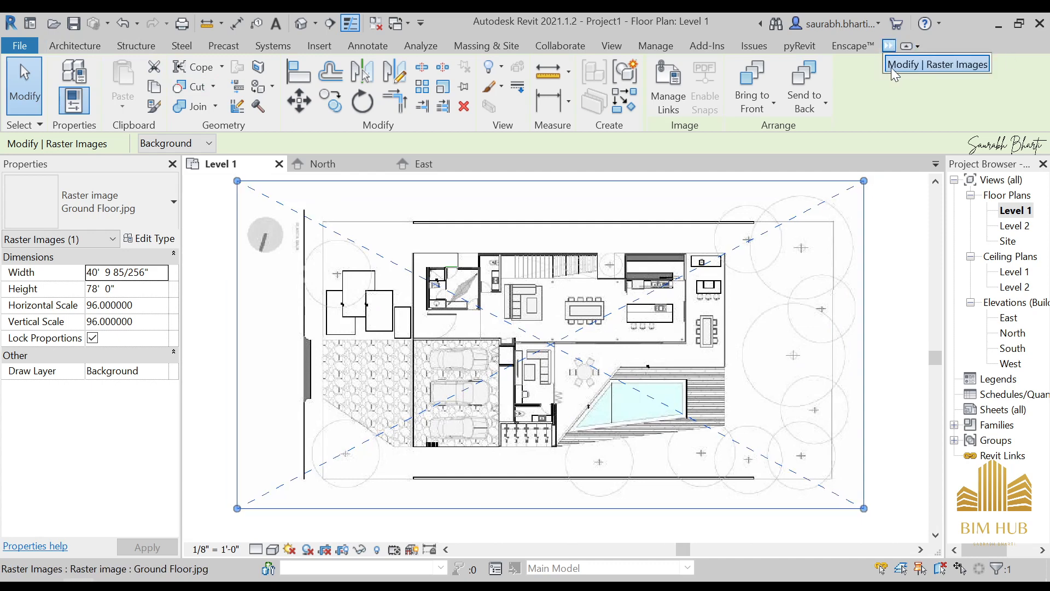
left_click(443, 88)
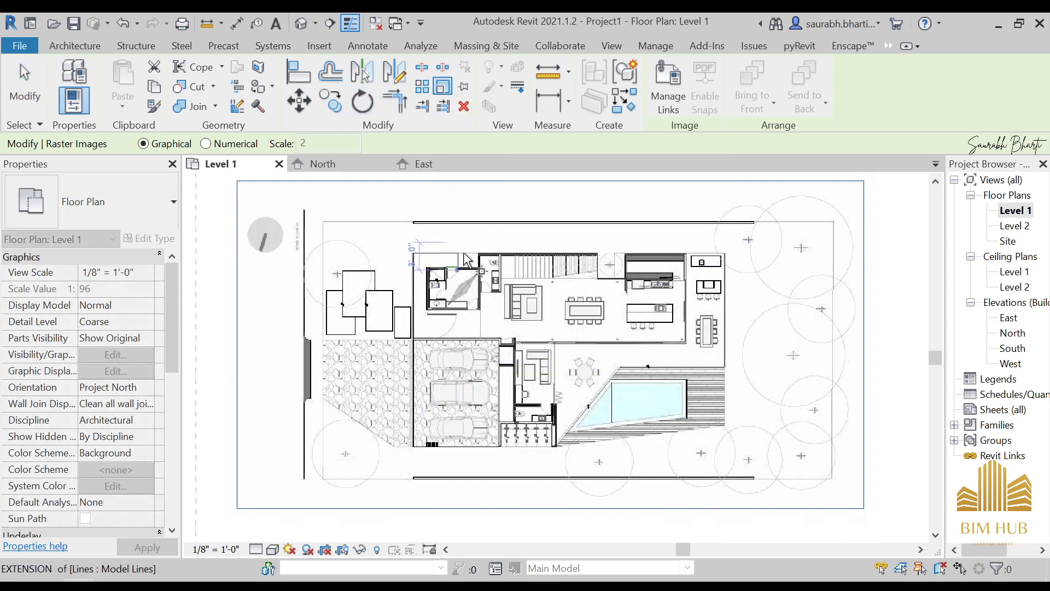
scroll(422, 274, "up", 10)
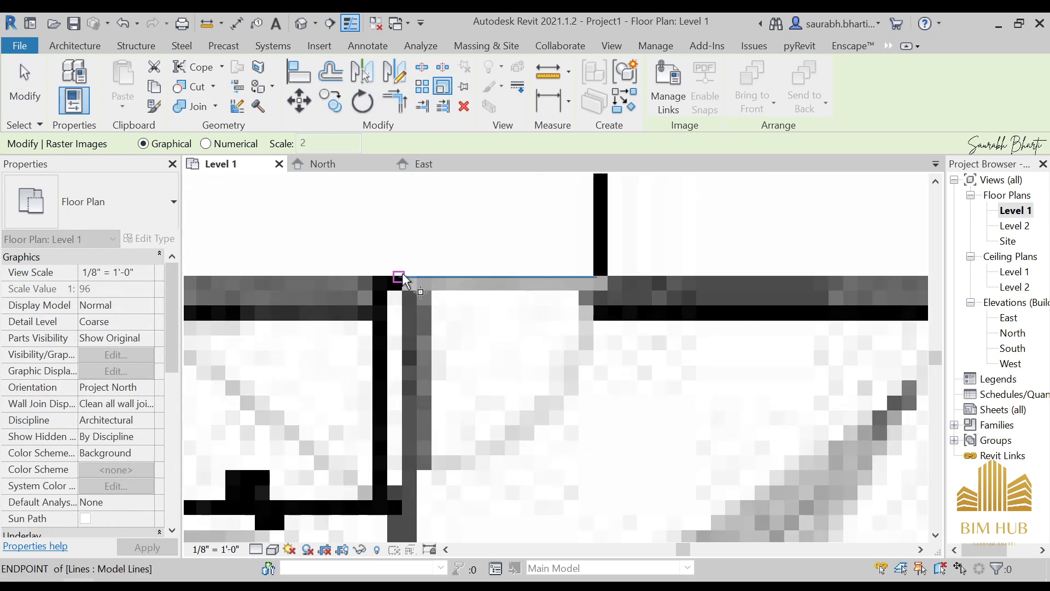
left_click(398, 278)
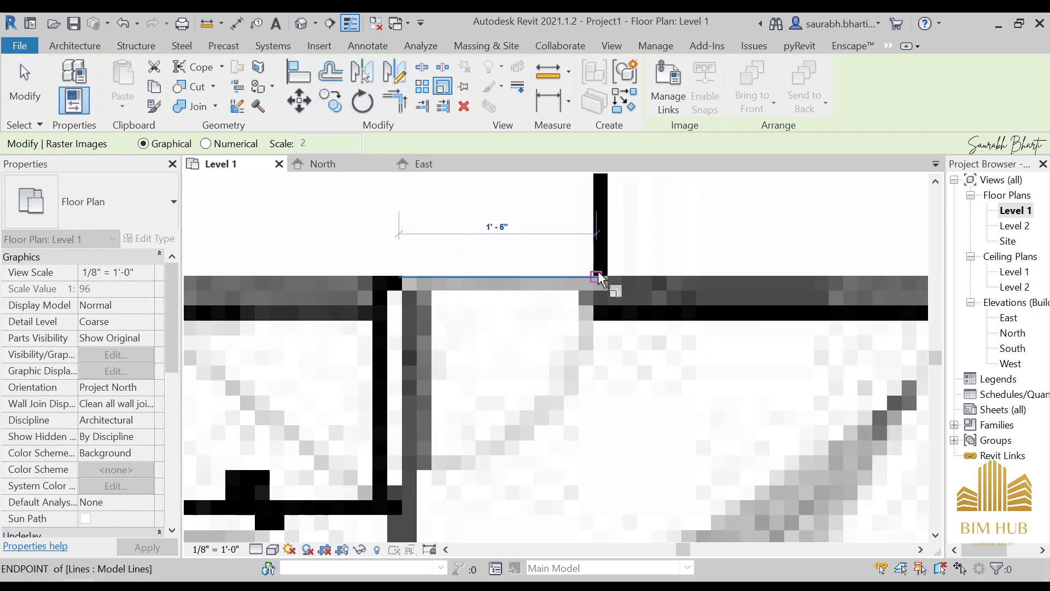
scroll(598, 277, "down", 8)
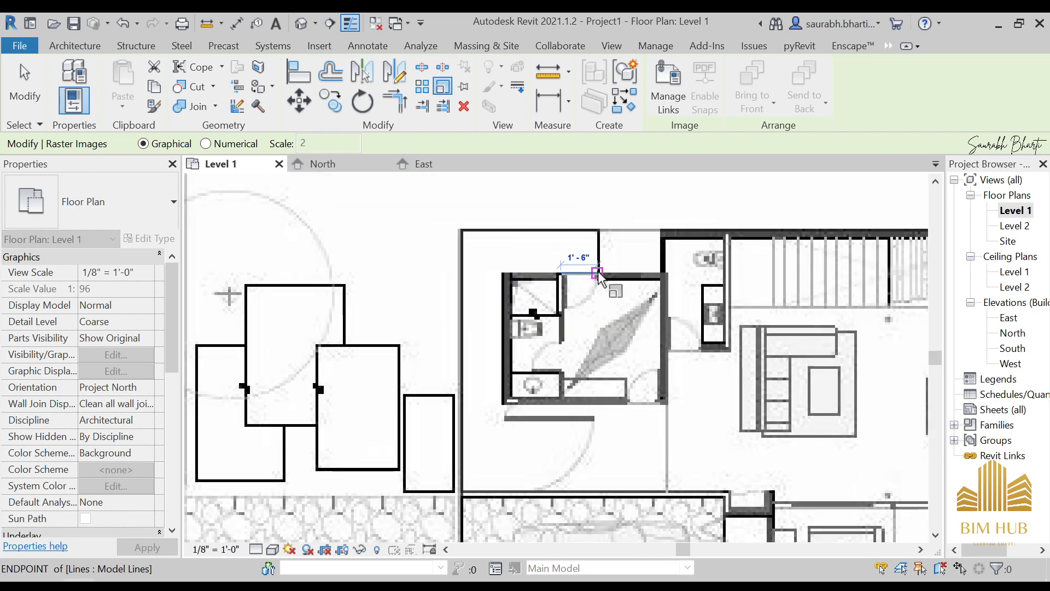
type("2'6\"")
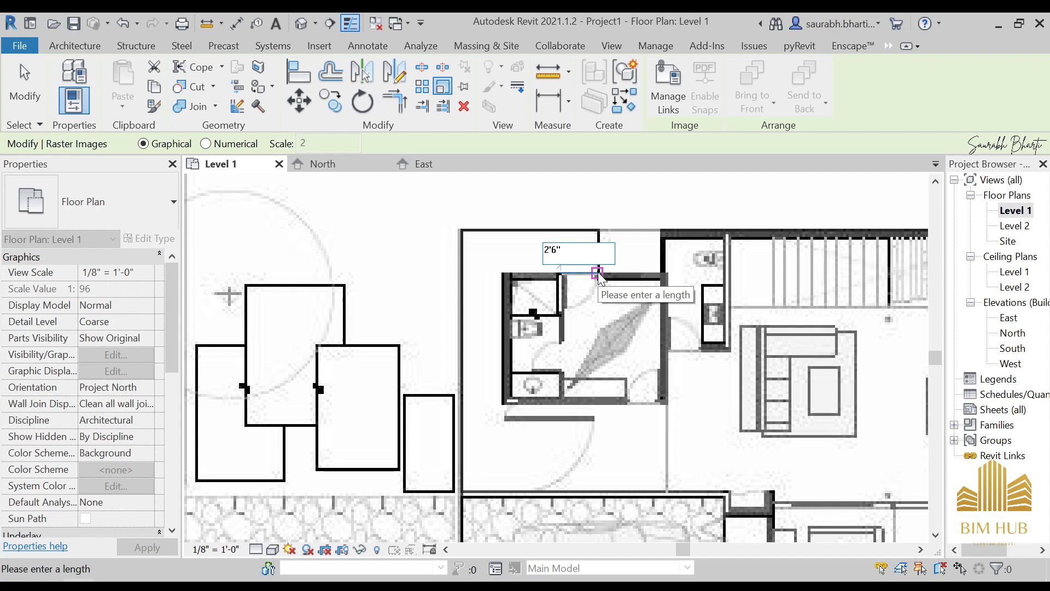
key("Return")
scroll(623, 288, "down", 6)
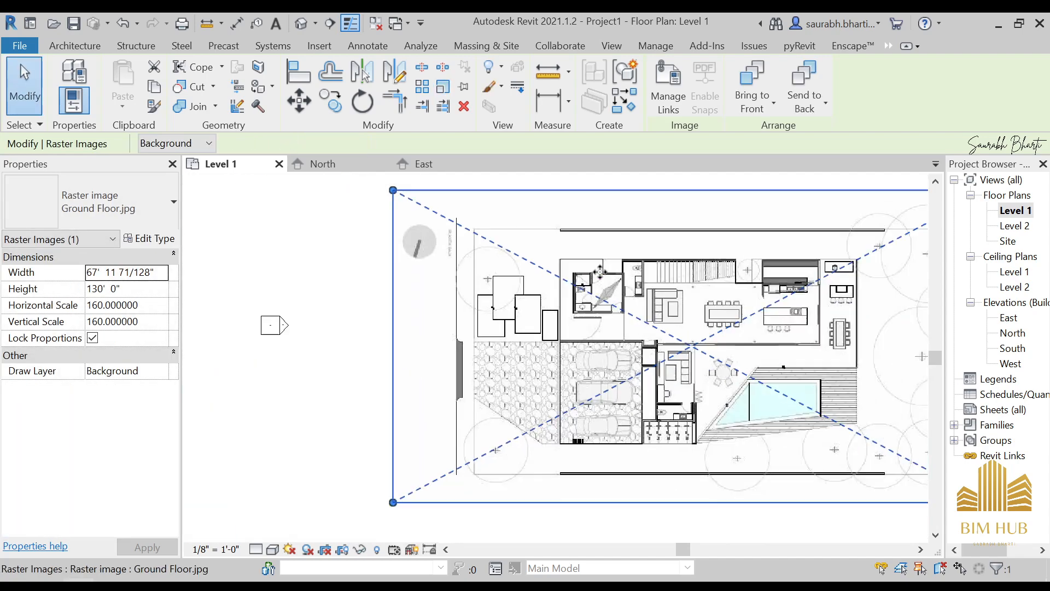
scroll(702, 322, "down", 4)
key("Escape")
Check the scaled ground floor image's size and position relative to the four elevation markers.
scroll(673, 296, "up", 9)
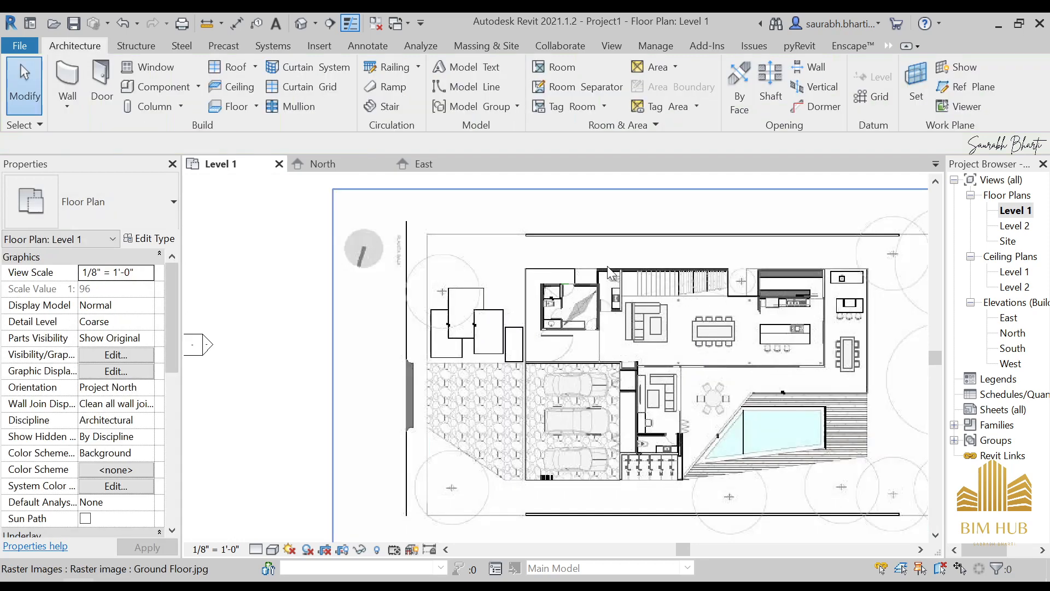
middle_click_drag(692, 323, 683, 321)
left_click(682, 321)
scroll(607, 298, "down", 4)
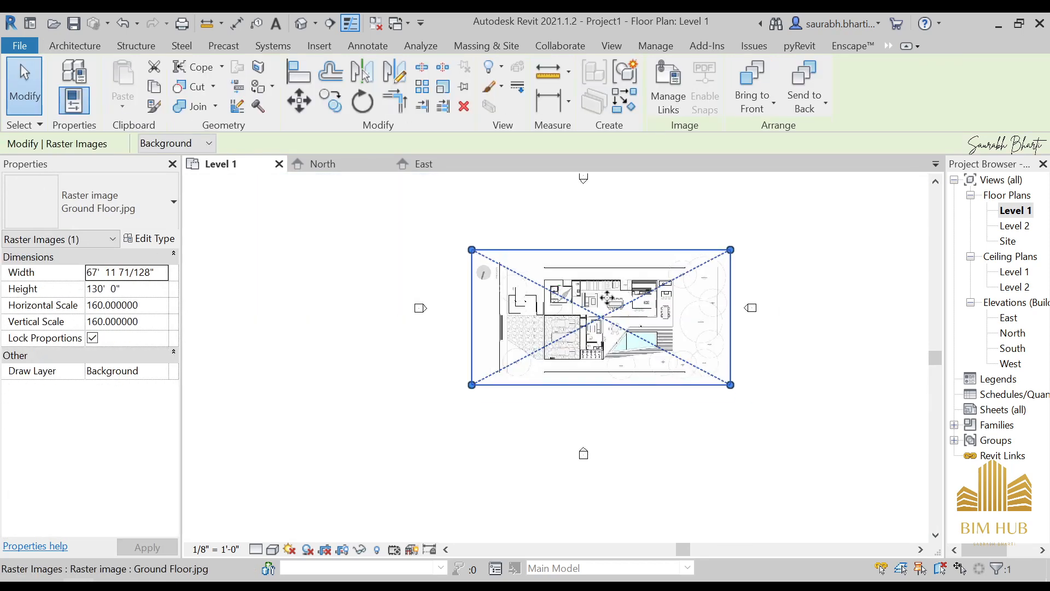
key("Escape")
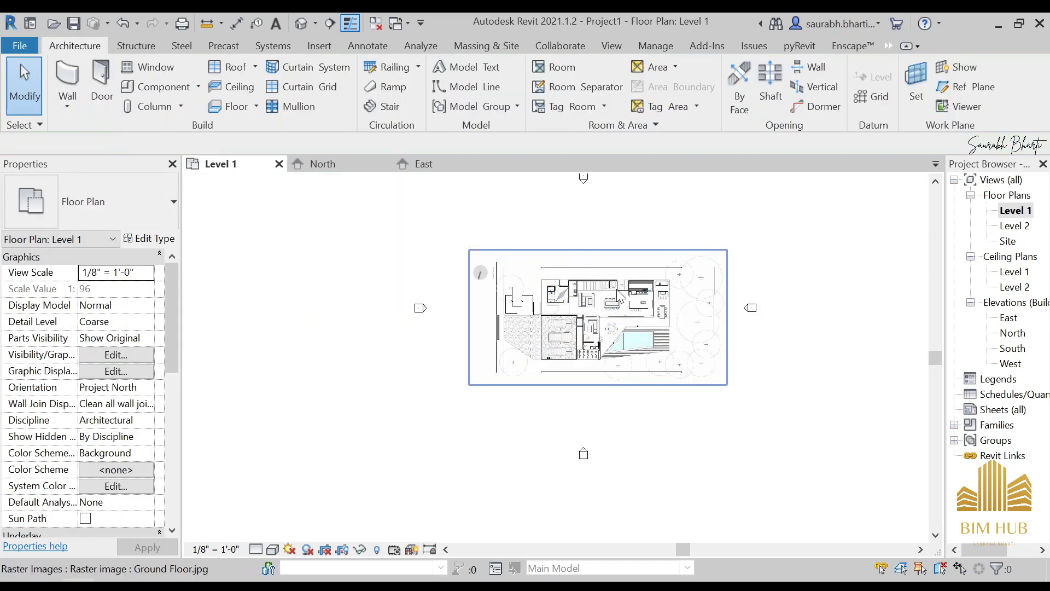
left_click(622, 297)
scroll(613, 300, "up", 3)
key("Escape")
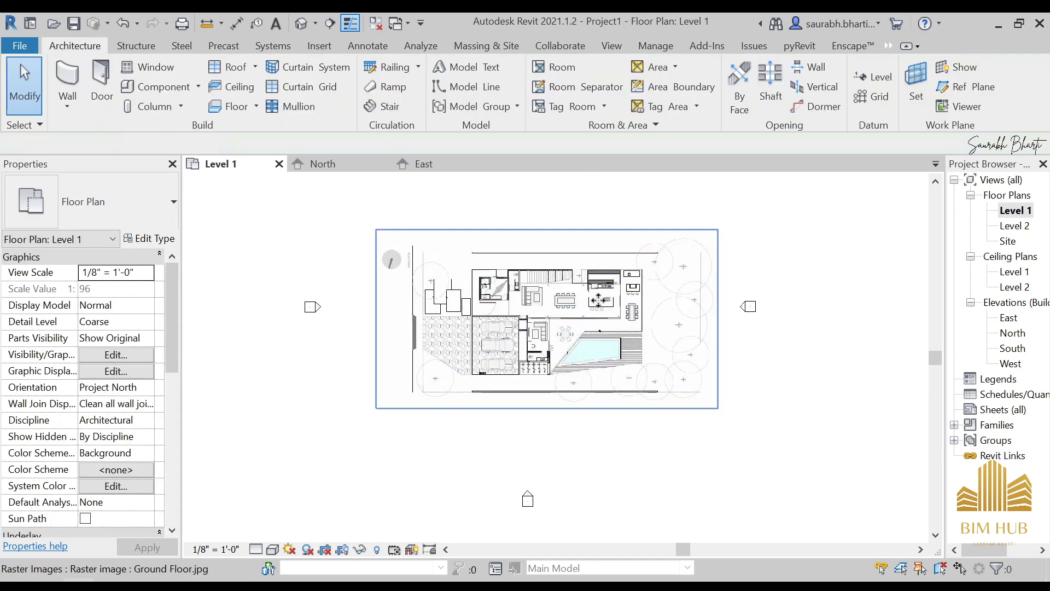
scroll(589, 287, "up", 2)
left_click(558, 283)
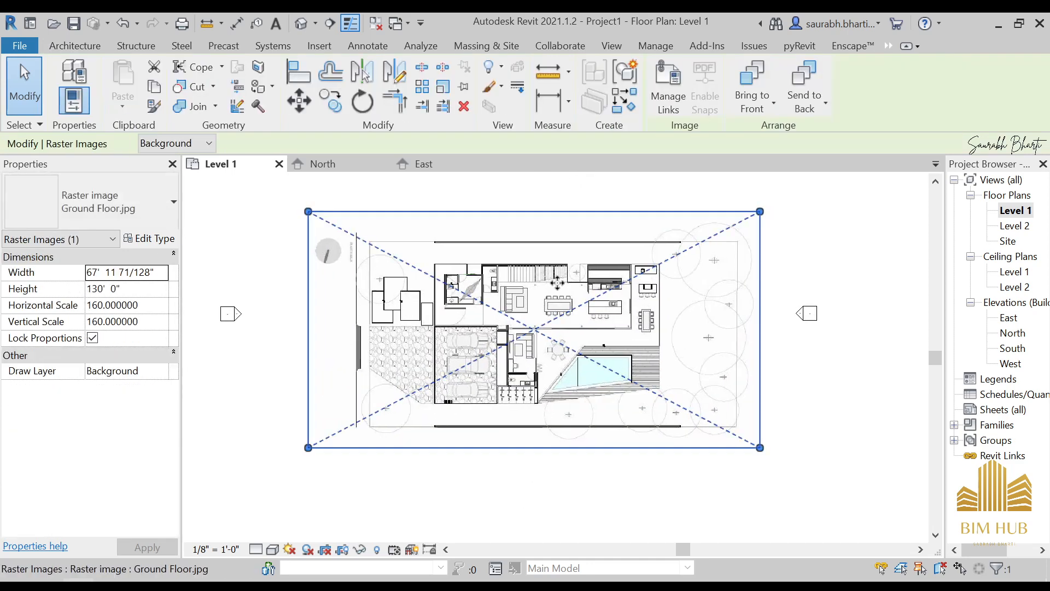
key("Escape")
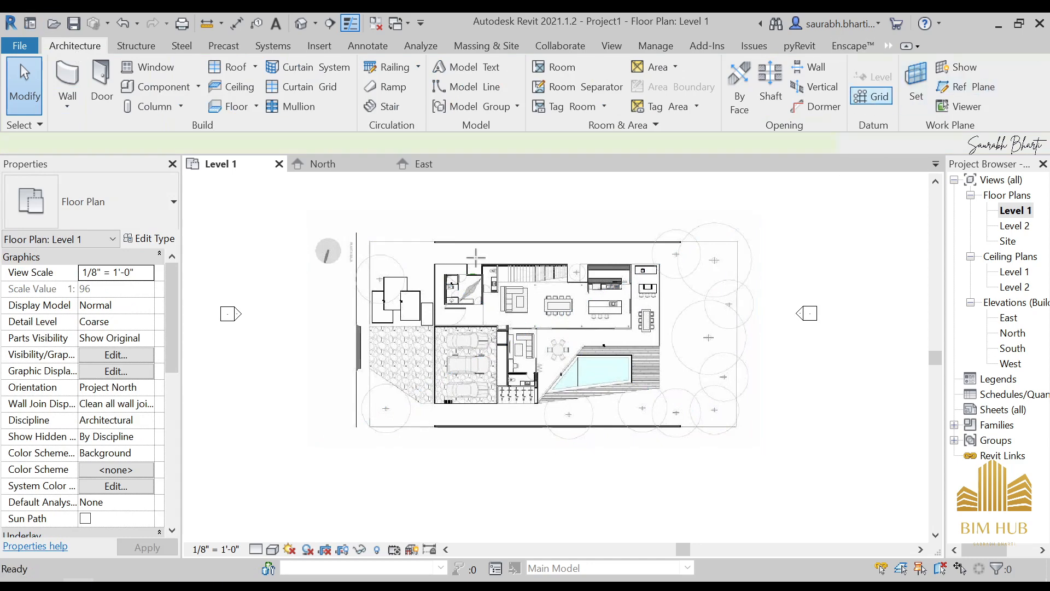
Place a horizontal grid line along the site's northern boundary wall, running east past the ground floor image.
key("g")
key("r")
scroll(405, 219, "up", 8)
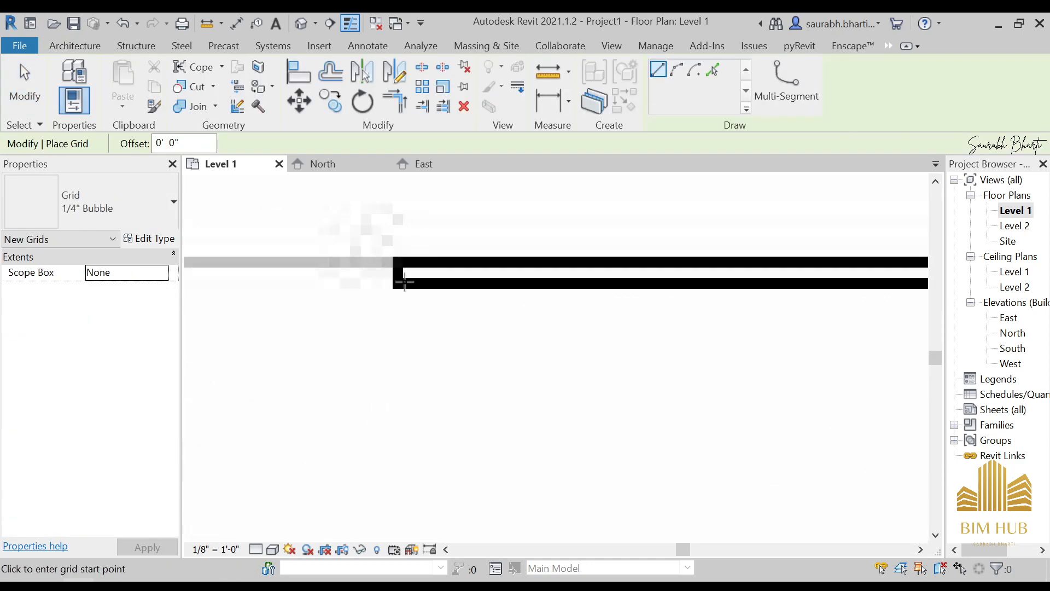
scroll(539, 253, "down", 10)
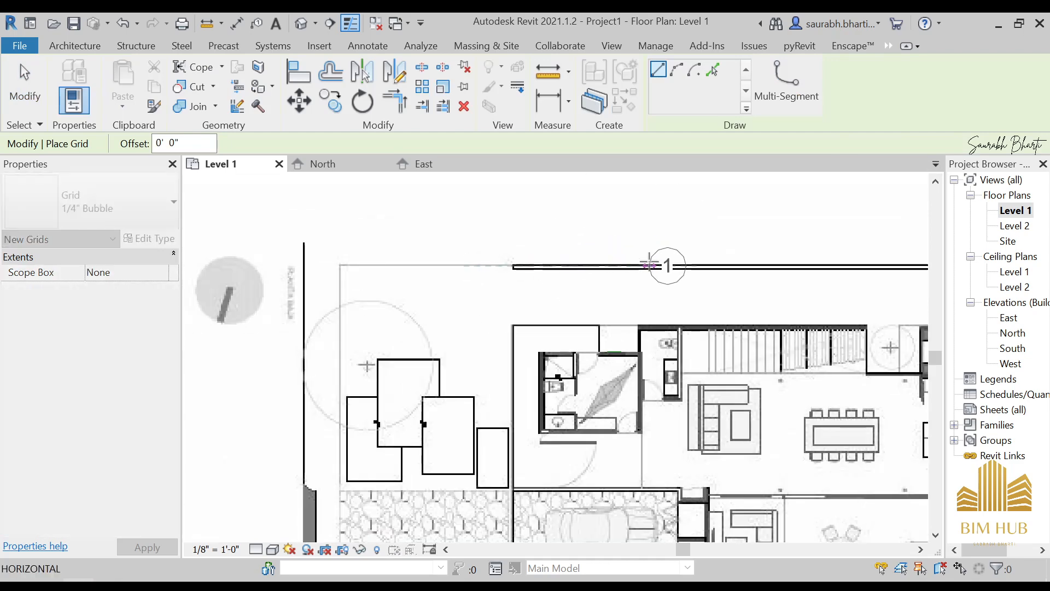
scroll(668, 241, "down", 2)
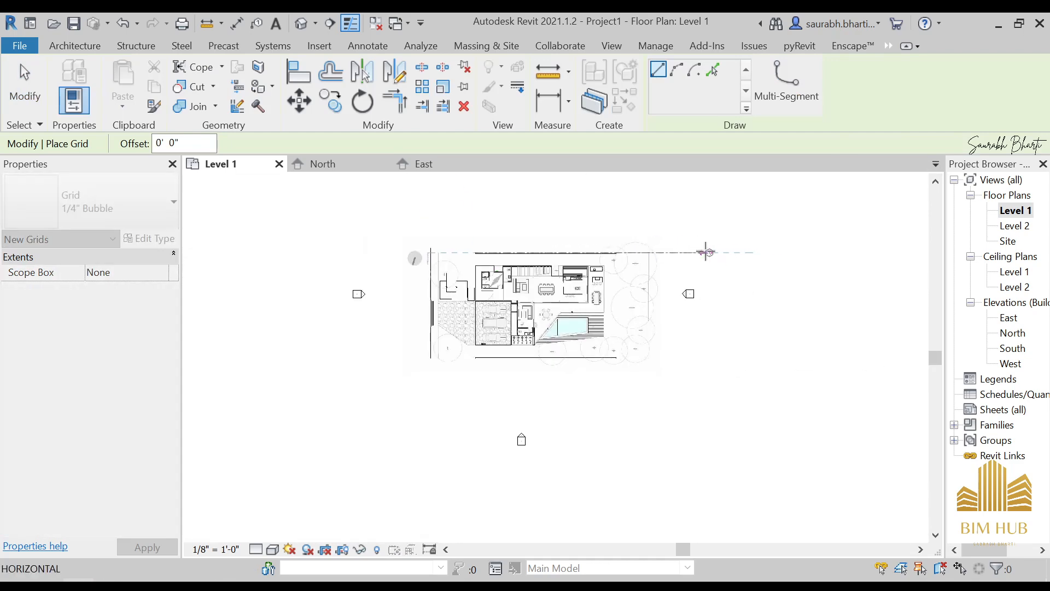
scroll(689, 252, "up", 2)
left_click(670, 252)
scroll(583, 252, "up", 3)
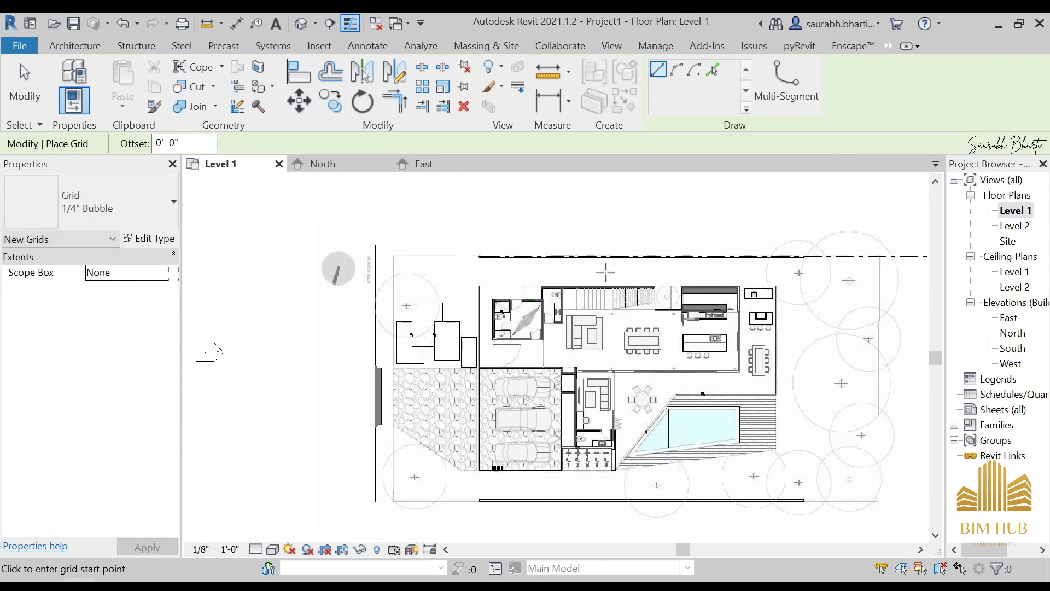
key("Escape")
key("Escape")
Extend the west end of grid line 1 beyond the western edge of the ground floor image.
scroll(582, 253, "down", 2)
left_click(582, 250)
middle_click_drag(478, 248, 572, 251)
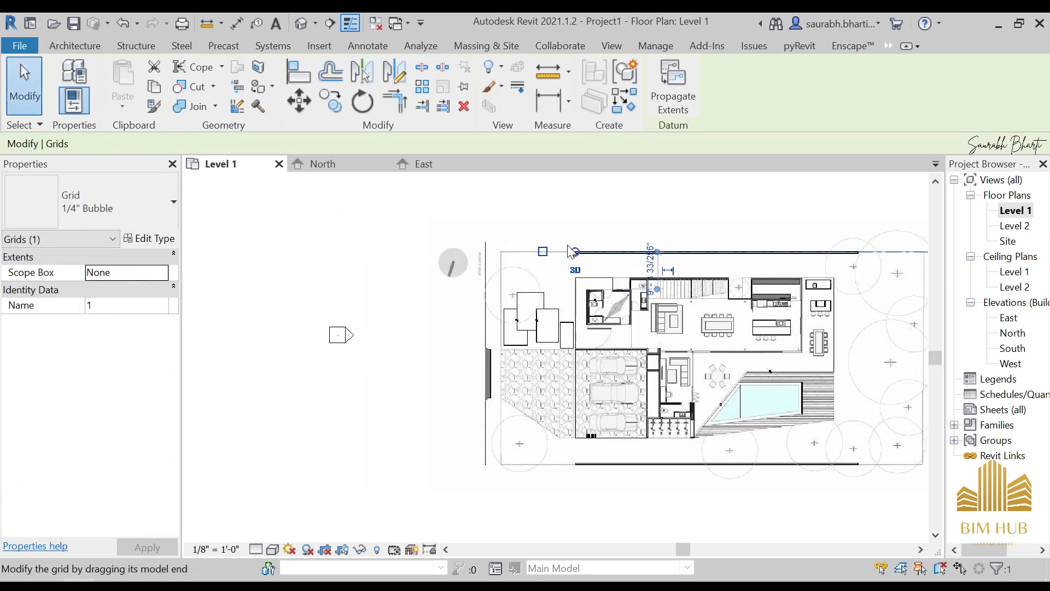
left_click_drag(575, 252, 354, 252)
key("Escape")
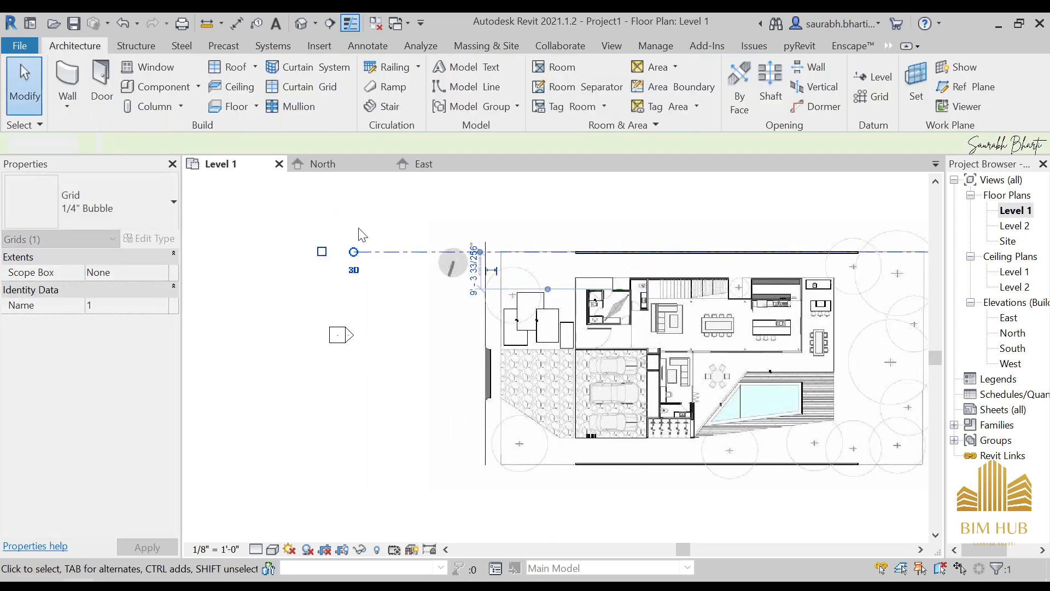
Place a horizontal grid line along the house's northern outer wall, from the powder room corner east to line up with grid line 1's bubble.
left_click(872, 97)
scroll(687, 301, "up", 5)
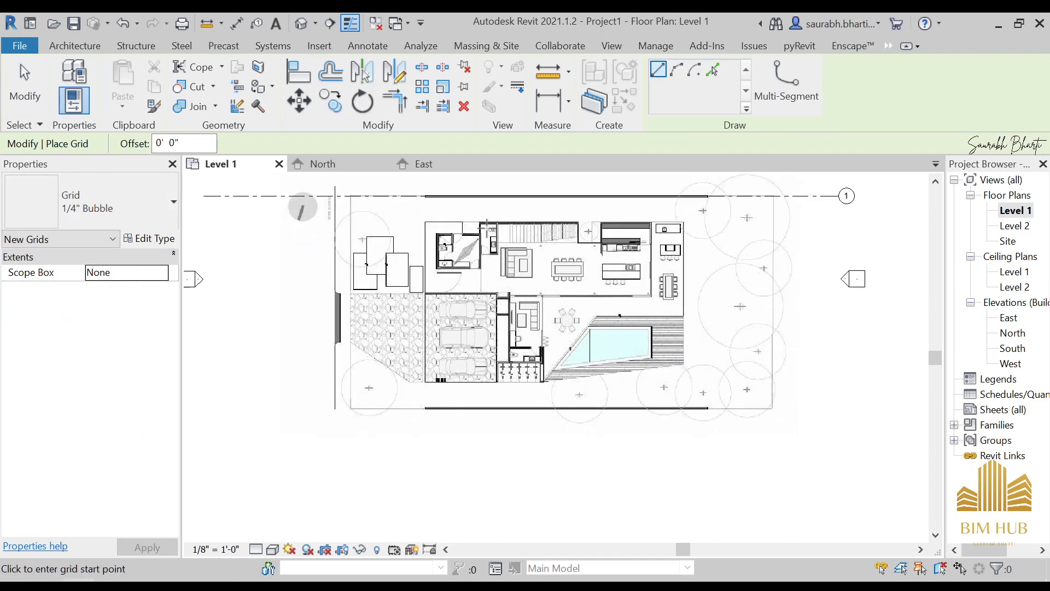
scroll(704, 232, "up", 3)
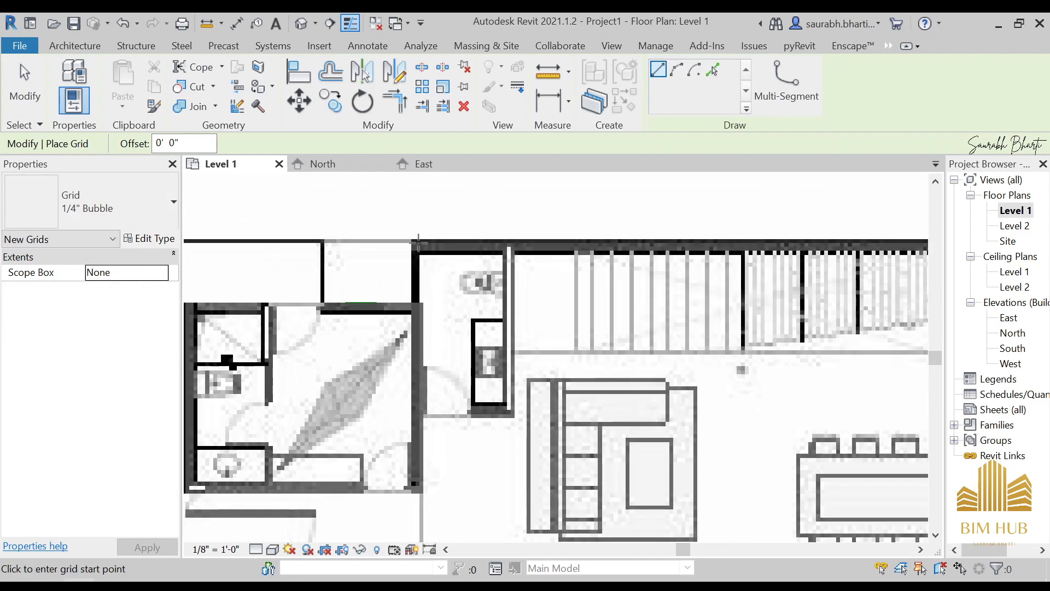
left_click(413, 240)
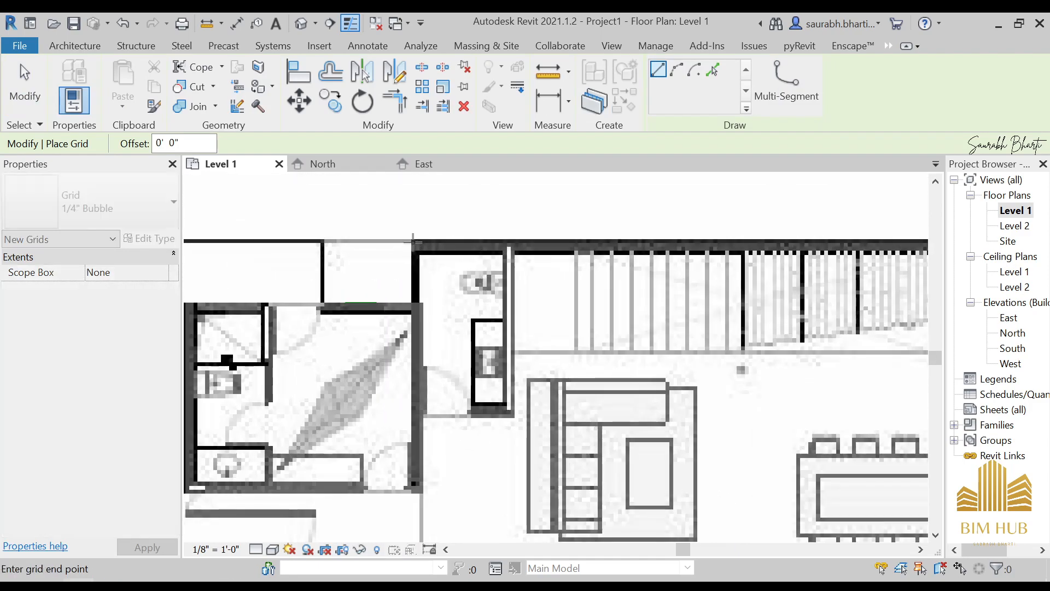
scroll(820, 224, "down", 8)
left_click(780, 199)
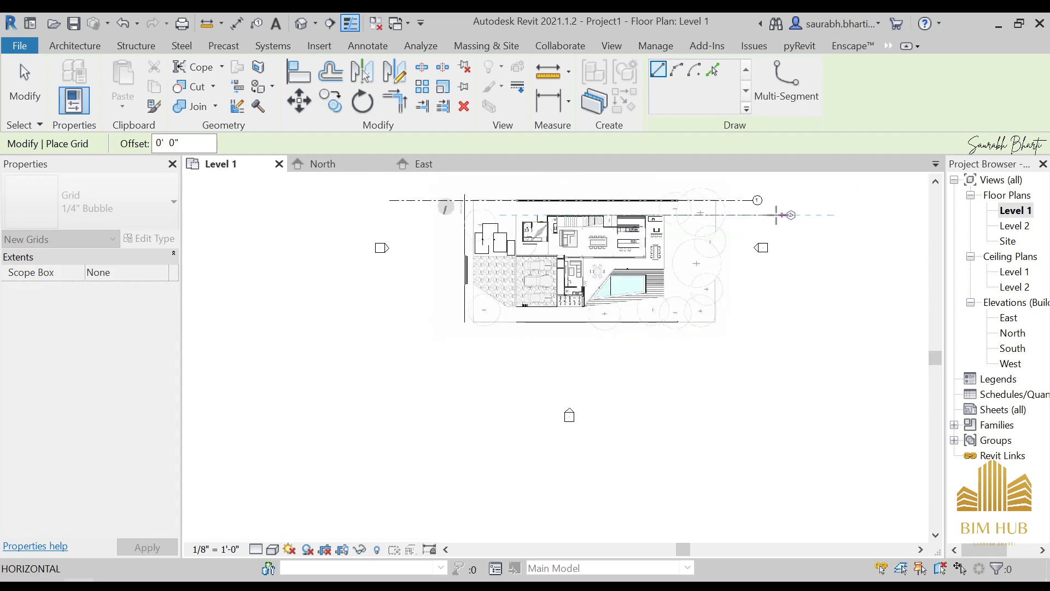
scroll(777, 215, "up", 3)
left_click(737, 215)
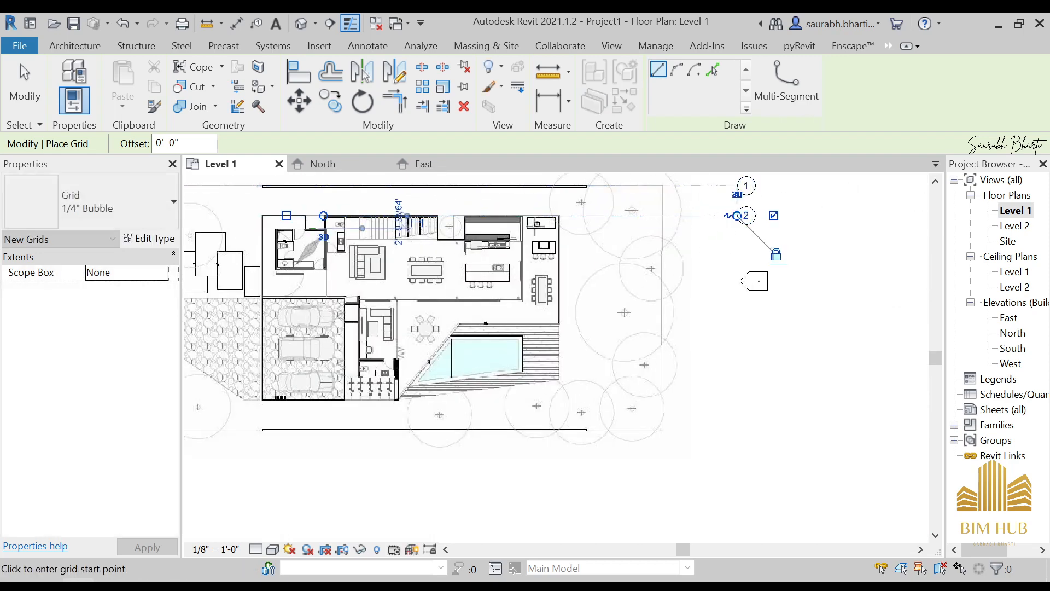
Extend the west end of grid line 2 to align with the west end of grid line 1.
middle_click_drag(733, 246, 858, 274)
key("Escape")
left_click(815, 243)
middle_click_drag(784, 314, 1042, 367)
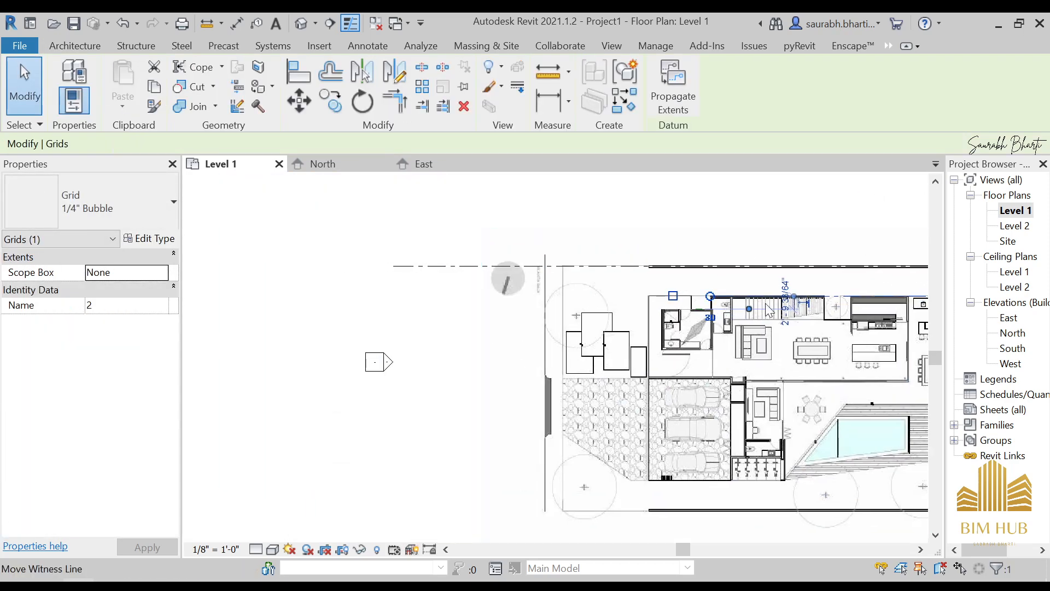
left_click_drag(710, 296, 395, 296)
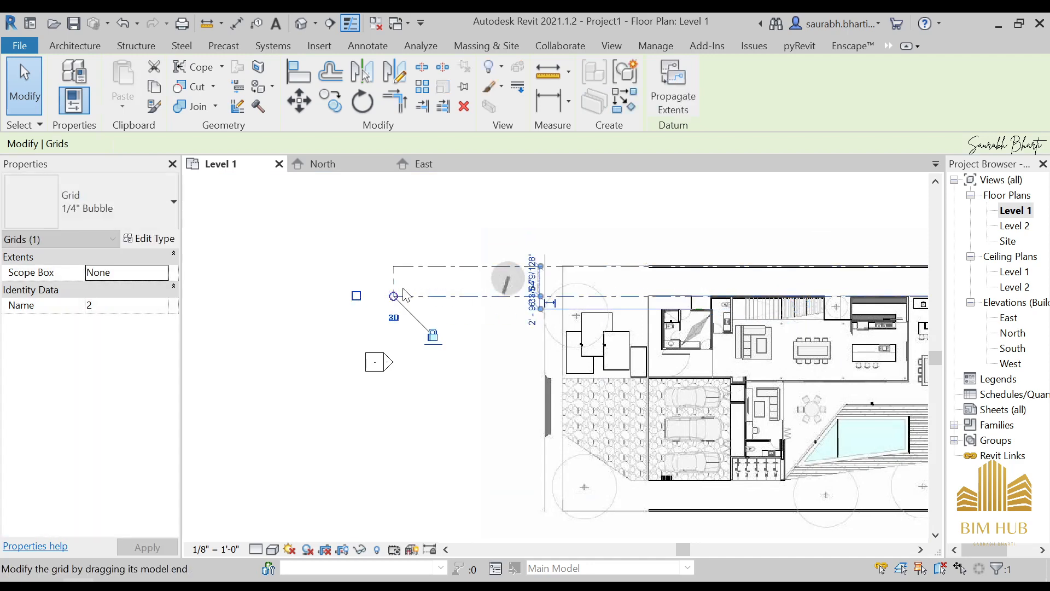
key("Escape")
Place a horizontal grid line along the north wall of the northwest room with the bathroom, running east to align with the existing grid bubbles.
scroll(627, 235, "down", 5)
middle_click_drag(736, 258, 619, 255)
scroll(618, 263, "down", 1)
key("g")
key("r")
scroll(600, 277, "up", 5)
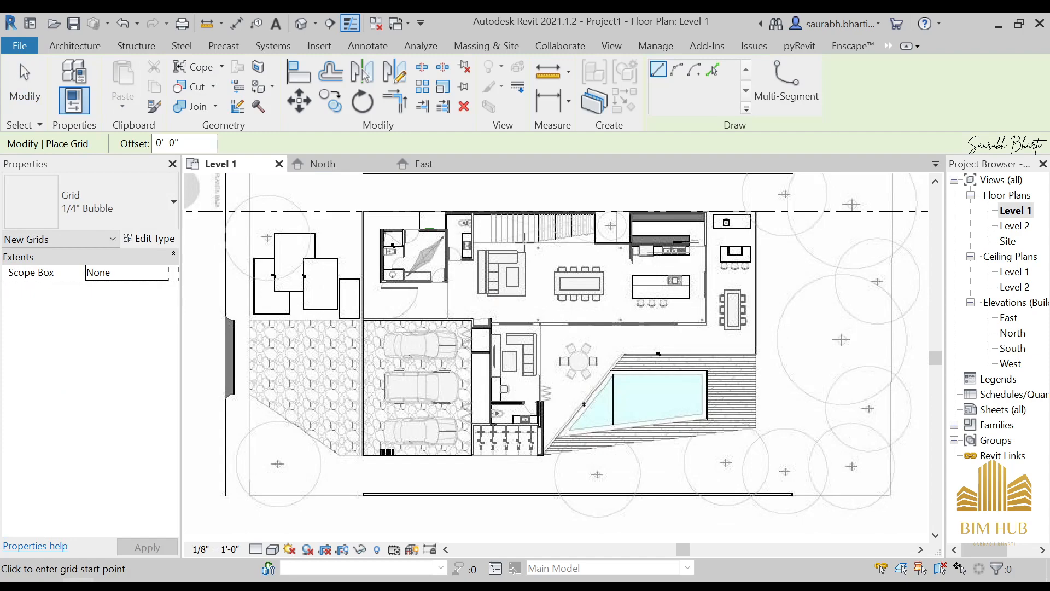
scroll(441, 238, "up", 3)
scroll(407, 223, "up", 4)
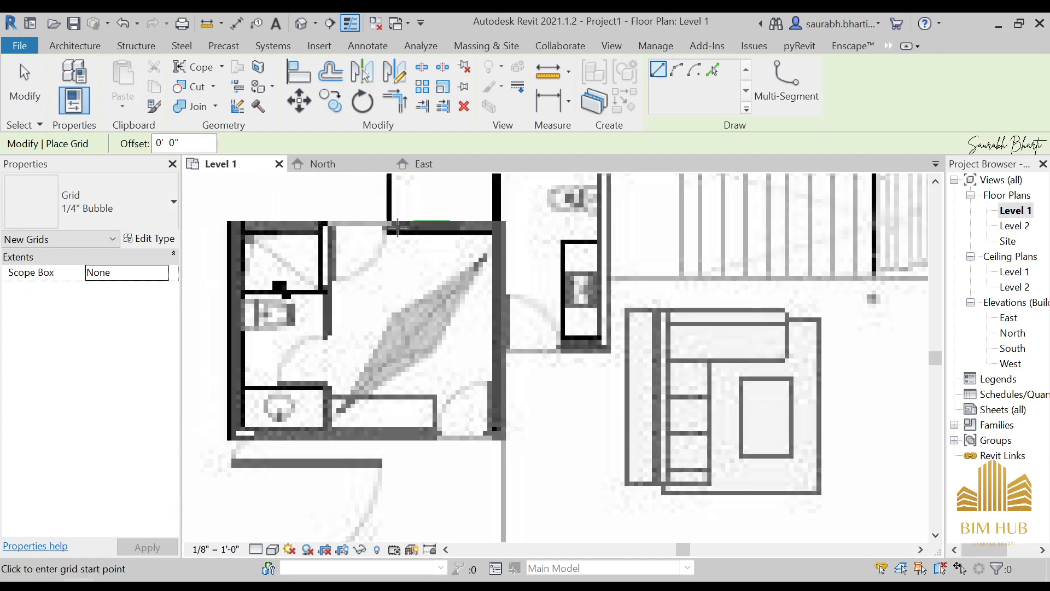
scroll(409, 229, "down", 5)
scroll(410, 236, "up", 4)
scroll(411, 236, "up", 2)
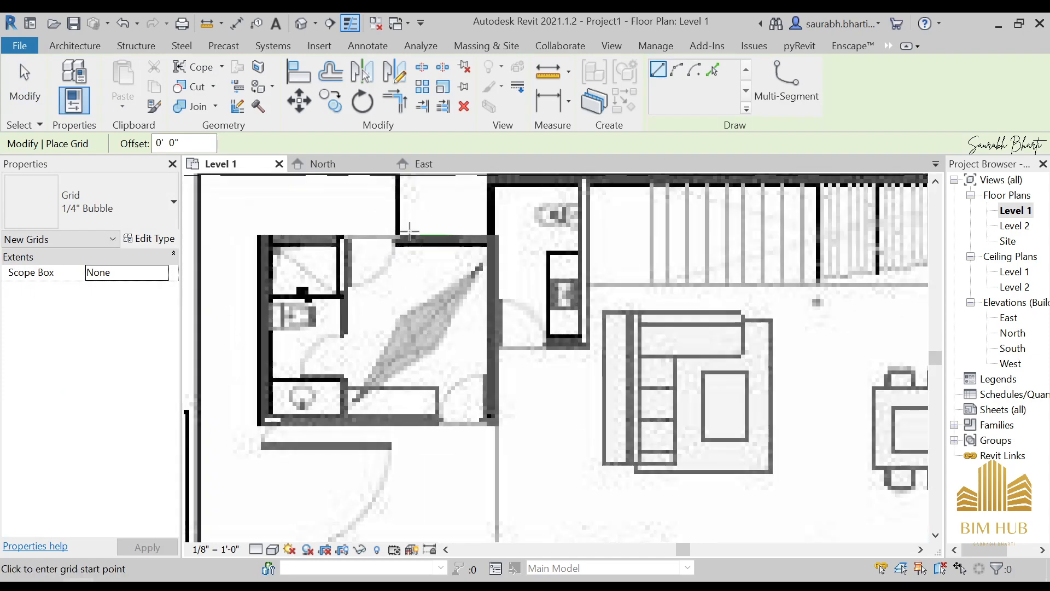
left_click(397, 238)
scroll(593, 235, "down", 5)
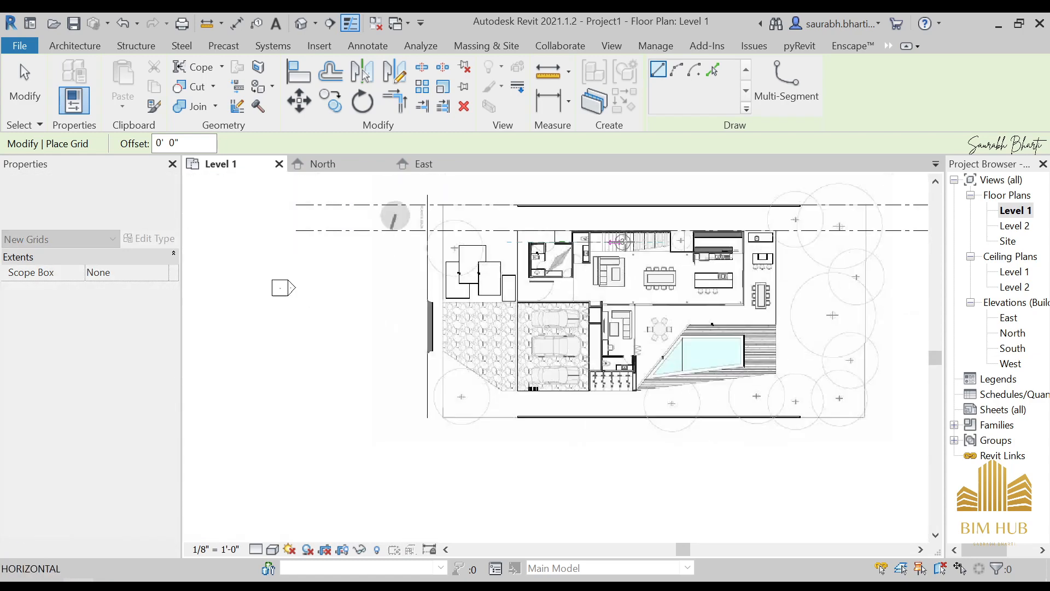
left_click(890, 242)
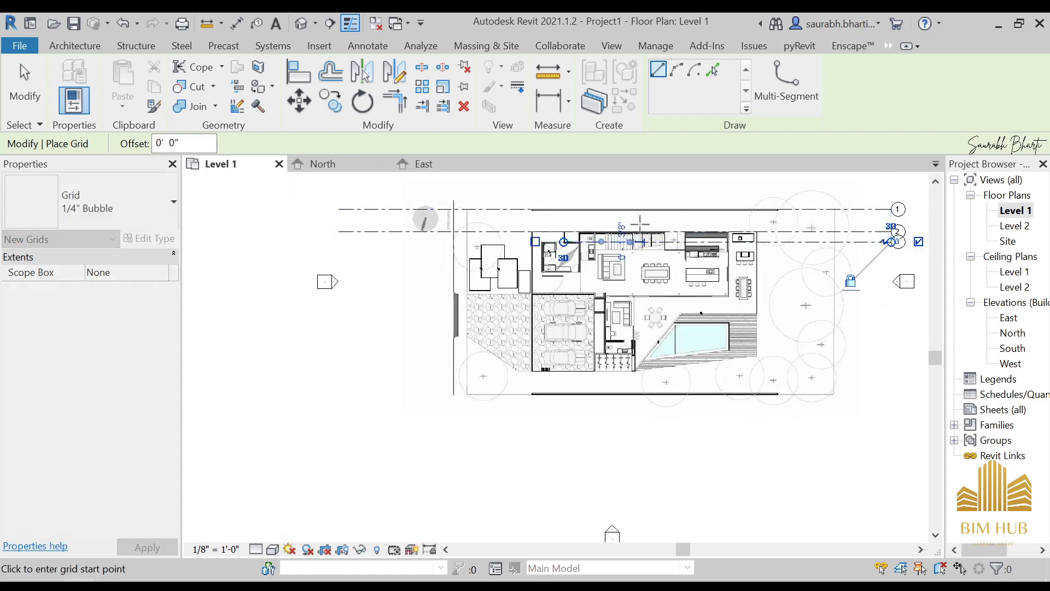
key("Escape")
key("Escape")
Extend the west end of grid line 3 to align with the west ends of the grid lines above.
scroll(575, 238, "up", 10)
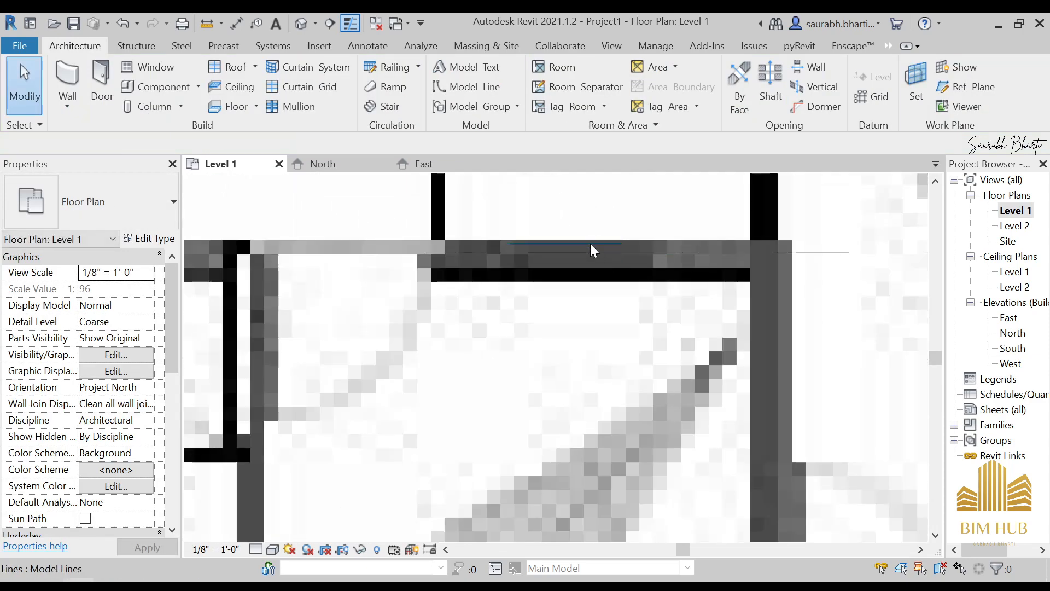
left_click(590, 244)
key("Escape")
scroll(608, 249, "down", 3)
left_click(536, 252)
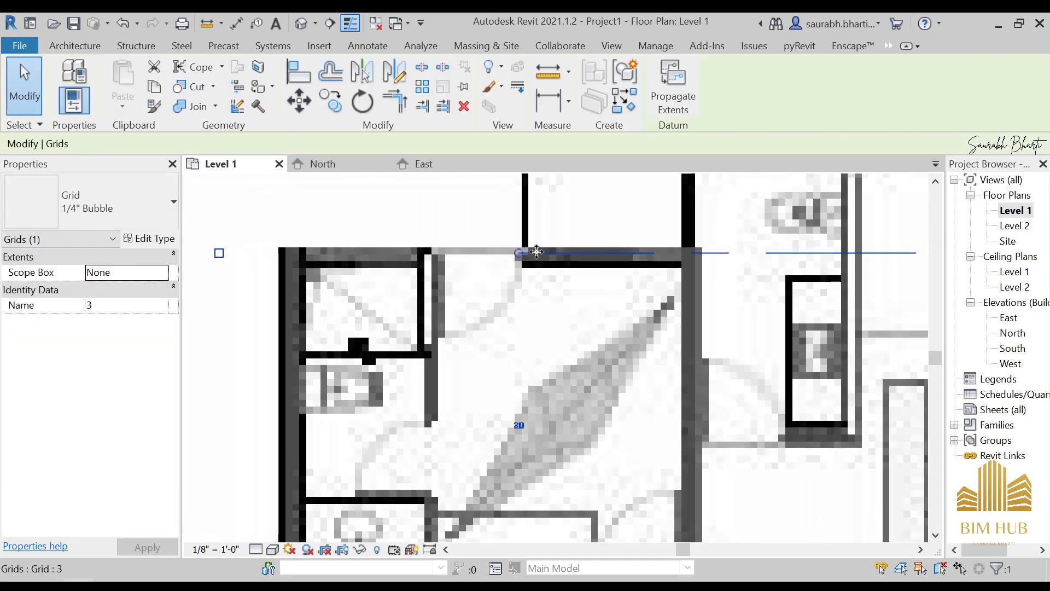
scroll(536, 251, "down", 5)
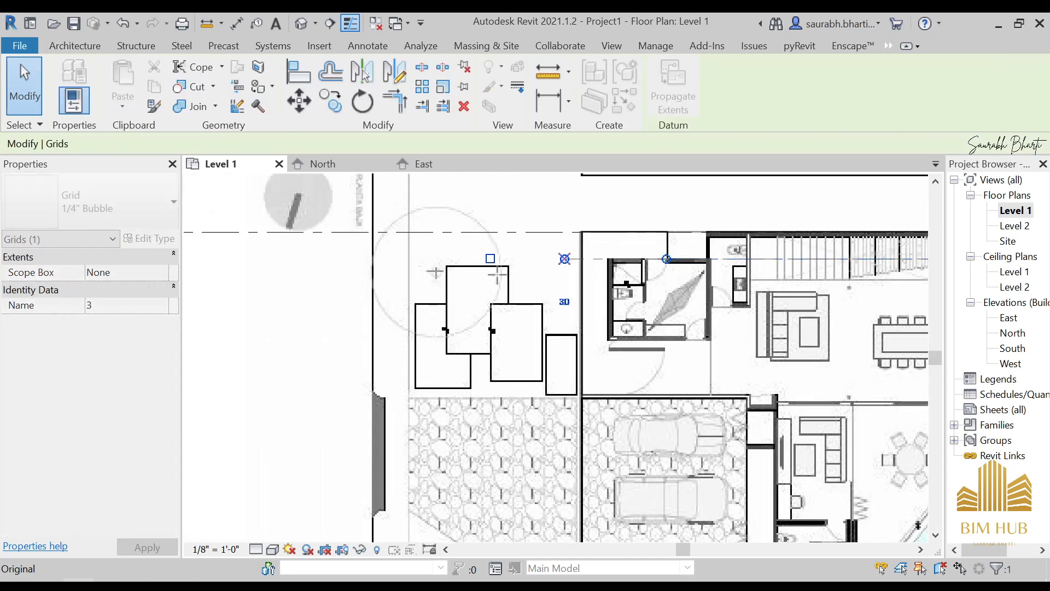
left_click_drag(496, 275, 316, 267)
scroll(347, 281, "down", 3)
scroll(382, 293, "down", 3)
middle_click_drag(575, 300, 501, 307)
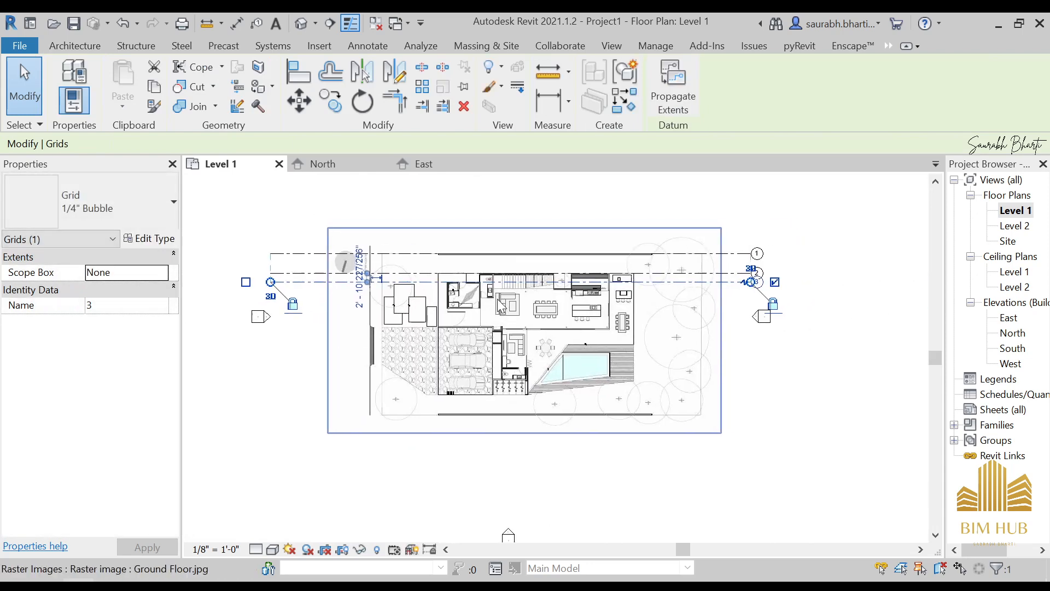
key("Escape")
Place a horizontal grid line along the south edge of the kitchen's wall counter, running east to align with the other grid bubbles.
key("g")
key("r")
scroll(481, 304, "up", 3)
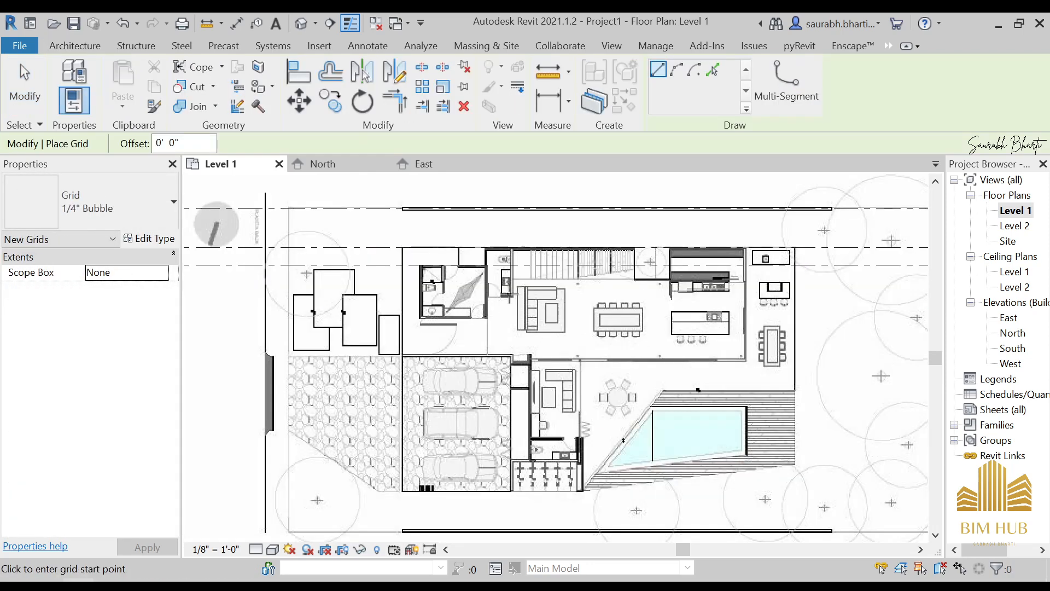
scroll(516, 295, "up", 1)
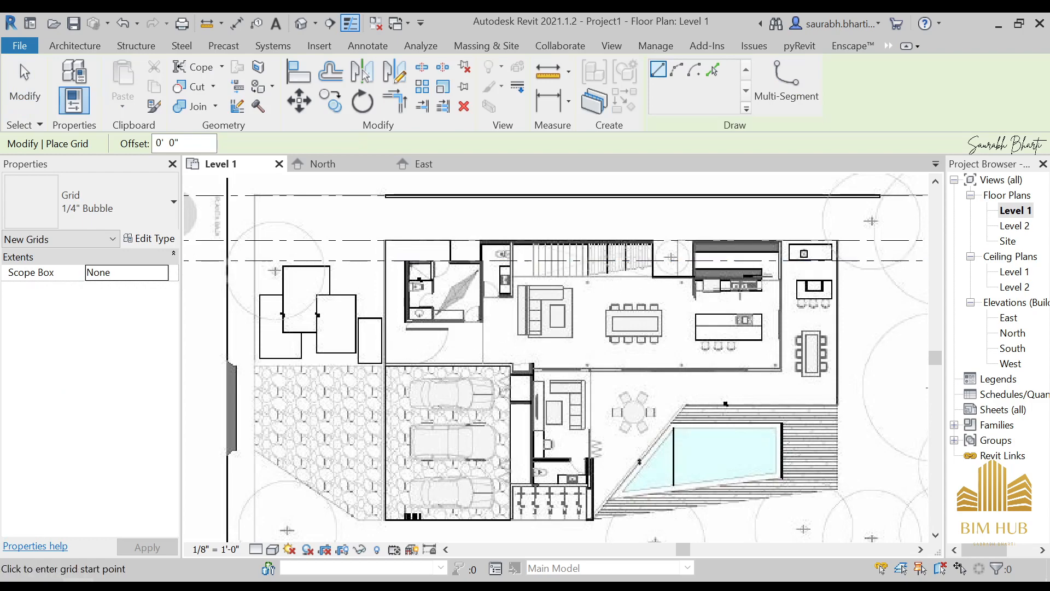
scroll(639, 298, "up", 7)
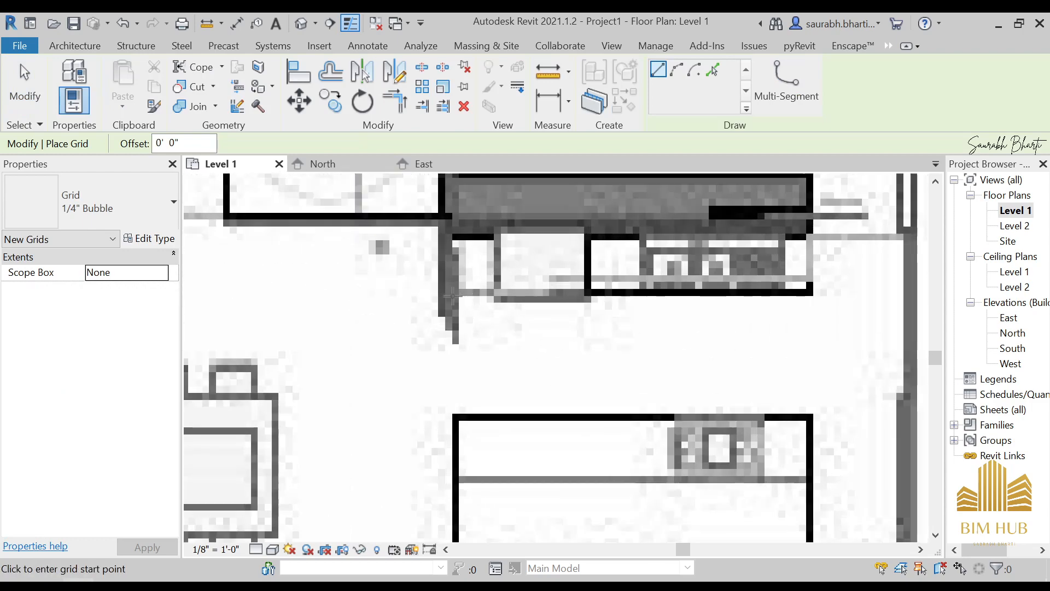
scroll(453, 296, "down", 5)
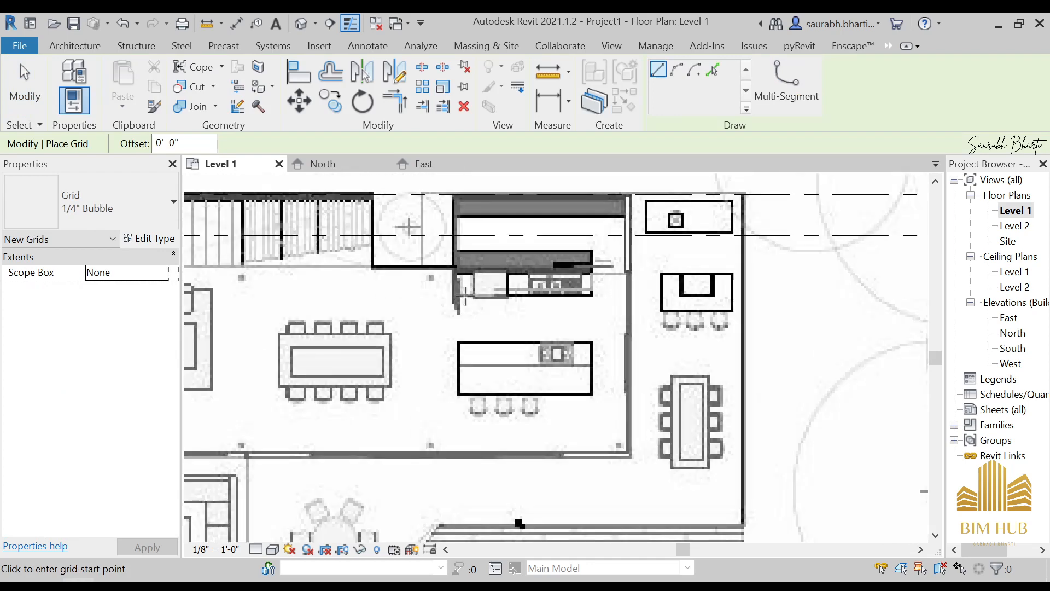
scroll(455, 296, "up", 4)
scroll(451, 295, "down", 9)
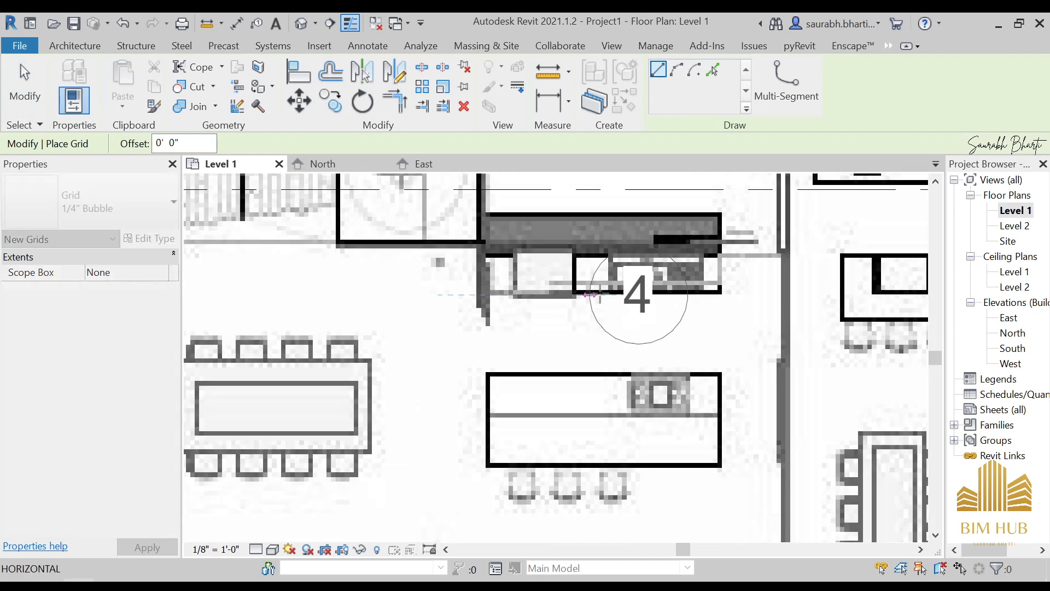
scroll(703, 282, "down", 3)
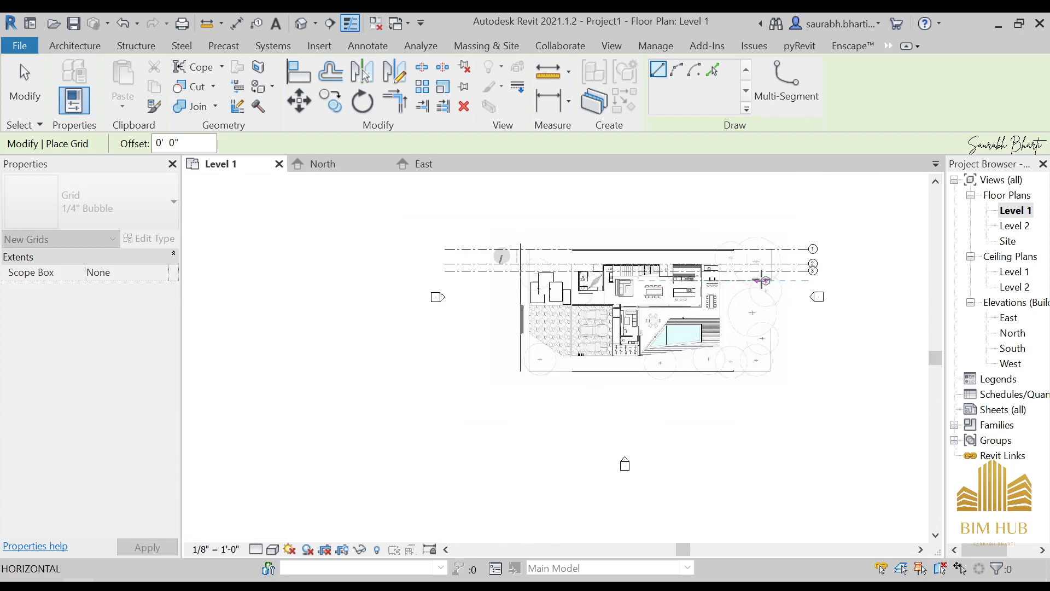
scroll(815, 283, "up", 2)
left_click(815, 282)
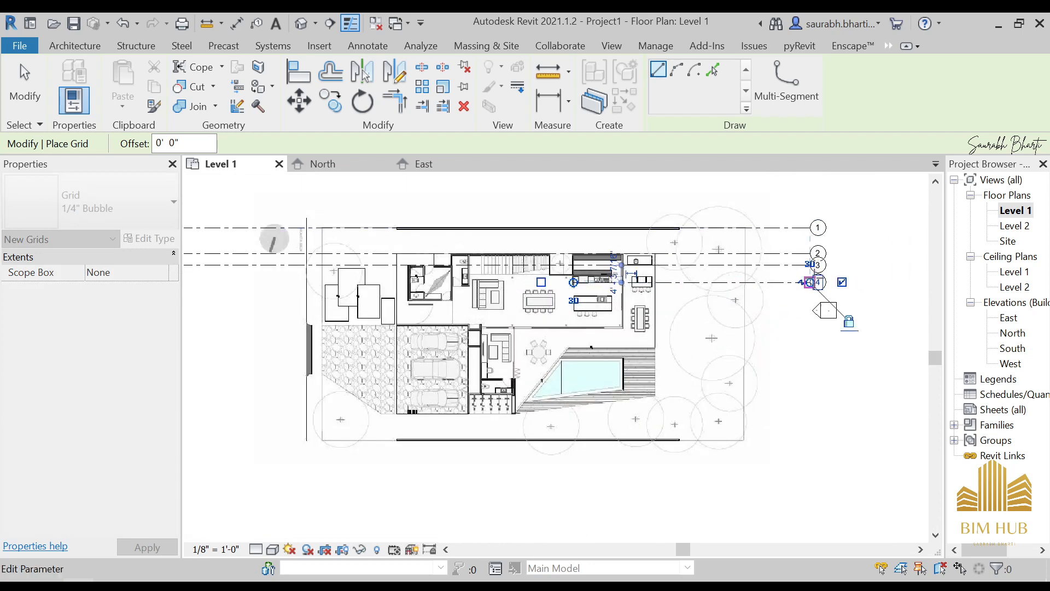
key("Escape")
Extend the west end of grid line 4 to align with the west ends of the other grid lines.
middle_click_drag(674, 312, 800, 323)
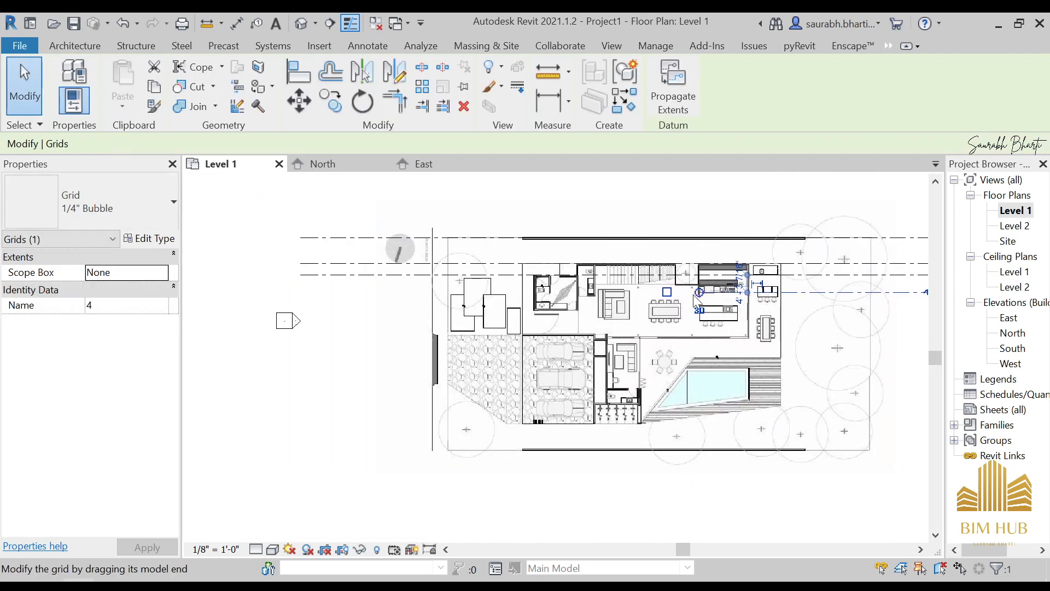
left_click_drag(700, 292, 301, 292)
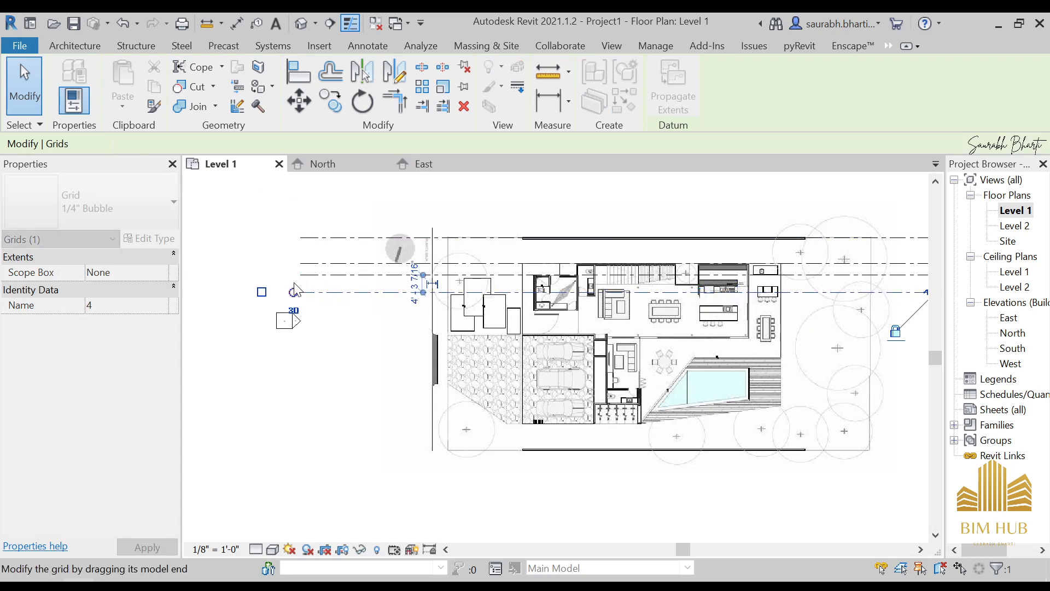
scroll(301, 288, "up", 2)
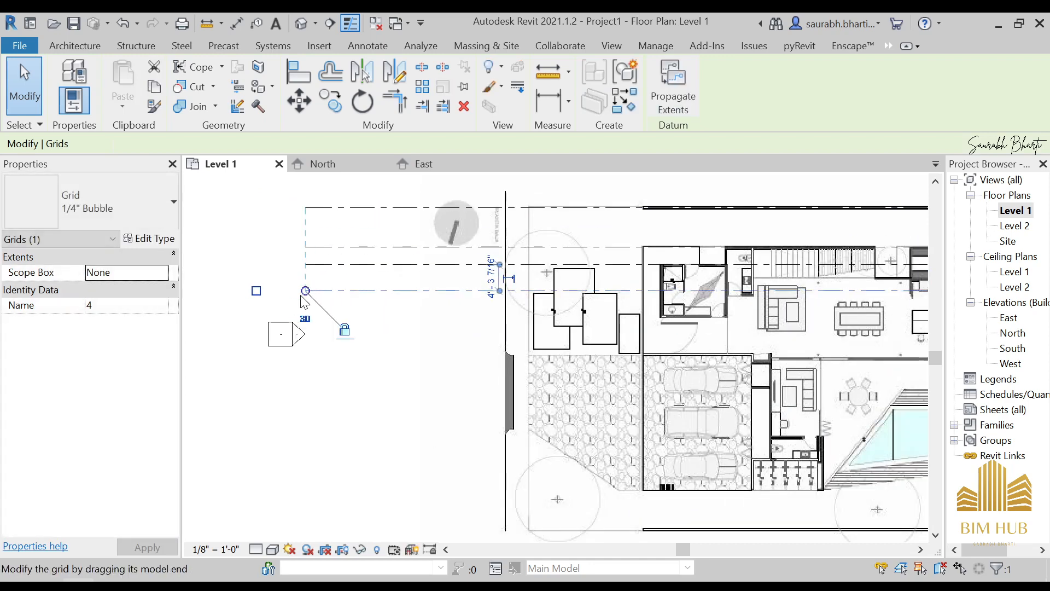
Place a horizontal grid line centred on the garage's north wall, from its west corner east to align with the other grid bubbles.
key("g")
key("r")
middle_click_drag(768, 312, 604, 298)
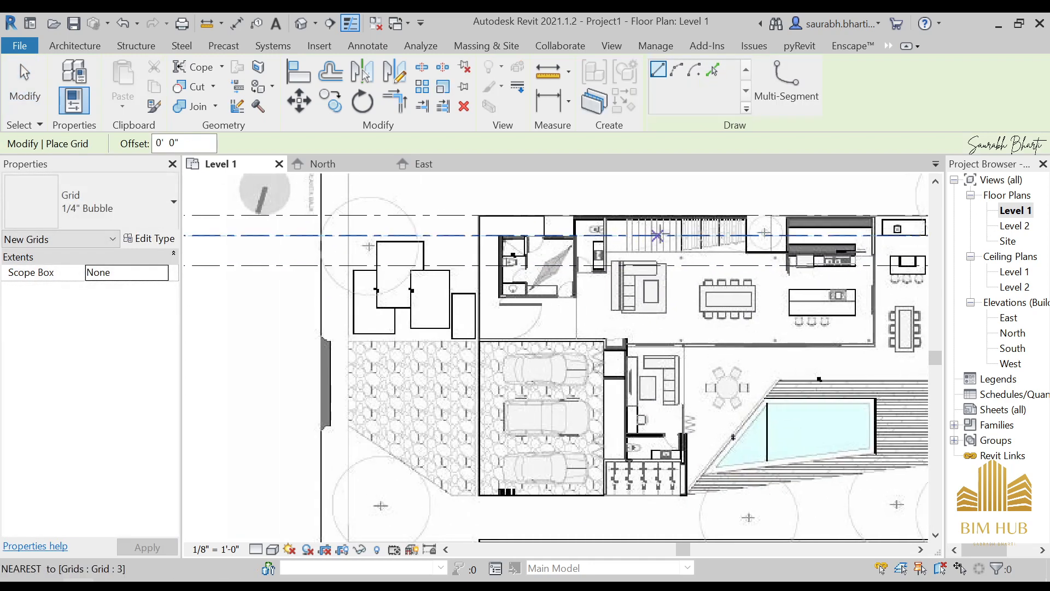
scroll(657, 235, "up", 1)
middle_click_drag(474, 350, 441, 372)
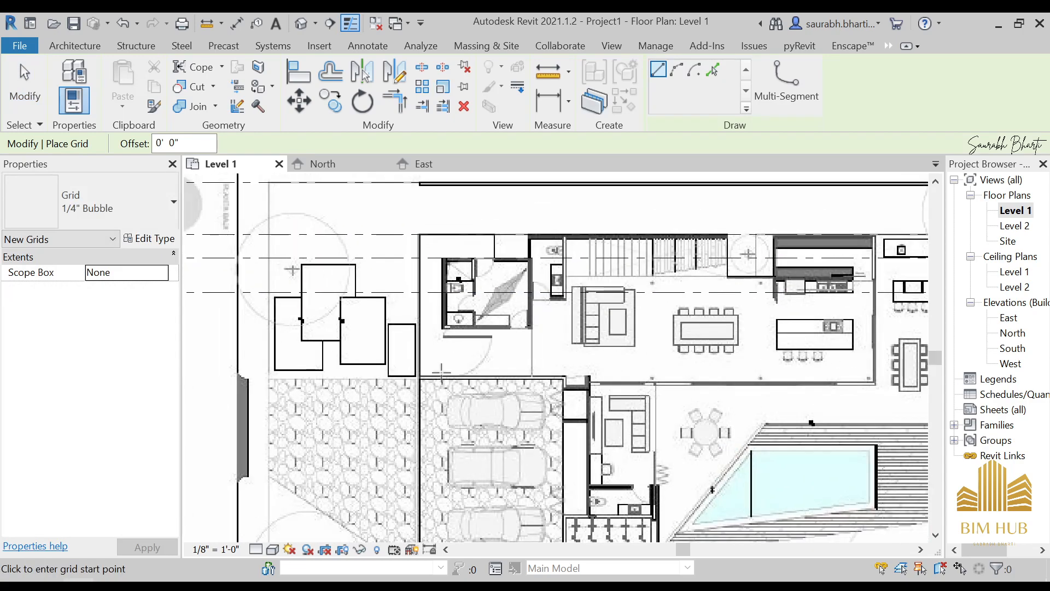
scroll(441, 372, "up", 8)
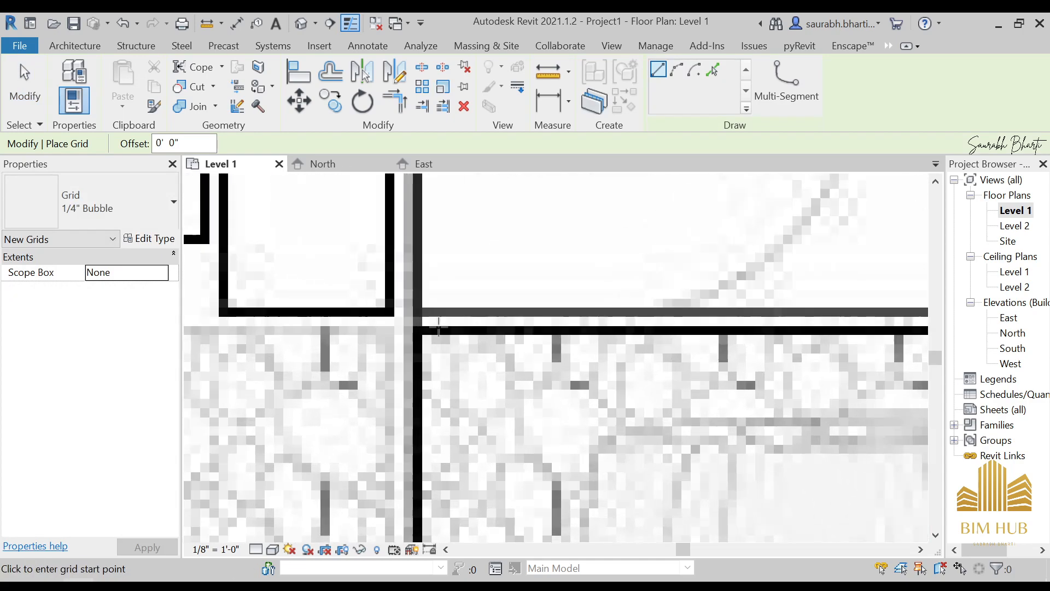
left_click(419, 321)
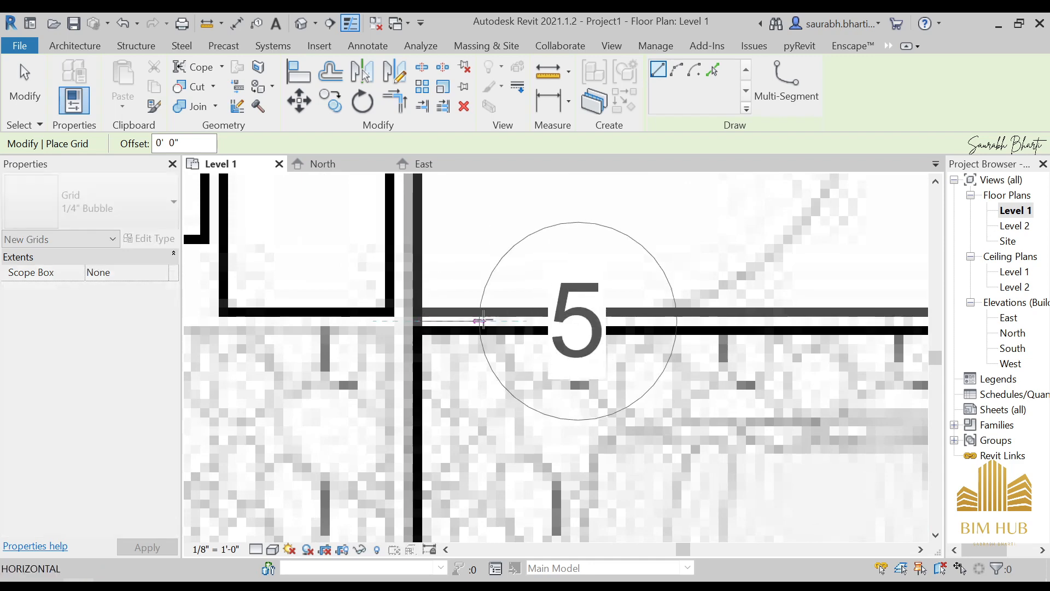
scroll(419, 321, "down", 10)
middle_click_drag(670, 349, 511, 346)
scroll(549, 326, "down", 5)
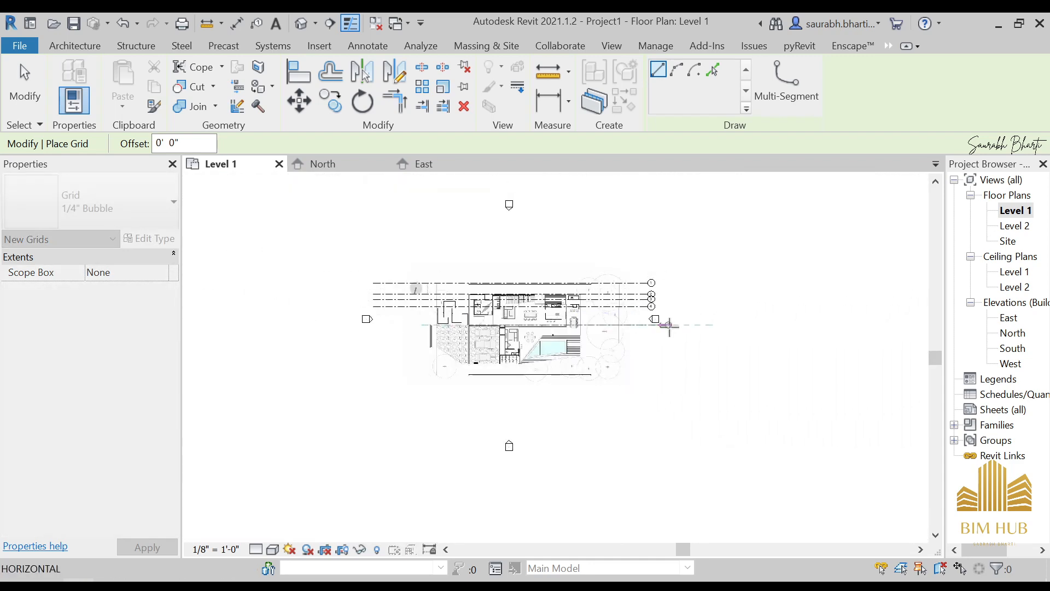
scroll(669, 326, "up", 6)
left_click(620, 323)
Extend the west end of grid line 5 to align with the west ends of the other grid lines.
middle_click_drag(393, 368, 684, 362)
key("Escape")
key("Escape")
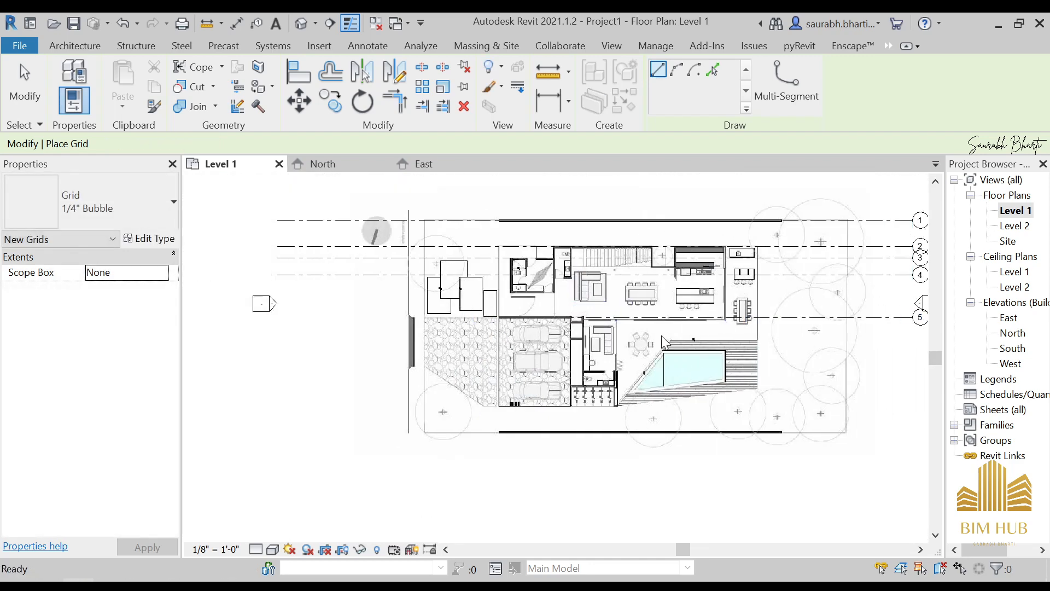
left_click(655, 319)
left_click_drag(500, 318, 277, 318)
key("Escape")
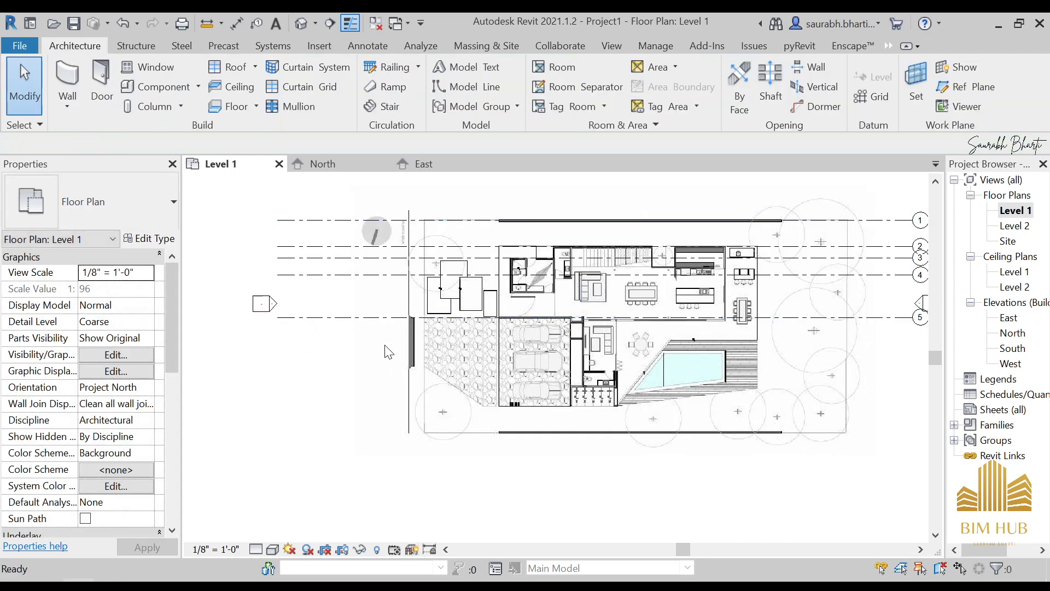
Place a horizontal grid line along the pool deck's north edge, aligning both its bubble end and extended west end with the other grids.
key("g")
key("r")
scroll(553, 353, "up", 3)
middle_click_drag(495, 313, 404, 265)
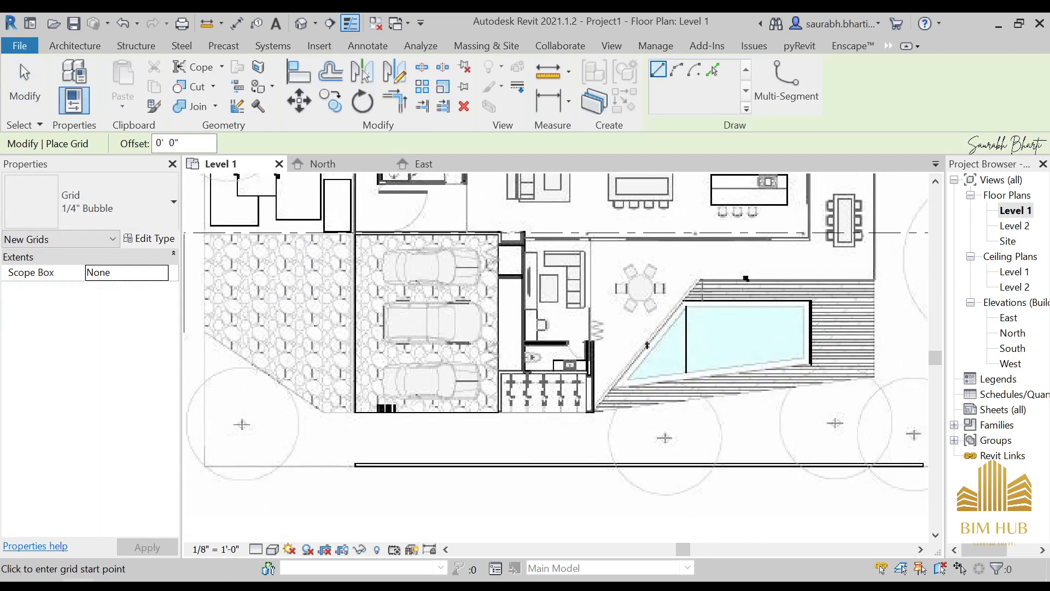
scroll(704, 277, "up", 2)
middle_click_drag(594, 281, 545, 302)
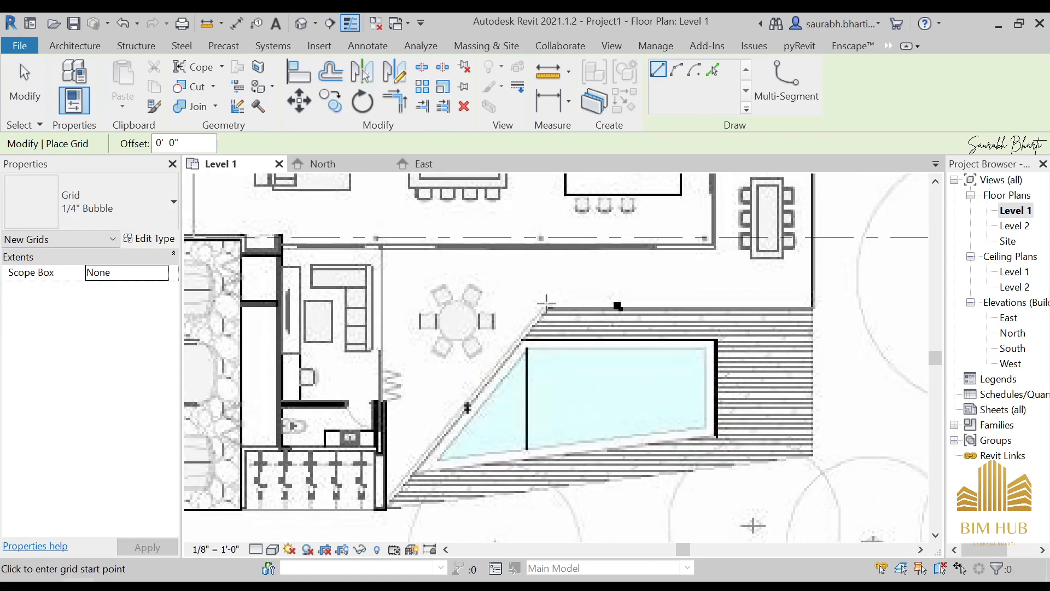
left_click(545, 309)
scroll(743, 305, "down", 4)
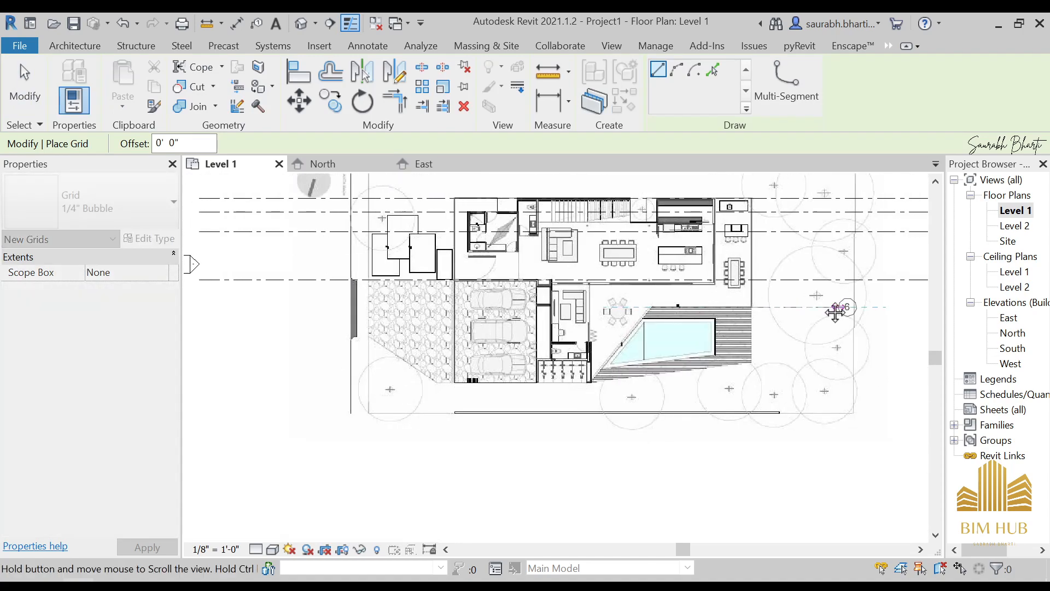
left_click(759, 277)
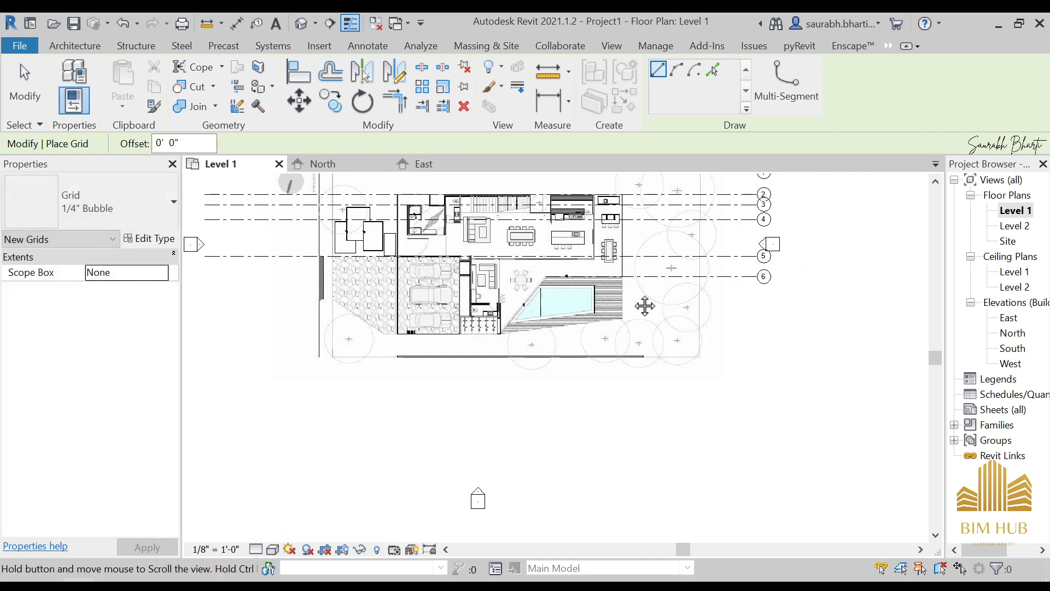
middle_click_drag(645, 305, 753, 324)
key("Escape")
key("Escape")
left_click(867, 296)
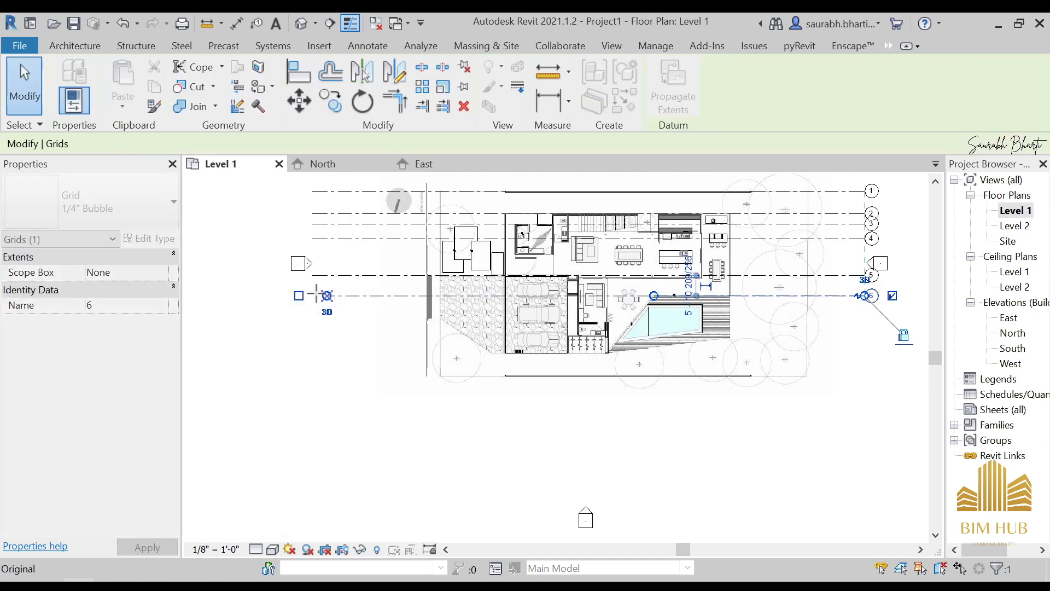
key("Escape")
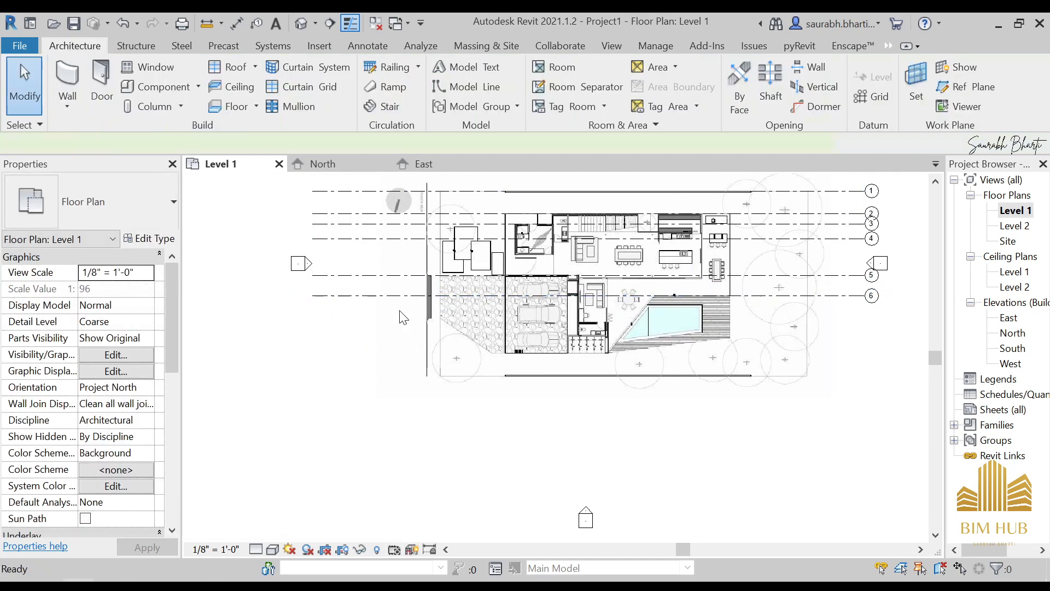
Place a horizontal grid line along the garage's south wall, from its west corner east to align with the other grid bubbles.
key("g")
key("r")
scroll(684, 317, "up", 3)
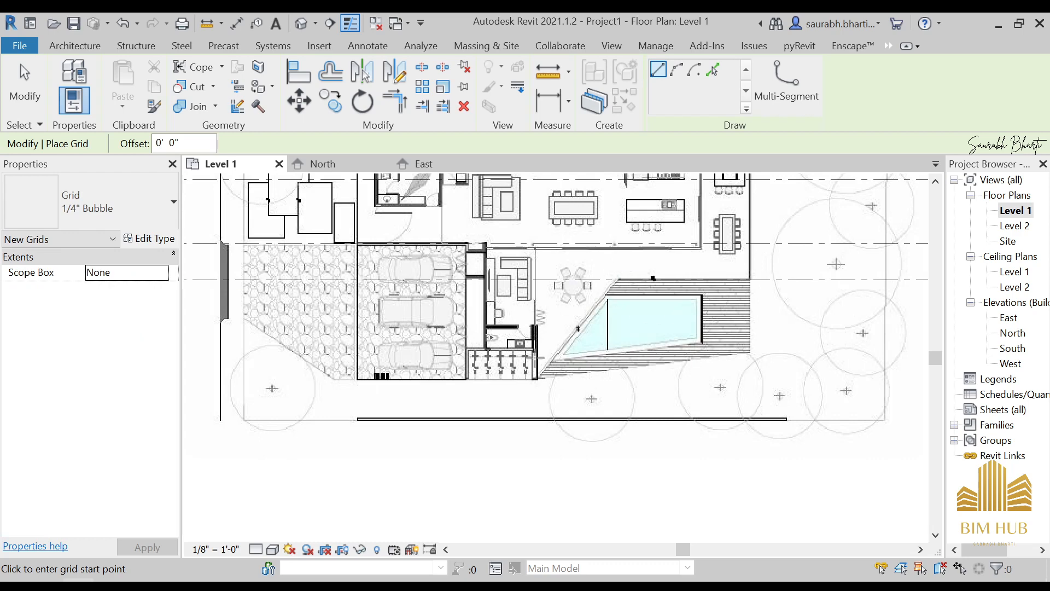
scroll(353, 377, "up", 6)
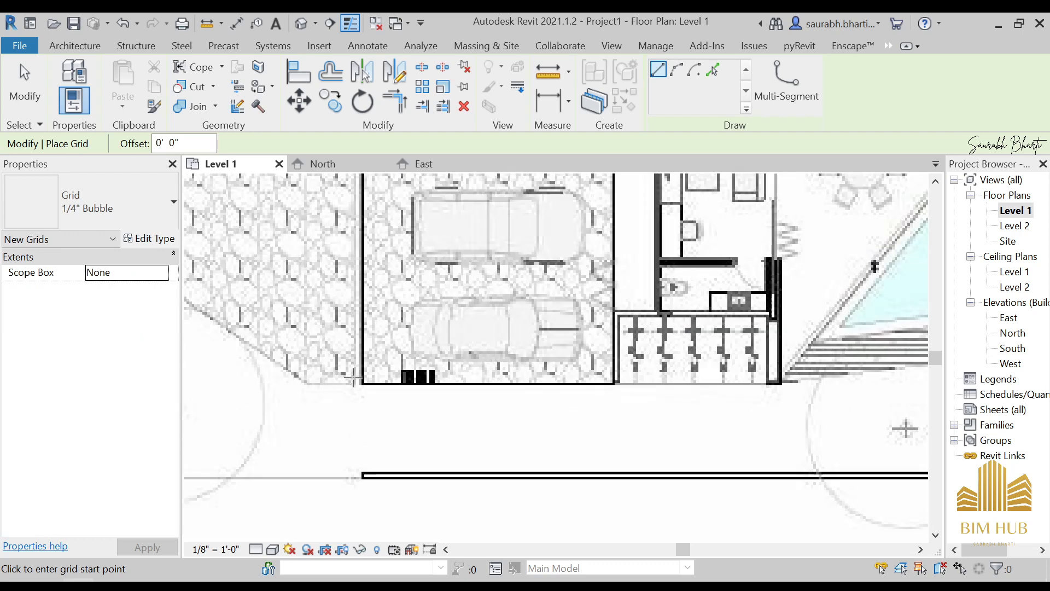
left_click(373, 389)
scroll(252, 406, "down", 8)
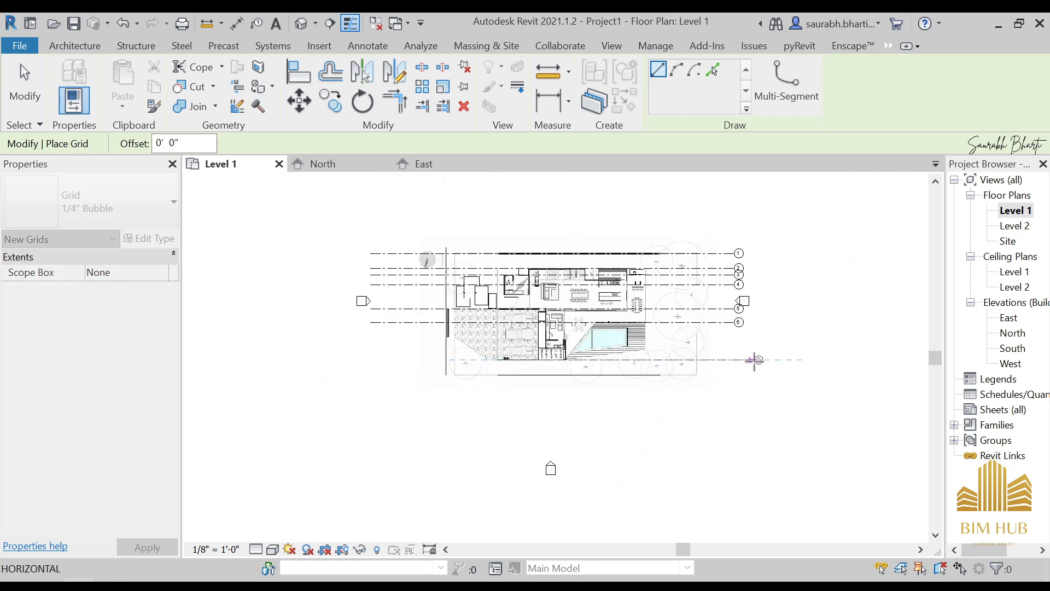
left_click(733, 359)
key("Escape")
key("Escape")
Extend the west end of grid line 7 to align with the west ends of the other grid lines.
scroll(564, 361, "up", 3)
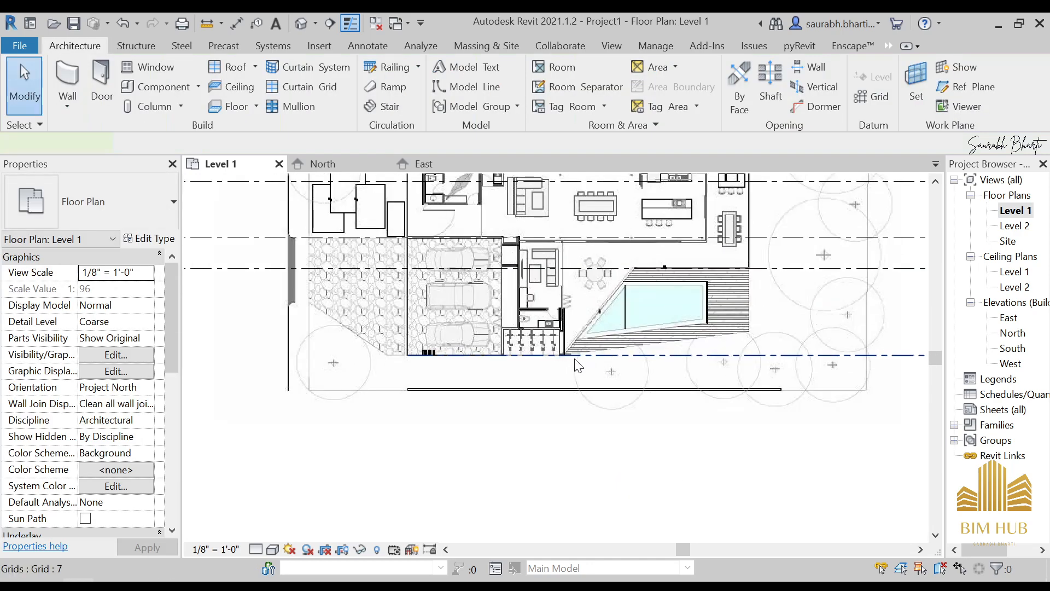
left_click(426, 357)
left_click_drag(407, 355, 212, 356)
middle_click_drag(213, 356, 409, 356)
left_click_drag(410, 357, 325, 357)
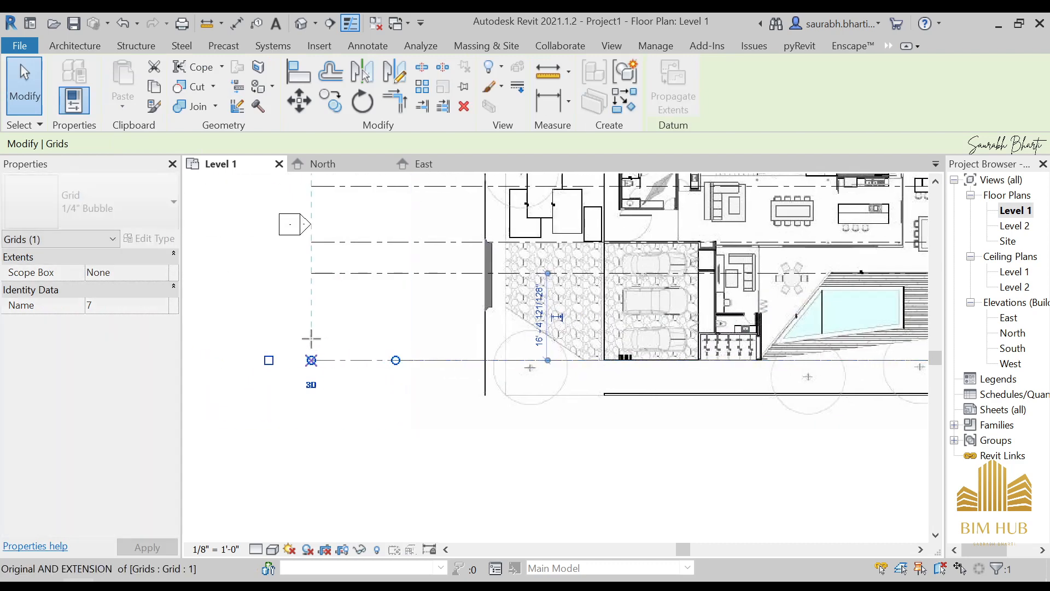
key("Escape")
Place a horizontal grid line centred on the south boundary wall, from its west end east to align with the other grid bubbles.
scroll(415, 361, "down", 1)
scroll(593, 393, "down", 1)
scroll(396, 375, "up", 3)
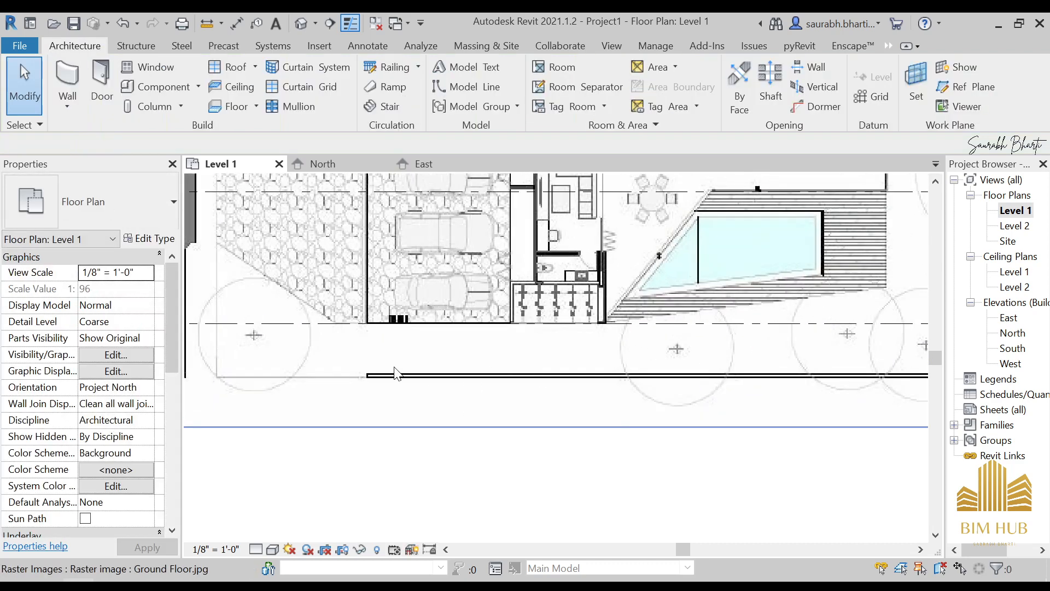
scroll(415, 389, "down", 2)
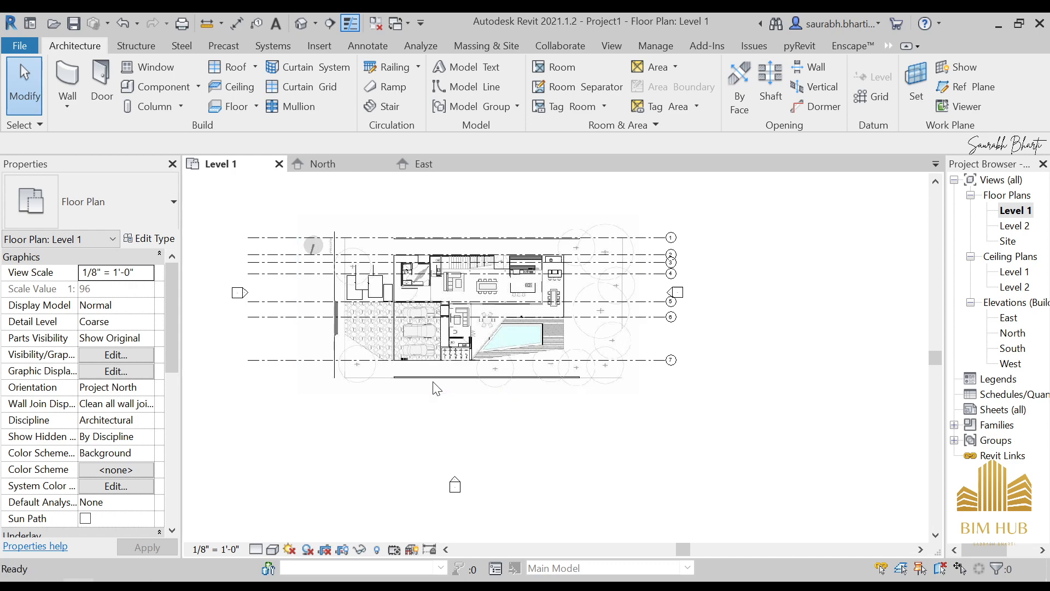
key("g")
key("r")
scroll(427, 380, "up", 1)
scroll(427, 380, "up", 4)
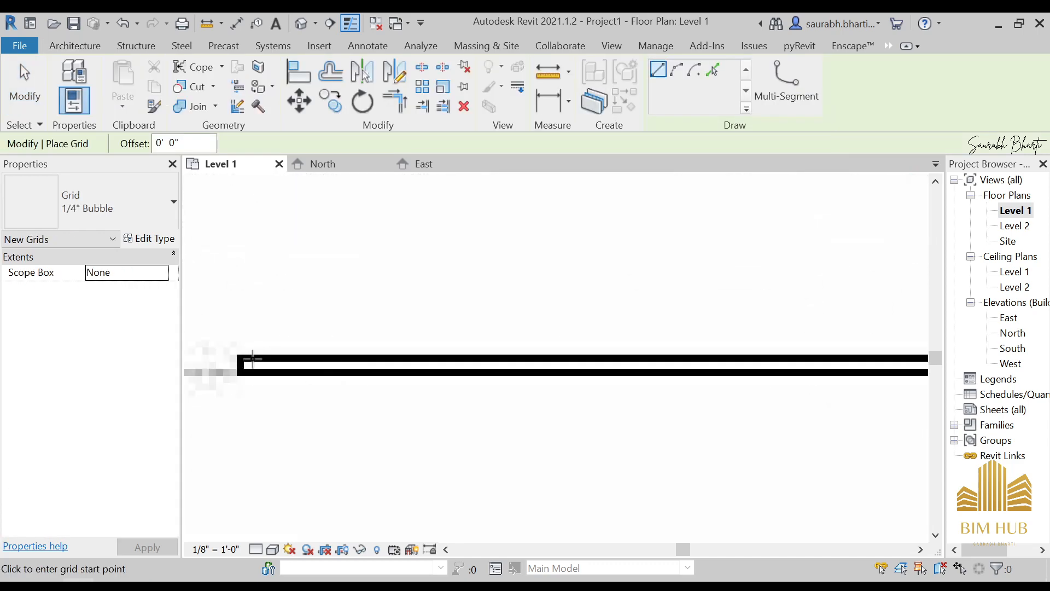
left_click(245, 365)
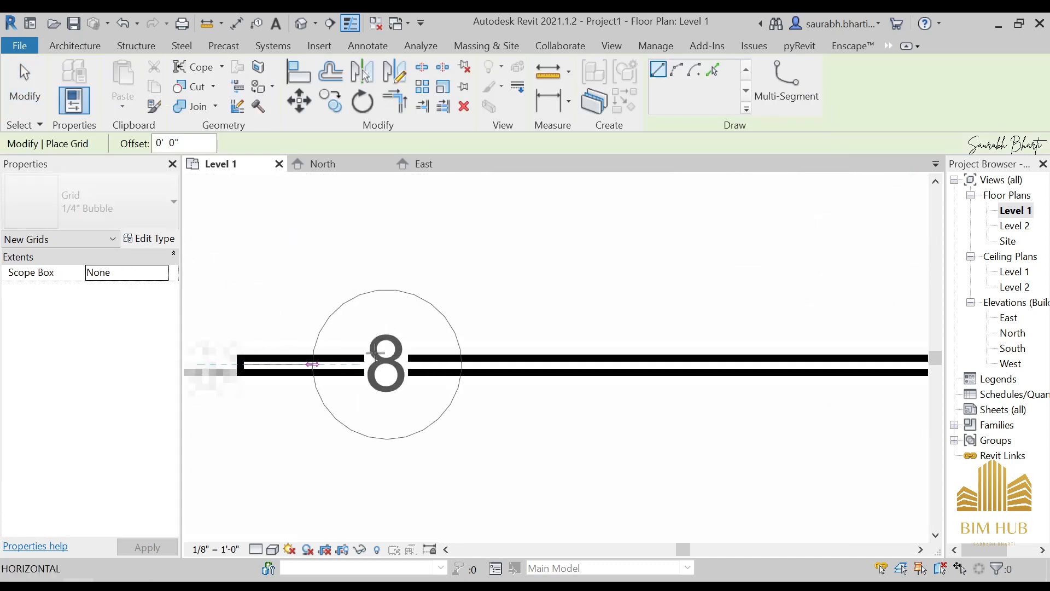
scroll(876, 328, "down", 5)
left_click(813, 351)
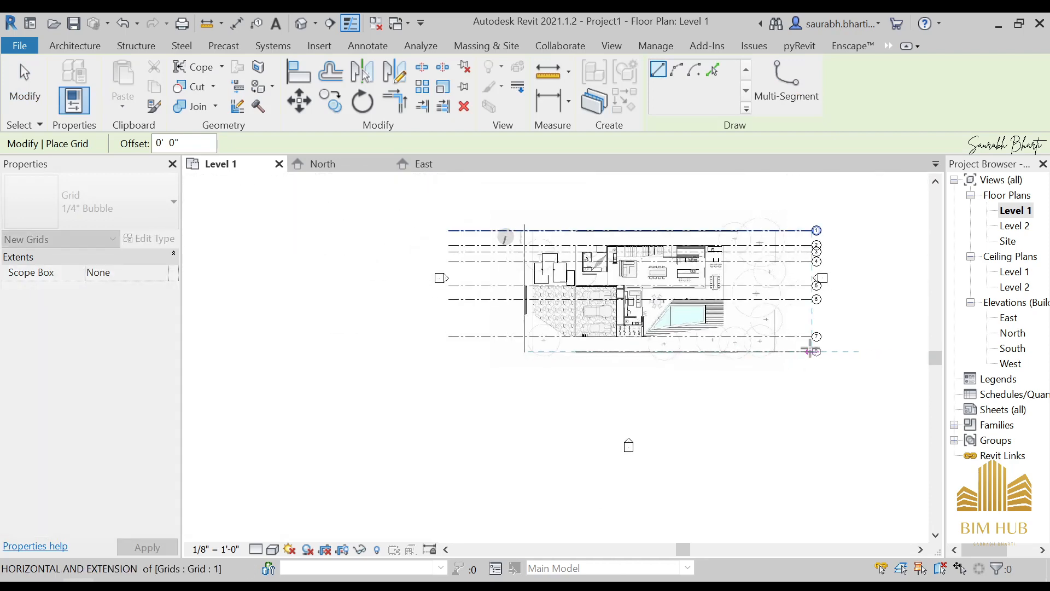
key("Escape")
key("Escape")
Extend the west end of grid line 8 to align with the west ends of the other grid lines.
scroll(681, 350, "up", 2)
left_click(681, 347)
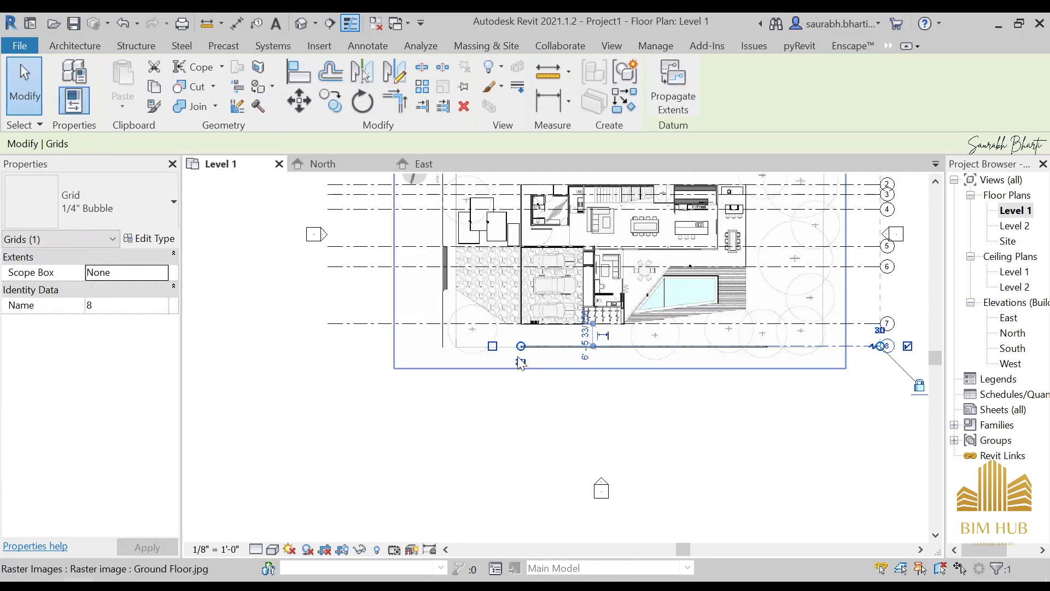
left_click_drag(321, 350, 322, 349)
scroll(536, 312, "down", 5)
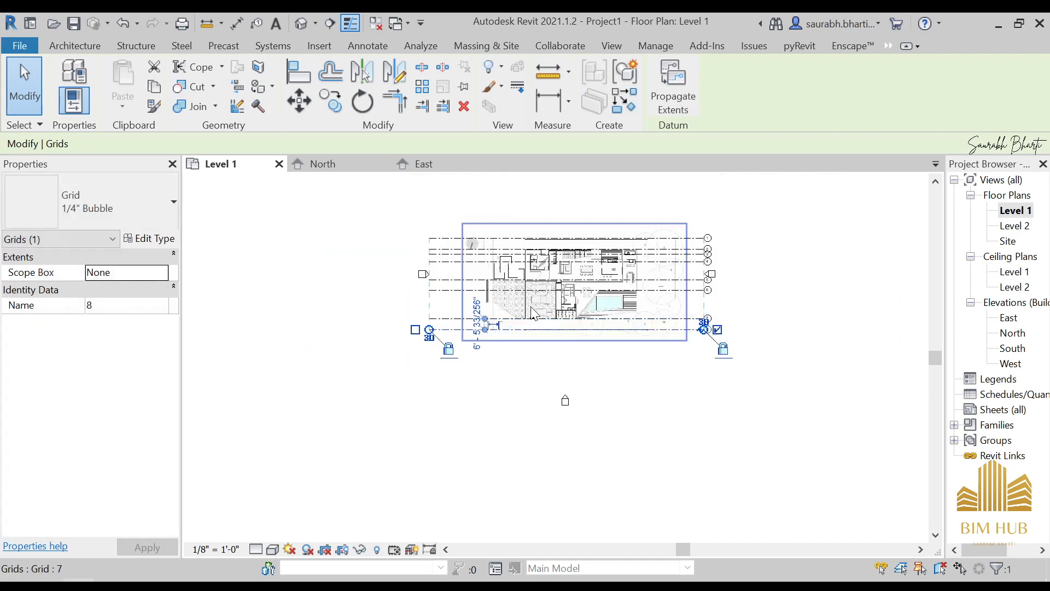
key("Escape")
Show the grid bubbles at the west ends of grid lines 1 through 8.
scroll(445, 238, "up", 2)
left_click(446, 239)
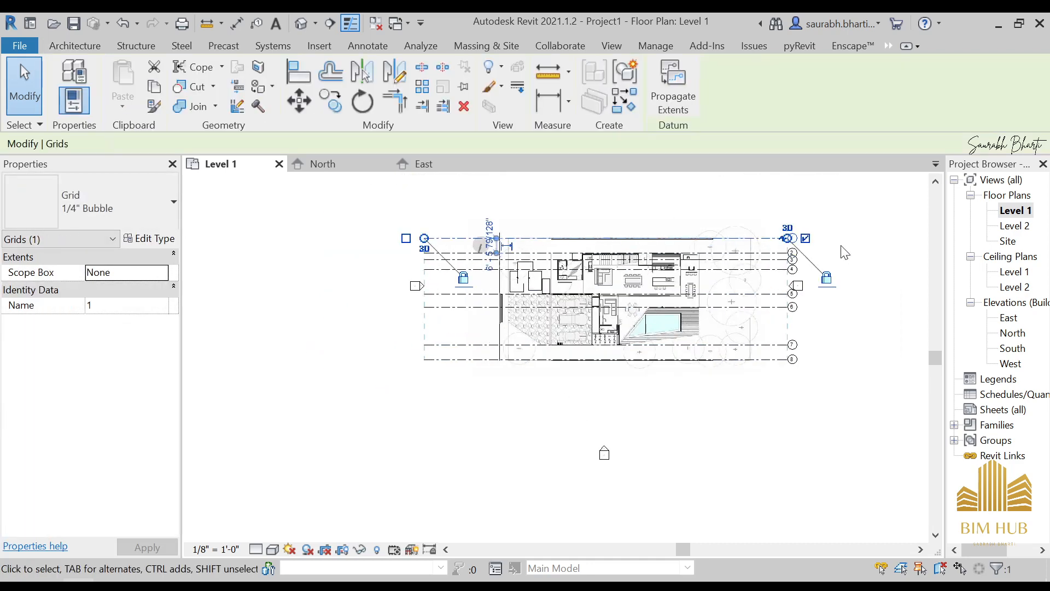
left_click(456, 253)
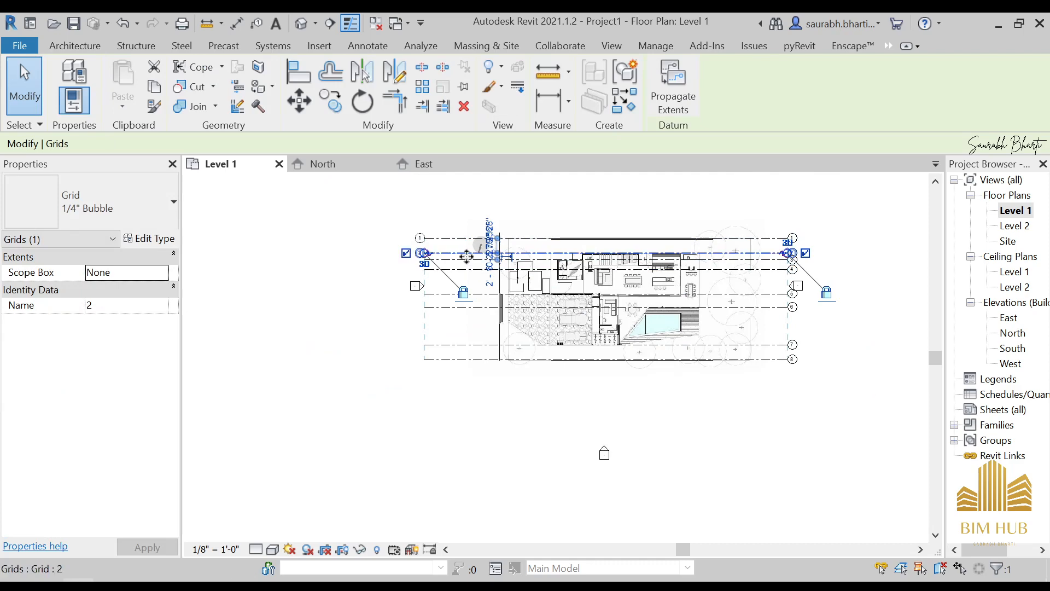
key("Escape")
left_click(466, 260)
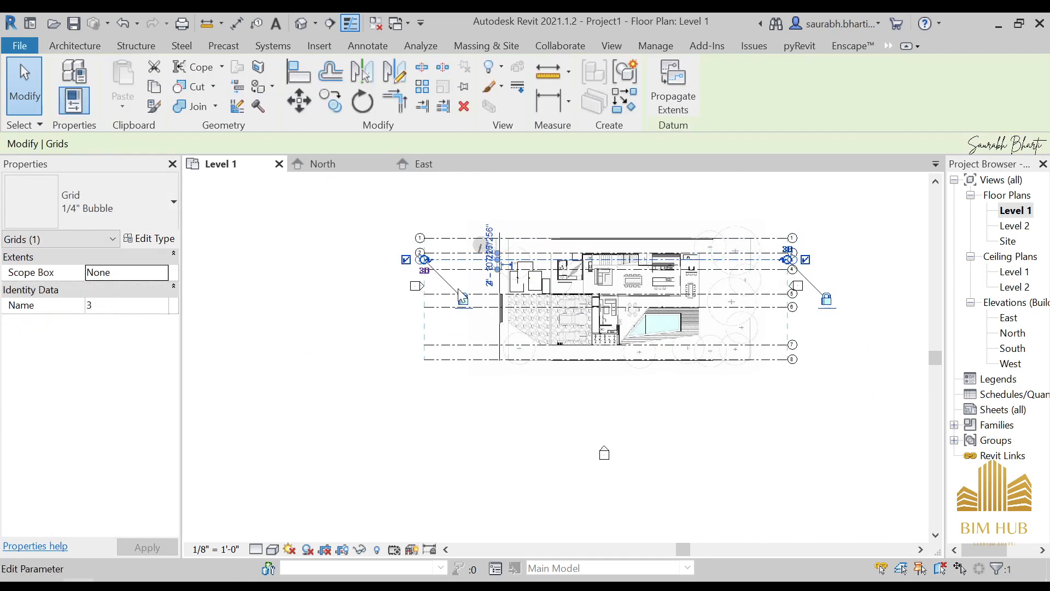
left_click(468, 270)
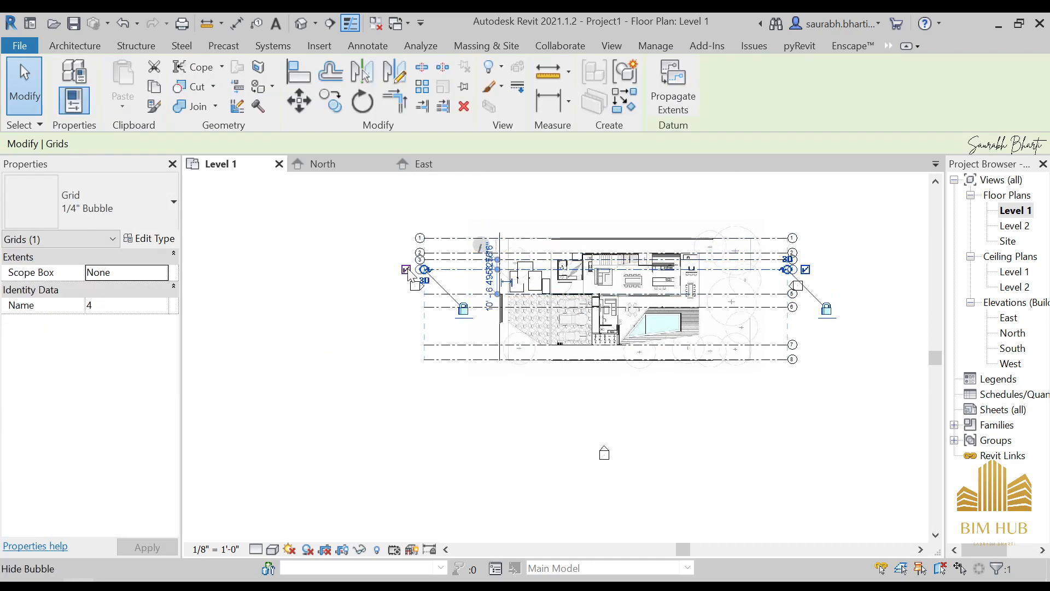
left_click(470, 294)
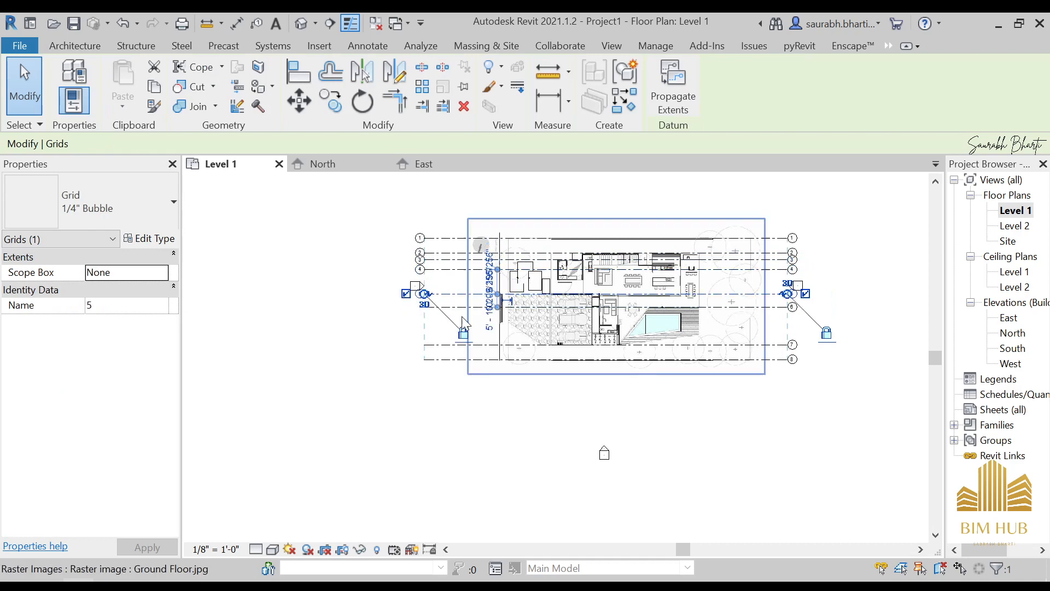
scroll(464, 308, "up", 5)
left_click(351, 301)
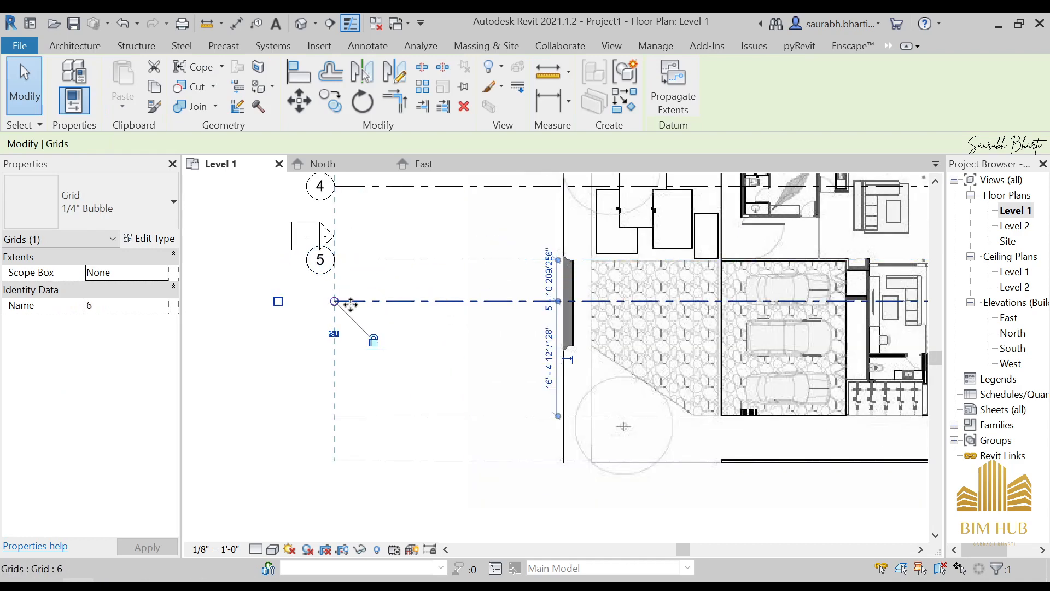
left_click(457, 418)
left_click(460, 462)
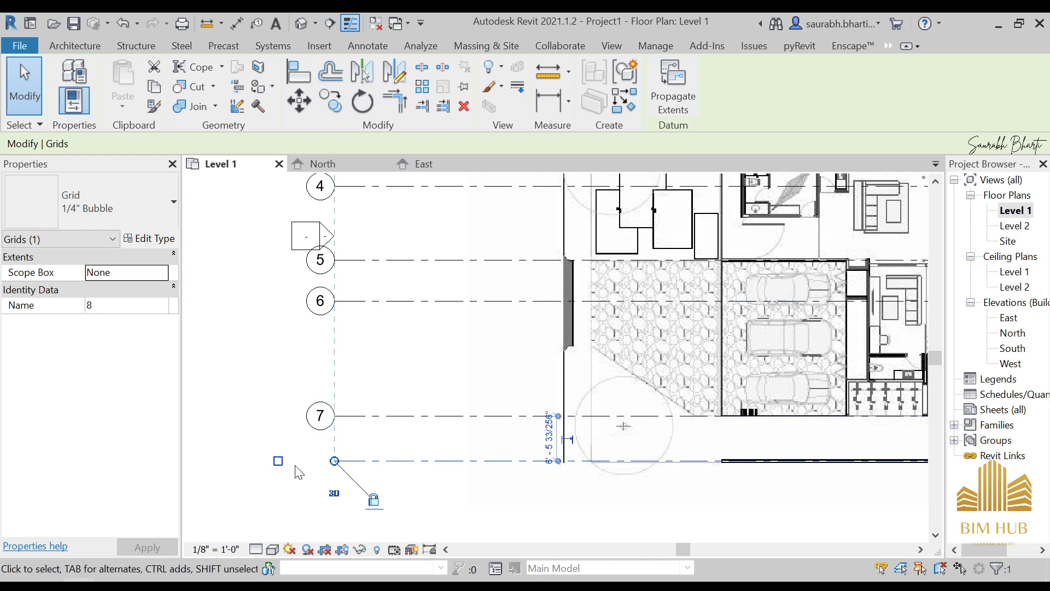
Place a vertical grid line along the site's west boundary line, from its north end down to well south of grid 8.
scroll(475, 328, "down", 6)
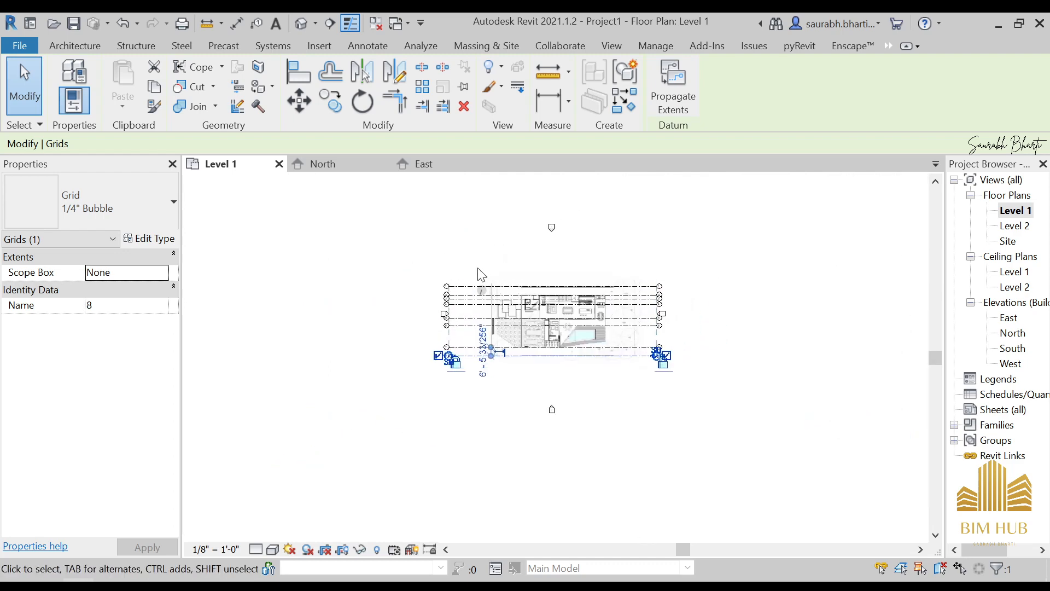
key("g")
key("r")
scroll(480, 271, "up", 5)
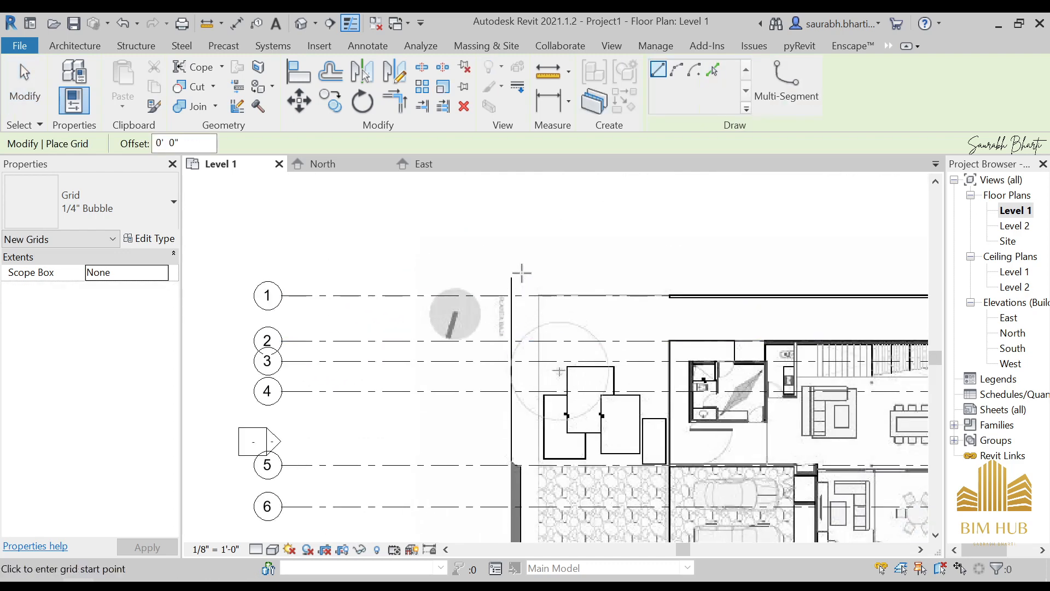
scroll(522, 272, "down", 5)
scroll(516, 383, "up", 5)
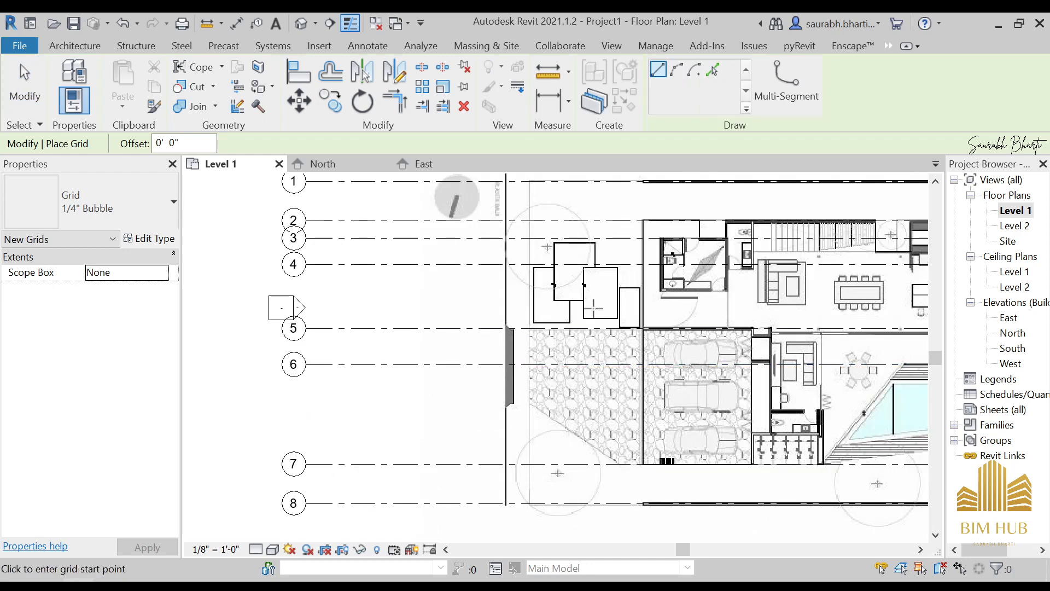
scroll(675, 499, "down", 5)
scroll(524, 288, "up", 5)
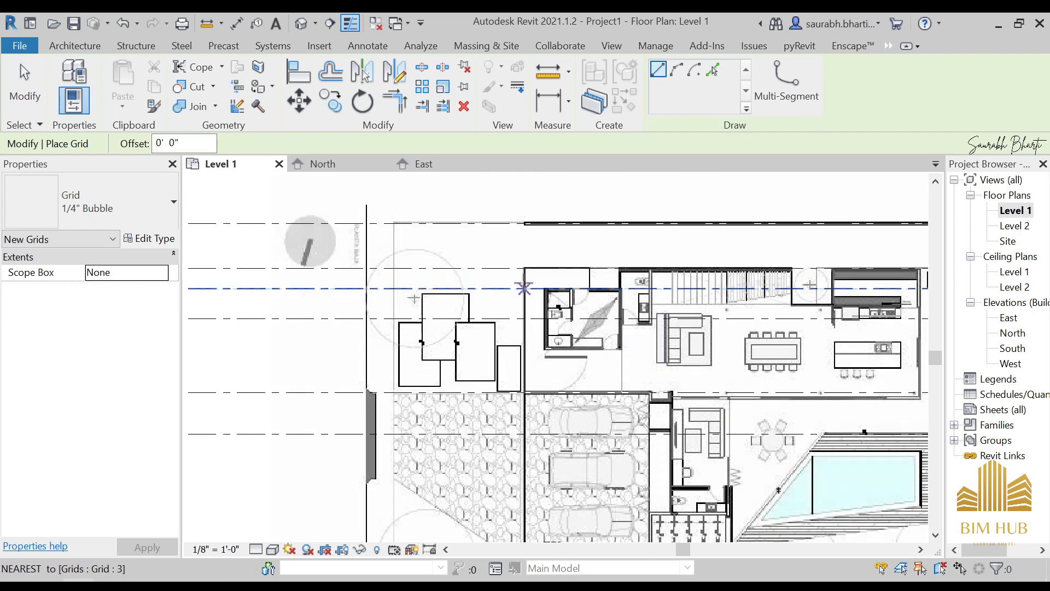
left_click(366, 207)
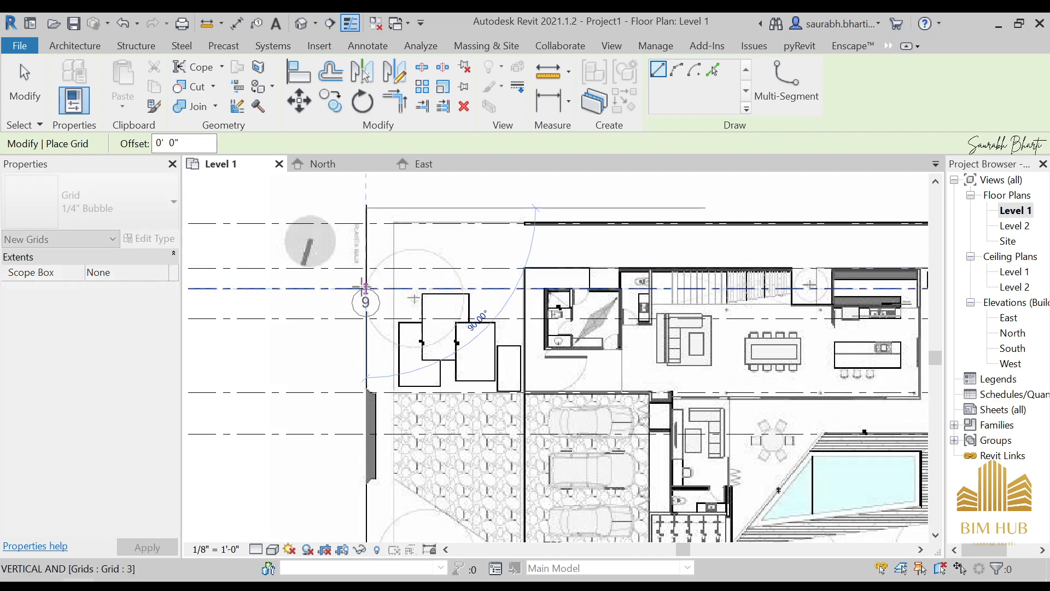
scroll(416, 306, "down", 5)
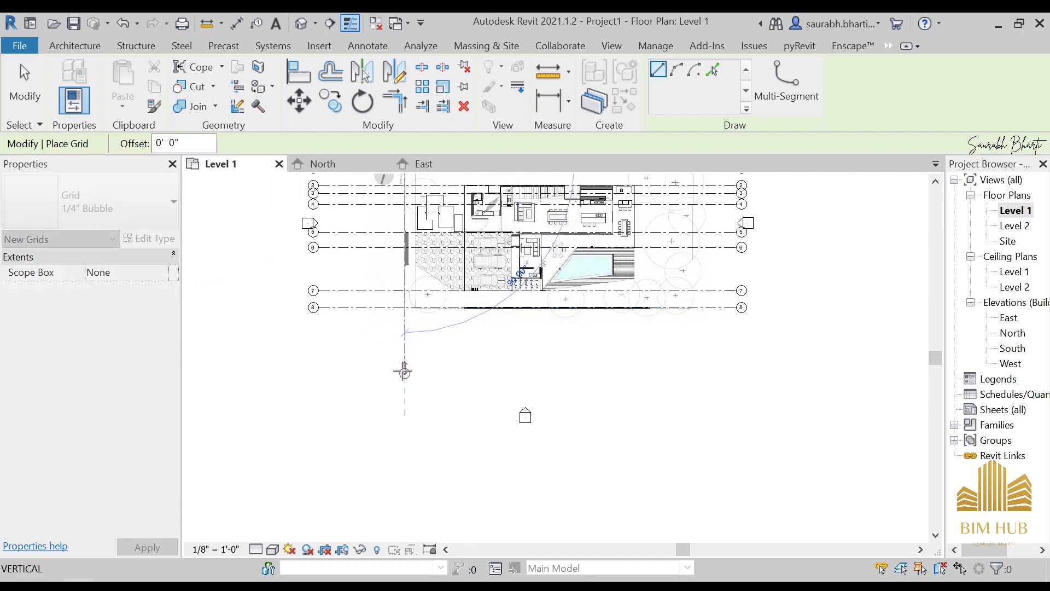
left_click(405, 387)
key("Escape")
key("Escape")
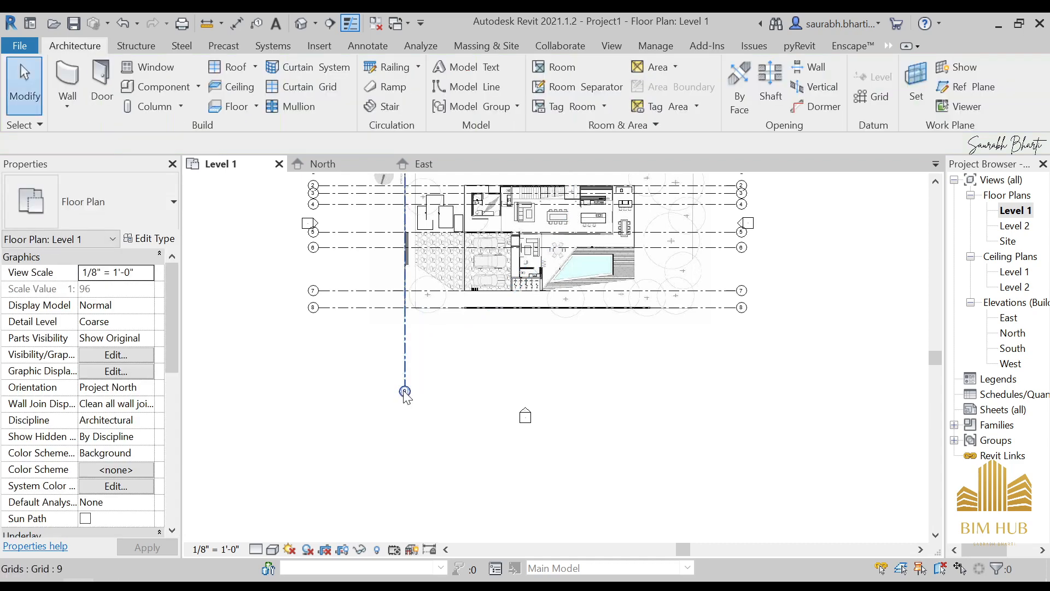
Rename the vertical grid line on the west boundary as A.
scroll(403, 390, "up", 3)
scroll(414, 368, "up", 3)
left_click(400, 395)
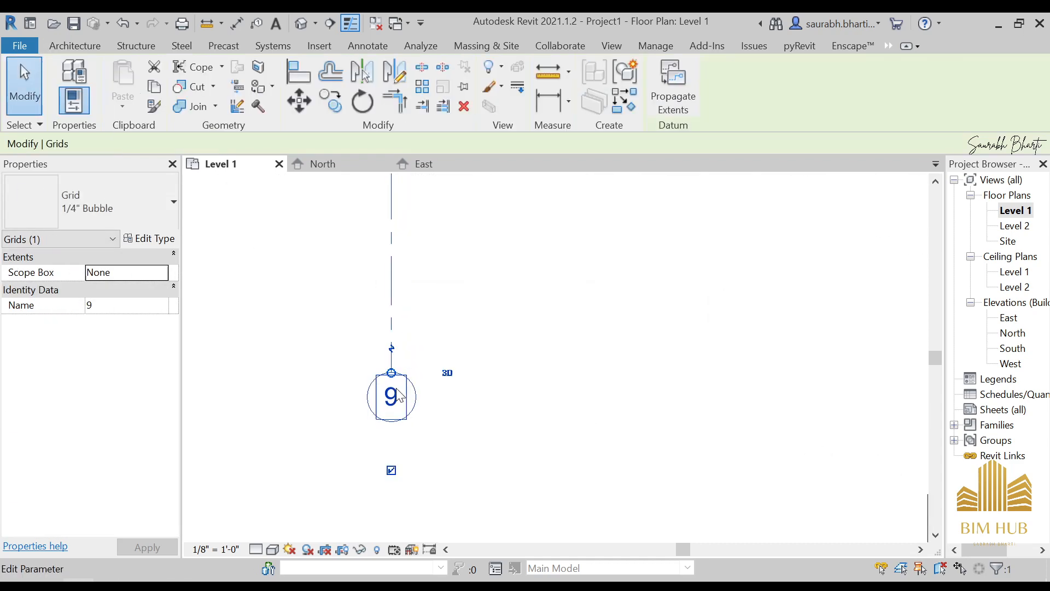
left_click(392, 396)
scroll(477, 344, "down", 4)
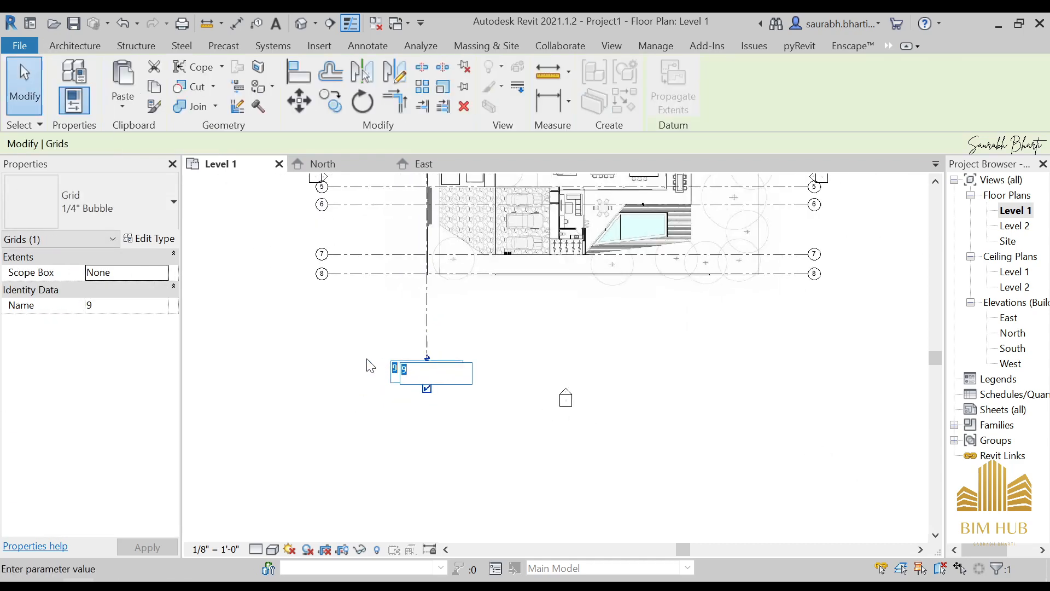
type("A")
key("Return")
scroll(541, 298, "down", 5)
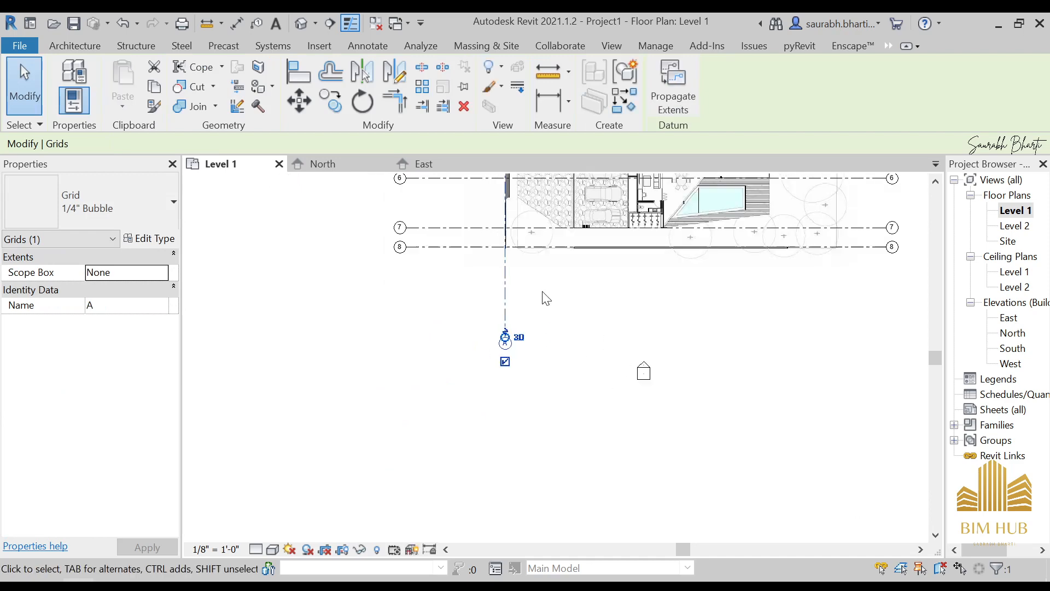
Extend the north end of grid line A well beyond grid 1 and show its bubble at that end.
scroll(493, 452, "up", 1)
key("Escape")
scroll(462, 361, "up", 2)
left_click(443, 314)
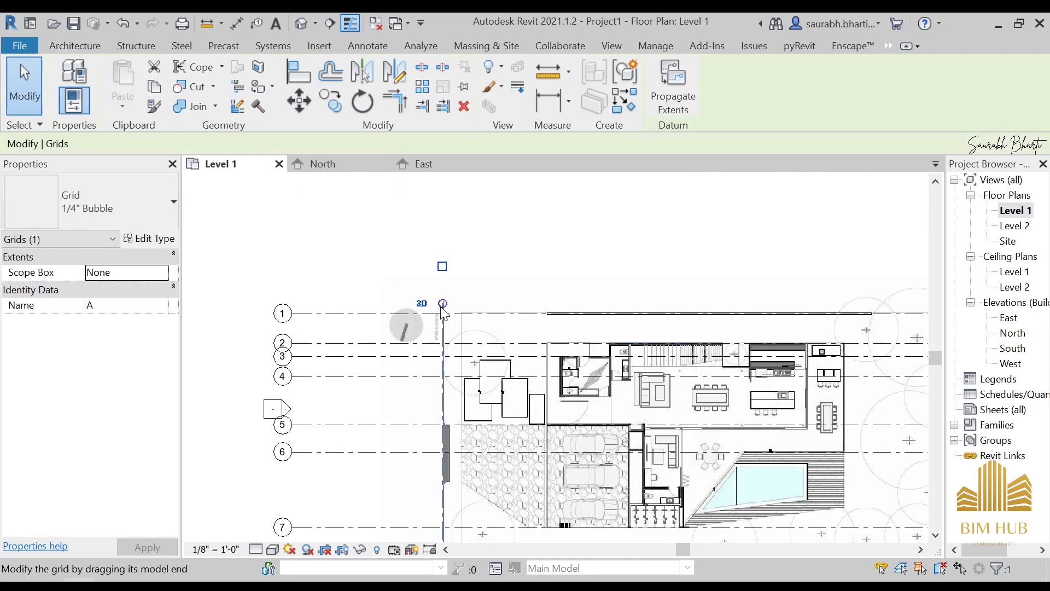
scroll(448, 204, "down", 3)
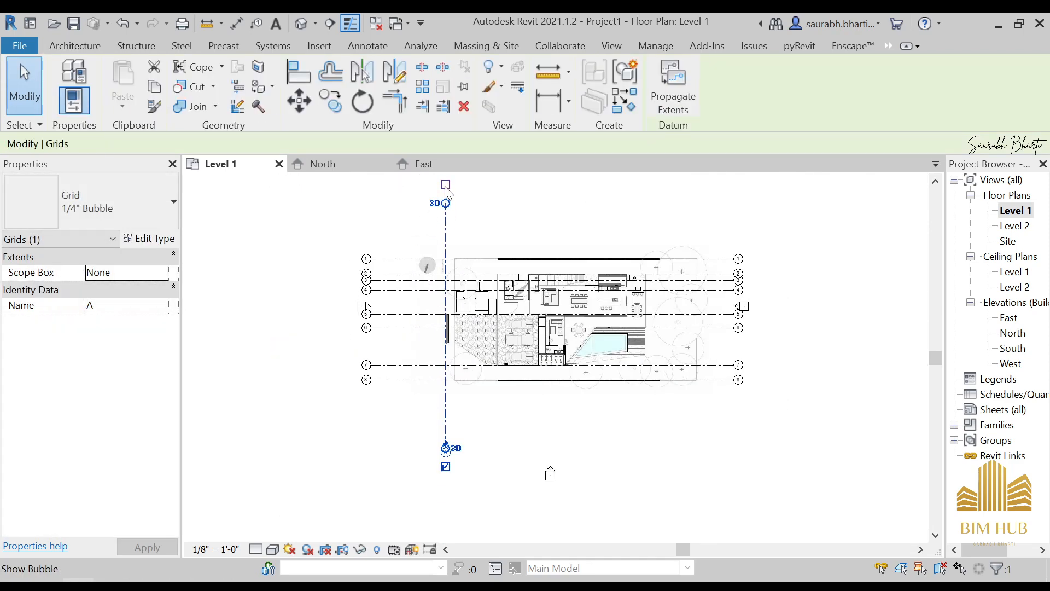
left_click(483, 229)
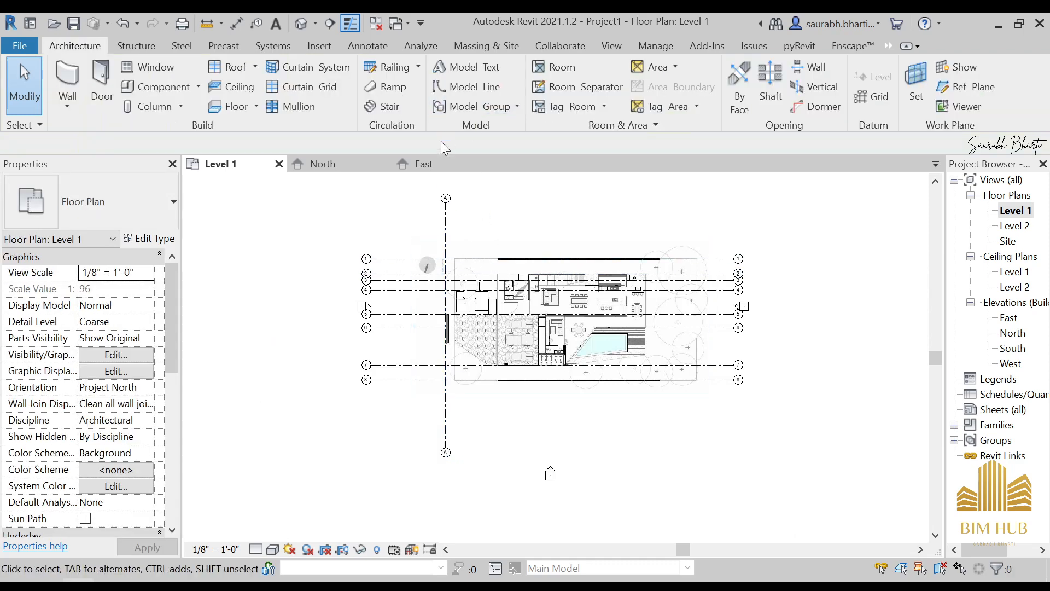
Place a vertical grid line from the house's northwest corner southward, ending level with the south end of grid A.
key("g")
key("r")
scroll(480, 304, "up", 5)
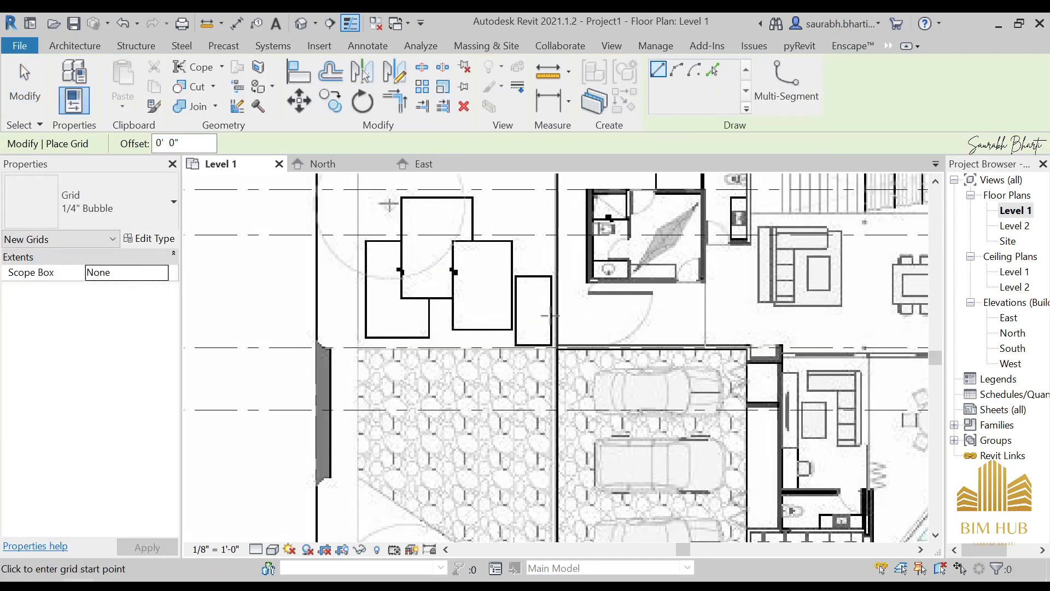
middle_click_drag(607, 251, 534, 466)
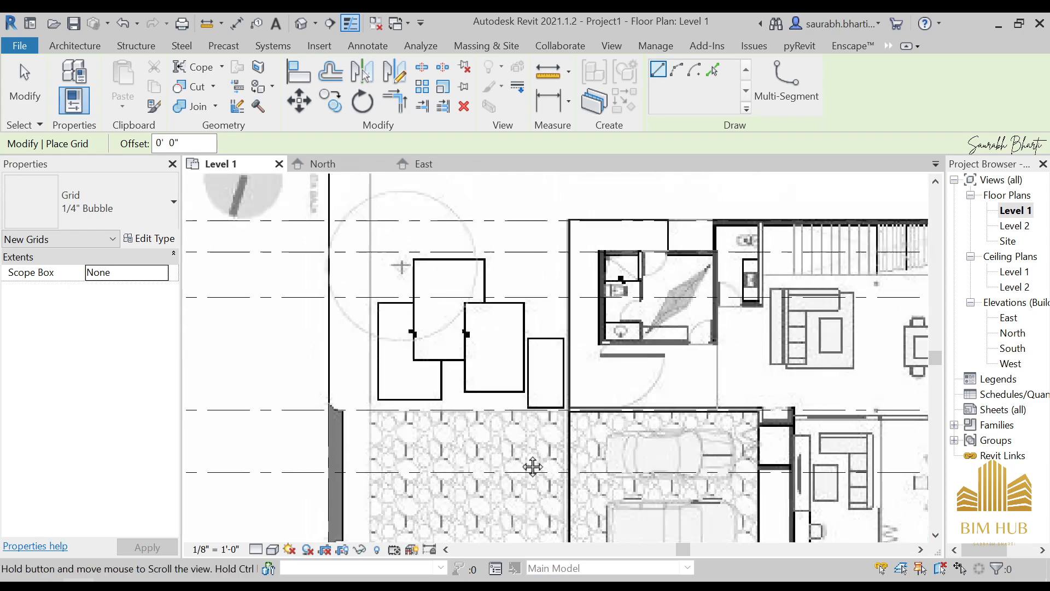
scroll(479, 373, "up", 1)
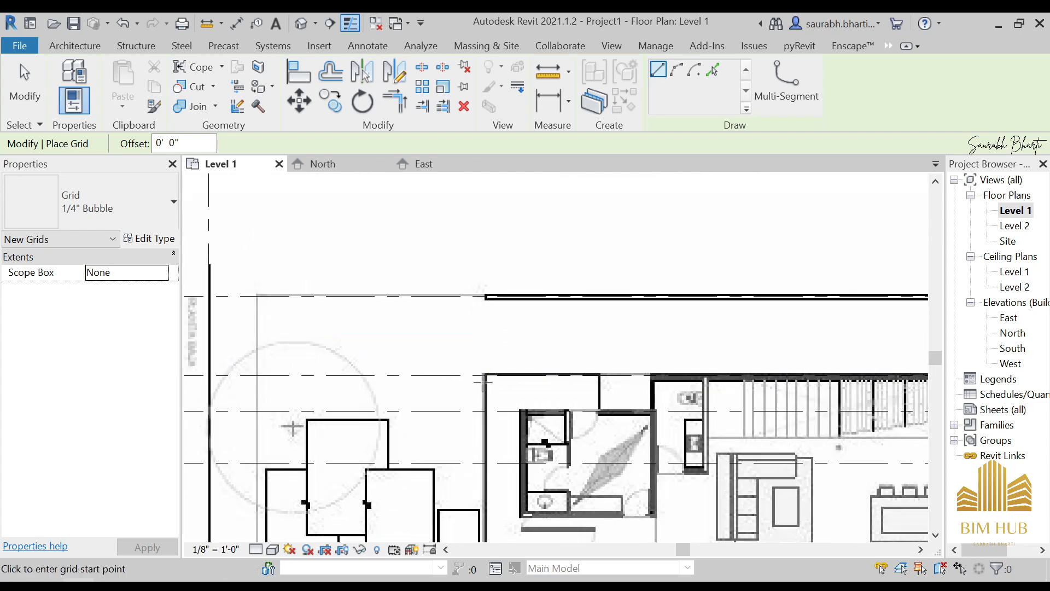
left_click(485, 375)
scroll(485, 409, "down", 4)
middle_click_drag(485, 460, 501, 164)
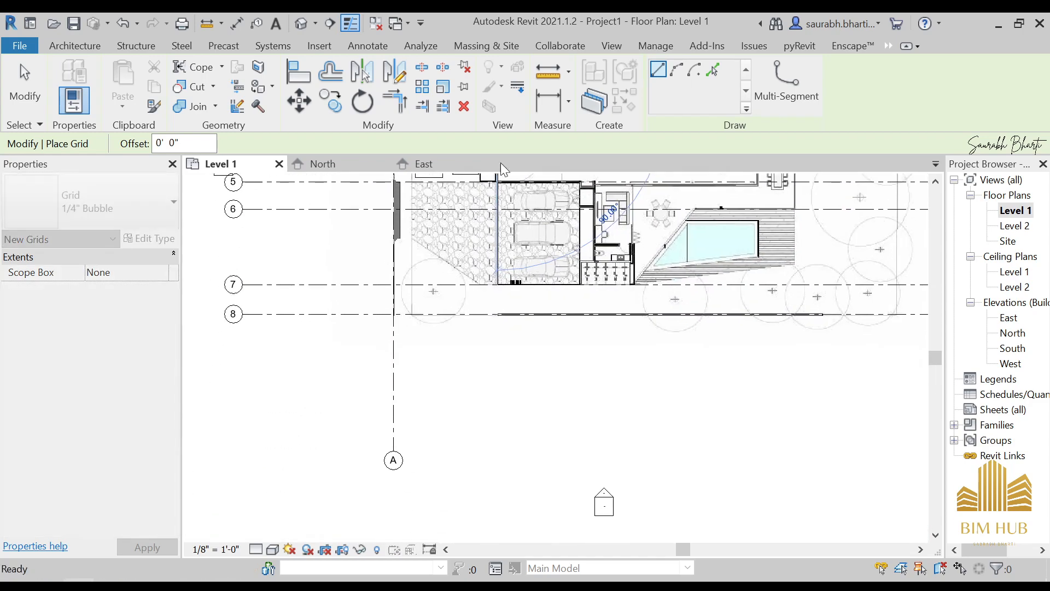
scroll(497, 393, "down", 1)
left_click(496, 448)
middle_click_drag(502, 382, 502, 440)
key("Escape")
Extend the north end of grid line B to align with the north end of grid A.
left_click(496, 404)
middle_click_drag(395, 372, 367, 459)
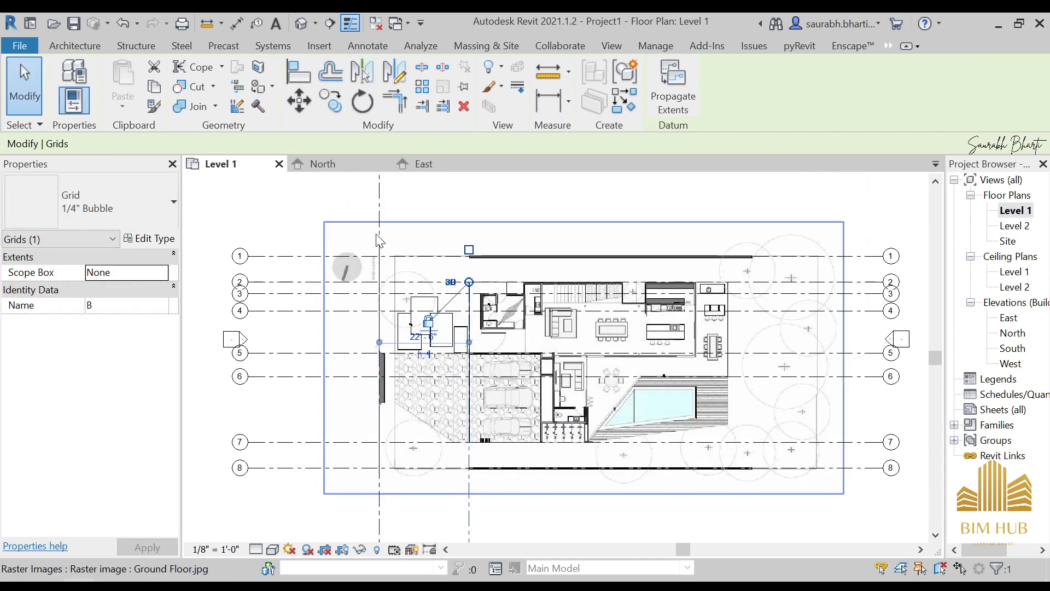
scroll(462, 350, "down", 3)
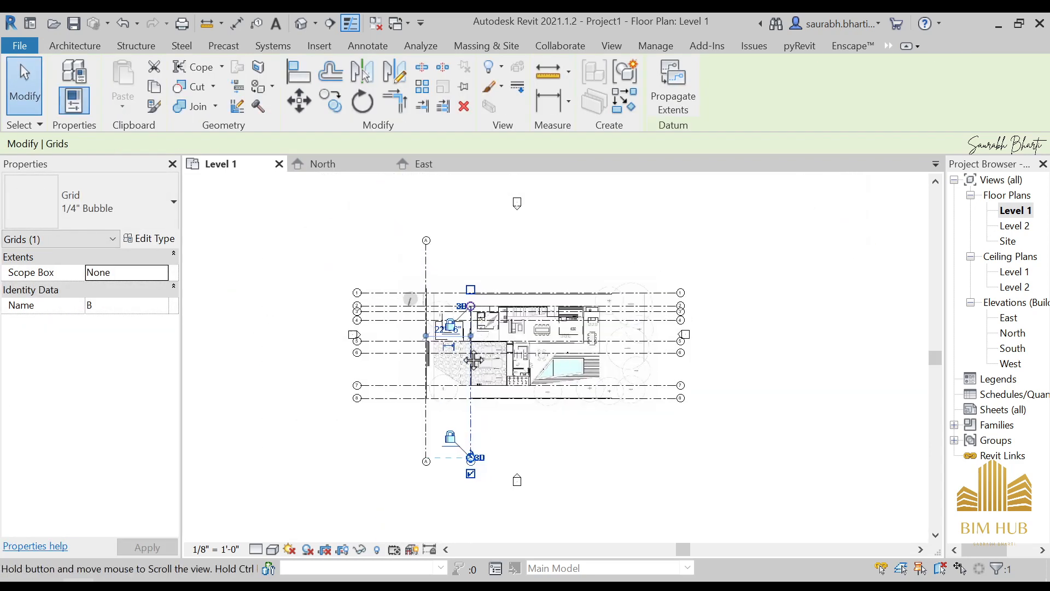
left_click_drag(465, 290, 464, 274)
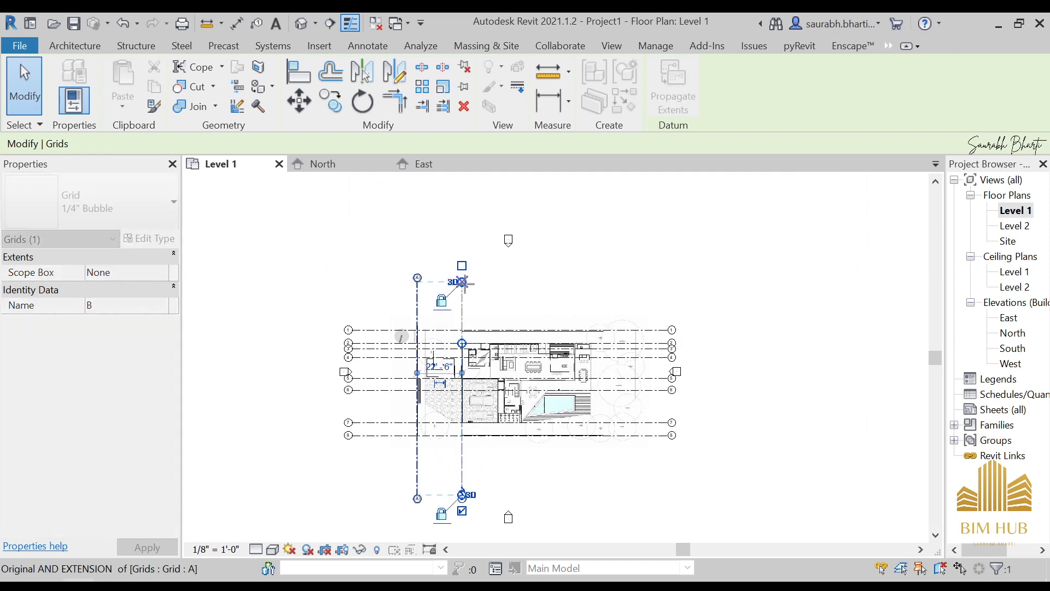
scroll(465, 372, "up", 2)
scroll(465, 372, "down", 2)
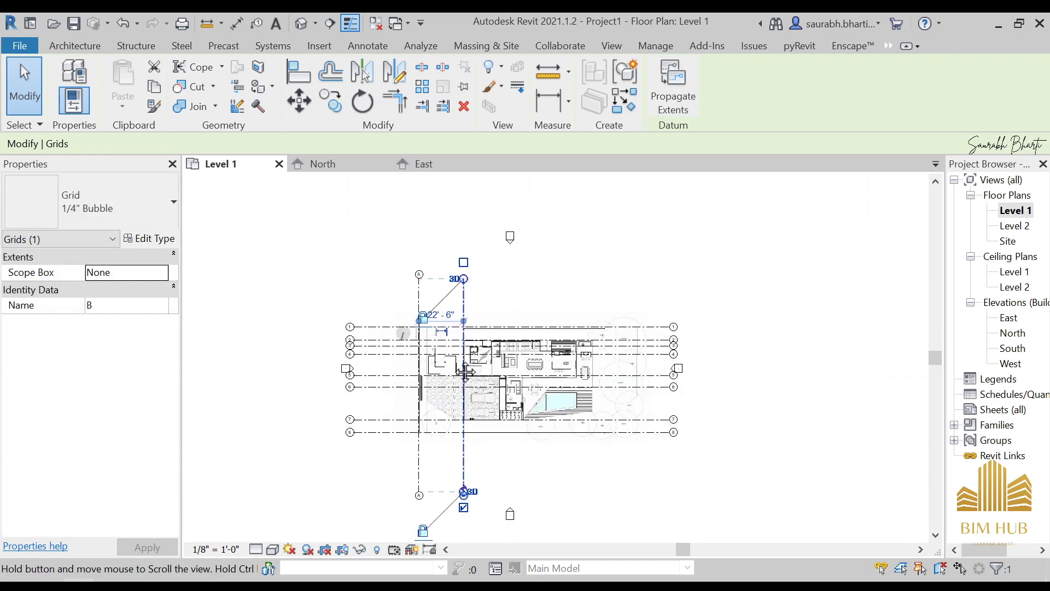
key("Escape")
Place a vertical grid line along the bathroom's west wall, ending level with the south ends of grids A and B.
key("g")
key("r")
scroll(467, 297, "up", 3)
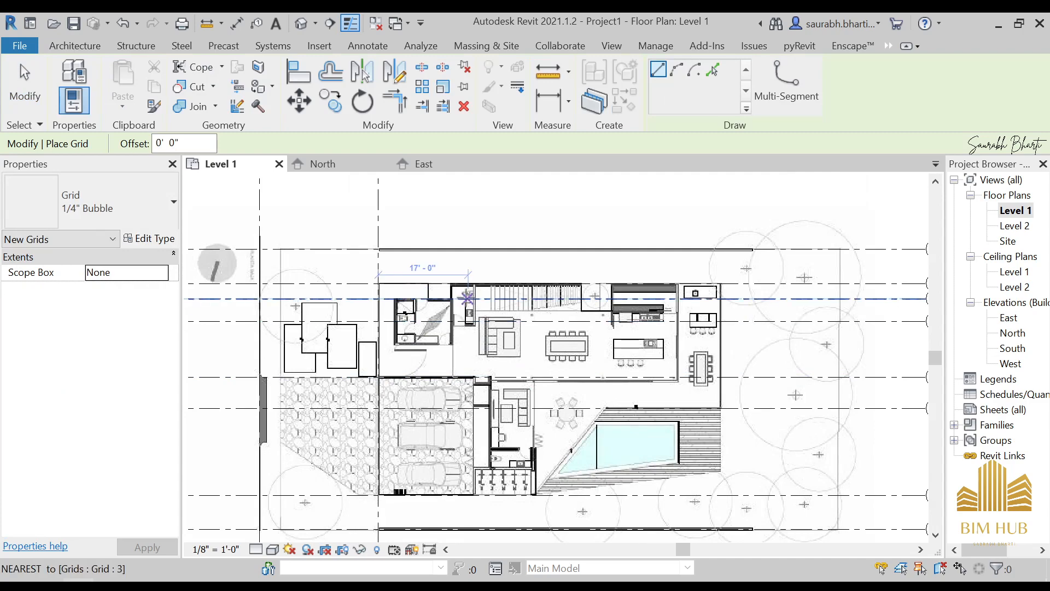
scroll(444, 286, "up", 3)
middle_click_drag(424, 294, 534, 222)
scroll(497, 240, "down", 2)
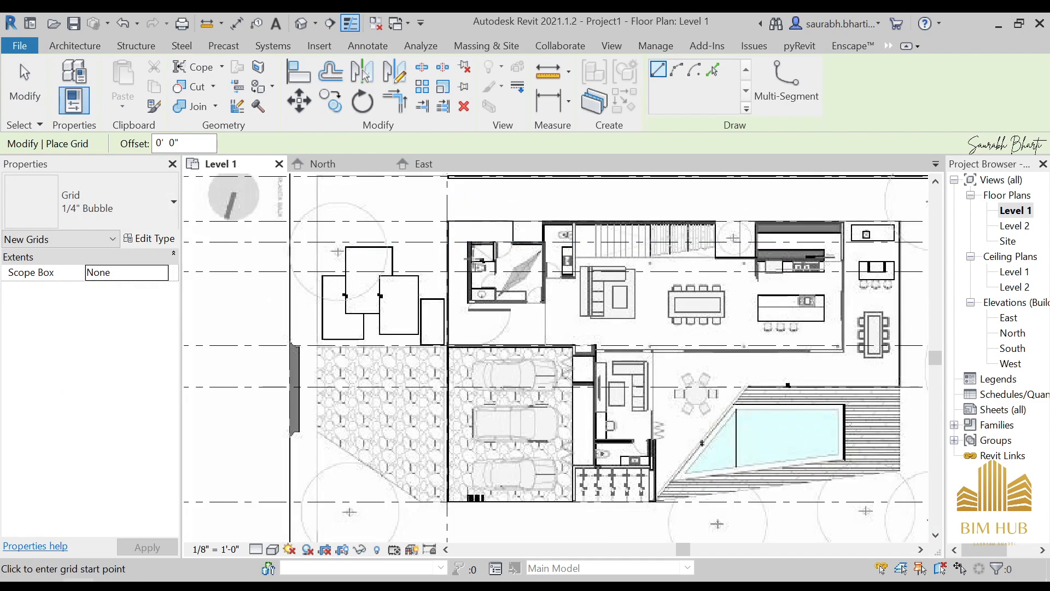
scroll(470, 255, "up", 2)
scroll(474, 258, "down", 3)
middle_click_drag(509, 353, 528, 228)
scroll(538, 430, "down", 3)
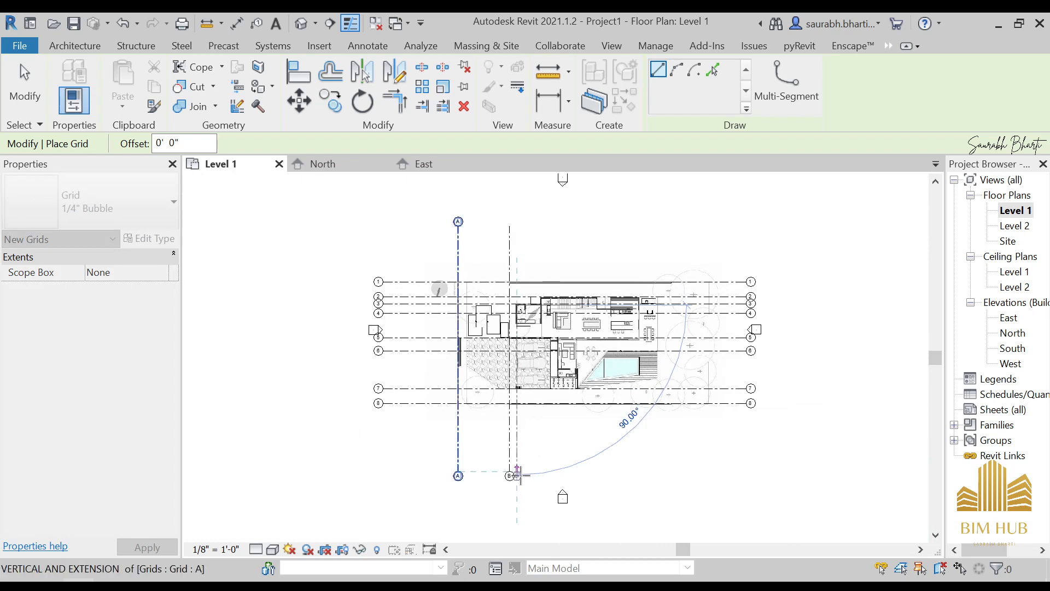
left_click(517, 475)
Place a vertical grid line from the northeast corner of the room beside the bathroom, ending level with the other lettered grids' south ends.
scroll(526, 314, "up", 5)
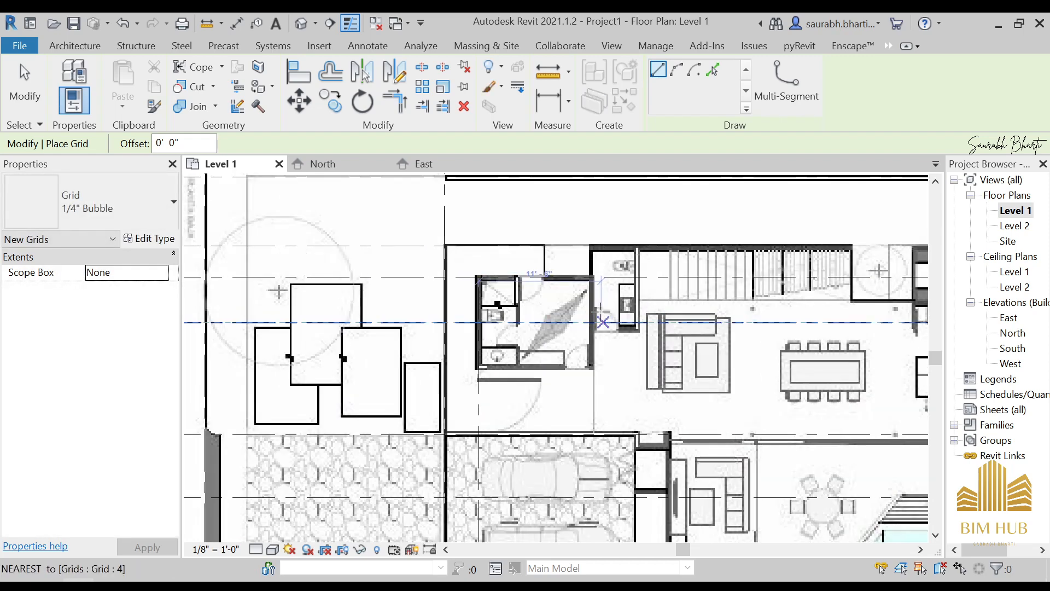
scroll(592, 281, "up", 2)
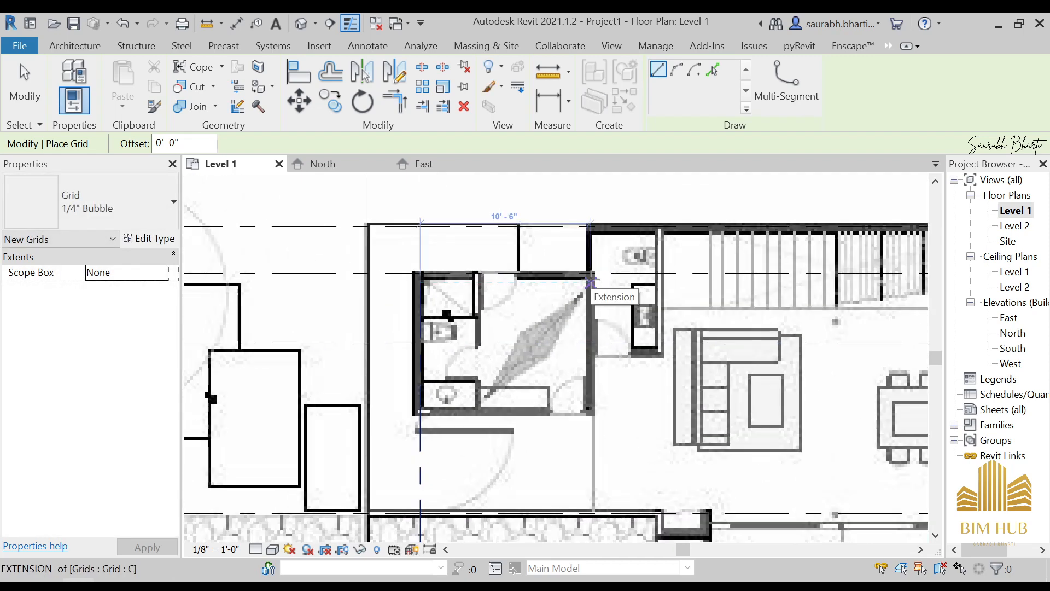
left_click(590, 282)
scroll(586, 404, "down", 5)
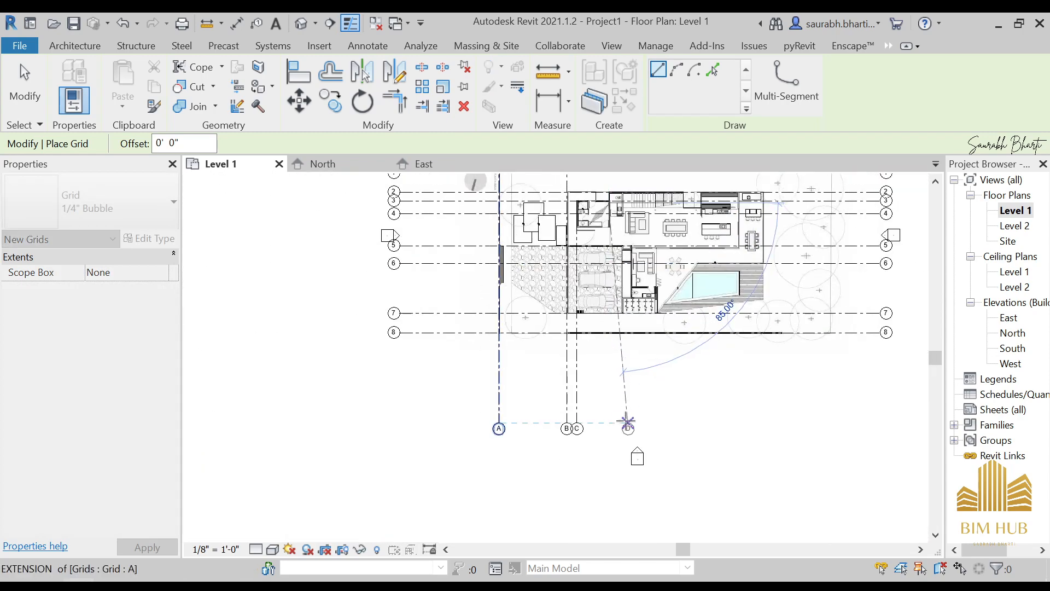
left_click(609, 421)
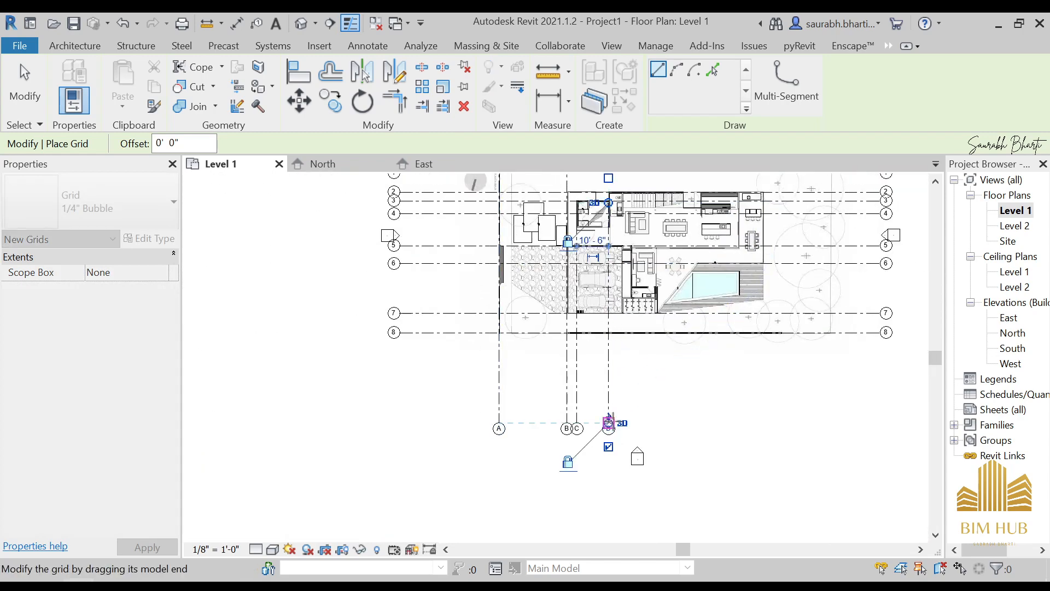
Place a vertical grid line from grid 5 along the garage's east wall, ending level with the other lettered grids' south ends.
scroll(537, 424, "up", 3)
scroll(520, 369, "up", 3)
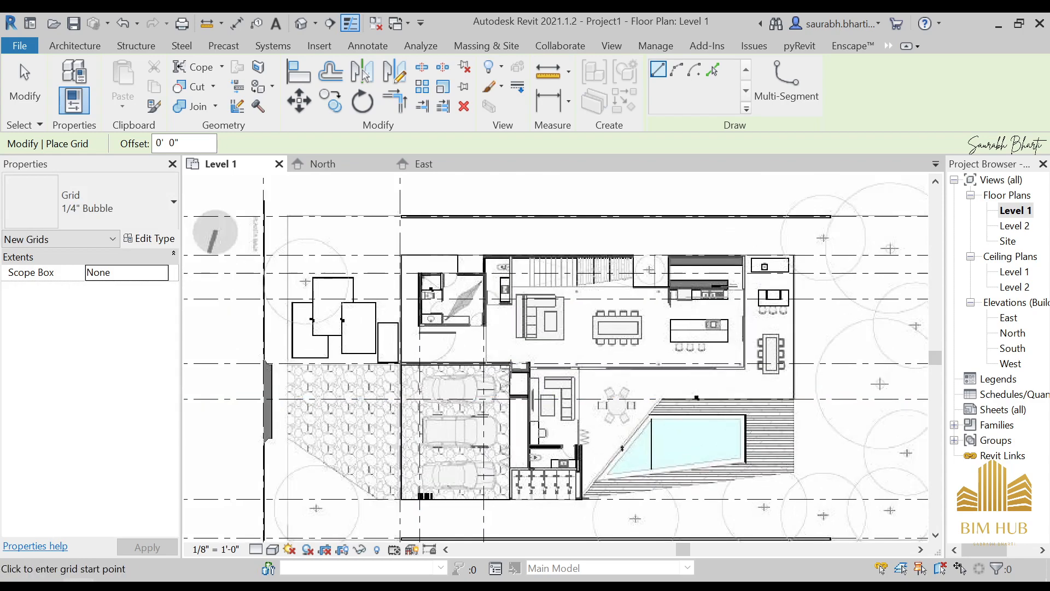
scroll(509, 360, "up", 4)
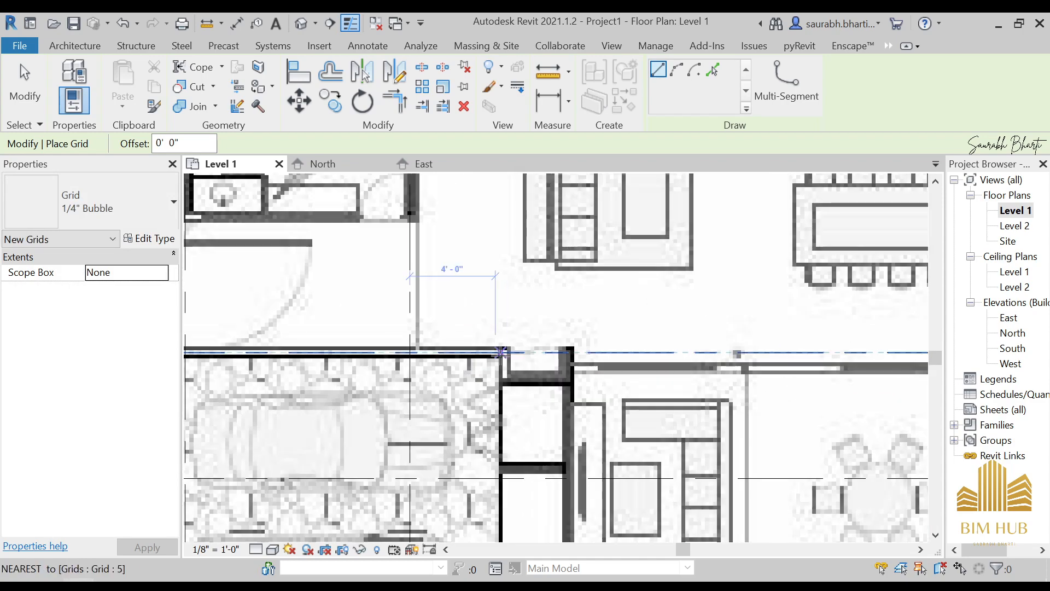
left_click(501, 351)
scroll(511, 358, "down", 5)
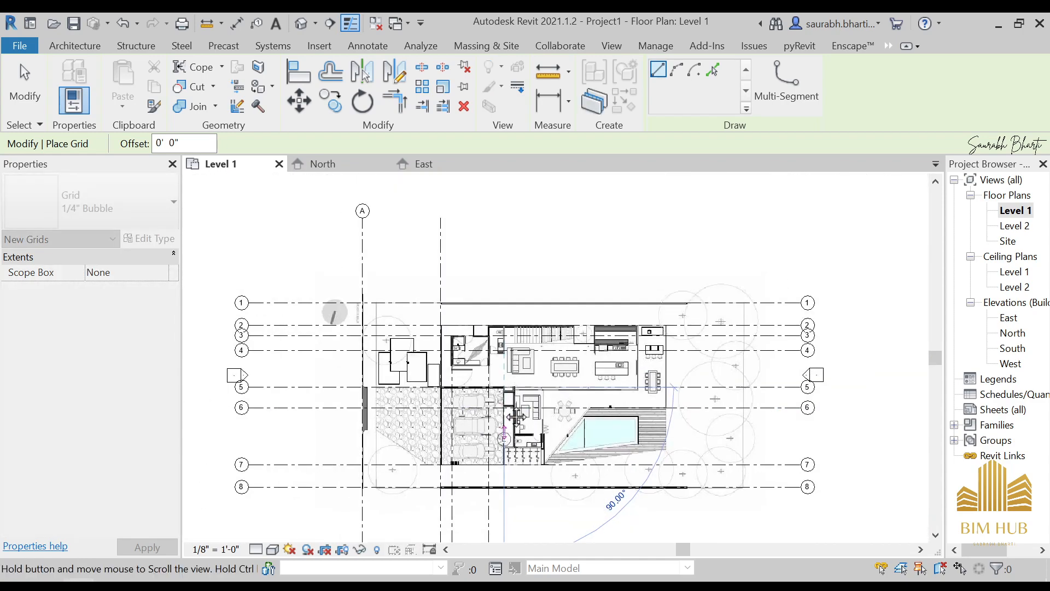
left_click(520, 452)
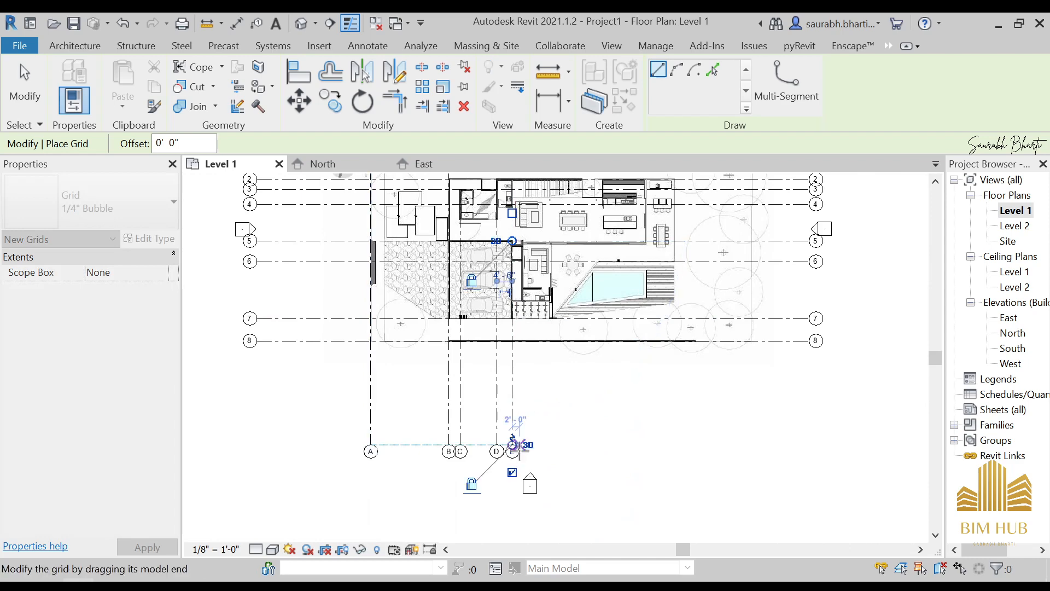
middle_click_drag(494, 347, 461, 453)
key("Escape")
key("Escape")
Extend the north ends of grid lines C and D to align with the north ends of grids A and B.
middle_click_drag(472, 318, 456, 381)
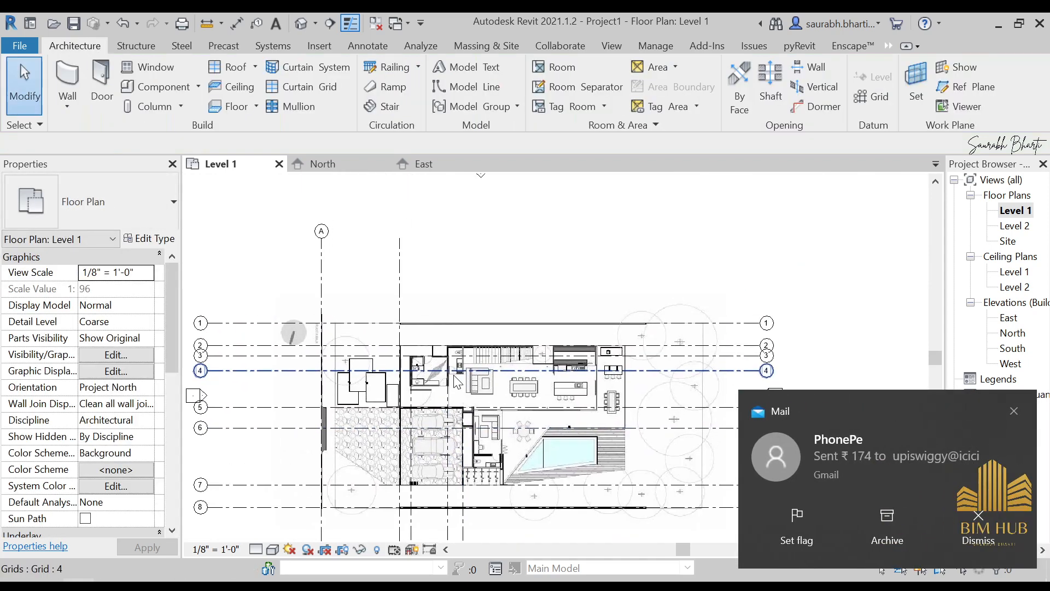
left_click(449, 399)
left_click_drag(449, 359, 461, 236)
key("Escape")
Show the grid bubbles at the north ends of grid lines B, C and D.
left_click(403, 251)
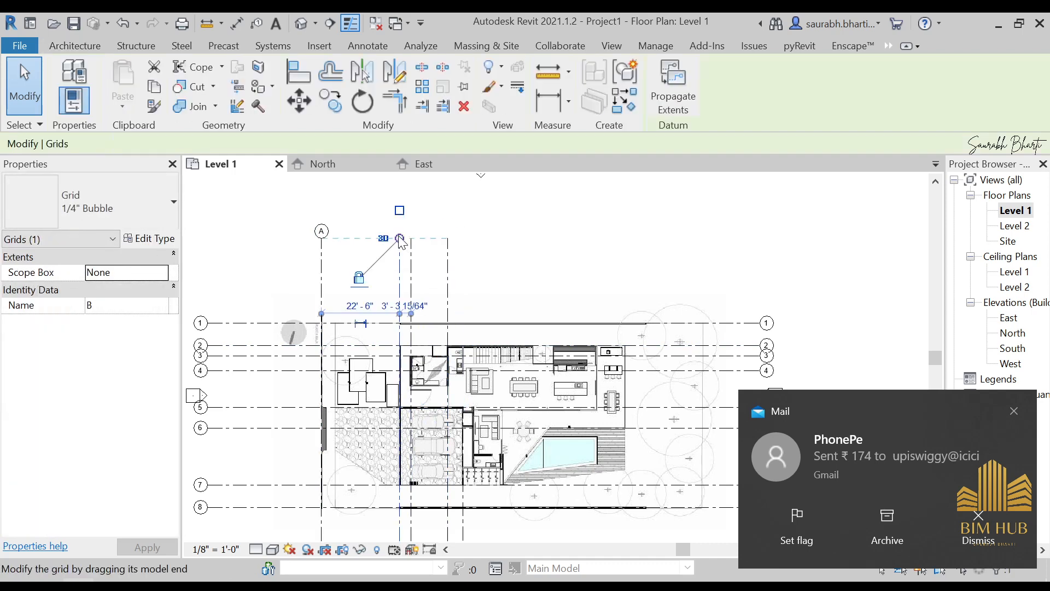
left_click(411, 216)
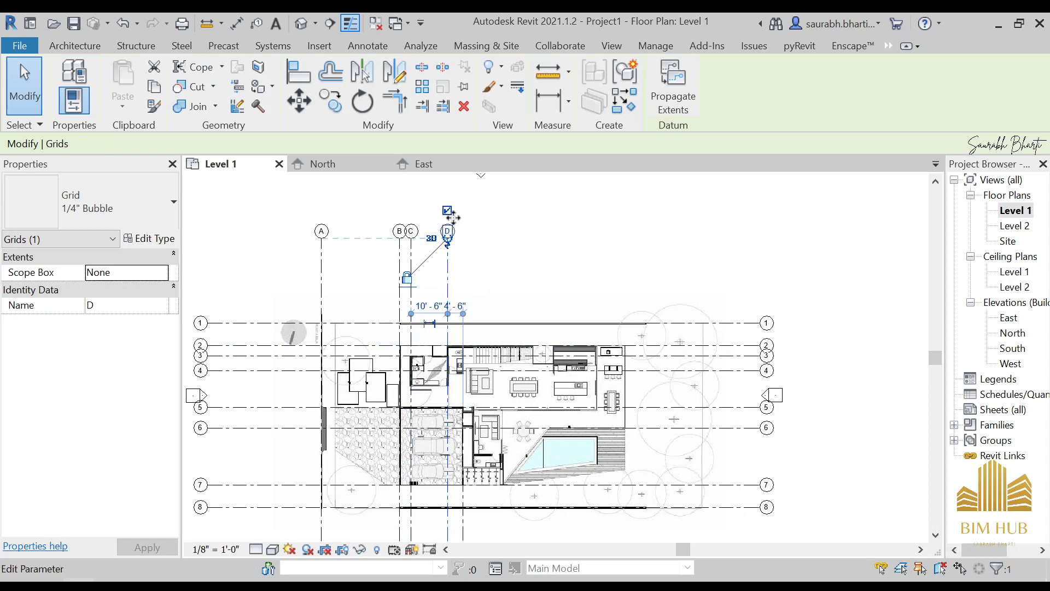
key("Escape")
key("g")
key("r")
scroll(447, 356, "up", 1)
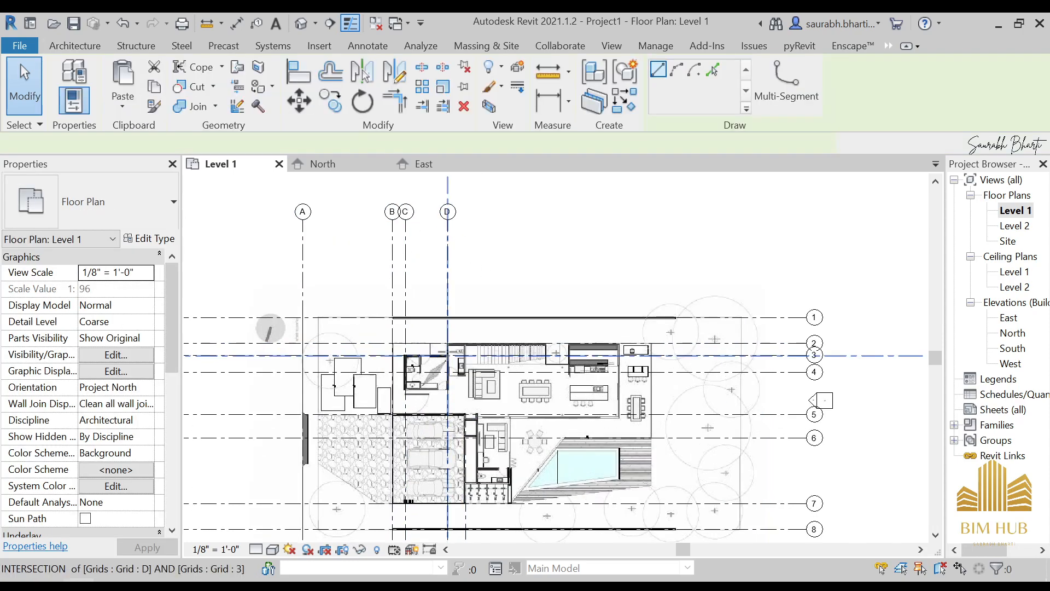
scroll(447, 355, "up", 3)
scroll(489, 433, "down", 4)
middle_click_drag(490, 488, 571, 342)
scroll(547, 306, "down", 1)
middle_click_drag(547, 304, 503, 344)
scroll(509, 312, "up", 4)
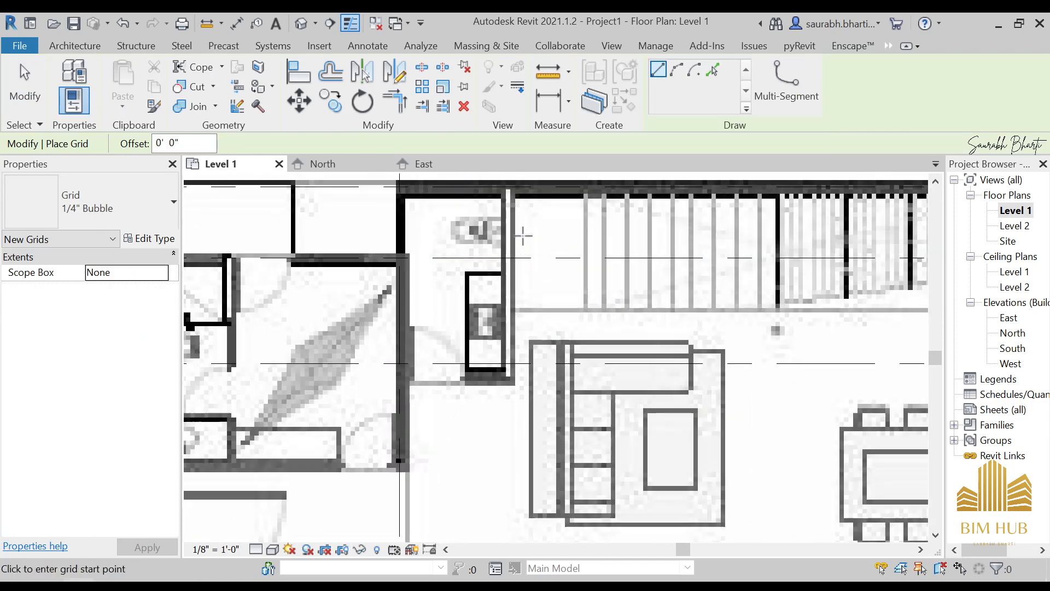
scroll(504, 234, "down", 2)
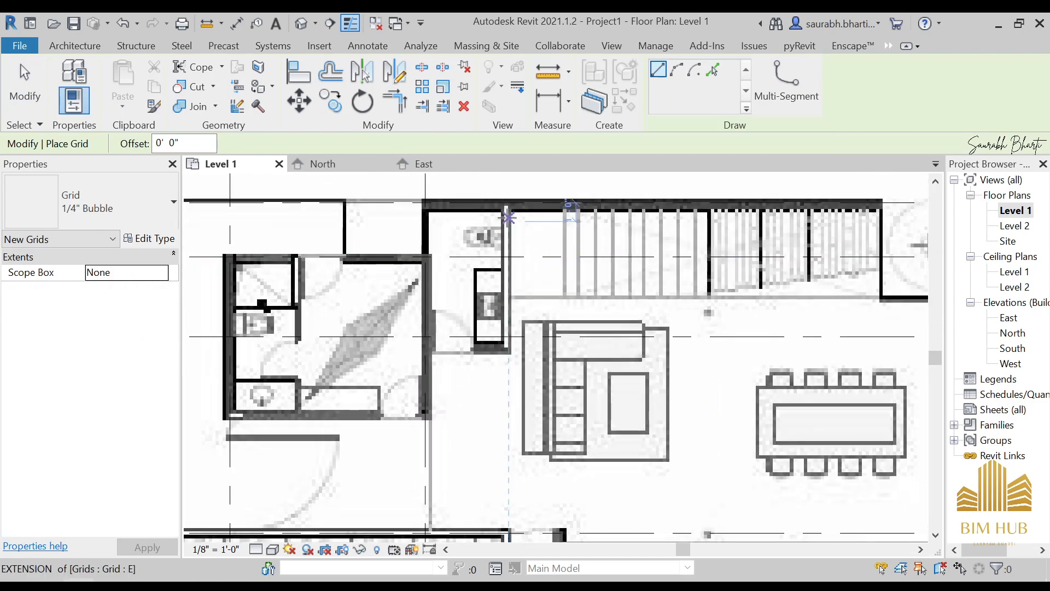
left_click(507, 218)
scroll(502, 323, "down", 5)
middle_click_drag(506, 475, 531, 220)
scroll(529, 221, "down", 2)
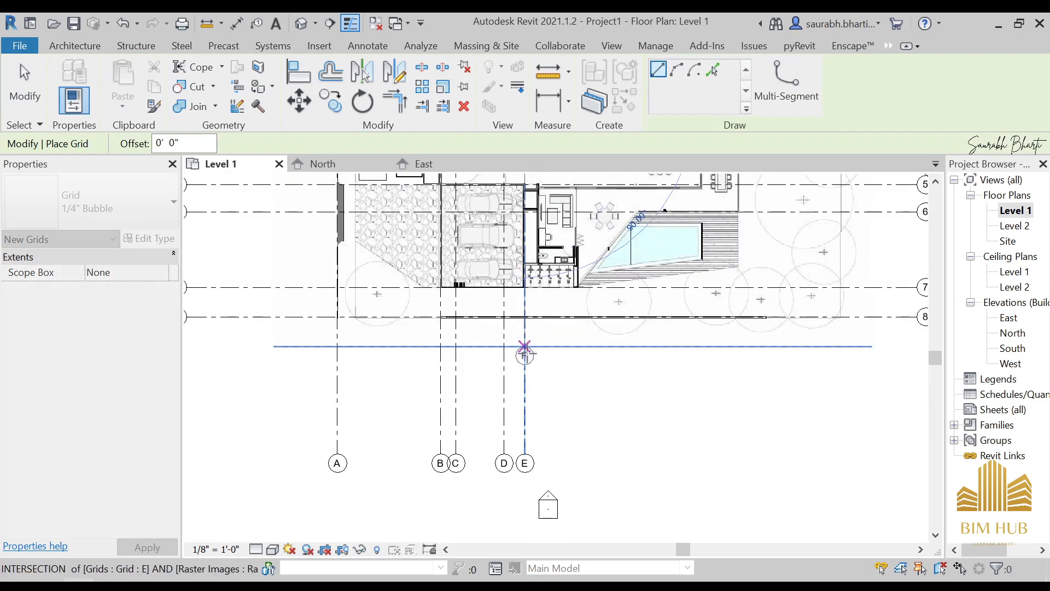
middle_click_drag(525, 298, 501, 431)
key("Escape")
key("Escape")
Extend the north end of grid line E to align with the north ends of grids A through D.
left_click(502, 370)
scroll(501, 310, "up", 1)
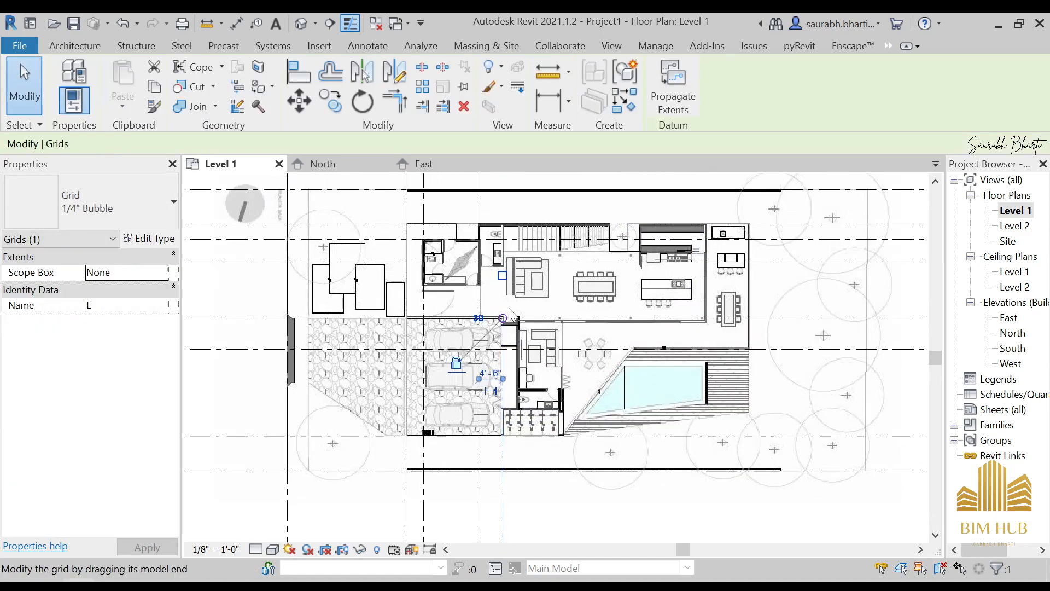
scroll(509, 314, "up", 1)
left_click_drag(514, 190, 519, 198)
middle_click_drag(524, 196, 507, 389)
left_click_drag(520, 198, 486, 197)
scroll(486, 197, "down", 5)
middle_click_drag(486, 198, 458, 315)
left_click_drag(486, 197, 458, 303)
key("Escape")
middle_click_drag(536, 366, 533, 252)
Place a vertical grid line from grid 5 southward along the small lounge's west wall, just east of grid E.
key("g")
key("r")
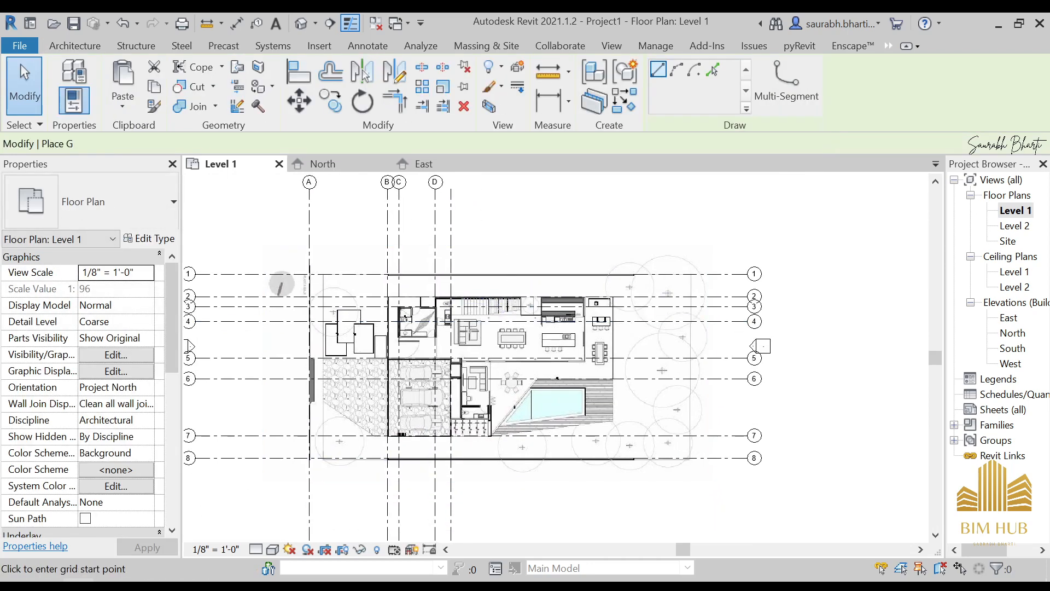
scroll(481, 402, "up", 3)
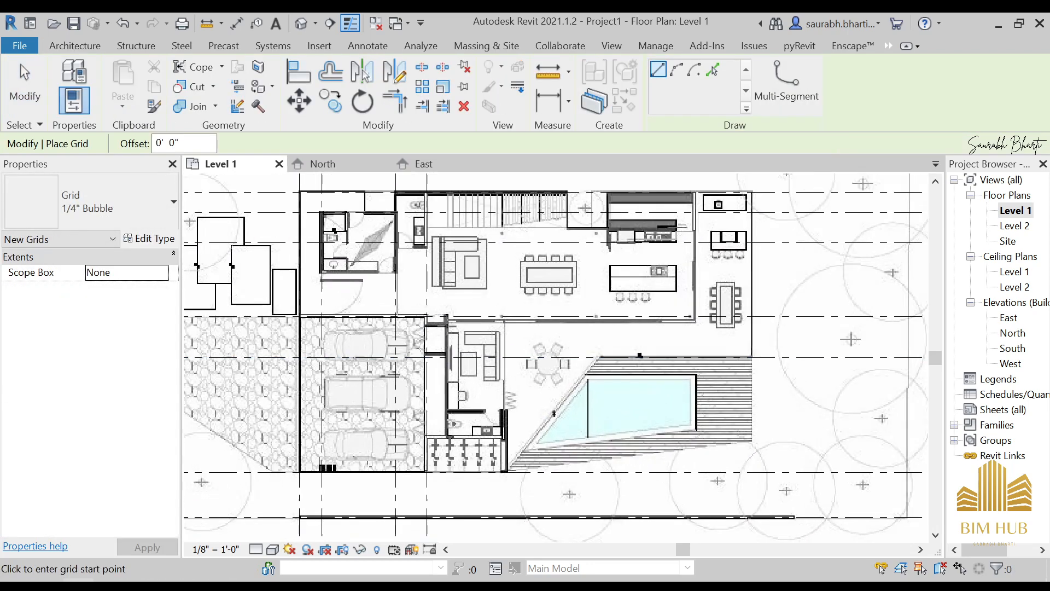
scroll(449, 320, "up", 3)
left_click(449, 310)
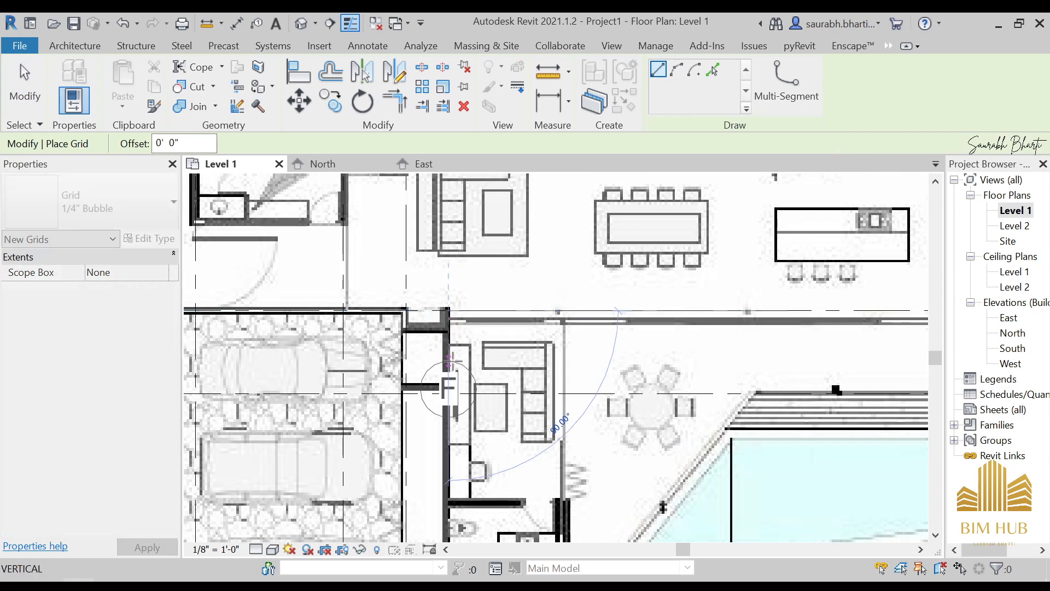
scroll(451, 370, "down", 5)
mouse_move(451, 465)
middle_mouse_down()
mouse_move(483, 272)
mouse_move(490, 450)
mouse_move(452, 475)
middle_mouse_up()
scroll(483, 271, "down", 1)
left_click(482, 430)
key("Escape")
key("Escape")
Finish grid line F and extend its north end to align with the north ends of grids A through E.
left_click(445, 477)
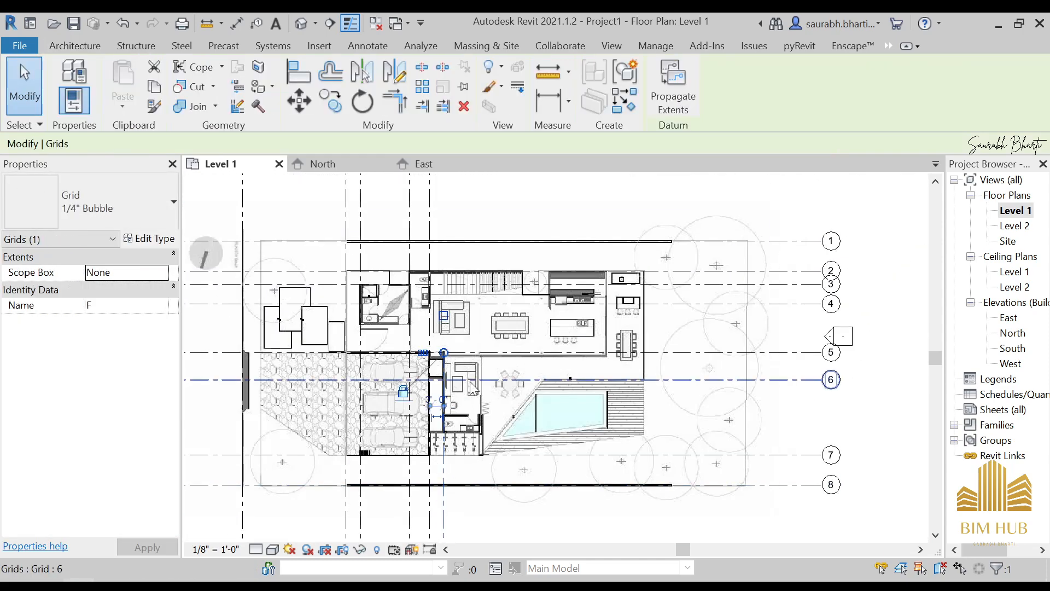
middle_click_drag(446, 382, 446, 487)
scroll(454, 427, "up", 2)
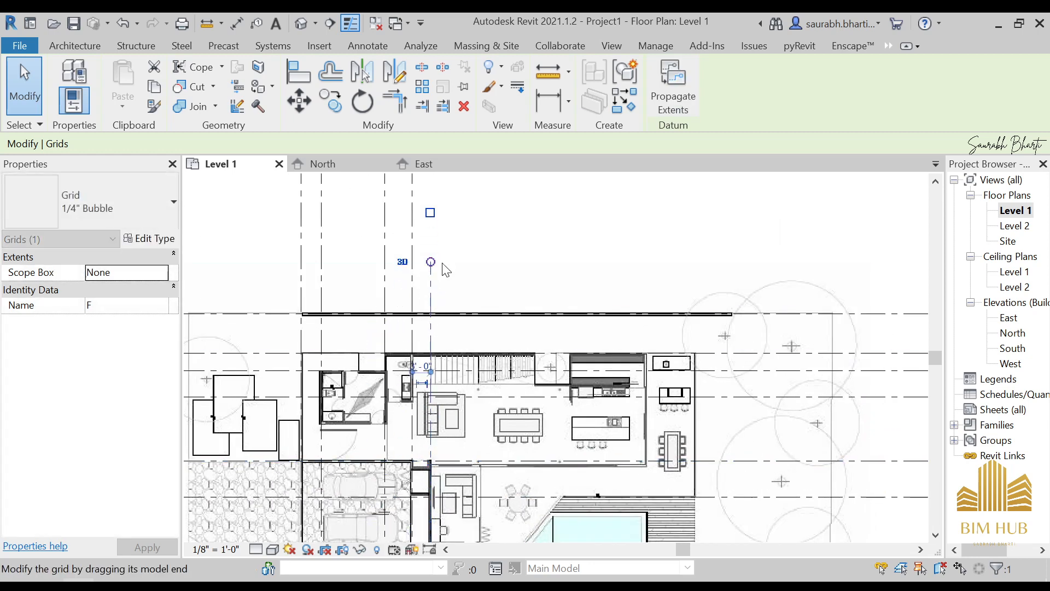
middle_click_drag(439, 273, 434, 390)
left_click_drag(425, 379, 426, 285)
Show the grid bubbles at the north ends of grid lines E and F.
left_click(416, 296)
left_click(406, 297)
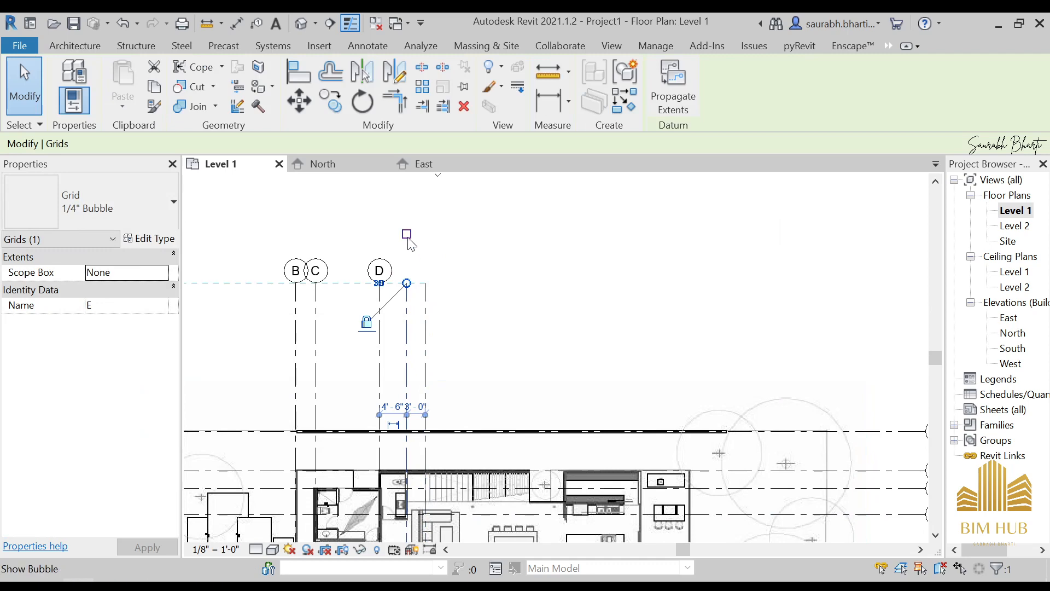
left_click(425, 288)
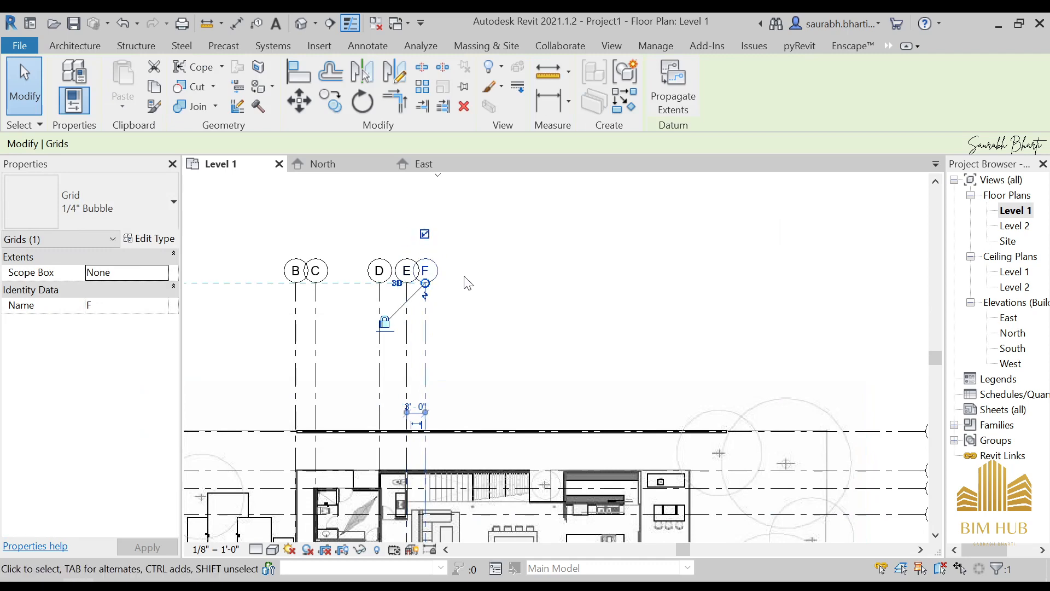
Place a vertical grid line southward along the east wall of the toilet beside the pool deck, about 8' east of grid F.
scroll(468, 283, "down", 5)
middle_click_drag(468, 285, 469, 223)
key("g")
key("r")
scroll(491, 361, "up", 4)
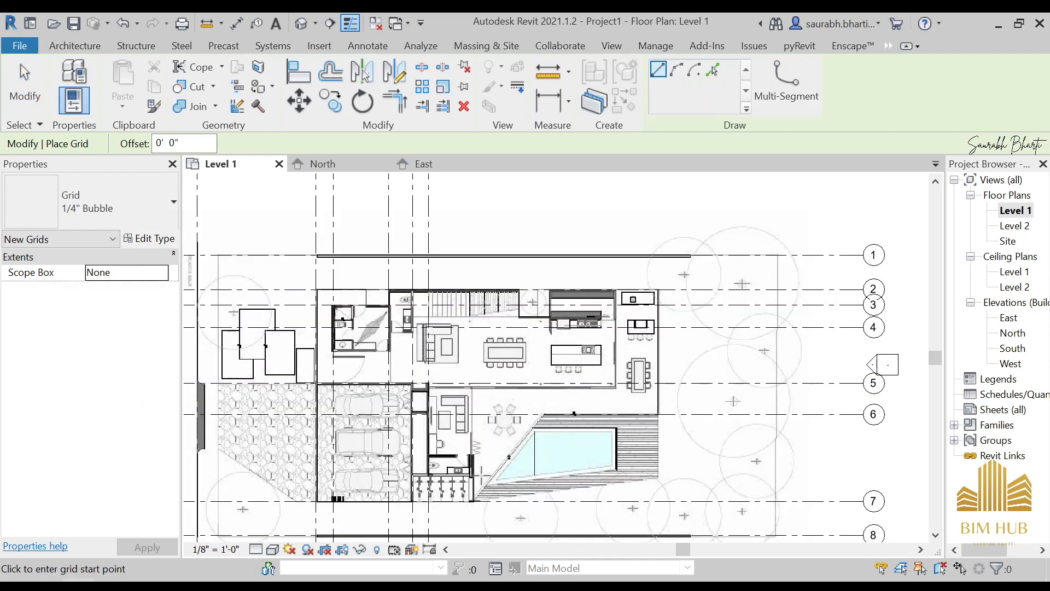
scroll(476, 423, "up", 3)
middle_click_drag(476, 424, 476, 323)
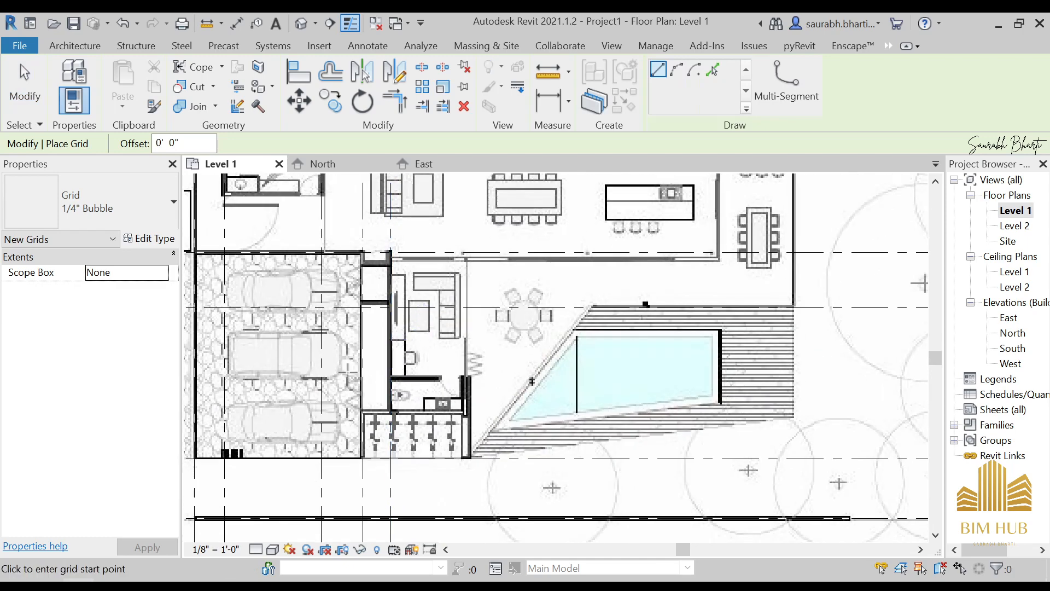
scroll(469, 377, "up", 2)
left_click(463, 362)
scroll(471, 366, "down", 8)
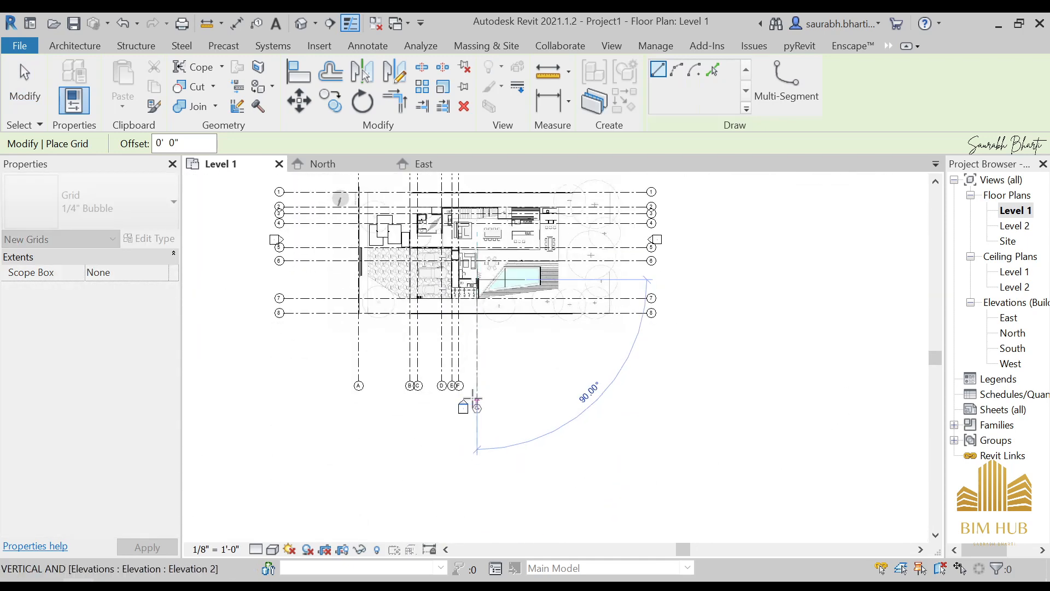
left_click(475, 381)
middle_click_drag(491, 368, 491, 451)
key("Escape")
Extend the north end of grid line G to align with grids A through F and show its north bubble.
left_click(478, 383)
scroll(488, 391, "up", 2)
middle_click_drag(491, 401, 481, 526)
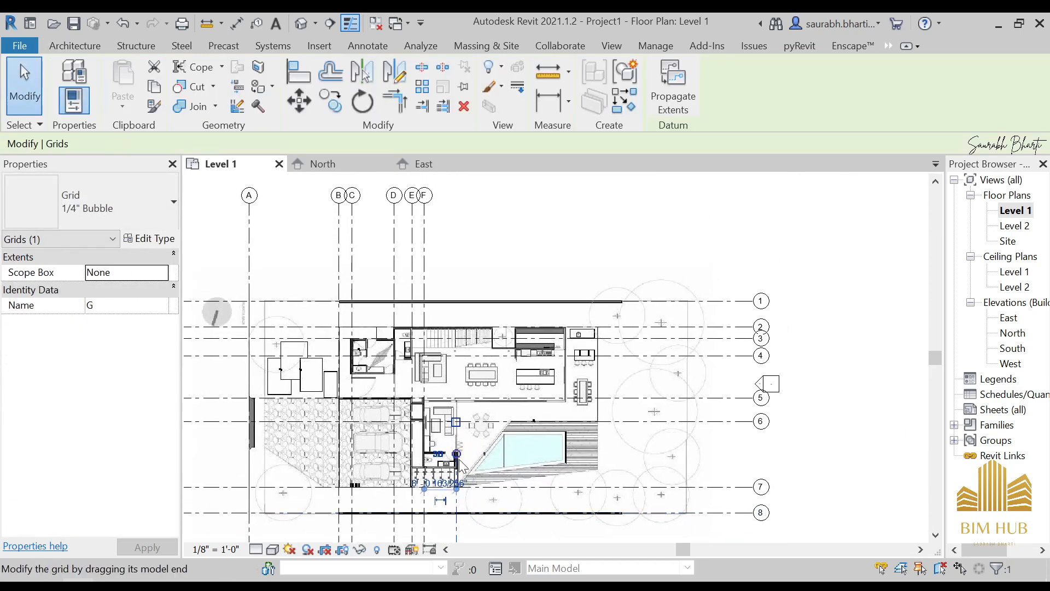
left_click_drag(457, 452, 470, 314)
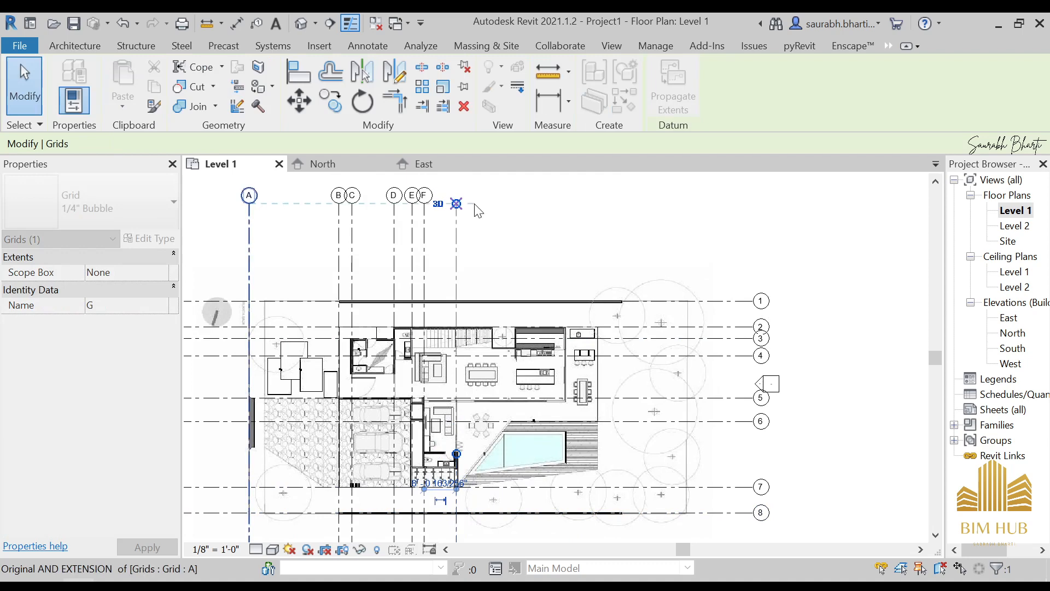
left_click_drag(477, 210, 476, 209)
scroll(476, 209, "down", 3)
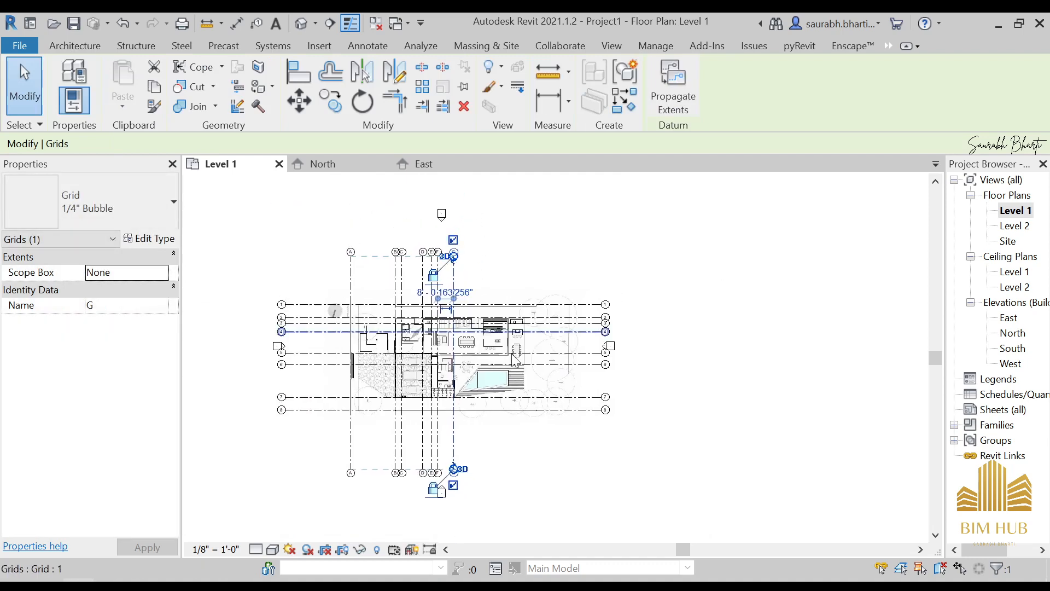
key("Escape")
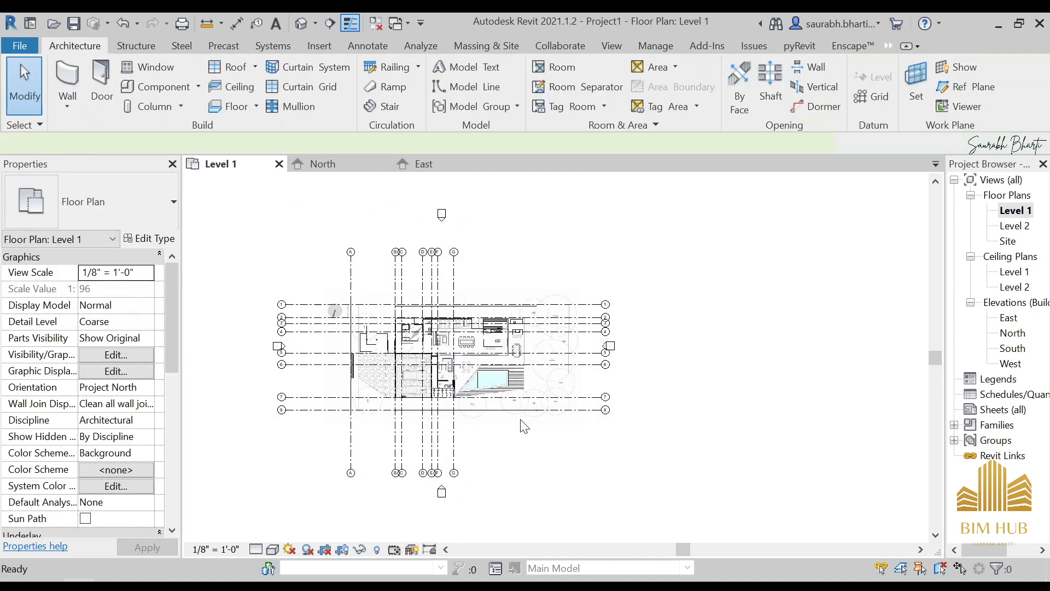
Try to place a grid line southward from grid 2 at the east end of the staircase.
key("g")
key("r")
scroll(508, 413, "up", 5)
middle_click_drag(436, 234, 473, 340)
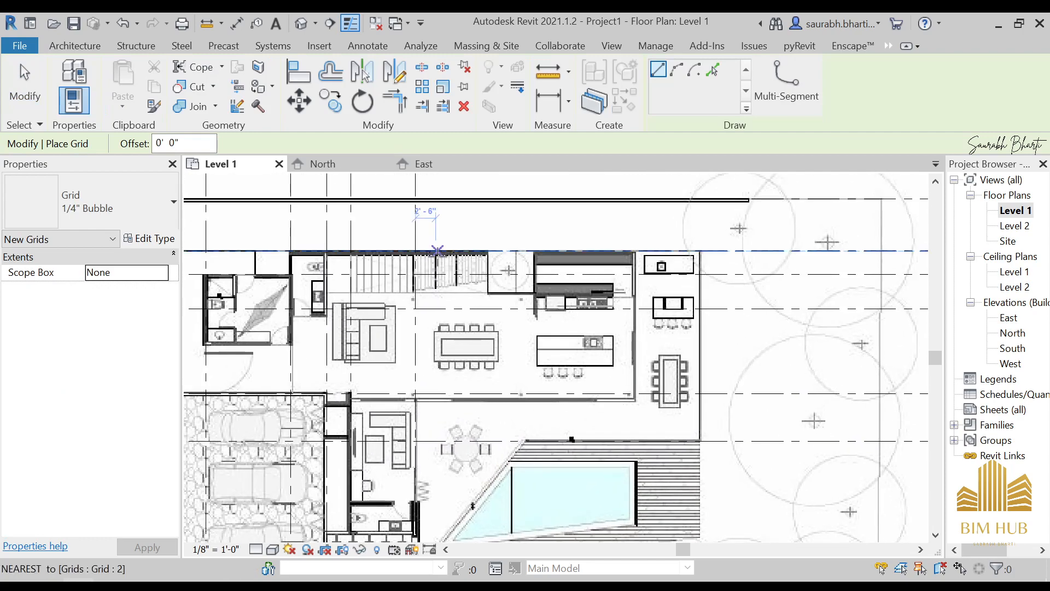
scroll(442, 238, "up", 6)
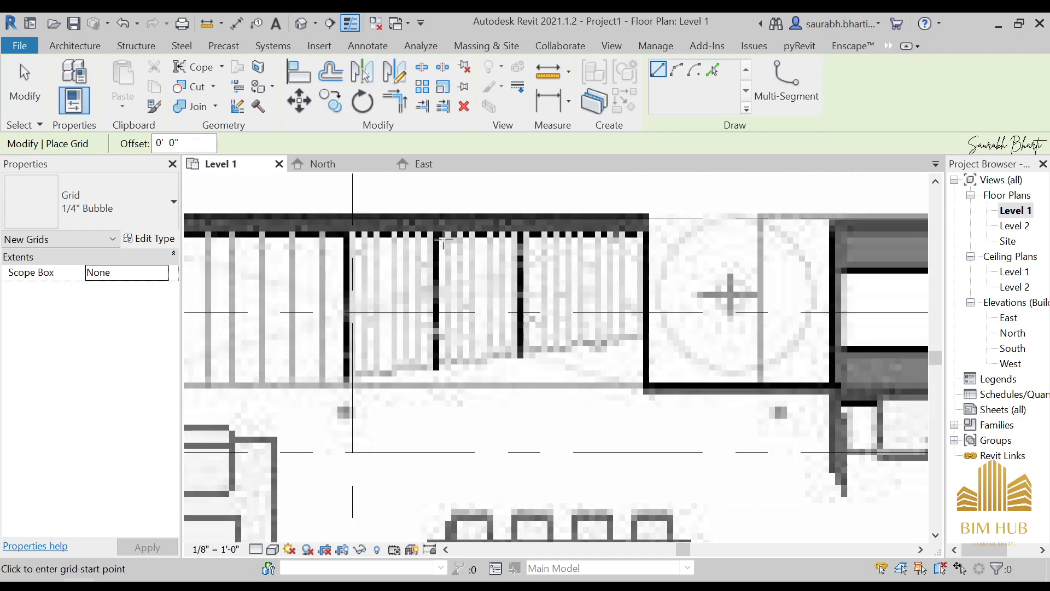
scroll(420, 255, "down", 2)
scroll(446, 267, "down", 3)
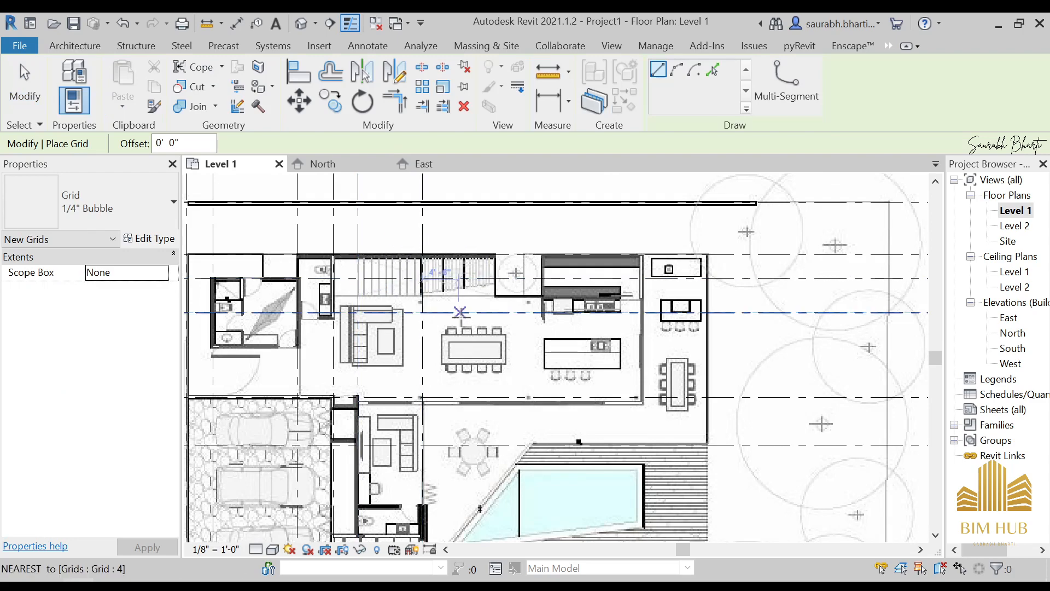
middle_click_drag(485, 312, 534, 261)
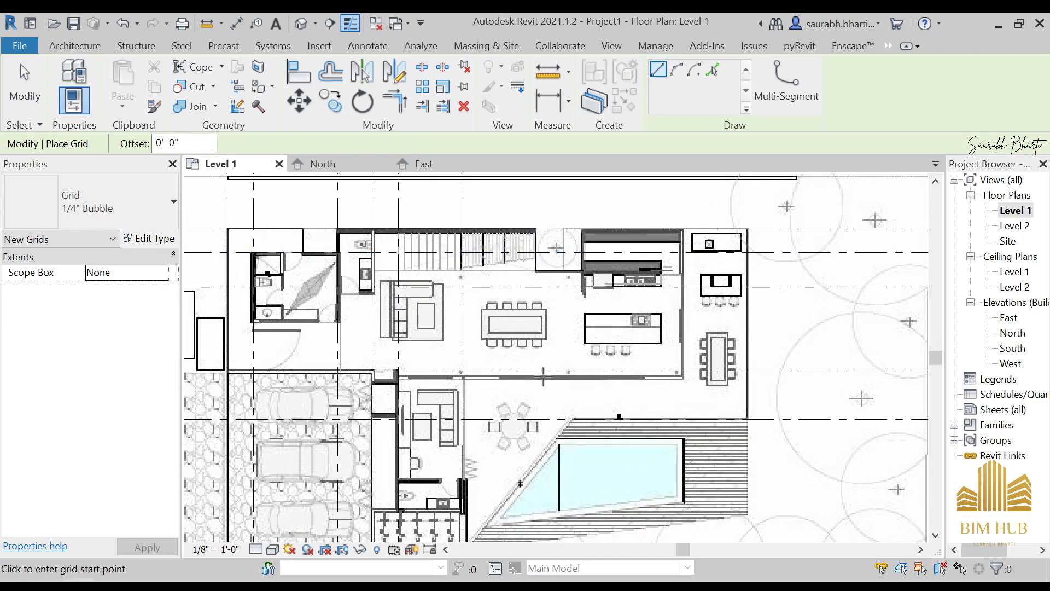
middle_click_drag(534, 374, 545, 272)
scroll(544, 287, "down", 5)
scroll(542, 208, "up", 5)
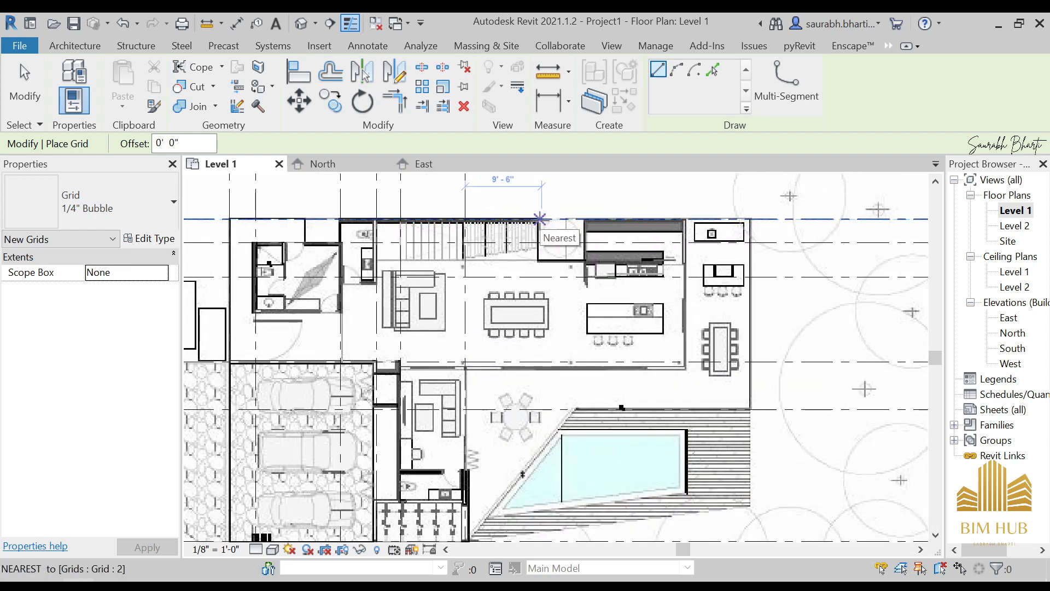
left_click(540, 219)
scroll(539, 219, "down", 4)
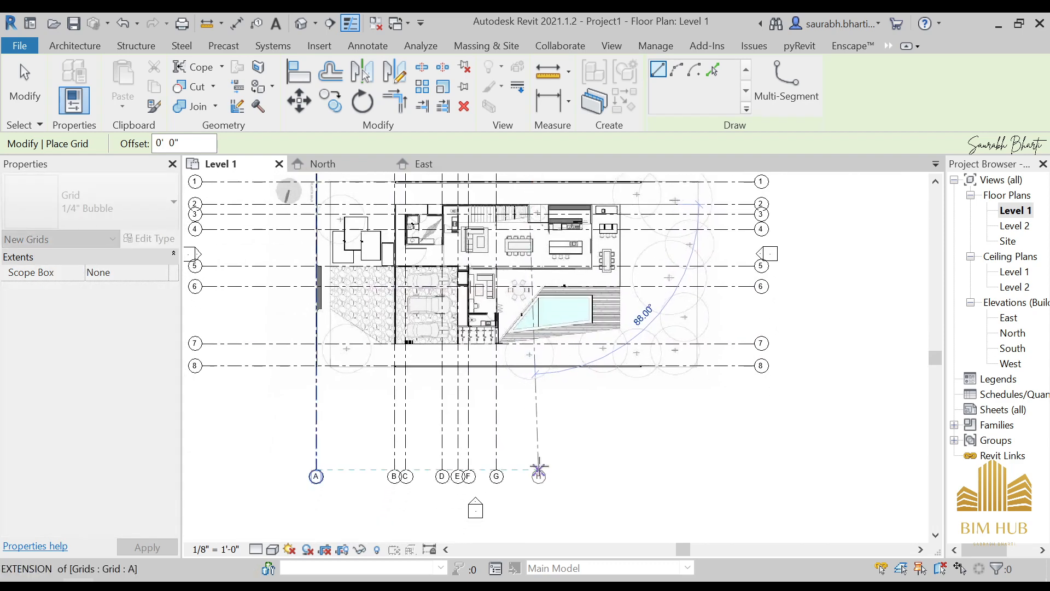
left_click(539, 468)
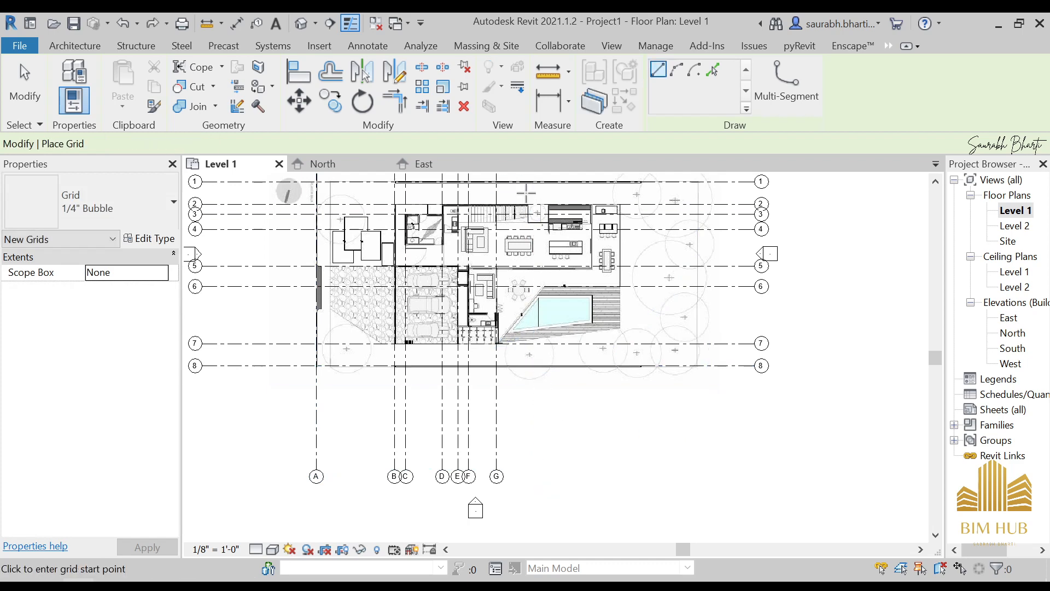
scroll(530, 206, "up", 2)
left_click(530, 206)
left_click(530, 399)
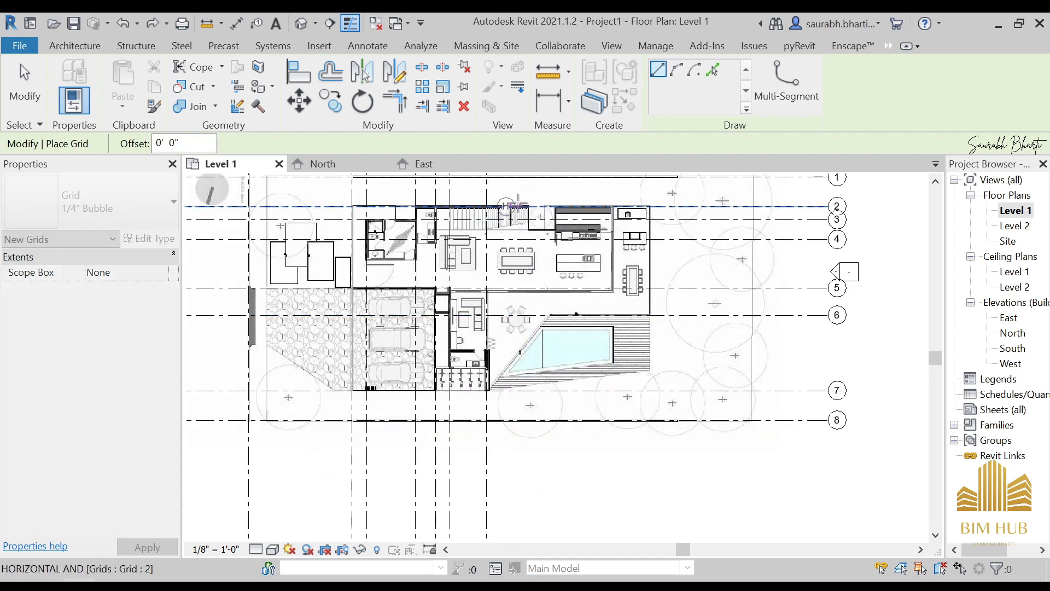
Place a vertical grid line from grid 2 southward at the staircase's east wall, 9'-0" east of grid G, ending level with the other lettered grids.
scroll(516, 209, "up", 5)
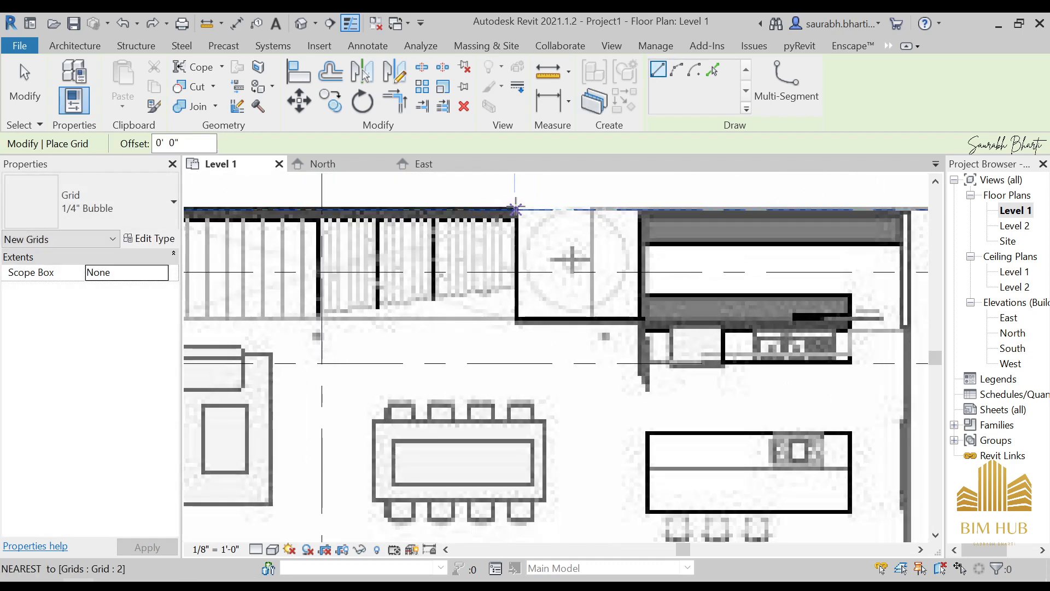
left_click(516, 208)
scroll(516, 208, "down", 6)
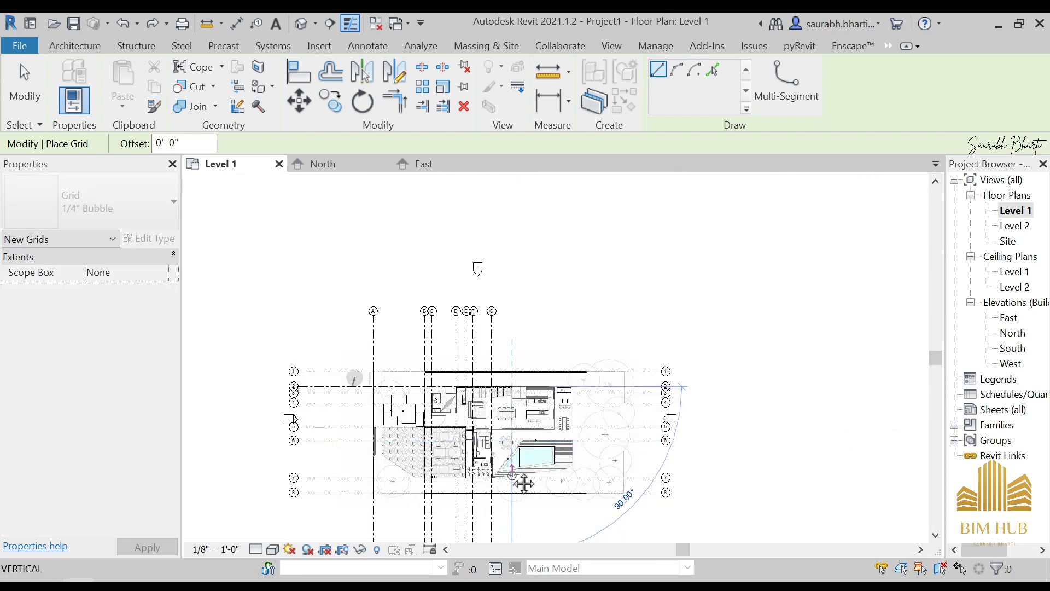
middle_click_drag(524, 484, 537, 290)
left_click(528, 371)
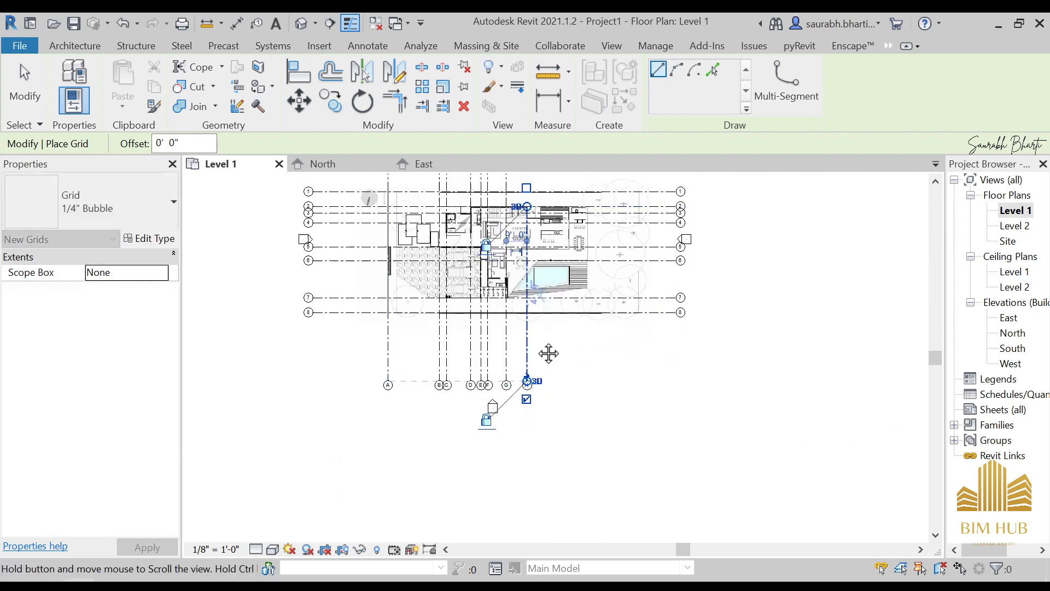
key("Escape")
key("Escape")
Extend the north end of grid line H to align with grids A through G and show its north bubble.
middle_click_drag(546, 355, 551, 470)
left_click(532, 303)
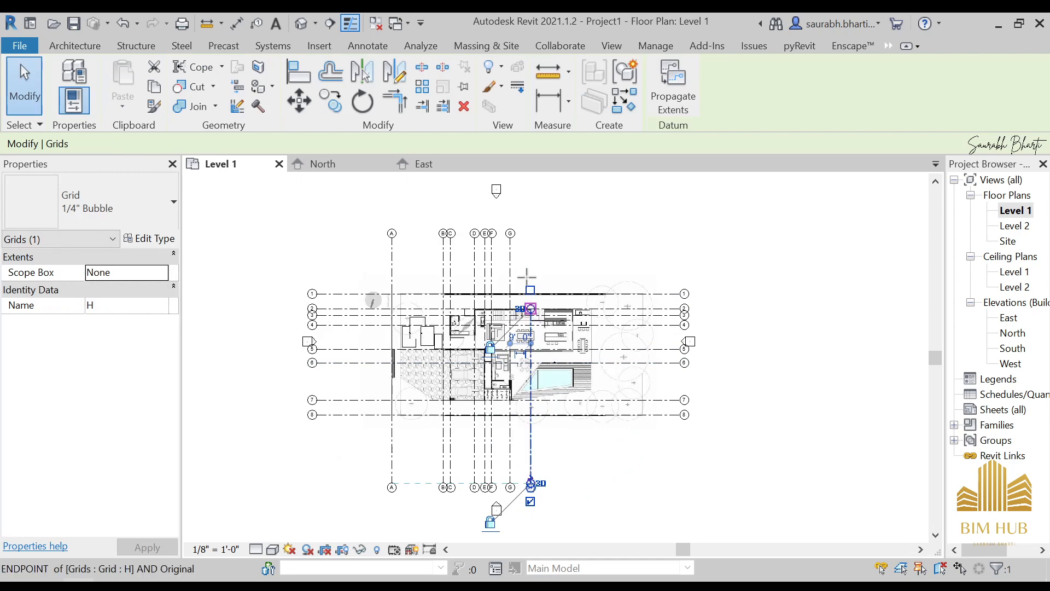
left_click_drag(526, 276, 532, 221)
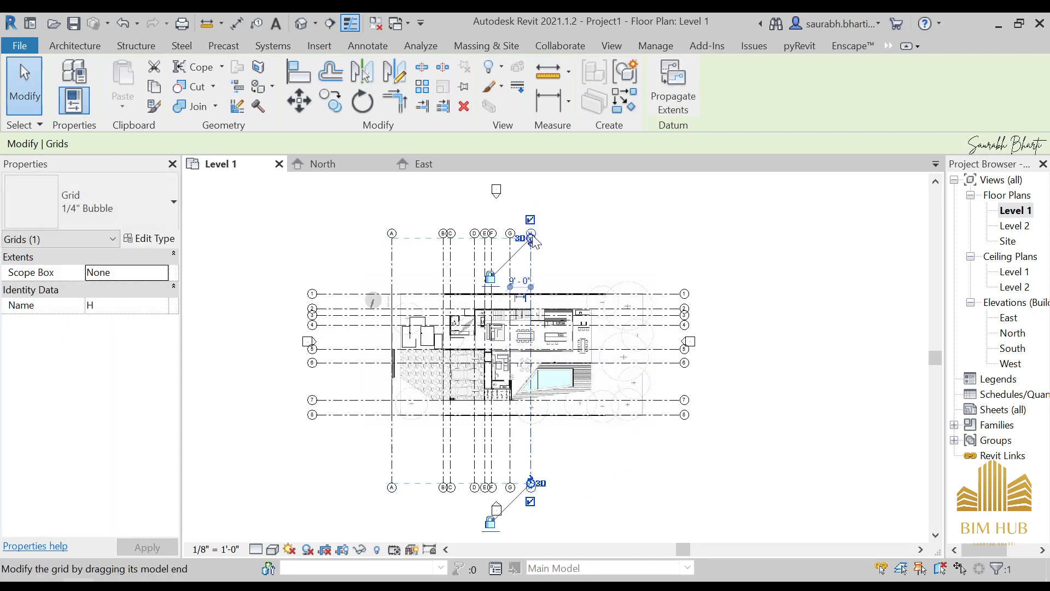
key("Escape")
Place a vertical grid line from grid 2 southward at the kitchen's west wall, 6'-0" east of grid H.
key("g")
key("r")
scroll(565, 324, "up", 5)
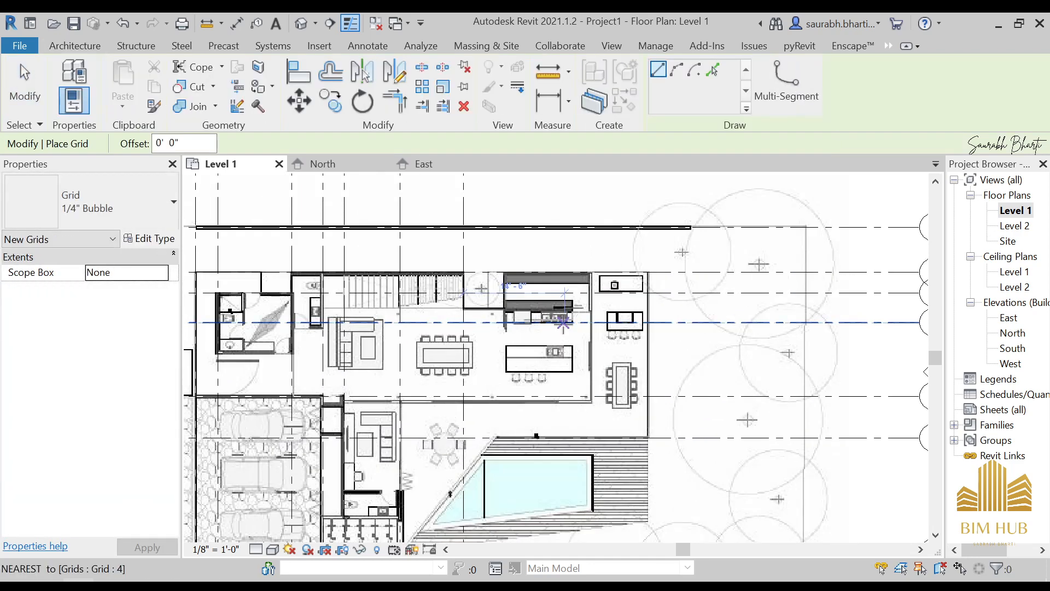
scroll(503, 271, "up", 2)
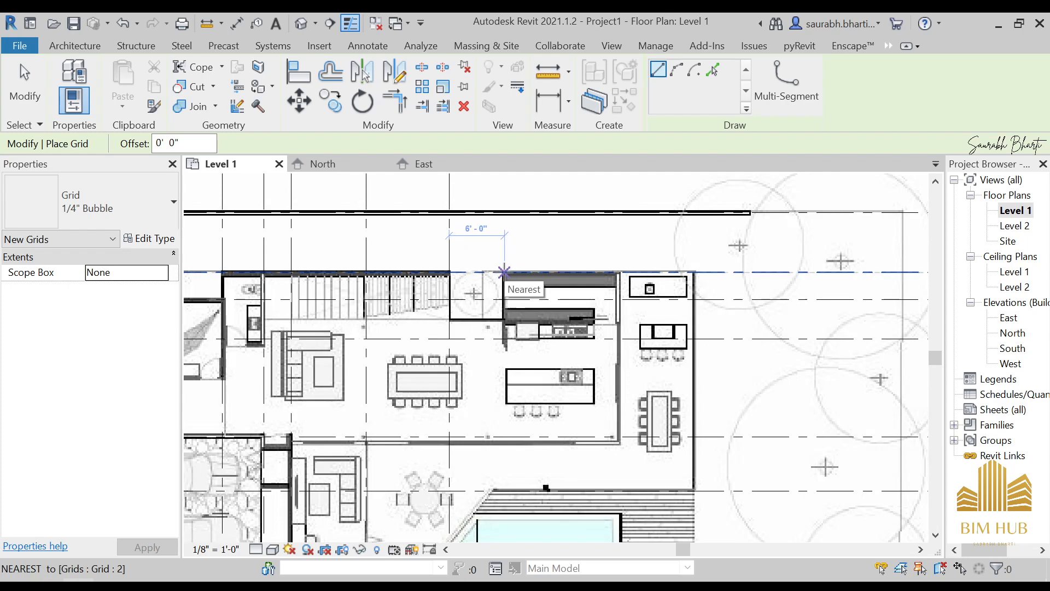
left_click(505, 271)
scroll(506, 306, "down", 4)
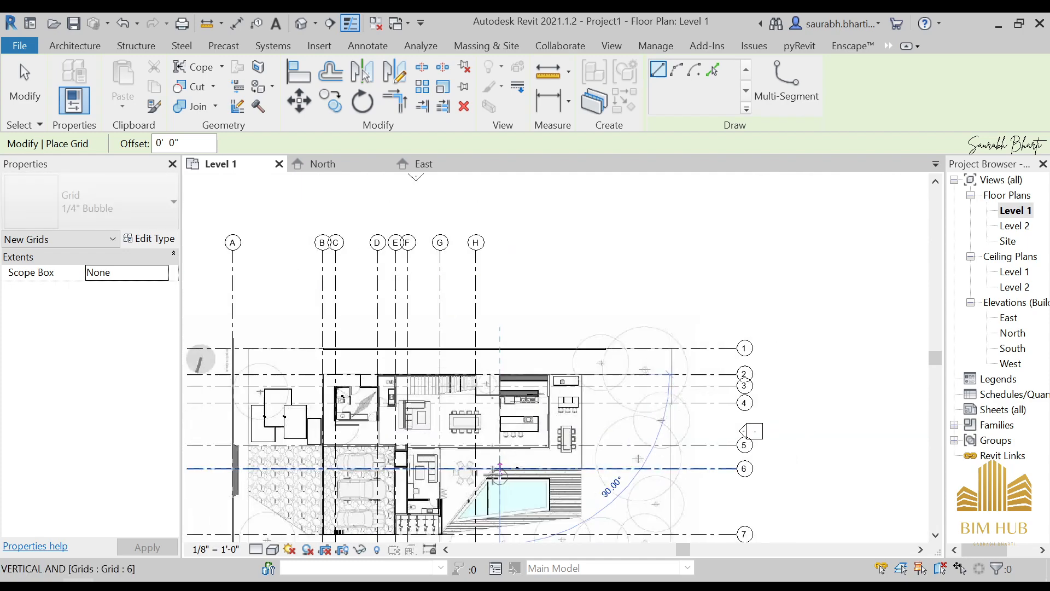
middle_click_drag(509, 525, 549, 446)
left_click(514, 399)
middle_click_drag(540, 270, 541, 394)
key("Escape")
key("Escape")
Extend the north end of grid line I to align with the north ends of grids A through H, and reselect the grid.
left_click(530, 349)
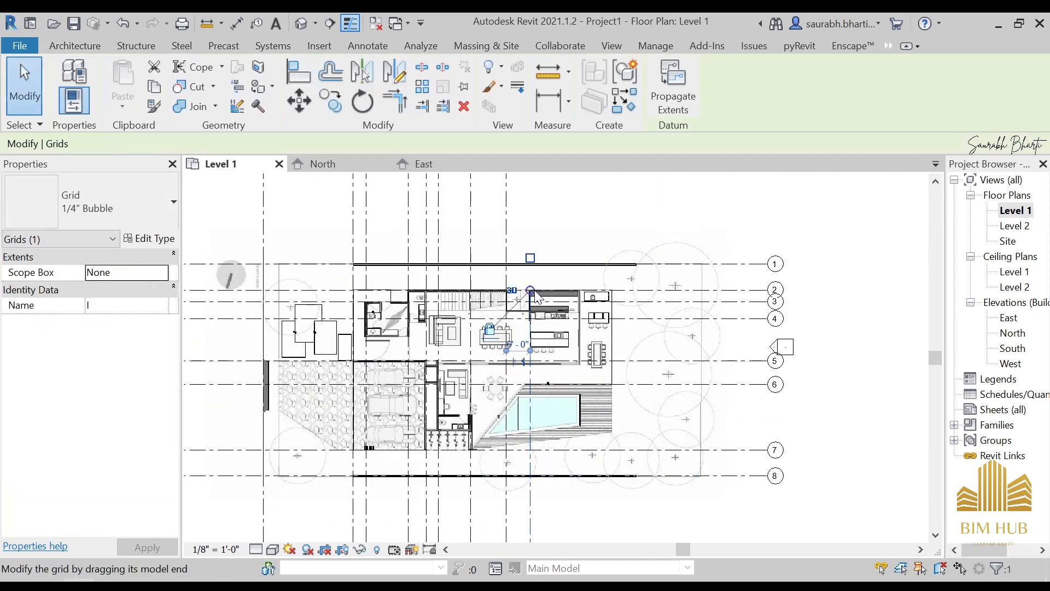
scroll(530, 350, "down", 3)
left_click_drag(514, 352, 514, 281)
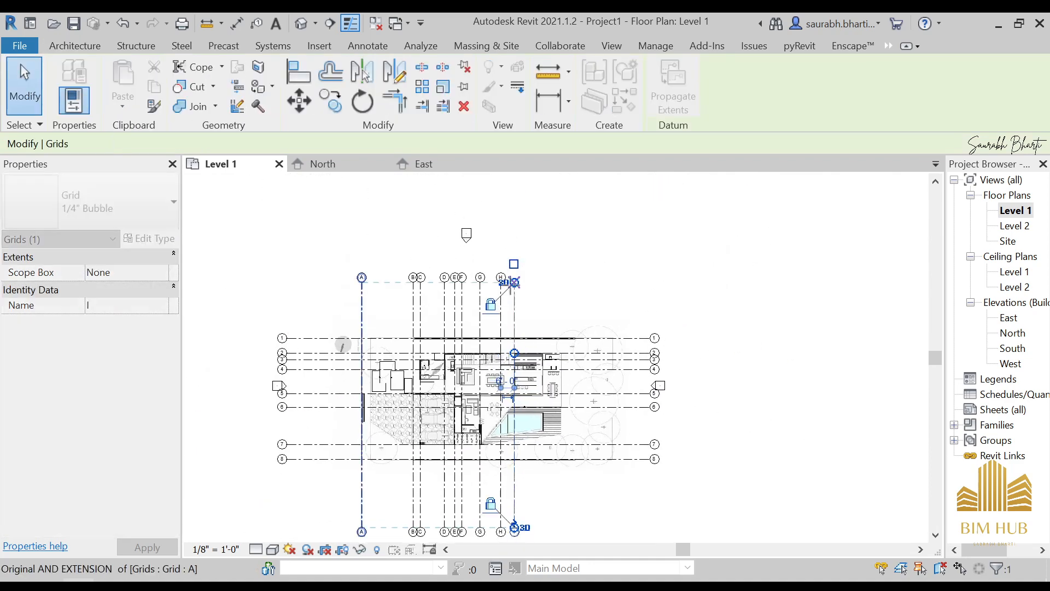
key("Escape")
scroll(528, 303, "up", 3)
left_click(516, 306)
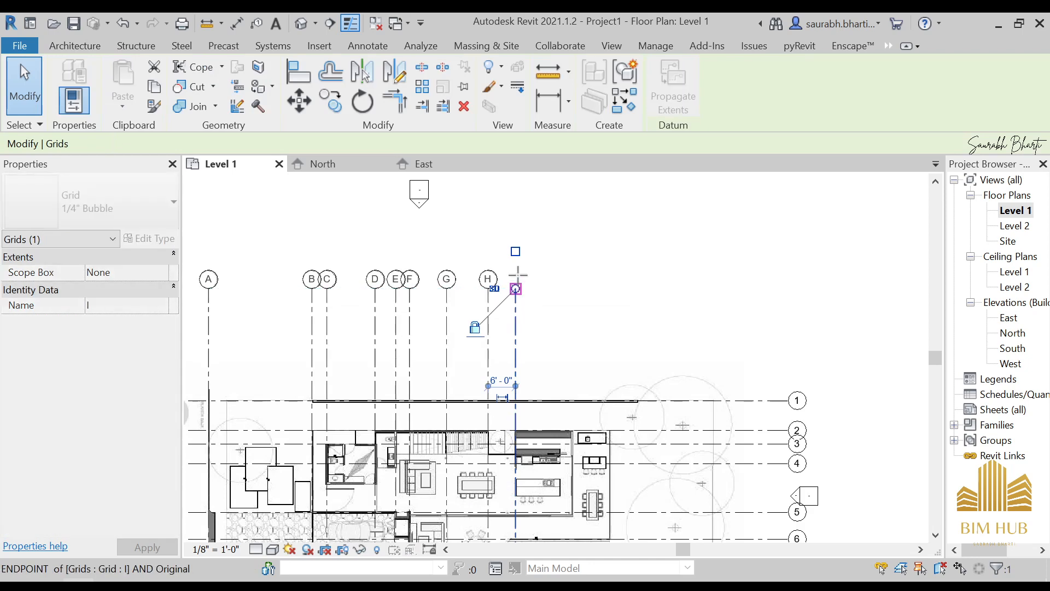
scroll(547, 350, "down", 4)
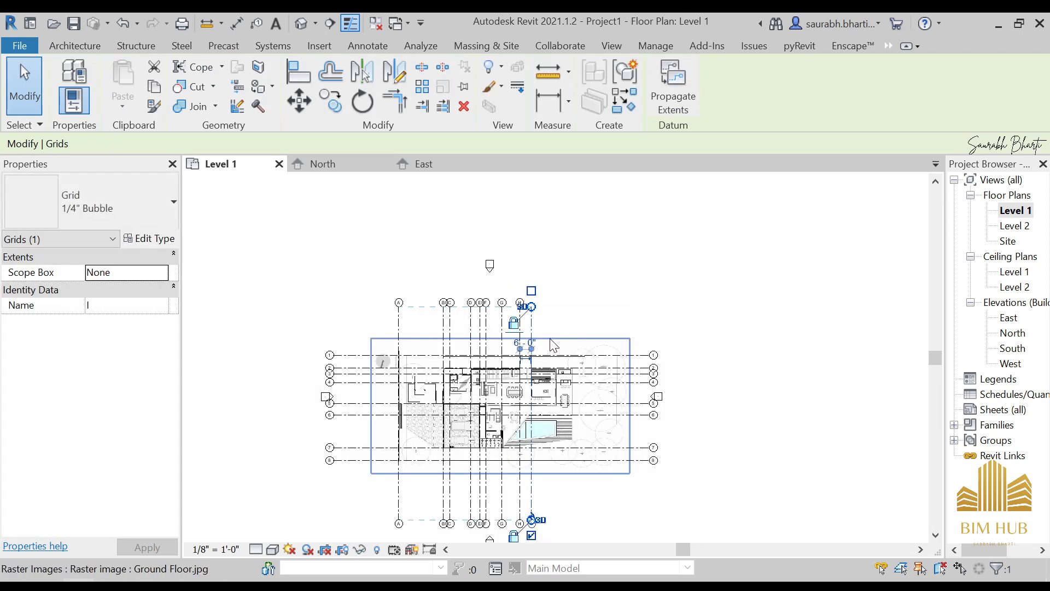
key("Escape")
scroll(530, 382, "up", 3)
left_click(530, 381)
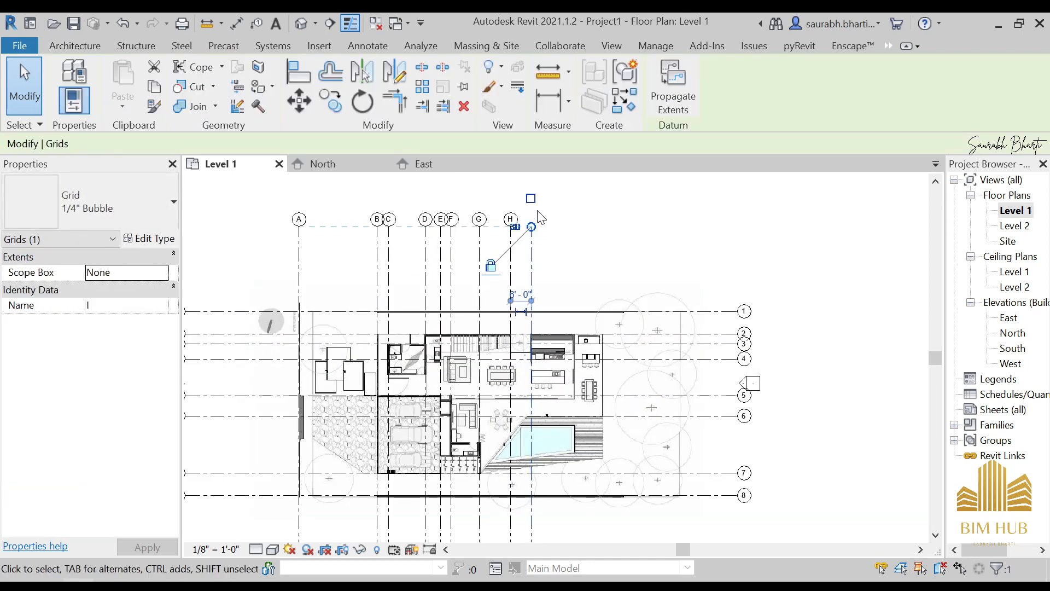
scroll(524, 327, "up", 2)
Place a vertical grid line from grid 6 at the pool deck's northwest corner southward, ending just above the south bubble of grid I.
key("g")
key("r")
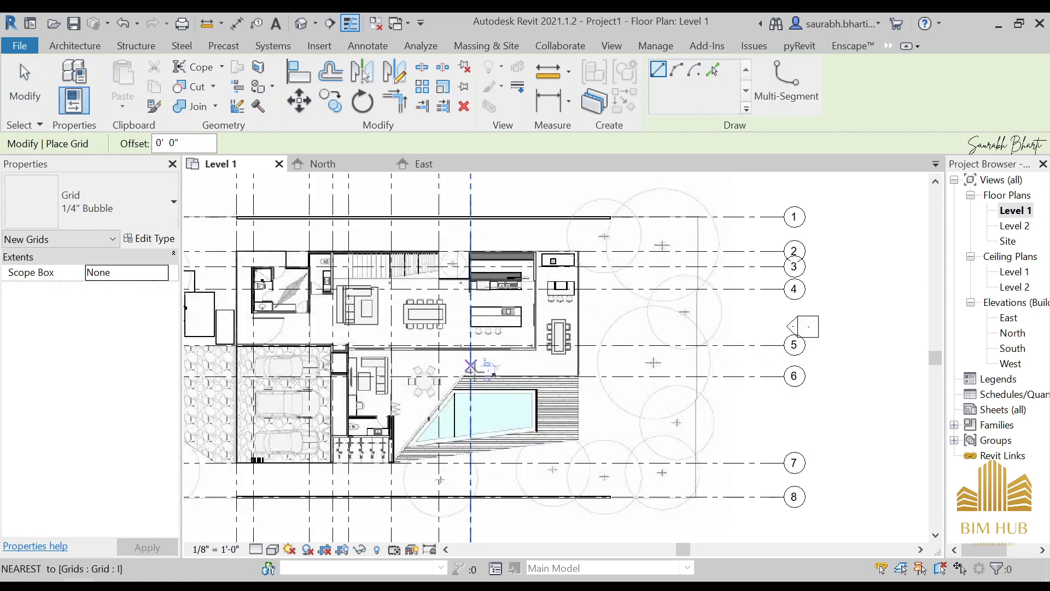
scroll(465, 384, "up", 3)
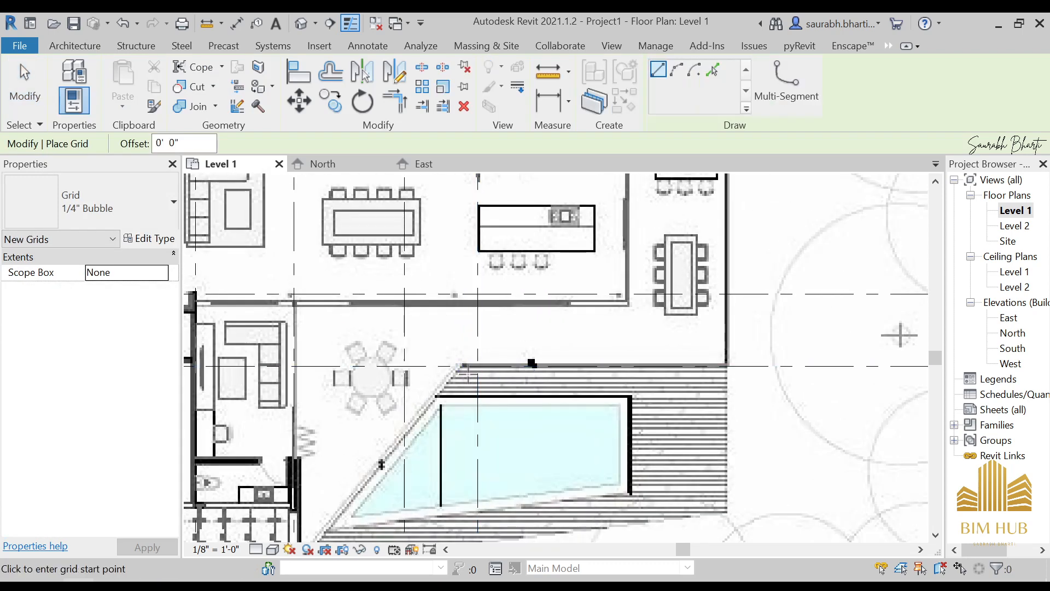
scroll(491, 319, "down", 4)
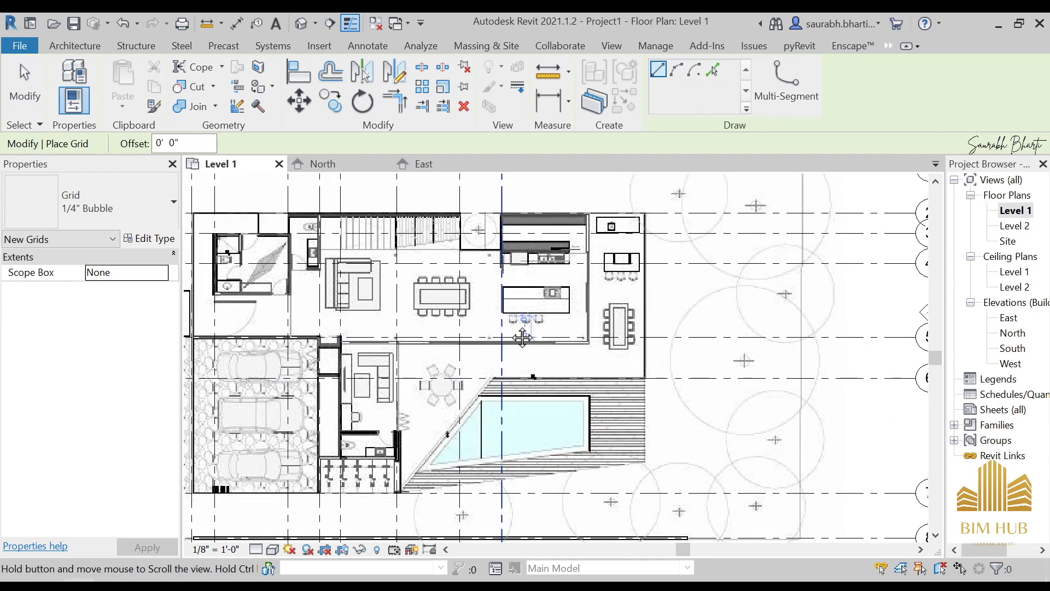
scroll(491, 319, "down", 2)
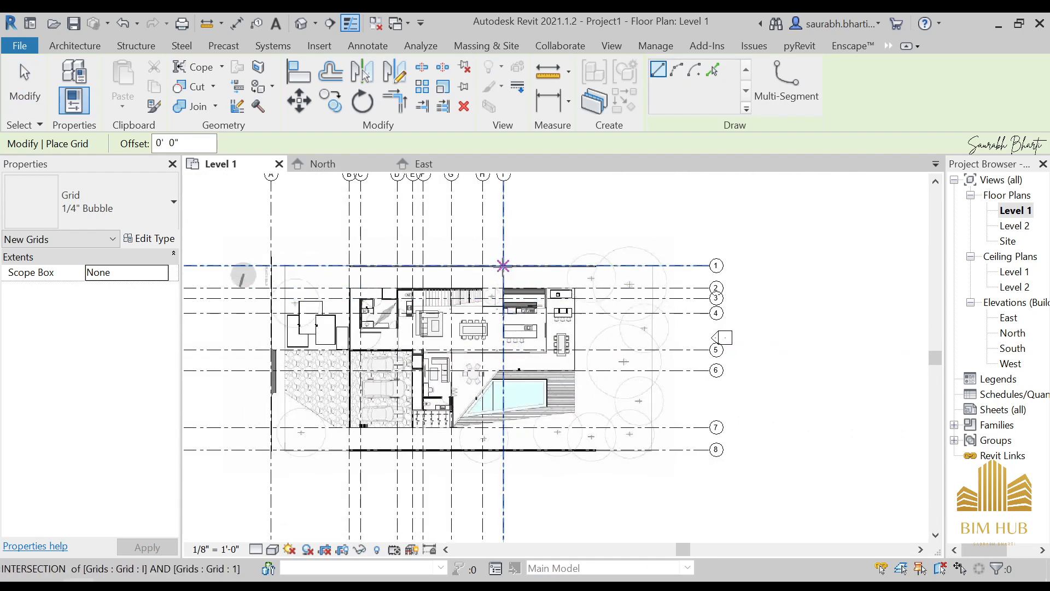
scroll(492, 376, "up", 5)
scroll(492, 377, "down", 2)
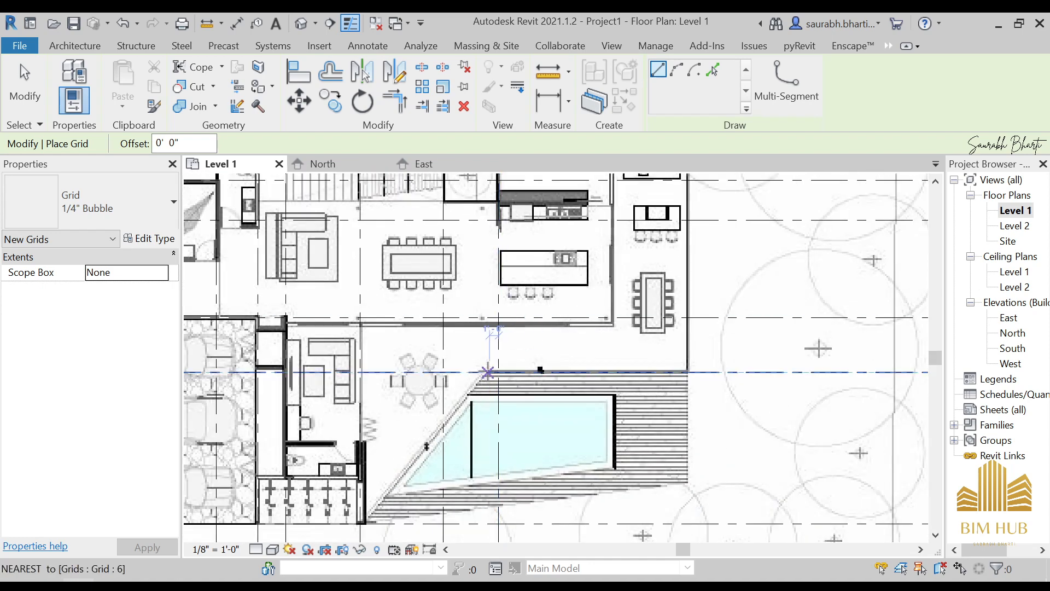
left_click(487, 372)
scroll(487, 372, "down", 4)
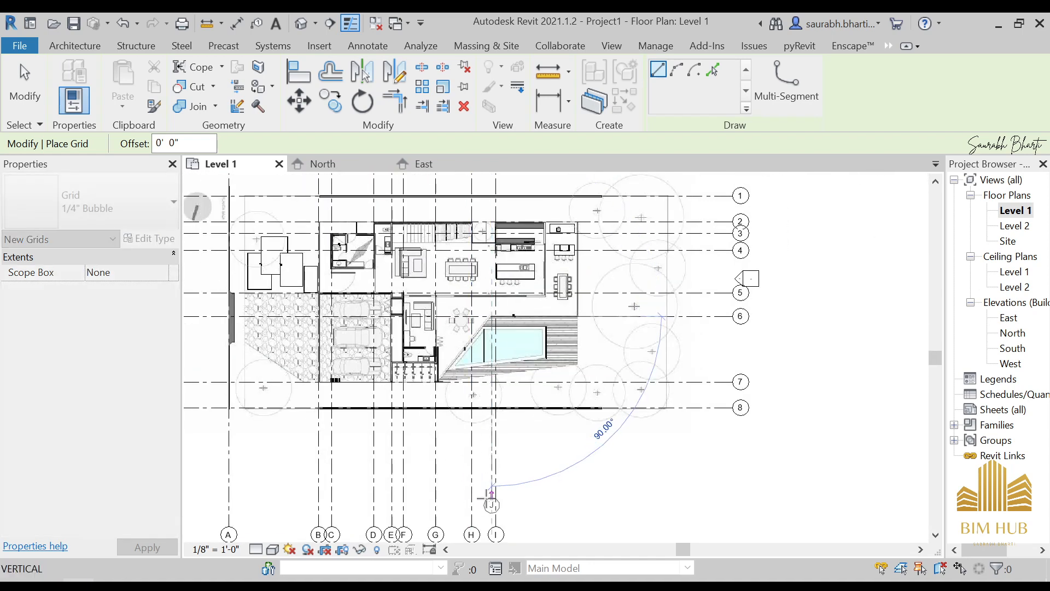
middle_click_drag(521, 468, 555, 310)
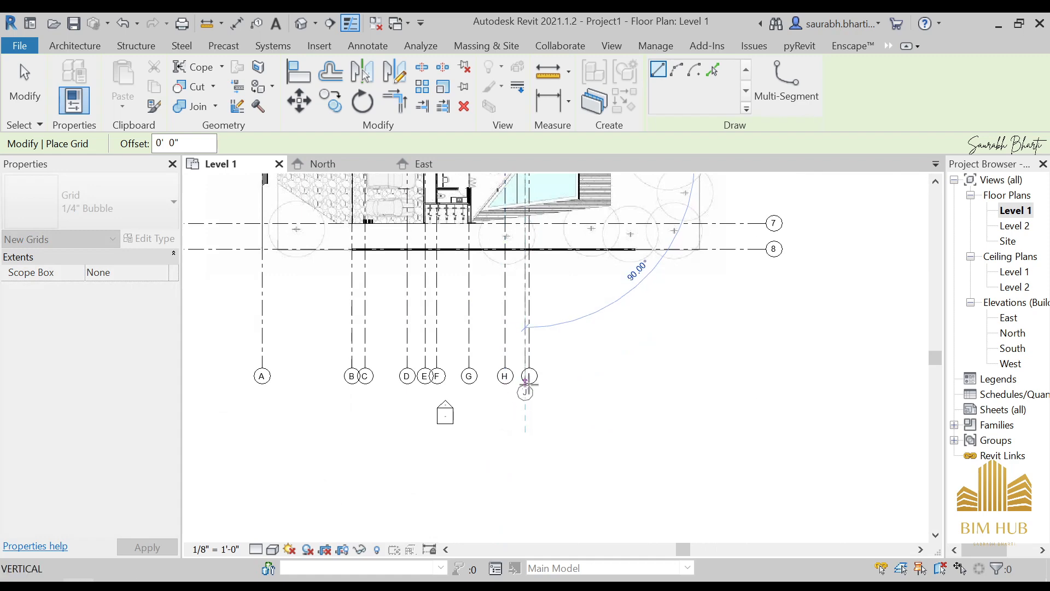
scroll(525, 386, "up", 5)
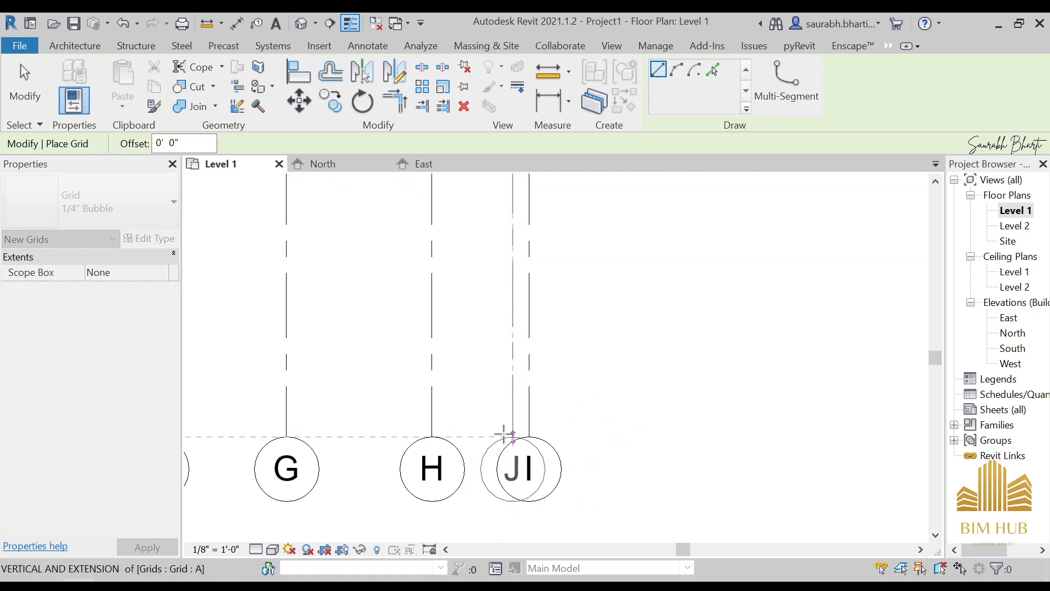
left_click(512, 331)
key("Escape")
key("Escape")
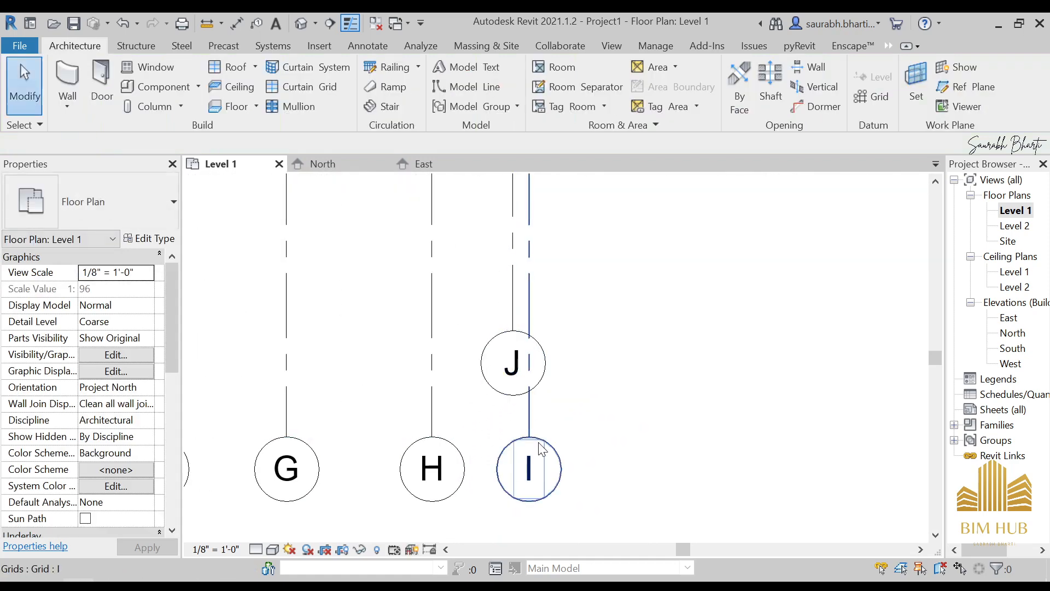
Rename grid I at the kitchen's west wall as k and the grid at the deck corner as I.
left_click(528, 459)
left_click(528, 463)
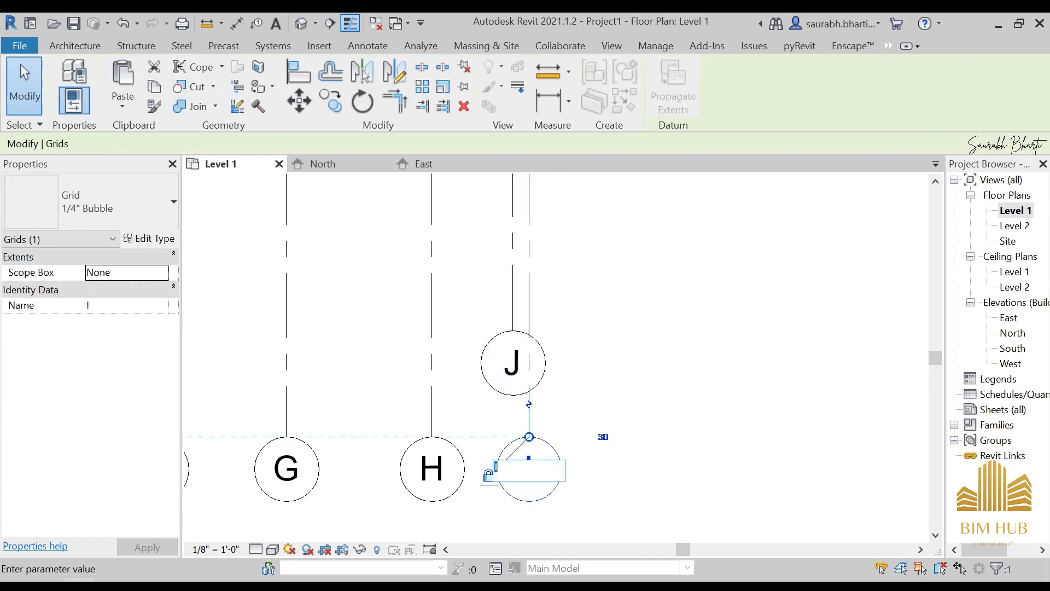
type("k")
left_click(517, 386)
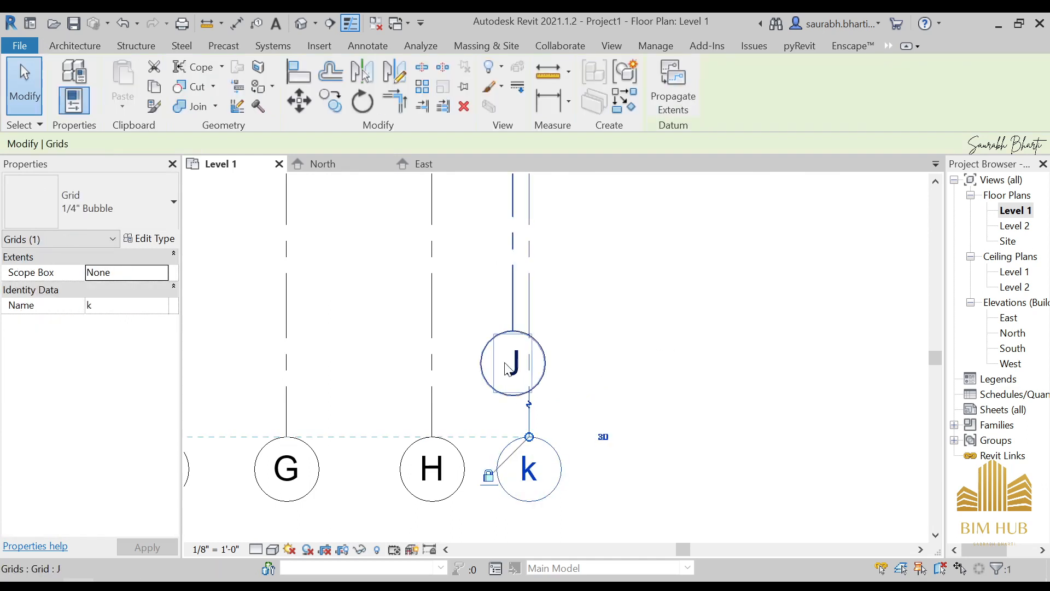
left_click(517, 385)
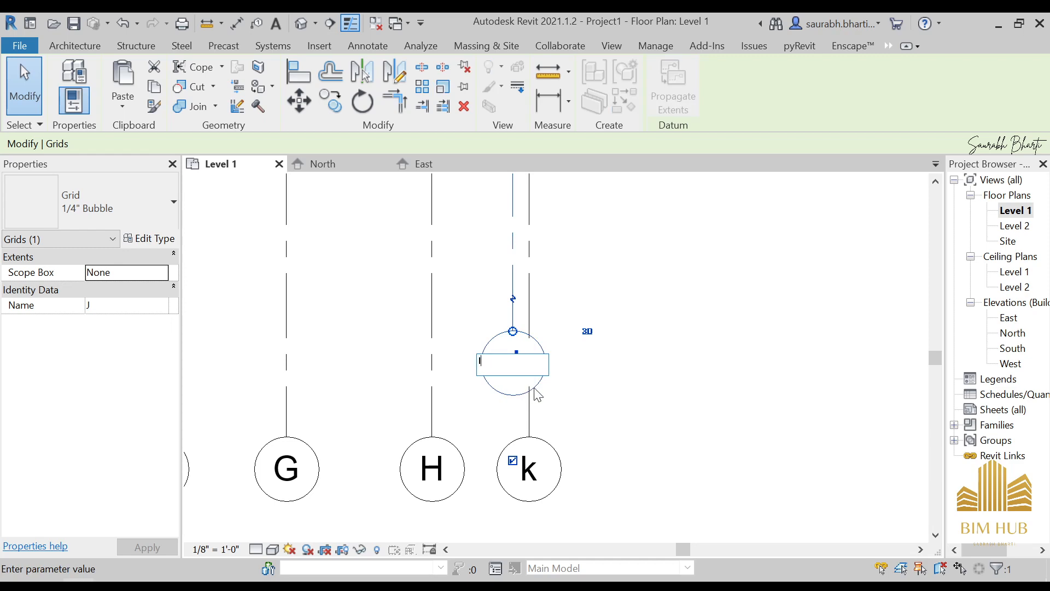
key("Return")
Rename grid k at the kitchen's west wall as J.
left_click(526, 469)
left_click(527, 469)
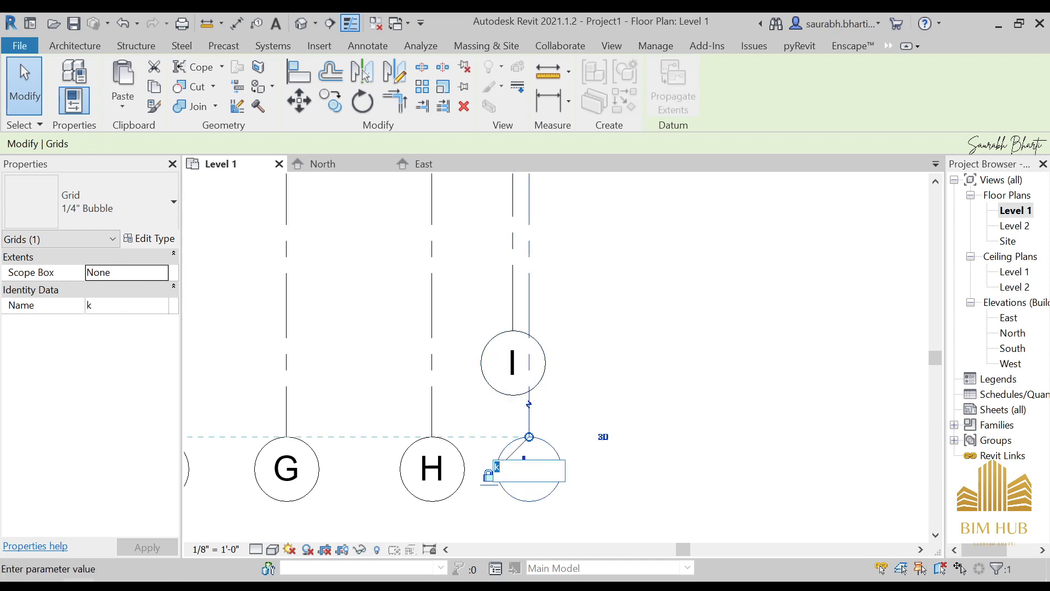
left_click(723, 358)
scroll(721, 358, "down", 3)
middle_click_drag(671, 316, 629, 398)
left_click(618, 388)
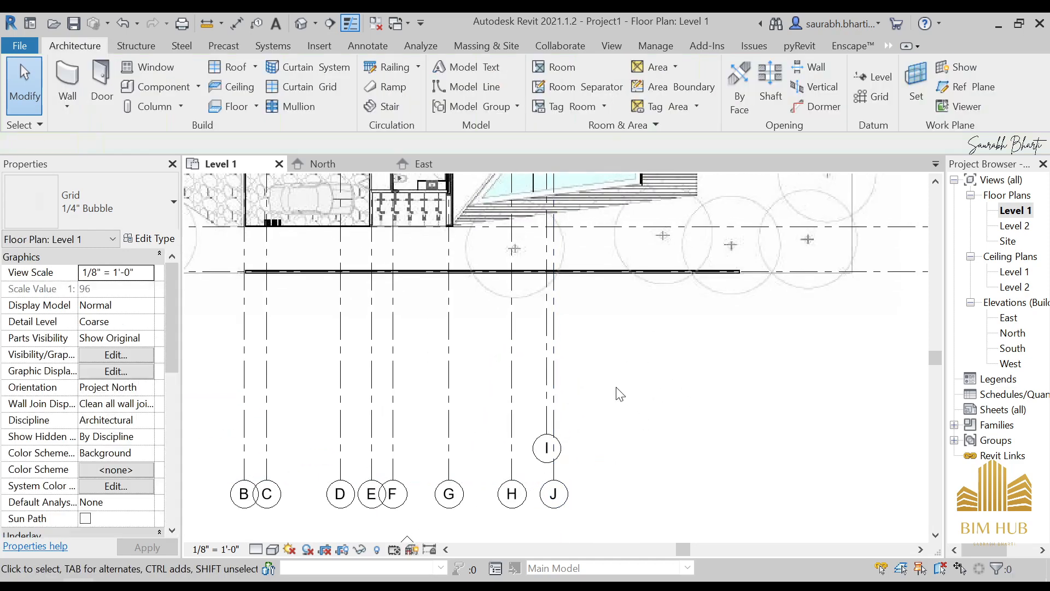
Extend the south end of grid line I to align with the south ends of the other lettered grids.
left_click(550, 392)
middle_click_drag(550, 391, 659, 317)
key("Escape")
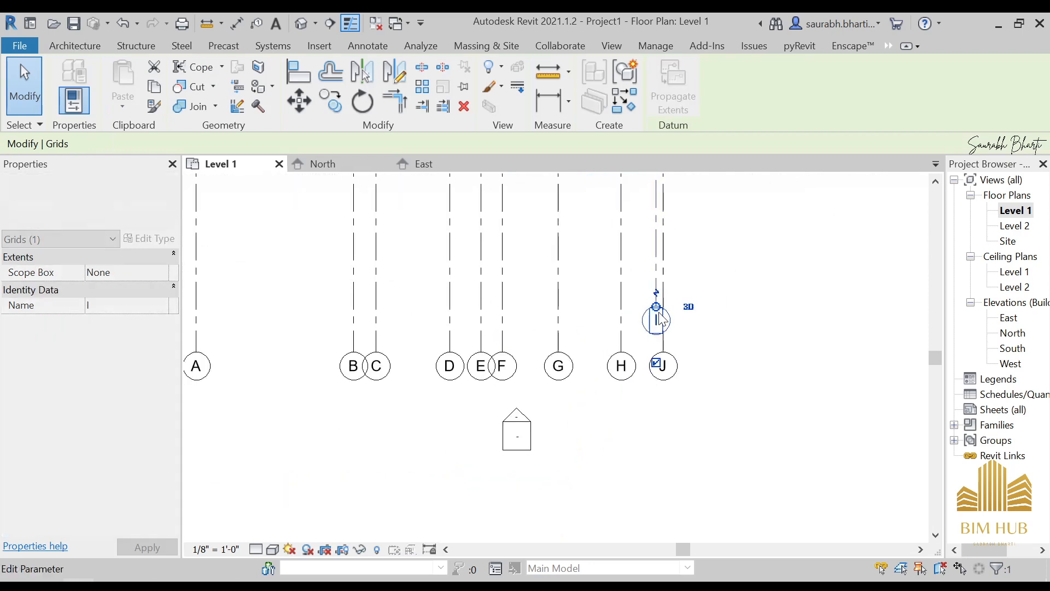
left_click(658, 320)
left_click_drag(656, 308, 657, 353)
Place a vertical grid line from grid 2 southward at the kitchen's east wall, 12'-2" east of grid J, ending level with the other lettered grids.
scroll(705, 277, "down", 3)
middle_click_drag(687, 297, 513, 496)
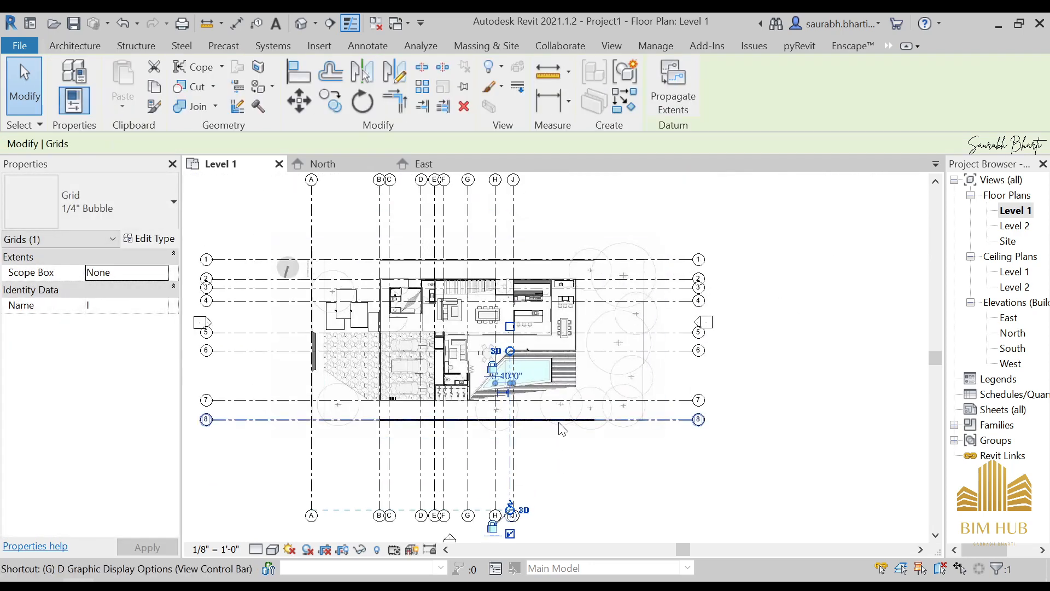
key("r")
scroll(562, 429, "up", 4)
middle_click_drag(624, 419, 551, 415)
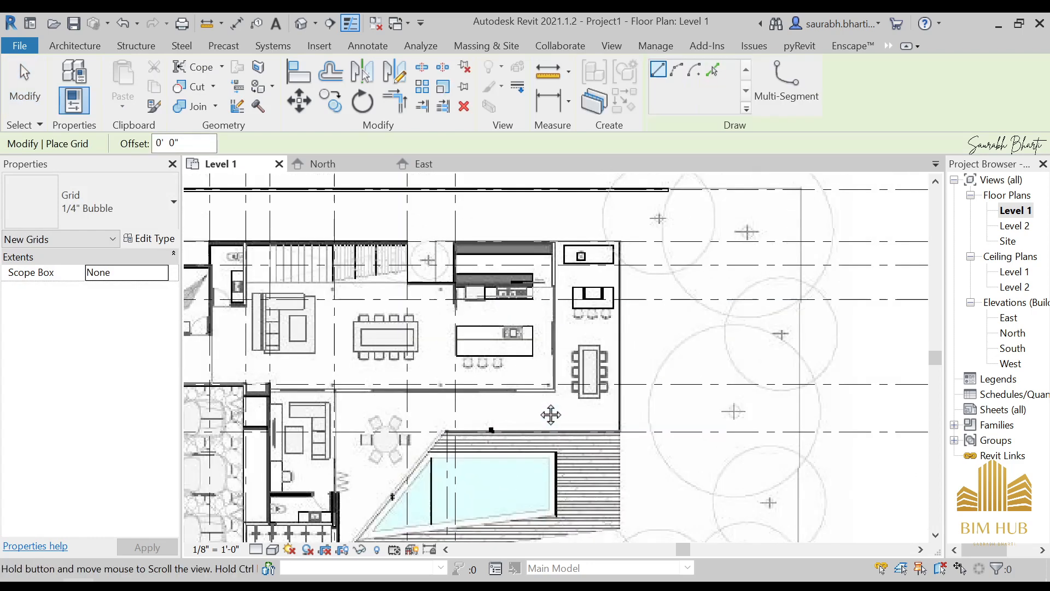
scroll(558, 234, "up", 5)
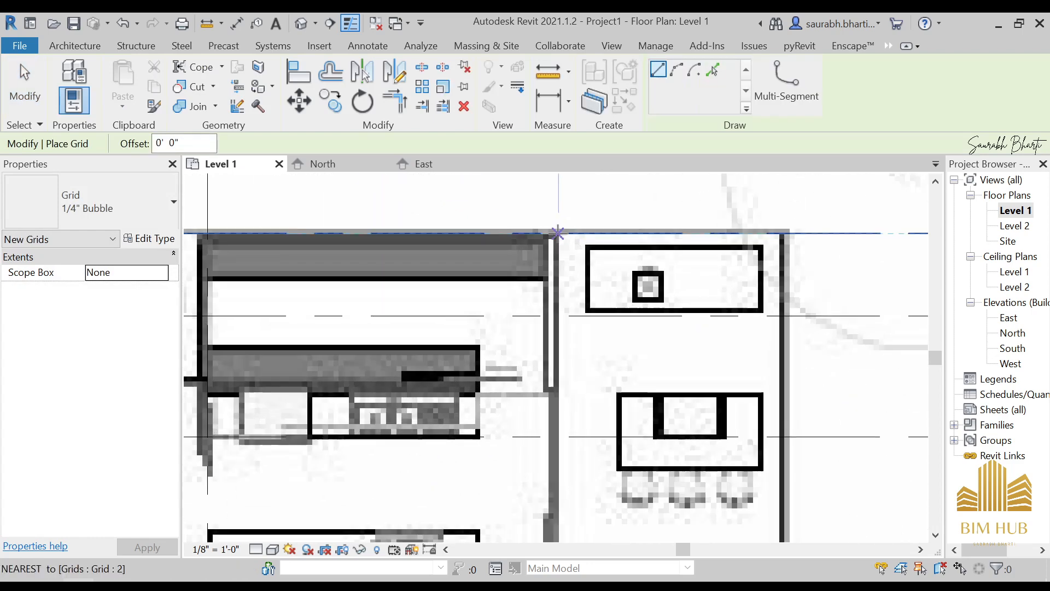
left_click(553, 234)
scroll(552, 241, "down", 6)
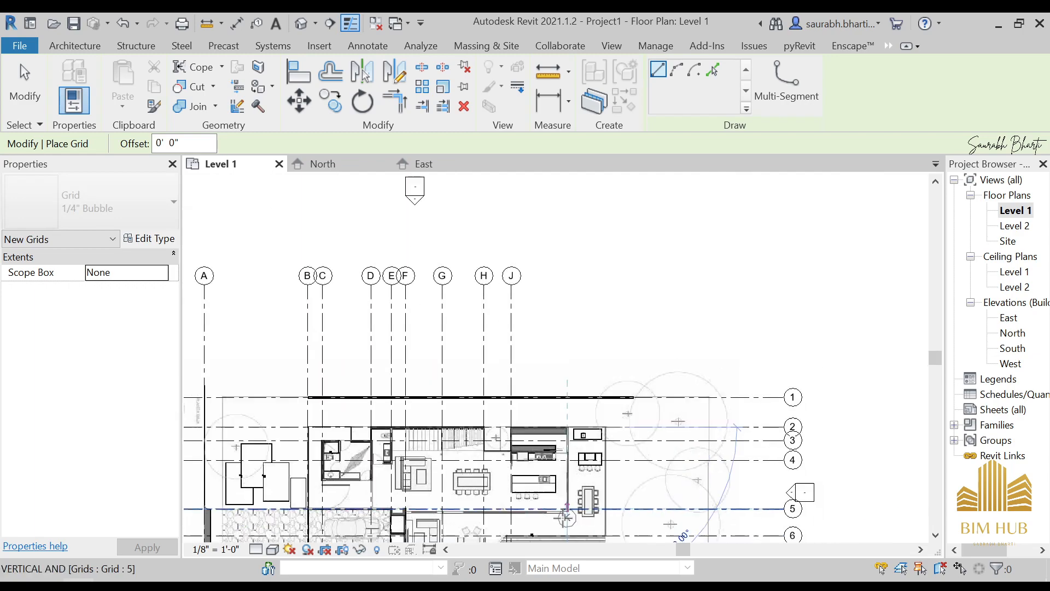
middle_click_drag(581, 485, 581, 285)
scroll(574, 462, "down", 5)
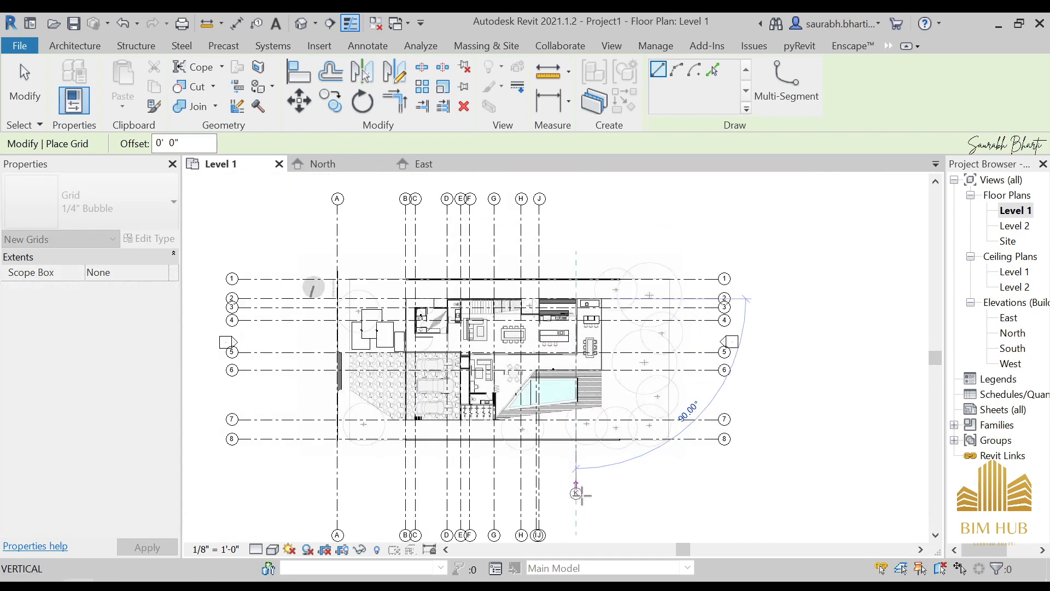
left_click(575, 429)
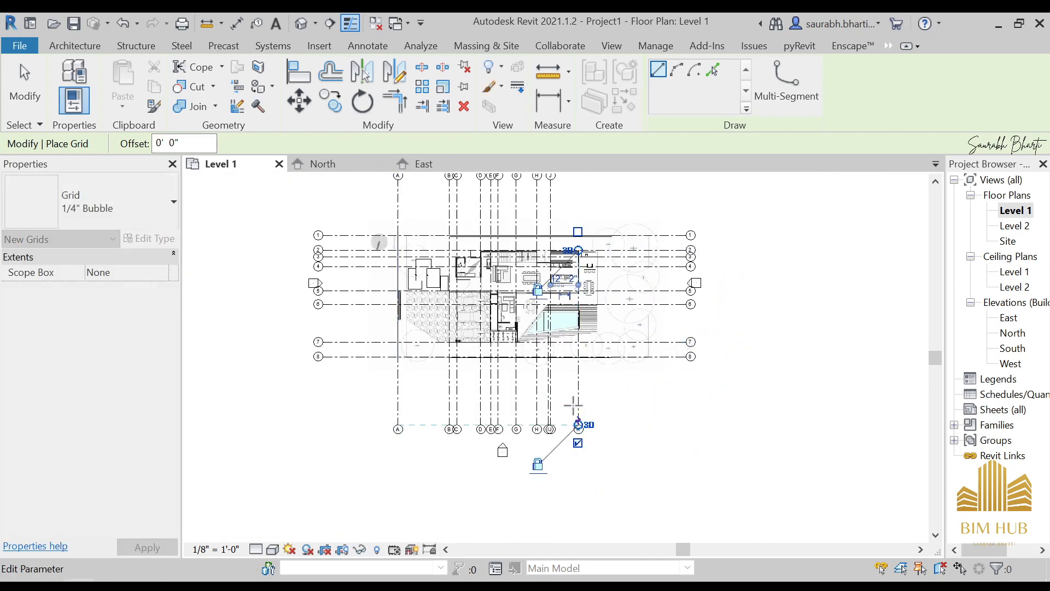
Extend the north end of grid line K to align with the other lettered grids and show its north bubble.
key("Escape")
middle_click_drag(567, 369, 524, 443)
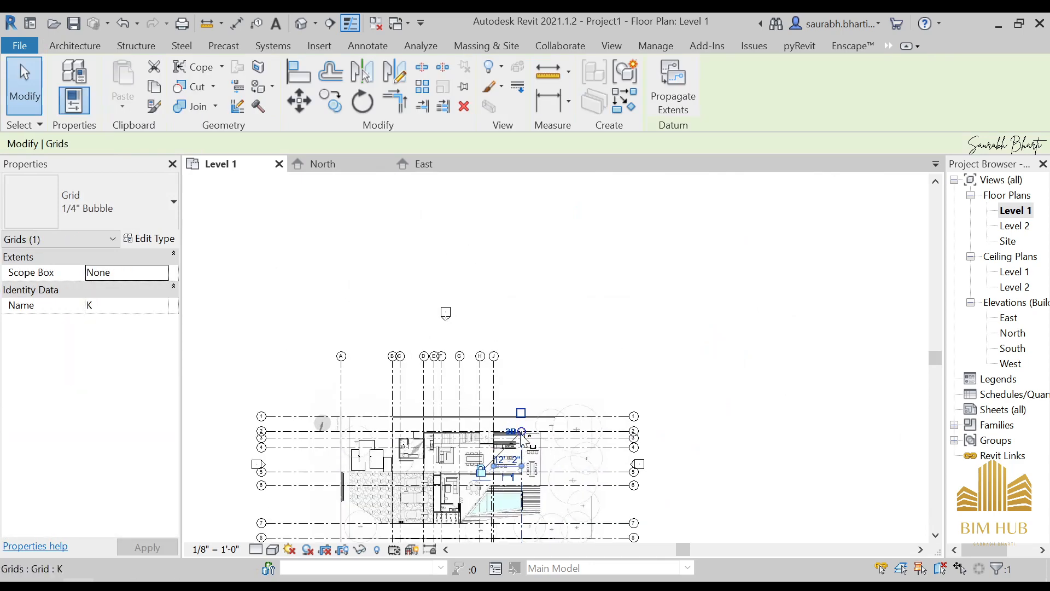
left_click_drag(522, 431, 521, 361)
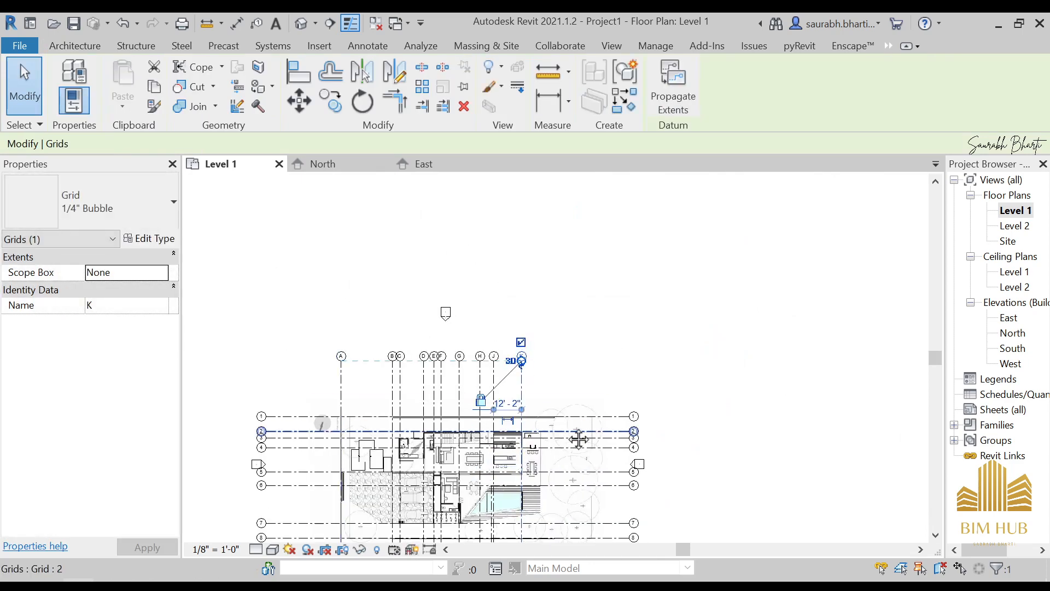
Place a vertical grid line from grid 2 southward at the house's outer east wall, ending level with the other lettered grids.
scroll(579, 439, "up", 5)
key("g")
key("r")
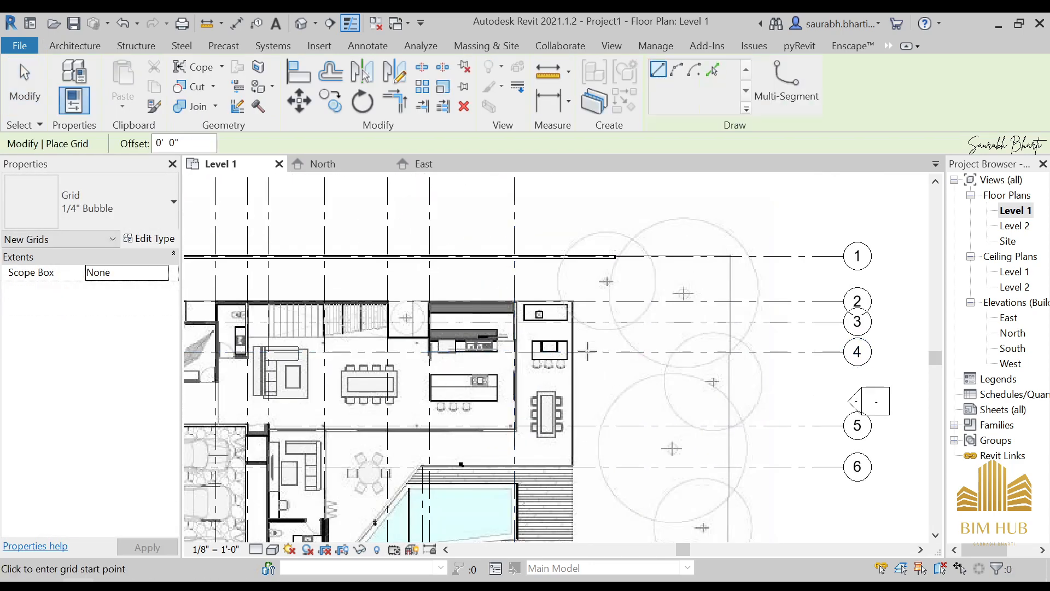
scroll(583, 312, "up", 3)
left_click(562, 291)
scroll(563, 322, "down", 7)
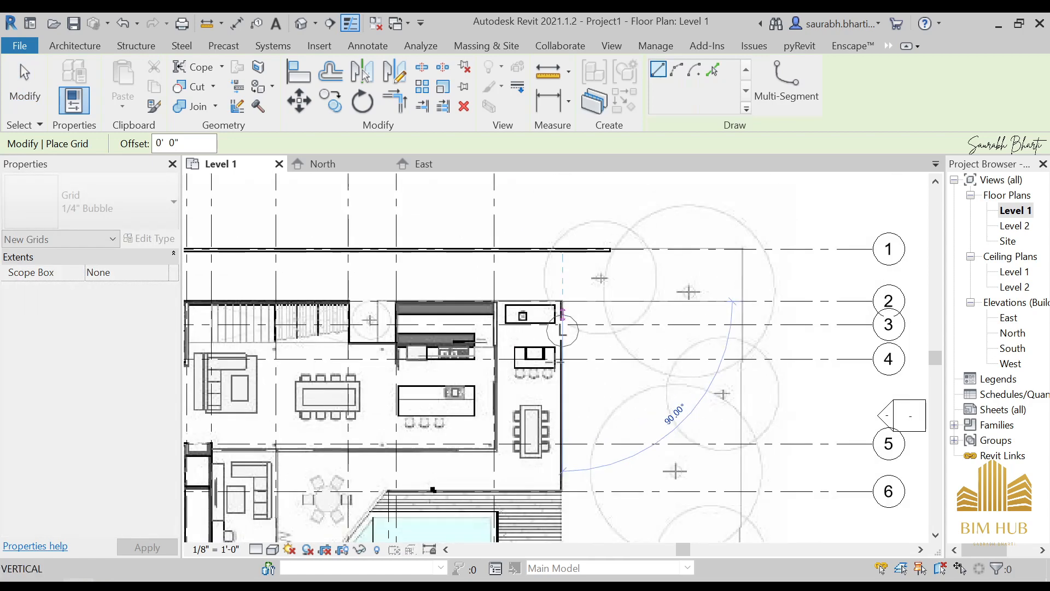
middle_click_drag(574, 416, 589, 225)
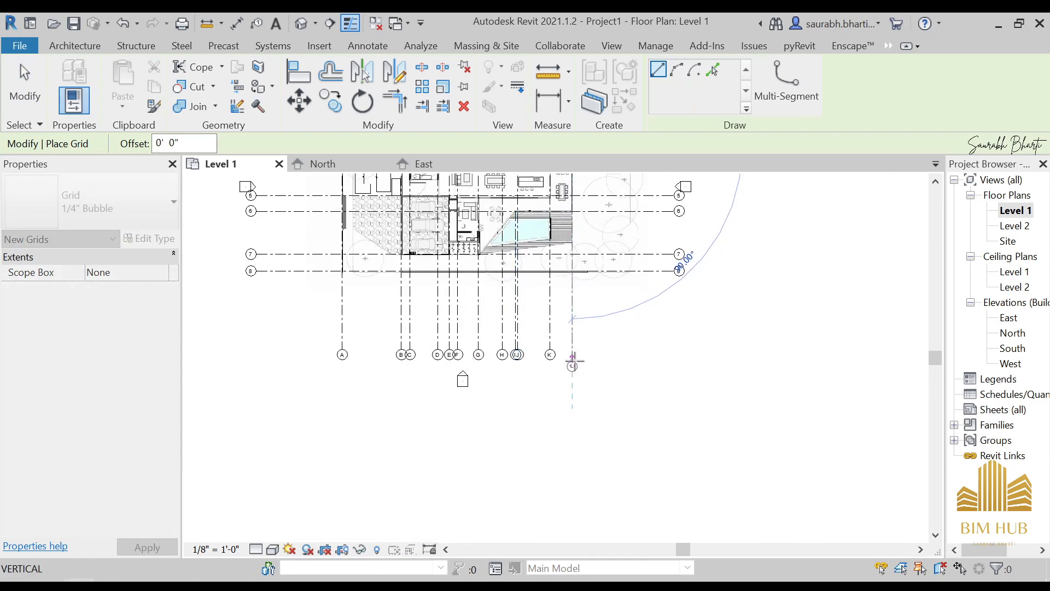
left_click(573, 354)
middle_click_drag(569, 305, 561, 450)
key("Escape")
key("Escape")
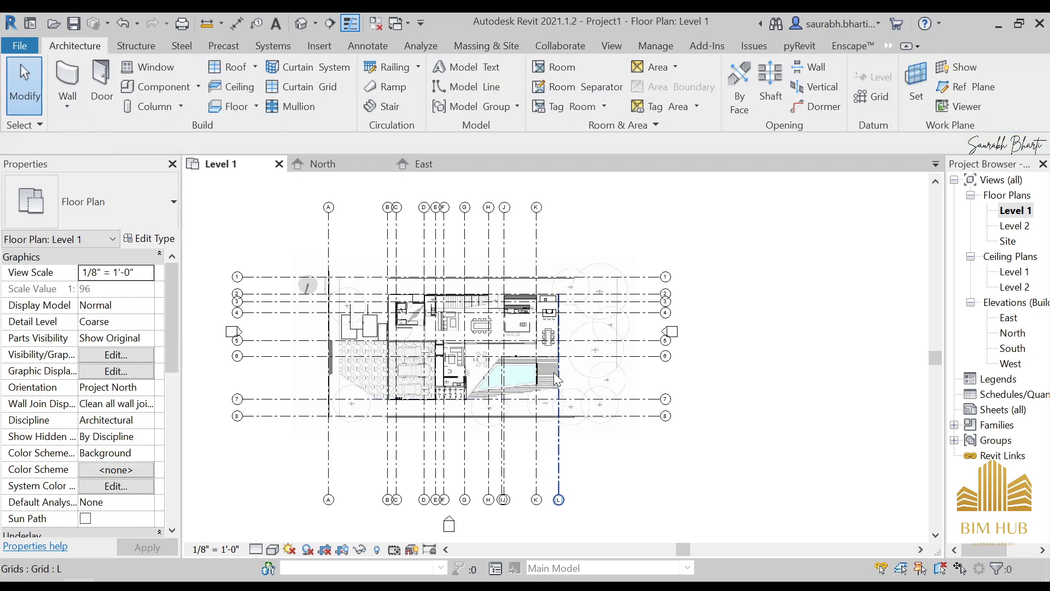
Extend the north end of grid line L to align with the north ends of the other lettered grids.
left_click(559, 310)
scroll(564, 284, "up", 1)
middle_click_drag(564, 283, 534, 417)
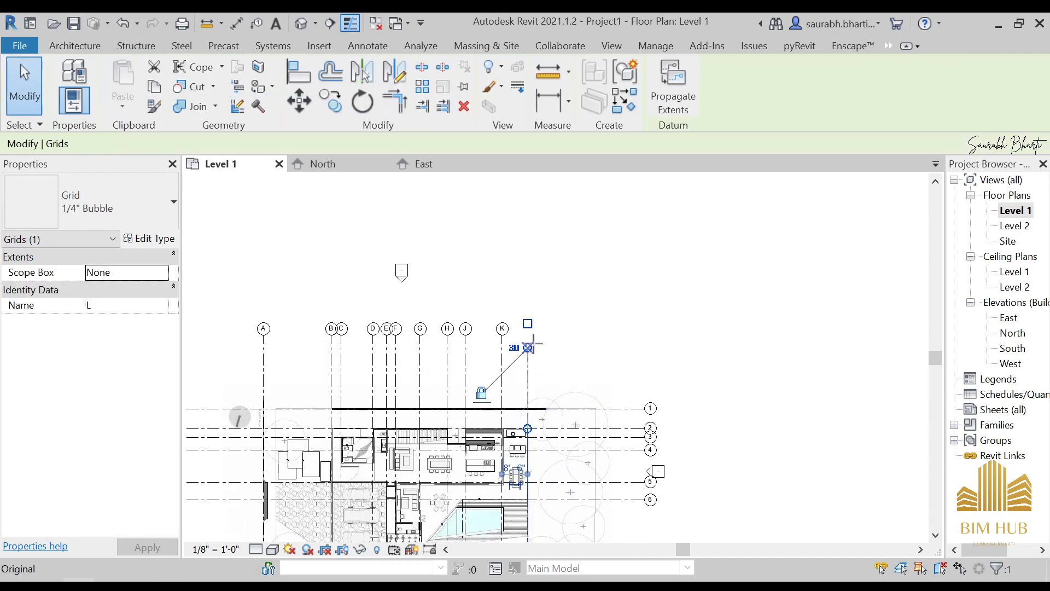
key("Escape")
Place a vertical grid line from grid 1 southward at the north boundary wall's east end, 6'-0" east of grid L.
scroll(590, 426, "up", 4)
scroll(591, 425, "up", 1)
middle_click_drag(590, 426, 618, 361)
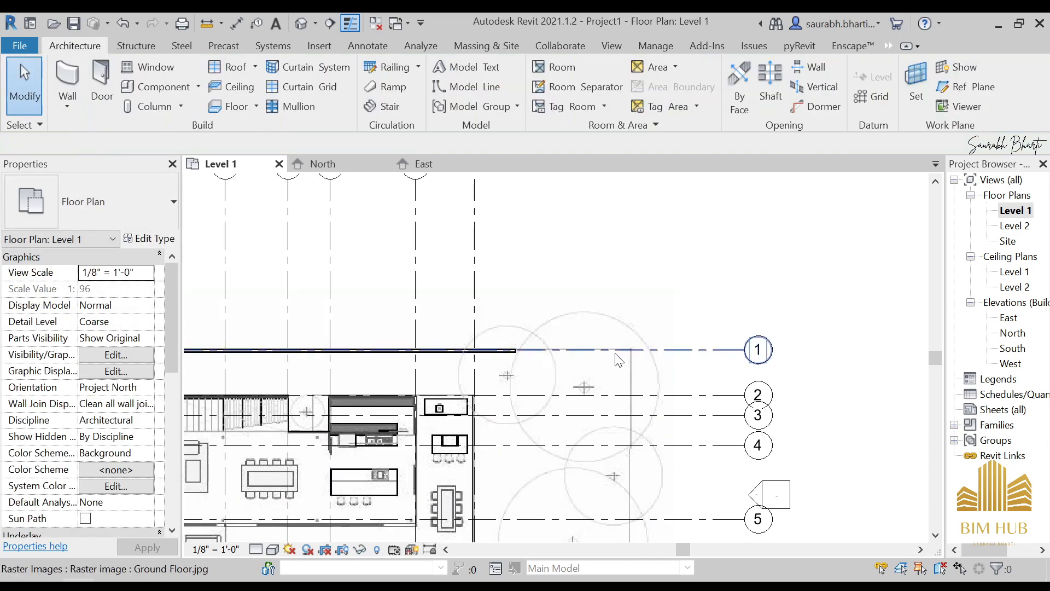
key("g")
key("r")
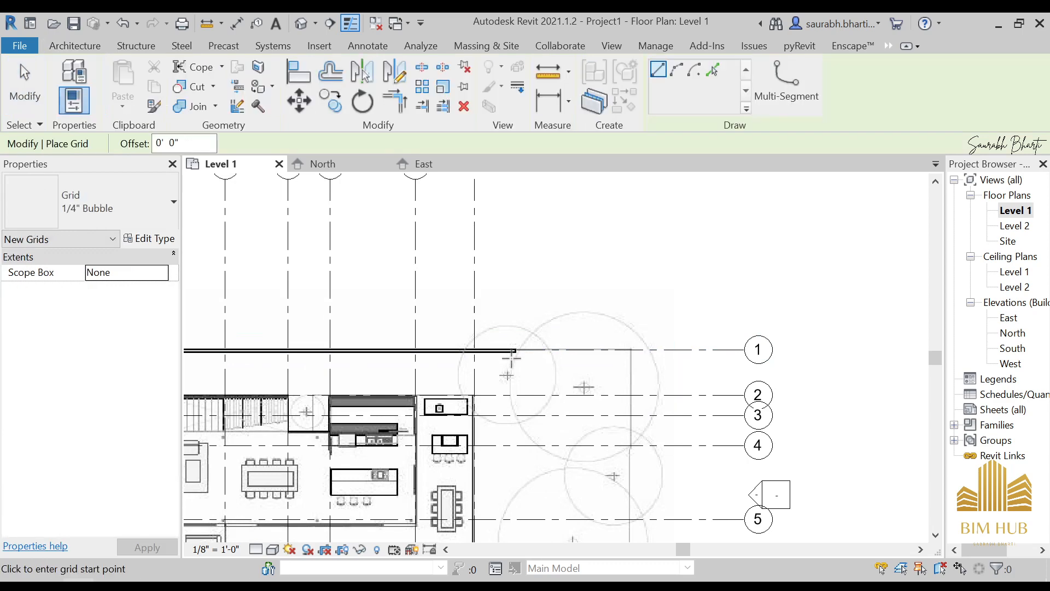
scroll(516, 349, "up", 4)
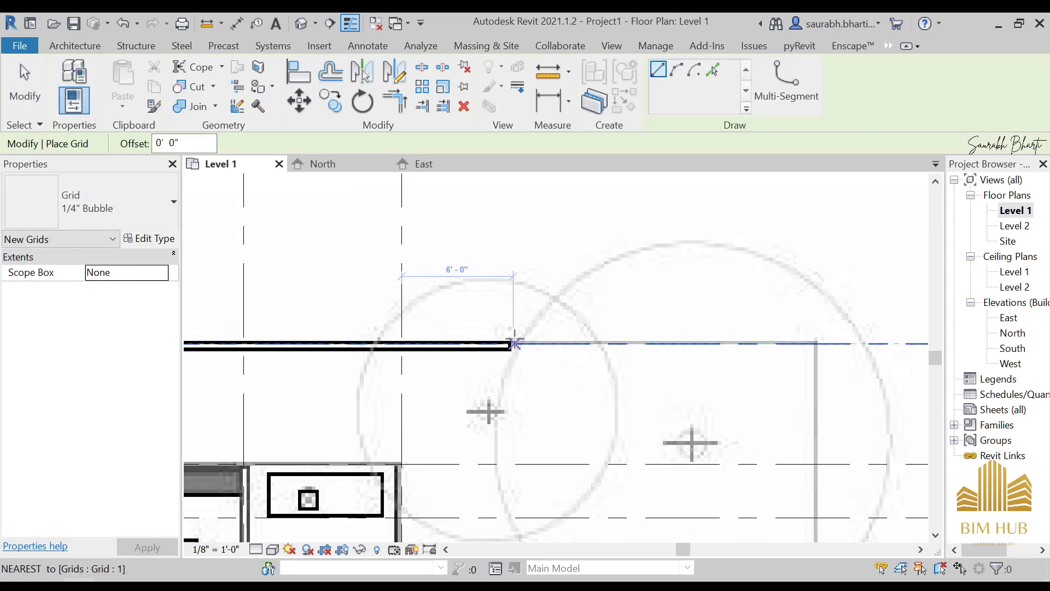
left_click(512, 343)
scroll(512, 344, "down", 6)
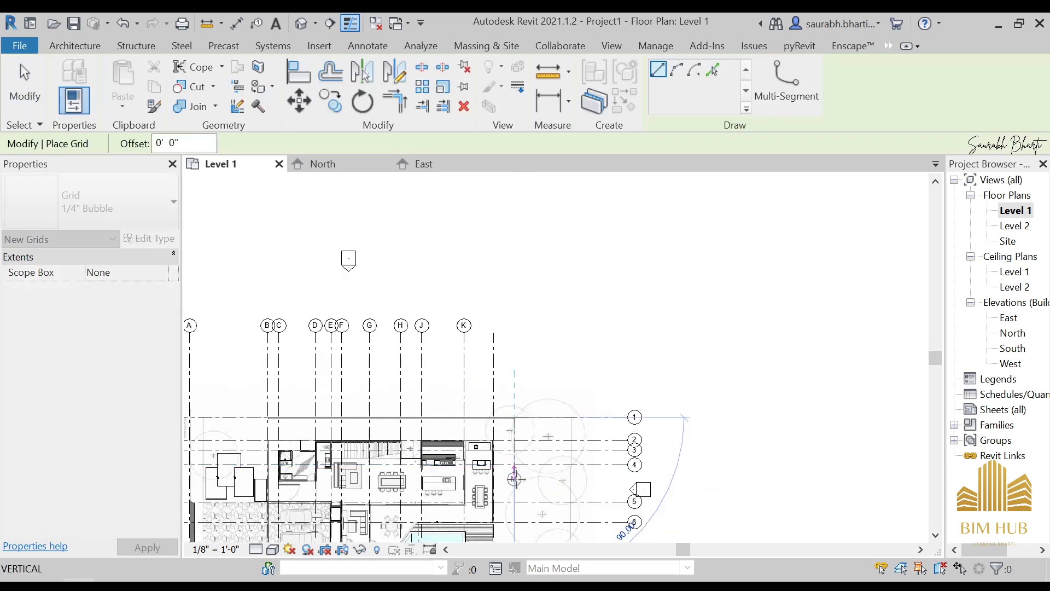
middle_click_drag(553, 380, 551, 438)
left_click(562, 376)
key("Escape")
key("Escape")
Extend the north end of grid line M to align with the other lettered grids, and show grid L's north bubble.
left_click(540, 390)
scroll(551, 296, "up", 1)
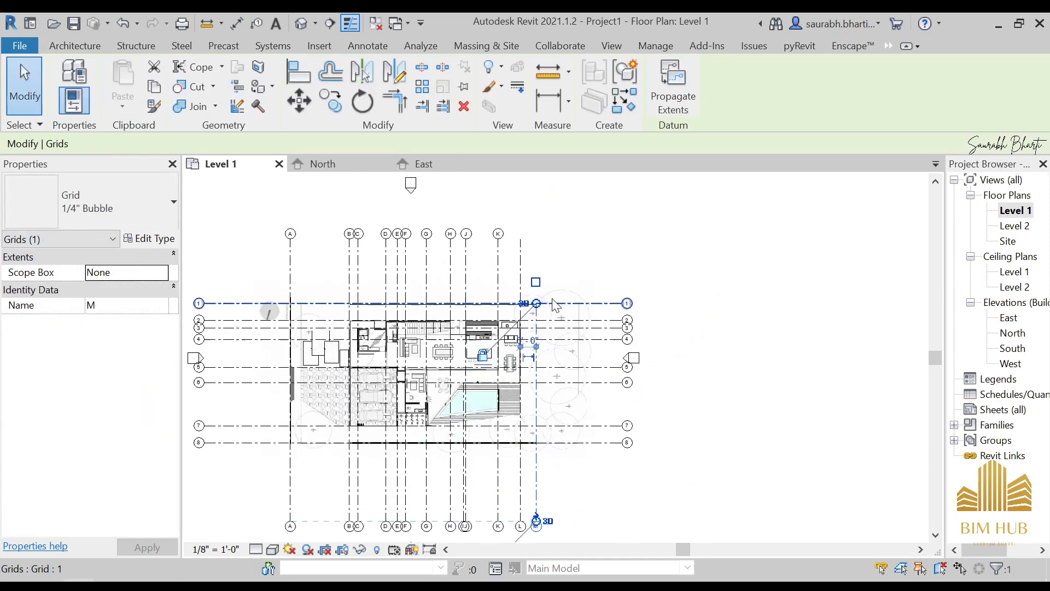
scroll(554, 304, "up", 1)
left_click_drag(528, 269, 530, 220)
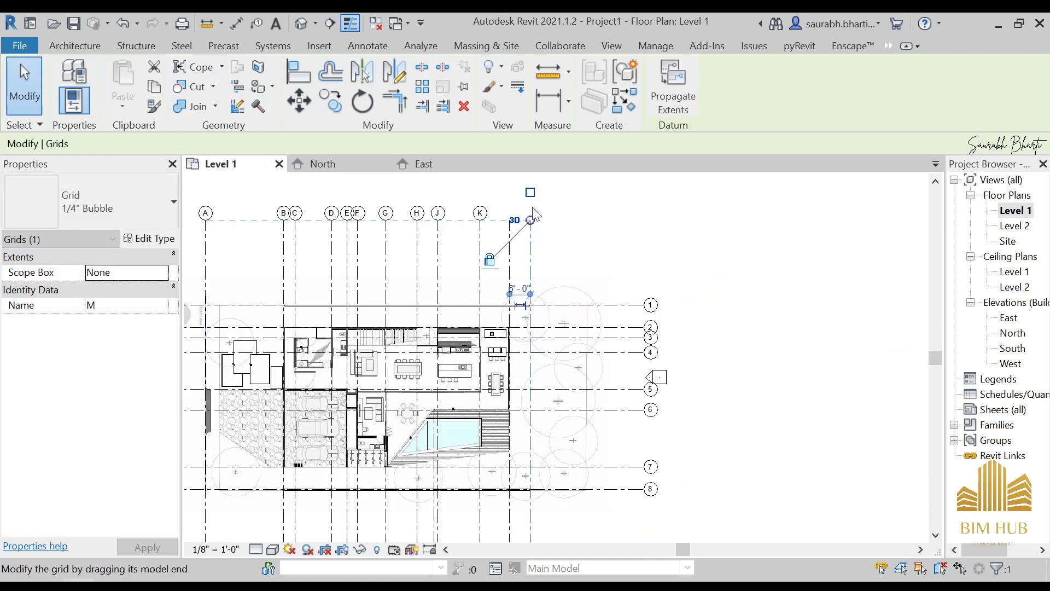
left_click(534, 193)
left_click(510, 227)
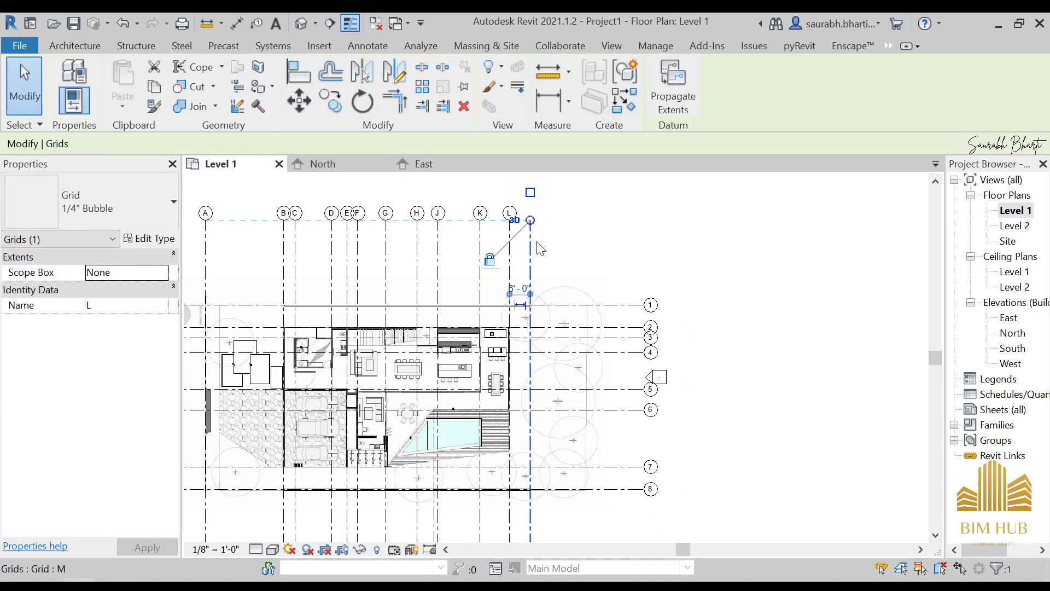
Deselect grid M and examine the complete grid layout over the Level 1 floor plan image.
scroll(504, 247, "down", 4)
middle_click_drag(525, 252, 544, 252)
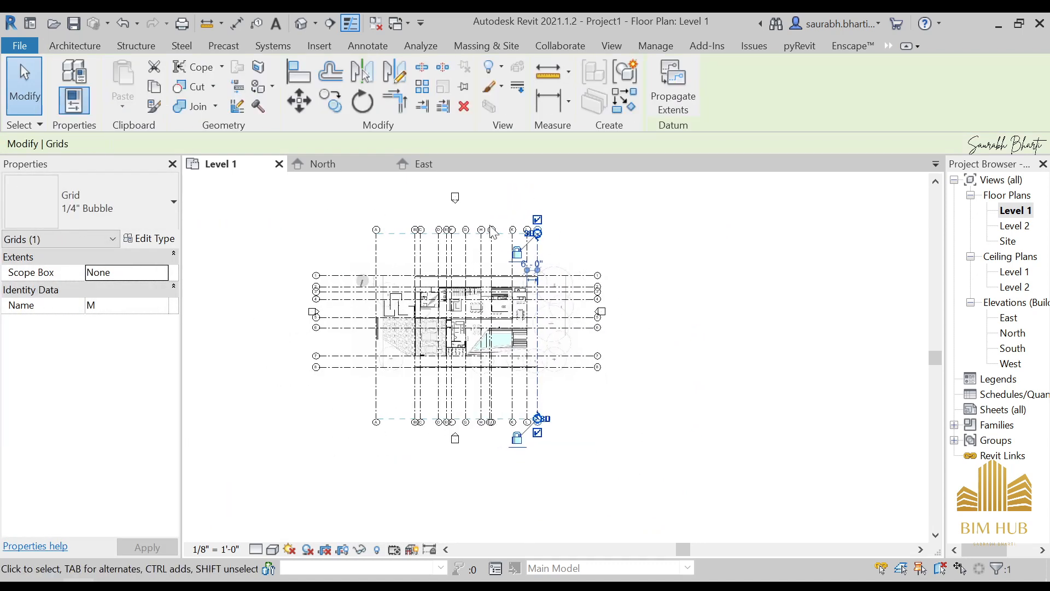
left_click(556, 260)
scroll(533, 292, "up", 5)
middle_click_drag(533, 291, 599, 294)
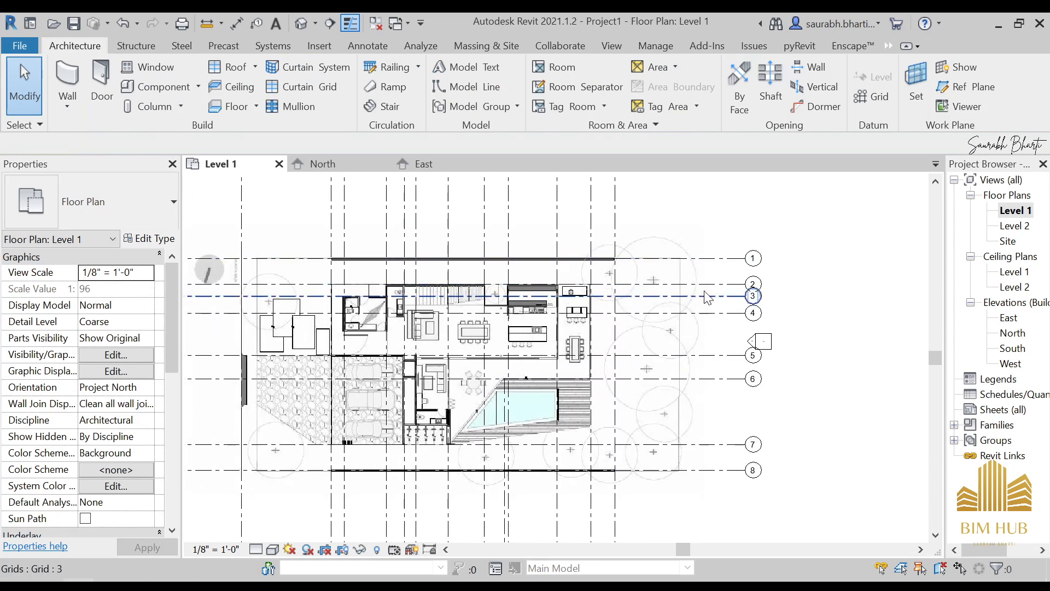
scroll(703, 291, "up", 2)
scroll(674, 303, "down", 3)
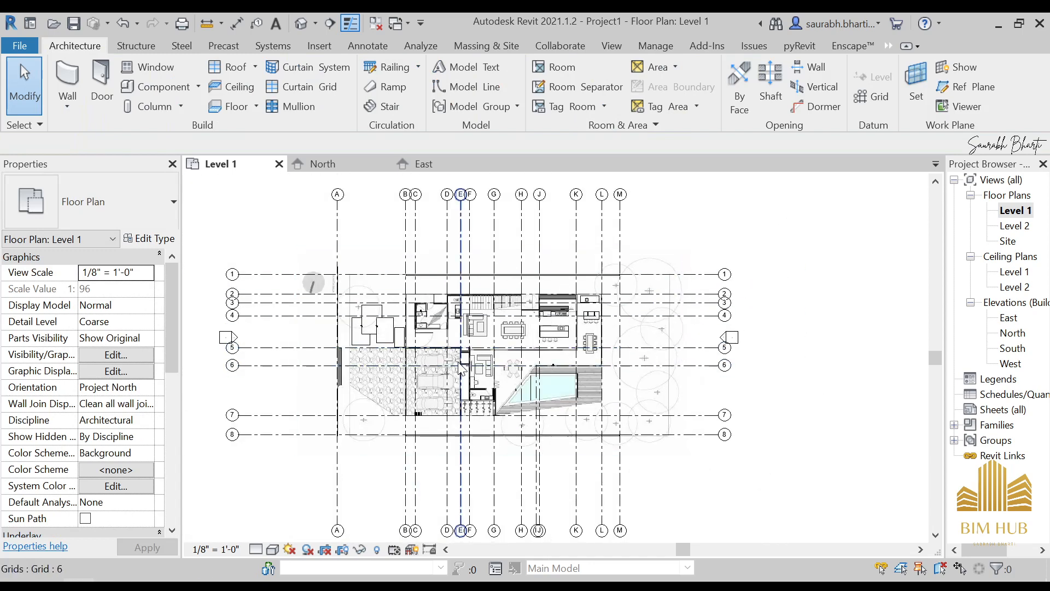
scroll(468, 363, "down", 1)
left_click(441, 395)
scroll(382, 338, "up", 2)
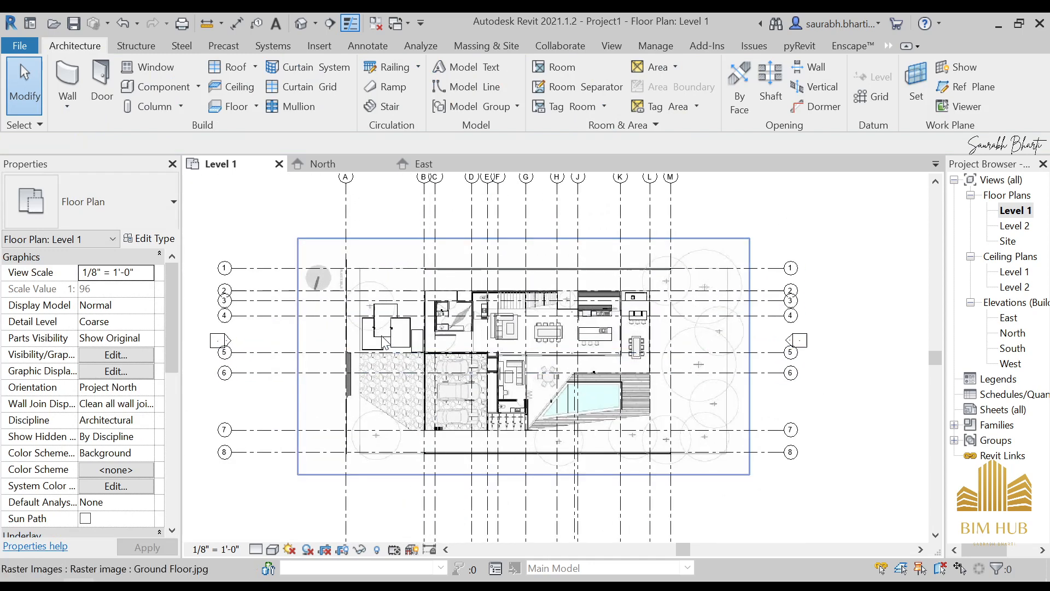
scroll(413, 305, "down", 2)
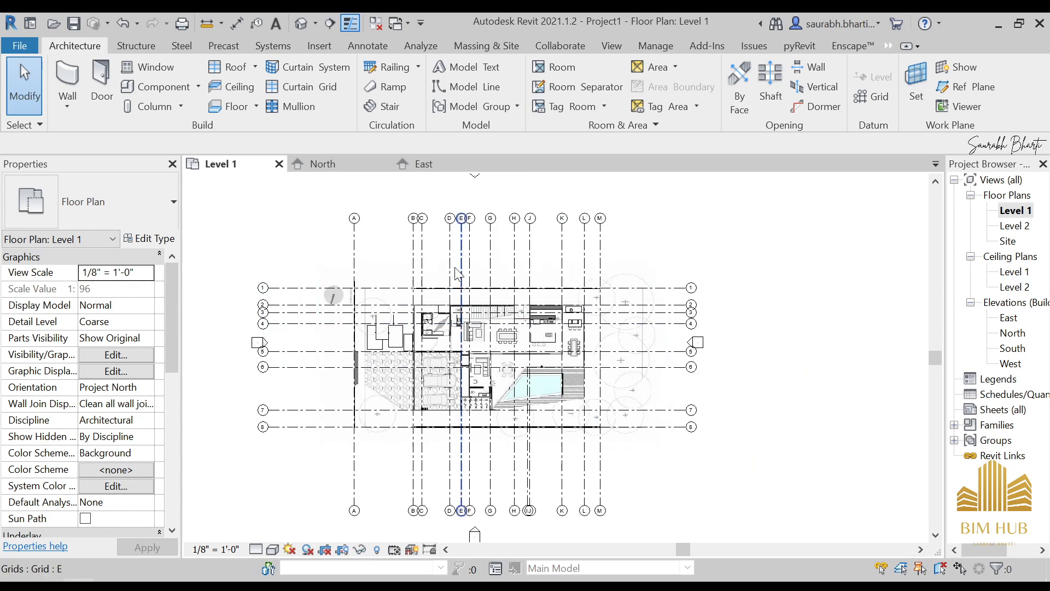
Place an aligned dimension between grids A and B, just north of grid 1.
key("i")
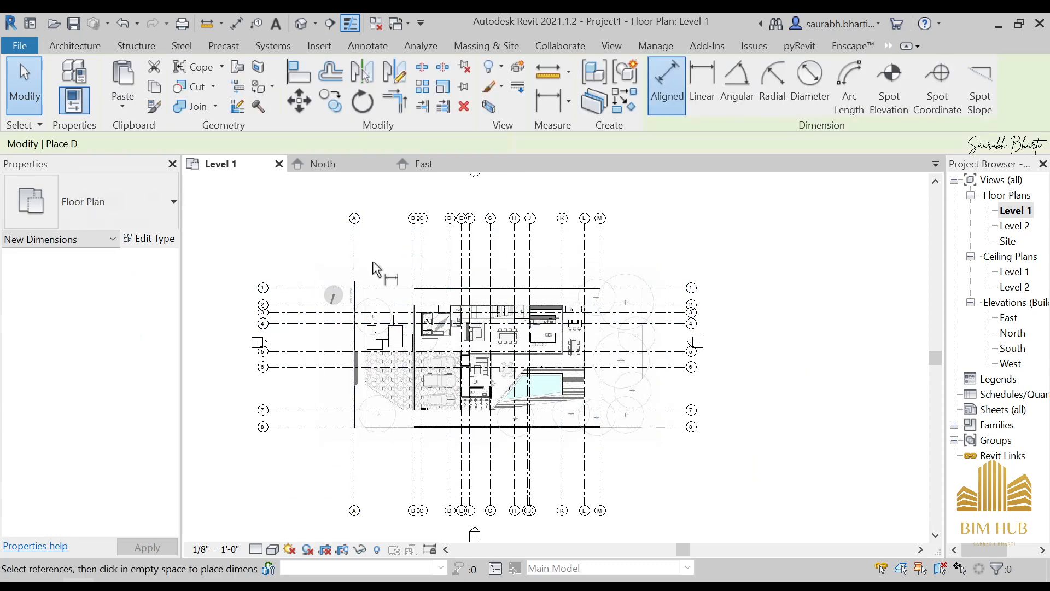
scroll(364, 263, "up", 3)
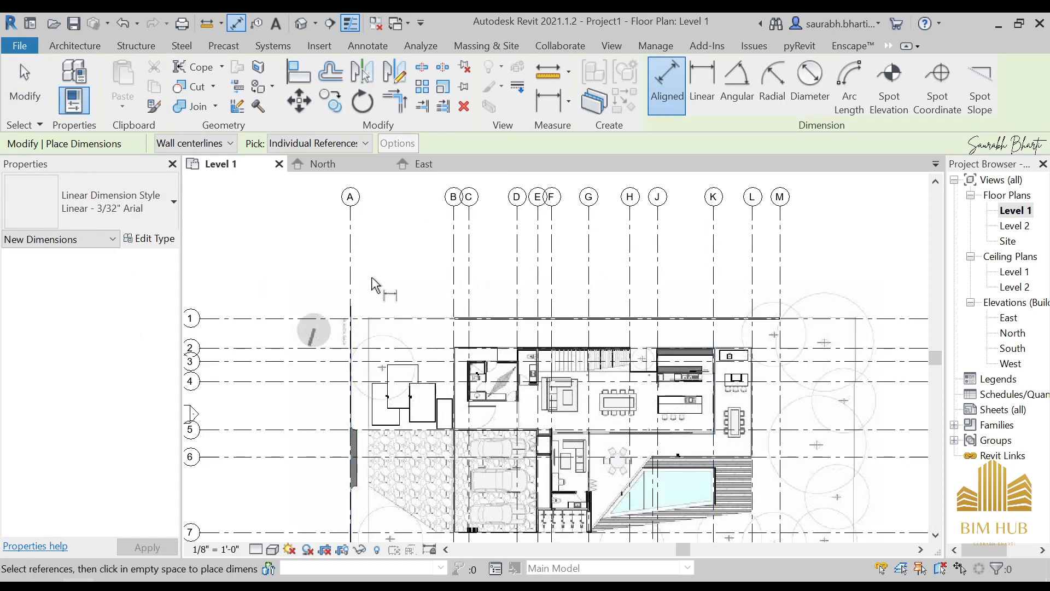
scroll(356, 256, "up", 3)
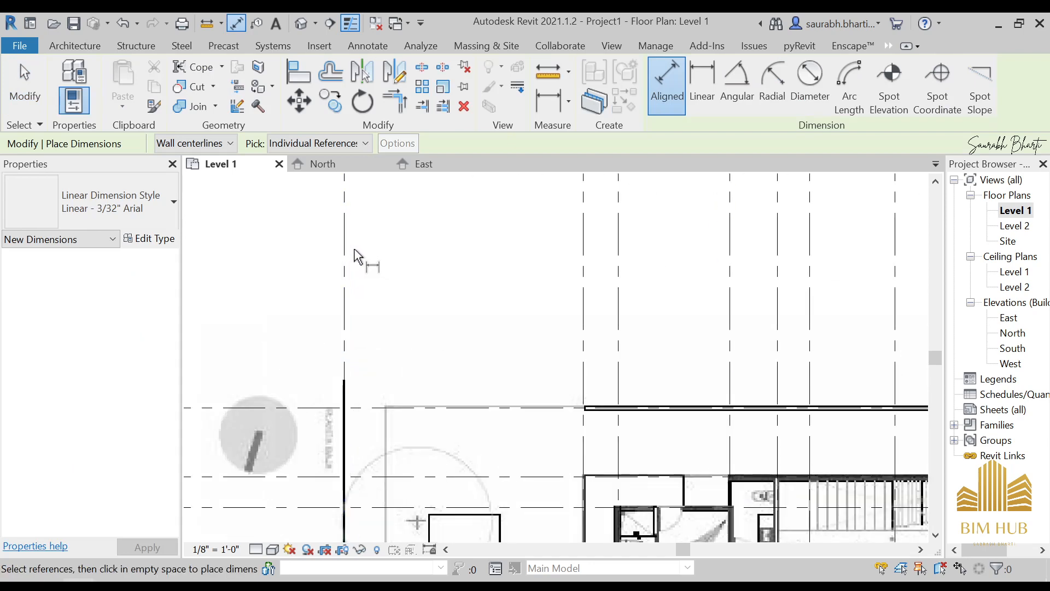
left_click(346, 256)
left_click(584, 292)
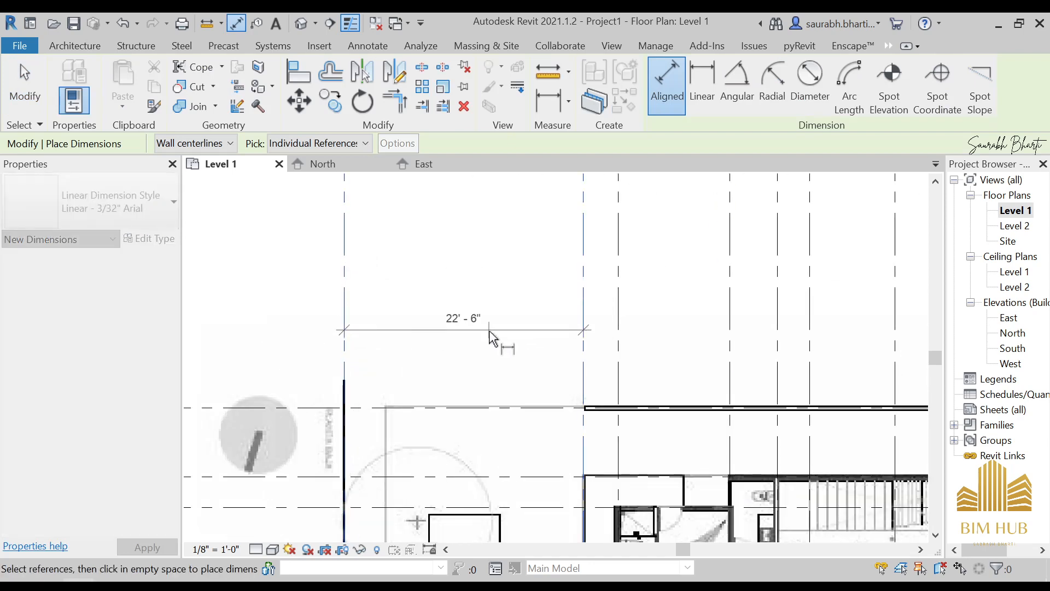
scroll(485, 345, "down", 4)
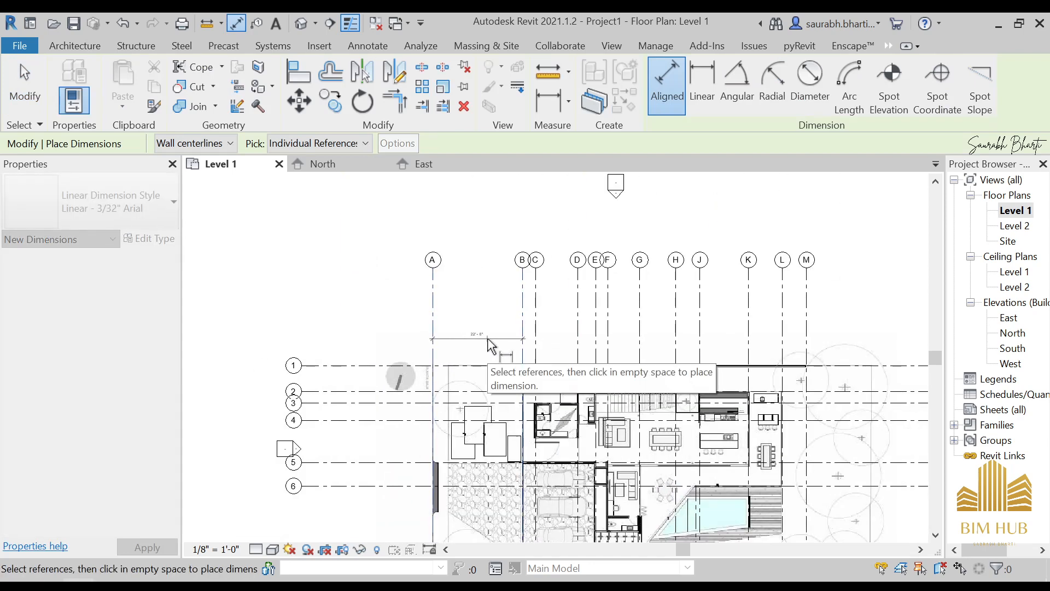
Add aligned dimensions between grids B and C and between grids C and D, in line with the A–B dimension.
scroll(487, 342, "up", 5)
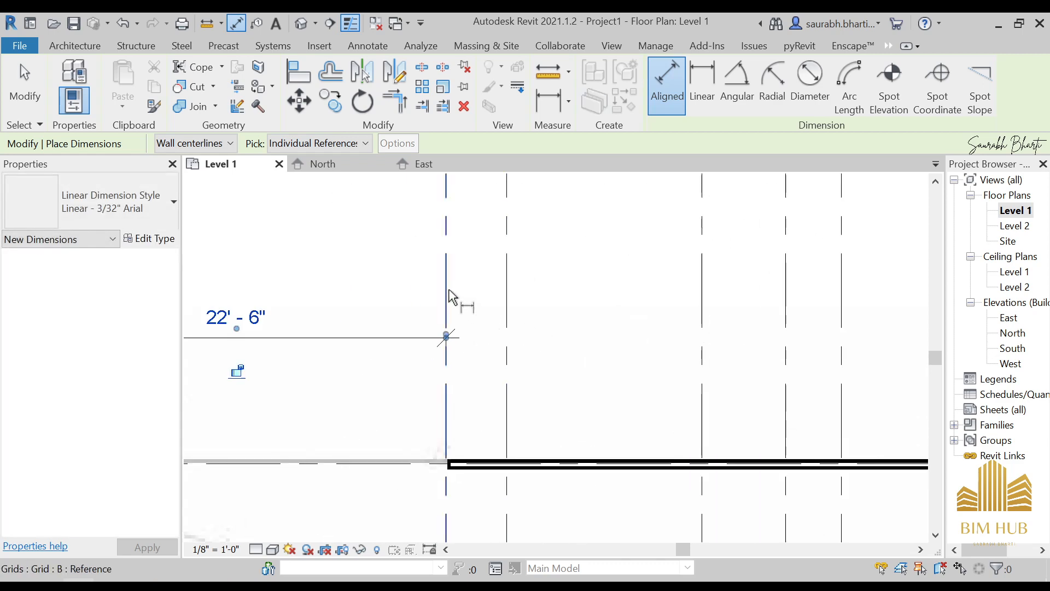
left_click(452, 297)
left_click(506, 301)
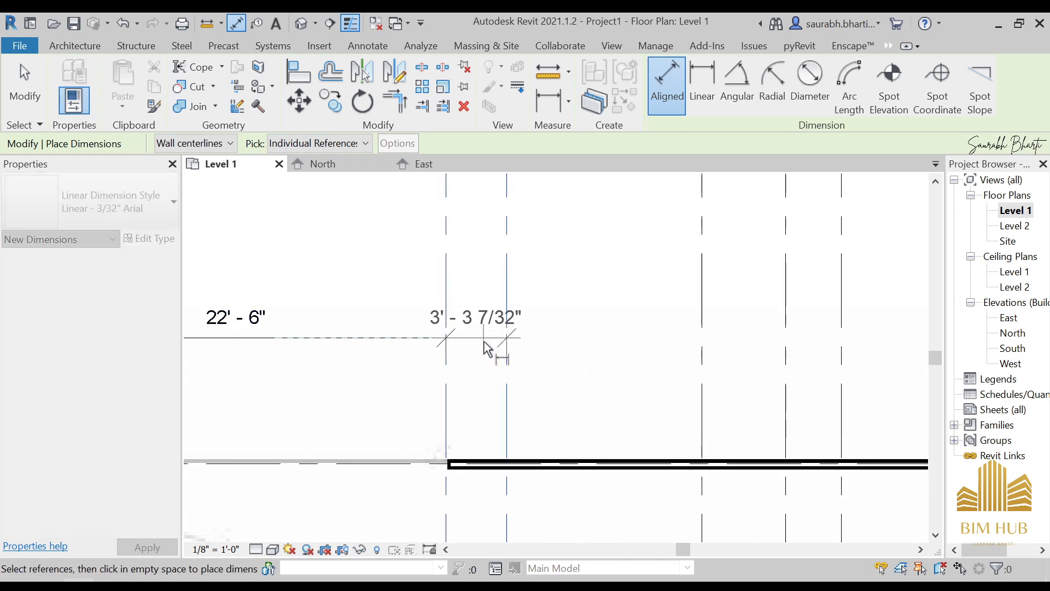
scroll(485, 341, "down", 4)
middle_click_drag(495, 475, 370, 336)
scroll(383, 312, "up", 3)
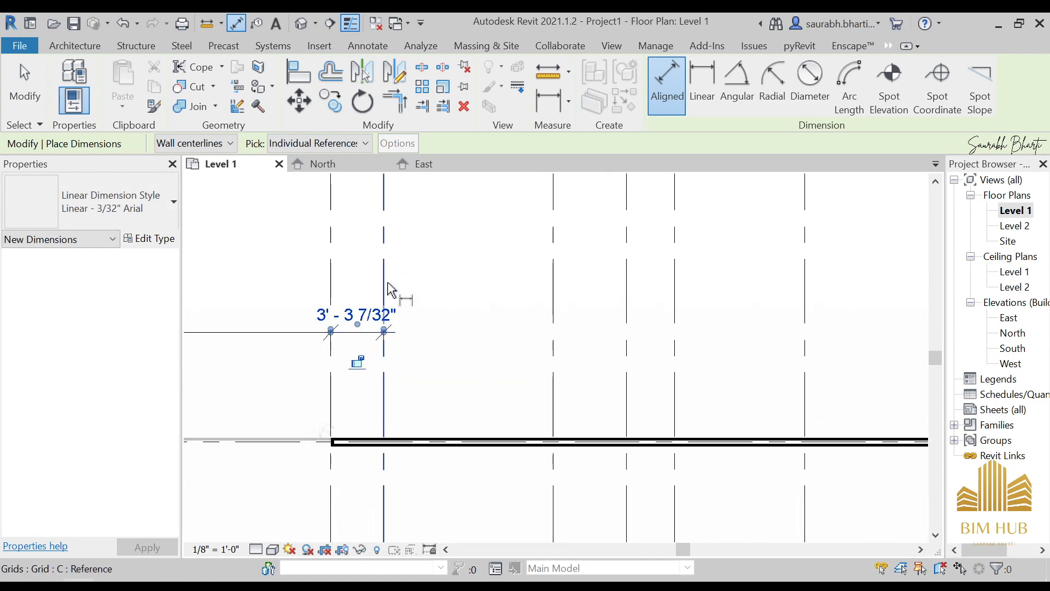
left_click(558, 301)
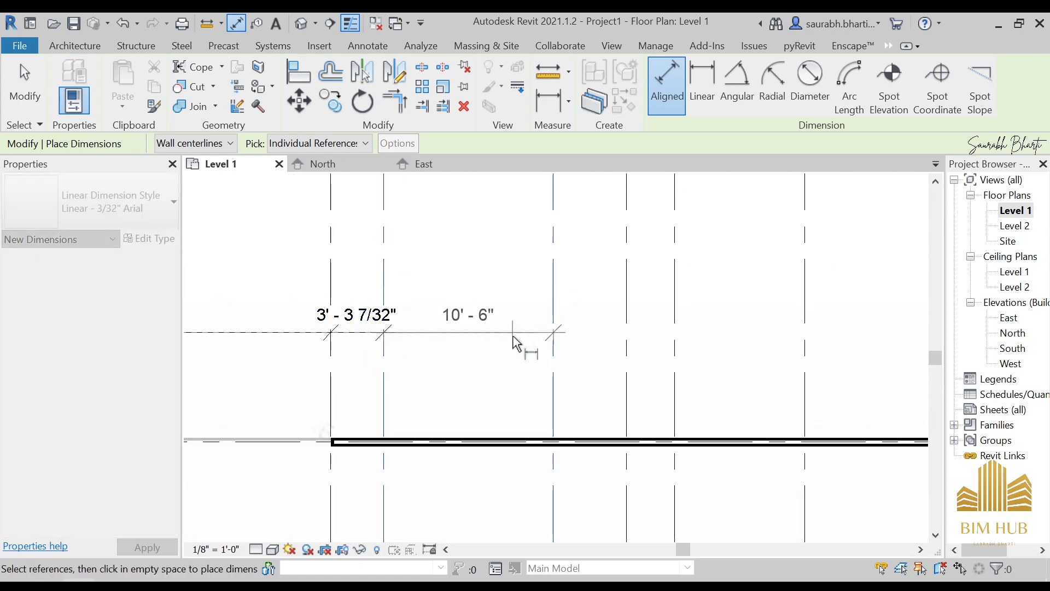
left_click(513, 340)
Examine the room between grids C and D and the garage on the floor plan image.
scroll(515, 340, "down", 1)
scroll(514, 333, "down", 3)
middle_click_drag(541, 479, 559, 392)
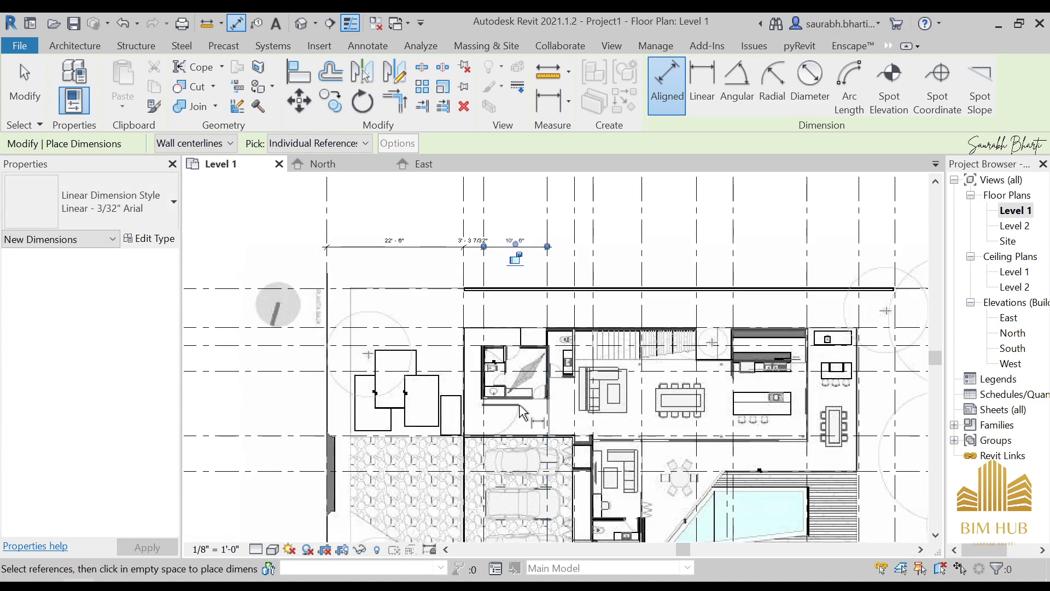
scroll(519, 397, "up", 4)
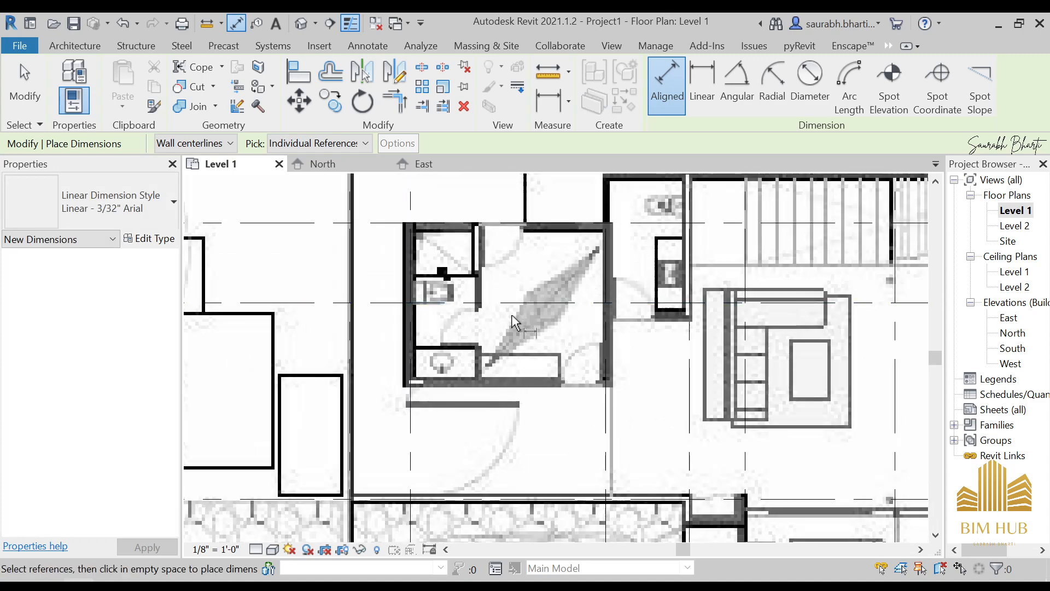
scroll(517, 314, "down", 5)
scroll(526, 300, "down", 4)
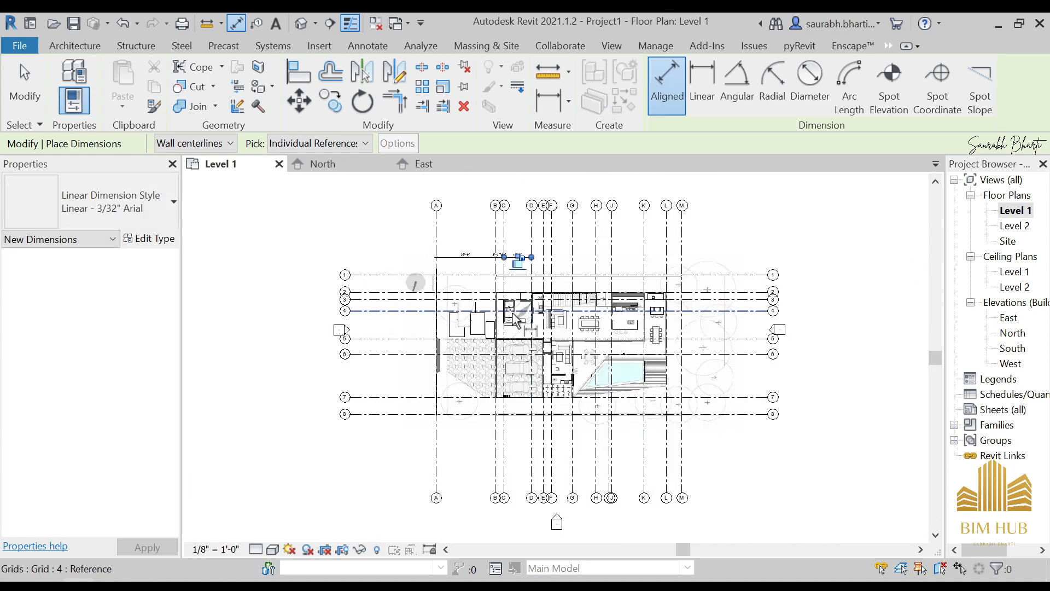
scroll(533, 300, "up", 3)
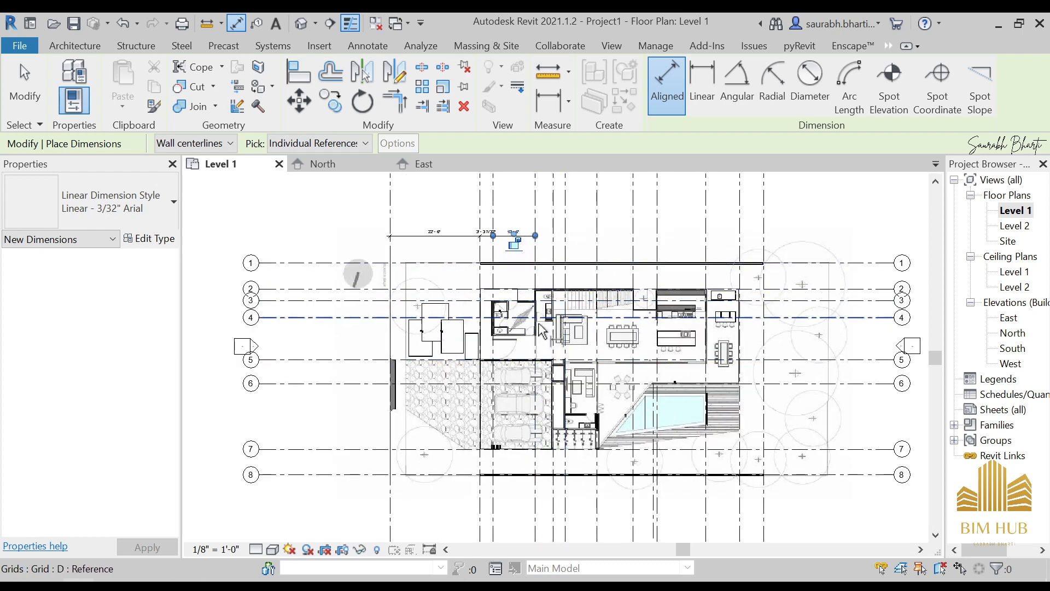
scroll(546, 387, "up", 3)
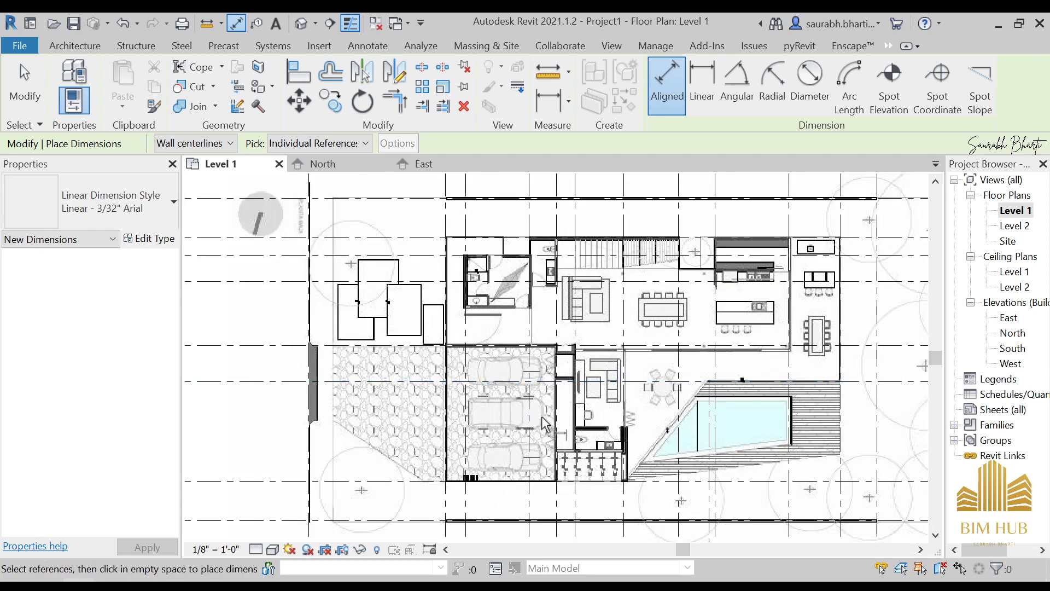
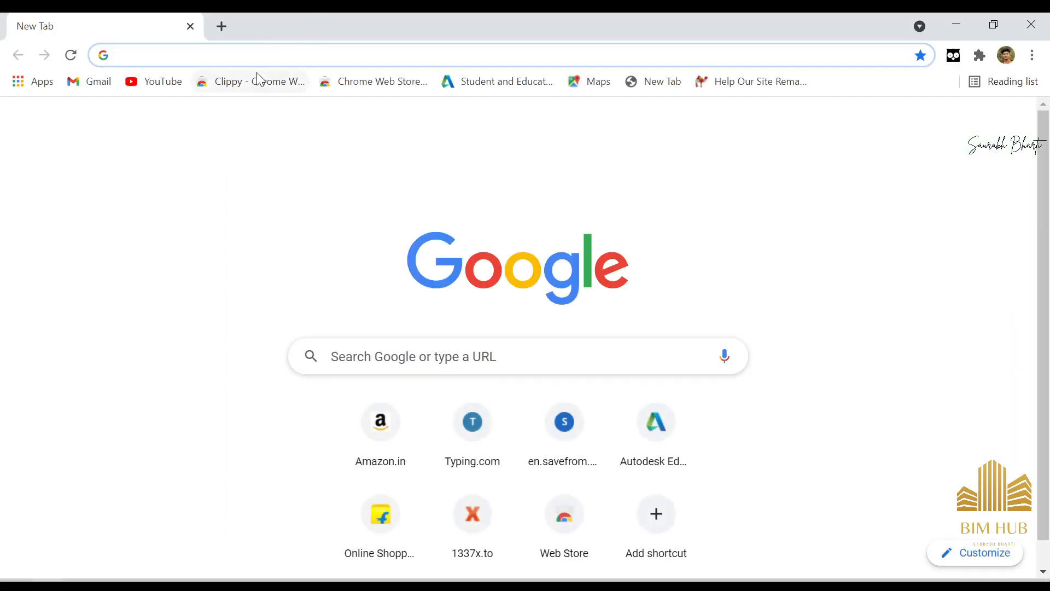
In Chrome, search Google for "average size of car", refining the query to "average size of car in ft".
left_click(263, 54)
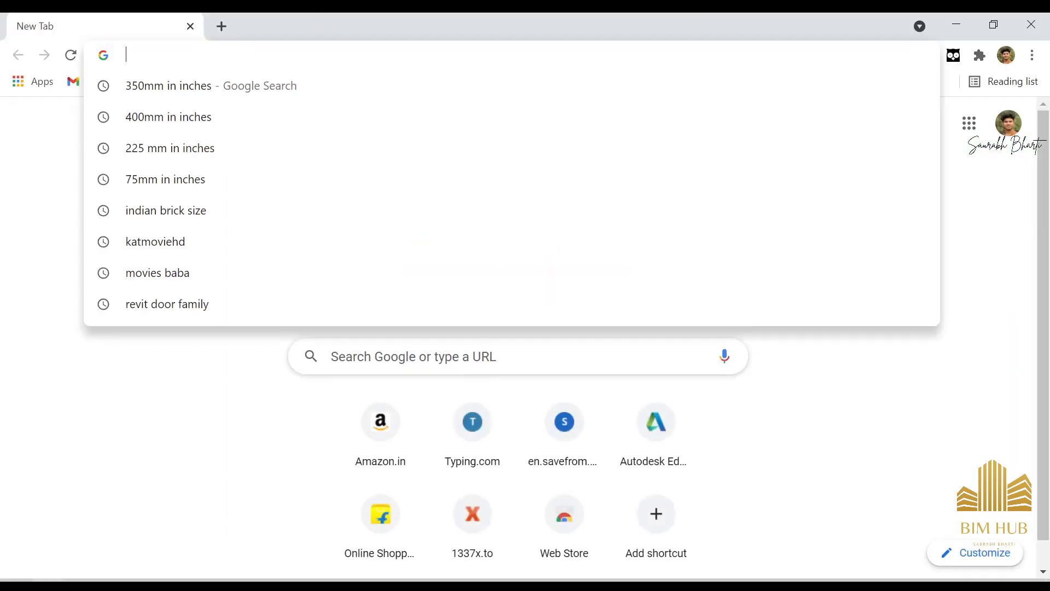
type("average size")
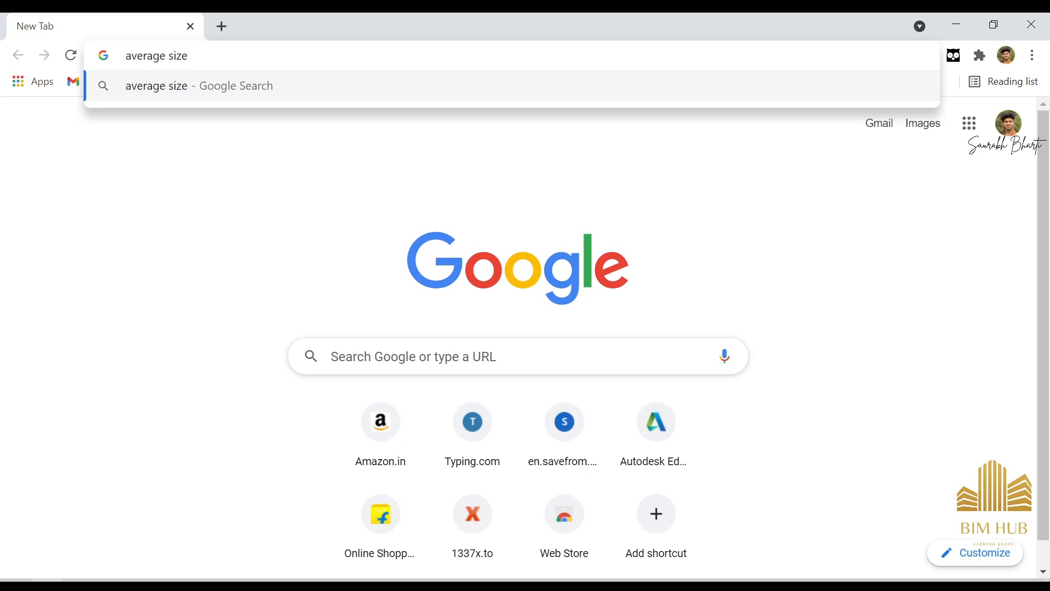
type("r")
key("Return")
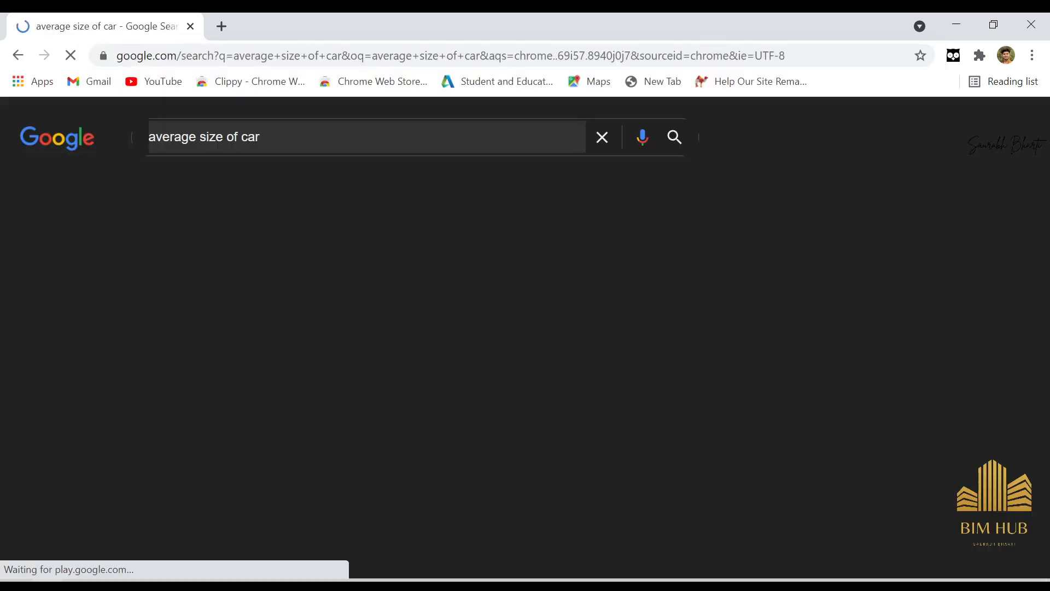
type("in ft")
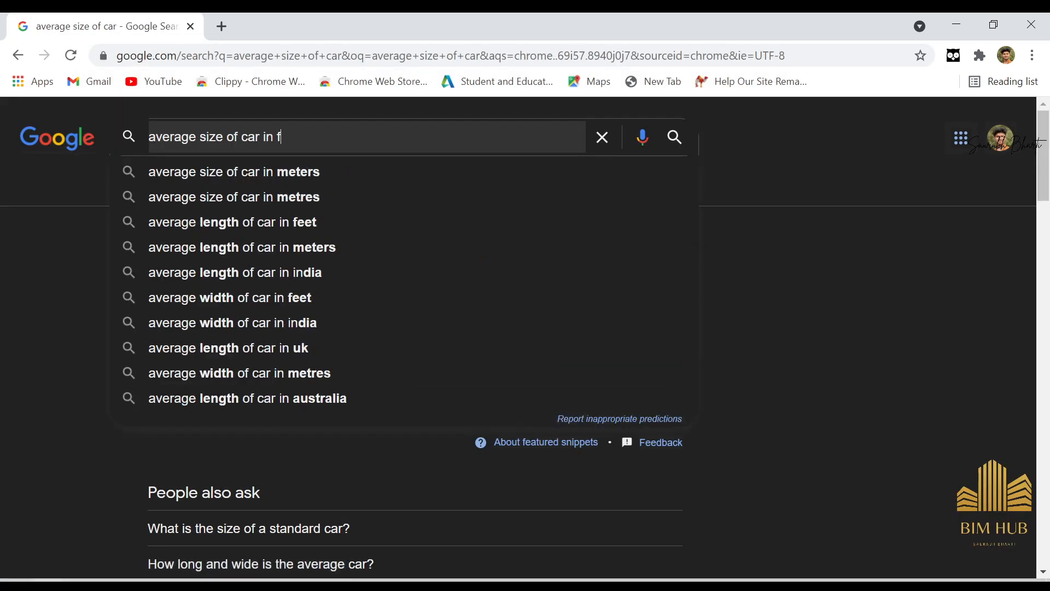
key("Return")
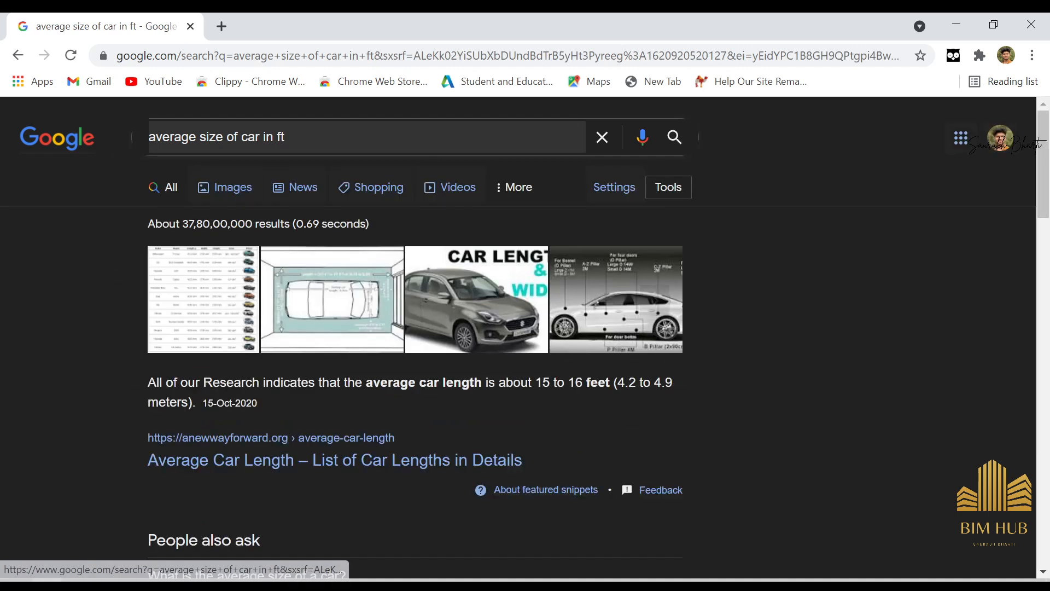
Examine the average car lengths given in the search results and return to Revit.
left_click_drag(373, 382, 513, 382)
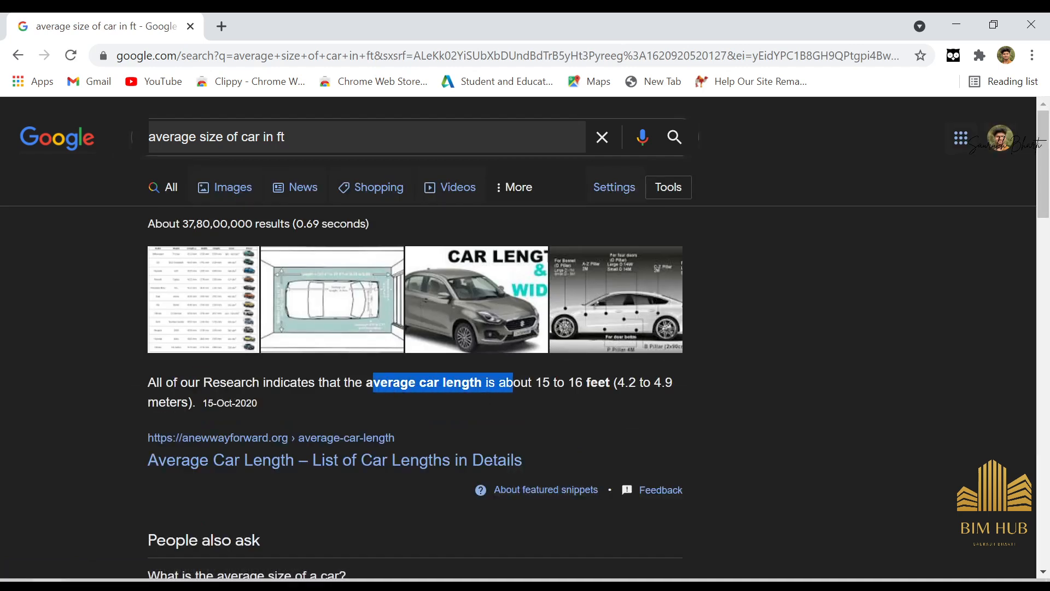
left_click(564, 384)
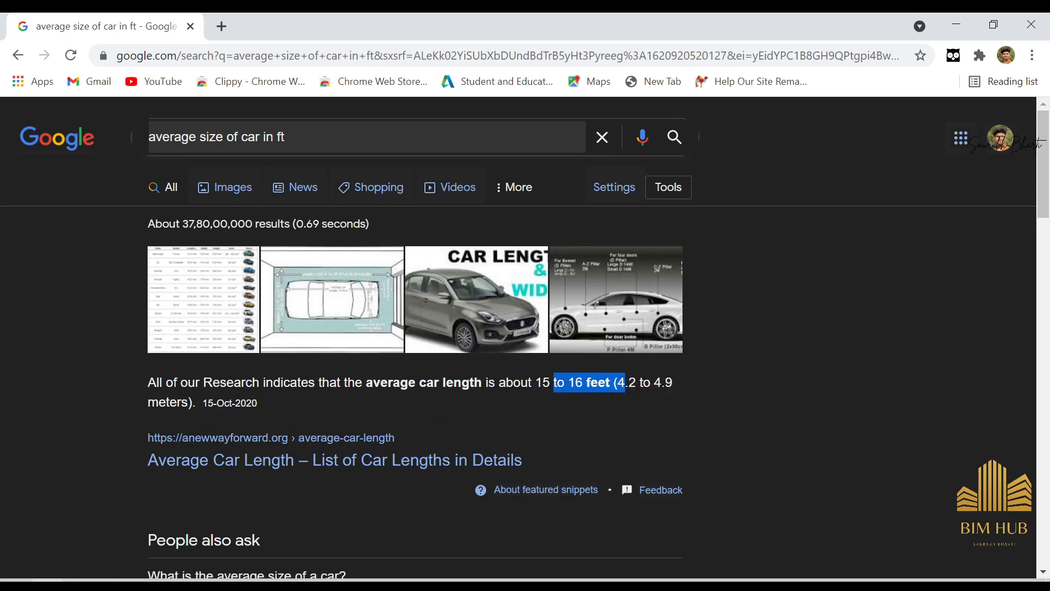
scroll(576, 412, "down", 9)
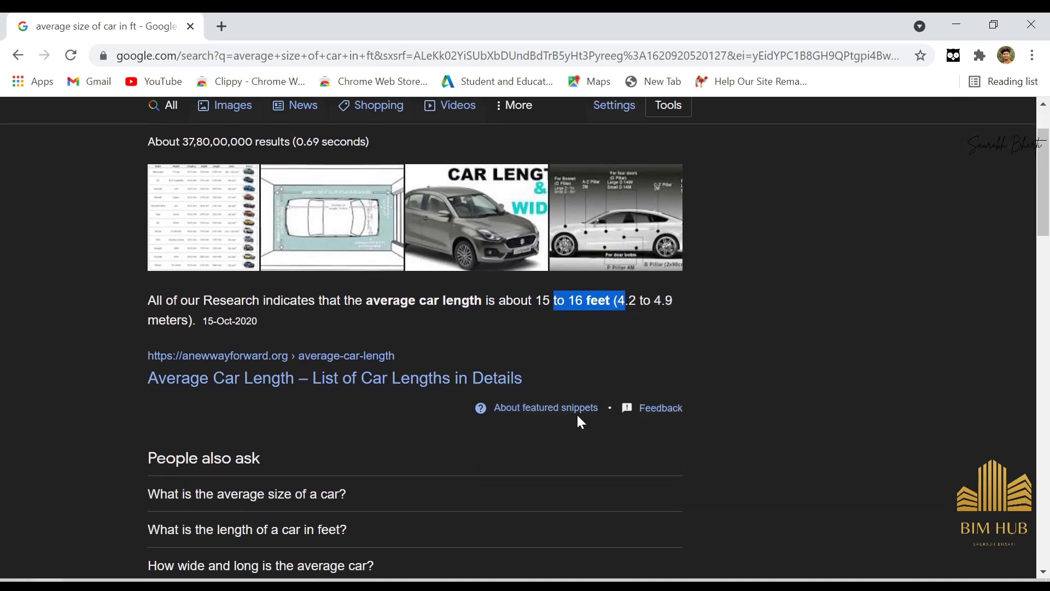
left_click_drag(289, 307, 470, 307)
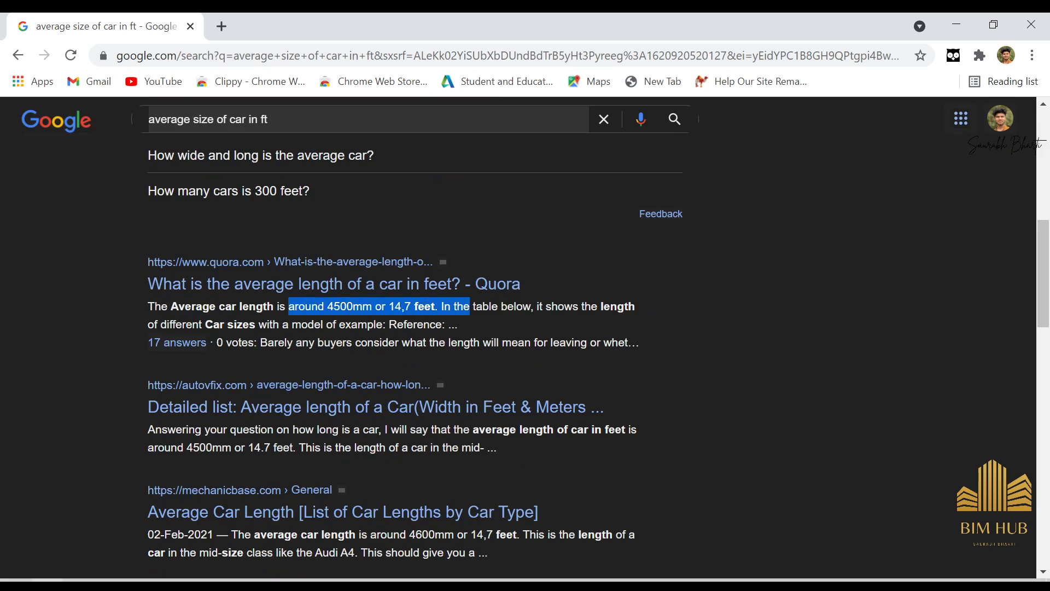
left_click_drag(225, 306, 311, 306)
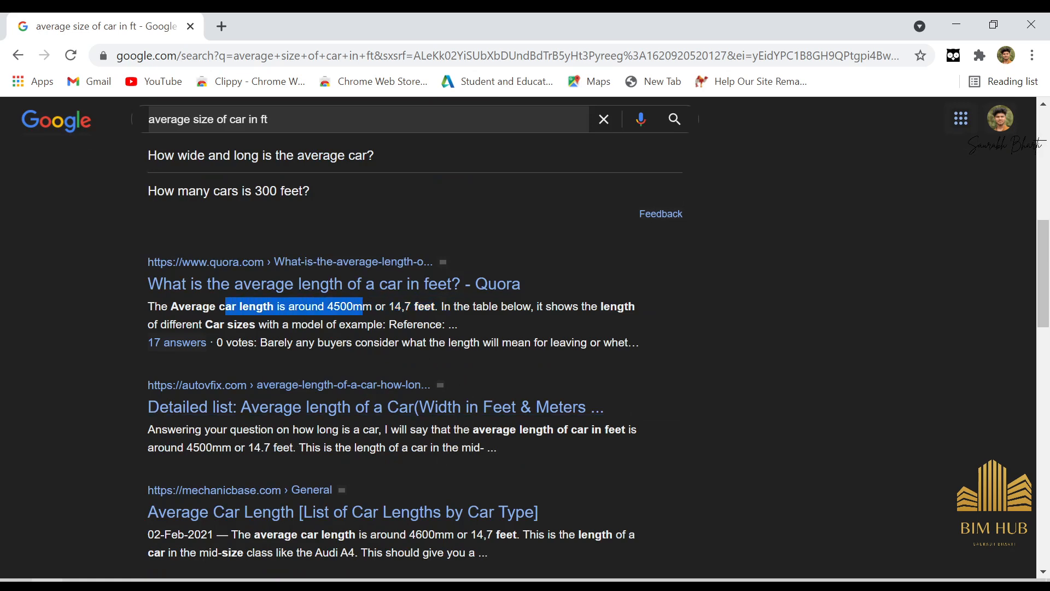
left_click_drag(222, 447, 402, 447)
left_click(455, 441)
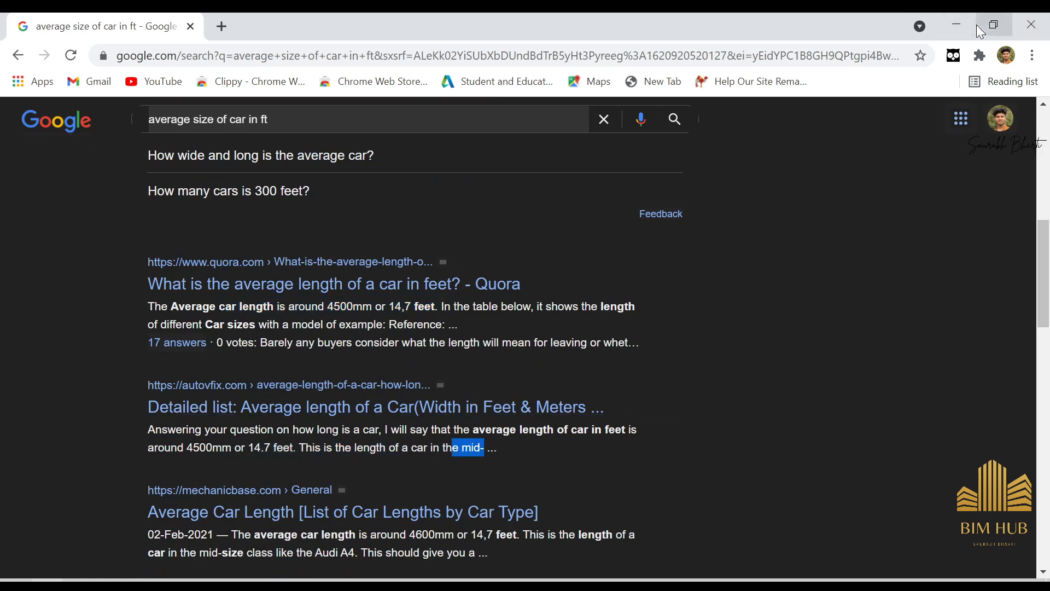
left_click(956, 25)
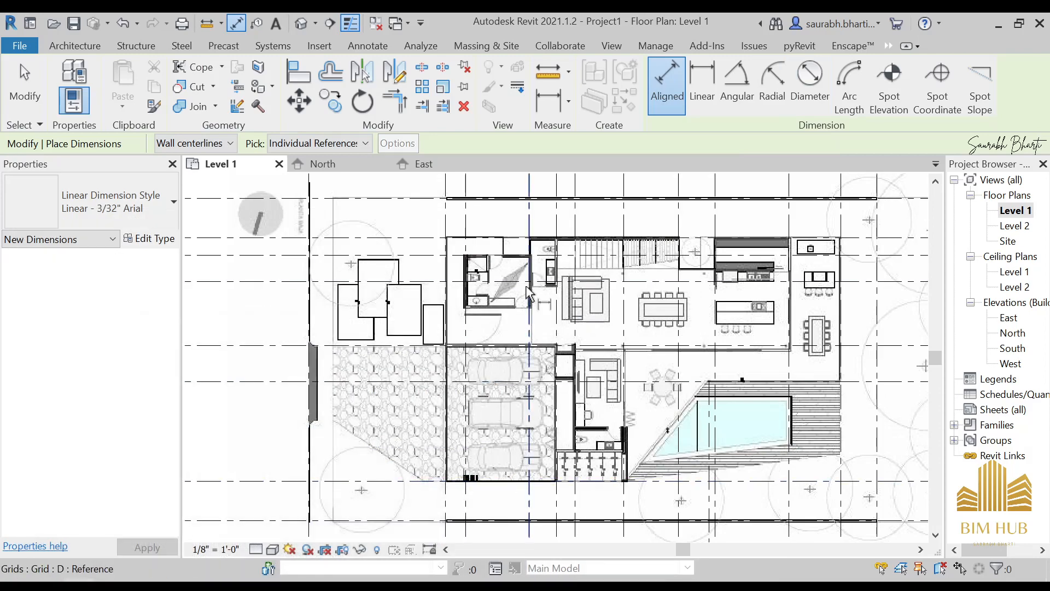
Examine the dimensioned grids and the cars parked in the garage to judge the plan image's scale.
scroll(527, 284, "down", 3)
scroll(502, 405, "up", 2)
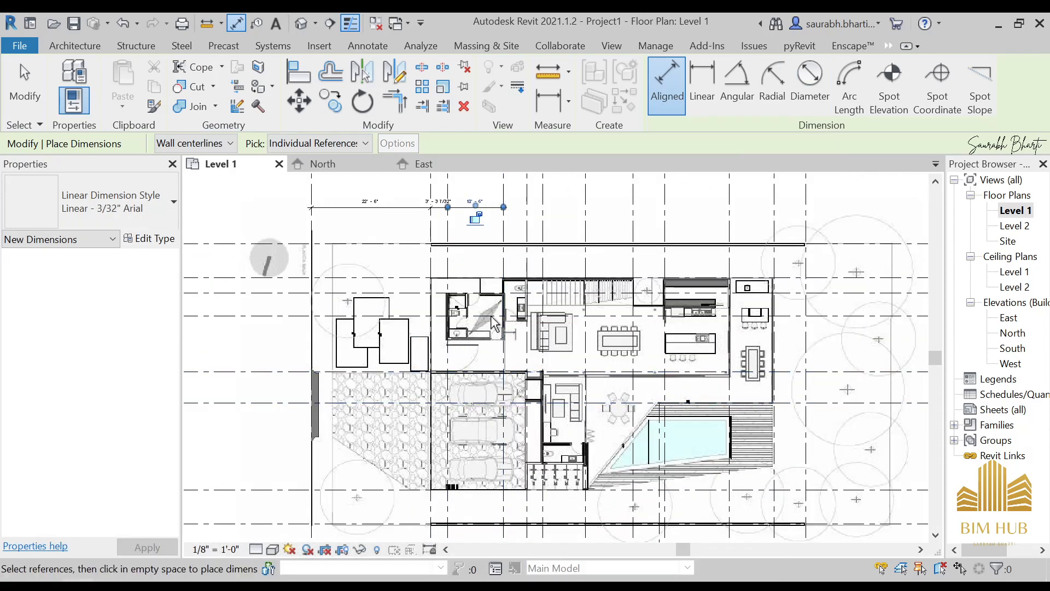
scroll(449, 208, "up", 3)
scroll(514, 350, "down", 3)
scroll(528, 405, "up", 1)
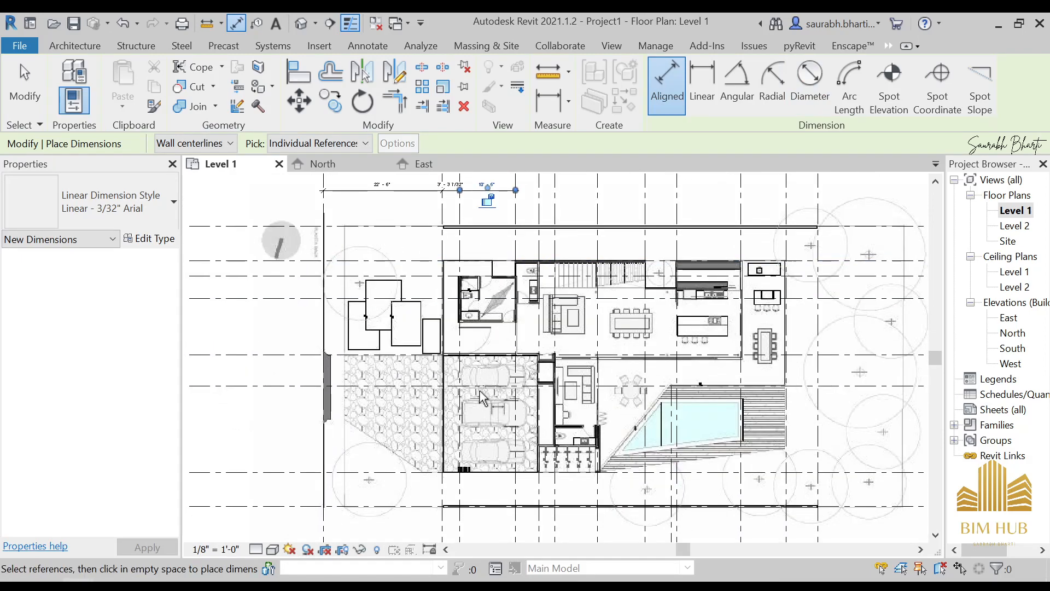
scroll(524, 418, "up", 3)
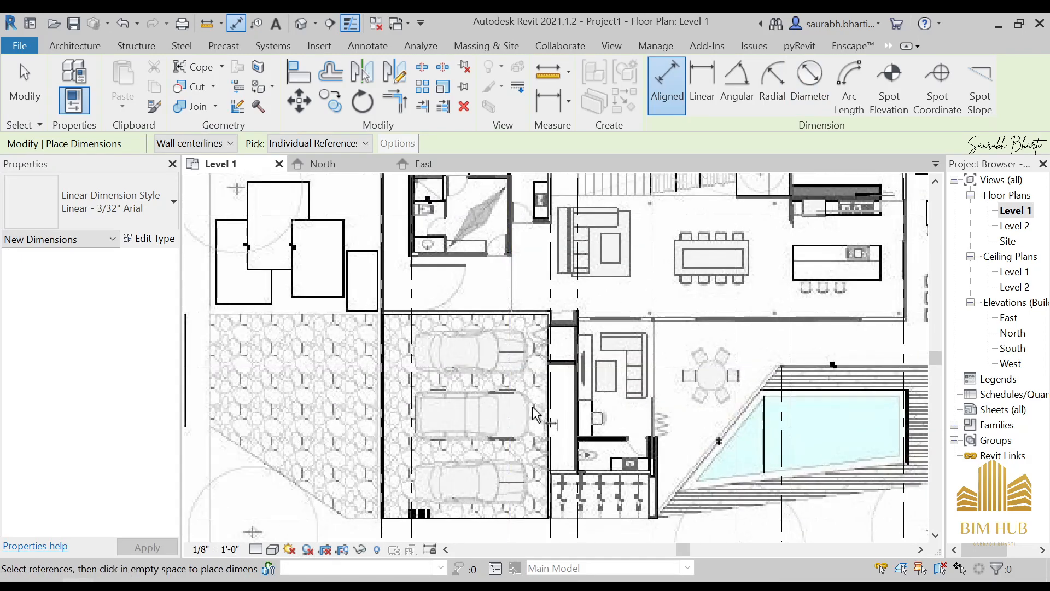
Add aligned dimensions from grid D to E and from grid E to F, in line with the existing dimensions.
scroll(528, 398, "down", 3)
middle_click_drag(522, 254, 520, 294)
scroll(441, 305, "up", 3)
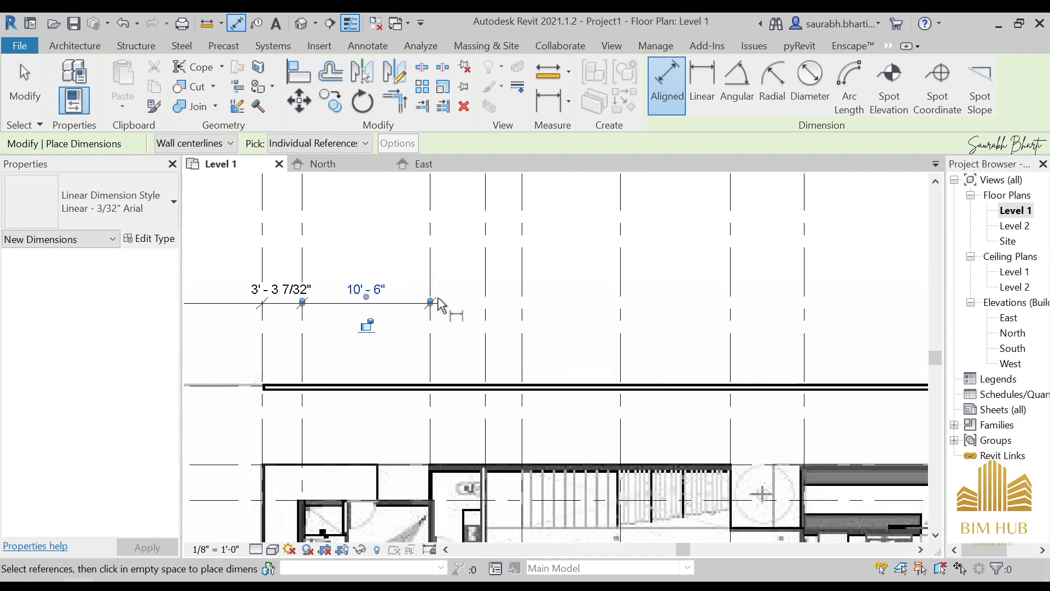
scroll(425, 295, "up", 2)
left_click(426, 296)
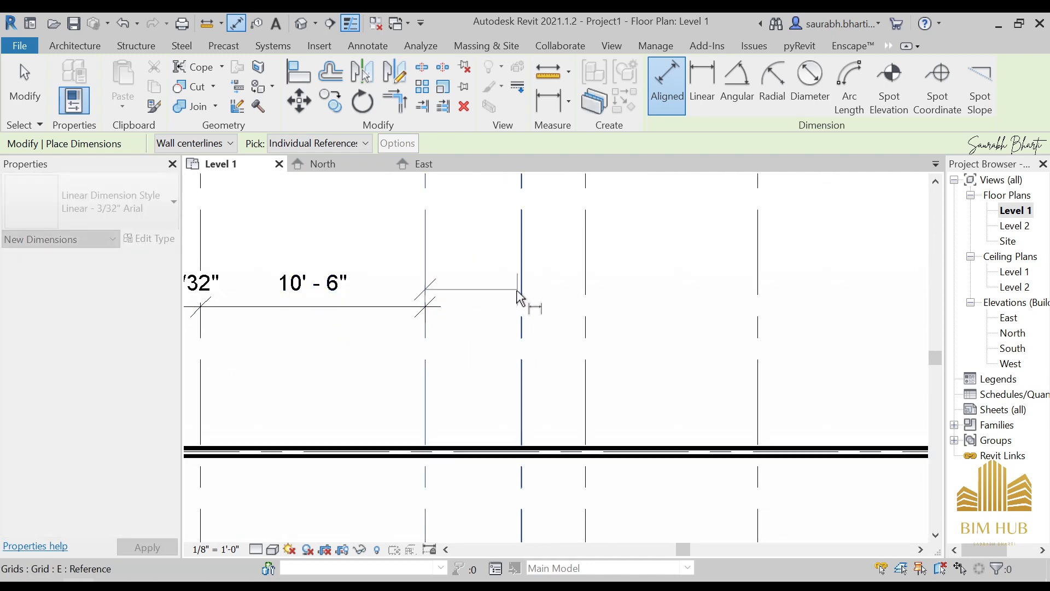
left_click(522, 295)
left_click(498, 312)
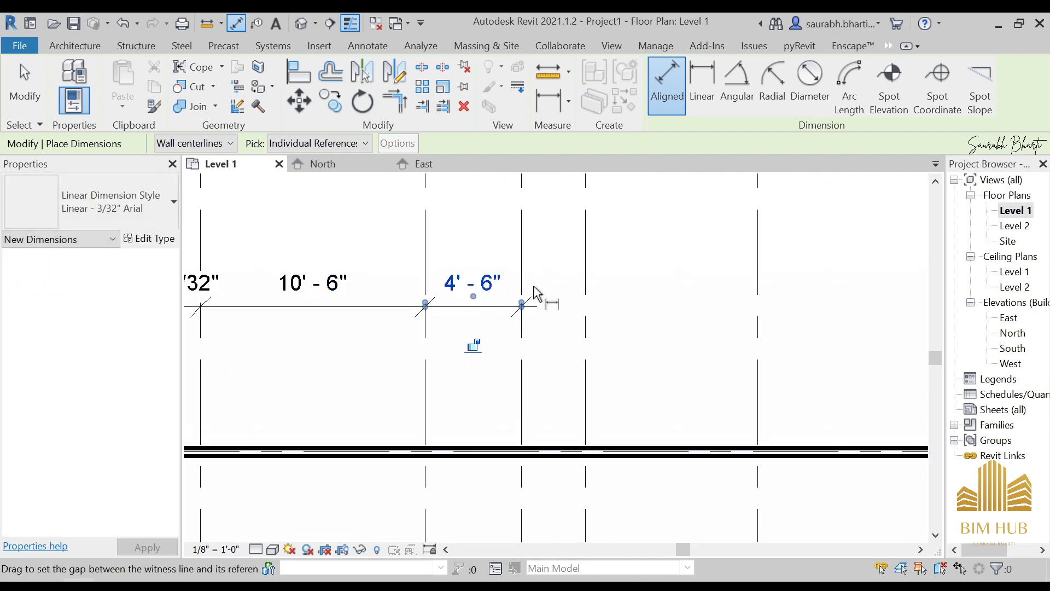
left_click(520, 274)
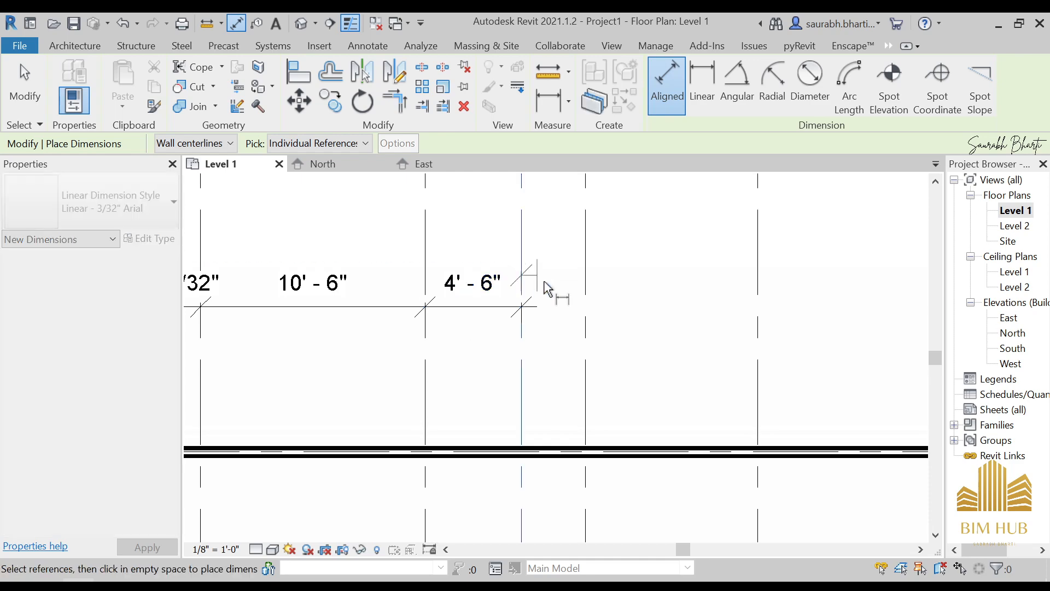
left_click(586, 295)
left_click(571, 315)
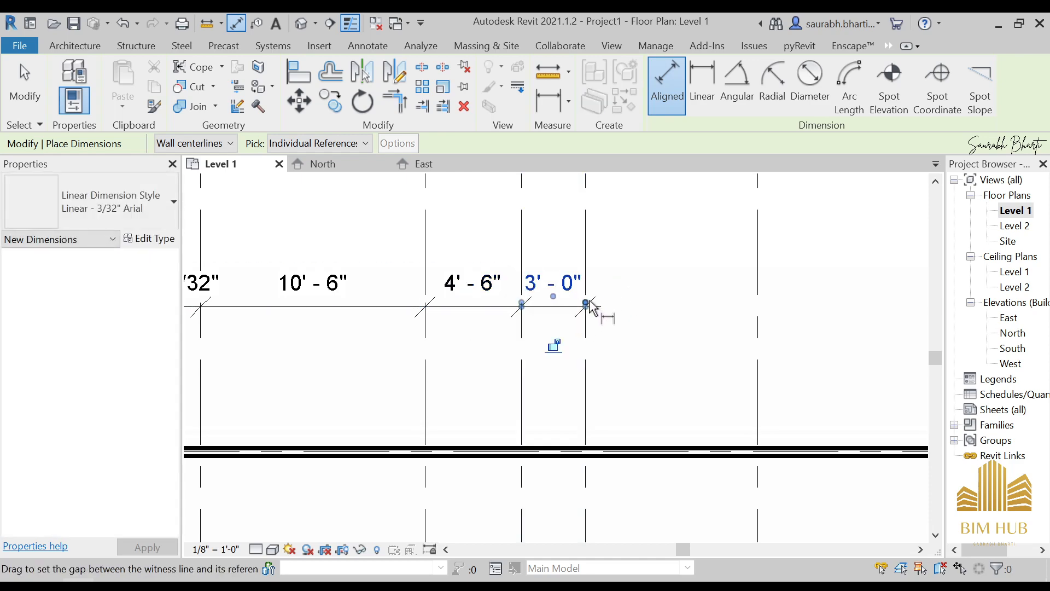
left_click(575, 283)
key("Escape")
Add an aligned dimension between grids F and G on the same dimension line and finish dimensioning.
left_click(591, 249)
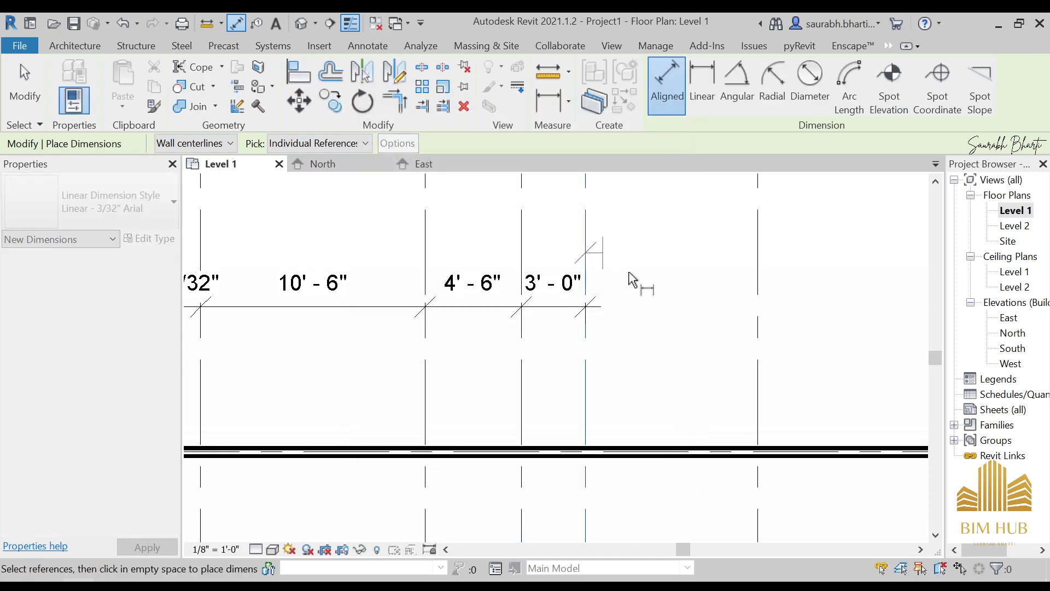
left_click(758, 303)
left_click(754, 309)
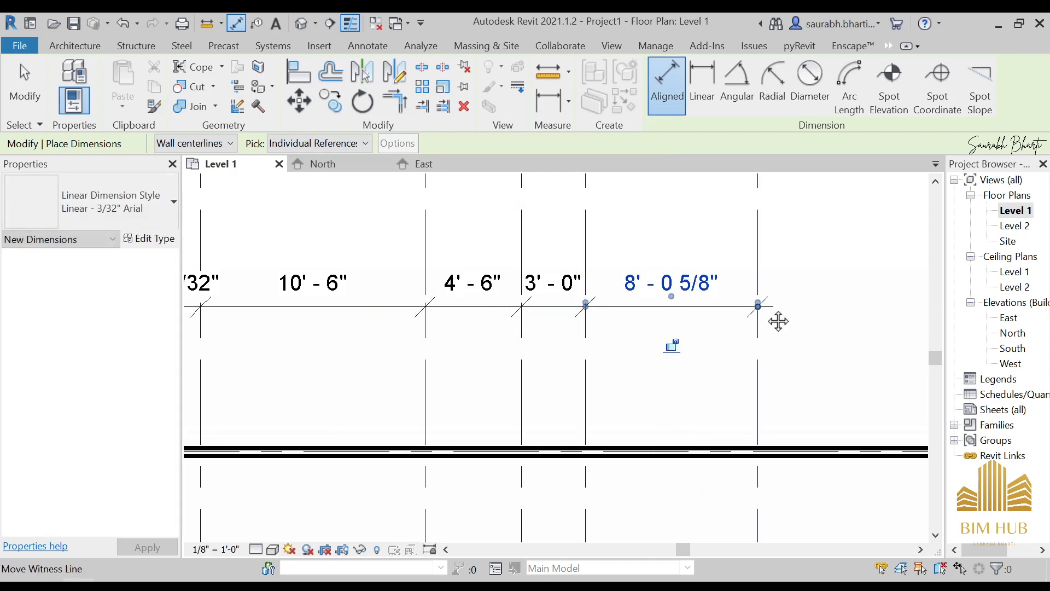
scroll(628, 285, "down", 3)
middle_click_drag(602, 343, 596, 277)
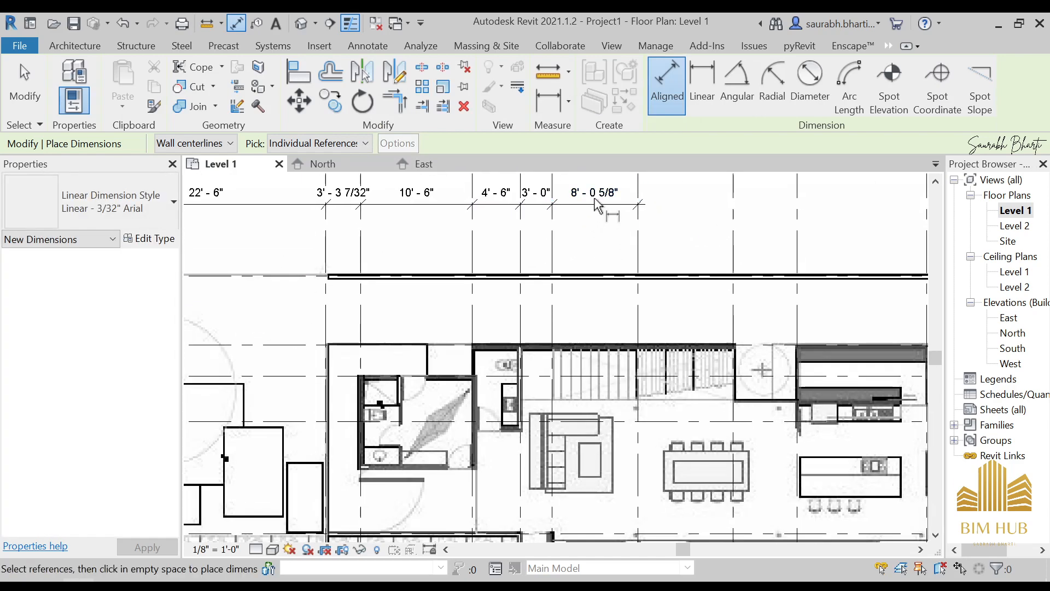
key("Escape")
key("Escape")
Move grid G by setting its spacing from grid F to 8'.
middle_click_drag(649, 185, 649, 242)
left_click(648, 242)
left_click(596, 250)
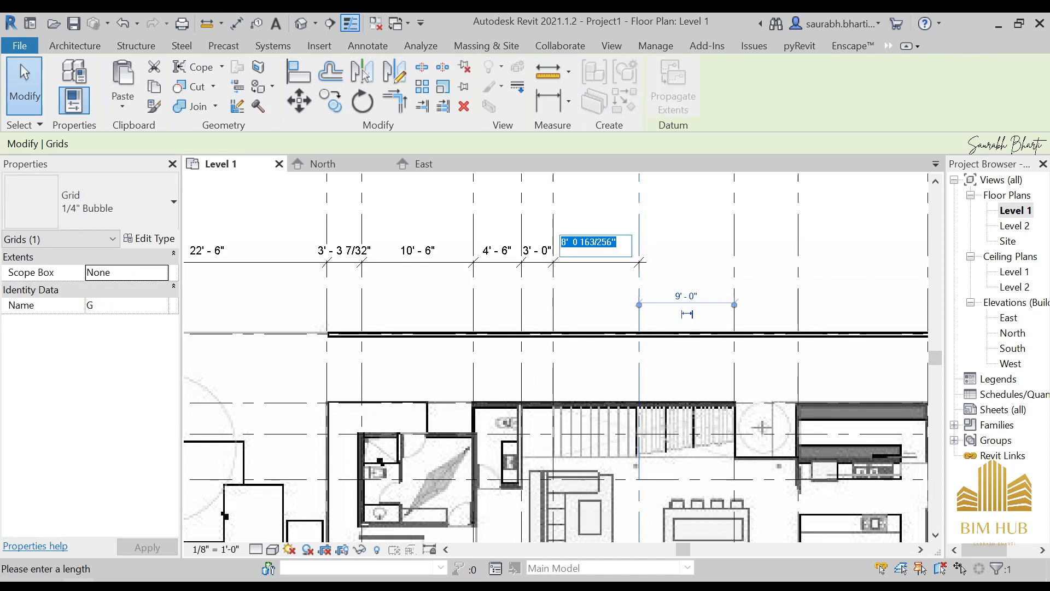
type("8'")
key("Return")
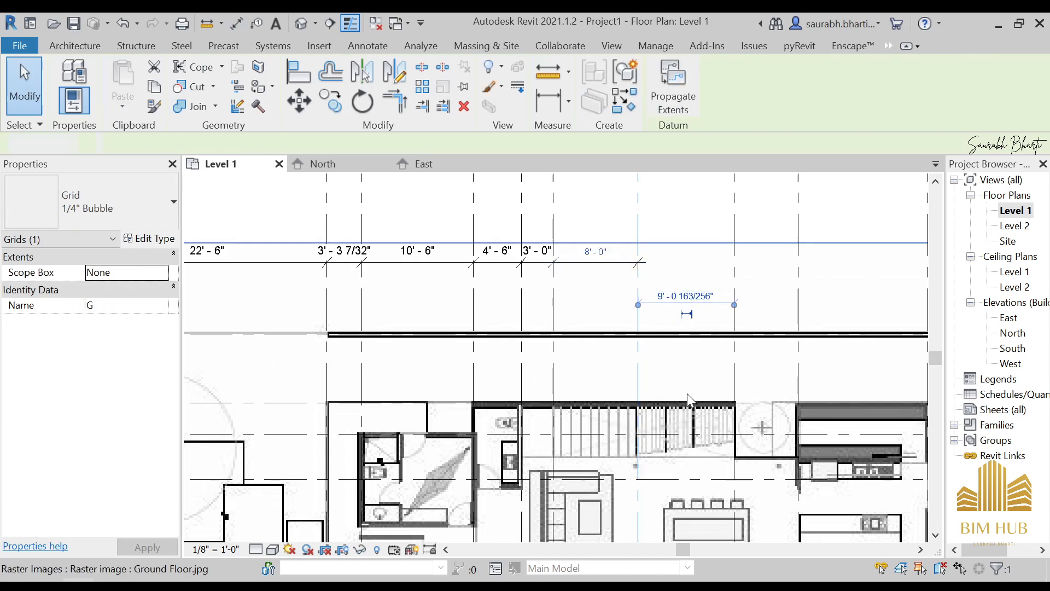
key("Escape")
scroll(633, 219, "down", 3)
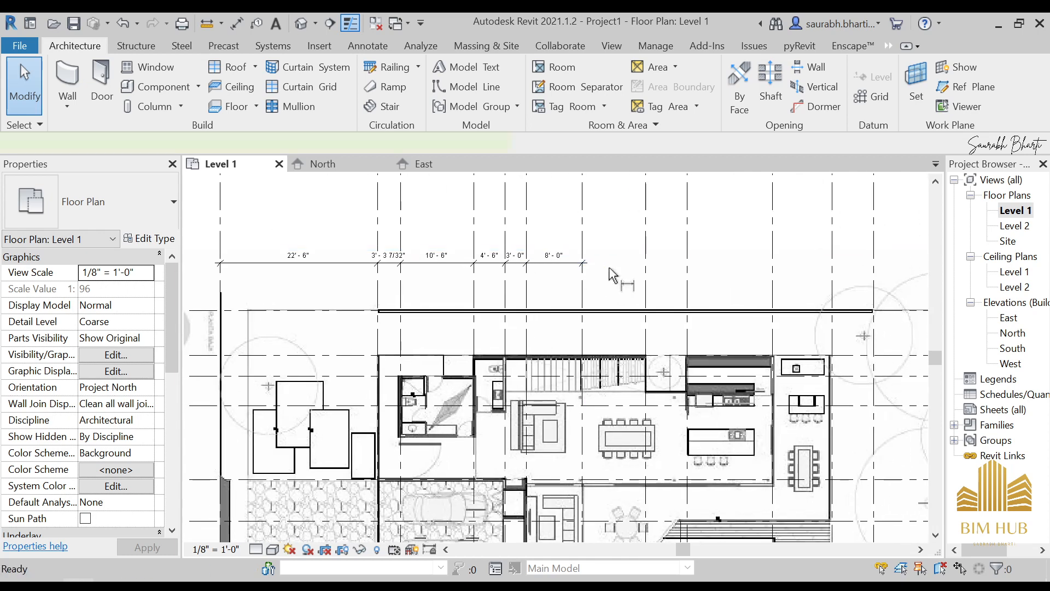
Add an aligned dimension between grids G and H in line with the existing dimensions.
key("d")
key("i")
scroll(595, 253, "up", 4)
left_click(534, 244)
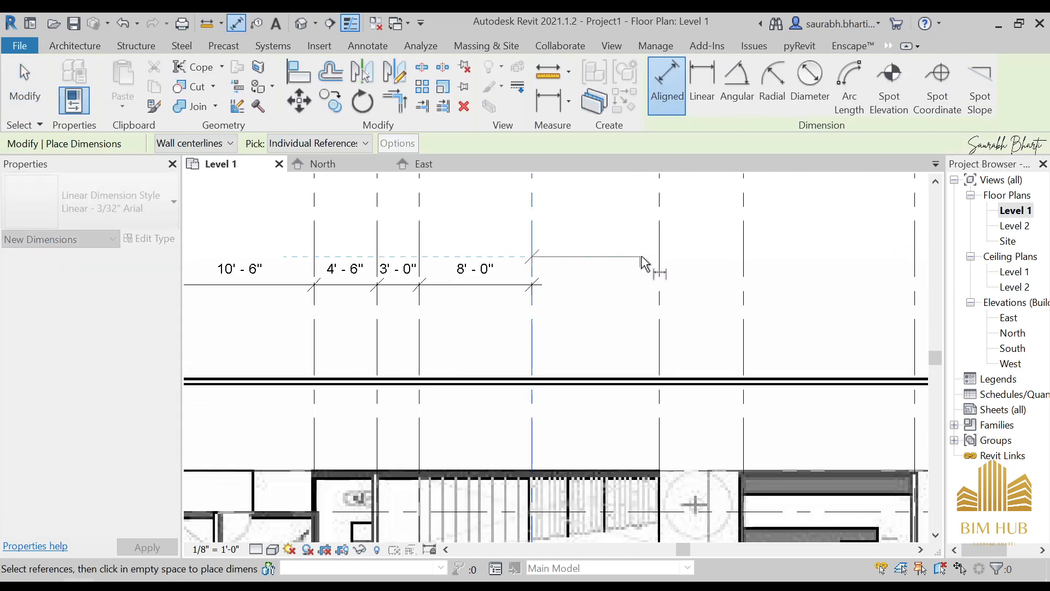
left_click(659, 268)
left_click(624, 290)
key("Escape")
key("Escape")
Move grid H by setting its spacing from grid G to 9'.
left_click(660, 262)
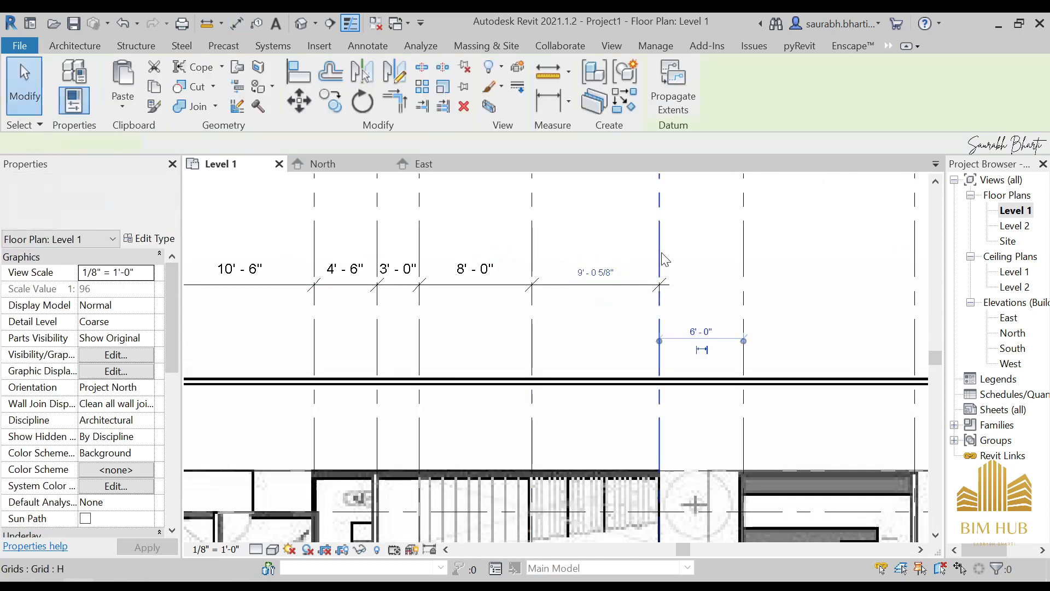
left_click(595, 268)
type("9' 0 163/256\"")
key("Return")
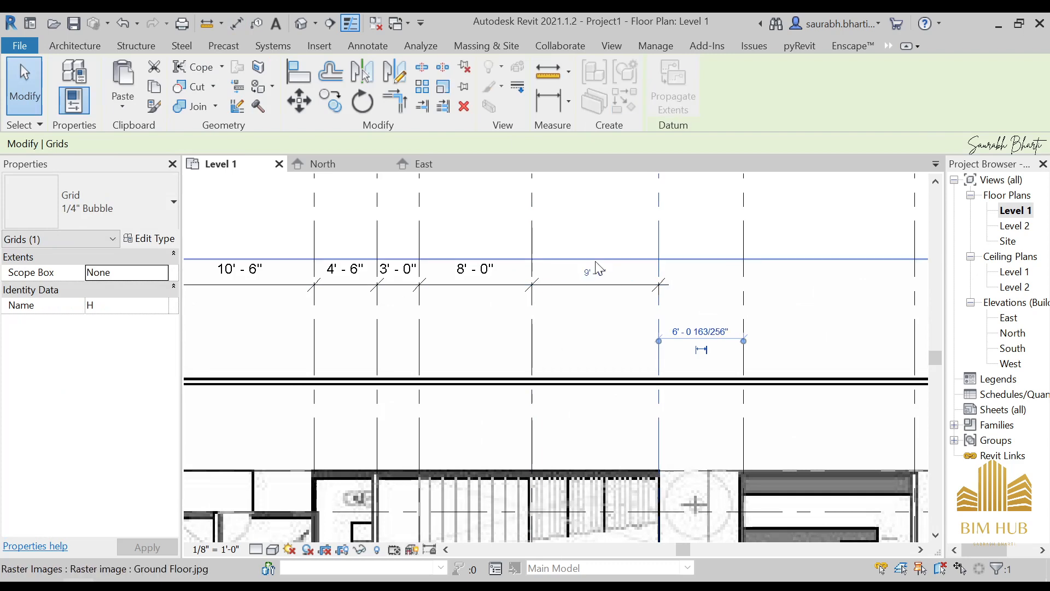
key("Escape")
scroll(563, 227, "down", 2)
scroll(698, 277, "up", 3)
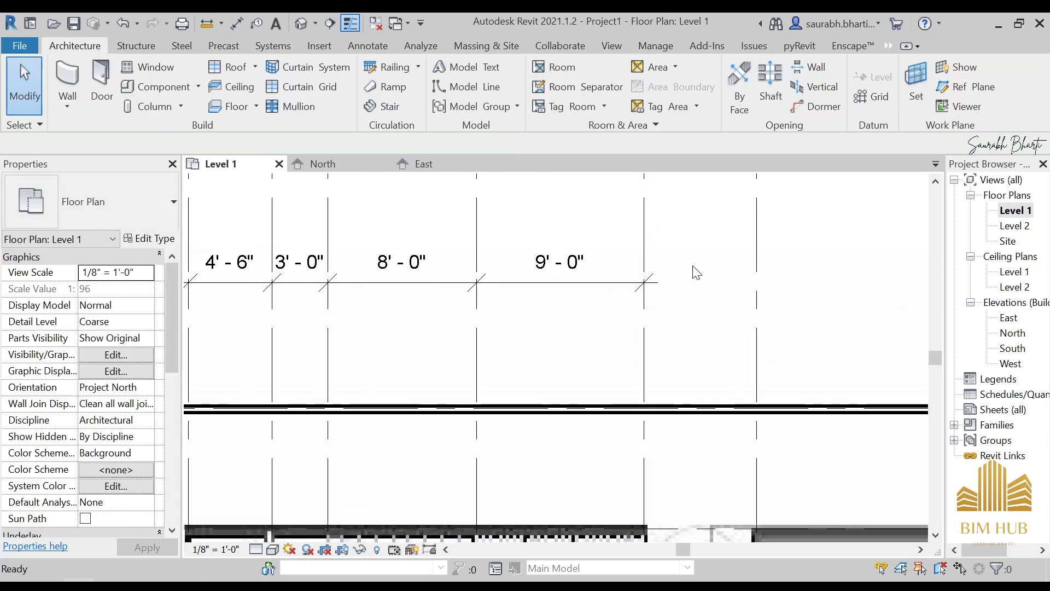
Add an aligned dimension between grids H and J in line with the existing dimensions.
key("d")
key("i")
scroll(663, 296, "up", 4)
left_click(822, 289)
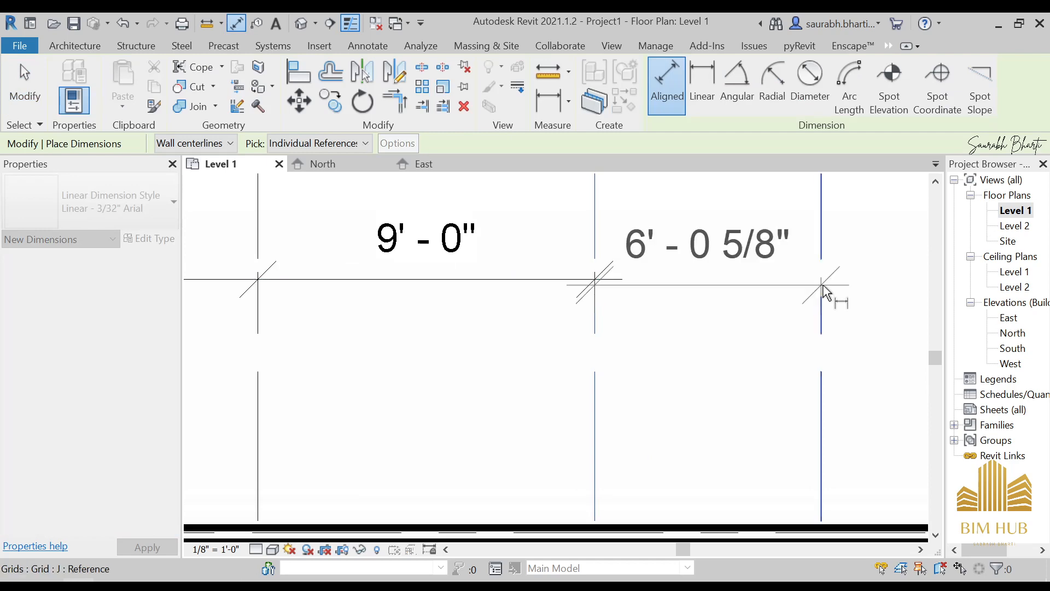
left_click(776, 287)
middle_click_drag(773, 286, 733, 290)
key("Escape")
key("Escape")
scroll(733, 290, "down", 4)
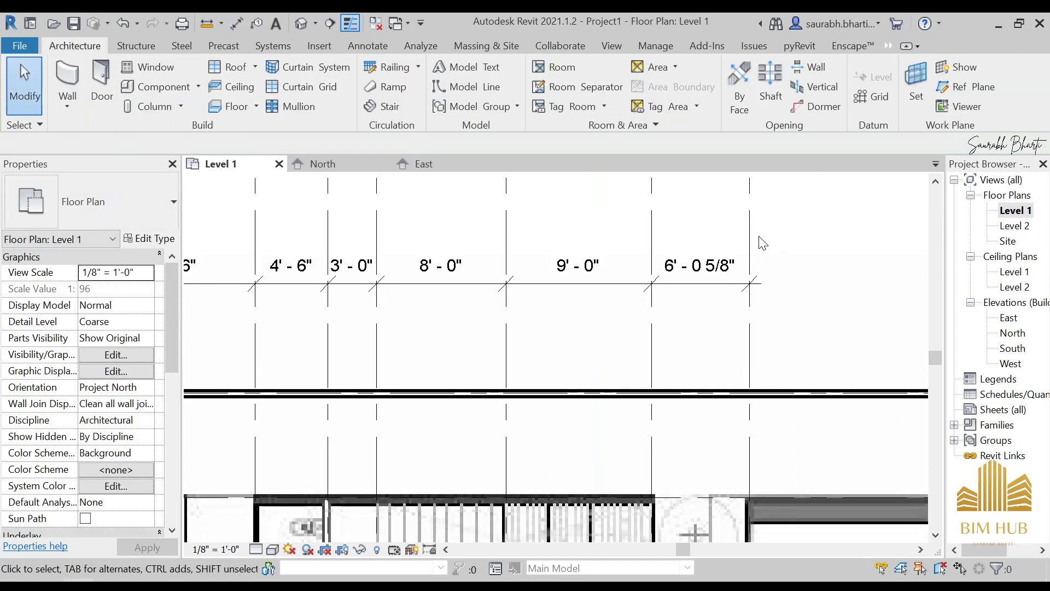
Move grid J by setting its spacing from grid H to 6'.
left_click(749, 257)
left_click(695, 260)
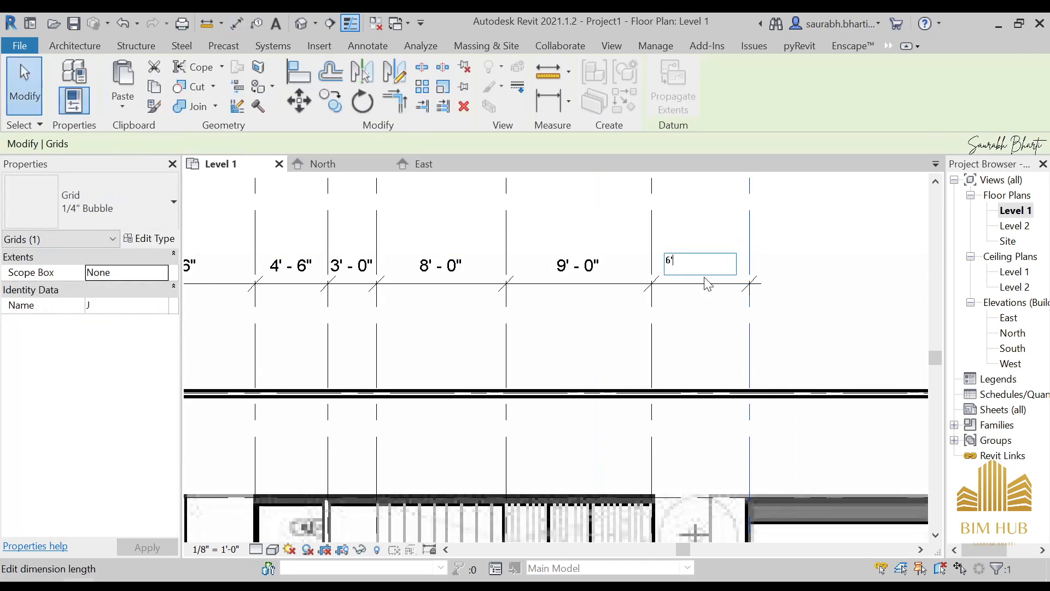
type("6'")
key("Return")
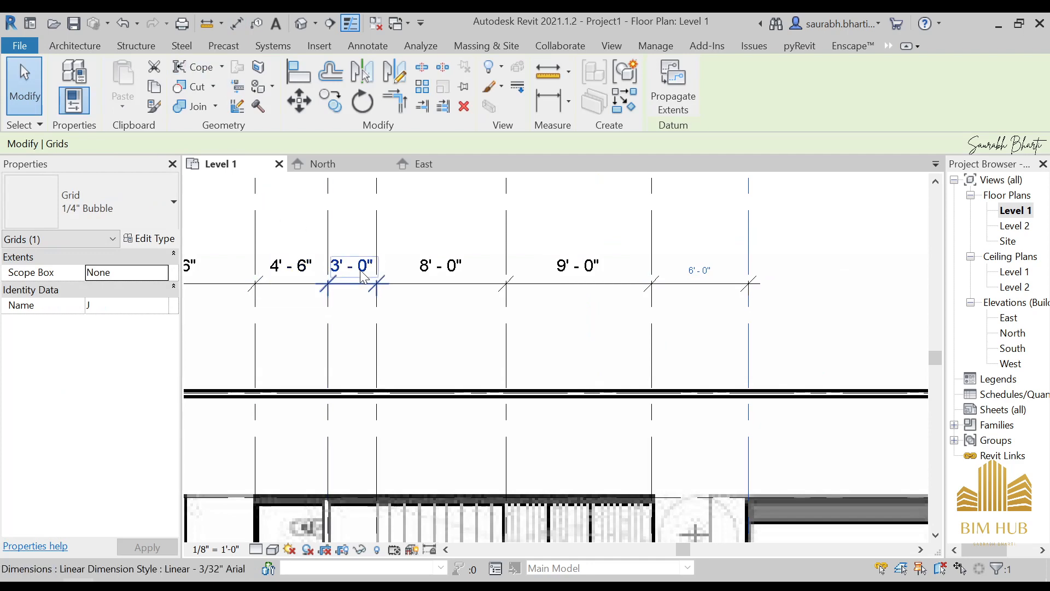
Add an aligned dimension between grids J and K in line with the existing dimensions.
scroll(364, 276, "down", 2)
middle_click_drag(670, 286, 452, 286)
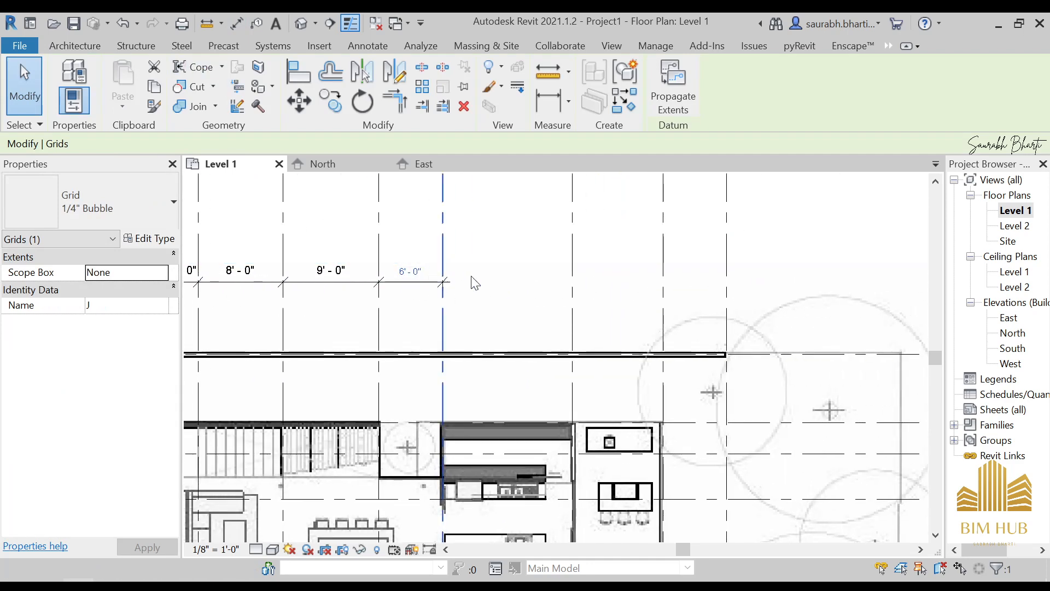
key("d")
key("i")
scroll(448, 276, "up", 2)
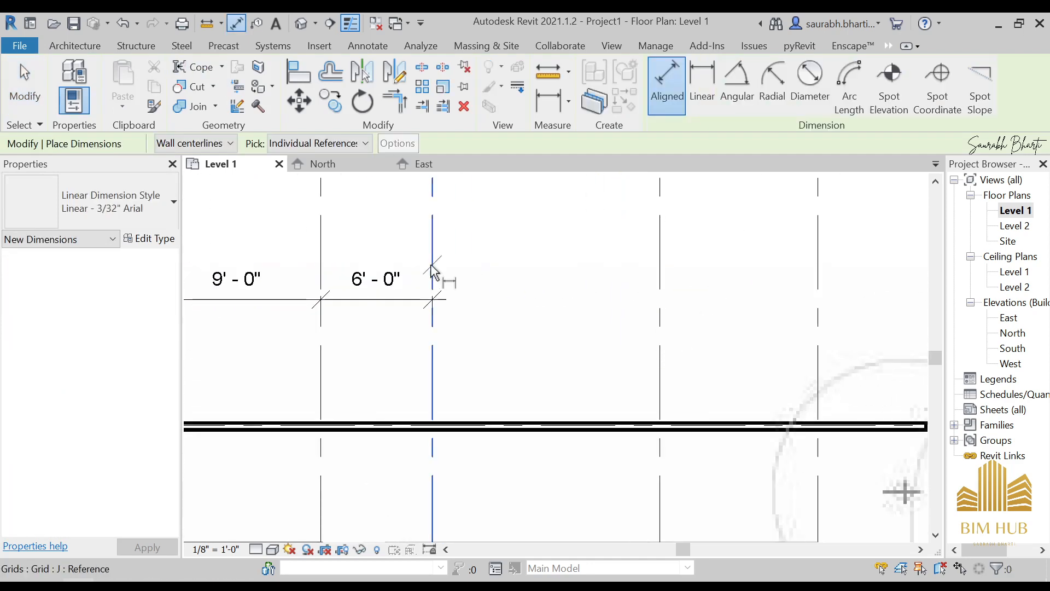
left_click(433, 272)
left_click(661, 304)
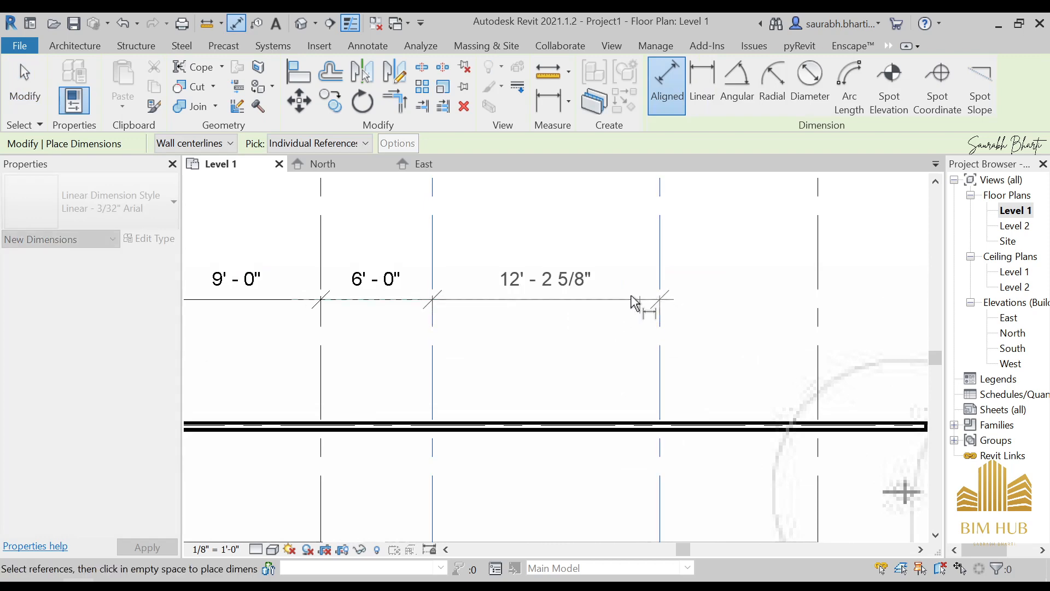
left_click(586, 304)
scroll(544, 323, "down", 2)
key("Escape")
key("Escape")
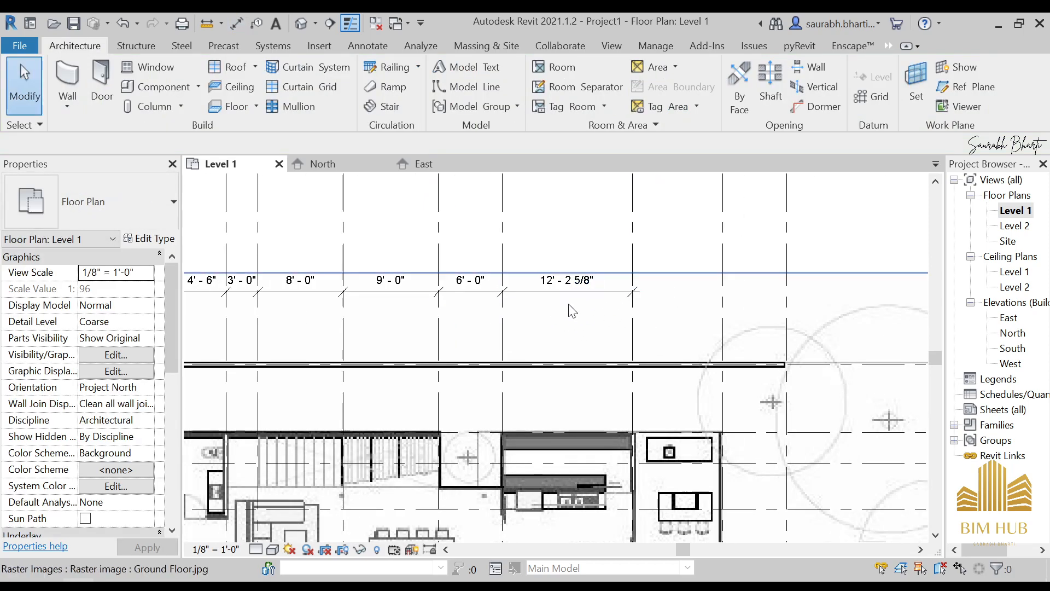
Move grid K by setting its spacing from grid J to 12' 6".
scroll(547, 397, "down", 1)
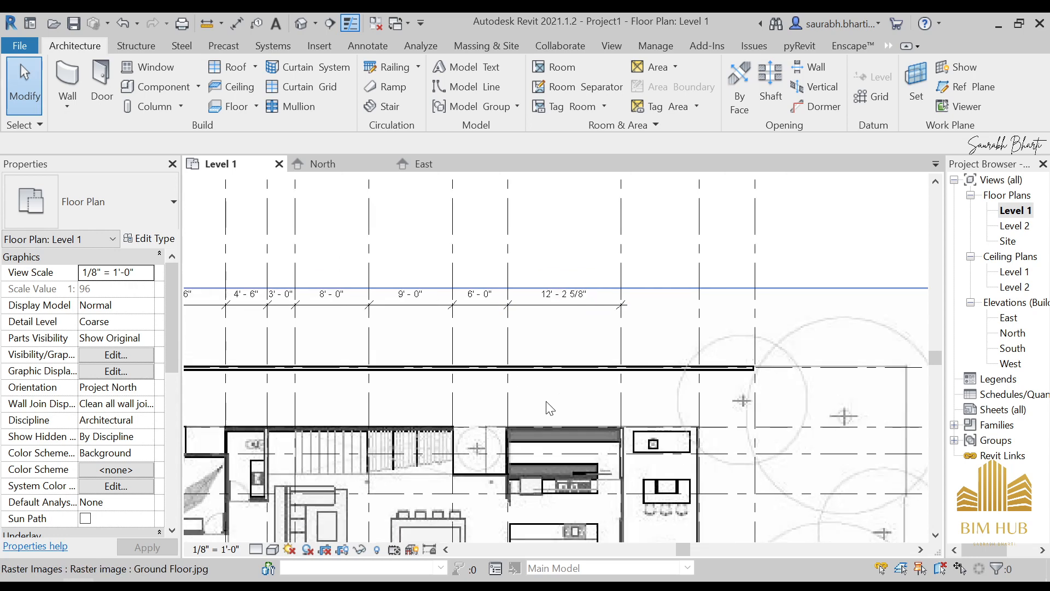
scroll(566, 331, "up", 1)
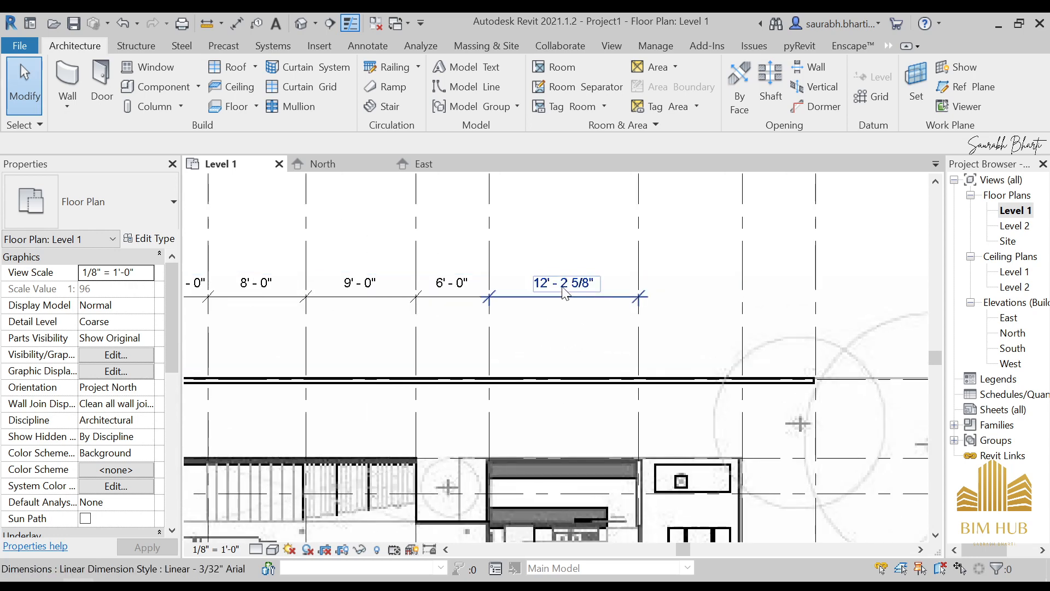
left_click(648, 273)
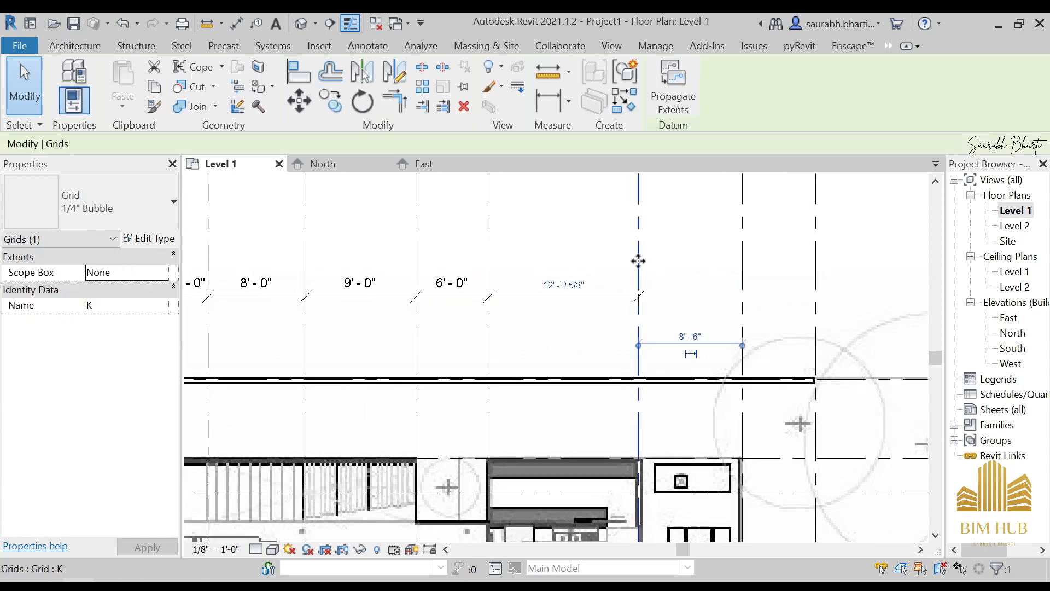
left_click(563, 285)
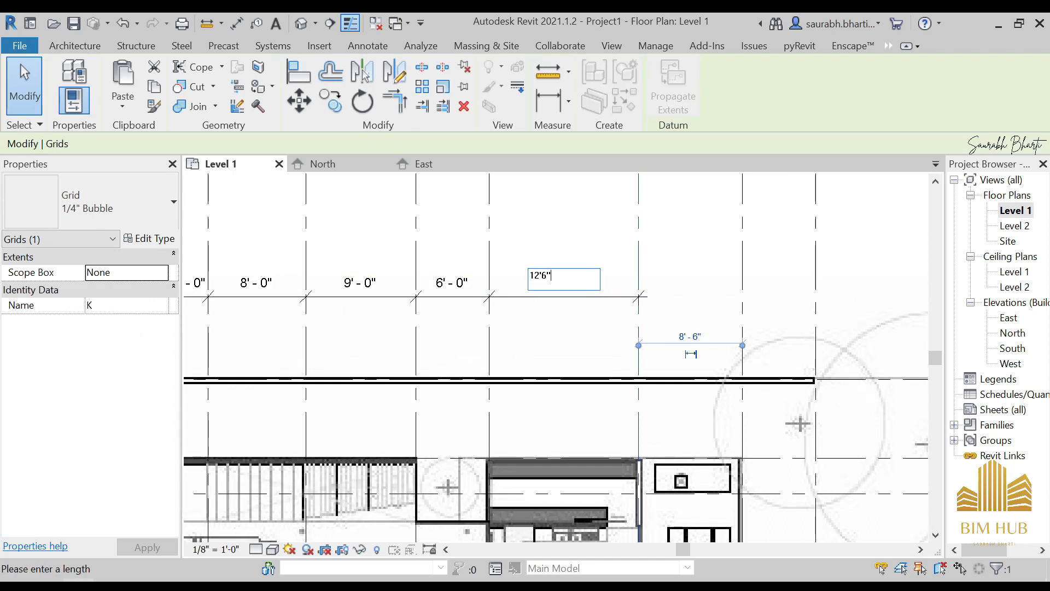
key("Return")
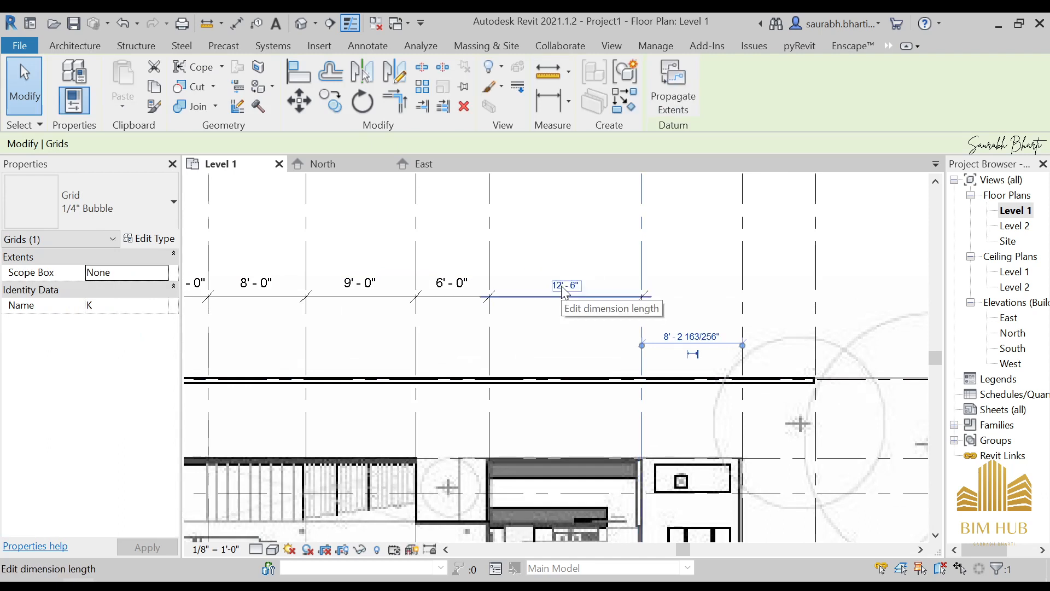
Set the spacing between grids J and K to 12' 4" and deselect grid K.
scroll(565, 291, "down", 3)
scroll(547, 251, "up", 5)
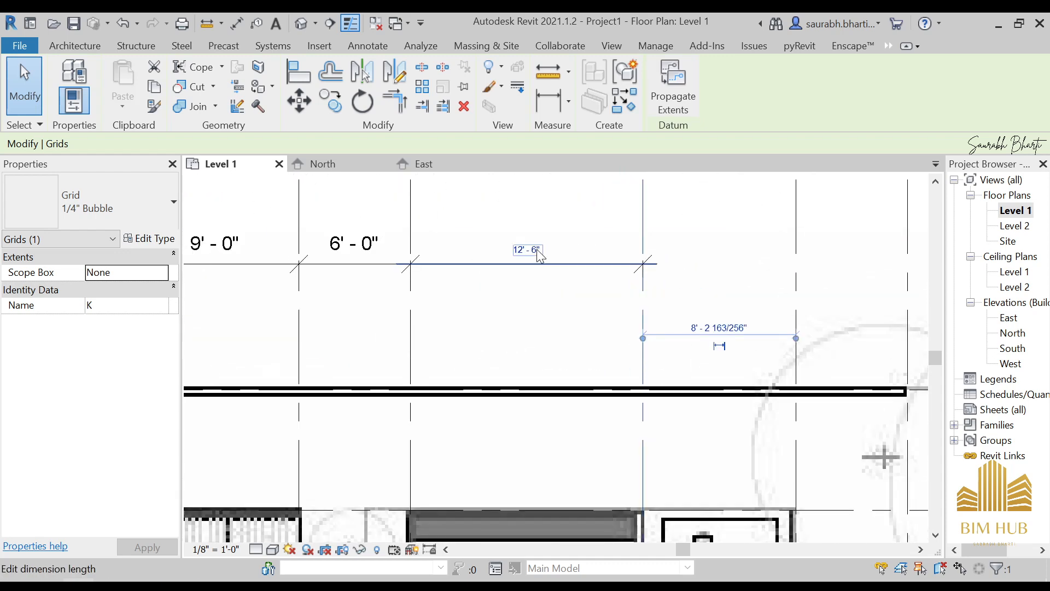
left_click(537, 249)
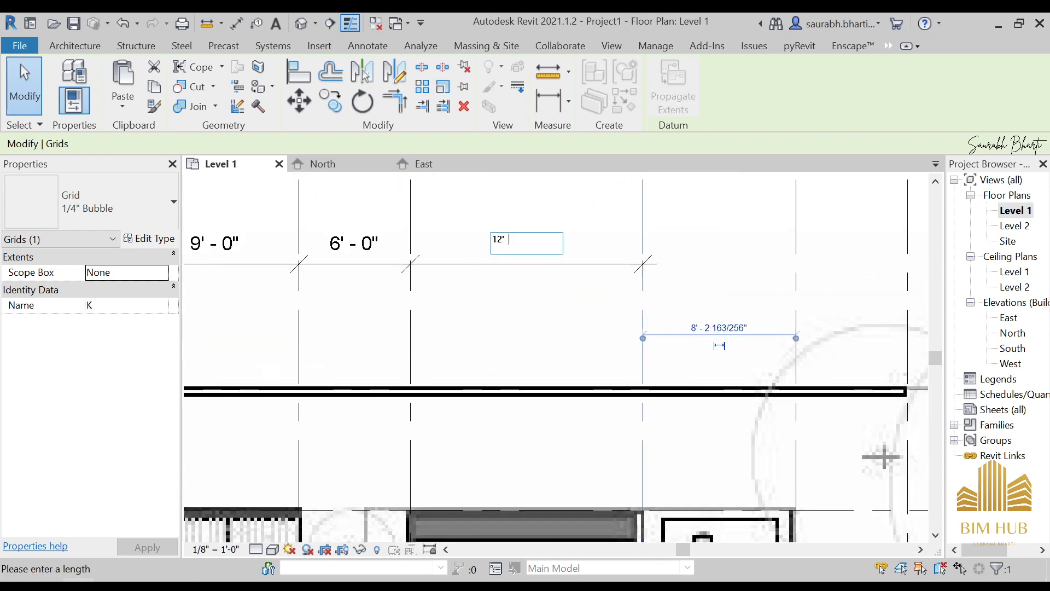
type("12' - 4\"")
key("Return")
scroll(558, 312, "down", 3)
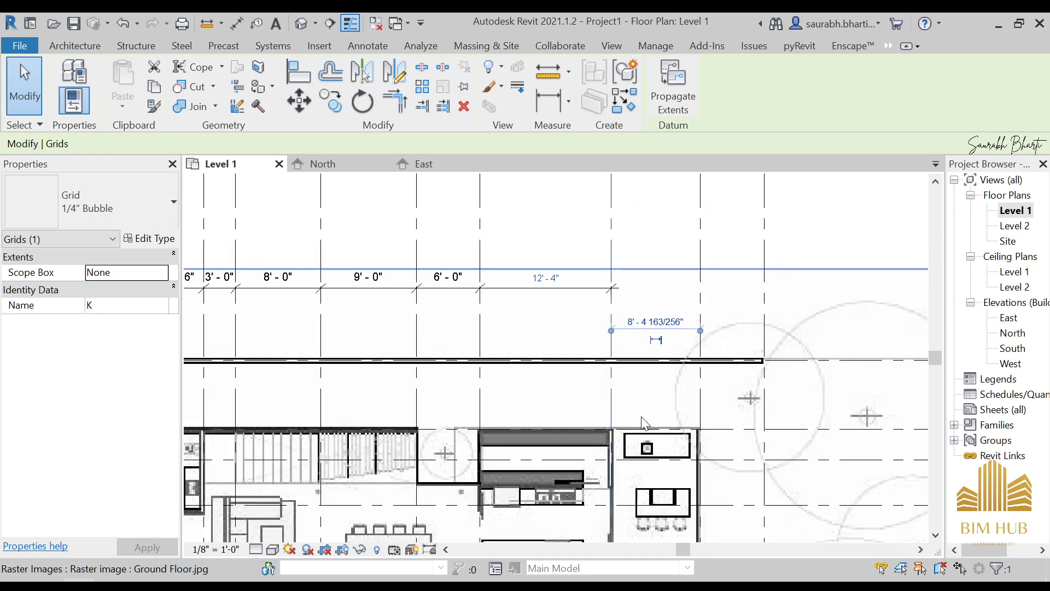
middle_click_drag(632, 373, 580, 394)
key("Escape")
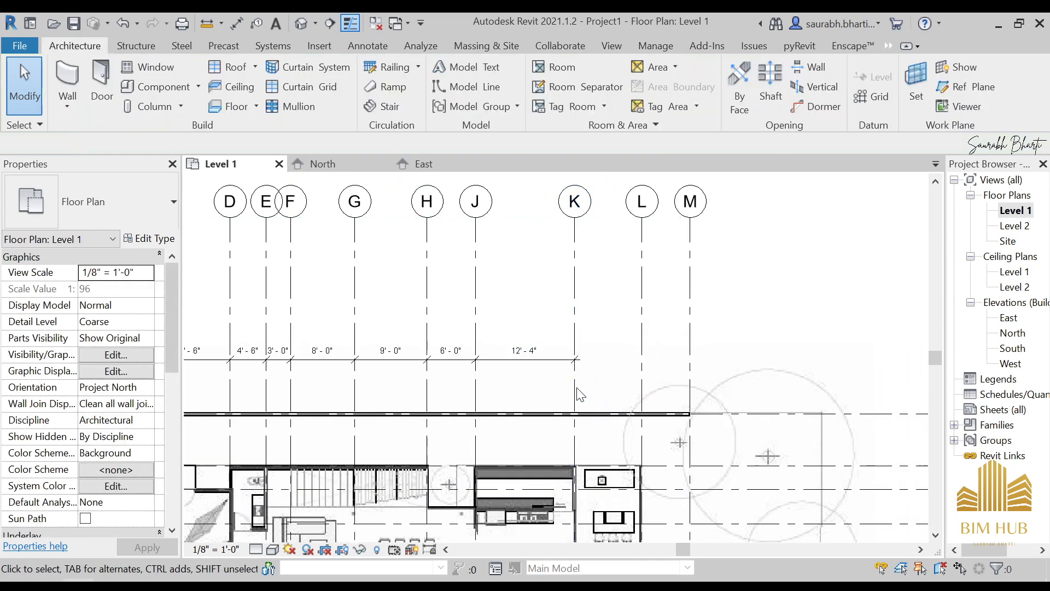
Add an aligned dimension between grids K and L in line with the existing dimensions.
key("i")
scroll(572, 377, "up", 2)
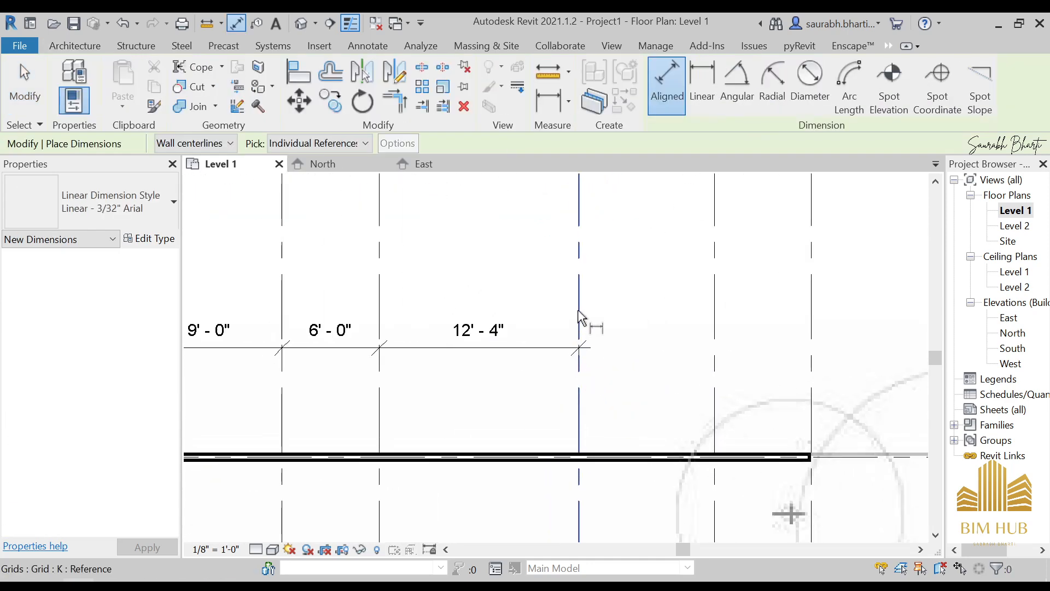
left_click(364, 46)
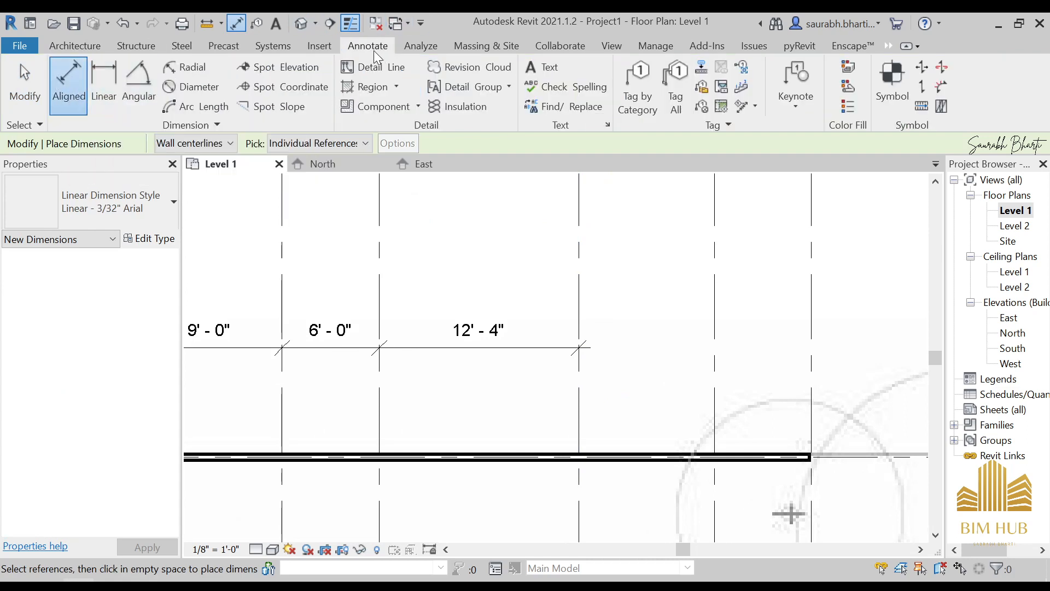
scroll(611, 300, "up", 2)
left_click(577, 282)
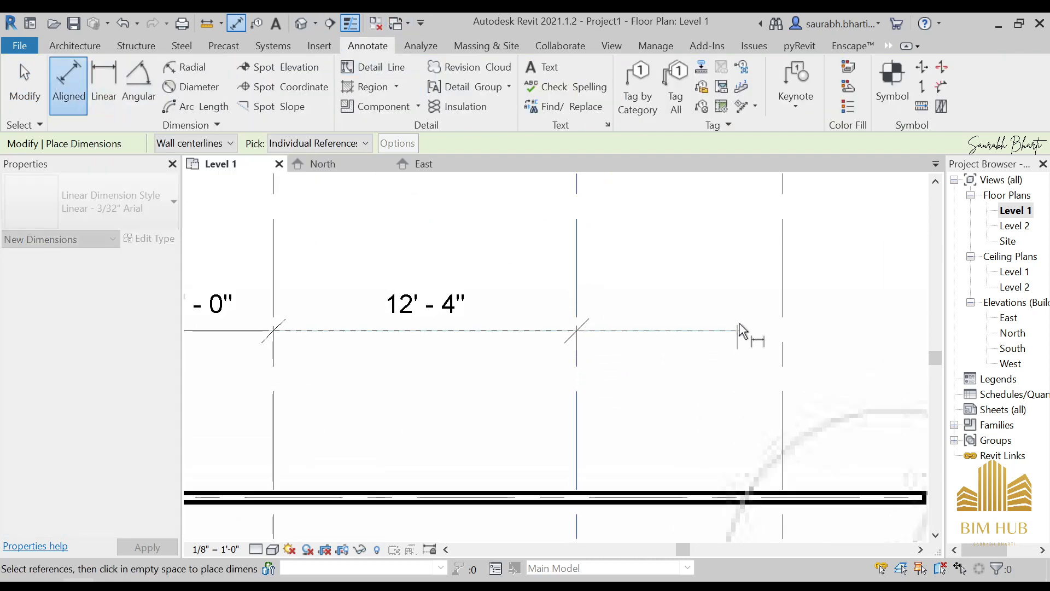
left_click(782, 311)
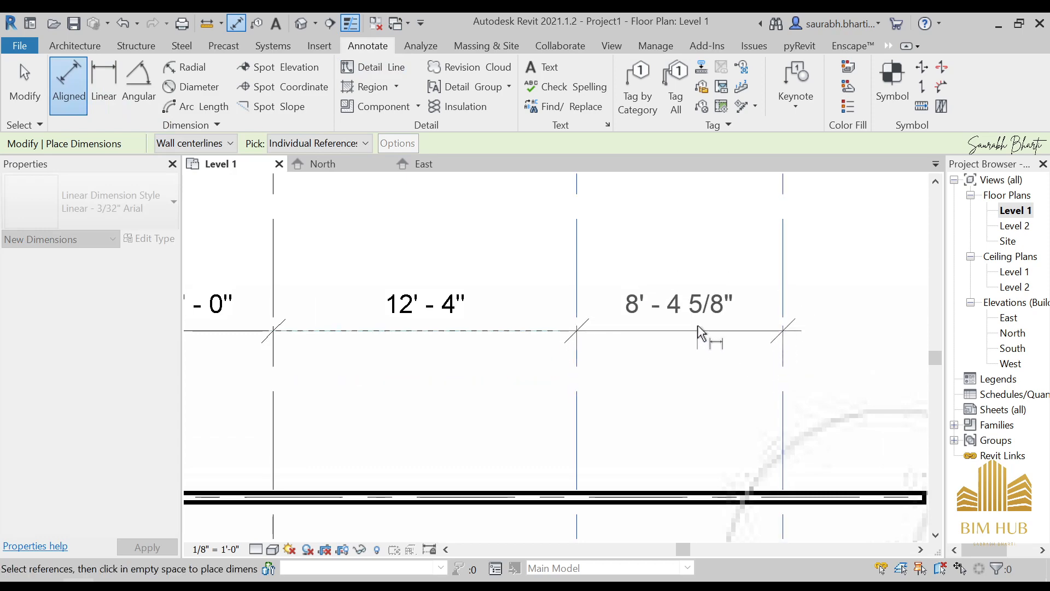
left_click(698, 328)
scroll(700, 323, "down", 2)
key("Escape")
key("Escape")
Select grid L for editing its spacing from grid K.
left_click(739, 345)
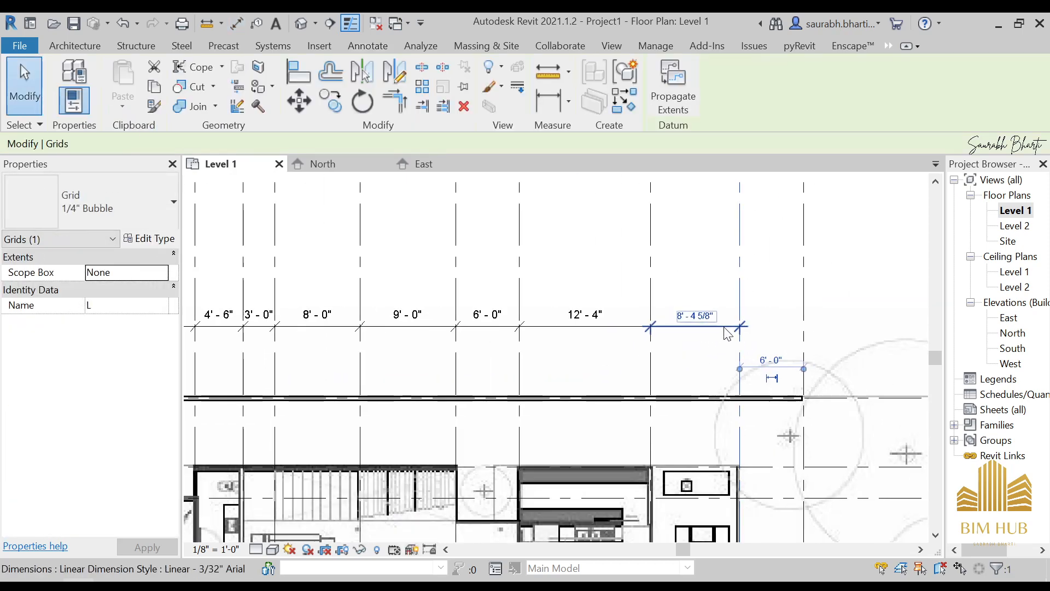
Set the spacing between grids K and L to 8' 5" by moving grid L.
scroll(736, 350, "down", 3)
scroll(733, 336, "up", 2)
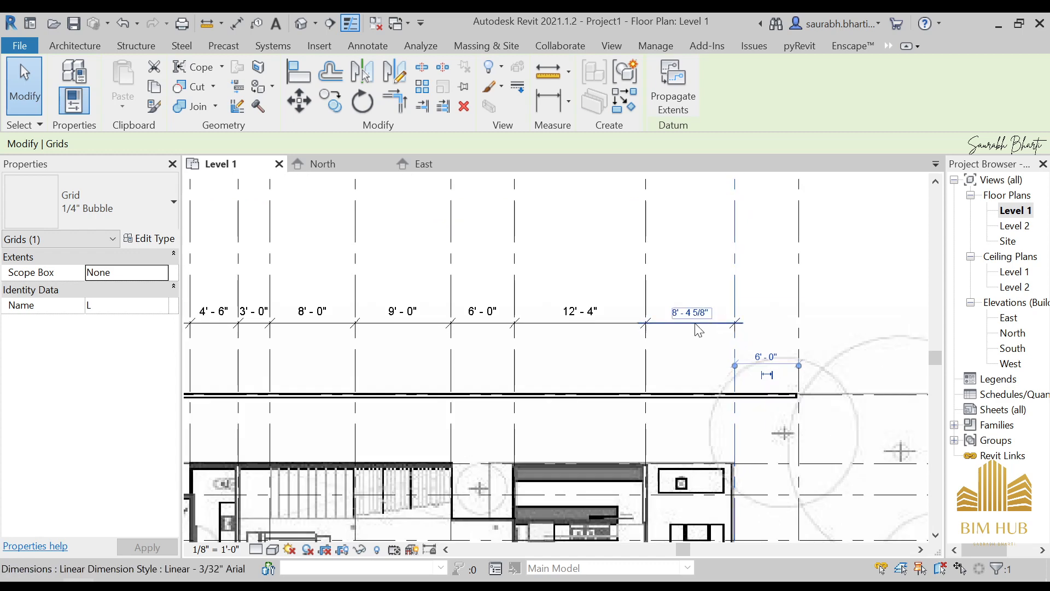
left_click(704, 313)
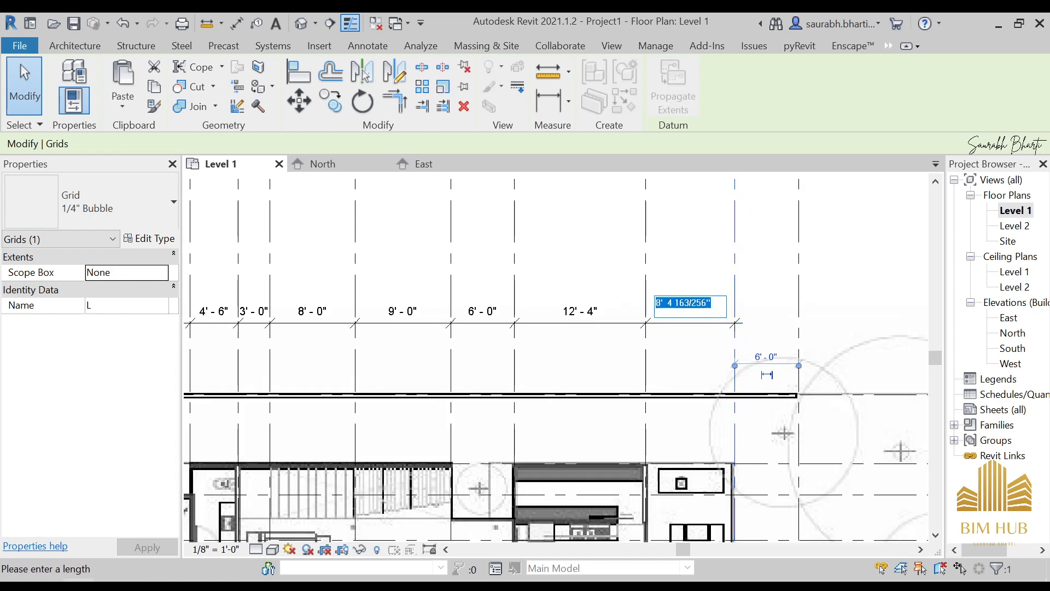
key("Escape")
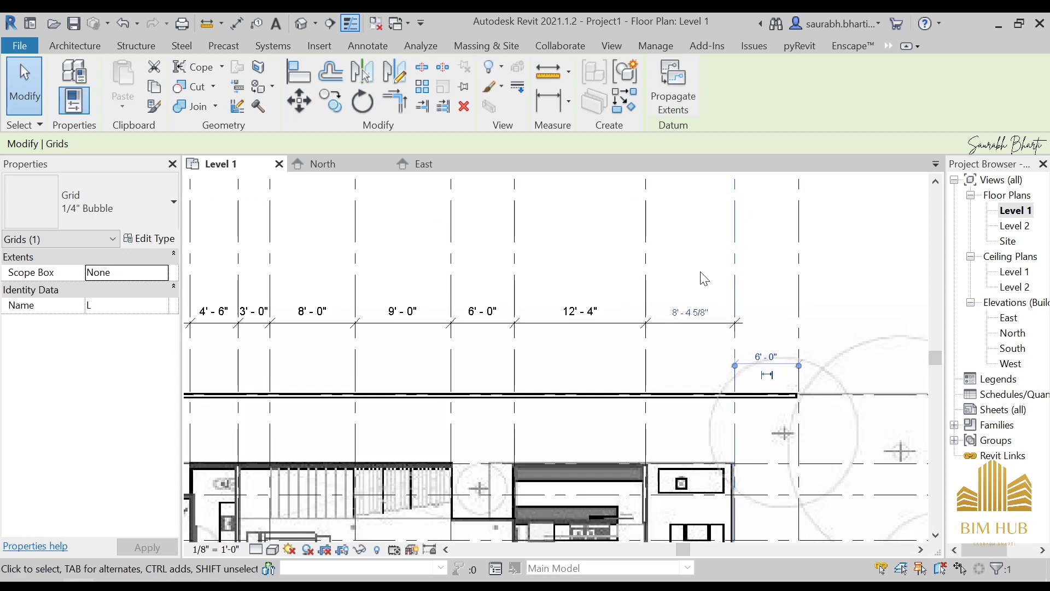
left_click(703, 319)
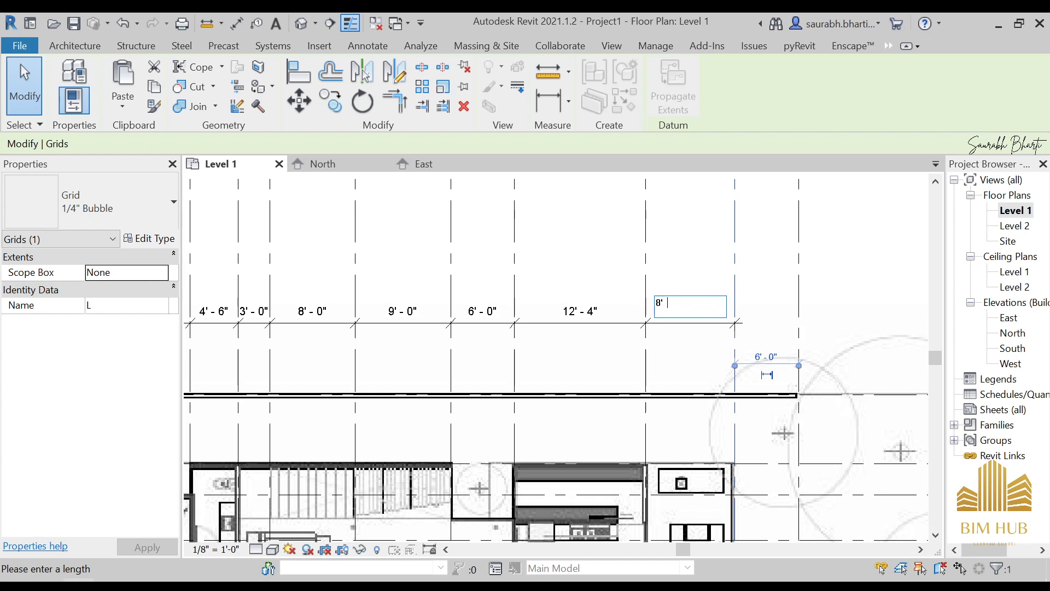
type("8' 5\"")
key("Return")
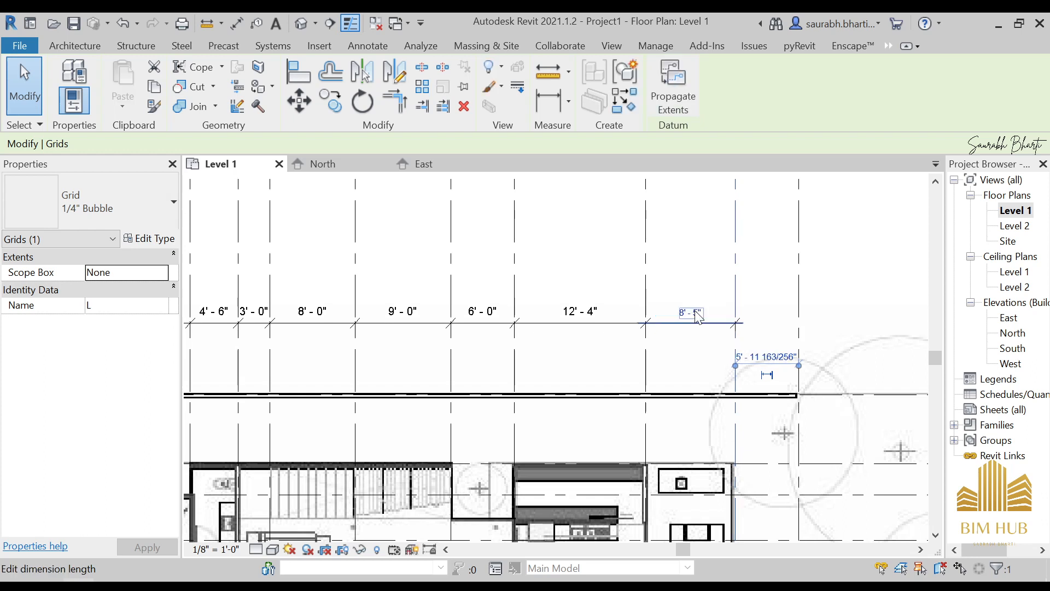
Set the spacing between grids K and L to 8' 3" and deselect grid L.
left_click(698, 315)
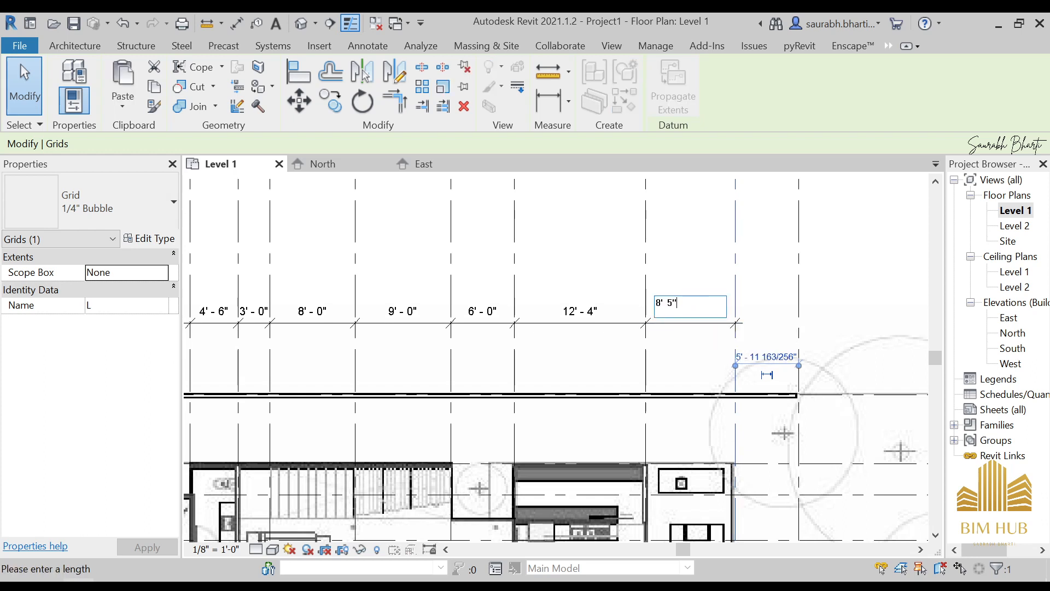
type("8' - 3\"")
key("Return")
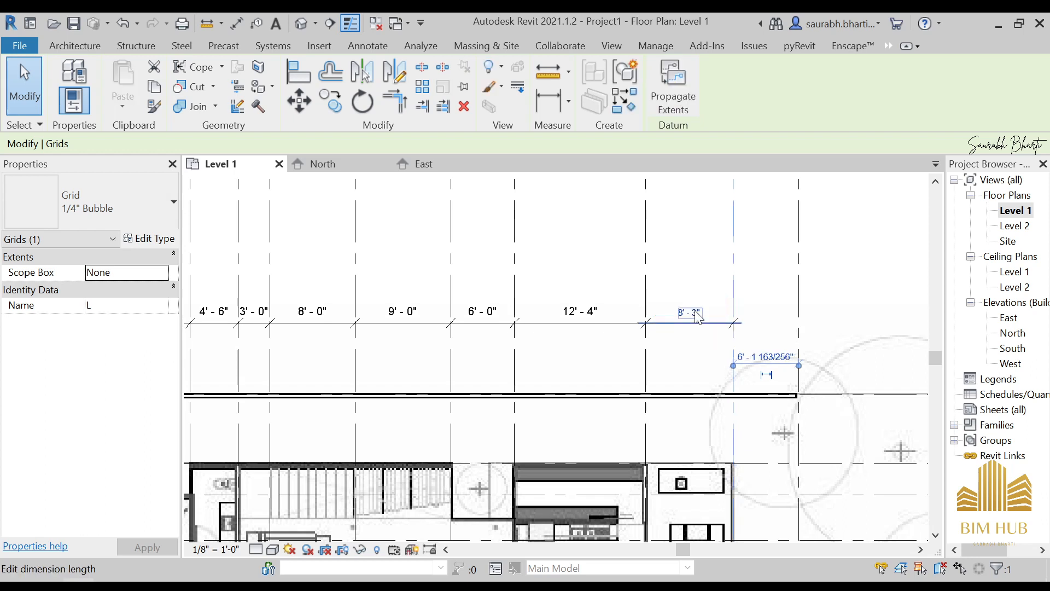
scroll(736, 321, "down", 4)
mouse_move(736, 322)
middle_mouse_down()
mouse_move(652, 338)
mouse_move(640, 326)
middle_mouse_up()
scroll(685, 343, "up", 3)
key("Escape")
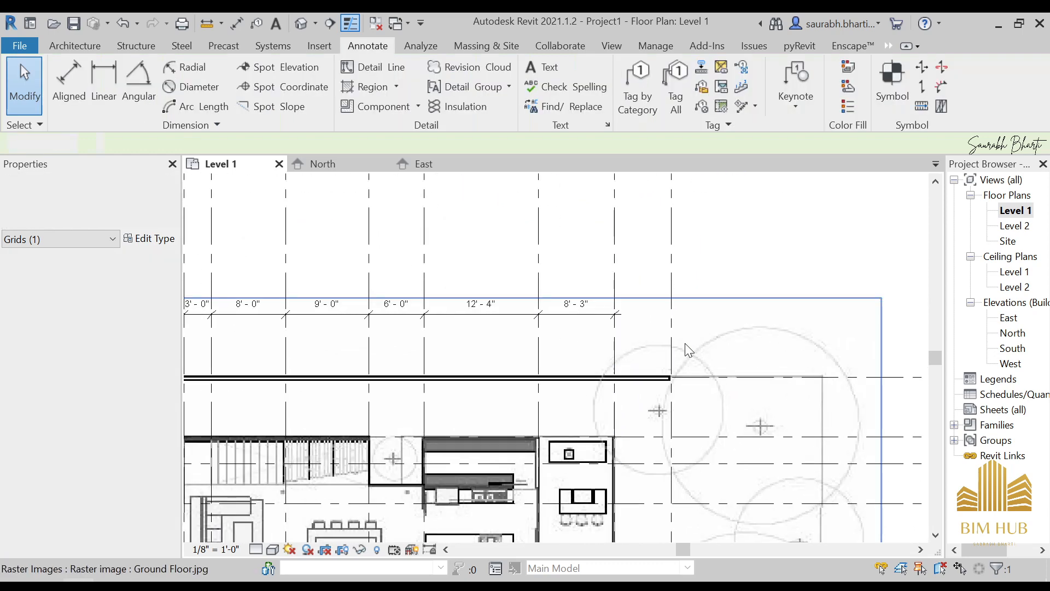
Set the spacing between grids L and M to 6' by moving grid M.
scroll(686, 344, "up", 1)
left_click(667, 249)
scroll(624, 355, "up", 3)
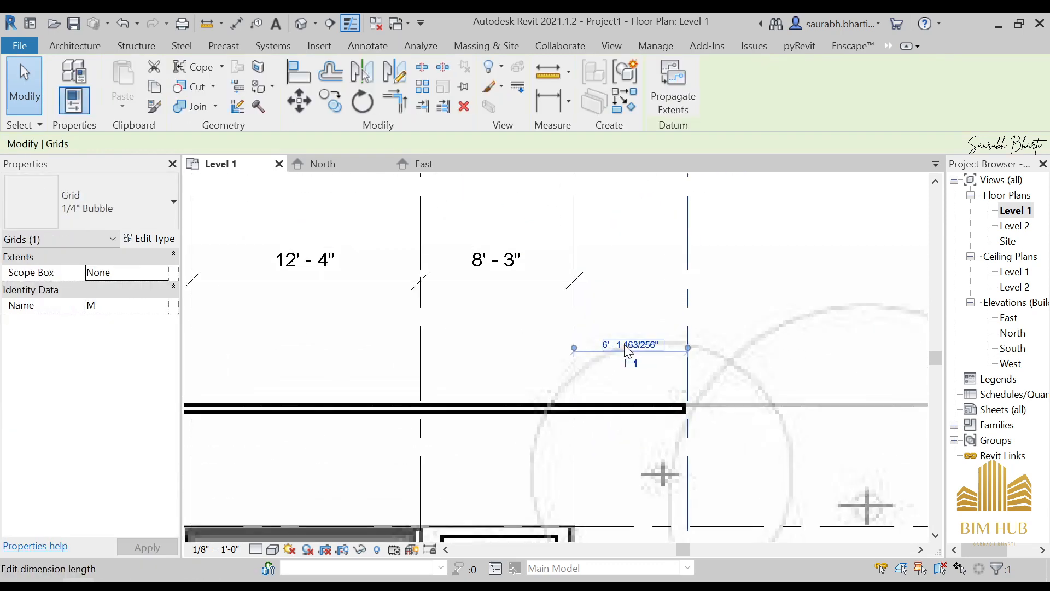
left_click(627, 346)
scroll(656, 385, "down", 3)
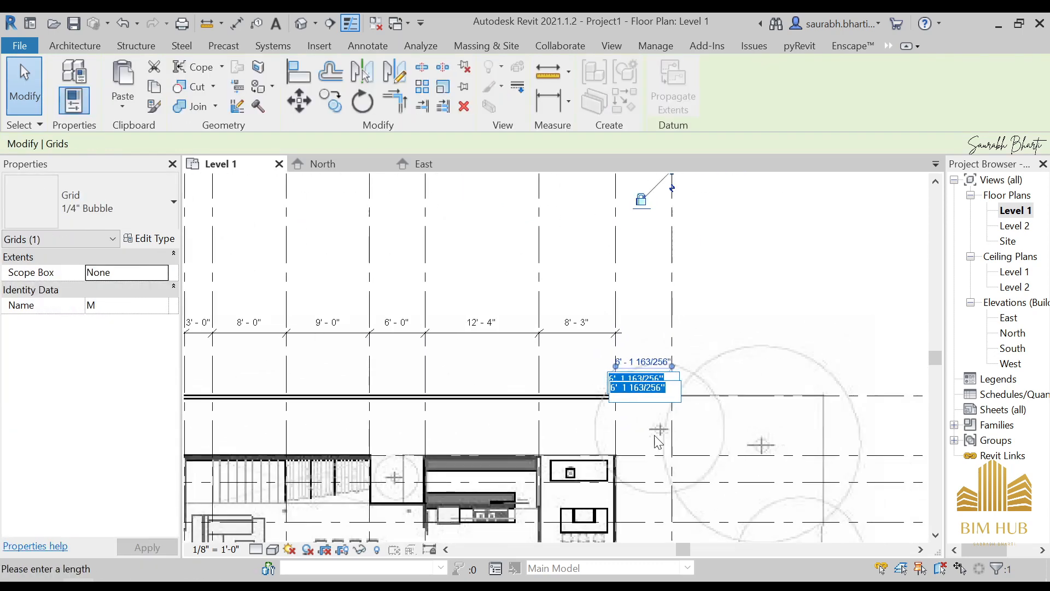
scroll(658, 442, "down", 3)
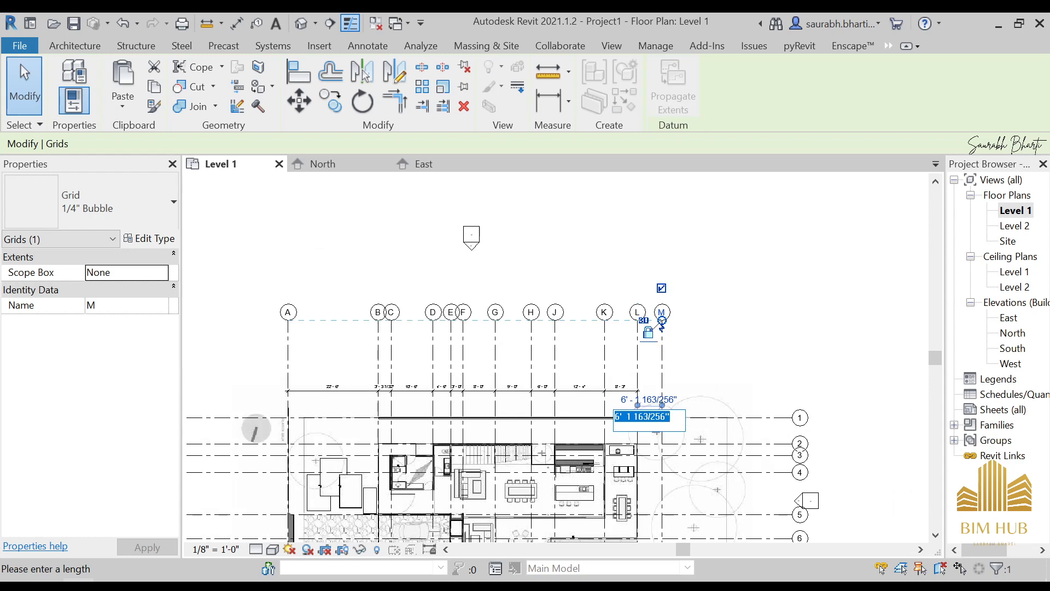
type("6")
key("Return")
key("Escape")
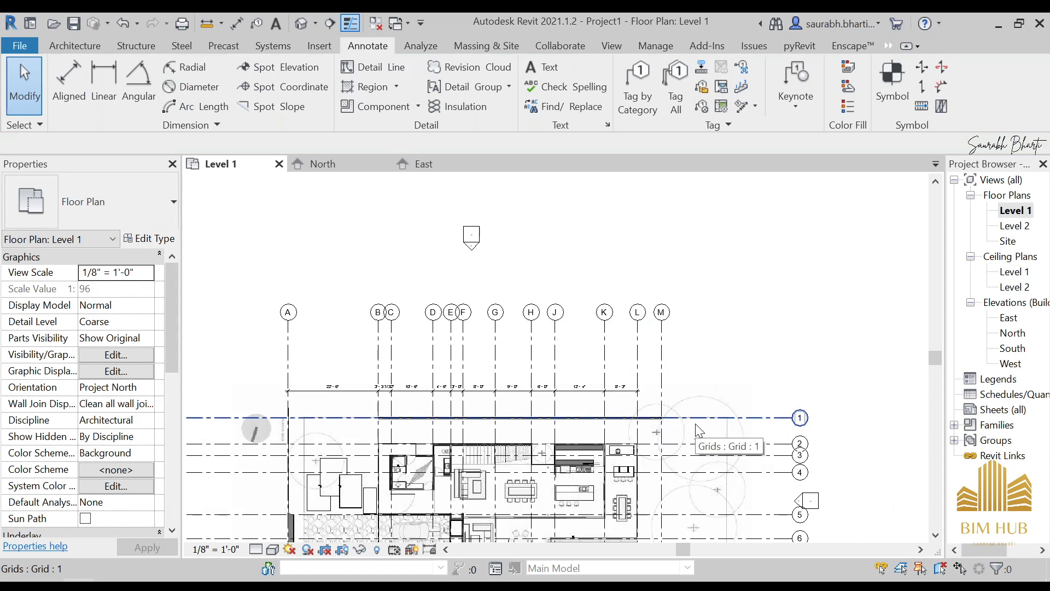
Place an aligned dimension between grids L and M slightly above the existing dimension string.
scroll(684, 413, "up", 1)
key("d")
key("i")
scroll(628, 398, "up", 3)
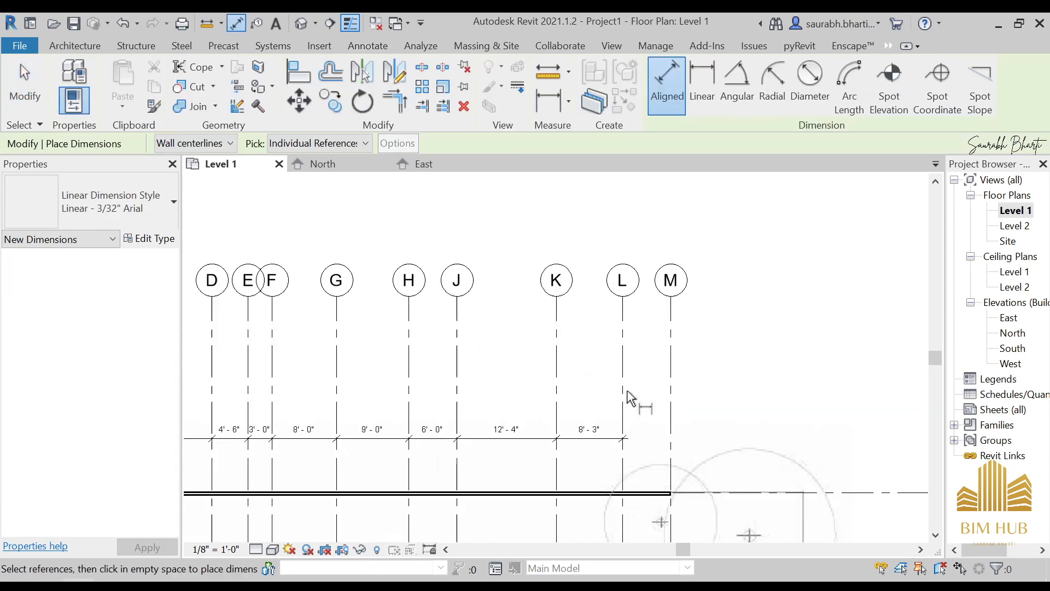
scroll(628, 405, "up", 1)
left_click(623, 418)
left_click(677, 436)
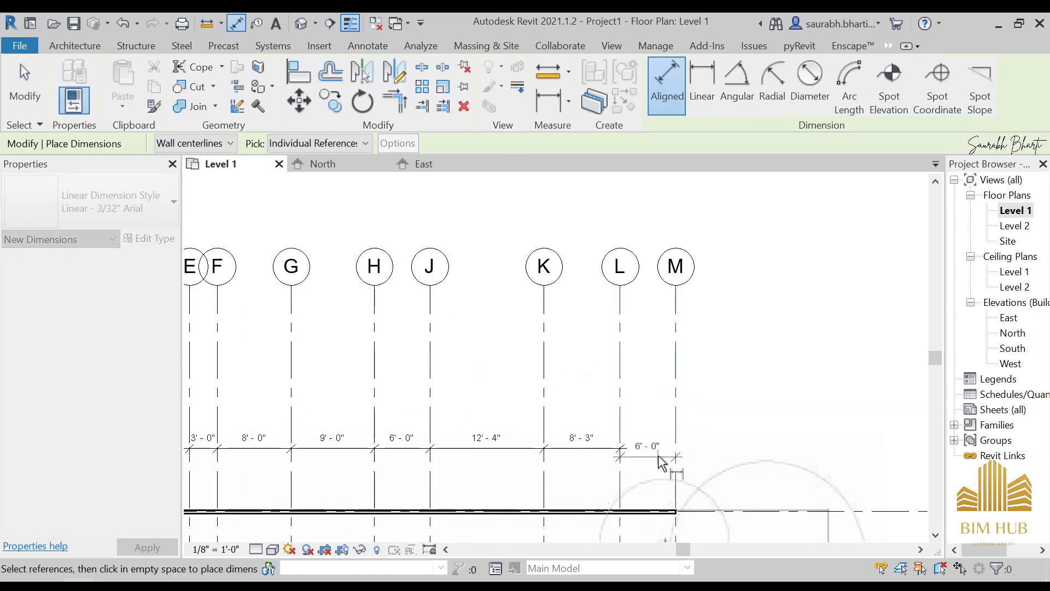
left_click(662, 443)
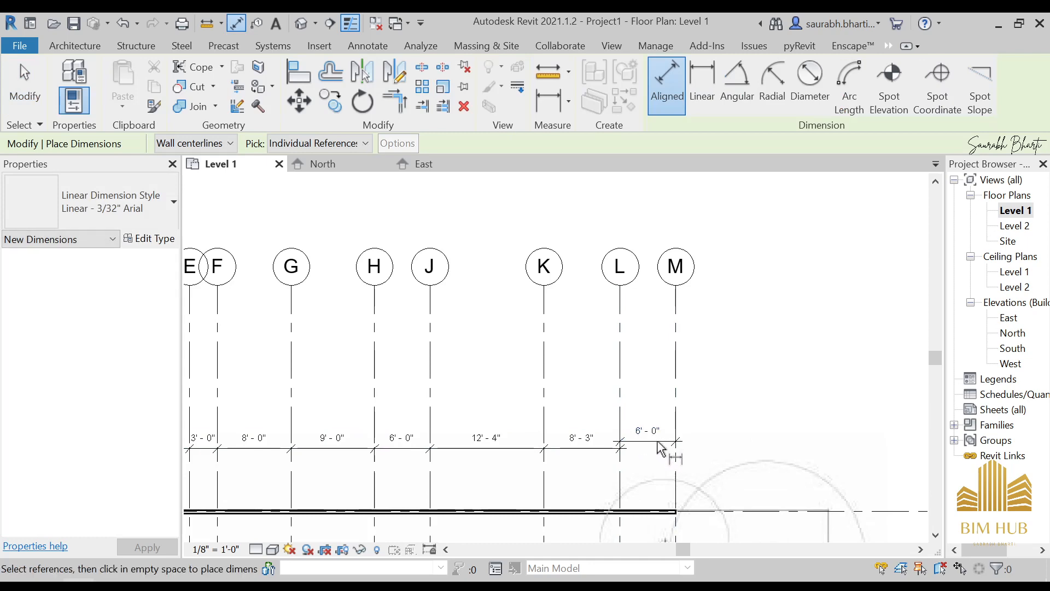
Delete the misaligned dimension between grids L and M.
key("Escape")
left_click(663, 444)
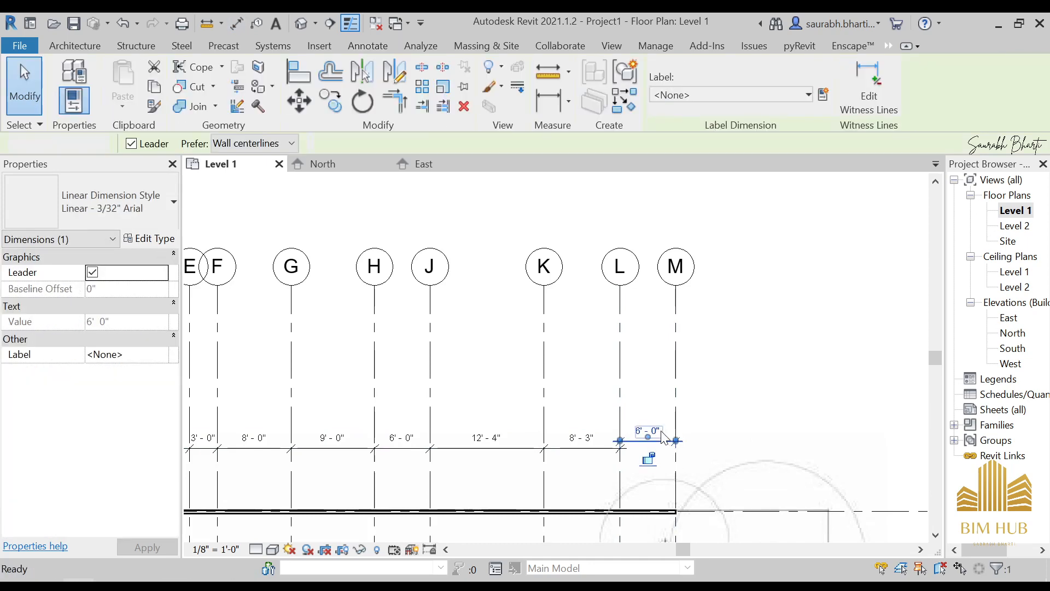
key("Escape")
Place an aligned dimension between grids L and M in line with the existing dimension string.
key("d")
key("i")
scroll(660, 442, "up", 3)
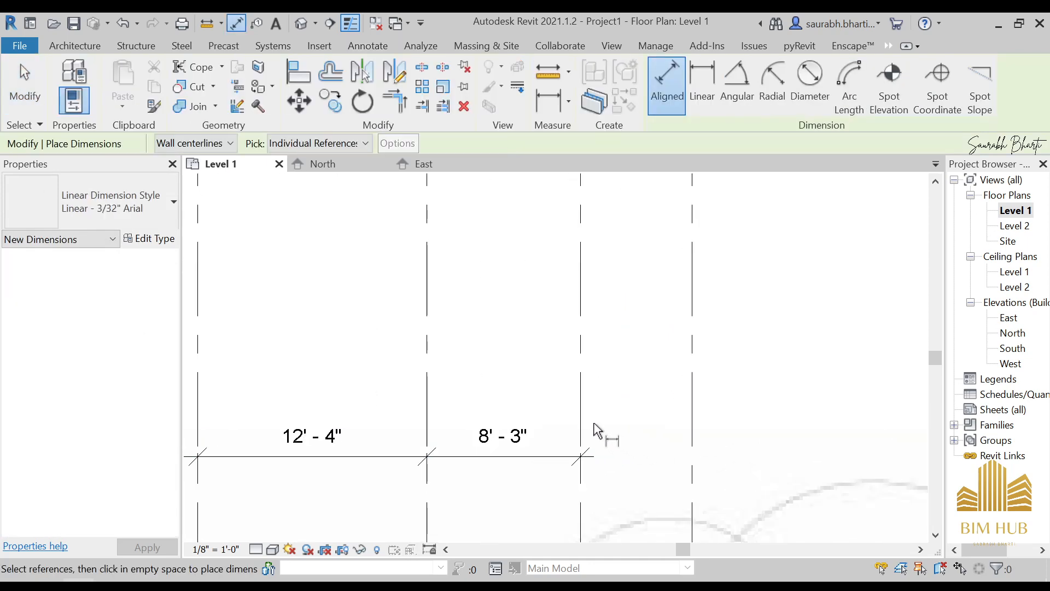
left_click(583, 429)
left_click(694, 445)
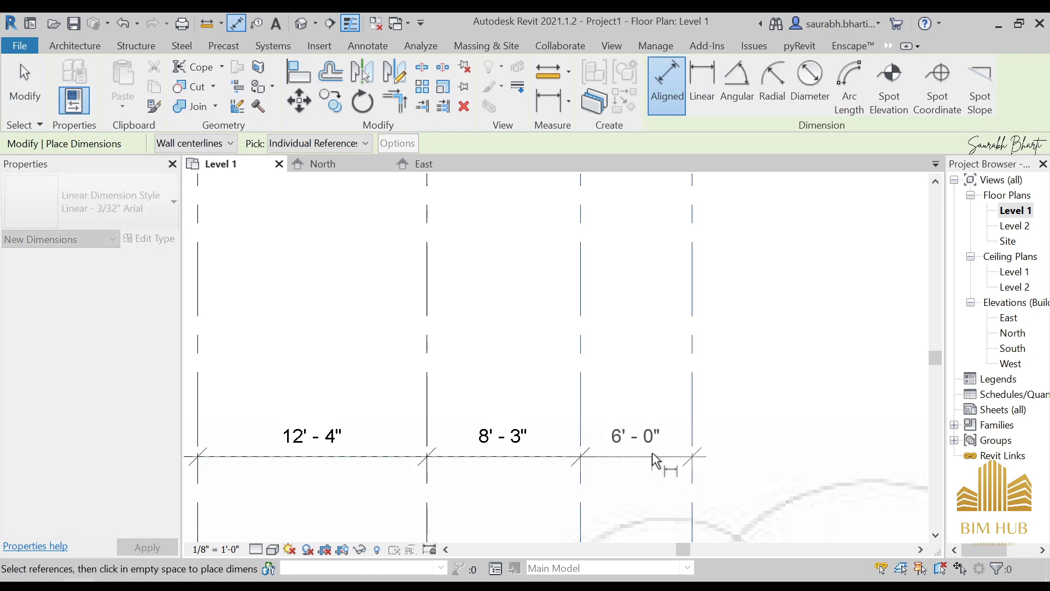
left_click(652, 452)
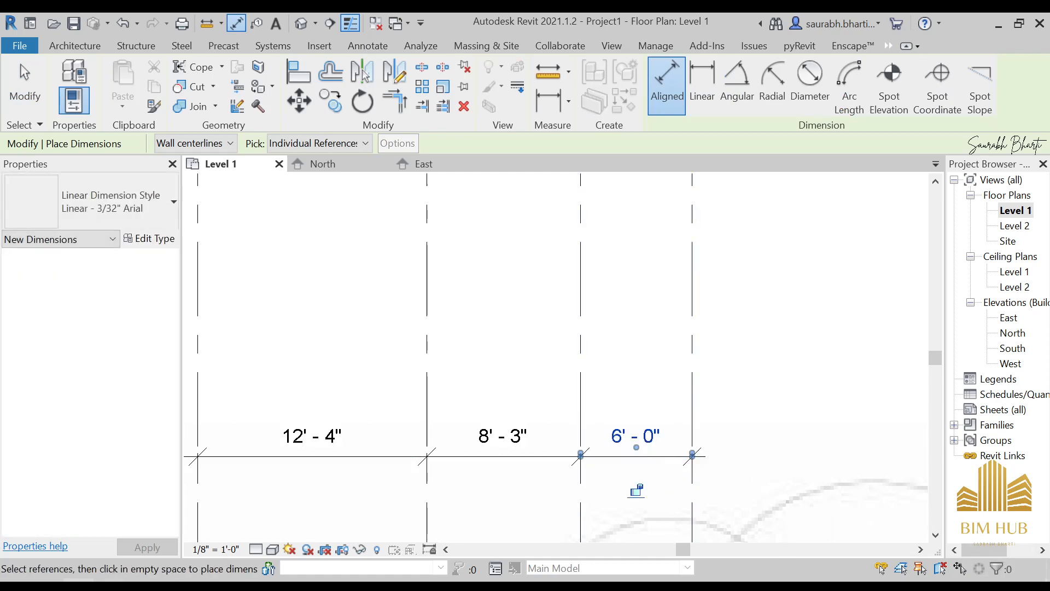
key("alt+Tab")
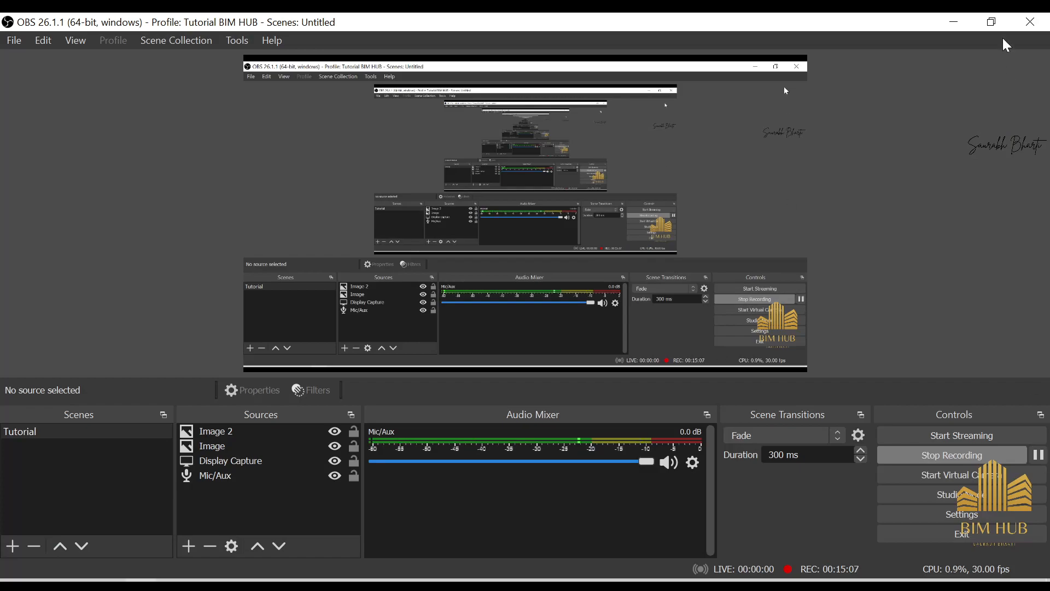
left_click(964, 26)
Examine the lettered and numbered grid layout across the whole Level 1 floor plan.
scroll(528, 416, "down", 5)
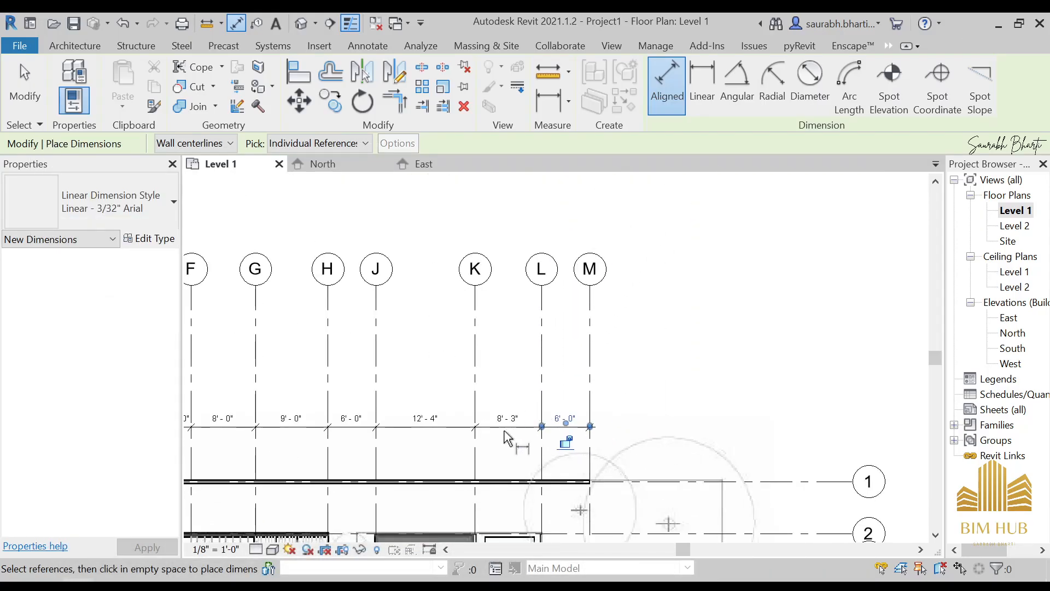
middle_click_drag(511, 437, 580, 335)
scroll(739, 428, "down", 4)
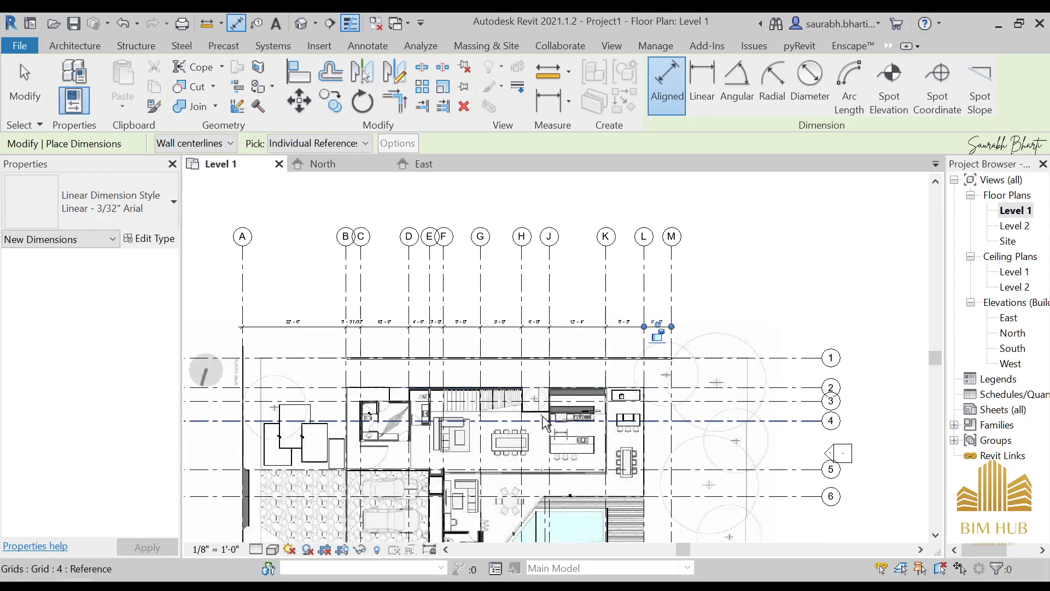
middle_click_drag(281, 377, 442, 304)
scroll(385, 304, "up", 1)
scroll(381, 297, "down", 2)
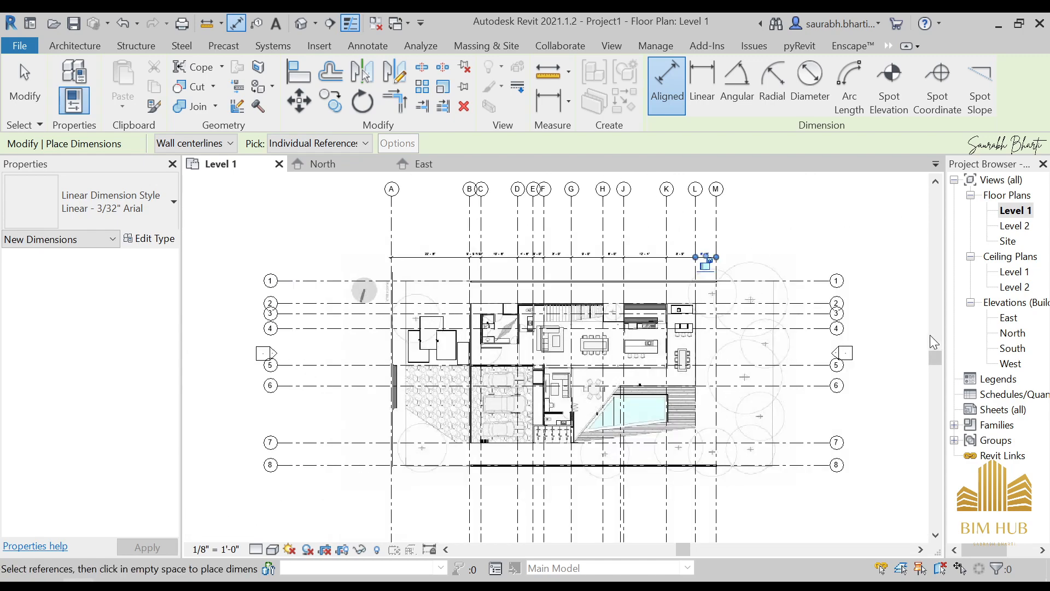
scroll(728, 295, "up", 4)
scroll(762, 295, "down", 3)
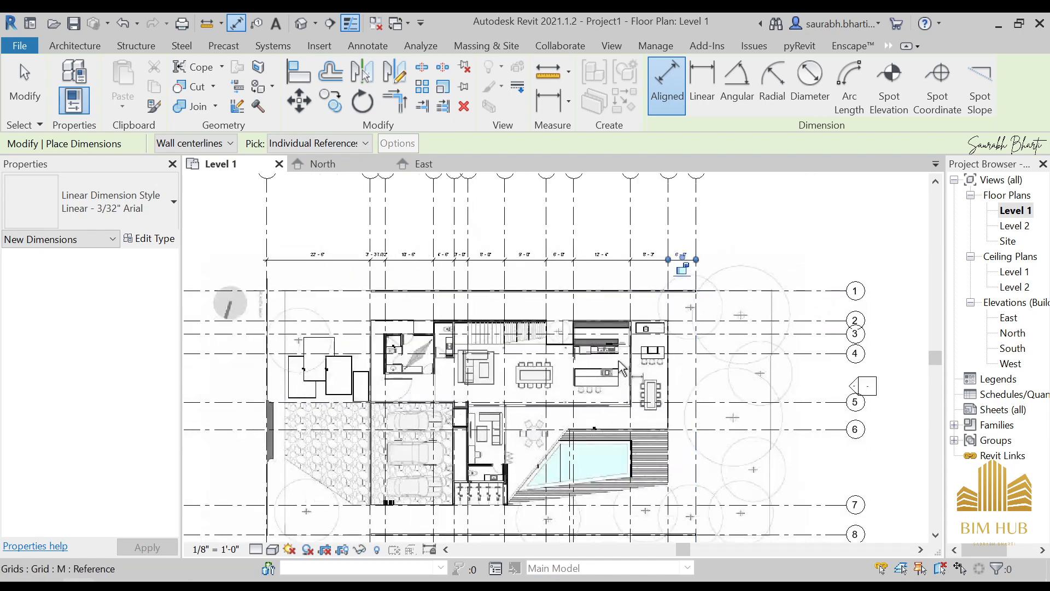
scroll(753, 284, "up", 1)
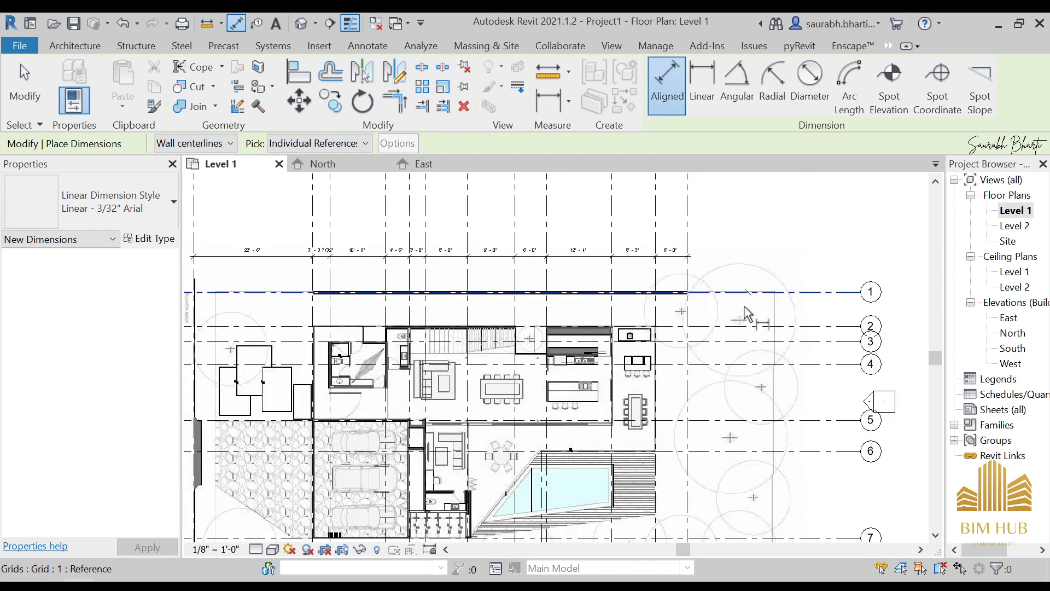
Place an aligned dimension between horizontal grids 1 and 2, east of grid M, and end the command.
left_click(750, 292)
scroll(753, 331, "up", 3)
left_click(751, 326)
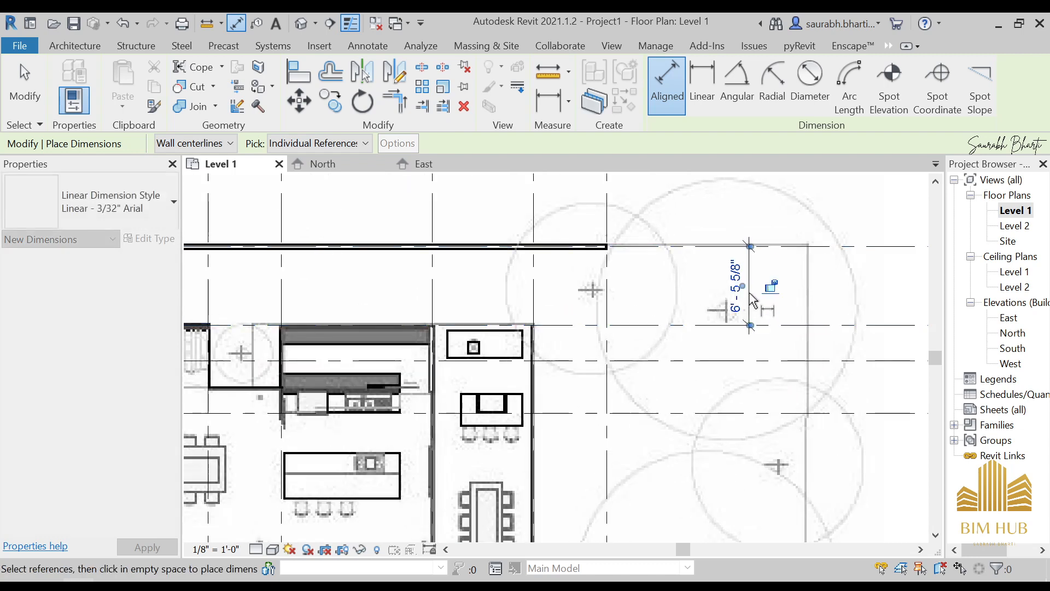
left_click(747, 315)
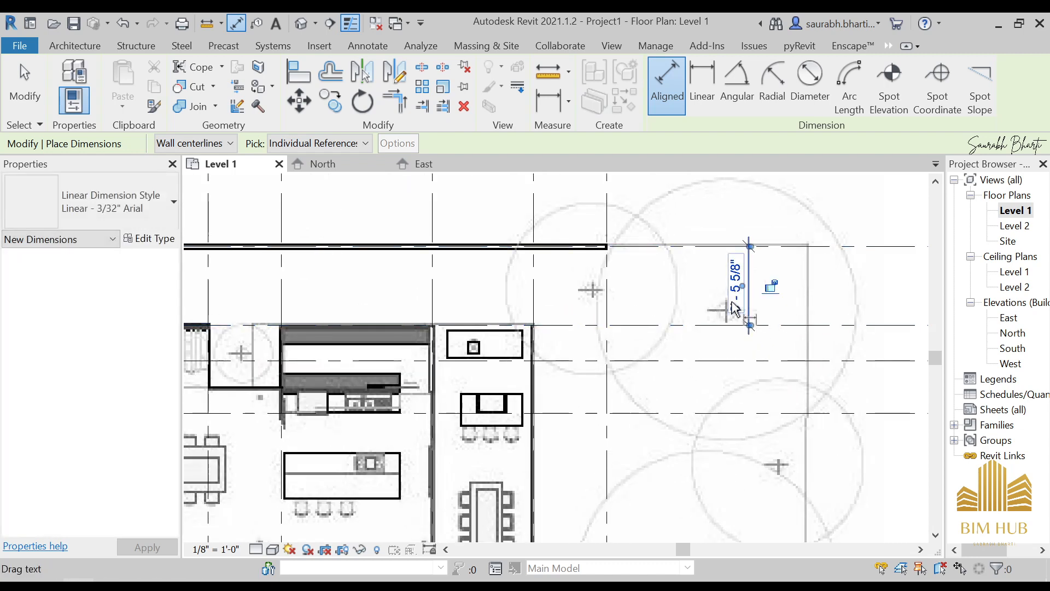
key("Escape")
key("Escape")
Set the spacing between grids 1 and 2 to 6' 6" by moving grid 2.
scroll(736, 306, "up", 2)
left_click(733, 332)
left_click(737, 278)
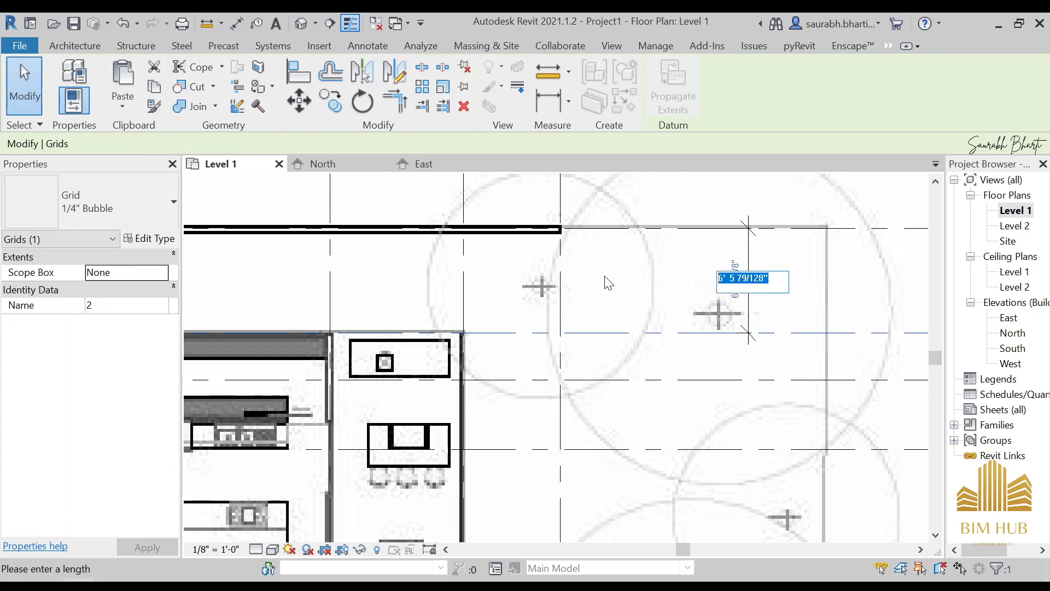
key("Return")
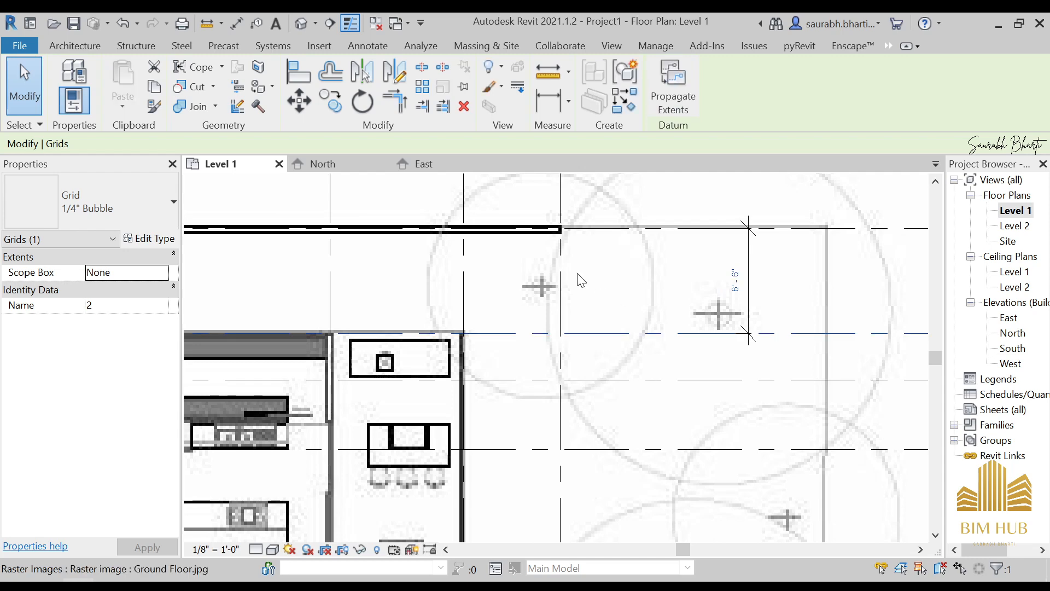
Place an aligned dimension between grids 2 and 3, east of grid M.
scroll(581, 281, "down", 3)
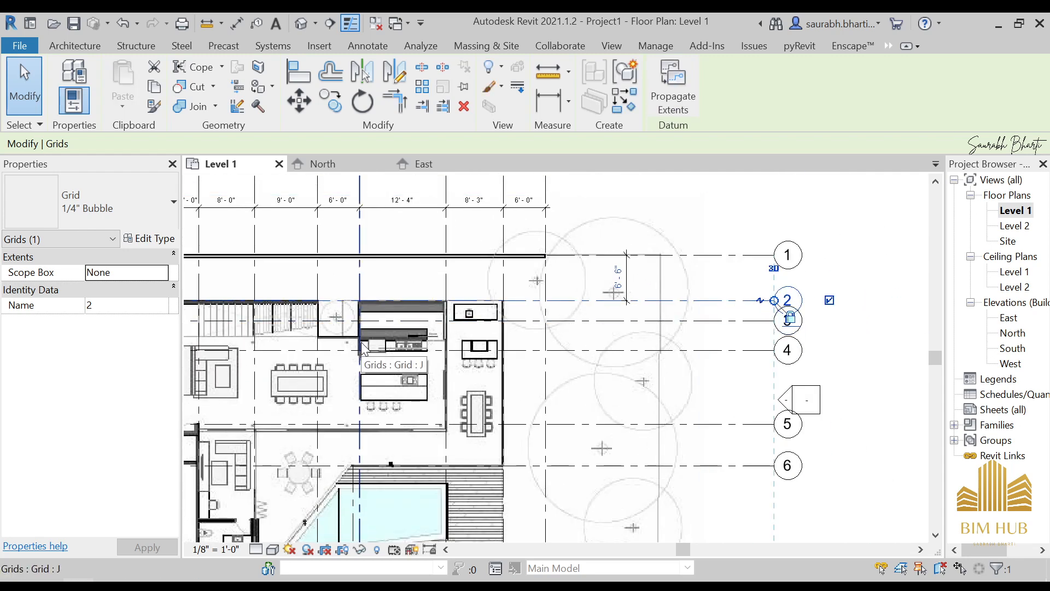
key("d")
key("i")
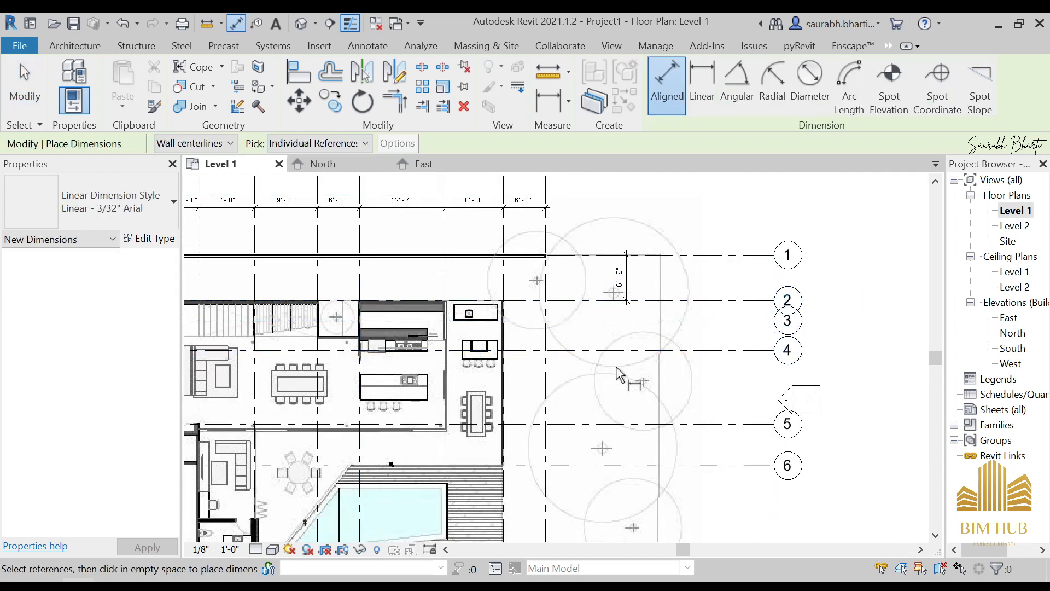
middle_click_drag(484, 353, 411, 320)
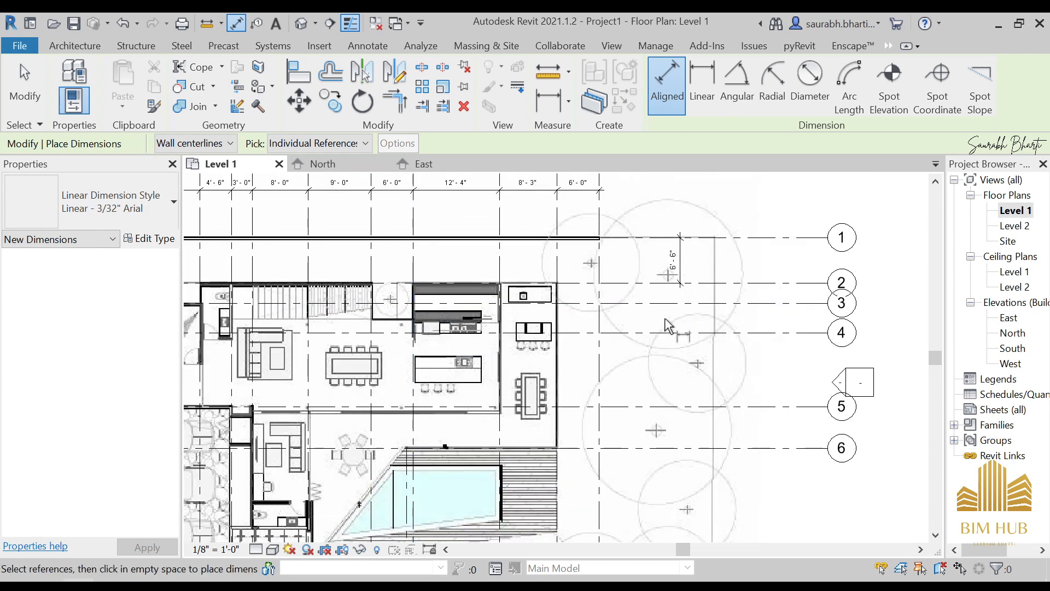
scroll(662, 283, "up", 2)
left_click(644, 277)
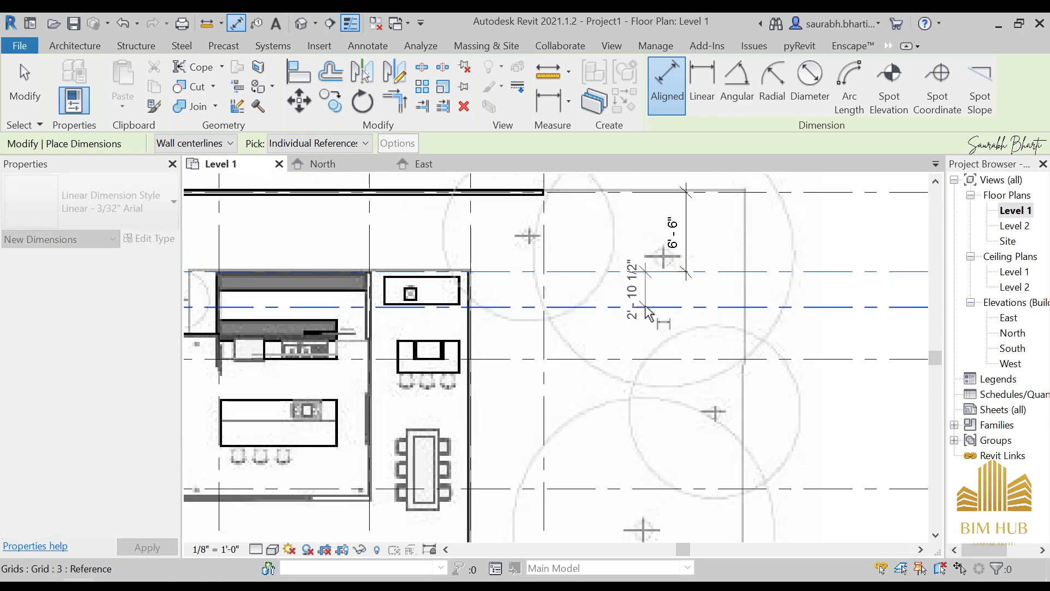
left_click(647, 307)
left_click(634, 295)
Check how grids 2 and 3 line up with the walls of the underlying floor plan image.
scroll(647, 283, "down", 4)
middle_click_drag(647, 283, 738, 286)
scroll(738, 286, "up", 5)
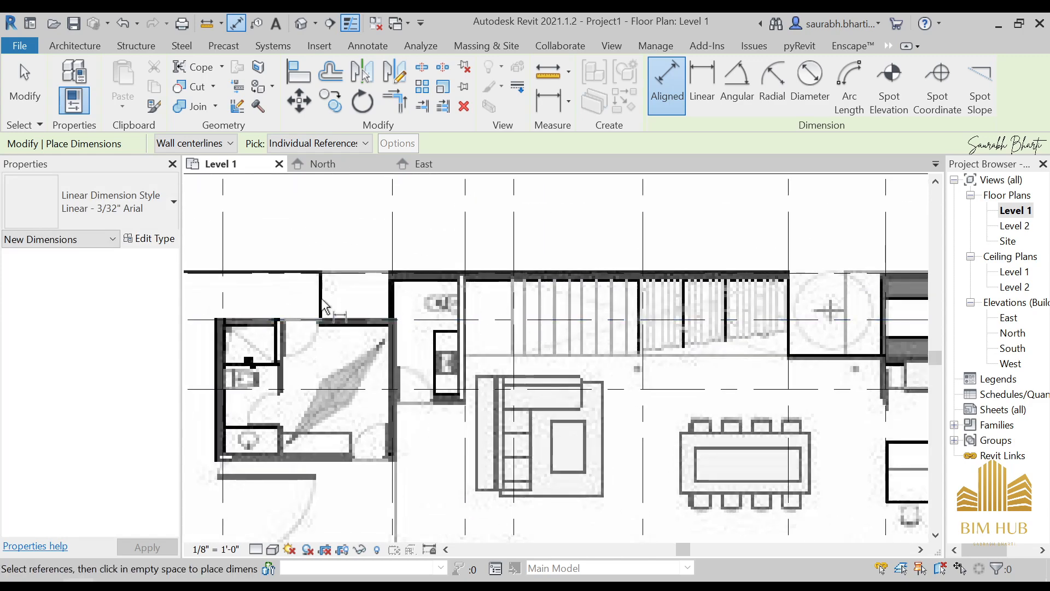
scroll(351, 322, "down", 2)
middle_click_drag(755, 343, 507, 347)
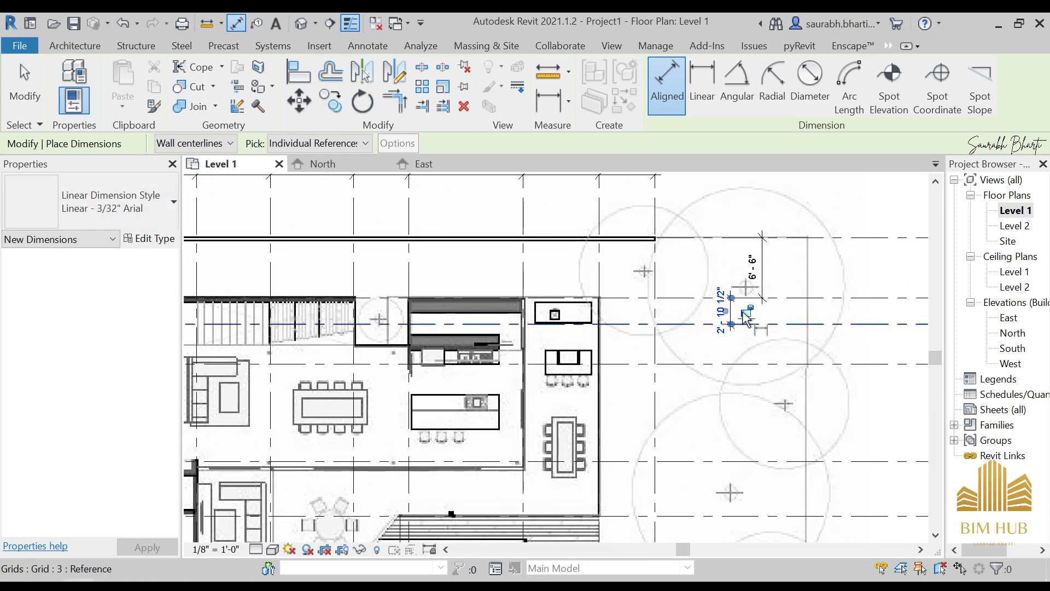
Set the spacing between grids 2 and 3 to 2' 10" by moving grid 3.
scroll(747, 319, "up", 2)
key("Escape")
scroll(699, 312, "up", 2)
left_click(759, 345)
left_click(707, 289)
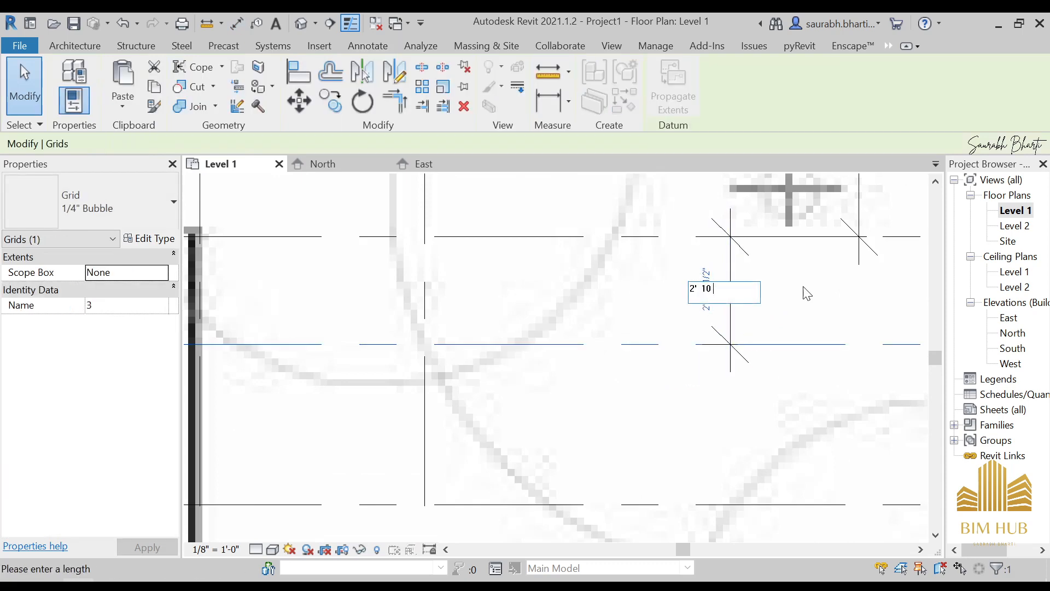
key("Return")
scroll(763, 330, "down", 4)
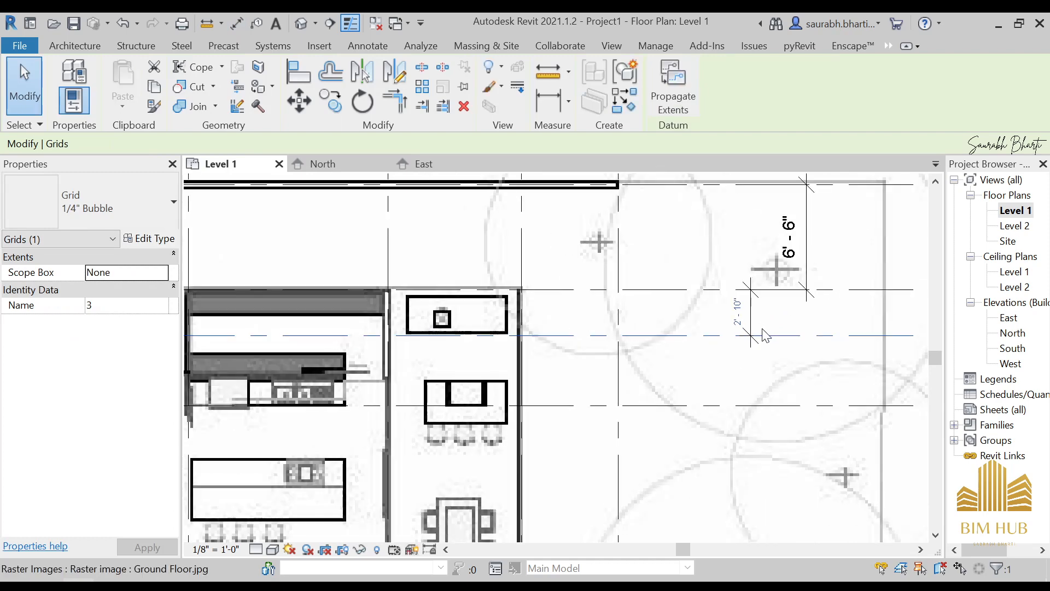
middle_click_drag(778, 354, 775, 315)
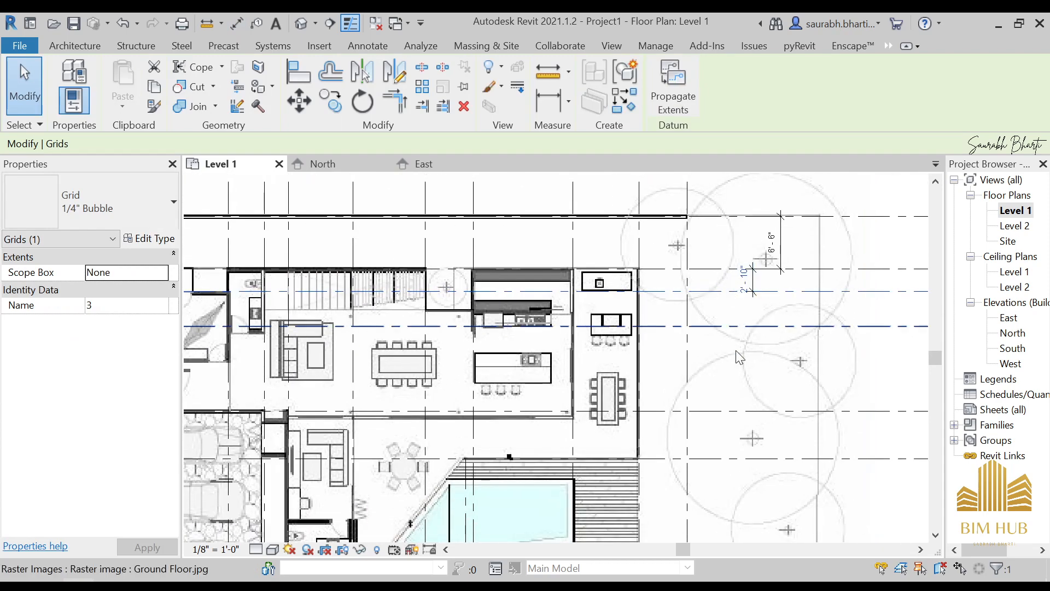
Place an aligned dimension between grids 3 and 4, east of grid M, and end the command.
key("Escape")
key("d")
key("i")
scroll(736, 356, "up", 3)
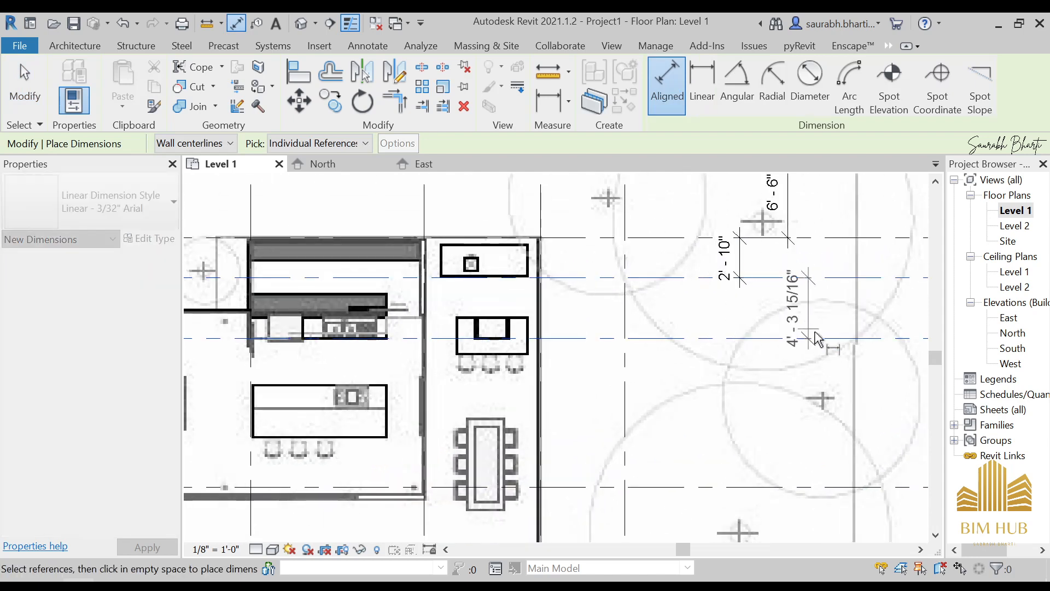
left_click(818, 311)
scroll(818, 312, "up", 2)
key("Escape")
key("Escape")
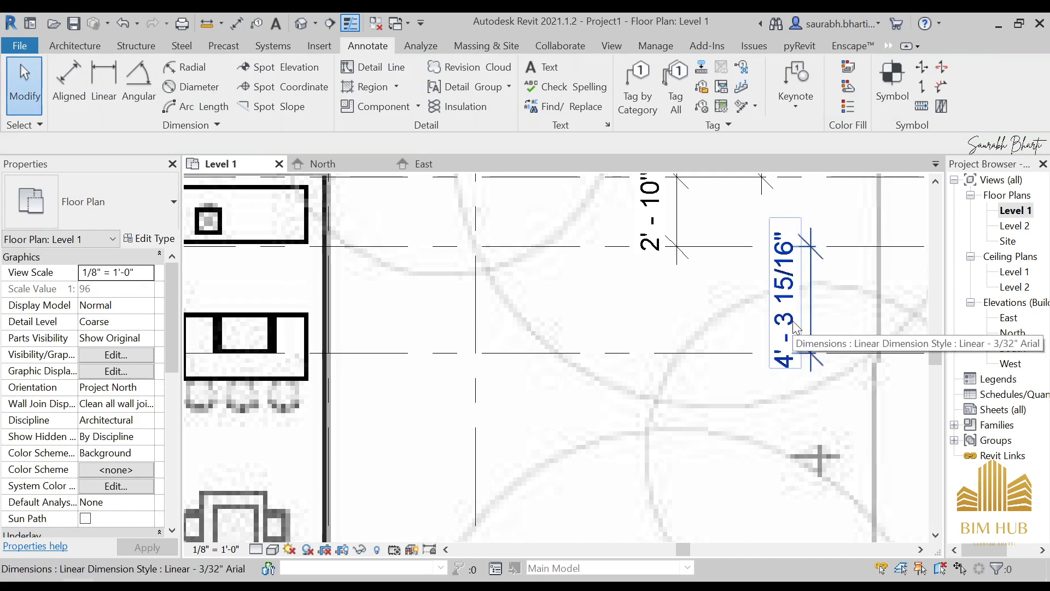
Check grid 4 against the kitchen counter in the plan image and set its spacing from grid 3 to 4' 2".
scroll(796, 328, "down", 4)
scroll(616, 342, "down", 3)
scroll(253, 344, "up", 2)
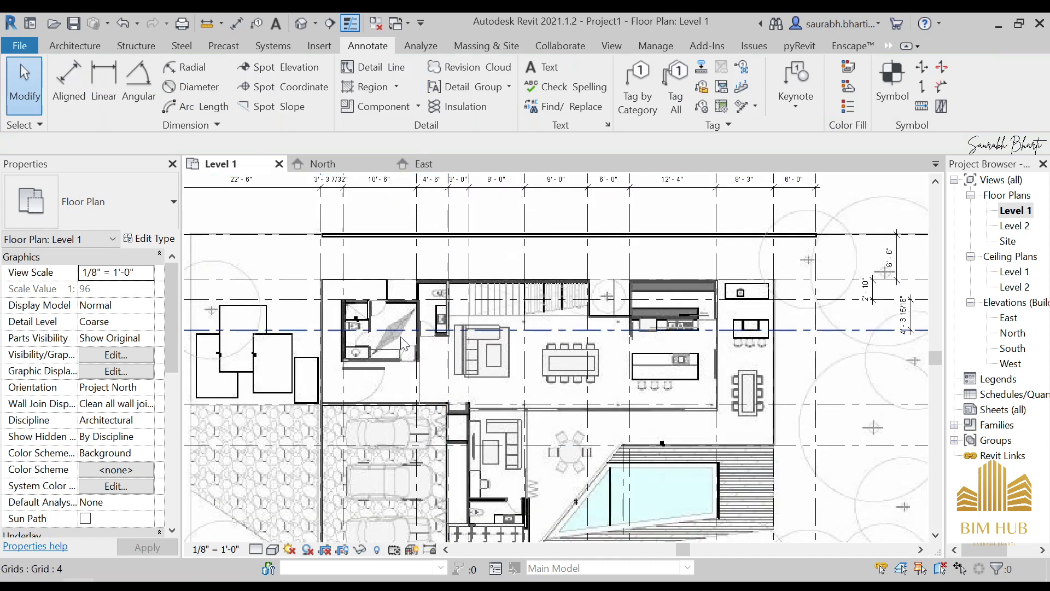
scroll(480, 344, "up", 5)
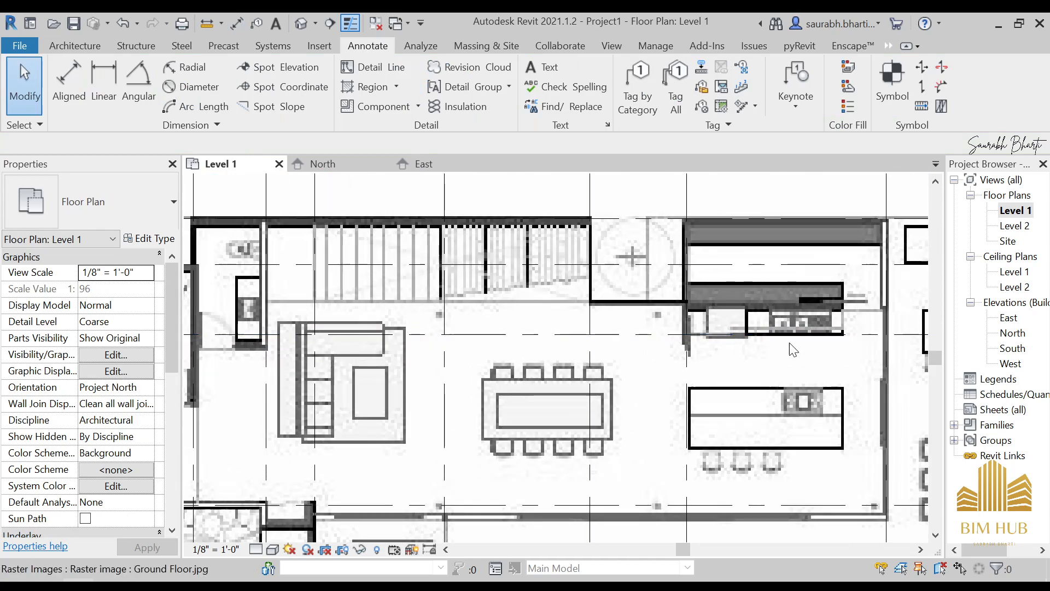
scroll(547, 339, "up", 3)
left_click(627, 333)
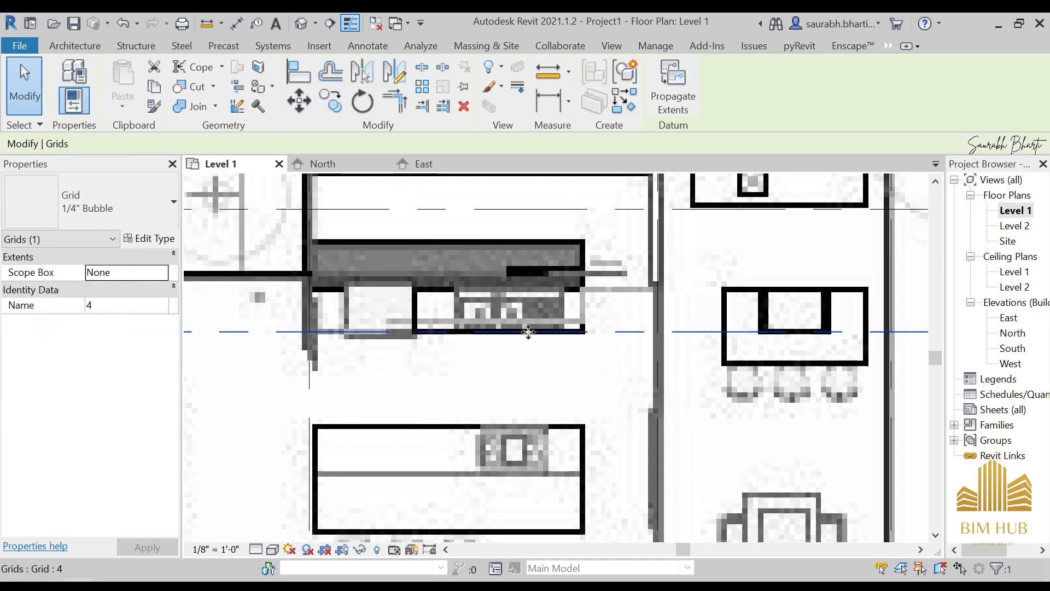
scroll(526, 329, "down", 3)
middle_click_drag(582, 364, 310, 353)
scroll(310, 353, "down", 2)
scroll(620, 328, "up", 1)
scroll(620, 327, "up", 1)
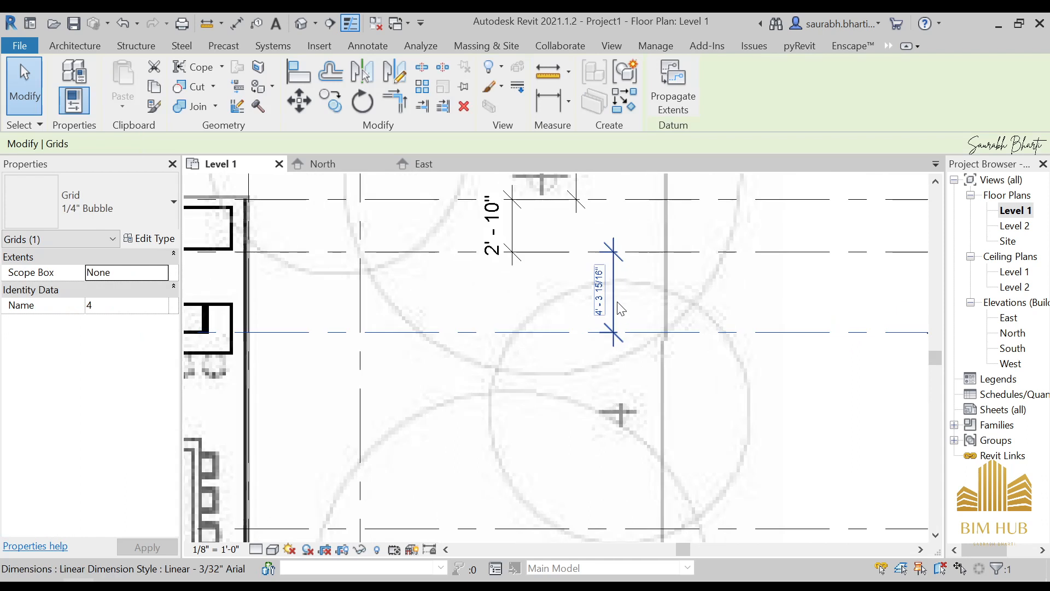
left_click(600, 290)
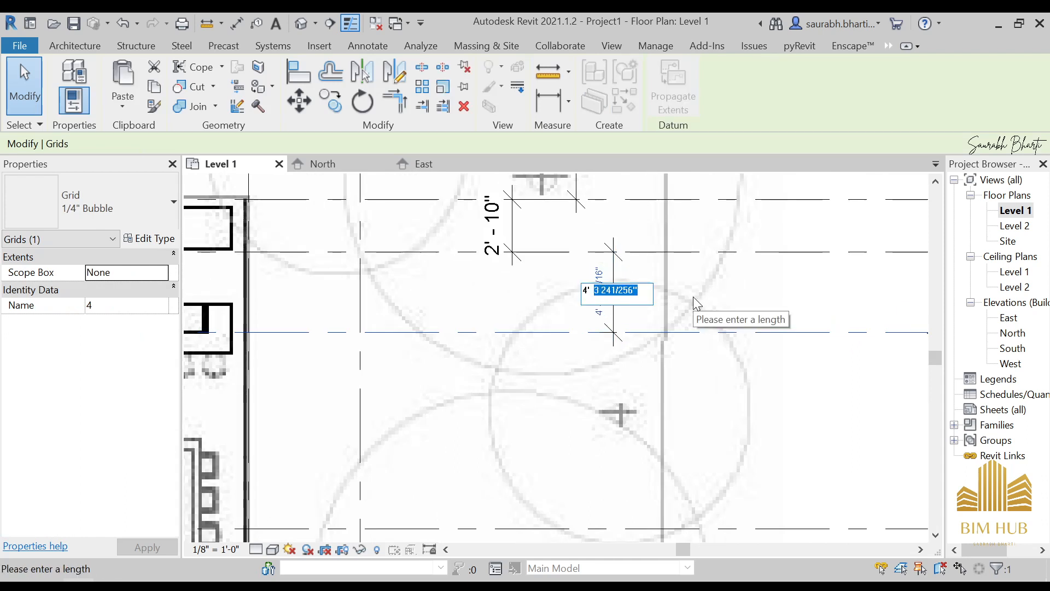
type("4' - 2")
type("\"")
key("Return")
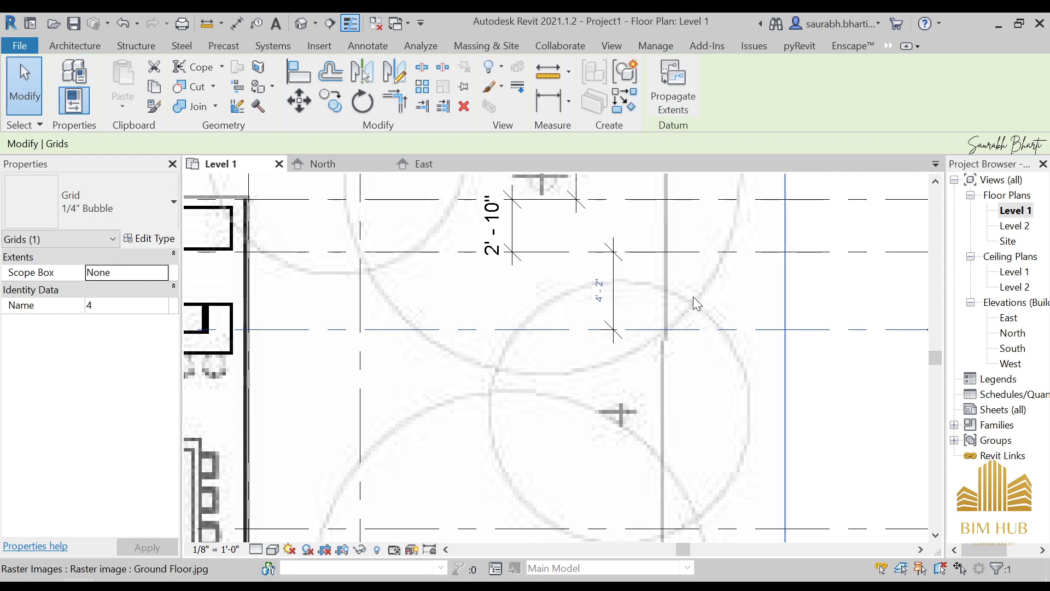
Place an aligned dimension between grids 4 and 5, east of grid M, and end the command.
scroll(694, 298, "down", 4)
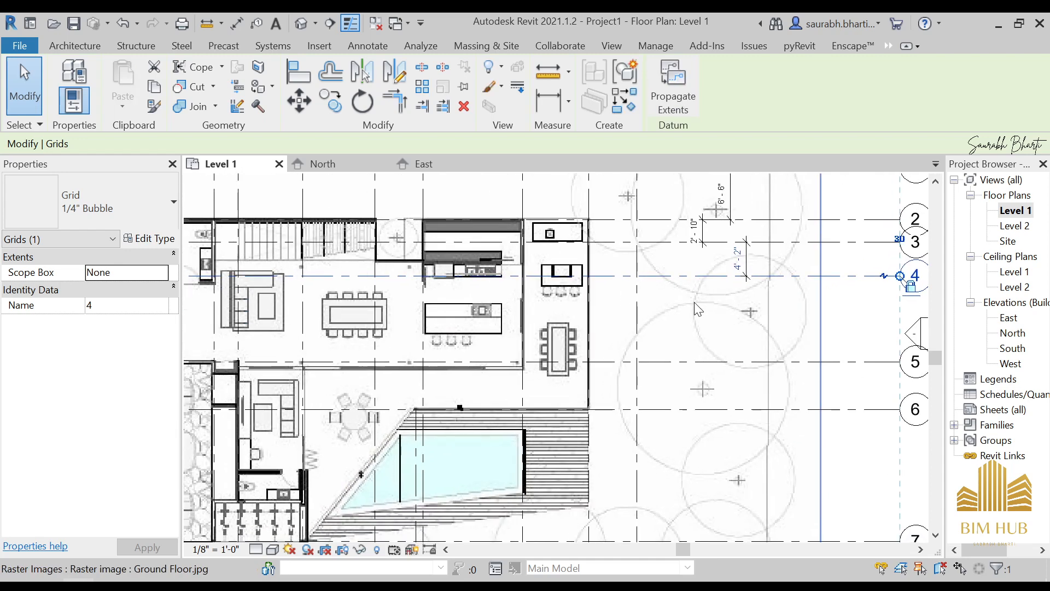
key("d")
key("i")
middle_click_drag(703, 370, 733, 339)
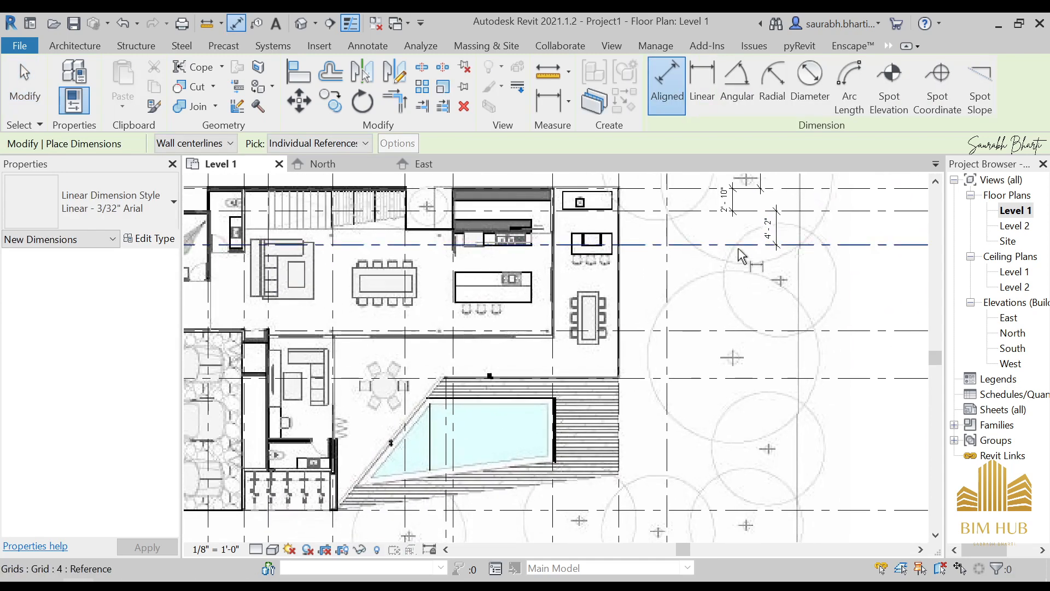
left_click(733, 331)
left_click(737, 320)
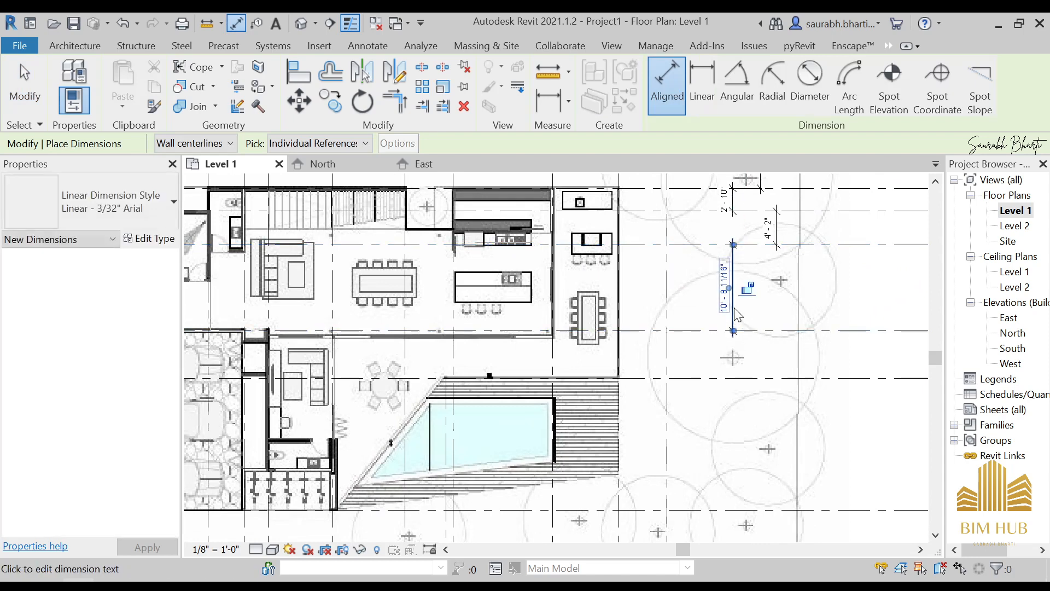
key("Escape")
key("Escape")
Set the spacing between grids 4 and 5 to 10' 8" by moving grid 5, and deselect it.
middle_click_drag(377, 341, 395, 340)
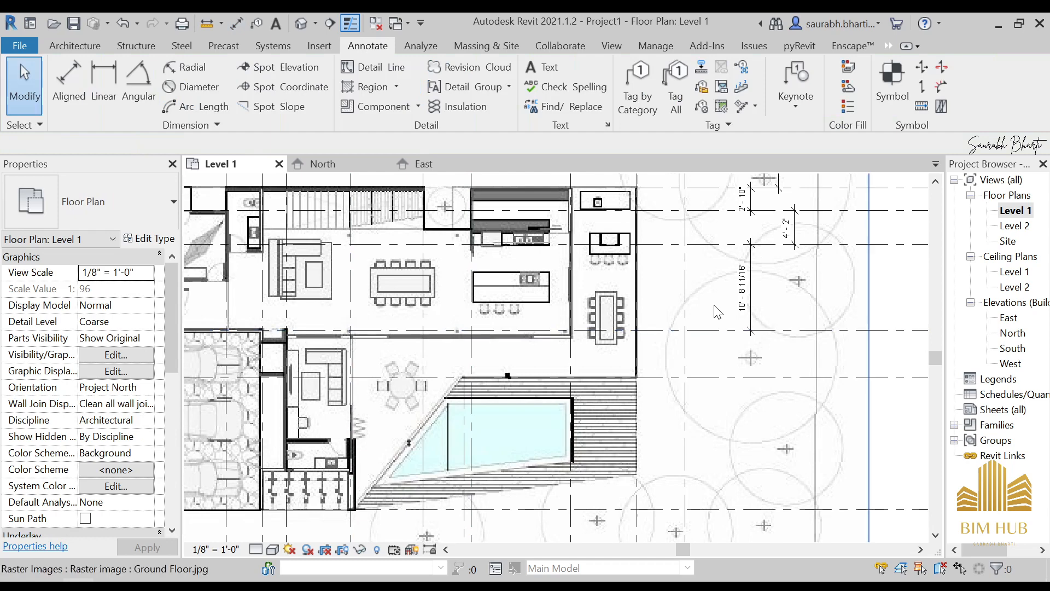
scroll(753, 310, "down", 1)
scroll(684, 350, "down", 2)
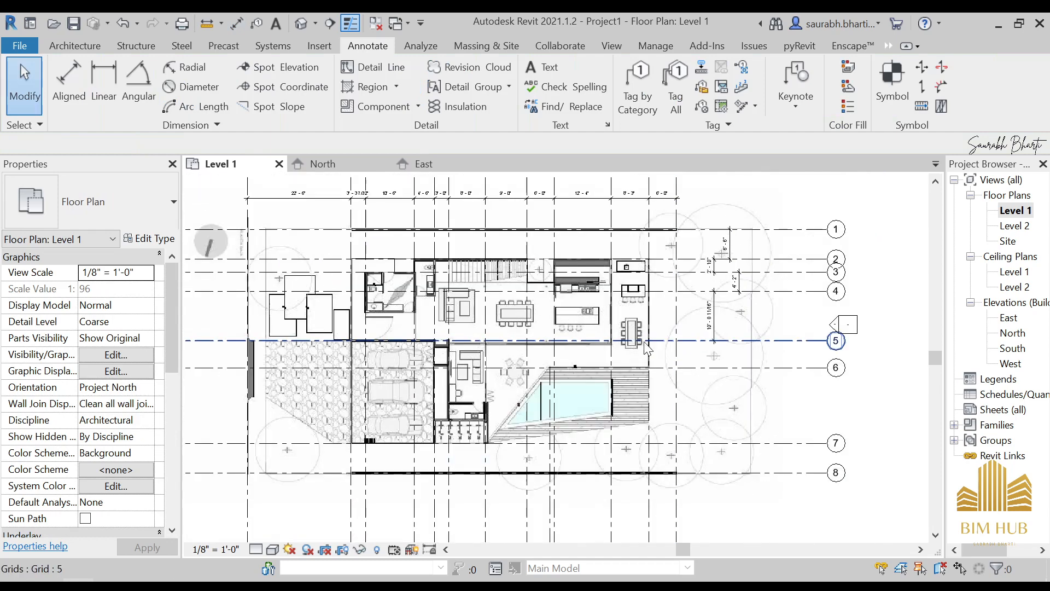
scroll(557, 356, "up", 2)
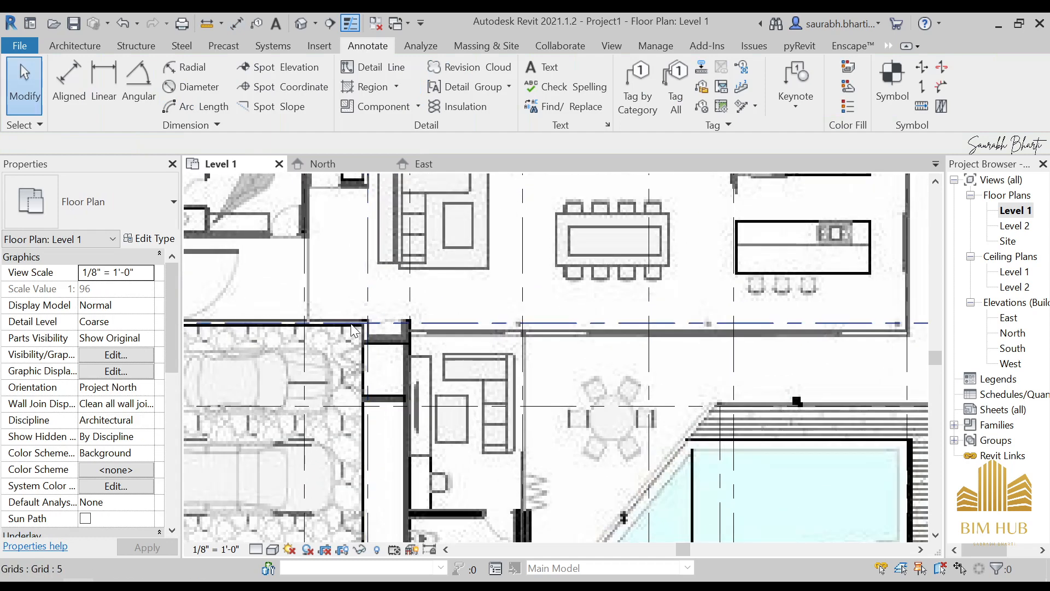
scroll(730, 314, "down", 1)
middle_click_drag(730, 314, 548, 299)
scroll(755, 260, "up", 2)
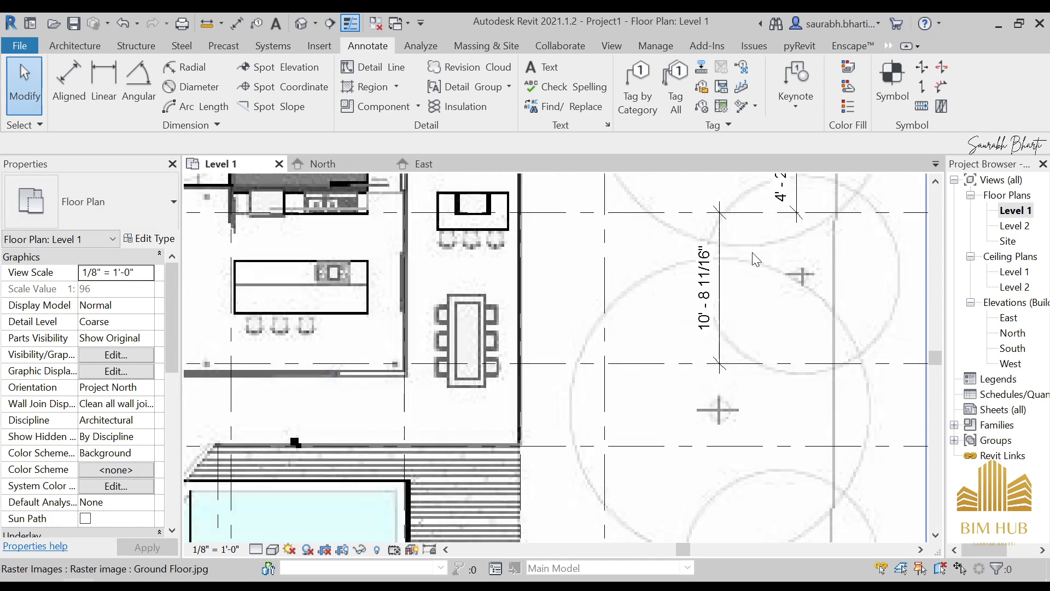
left_click(733, 364)
left_click(708, 290)
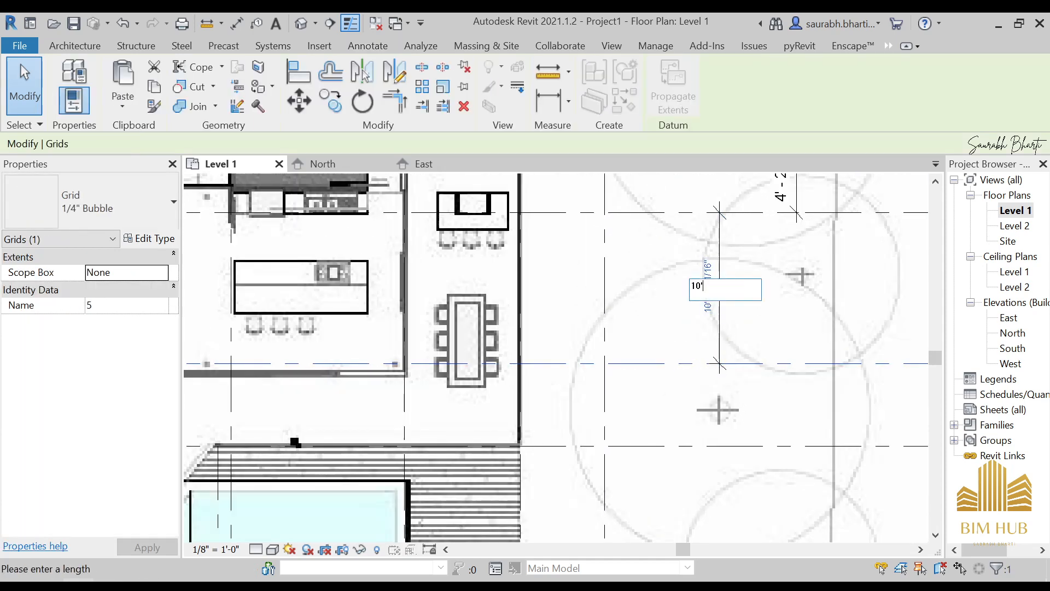
key("Return")
scroll(485, 347, "down", 3)
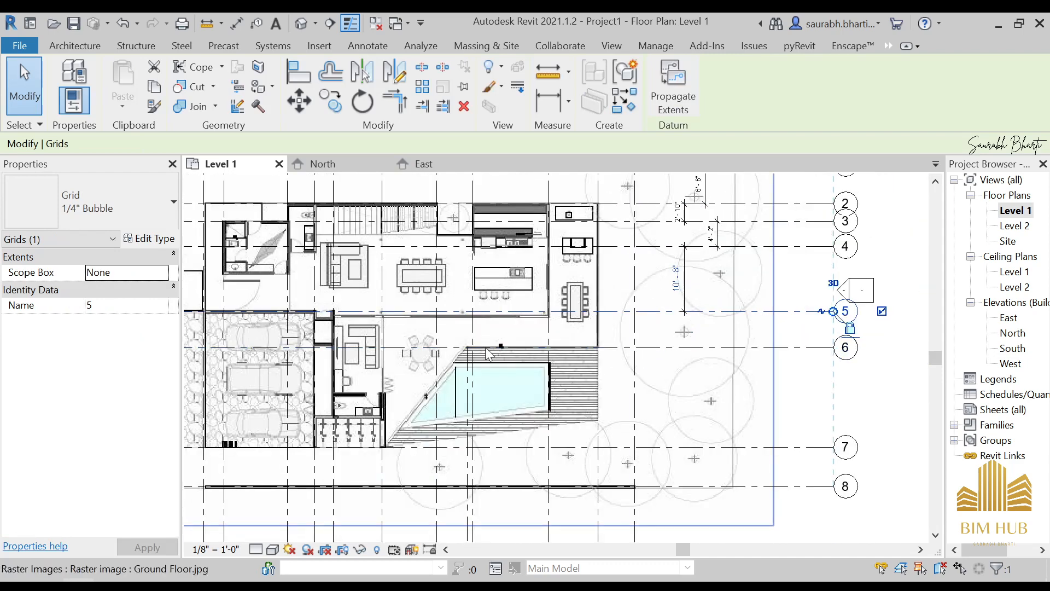
scroll(317, 310, "up", 2)
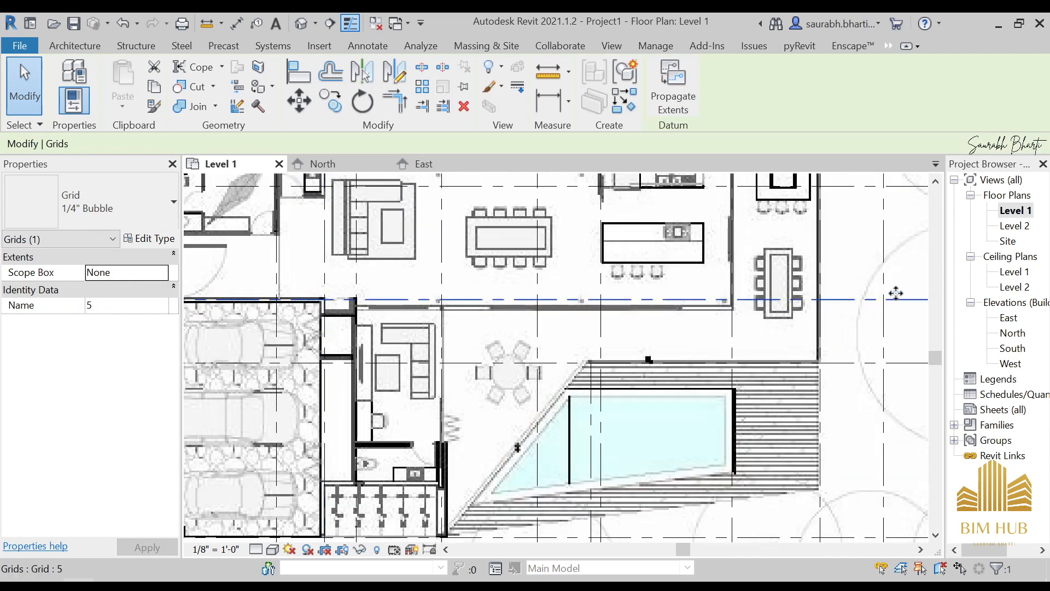
middle_click_drag(785, 272, 734, 267)
key("Escape")
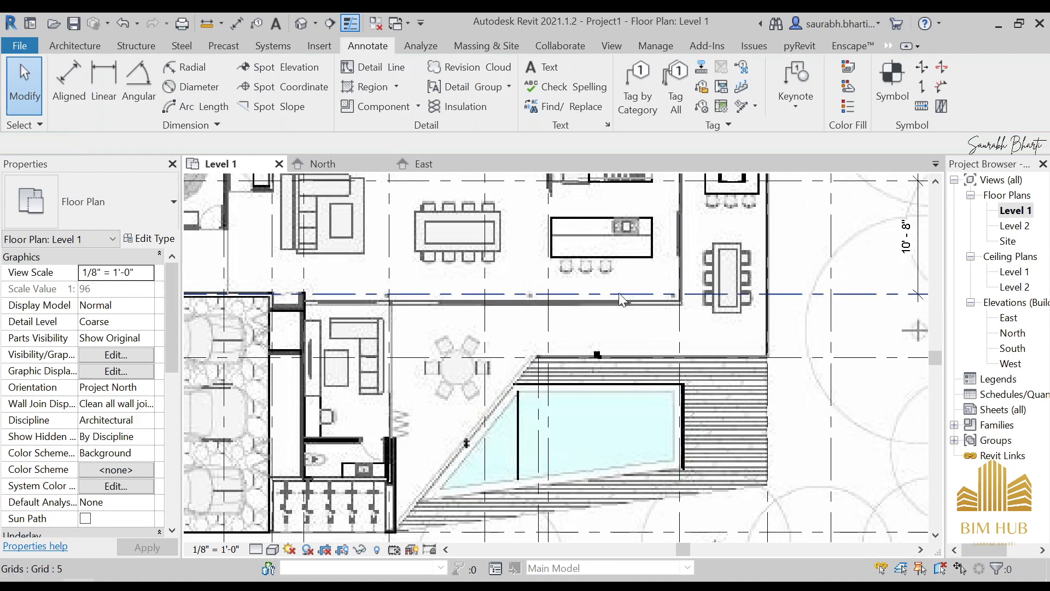
Draw a horizontal grid from grid F along the living area's south wall, just below grid 5, ending east of the grid 5 bubble.
scroll(257, 312, "up", 1)
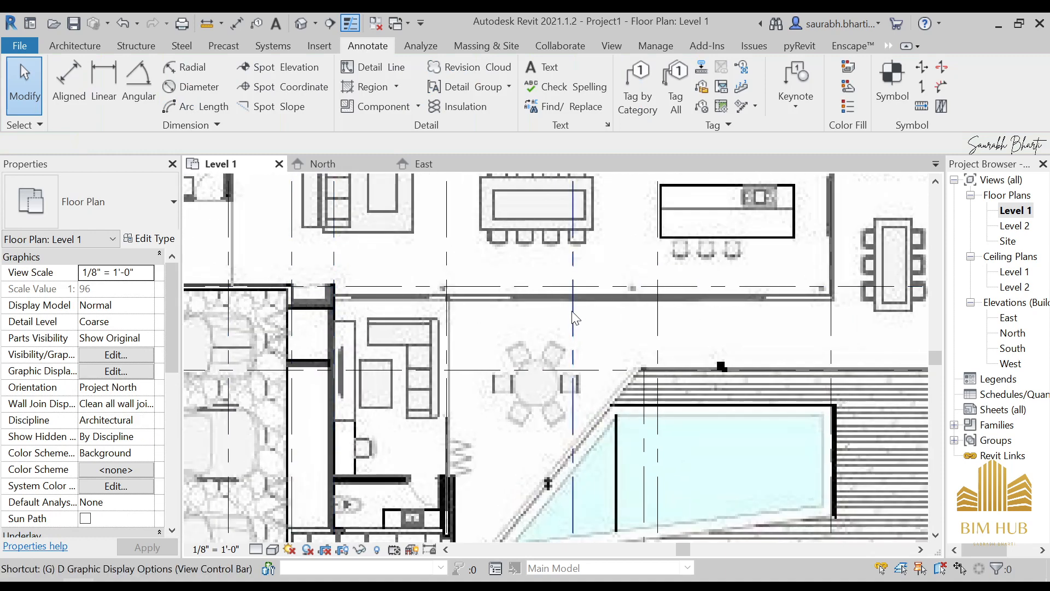
key("g")
key("r")
scroll(408, 301, "up", 1)
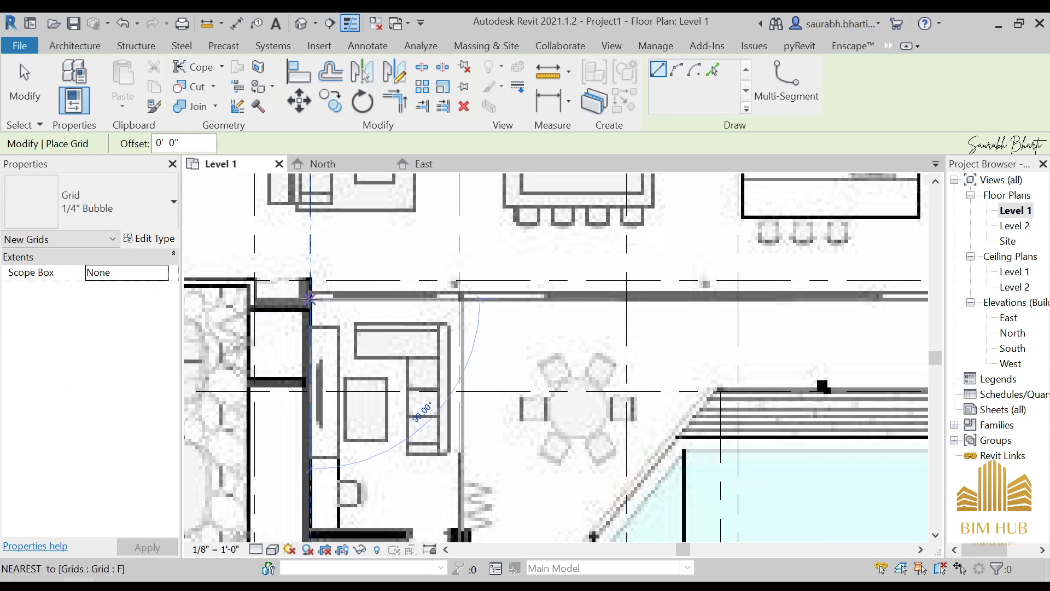
scroll(309, 298, "down", 3)
middle_click_drag(645, 310, 611, 302)
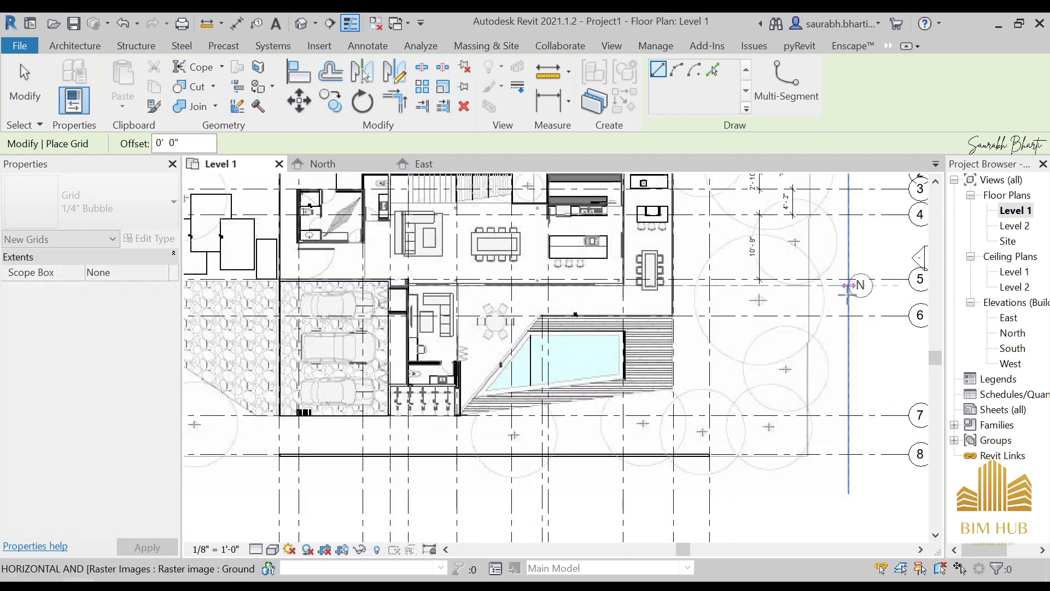
middle_click_drag(733, 296, 540, 281)
scroll(755, 269, "up", 2)
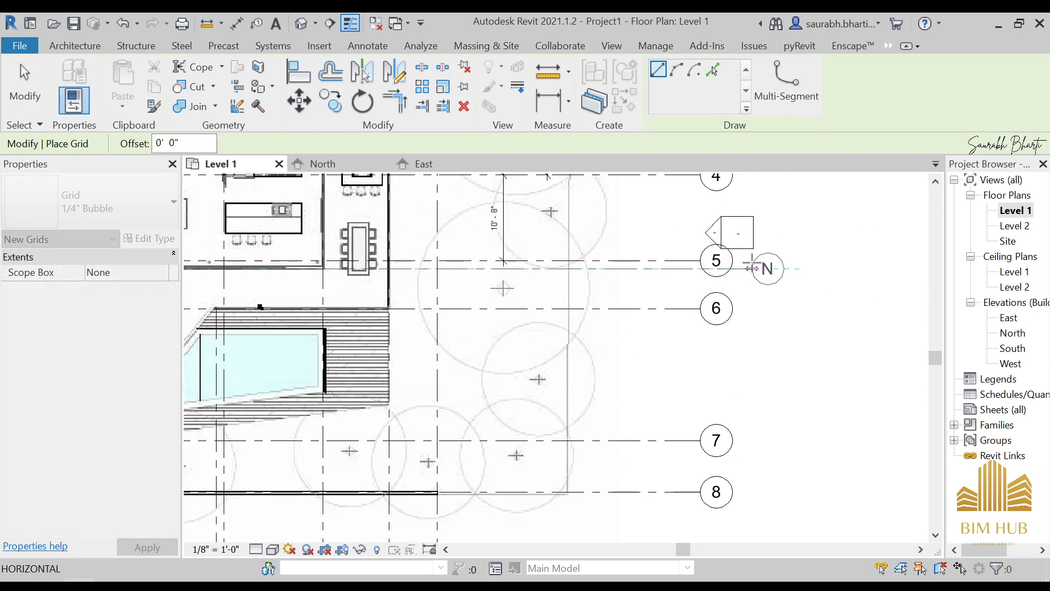
left_click(755, 268)
key("Escape")
key("Escape")
Rename the new horizontal grid just below grid 5 as 5.1.
left_click(775, 278)
left_click(774, 274)
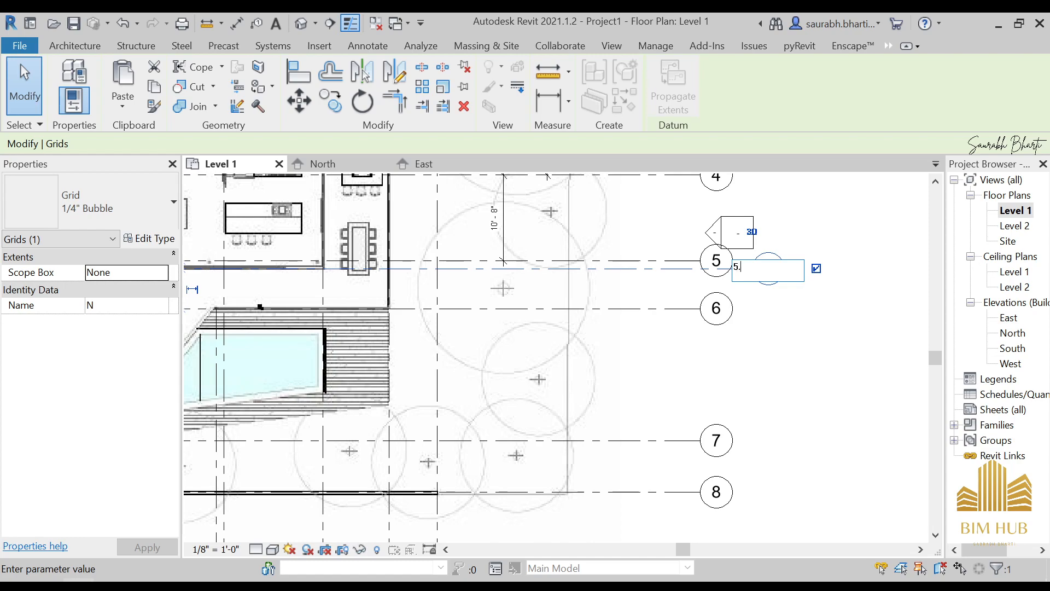
key("Return")
key("Escape")
scroll(739, 337, "down", 4)
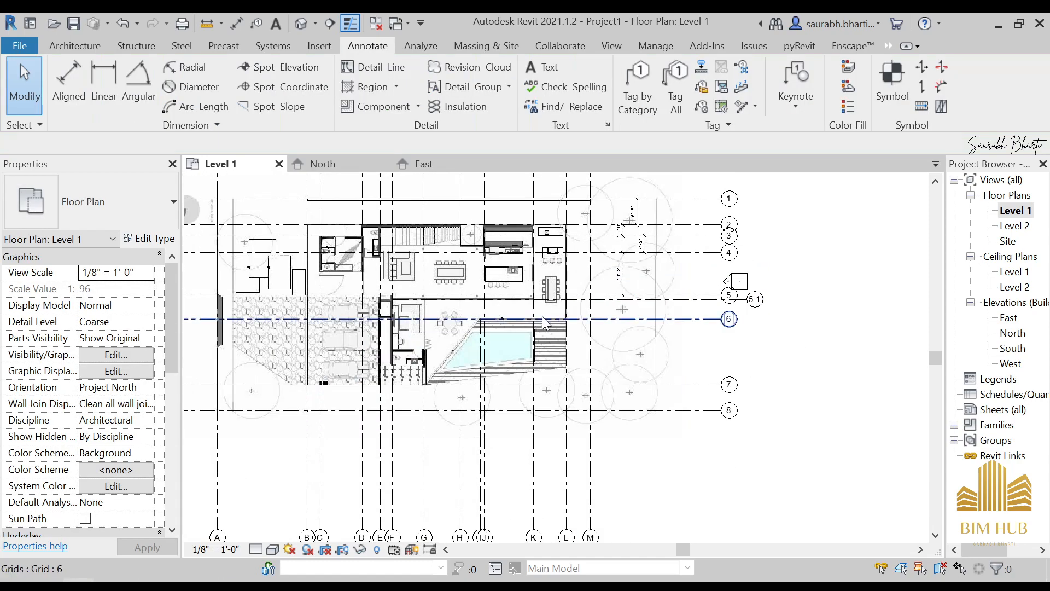
Place an aligned dimension between grids 5 and 5.1, east of grid M.
scroll(727, 338, "up", 4)
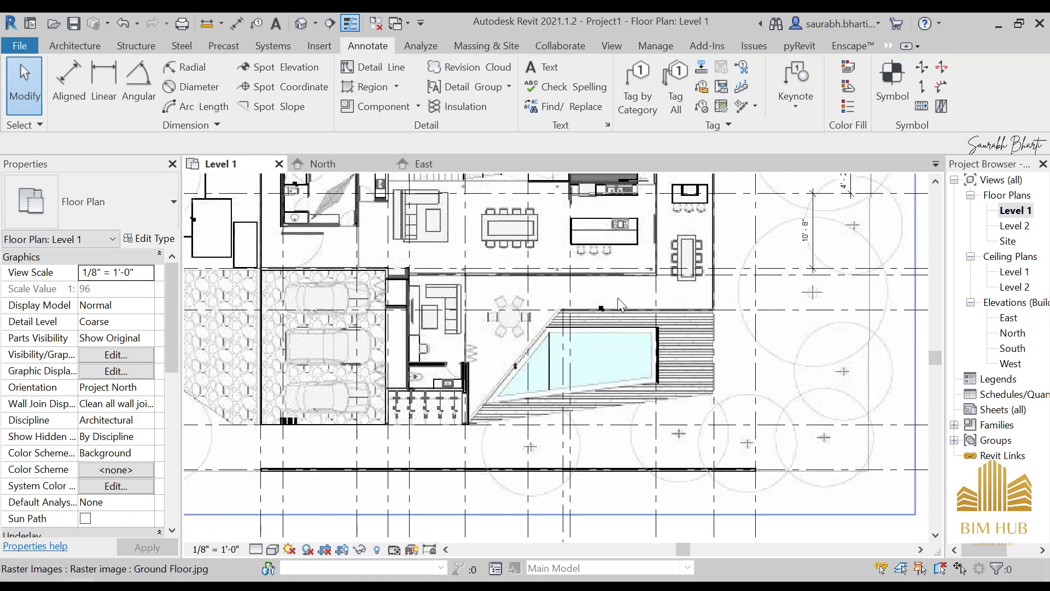
scroll(739, 298, "down", 3)
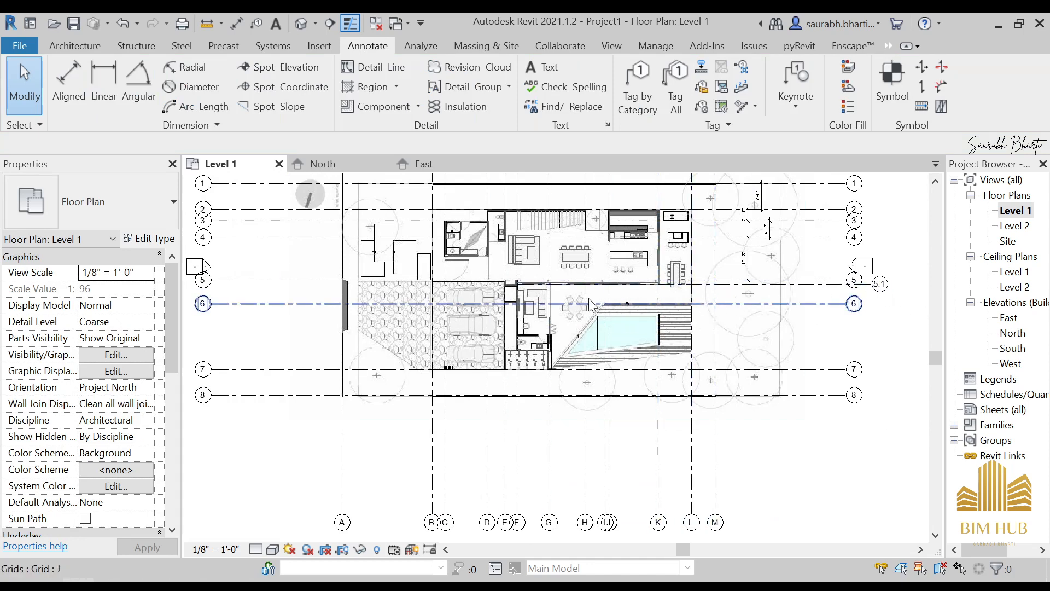
scroll(484, 345, "up", 1)
scroll(689, 308, "up", 1)
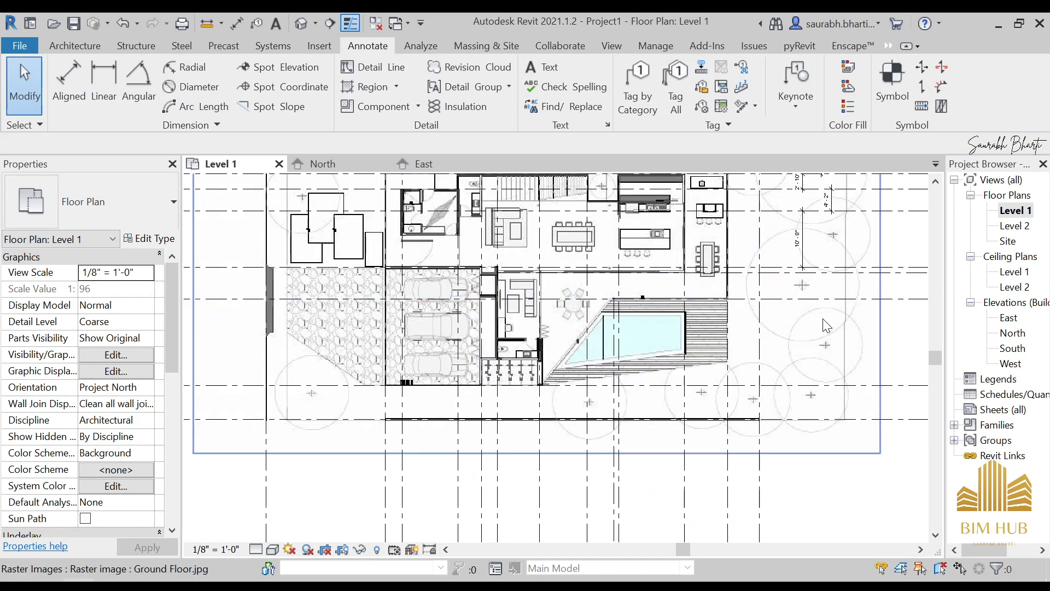
middle_click_drag(799, 324, 685, 324)
scroll(718, 295, "up", 1)
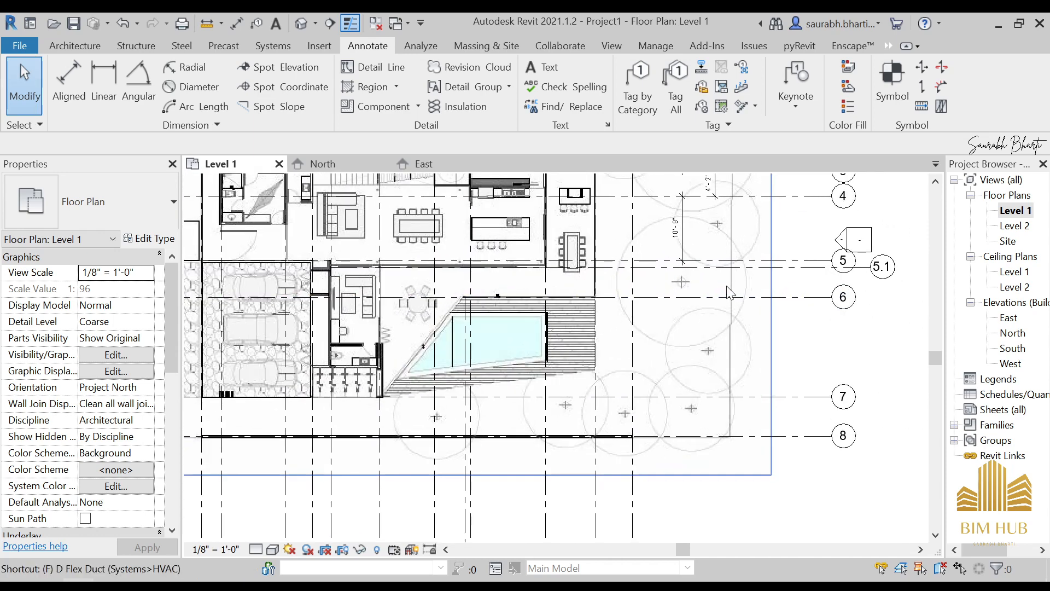
key("d")
key("i")
scroll(701, 270, "up", 6)
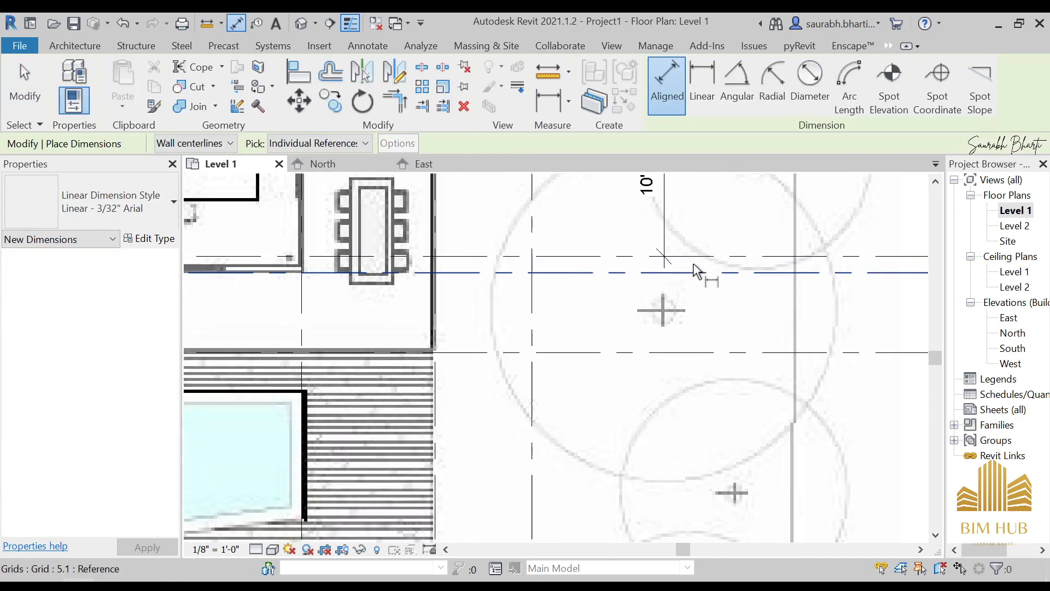
left_click(688, 247)
left_click(688, 281)
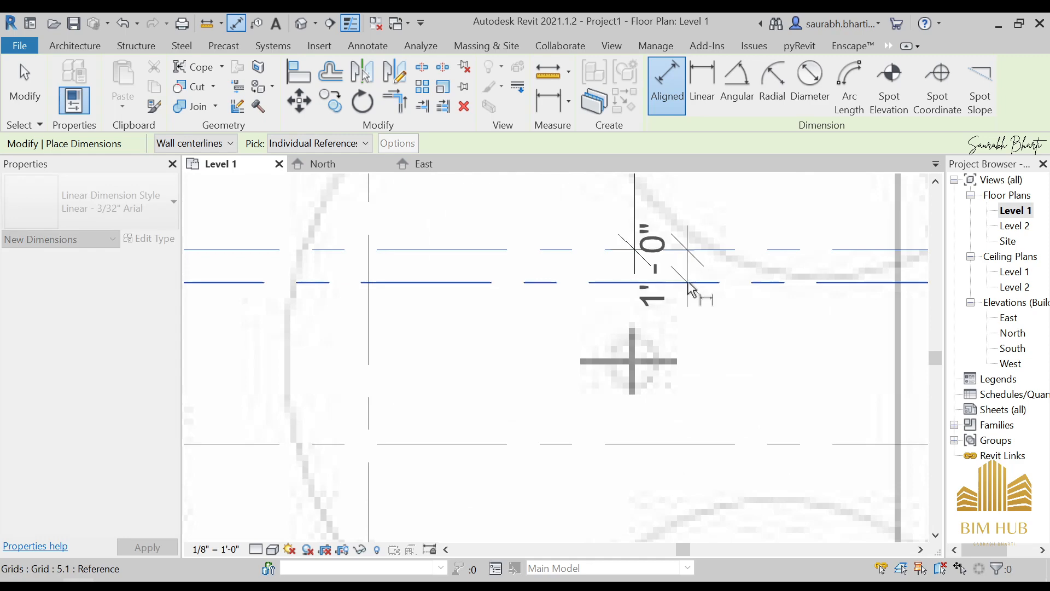
left_click(691, 276)
scroll(684, 271, "down", 5)
scroll(617, 298, "down", 2)
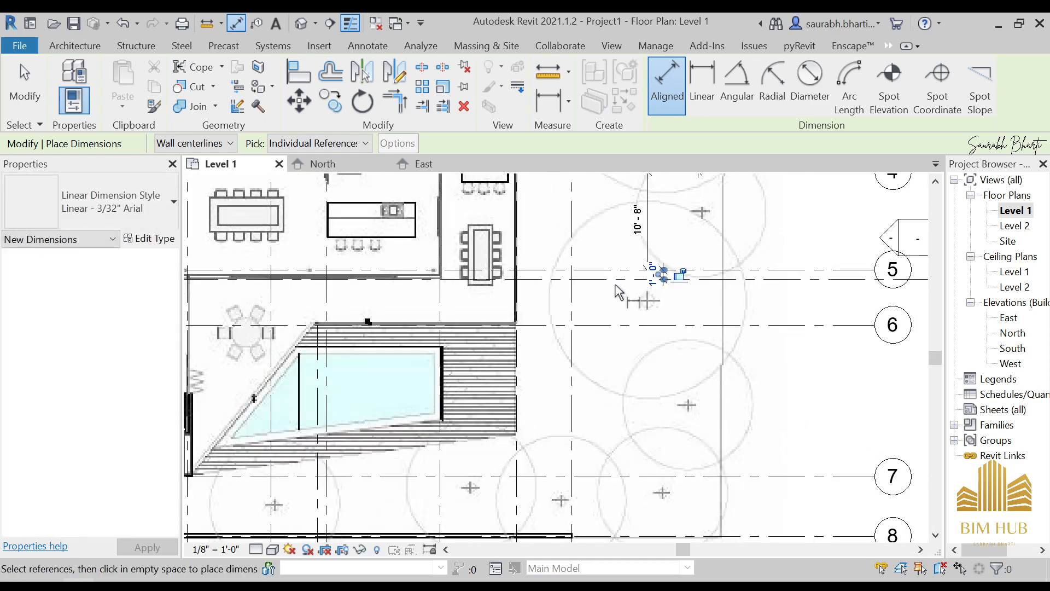
Place an aligned dimension between grids 5.1 and 6, east of grid M.
scroll(580, 289, "down", 2)
scroll(602, 285, "up", 2)
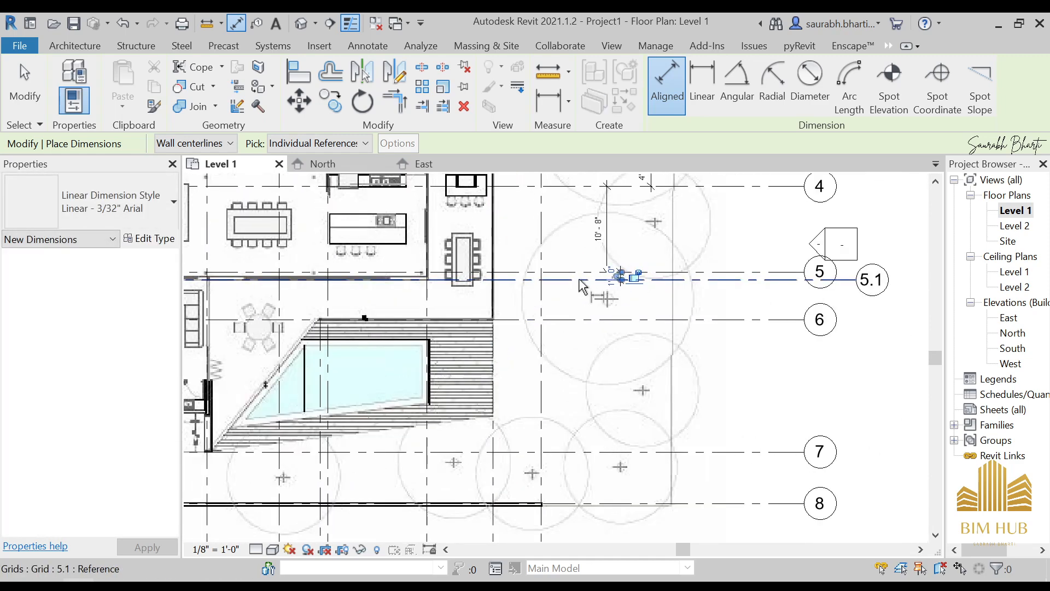
left_click(609, 275)
key("Escape")
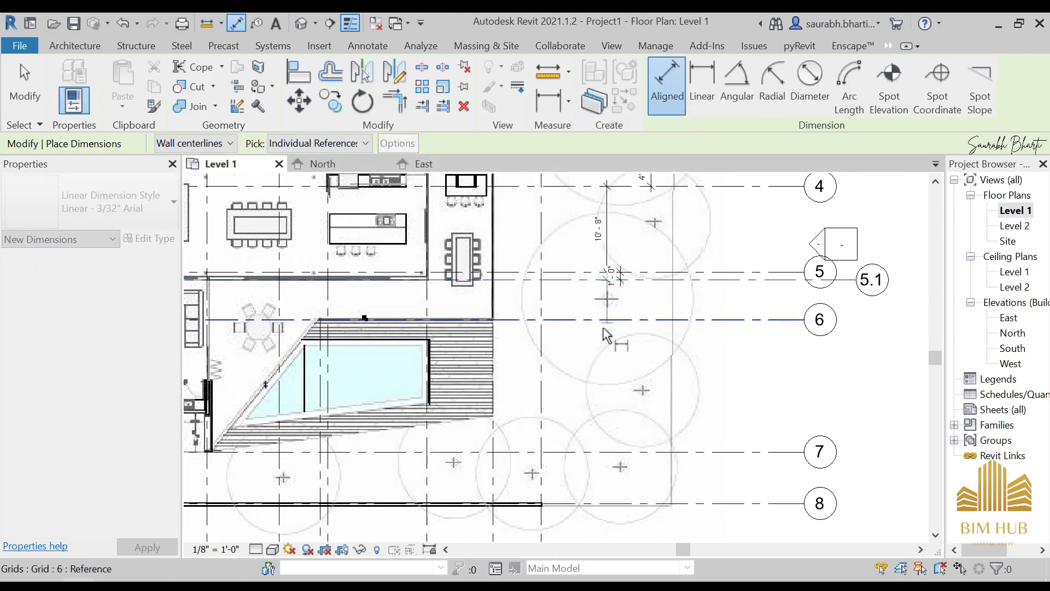
left_click(601, 322)
left_click(608, 315)
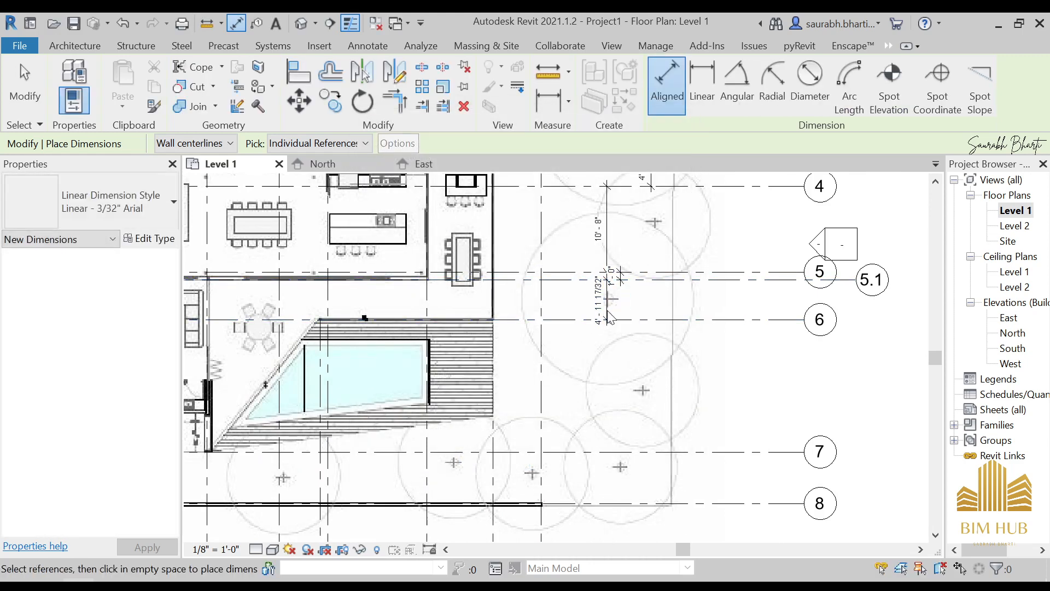
key("Escape")
Set the spacing between grids 5.1 and 6 to 5' by moving grid 6, and deselect it.
scroll(596, 323, "up", 1)
left_click(596, 324)
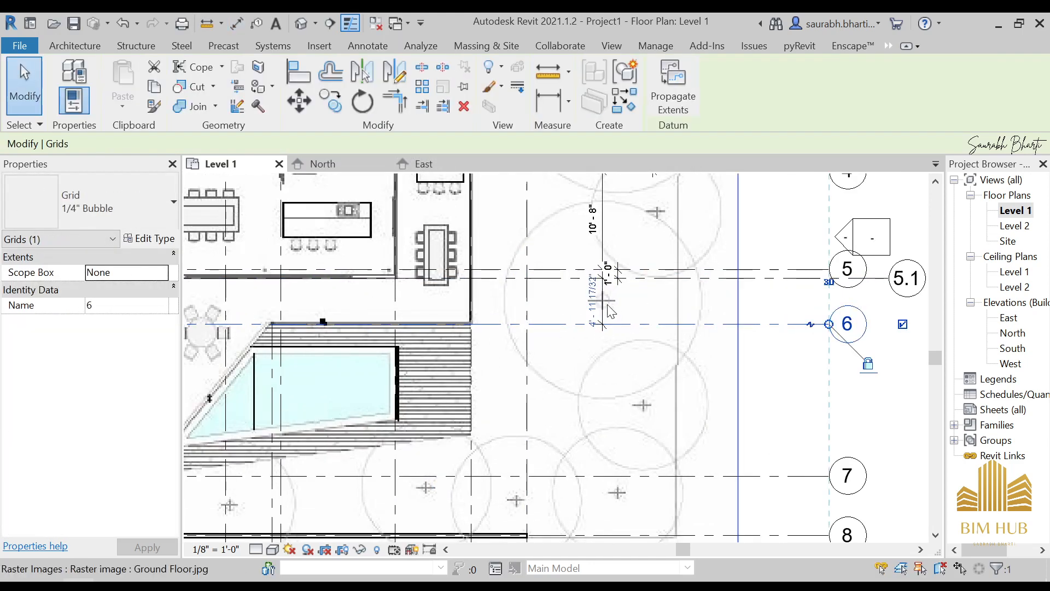
left_click(598, 298)
type("5")
key("Return")
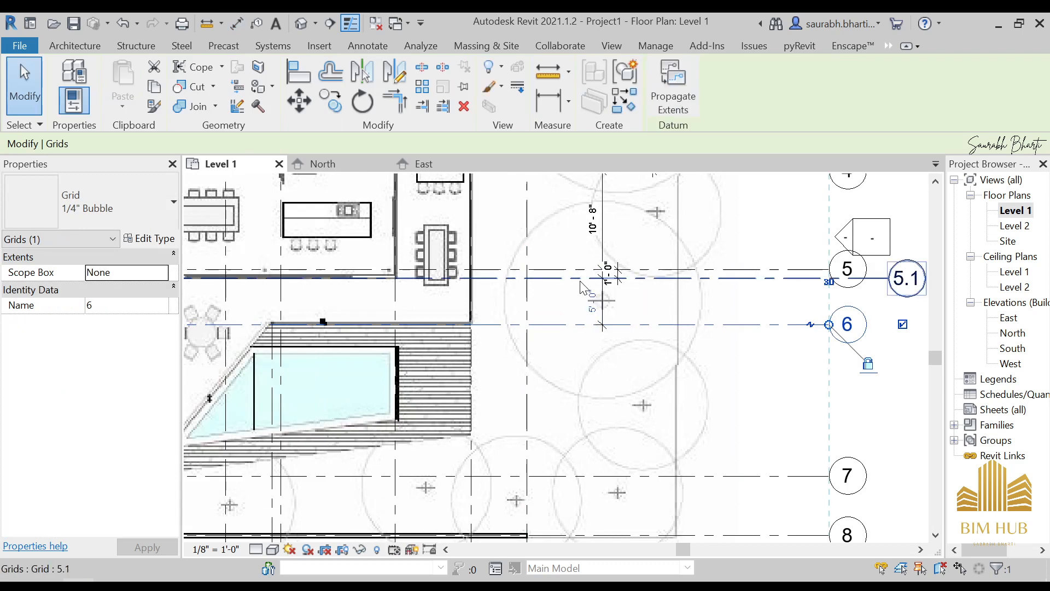
key("Escape")
Place an aligned dimension between grids 6 and 7, in line with the dimension above it.
scroll(573, 329, "down", 1)
scroll(573, 329, "down", 5)
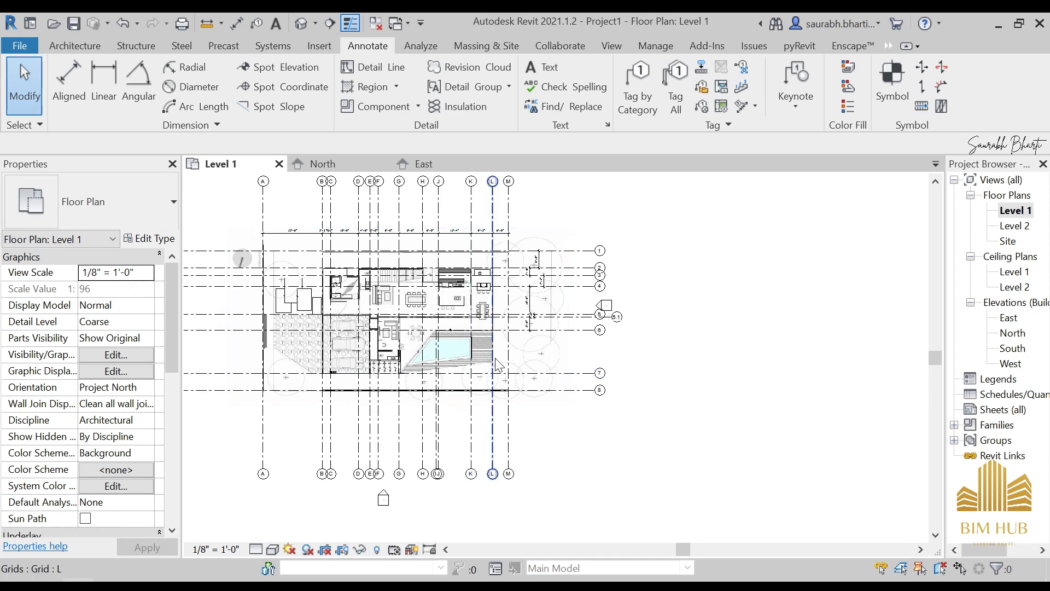
scroll(497, 357, "up", 3)
key("d")
key("i")
scroll(530, 342, "up", 1)
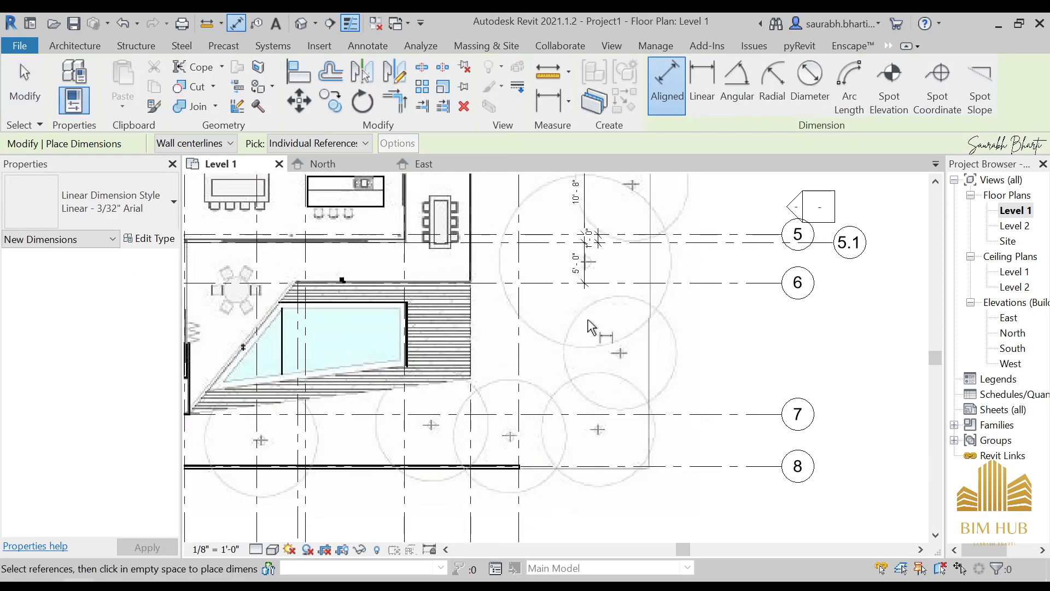
left_click(629, 414)
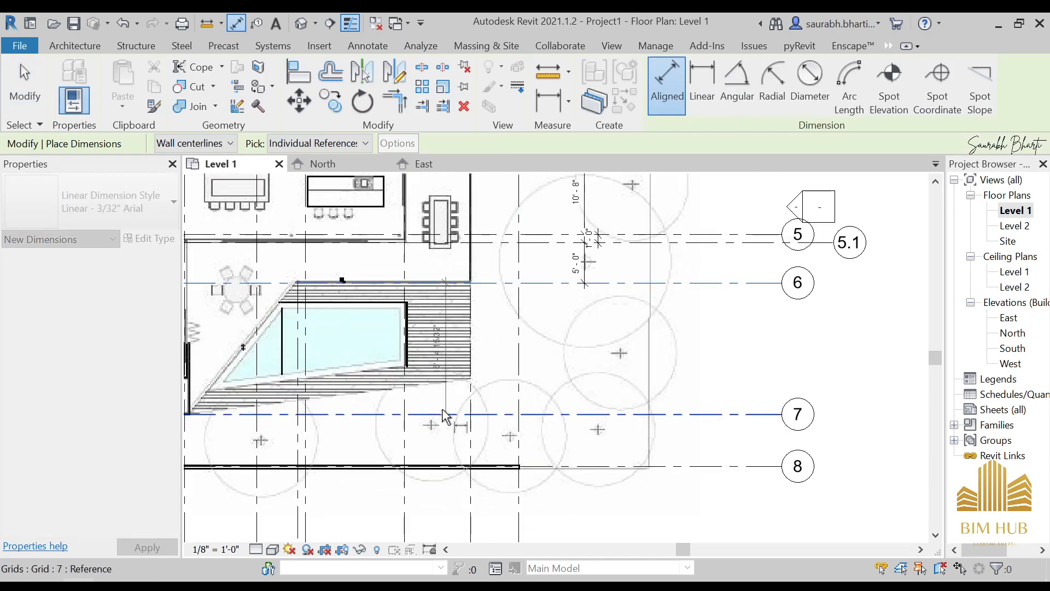
left_click(586, 394)
key("Escape")
key("Escape")
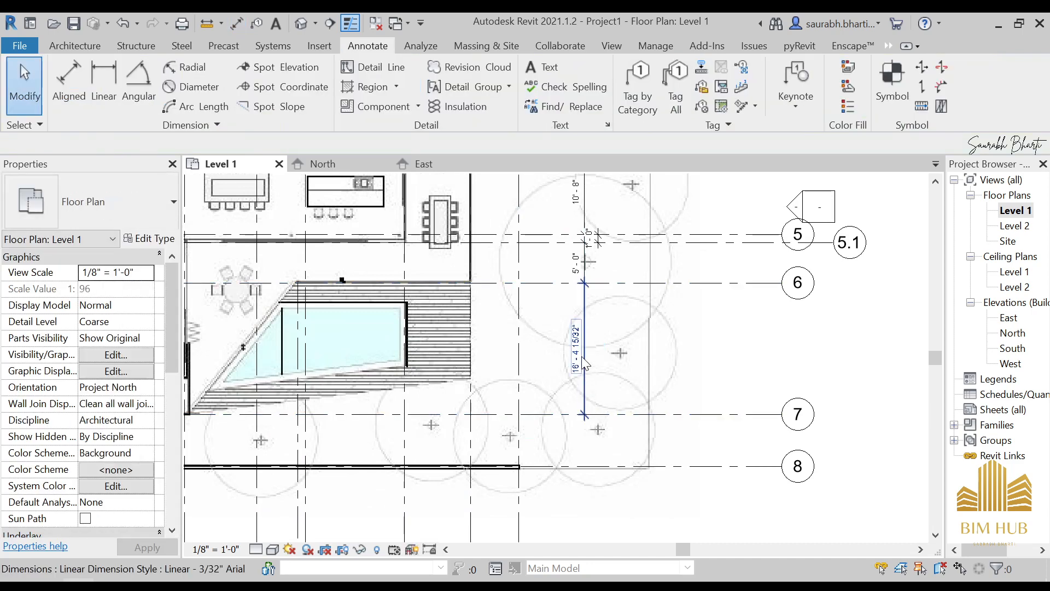
Set the spacing between grids 6 and 7 to 16' 6" by moving grid 7.
left_click(604, 413)
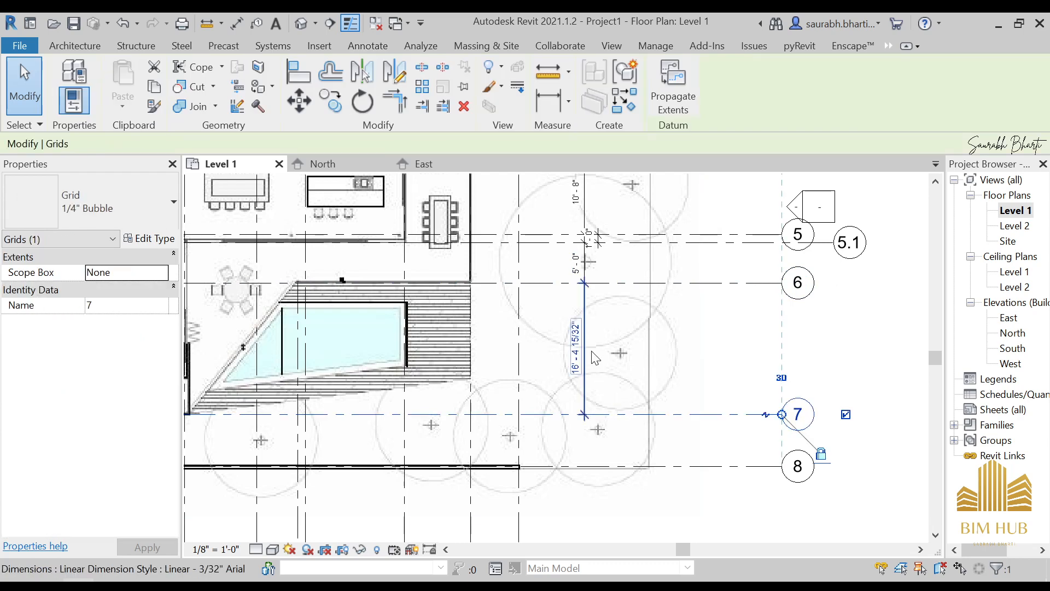
left_click(582, 338)
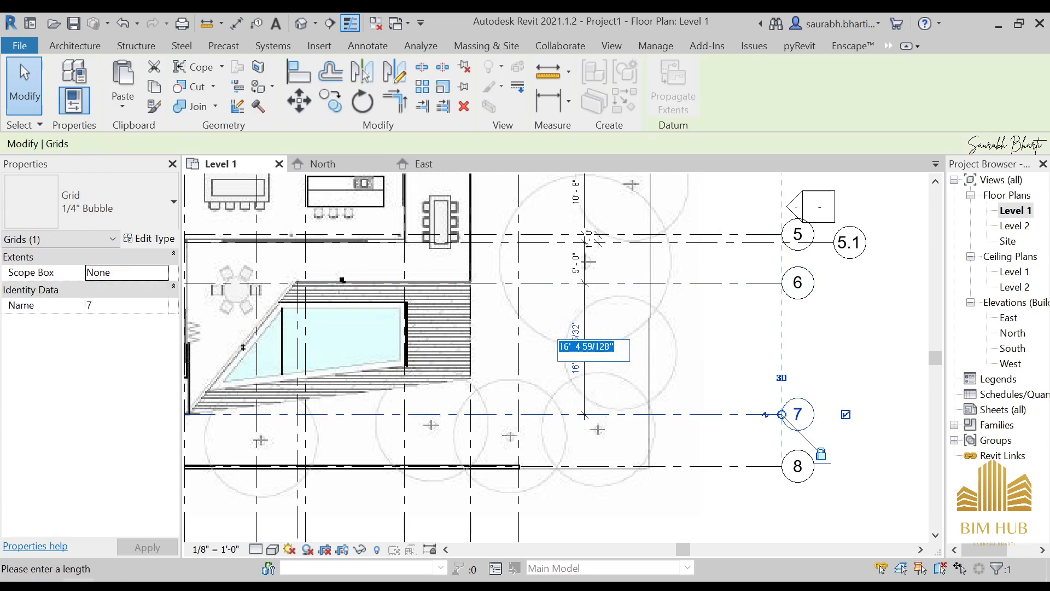
type("16")
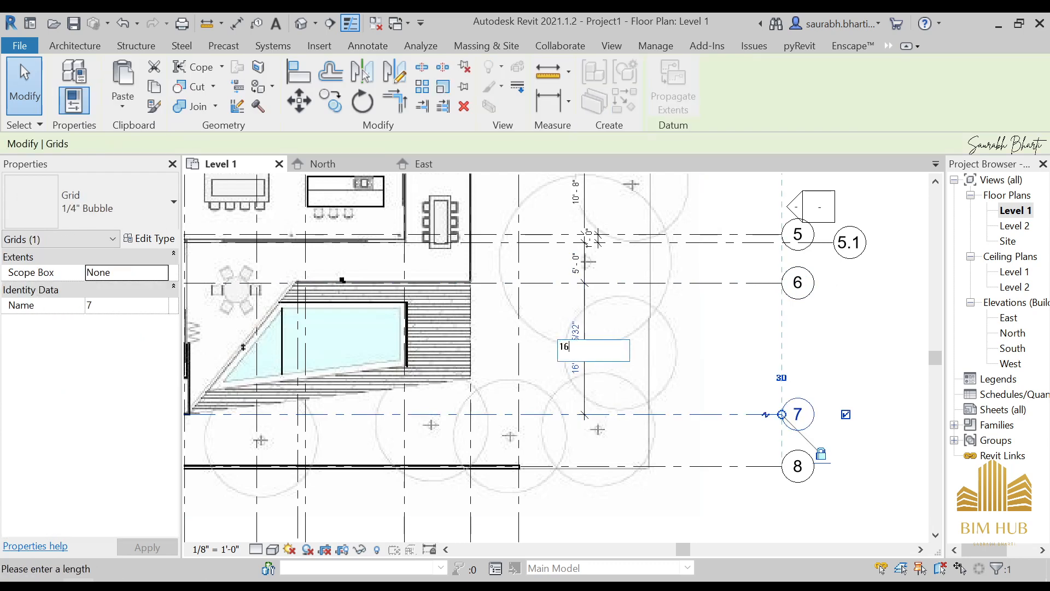
type("' - 6\"")
key("Return")
scroll(544, 402, "down", 5)
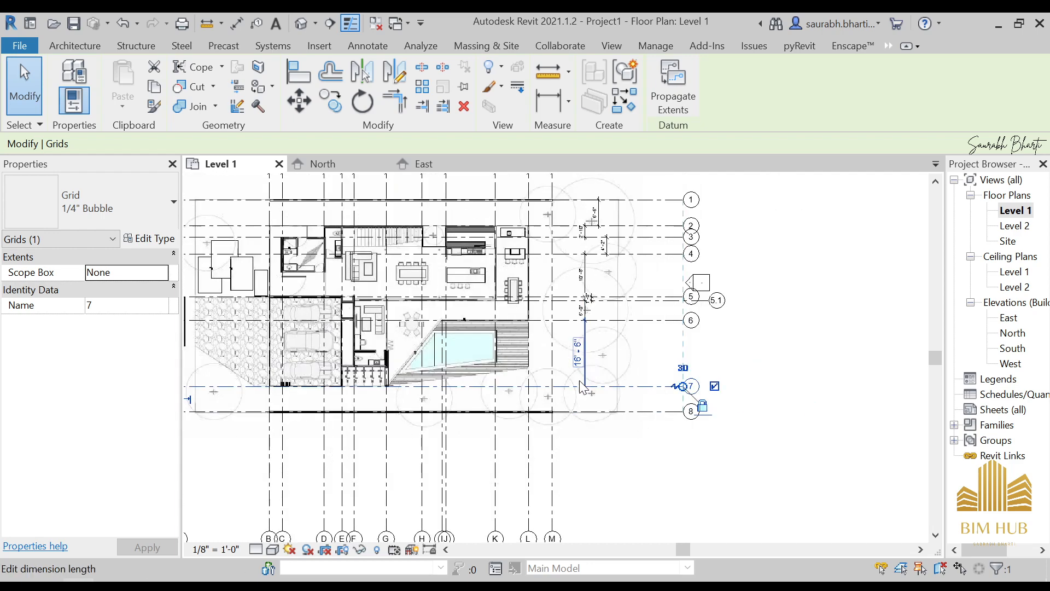
Place an aligned dimension between grids 7 and 8, in line with the grid 6 to 7 dimension.
scroll(629, 366, "up", 3)
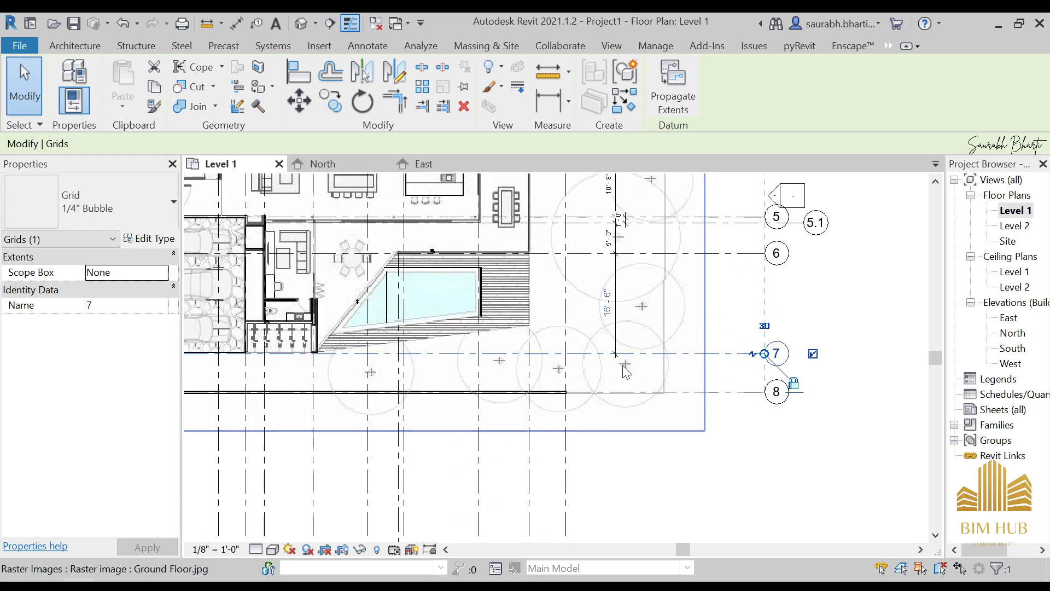
key("Escape")
key("d")
key("i")
scroll(627, 370, "up", 2)
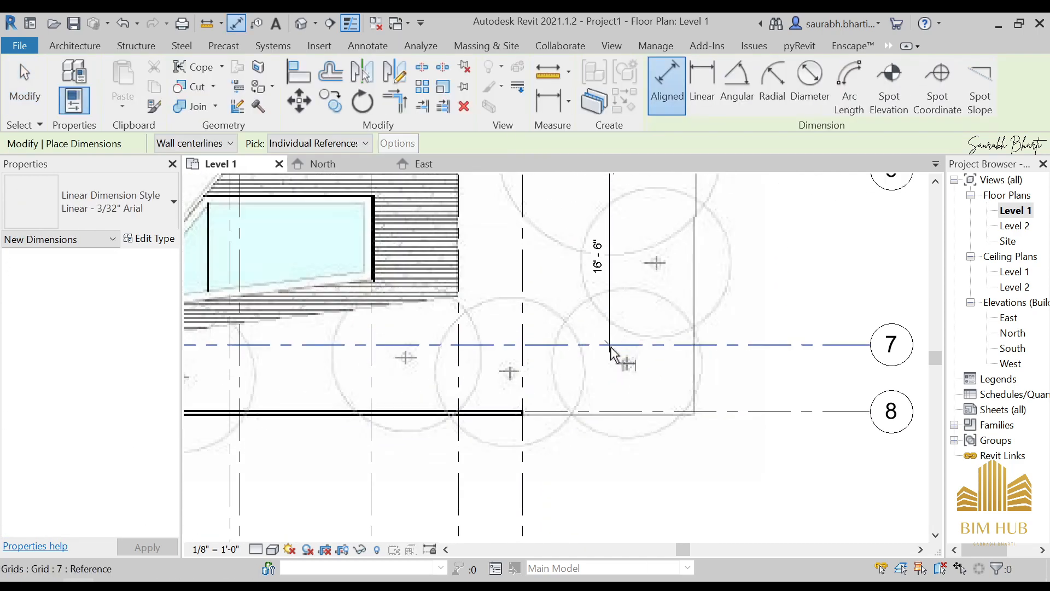
left_click(614, 345)
left_click(608, 412)
left_click(610, 383)
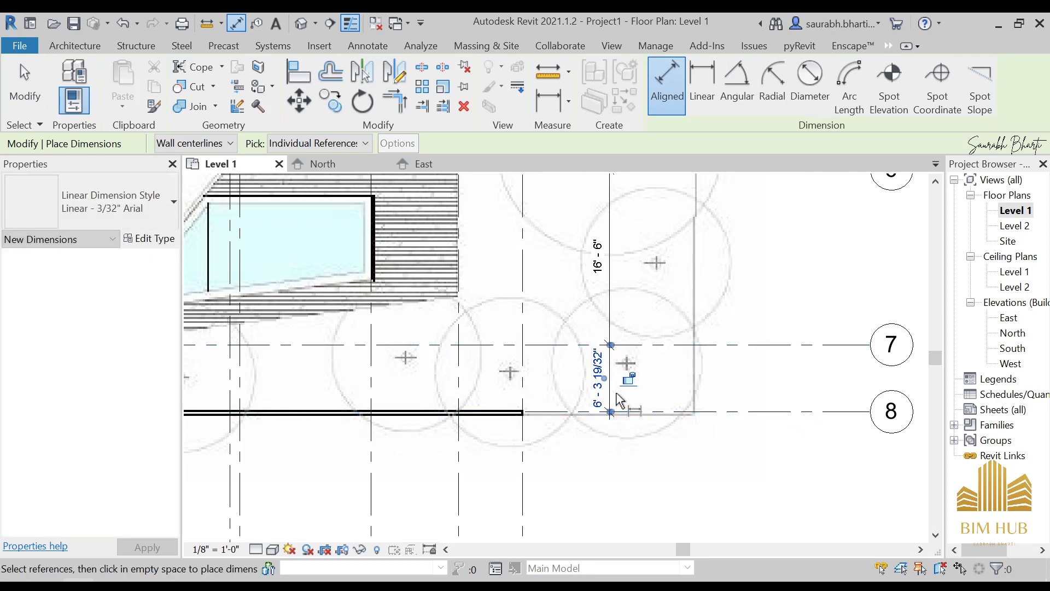
key("Escape")
Set the spacing between grids 7 and 8 to 6' 3" by moving grid 8.
left_click(651, 412)
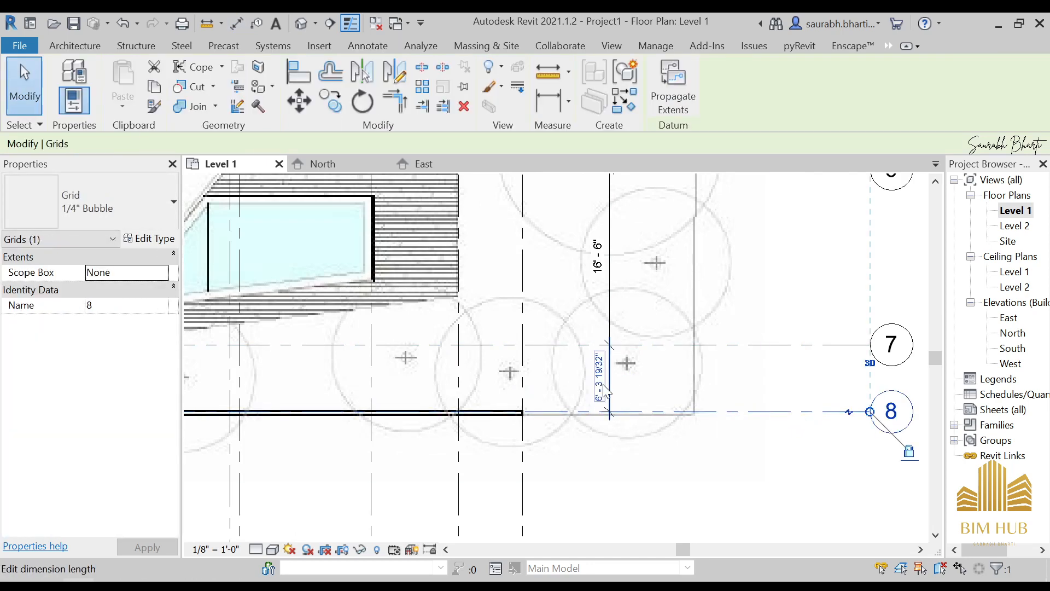
left_click(599, 377)
type("6")
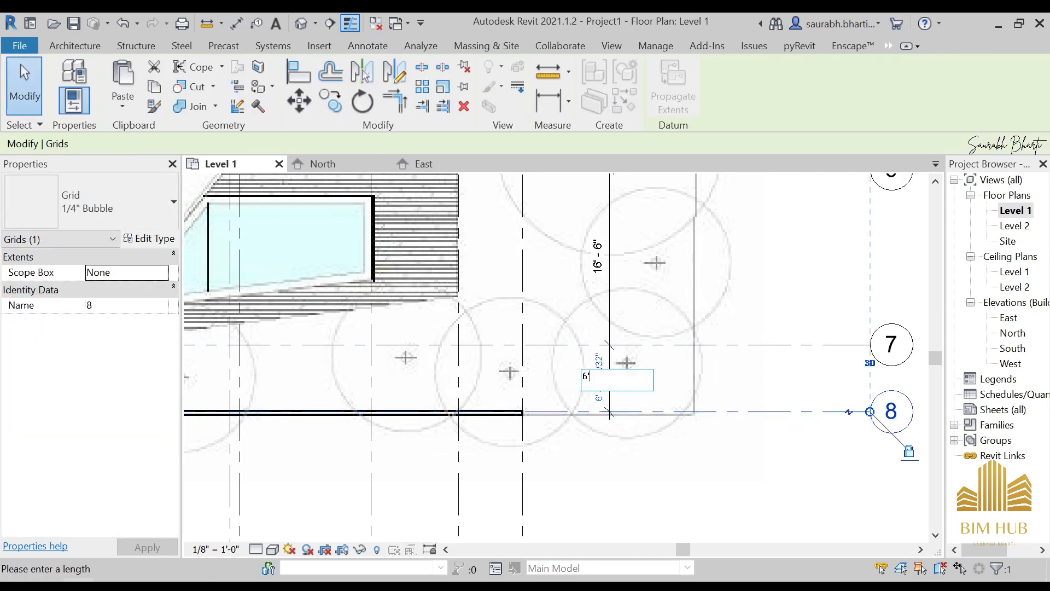
type("'3\"")
key("Return")
scroll(625, 241, "down", 6)
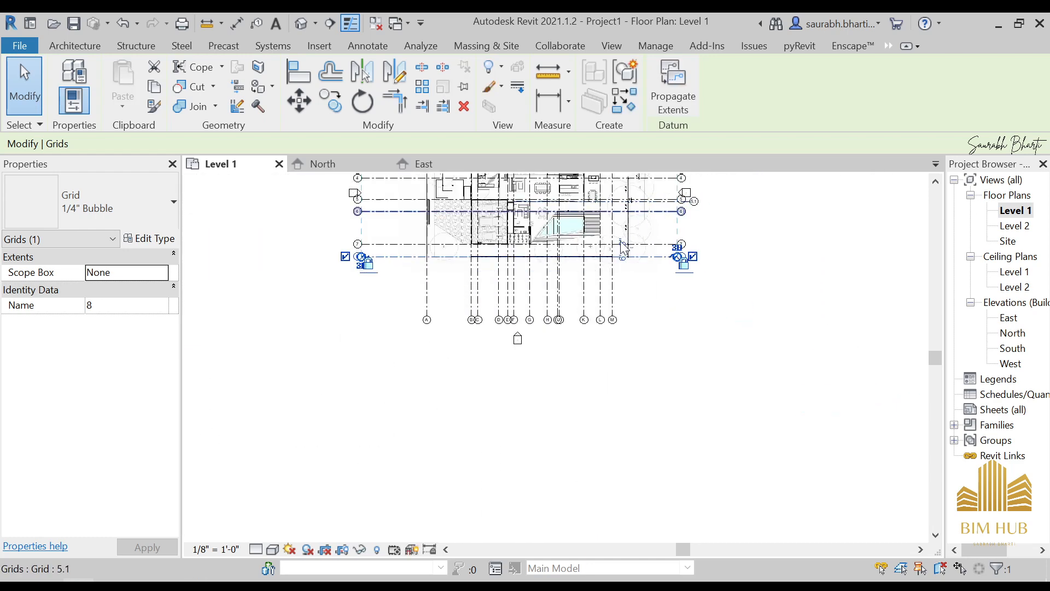
Set the spacing between grids B and C to 3' 3" by moving grid B.
middle_click_drag(596, 276, 618, 399)
scroll(550, 281, "up", 6)
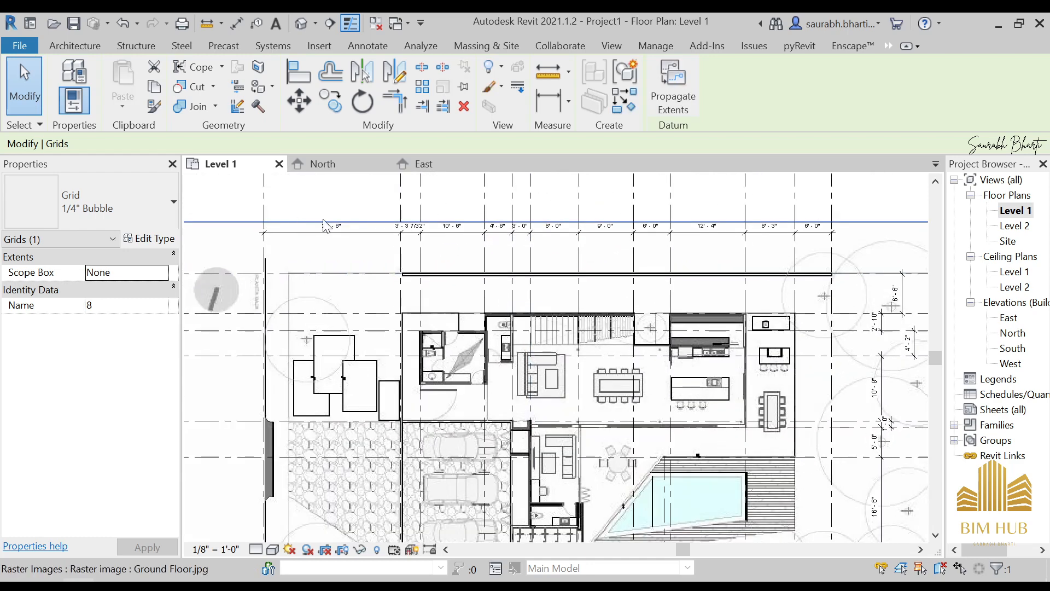
scroll(435, 228, "up", 1)
middle_click_drag(441, 199, 475, 274)
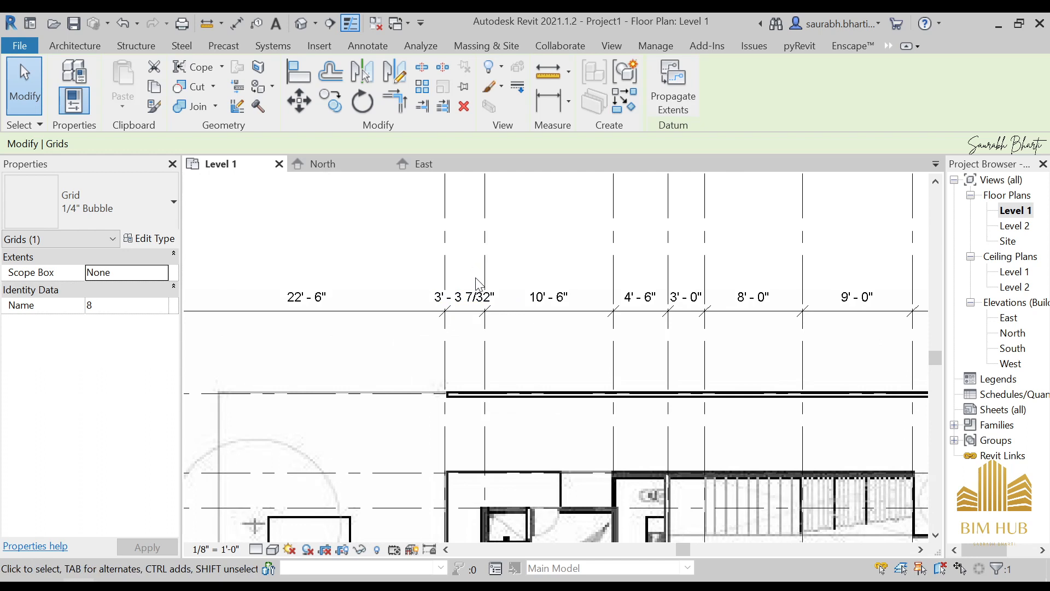
left_click(446, 277)
left_click(460, 295)
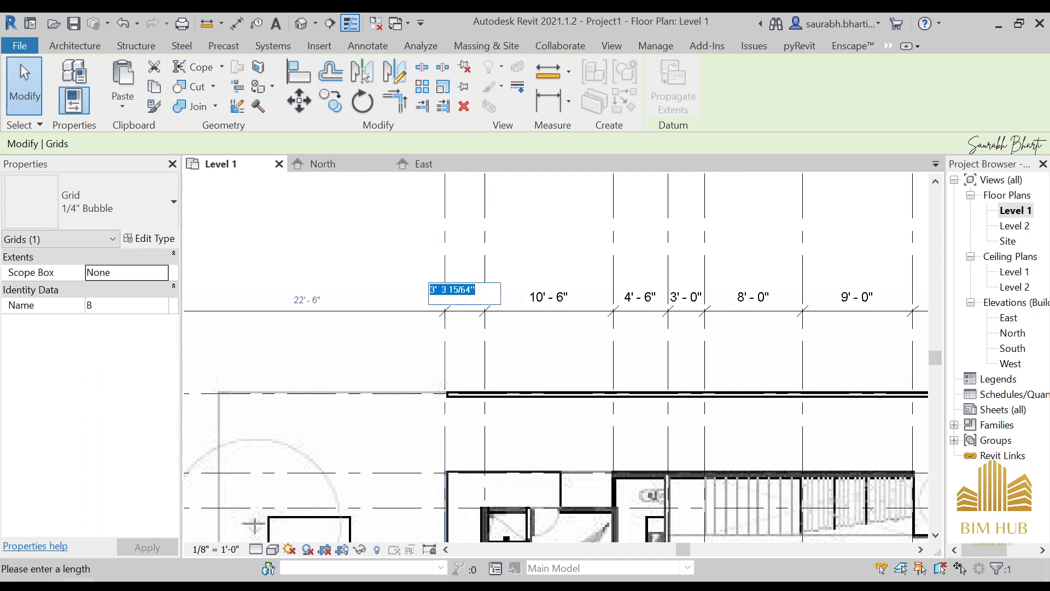
type("3'3")
key("Return")
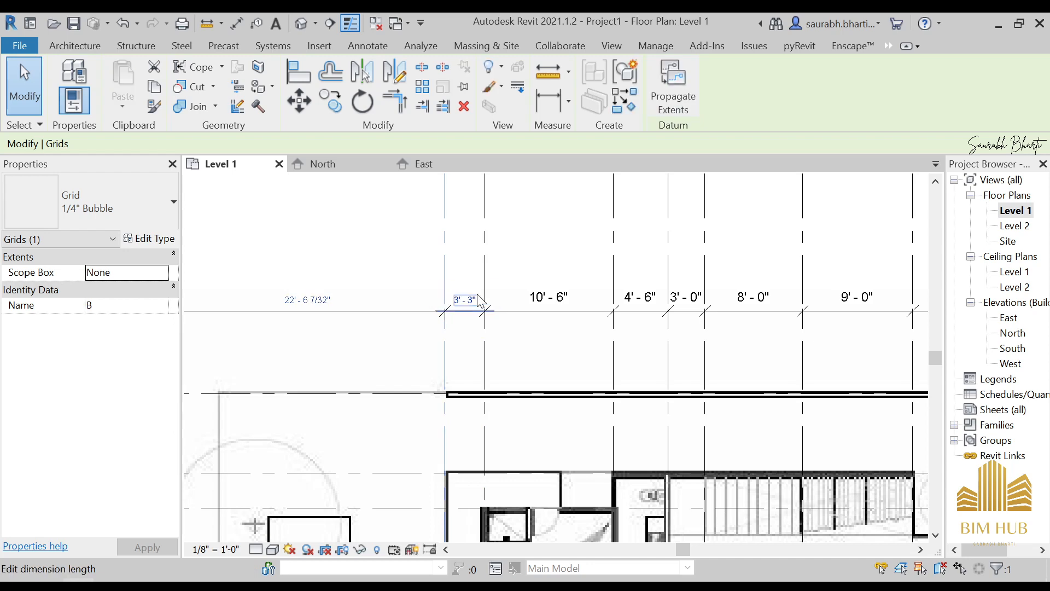
Review the dimension string across the lettered grids and the overall Level 1 grid layout for uneven spacings.
scroll(547, 298, "down", 4)
middle_click_drag(718, 314, 666, 303)
scroll(549, 266, "up", 5)
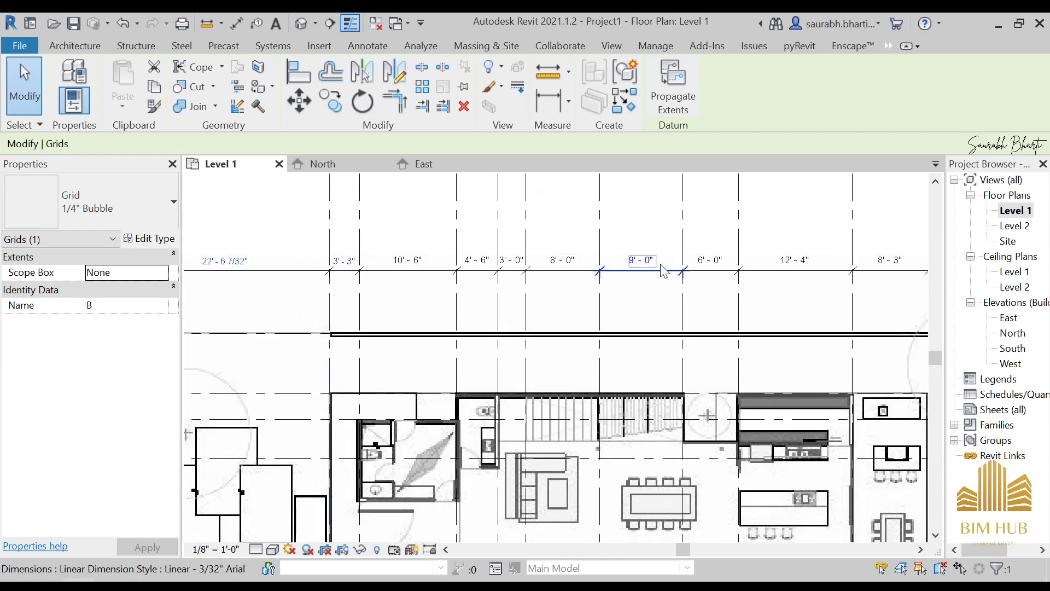
scroll(676, 270, "down", 5)
middle_click_drag(713, 272, 501, 264)
scroll(642, 269, "up", 6)
scroll(712, 263, "up", 2)
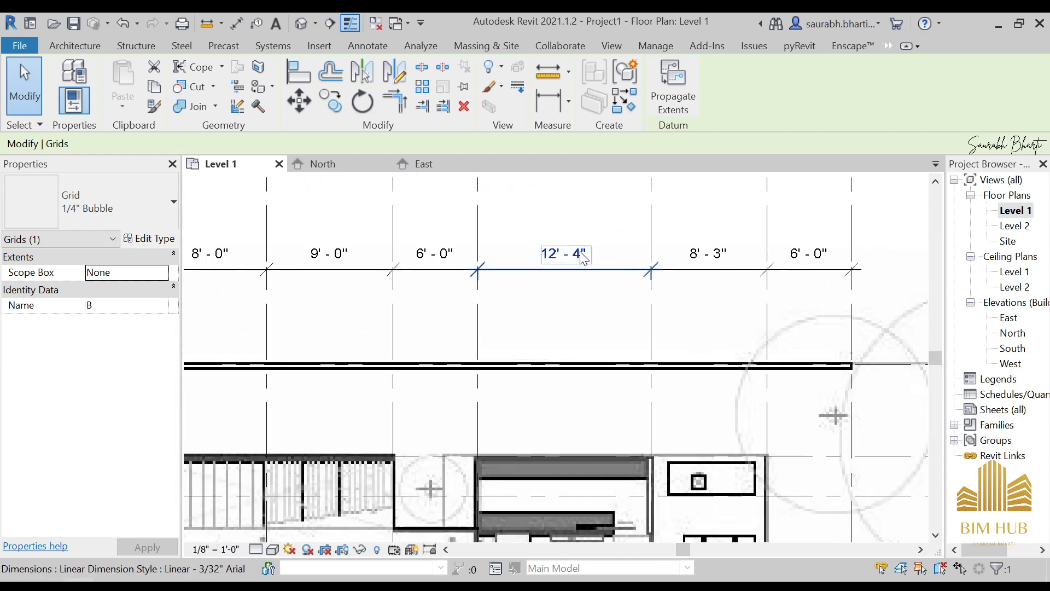
scroll(731, 254, "down", 7)
middle_click_drag(692, 380, 659, 290)
scroll(585, 359, "up", 3)
scroll(525, 357, "down", 3)
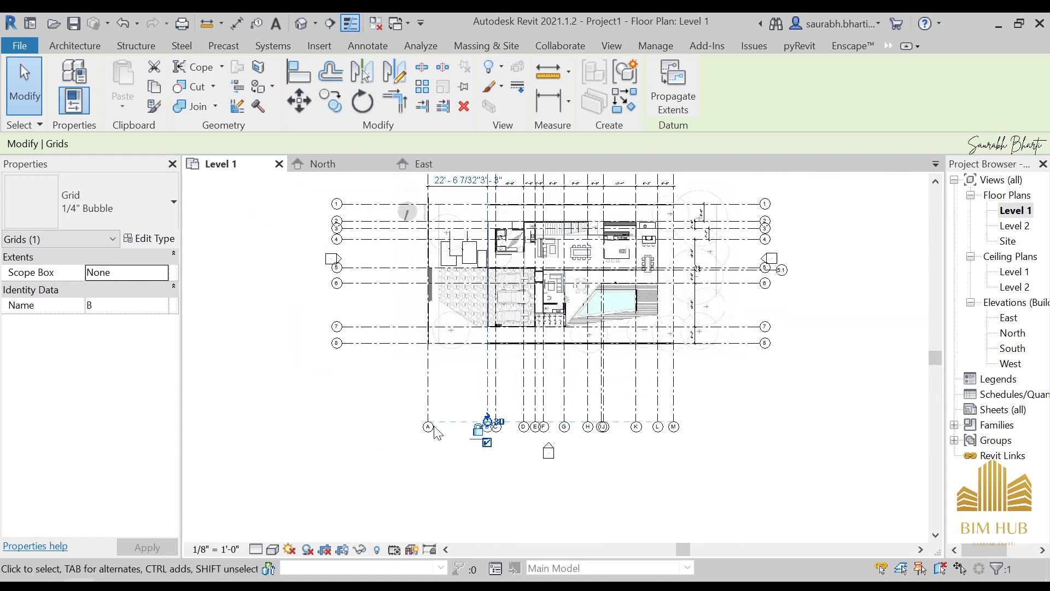
Open the East elevation view and bring its levels and grids into view.
double_click(1010, 318)
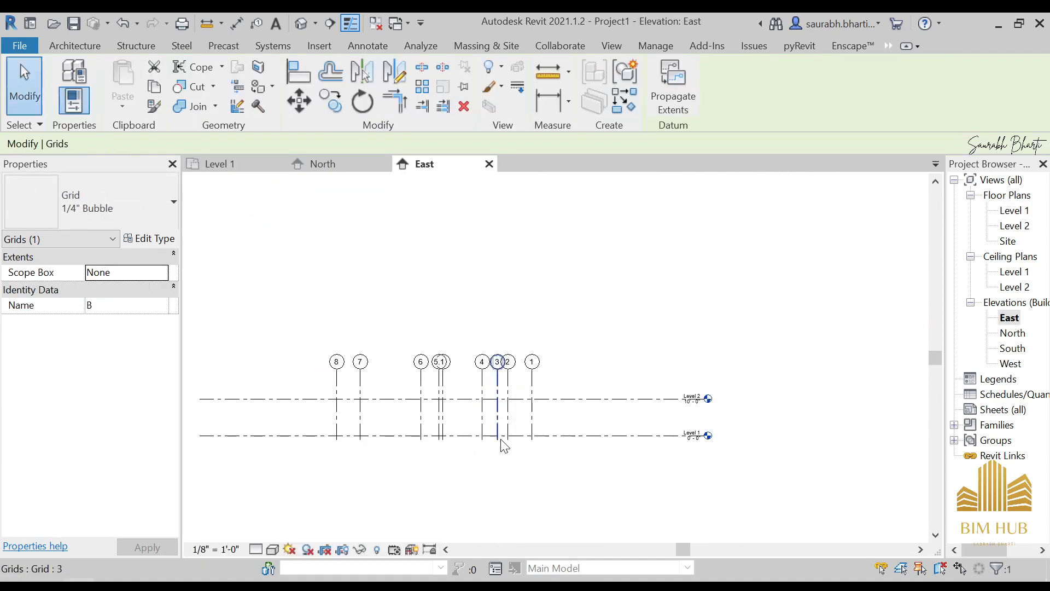
middle_click_drag(492, 432, 496, 391)
scroll(483, 353, "down", 1)
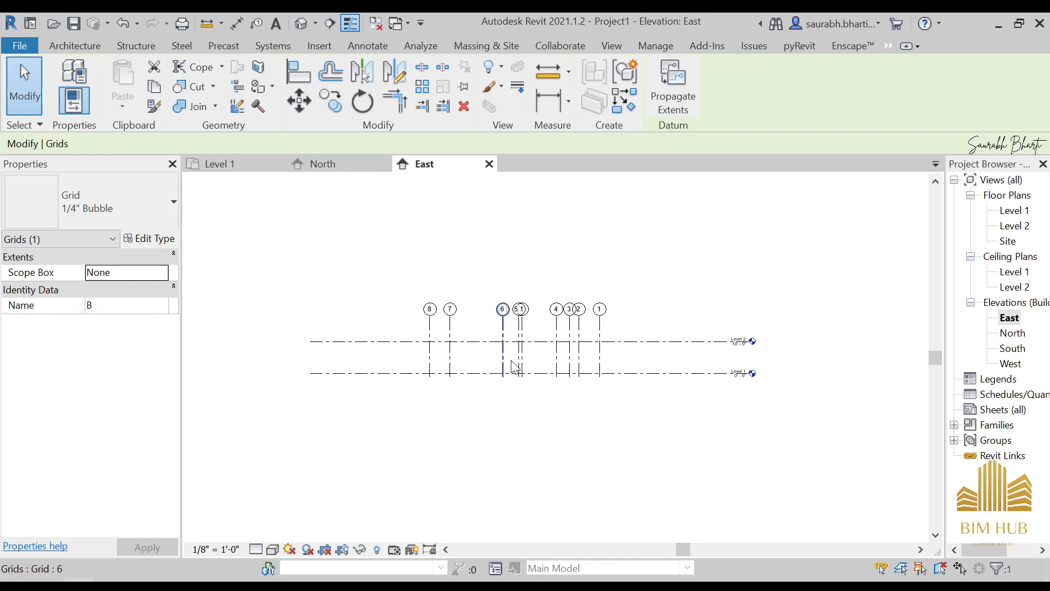
Switch to the reference image folder, open North View.jpg in Photos, browse the roof and section drawings, and examine the north elevation.
key("alt+Tab")
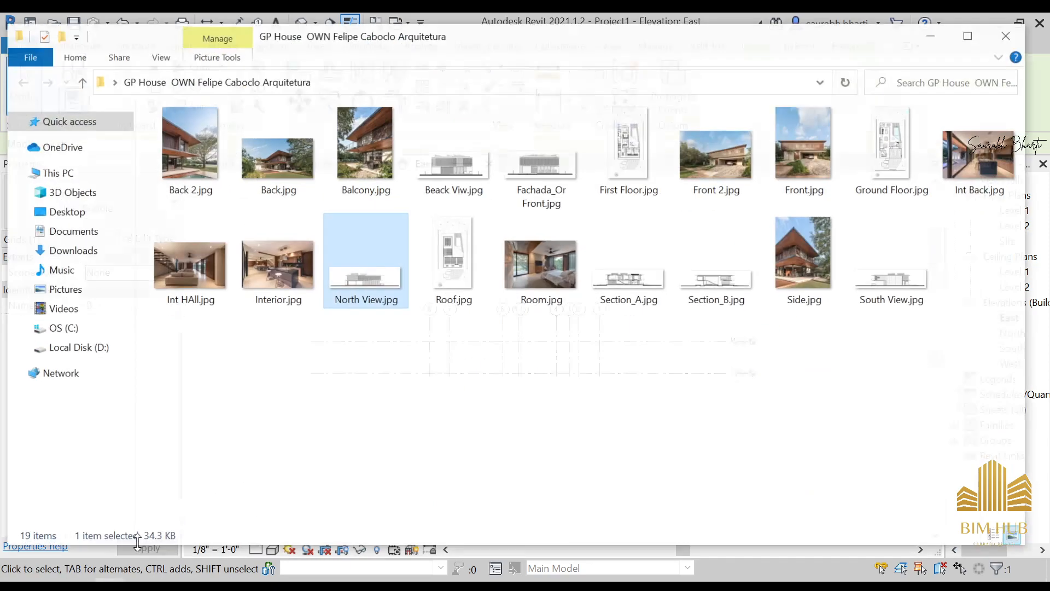
double_click(401, 277)
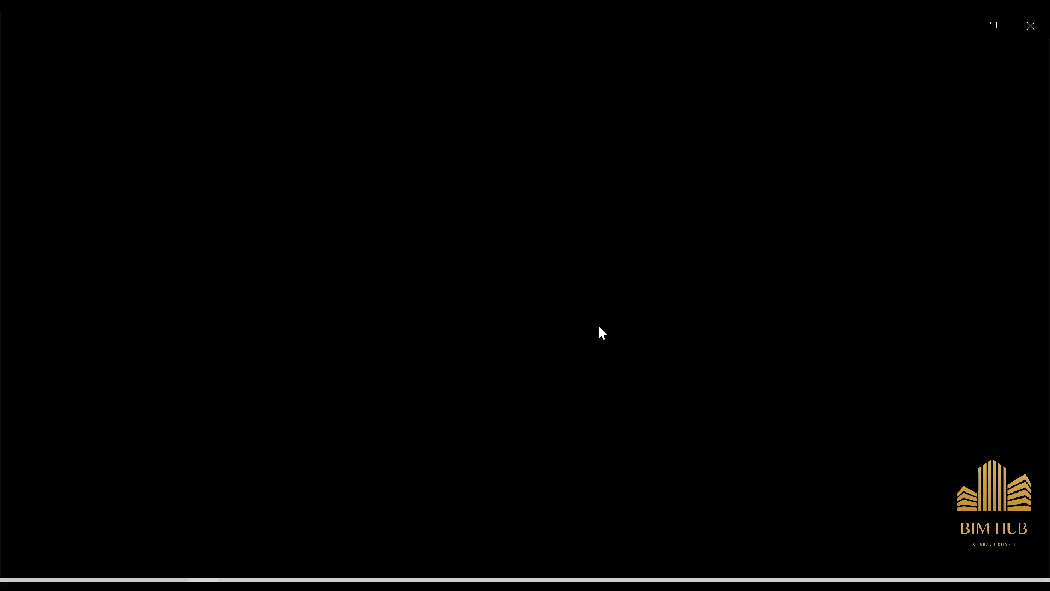
key("Right")
key("Right")
key("Right")
key("Right")
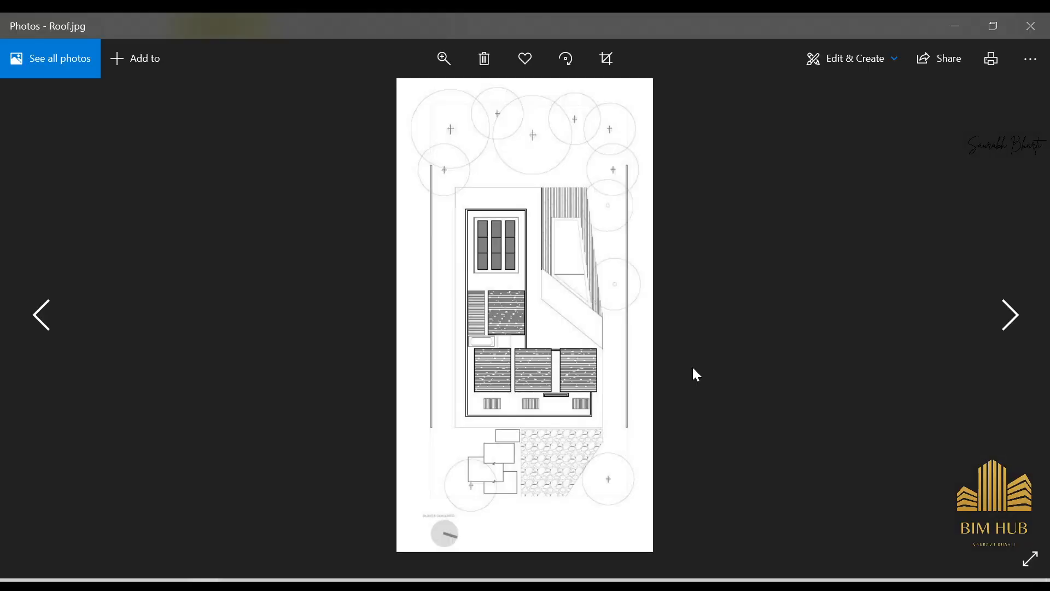
key("Left")
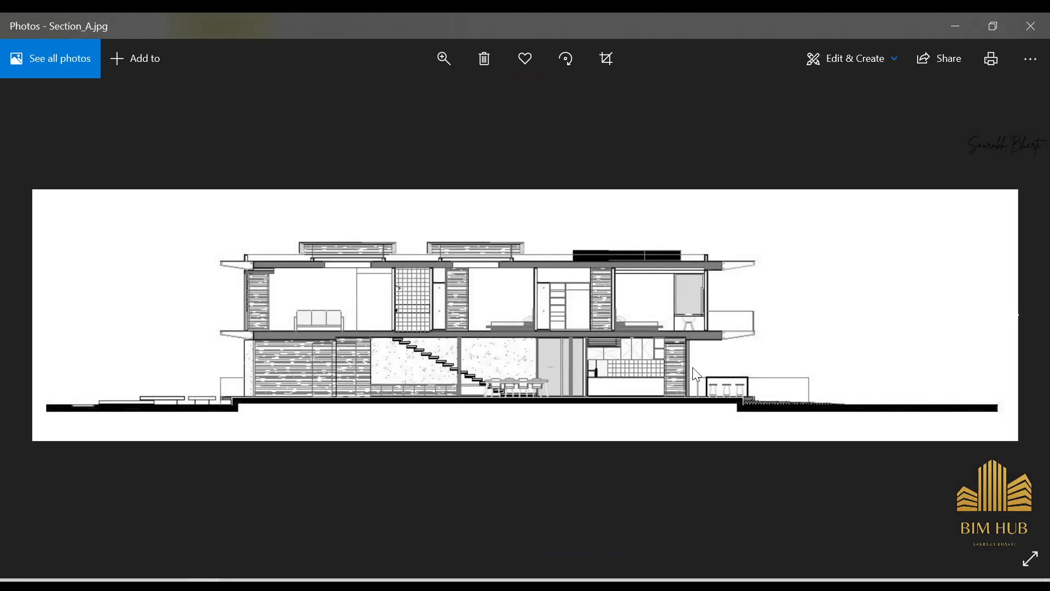
key("Left")
key("Left")
key("Left")
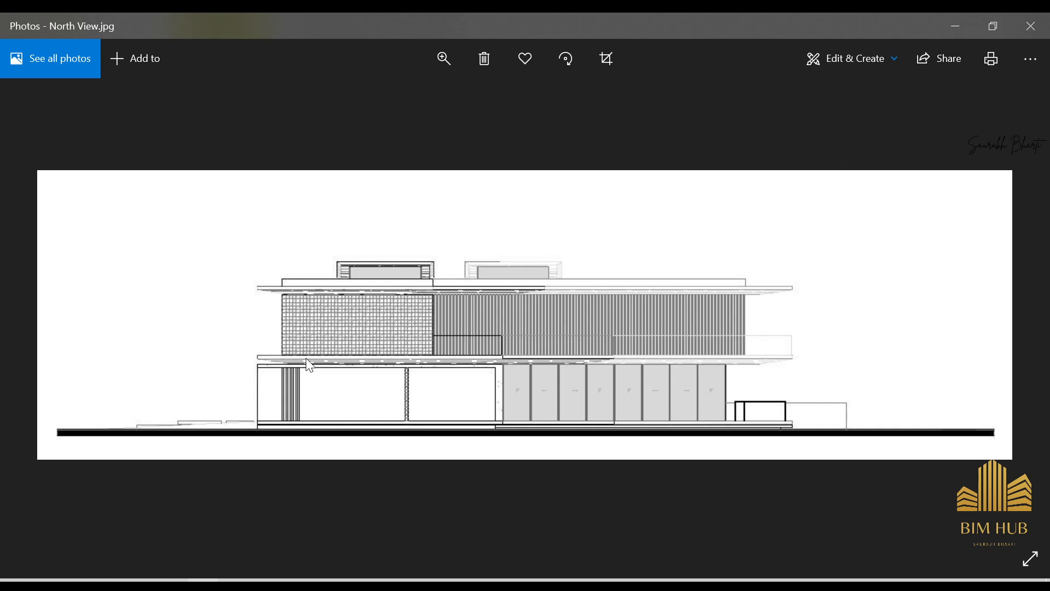
scroll(448, 365, "up", 1, "ctrl")
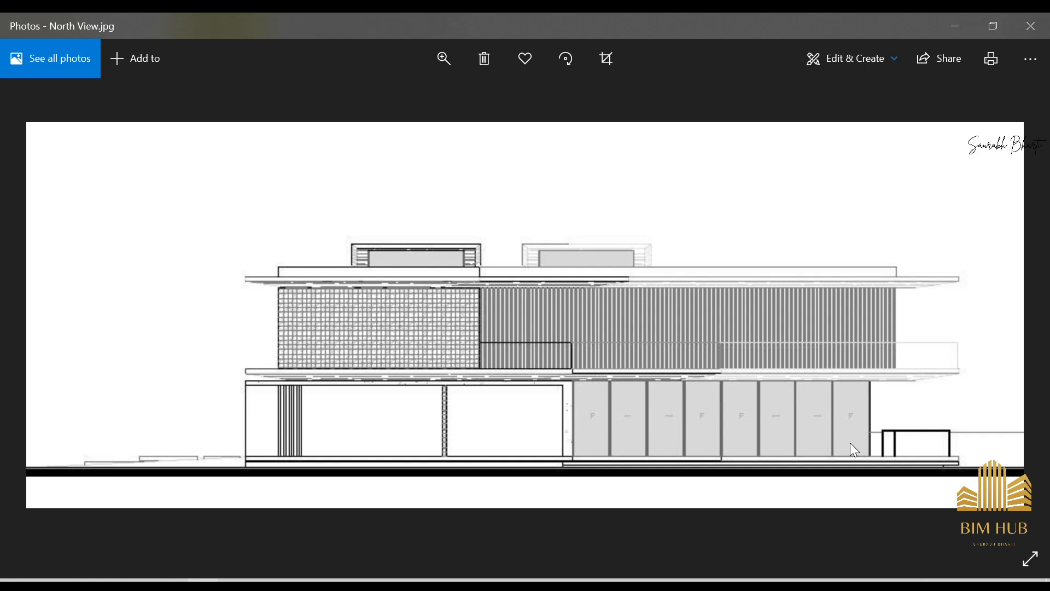
scroll(849, 443, "down", 3, "ctrl")
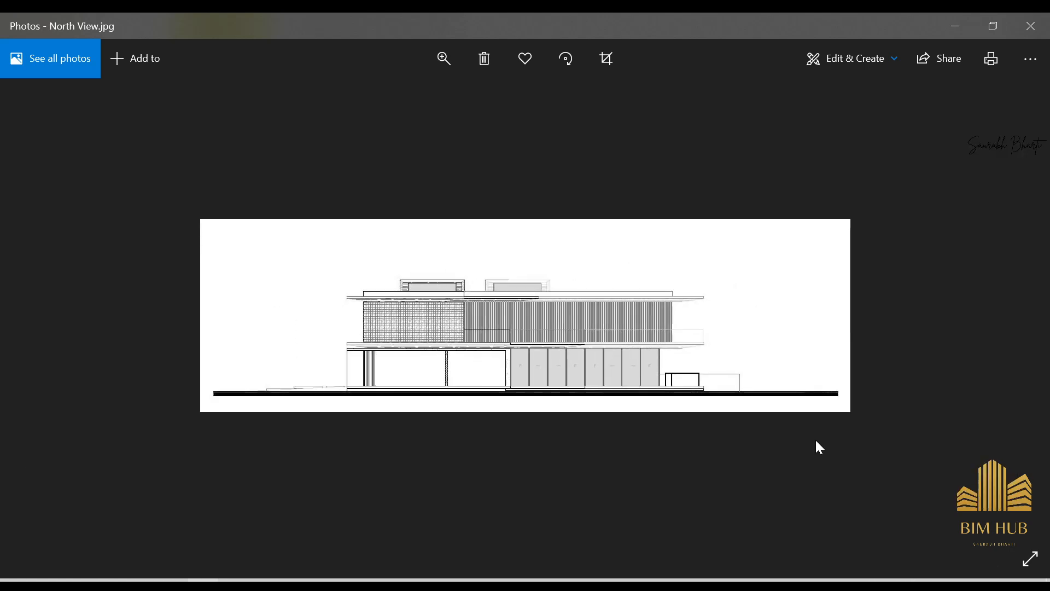
Browse the reference photos from North View.jpg to Front 2.jpg and examine the house's front facade and roof overhang.
scroll(714, 431, "up", 2)
scroll(653, 425, "down", 3)
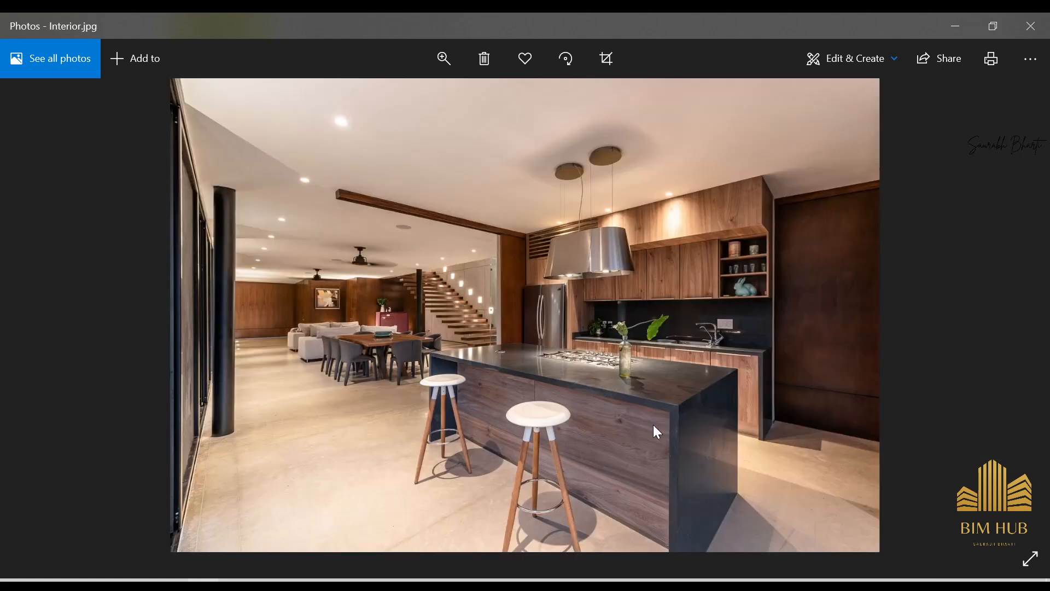
scroll(653, 426, "down", 3)
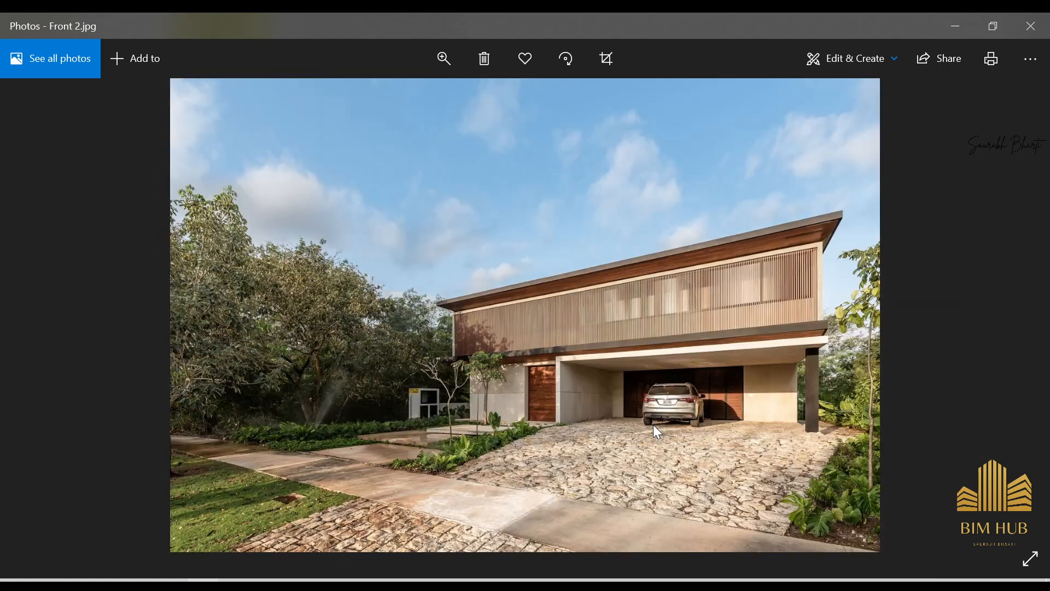
scroll(573, 375, "up", 2, "ctrl")
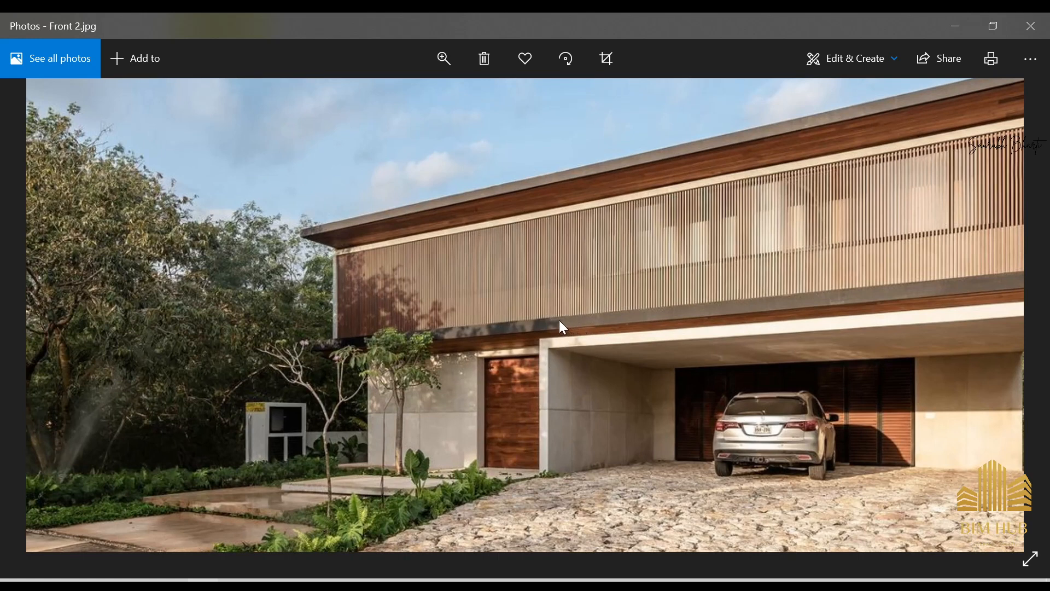
left_click_drag(592, 198, 444, 296)
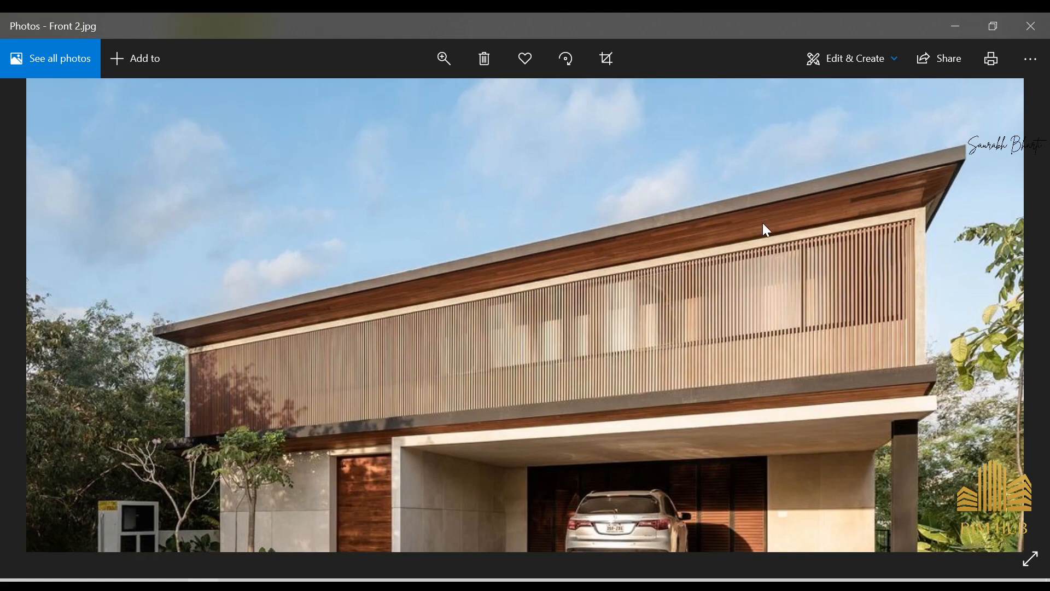
double_click(776, 234)
Browse past Front.jpg back to North View.jpg and examine the roof and floor lines of the north elevation.
key("Right")
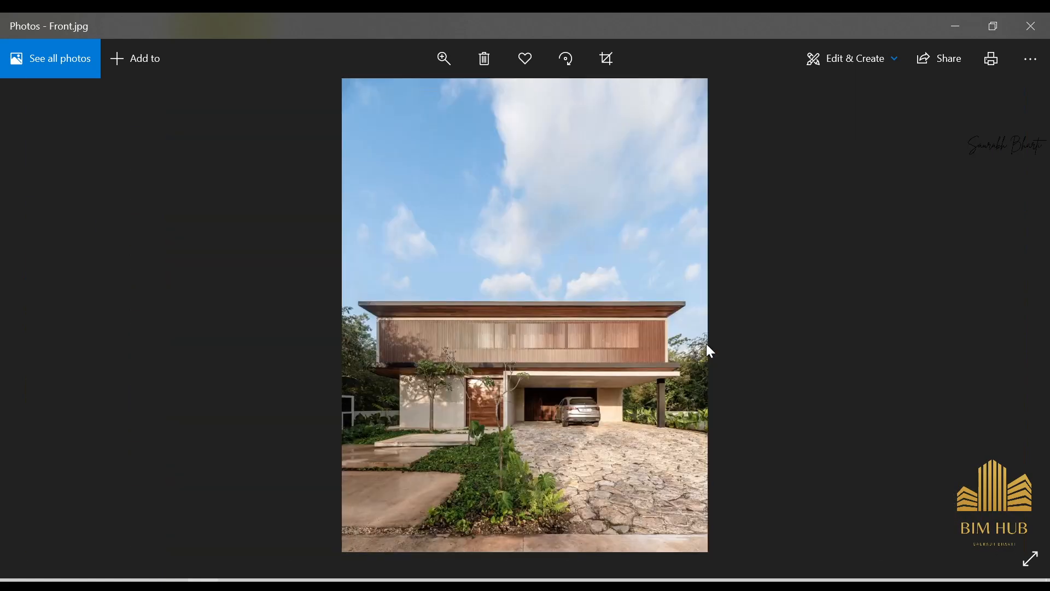
key("Right")
key("Right")
key("Right")
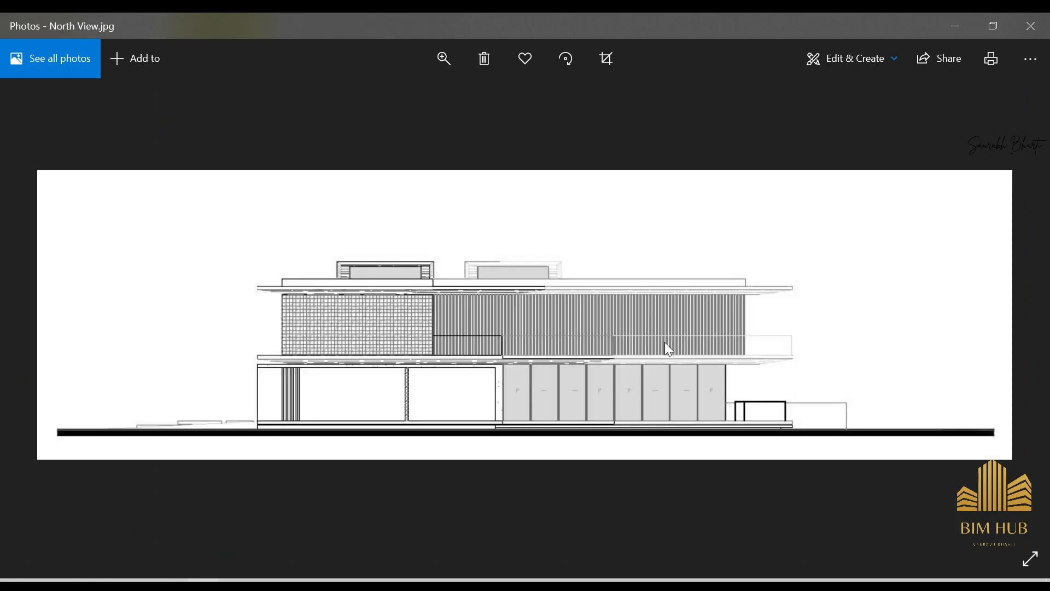
scroll(432, 357, "up", 1)
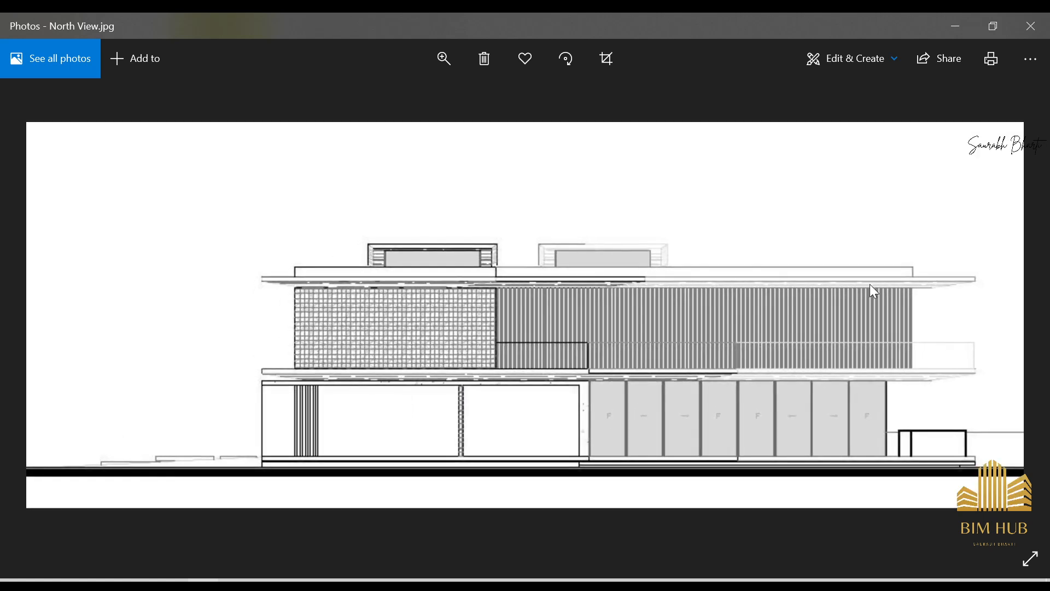
scroll(766, 282, "down", 1)
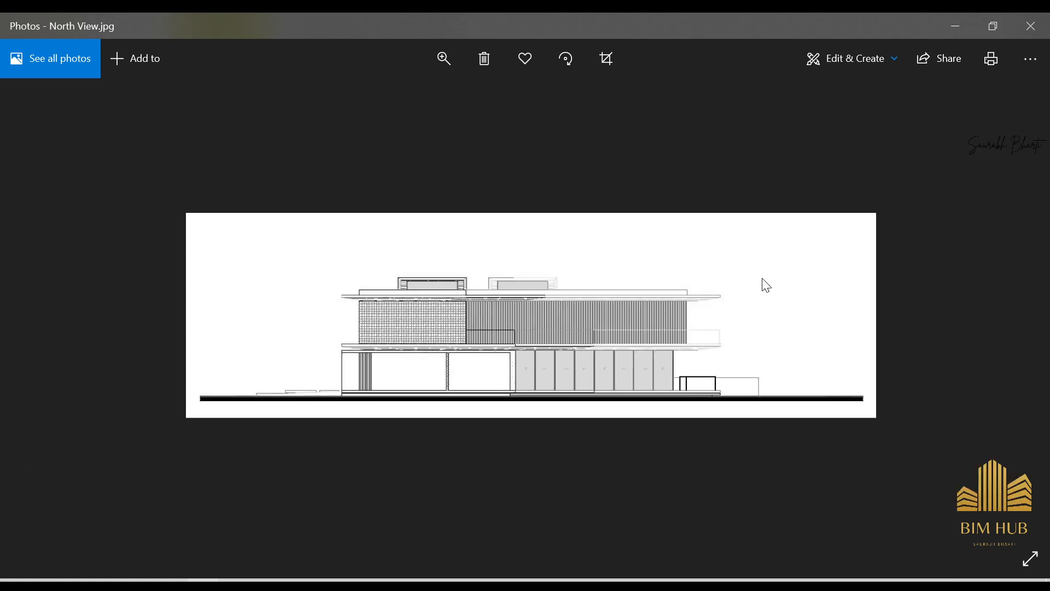
Examine the floor slabs and roof in Section_A.jpg and Section_B.jpg.
key("Right")
key("Right")
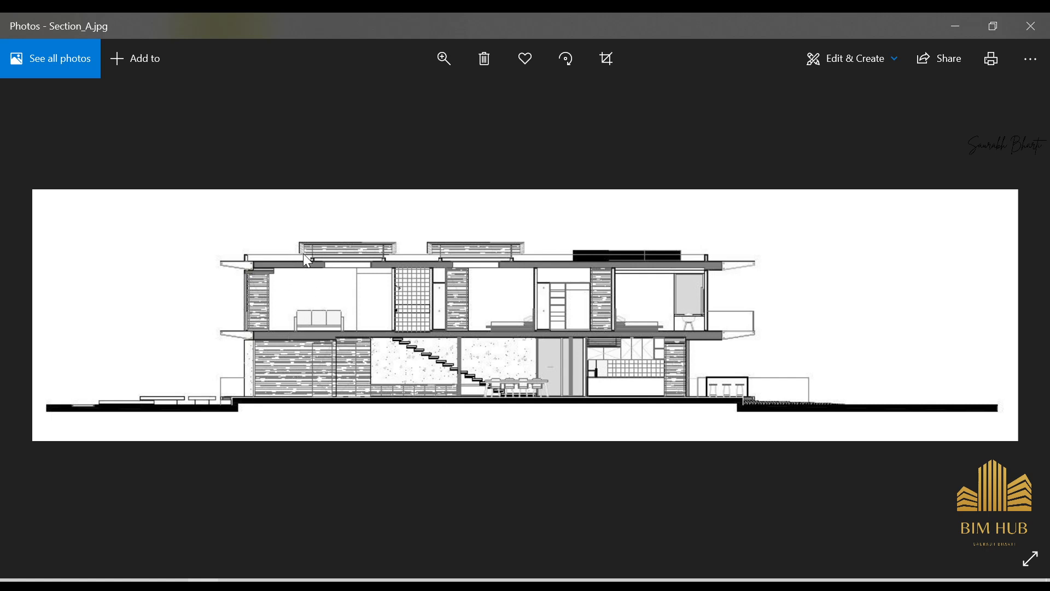
scroll(303, 254, "up", 3, "ctrl")
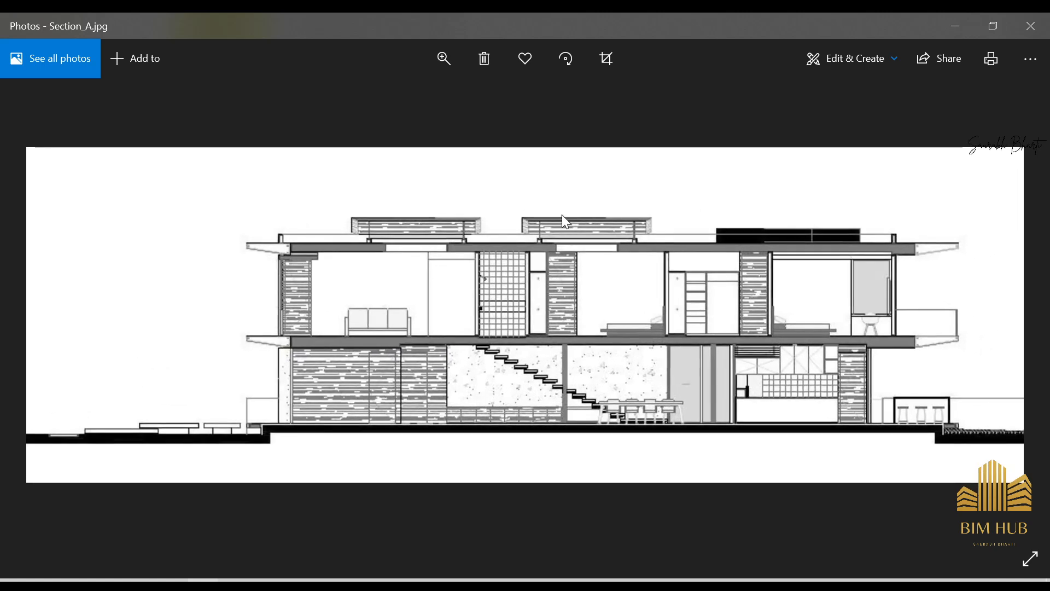
scroll(563, 214, "down", 1)
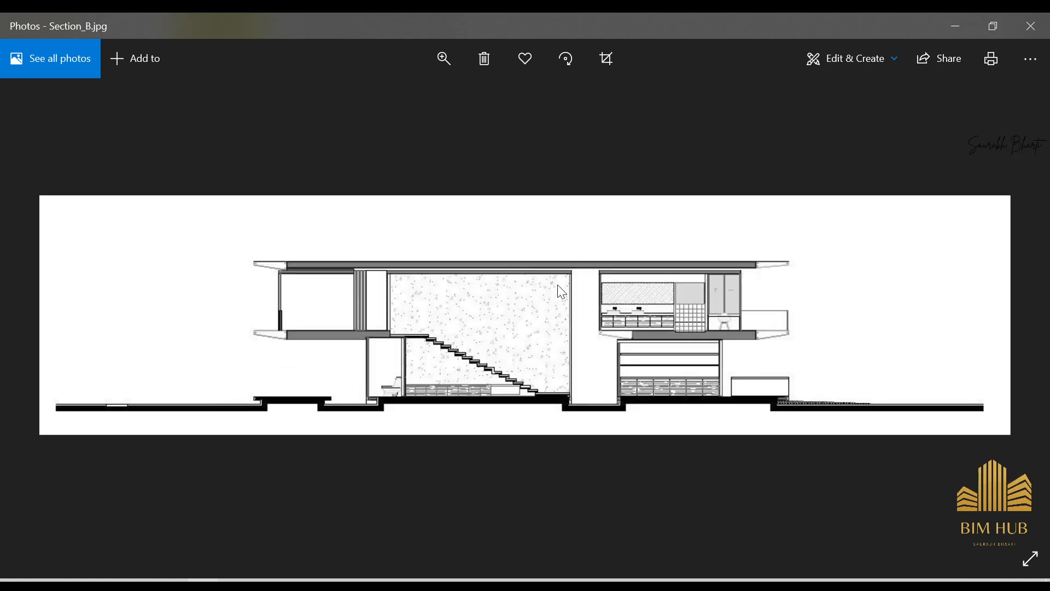
scroll(558, 289, "up", 1, "ctrl")
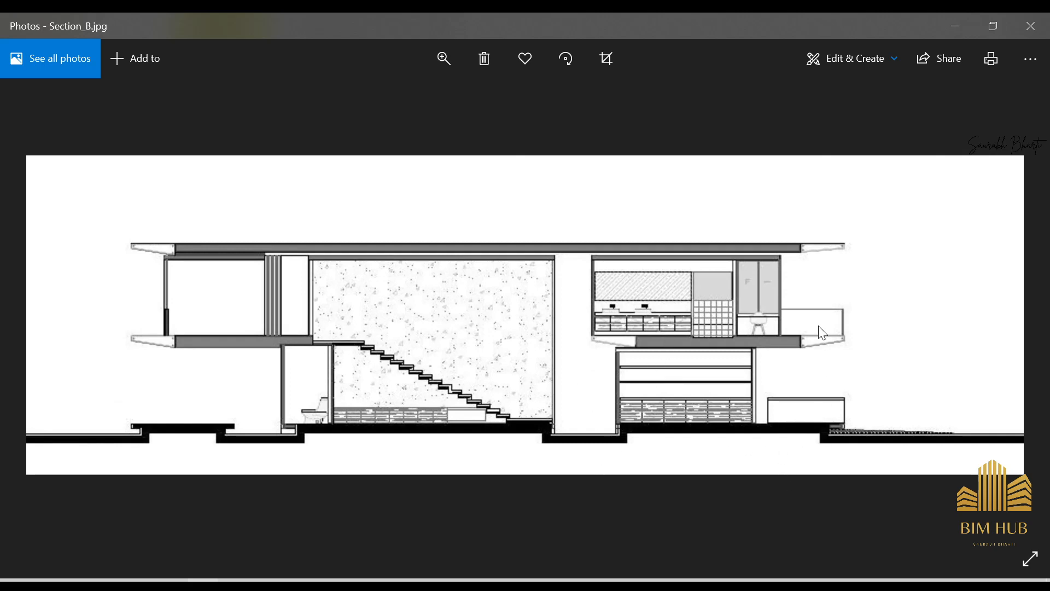
scroll(589, 236, "down", 2, "ctrl")
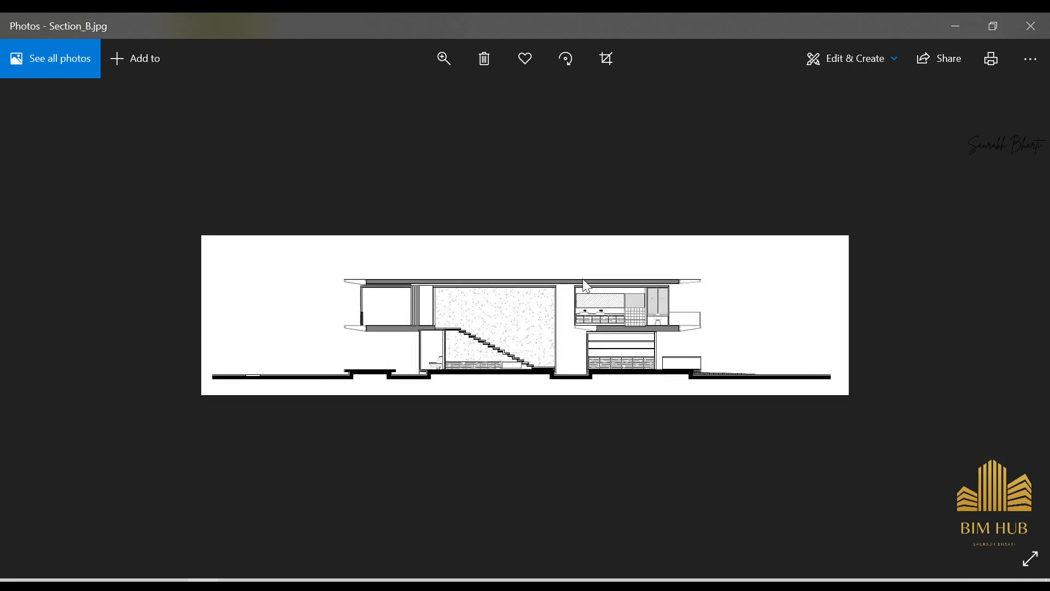
Examine the south elevation in South View.jpg and return to the reference image folder.
key("Right")
key("Right")
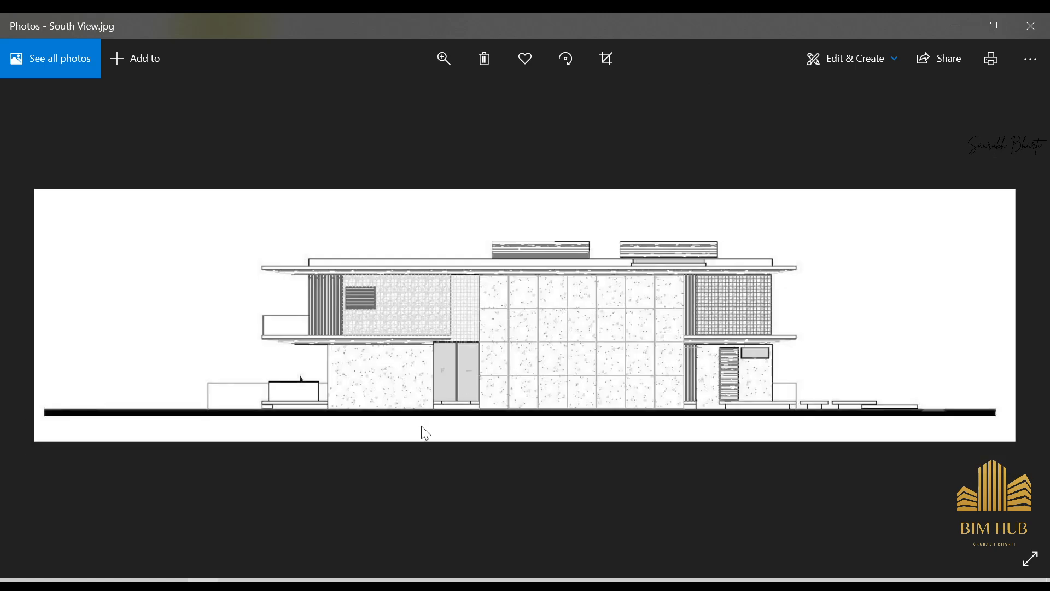
scroll(450, 402, "up", 2, "ctrl")
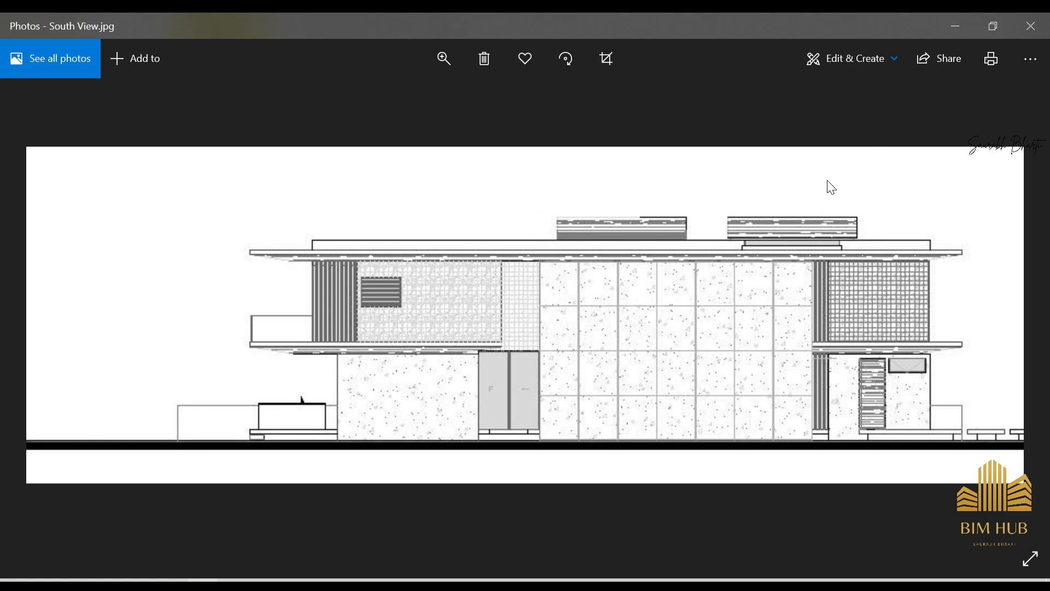
scroll(842, 222, "down", 2, "ctrl")
scroll(436, 339, "up", 2, "ctrl")
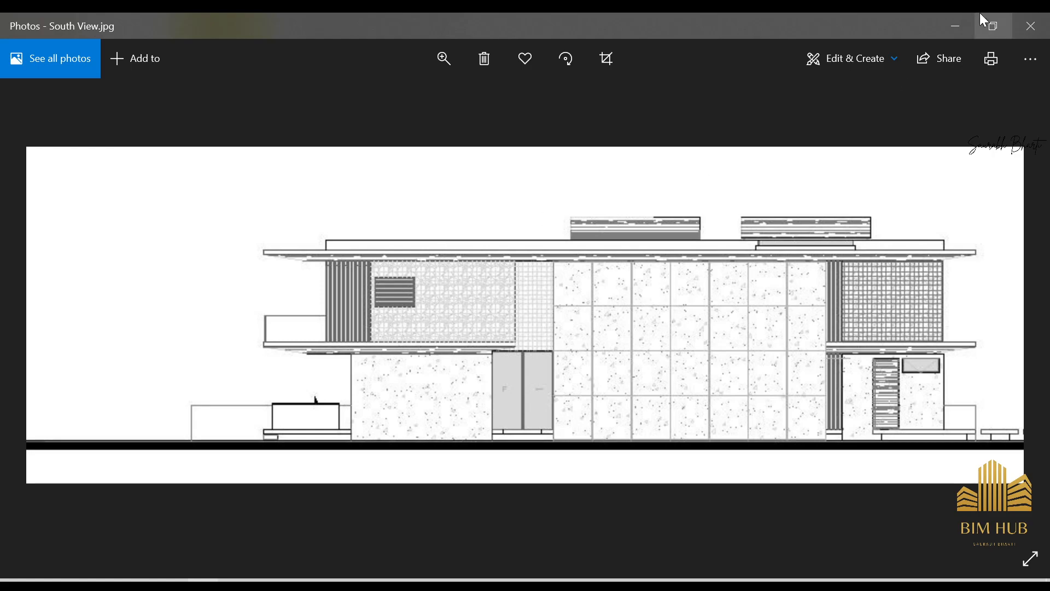
left_click(1031, 25)
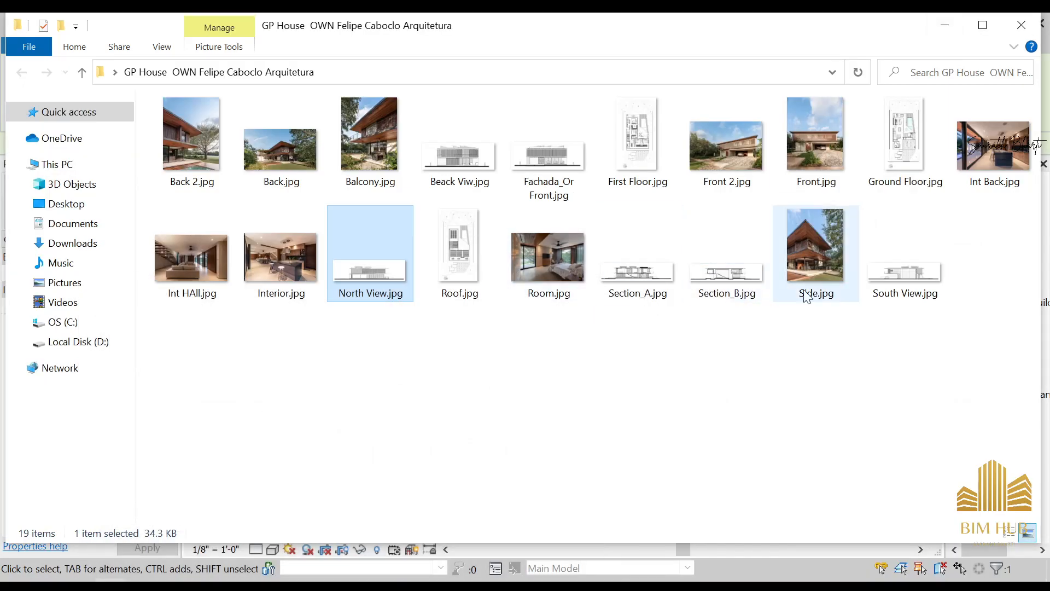
double_click(878, 274)
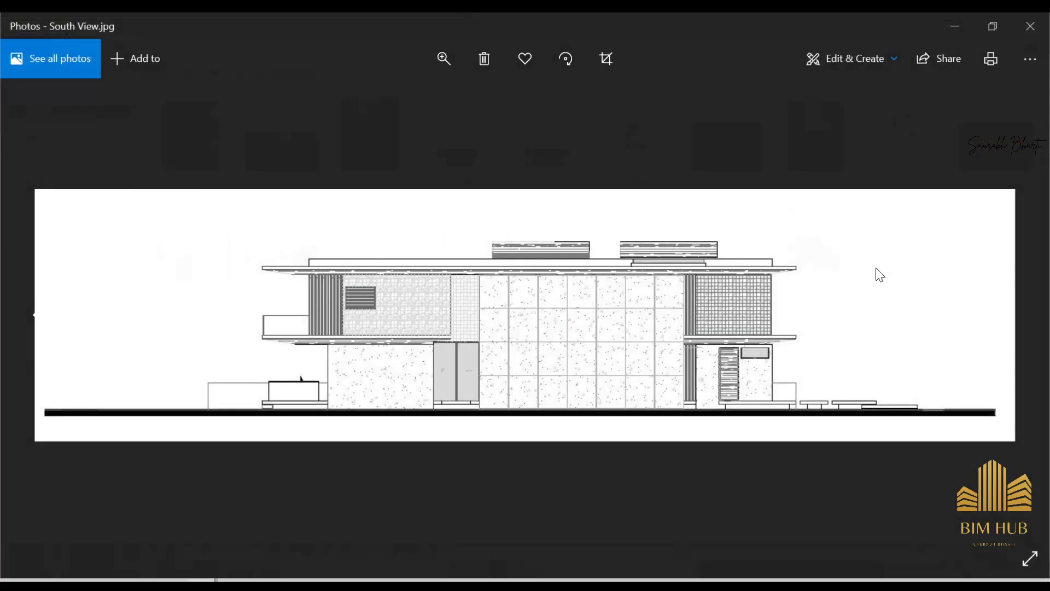
left_click(1031, 26)
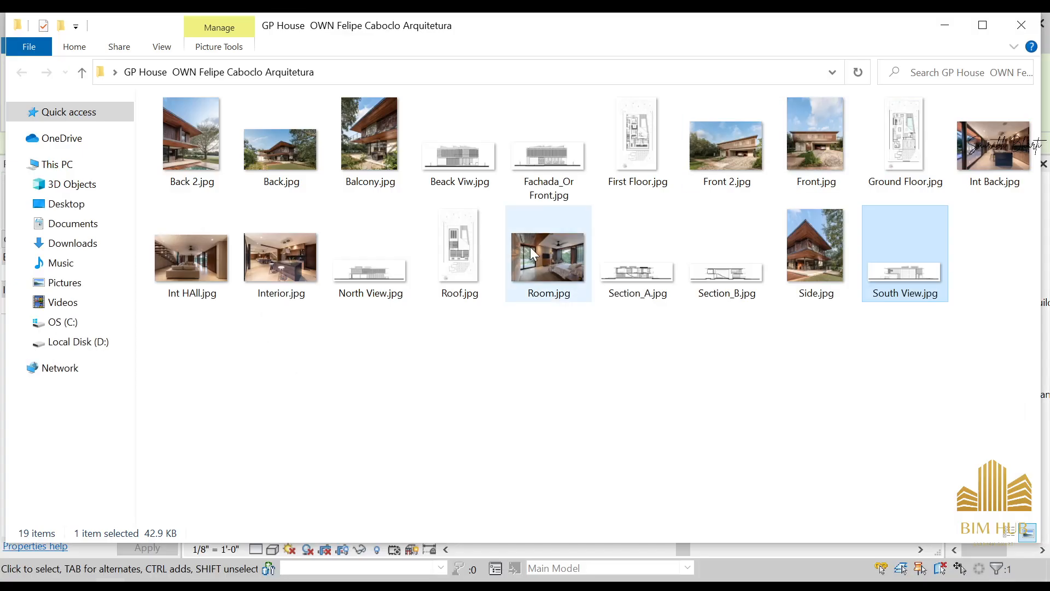
Examine the front elevation in Fachada_Or Front.jpg, close the image and switch back to Revit.
double_click(547, 156)
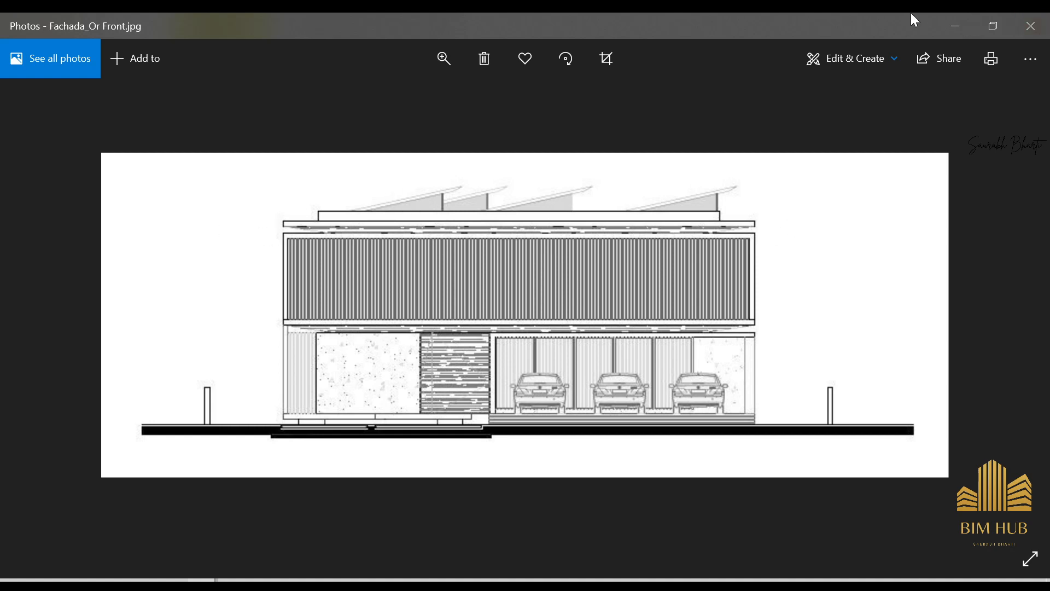
left_click(1031, 26)
left_click(1049, 333)
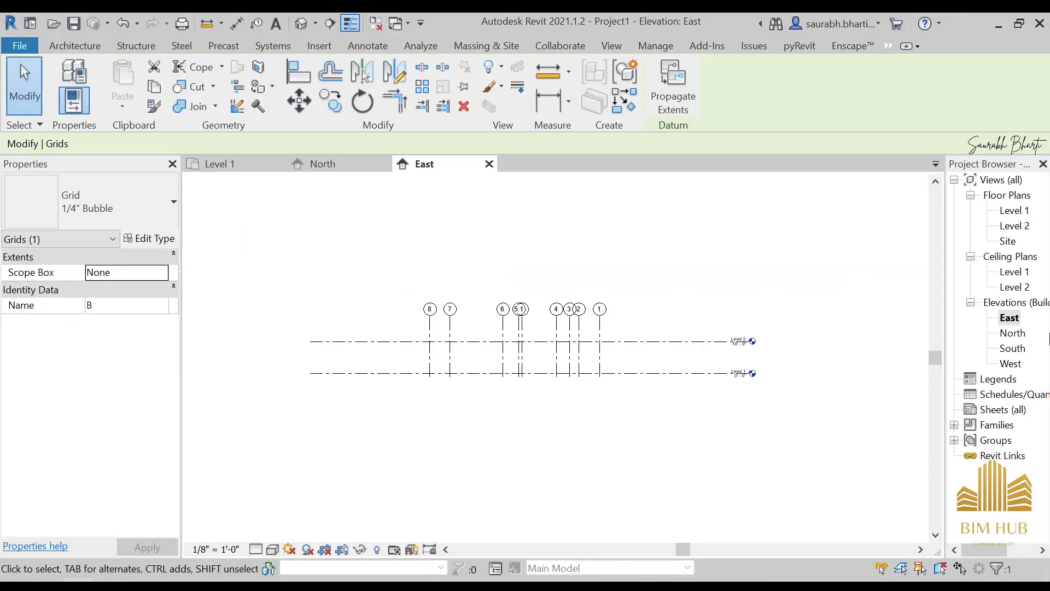
Start saving the project and create and open a Desktop folder named "GP House OWN Felipe" for it.
key("Escape")
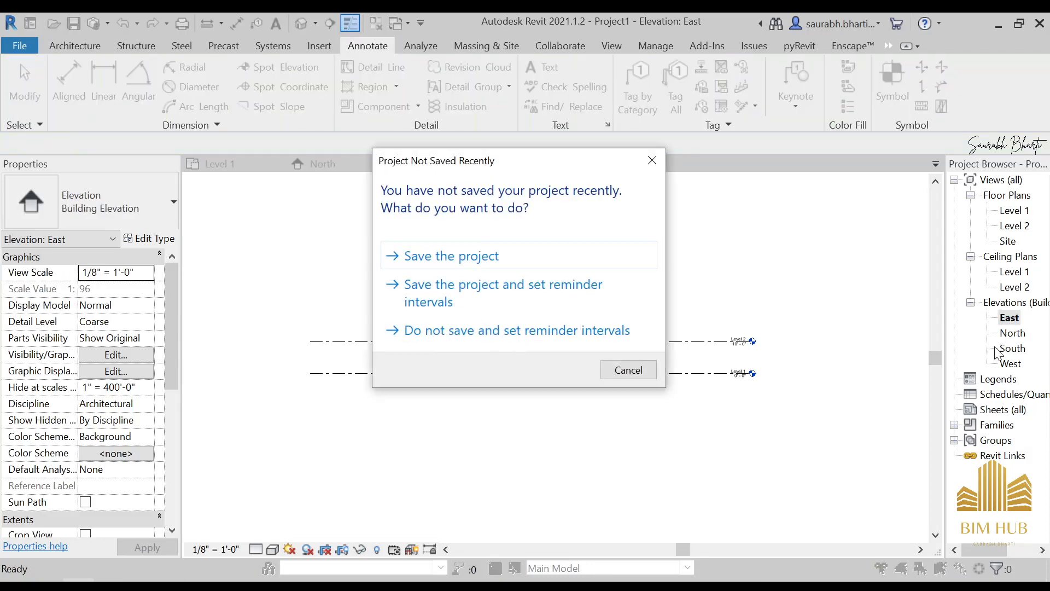
left_click(565, 264)
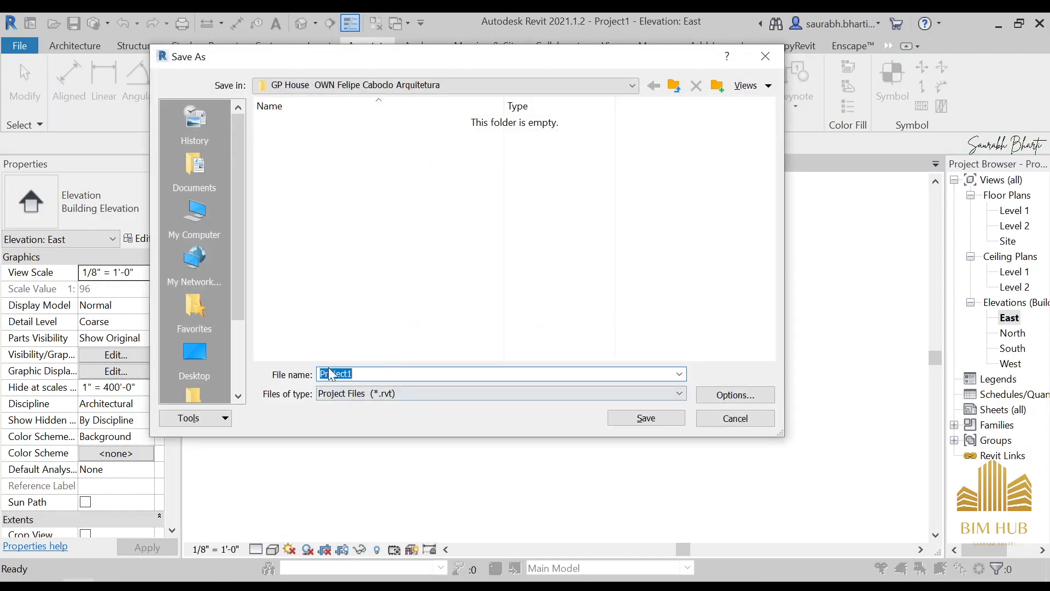
left_click(195, 350)
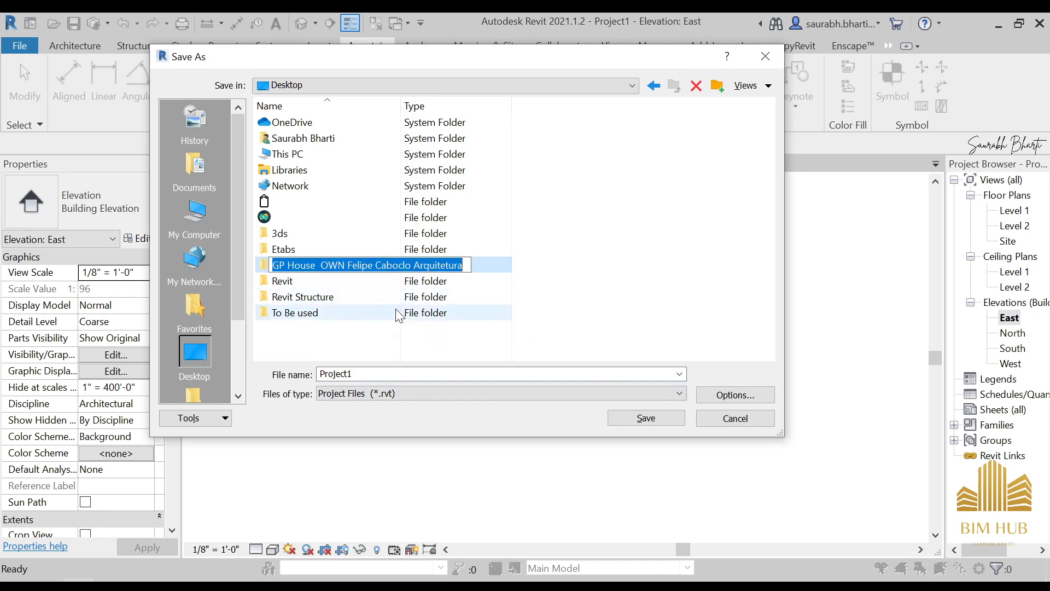
right_click(401, 350)
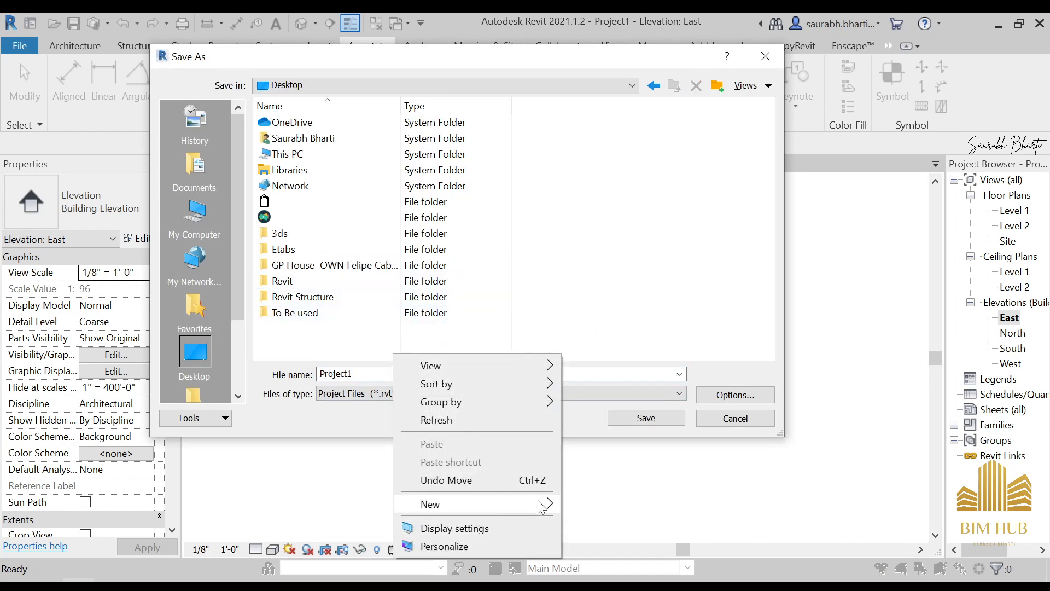
mouse_move(542, 503)
left_click(647, 281)
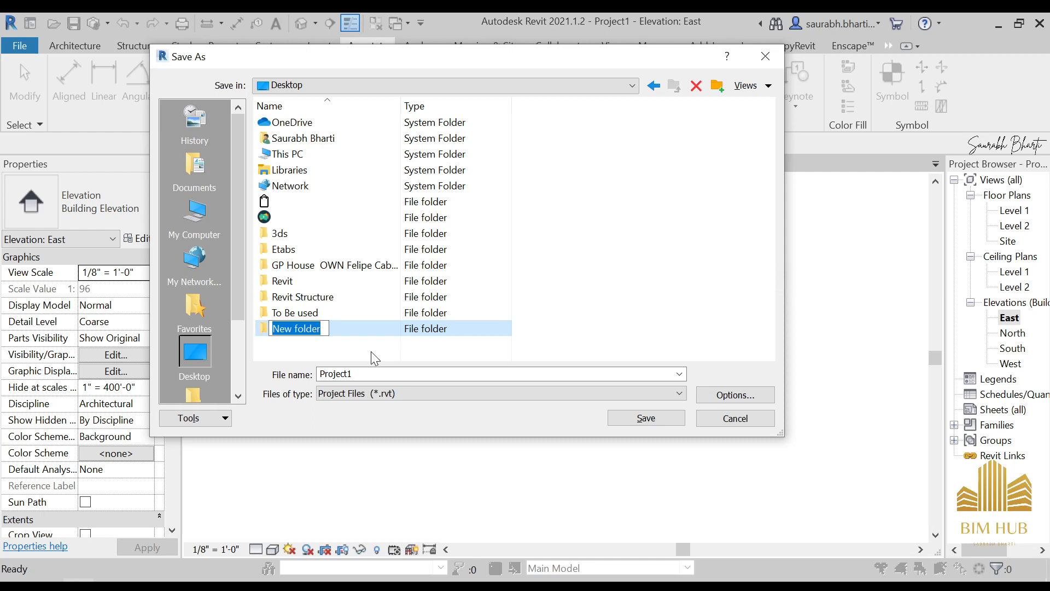
type("GP House  OWN Felipe Caboclo Arquitetura")
key("BackSpace")
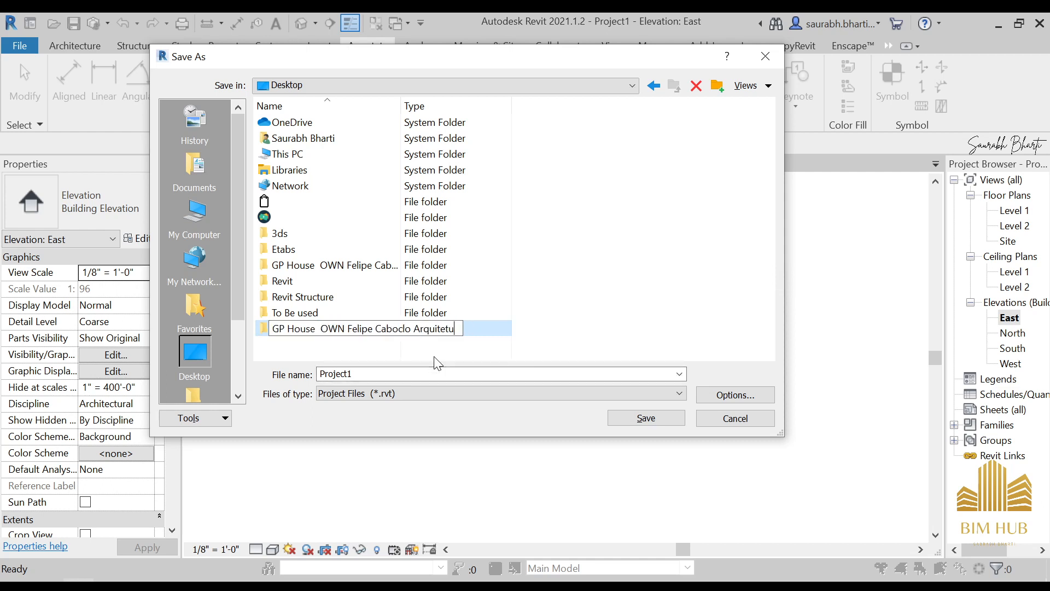
key("BackSpace")
key("BackSpace")
key("BackSpace")
key("BackSpace")
key("BackSpace")
key("BackSpace")
key("BackSpace")
key("BackSpace")
key("BackSpace")
key("BackSpace")
key("BackSpace")
key("BackSpace")
key("BackSpace")
key("BackSpace")
key("BackSpace")
key("BackSpace")
key("BackSpace")
key("BackSpace")
key("Return")
key("Return")
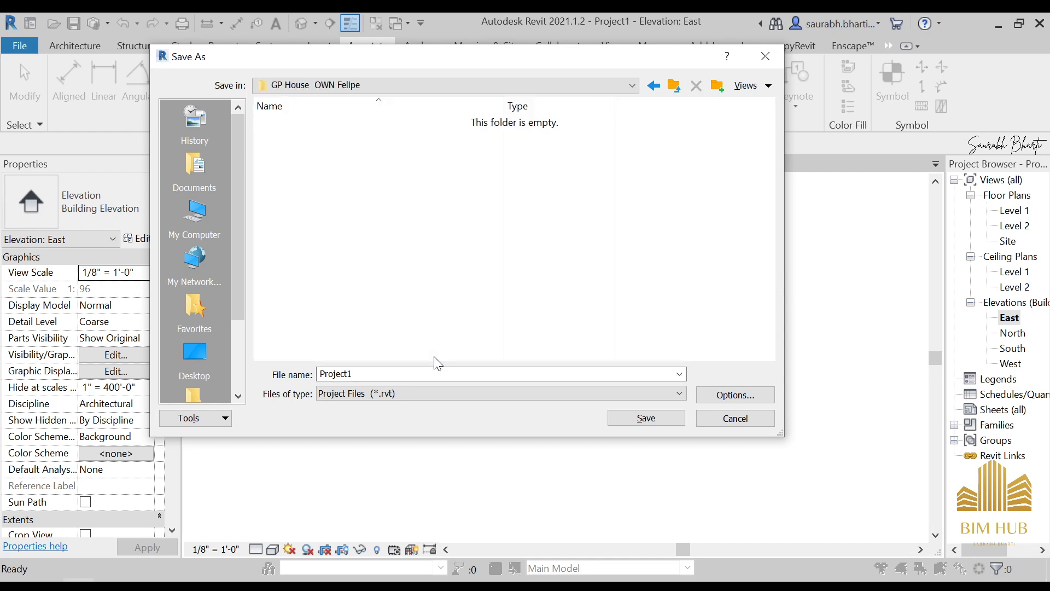
Save the project in the new folder as GP House, with the maximum backups set to 1.
left_click(462, 372)
key("ctrl+a")
type("G")
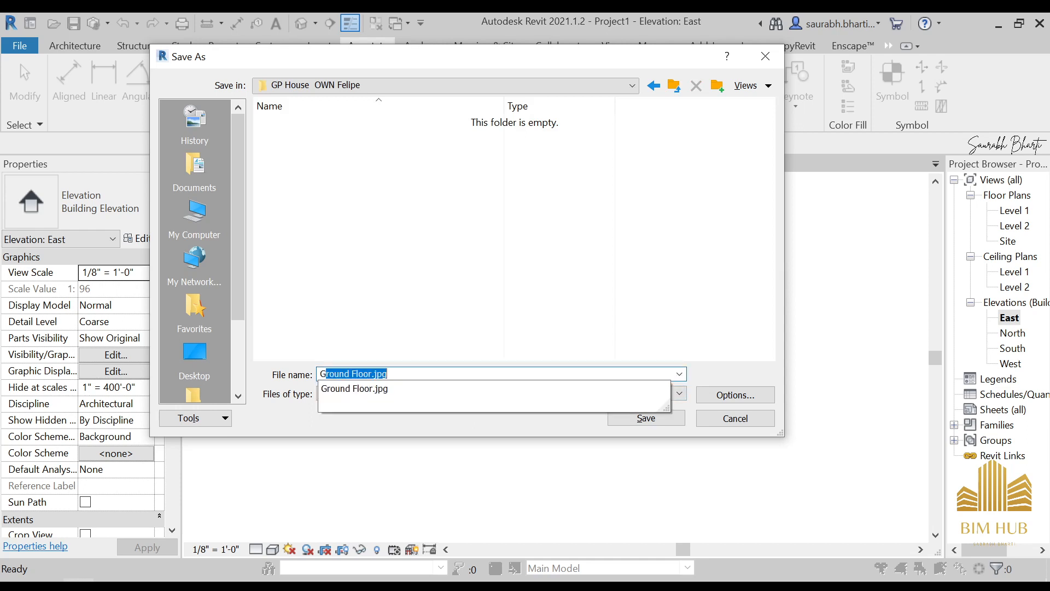
type("P House")
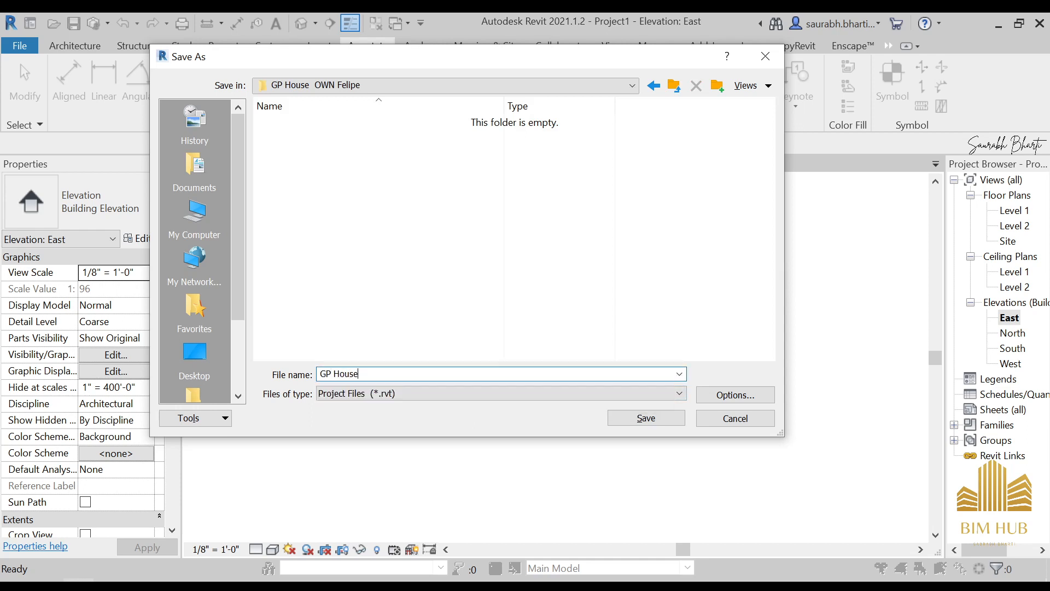
left_click(733, 395)
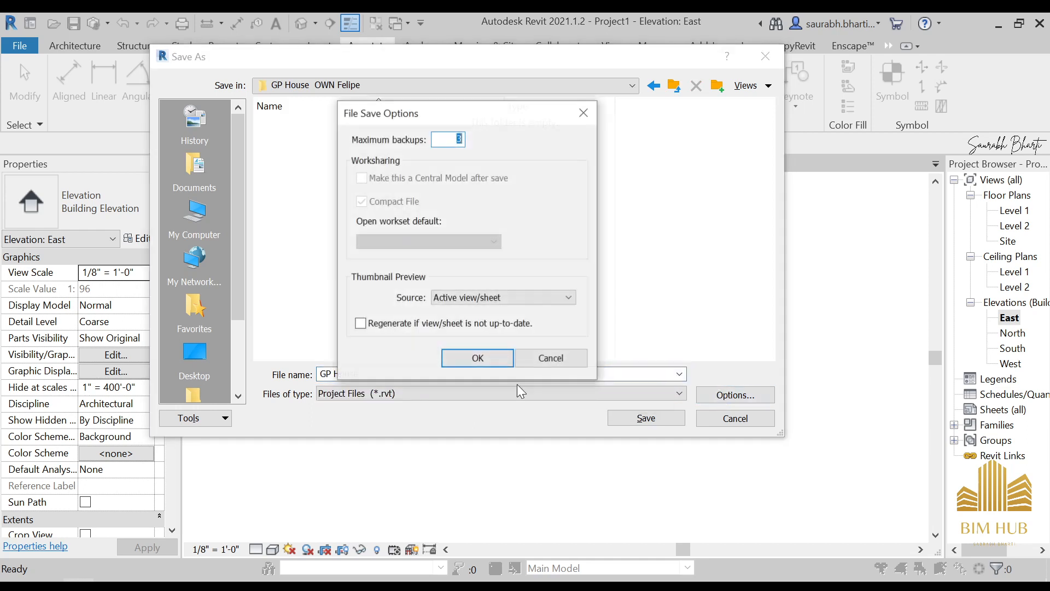
type("1")
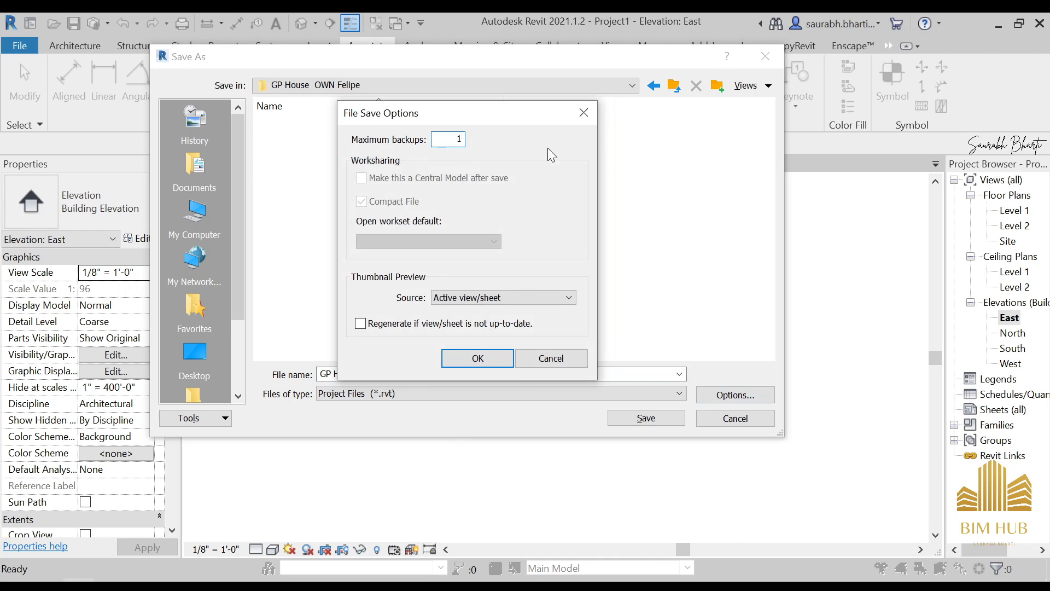
left_click(454, 360)
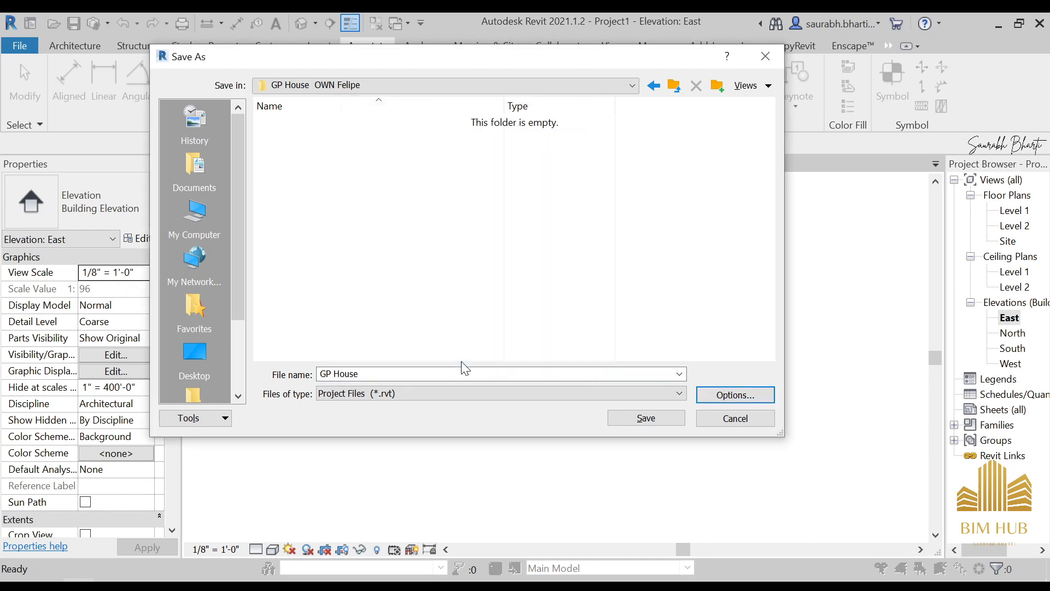
left_click(646, 418)
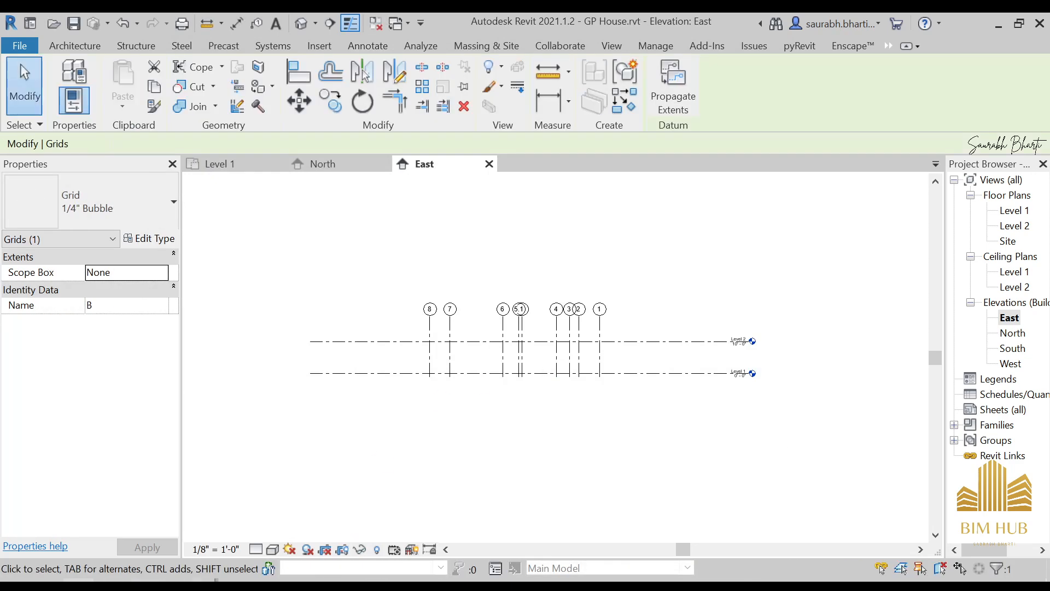
Extend the upper ends of the grid lines well above Level 2 in the East elevation.
scroll(828, 307, "up", 1)
left_click(1011, 319)
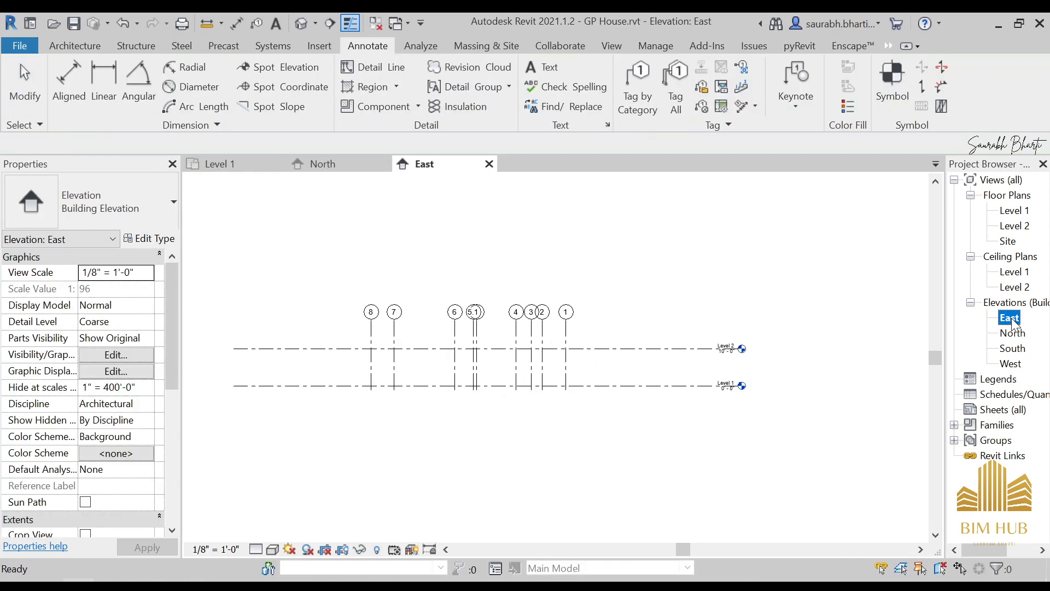
scroll(728, 350, "up", 2)
middle_click_drag(547, 396, 637, 386)
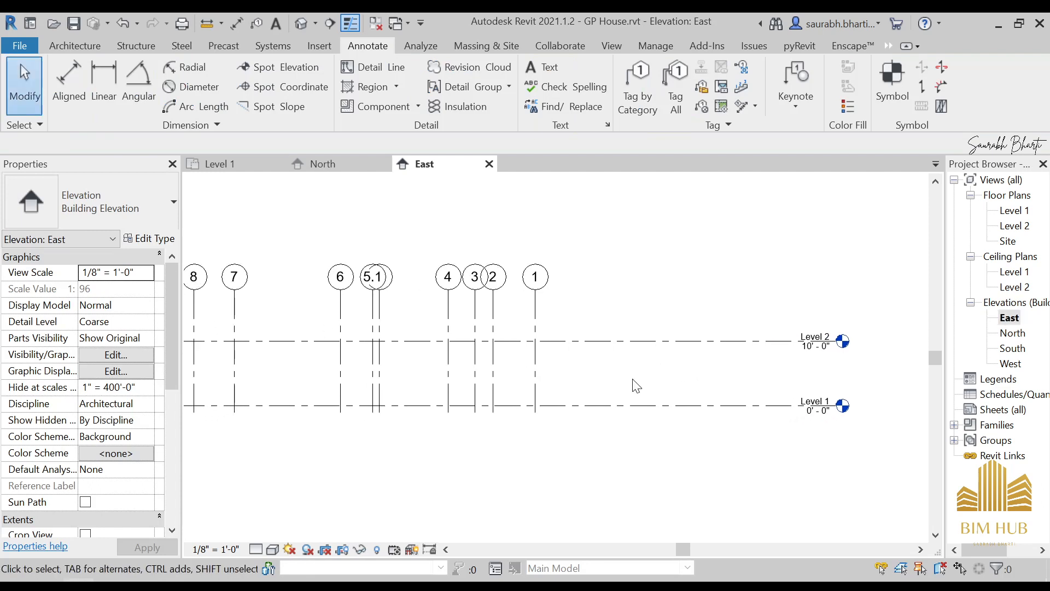
left_click(537, 320)
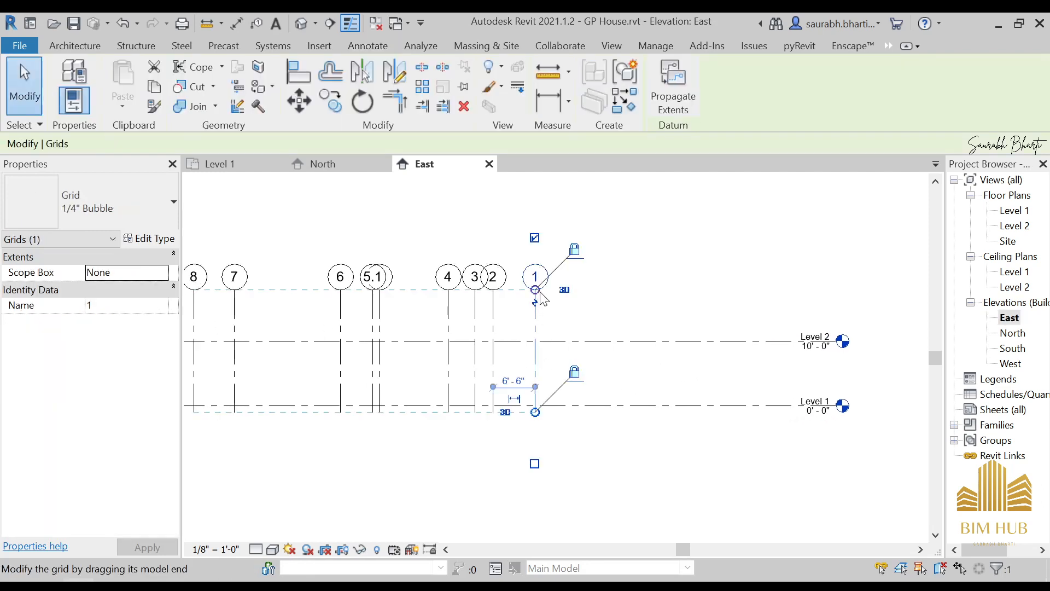
left_click_drag(535, 290, 535, 199)
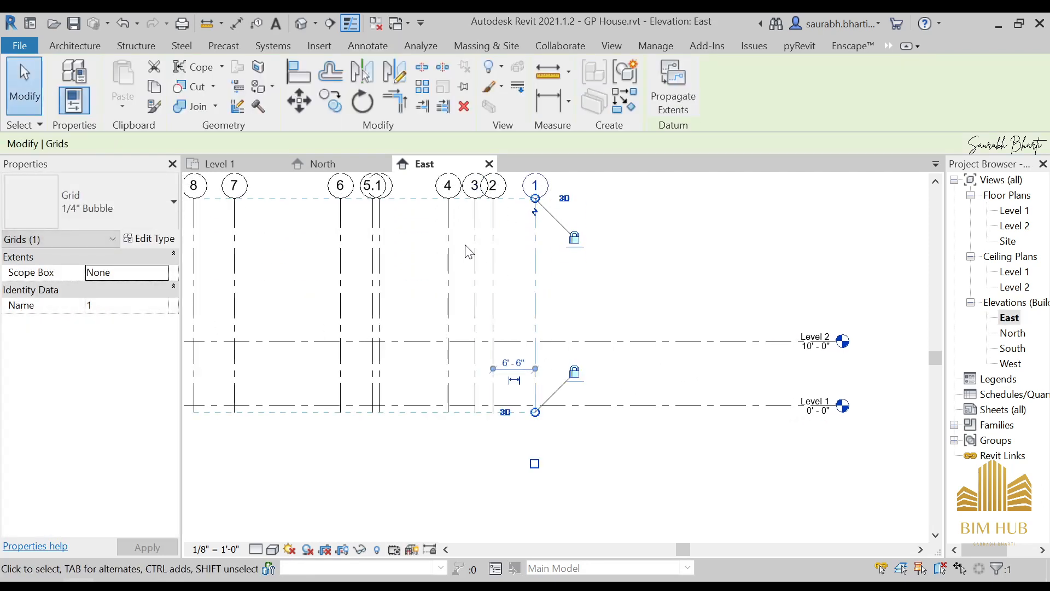
middle_click_drag(514, 272, 707, 280)
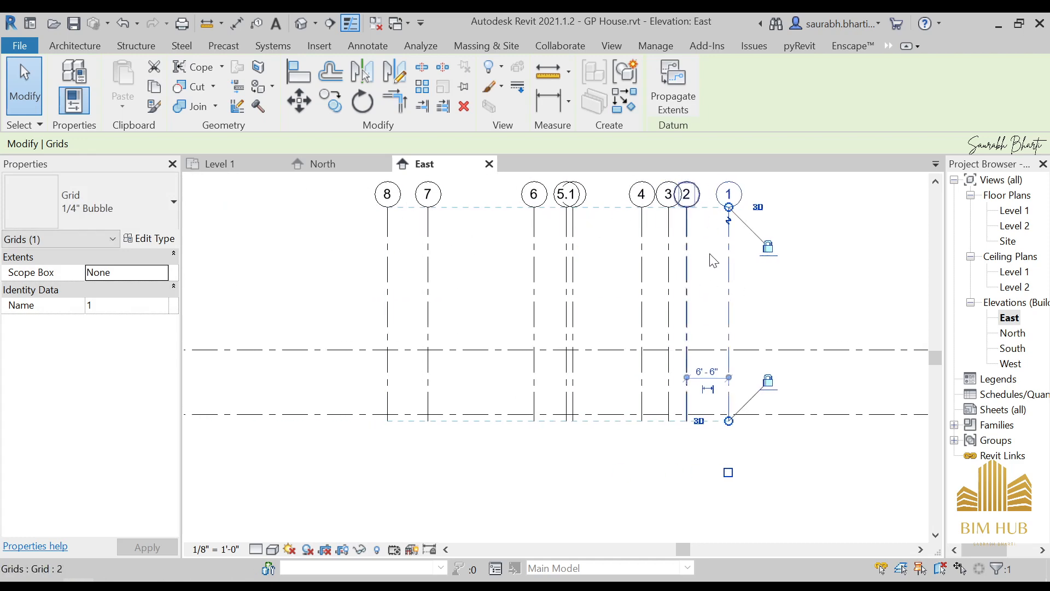
scroll(563, 290, "down", 3)
left_click(693, 304)
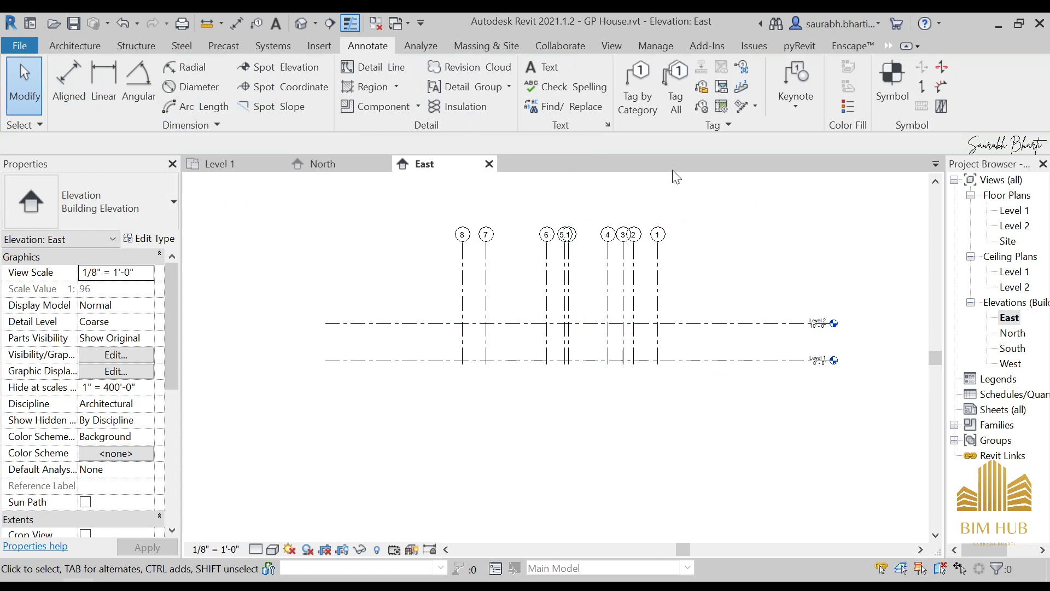
Add a level 10' above Level 2 by picking the existing level line with the offset set to 10'.
left_click(75, 45)
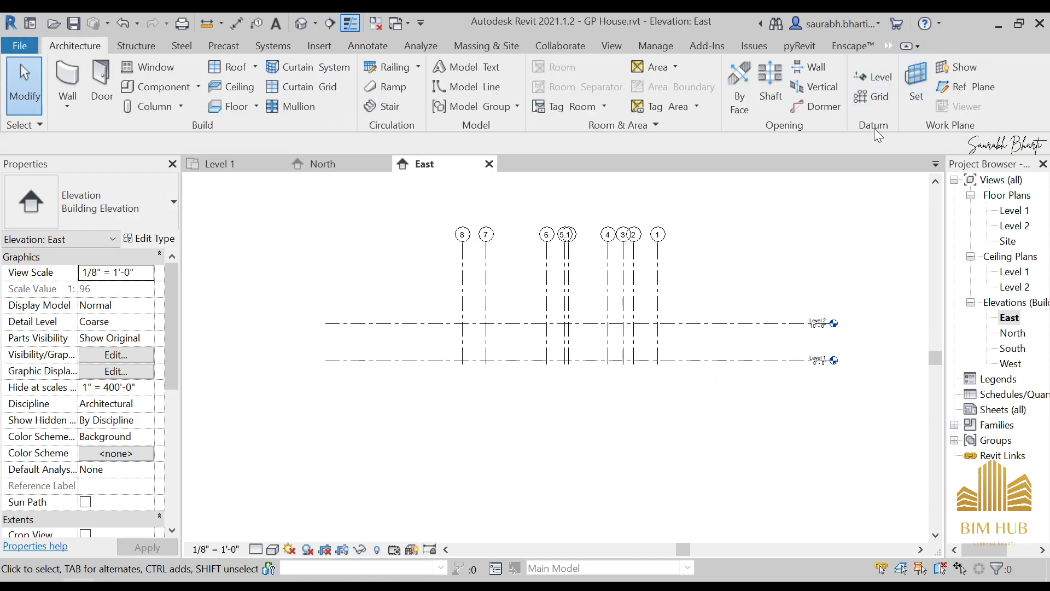
left_click(877, 77)
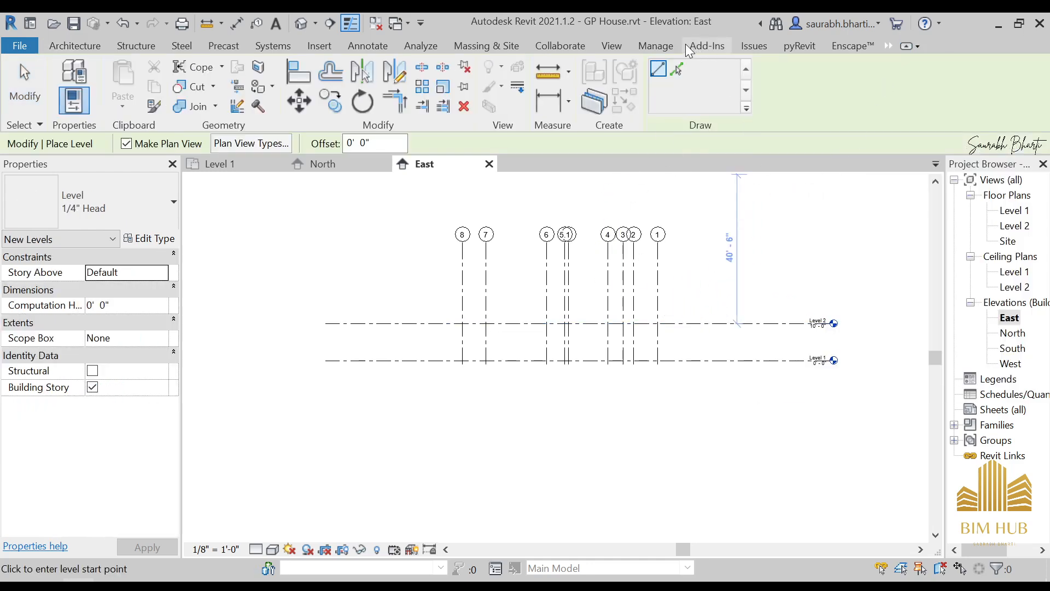
left_click(680, 66)
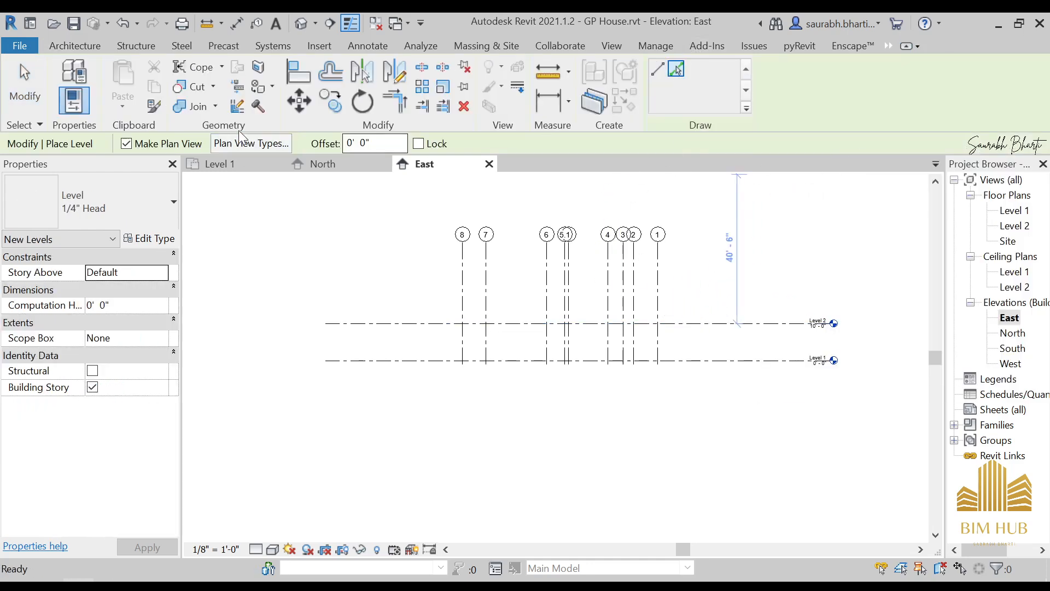
left_click(374, 144)
type("10")
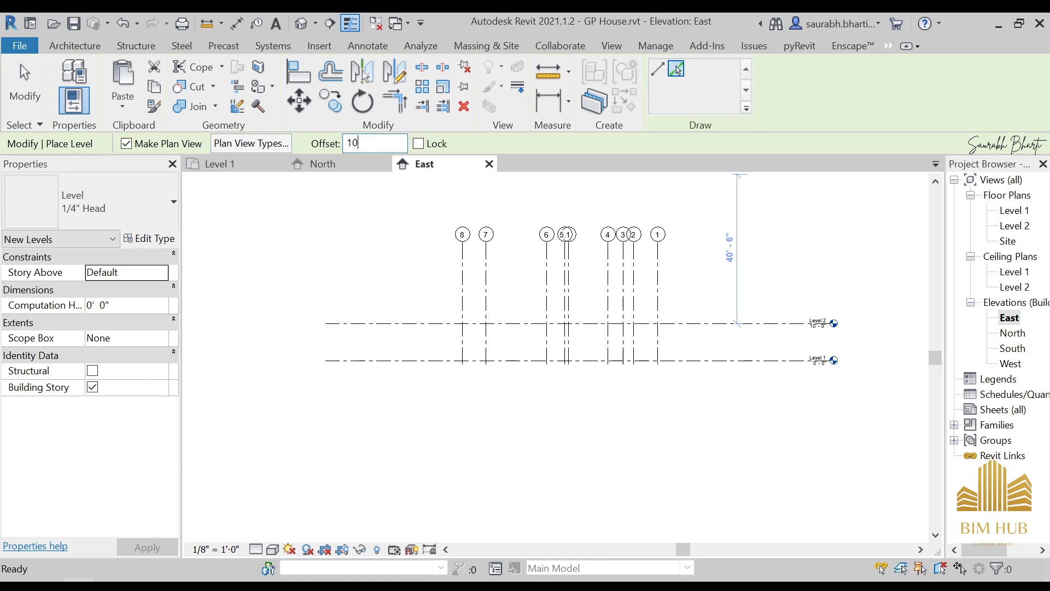
left_click(757, 323)
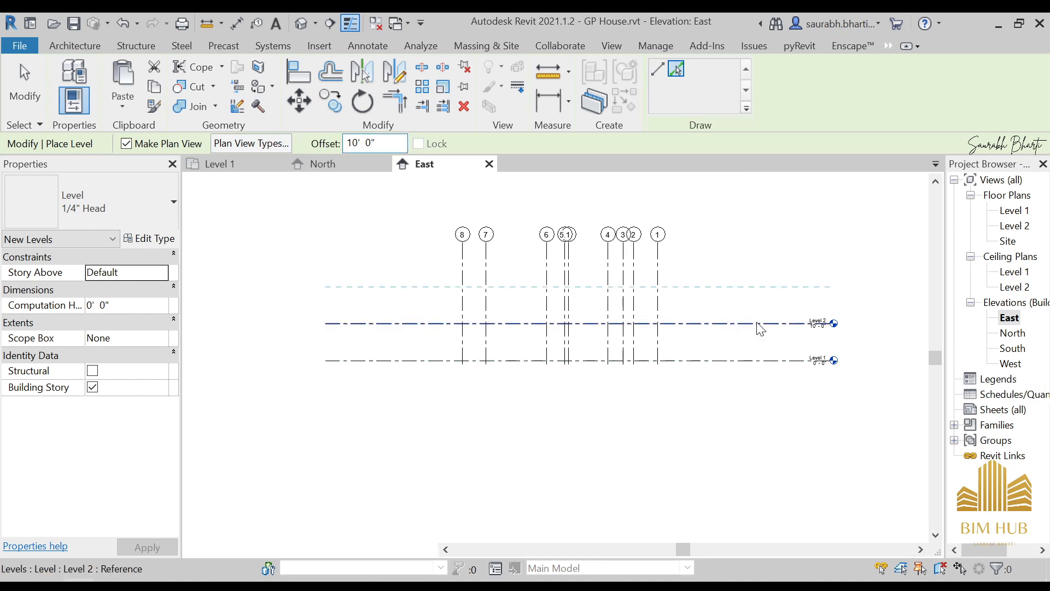
Set the level offset to 2' and add another level above Level 3.
middle_click_drag(714, 295, 697, 323)
left_click(375, 143)
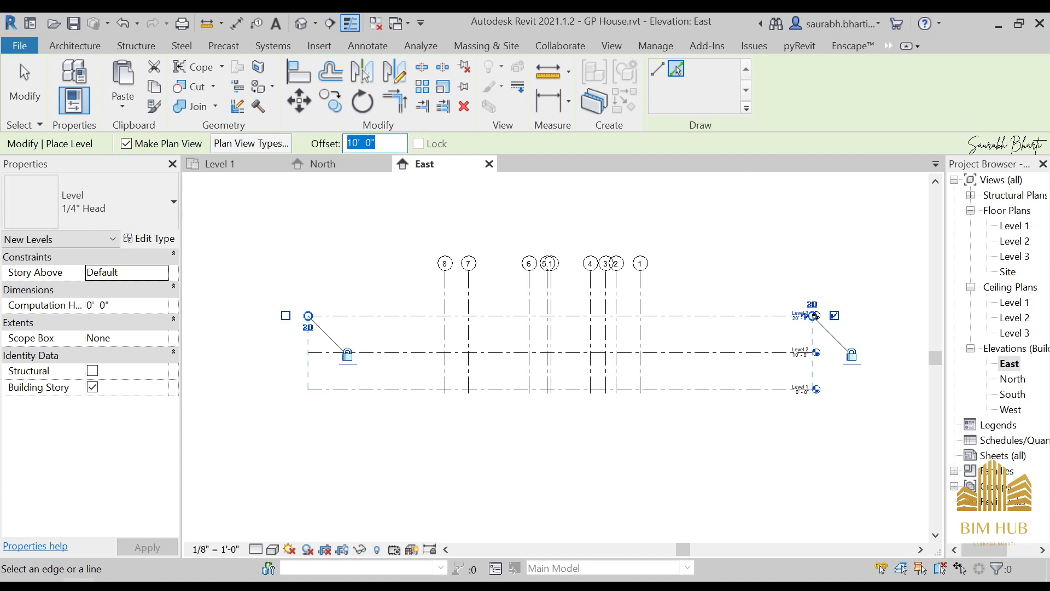
type("1")
key("ctrl+a")
type("2")
left_click(708, 313)
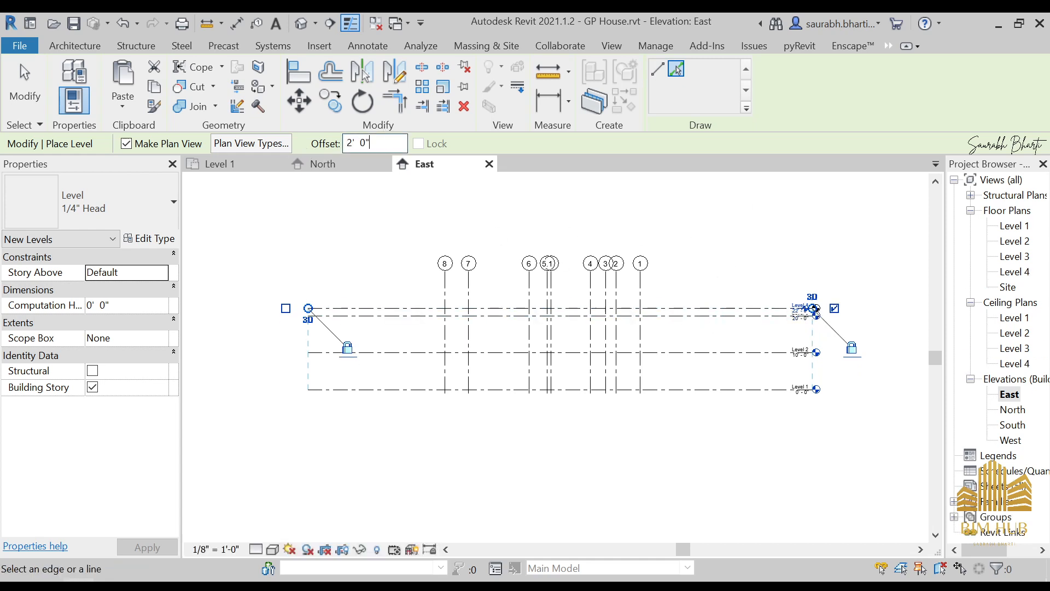
Set the offset to 3', add a level above Level 4 and finish placing levels.
left_click_drag(376, 144, 339, 146)
type("3")
left_click(738, 310)
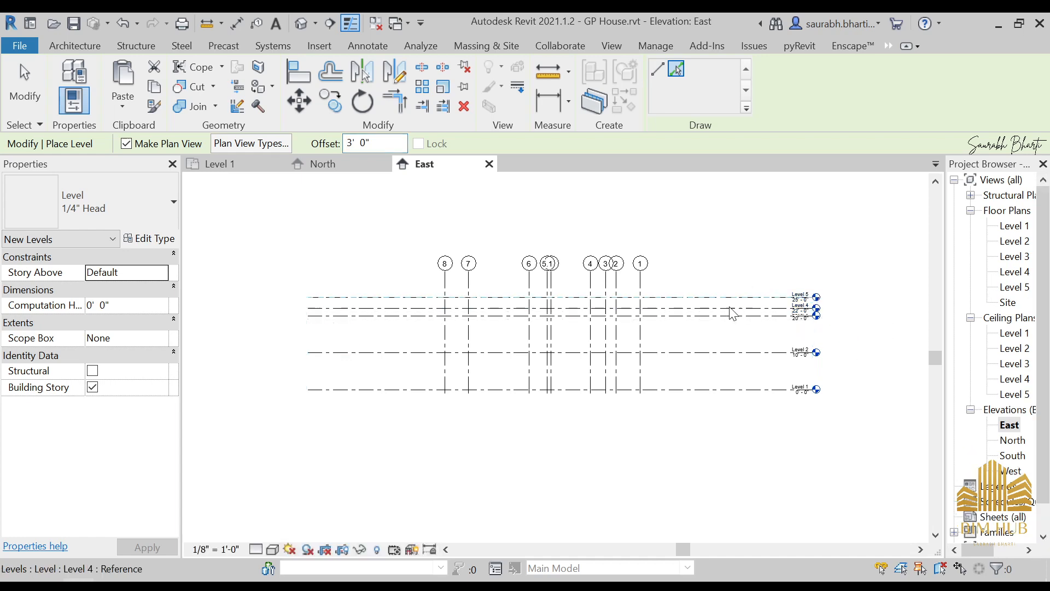
key("Escape")
Extend the lower ends of the grid lines below Level 1 in the East elevation.
scroll(700, 306, "down", 4)
scroll(636, 335, "up", 4)
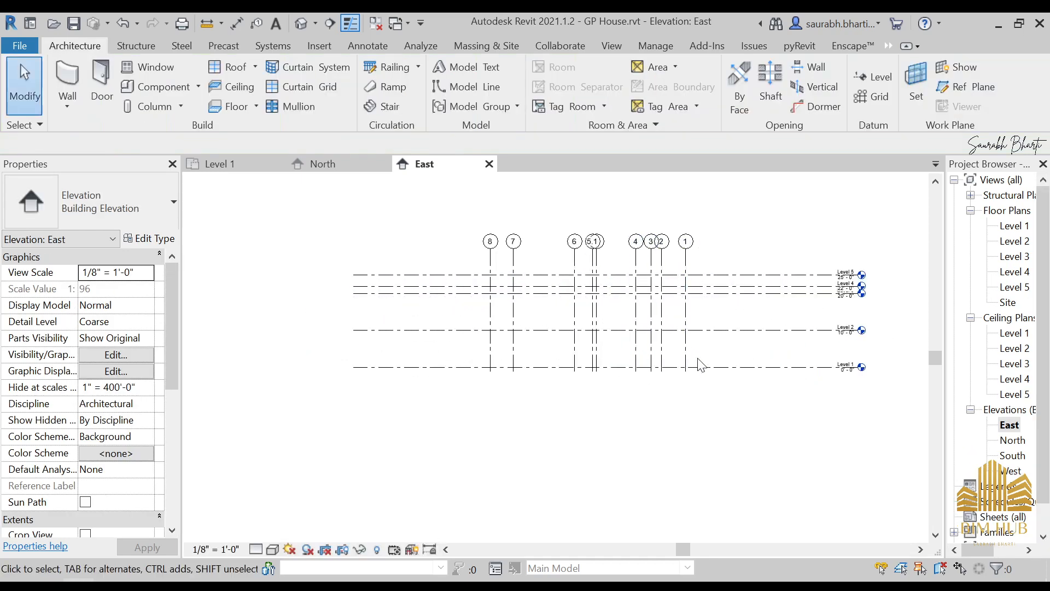
left_click(686, 354)
scroll(697, 375, "up", 3)
left_click_drag(675, 367, 677, 422)
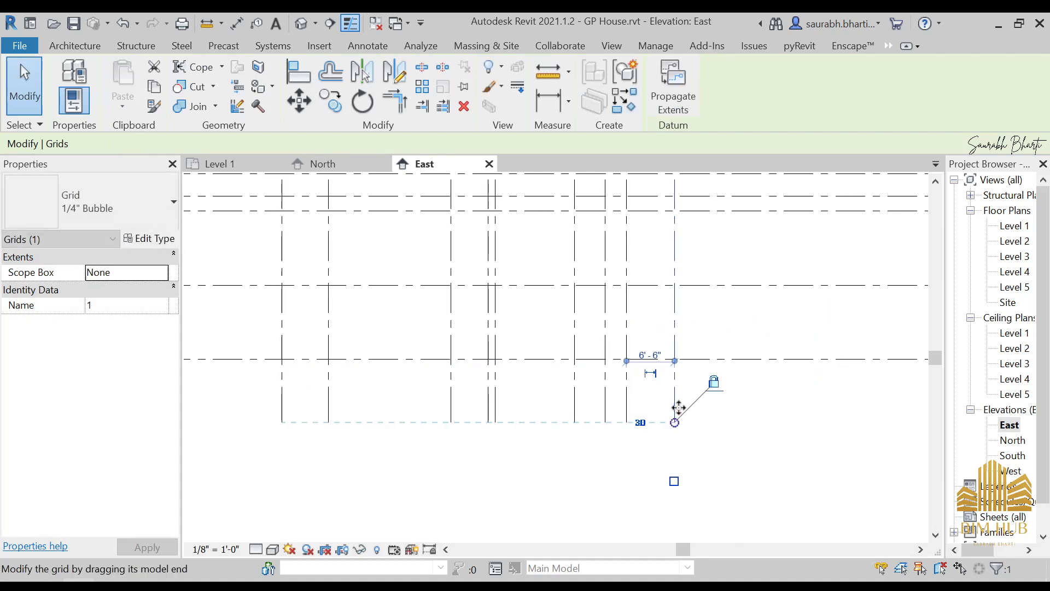
left_click(804, 446)
scroll(799, 432, "down", 3)
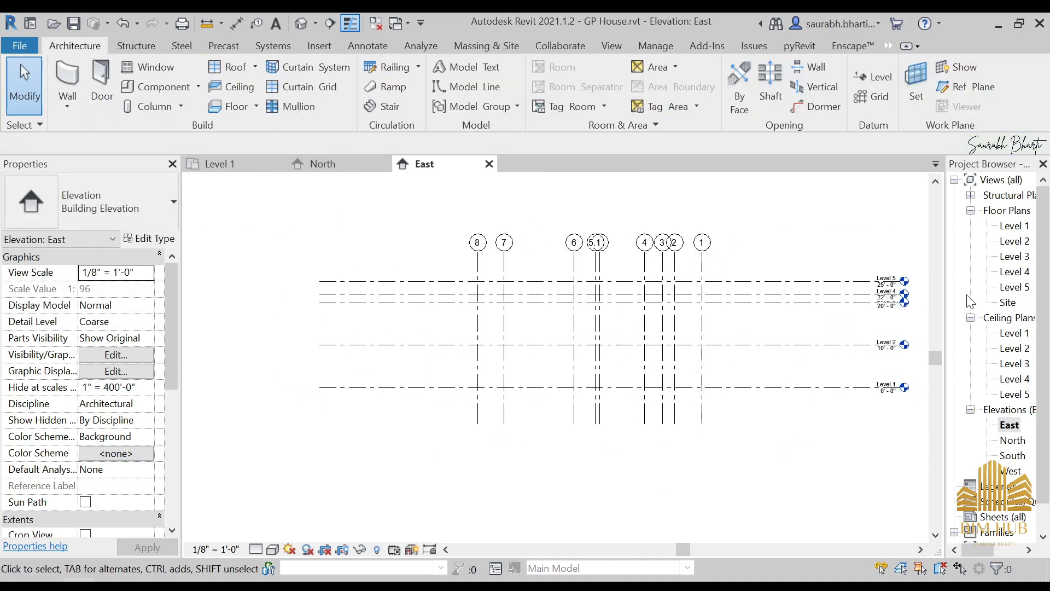
Switch to Photos and examine the ground and plinth lines in Fachada_Or Front.jpg and Beack Viw.jpg.
scroll(705, 322, "up", 5)
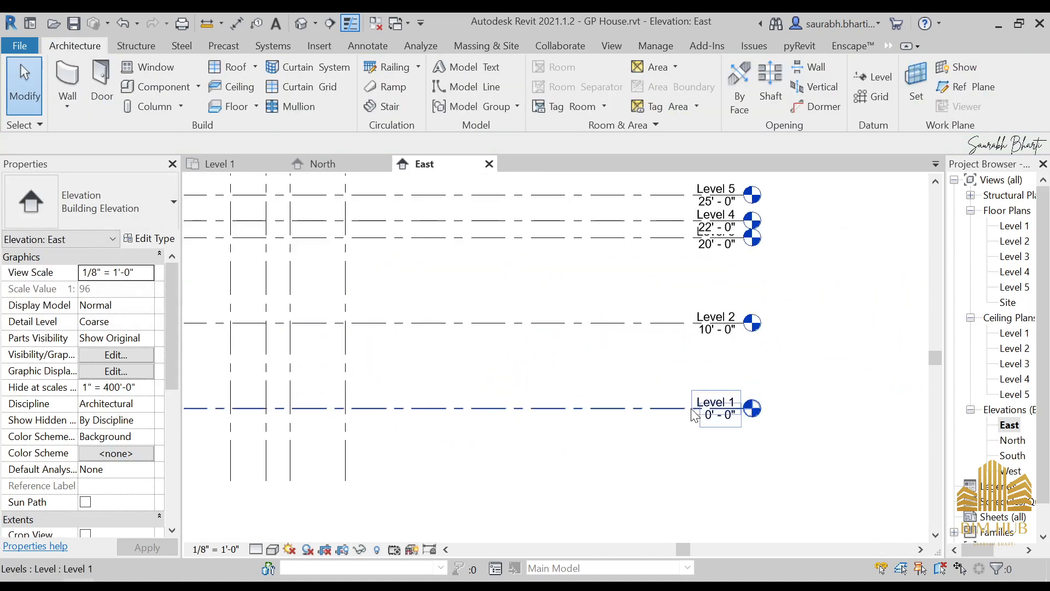
mouse_move(265, 553)
left_click(262, 523)
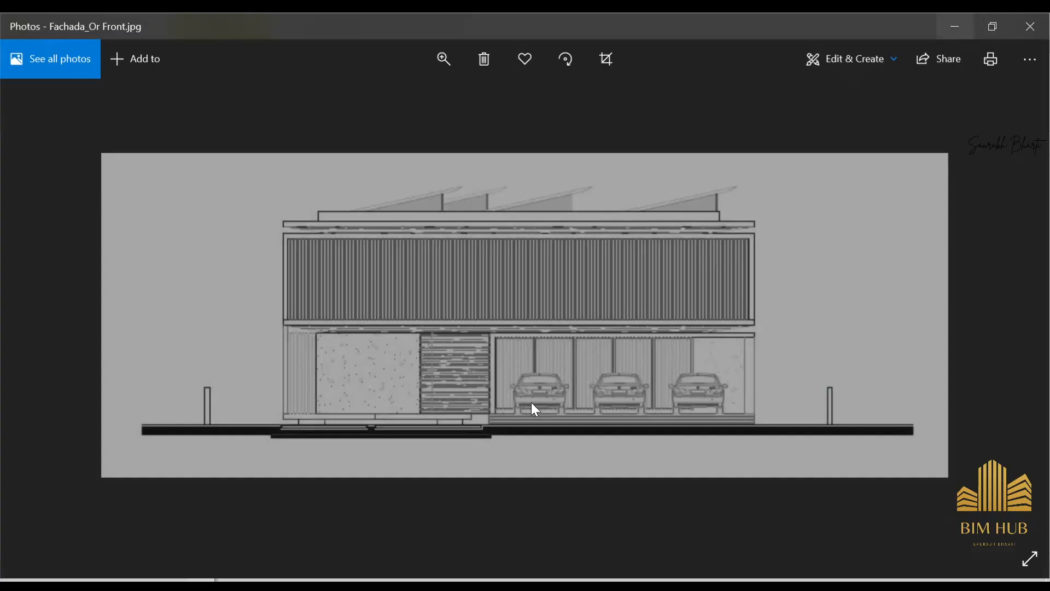
scroll(487, 410, "up", 2)
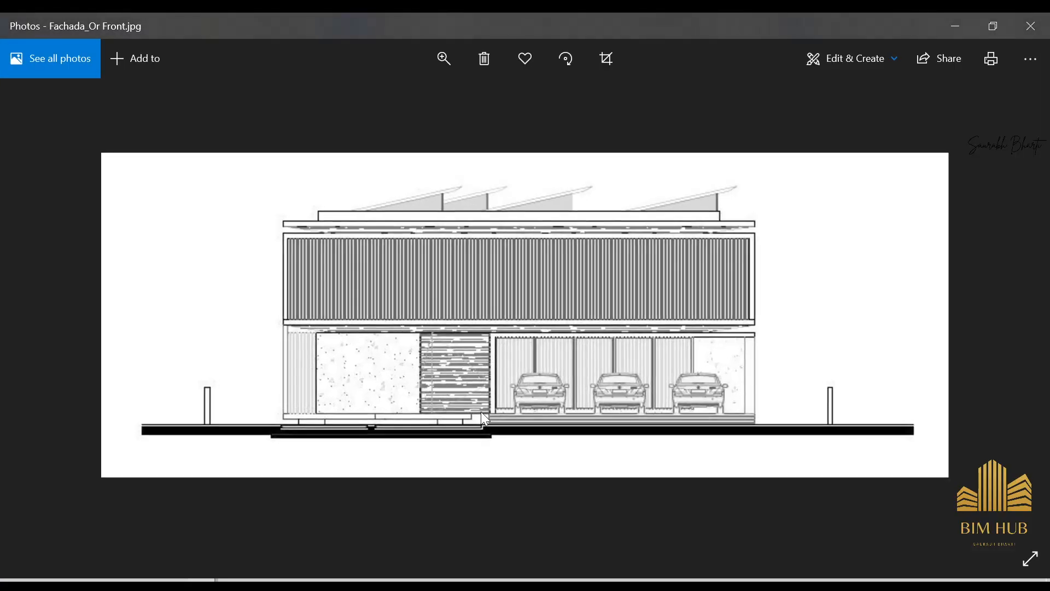
scroll(482, 410, "down", 5)
key("Left")
key("Left")
key("Right")
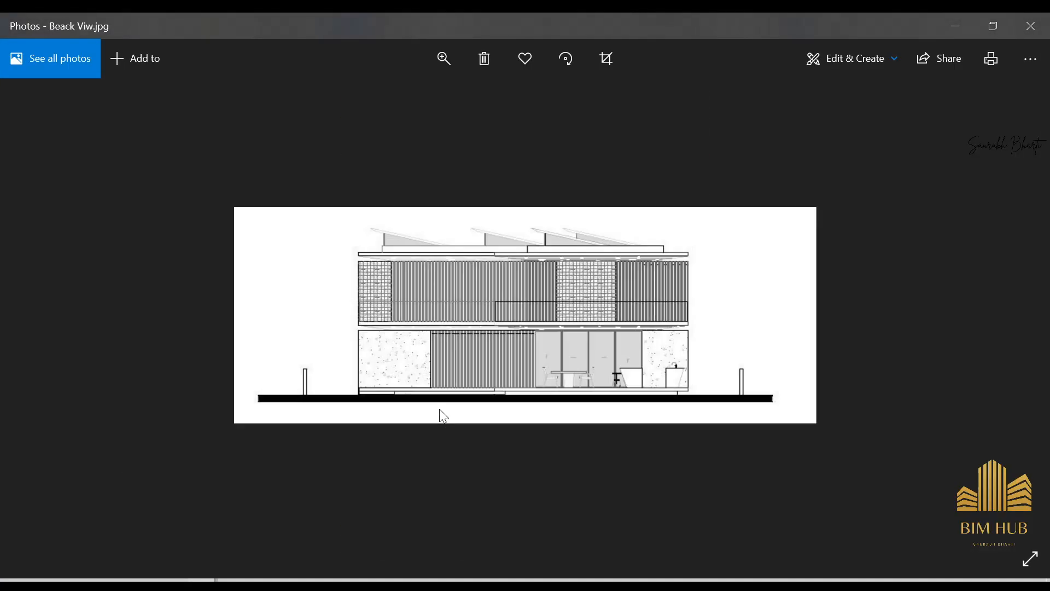
Examine the raised terrace, pool deck and upper floor edges in the photos Back.jpg and Back 2.jpg.
key("Left")
key("Left")
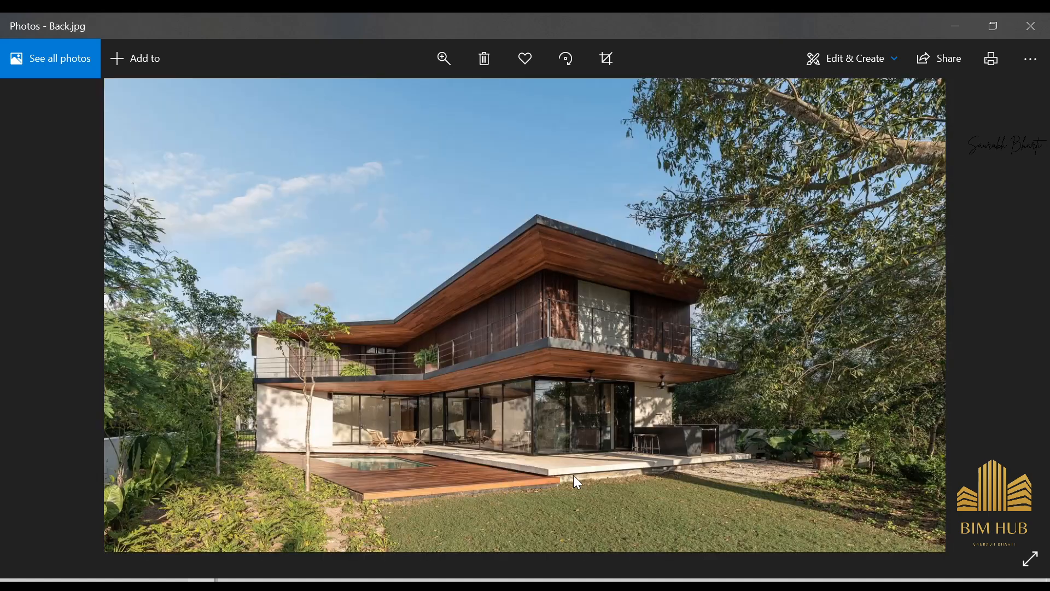
scroll(523, 469, "up", 3)
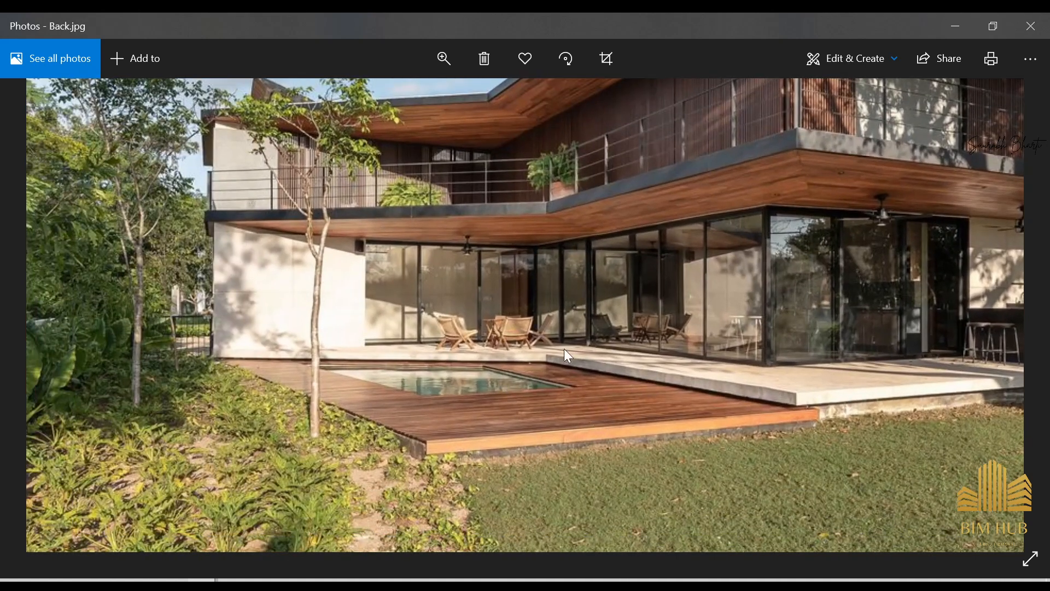
scroll(447, 356, "down", 4)
key("Right")
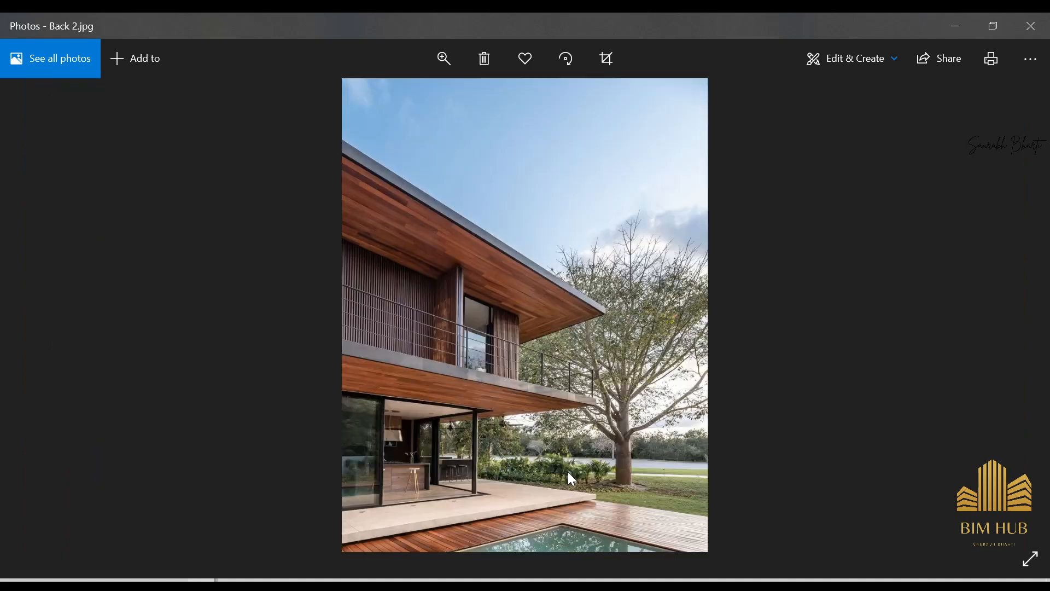
scroll(517, 507, "up", 2)
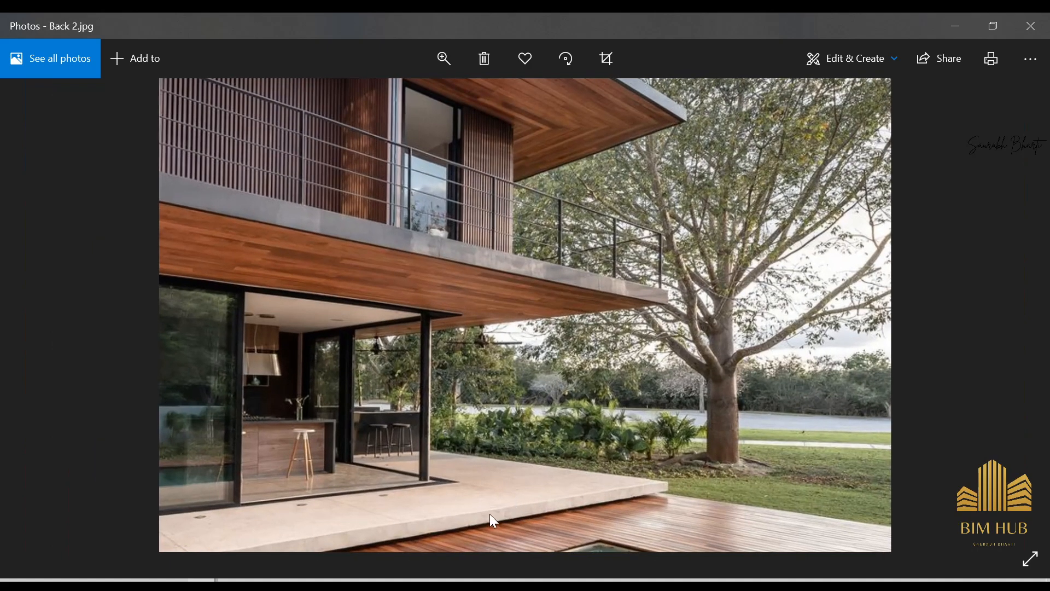
scroll(497, 495, "down", 3)
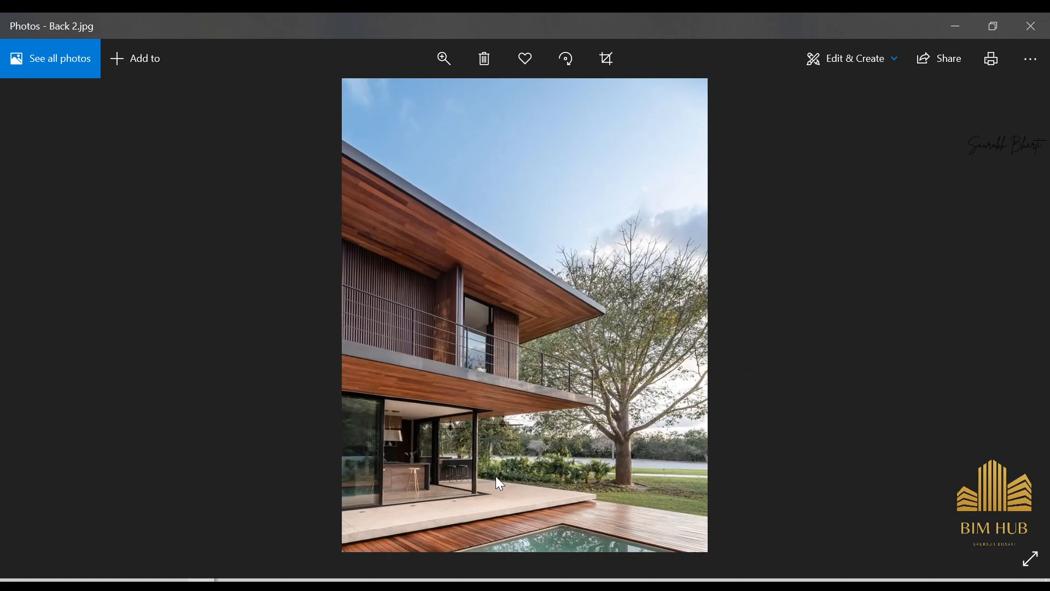
key("Left")
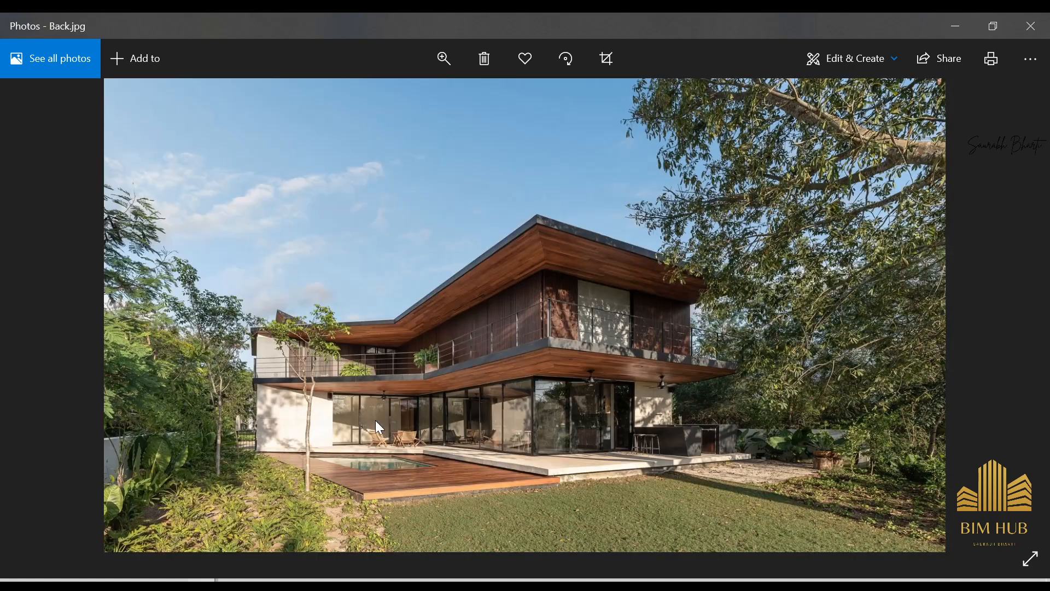
key("Right")
key("Right")
key("Right")
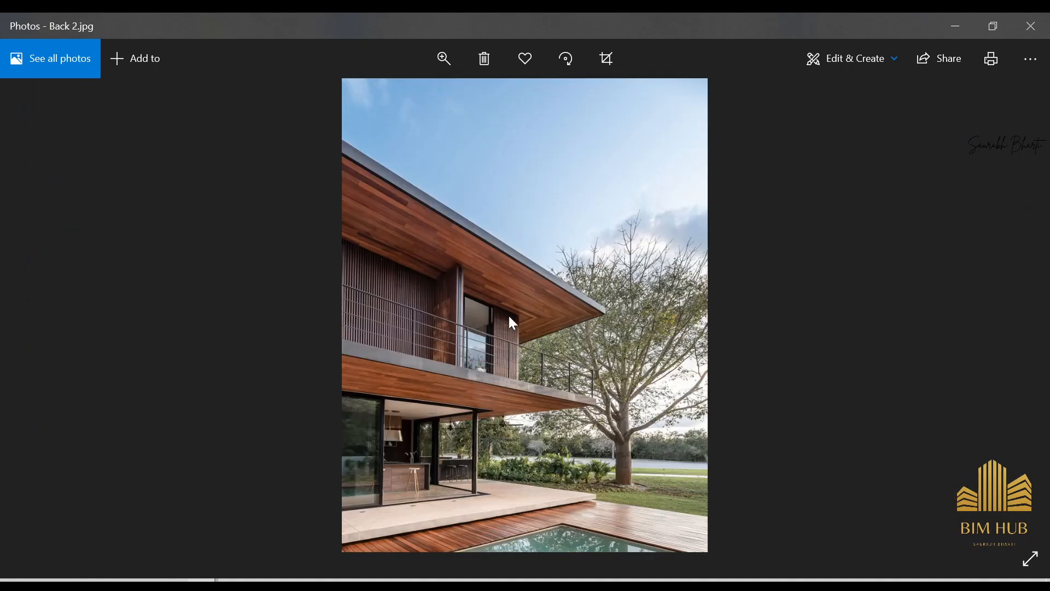
Switch back to Revit and select Level 1 in the East elevation.
left_click(953, 25)
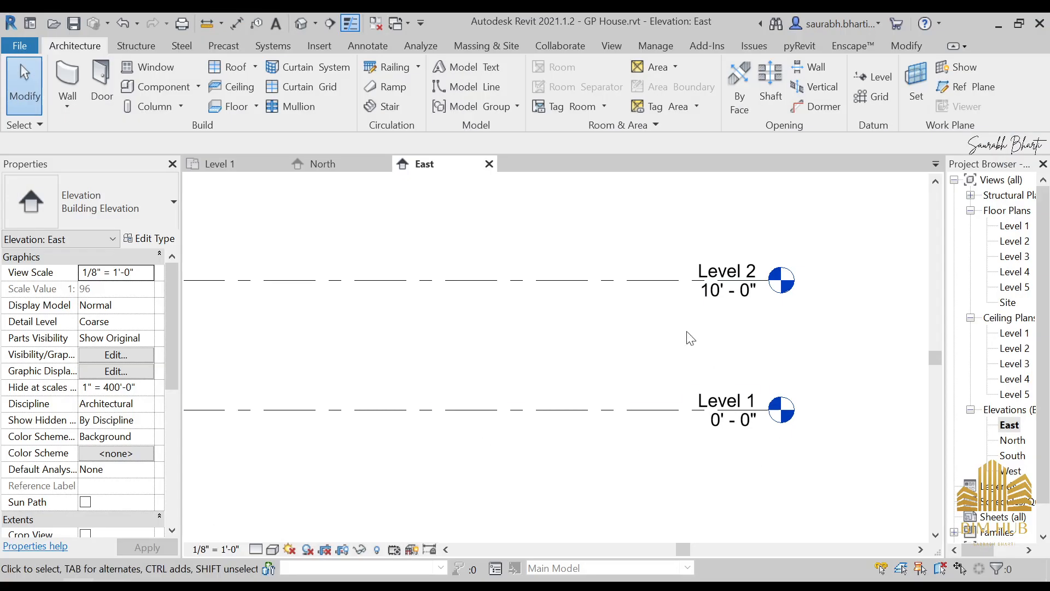
scroll(673, 328, "down", 3)
scroll(679, 368, "up", 5)
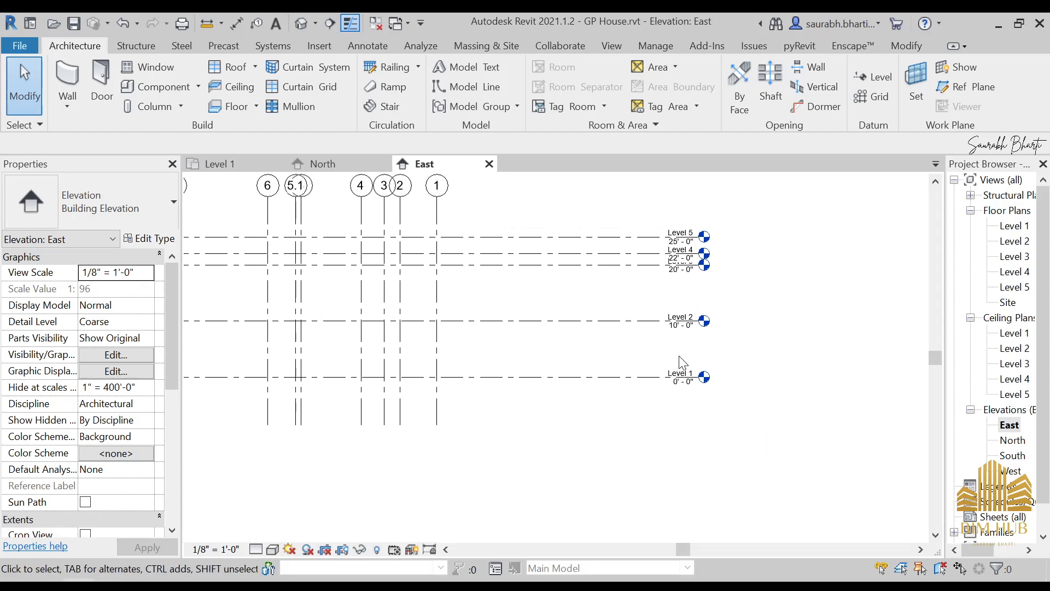
left_click(701, 395)
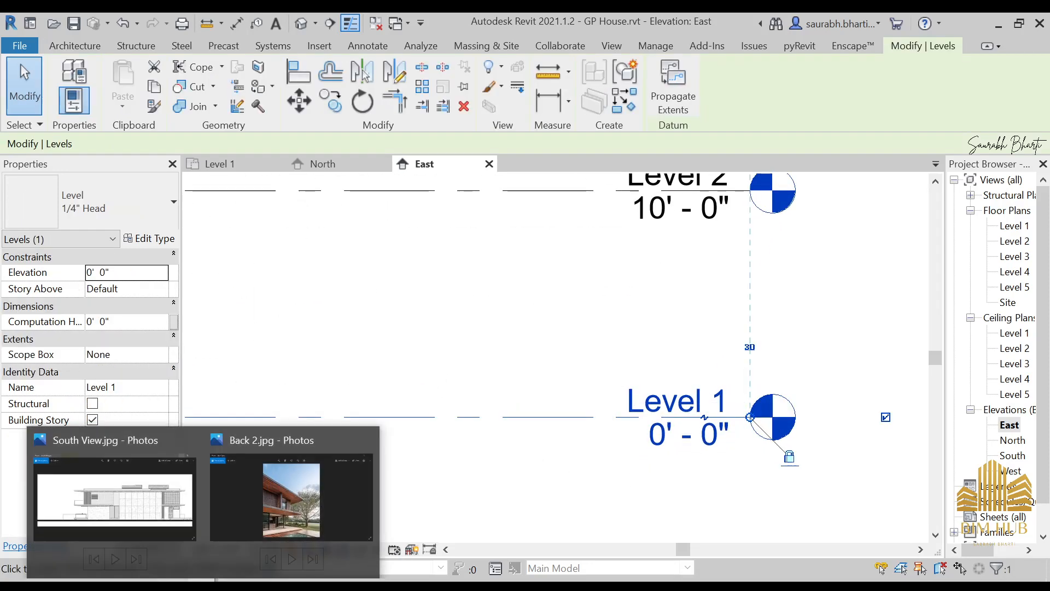
Switch to Photos and compare the ground and plinth lines in South View.jpg, Section_B.jpg and Section_A.jpg.
left_click(154, 507)
scroll(622, 403, "down", 2)
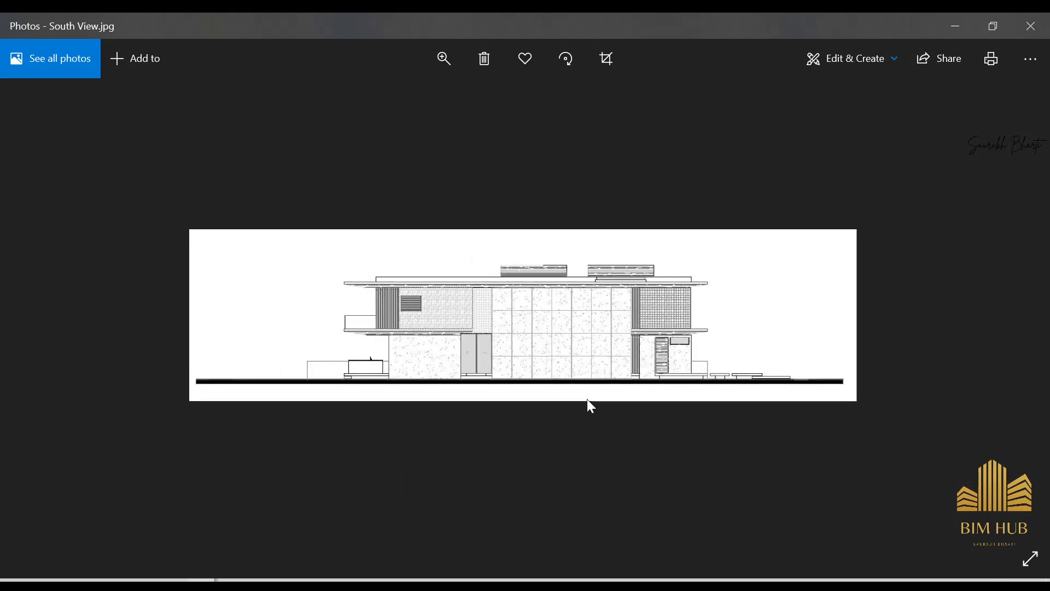
key("Left")
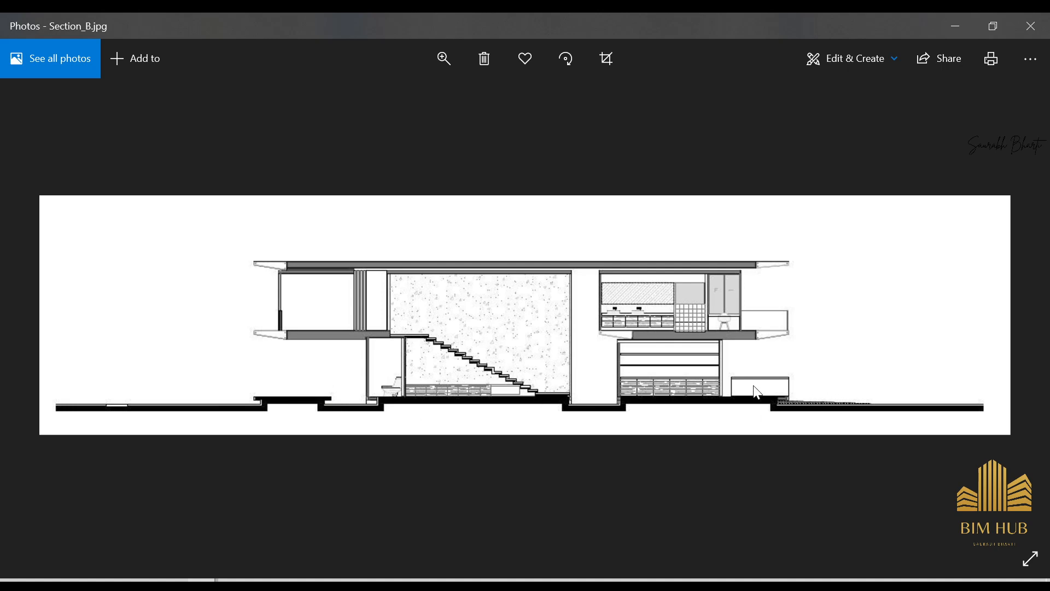
key("Right")
key("Right")
key("Right")
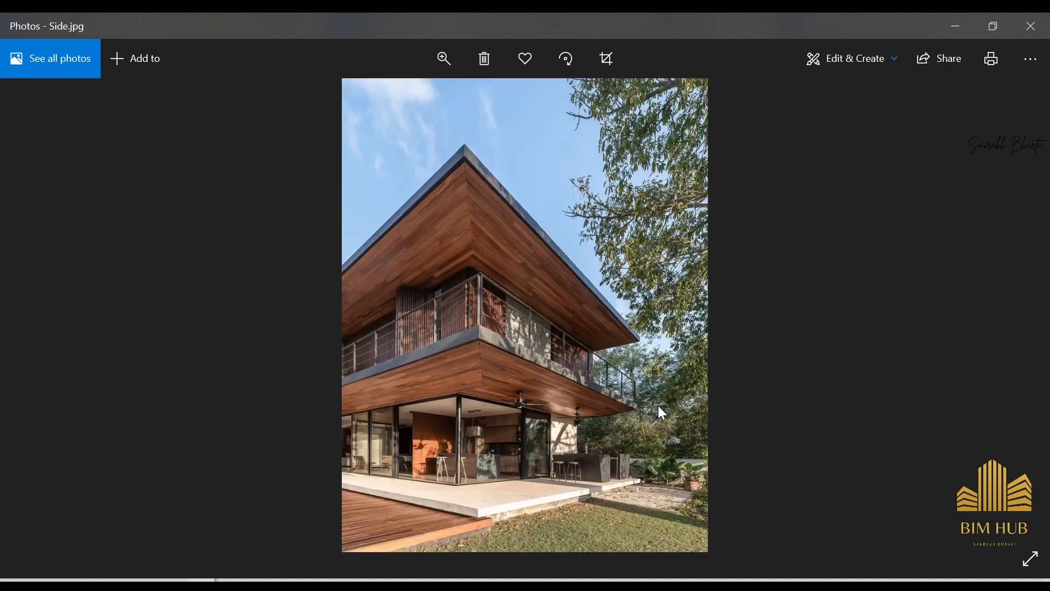
key("Right")
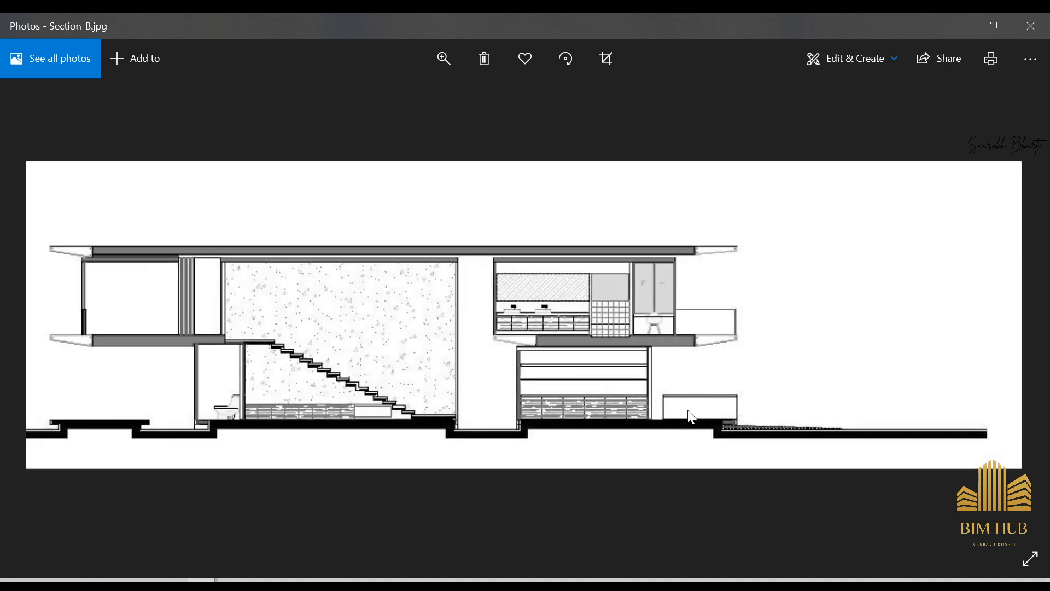
scroll(730, 425, "down", 2)
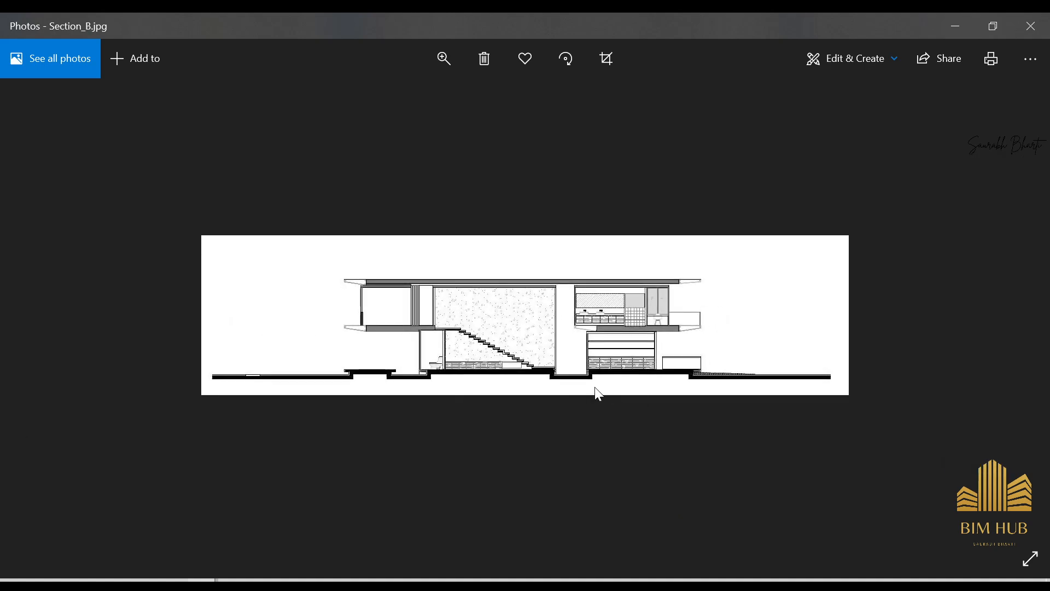
key("Left")
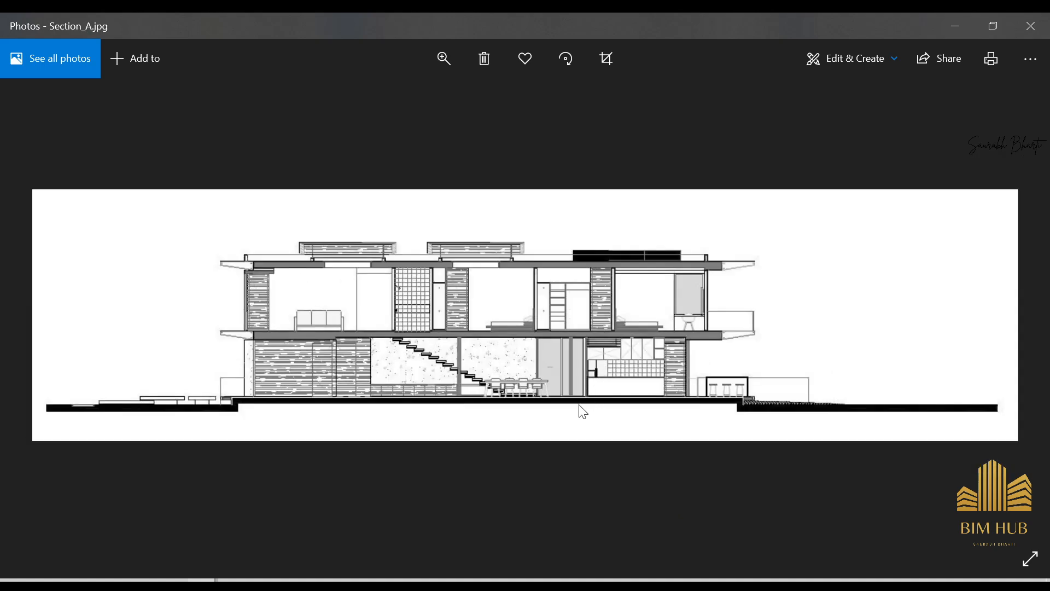
key("Right")
key("Left")
Switch back to Revit and add a level 1' below Level 1 by picking its line with an offset.
left_click(955, 26)
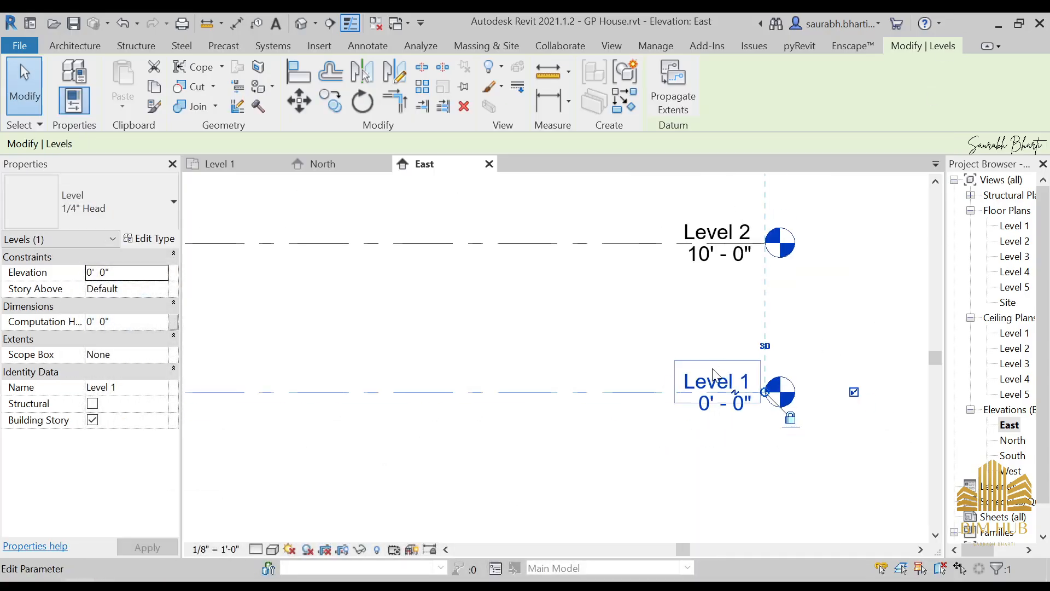
key("Escape")
scroll(575, 397, "down", 3)
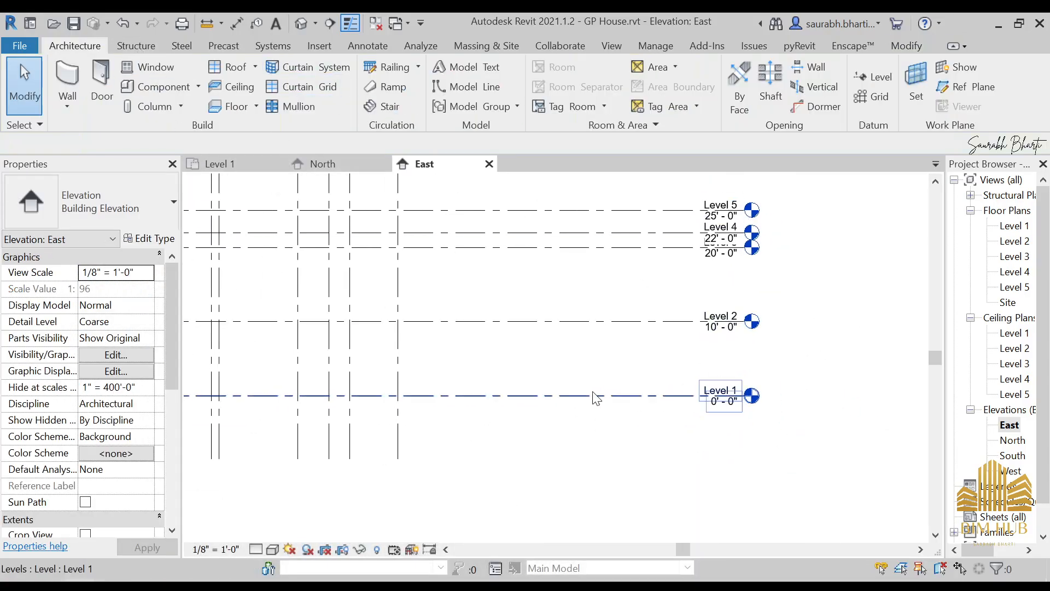
key("l")
key("l")
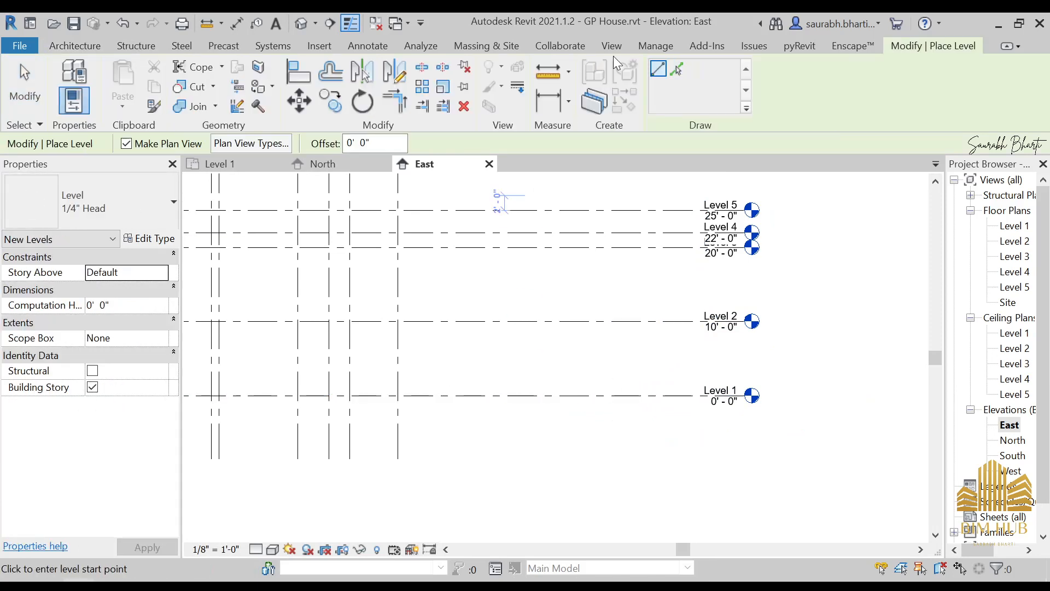
left_click(676, 69)
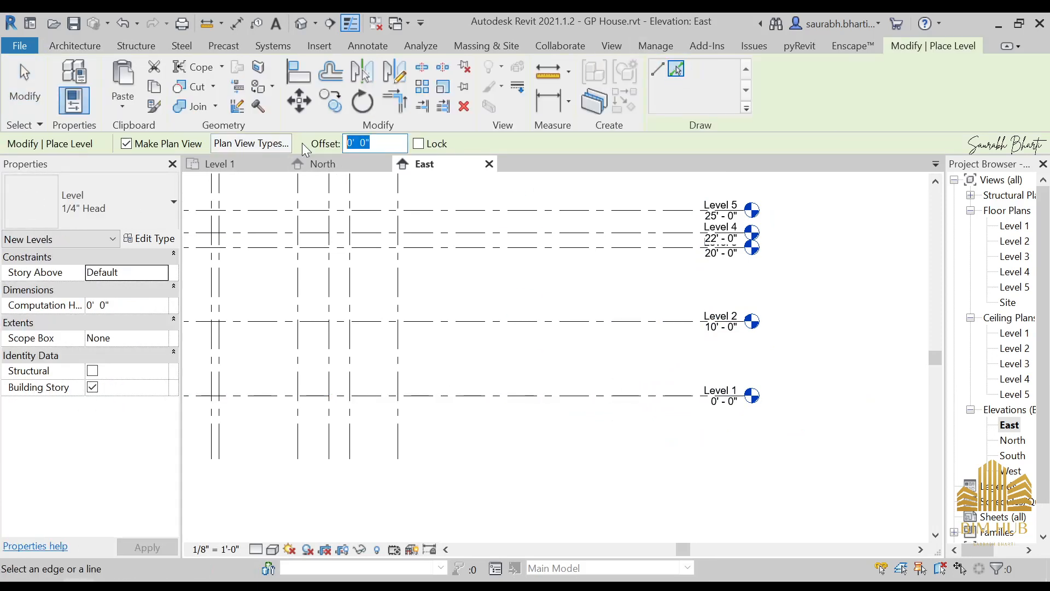
type("1")
left_click(572, 397)
key("Escape")
key("Escape")
Set the East elevation's view scale to 3/8" = 1'-0".
scroll(718, 413, "up", 3)
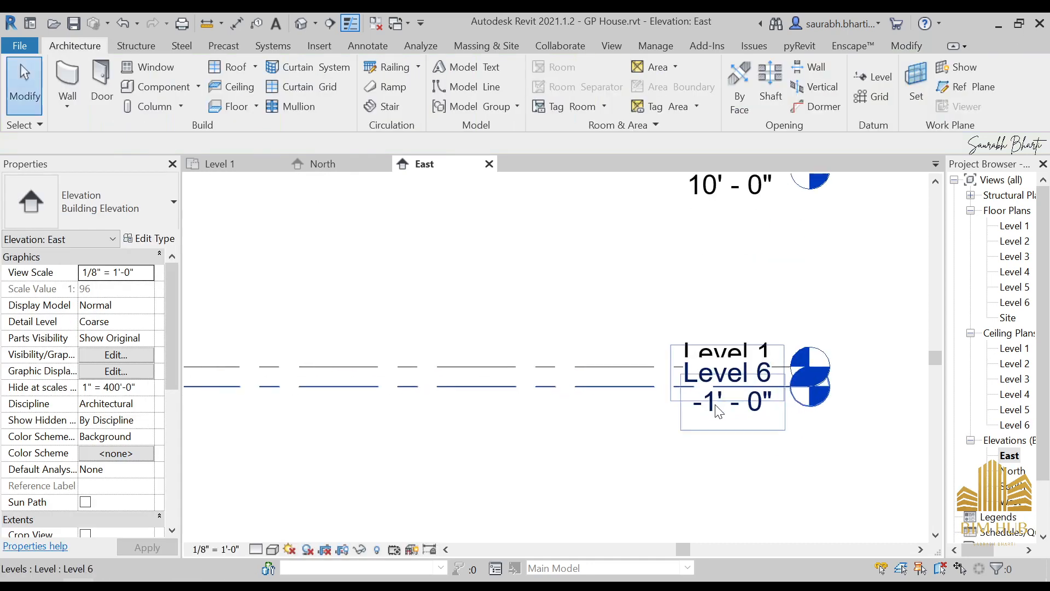
scroll(718, 413, "down", 2)
left_click(215, 549)
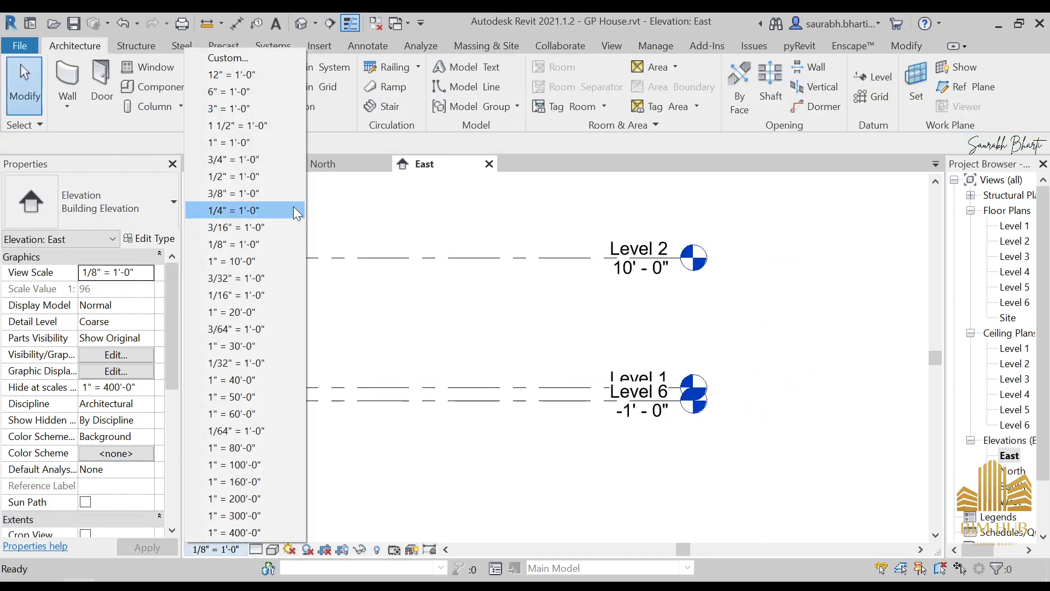
left_click(244, 194)
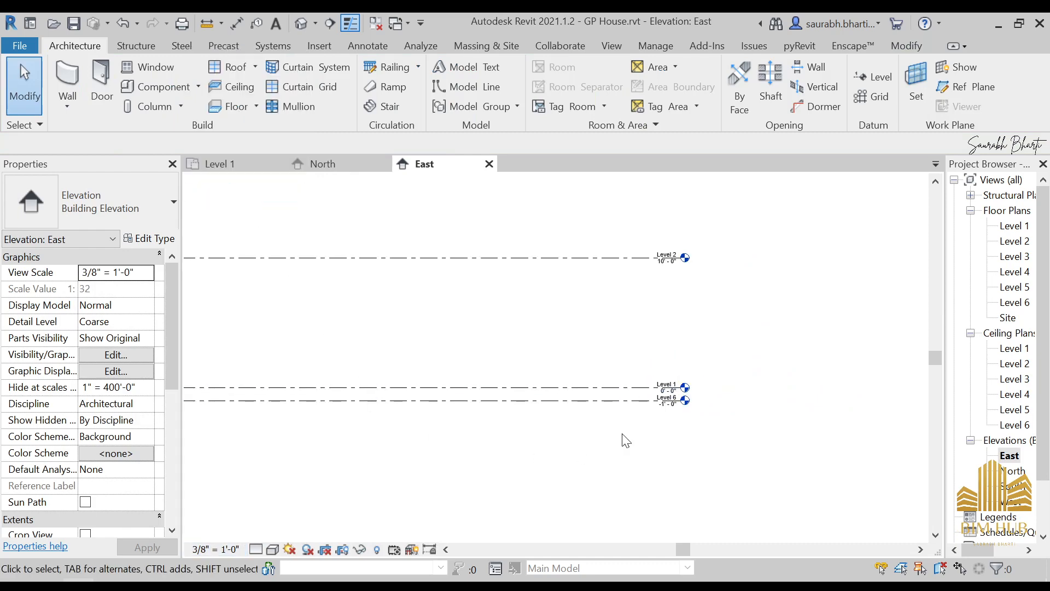
Rename the level at -1' - 0" as Road Level, including its corresponding views.
scroll(669, 398, "up", 5)
left_click(677, 413)
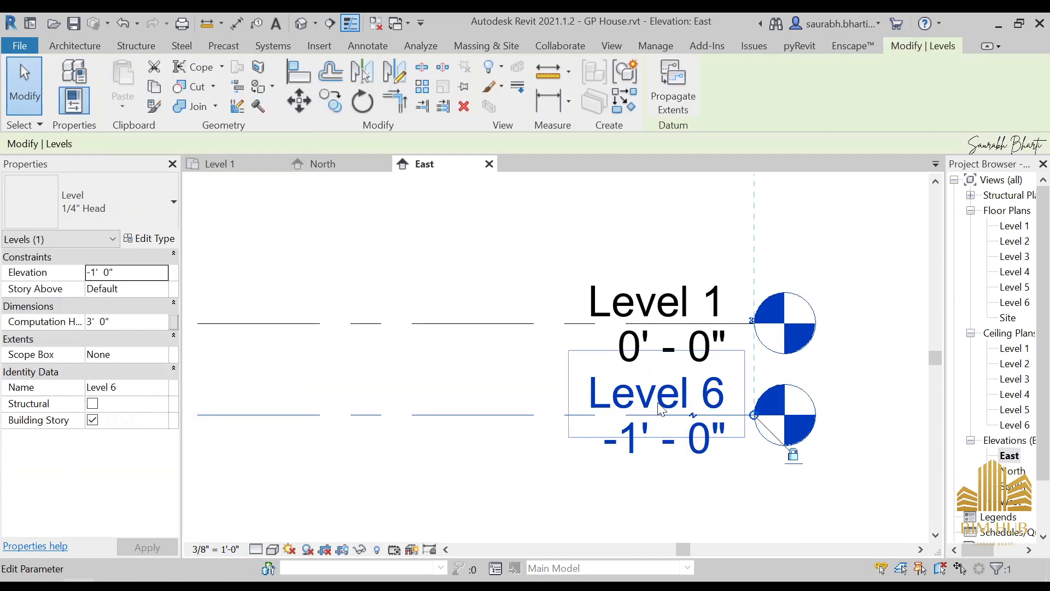
left_click(672, 399)
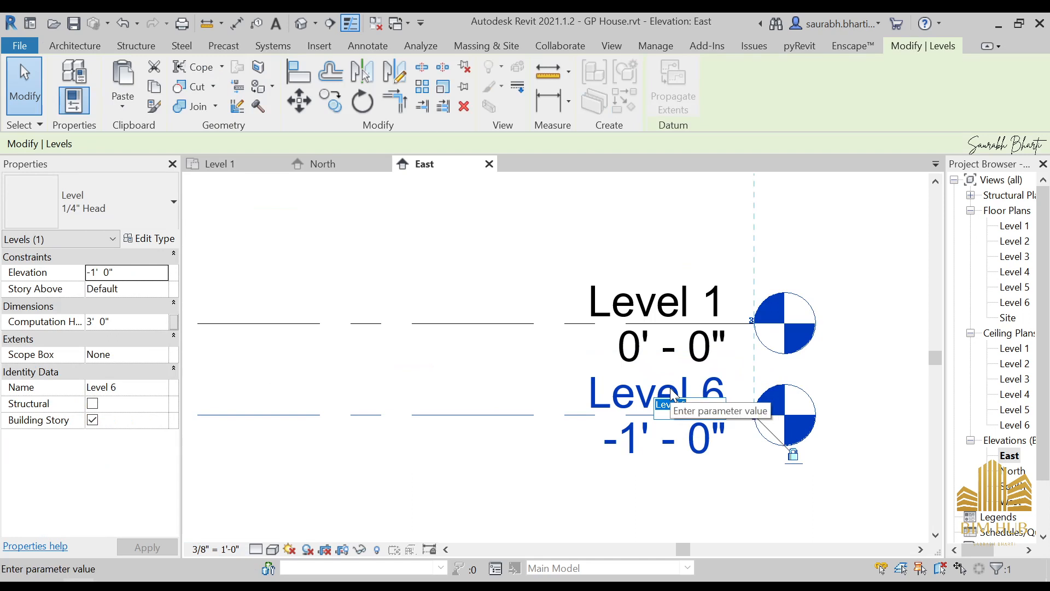
type("Ro")
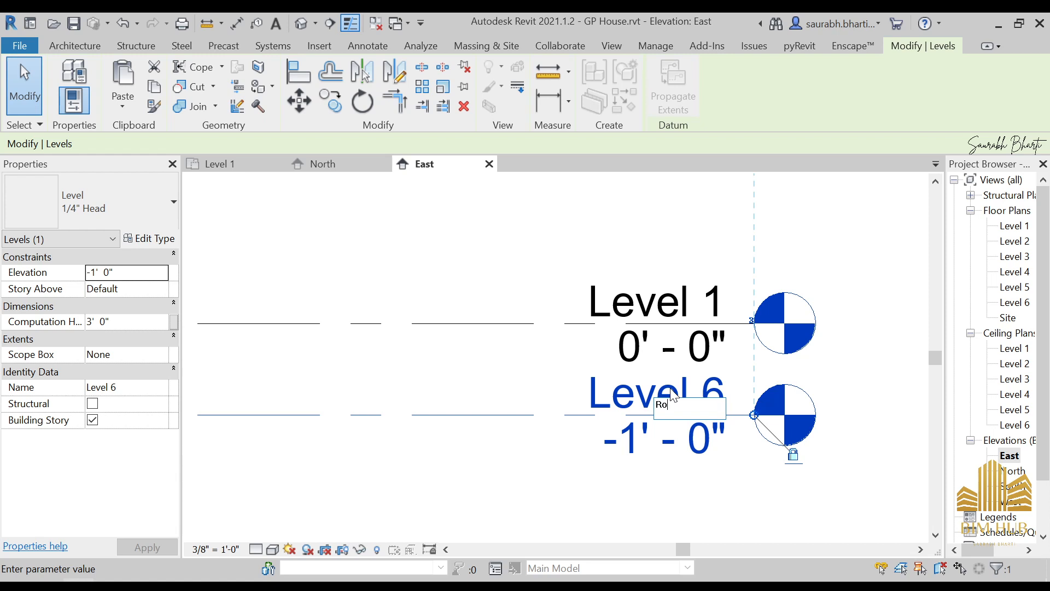
type("ad Level")
key("Return")
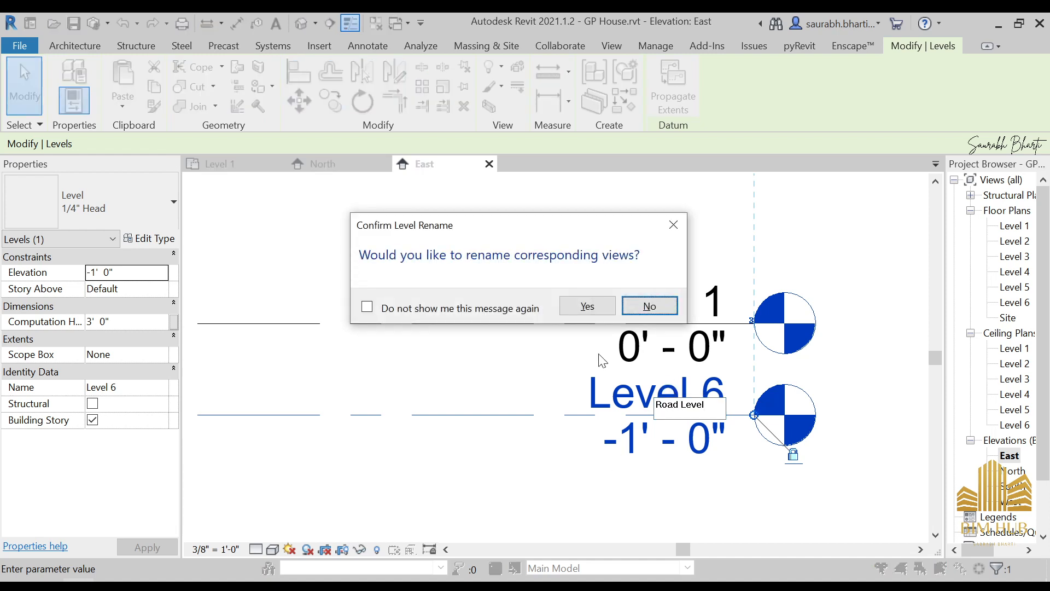
left_click(586, 306)
Rename Level 1 as Ground Level, including its corresponding views.
double_click(648, 345)
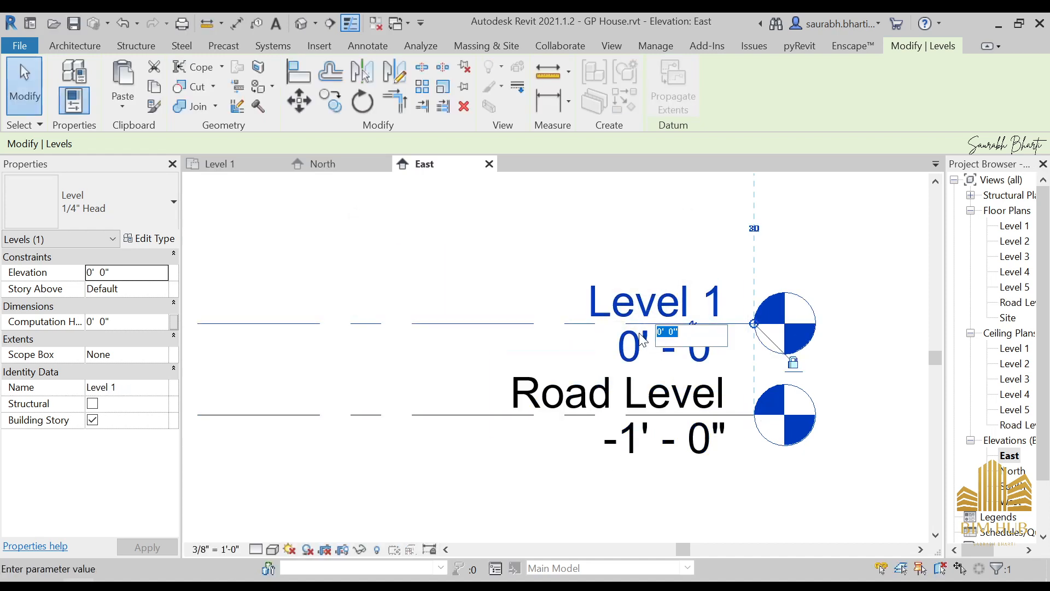
double_click(667, 304)
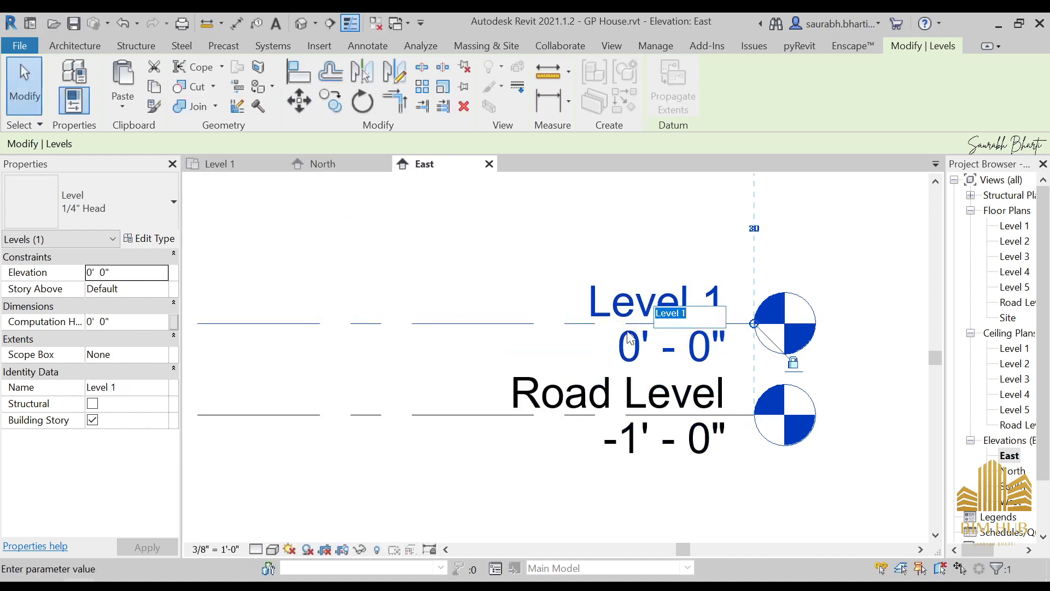
type("Ground Level")
key("Return")
left_click(563, 306)
scroll(687, 359, "down", 5)
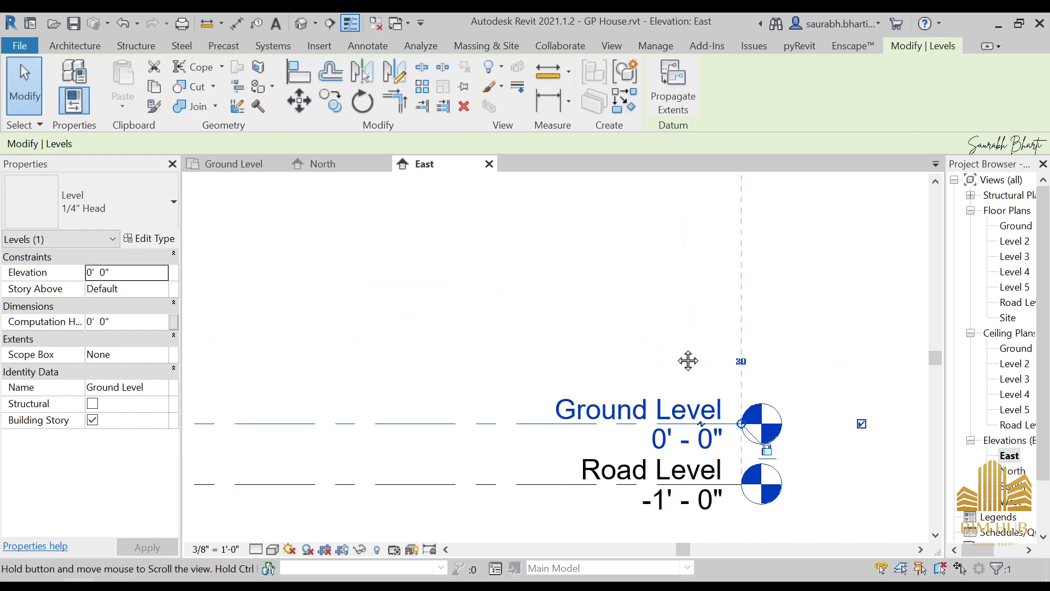
scroll(670, 444, "down", 6)
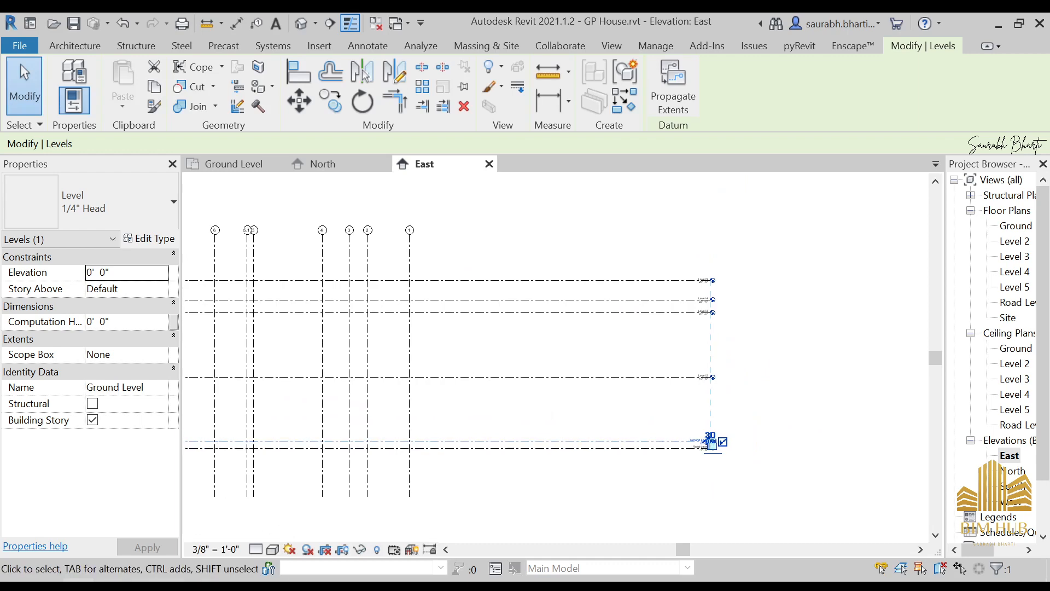
Switch to Photos and examine the floor and roof edges in Back 2.jpg, Balcony.jpg and Beack Viw.jpg.
left_click(244, 527)
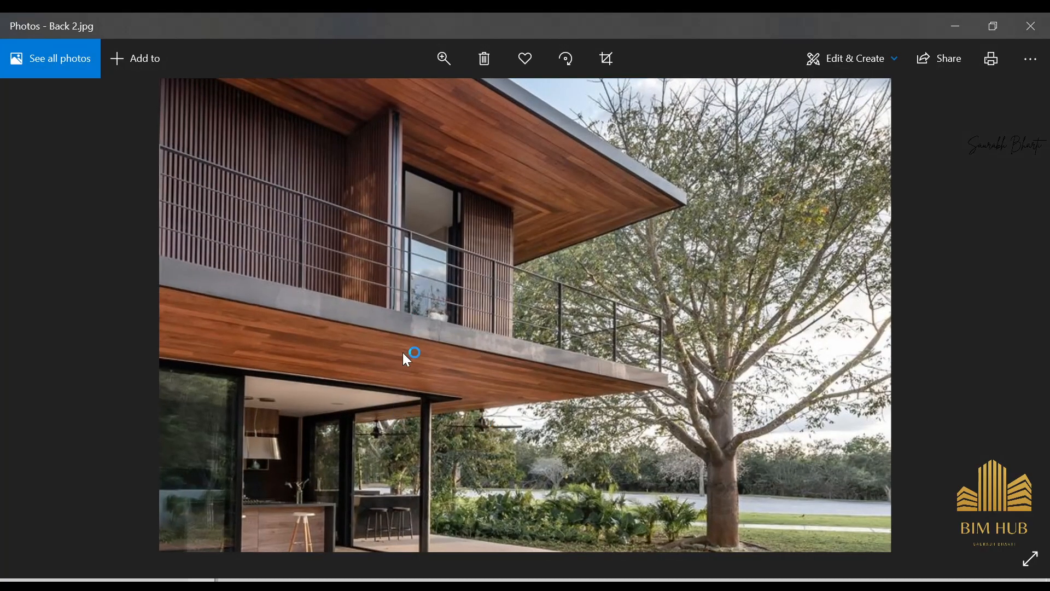
double_click(403, 352)
key("Right")
key("Right")
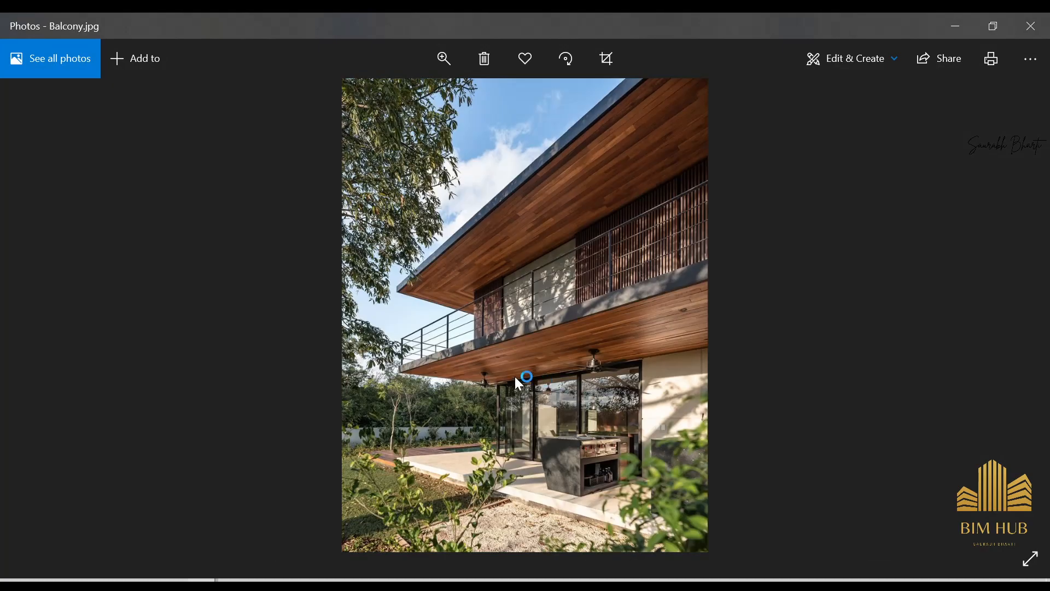
key("Right")
key("Right")
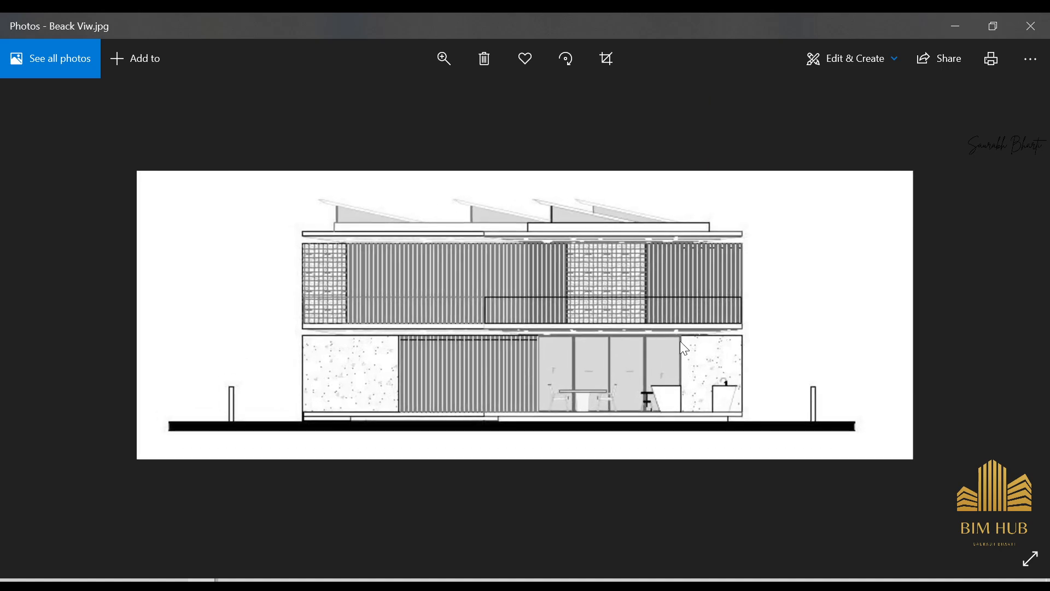
double_click(344, 341)
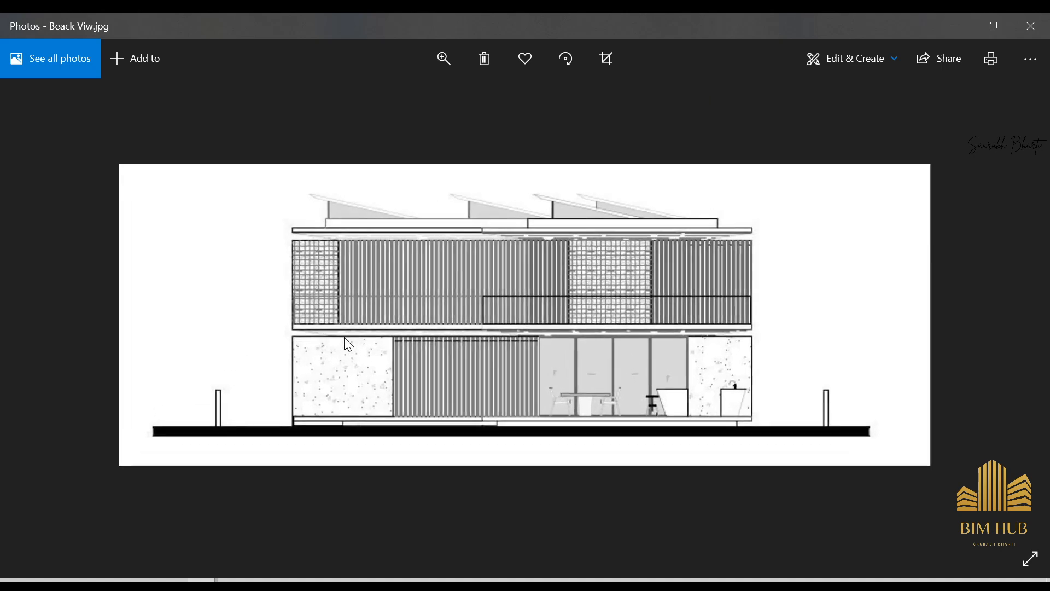
double_click(343, 340)
key("Right")
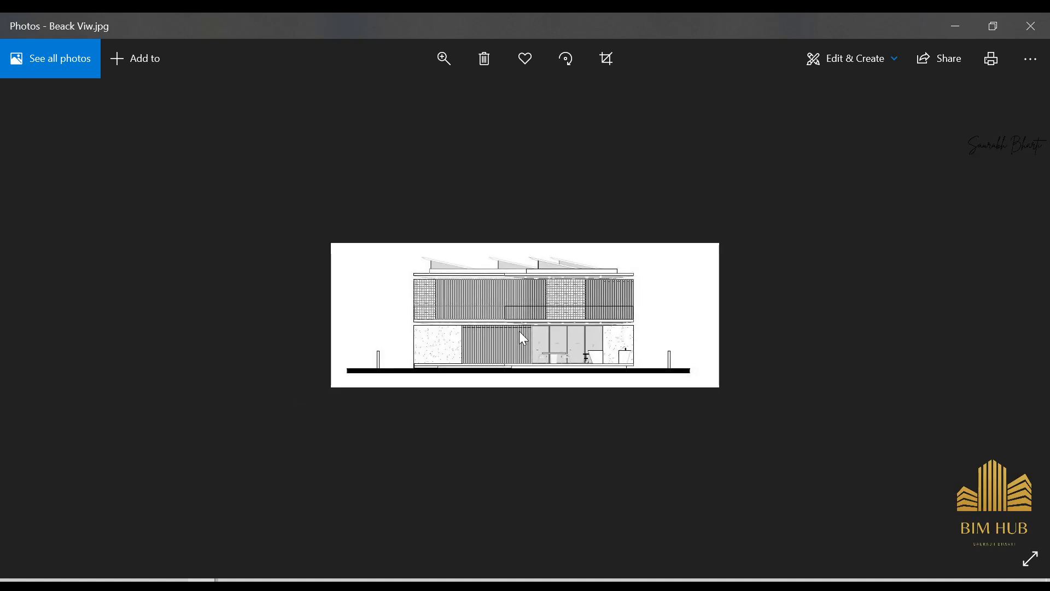
key("Right")
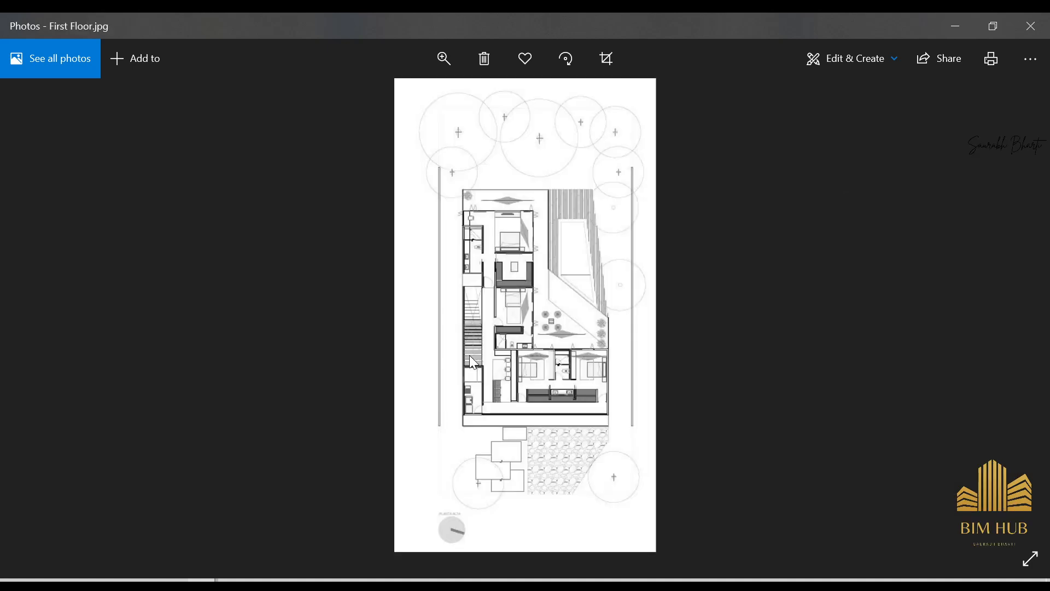
Examine the first-floor slab edge, carport canopy and roof line in the photo Front 2.jpg.
key("Right")
double_click(584, 349)
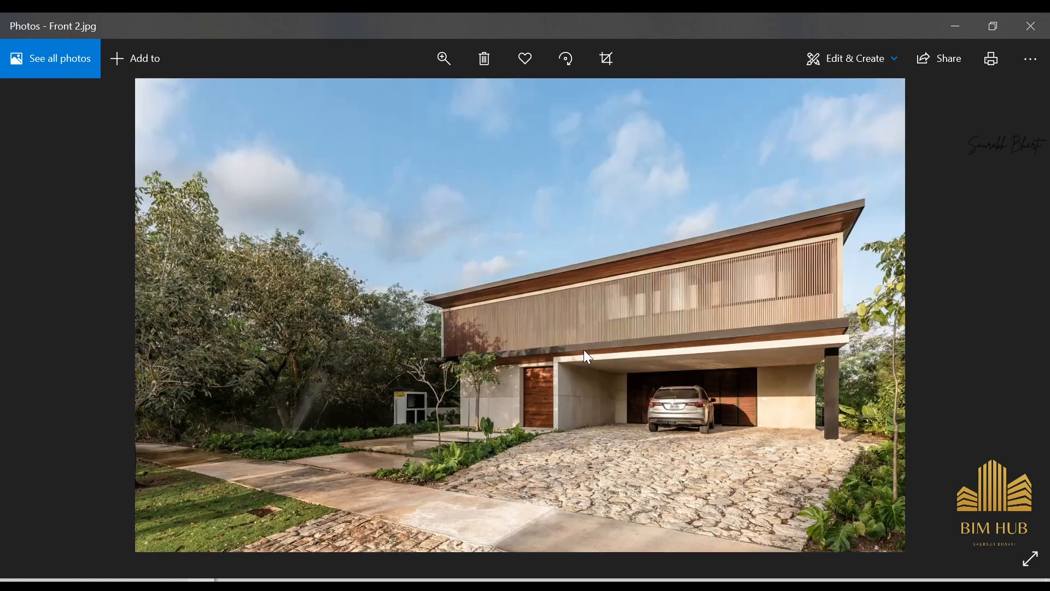
left_click_drag(727, 370, 543, 372)
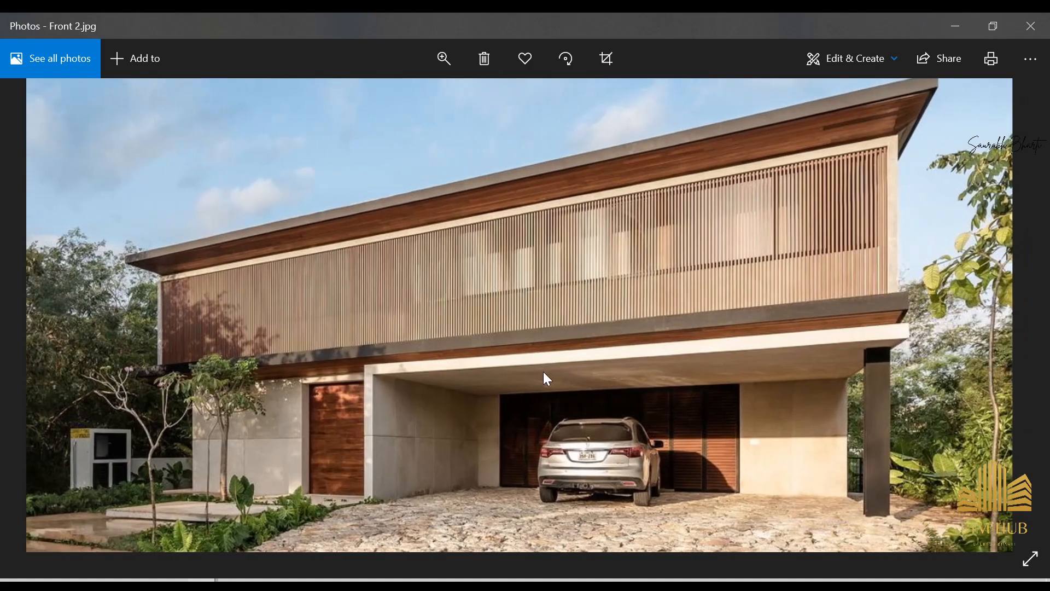
scroll(924, 317, "up", 5)
left_click_drag(924, 318, 966, 305)
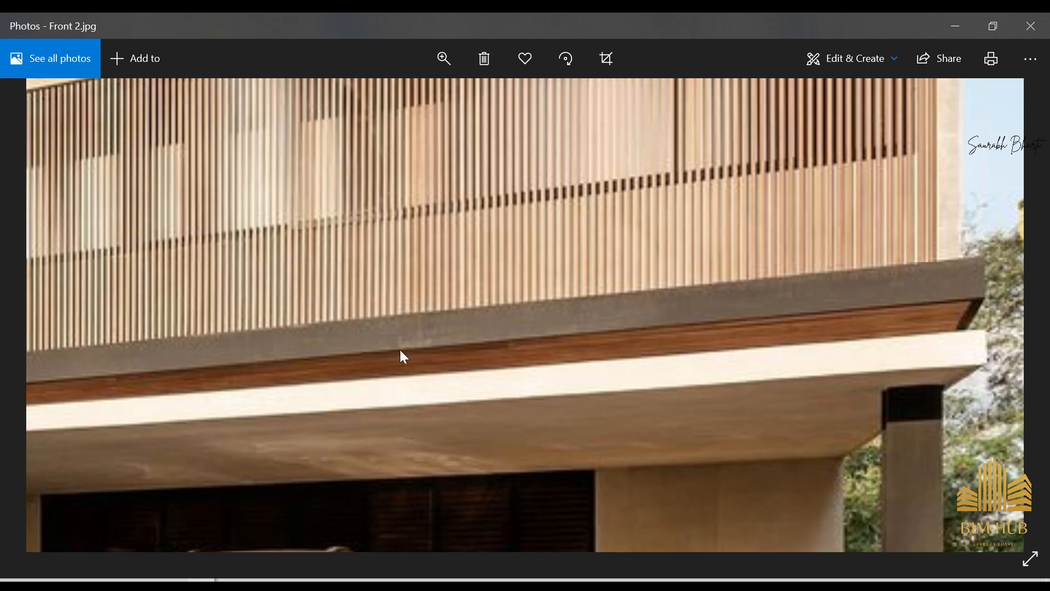
double_click(388, 355)
key("Left")
key("Right")
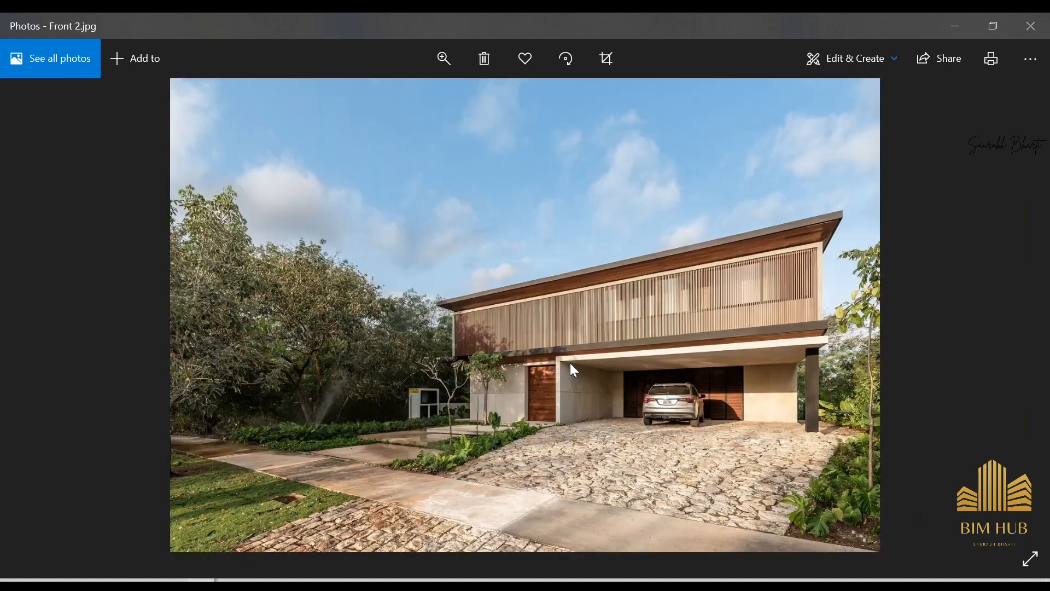
scroll(530, 385, "up", 4)
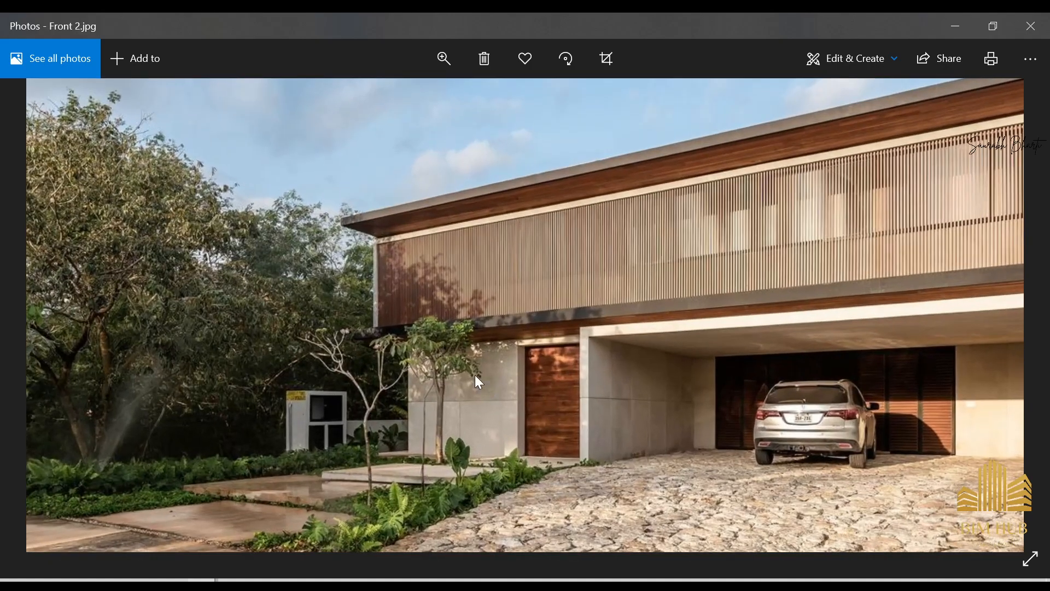
left_click_drag(718, 313, 518, 317)
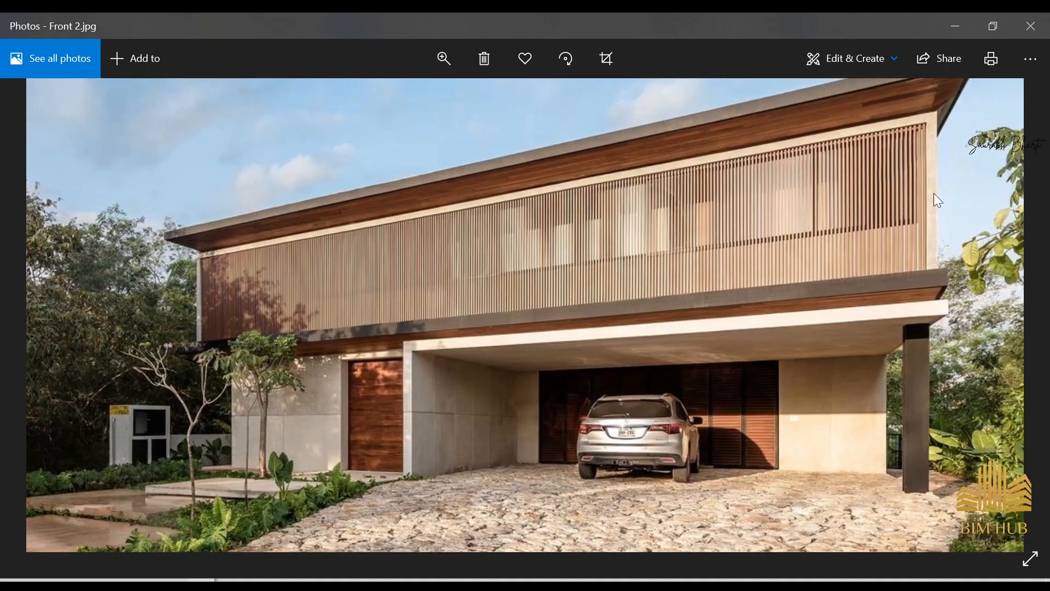
Switch back to Revit and review the level lines against the grids in the East elevation.
left_click(942, 17)
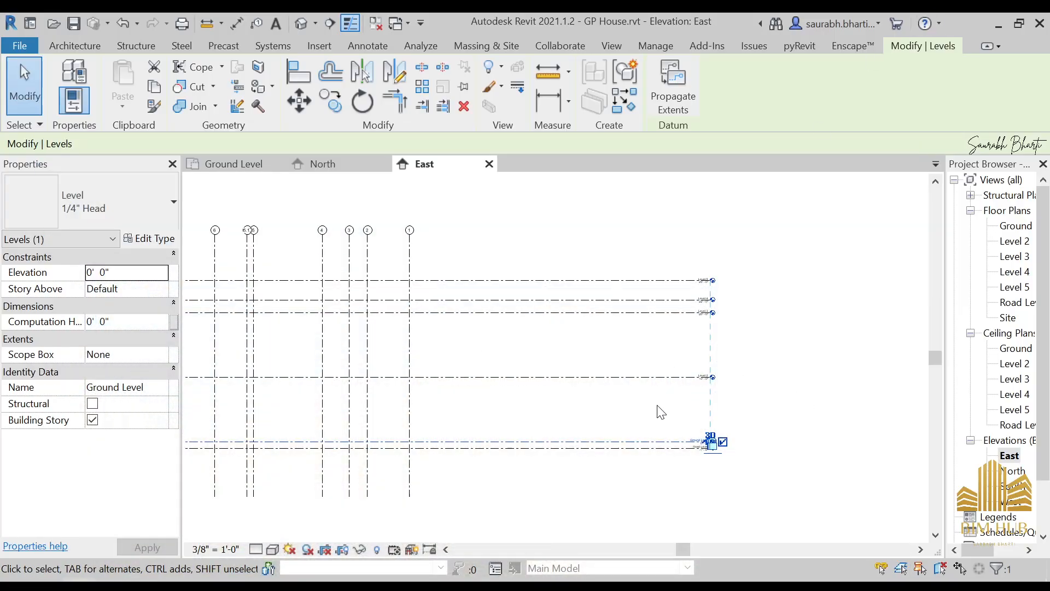
scroll(637, 465, "up", 1)
middle_click_drag(671, 422, 682, 418)
scroll(682, 417, "down", 1)
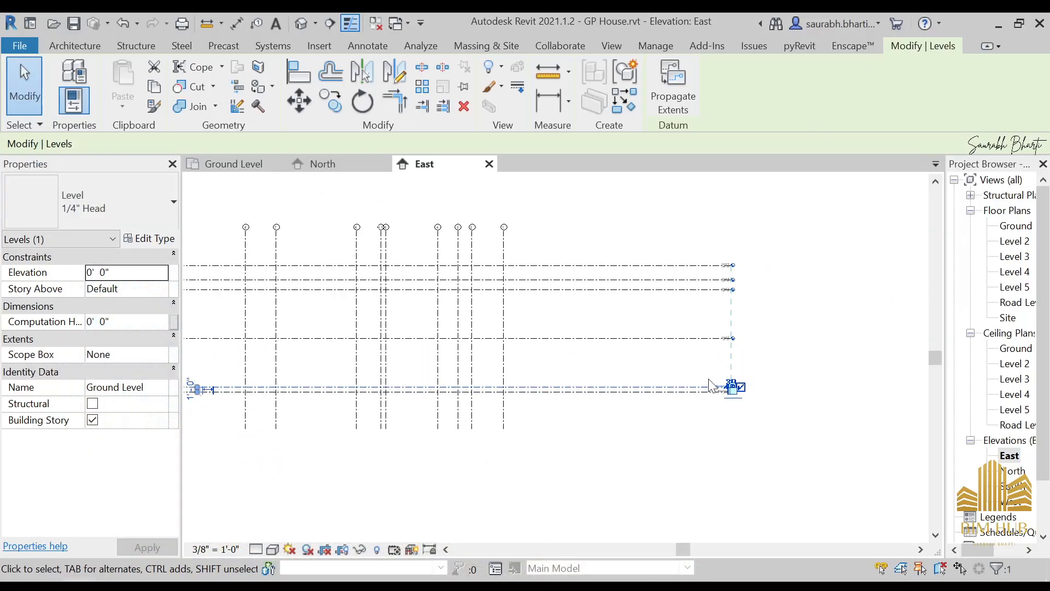
Rename Level 2 as First Floor, including its corresponding views.
scroll(634, 402, "down", 2)
scroll(674, 389, "up", 8)
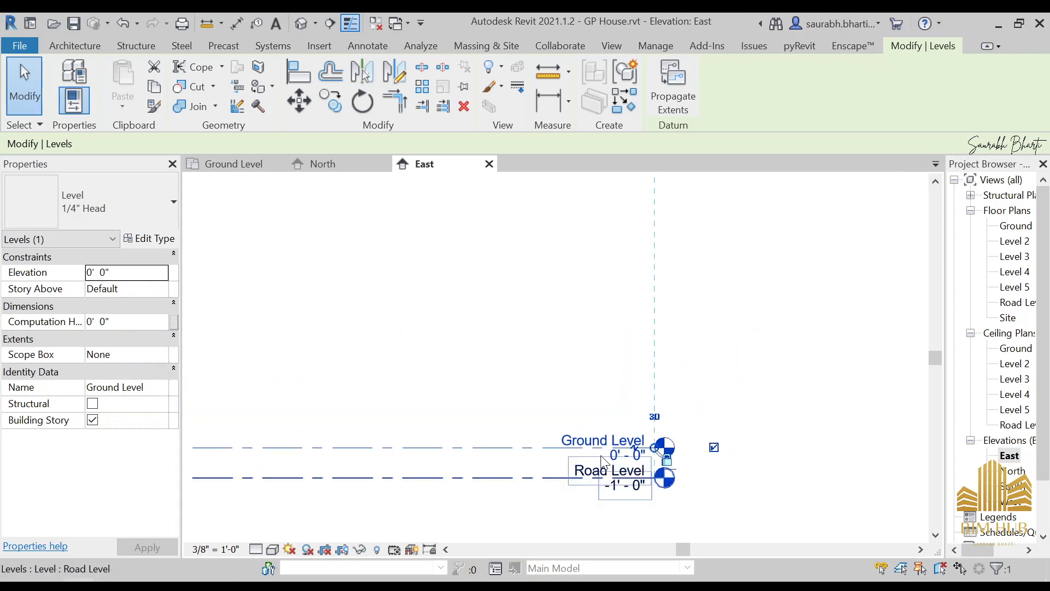
scroll(687, 328, "down", 4)
middle_click_drag(685, 320, 692, 402)
scroll(700, 323, "up", 6)
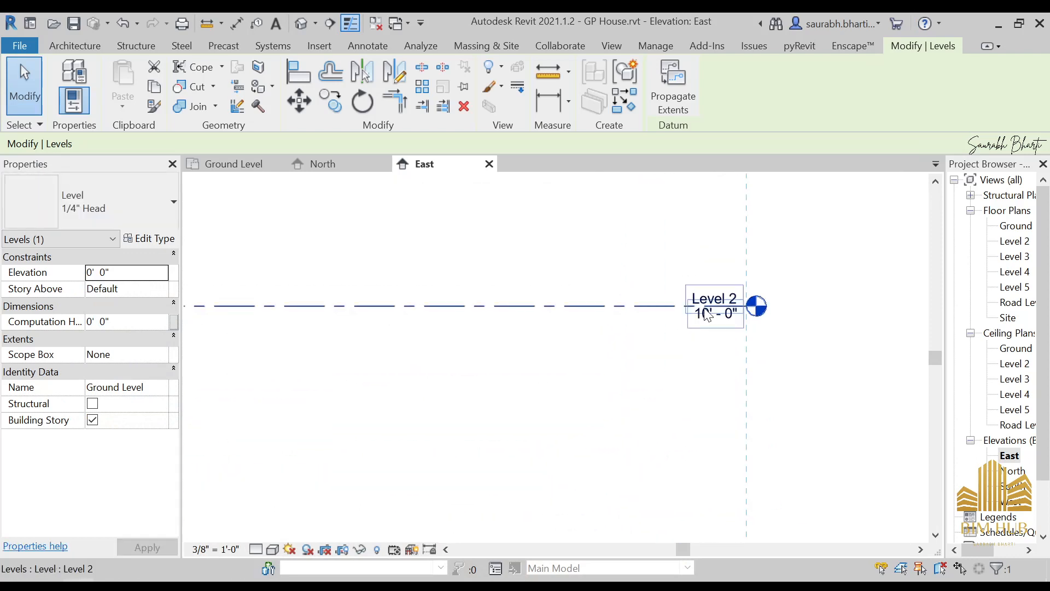
double_click(734, 305)
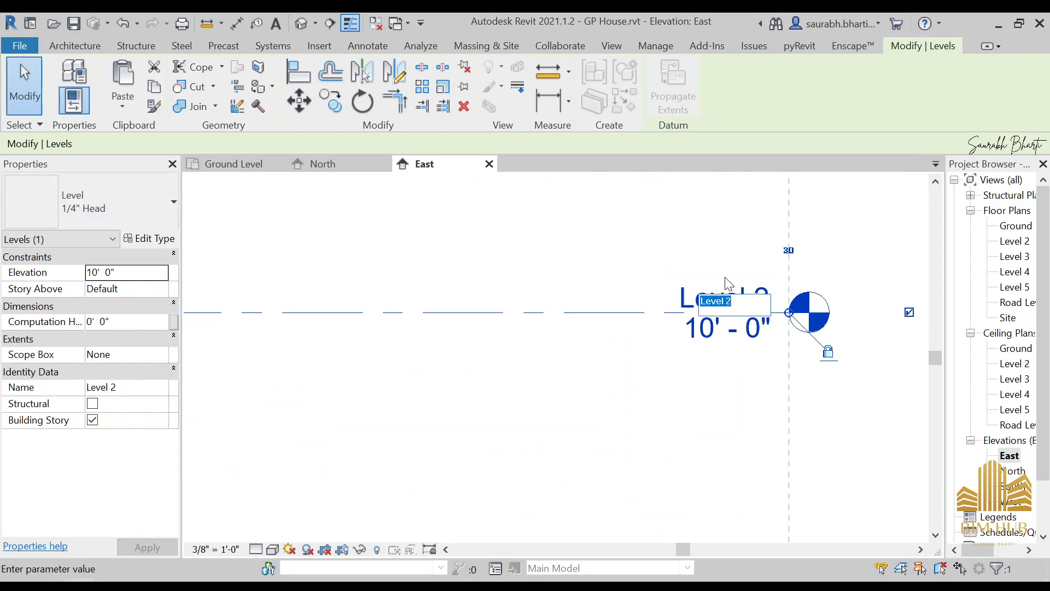
type("Fo")
type("rst")
type(" Floor")
key("Return")
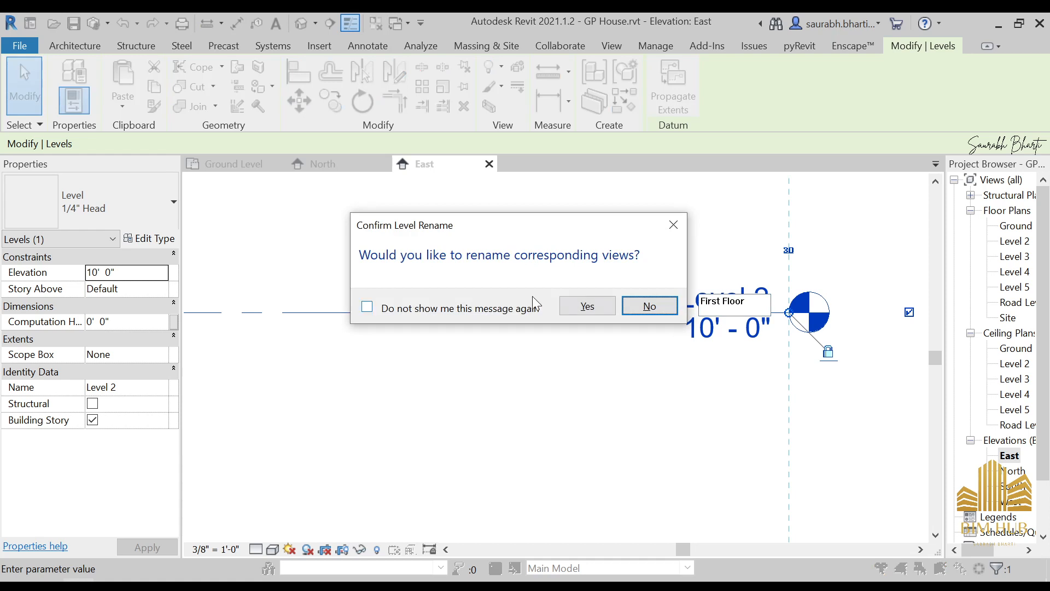
left_click(586, 306)
Rename Level 3 as Second Floor, including its corresponding views.
scroll(705, 306, "down", 3)
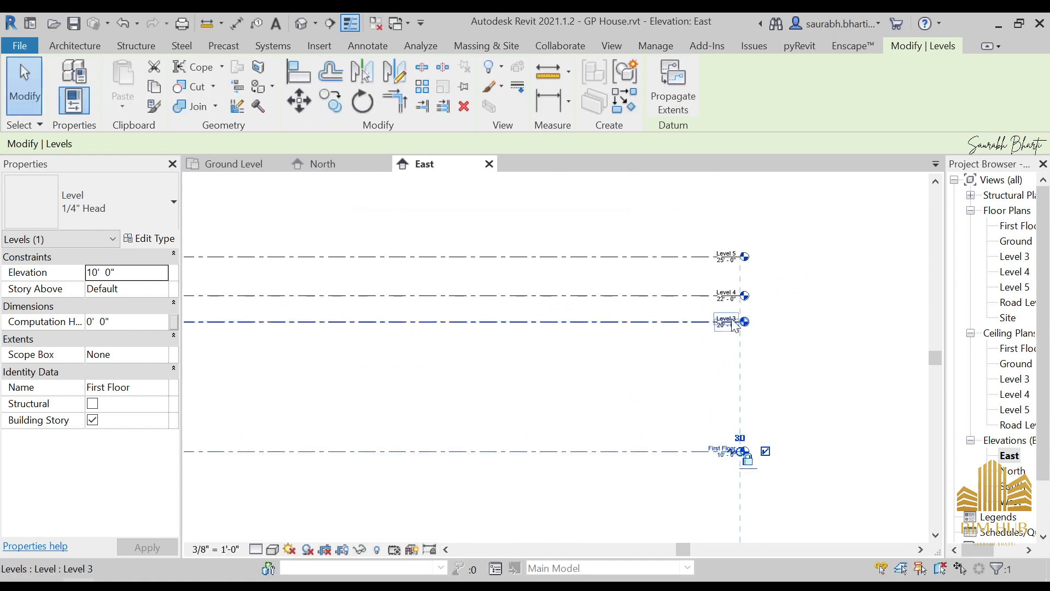
scroll(737, 311, "up", 4)
left_click(737, 311)
left_click(737, 310)
type("S")
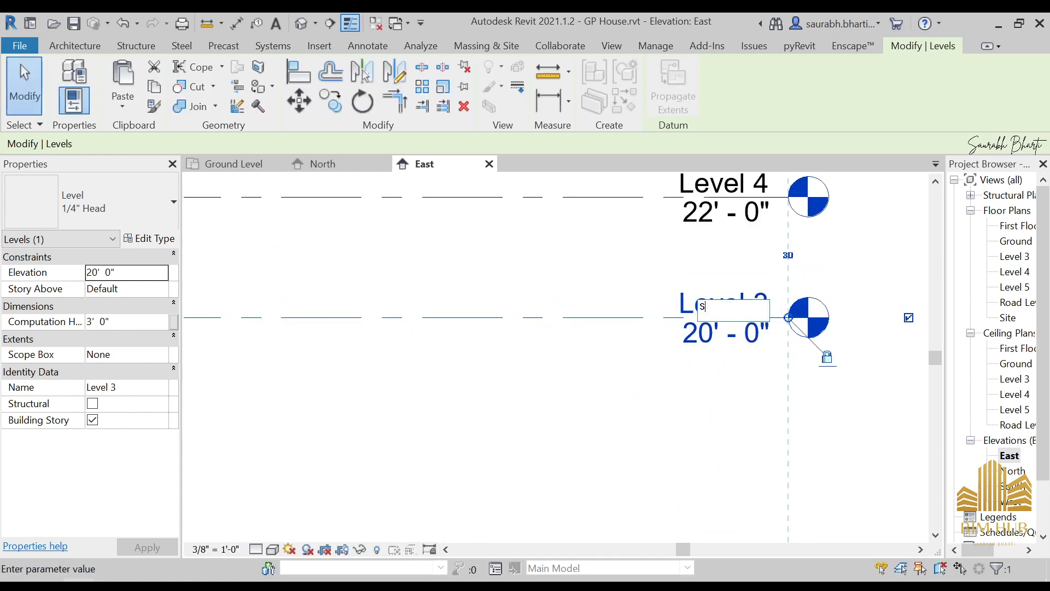
type("econd Floor")
key("Return")
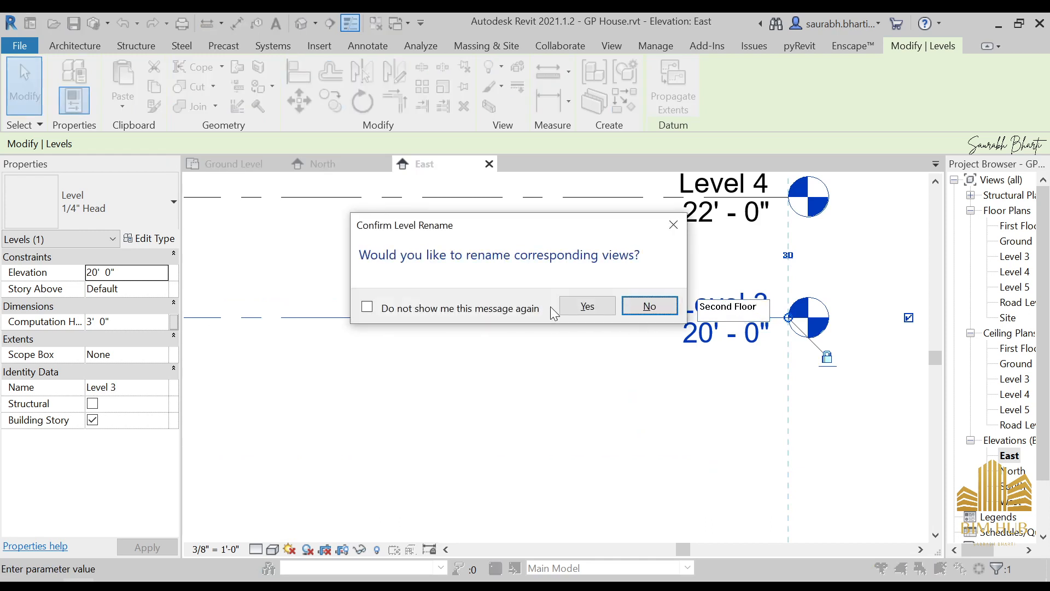
left_click(569, 306)
Rename Level 4 as Roof, including its corresponding views.
scroll(594, 322, "down", 3)
scroll(621, 275, "up", 3)
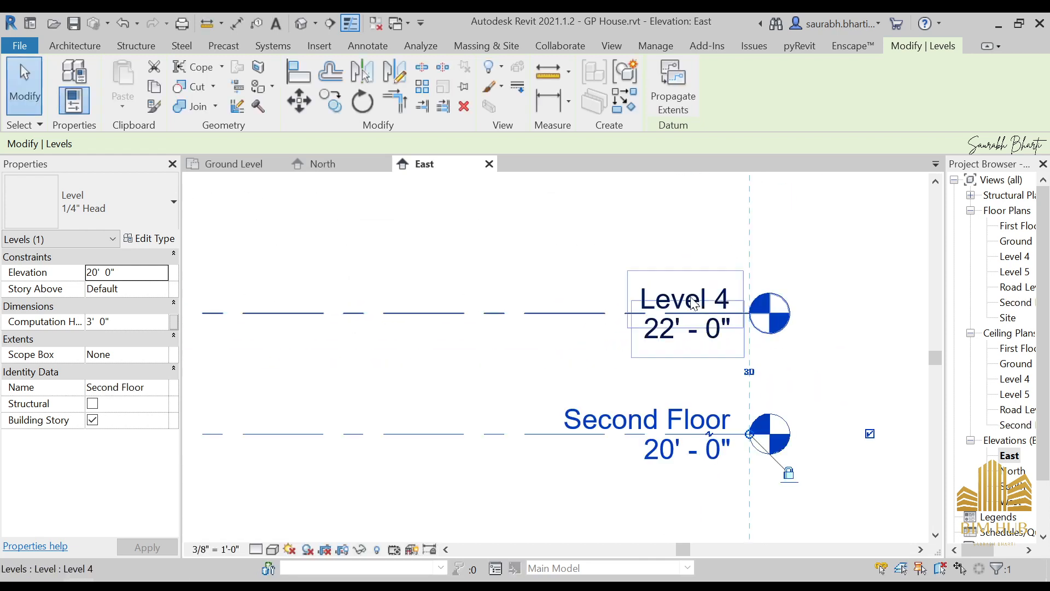
left_click(652, 288)
left_click(652, 288)
type("T")
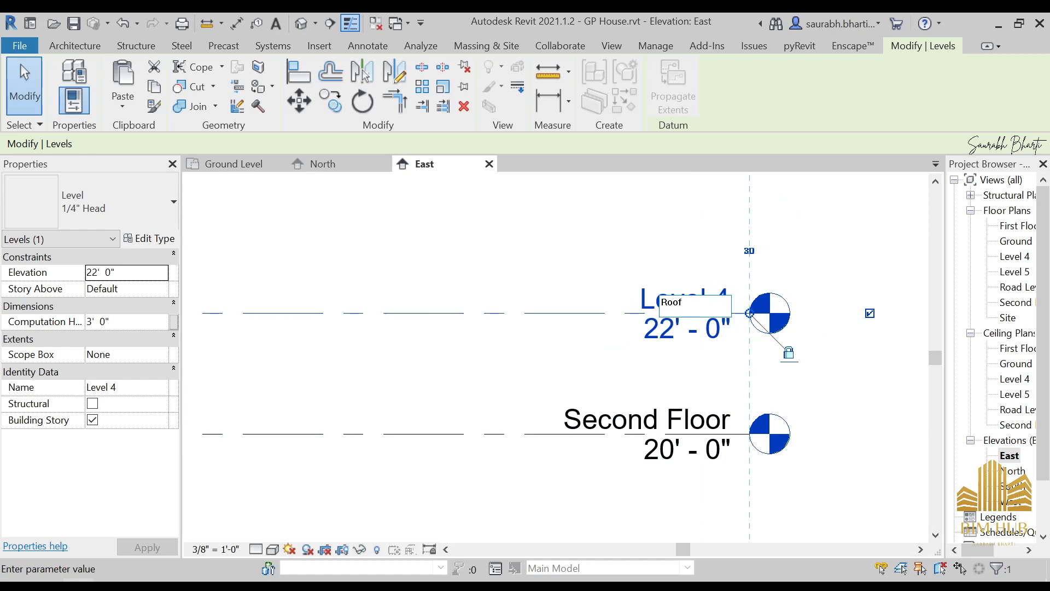
type("oof")
key("Return")
left_click(610, 305)
Switch to Photos and examine the raised structures above the roof slab in North View.jpg and Section_A.jpg.
scroll(638, 328, "down", 3)
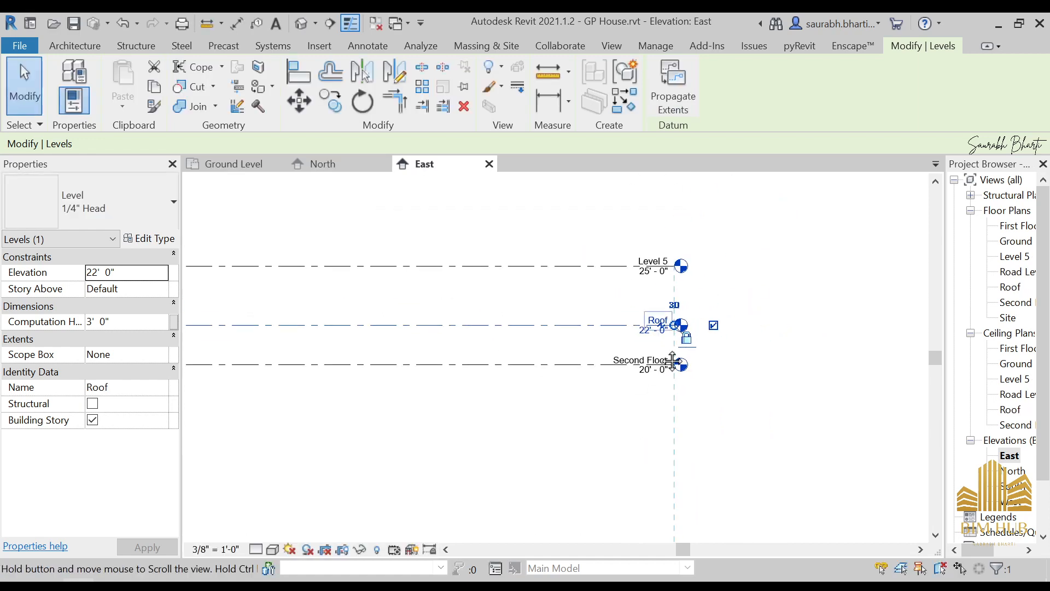
scroll(625, 240, "up", 3)
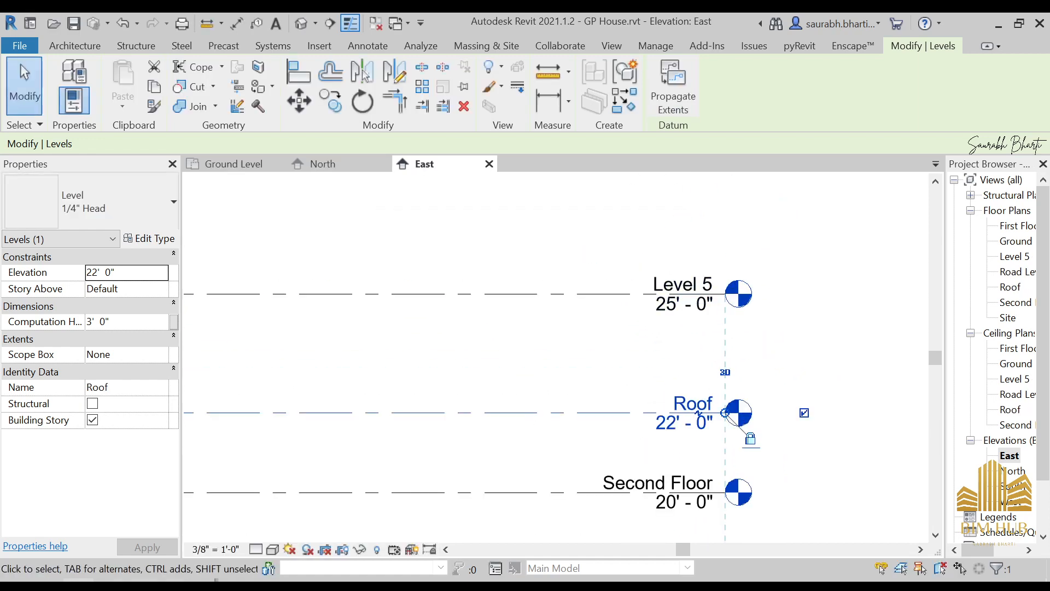
left_click(323, 464)
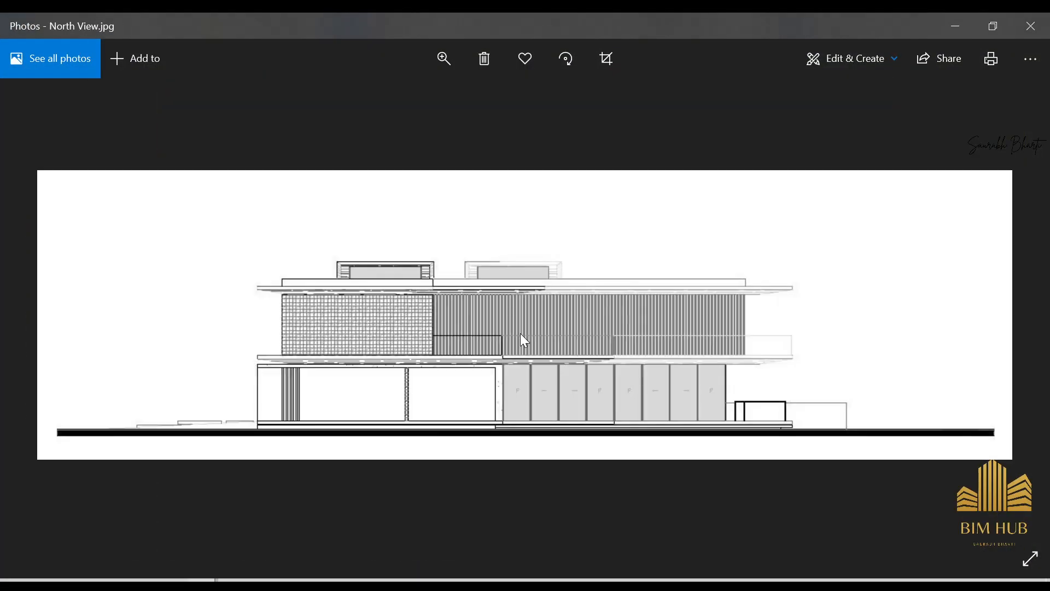
scroll(391, 275, "up", 3, "ctrl")
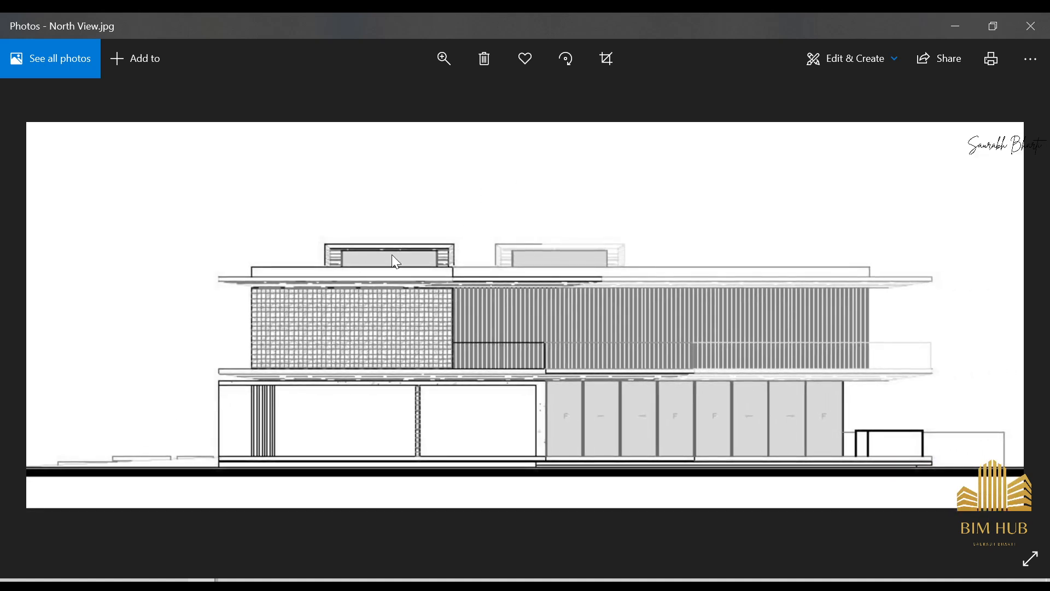
scroll(392, 254, "down", 3, "ctrl")
scroll(441, 285, "up", 3, "ctrl")
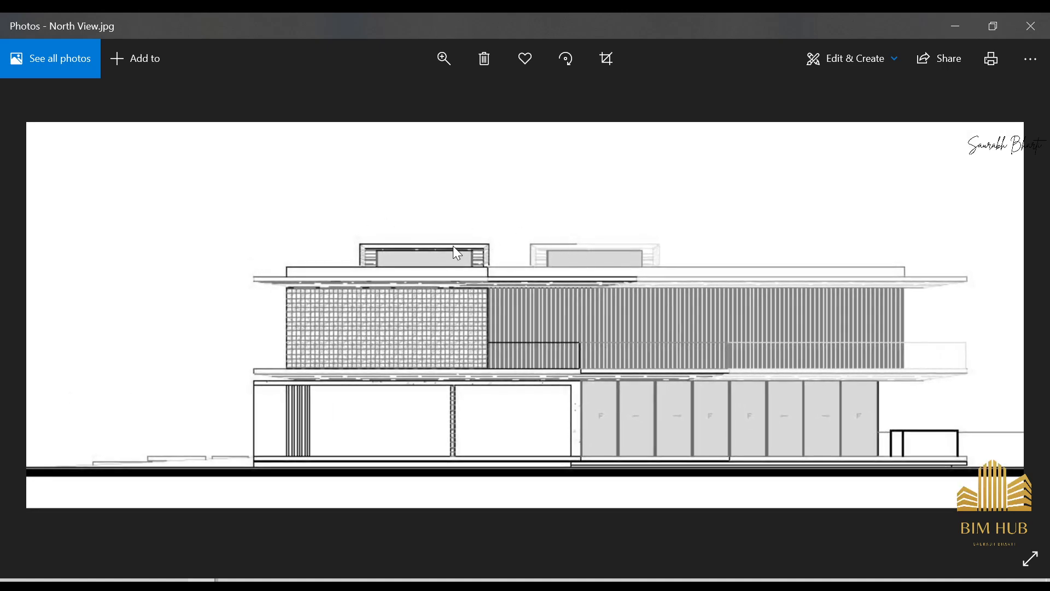
scroll(453, 245, "down", 3, "ctrl")
key("Right")
key("Right")
key("Right")
key("Right")
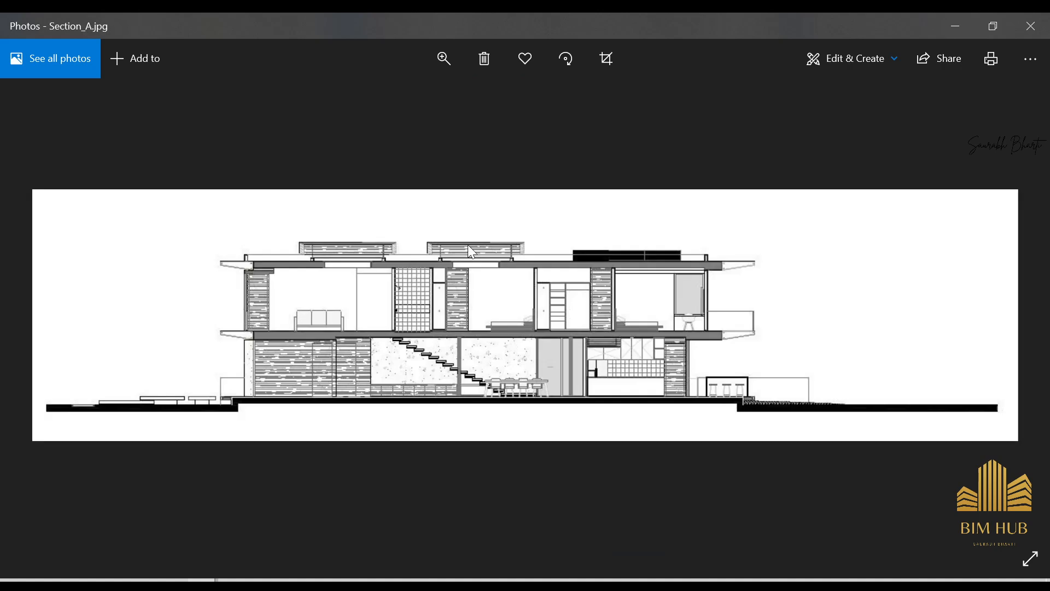
key("Left")
key("Left")
key("Left")
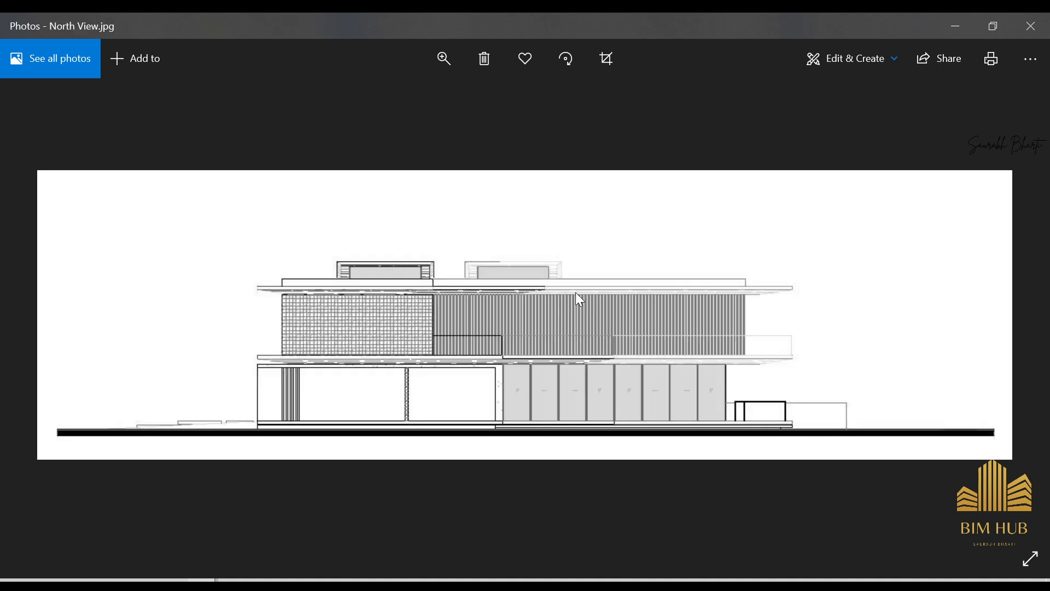
Compare the rooftop elements in the plan Roof.jpg with the roof openings in Section_A.jpg, and return to Revit.
key("Right")
scroll(582, 333, "up", 2)
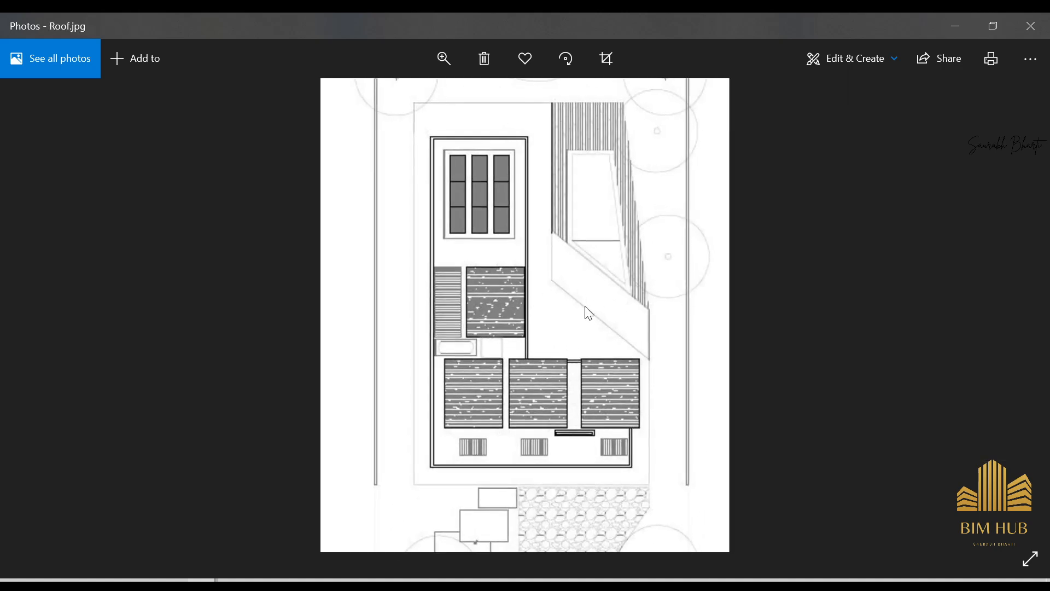
scroll(519, 295, "down", 3)
key("Right")
key("Right")
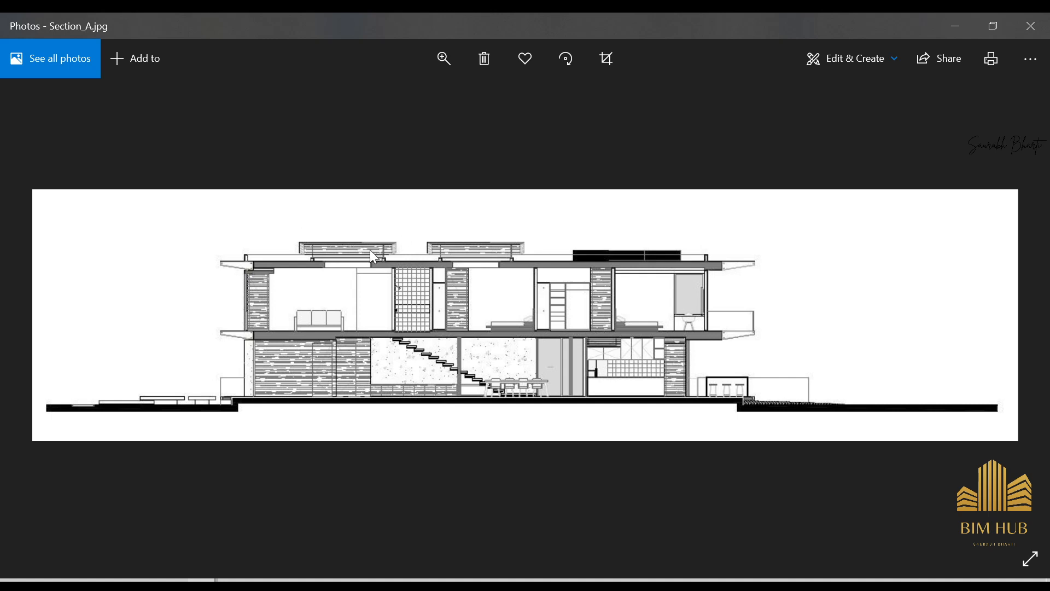
scroll(372, 243, "up", 3)
left_click_drag(366, 243, 252, 243)
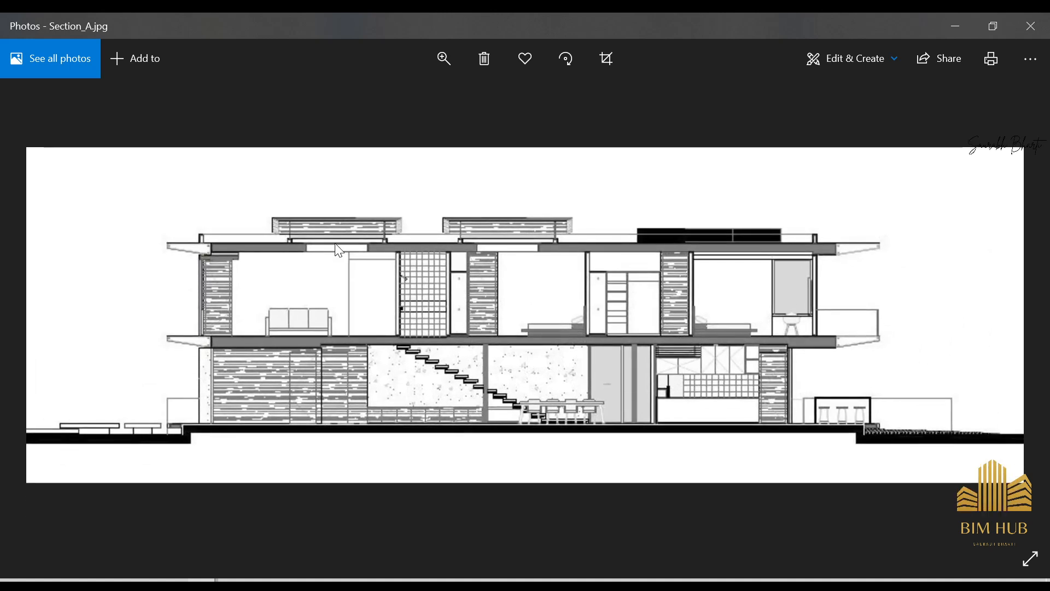
scroll(494, 243, "down", 3)
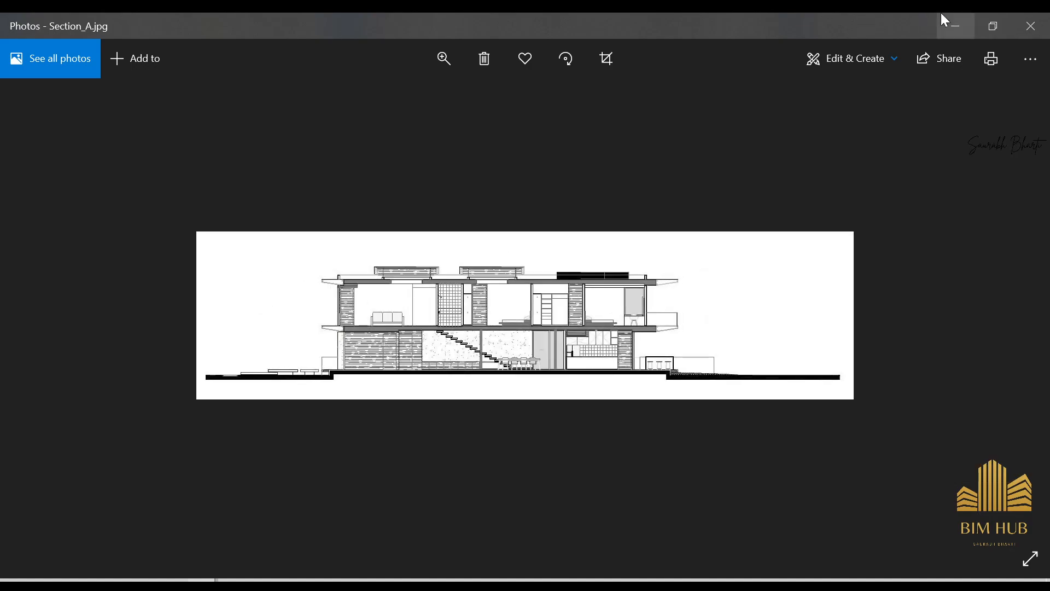
left_click(956, 26)
Rename Level 5 as Air Out, including its corresponding views.
scroll(708, 285, "up", 2)
left_click(700, 283)
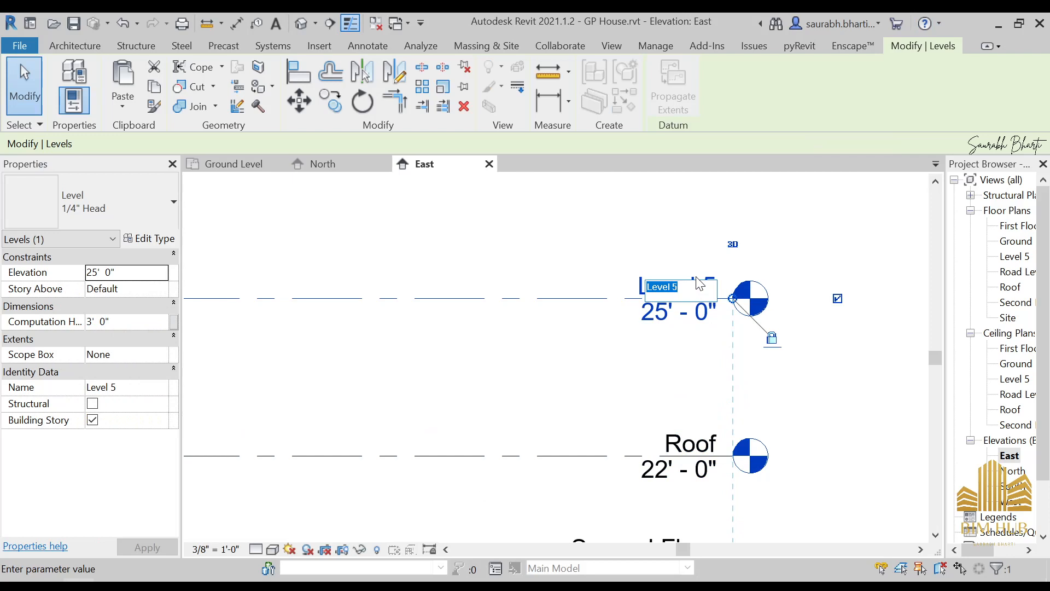
type("Air Out")
key("Return")
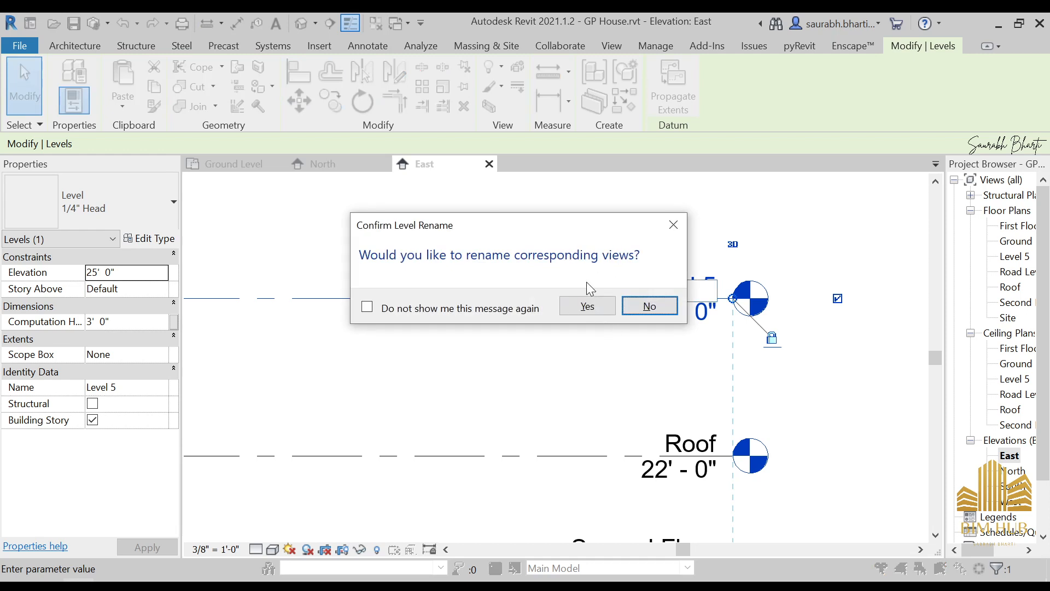
left_click(588, 308)
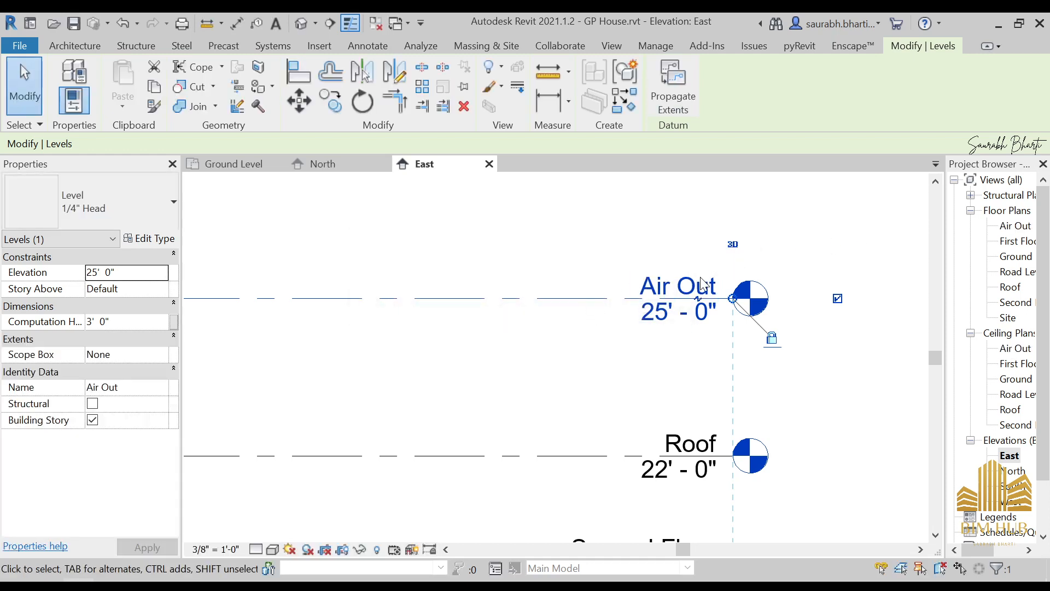
Change the name of the highest level to Outlet, including its corresponding views.
left_click(647, 287)
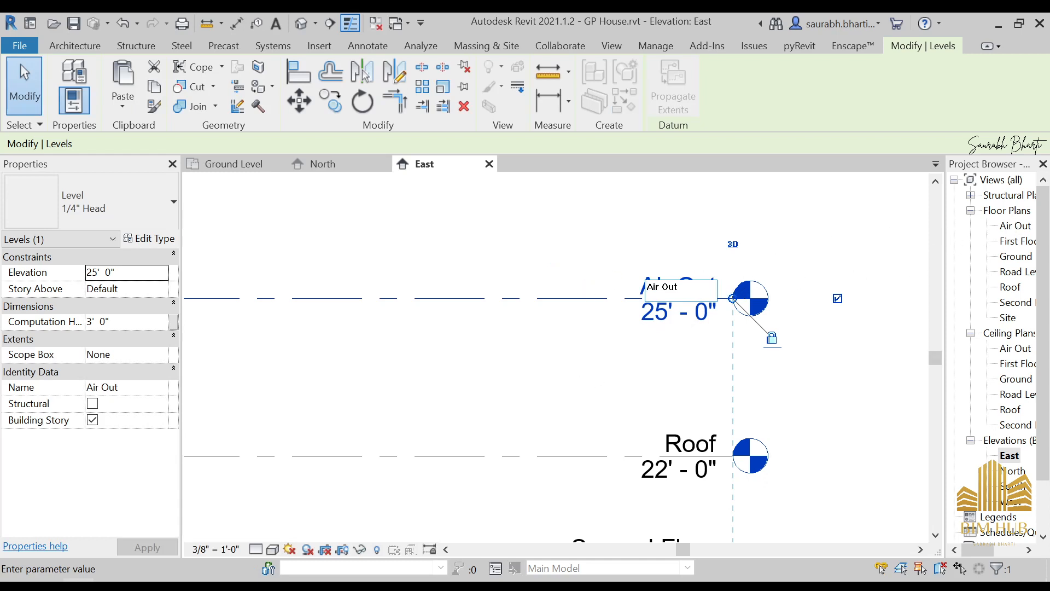
key("ctrl+shift+Right")
key("Delete")
type("let")
key("Return")
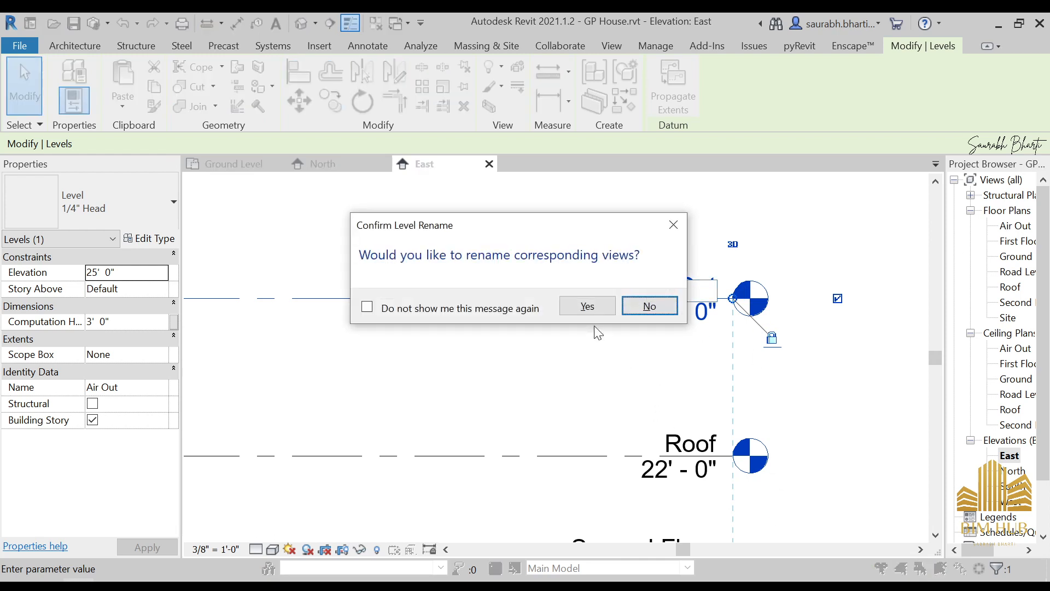
left_click(586, 307)
Prefix the Road Level name with its order number to make it 1. Road Level, including its corresponding views.
scroll(688, 392, "down", 4)
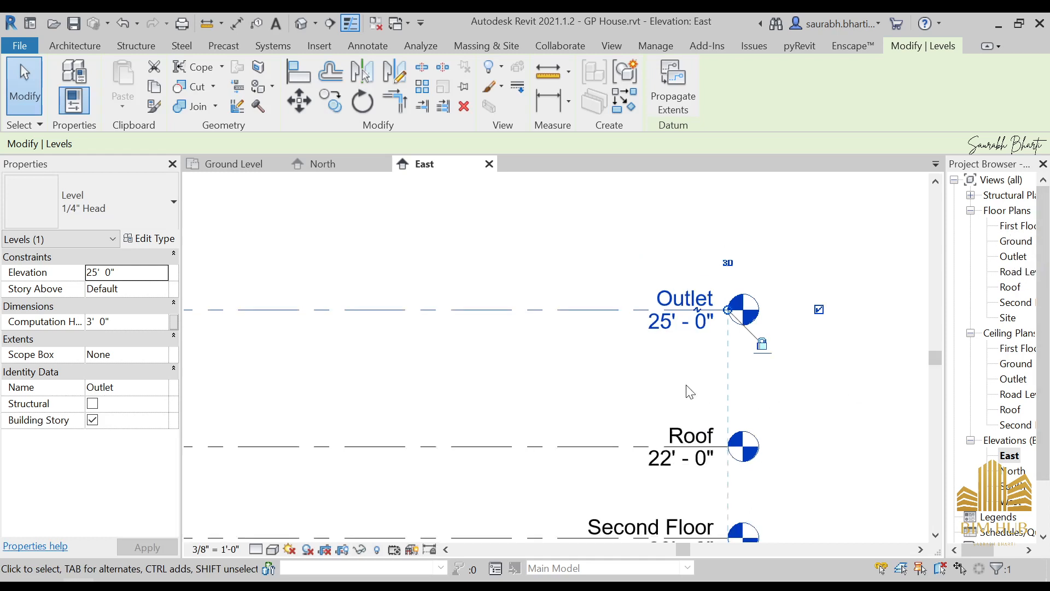
scroll(638, 252, "up", 1)
scroll(645, 461, "down", 2)
scroll(629, 359, "up", 6)
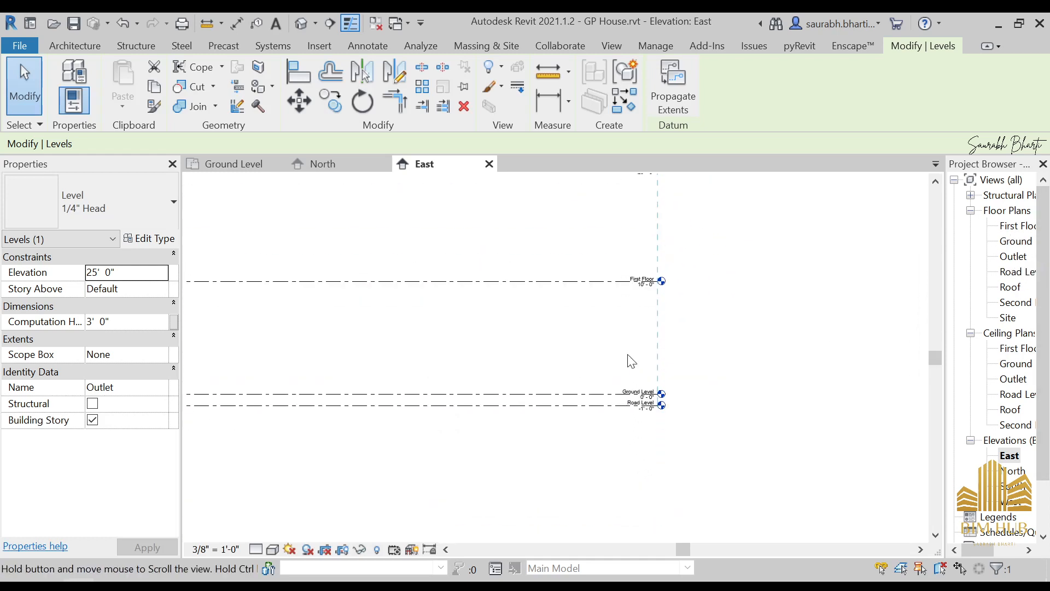
left_click(634, 398)
left_click(634, 393)
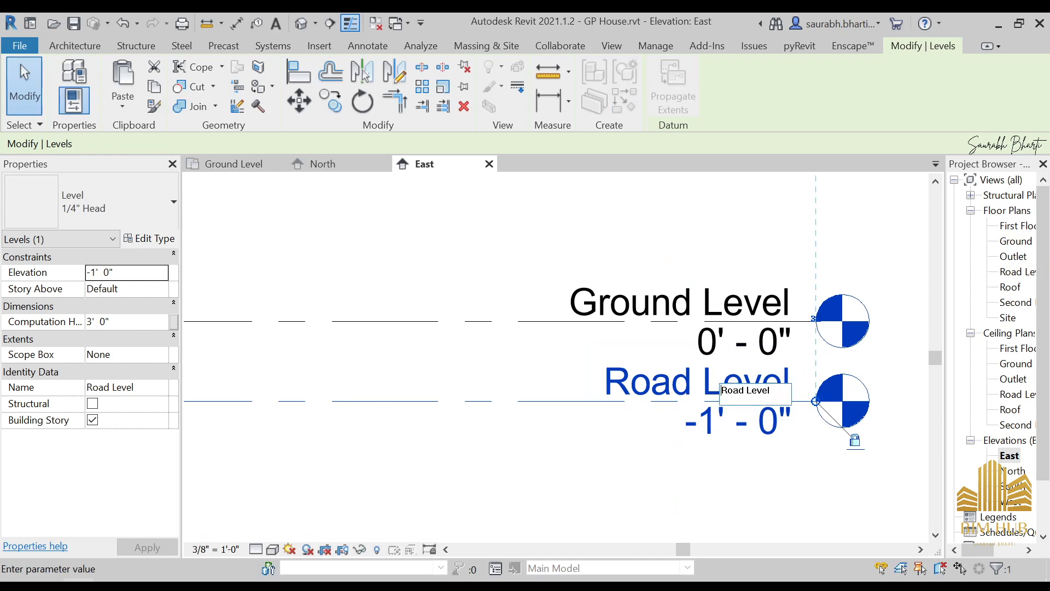
type("1.")
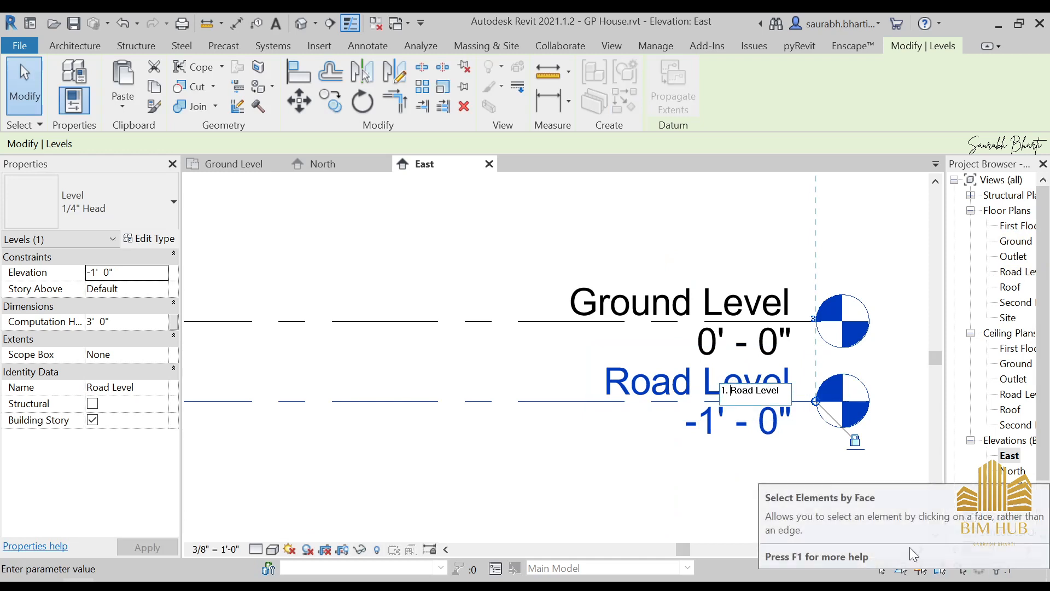
key("Return")
left_click(590, 305)
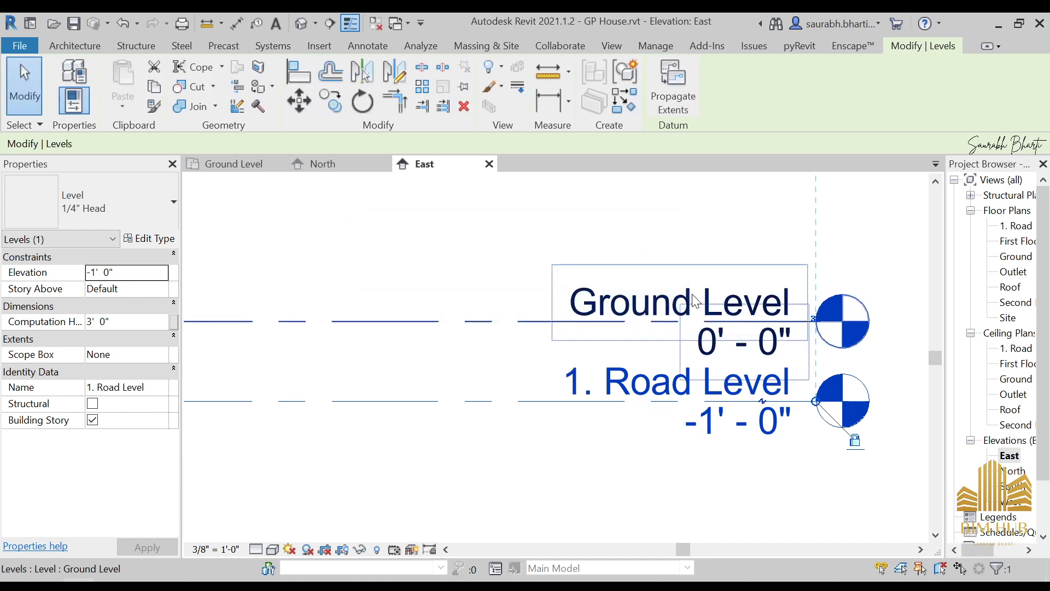
Rename the Ground Level datum as 2.Ground Level without renaming its corresponding views.
left_click(671, 301)
left_click(670, 301)
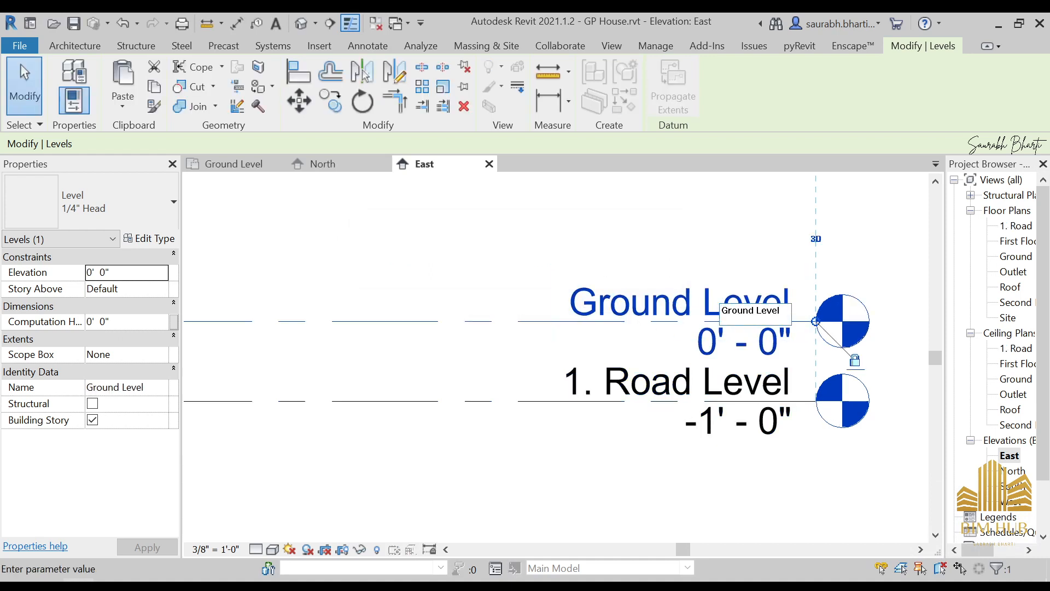
type("2")
key("Return")
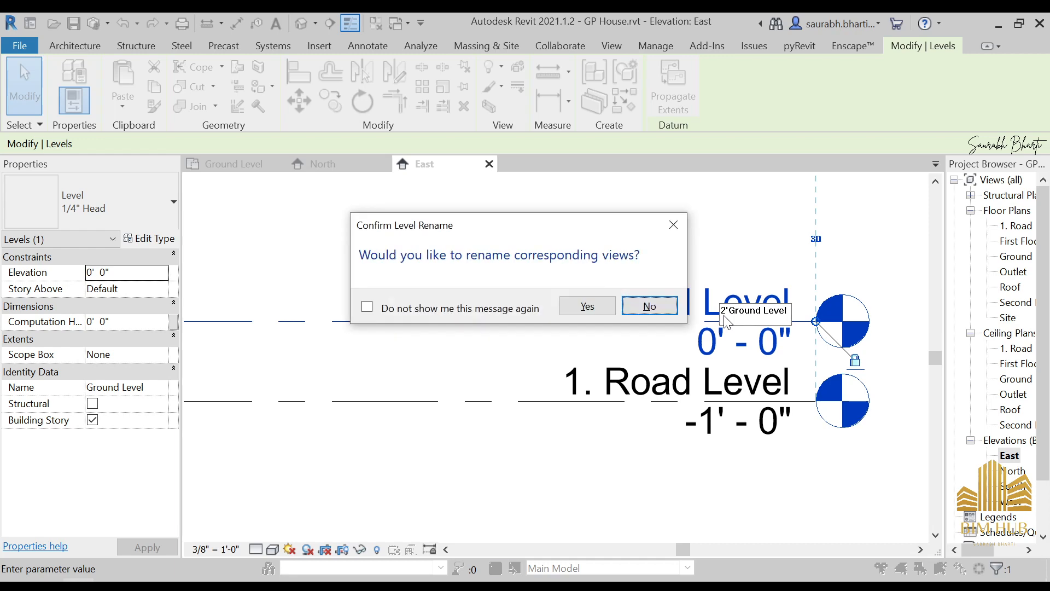
key("Return")
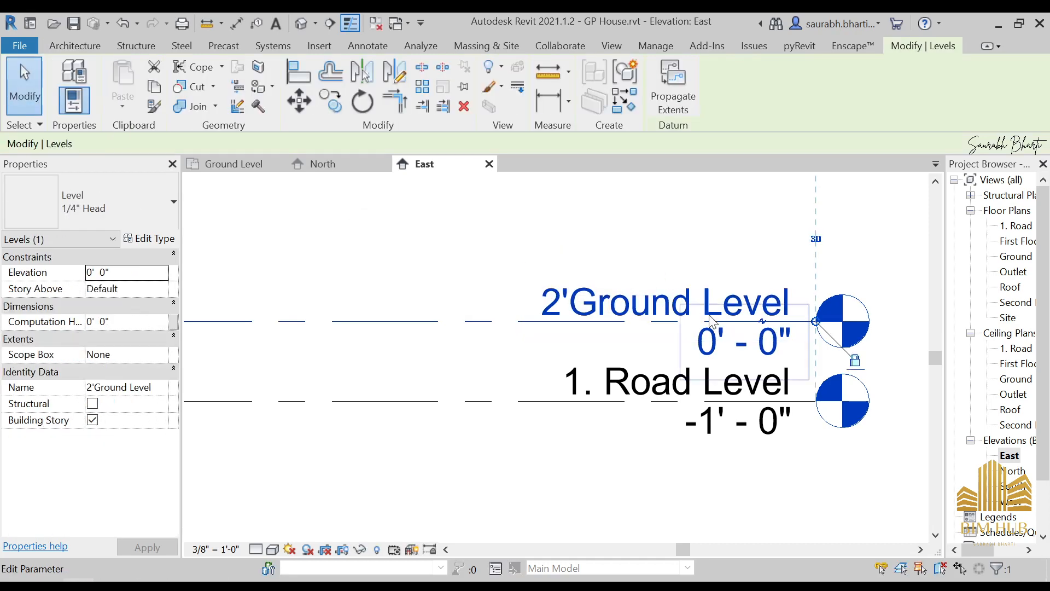
left_click(710, 315)
left_click(729, 310)
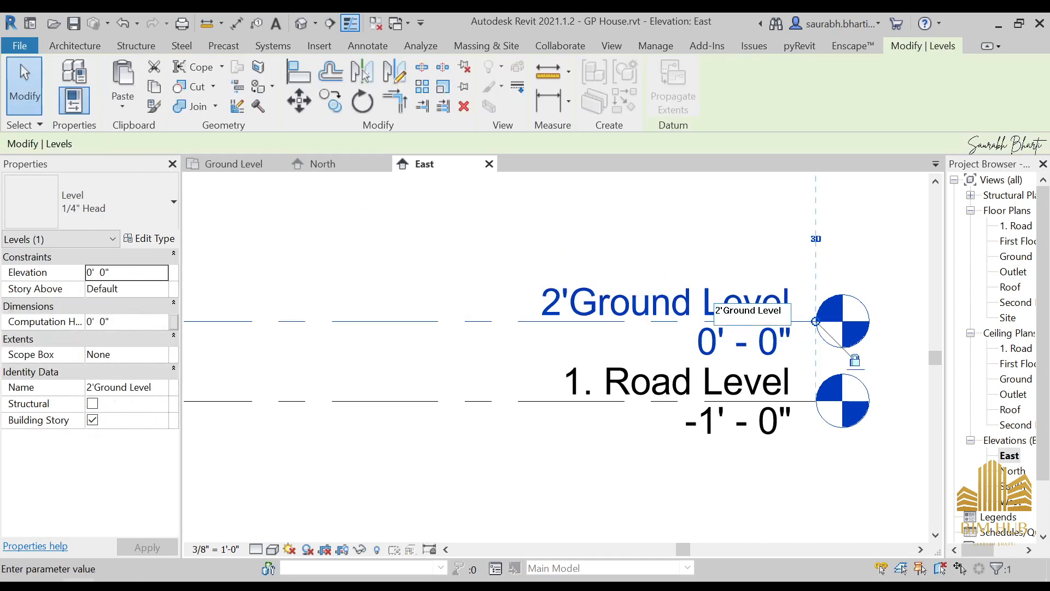
key("BackSpace")
type(".")
key("Return")
scroll(613, 246, "down", 5)
scroll(614, 245, "down", 2)
scroll(634, 236, "up", 4)
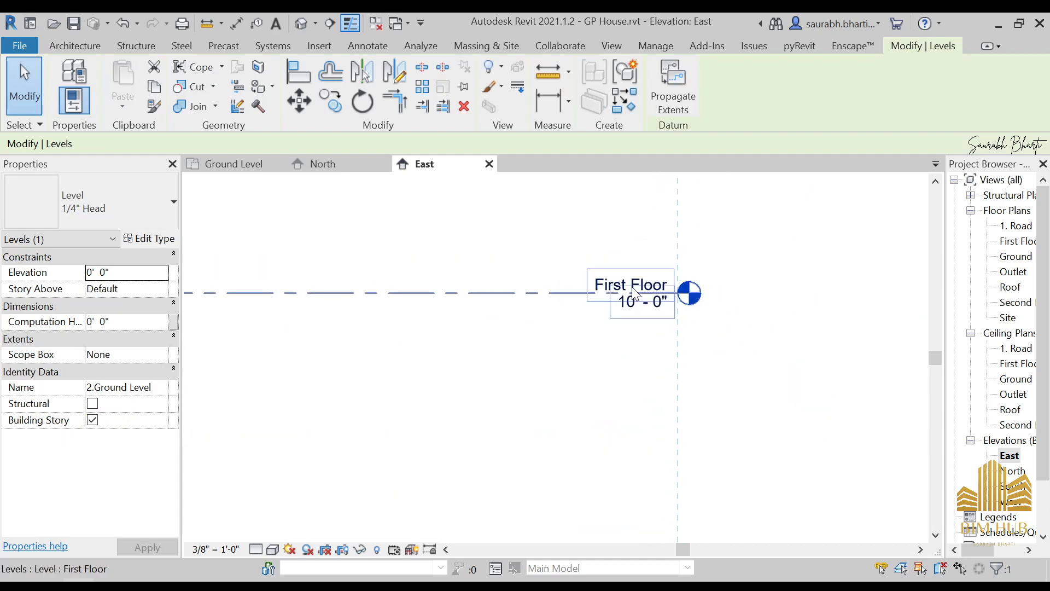
Prefix the First Floor level's name with its order number to make it 3.First Floor, including its corresponding views.
double_click(618, 281)
left_click(608, 281)
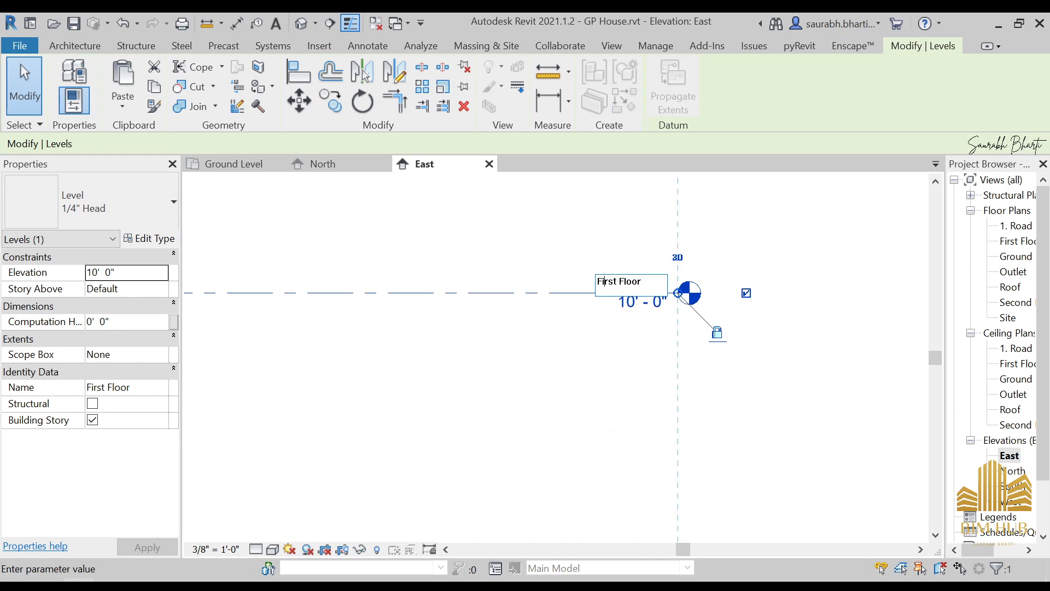
key("Return")
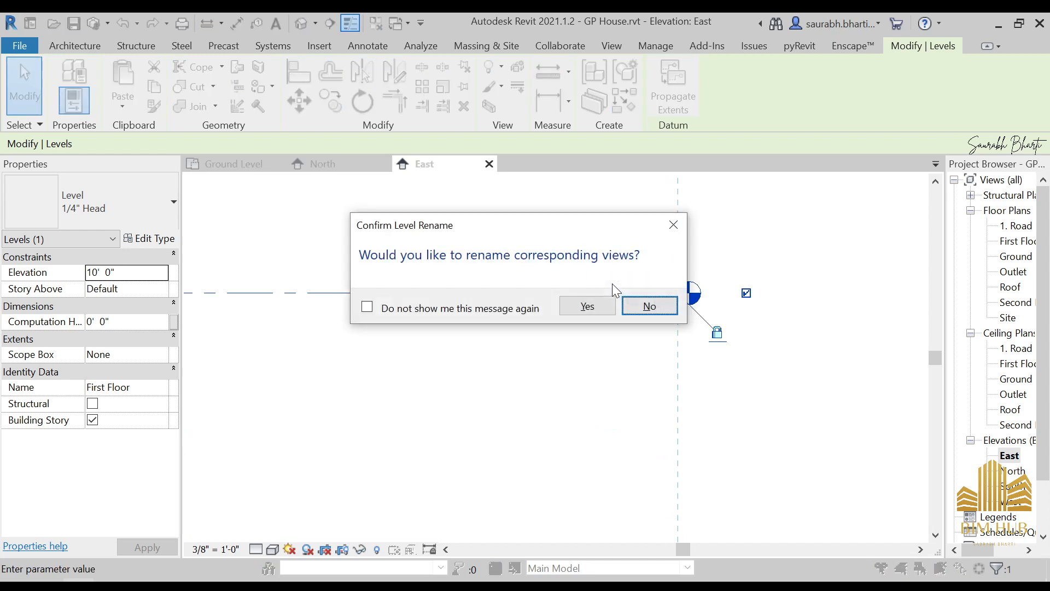
left_click(581, 309)
Rename the Second Floor level as 4.Second Floor, including its corresponding views.
scroll(618, 290, "down", 2)
middle_click_drag(625, 287, 633, 510)
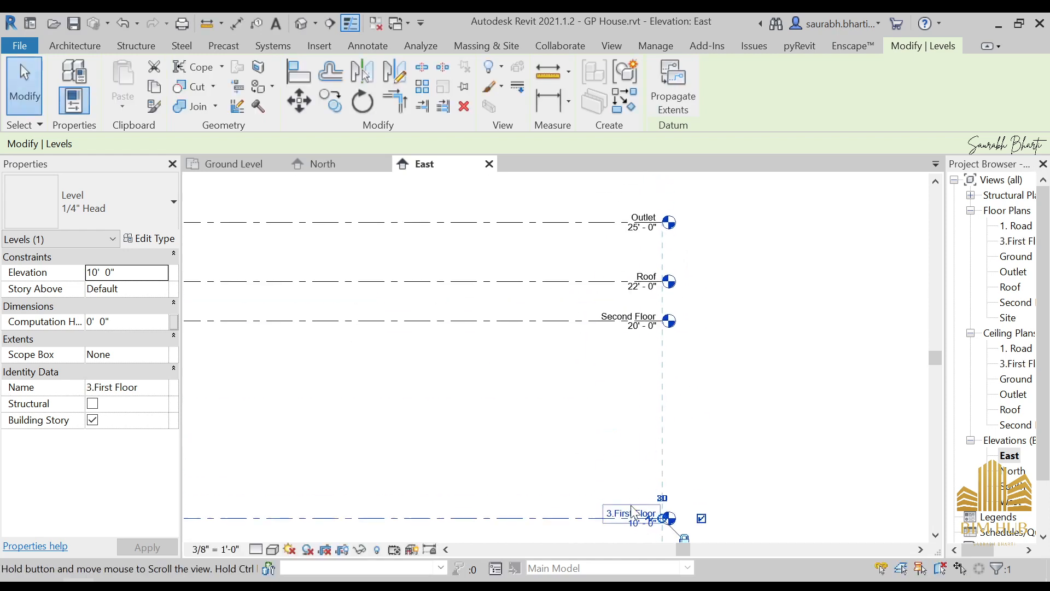
scroll(627, 325, "up", 2)
left_click(634, 308)
left_click(609, 309)
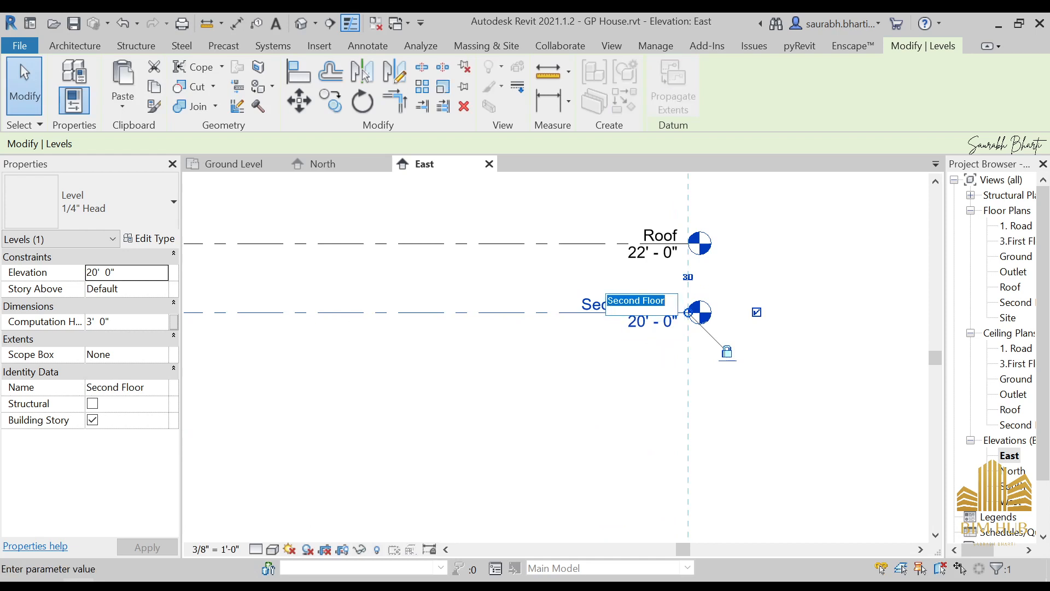
key("Home")
type("4.")
key("Return")
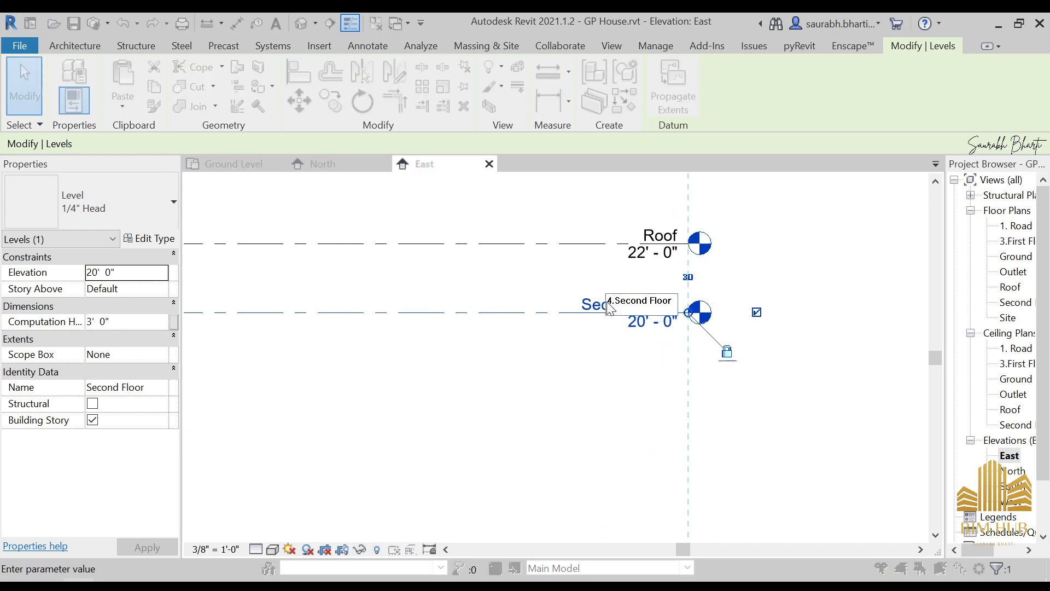
left_click(587, 306)
Number the Roof level as 5.Roof and apply the new name to its corresponding views.
left_click(656, 241)
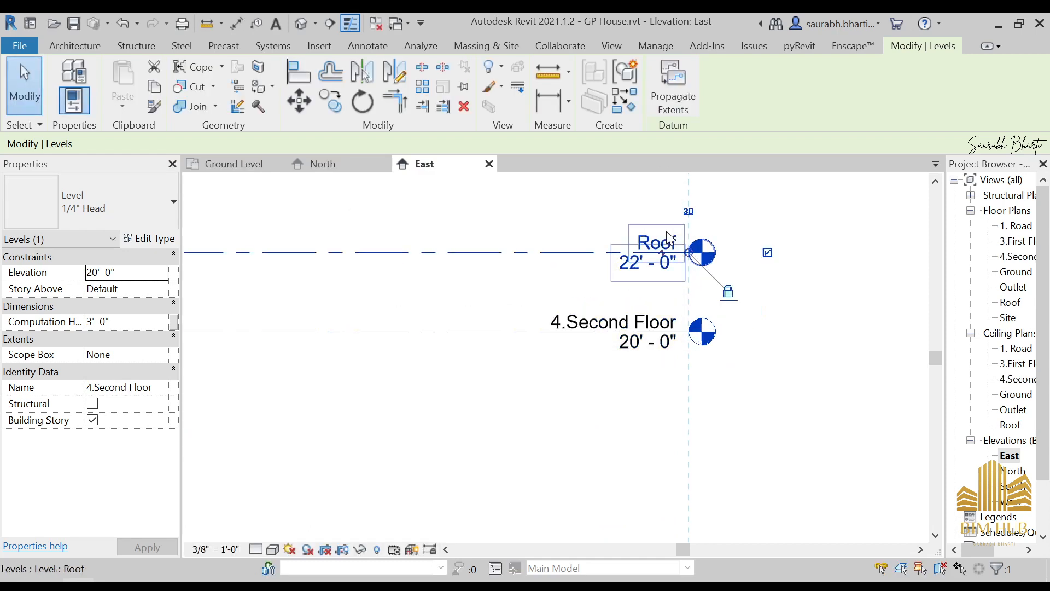
left_click(670, 238)
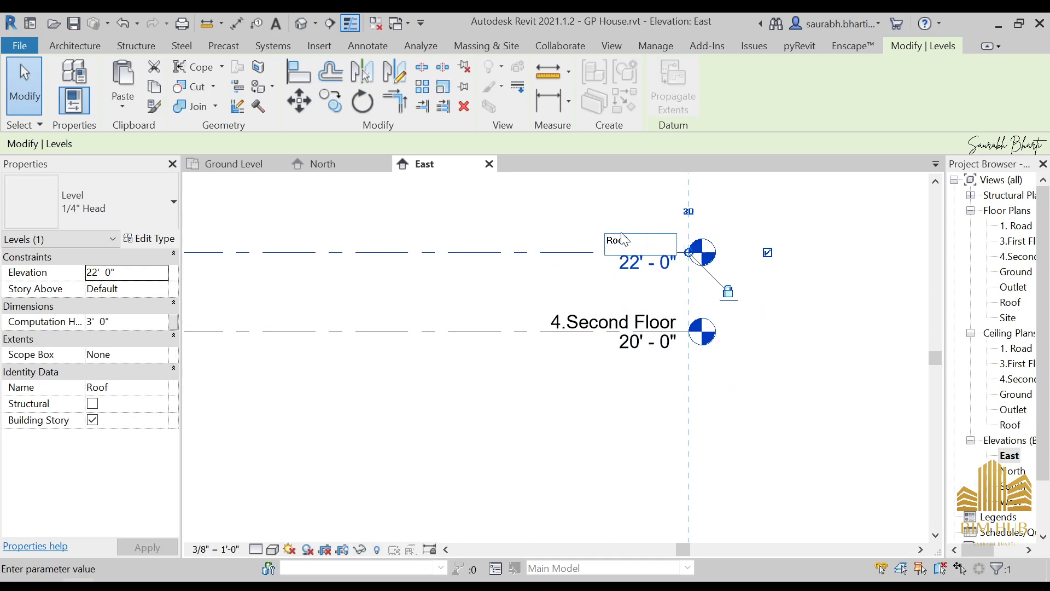
type("5.")
key("Return")
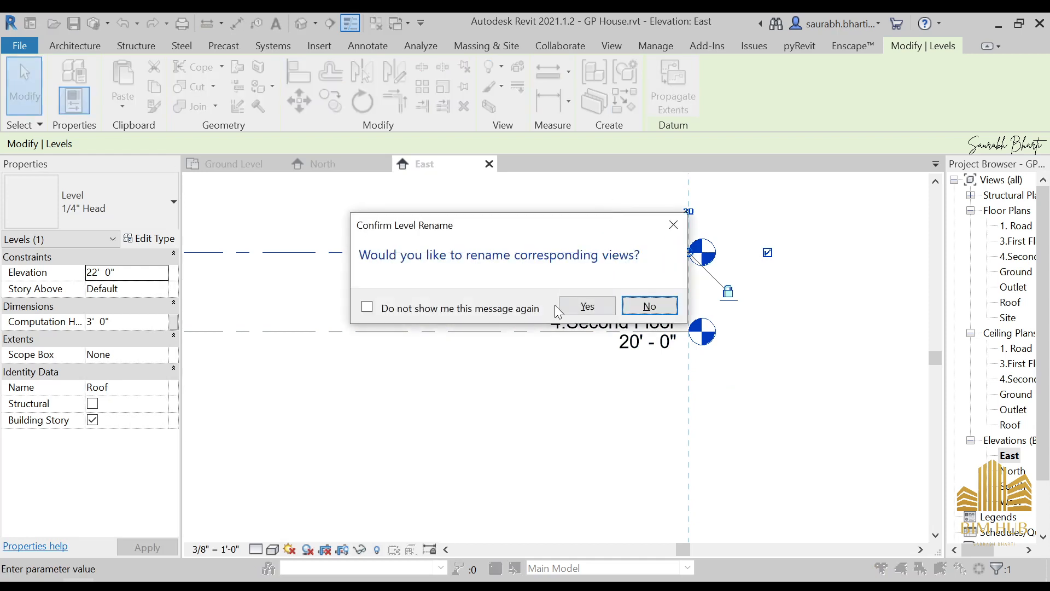
left_click(613, 305)
Rename the Outlet level as 6'Outlet without renaming its corresponding views.
scroll(674, 322, "up", 5)
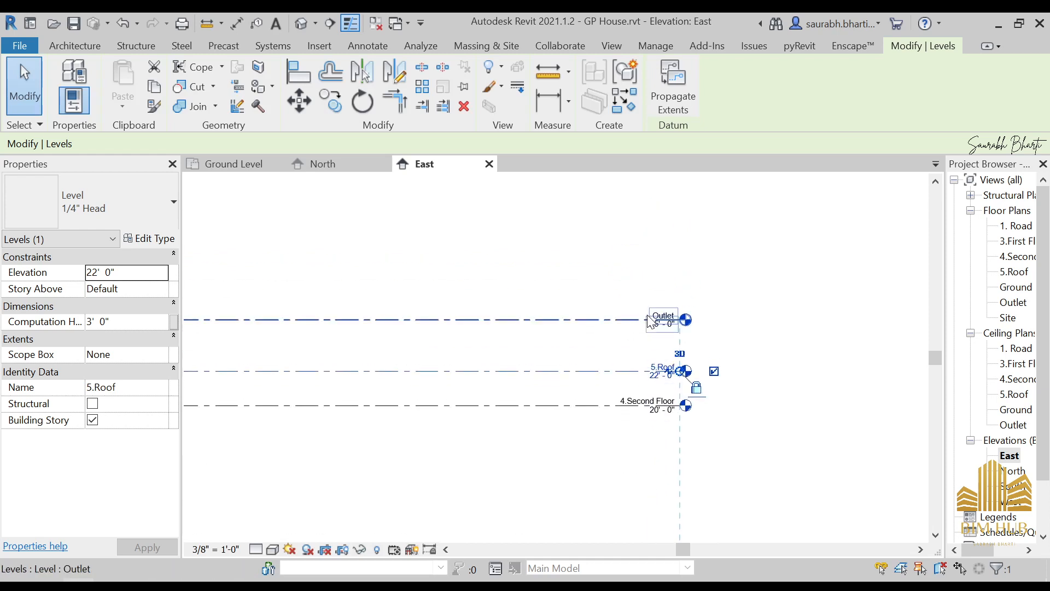
left_click(674, 323)
left_click(661, 329)
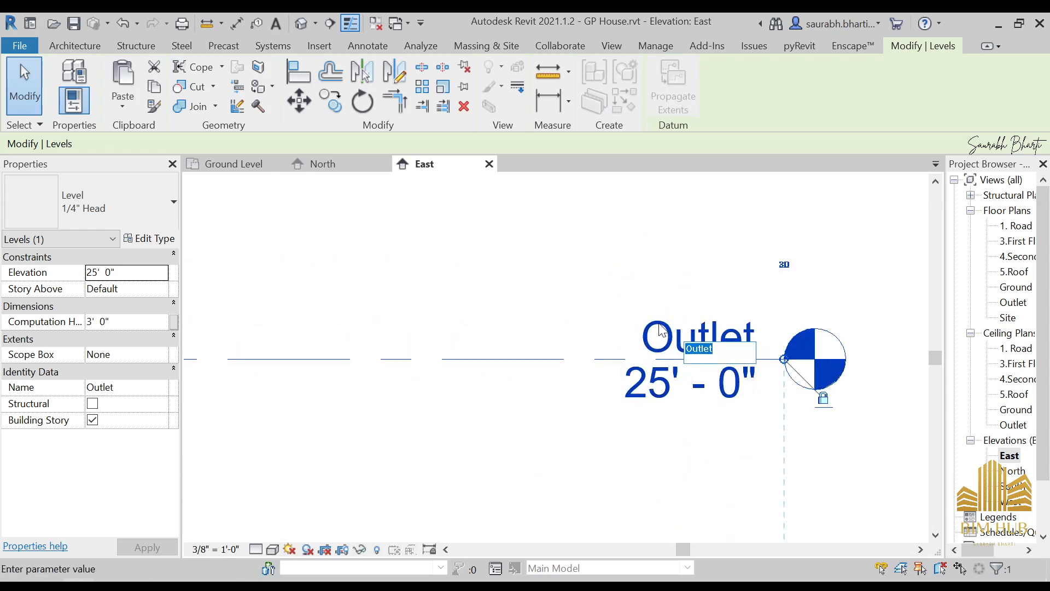
key("Home")
type("6'")
key("Return")
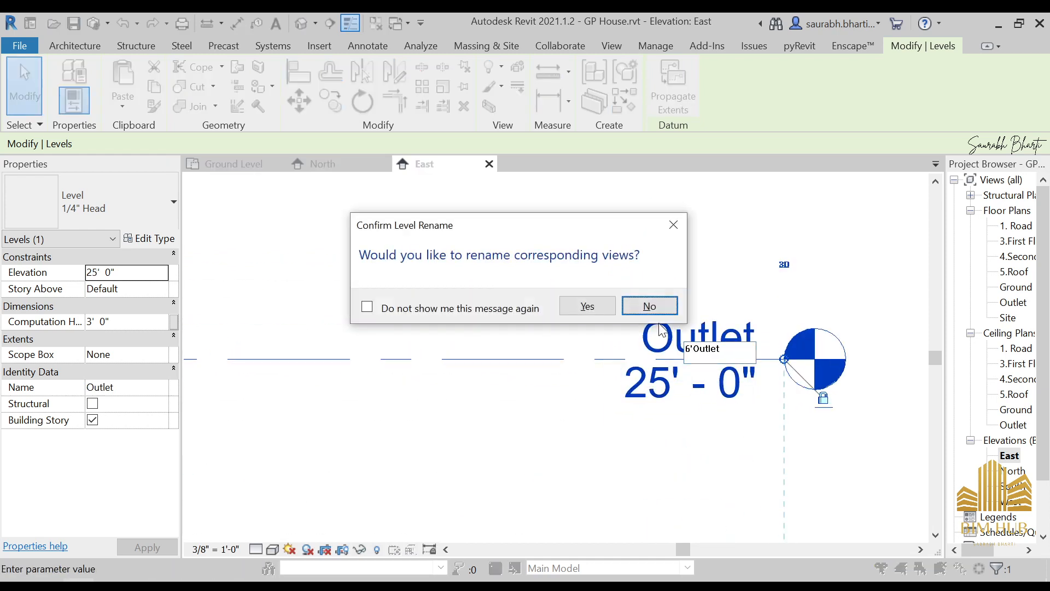
key("Return")
Correct the highest level's name to 6. Outlet, replacing the apostrophe with a dot and a space.
left_click(661, 330)
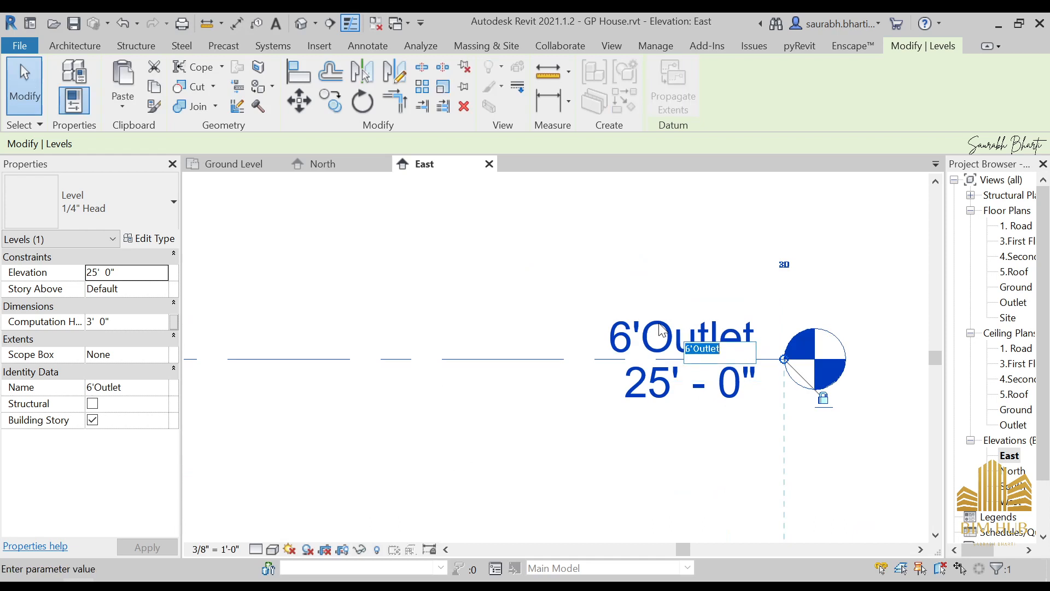
left_click(693, 334)
left_click(695, 340)
left_click(692, 348)
type(".")
key("Return")
scroll(649, 263, "down", 4)
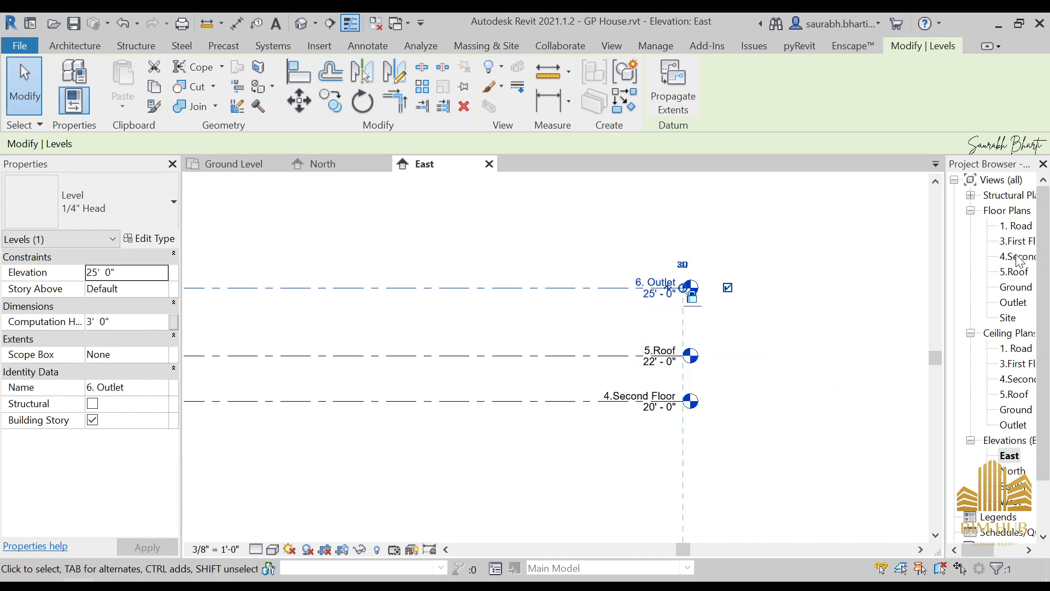
Open the 1. Road Level floor plan and find the Ground Level floor plan in the project's view list.
scroll(705, 305, "down", 5)
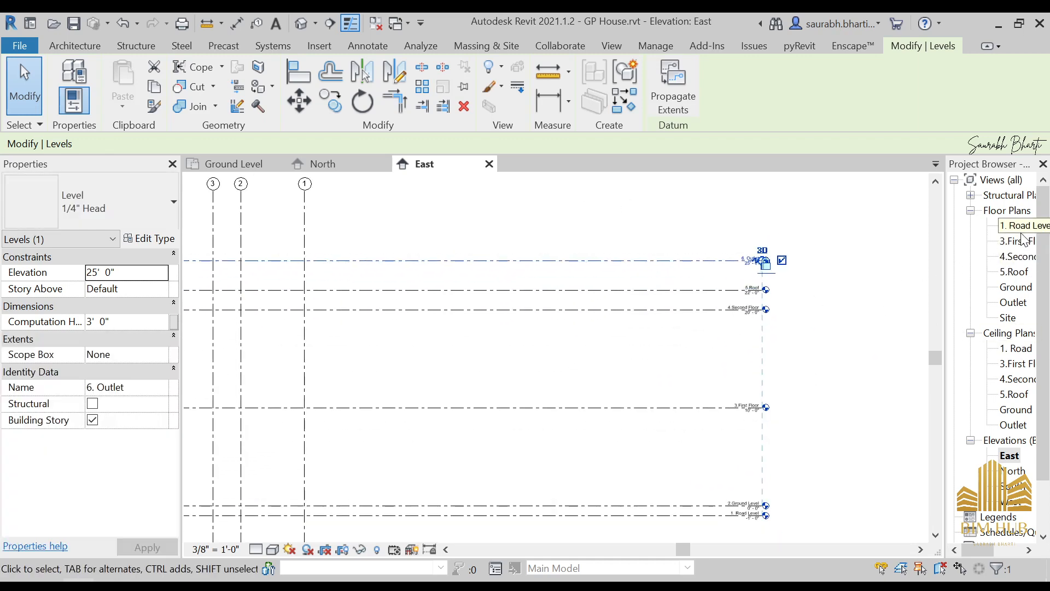
scroll(567, 310, "down", 3)
middle_click_drag(497, 331, 615, 335)
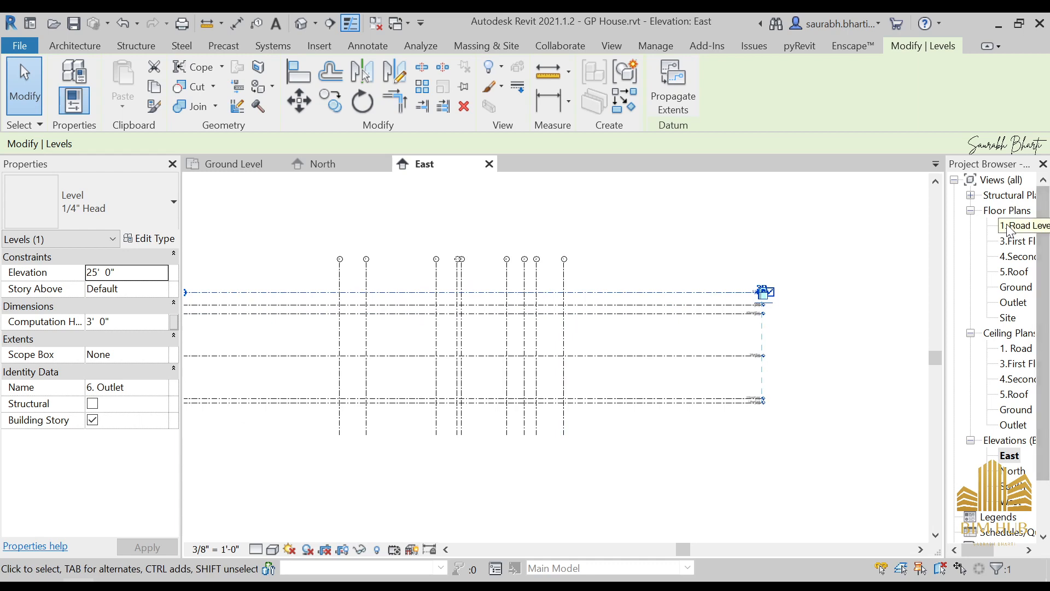
double_click(1010, 226)
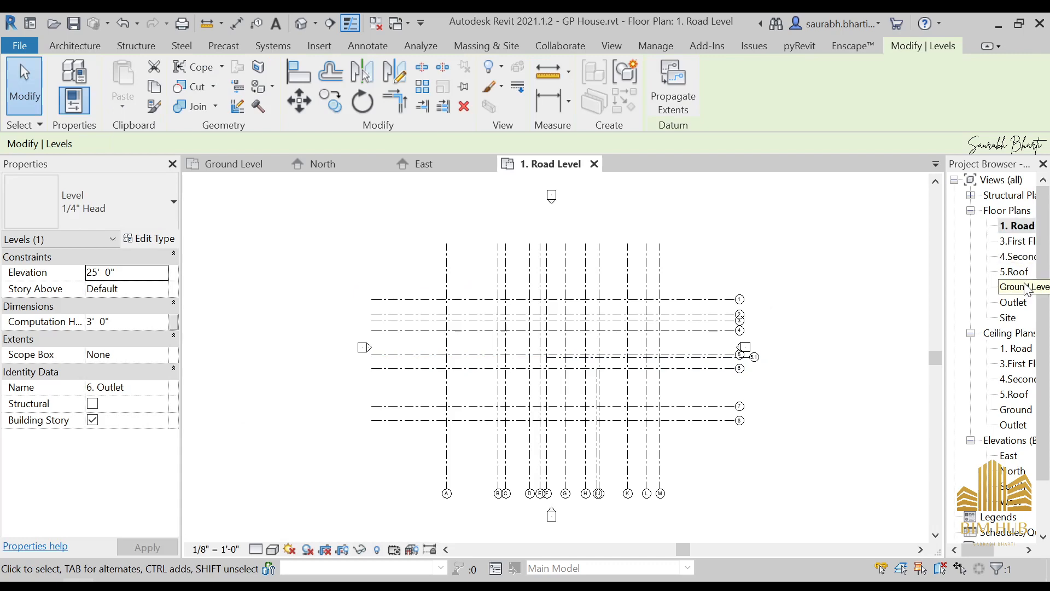
left_click(1016, 287)
scroll(620, 447, "down", 1)
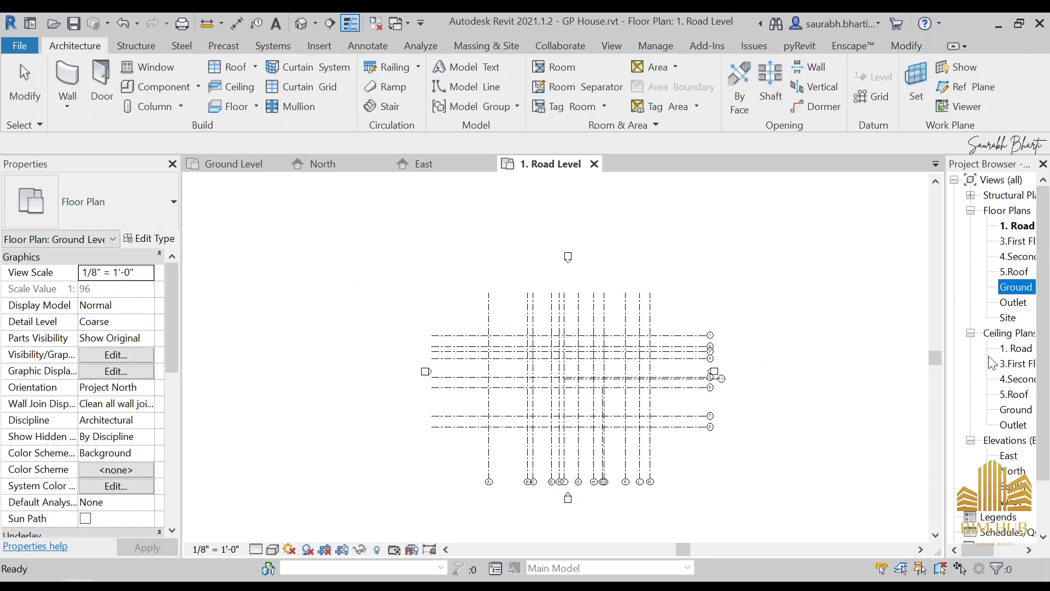
Return to the East elevation and compare the ground datum's name with its floor plan's name in the view list.
double_click(1011, 458)
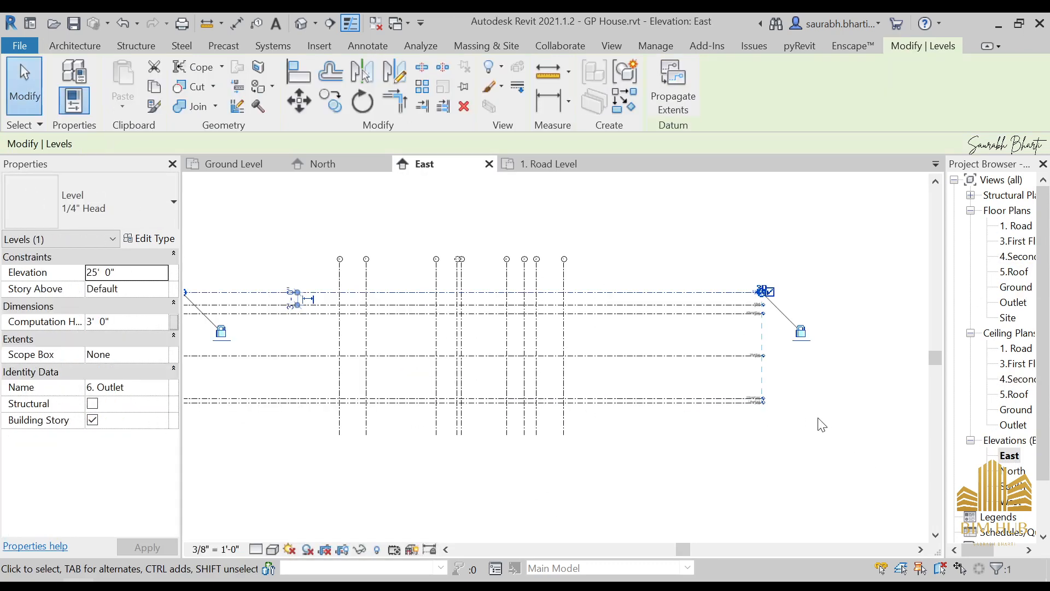
scroll(809, 419, "up", 5)
scroll(518, 291, "up", 2)
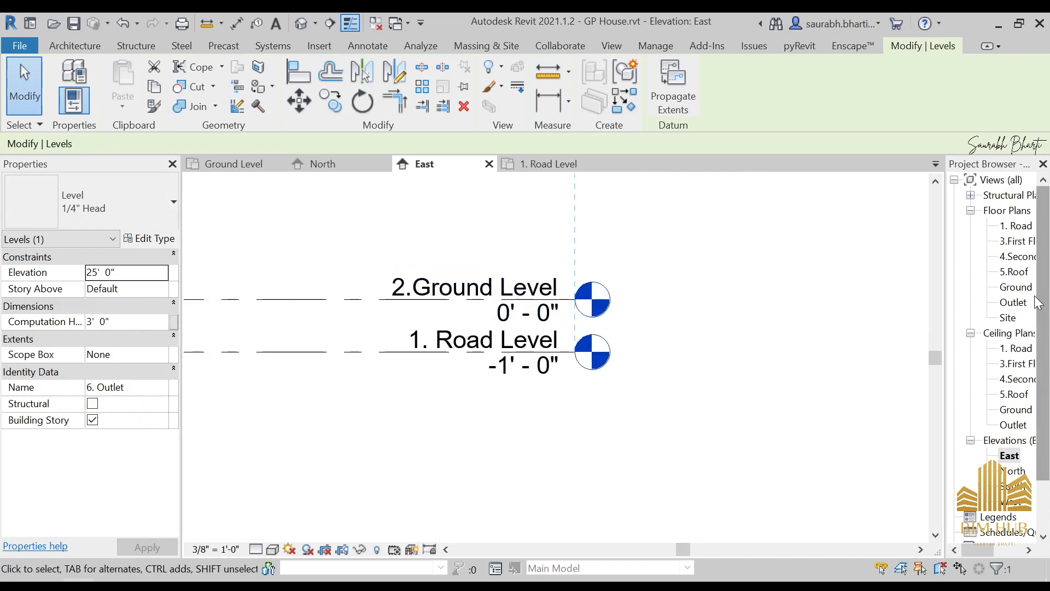
left_click_drag(986, 549, 1002, 553)
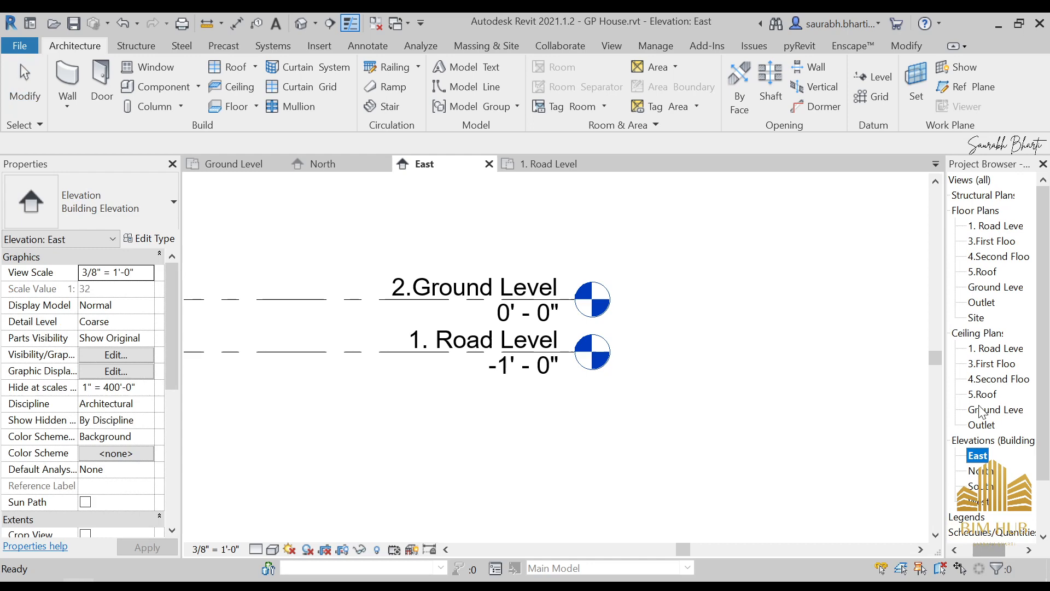
left_click(983, 288)
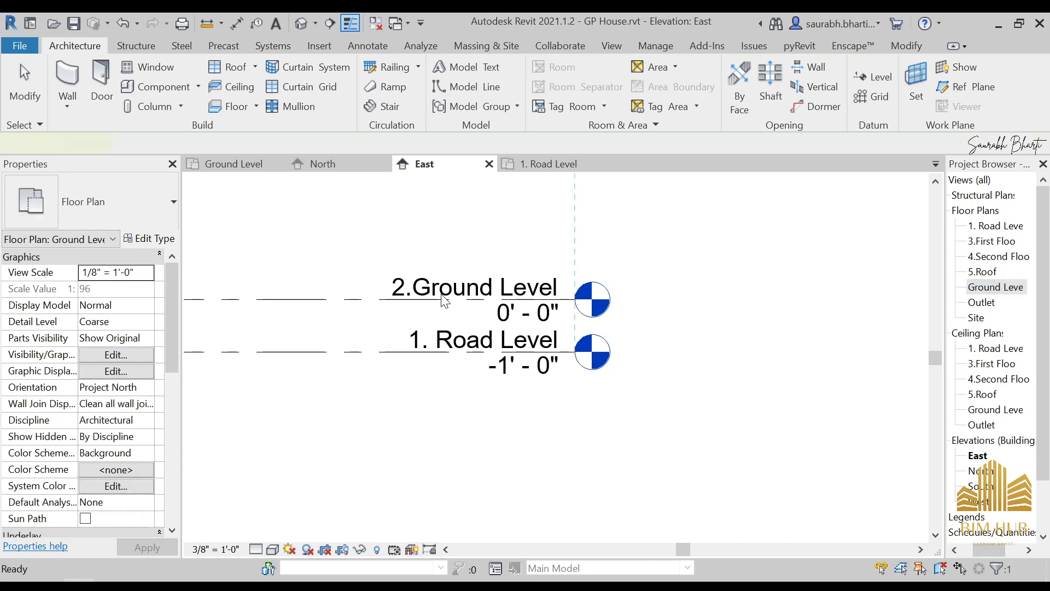
Remove the dot from the ground datum's name to make it 2Ground Level, without renaming its corresponding views.
left_click(448, 294)
left_click(448, 293)
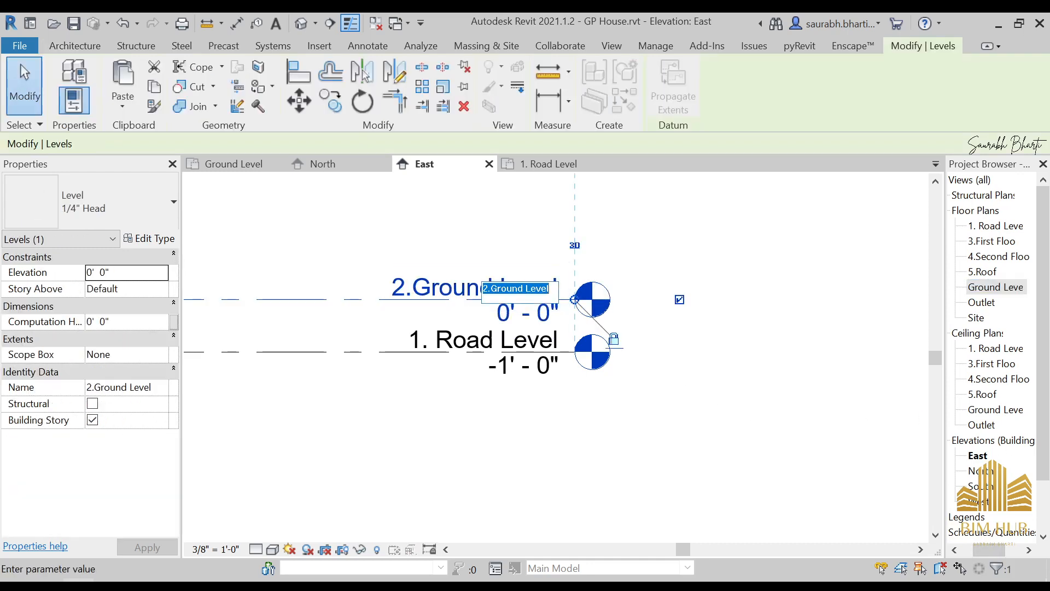
left_click(491, 288)
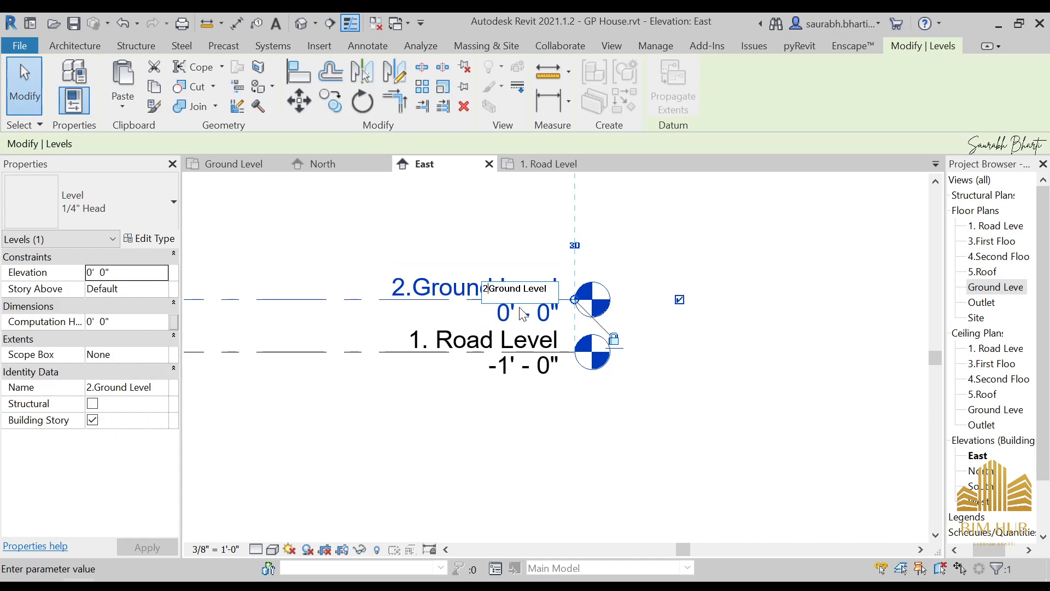
key("BackSpace")
key("Return")
key("Escape")
Change the ground datum's name back to 2.Ground Level and check the Ground Level and Outlet ceiling plan names.
left_click(481, 290)
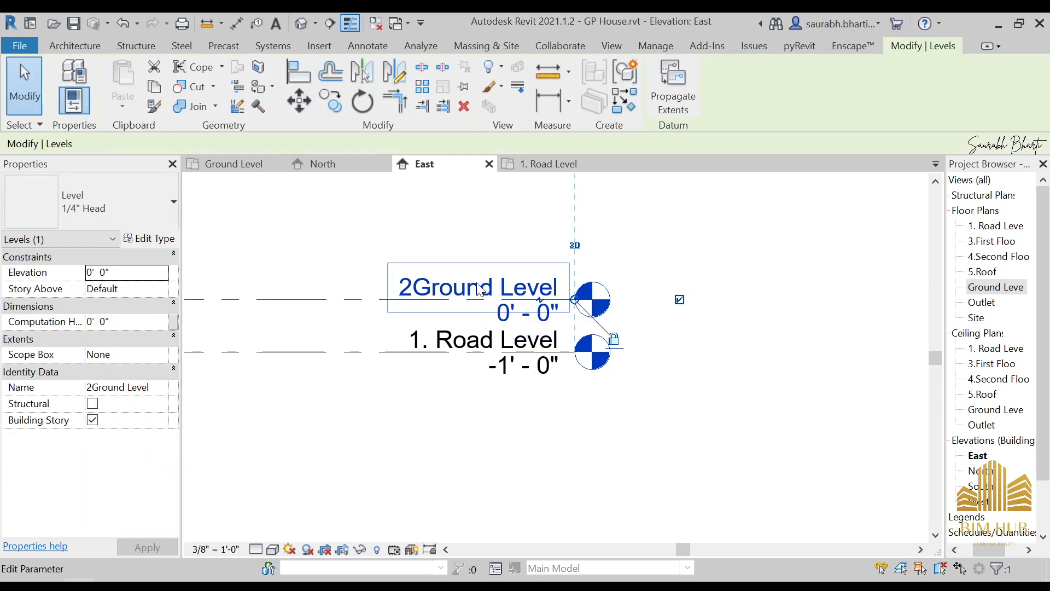
left_click(423, 294)
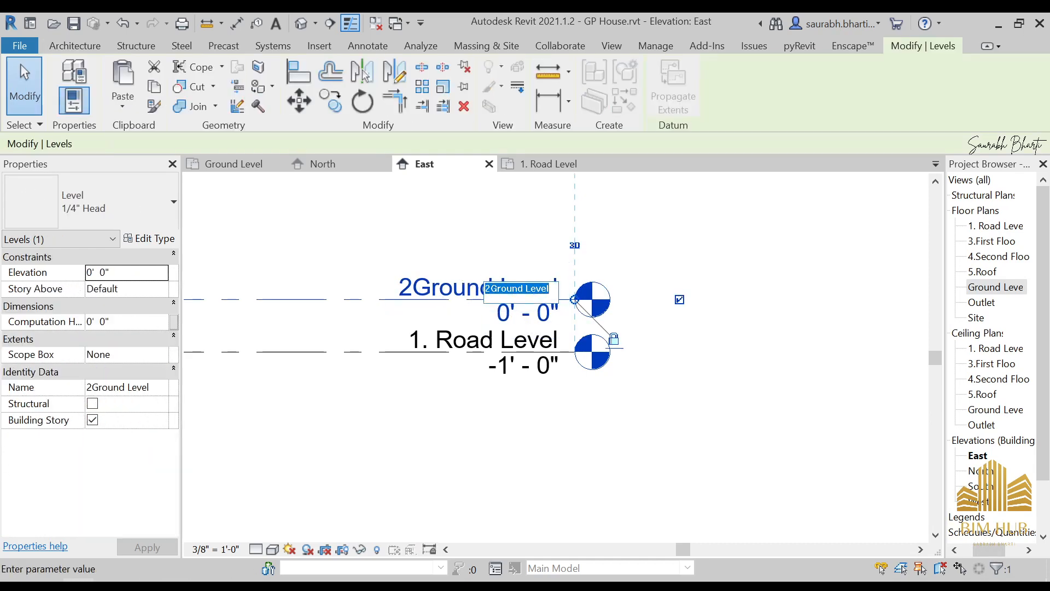
left_click(490, 288)
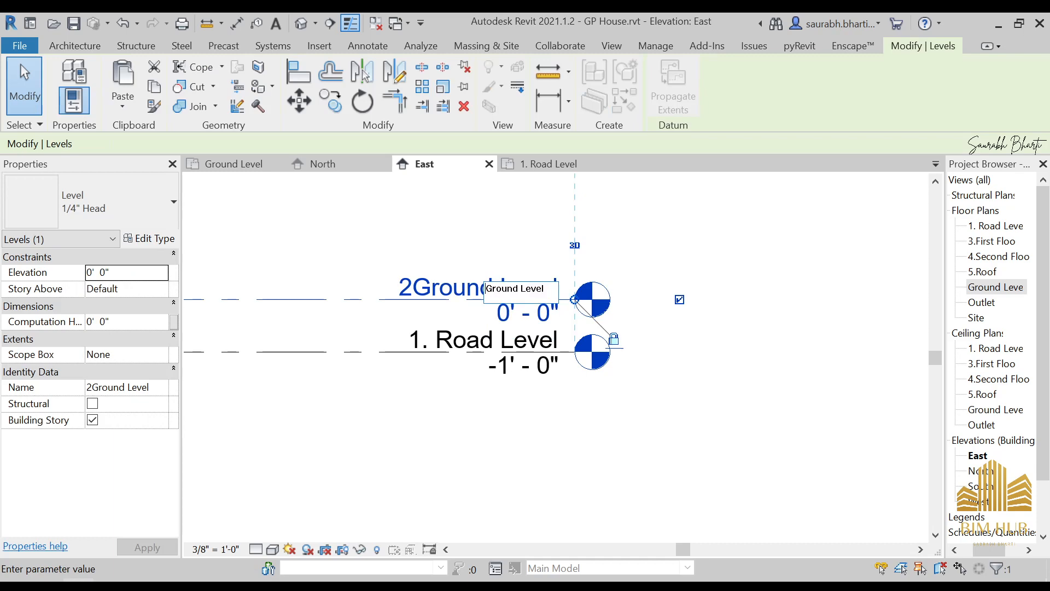
type(".")
key("Return")
left_click(694, 434)
scroll(1019, 351, "down", 2)
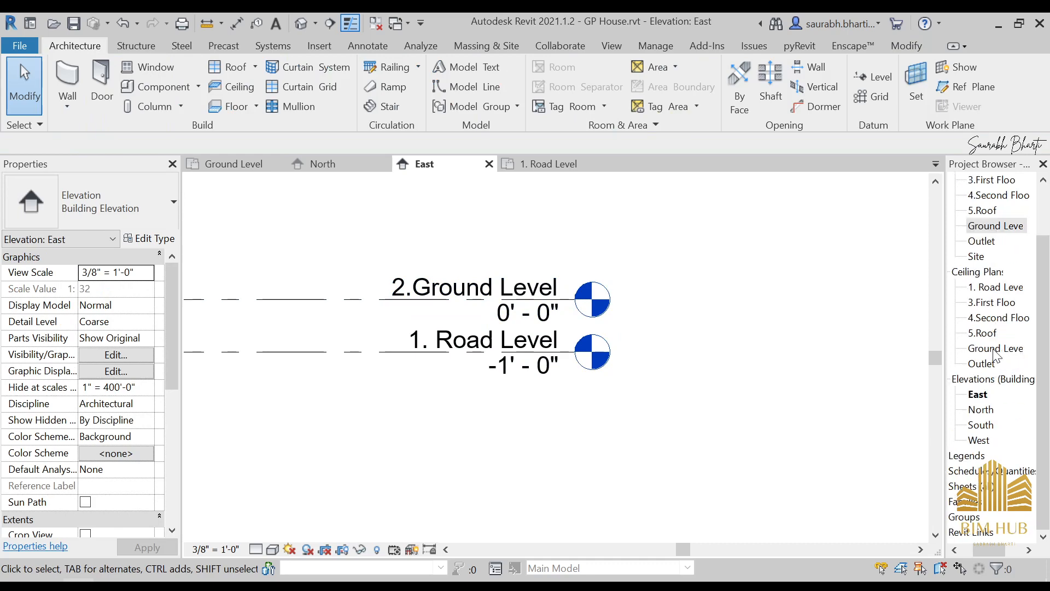
left_click(995, 348)
left_click(982, 364)
left_click(745, 384)
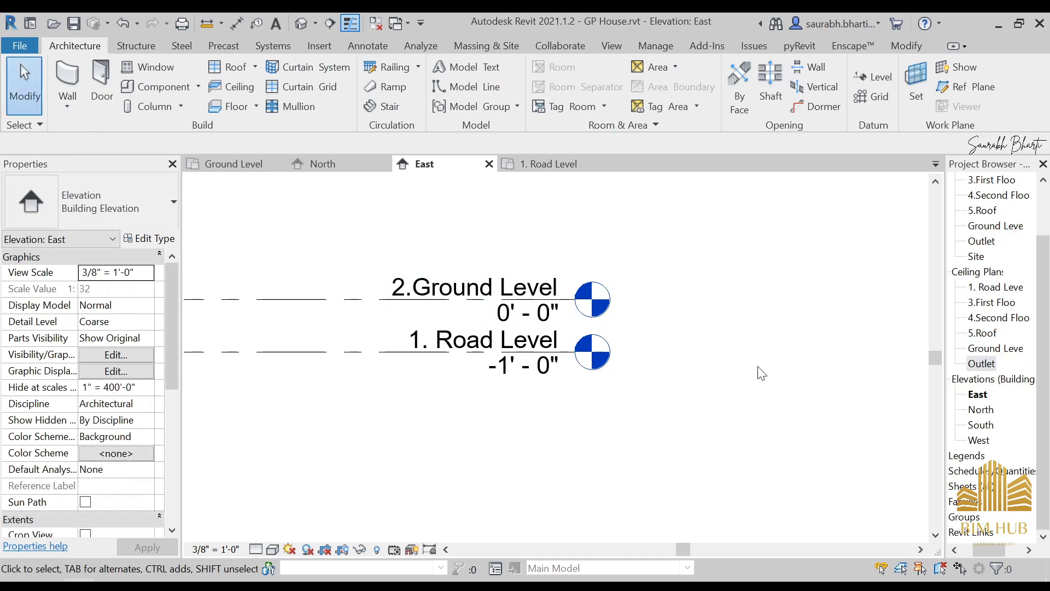
scroll(675, 358, "down", 5)
scroll(607, 383, "up", 5)
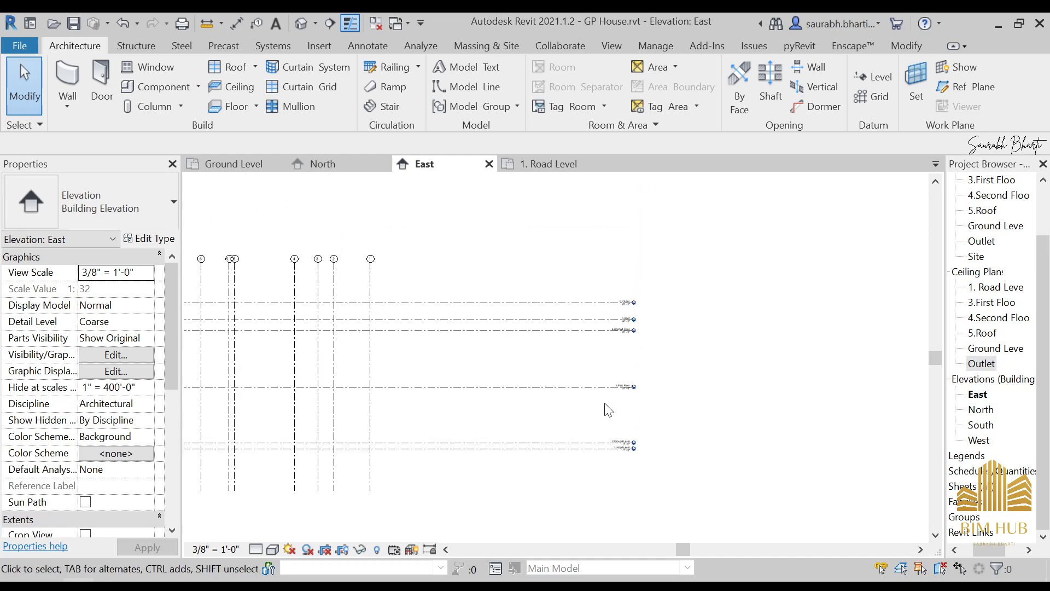
left_click(607, 359)
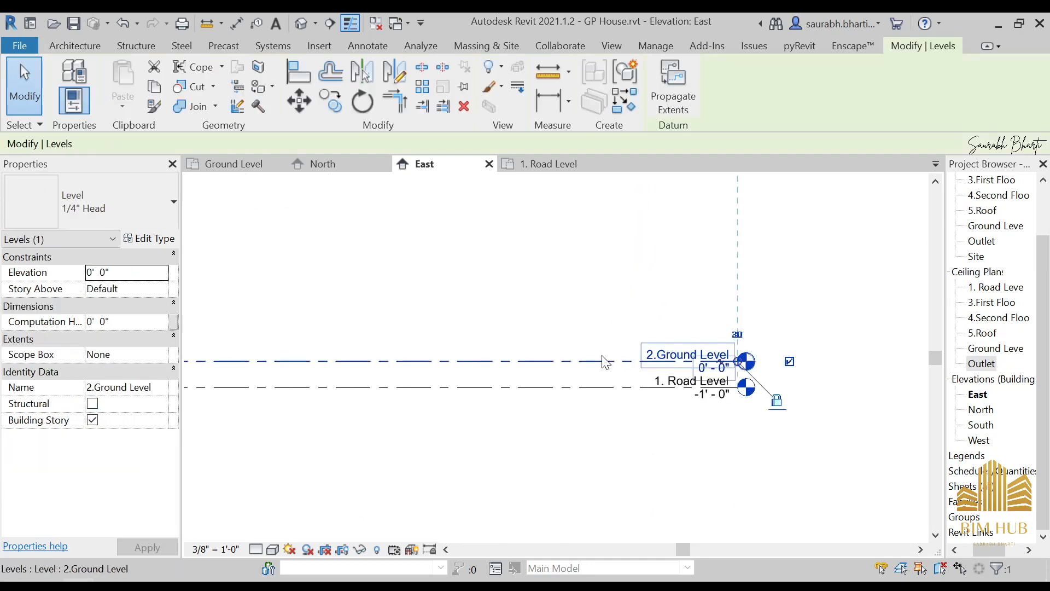
key("Delete")
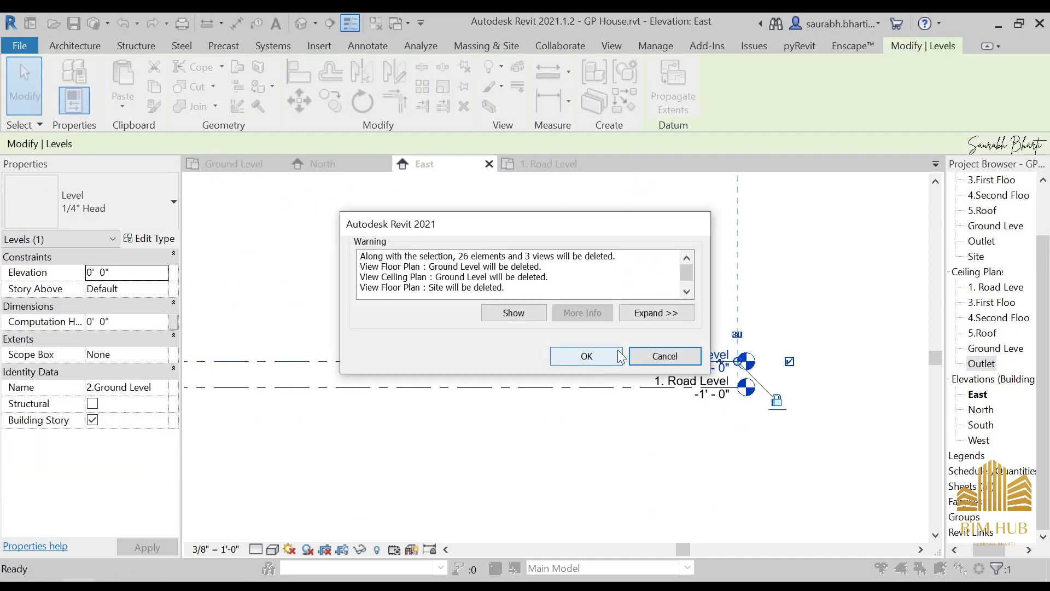
left_click(665, 356)
Compare the floor plan names in the view list with the level names in the East elevation.
scroll(889, 366, "down", 2)
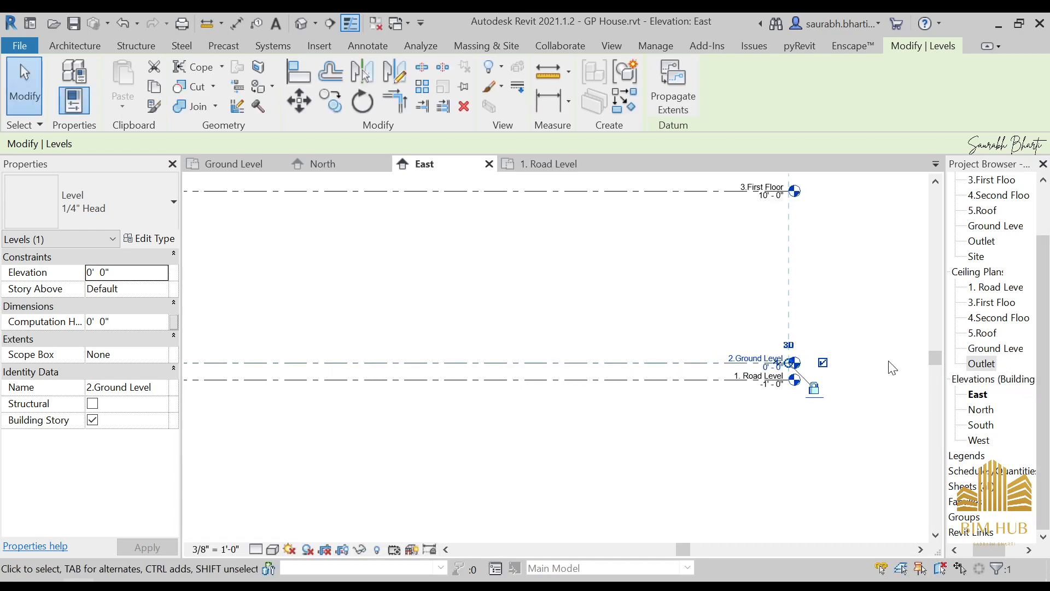
scroll(618, 328, "down", 2)
left_click(602, 301)
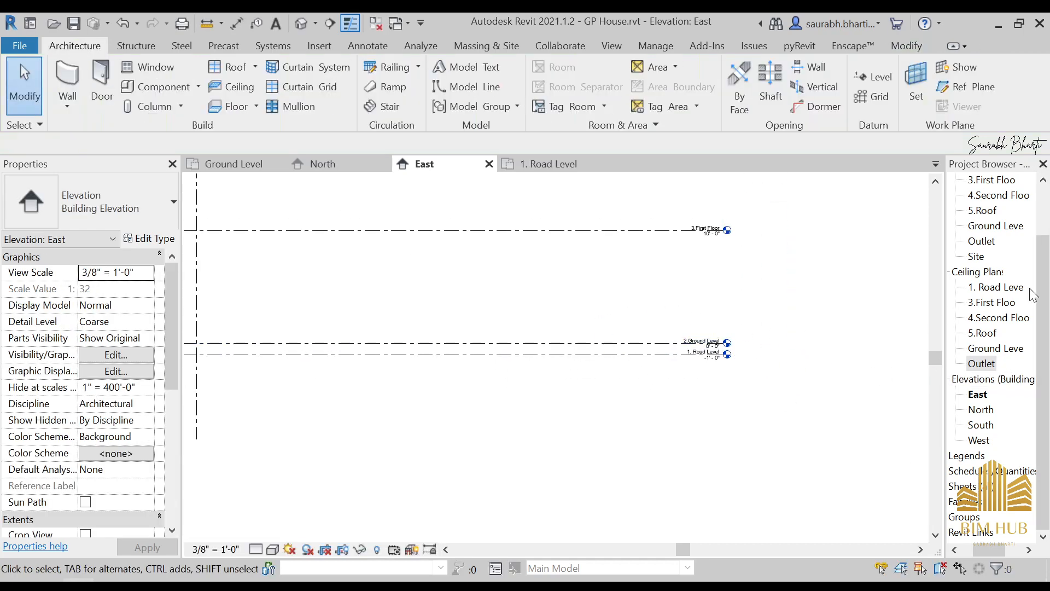
scroll(1033, 294, "up", 2)
left_click(1007, 257)
left_click(998, 242)
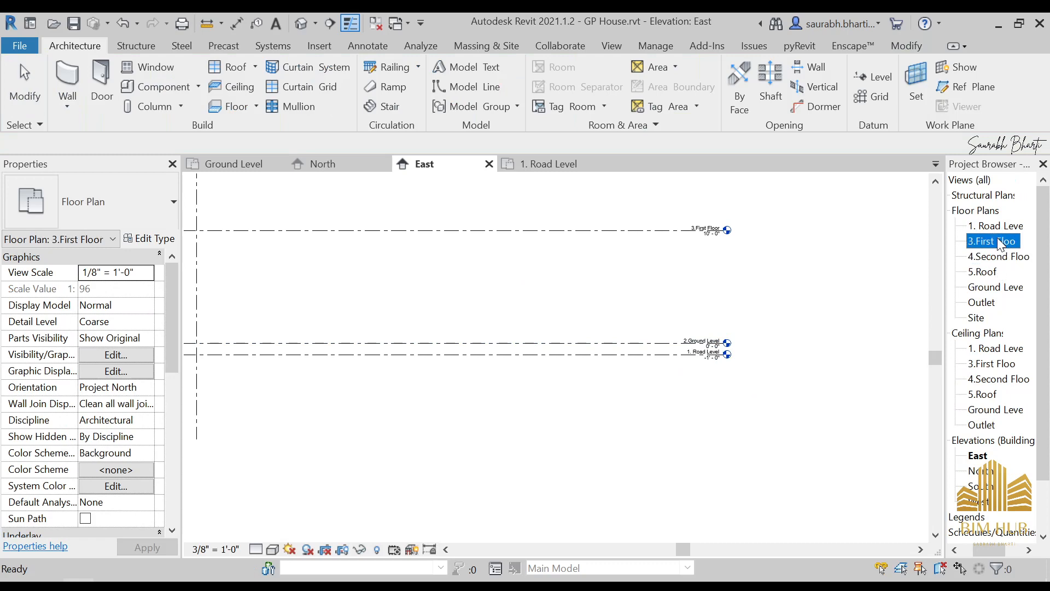
left_click(1002, 228)
left_click(992, 303)
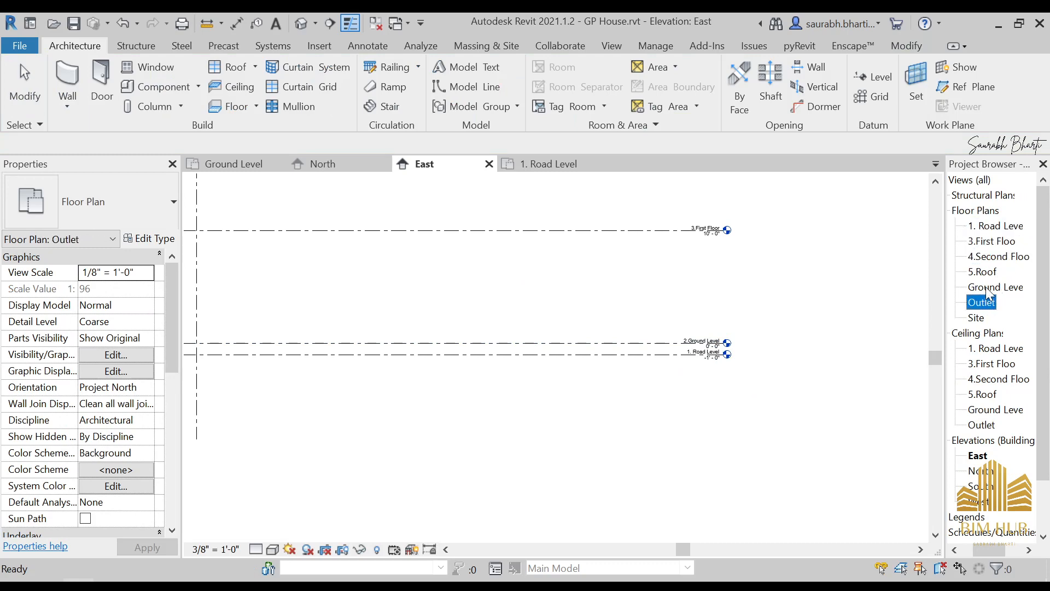
Open the Ground Level floor plan and rename that view 2.Ground Level.
double_click(990, 289)
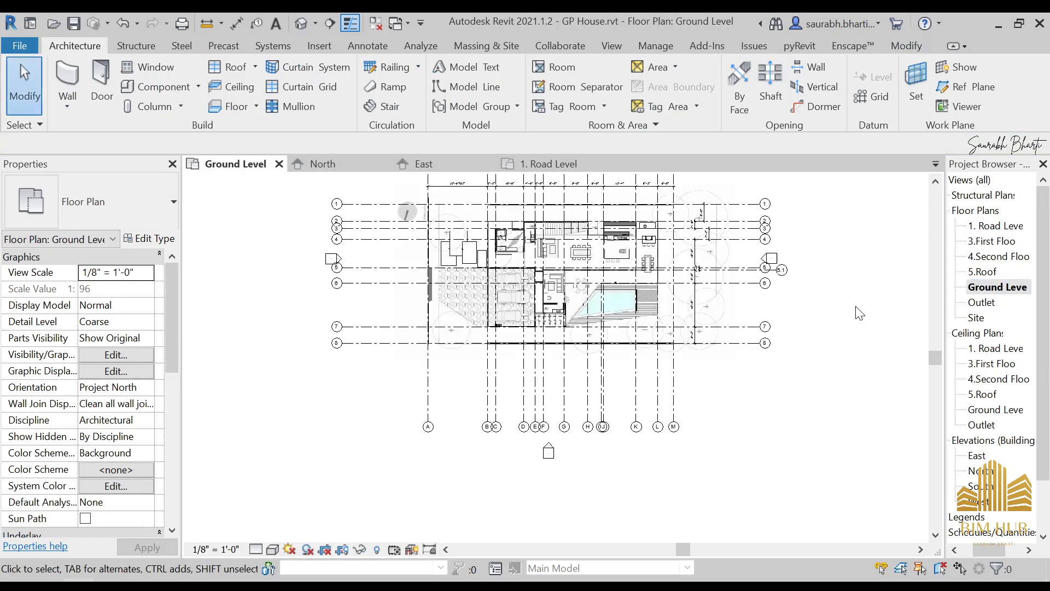
scroll(656, 276, "down", 4)
right_click(1011, 286)
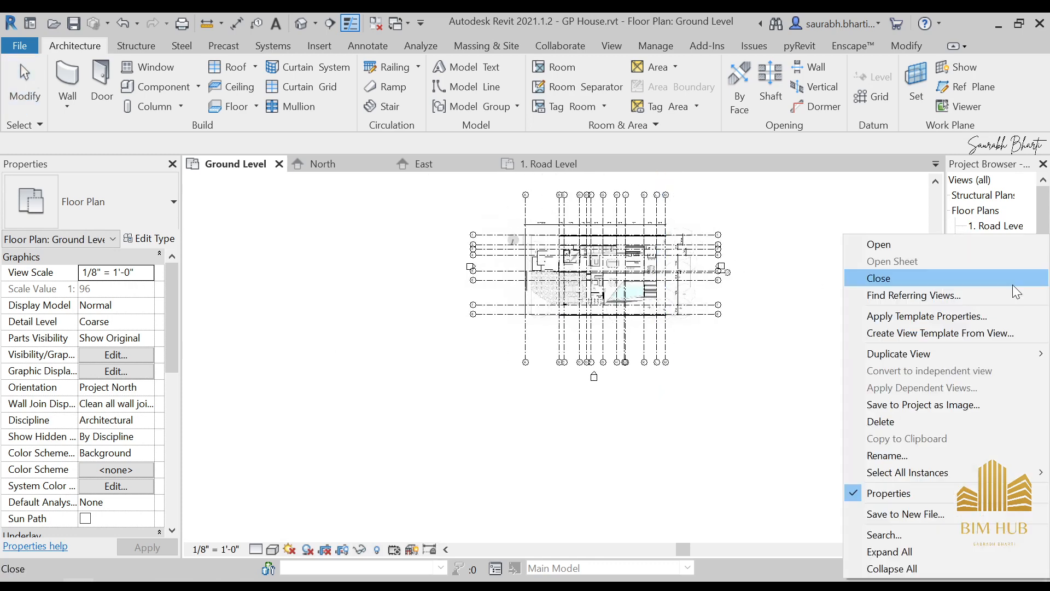
left_click(887, 455)
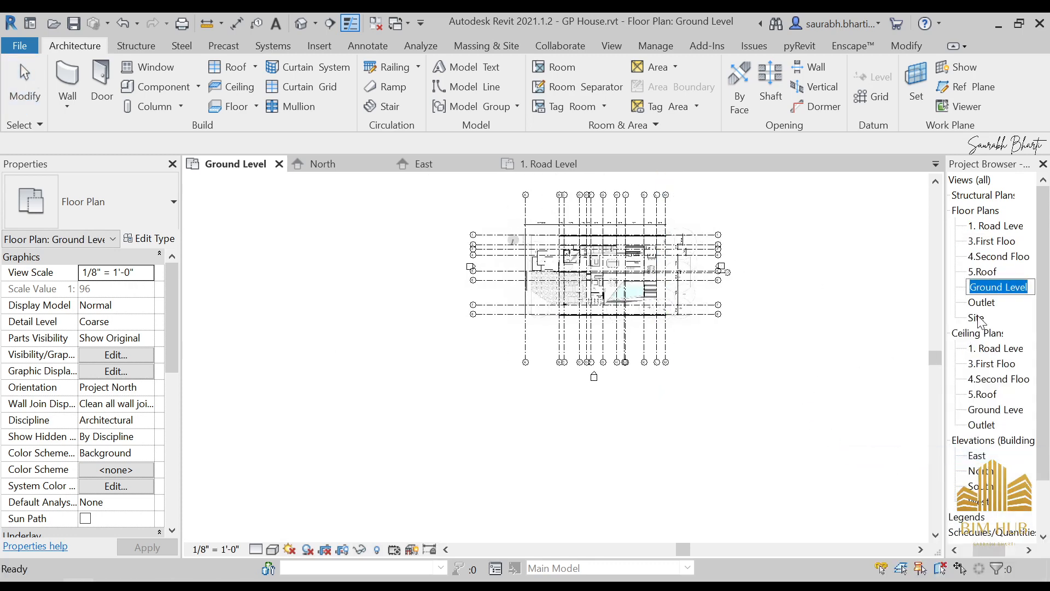
key("Home")
type("2.")
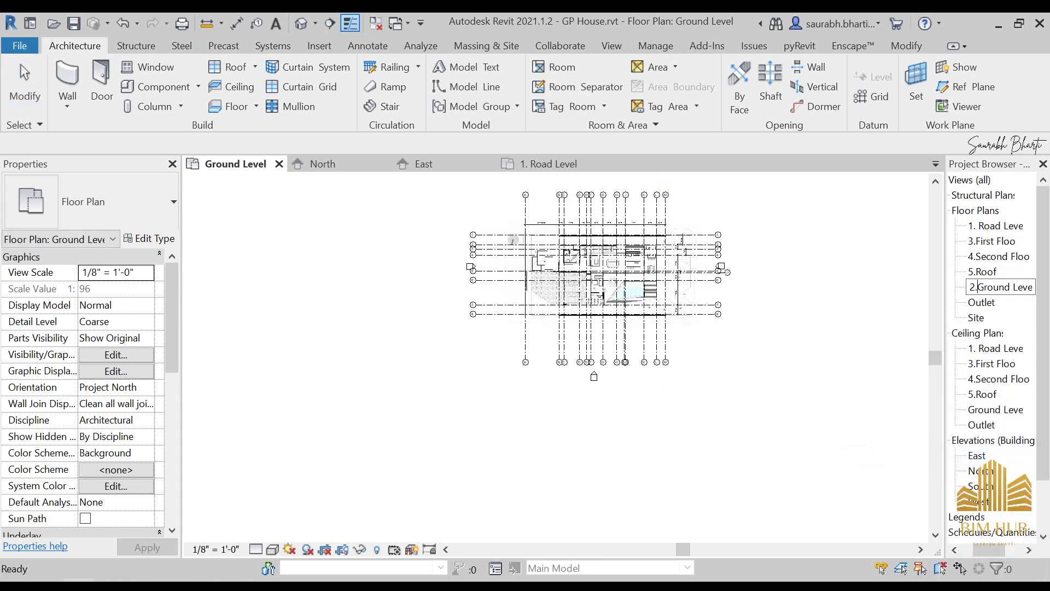
key("Return")
left_click(913, 316)
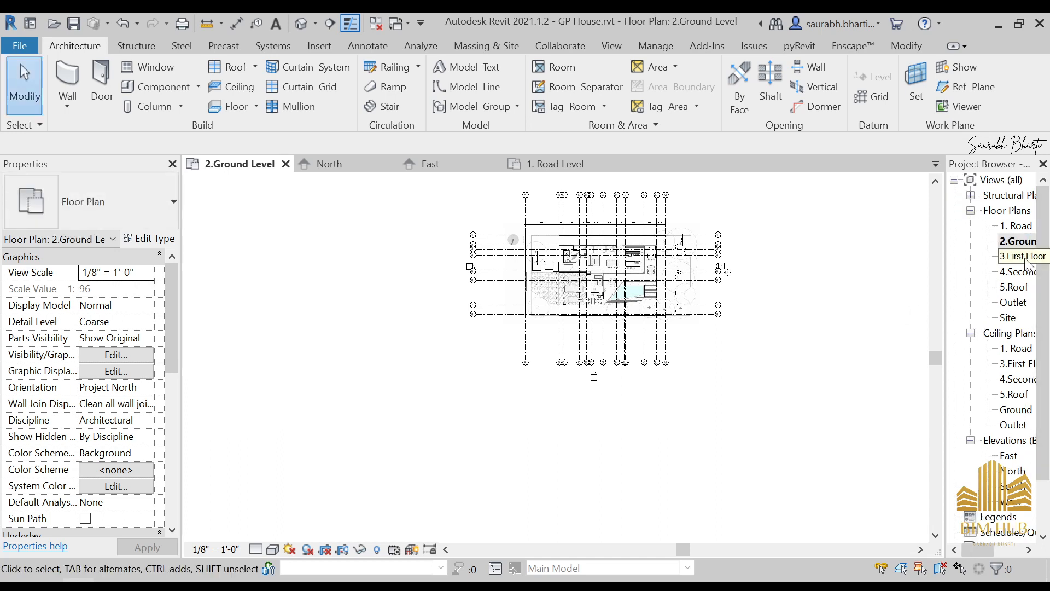
Rename the Outlet floor plan view as 6.Outlet.
left_click(1021, 257)
left_click(1021, 272)
left_click(1022, 287)
left_click(1019, 303)
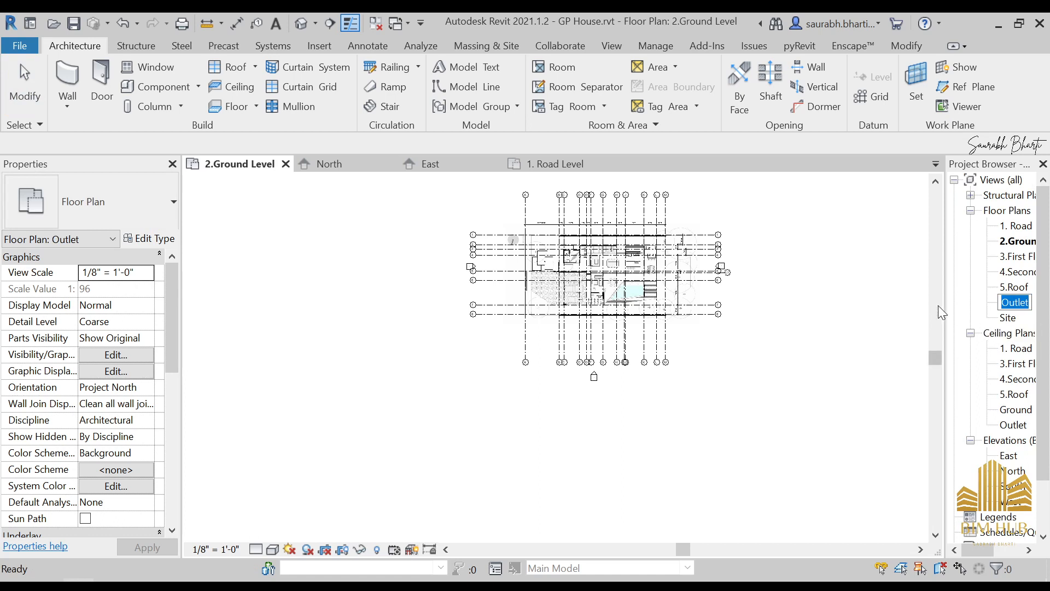
key("F2")
key("Home")
type("6.")
key("Return")
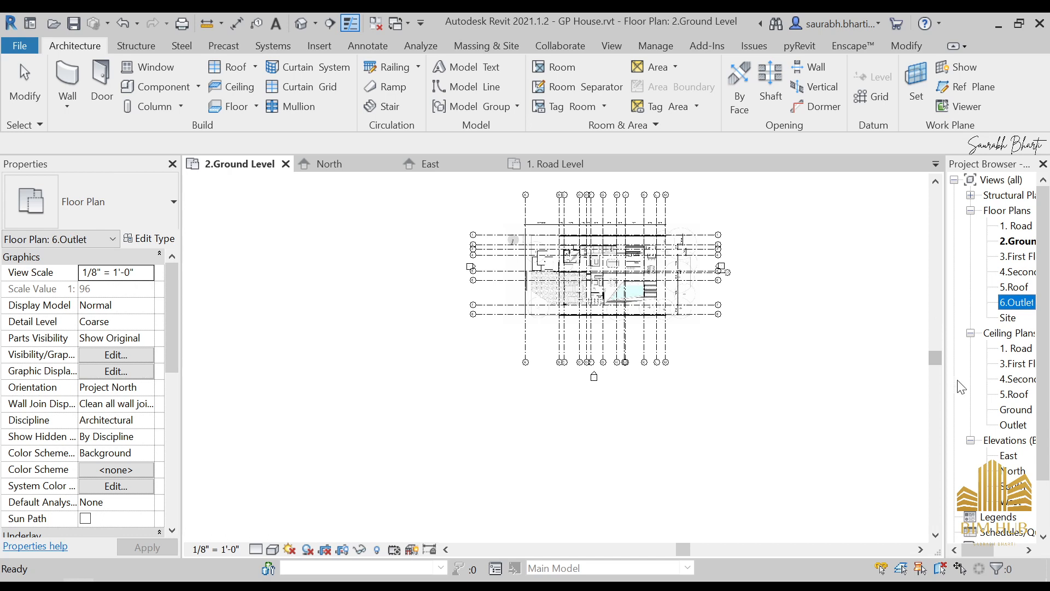
Rename the Ground Level ceiling plan view as 2.Ground Level.
left_click(1016, 410)
key("F2")
key("Home")
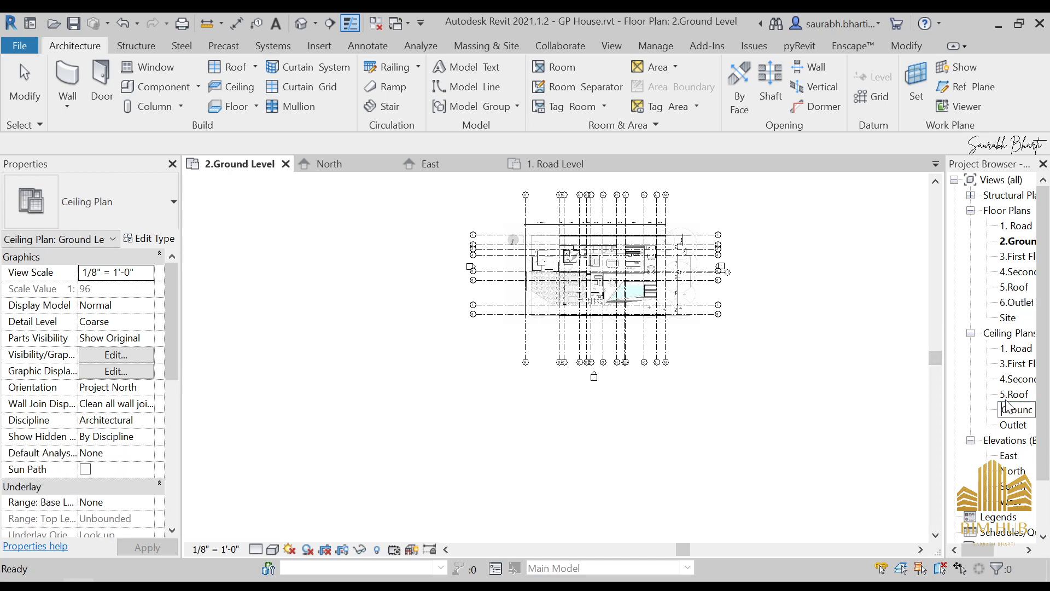
type("2.")
key("Return")
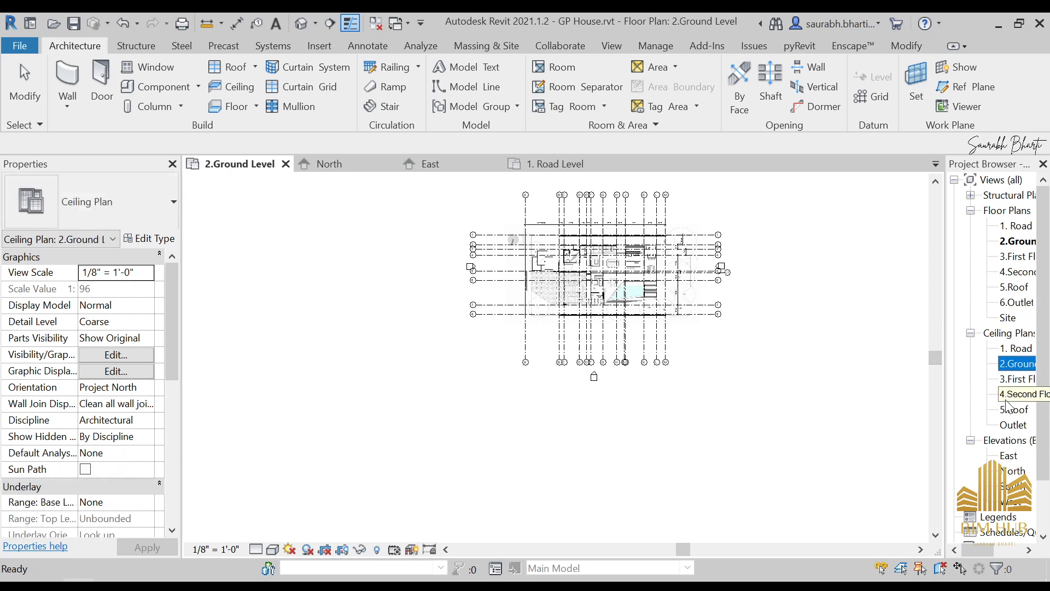
left_click(880, 348)
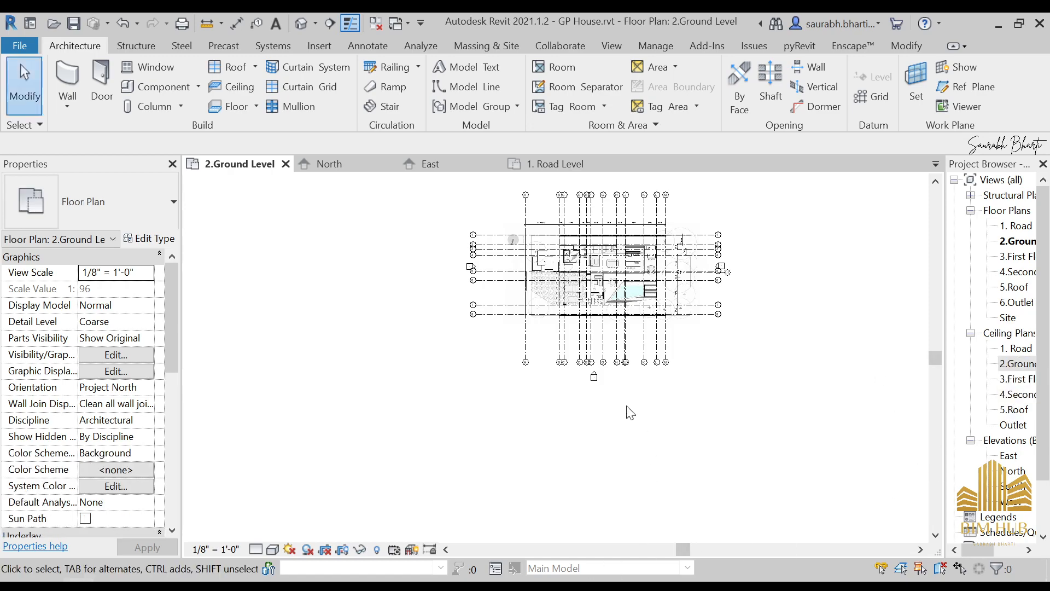
Start the Wall tool and duplicate the Generic - 8" basic wall type as Generic - 9".
scroll(575, 246, "up", 5)
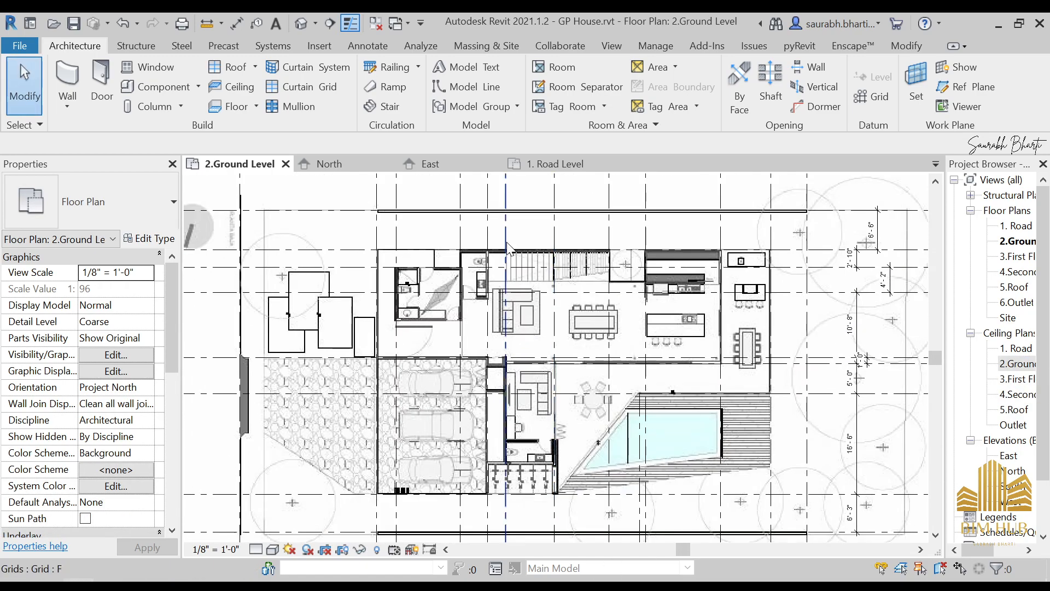
scroll(507, 249, "down", 2)
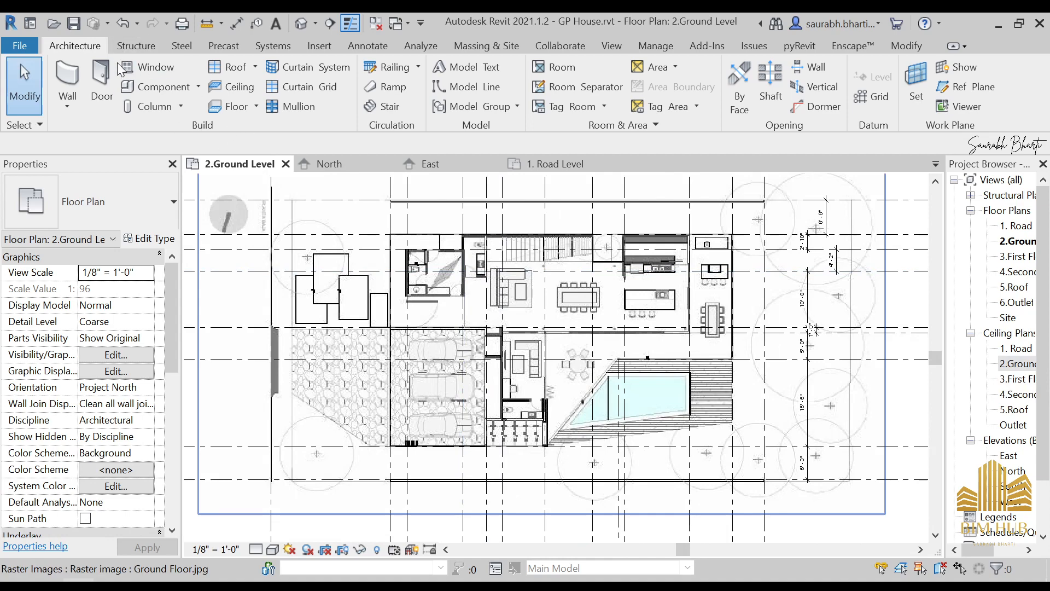
key("w")
key("a")
scroll(499, 234, "up", 3)
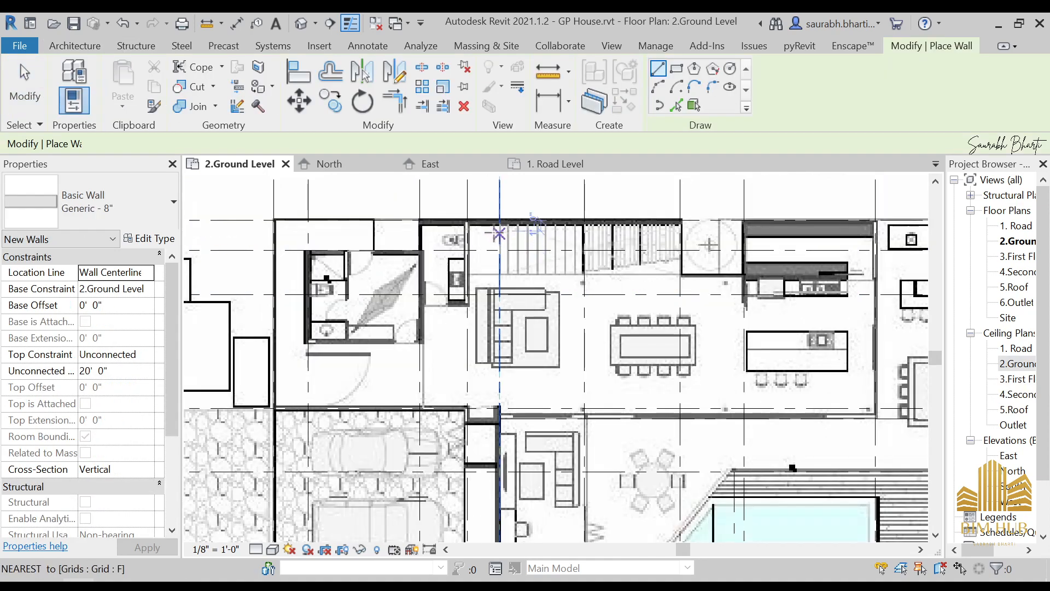
scroll(444, 218, "up", 3)
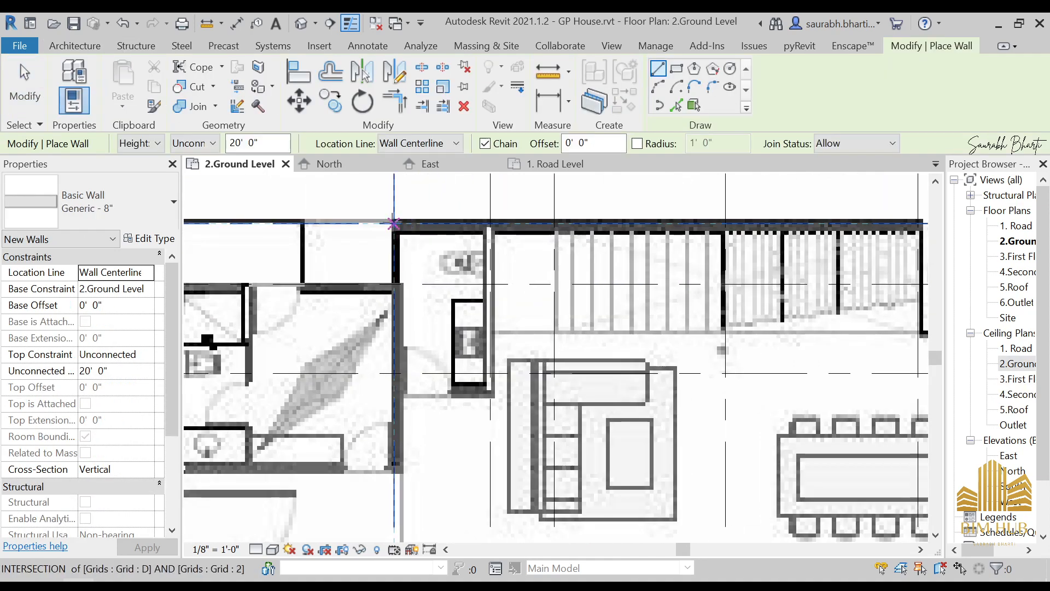
left_click(168, 241)
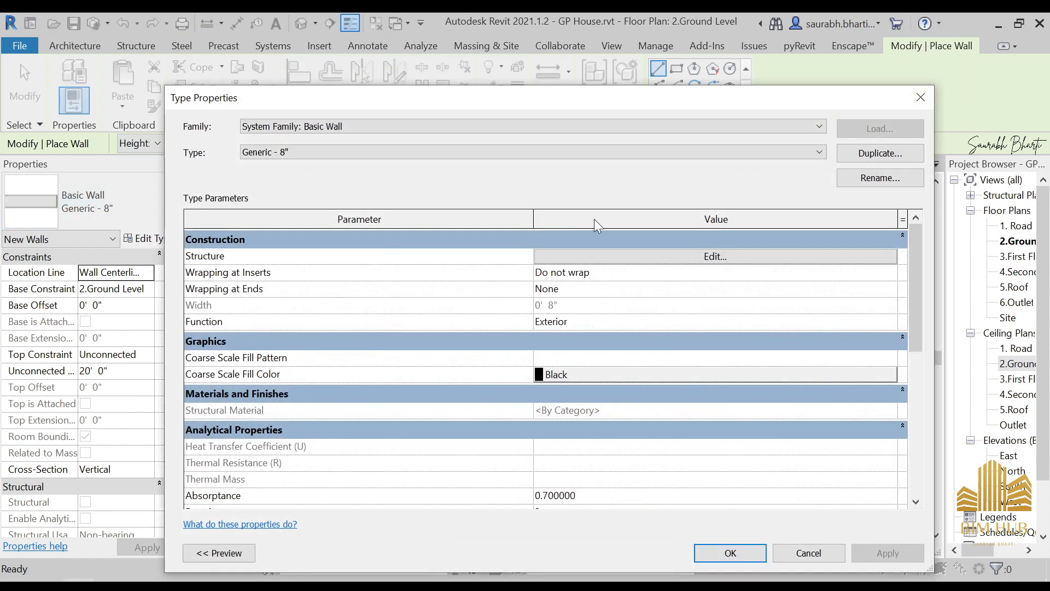
left_click(880, 153)
double_click(459, 242)
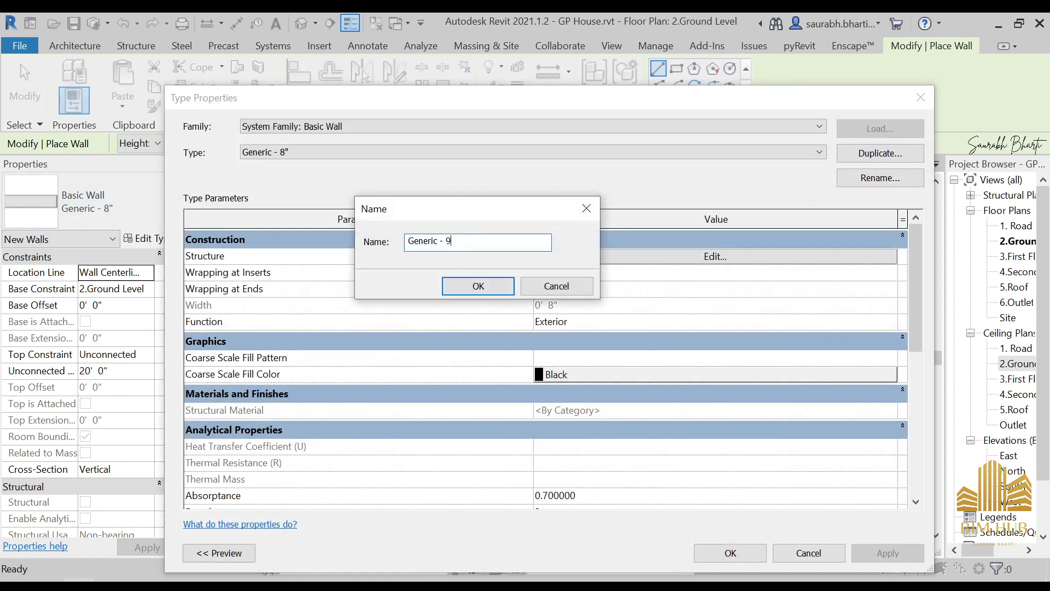
type("9")
key("Return")
Set the structure layer thickness of the Generic - 9" wall type to 9 inches and apply the type changes.
left_click(763, 258)
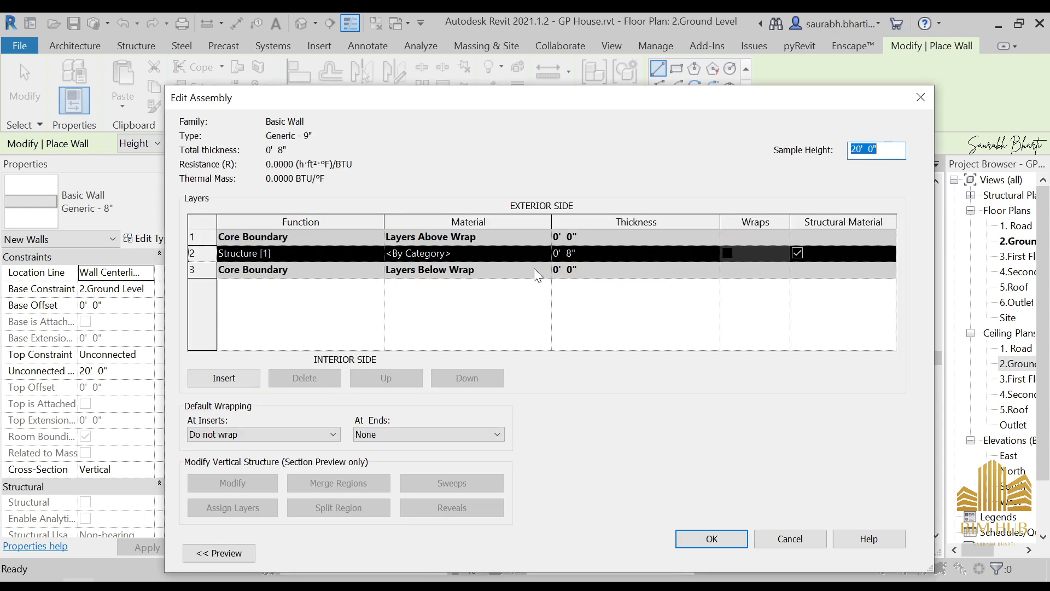
left_click(602, 253)
type("9")
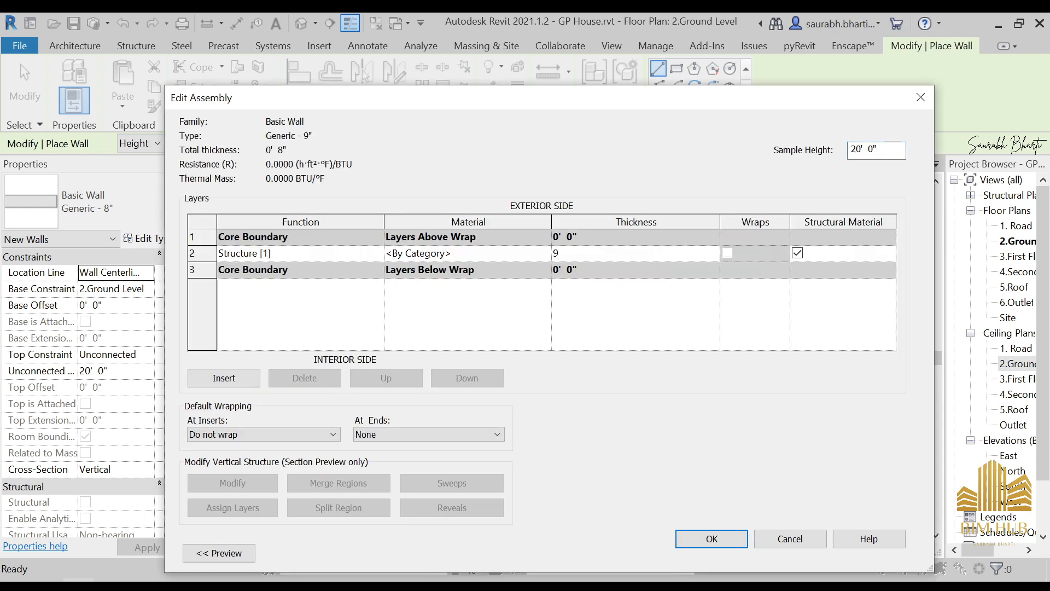
key("Tab")
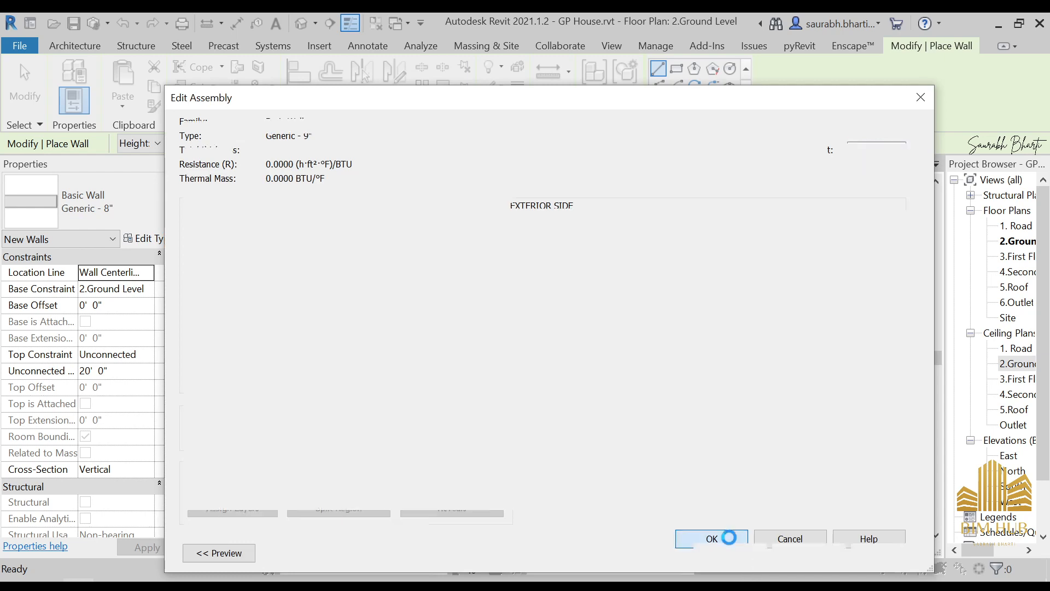
left_click(728, 539)
left_click(714, 551)
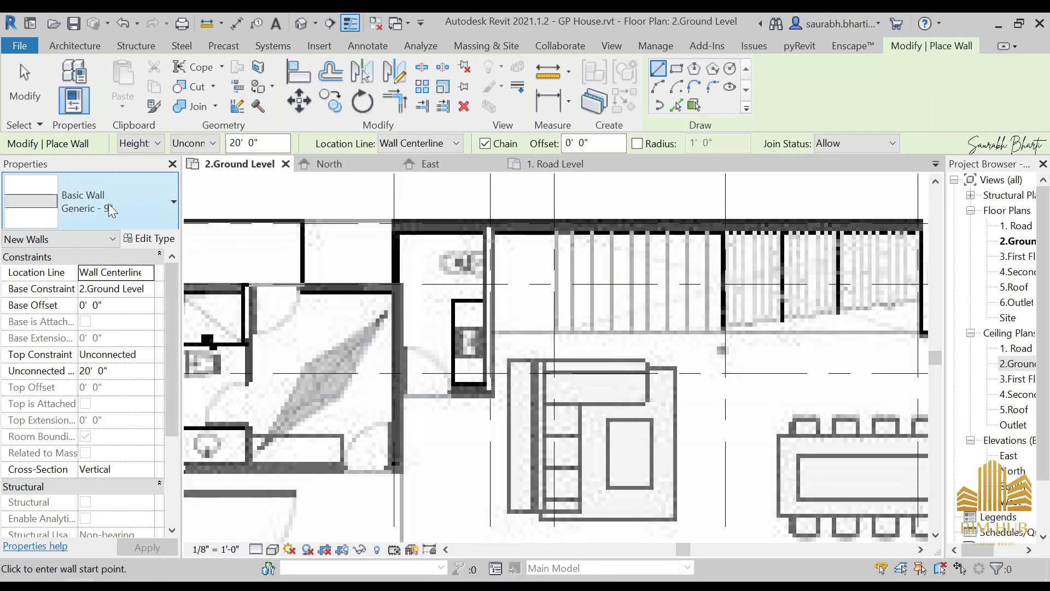
Duplicate the Generic - 9" wall type as Generic - 4.5".
left_click(155, 241)
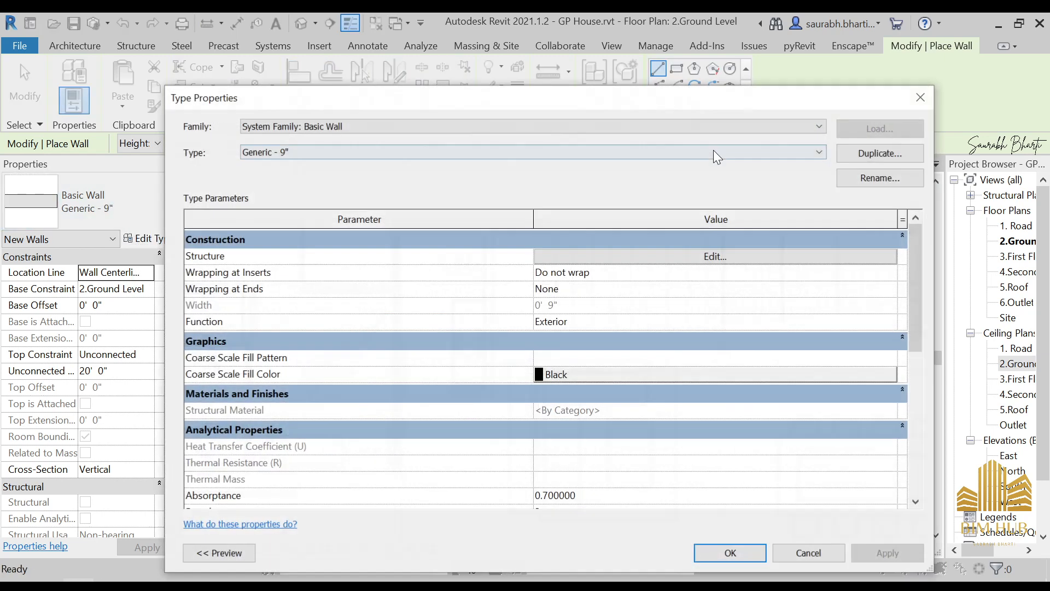
left_click(856, 153)
left_click(464, 241)
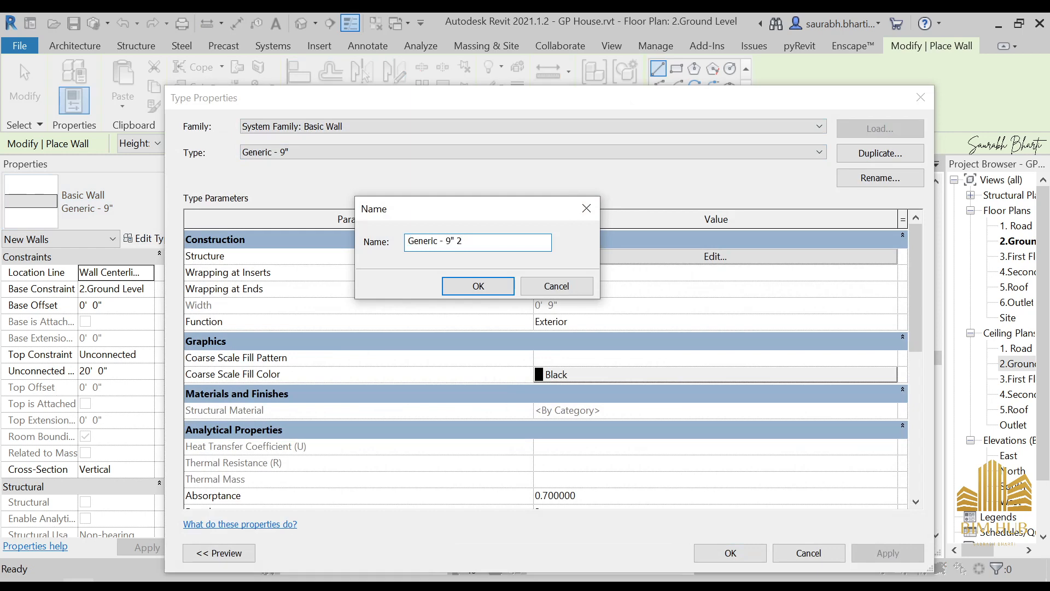
left_click_drag(451, 242, 518, 260)
type("4.5\"")
key("Return")
Set the structure layer thickness of the Generic - 4.5" wall type to 4.5 inches and apply the type changes.
left_click(750, 258)
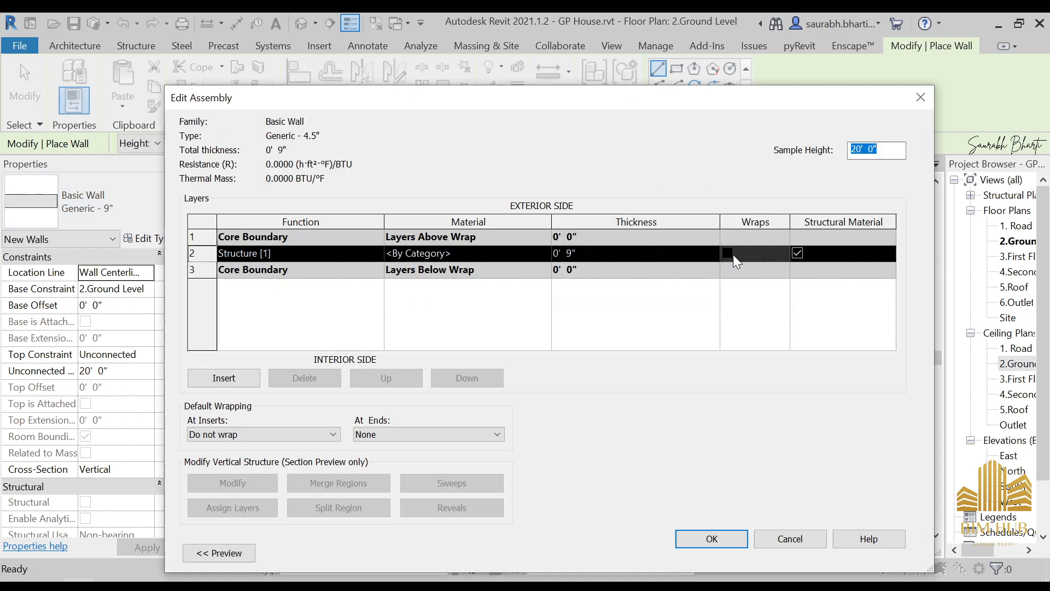
left_click(605, 253)
double_click(605, 253)
type("4")
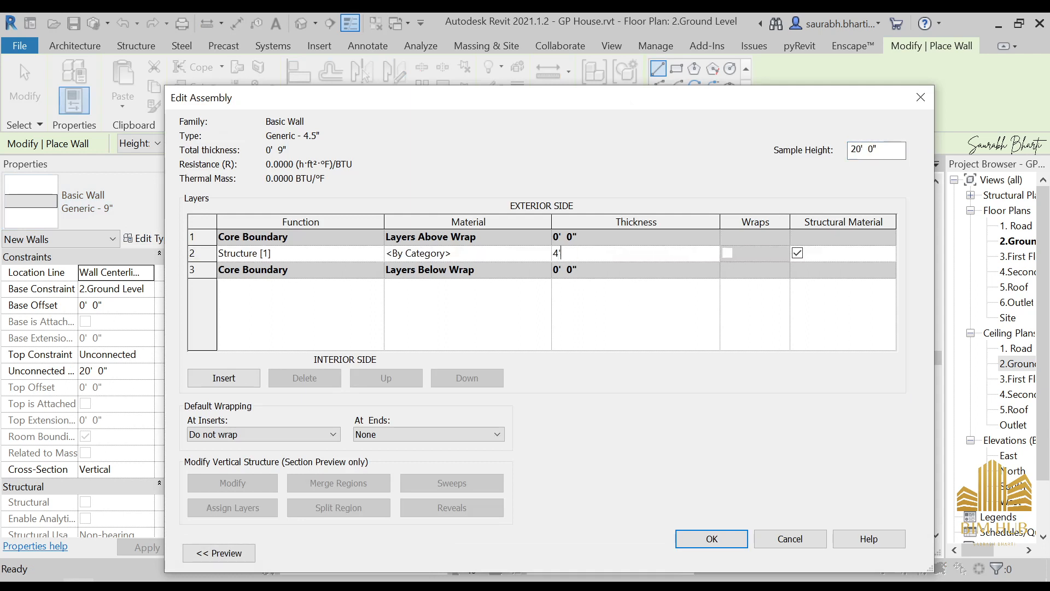
type(".5")
key("Tab")
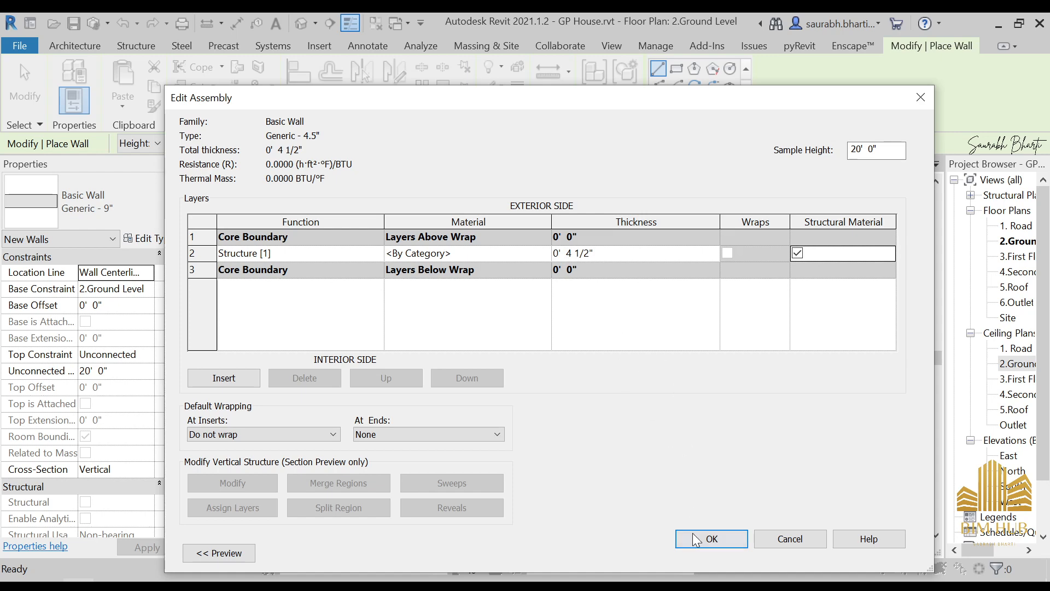
left_click(711, 539)
left_click(732, 553)
Choose Generic - 9" as the type for the new walls and look over the wall lines on the ground floor plan image.
scroll(451, 259, "down", 2)
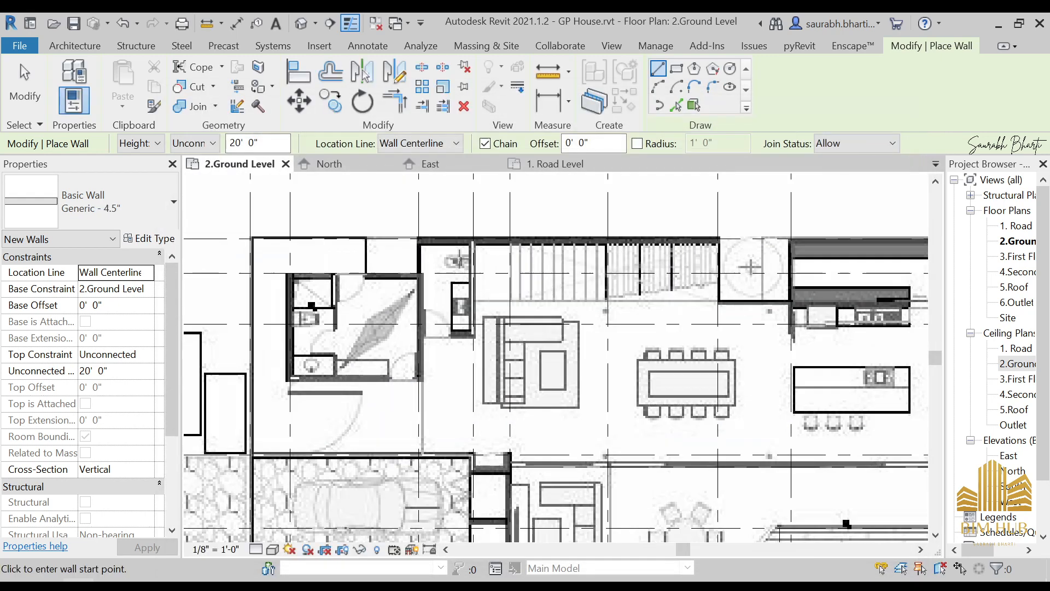
left_click(103, 203)
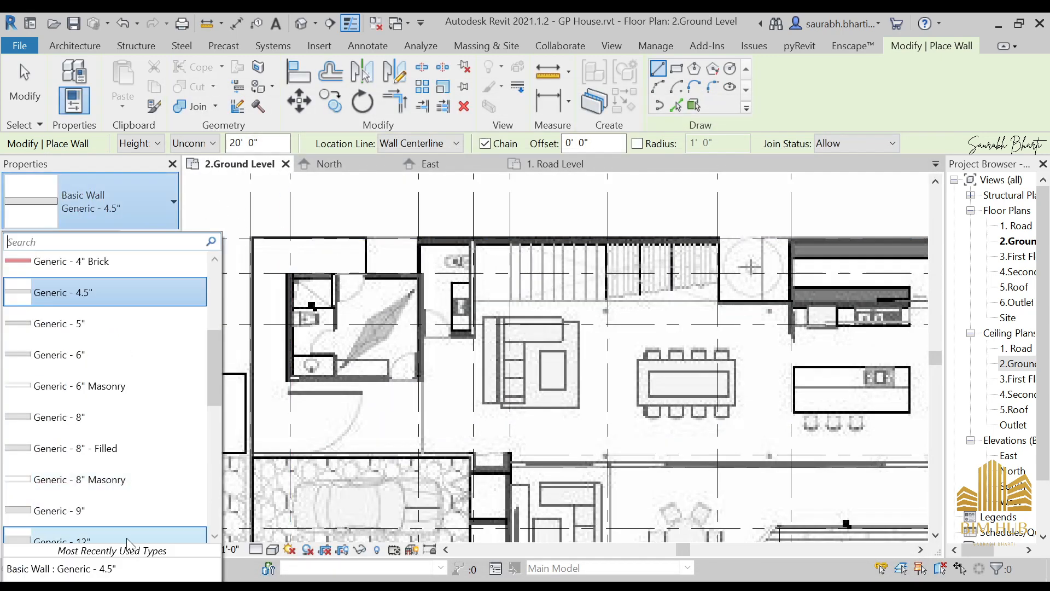
left_click(50, 509)
scroll(417, 273, "down", 2)
scroll(417, 273, "down", 2)
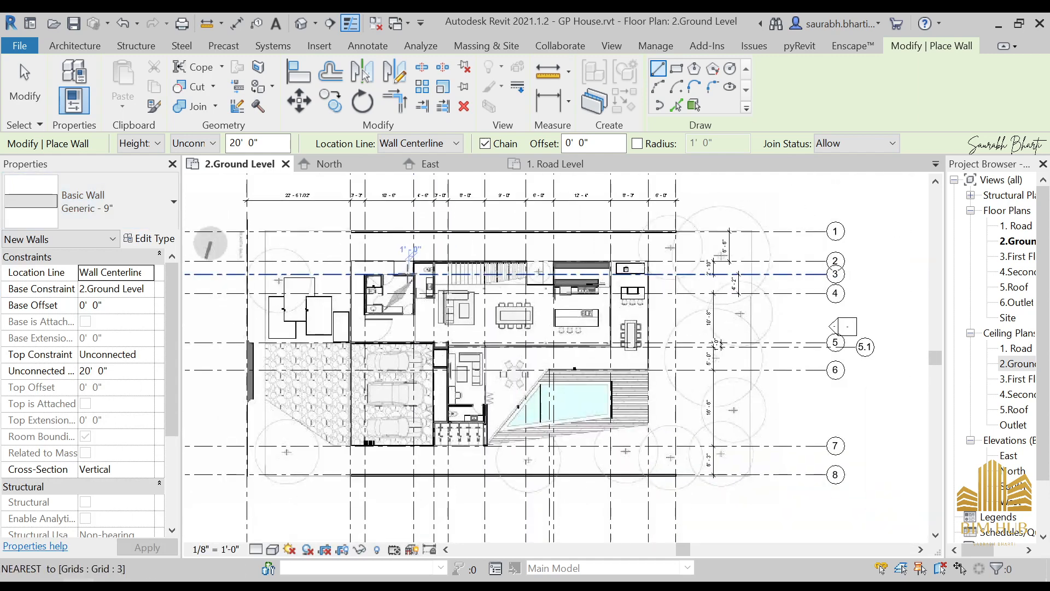
scroll(367, 222, "up", 3)
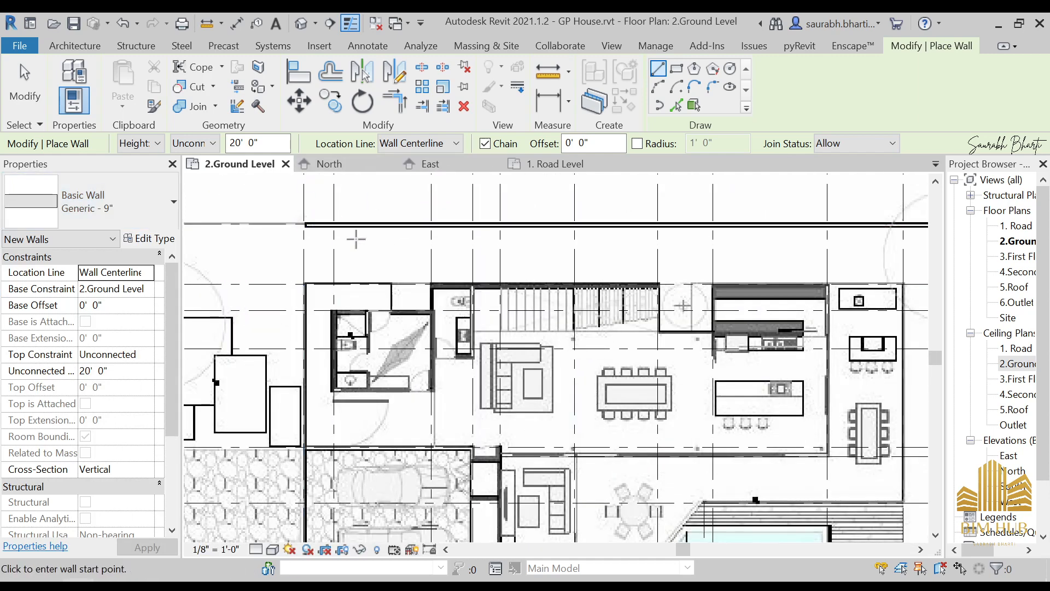
scroll(374, 262, "down", 3)
scroll(371, 480, "up", 3)
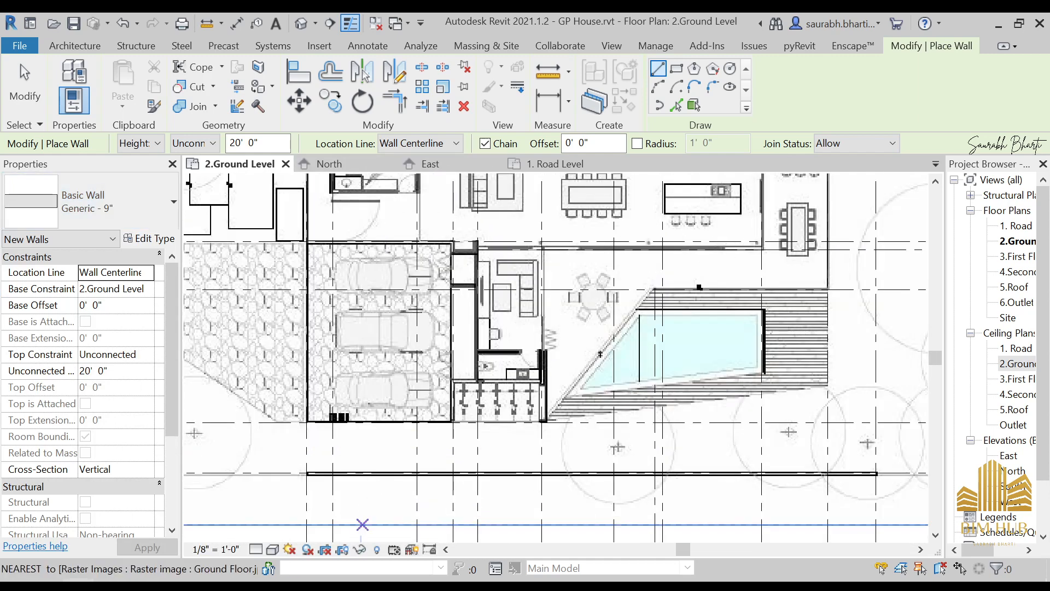
Switch to the Photos app, browse the house's reference images and examine the wall layout in Roof.jpg up close.
left_click(169, 519)
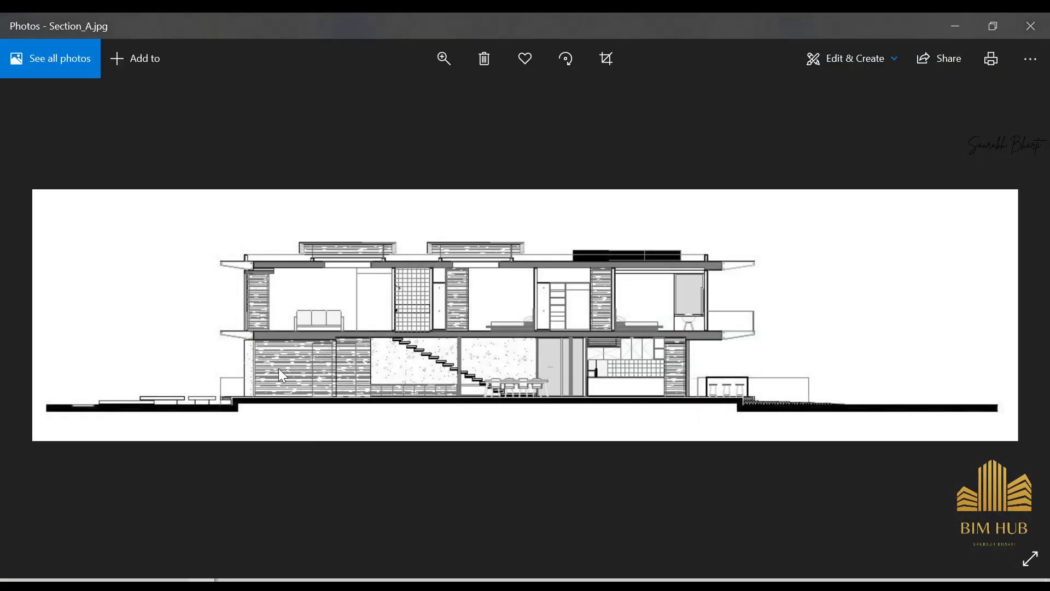
key("Right")
key("Right")
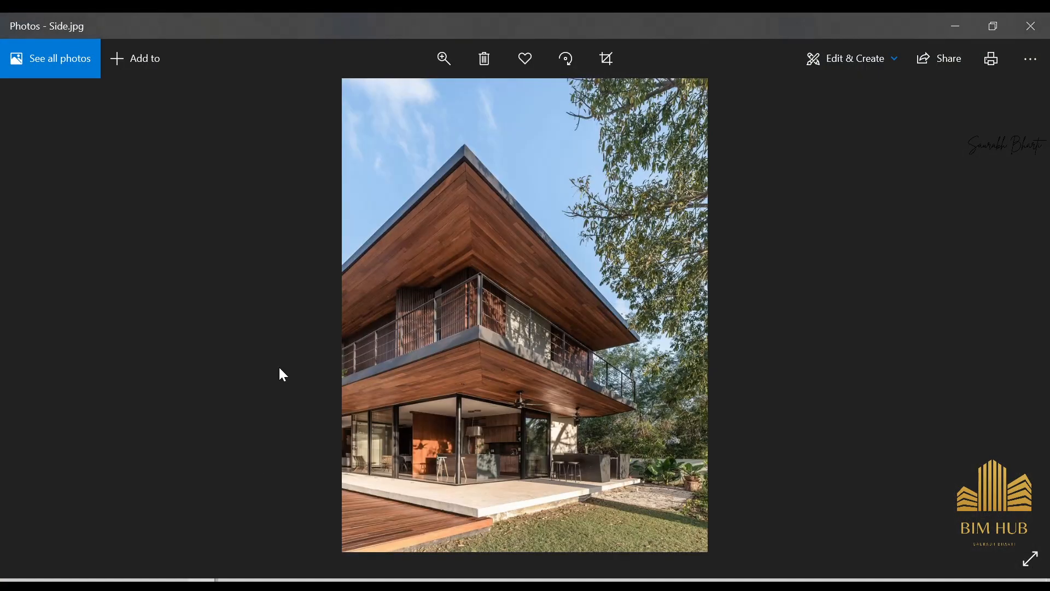
key("Right")
key("Left")
key("Left")
key("Left")
key("Left")
key("Left")
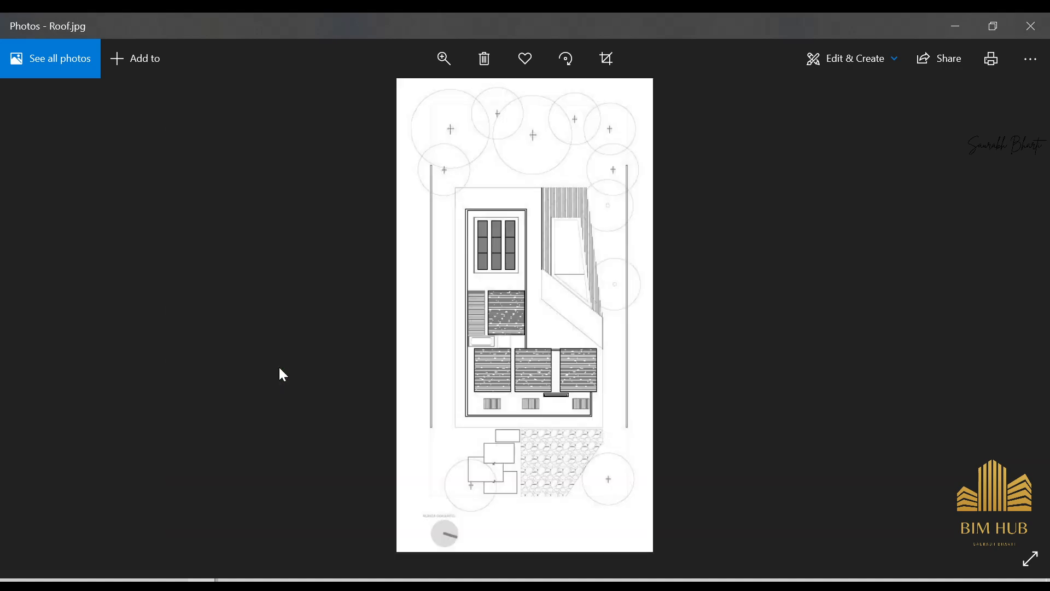
scroll(514, 291, "up", 2)
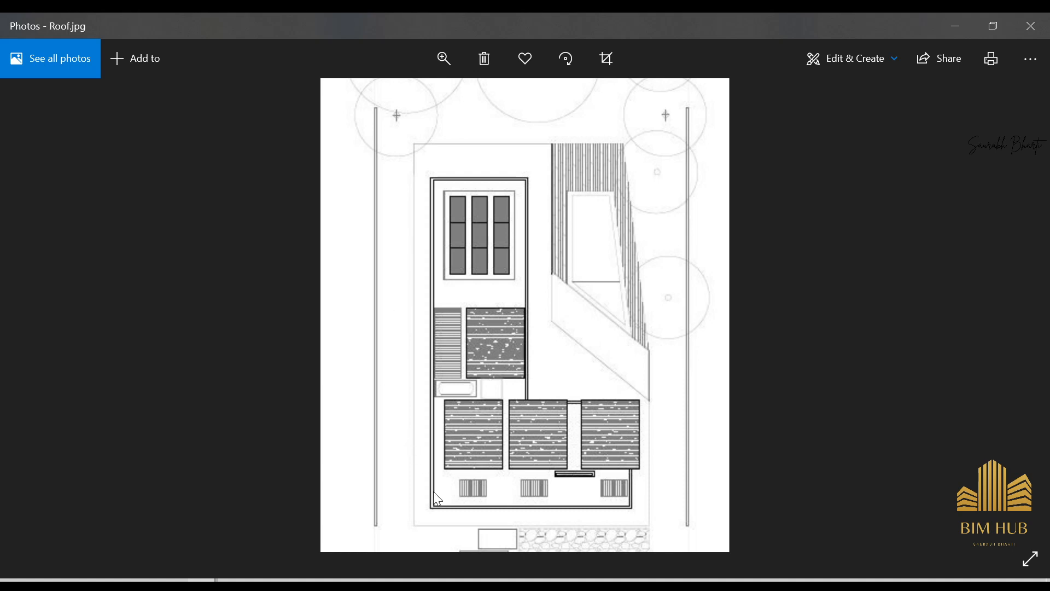
left_click_drag(477, 289, 479, 266)
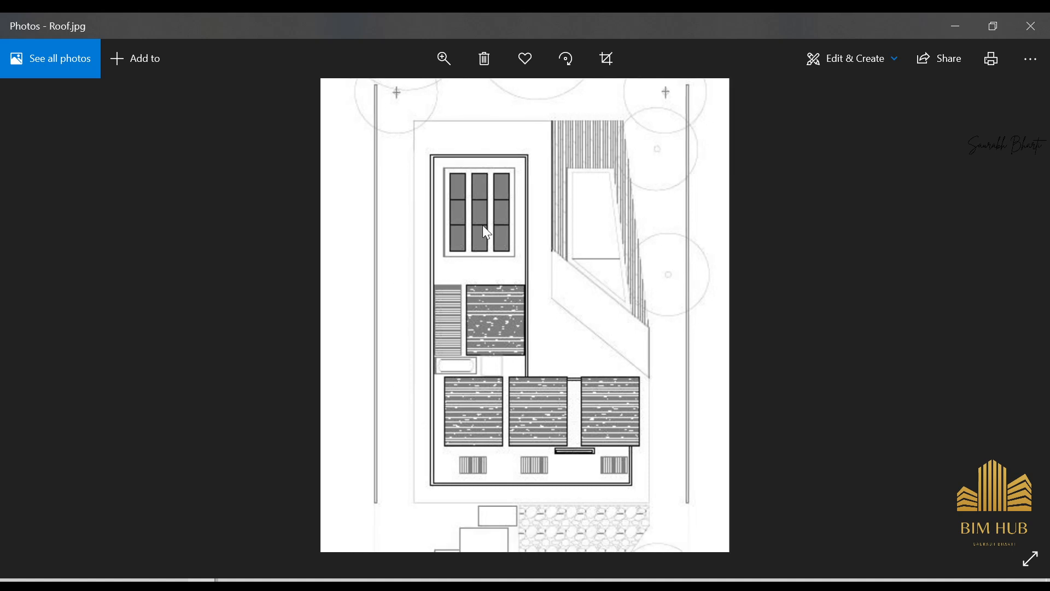
Browse the house's reference images, compare the ground floor plan with the front facade photos, and return to Revit.
scroll(487, 344, "down", 3)
key("Left")
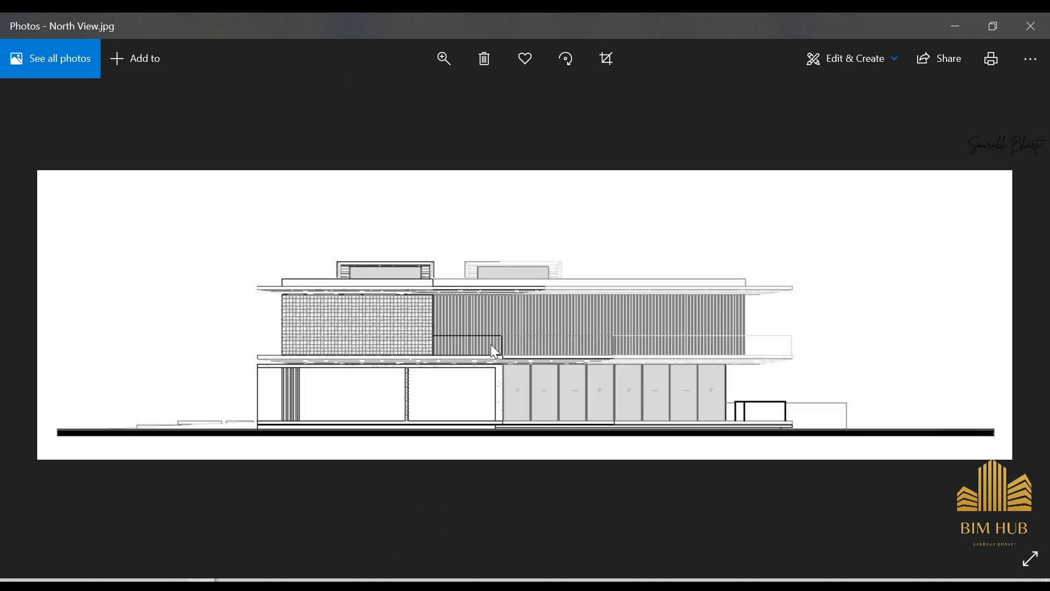
key("Left")
key("Left")
key("Left")
key("Left")
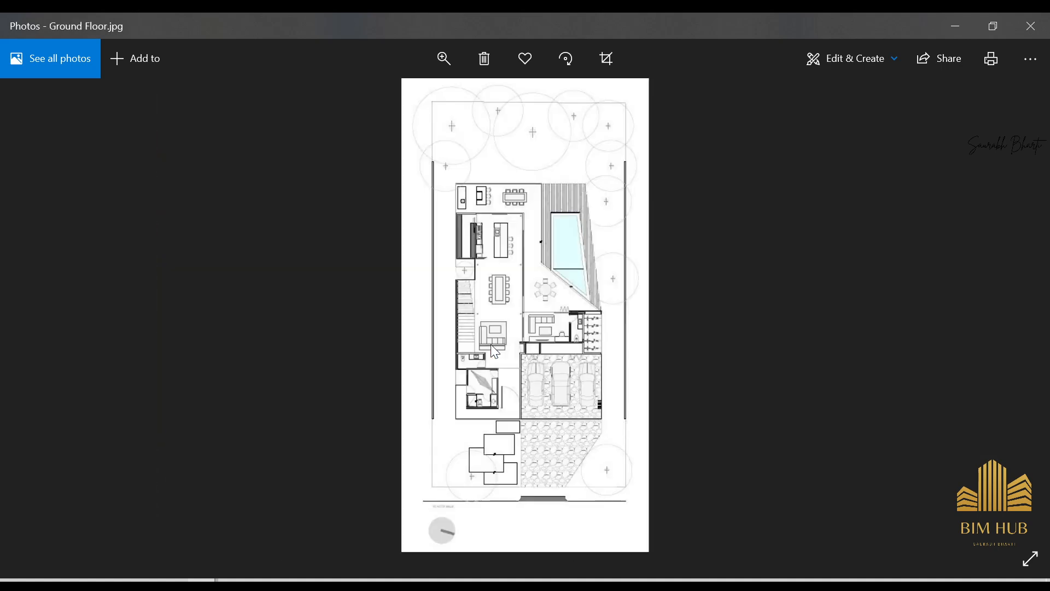
key("Right")
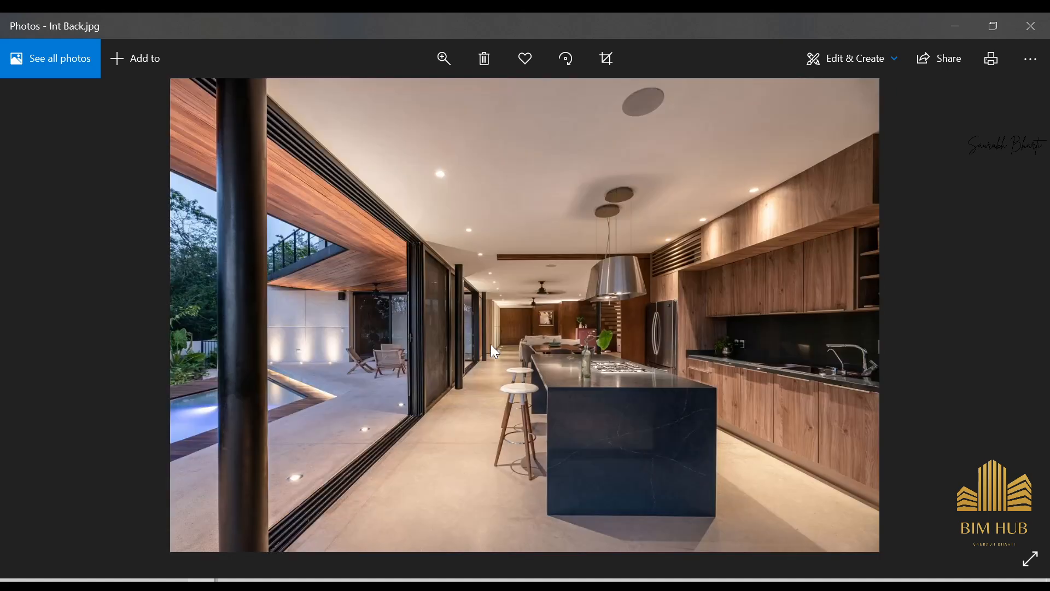
key("Left")
key("Left")
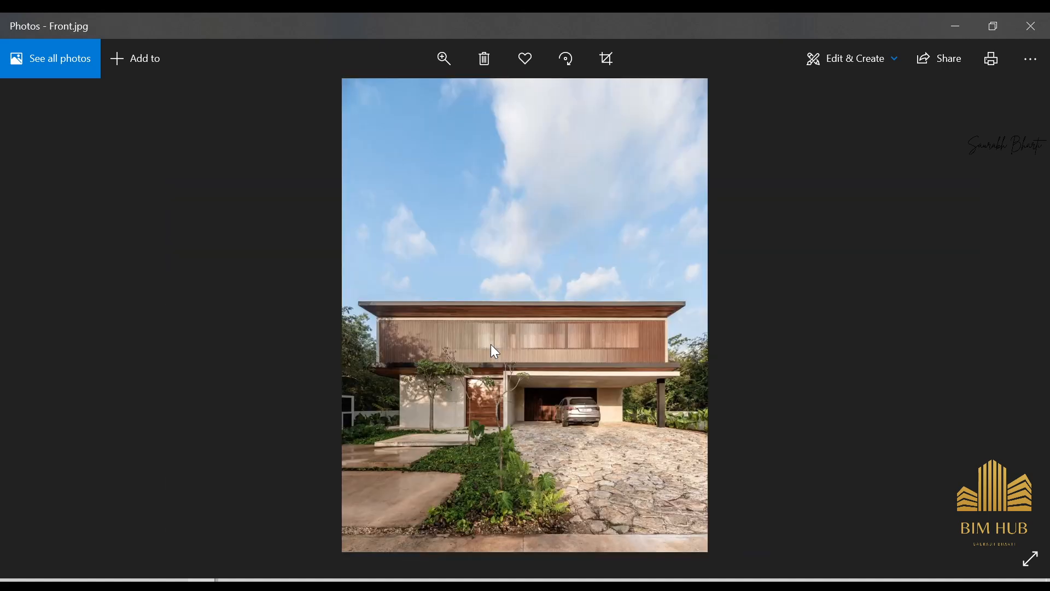
key("Left")
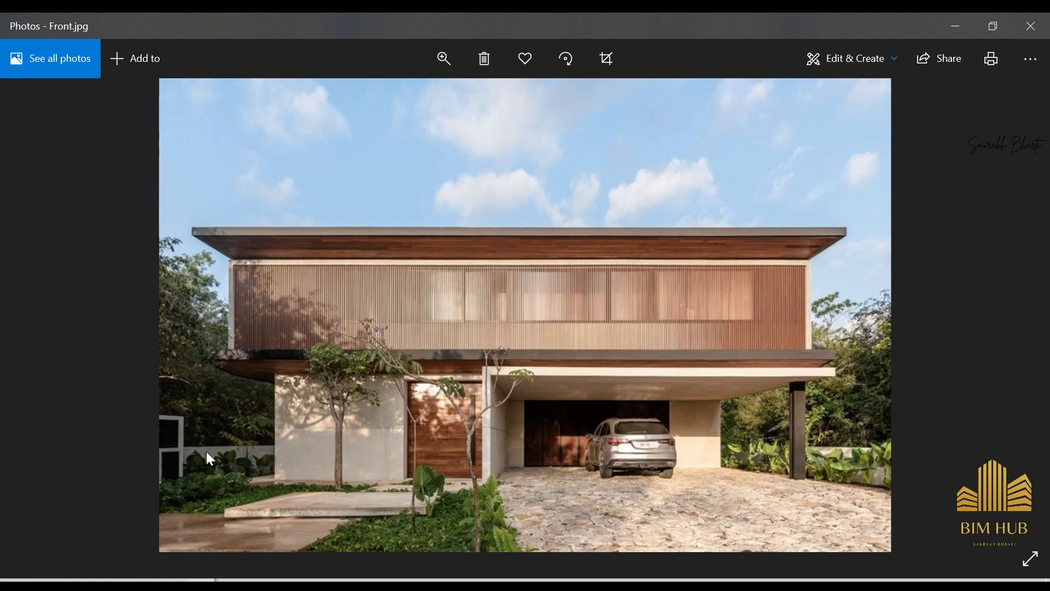
key("Right")
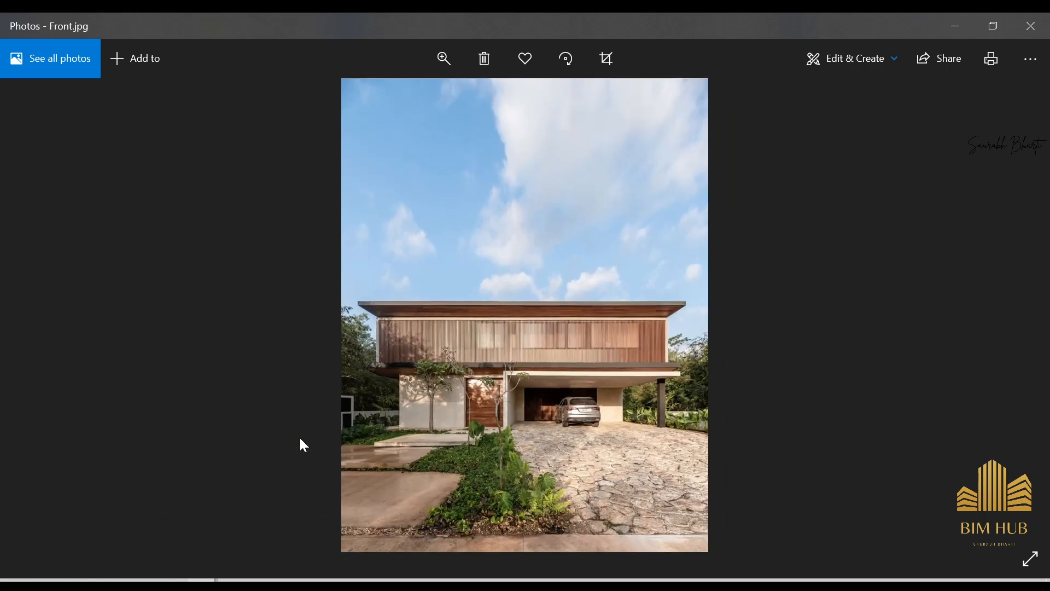
key("Right")
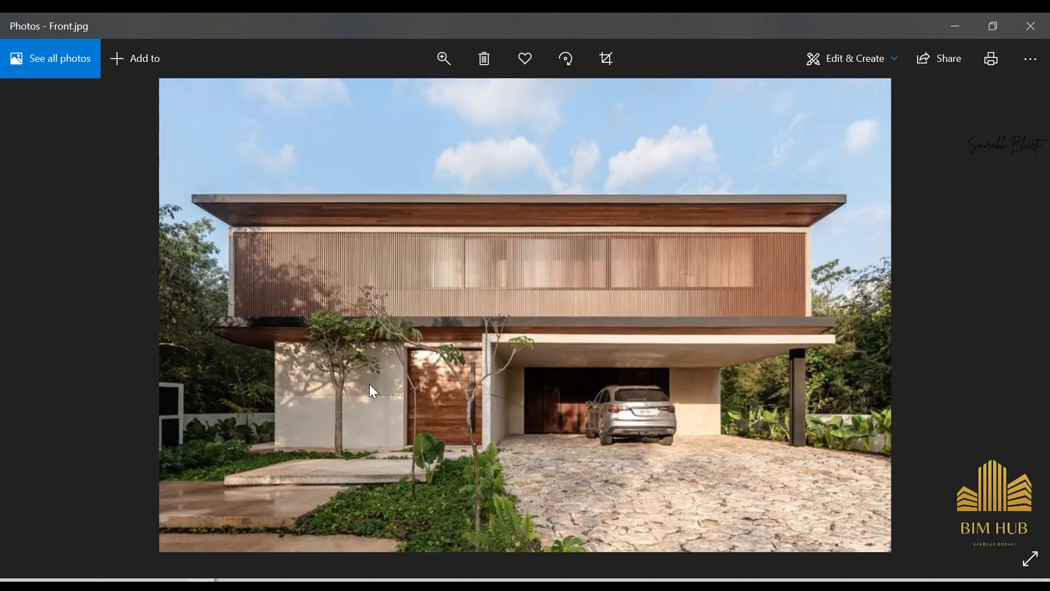
left_click(958, 15)
scroll(353, 208, "down", 2)
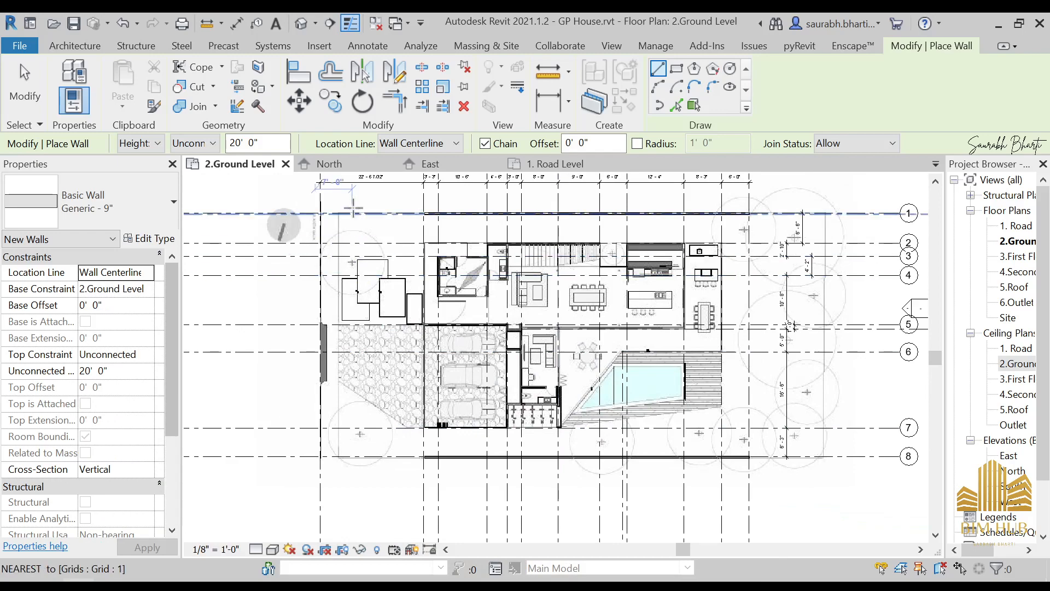
scroll(352, 207, "up", 5)
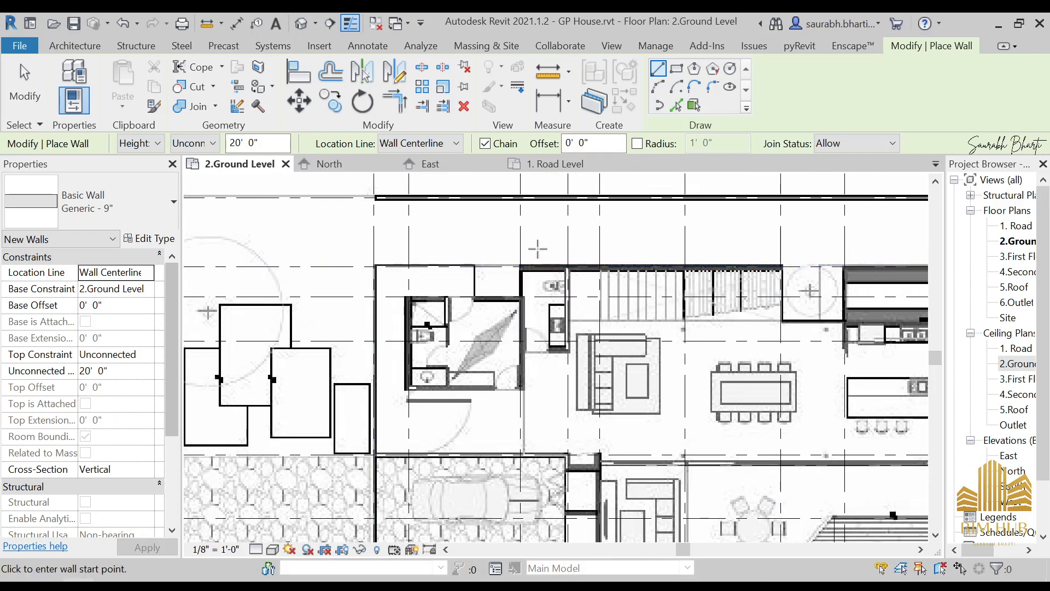
scroll(538, 249, "up", 2)
left_click(520, 267)
scroll(627, 278, "down", 3)
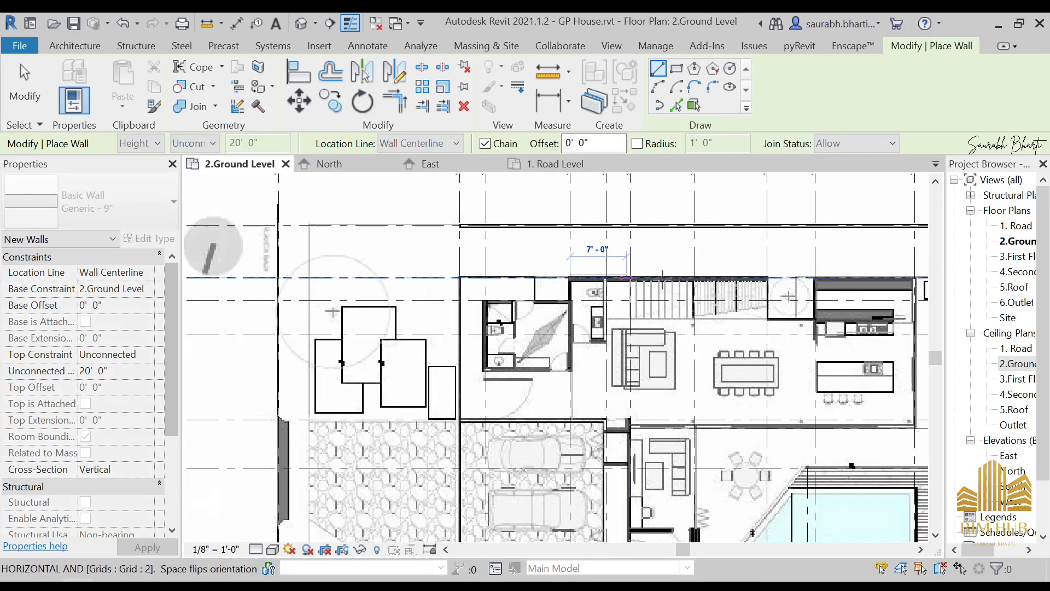
scroll(630, 276, "up", 6)
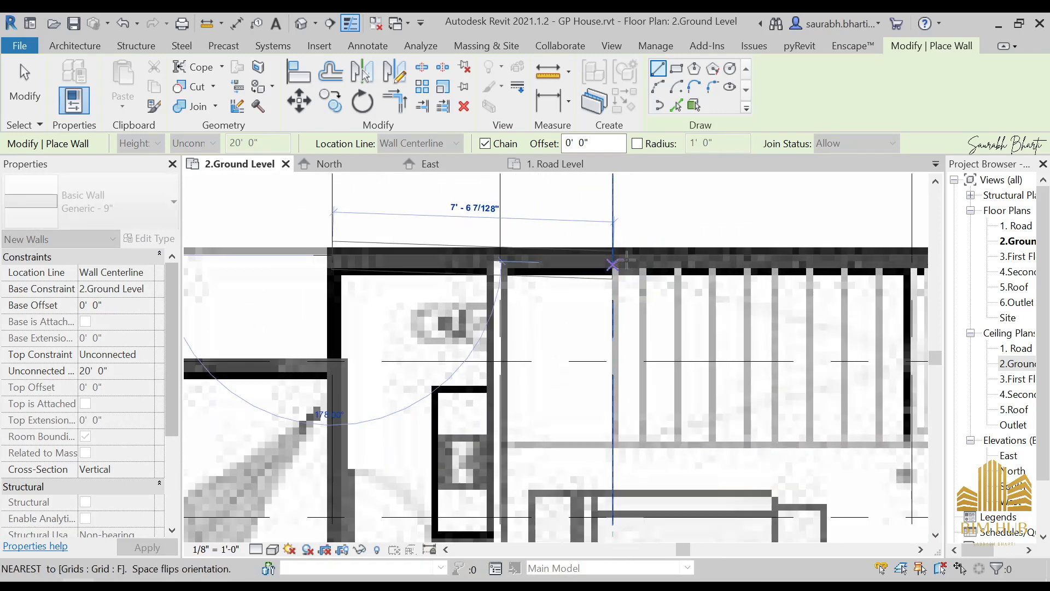
scroll(626, 262, "down", 4)
middle_click_drag(807, 255, 686, 253)
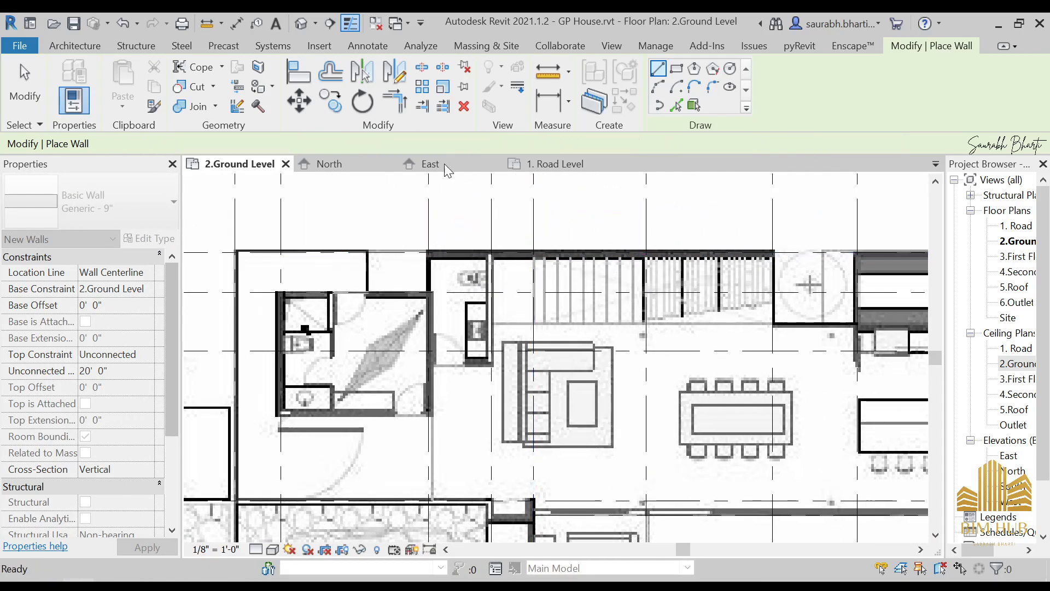
Set the location line to Finish Face: Exterior and draw a 42' - 10" Generic - 9" wall along grid 2 from grid D to K.
left_click(438, 145)
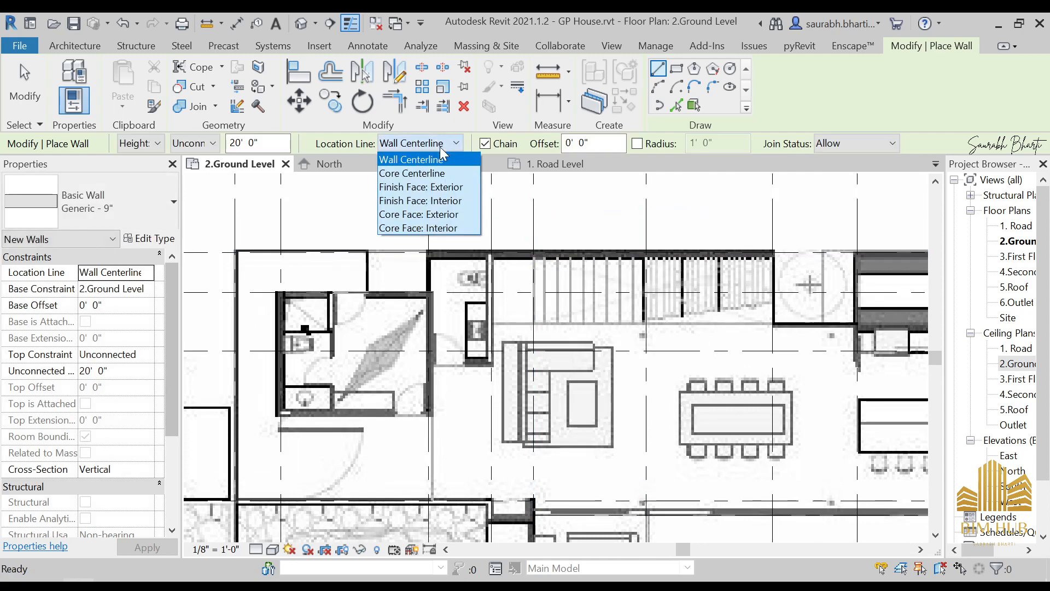
left_click(440, 187)
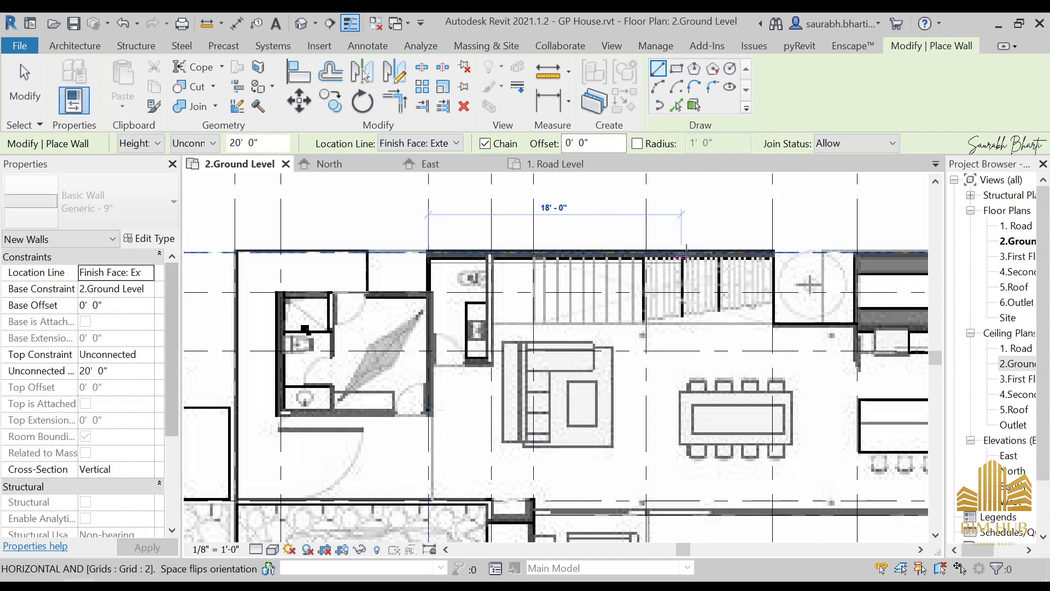
scroll(552, 257, "down", 3)
scroll(665, 279, "up", 4)
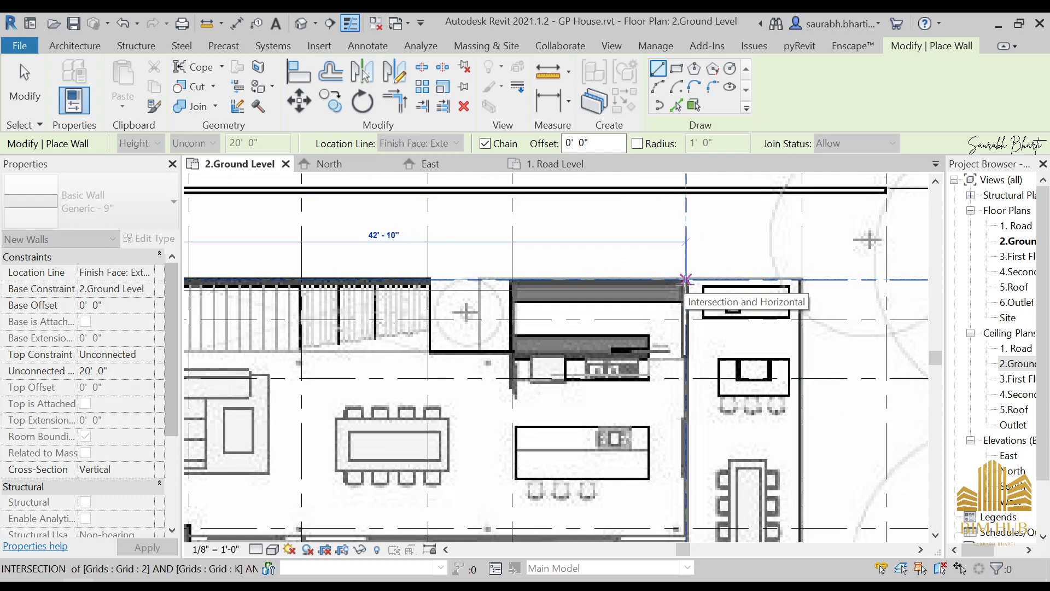
left_click(686, 280)
scroll(644, 306, "down", 4)
key("Escape")
key("Escape")
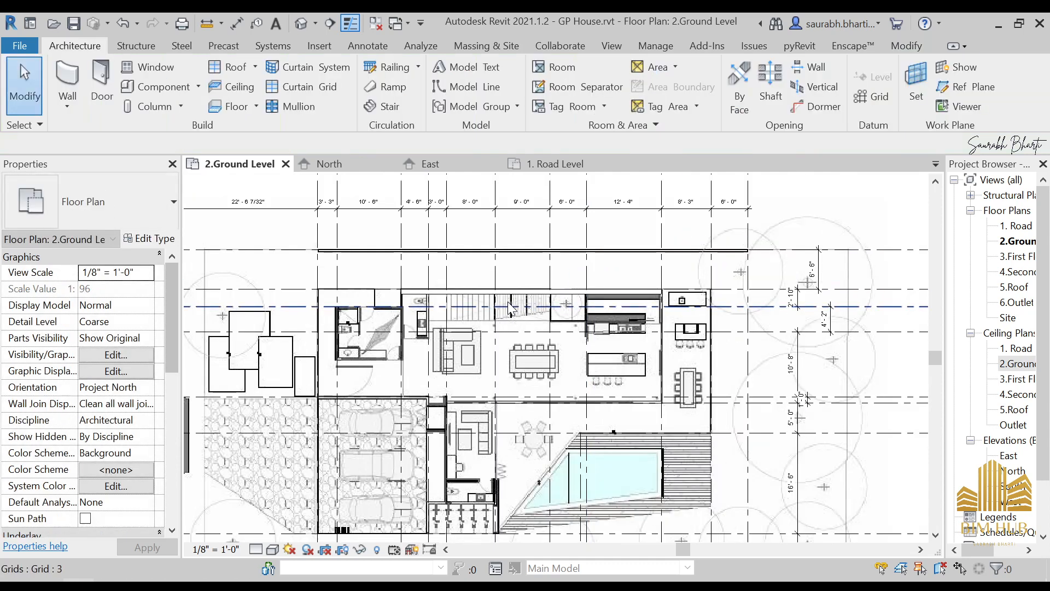
Examine the garage and adjoining walls on the ground floor plan and check them against the front facade photo in Photos.
scroll(509, 309, "up", 2)
scroll(503, 268, "down", 4)
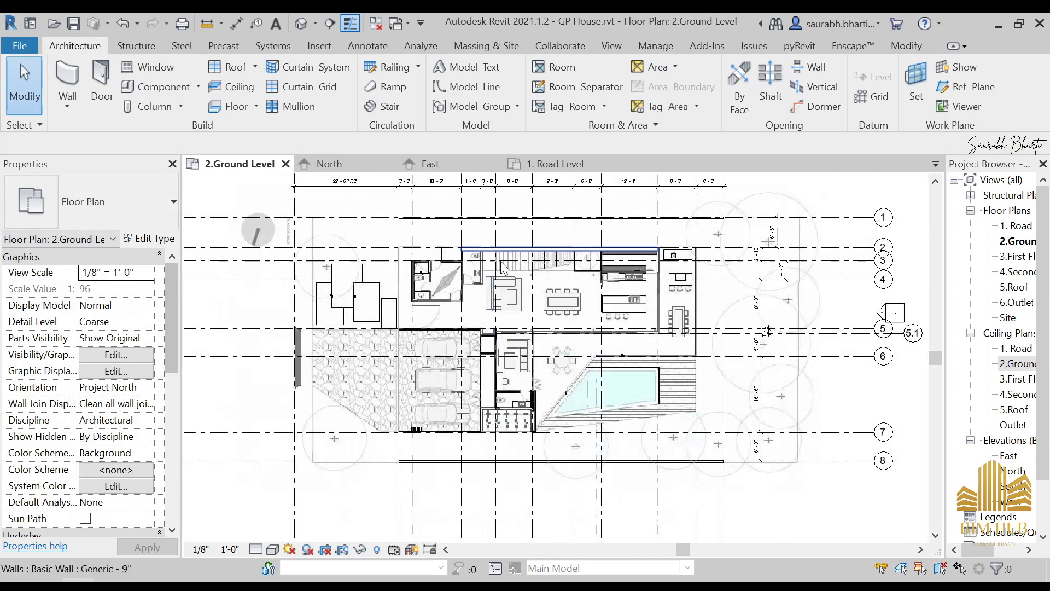
scroll(502, 261, "down", 2)
key("a")
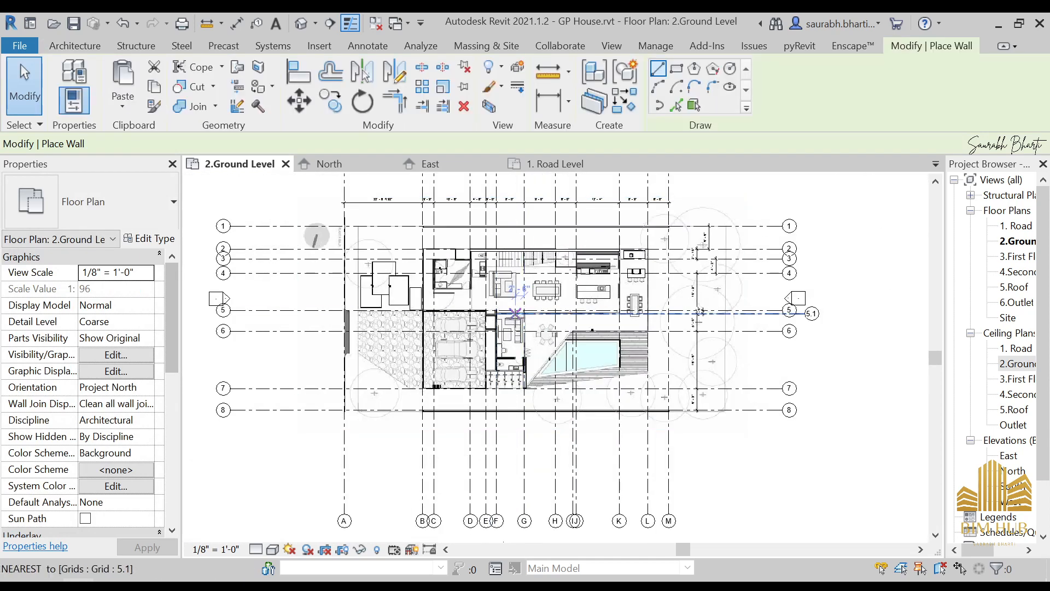
scroll(492, 325, "up", 4)
middle_click_drag(417, 475, 447, 402)
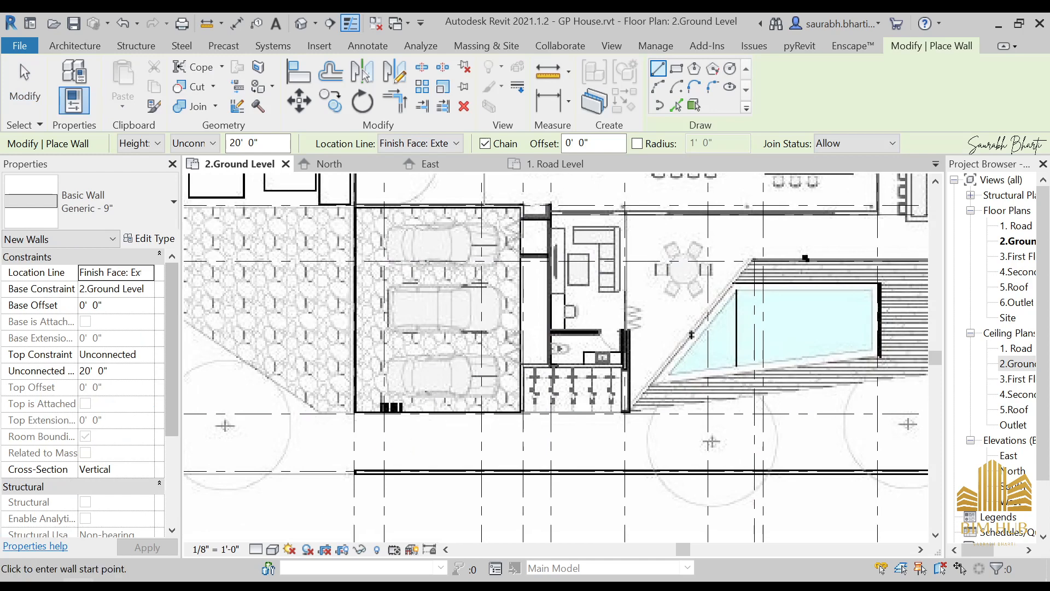
mouse_move(219, 559)
left_click(124, 497)
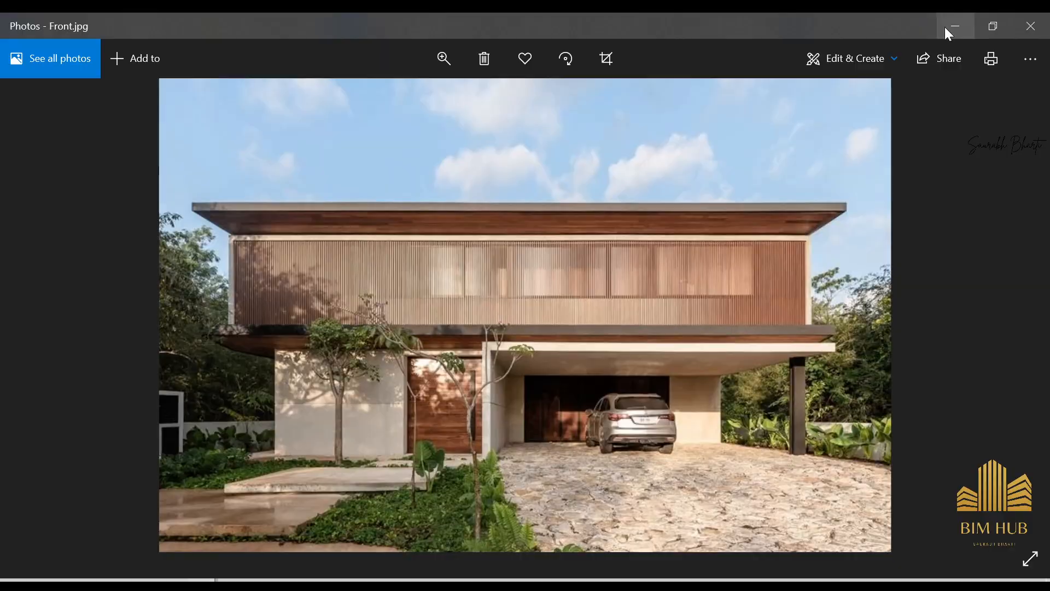
left_click(956, 26)
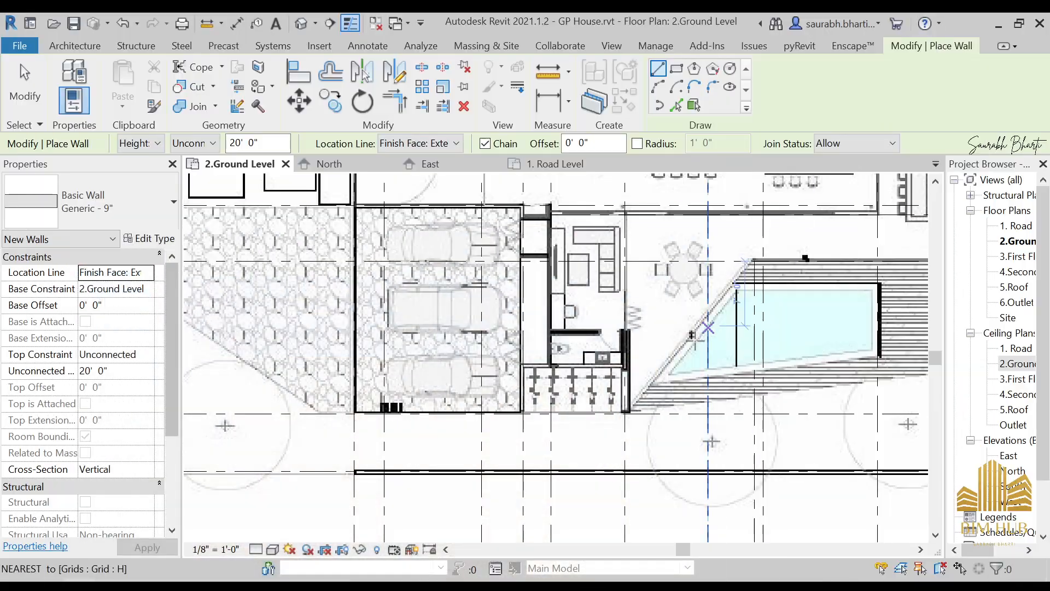
scroll(507, 384, "down", 2)
scroll(503, 377, "up", 3)
scroll(501, 367, "down", 3)
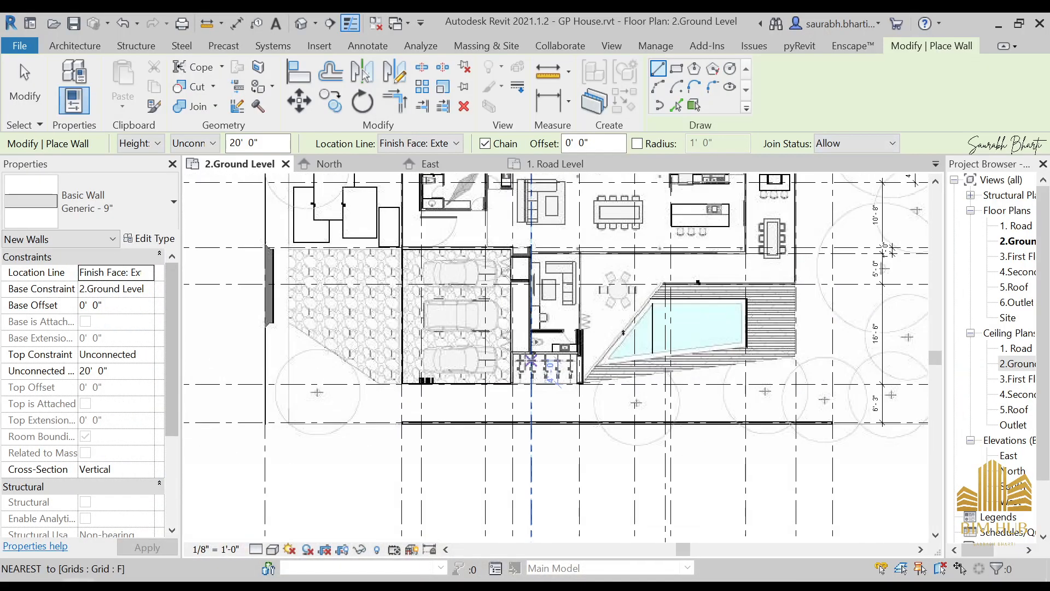
scroll(499, 359, "up", 1)
scroll(498, 358, "up", 3)
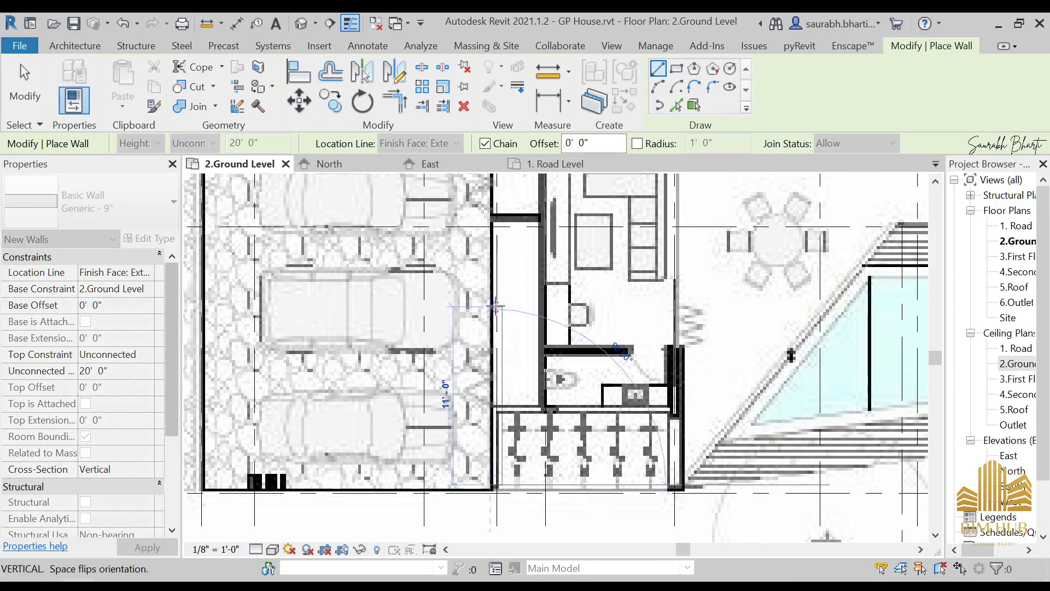
scroll(513, 315, "down", 1)
key("Escape")
key("Escape")
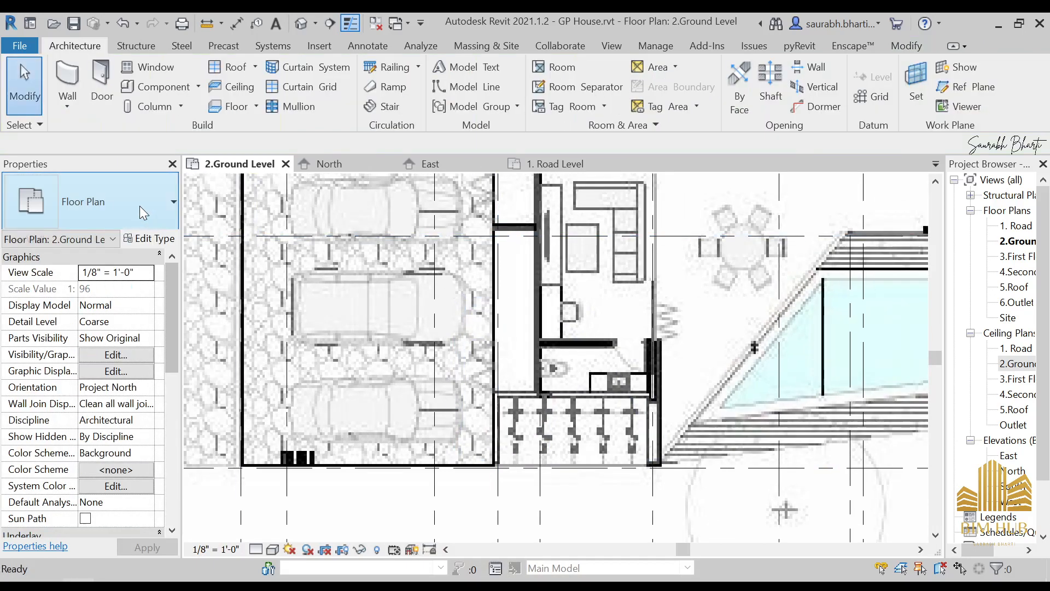
Restart the Wall tool and choose Generic - 4.5" as the type for the new walls.
left_click(147, 208)
left_click(148, 284)
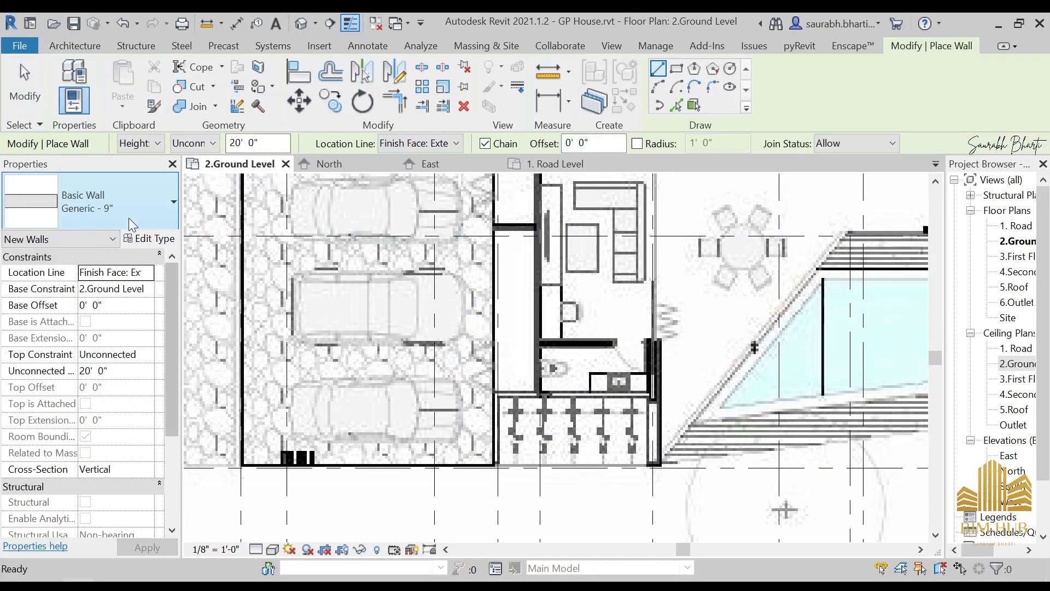
left_click(91, 201)
scroll(112, 335, "up", 2)
scroll(112, 335, "up", 3)
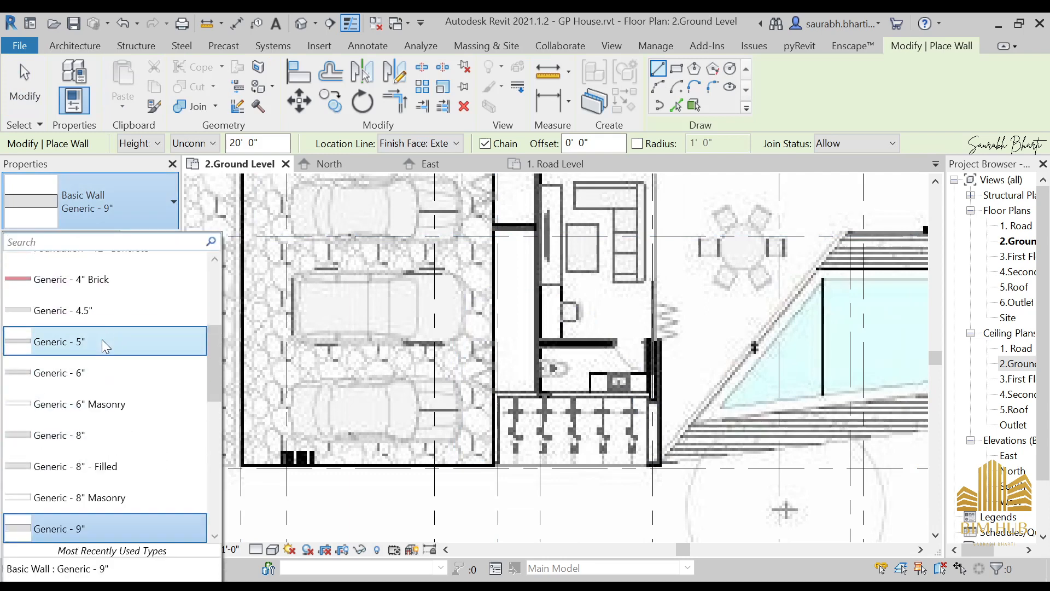
left_click(112, 317)
Constrain the new walls from base level 2.Ground Level up to level 3.First Floor.
left_click(147, 290)
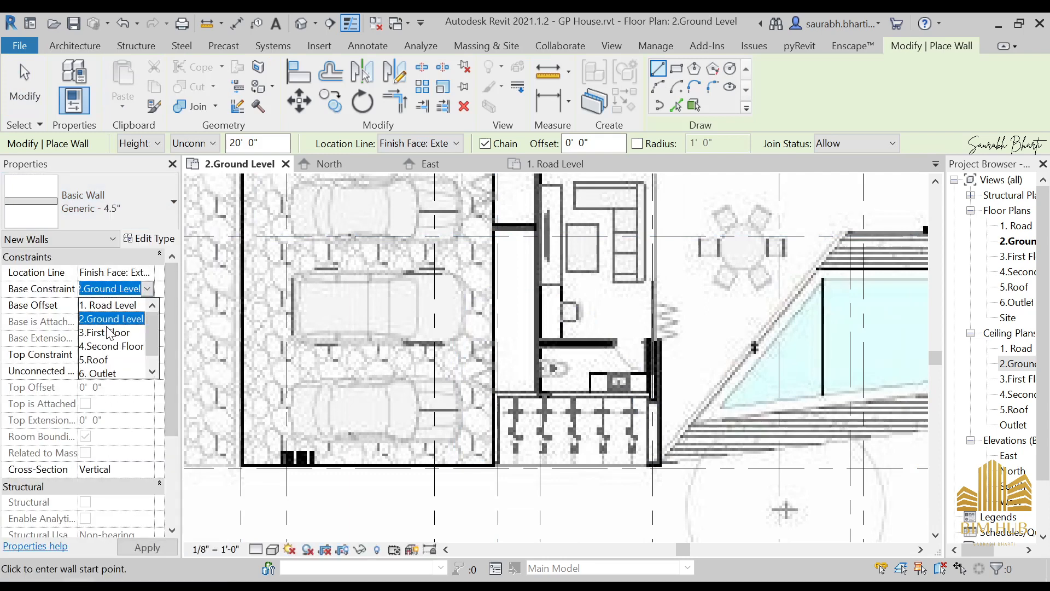
left_click(146, 318)
left_click(149, 356)
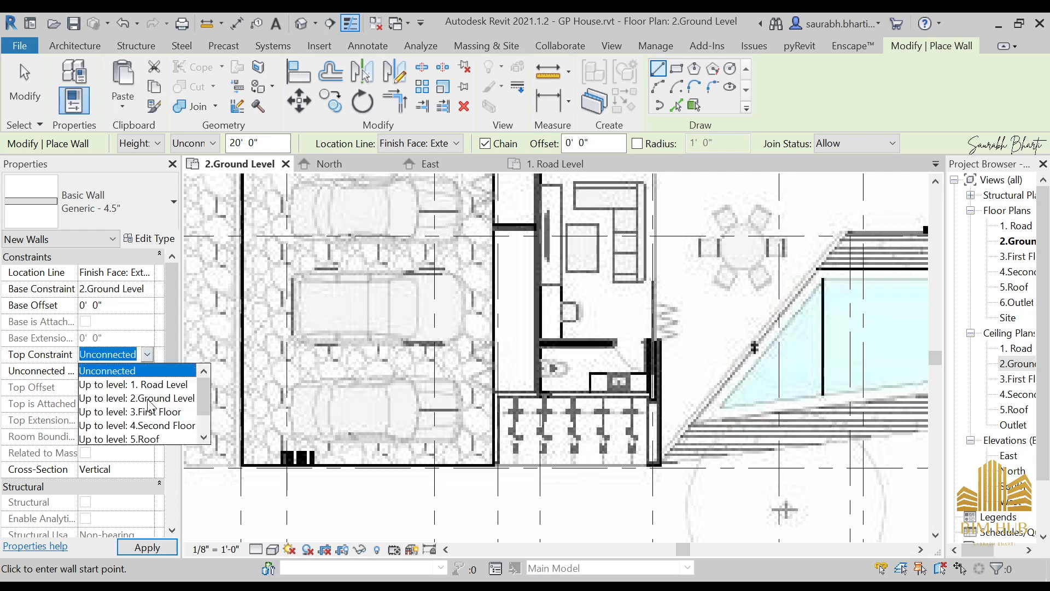
left_click(151, 412)
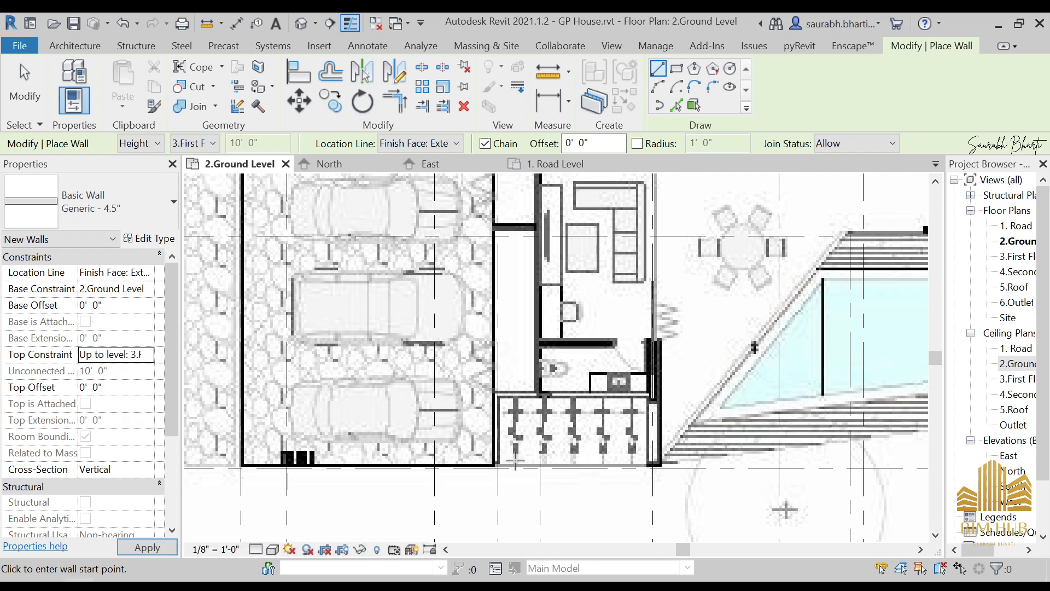
Draw a Generic - 4.5" wall from the garage corner near grids E and 7 along the garage's side next to the bathroom.
scroll(516, 461, "up", 3)
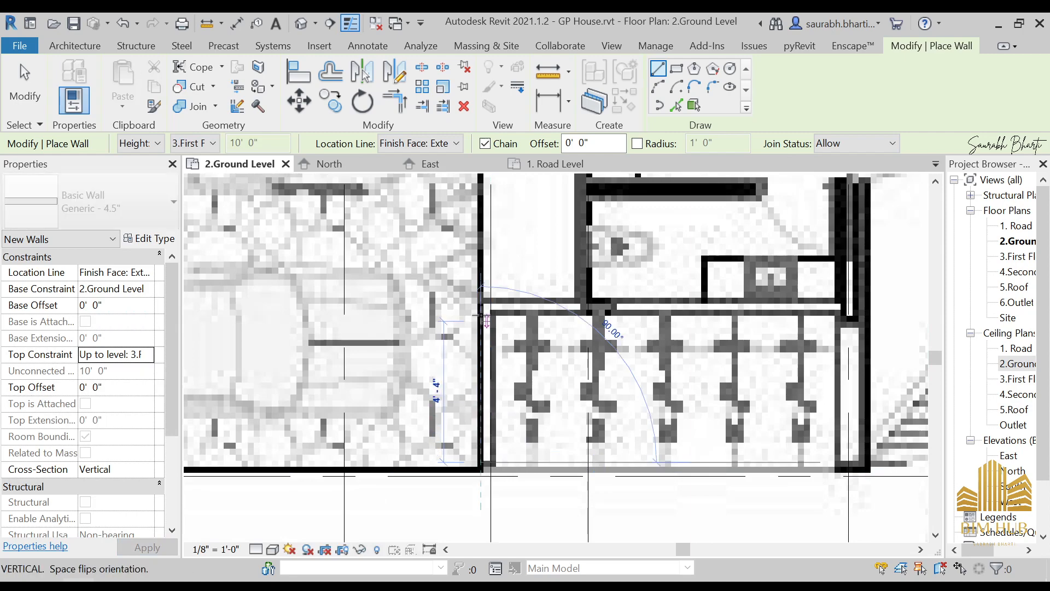
scroll(486, 270, "down", 4)
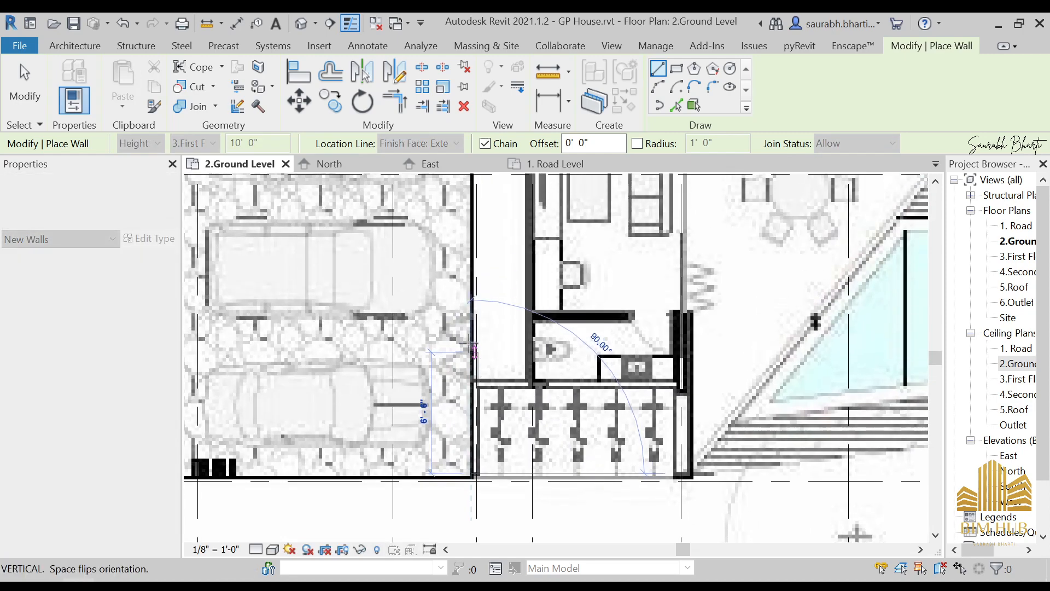
Draw chained Generic - 4.5" walls up the carport's inner side, across its upper edge and up the entrance side to grid 2.
scroll(475, 277, "down", 3)
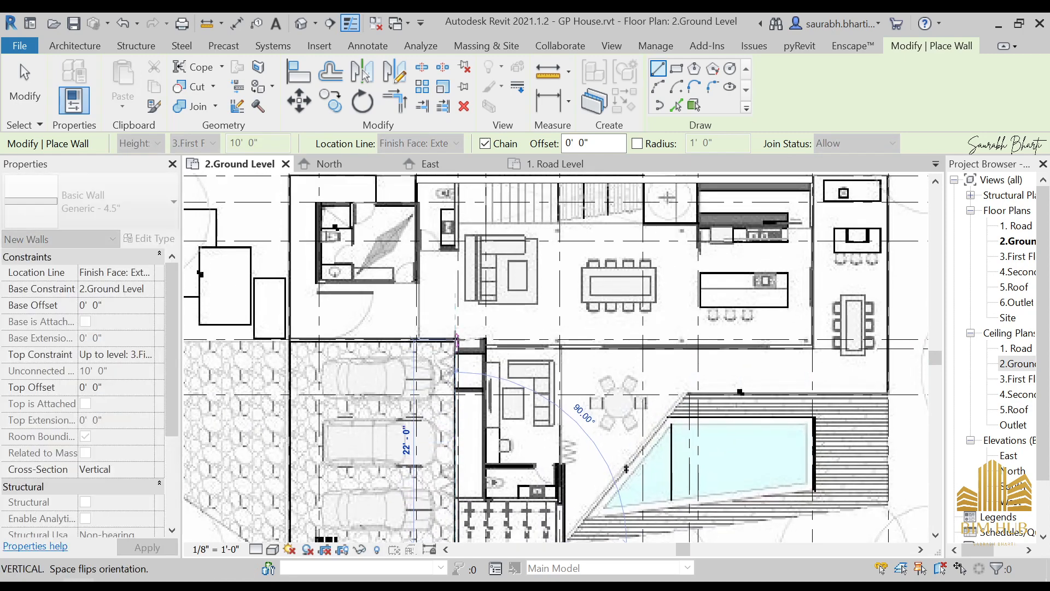
scroll(456, 340, "up", 6)
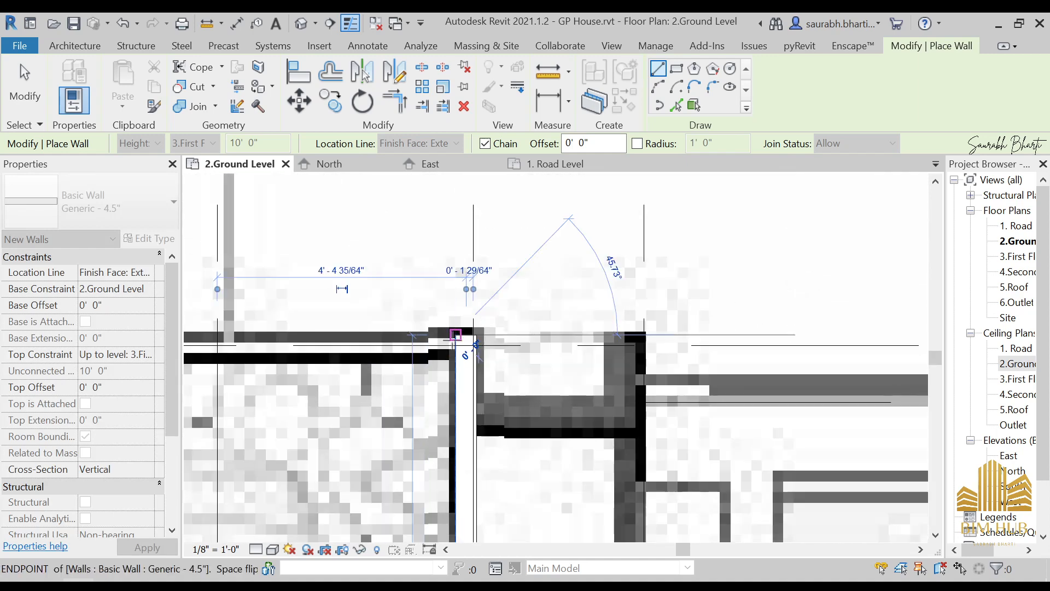
scroll(377, 345, "down", 2)
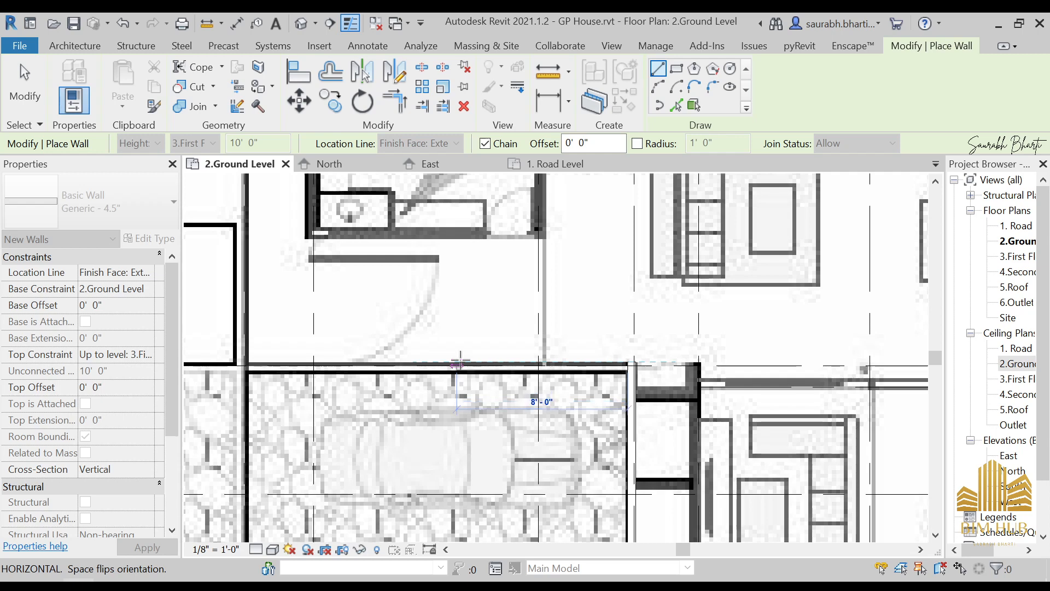
scroll(460, 361, "up", 2)
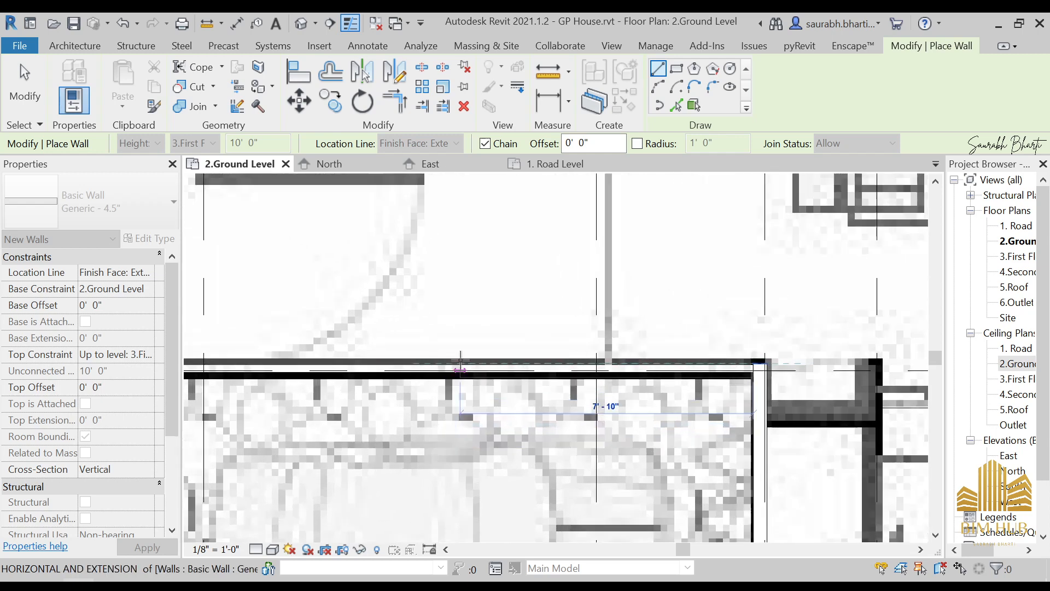
scroll(460, 365, "down", 3)
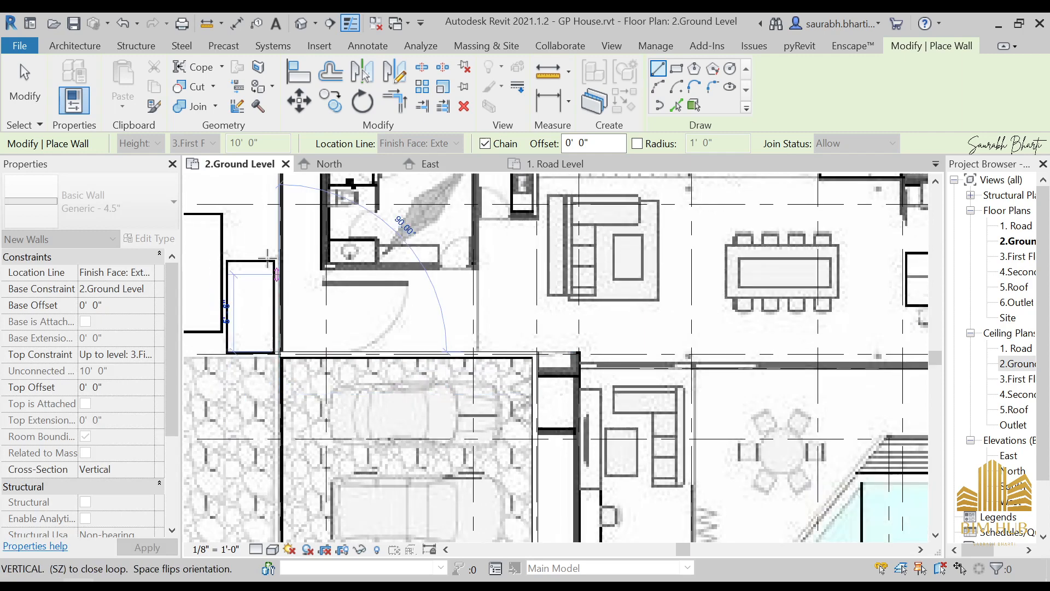
scroll(278, 365, "down", 4)
scroll(317, 294, "up", 3)
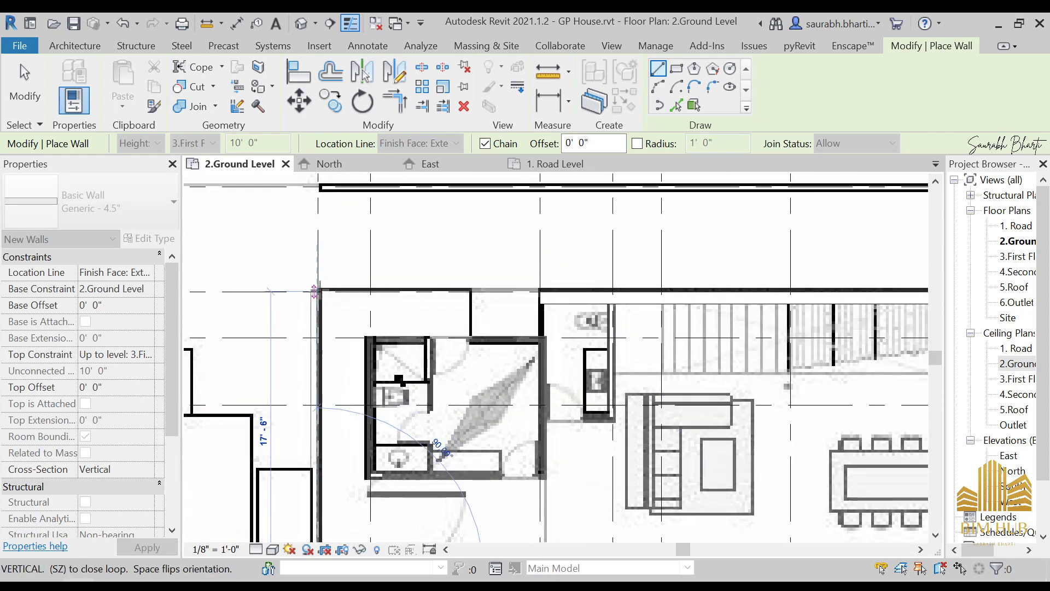
left_click(316, 284)
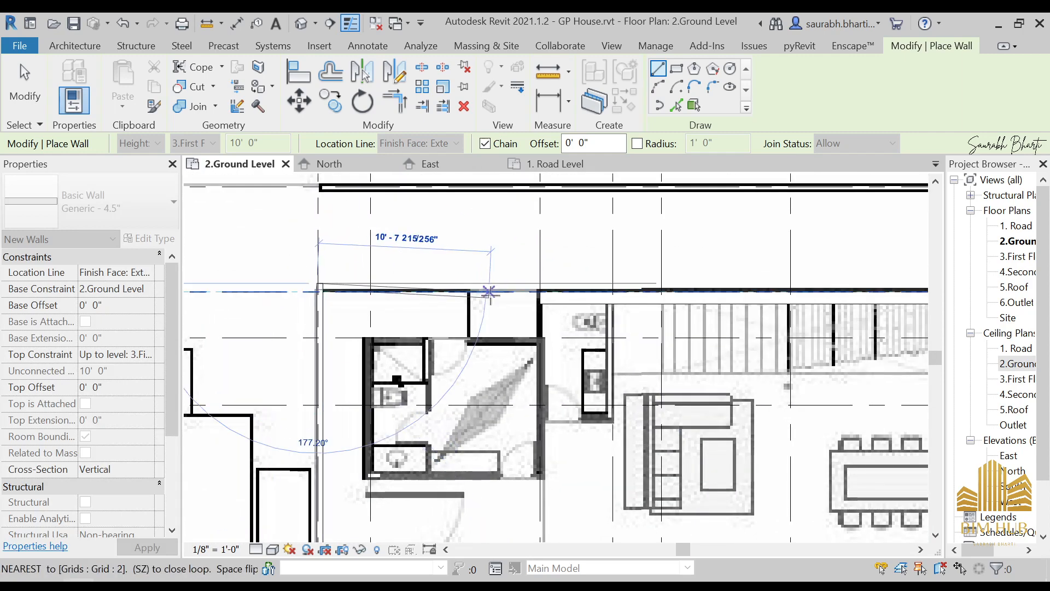
key("Escape")
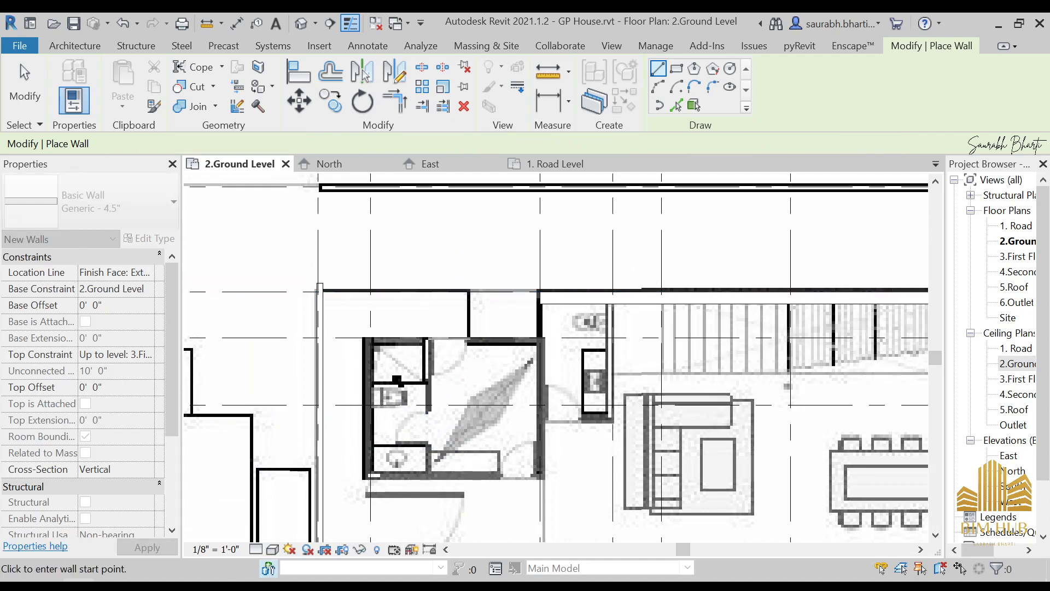
Switch to Photos and examine the ground-floor entrance and carport walls in Front.jpg, then return to the floor plan.
left_click(202, 490)
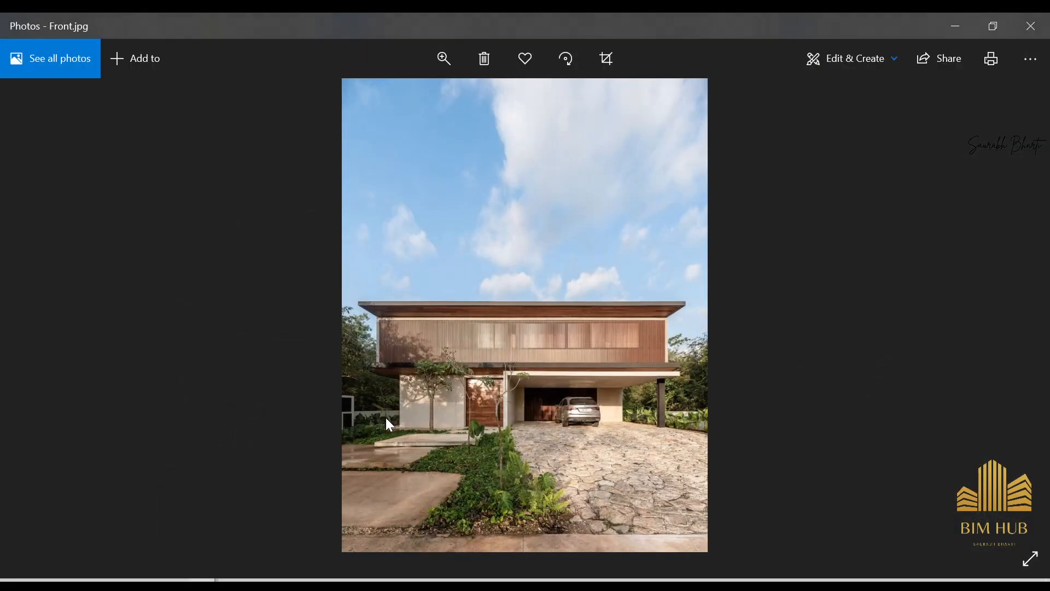
double_click(421, 414)
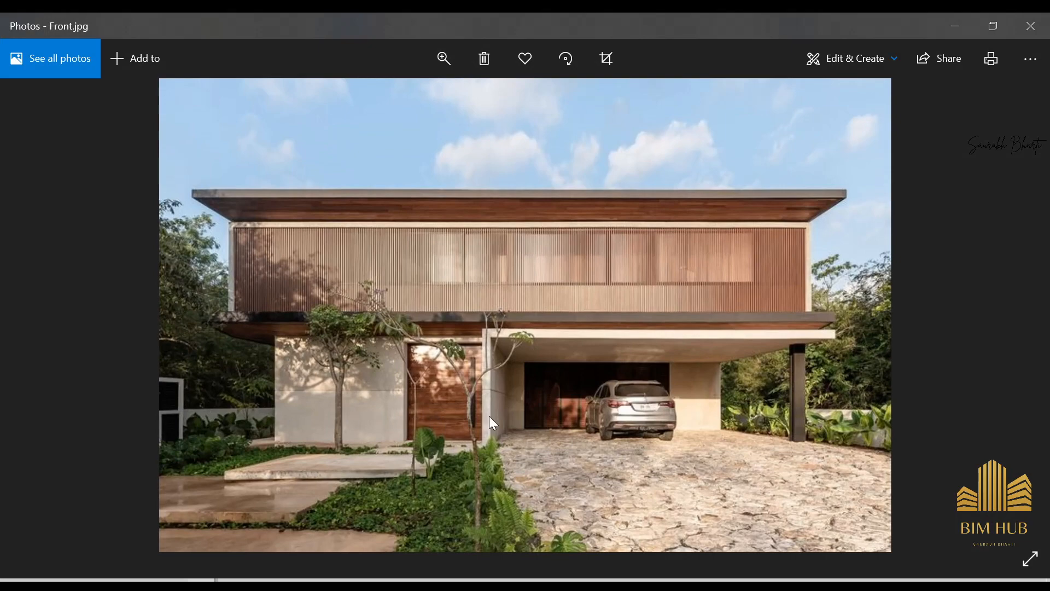
left_click(958, 25)
Stretch the wall along the carport's upper edge slightly outward past its corner with the entrance-side wall.
middle_click_drag(328, 472, 412, 378)
scroll(433, 378, "up", 4)
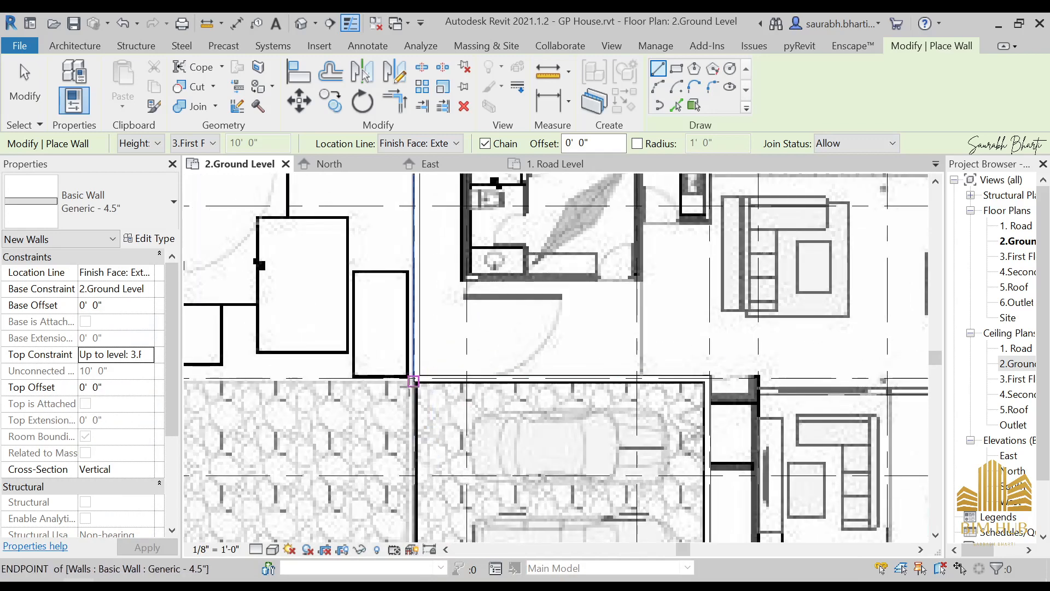
key("Escape")
left_click(443, 387)
left_click_drag(417, 378, 392, 378)
key("Escape")
scroll(448, 290, "down", 5)
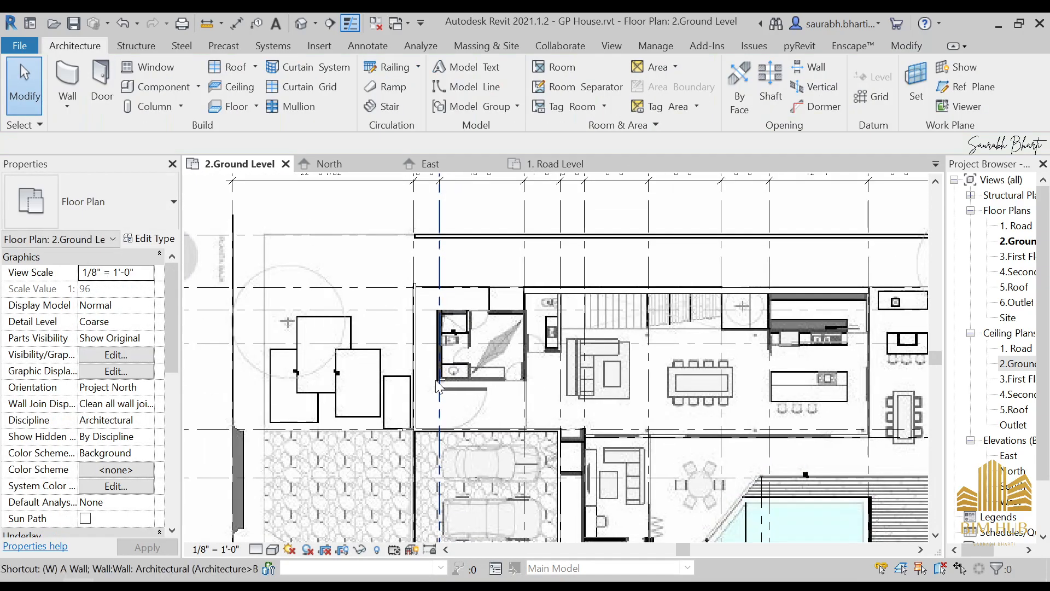
key("w")
key("a")
scroll(411, 262, "up", 5)
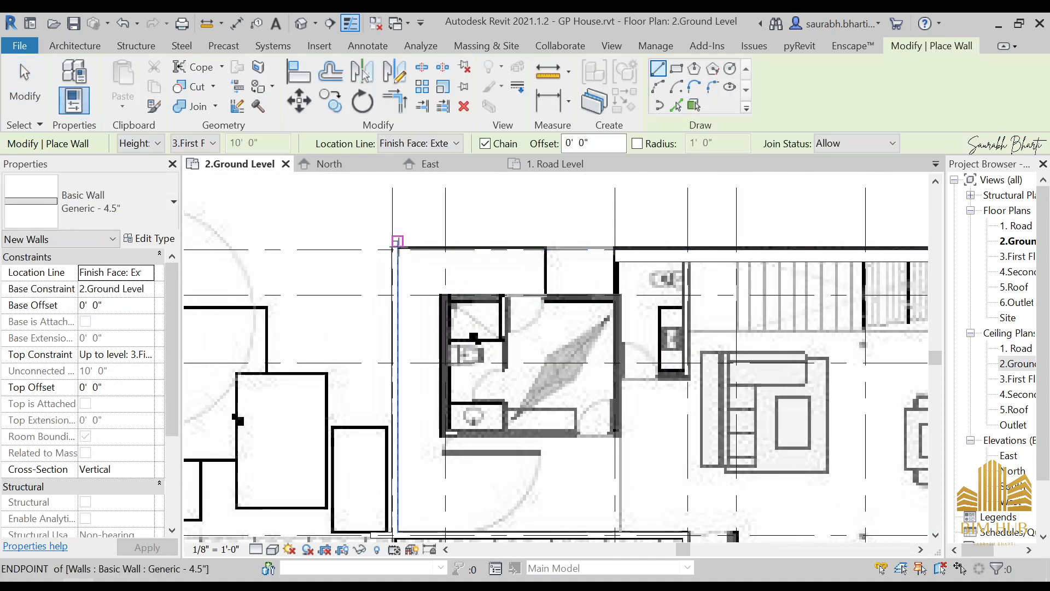
left_click(397, 241)
middle_click_drag(598, 268, 501, 275)
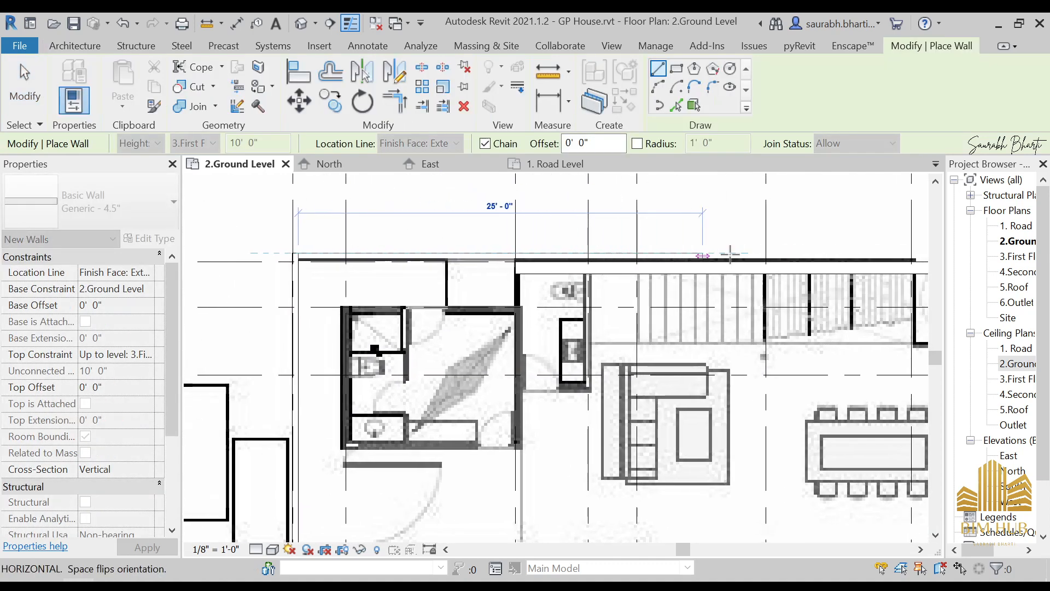
scroll(724, 258, "down", 2)
middle_click_drag(709, 275, 609, 294)
scroll(750, 267, "up", 2)
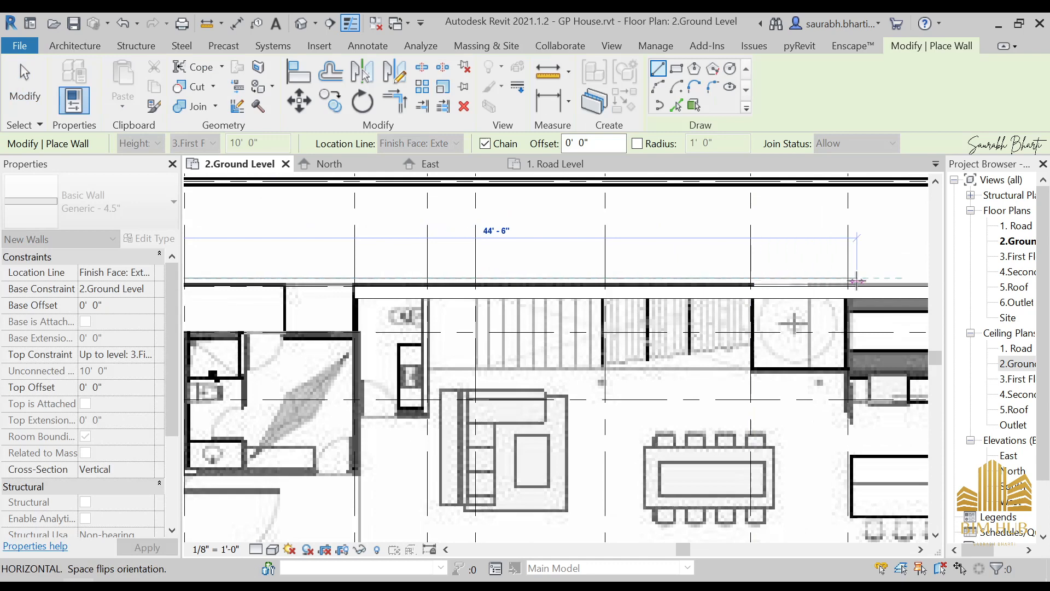
scroll(857, 282, "down", 2)
key("Escape")
key("Escape")
Draw a Generic - 4.5" wall along grid 2 from the entrance-side wall to the far corner beyond the kitchen.
scroll(309, 293, "up", 5)
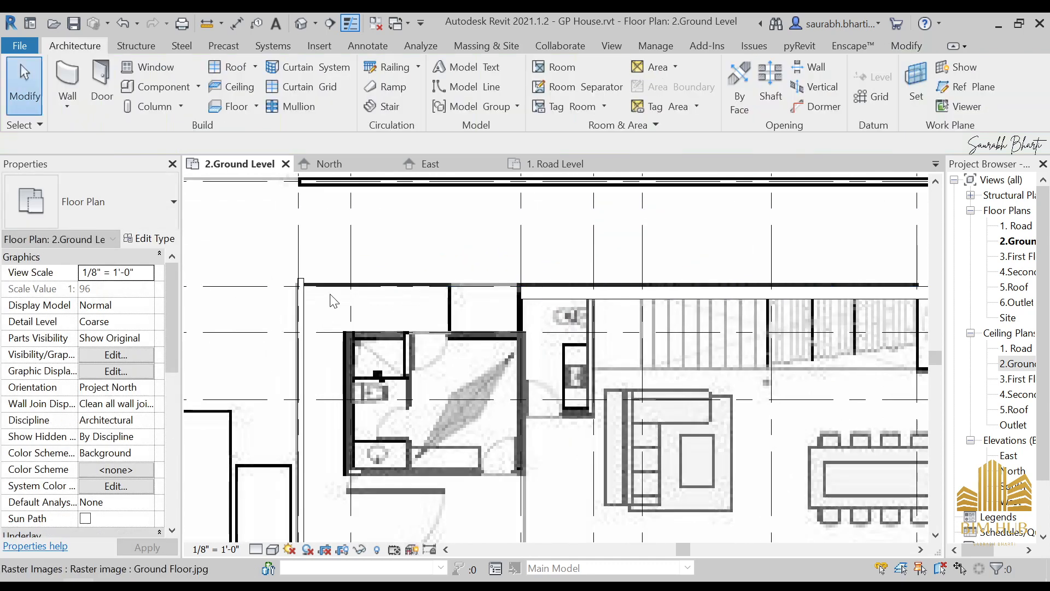
key("w")
key("a")
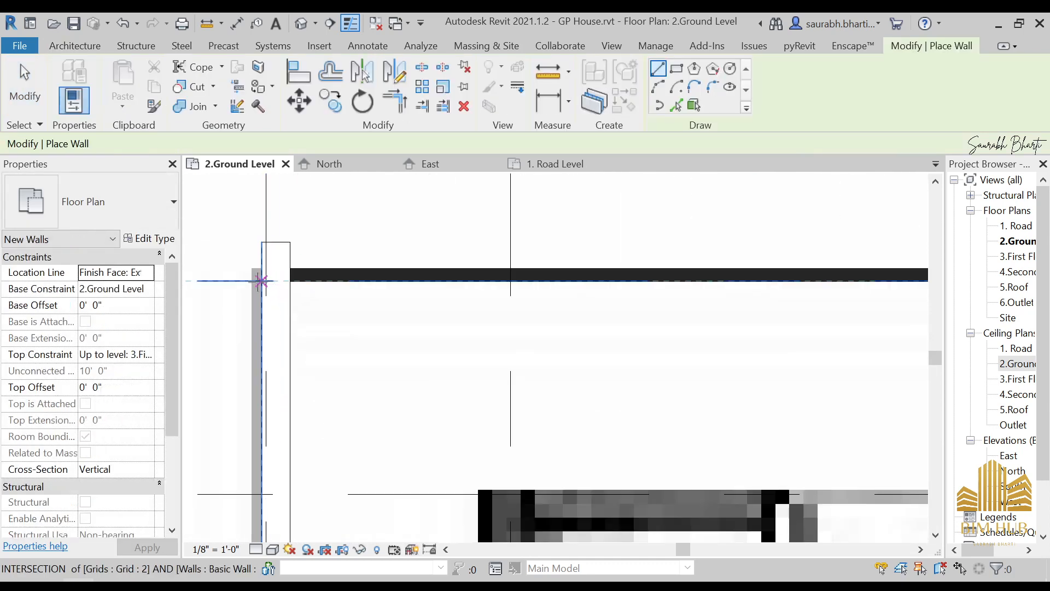
left_click(268, 280)
scroll(486, 285, "down", 1)
scroll(524, 285, "down", 1)
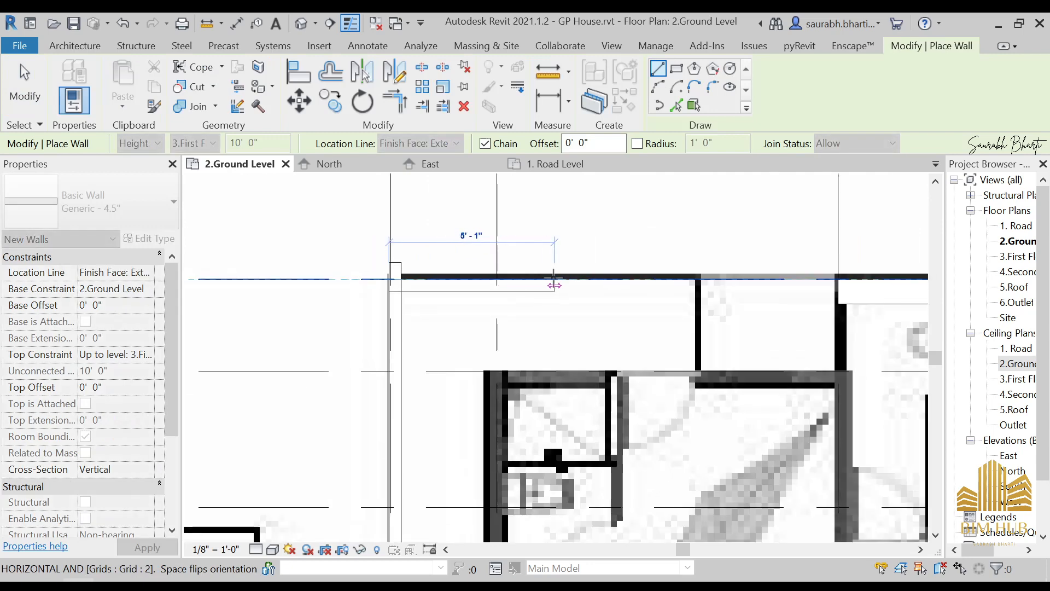
scroll(582, 281, "down", 3)
middle_click_drag(685, 285, 434, 296)
scroll(437, 295, "down", 1)
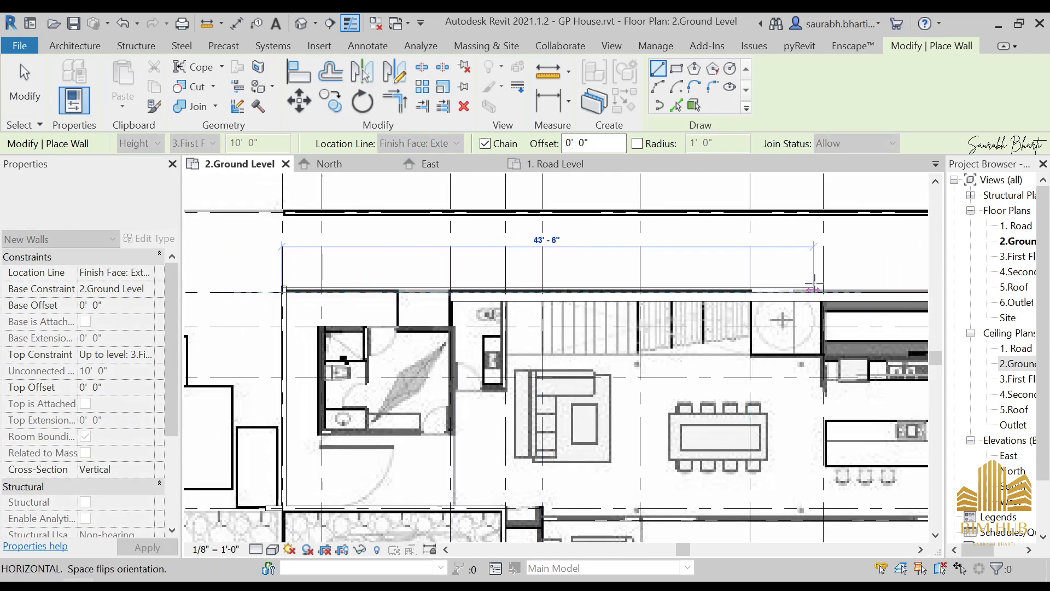
middle_click_drag(815, 284, 528, 297)
scroll(717, 302, "up", 3)
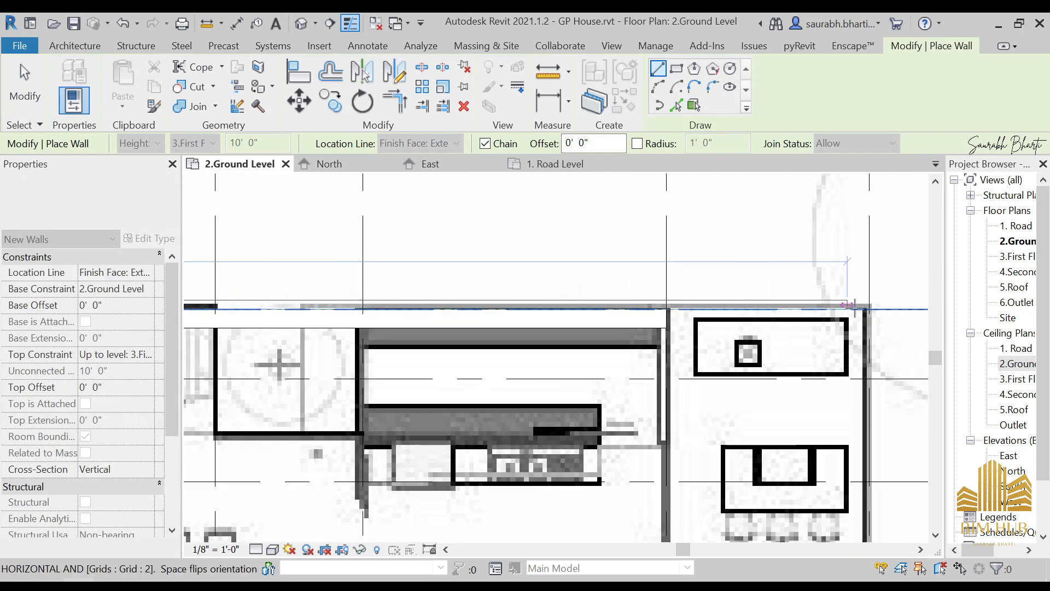
left_click(870, 310)
key("Escape")
key("Escape")
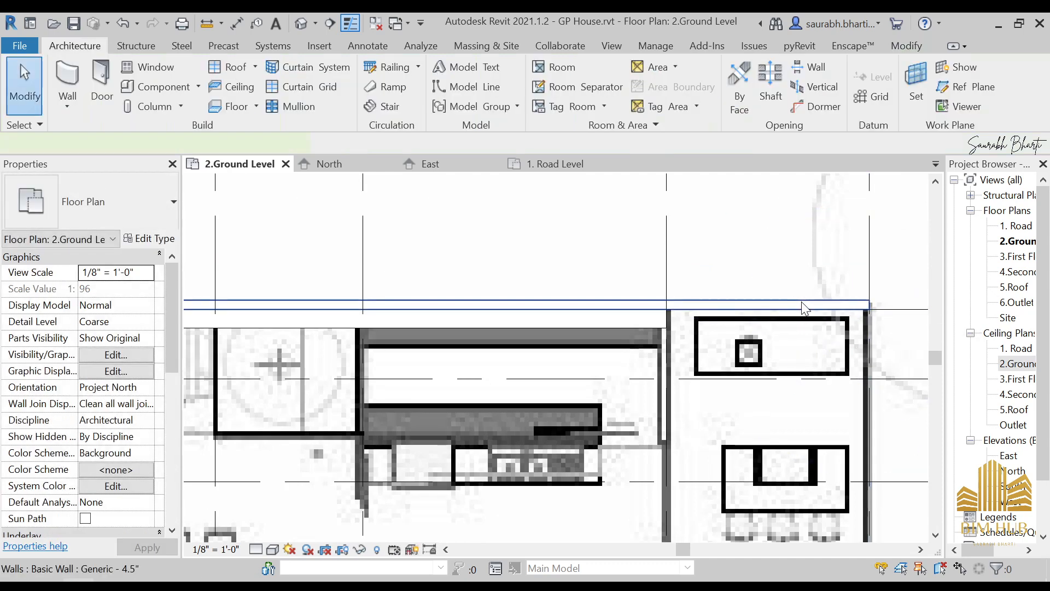
Shorten the grid 2 wall to about 38'-1" so it ends where the staircase meets the planted court.
left_click(867, 306)
left_click_drag(870, 309, 531, 310)
scroll(531, 314, "down", 2)
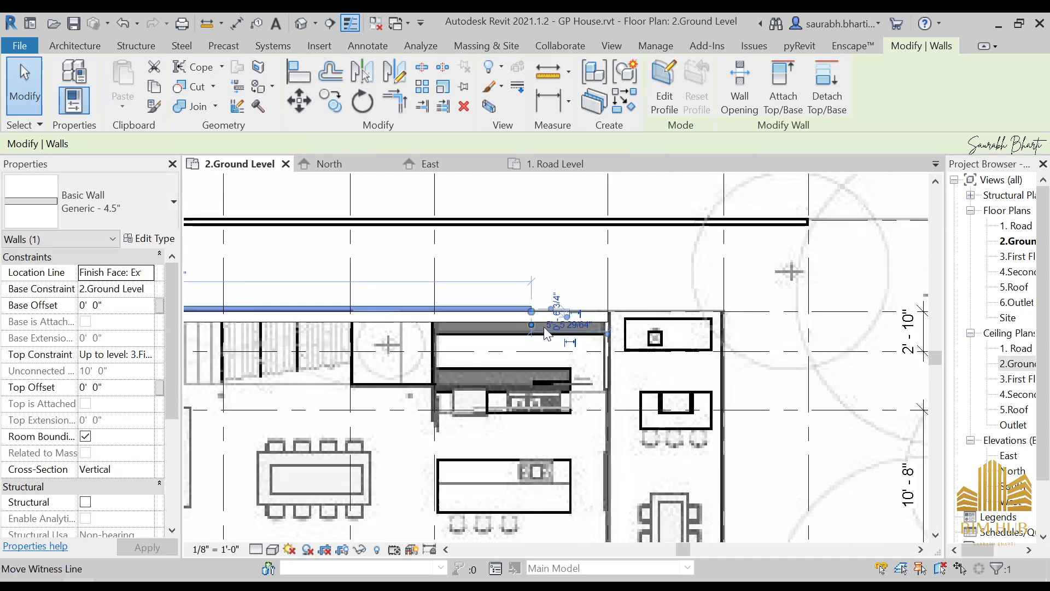
middle_click_drag(523, 328, 678, 311)
left_click_drag(688, 304, 505, 291)
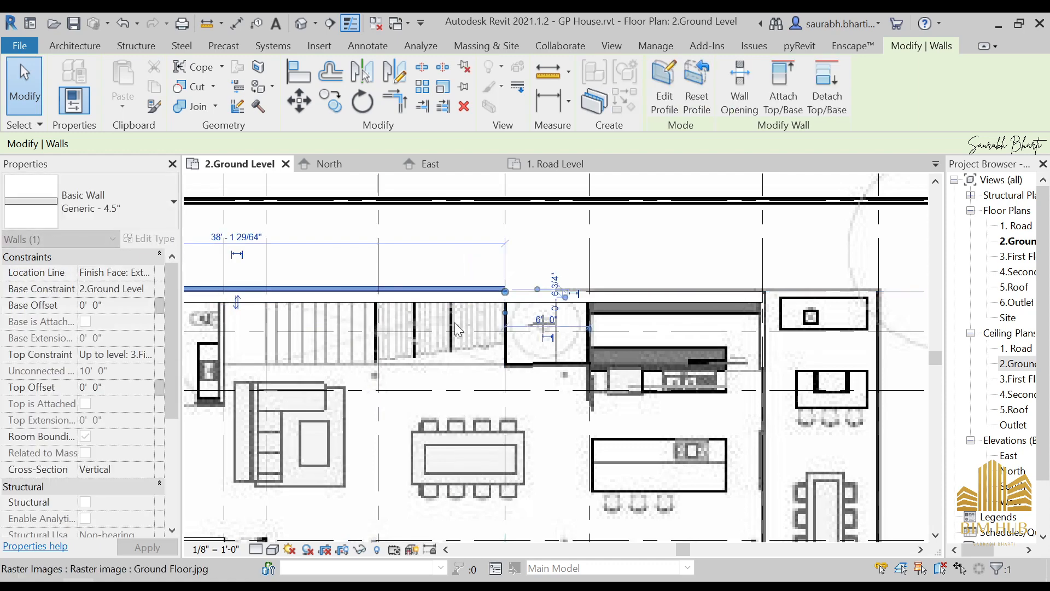
scroll(457, 330, "down", 5)
key("Escape")
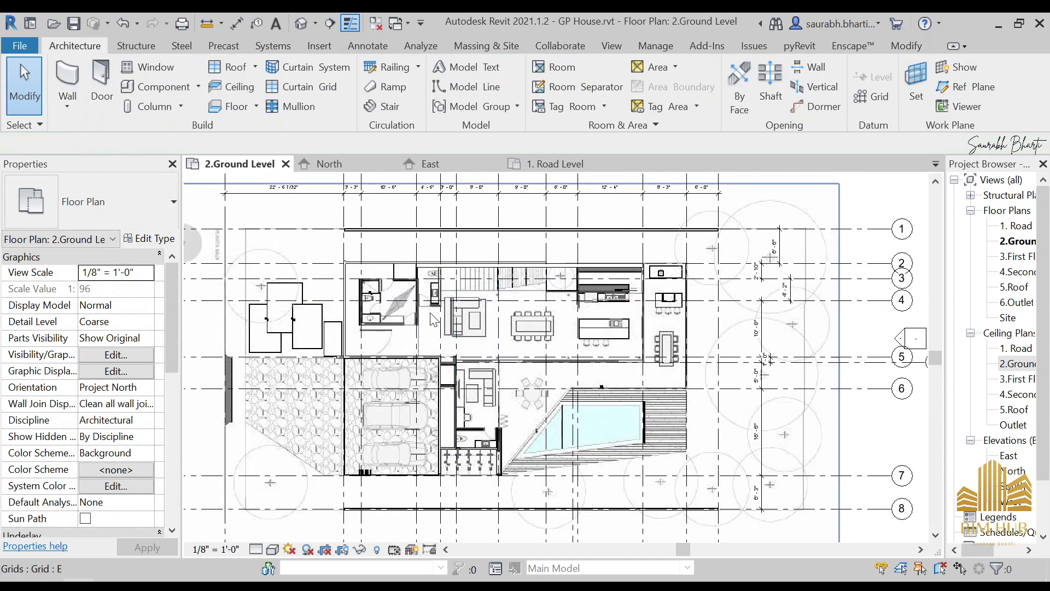
scroll(434, 320, "up", 5)
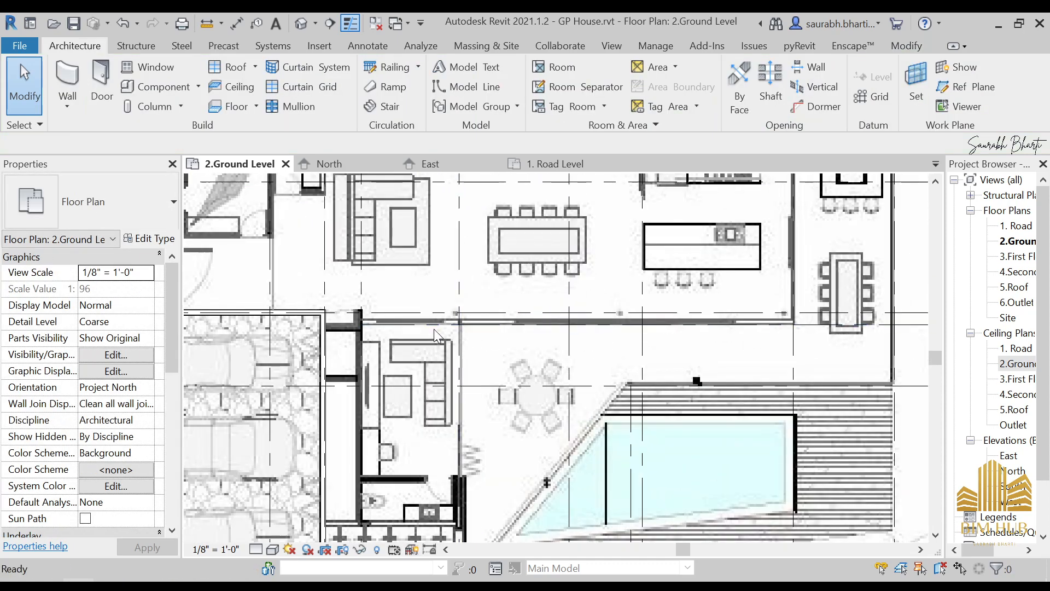
key("w")
key("a")
scroll(429, 333, "up", 8)
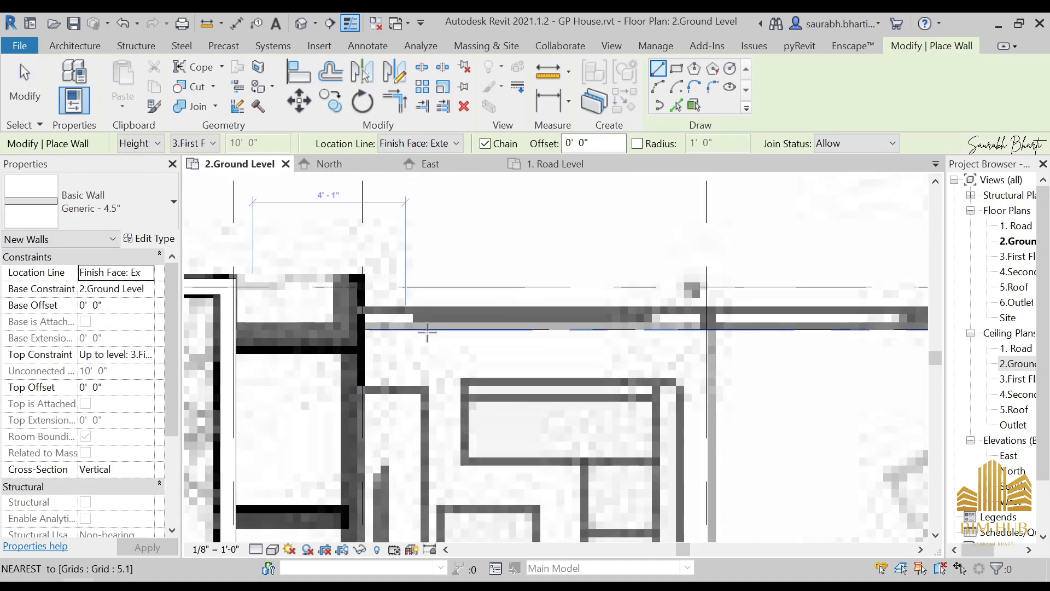
scroll(427, 332, "down", 8)
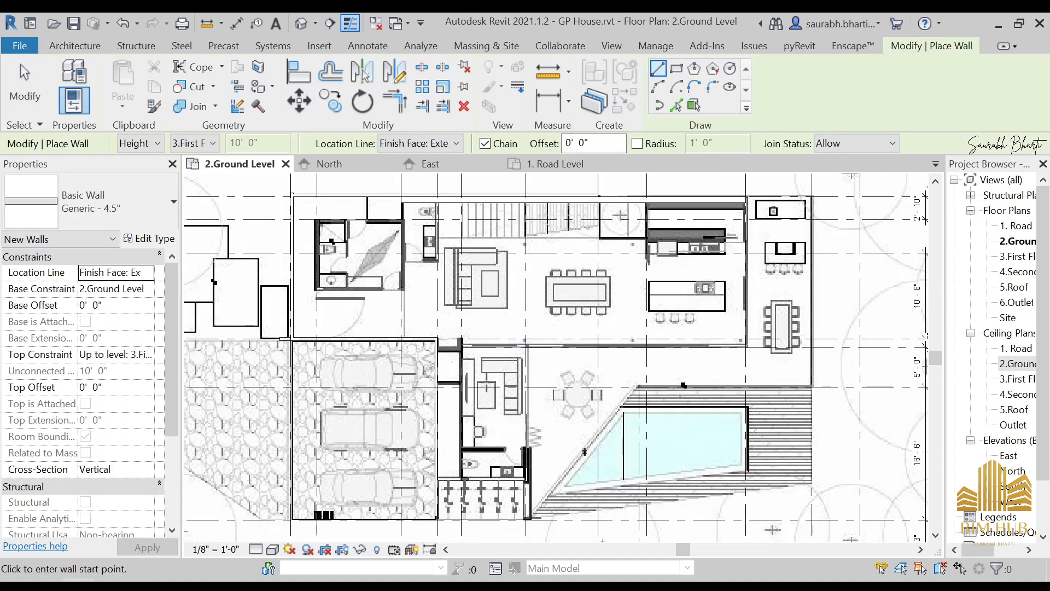
key("Escape")
key("Escape")
Switch to Photos and examine the glazing and the walls at the far end of the living area in Int Back.jpg.
left_click(179, 515)
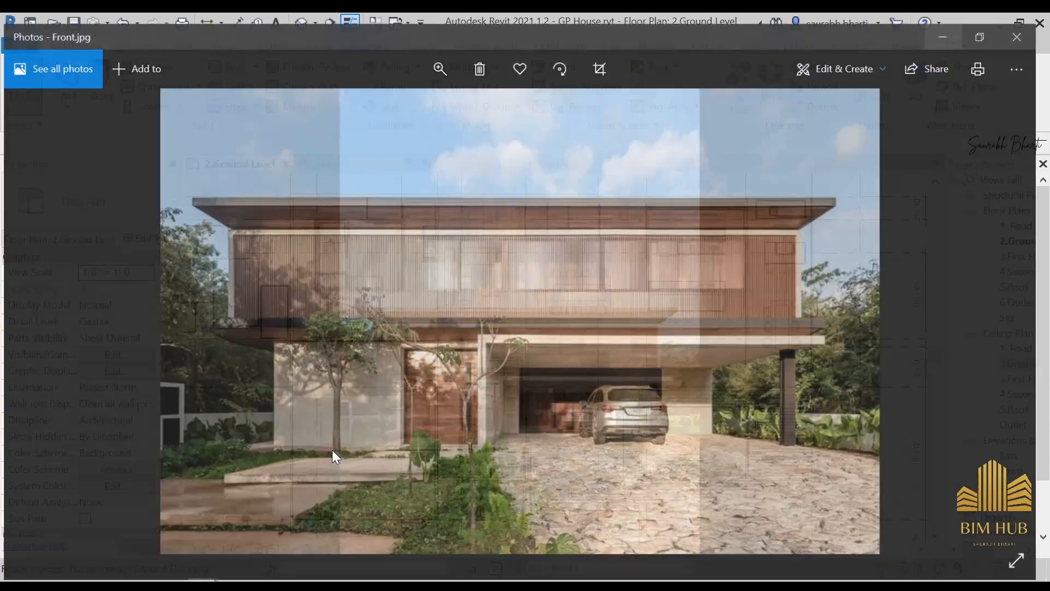
key("Right")
key("Right")
key("Right")
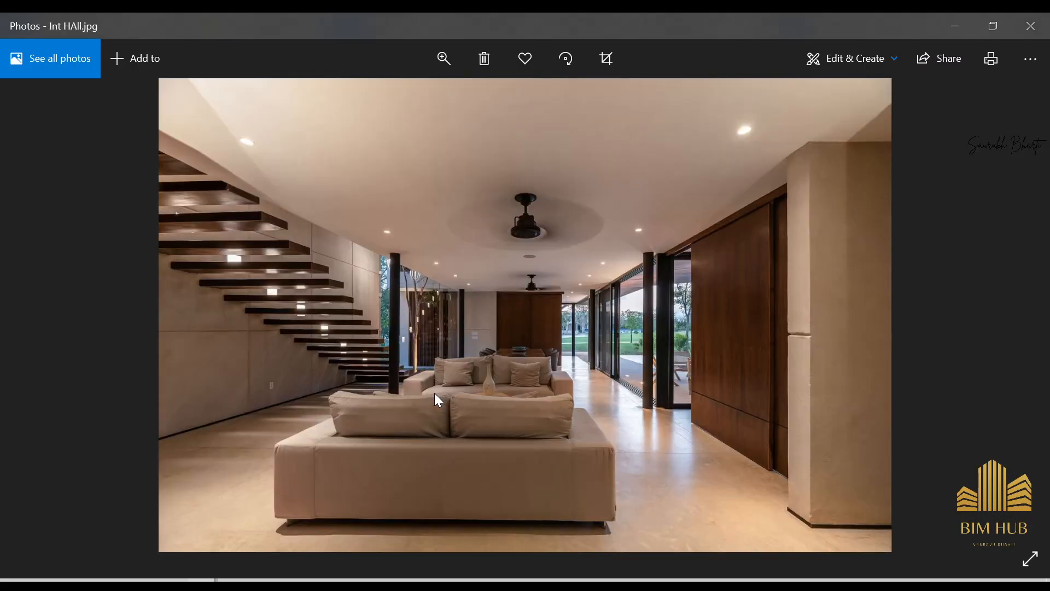
key("Left")
scroll(467, 343, "up", 5, "ctrl")
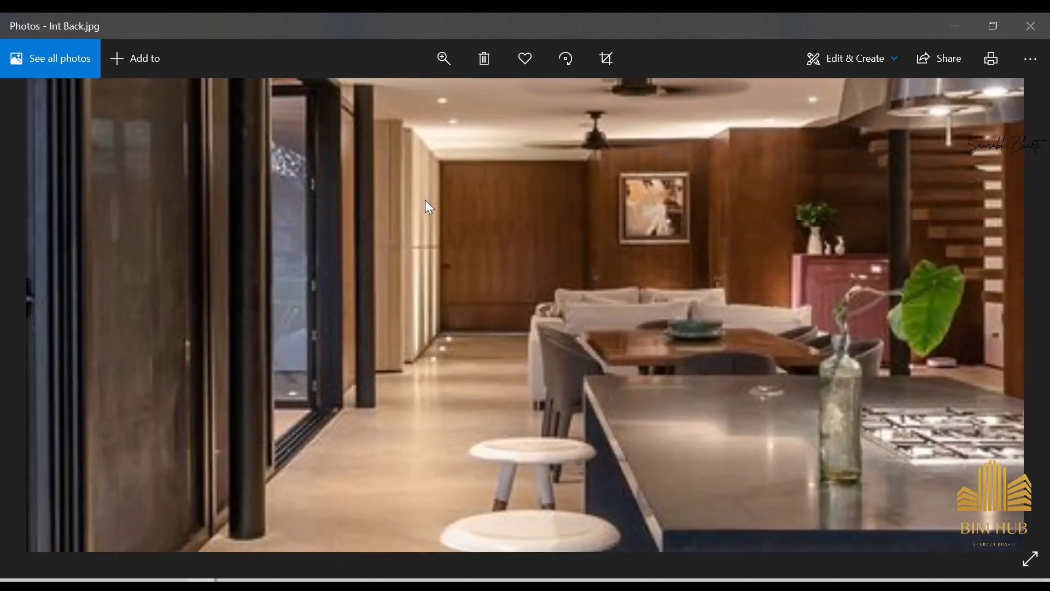
left_click_drag(425, 201, 429, 269)
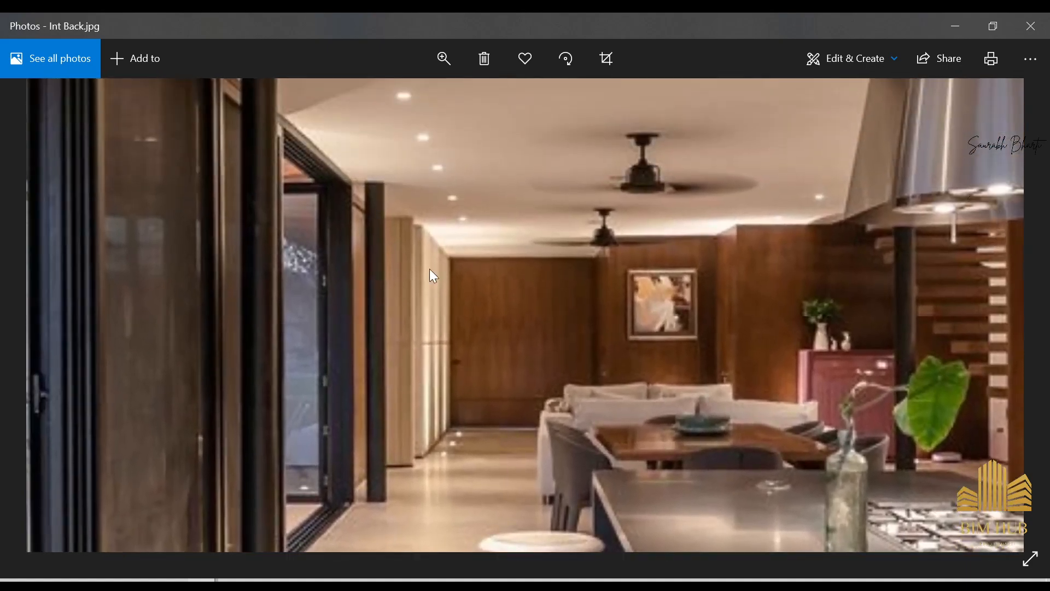
scroll(421, 356, "down", 5, "ctrl")
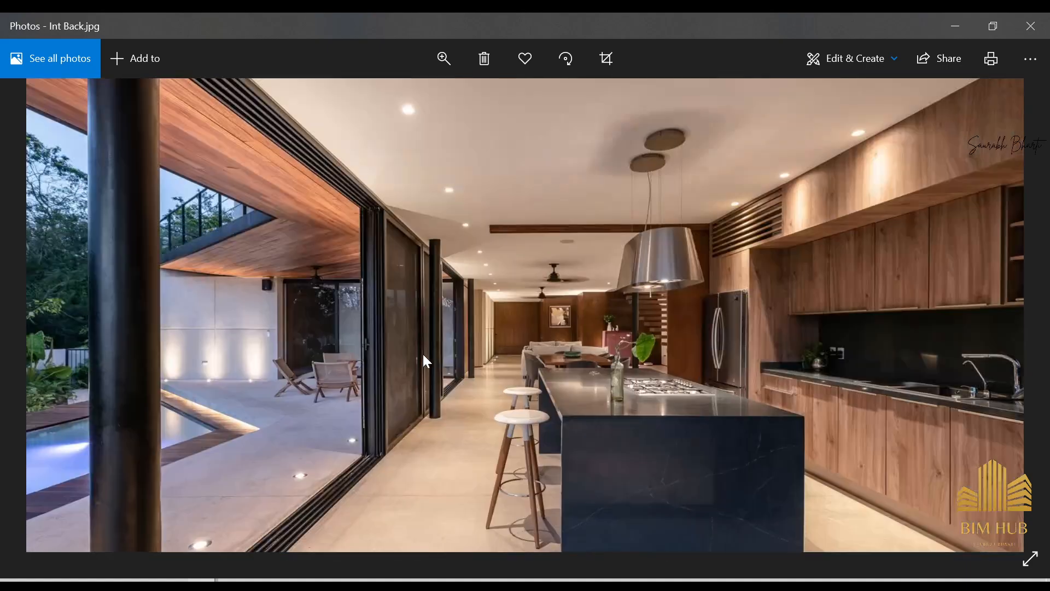
Examine the wood panels and adjoining thick wall in Int HAll.jpg, then bring up Interior.jpg.
key("Right")
key("Left")
key("Right")
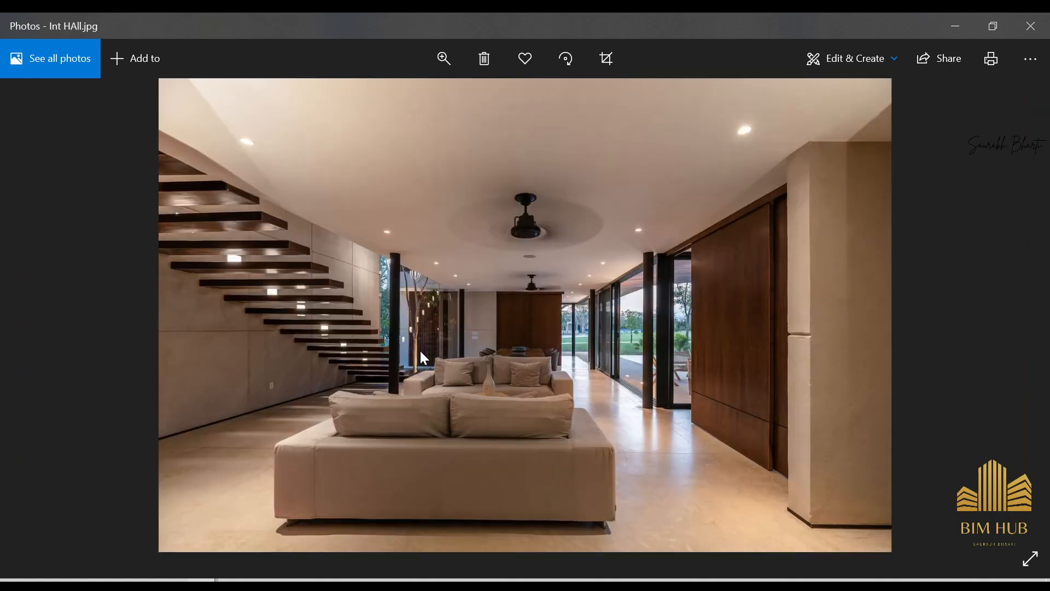
scroll(844, 338, "up", 3)
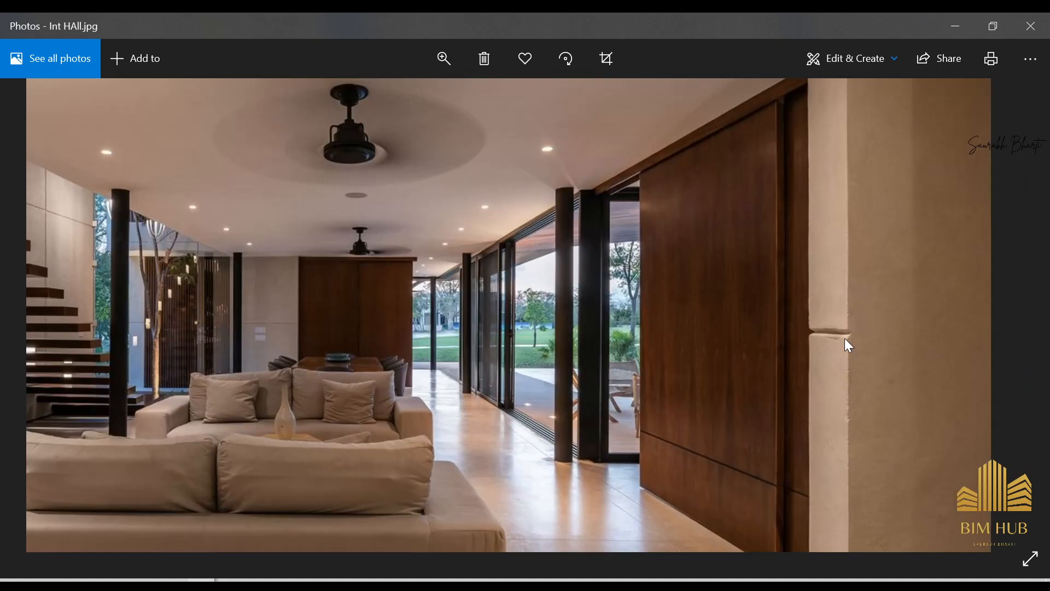
scroll(845, 338, "down", 4)
key("Right")
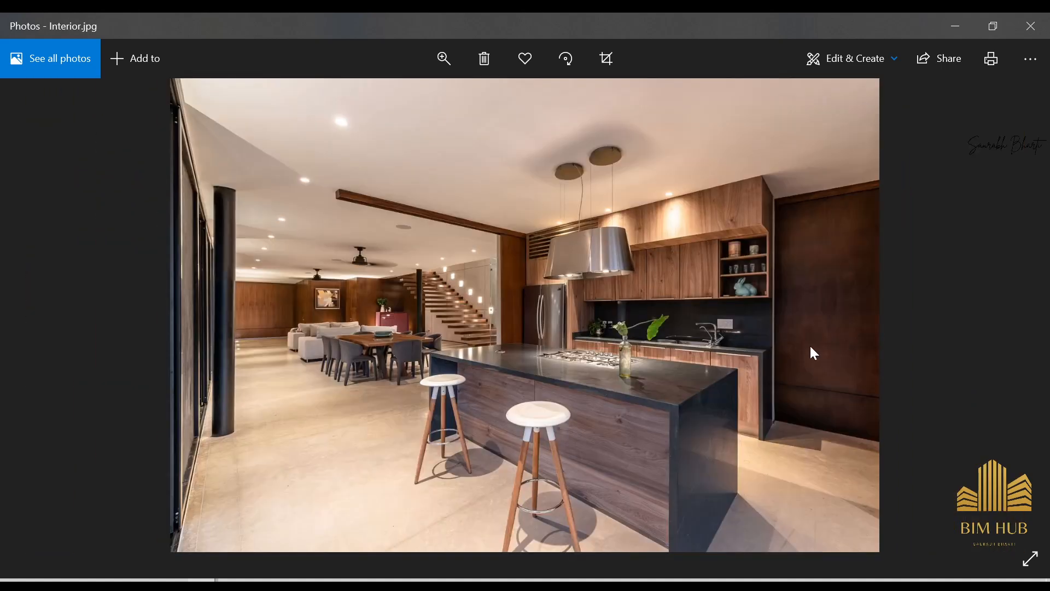
Examine the ground-floor glazing and its panel divisions in the North View.jpg elevation.
key("Right")
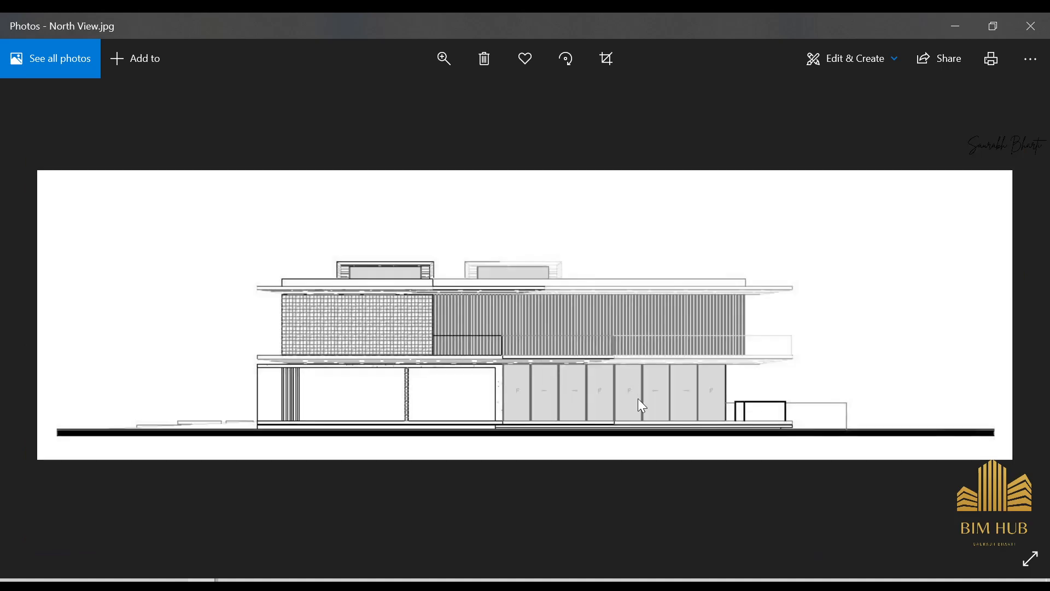
scroll(635, 391, "up", 1)
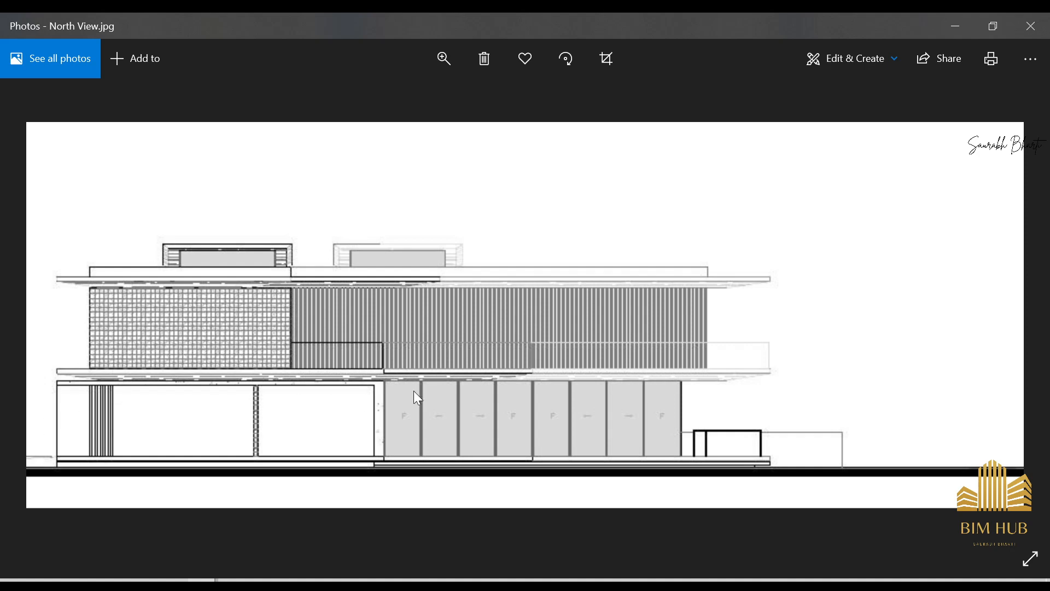
scroll(593, 412, "left", 3)
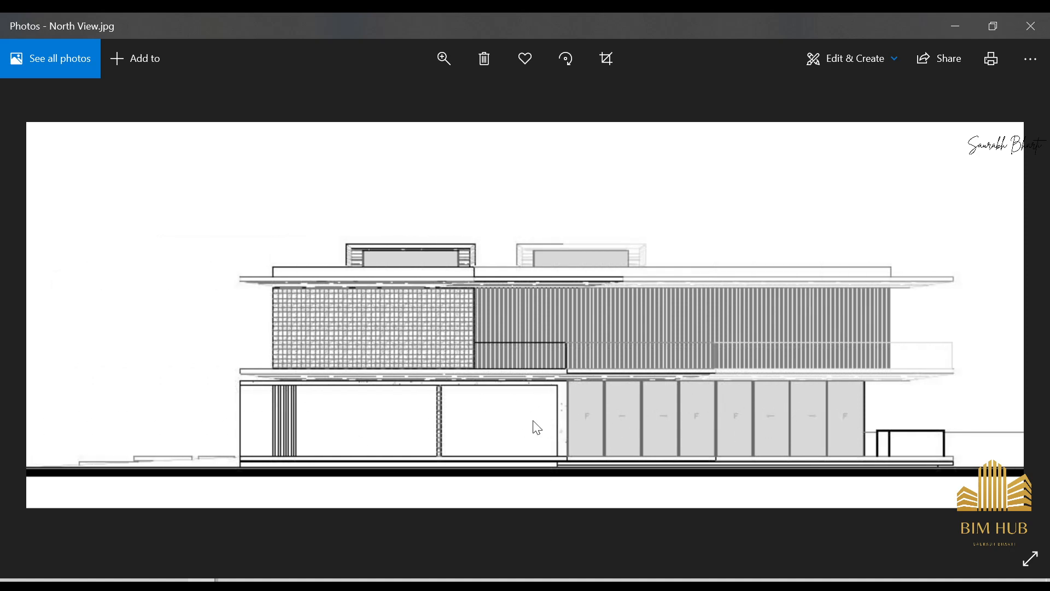
scroll(578, 344, "right", 3)
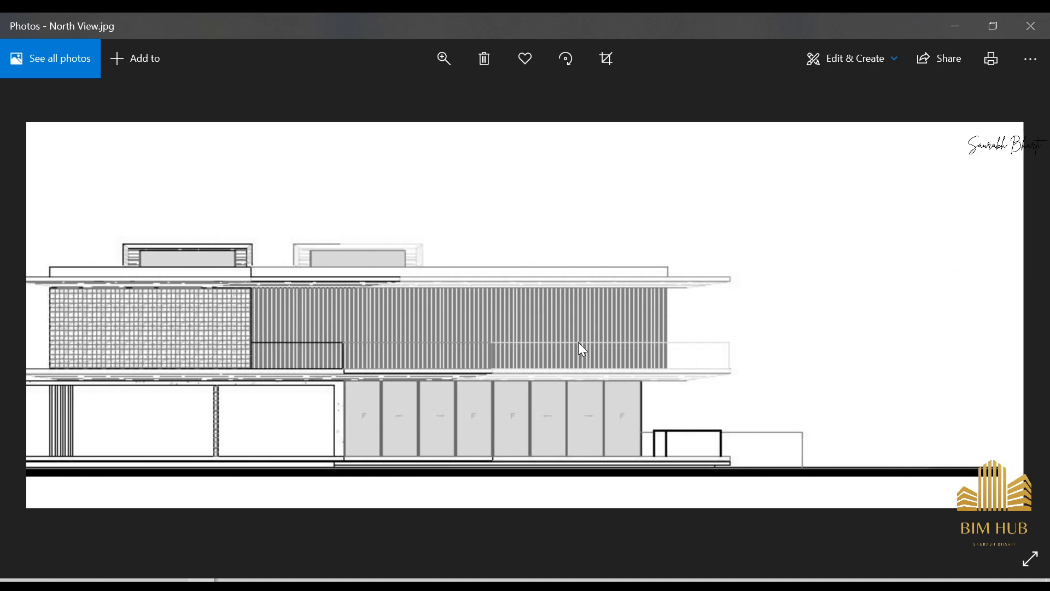
scroll(575, 345, "down", 3)
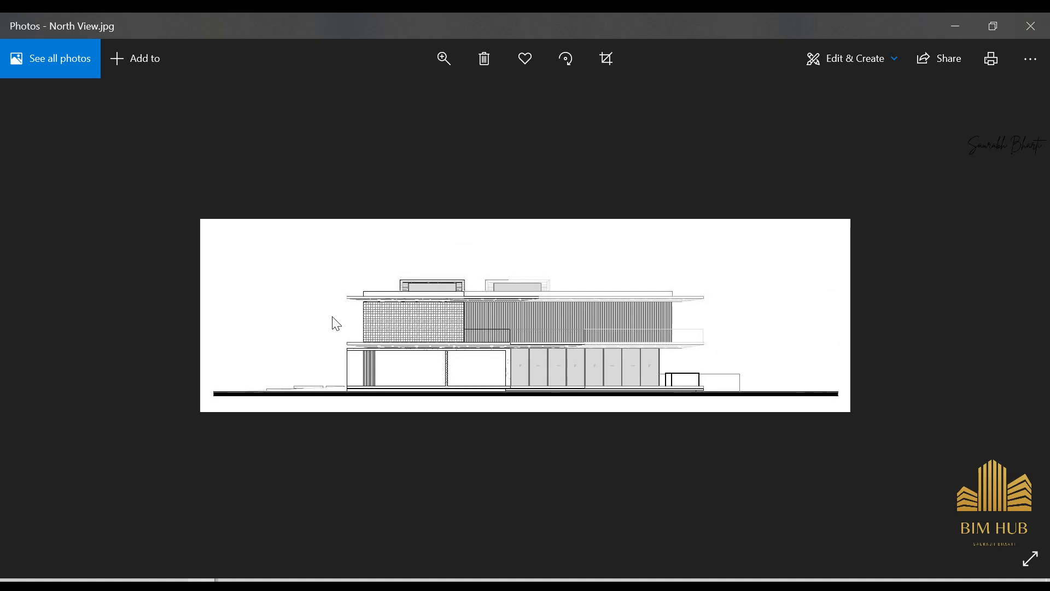
Examine the walls and glazing in Room.jpg, Section_A.jpg and Section_B.jpg, then the kitchen corner glazing in Side.jpg.
key("Right")
key("Right")
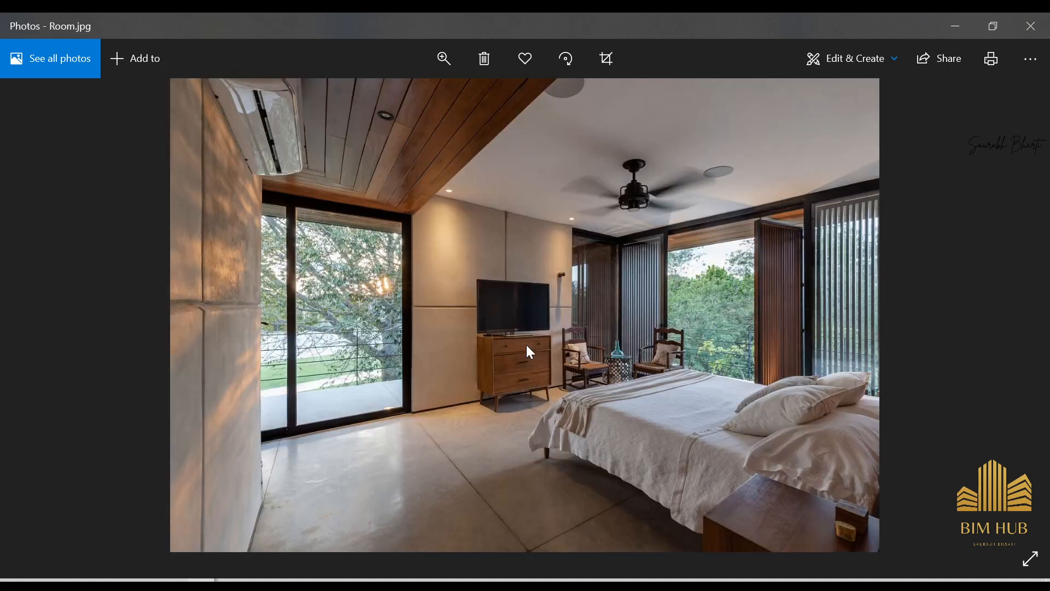
key("Right")
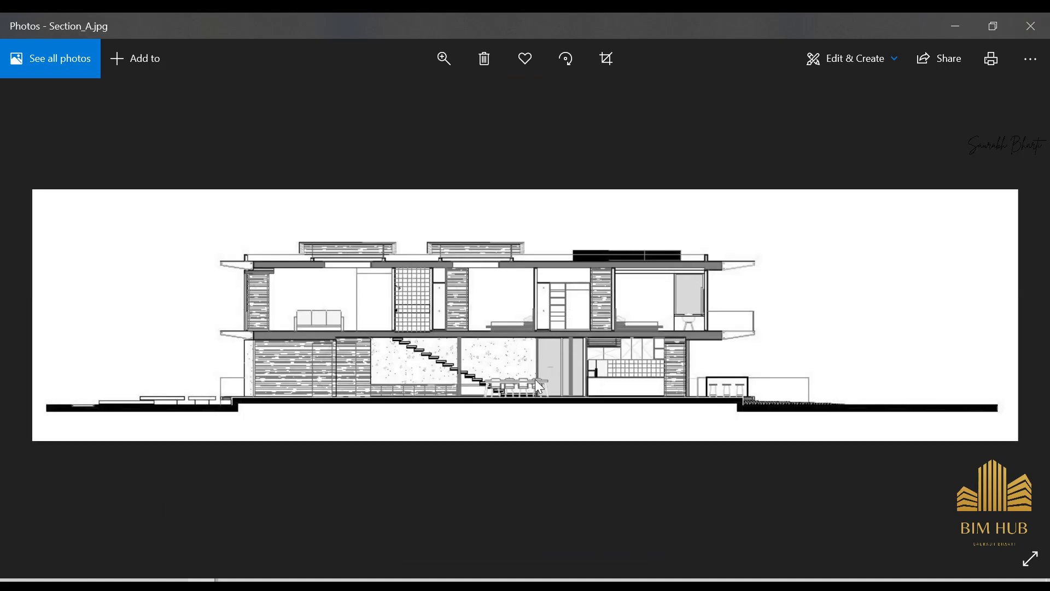
scroll(513, 327, "up", 1)
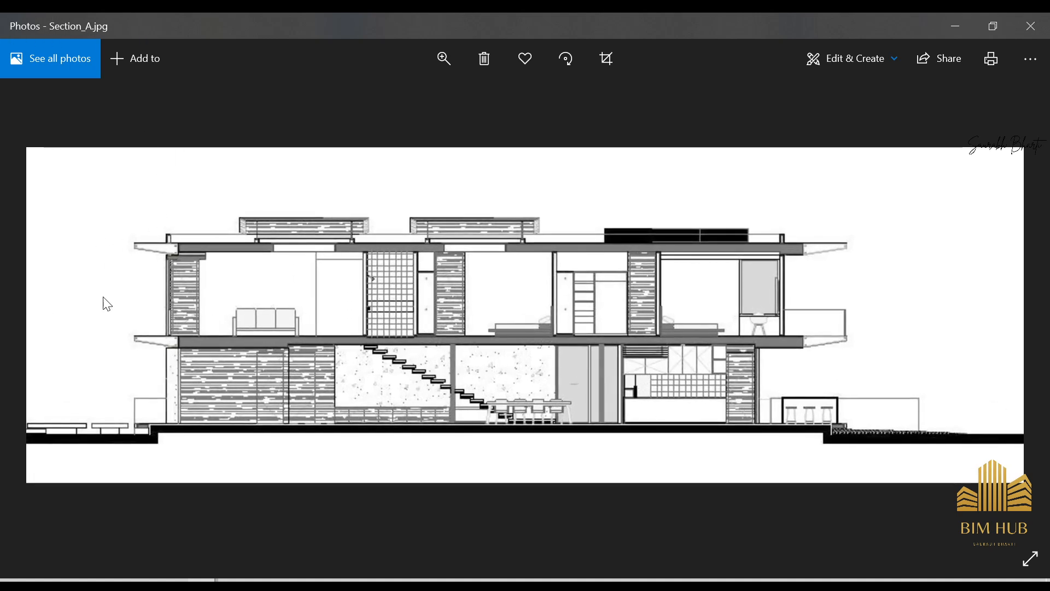
key("Right")
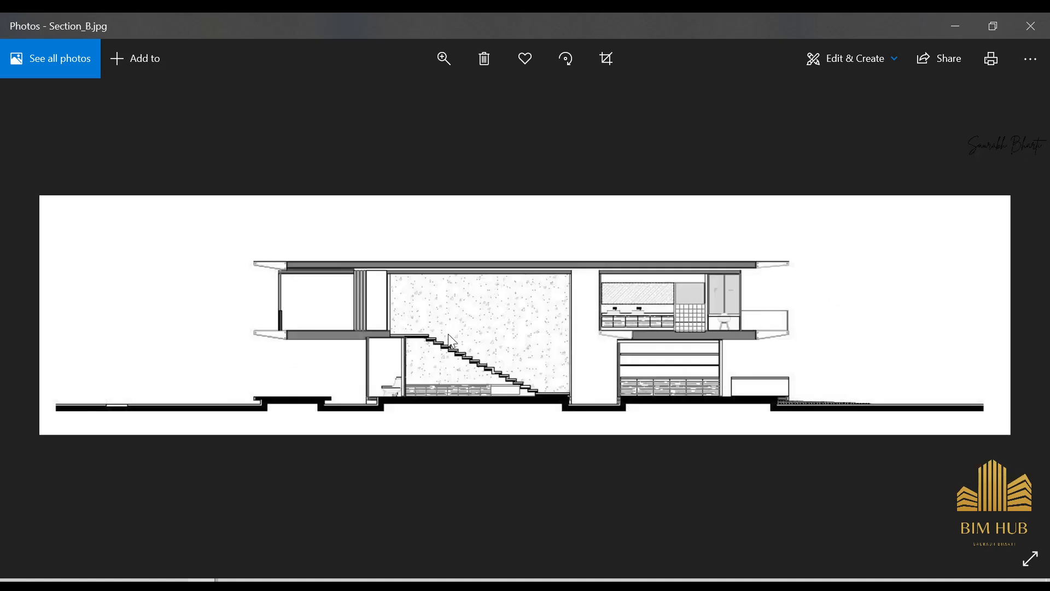
key("Right")
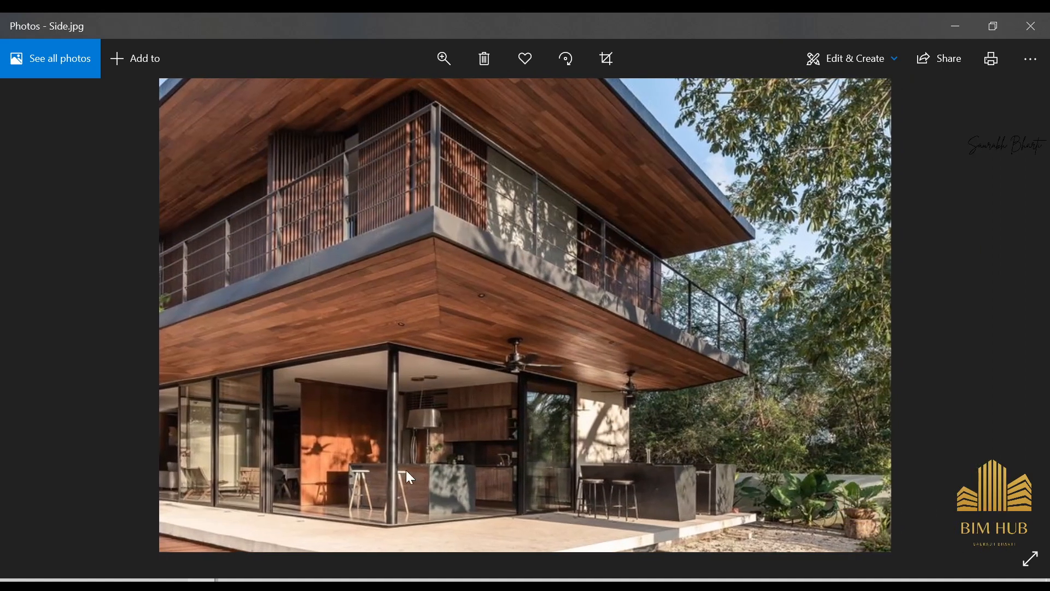
Switch back to Revit and inspect the back wall behind the kitchen and grid 5.1 along the living area's glazing.
left_click(955, 26)
scroll(684, 305, "up", 5)
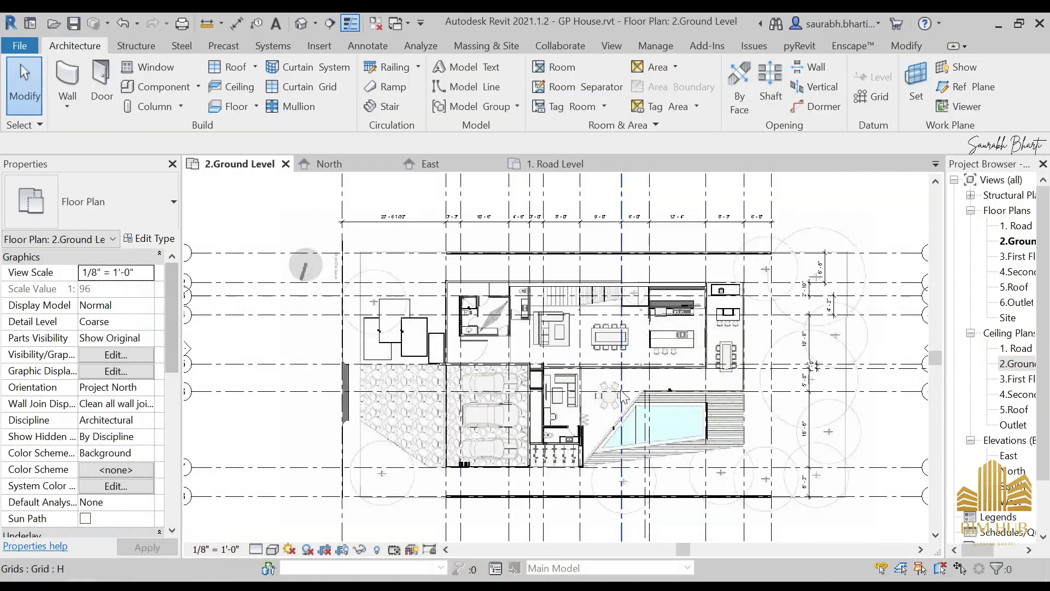
left_click(573, 294)
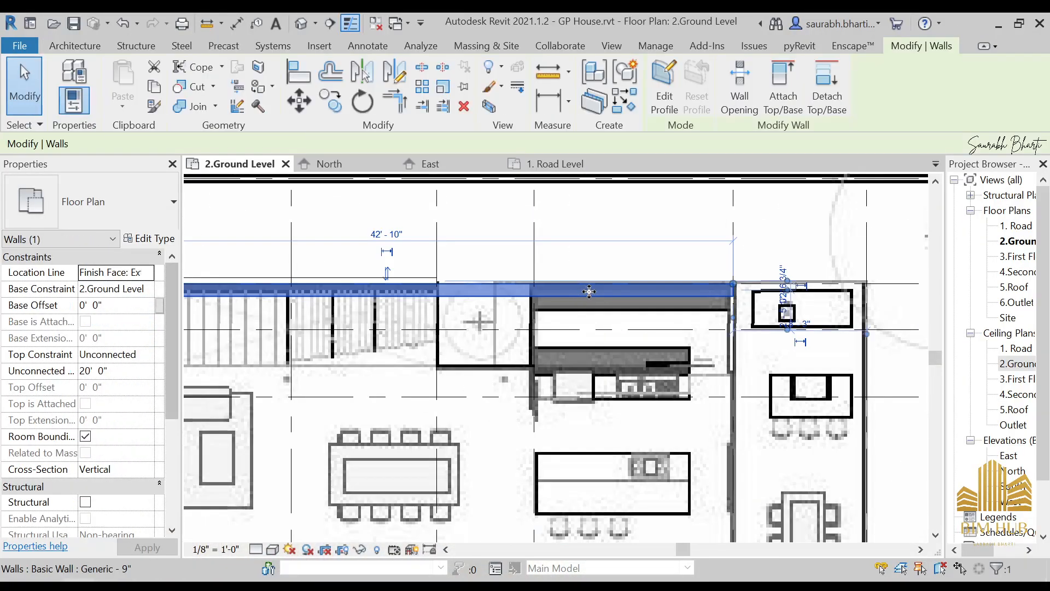
scroll(574, 293, "down", 2)
scroll(511, 399, "up", 2)
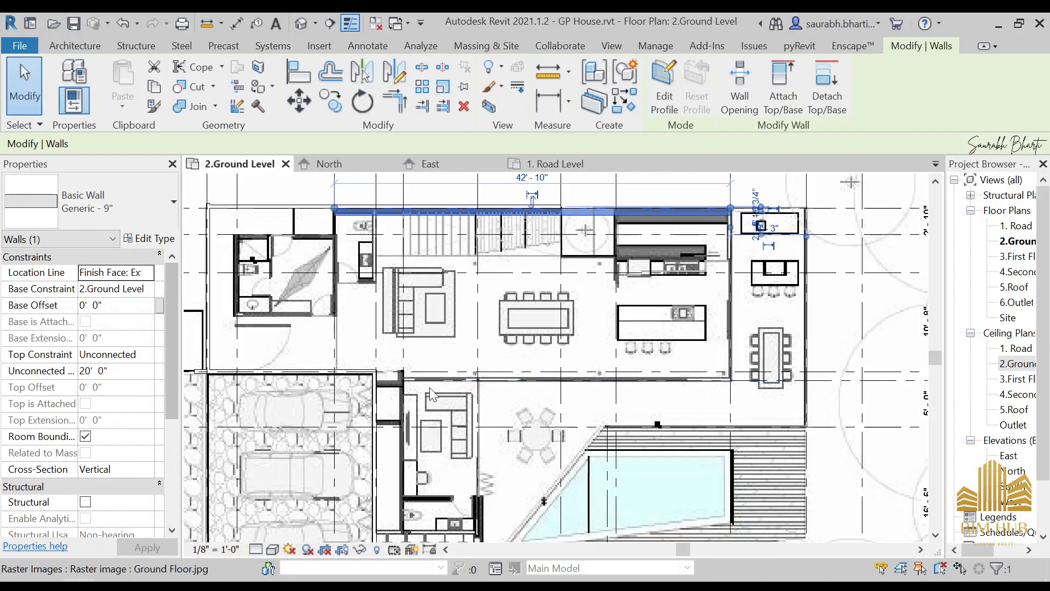
left_click(690, 383)
scroll(405, 400, "up", 5)
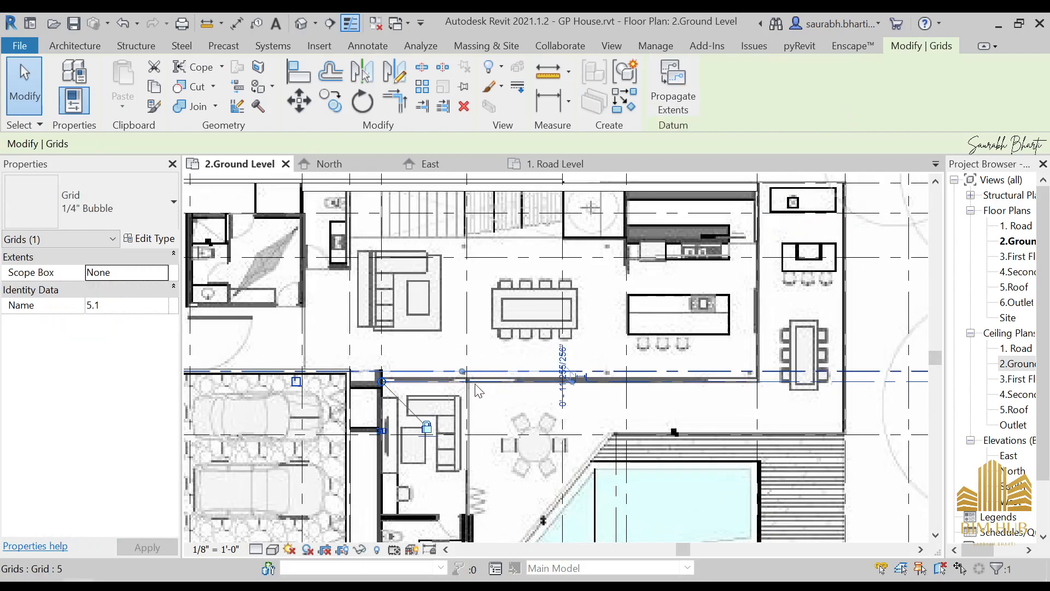
key("Escape")
Draw a Curtain Wall 1 wall about 35'-4" long on grid 5.1, from the living area's thick wall to grid K.
scroll(407, 402, "down", 5)
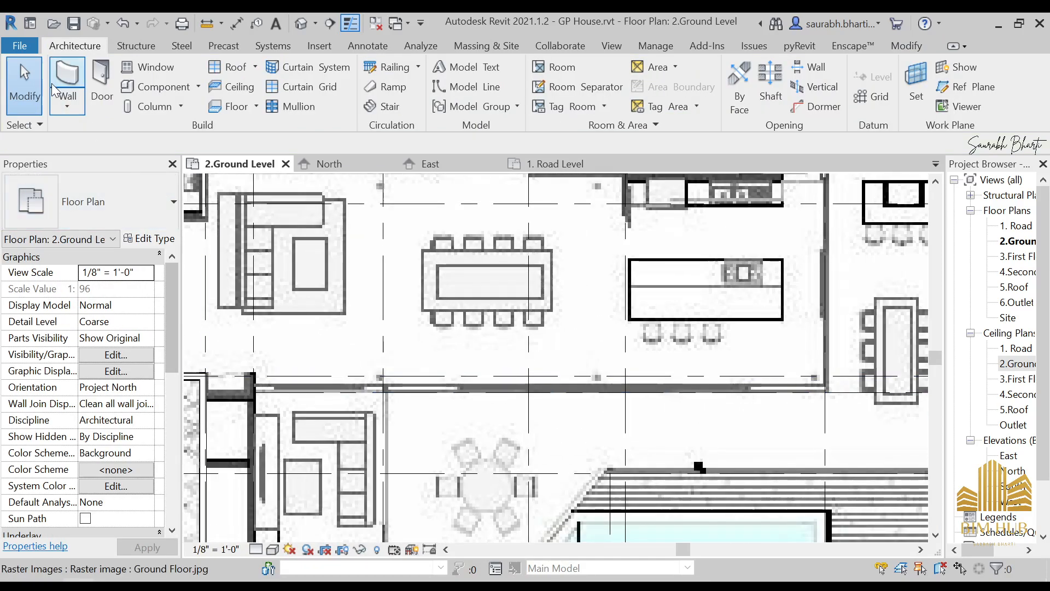
left_click(67, 82)
left_click(99, 198)
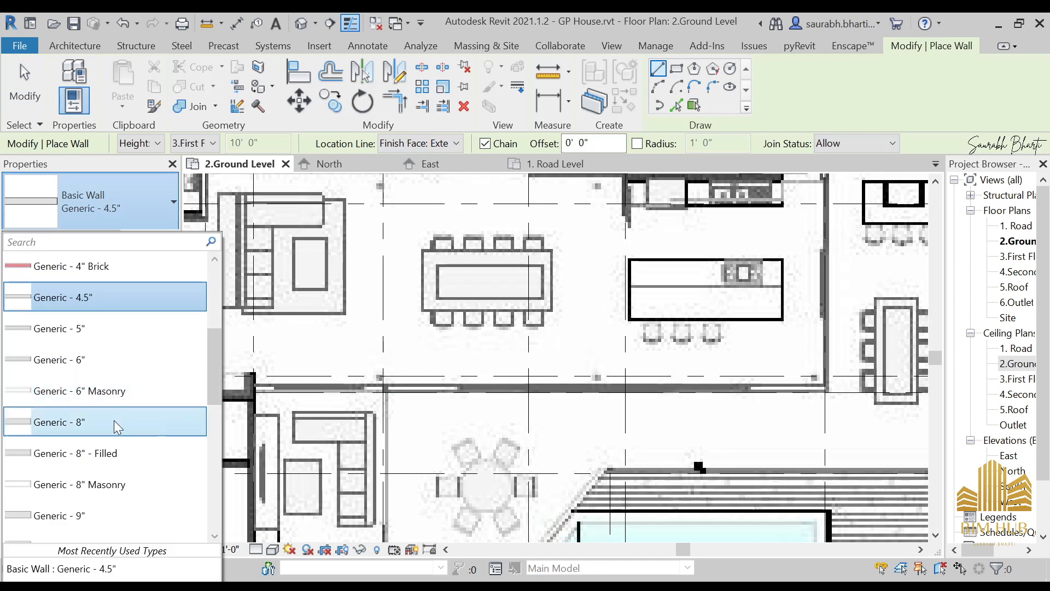
scroll(109, 419, "up", 3)
scroll(107, 405, "down", 3)
scroll(106, 396, "down", 6)
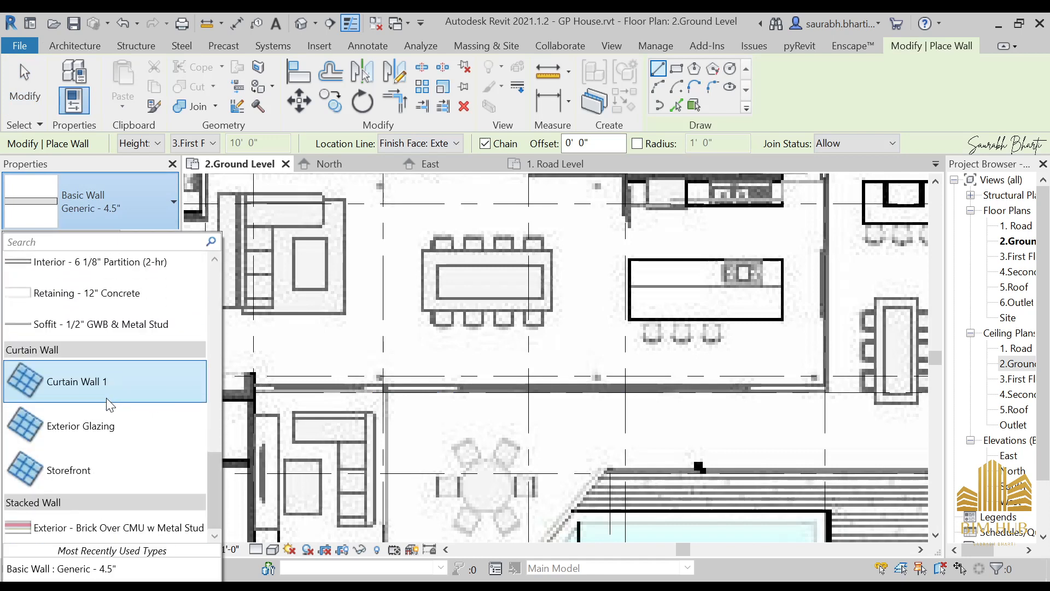
left_click(106, 312)
scroll(272, 391, "down", 2)
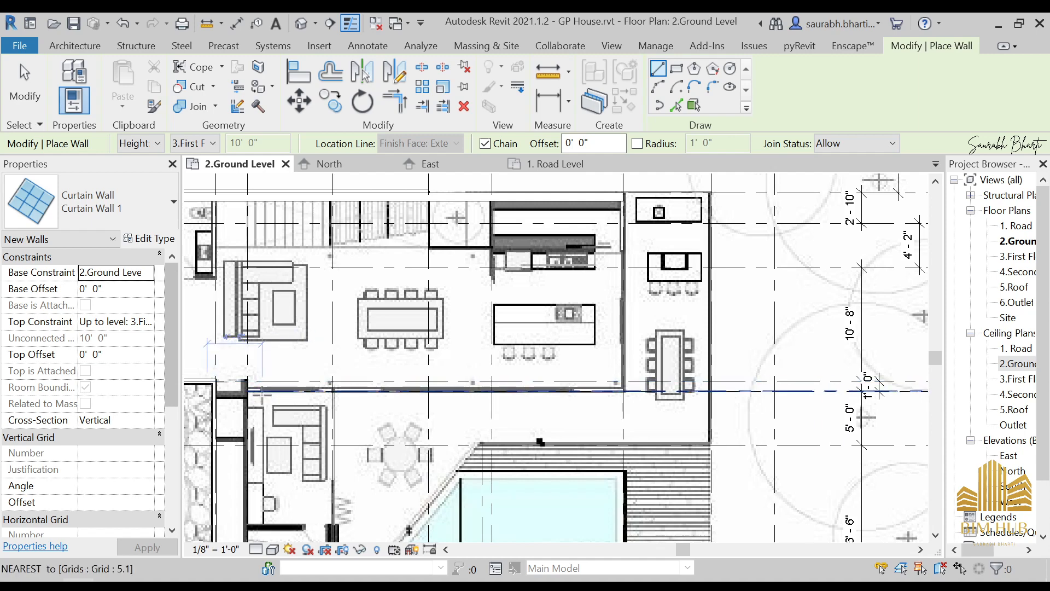
scroll(252, 388, "up", 3)
left_click(230, 389)
scroll(383, 383, "down", 3)
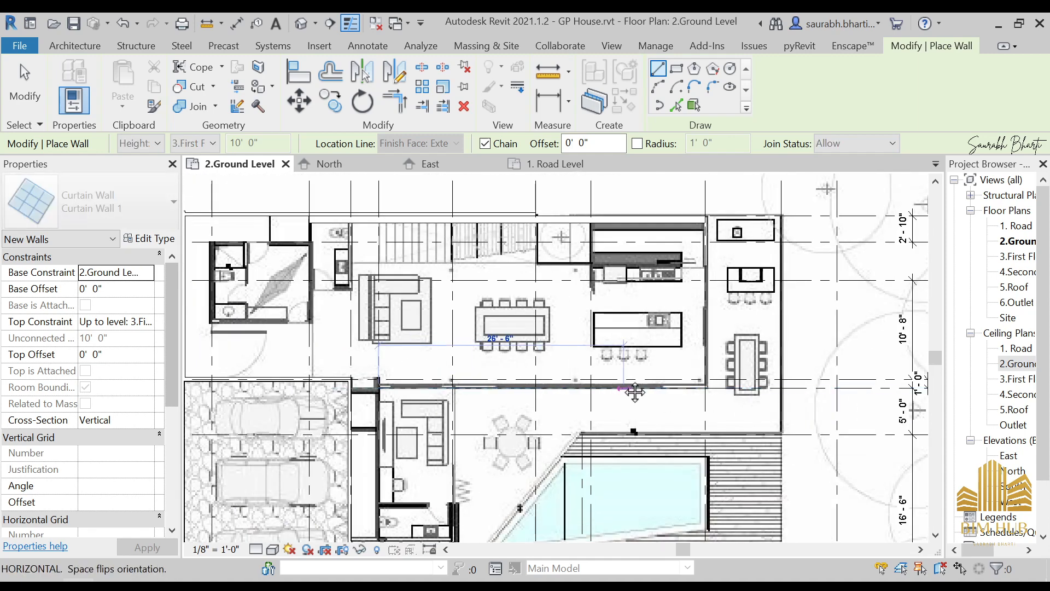
scroll(547, 416, "up", 4)
left_click(624, 385)
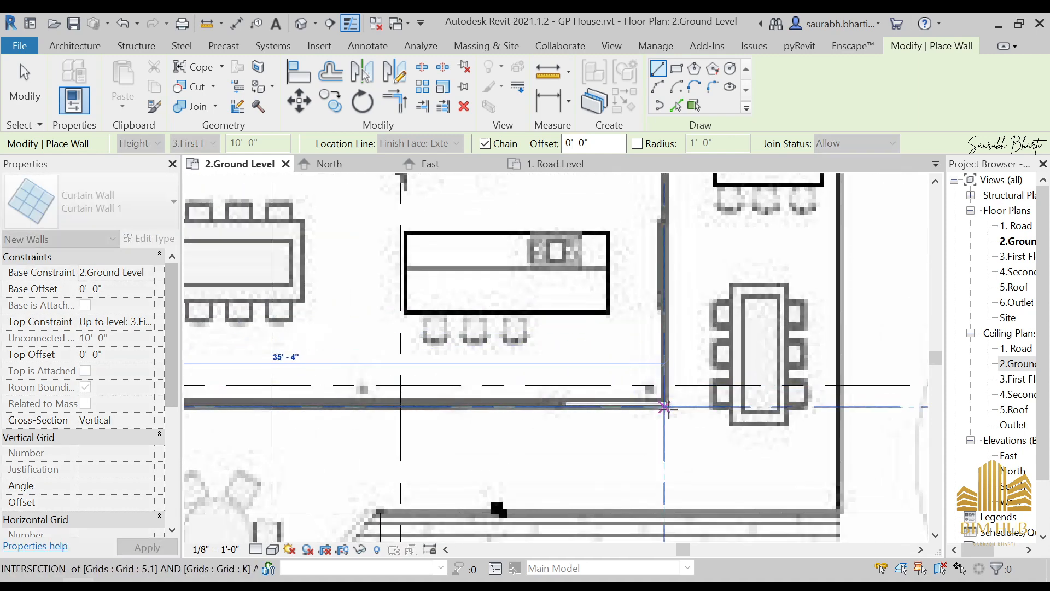
Continue the curtain wall along grid K from grid 5.1 to the back wall behind the kitchen.
scroll(666, 284, "down", 2)
scroll(667, 282, "down", 1)
middle_click_drag(679, 297, 637, 421)
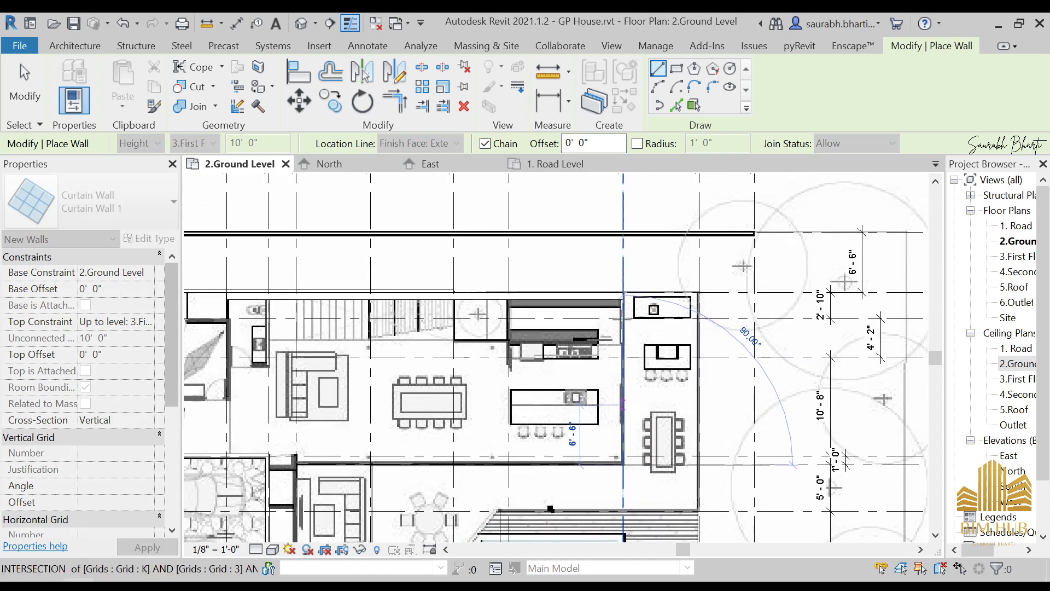
left_click(623, 296)
key("Escape")
key("Escape")
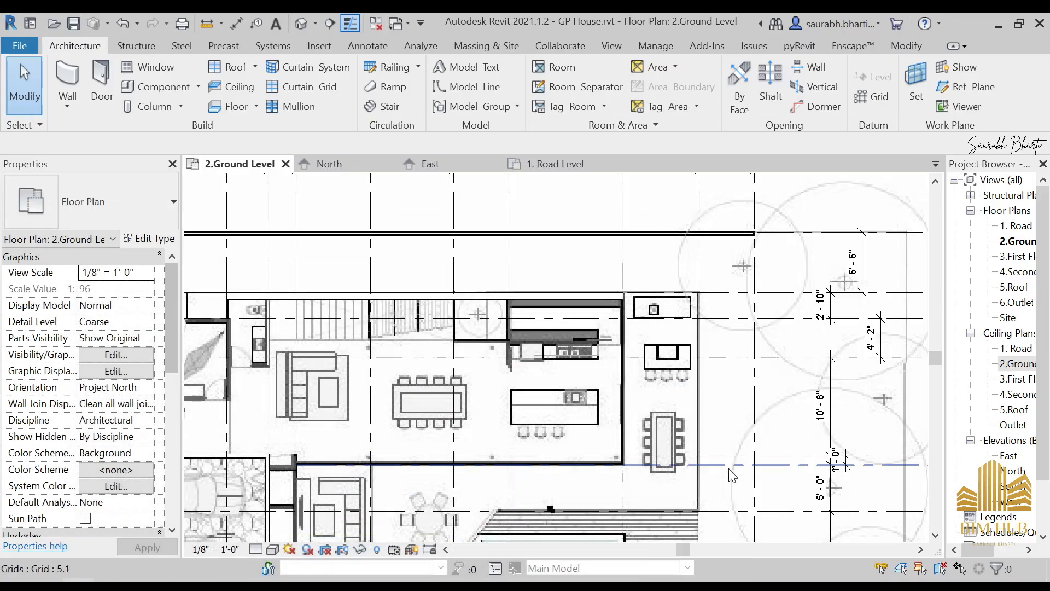
scroll(513, 380, "down", 2)
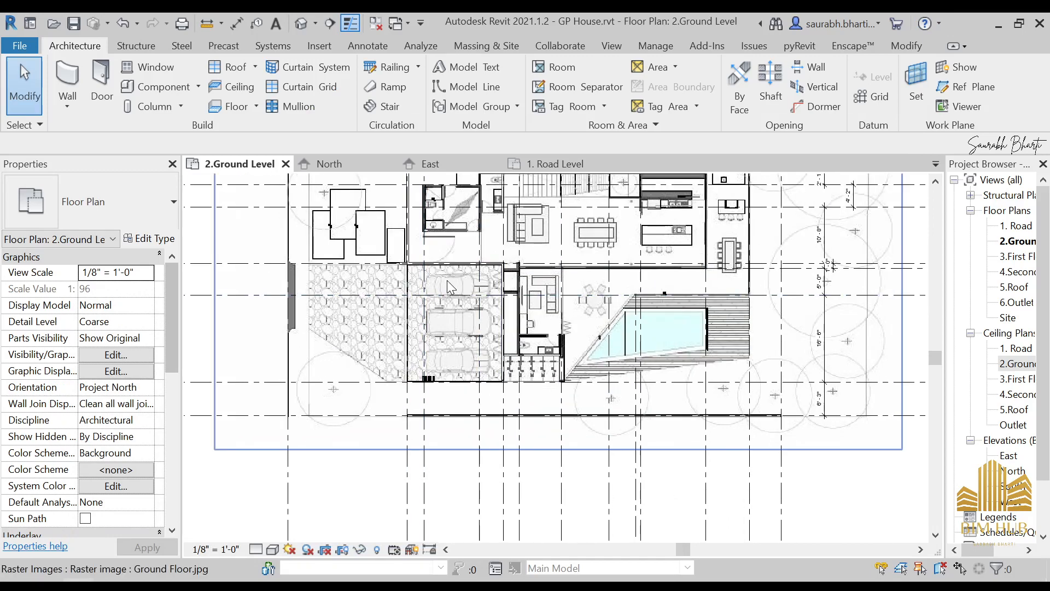
scroll(491, 422, "up", 2)
key("w")
key("a")
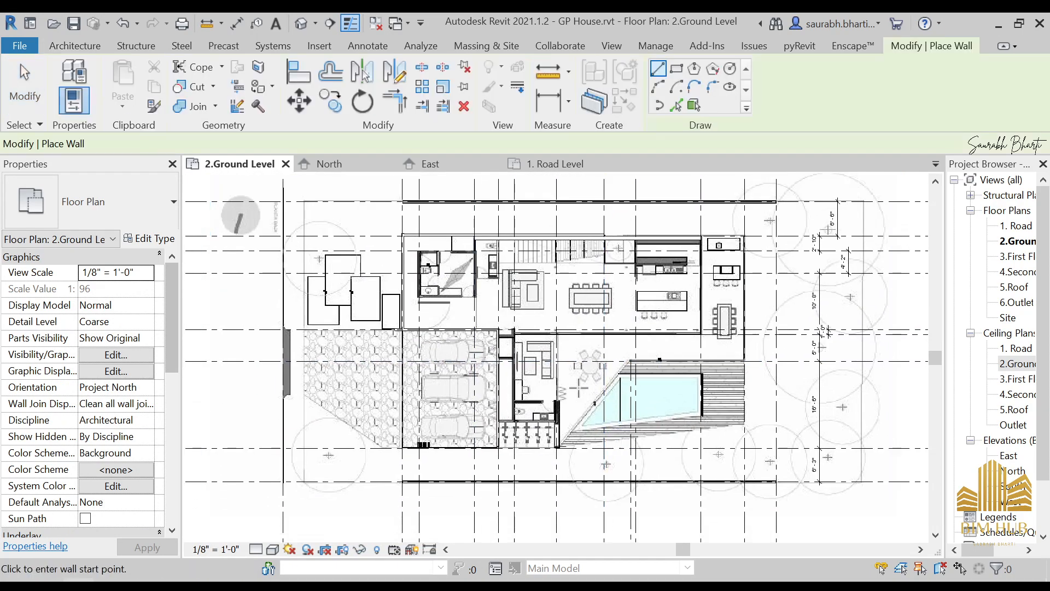
scroll(397, 520, "up", 3)
middle_click_drag(609, 348, 559, 370)
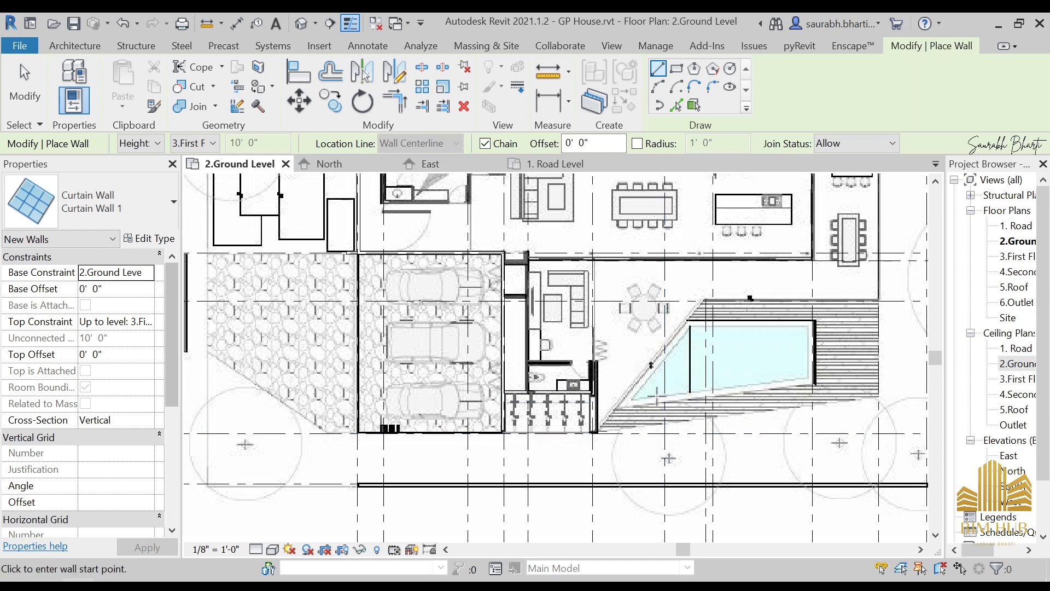
scroll(620, 433, "up", 5)
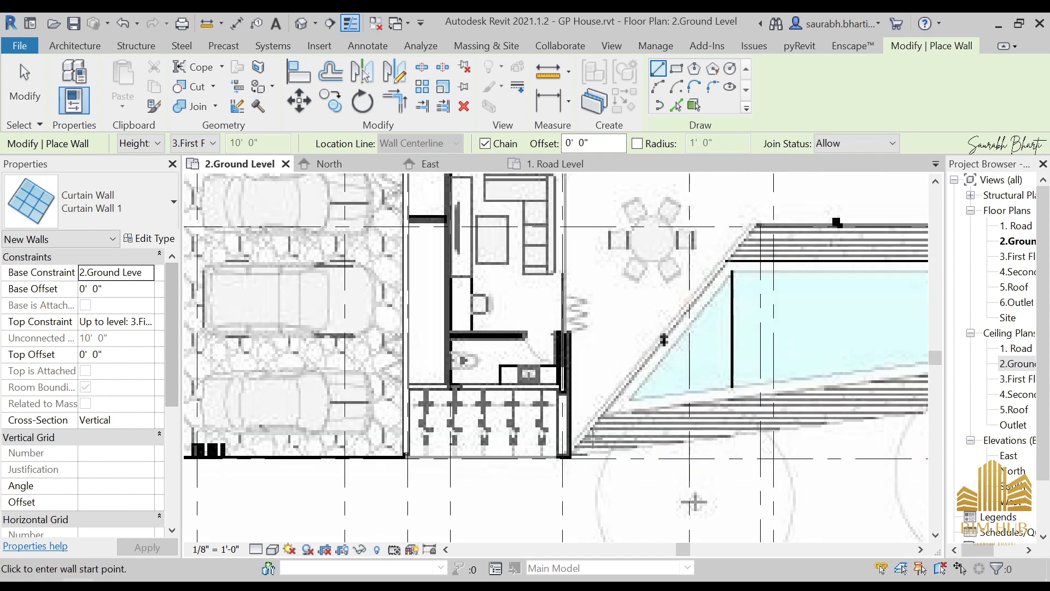
left_click(559, 462)
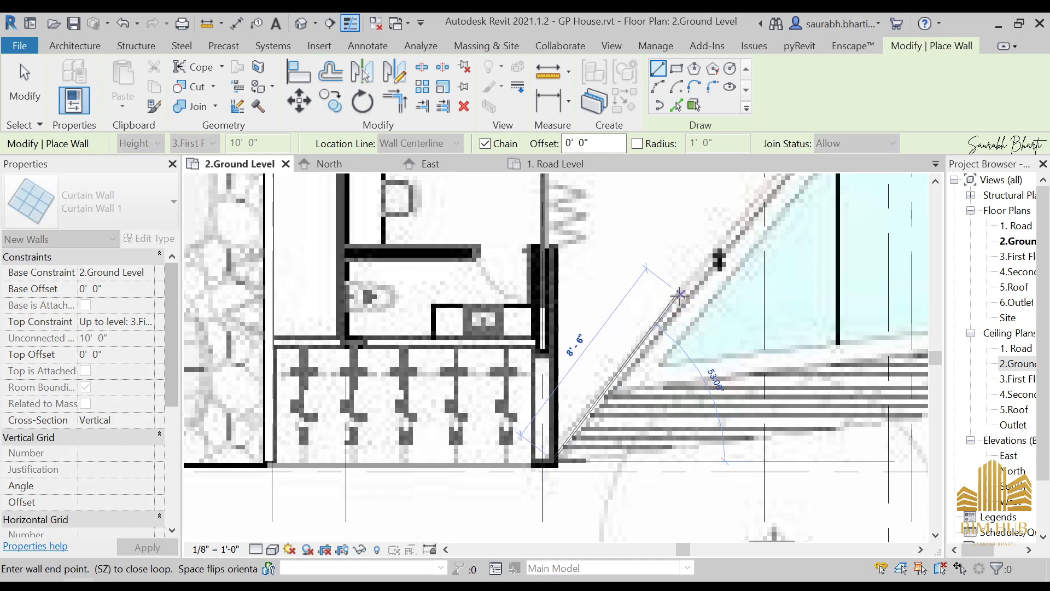
key("Escape")
key("Escape")
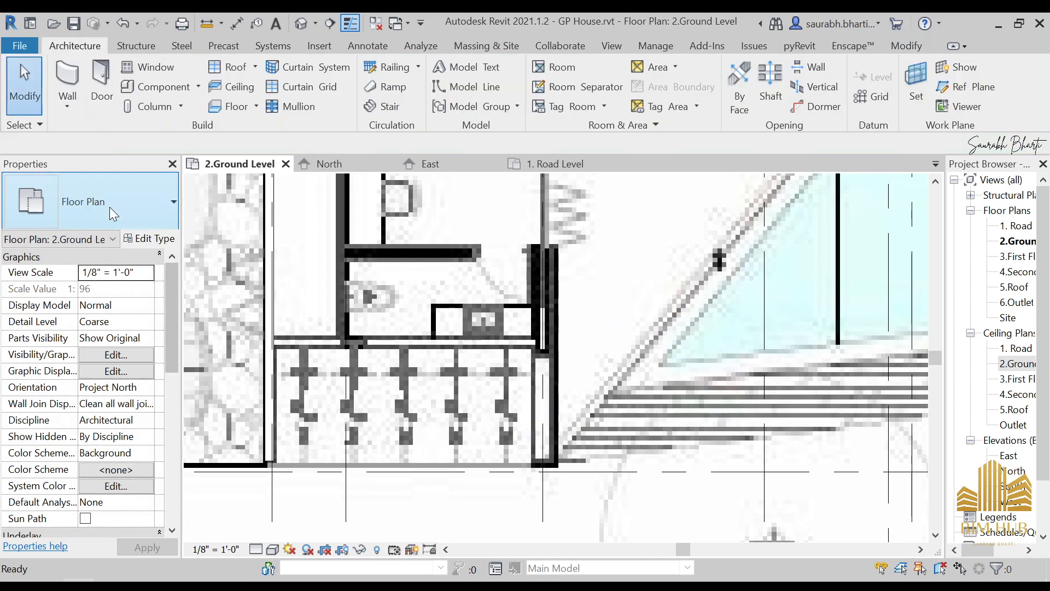
Start another wall, then switch to Photos and review Side.jpg, Section_A.jpg and Int Back.jpg for the pool-side enclosure.
left_click(79, 80)
mouse_move(204, 587)
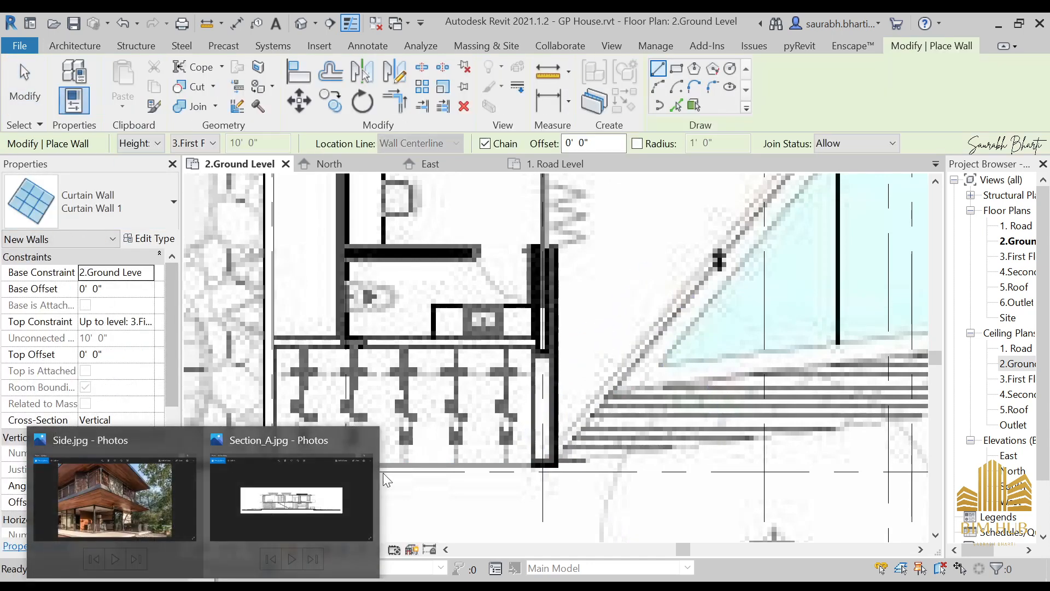
left_click(109, 527)
key("Left")
key("Right")
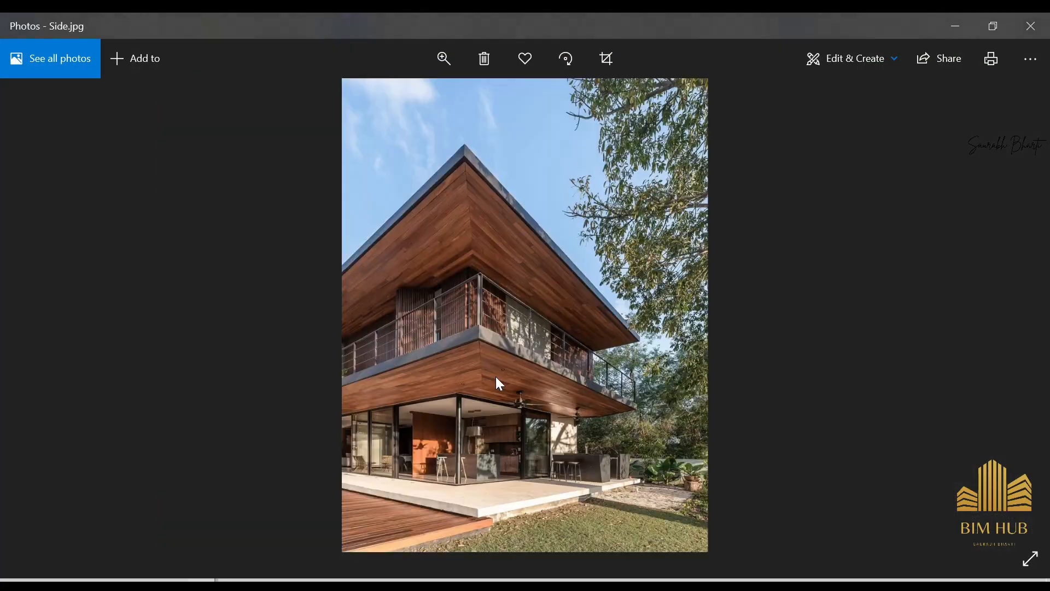
key("Right")
key("Left")
key("Left")
key("Left")
key("Left")
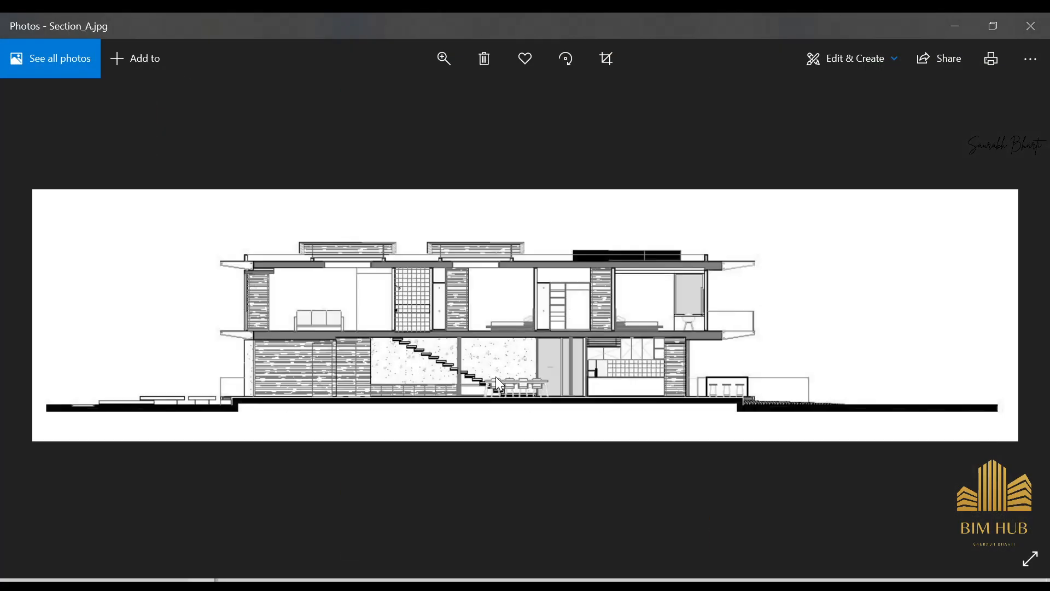
key("Left")
key("Left")
key("Left")
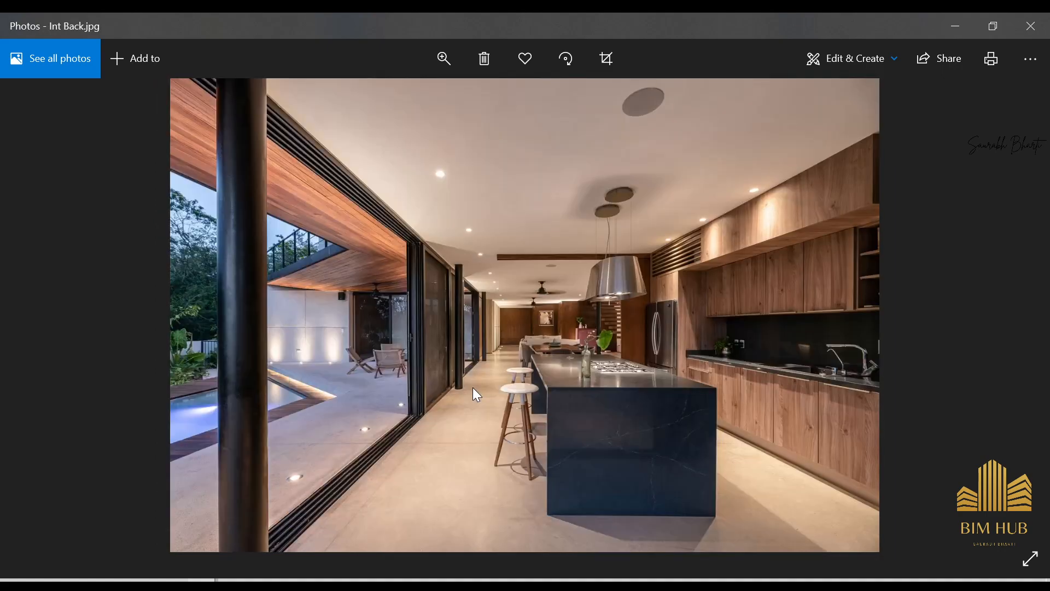
Browse past First Floor.jpg to Back.jpg and examine the solid wall and terrace glazing beside the pool.
key("Right")
key("Left")
key("Left")
key("Left")
key("Left")
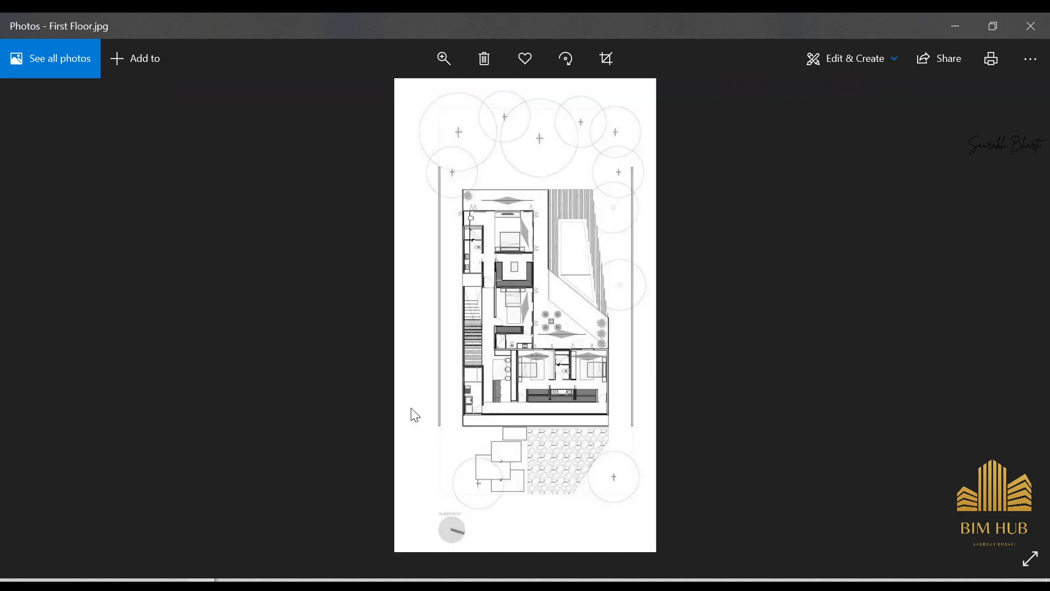
key("Left")
key("Left")
key("Left")
key("Left")
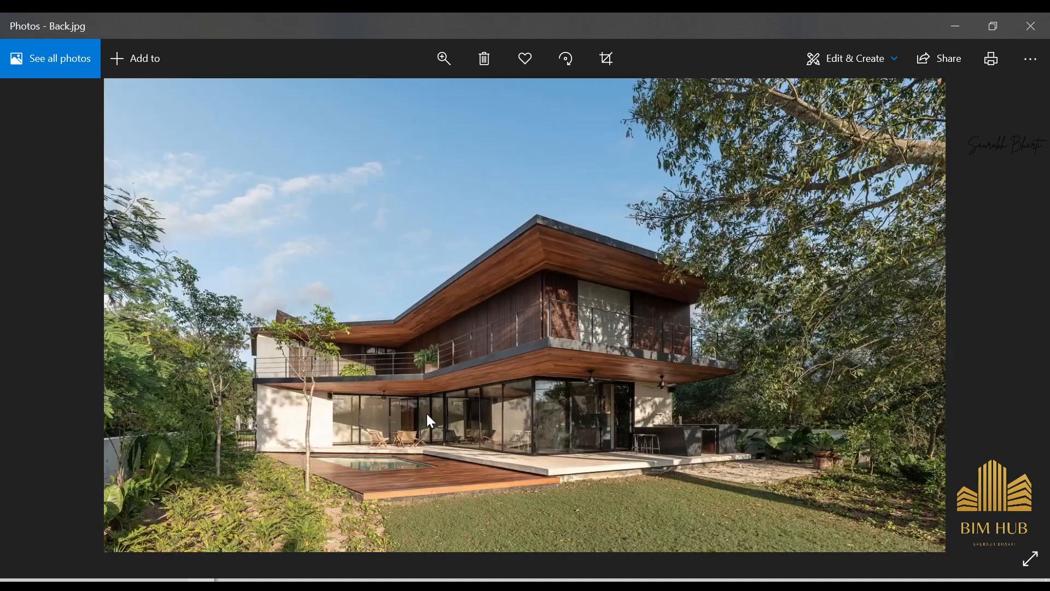
scroll(271, 438, "up", 2)
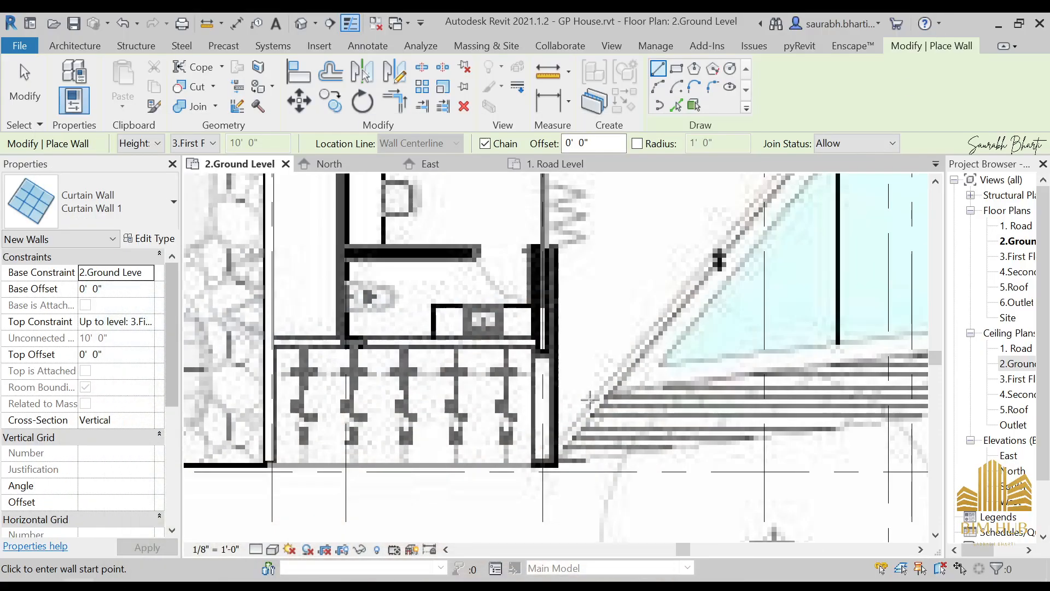
Abandon the curtain wall started along the diagonal pool edge and set the wall type to Basic Wall Generic - 4.5".
scroll(581, 441, "down", 3)
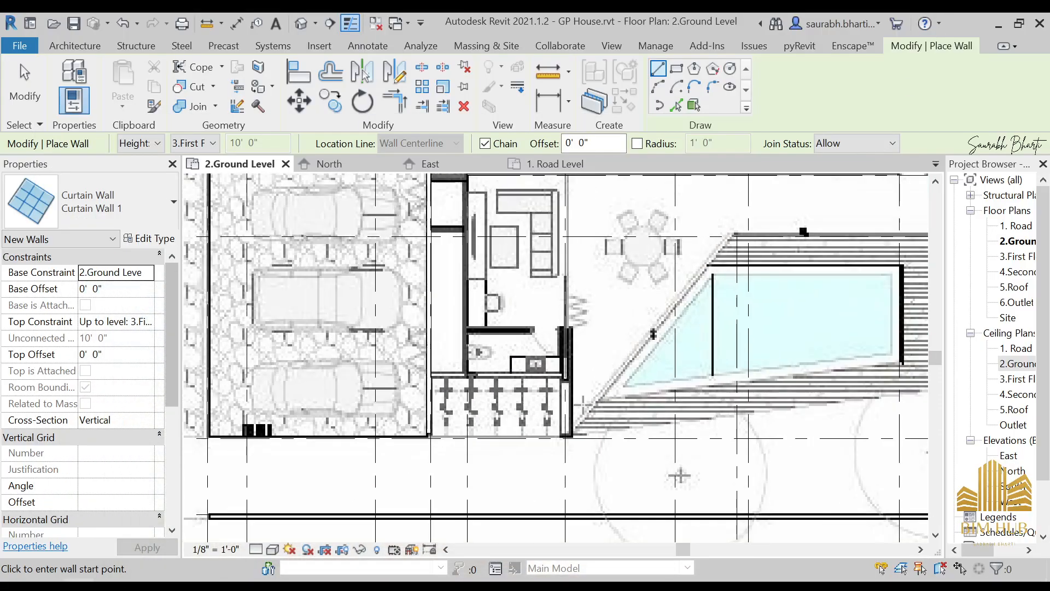
scroll(581, 441, "up", 3)
scroll(715, 340, "down", 3)
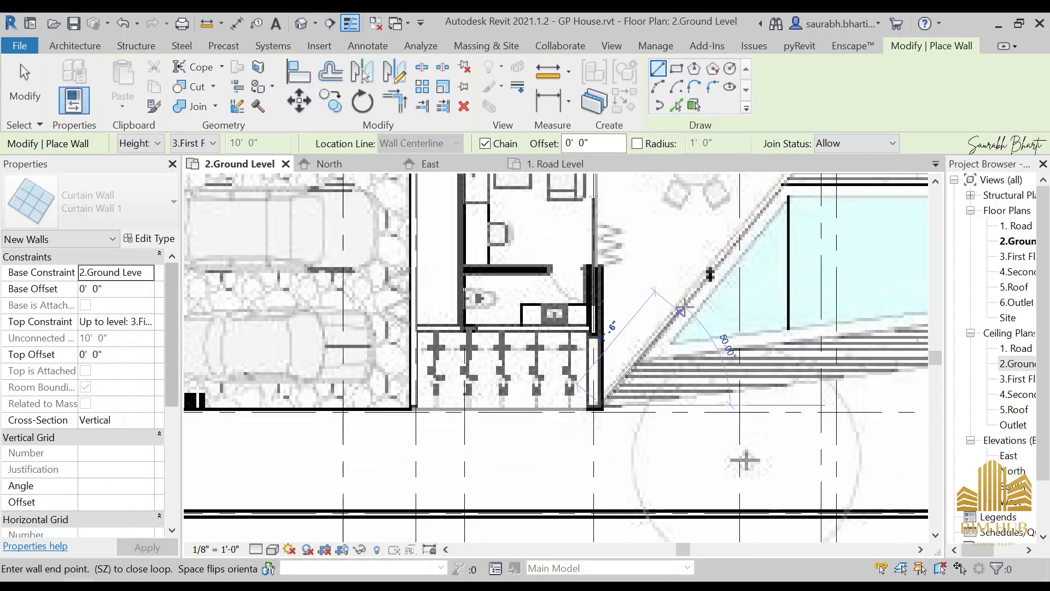
left_click(75, 195)
left_click(116, 201)
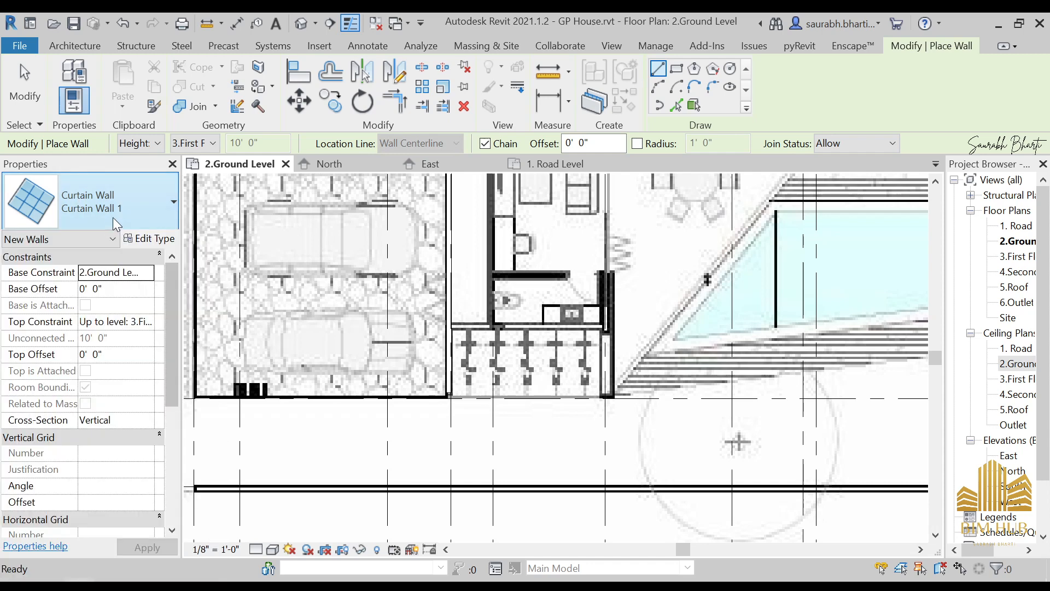
left_click(113, 217)
scroll(101, 372, "up", 3)
scroll(101, 358, "up", 2)
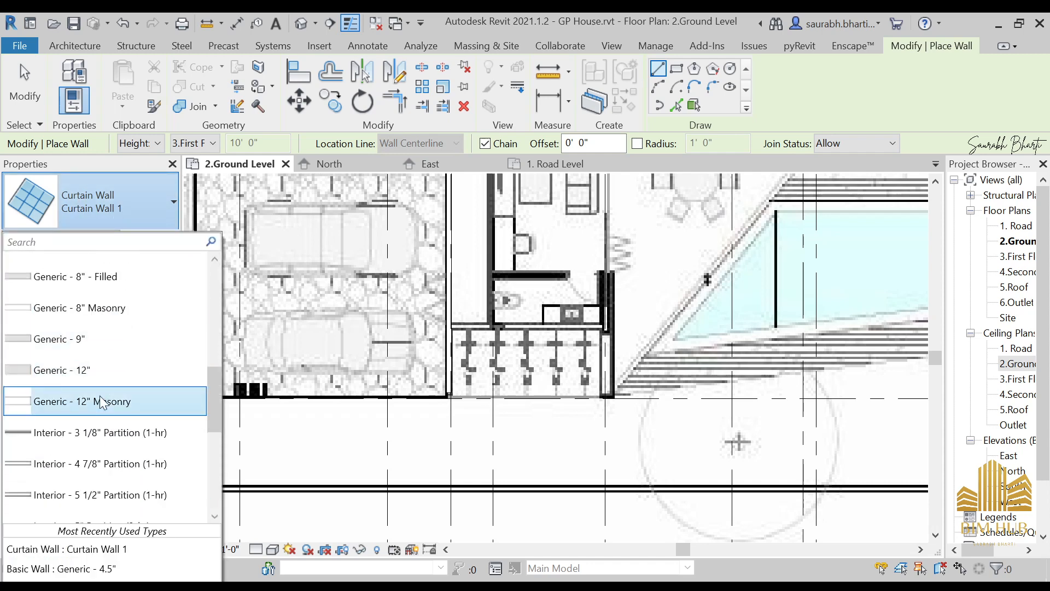
scroll(108, 307, "up", 1)
left_click(108, 277)
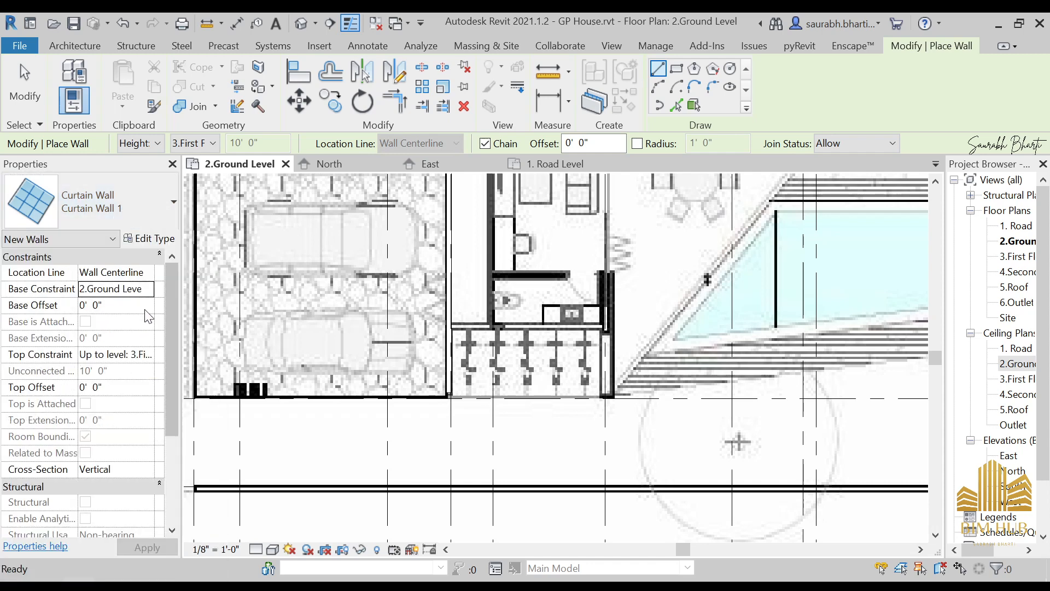
Draw a Generic - 4.5" wall about 20'-7" long along the diagonal pool edge, from the bathroom block's outer corner to grid 6.
scroll(714, 396, "up", 3)
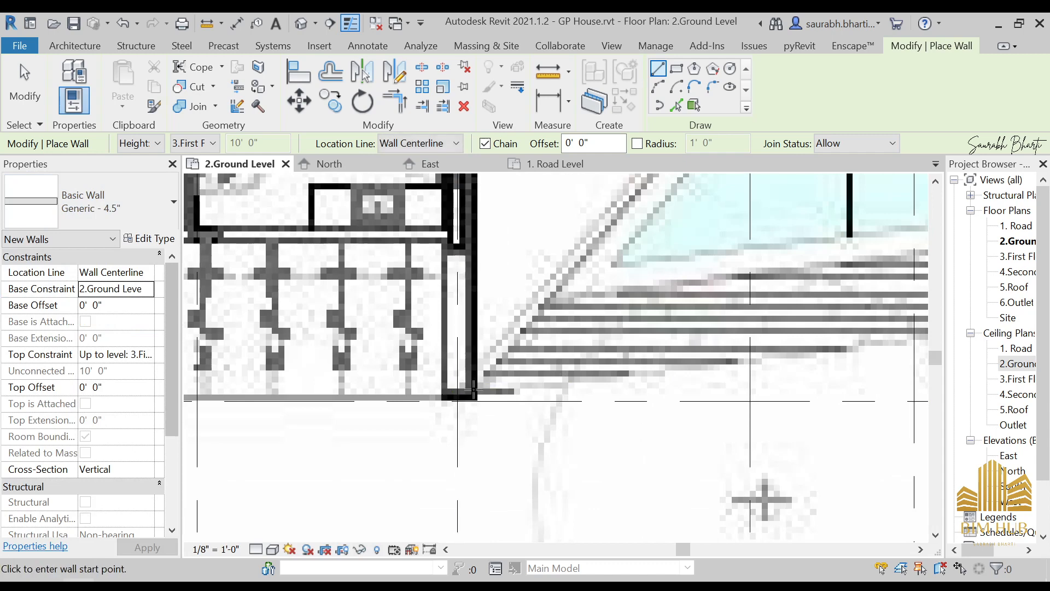
left_click(473, 390)
scroll(601, 340, "down", 4)
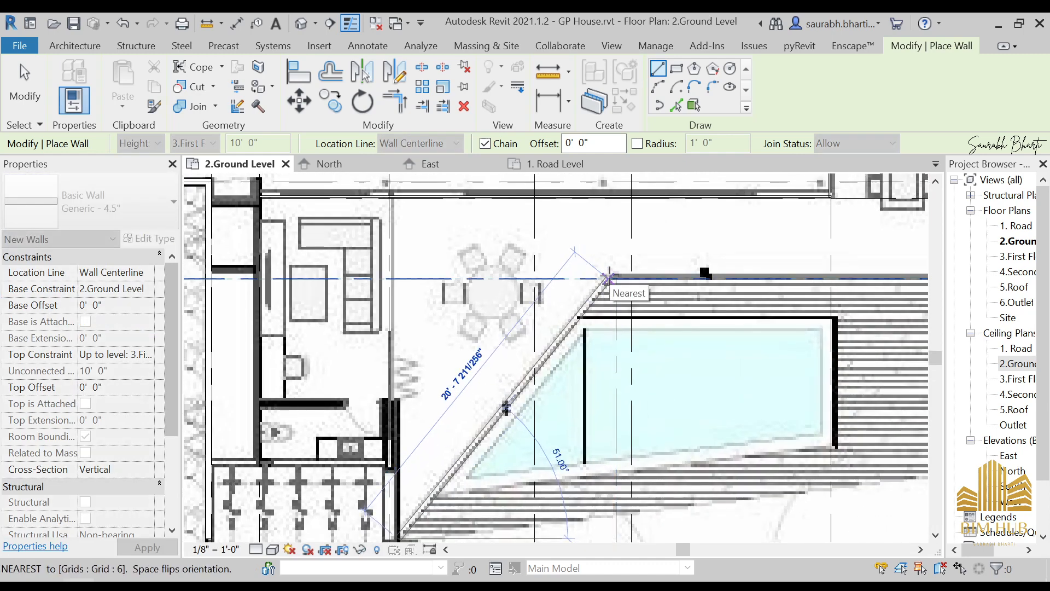
left_click(609, 276)
scroll(761, 274, "down", 2)
middle_click_drag(761, 284, 567, 294)
key("Escape")
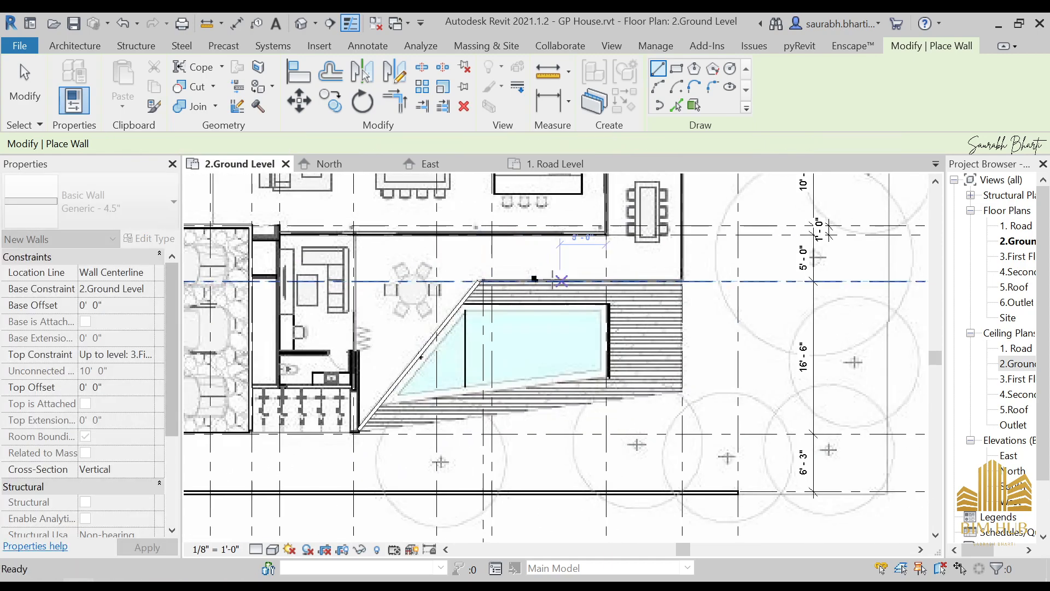
Compare the diagonal pool-side wall with the solid wall and terrace glazing shown in Back.jpg.
mouse_move(204, 586)
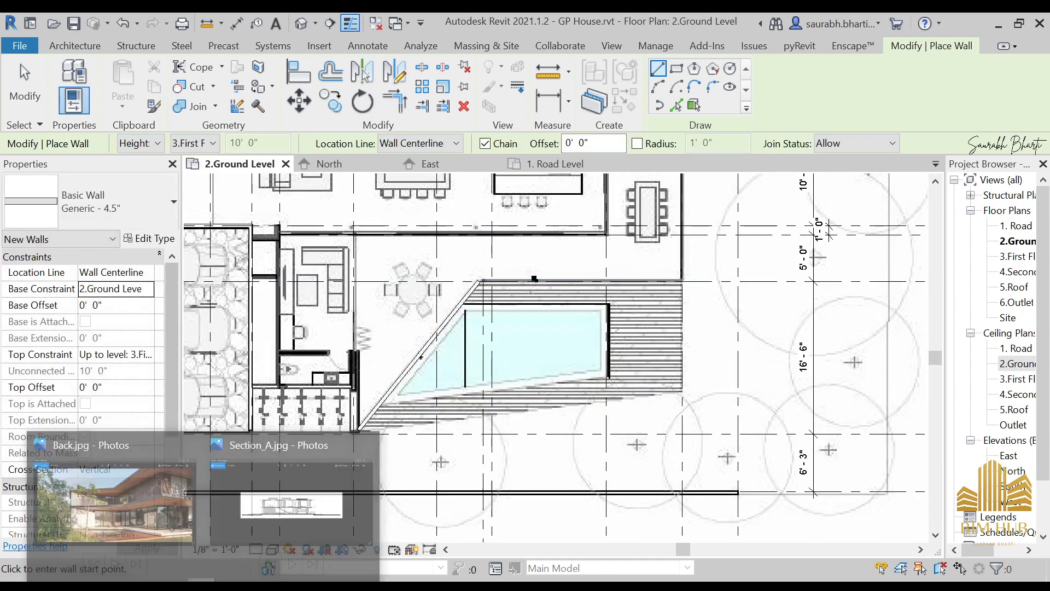
left_click(130, 517)
scroll(469, 450, "up", 3)
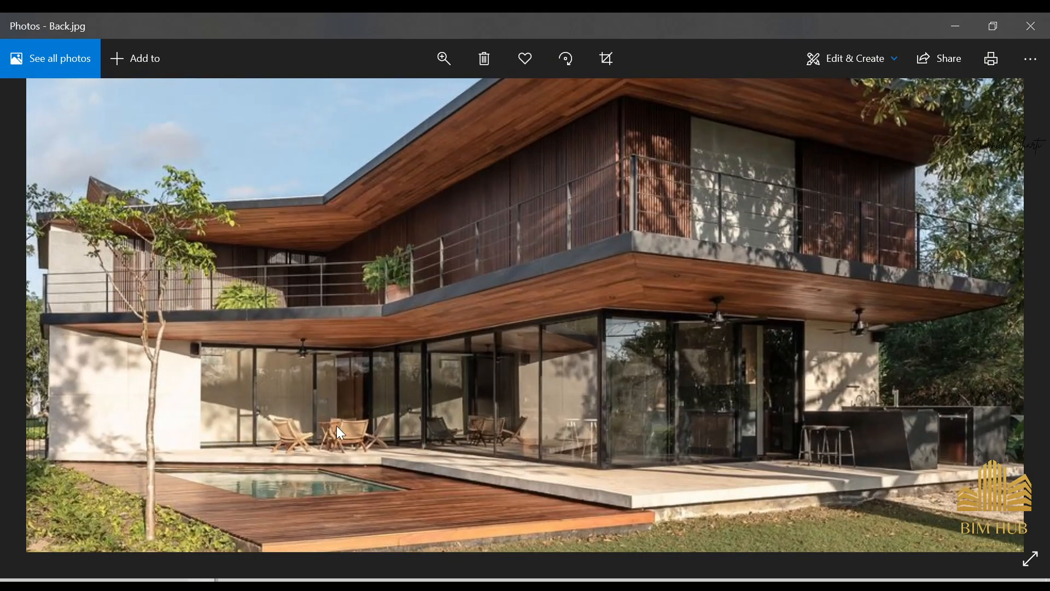
left_click(955, 26)
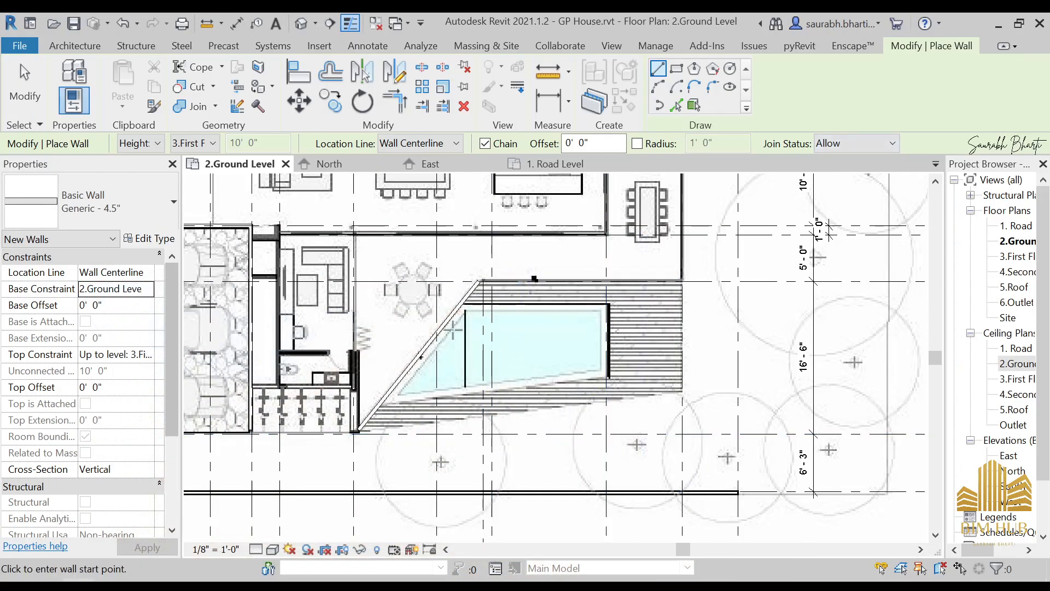
key("Escape")
key("Escape")
left_click(433, 327)
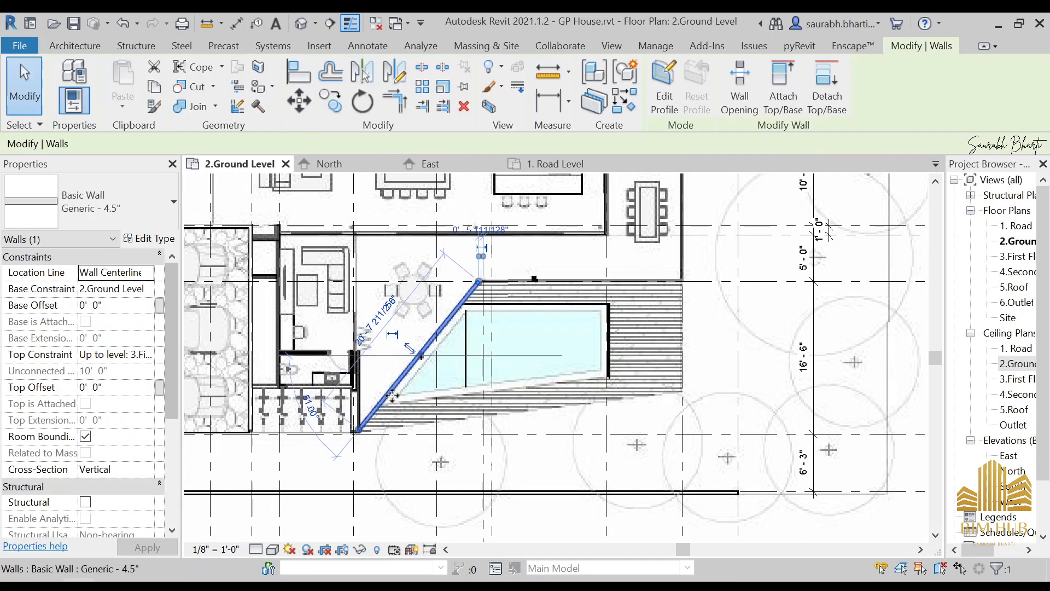
scroll(392, 395, "up", 2)
mouse_move(189, 578)
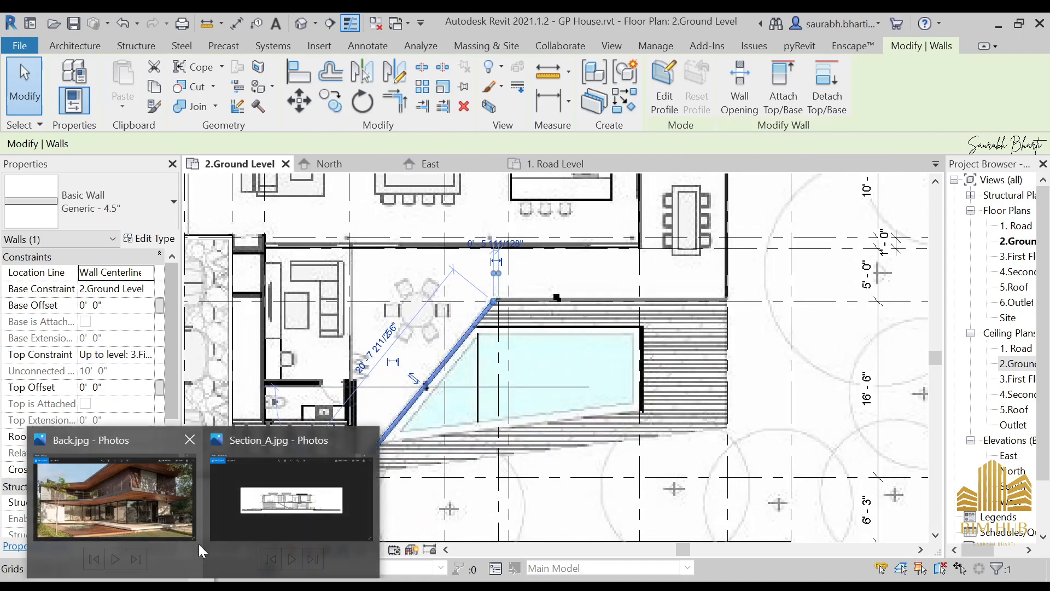
left_click(154, 517)
scroll(369, 446, "up", 2)
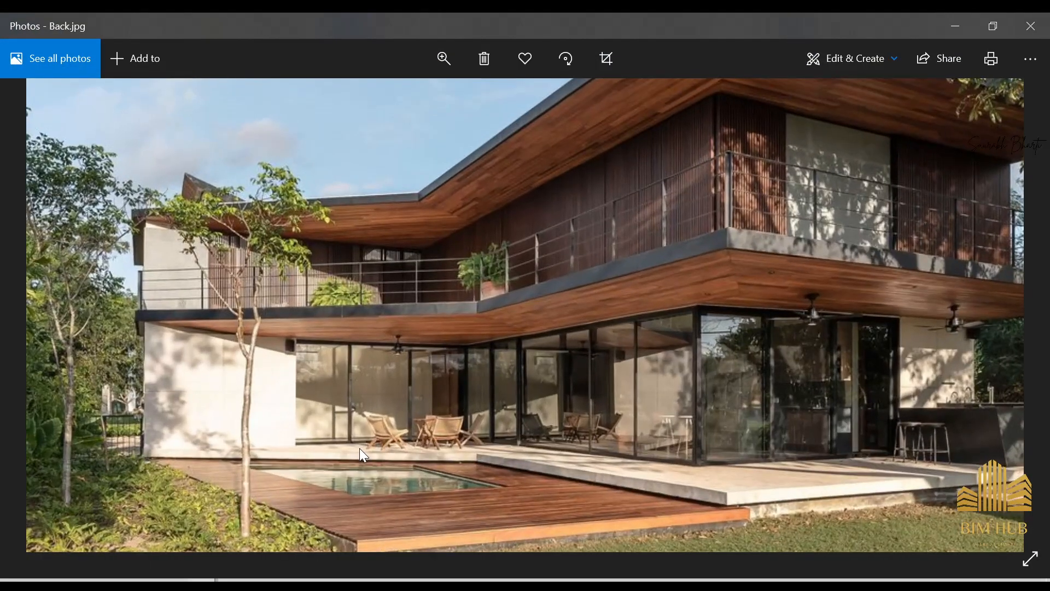
left_click(957, 20)
Remove the diagonal wall beside the pool.
key("Escape")
left_click(399, 418)
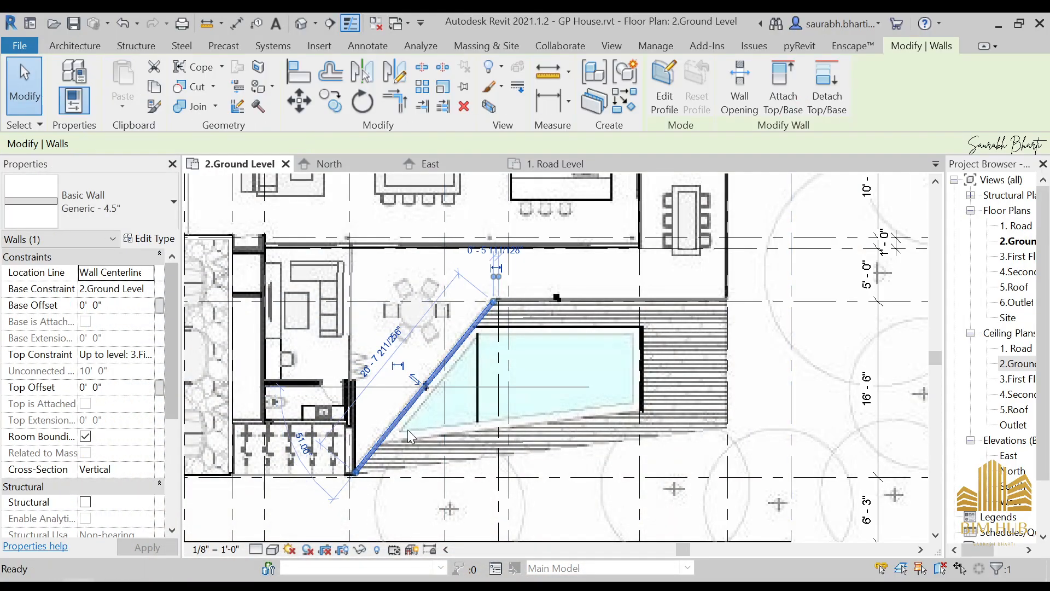
key("Escape")
Draw a horizontal Generic - 4.5" wall below the bathroom, from the parking side wall to the grid line at the terrace edge.
scroll(332, 399, "down", 3)
middle_click_drag(334, 400, 399, 450)
scroll(316, 398, "up", 4)
key("w")
key("a")
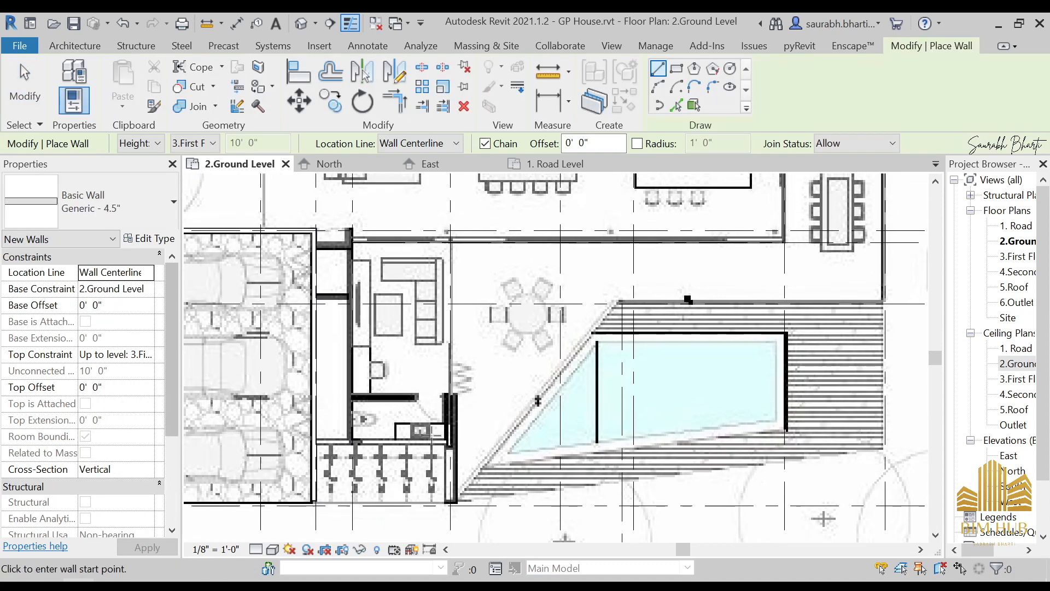
scroll(339, 450, "up", 4)
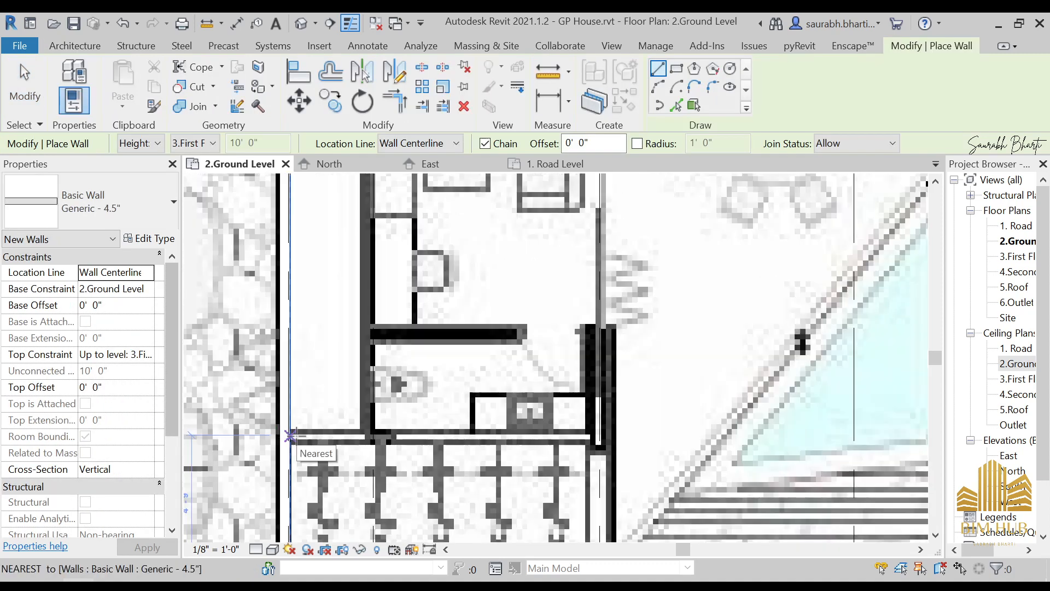
left_click(291, 436)
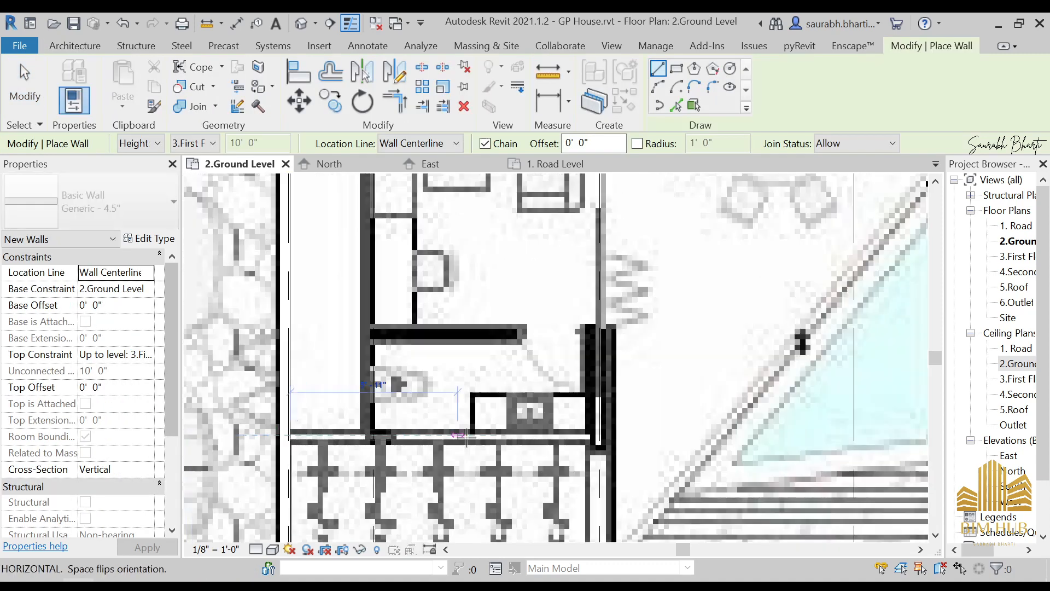
left_click(599, 436)
Continue the Generic - 4.5" wall along the terrace side of the small sitting room to the curtain wall on grid 5.1.
scroll(618, 301, "down", 3)
scroll(570, 295, "up", 5)
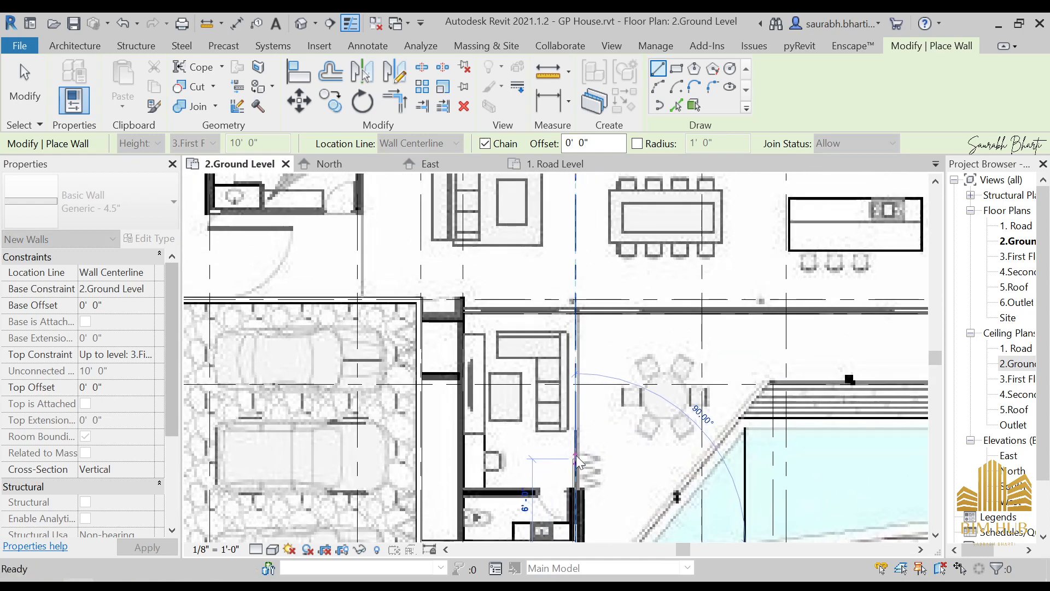
left_click(570, 283)
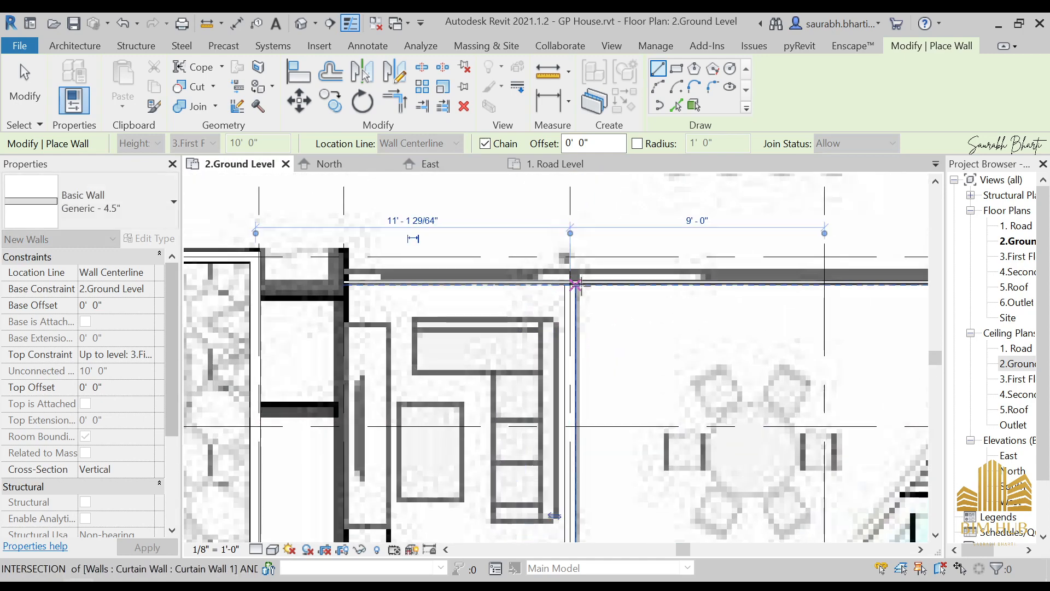
key("Escape")
scroll(585, 337, "down", 3)
middle_click_drag(586, 337, 519, 312)
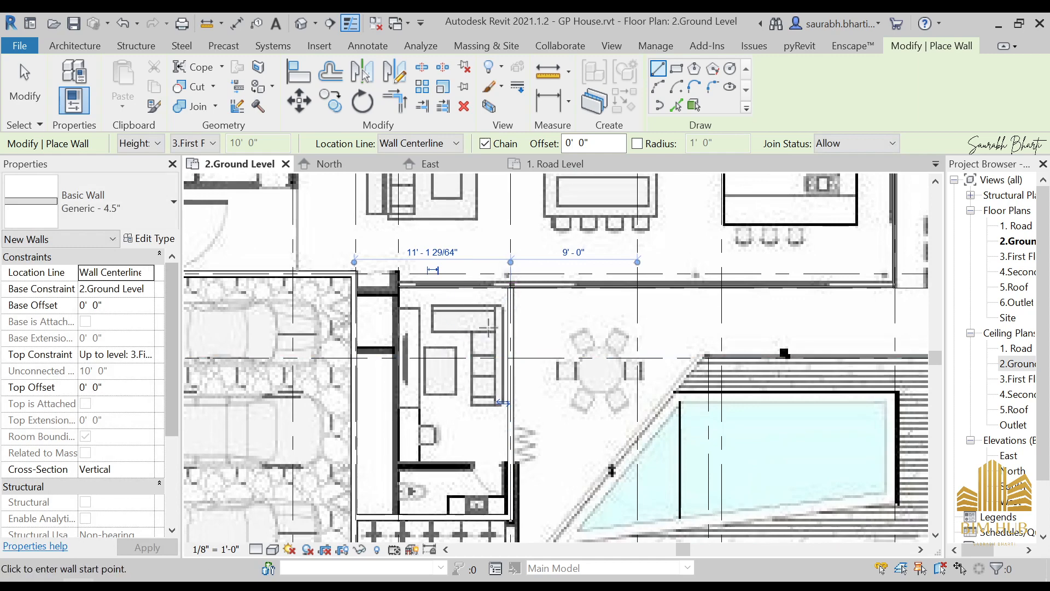
Try to shorten the sitting room's terrace-side wall by moving its curtain-wall end toward the folding door, and undo it.
left_click(512, 329)
key("Escape")
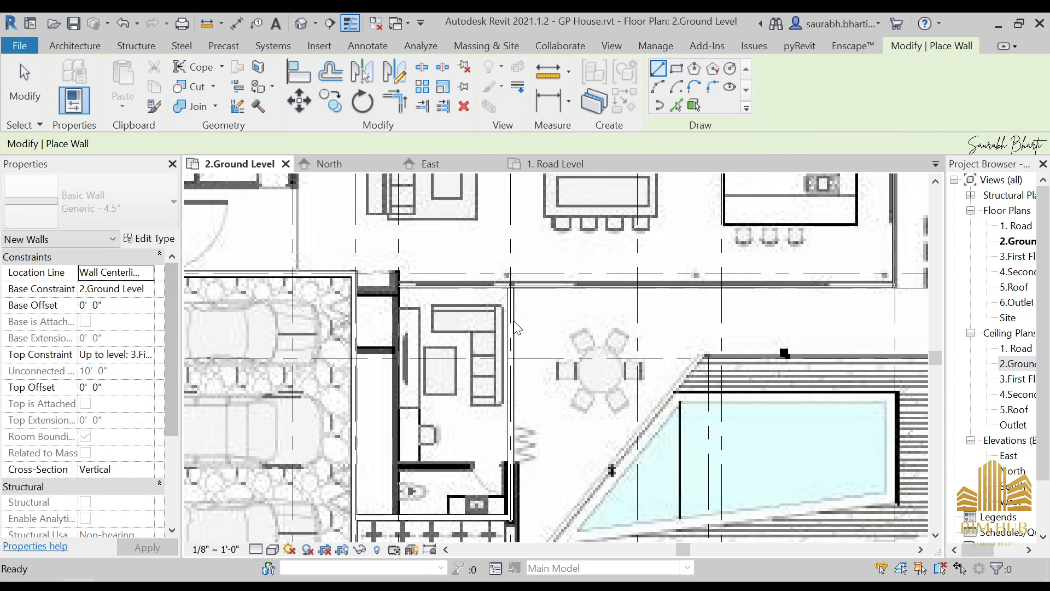
left_click(514, 323)
left_click_drag(512, 288, 521, 407)
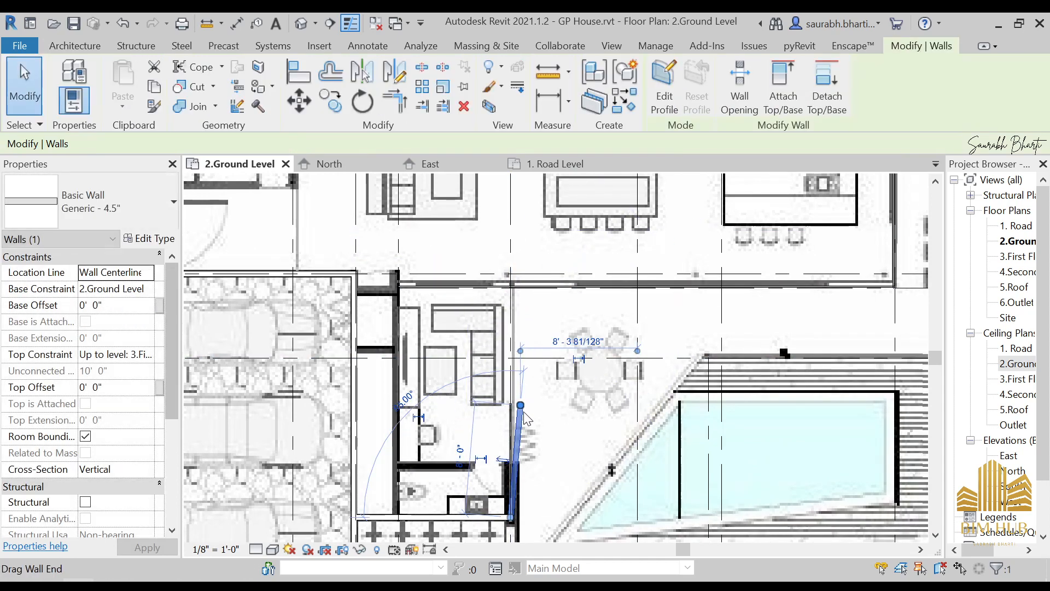
key("ctrl+z")
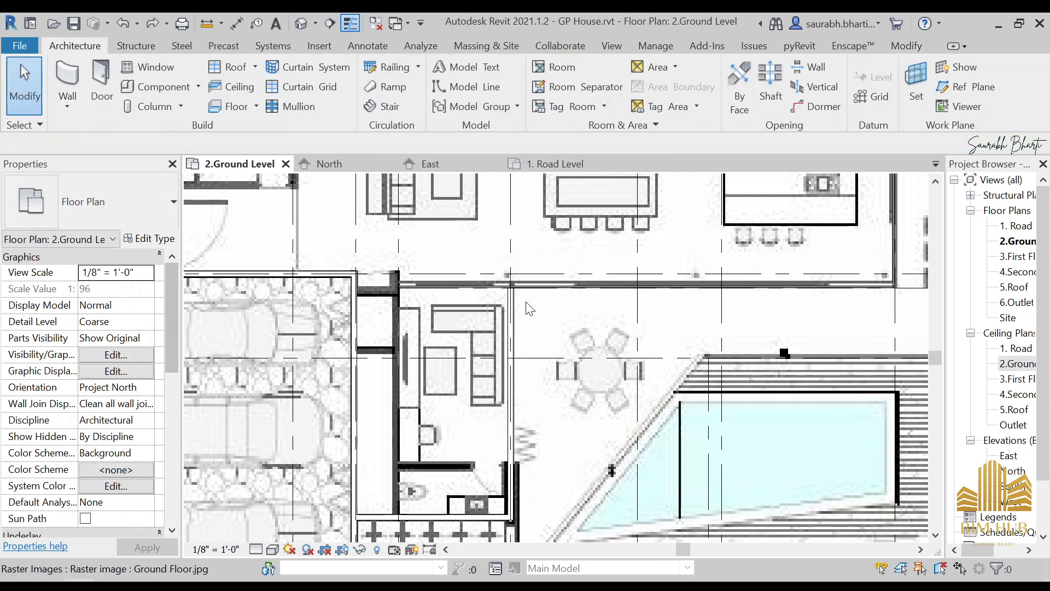
Compare the curtain wall on grid 5.1 and the sitting room's terrace side with the glazing in Back.jpg.
middle_click_drag(745, 313, 570, 366)
scroll(558, 348, "down", 3)
left_click(564, 337)
scroll(404, 339, "up", 1)
scroll(403, 344, "up", 2)
left_click(164, 493)
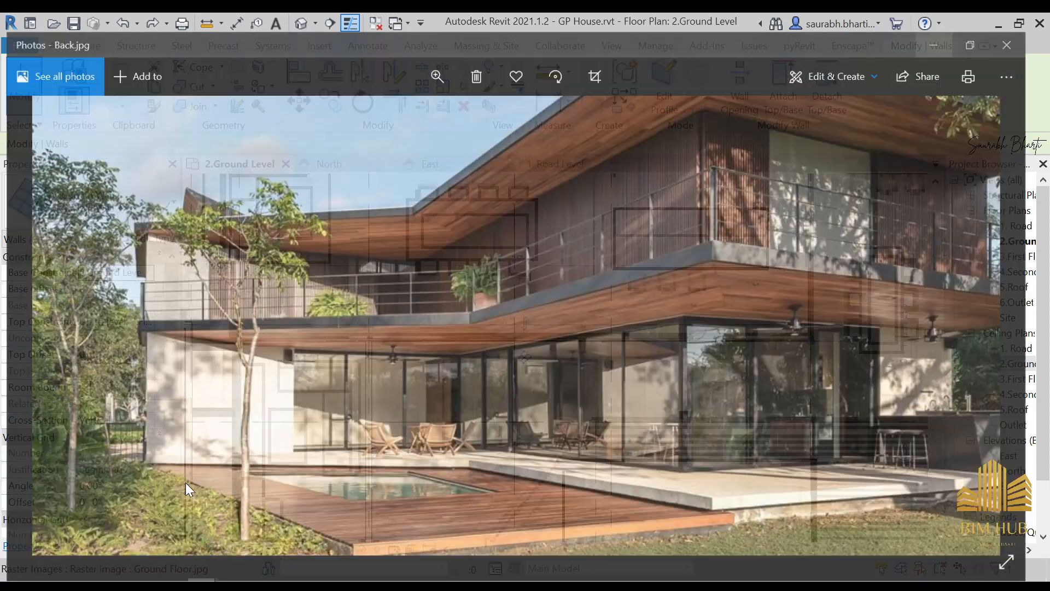
scroll(394, 407, "up", 3)
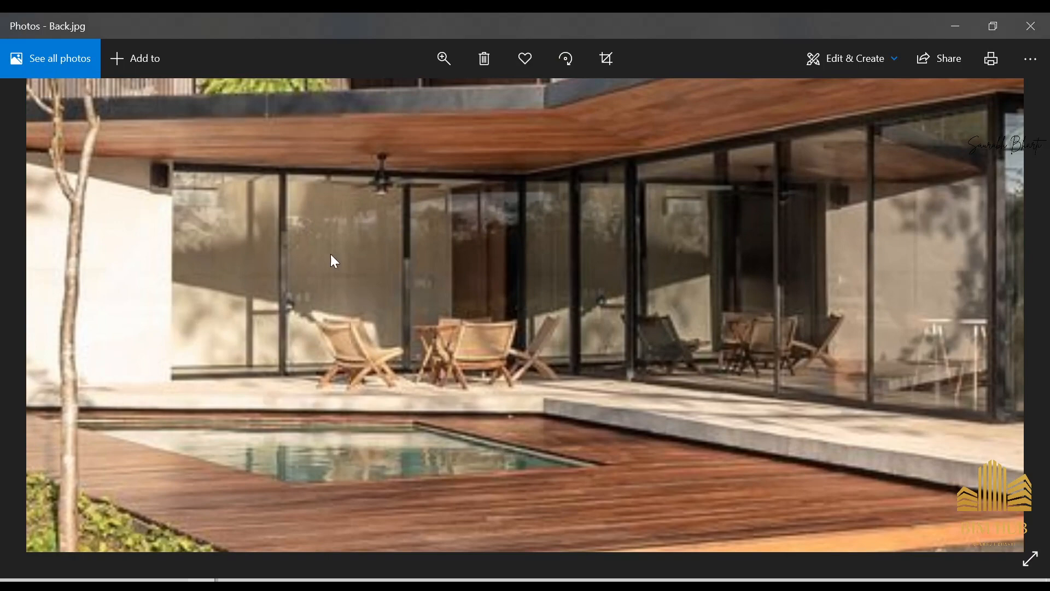
left_click(1045, 20)
scroll(326, 401, "down", 1)
middle_click_drag(326, 401, 454, 288)
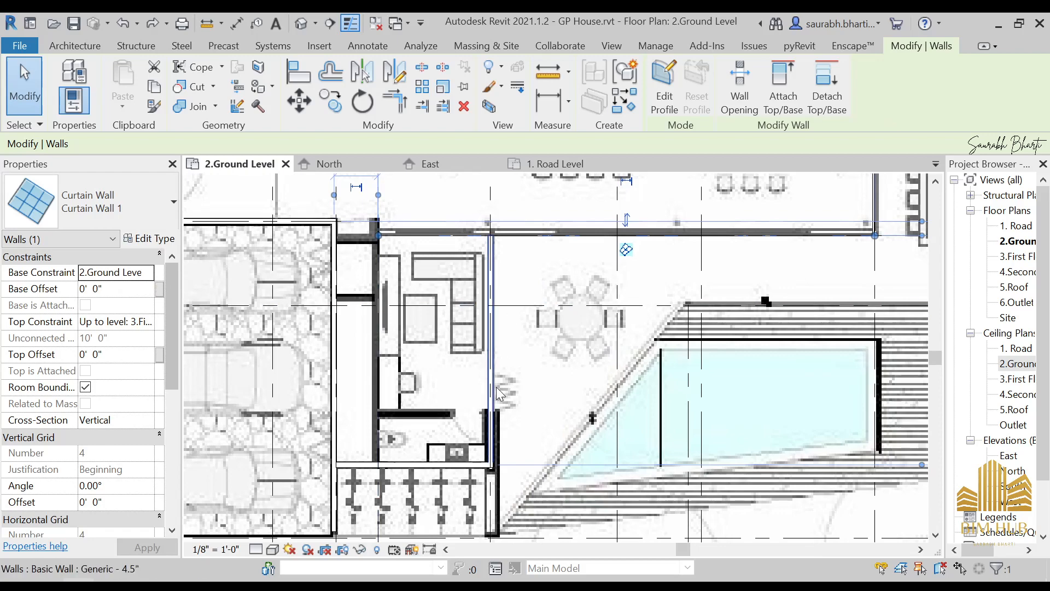
scroll(521, 281, "down", 2)
key("Escape")
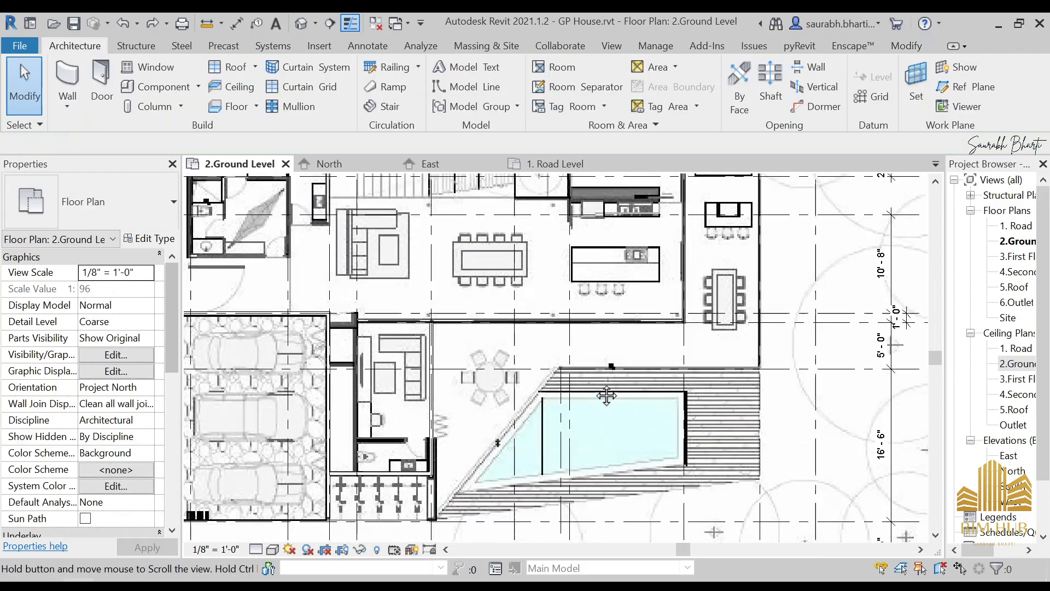
Set the top constraint of the Generic - 9" back wall behind the stairs and kitchen to Up to level: 3.First Floor.
scroll(579, 310, "up", 2)
left_click(576, 319)
middle_click_drag(576, 319, 686, 322)
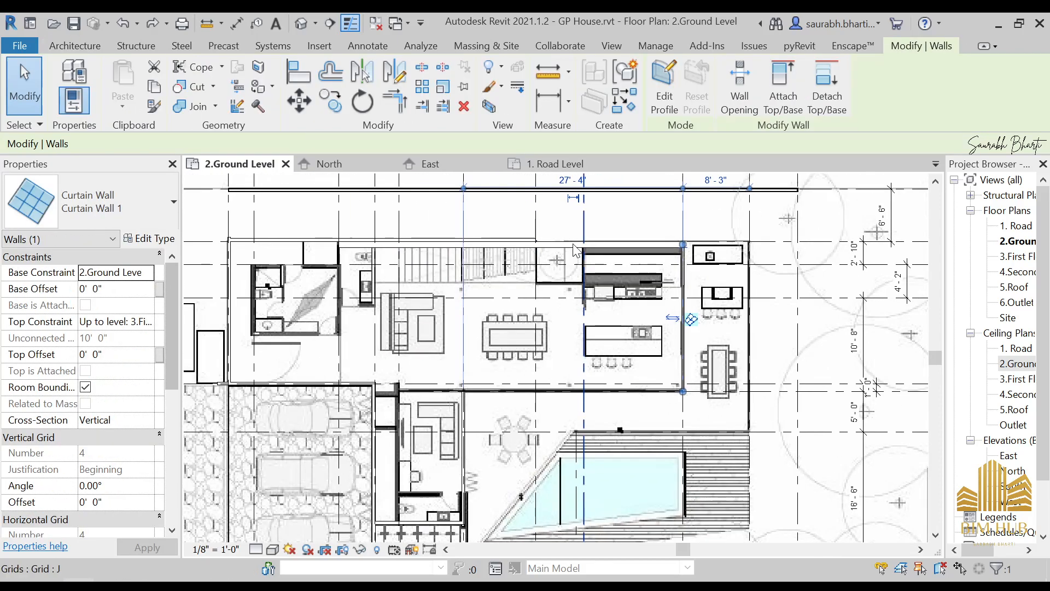
left_click(401, 243)
middle_click_drag(401, 269, 472, 276)
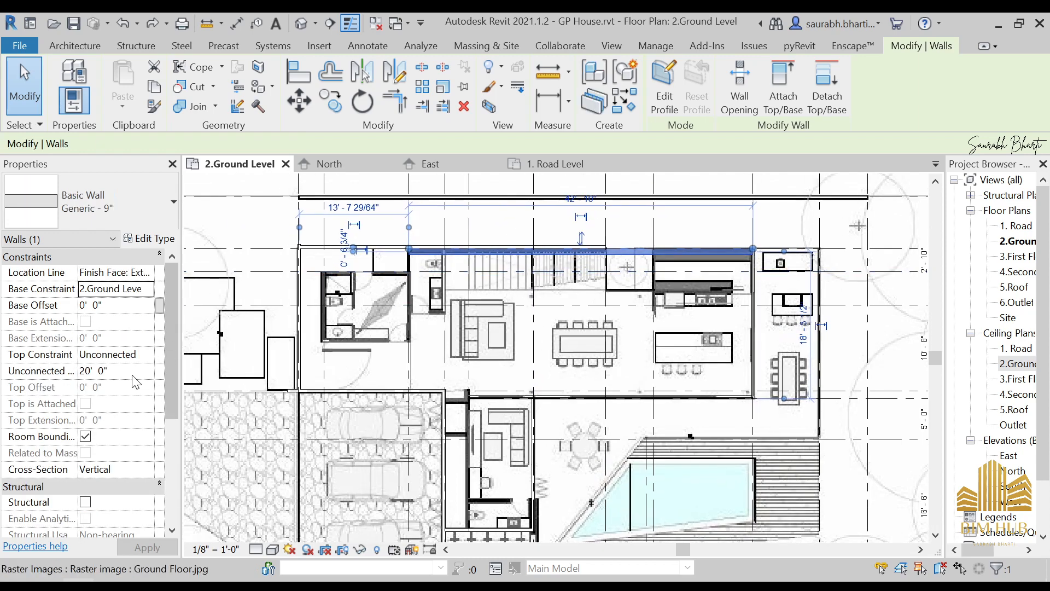
left_click(147, 355)
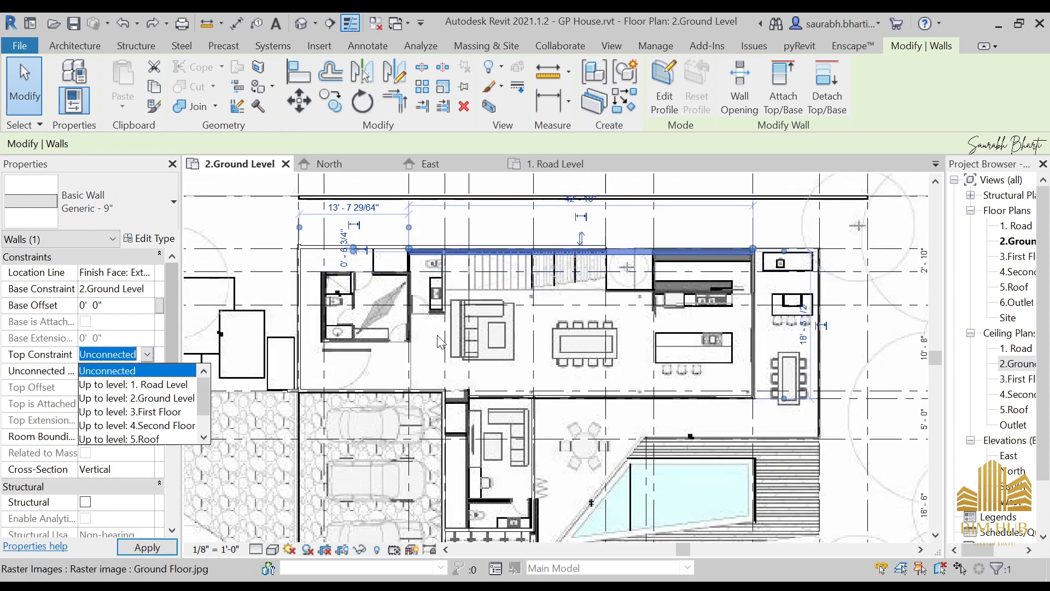
left_click(169, 413)
scroll(537, 386, "down", 2)
key("Escape")
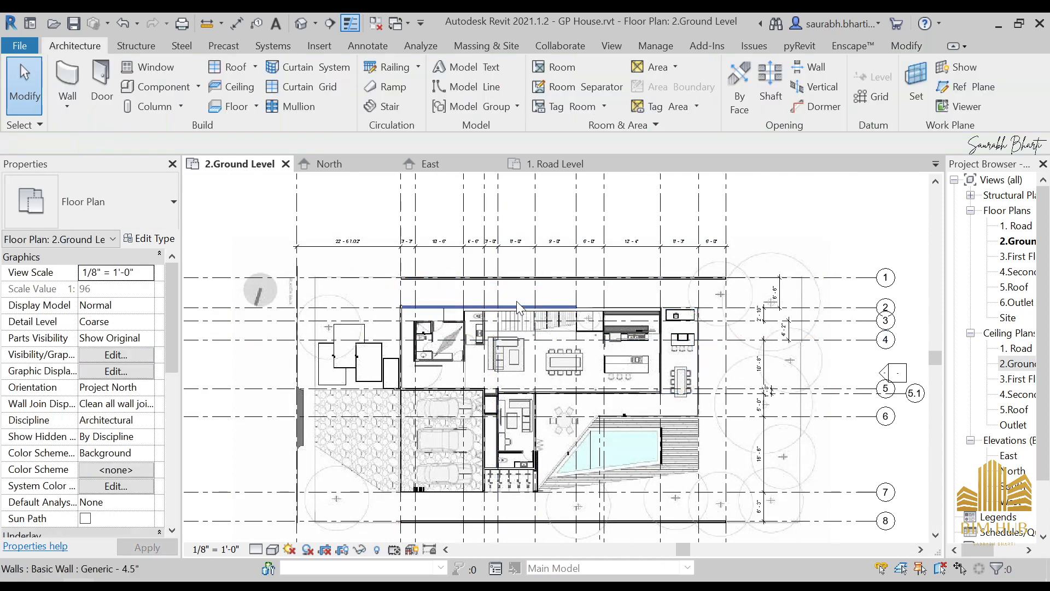
Check the constraints of the Generic - 4.5" back wall along grid 2.
scroll(519, 309, "up", 4)
scroll(324, 341, "down", 3)
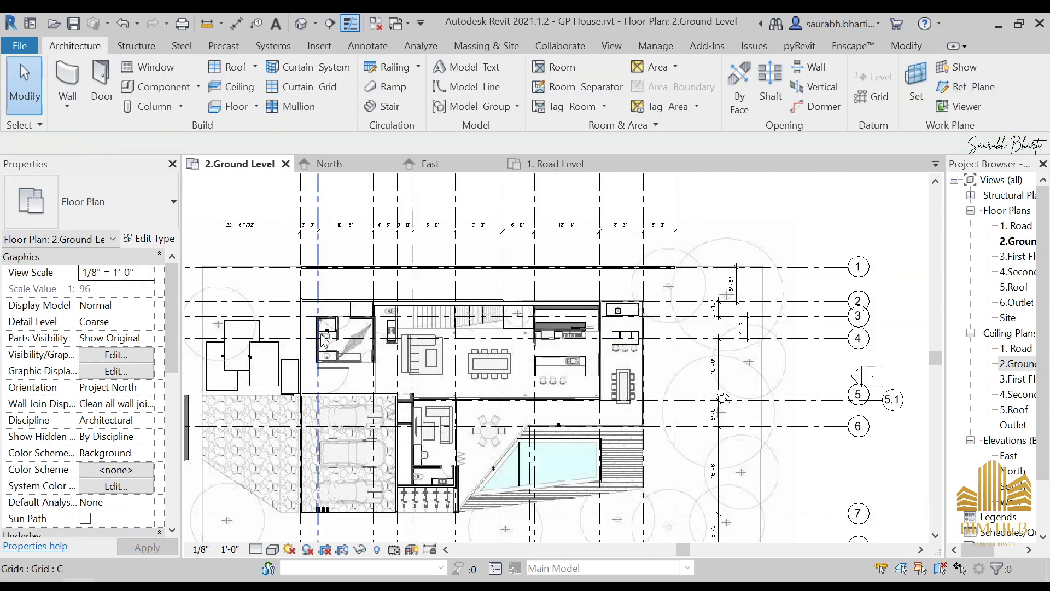
scroll(373, 336, "up", 2)
left_click(270, 281)
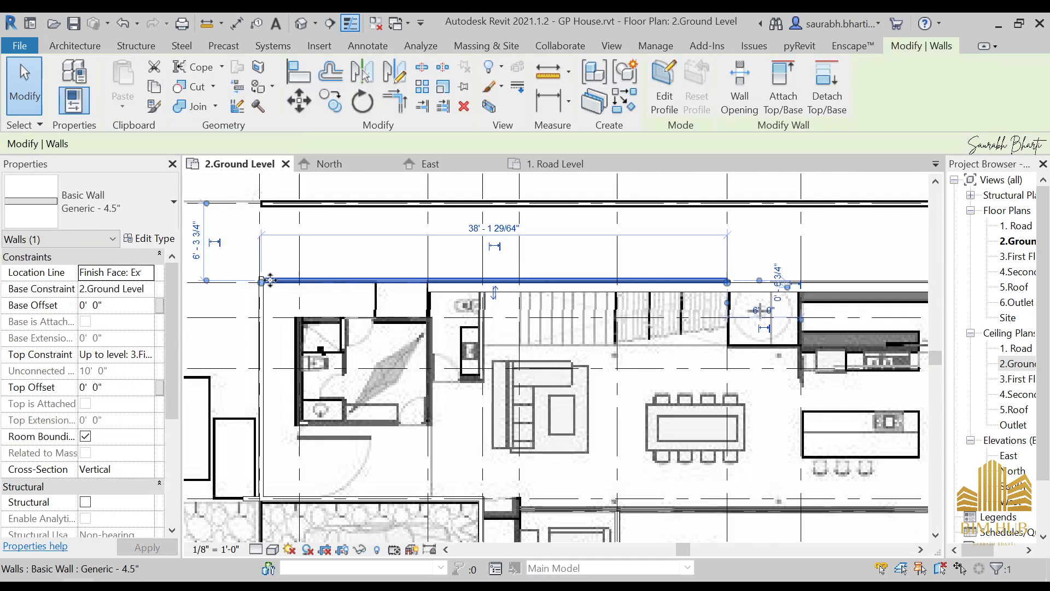
Open the default 3D view and inspect the modelled ground-level walls from several sides.
left_click(301, 23)
middle_click_drag(481, 441, 555, 526, "shift")
scroll(459, 296, "up", 2)
middle_click_drag(468, 331, 675, 324, "shift")
scroll(517, 342, "down", 3)
middle_click_drag(546, 411, 427, 407, "shift")
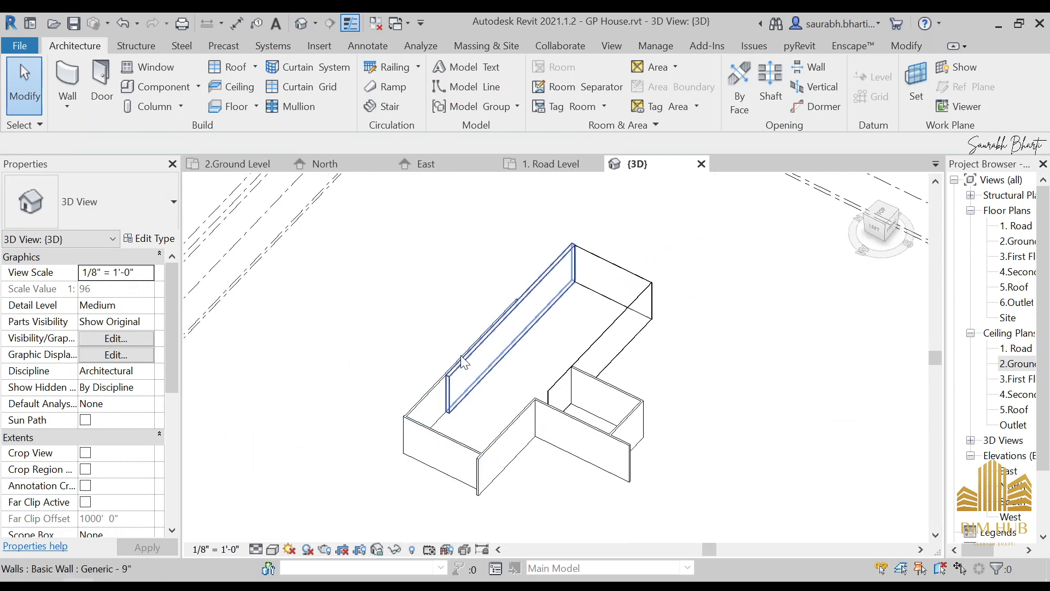
Open the 2.Ground Level floor plan and check the Generic - 9" and Generic - 4.5" back walls along grid 2.
scroll(464, 363, "up", 4)
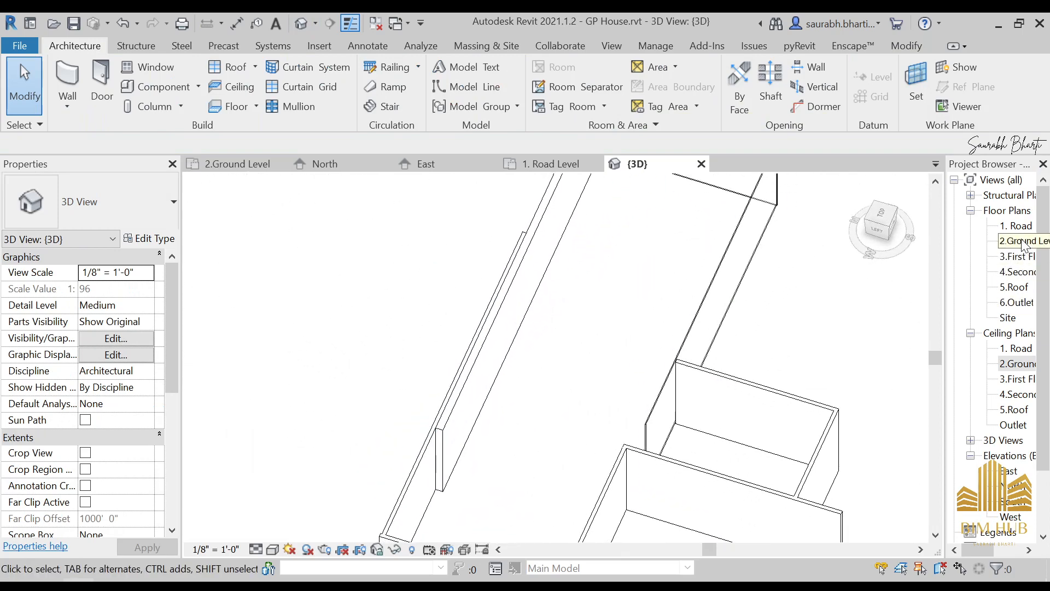
double_click(1019, 241)
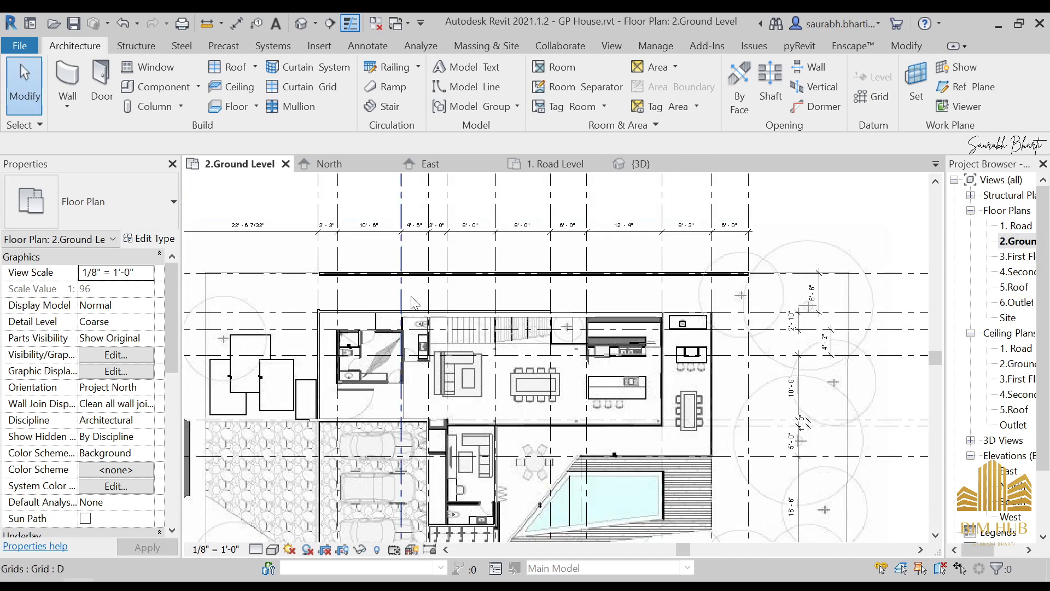
scroll(515, 270, "up", 4)
left_click(520, 282)
scroll(520, 282, "down", 5)
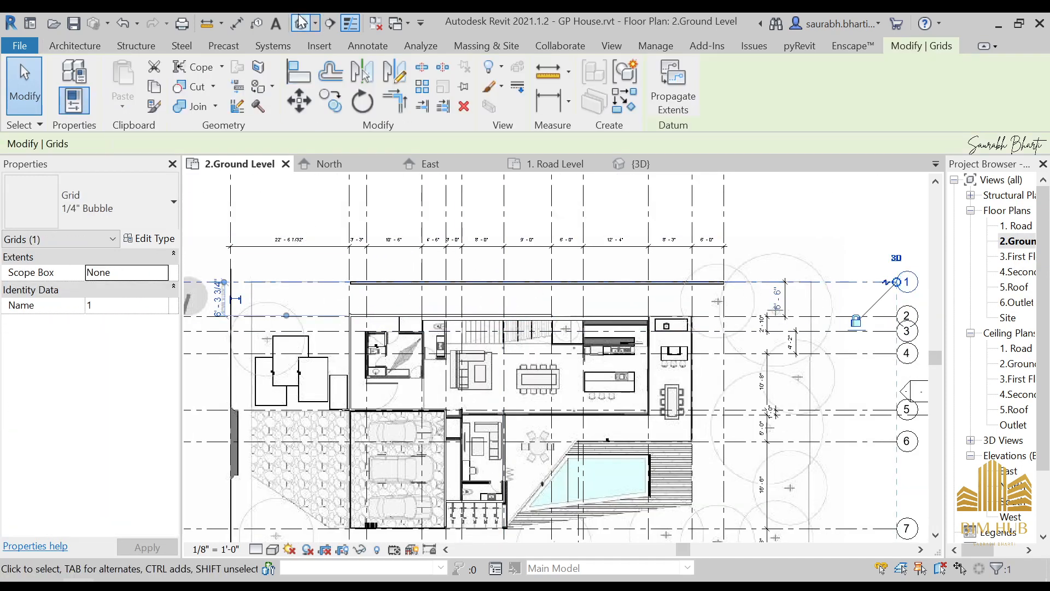
key("Escape")
scroll(440, 321, "up", 2)
left_click(449, 311)
key("Escape")
scroll(661, 314, "up", 3)
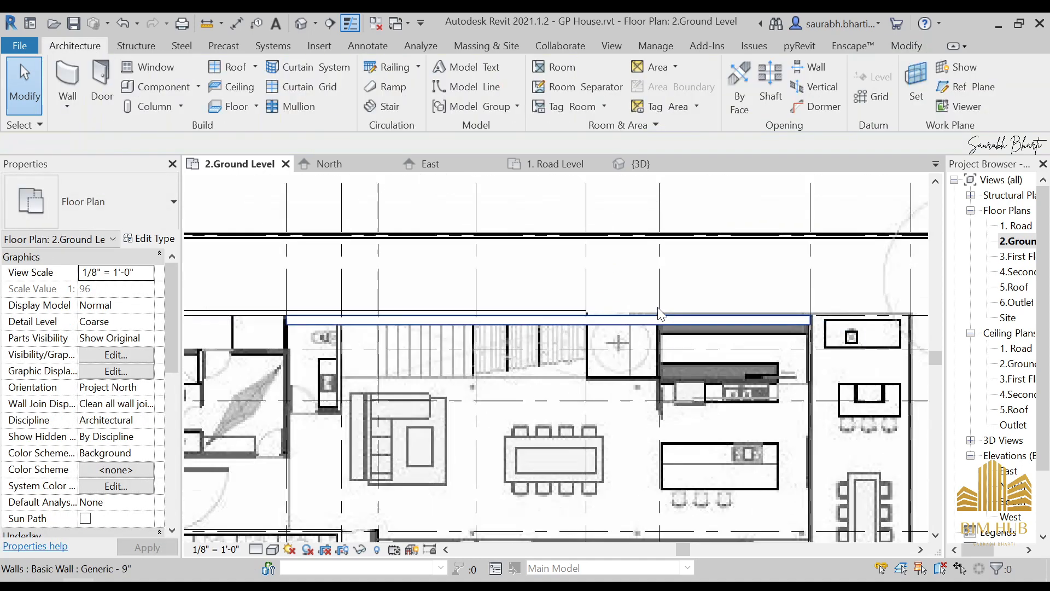
left_click(660, 315)
key("Escape")
scroll(517, 328, "down", 2)
left_click(517, 323)
scroll(517, 322, "down", 3)
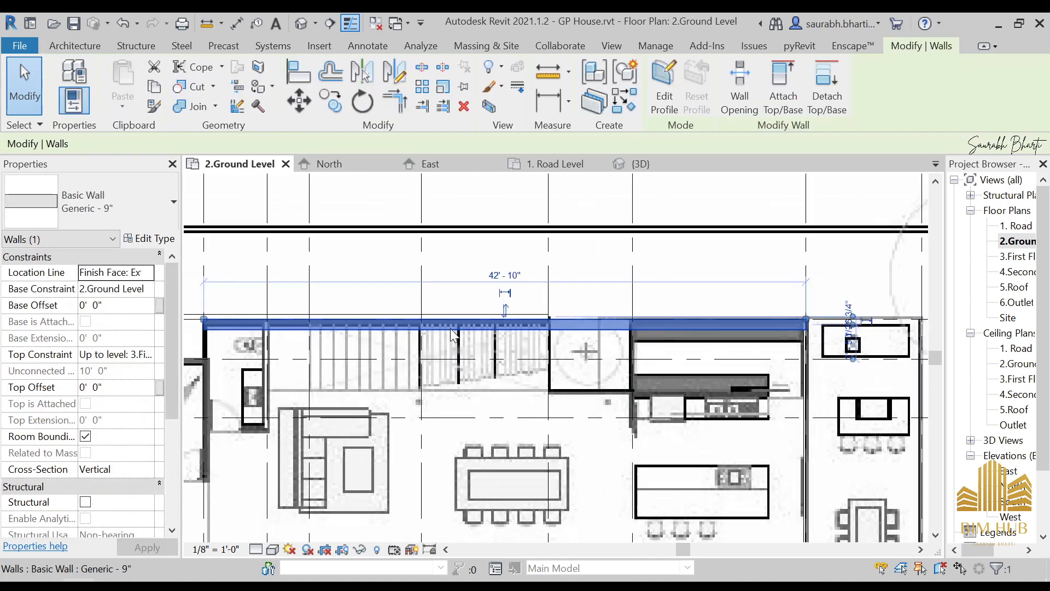
key("Escape")
key("Escape")
Try to move the grid D end of the Generic - 9" back wall towards the kitchen end at grid K.
scroll(344, 323, "up", 1)
left_click(354, 330)
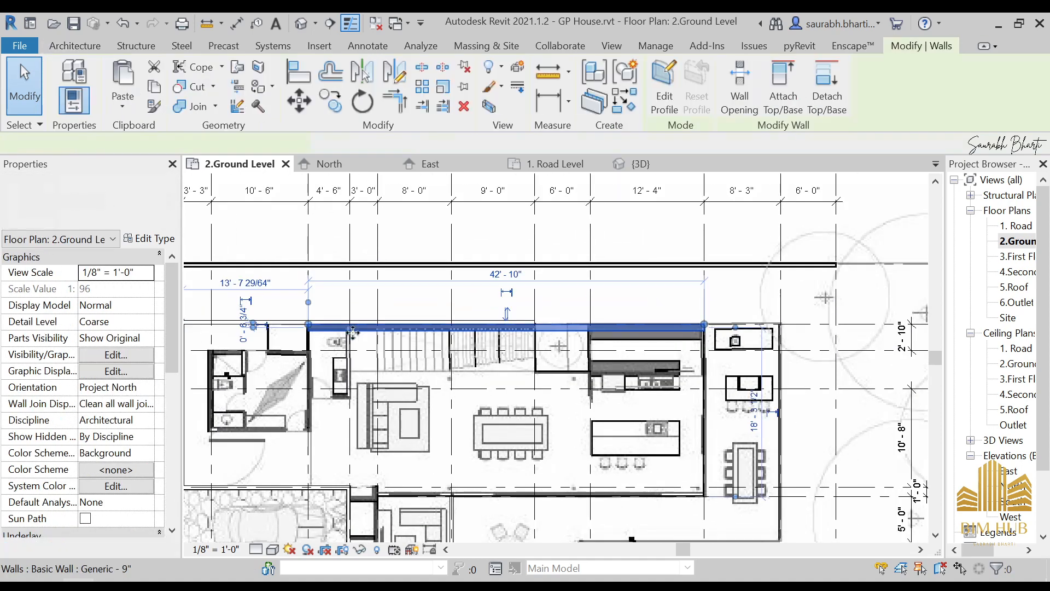
left_click_drag(309, 325, 679, 304)
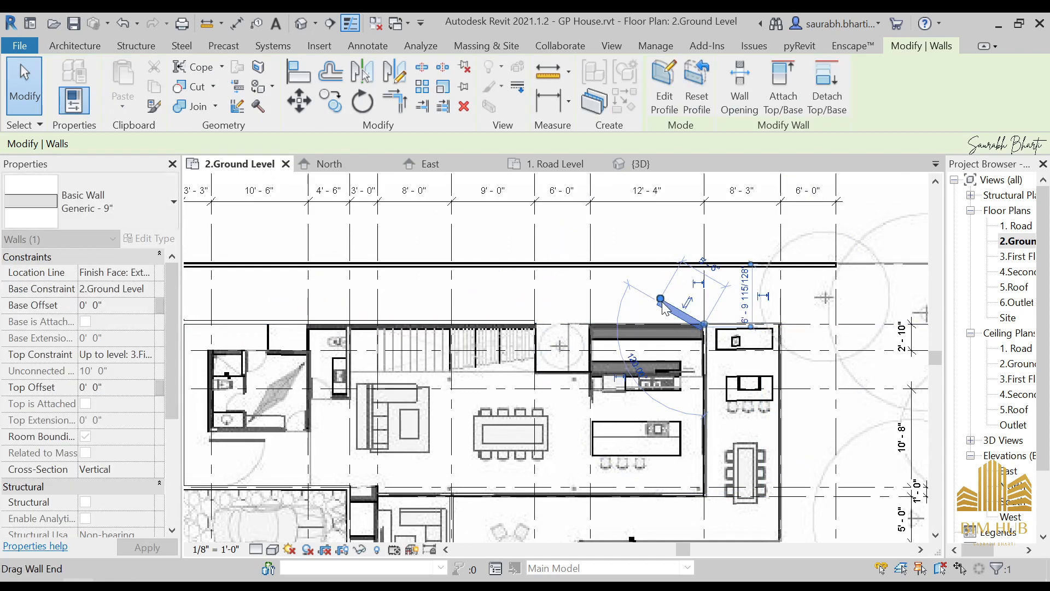
key("Escape")
scroll(441, 324, "up", 4)
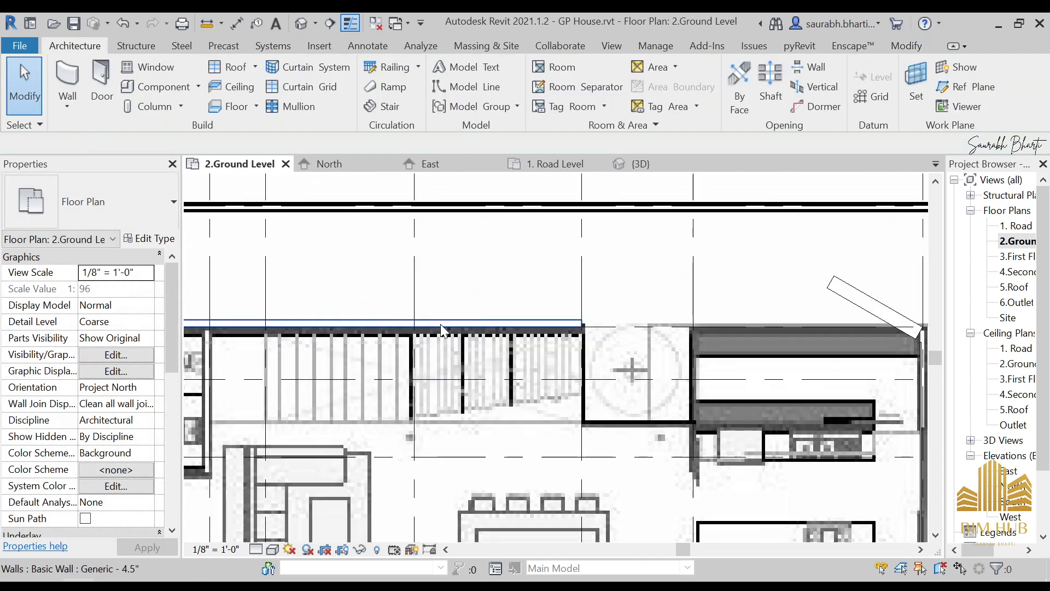
Stretch the Generic - 9" back wall past the kitchen and stairs to end at grid D.
left_click(842, 299)
left_click_drag(834, 278, 237, 321)
scroll(379, 307, "down", 4)
key("Escape")
scroll(241, 325, "up", 2)
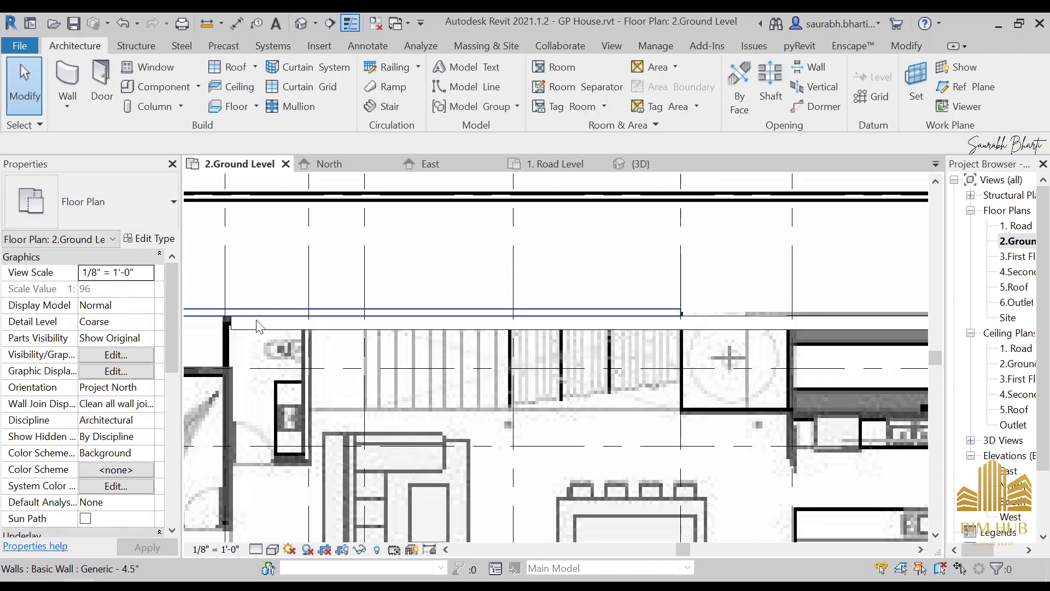
middle_click_drag(258, 325, 360, 324)
left_click(349, 324)
left_click_drag(335, 315, 304, 316)
key("Escape")
left_click(304, 315)
scroll(290, 356, "down", 2)
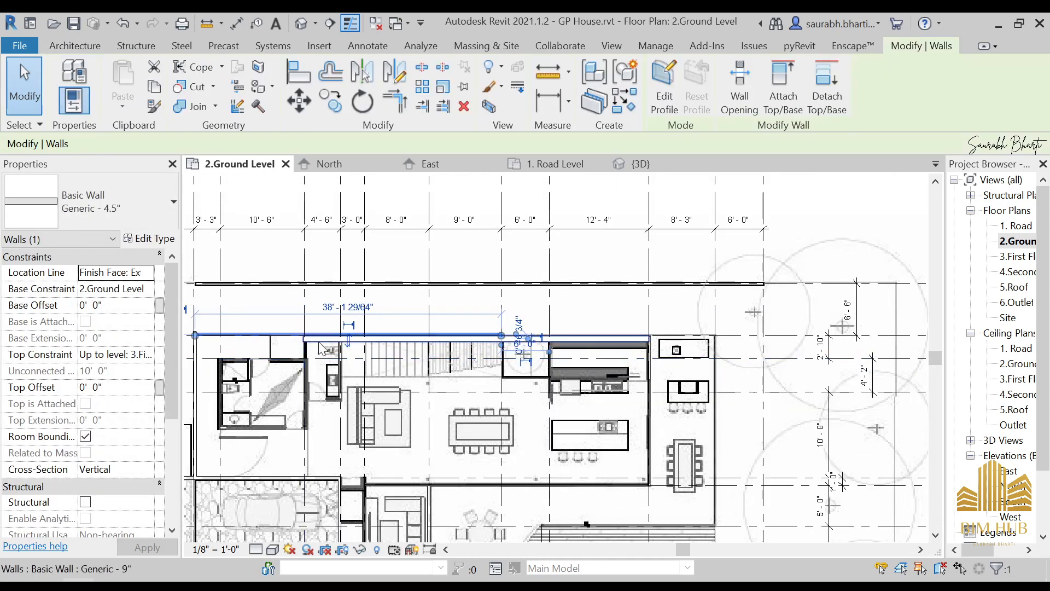
key("Escape")
Extend the Generic - 9" back wall's end from grid D to the side wall on grid B.
scroll(452, 348, "up", 2)
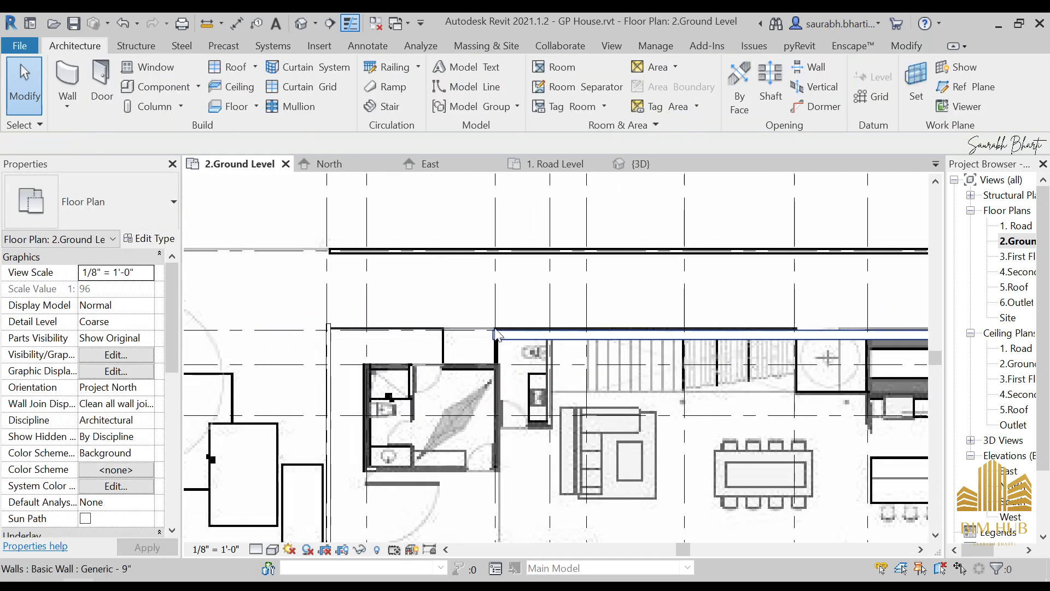
left_click(496, 331)
left_click_drag(329, 328, 328, 328)
scroll(461, 313, "down", 2)
key("Escape")
scroll(478, 328, "up", 2)
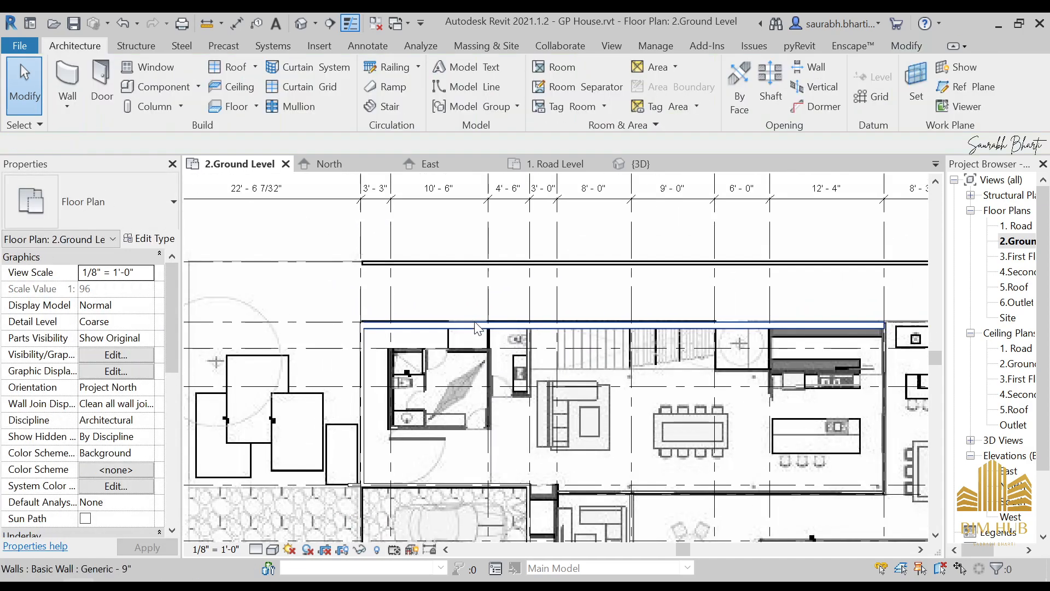
Compare the back wall's kitchen end near grid K with the wall and outdoor counter area in Back.jpg.
scroll(477, 328, "down", 2)
scroll(648, 365, "up", 5)
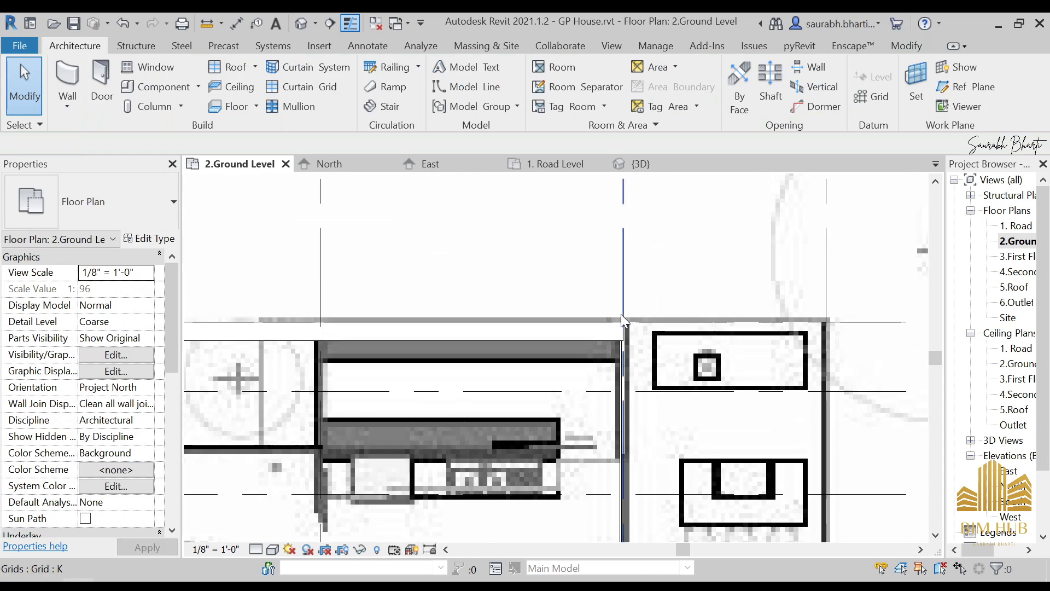
scroll(641, 338, "down", 4)
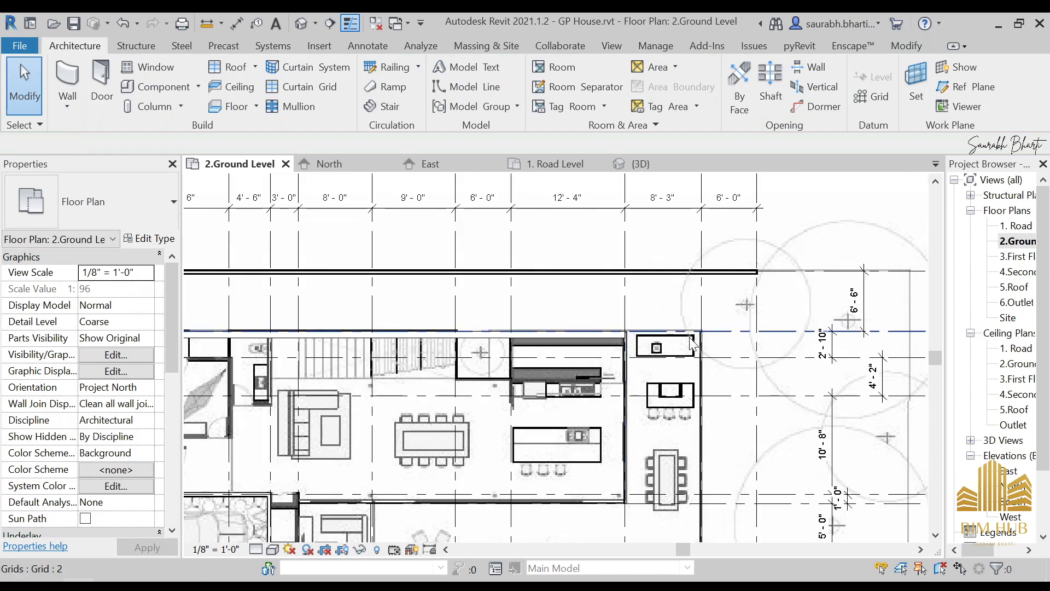
middle_click_drag(700, 311, 659, 262)
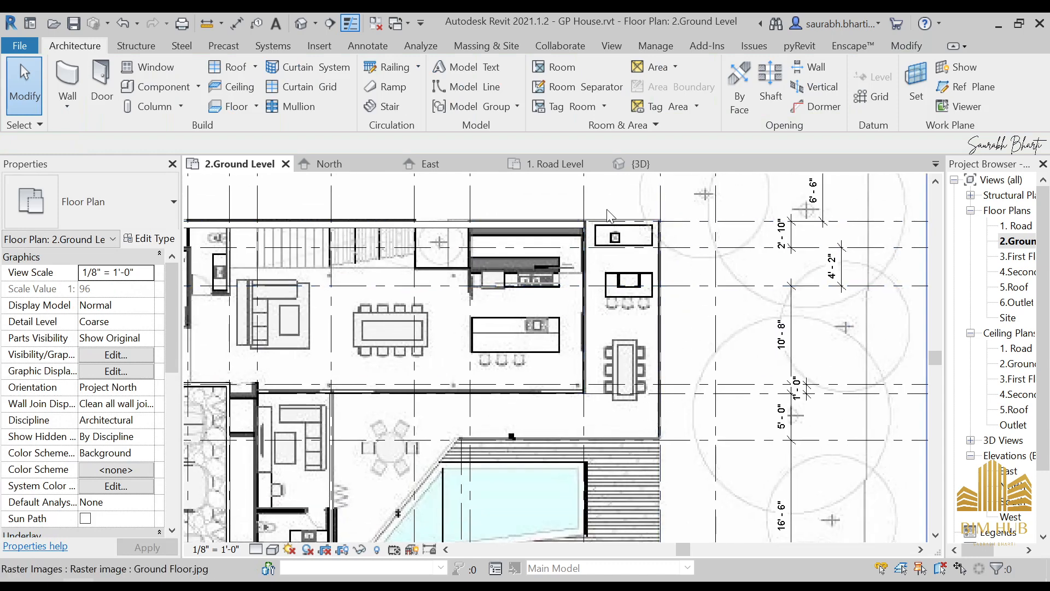
scroll(609, 216, "up", 1)
key("alt+Tab")
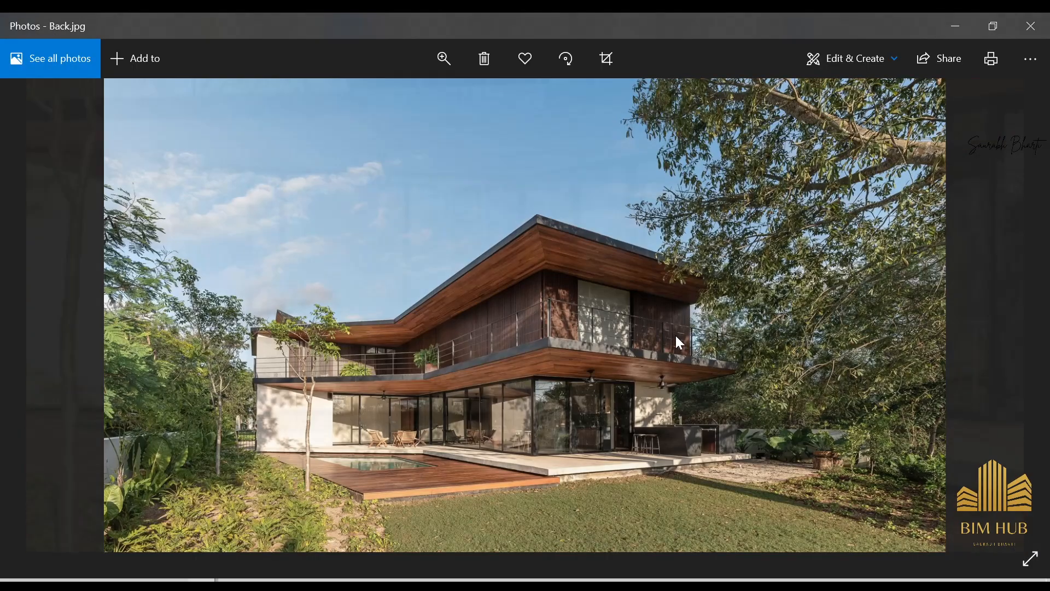
scroll(712, 435, "up", 2)
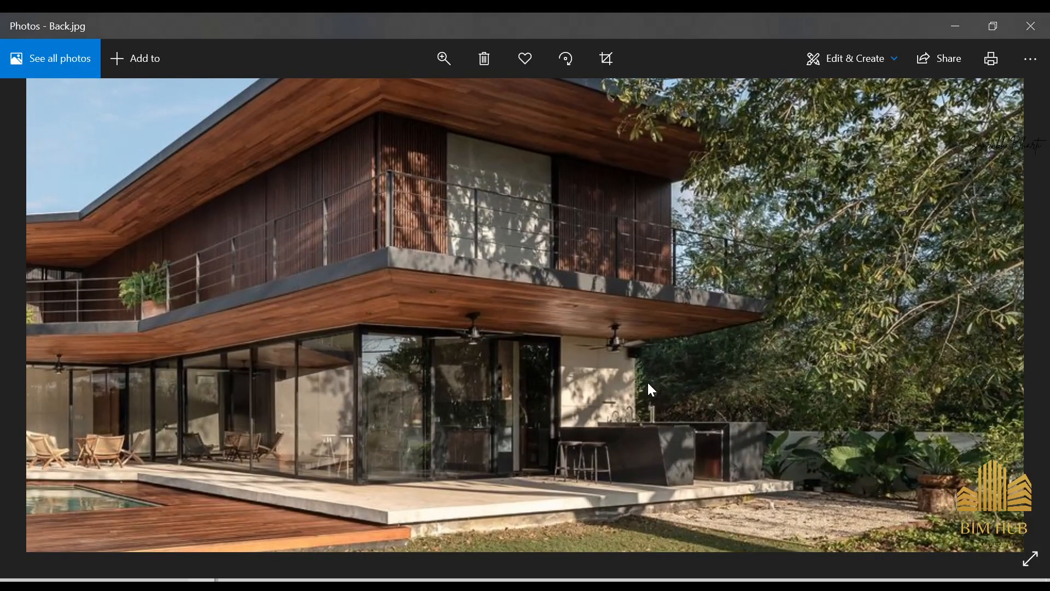
scroll(634, 383, "up", 3)
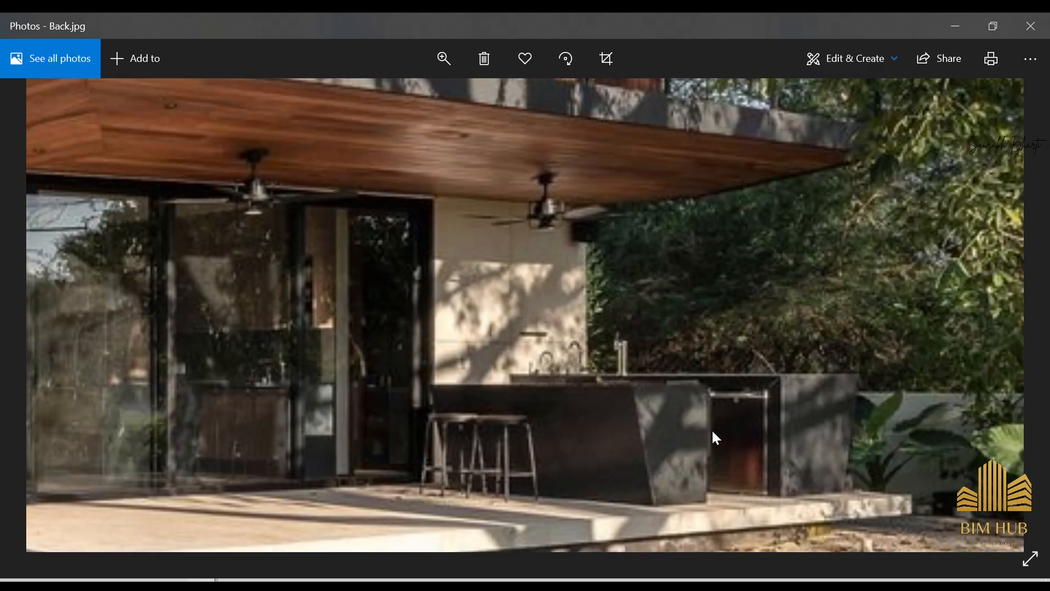
left_click_drag(713, 433, 541, 401)
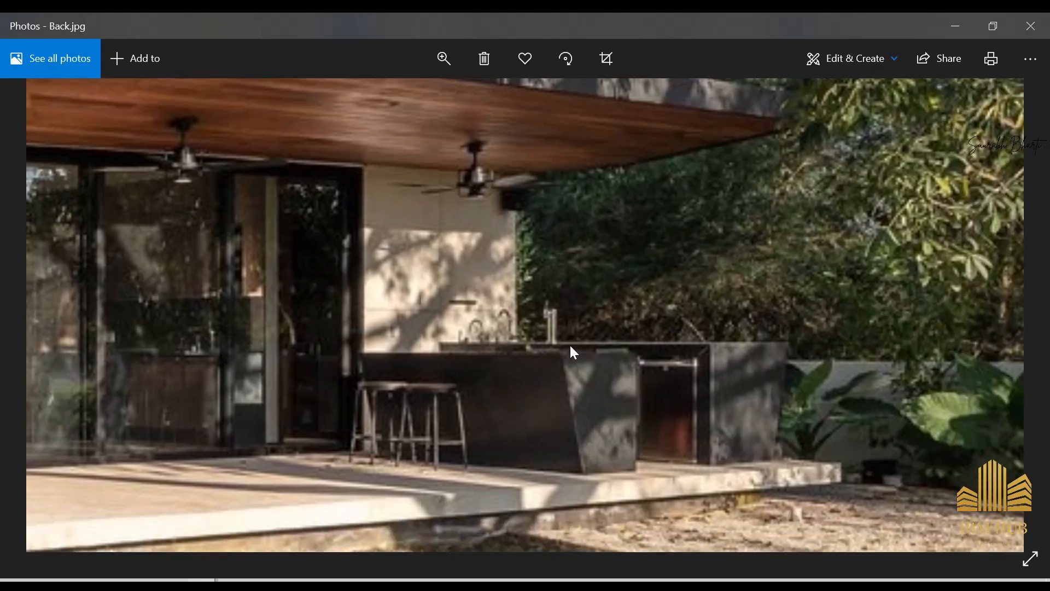
scroll(572, 350, "down", 5)
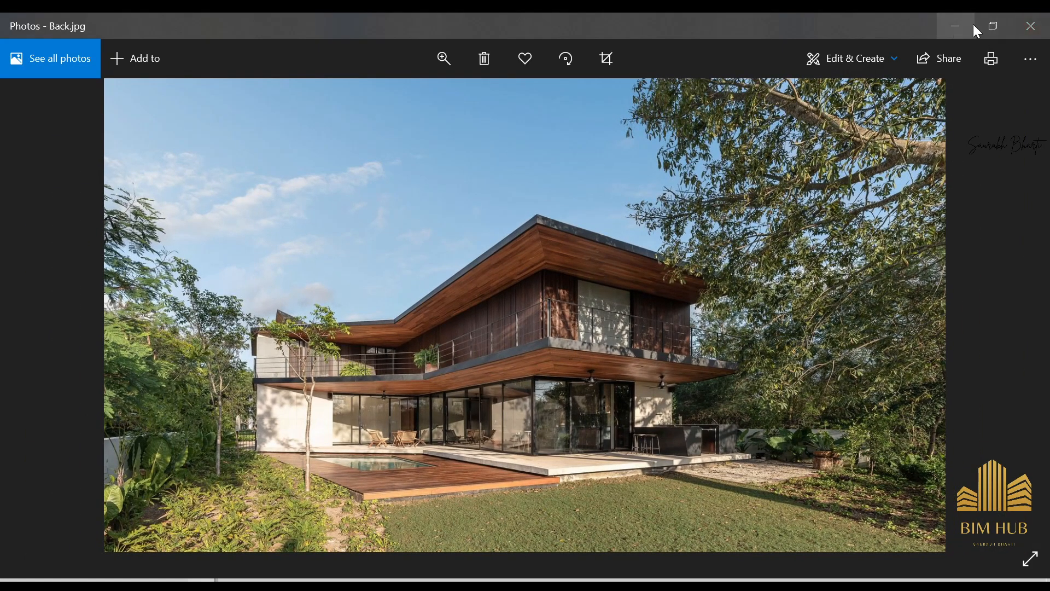
left_click(973, 26)
Look over the whole ground plan and examine the pool deck, terrace and surrounding ground in Back.jpg.
scroll(671, 372, "down", 4)
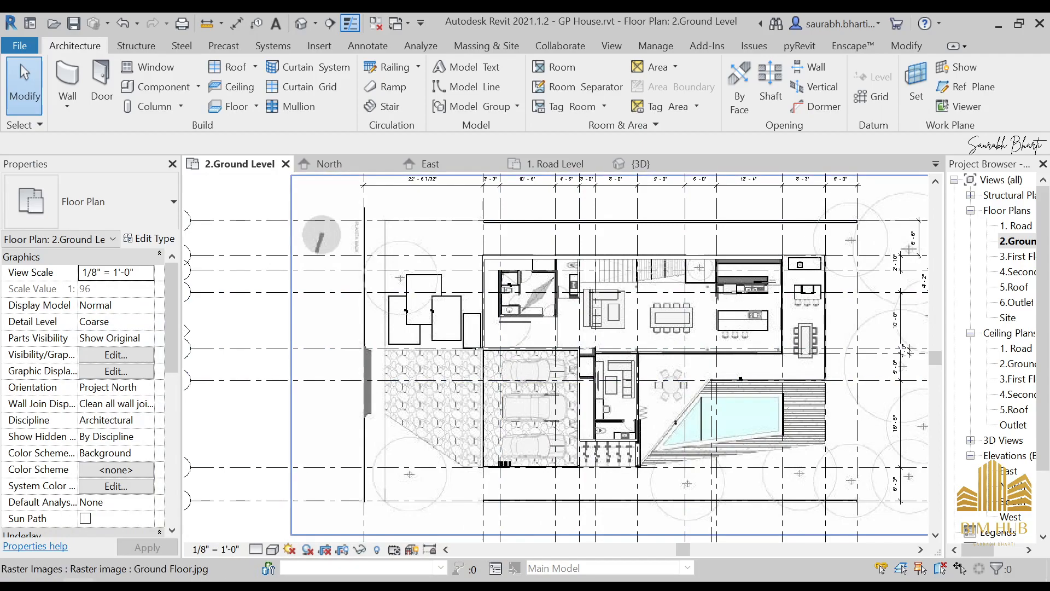
left_click(152, 510)
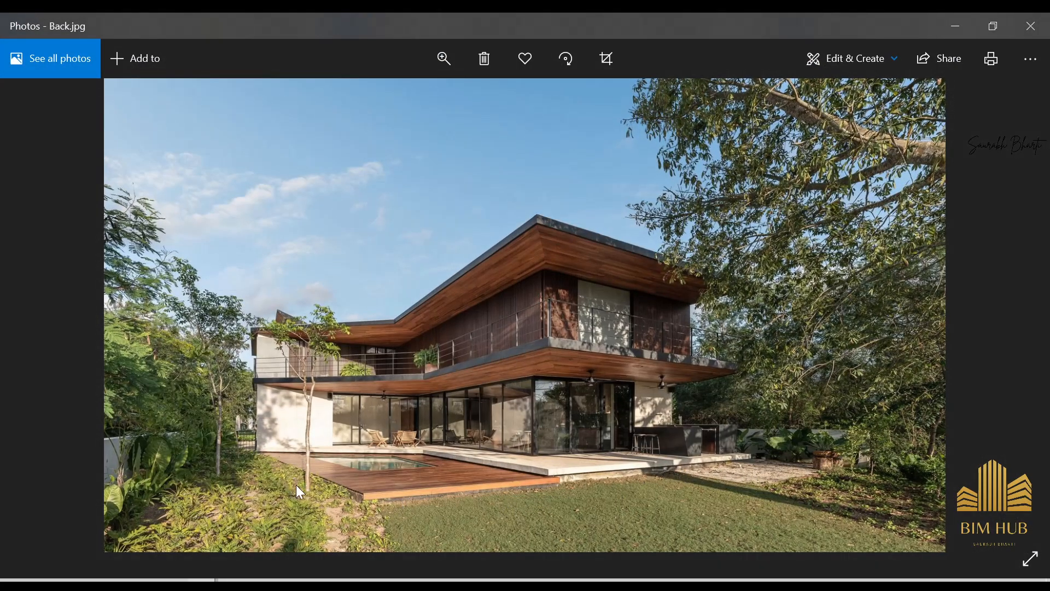
scroll(714, 486, "up", 2, "ctrl")
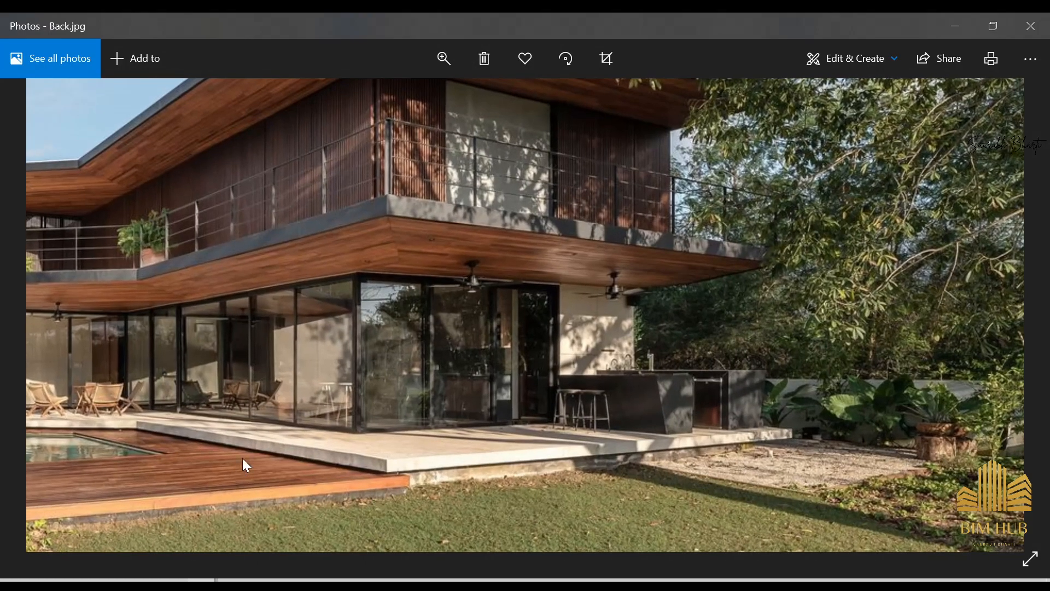
scroll(268, 445, "down", 2, "ctrl")
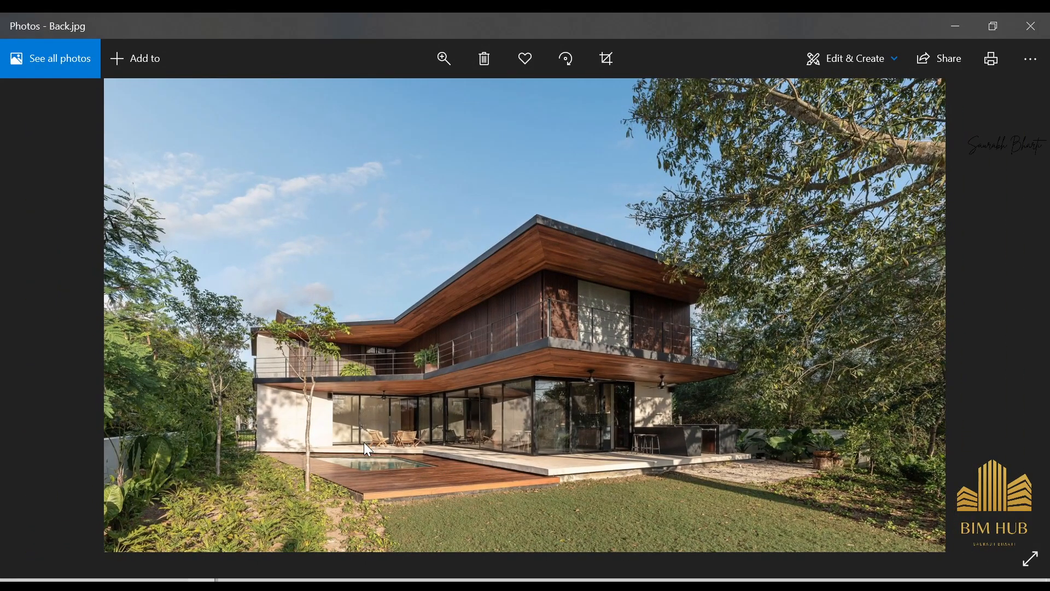
scroll(366, 449, "up", 1, "ctrl")
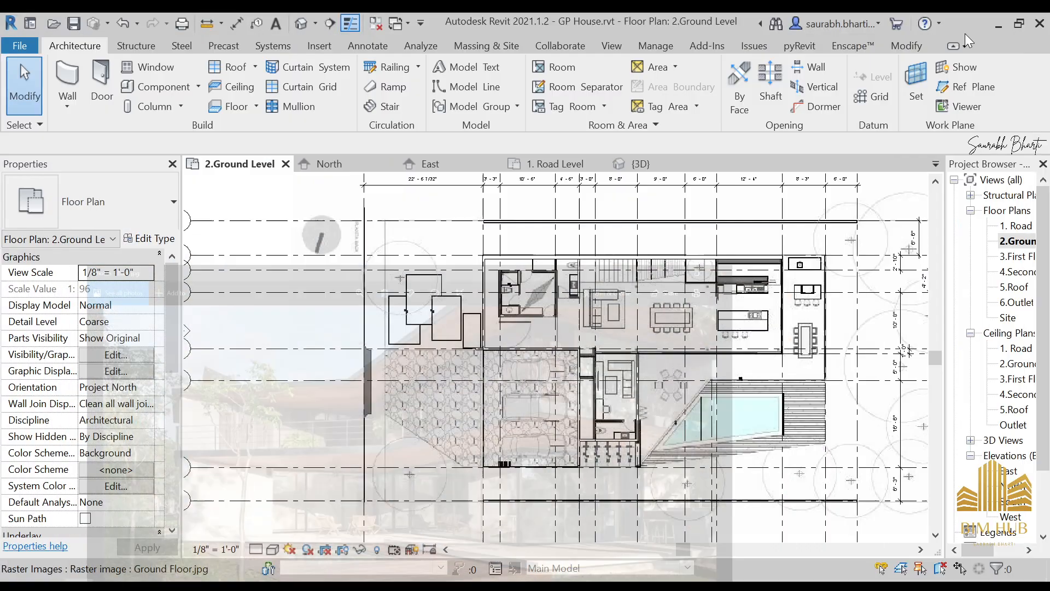
Open the 1. Road Level floor plan and sketch a rectangular Generic - 12" floor boundary about 116' deep around the house.
double_click(1016, 226)
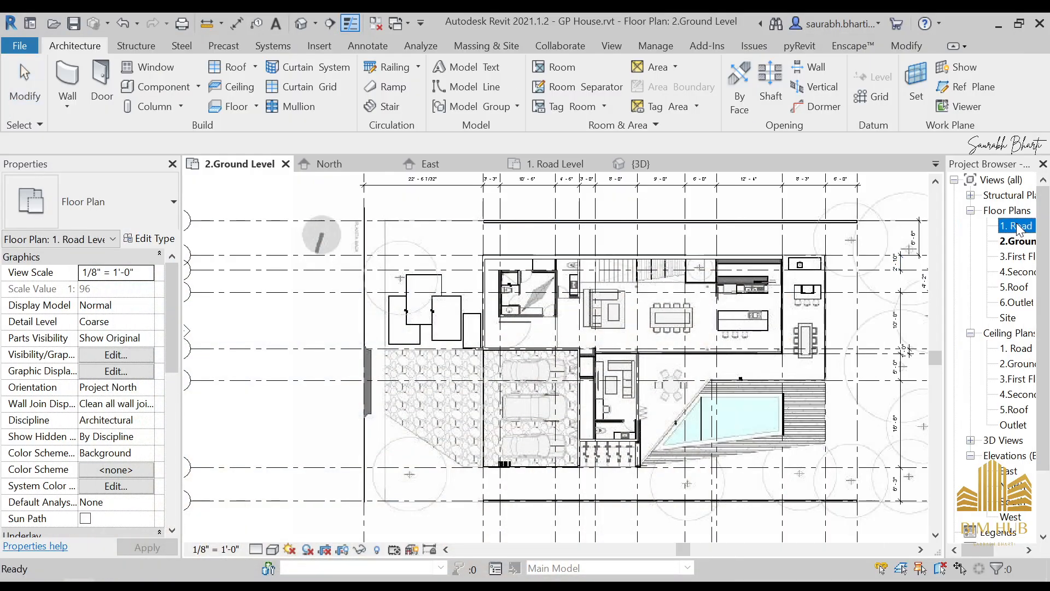
double_click(1016, 242)
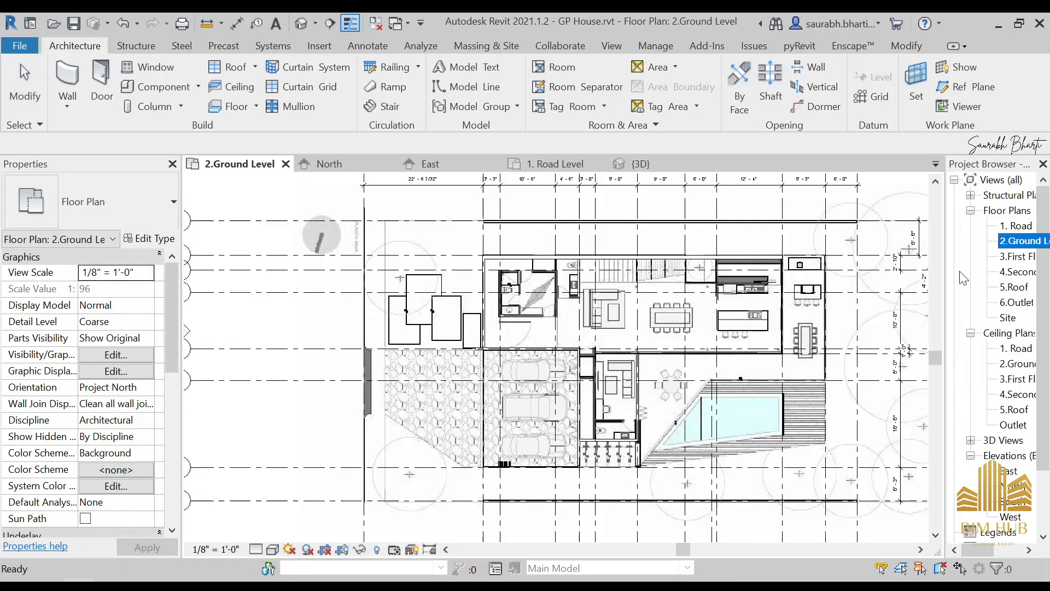
double_click(1026, 226)
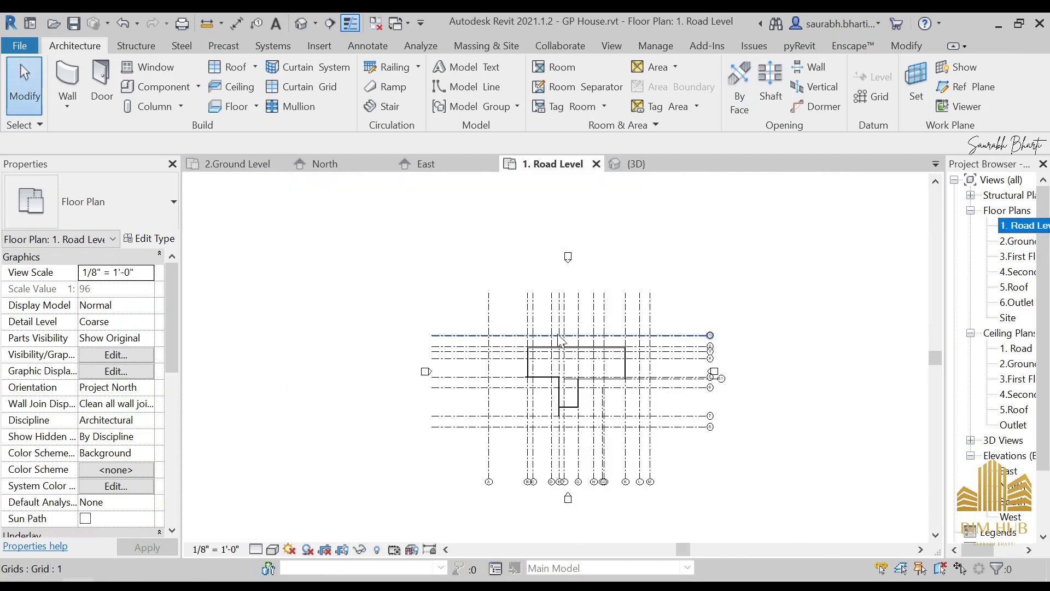
left_click(228, 107)
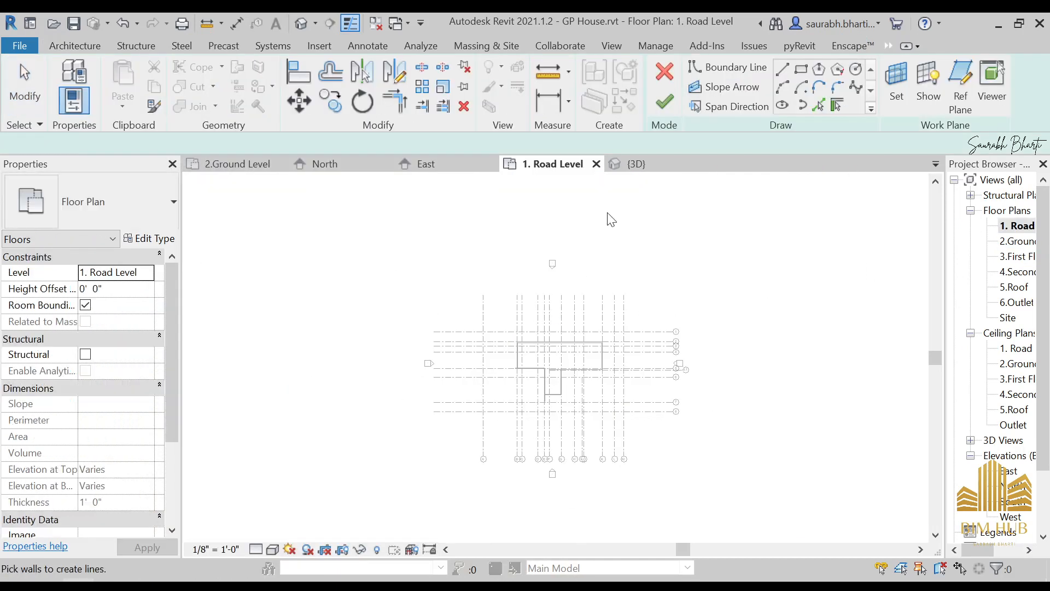
left_click(802, 69)
left_click(423, 291)
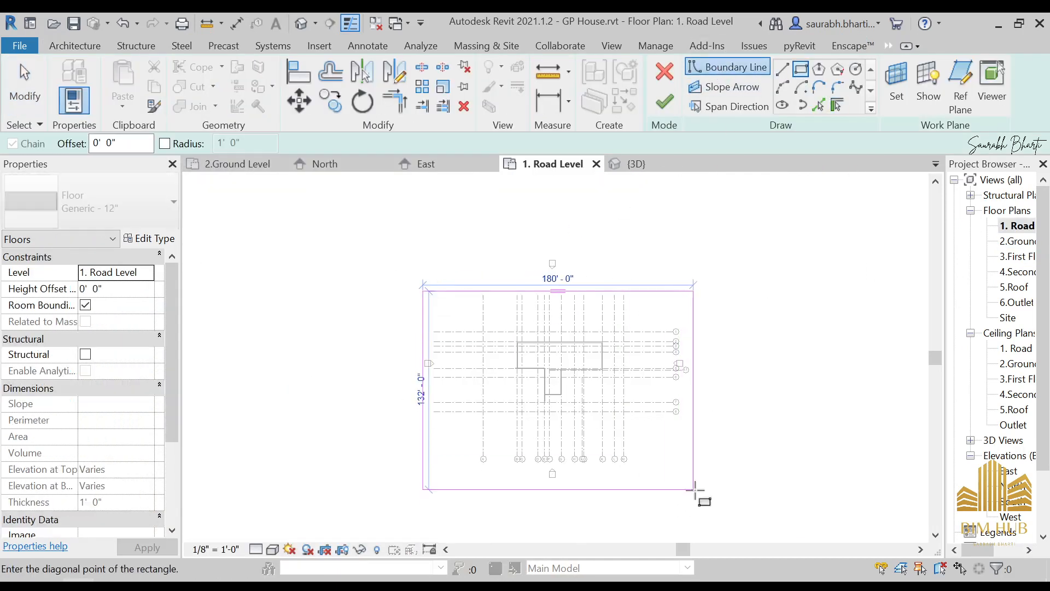
left_click(664, 465)
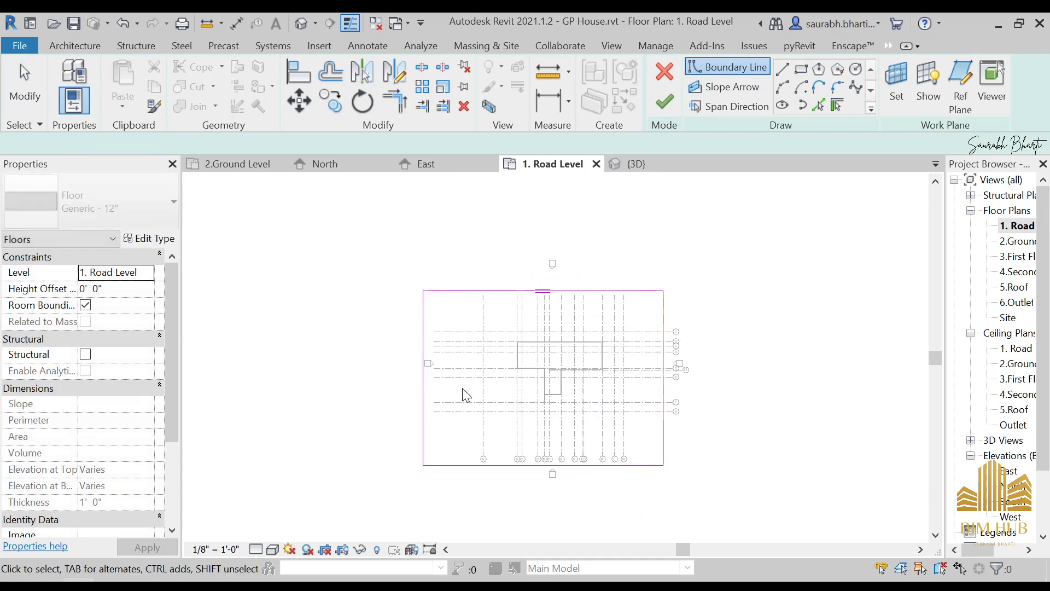
key("Escape")
Pull three floor boundary edges inward, making it about 145' wide with the front edge about 28' from the house, and finish the floor.
scroll(421, 359, "up", 3)
left_click_drag(473, 339, 473, 339)
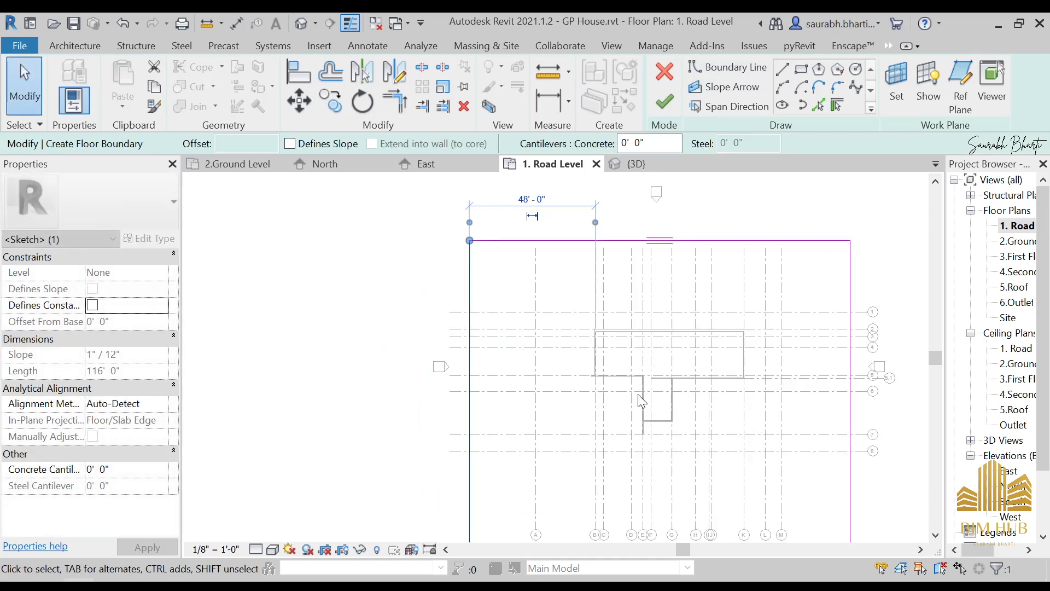
middle_click_drag(669, 446, 666, 365)
left_click_drag(706, 465, 724, 414)
middle_click_drag(719, 380, 701, 410)
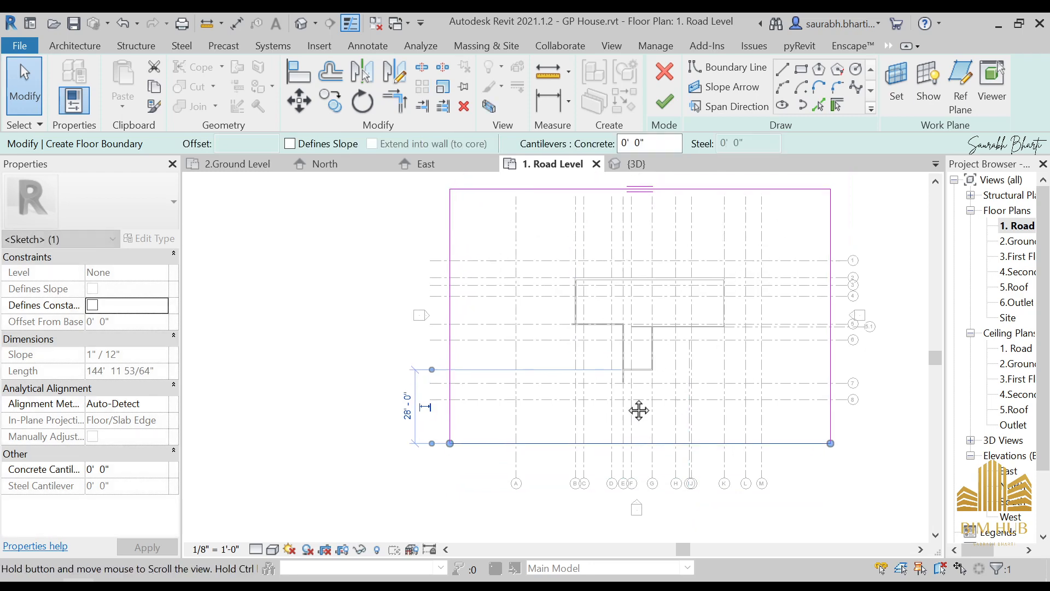
left_click_drag(659, 199, 660, 214)
left_click(664, 101)
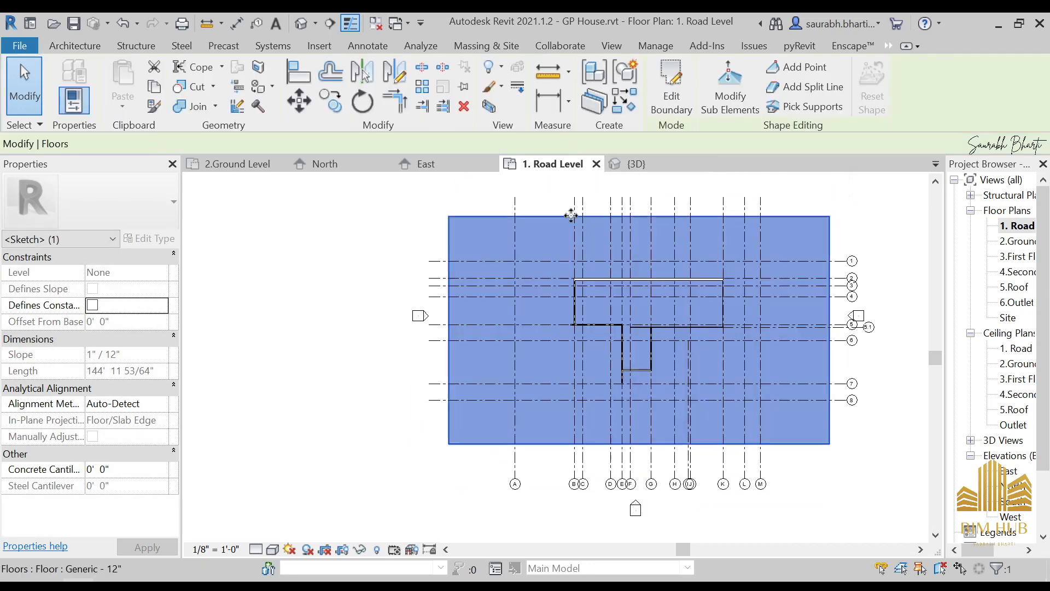
Show the model in 3D and set the base floor's Generic - 12" type to a structure layer thickness of 6".
left_click(304, 23)
scroll(433, 378, "down", 2)
middle_click_drag(516, 490, 407, 308, "shift")
mouse_move(569, 492)
middle_mouse_down("shift")
mouse_move(475, 531)
mouse_move(591, 504)
mouse_move(593, 493)
mouse_move(593, 556)
mouse_move(536, 409)
mouse_move(579, 445)
mouse_move(485, 372)
mouse_move(504, 375)
mouse_move(598, 293)
mouse_move(570, 473)
middle_mouse_up("shift")
left_click(570, 474)
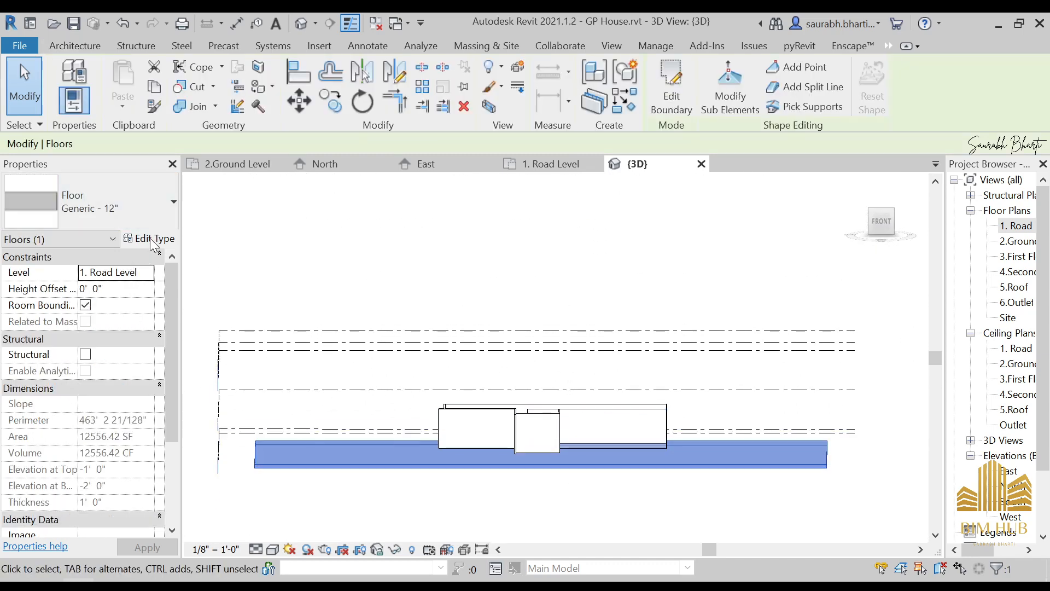
left_click(134, 239)
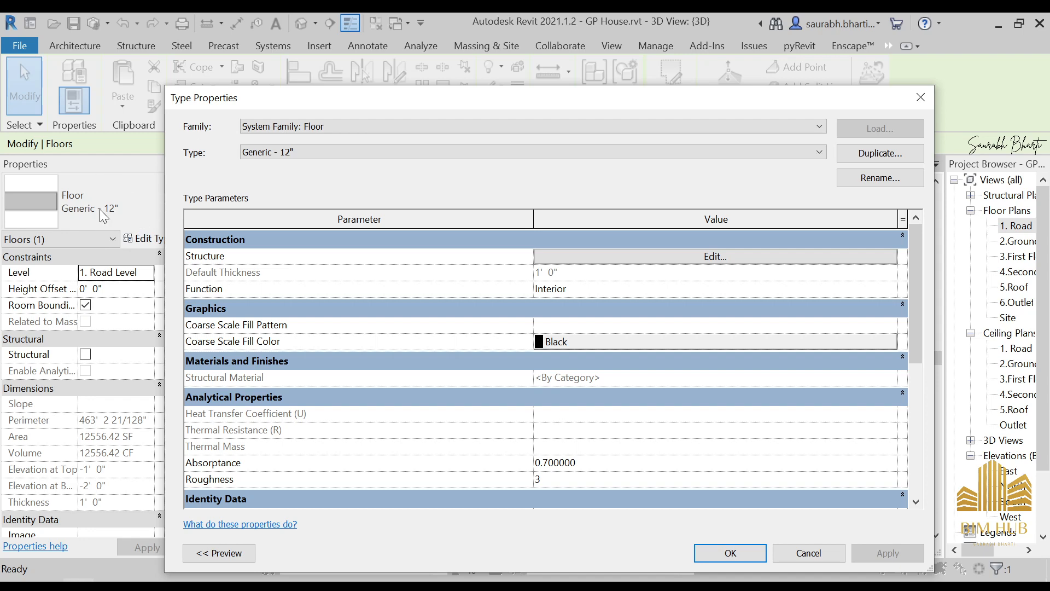
left_click(692, 257)
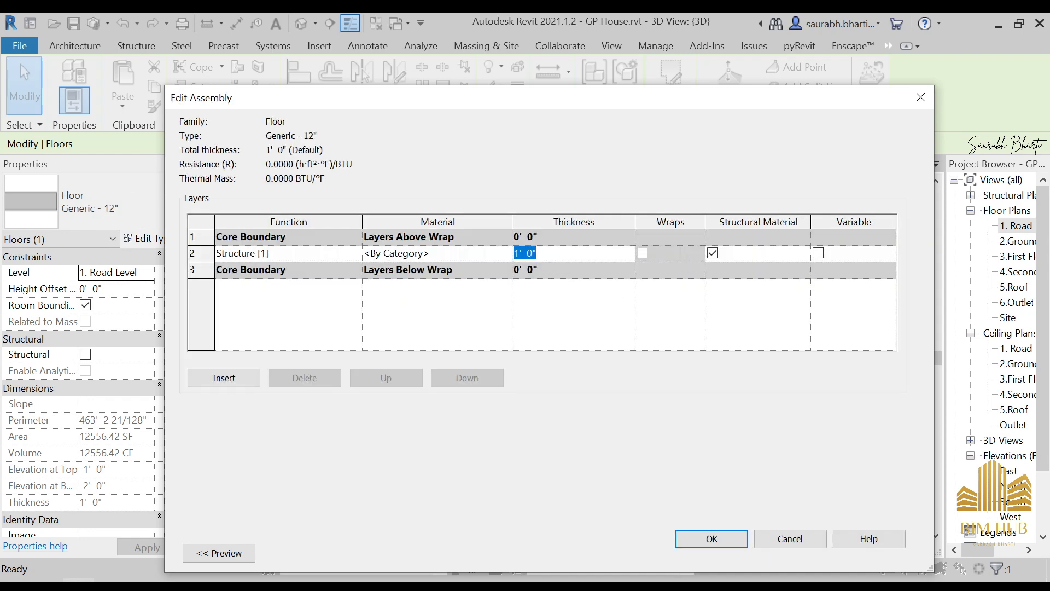
left_click(722, 543)
left_click(728, 553)
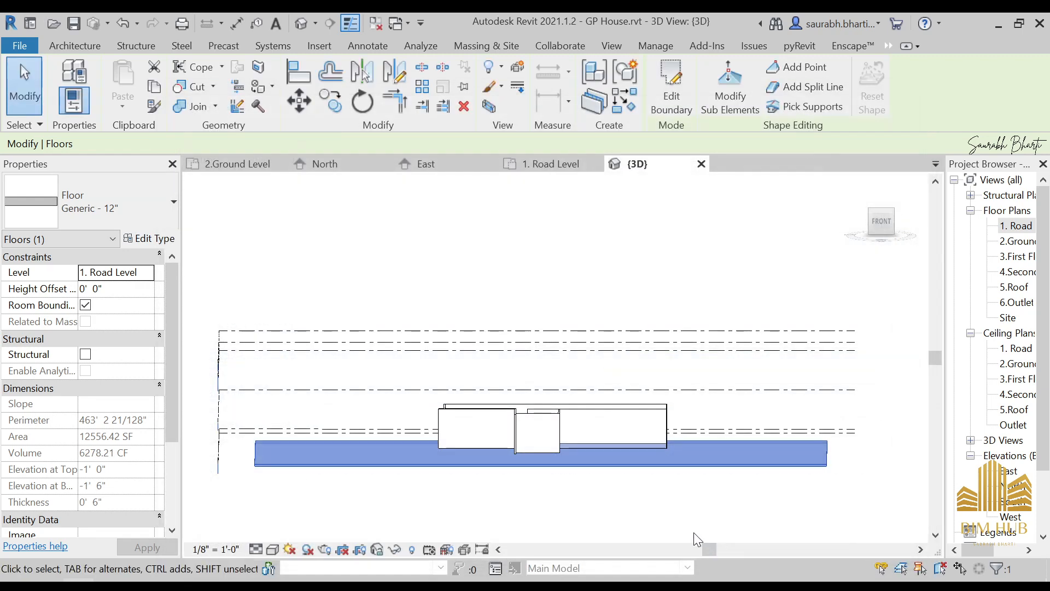
left_click(698, 539)
Examine the thinner base floor and the house walls from several sides in the 3D view.
middle_click_drag(625, 521, 634, 454, "shift")
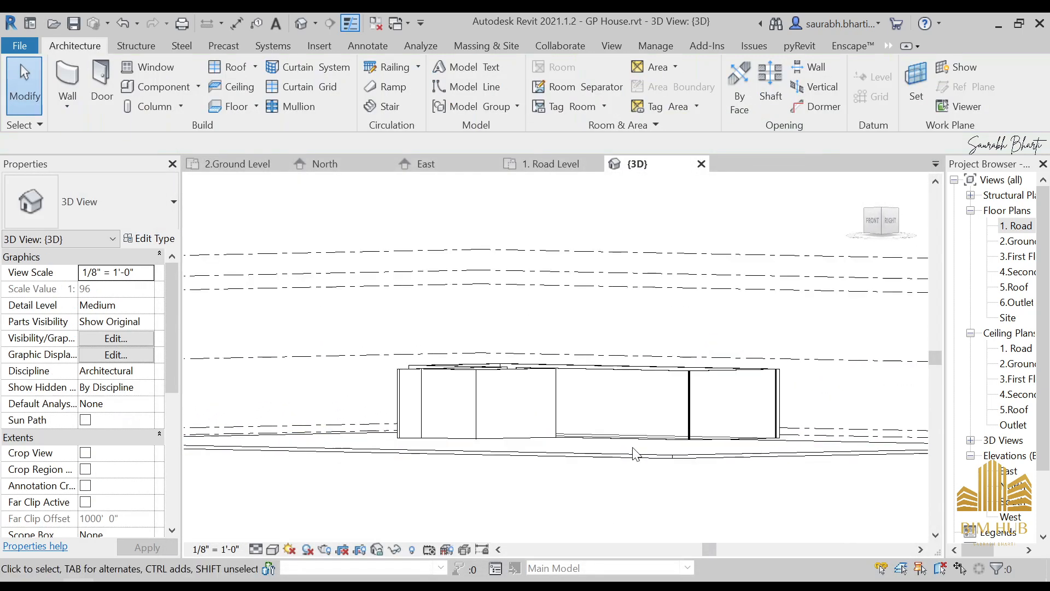
scroll(691, 447, "up", 6)
scroll(689, 439, "down", 7)
middle_click_drag(479, 432, 551, 583, "shift")
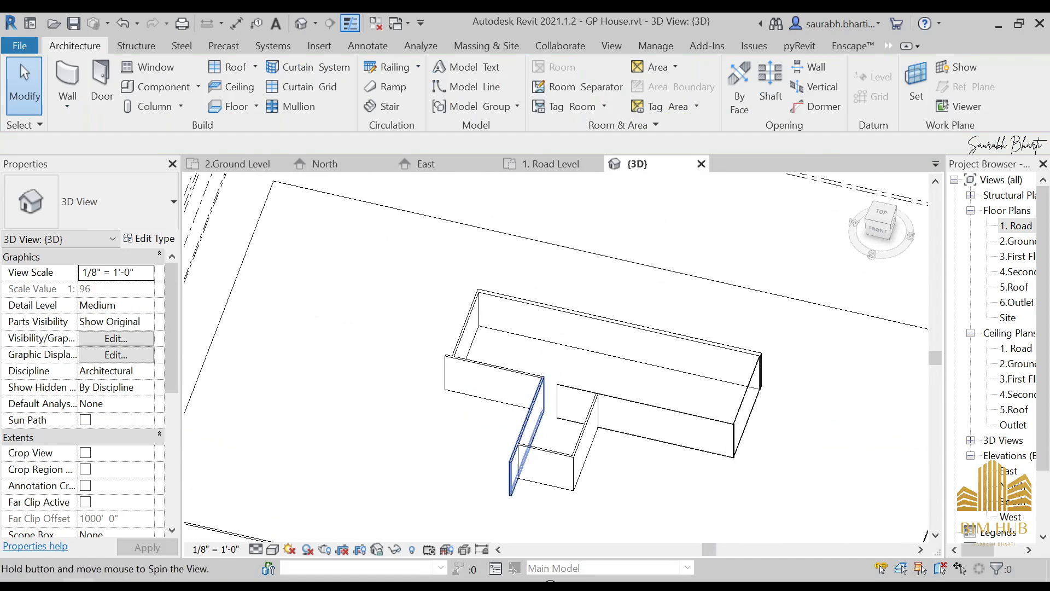
scroll(528, 356, "down", 5)
middle_click_drag(528, 358, 609, 481, "shift")
scroll(518, 335, "up", 5)
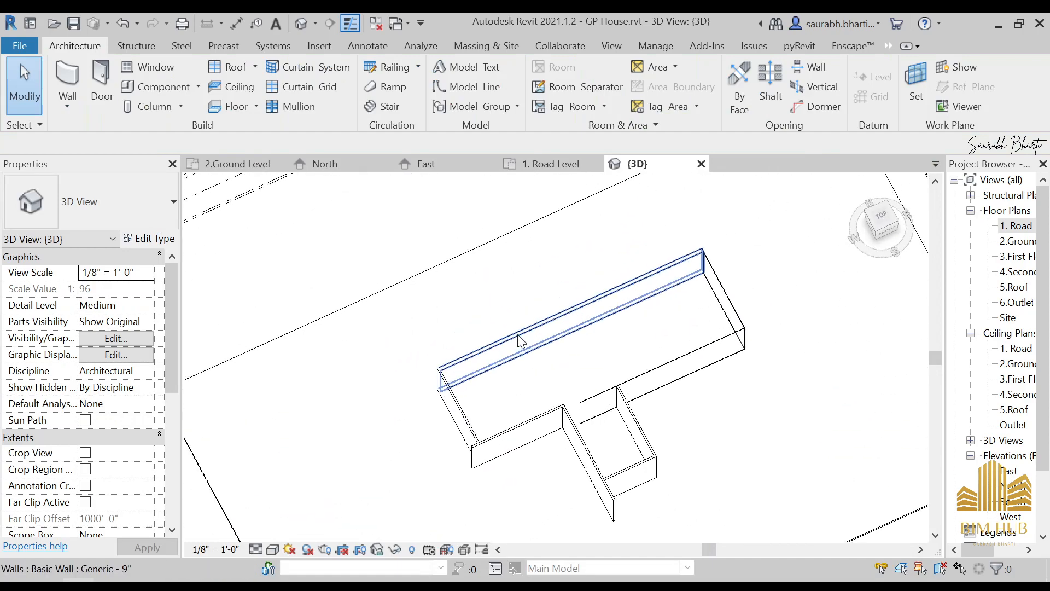
scroll(520, 340, "up", 3)
middle_click_drag(520, 340, 574, 326, "shift")
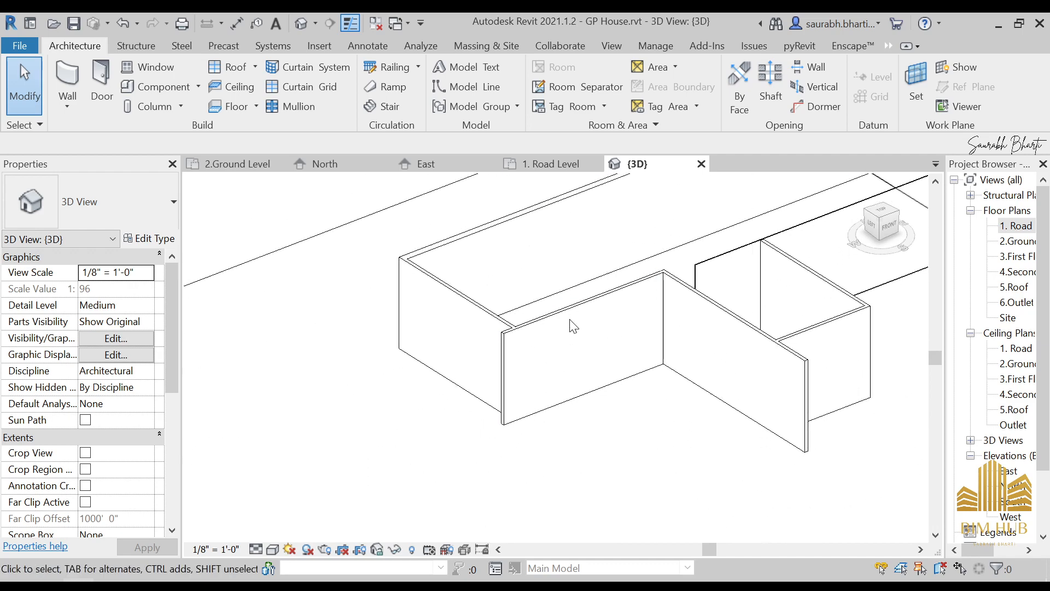
scroll(573, 326, "down", 2)
Open the 2.Ground Level floor plan and set its visual style to Wireframe.
left_click(1016, 226)
left_click(1018, 241)
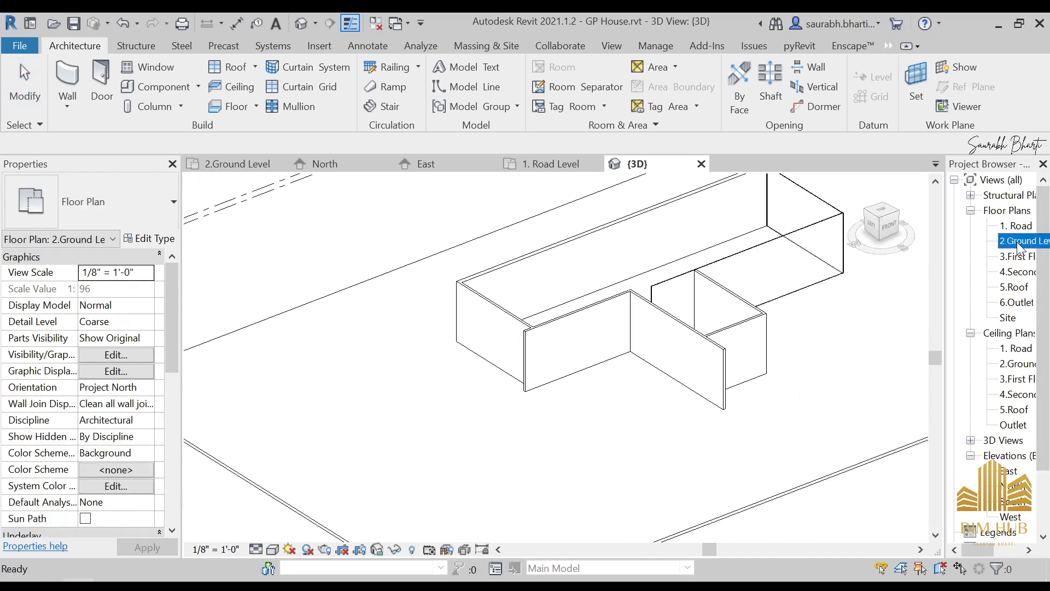
double_click(1018, 243)
scroll(475, 419, "down", 3)
middle_click_drag(500, 400, 480, 425)
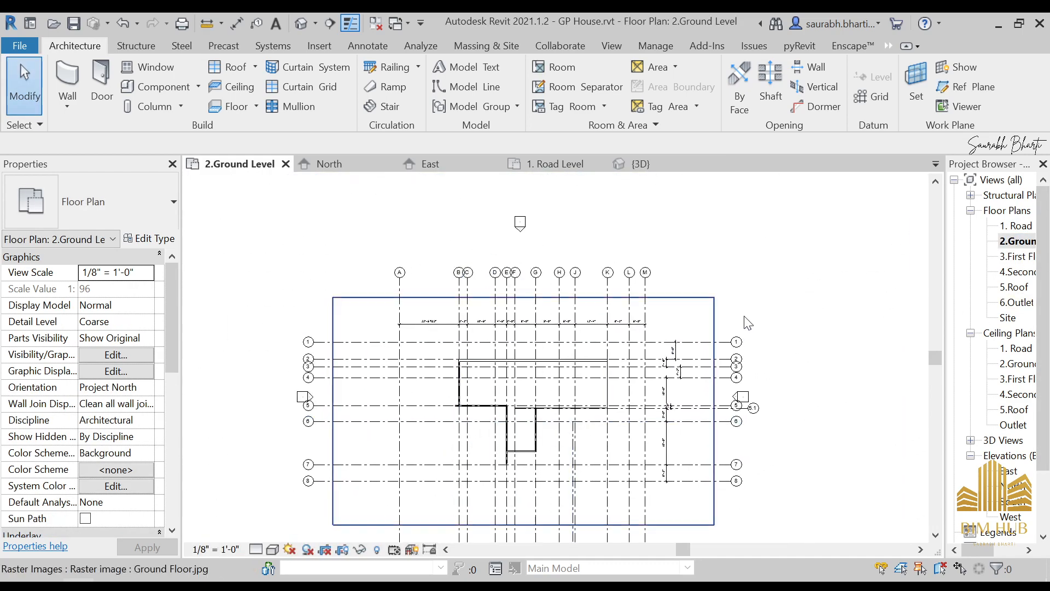
left_click(715, 318)
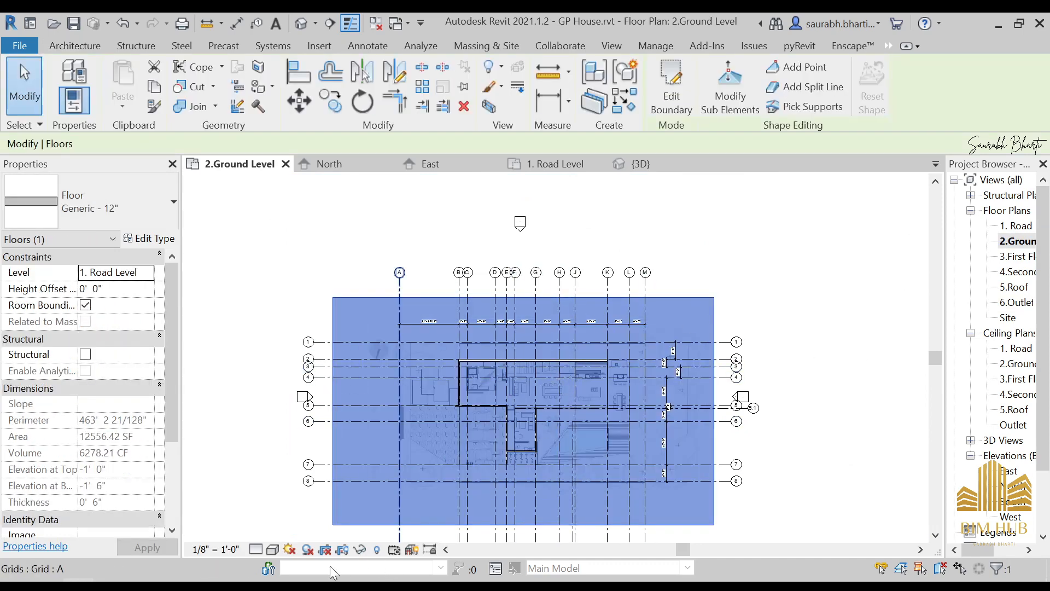
left_click(272, 549)
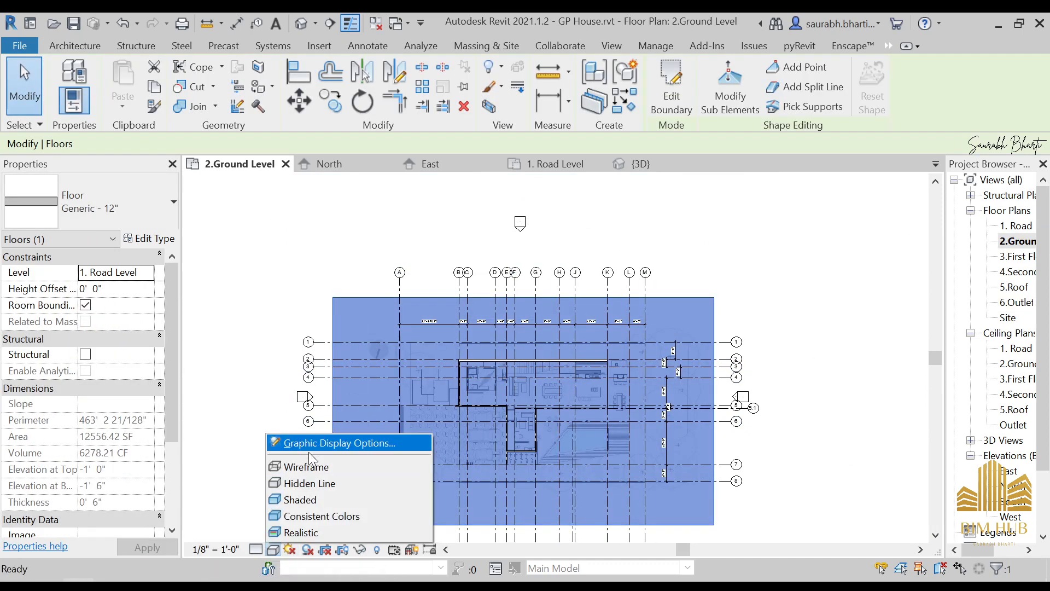
left_click(308, 468)
left_click(839, 300)
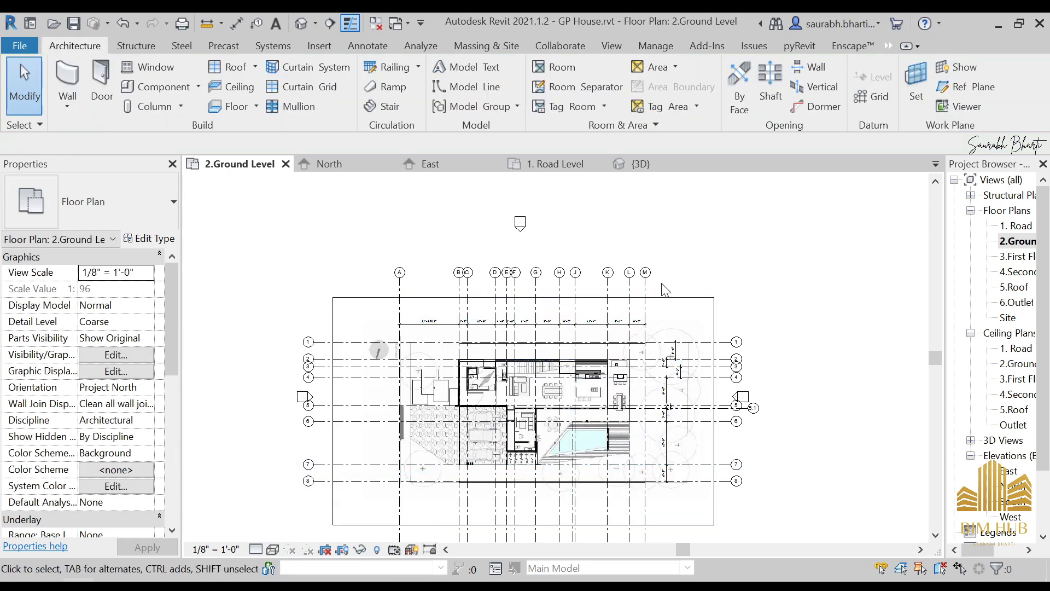
Temporarily hide the floor category in the ground level plan.
left_click(683, 305)
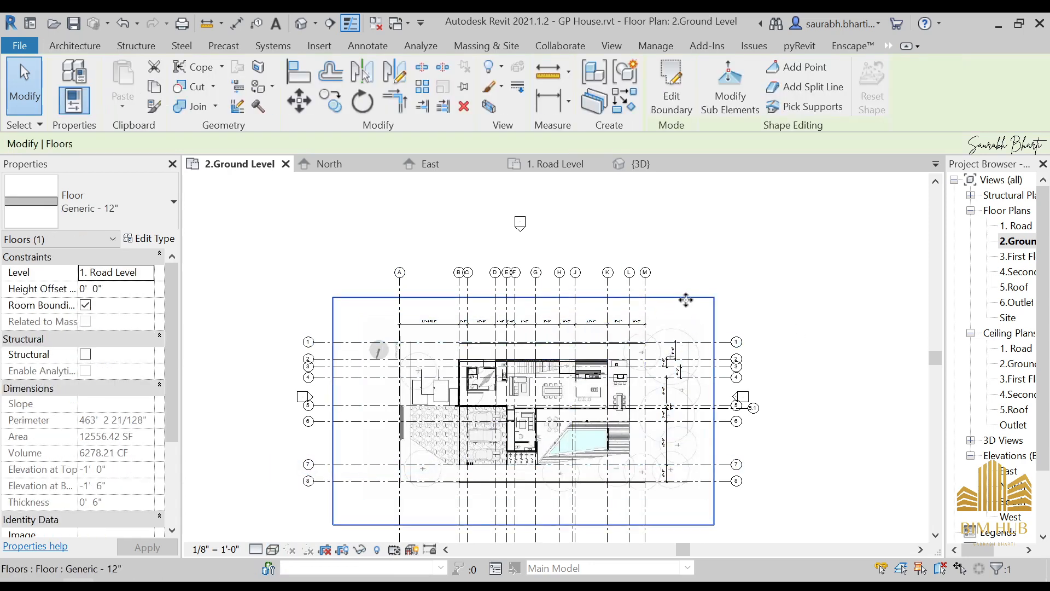
left_click(711, 291)
left_click(699, 300)
key("h")
key("c")
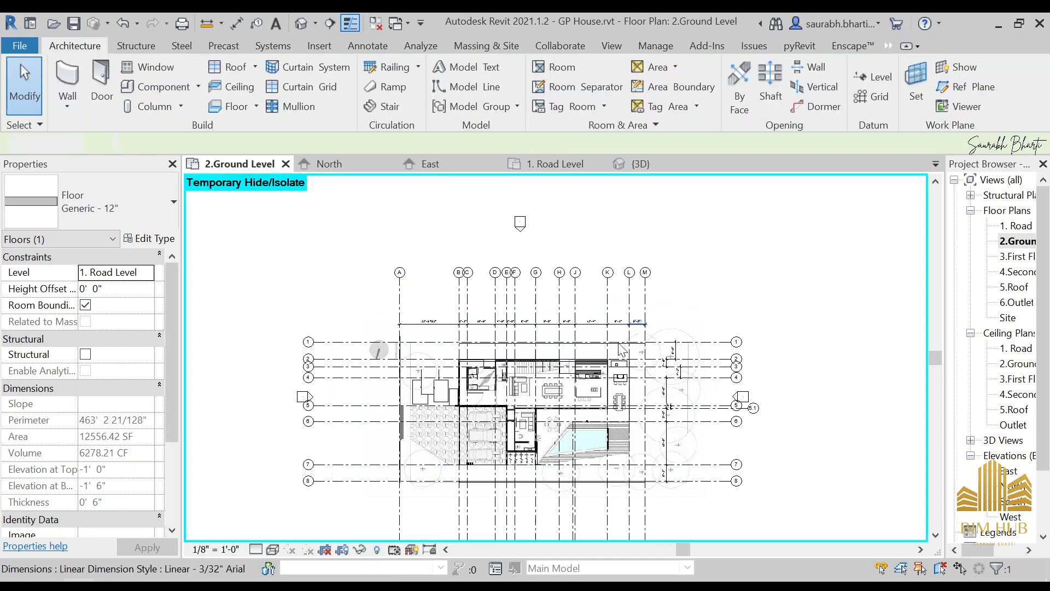
Start a ground-level floor and sketch its first boundary line along the slanted driveway edge from grid 7 to grid A.
scroll(412, 449, "up", 1)
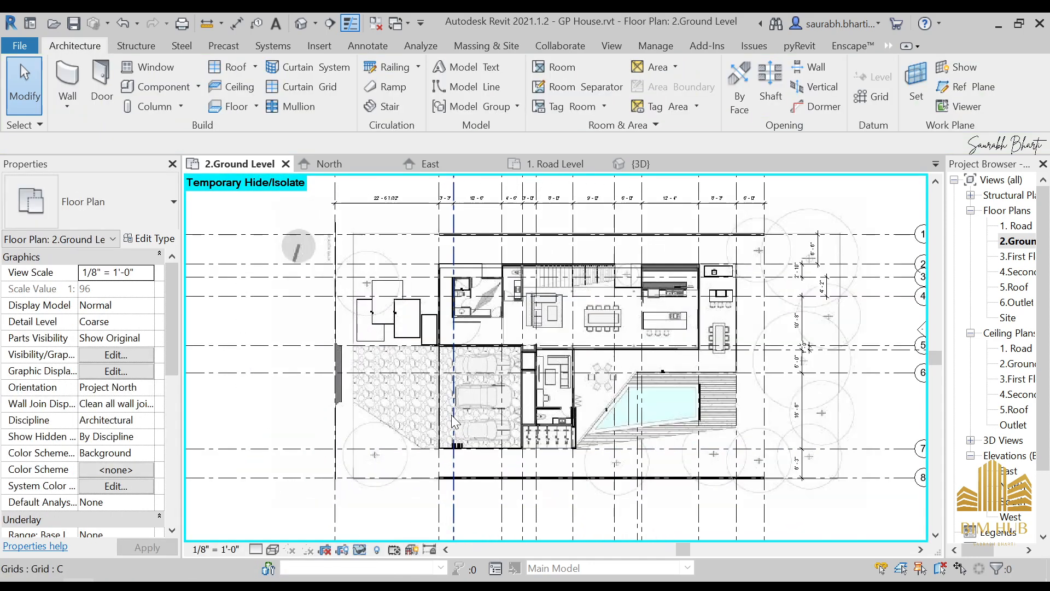
scroll(522, 407, "up", 4)
scroll(528, 405, "down", 4)
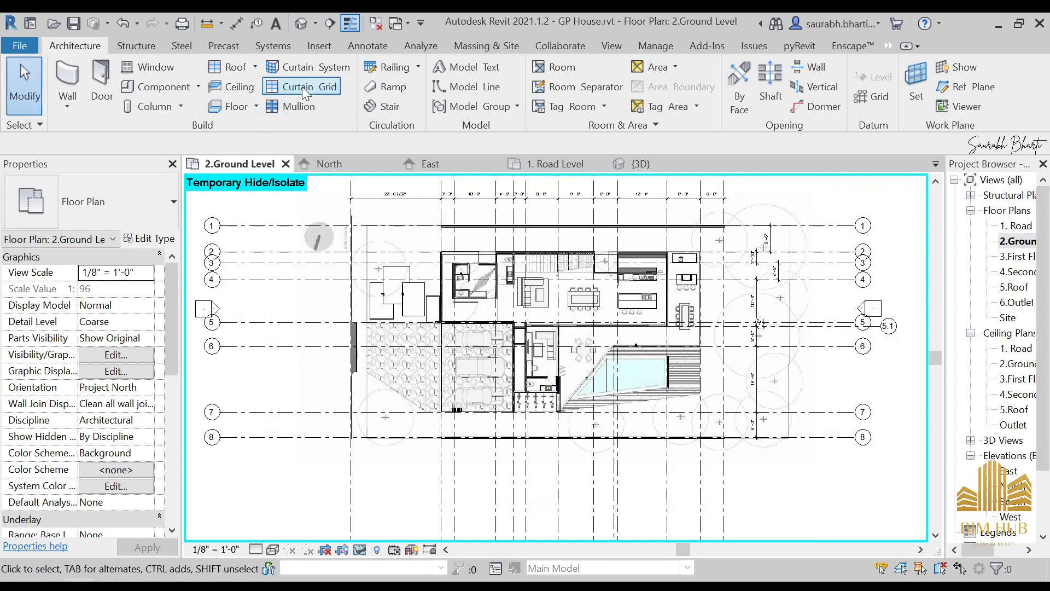
left_click(244, 104)
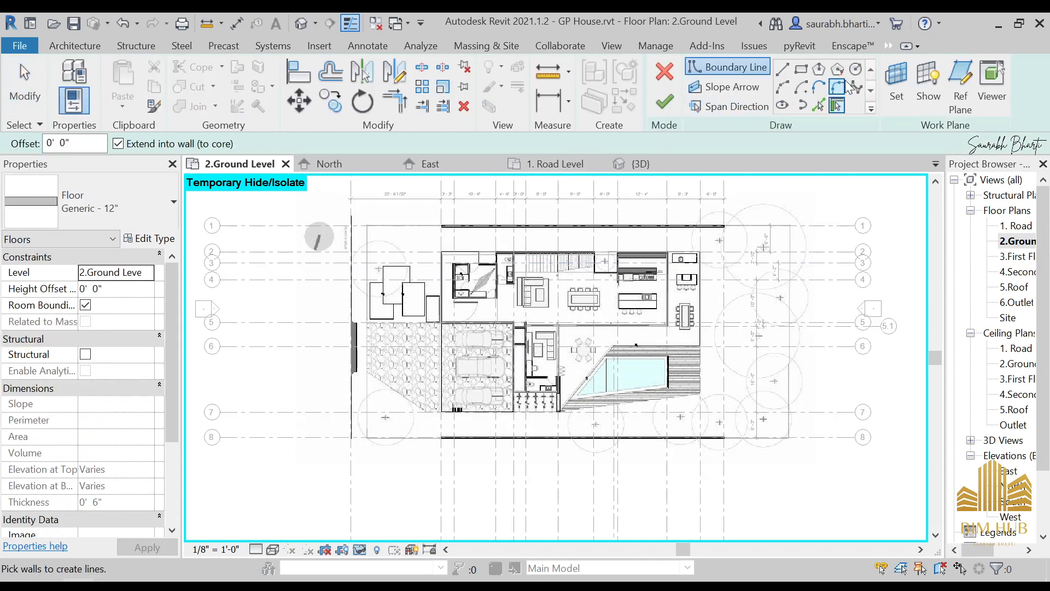
left_click(783, 69)
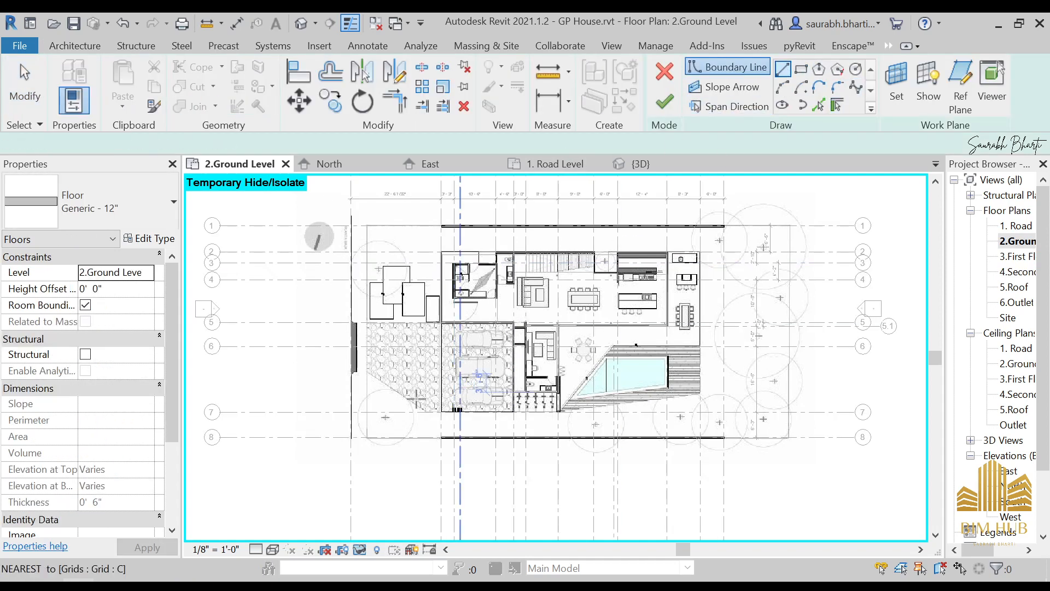
scroll(416, 399, "up", 5)
scroll(420, 420, "up", 2)
left_click(458, 436)
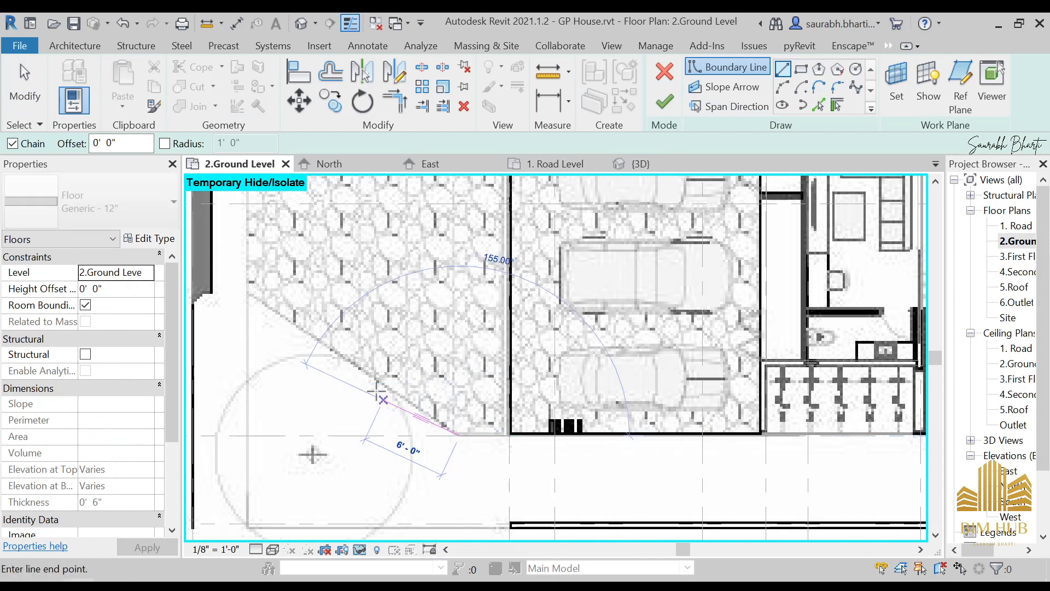
scroll(383, 415, "down", 3)
scroll(336, 404, "up", 2)
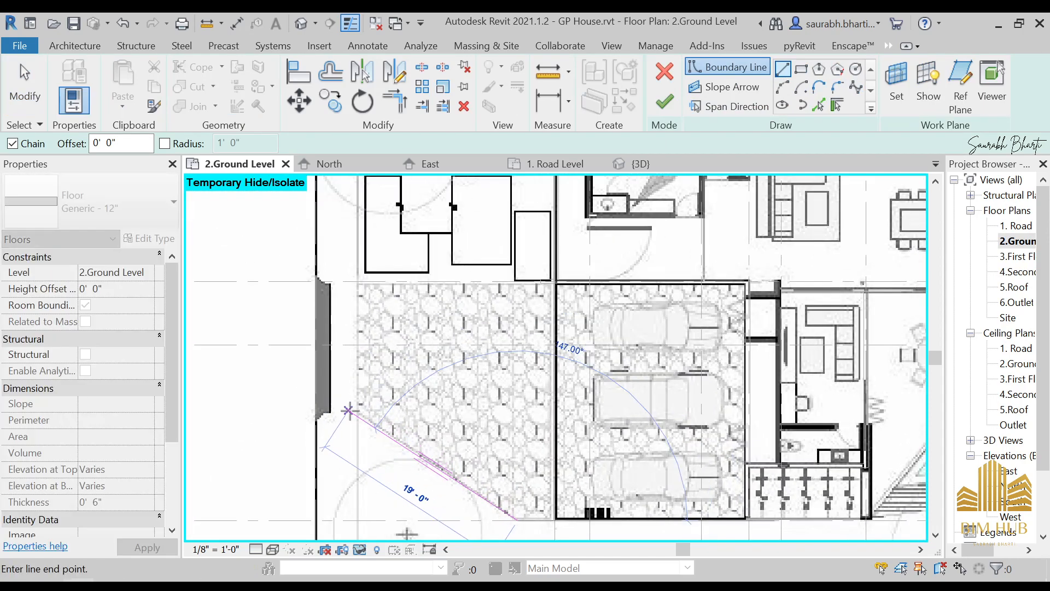
left_click(314, 371)
Continue the floor boundary about 33' along grid A to grid 1, and about 110' 6" along grid 1.
middle_click_drag(326, 226, 328, 401)
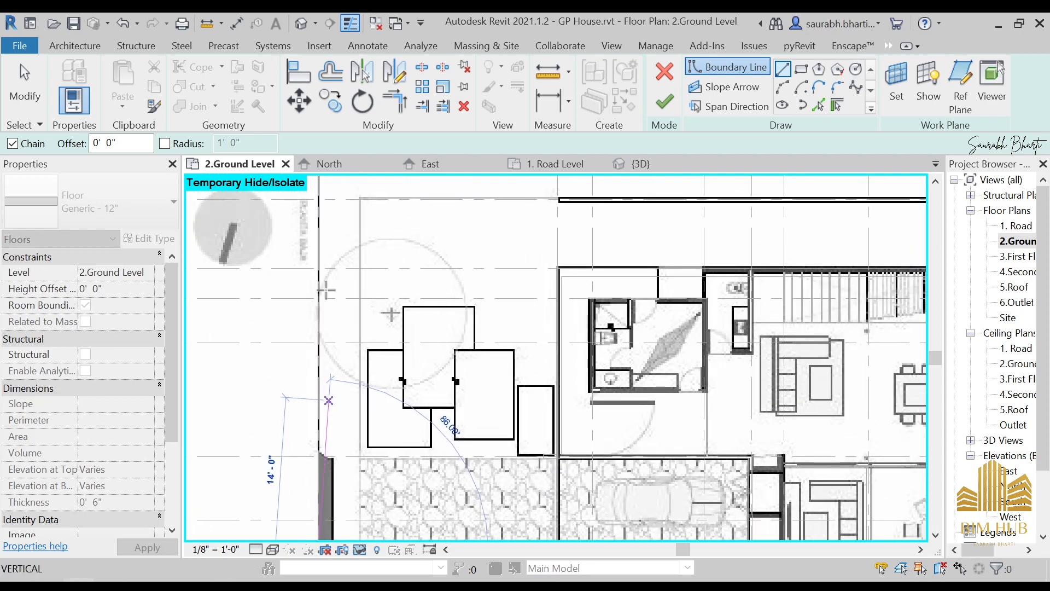
scroll(326, 290, "down", 3)
scroll(334, 342, "up", 1)
left_click(327, 326)
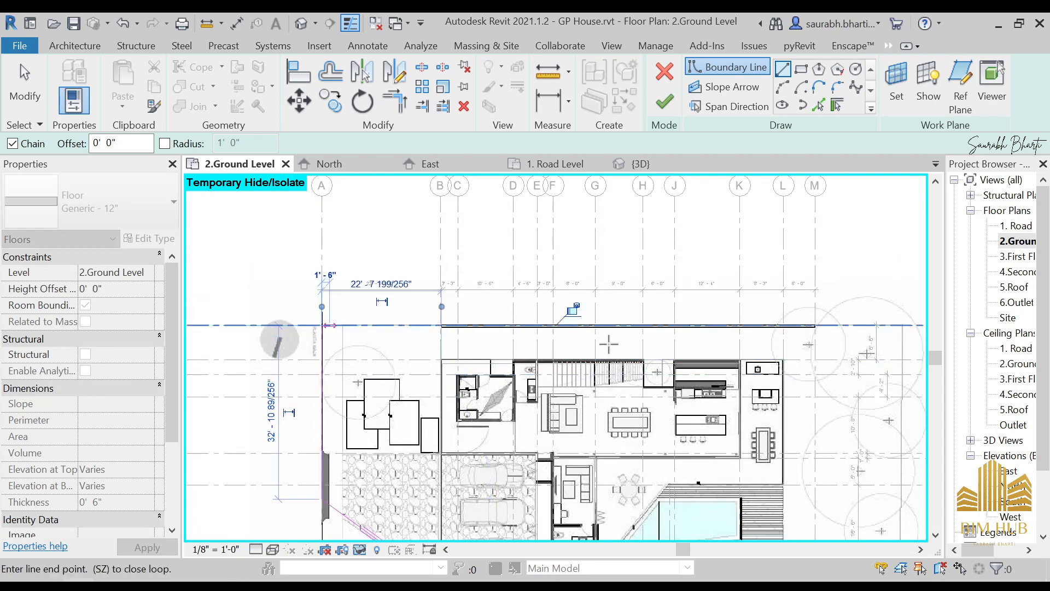
scroll(897, 332, "down", 3)
mouse_move(898, 334)
middle_mouse_down()
mouse_move(903, 350)
mouse_move(728, 327)
middle_mouse_up()
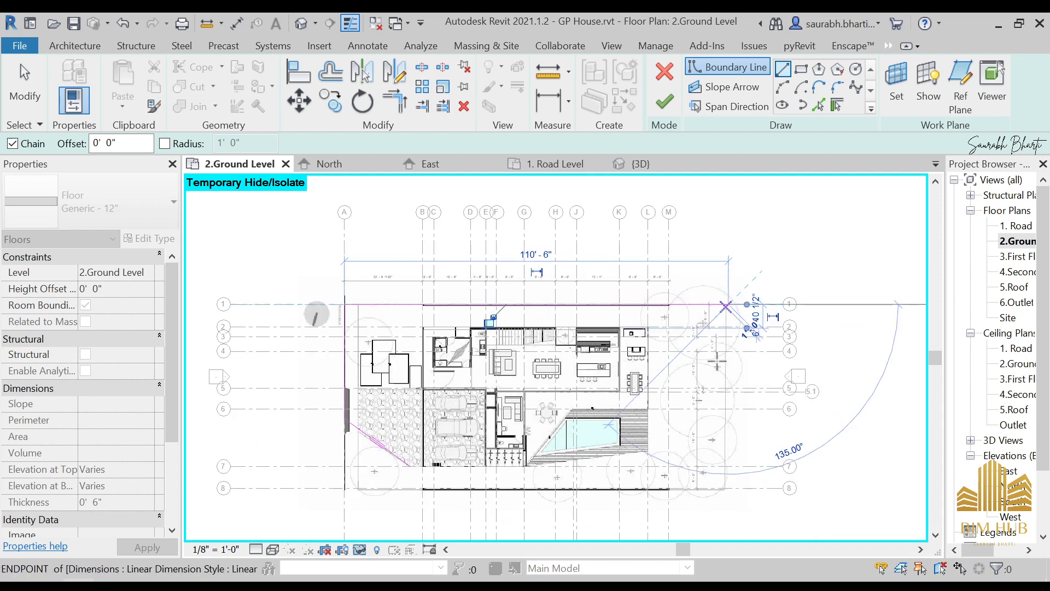
left_click(729, 304)
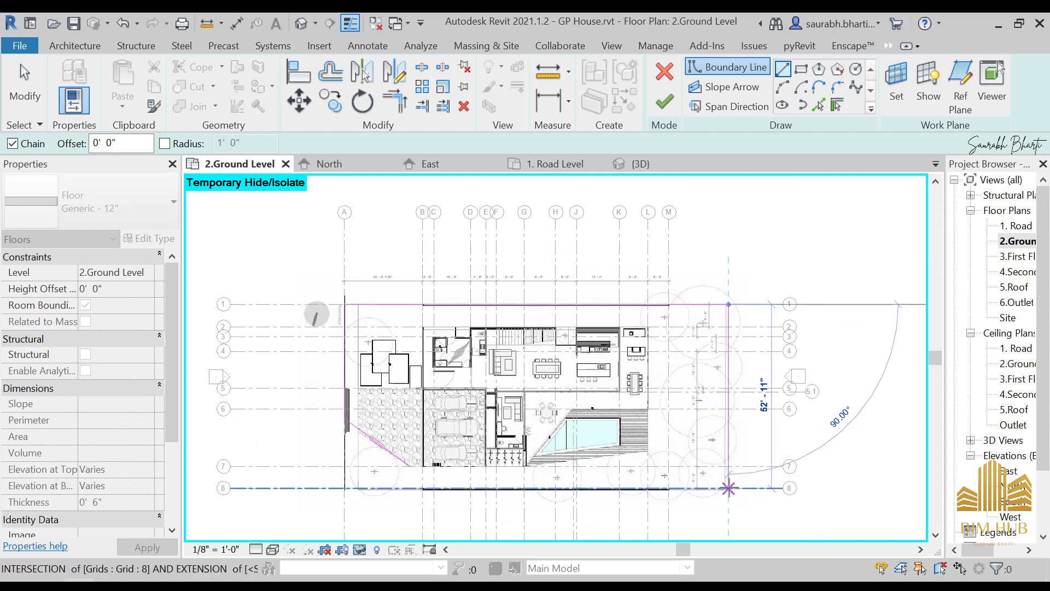
key("Escape")
key("Escape")
Sketch the floor boundary along the slanted pool deck edge from grid 7 to grid L, and along grid L to grid 1.
scroll(669, 443, "up", 4)
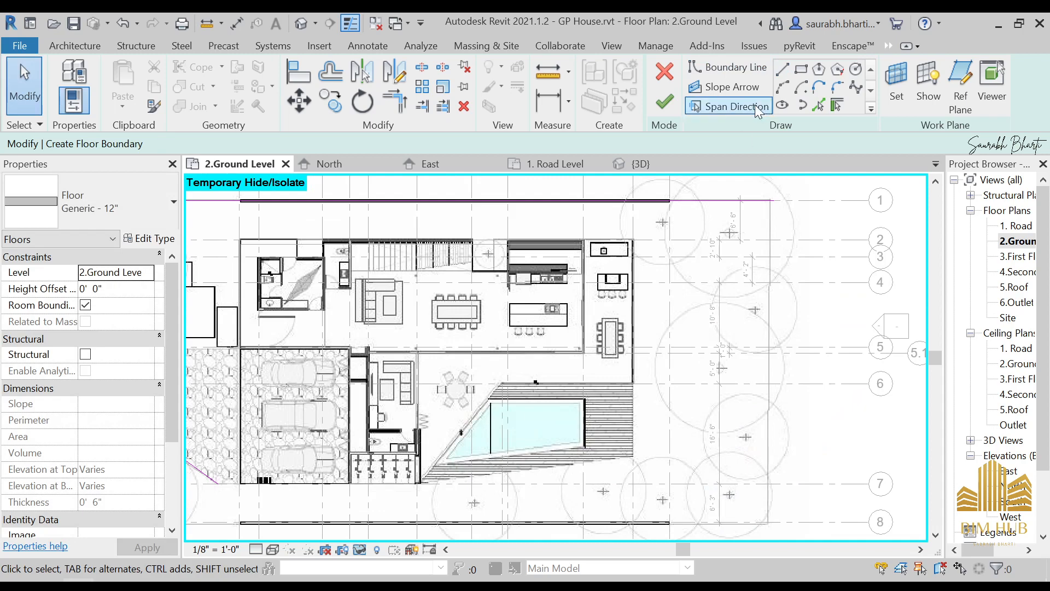
left_click(728, 67)
scroll(409, 496, "up", 5)
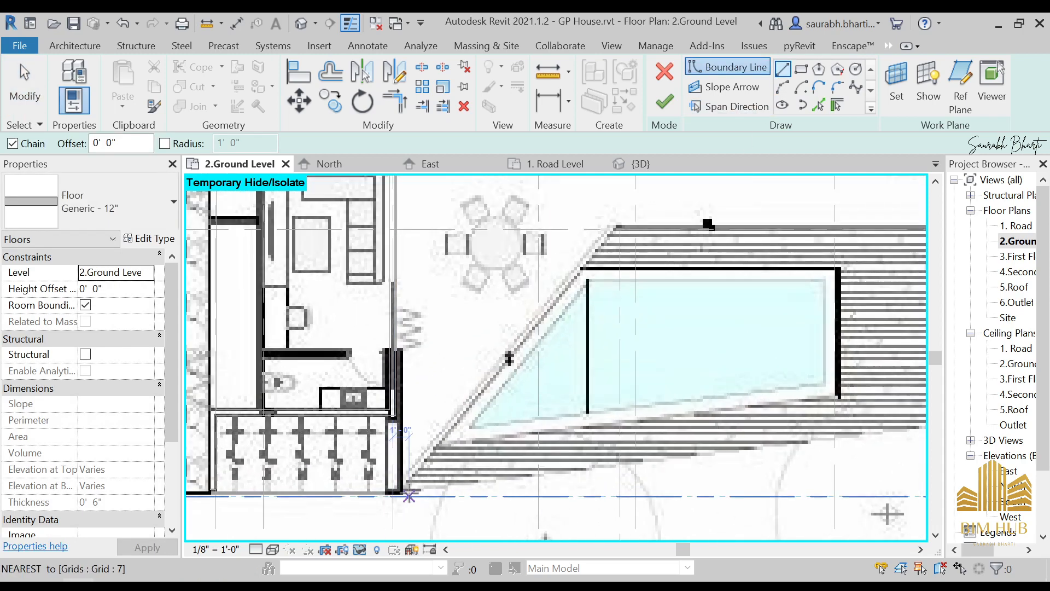
left_click(408, 496)
scroll(409, 496, "down", 4)
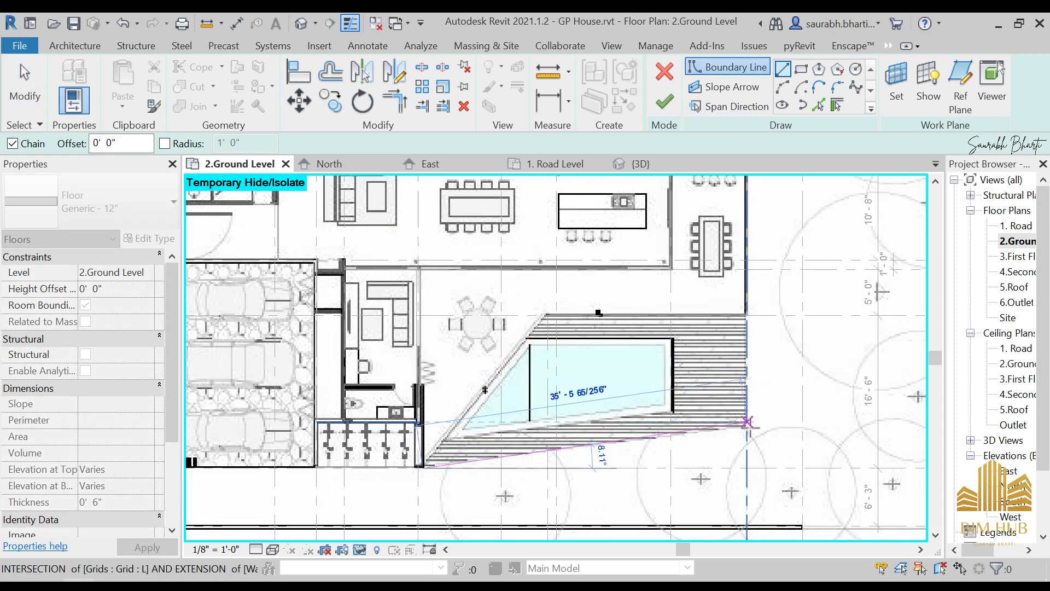
scroll(747, 422, "down", 2)
middle_click_drag(750, 280, 735, 399)
left_click(725, 283)
key("Escape")
key("Escape")
Trim the boundary lines along grid 1 and grid L to a corner.
key("t")
key("r")
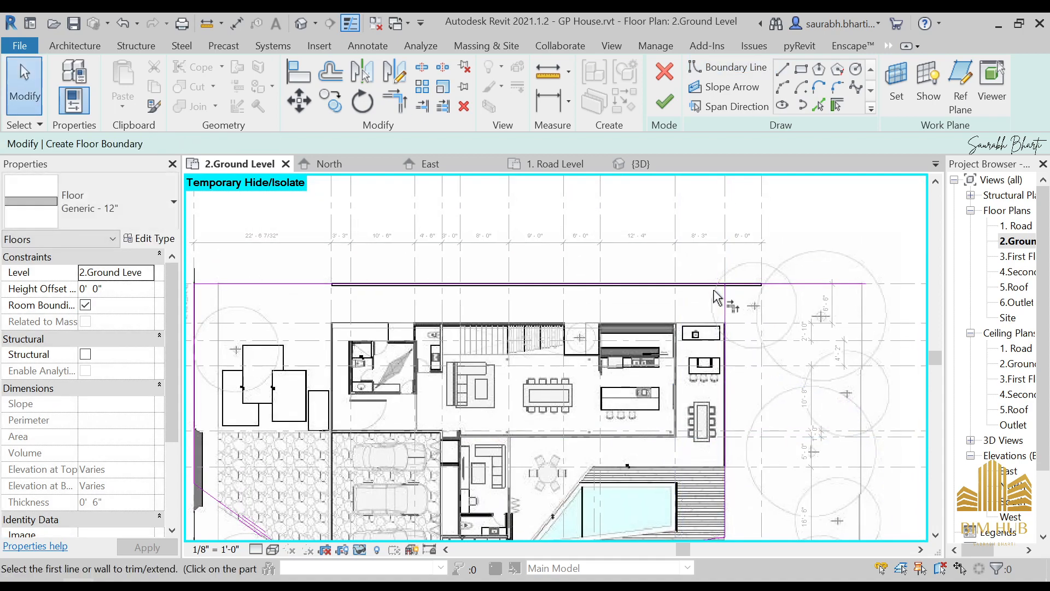
left_click(713, 284)
left_click(725, 308)
scroll(717, 320, "down", 2)
middle_click_drag(717, 320, 730, 313)
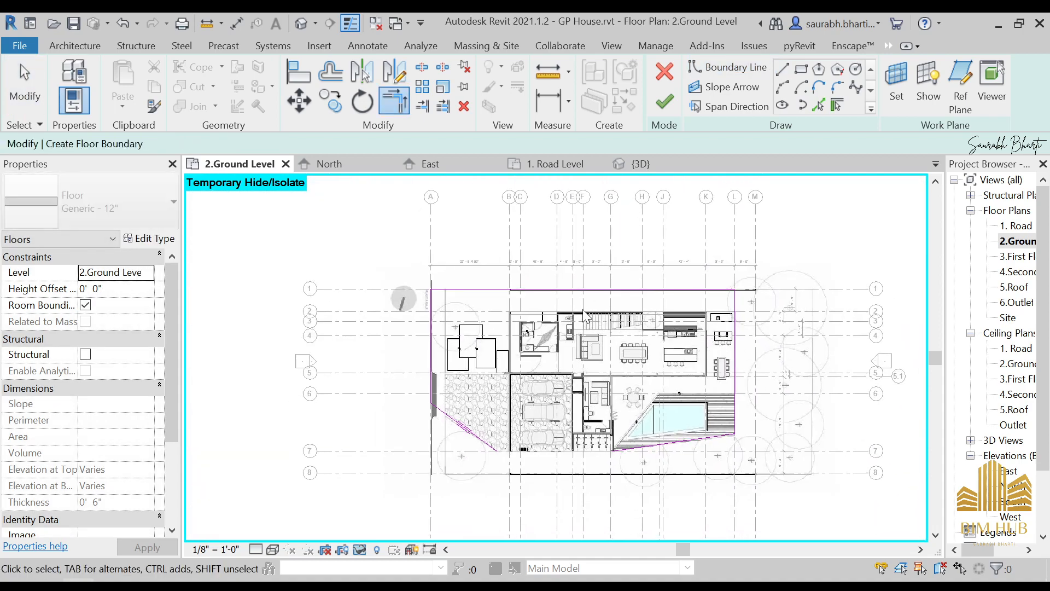
key("Escape")
Move the boundary line along grid 1 about 6" inward, toward the house.
scroll(554, 295, "up", 2)
left_click(557, 286)
left_click_drag(555, 285, 555, 288)
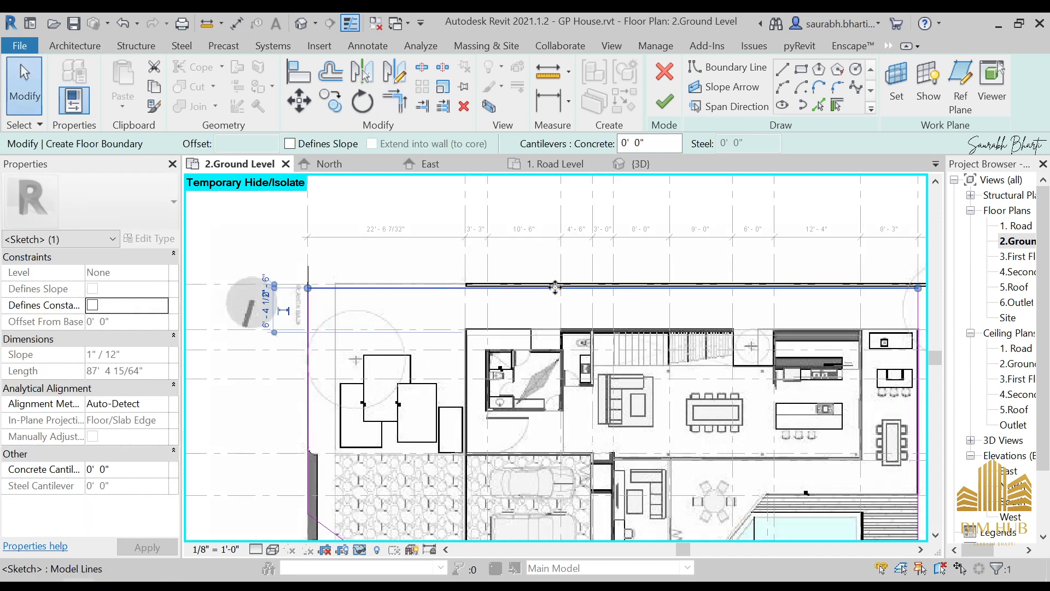
scroll(564, 282, "up", 3)
left_click(576, 262)
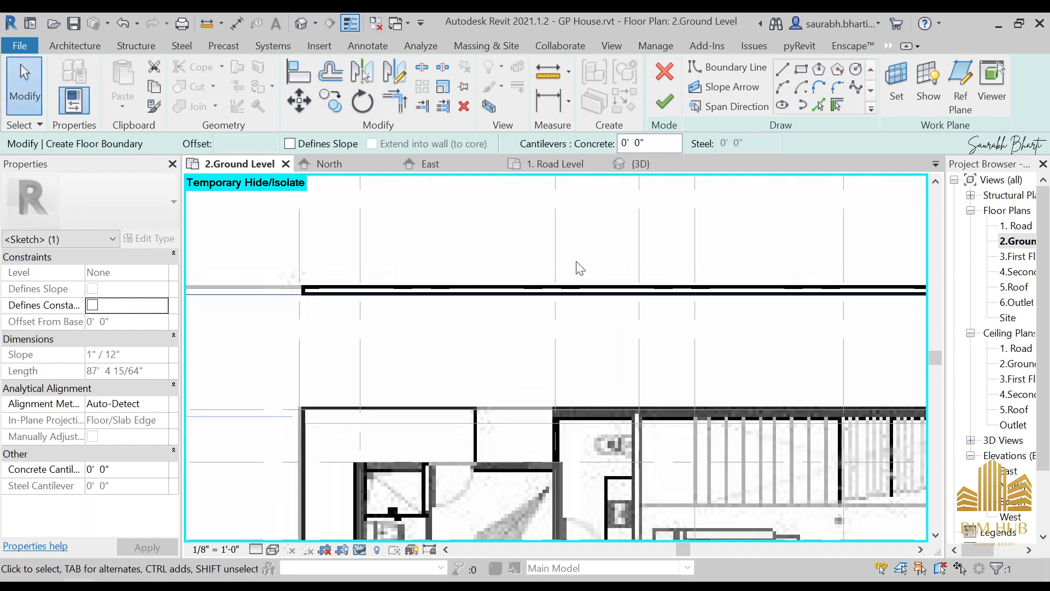
scroll(487, 304, "down", 3)
middle_click_drag(357, 320, 405, 301)
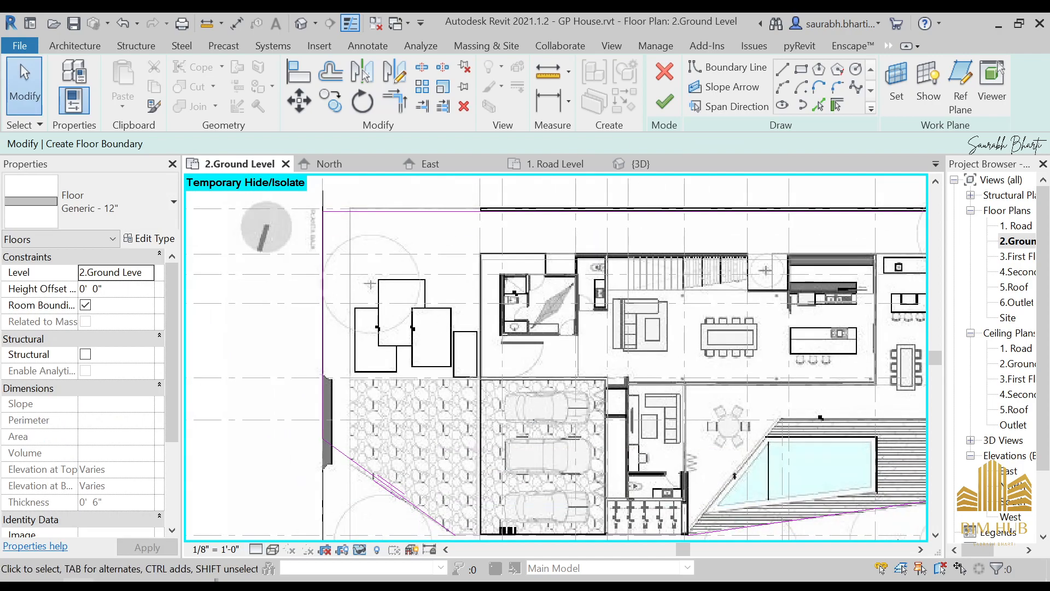
Switch to the reference photos and examine the terrace and surrounding ground from Back.jpg through to Balcony.jpg.
left_click(101, 520)
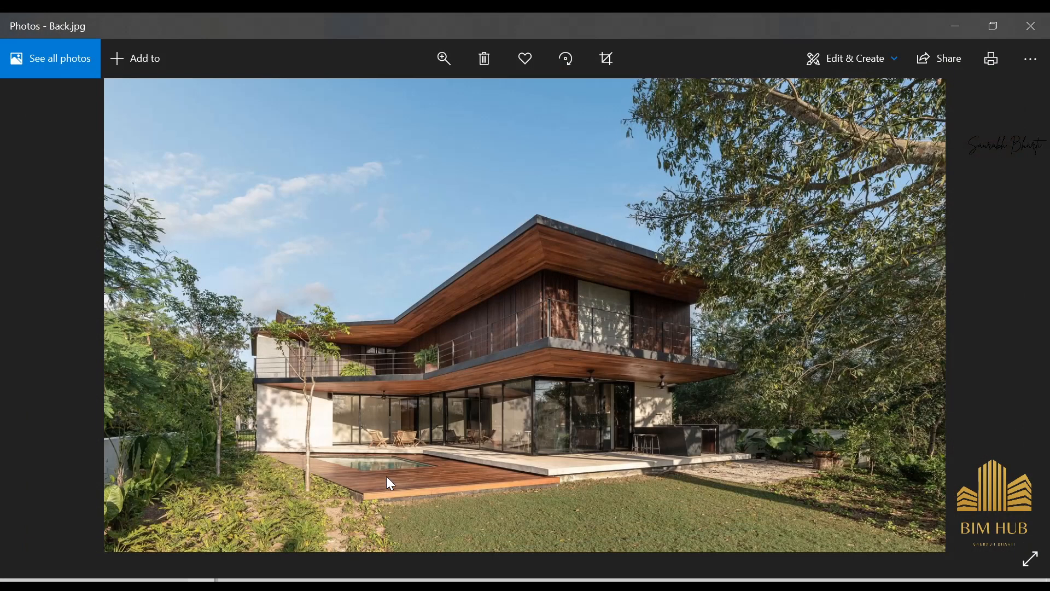
key("Right")
key("Right")
key("Right")
key("Right")
key("Right")
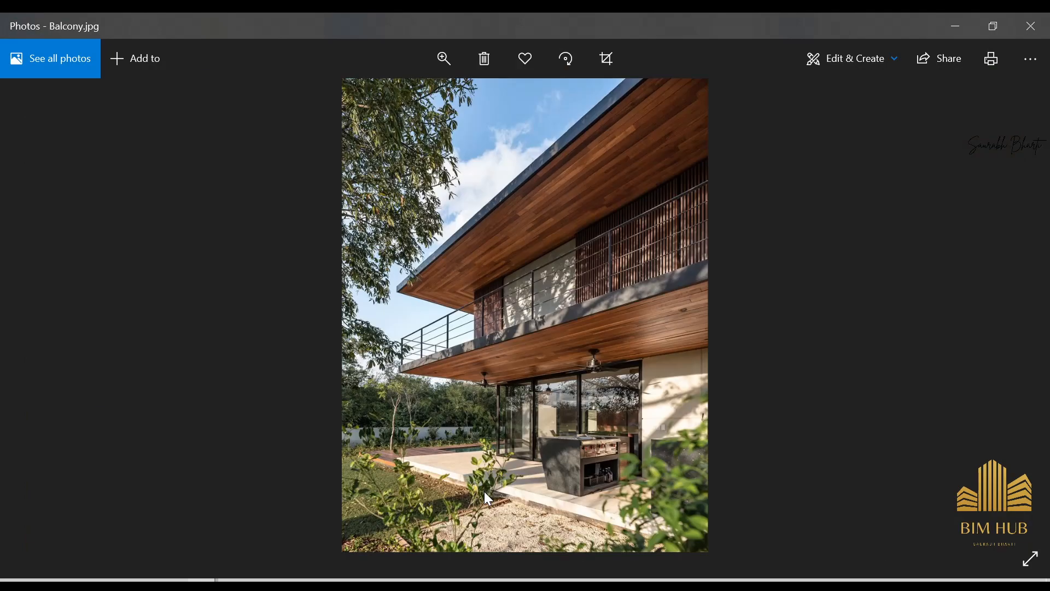
Examine the driveway, entrance path and planting in Front 2.jpg, and return to the floor sketch.
key("Right")
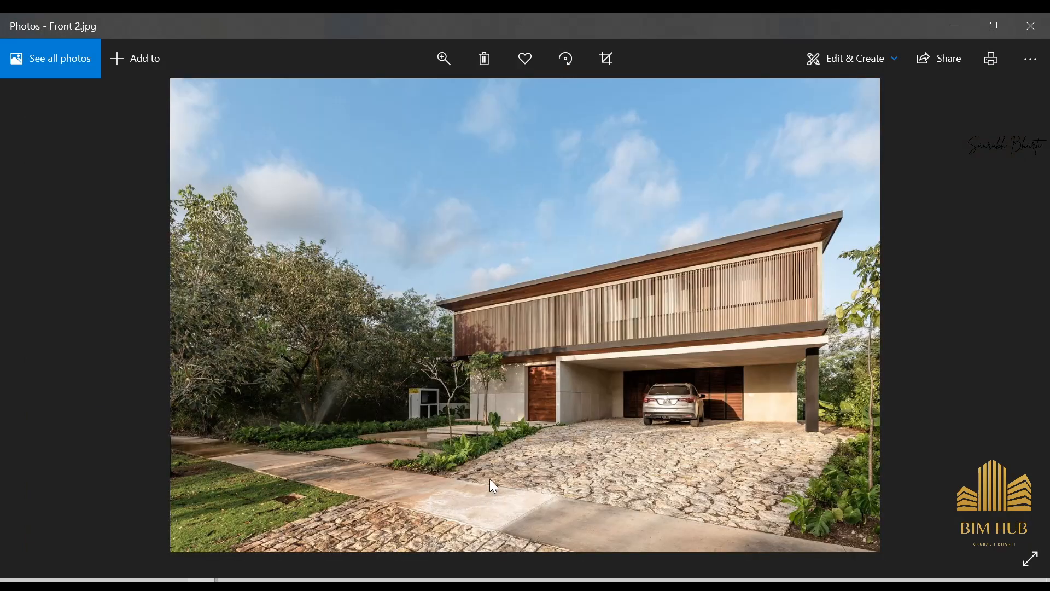
key("Right")
key("Left")
scroll(664, 474, "up", 3)
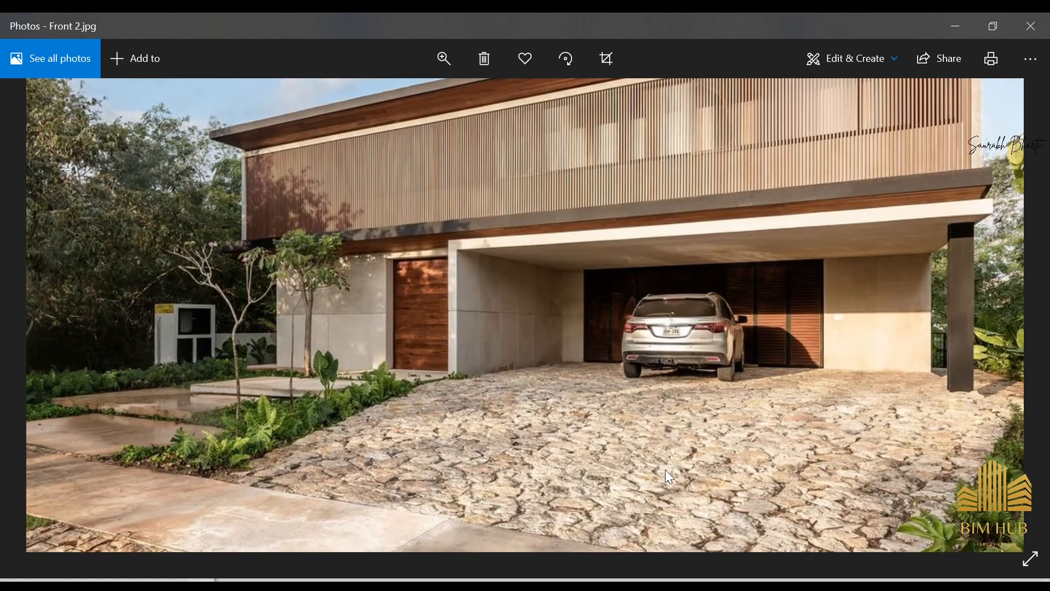
left_click_drag(582, 421, 747, 403)
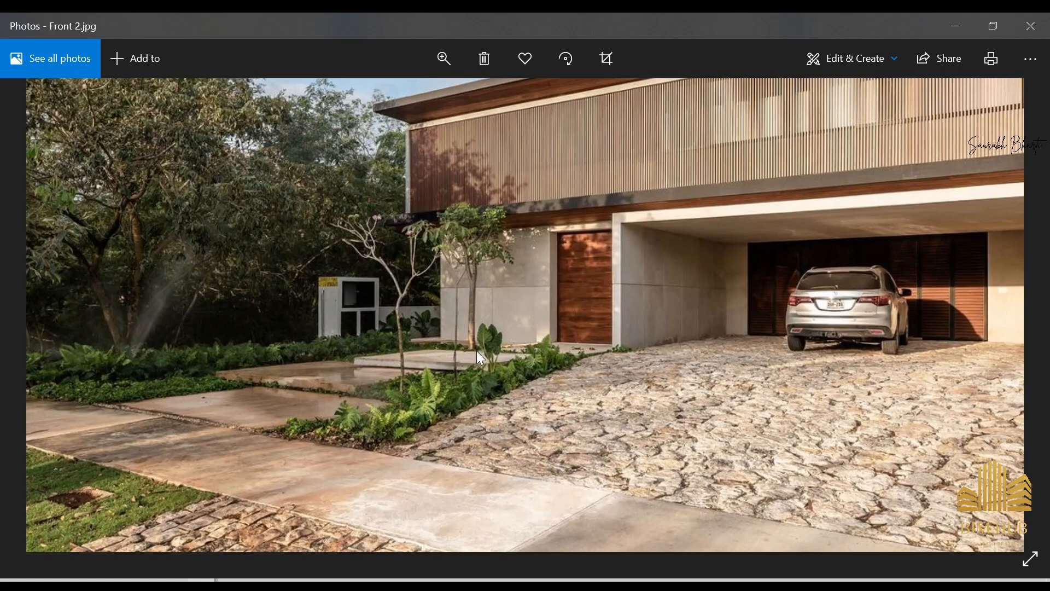
left_click(956, 26)
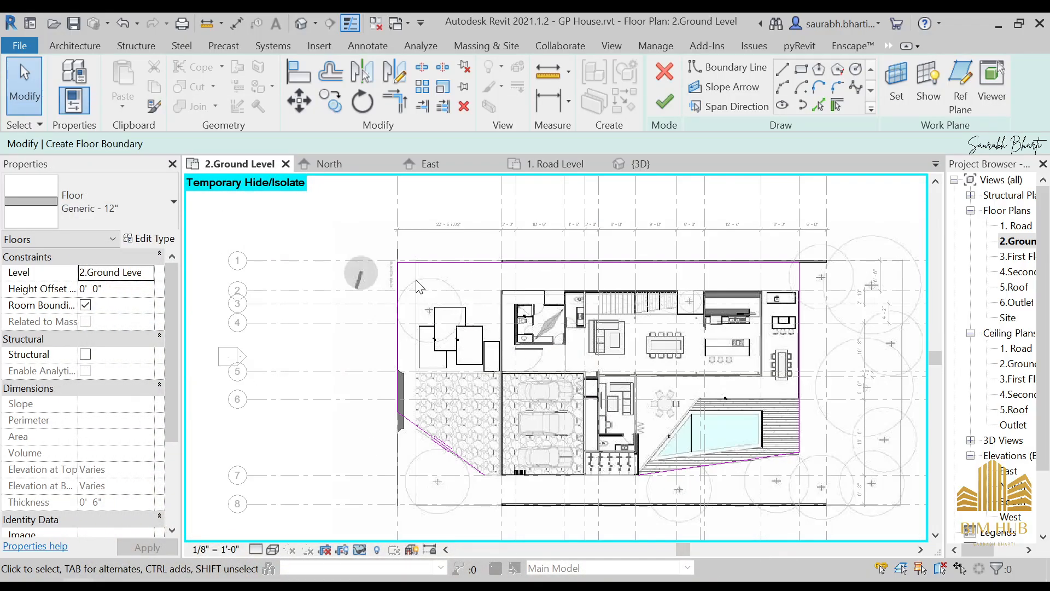
Sketch a floor boundary line along grid B from grid 5 to the boundary line along grid 1.
left_click(728, 67)
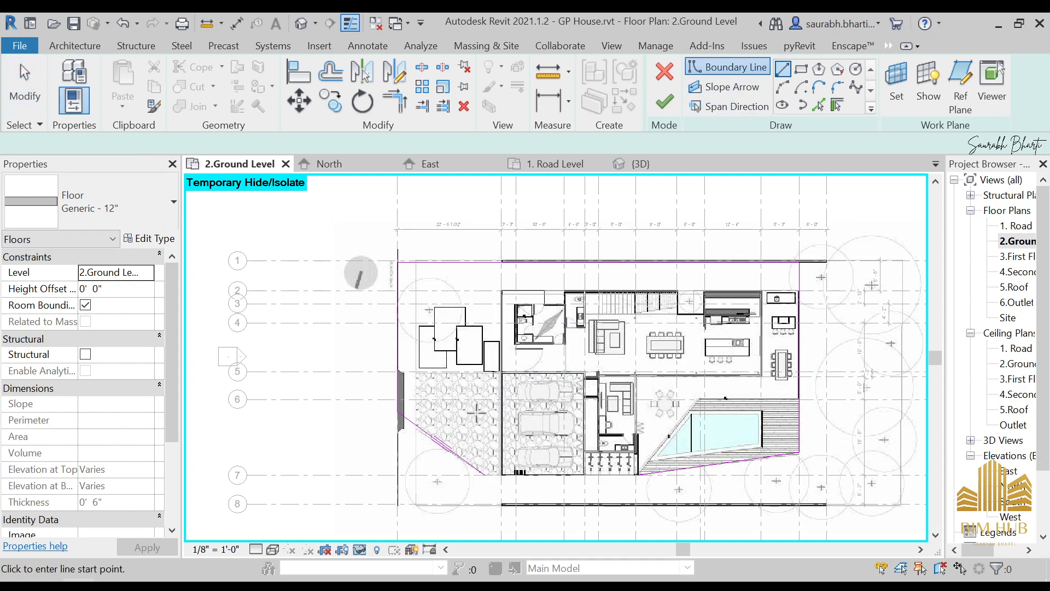
scroll(487, 385, "up", 4)
left_click(547, 325)
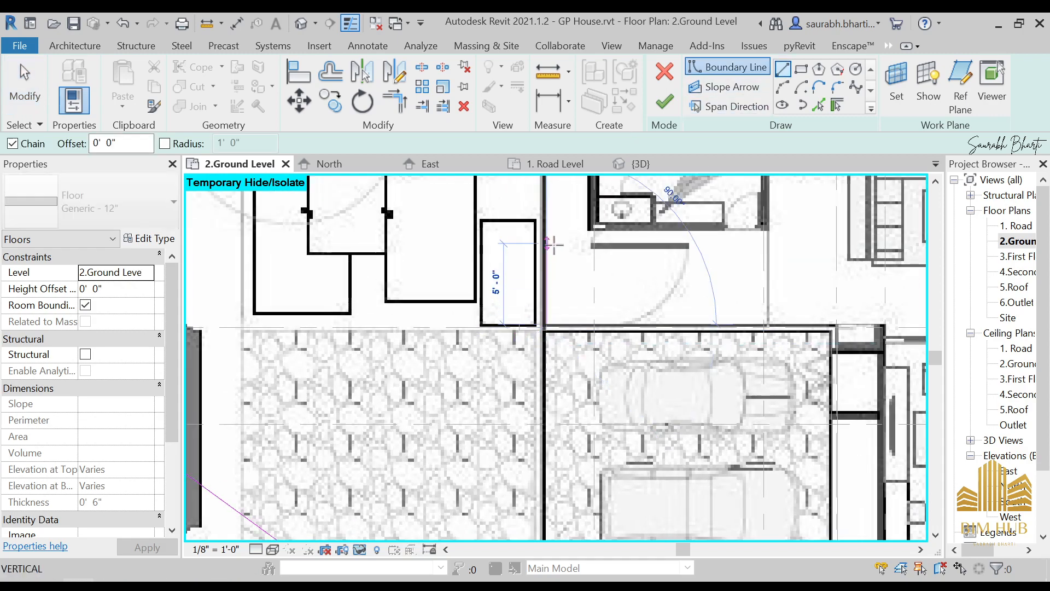
scroll(514, 427, "down", 4)
left_click(508, 247)
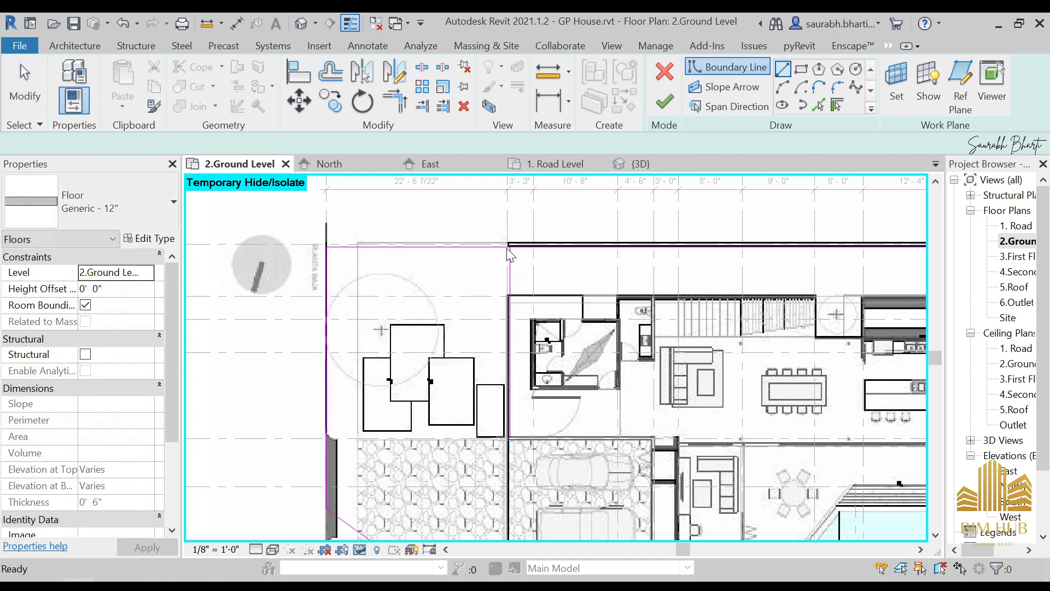
Trim the boundary lines along grid 1 and grid B to a corner, keeping the part on the house side.
key("t")
key("r")
left_click(528, 246)
scroll(510, 327, "down", 3)
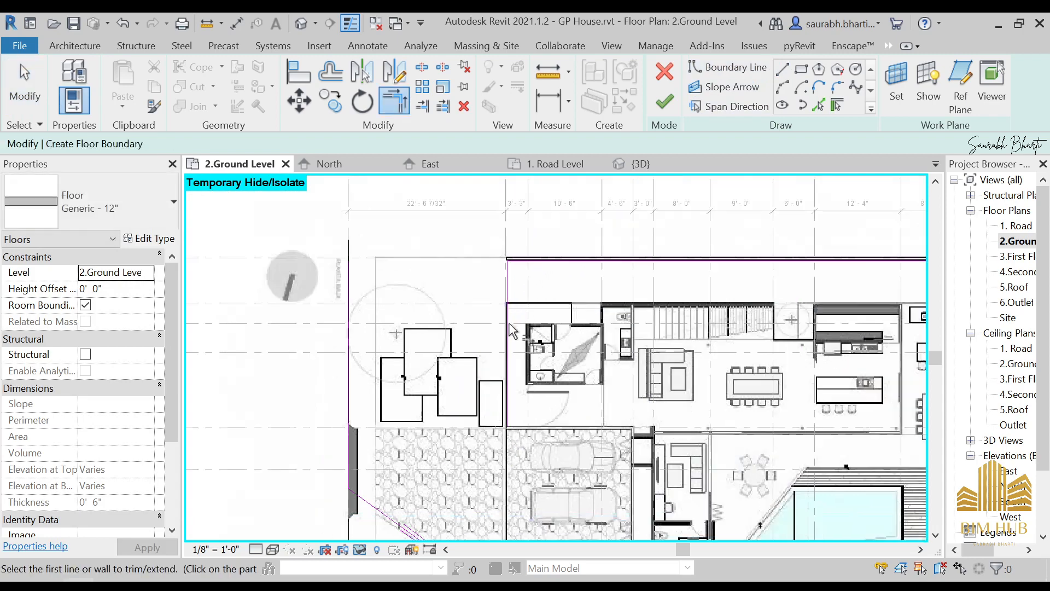
key("Escape")
scroll(514, 322, "up", 3)
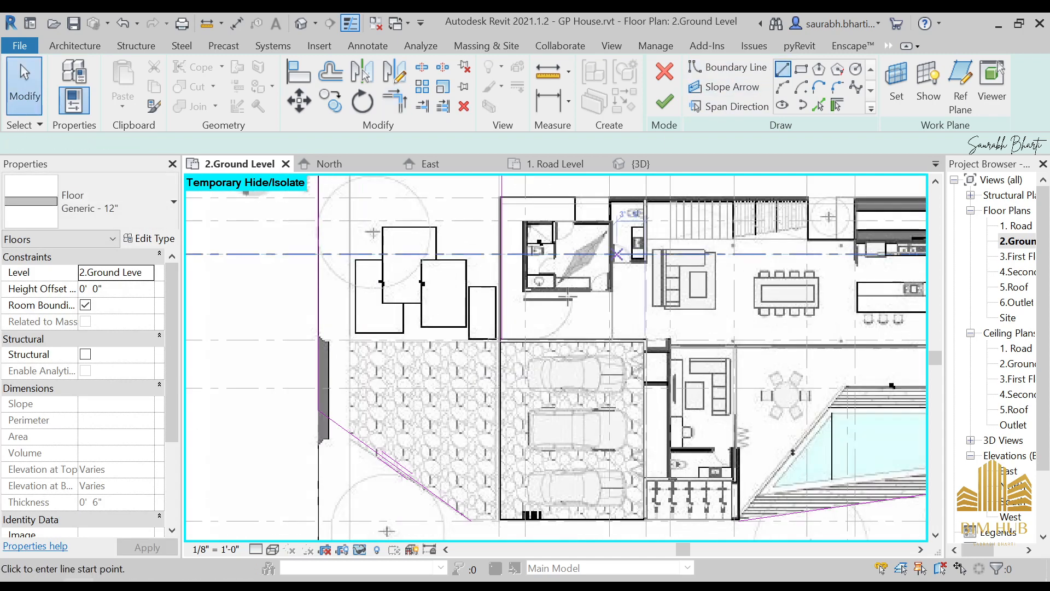
Sketch a floor boundary line along grid 5 from grid B to the boundary line along grid A.
left_click(782, 68)
scroll(498, 341, "up", 3)
left_click(490, 340)
scroll(455, 351, "down", 3)
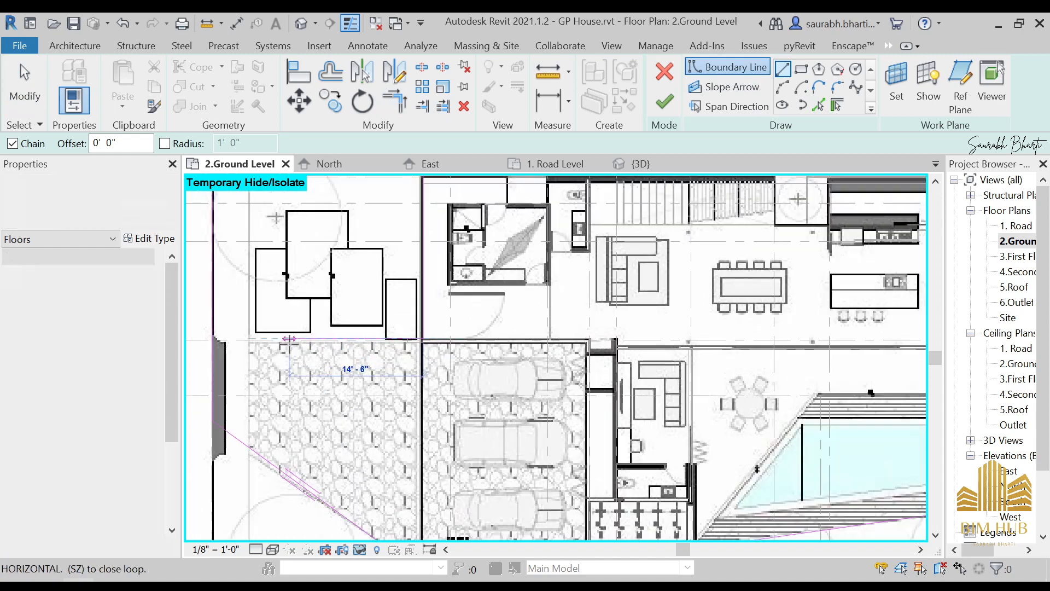
scroll(383, 340, "up", 2)
left_click(337, 338)
key("Escape")
key("Escape")
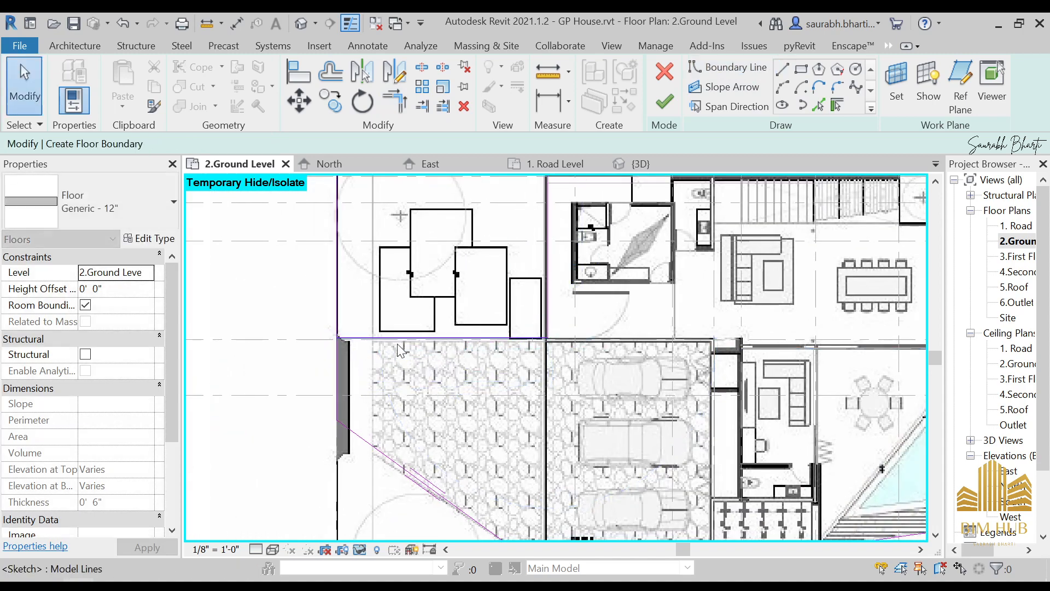
Trim the boundary lines along grid A and grid 5 to a corner, and try to finish the floor sketch.
key("t")
key("r")
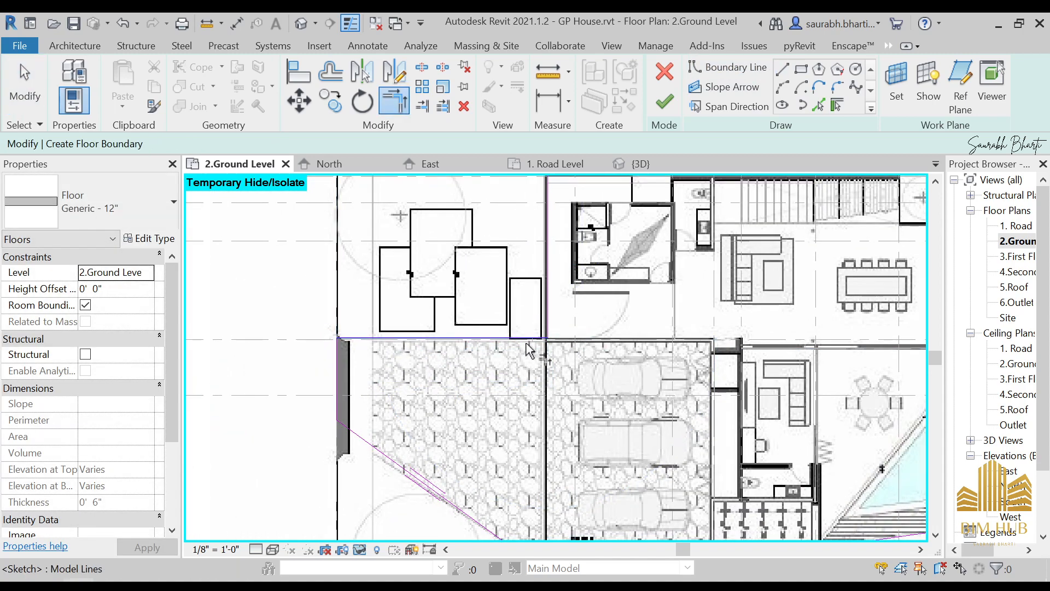
scroll(363, 352, "down", 3)
key("Escape")
left_click(665, 101)
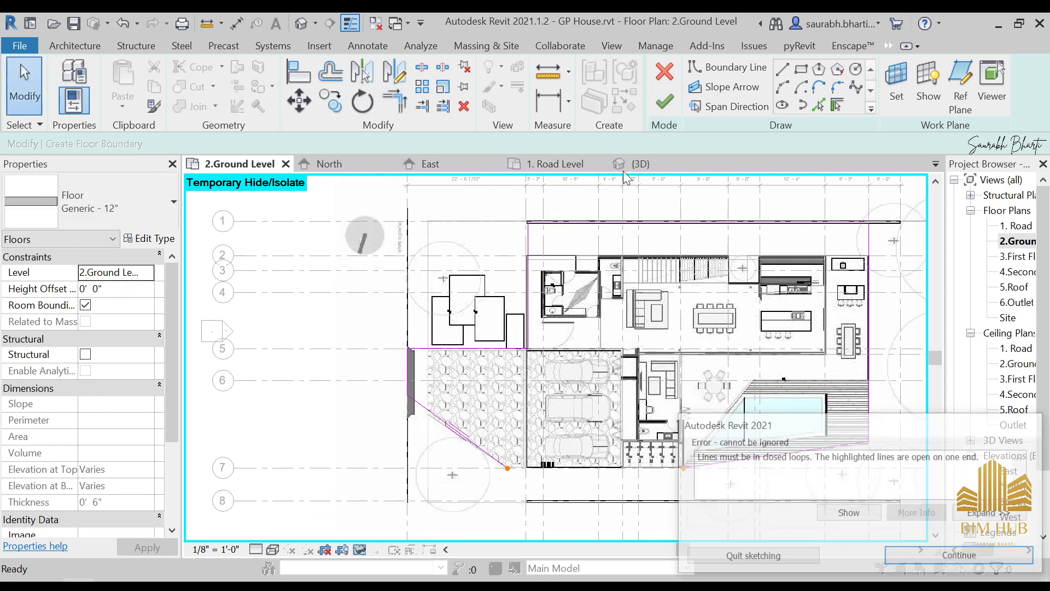
key("Return")
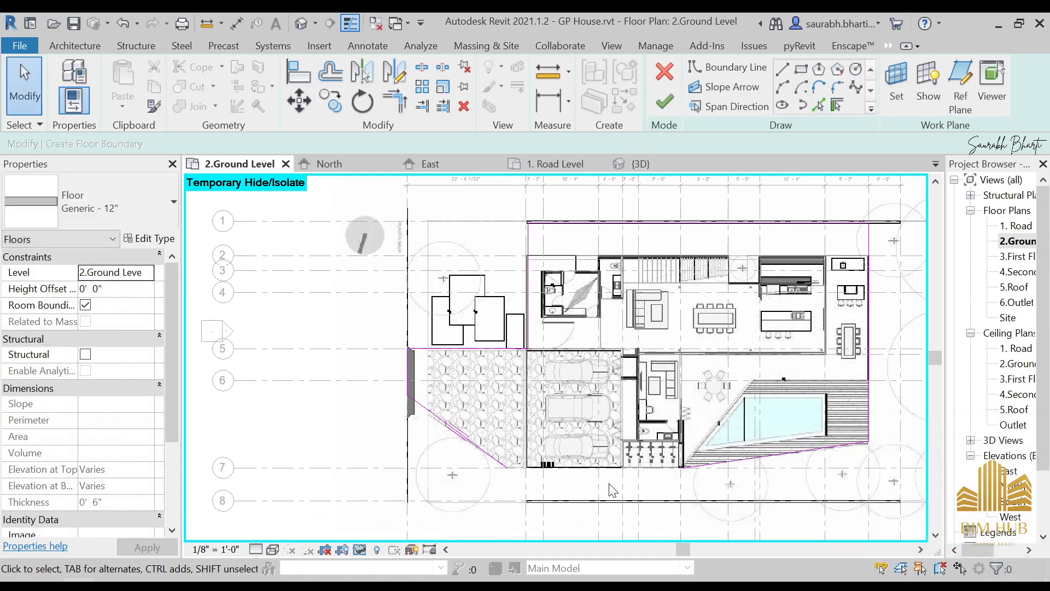
Close the boundary along grid 7 from the driveway's slanted edge to the pool deck corner, and finish the floor.
left_click(783, 69)
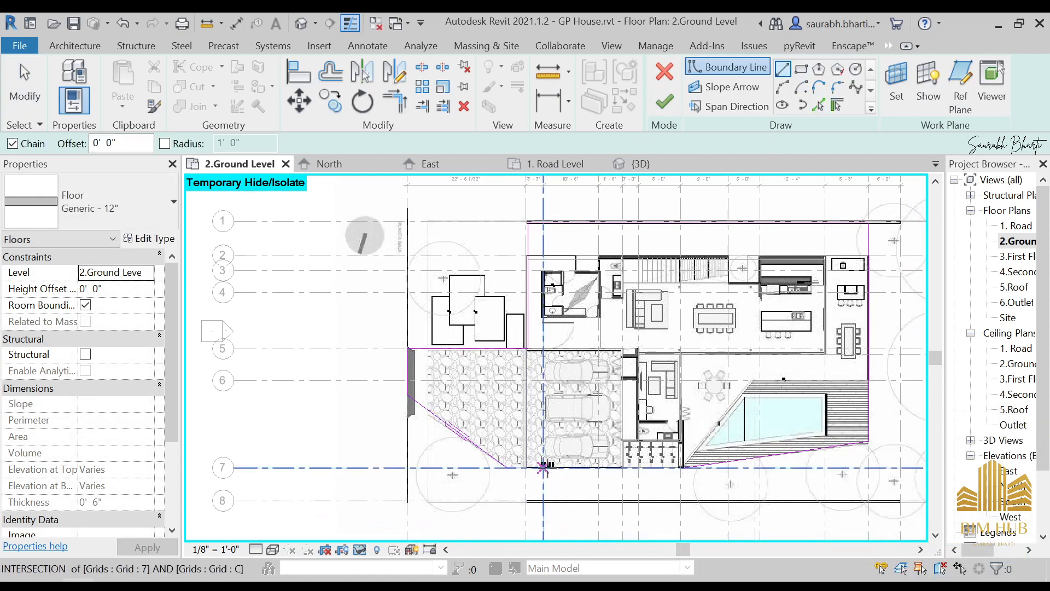
left_click(504, 469)
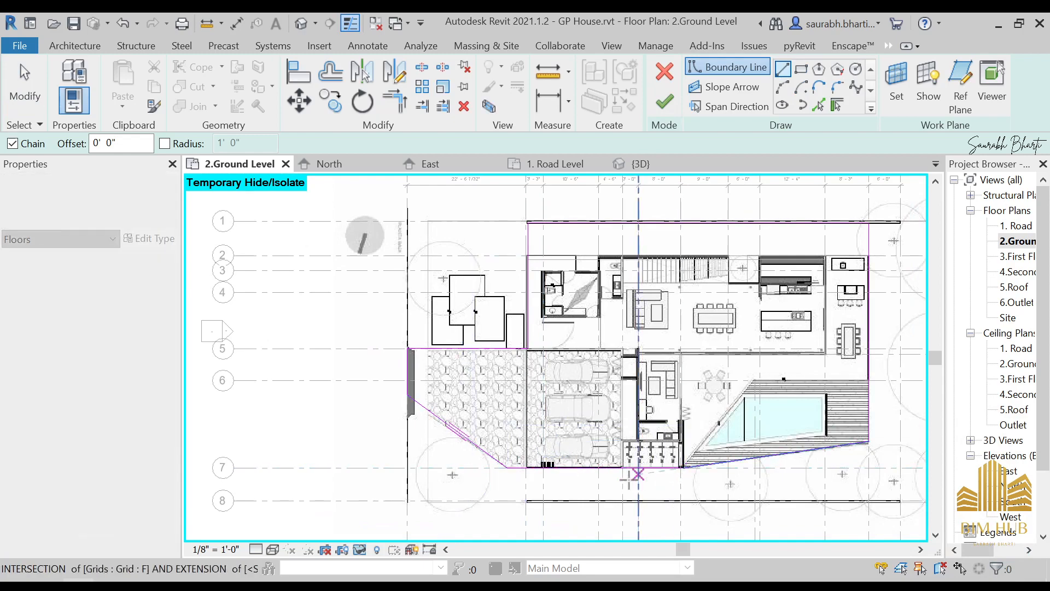
left_click(527, 468)
key("Escape")
key("Escape")
left_click(665, 102)
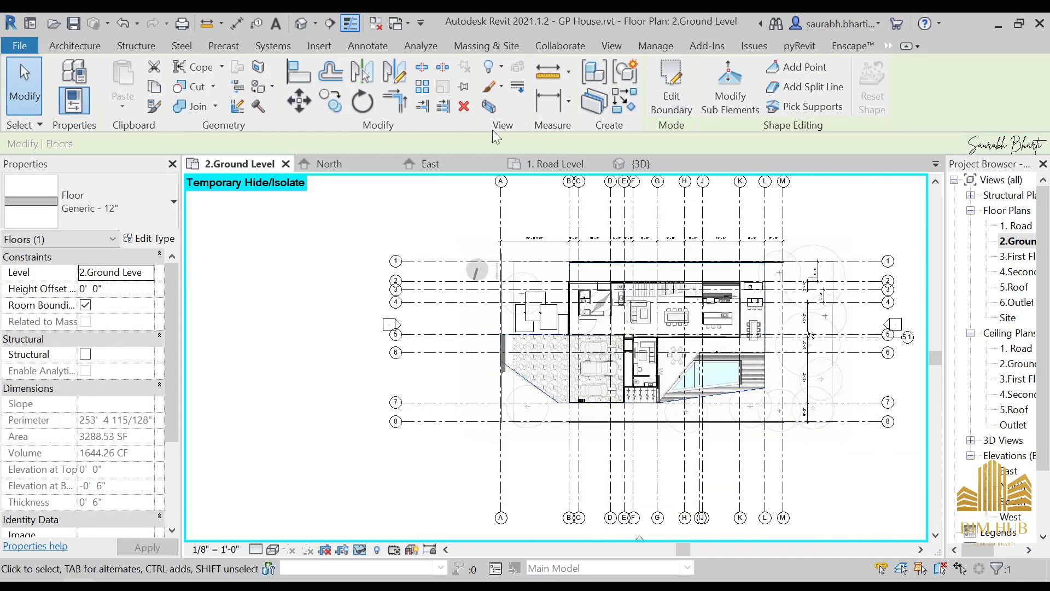
Check the new floor in the 3D view, and inspect the bicycle storage area in the 2.Ground Level plan.
left_click(300, 23)
middle_click_drag(705, 421, 520, 514, "shift")
double_click(1017, 241)
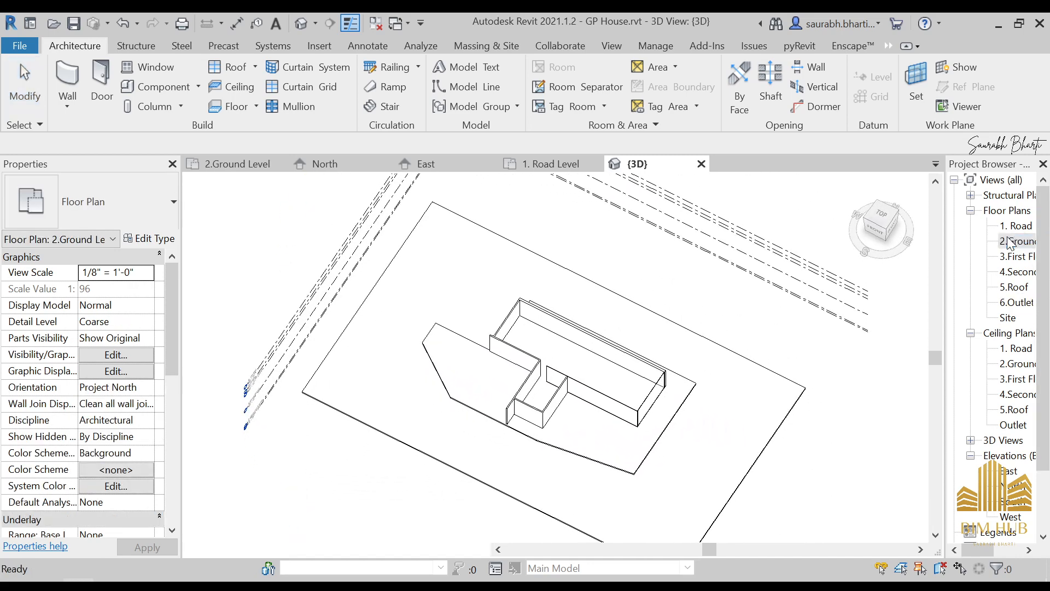
scroll(657, 405, "up", 5)
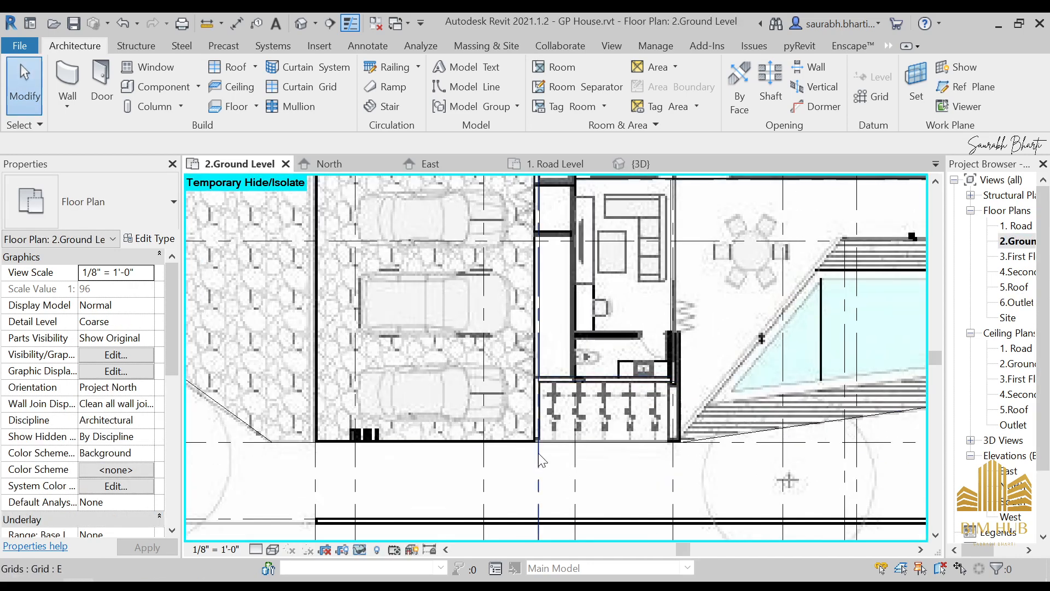
scroll(588, 435, "up", 2)
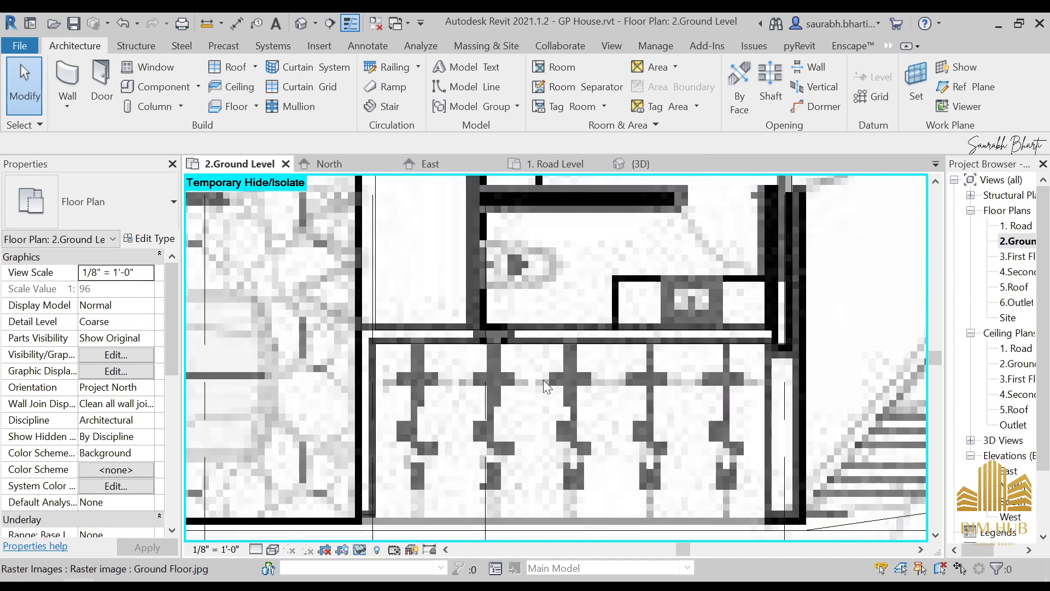
scroll(547, 432, "down", 3)
scroll(479, 453, "up", 1)
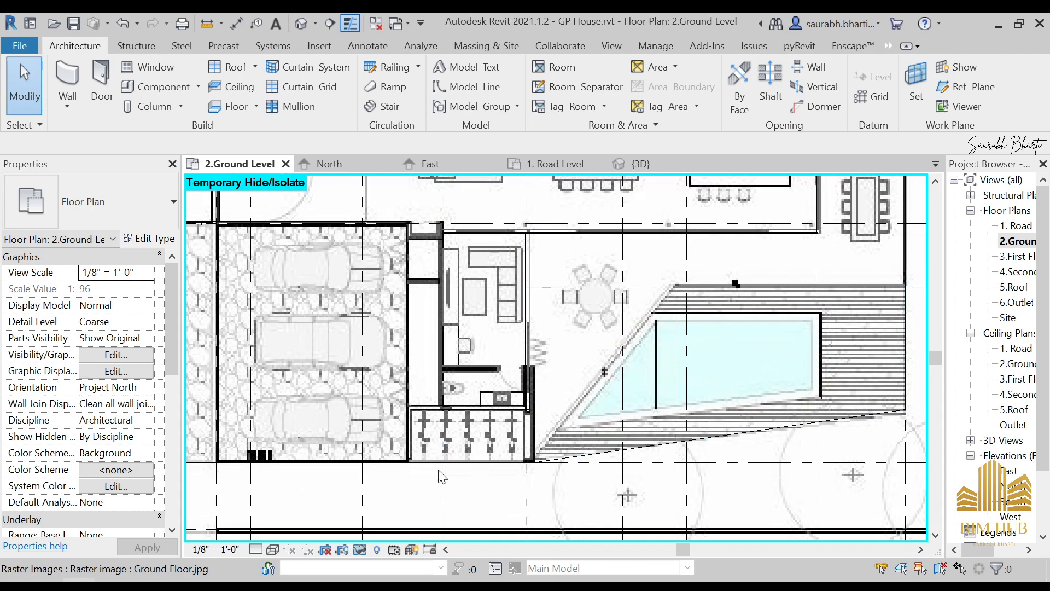
Switch to the reference images and examine them from Front 2.jpg through to the pool deck area in Roof.jpg.
mouse_move(199, 534)
left_click(159, 516)
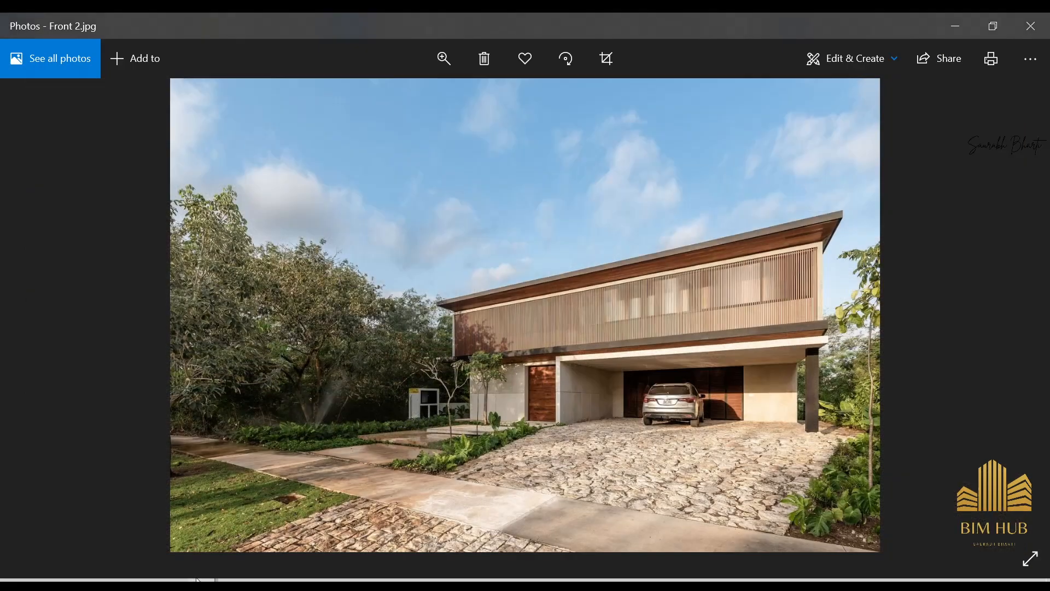
key("Right")
key("Right")
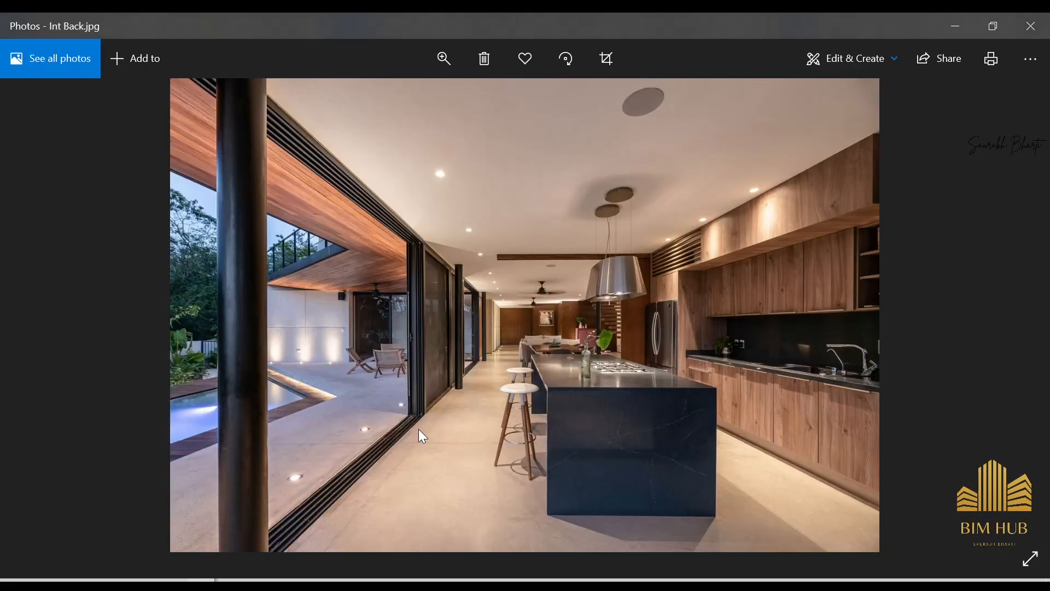
key("Right")
key("Left")
key("Left")
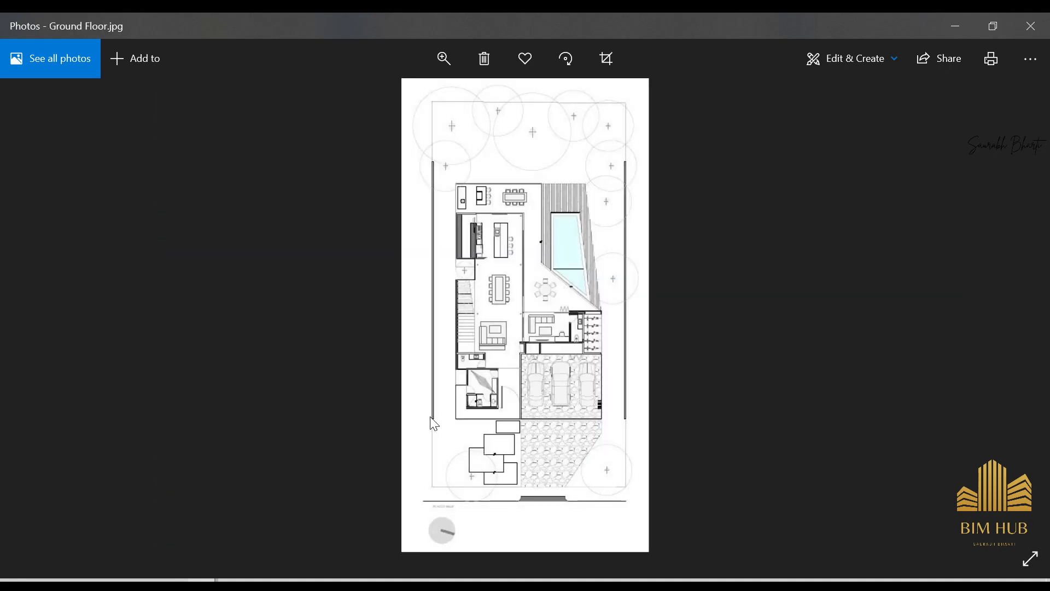
key("Right")
key("Right")
key("Right")
key("Right")
key("Right")
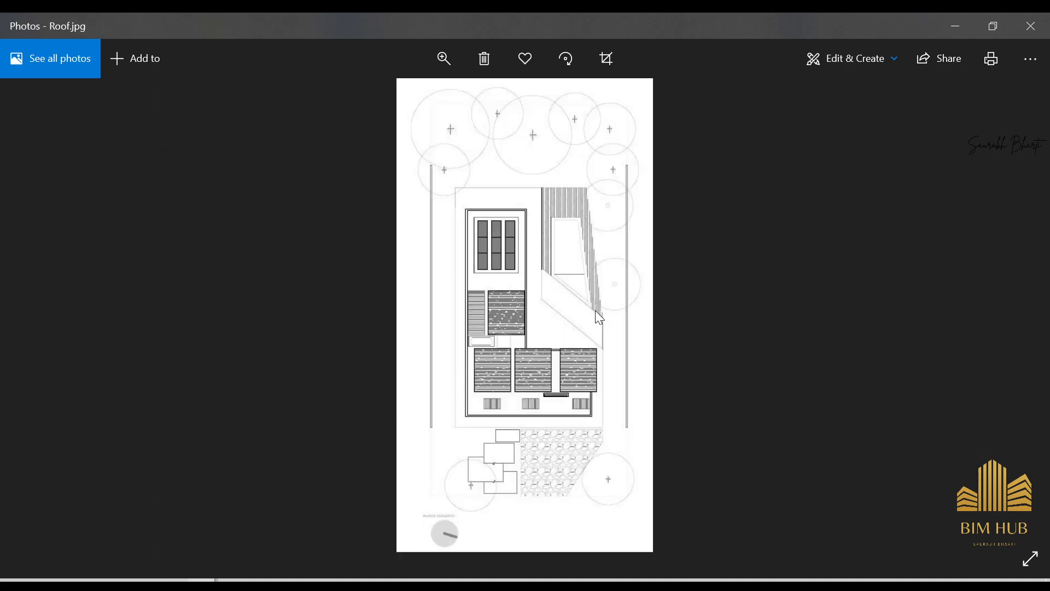
scroll(595, 310, "up", 2)
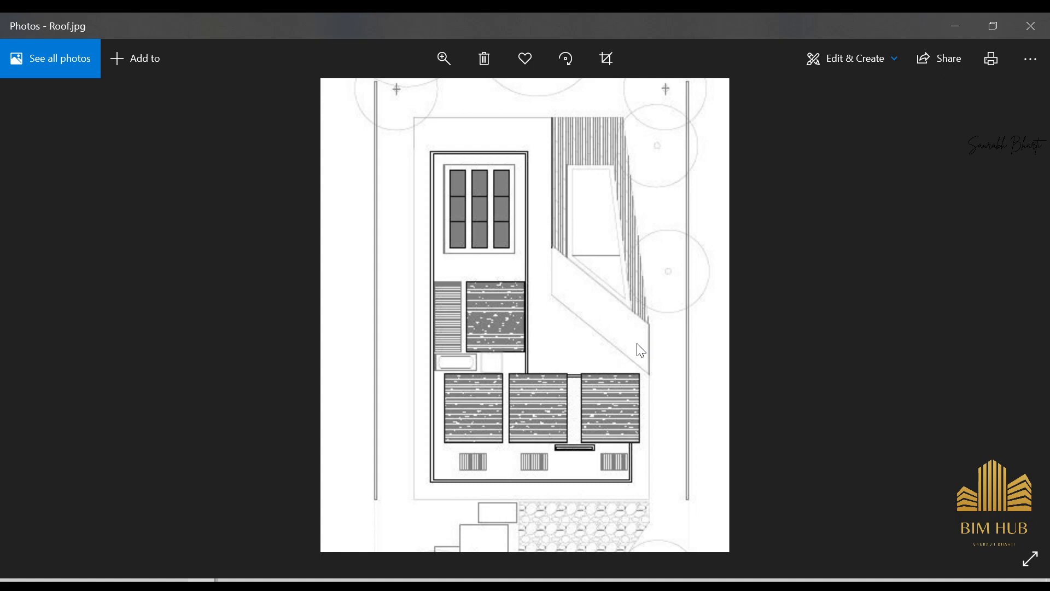
Compare Section_A.jpg, North View.jpg and the pool side of Ground Floor.jpg, and return to the Revit plan.
left_click(1046, 23)
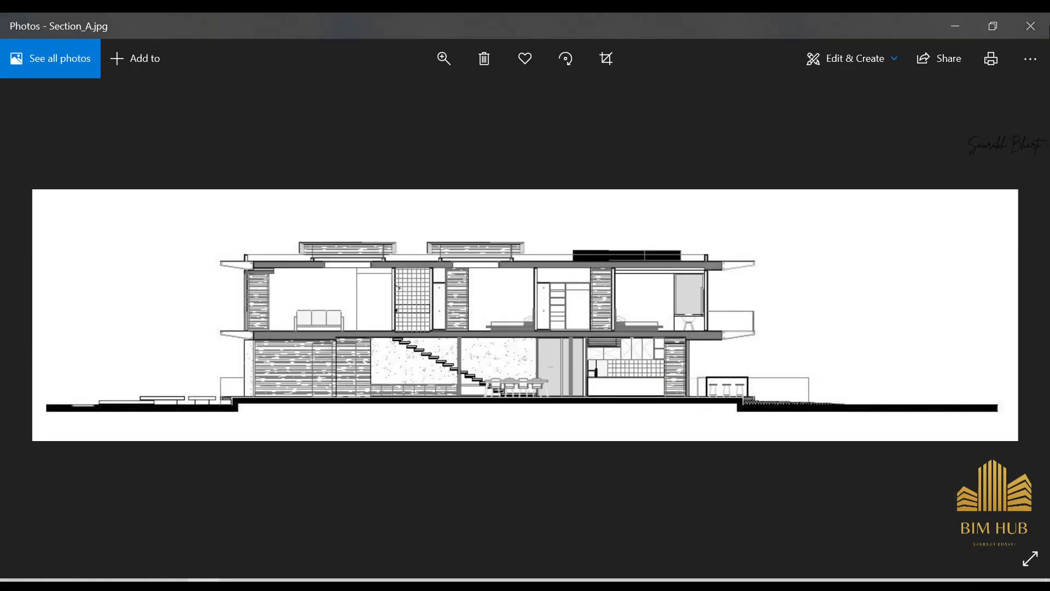
key("Left")
key("Left")
key("Left")
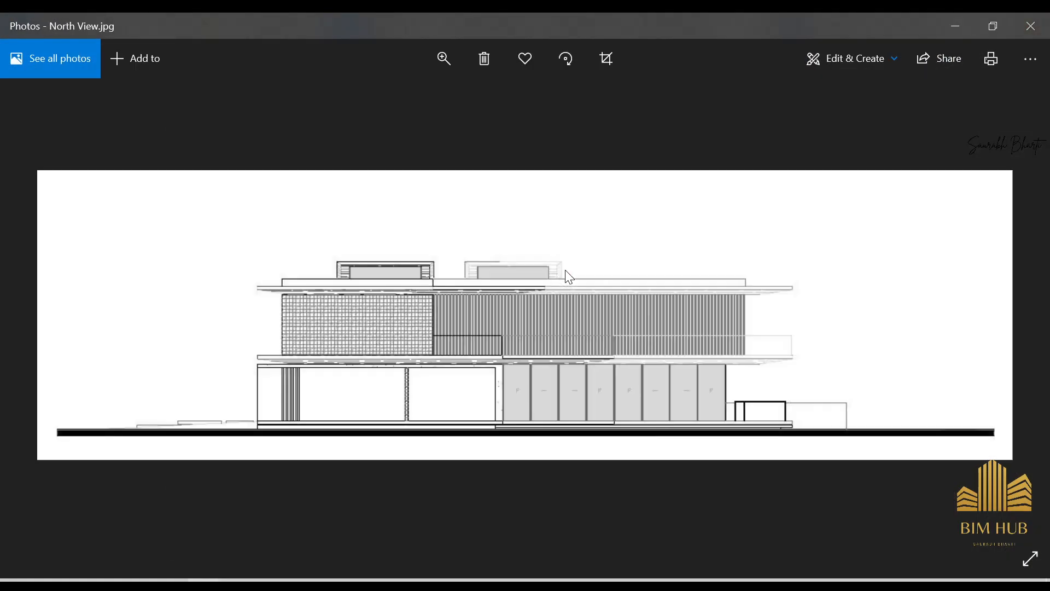
key("Left")
key("Left")
key("Right")
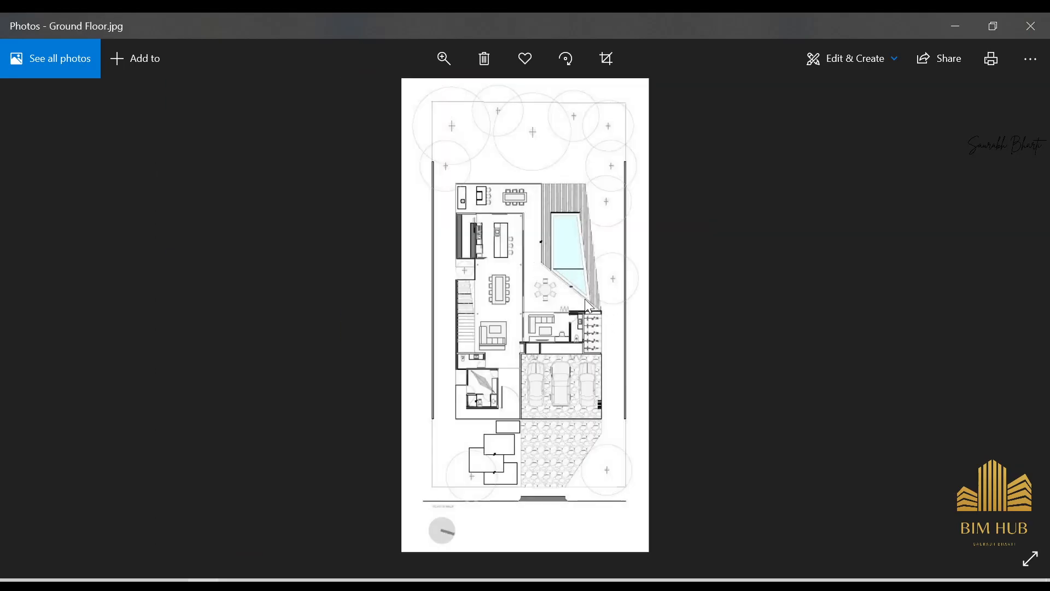
scroll(584, 305, "up", 2, "ctrl")
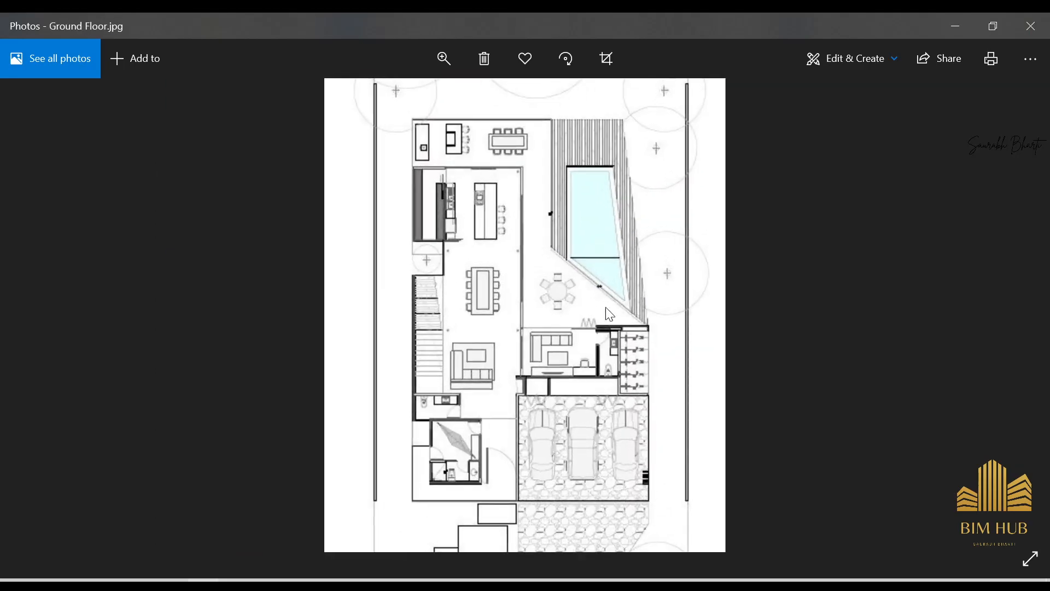
left_click(961, 27)
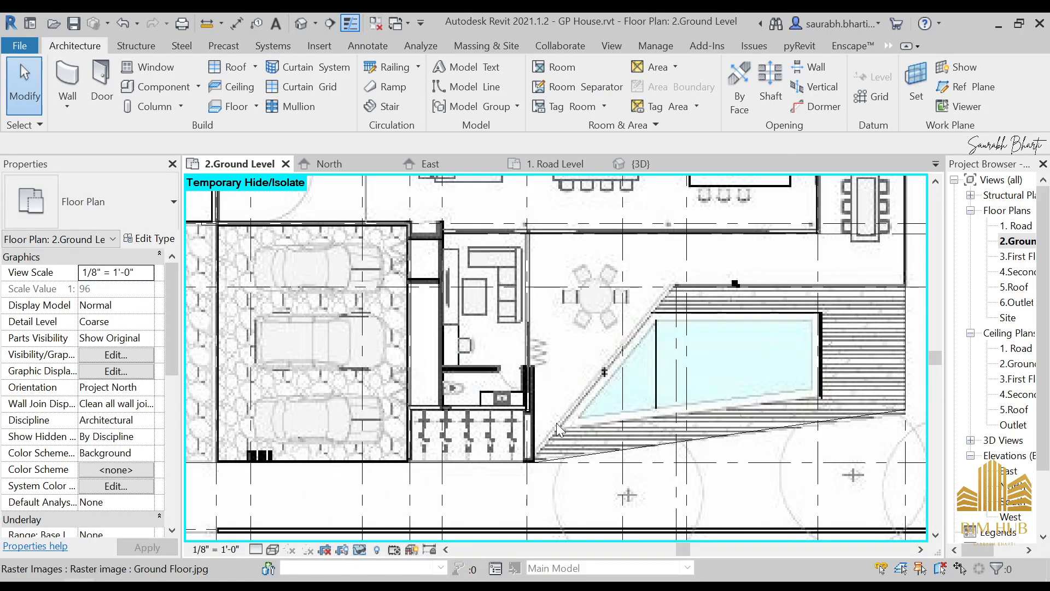
key("alt")
key("alt+Tab")
key("alt+Tab")
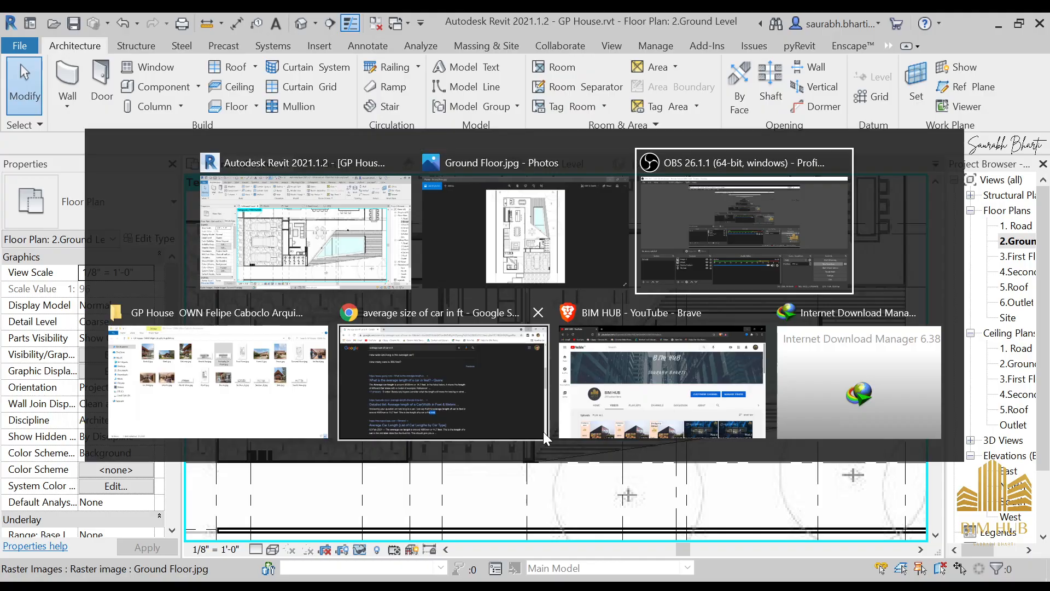
key("alt+Tab")
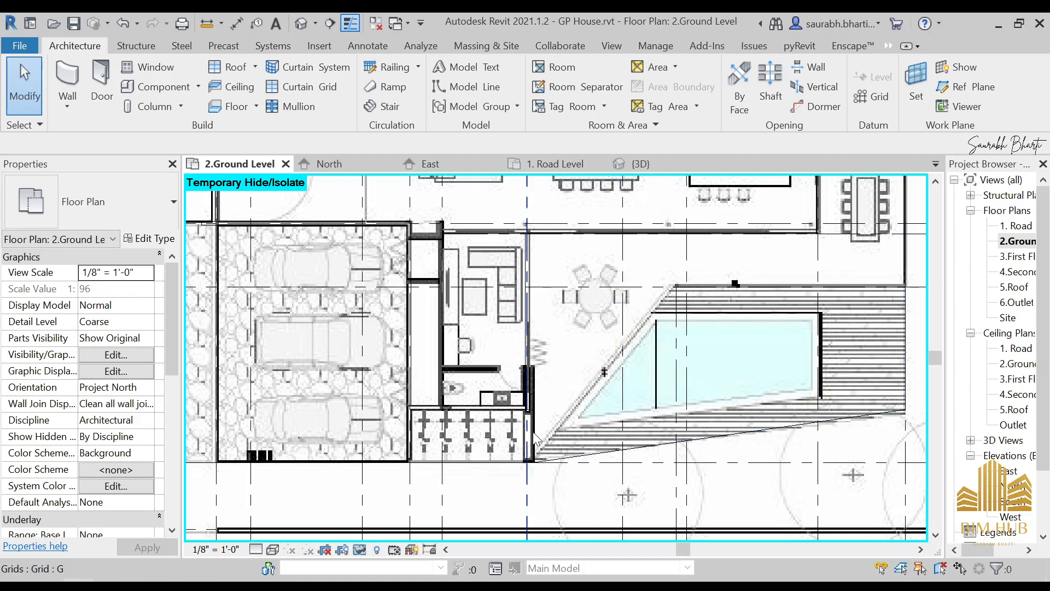
Draw a Generic - 4.5" wall diagonally across the bicycle storage, from its outer corner on the driveway side to the wall end on grid G.
left_click(527, 320)
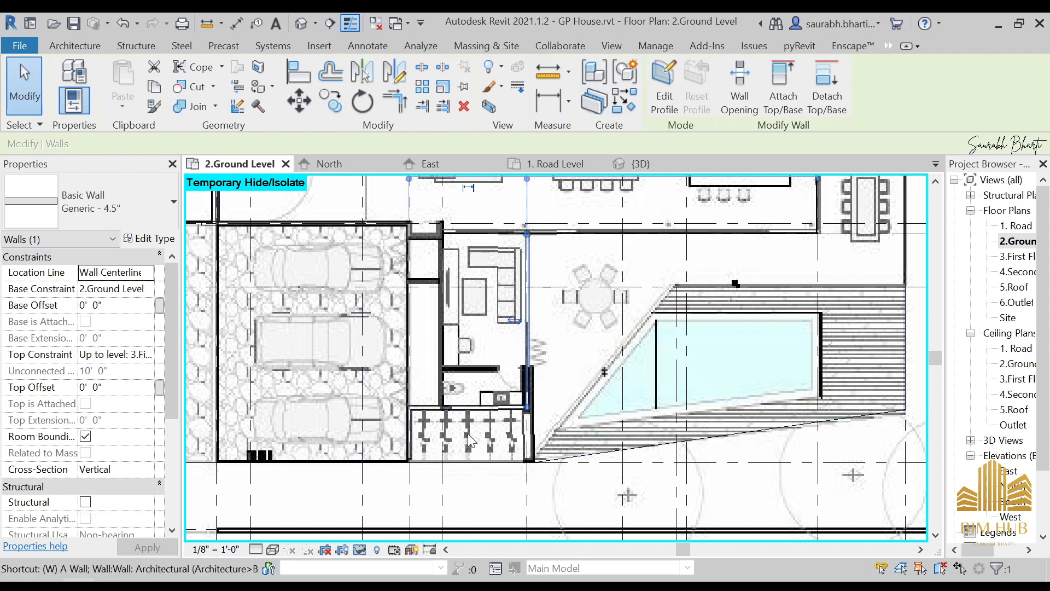
key("a")
scroll(392, 462, "up", 2)
left_click(439, 464)
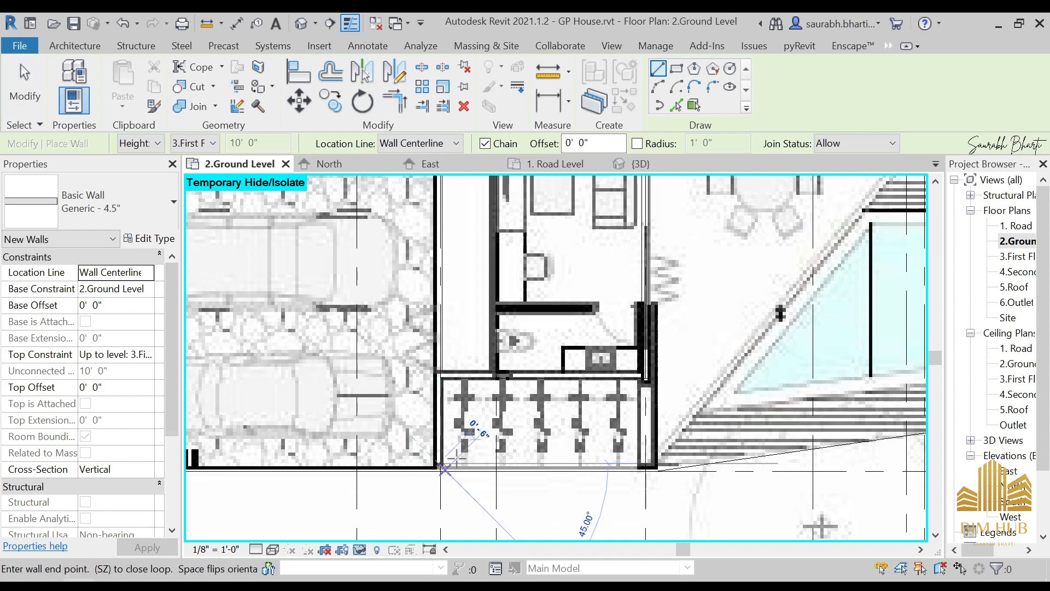
scroll(569, 415, "down", 3)
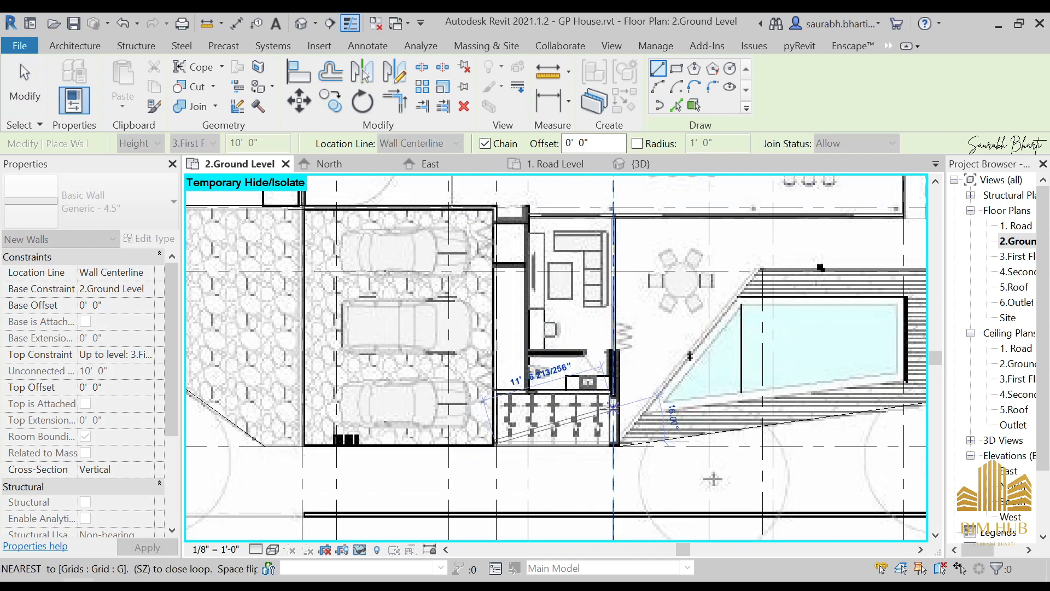
scroll(613, 398, "up", 2)
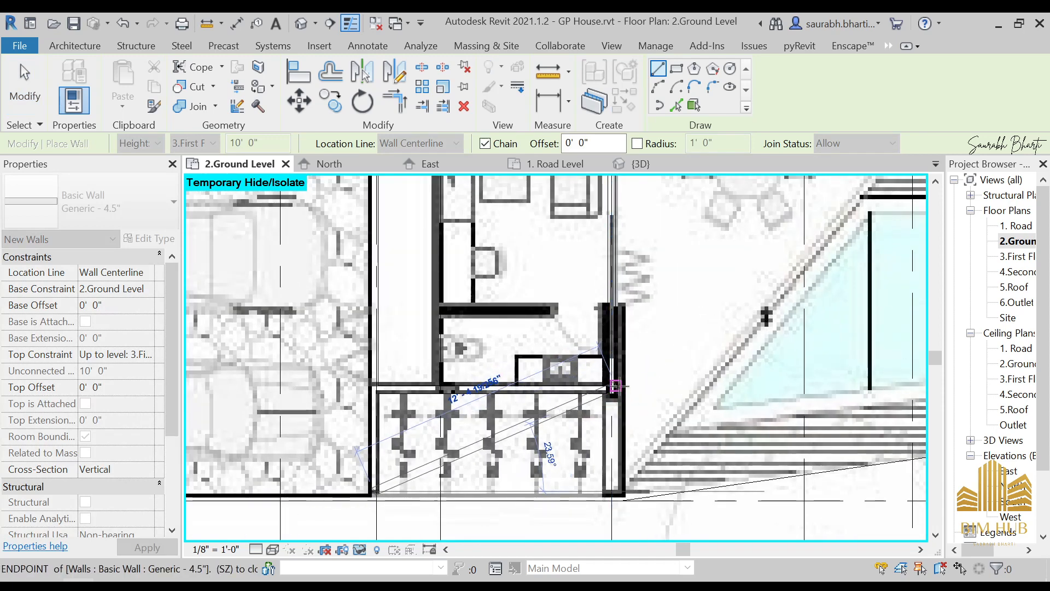
left_click(615, 387)
key("Escape")
key("Escape")
scroll(597, 409, "down", 2)
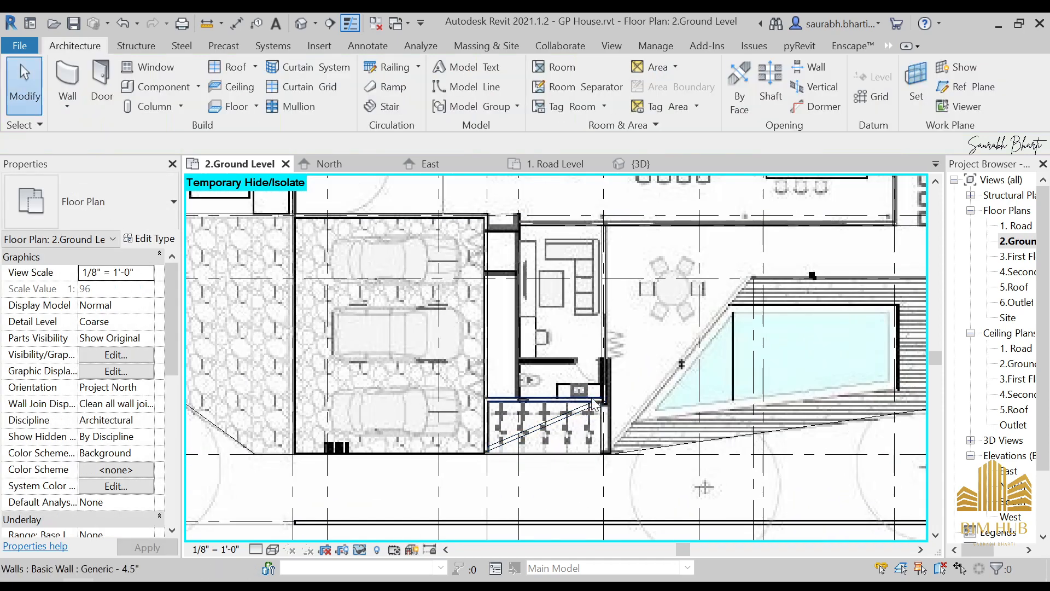
scroll(569, 435, "down", 3)
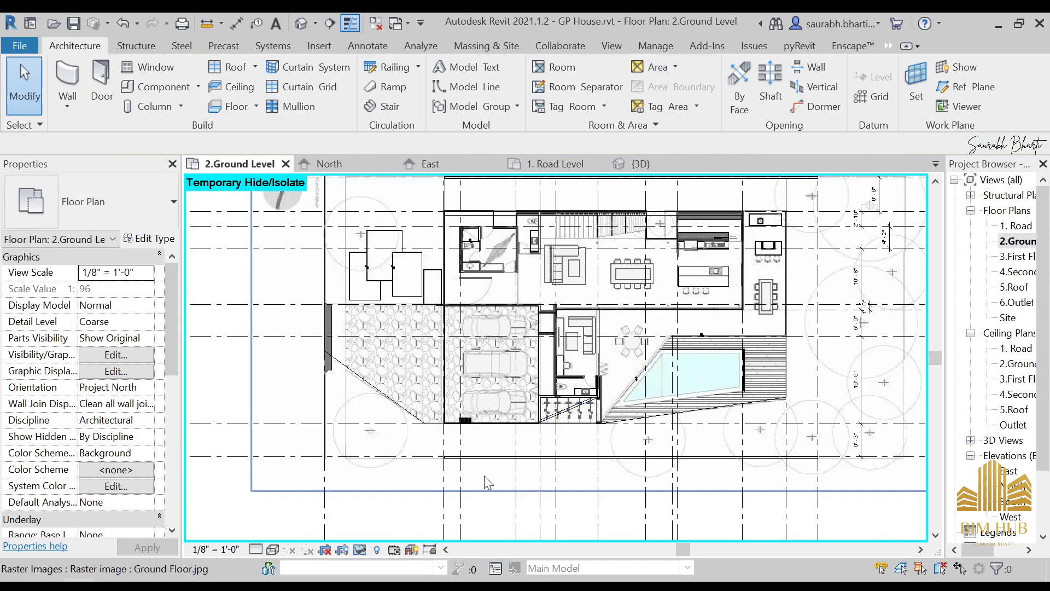
Switch to the reference images, compare the interior, side and plan images, and examine the pool-side wall and glazing in Back.jpg.
key("alt+Tab")
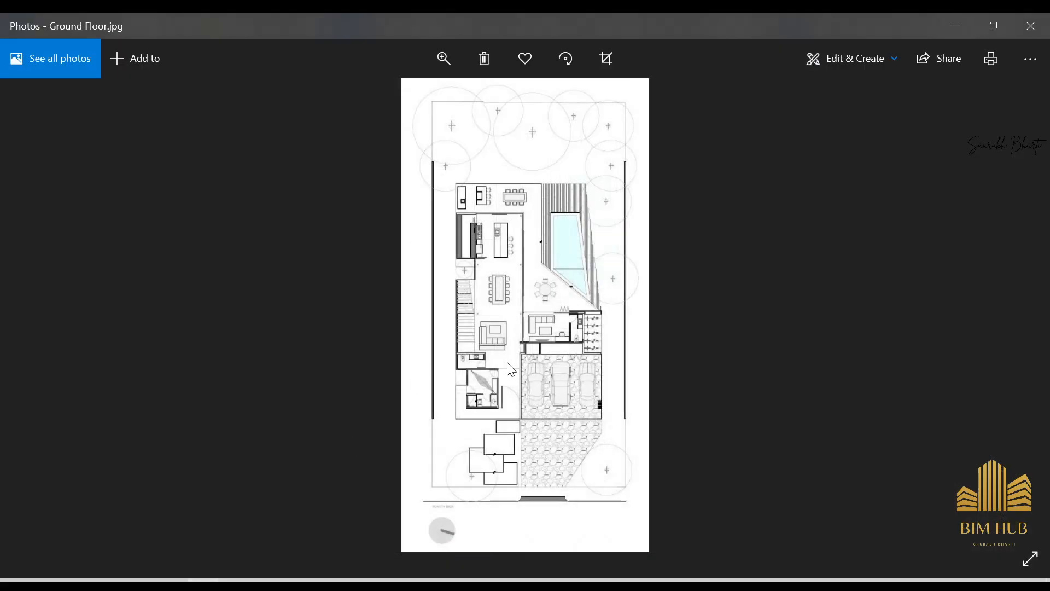
scroll(508, 362, "up", 2)
scroll(511, 354, "down", 3)
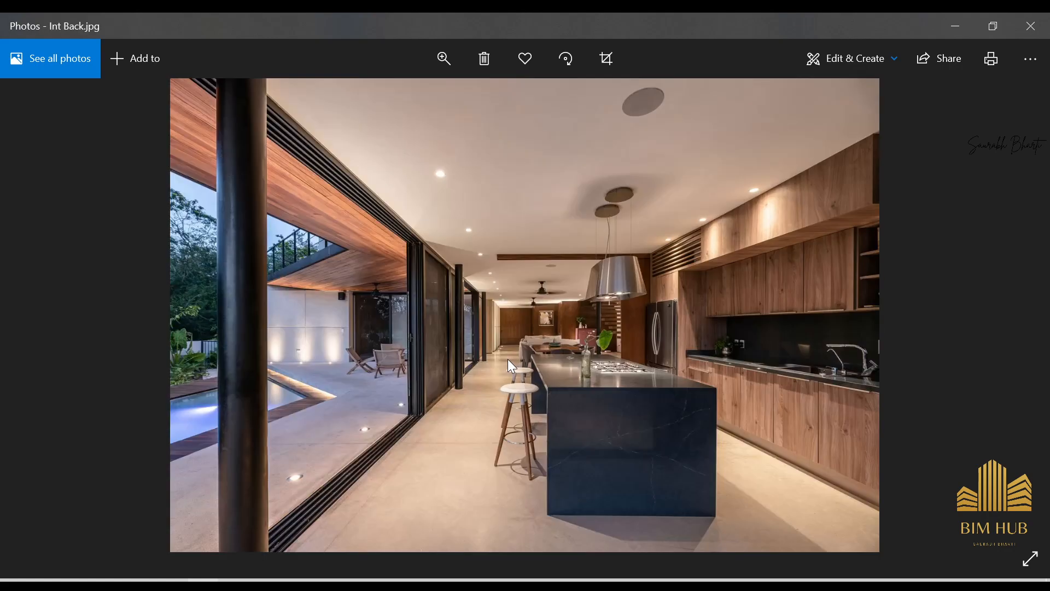
scroll(508, 361, "down", 4)
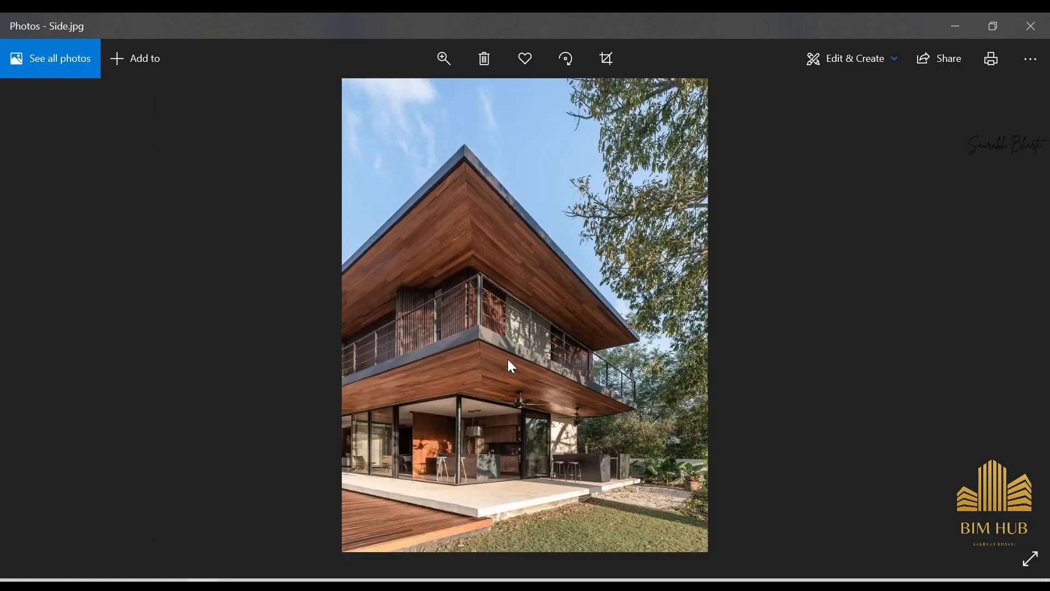
scroll(512, 365, "down", 1)
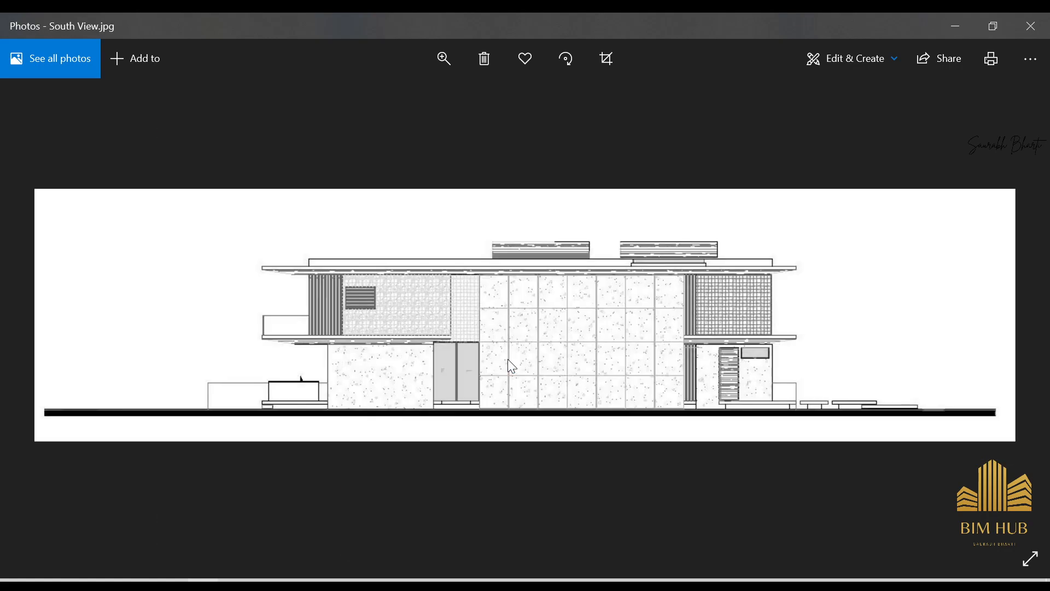
scroll(509, 360, "up", 1)
scroll(510, 366, "up", 3)
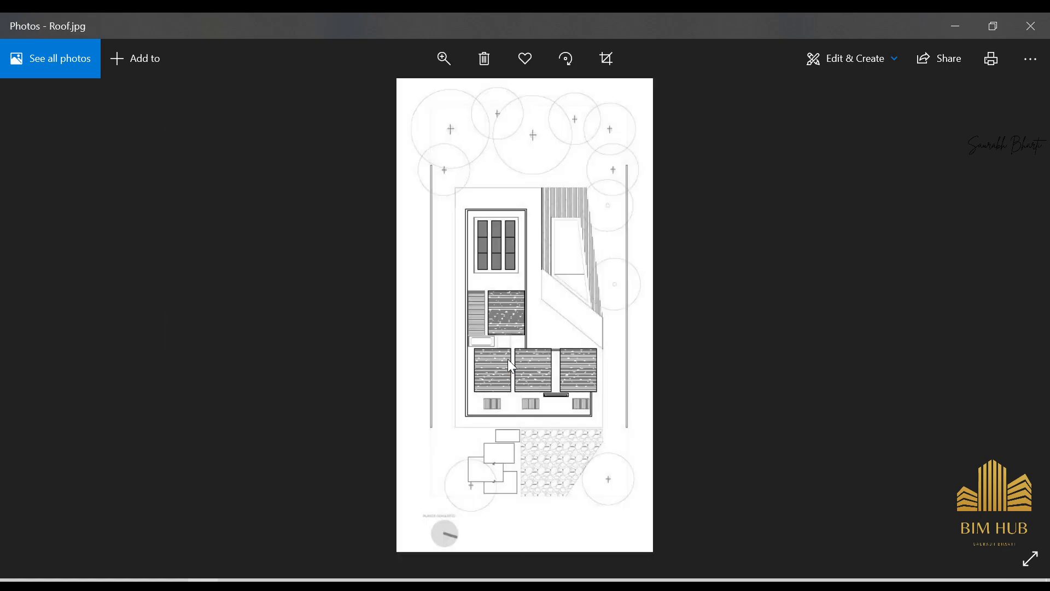
scroll(508, 359, "up", 3)
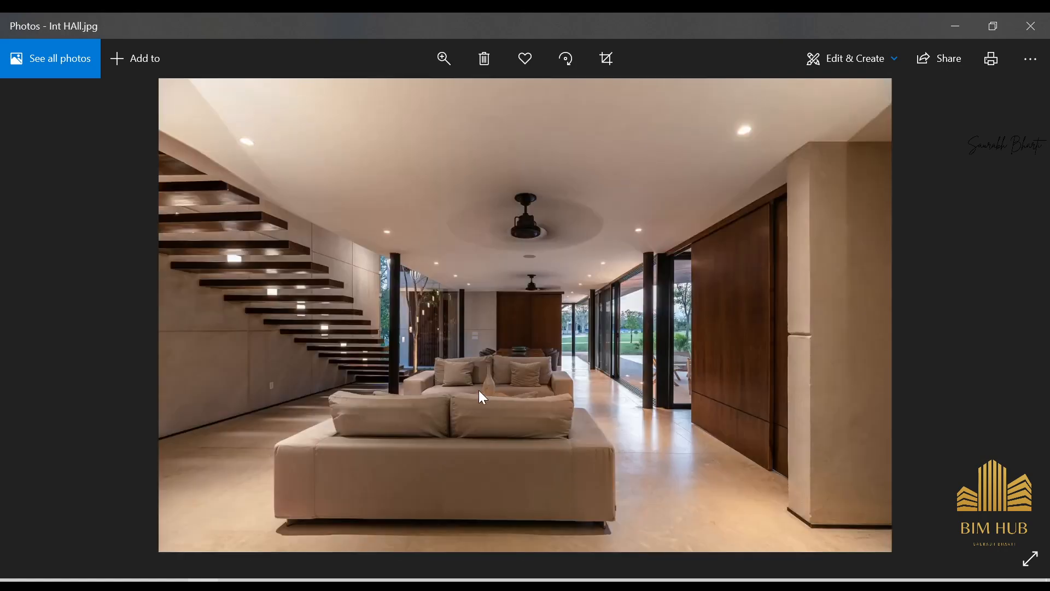
scroll(466, 389, "up", 3)
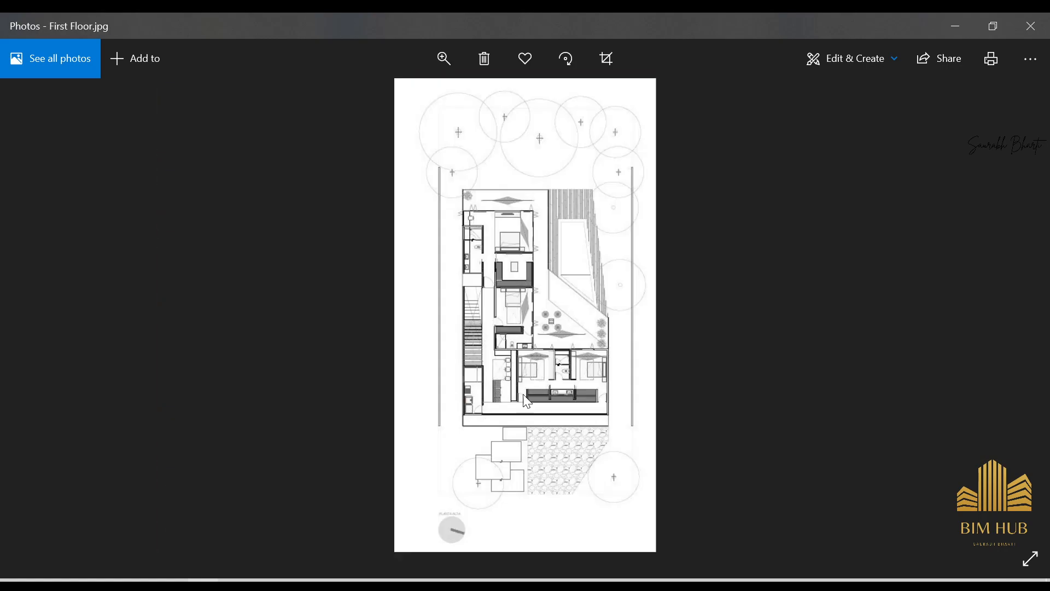
scroll(532, 373, "up", 4)
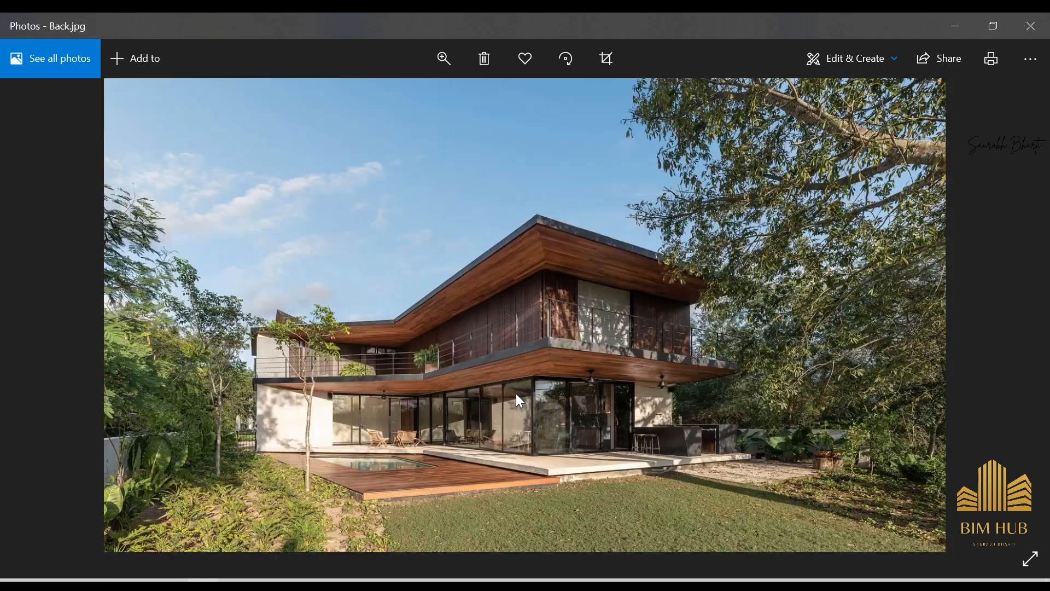
scroll(287, 472, "up", 1)
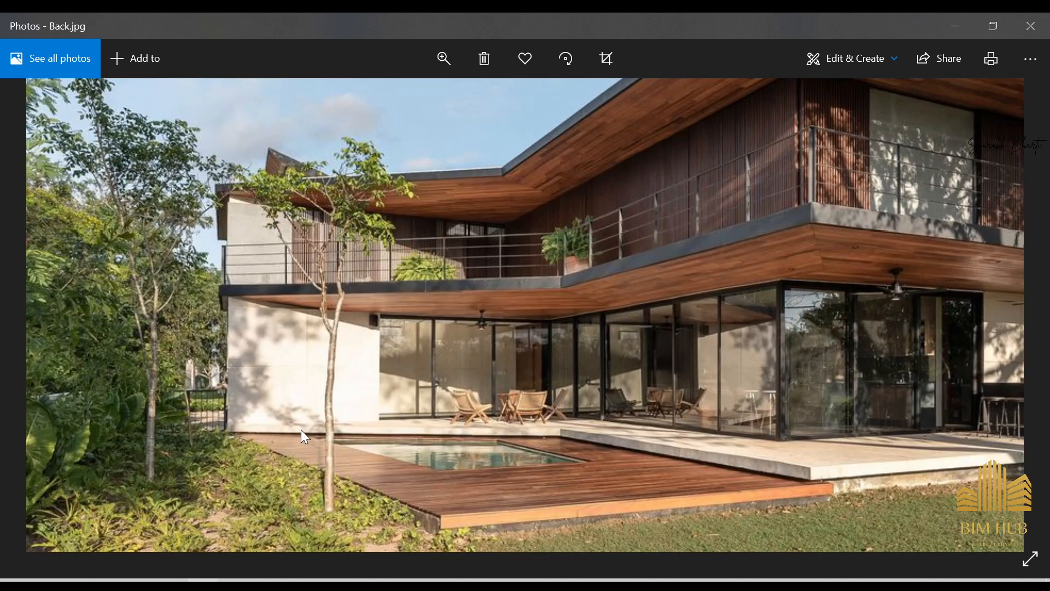
left_click(956, 26)
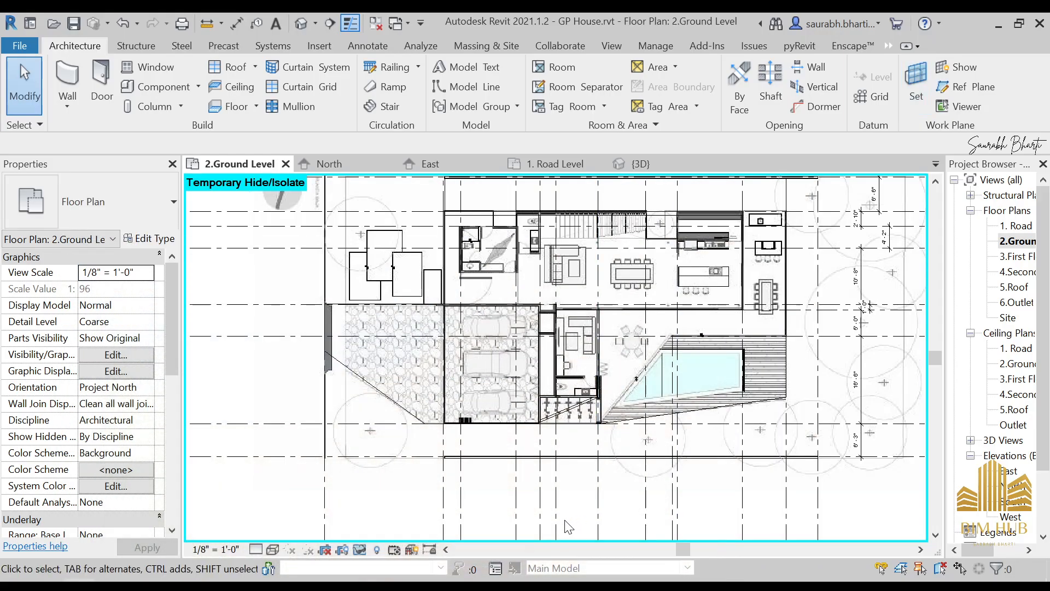
Delete the diagonal wall in the bicycle storage, and draw a Generic - 4.5" wall along the pool deck's slanted edge from the storage corner.
left_click(541, 479)
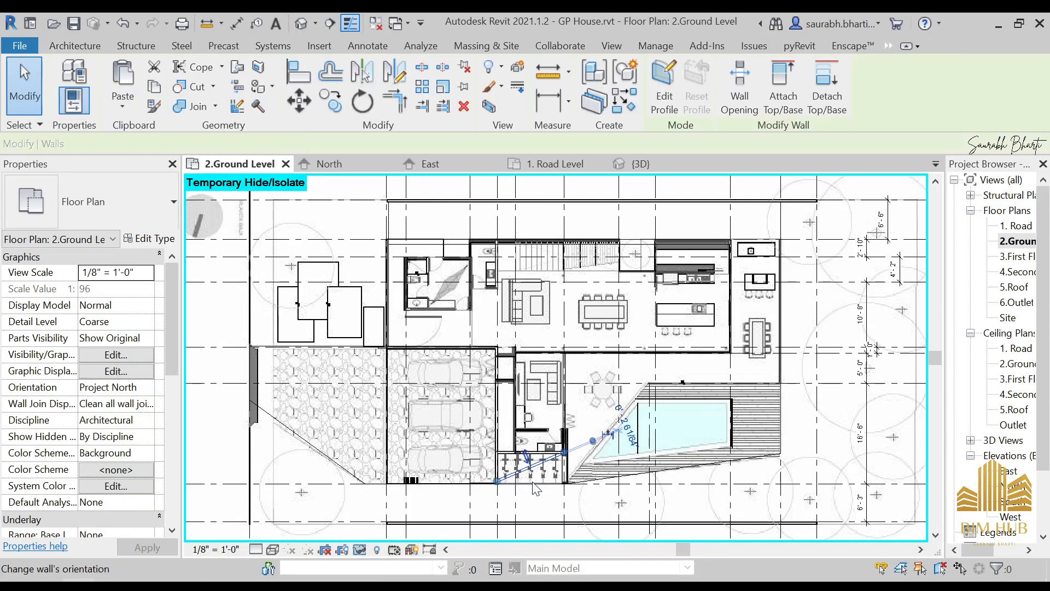
key("Escape")
key("w")
key("a")
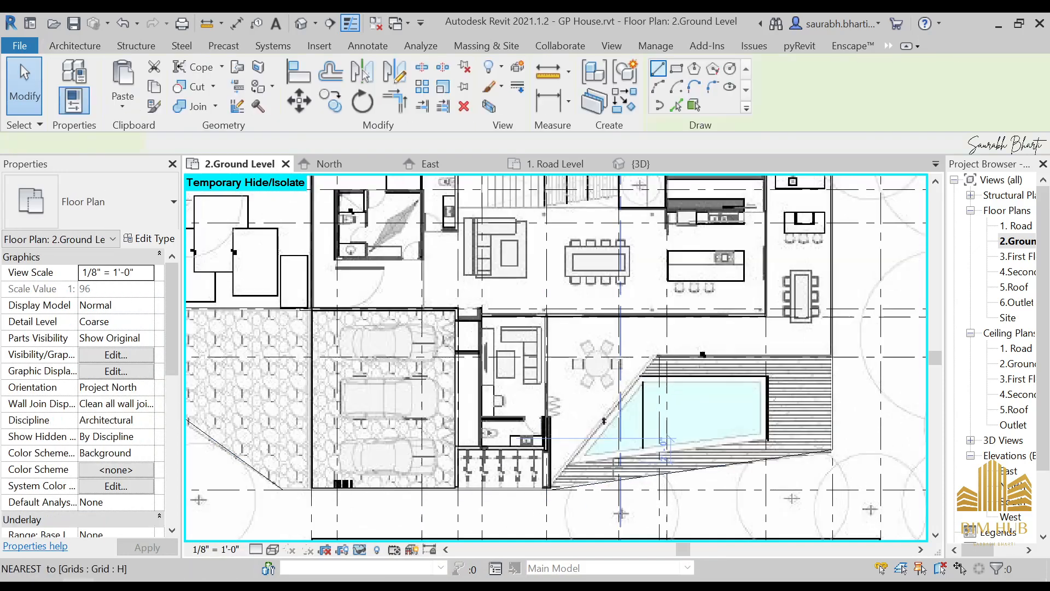
scroll(618, 468, "up", 2)
left_click(516, 499)
left_click(599, 398)
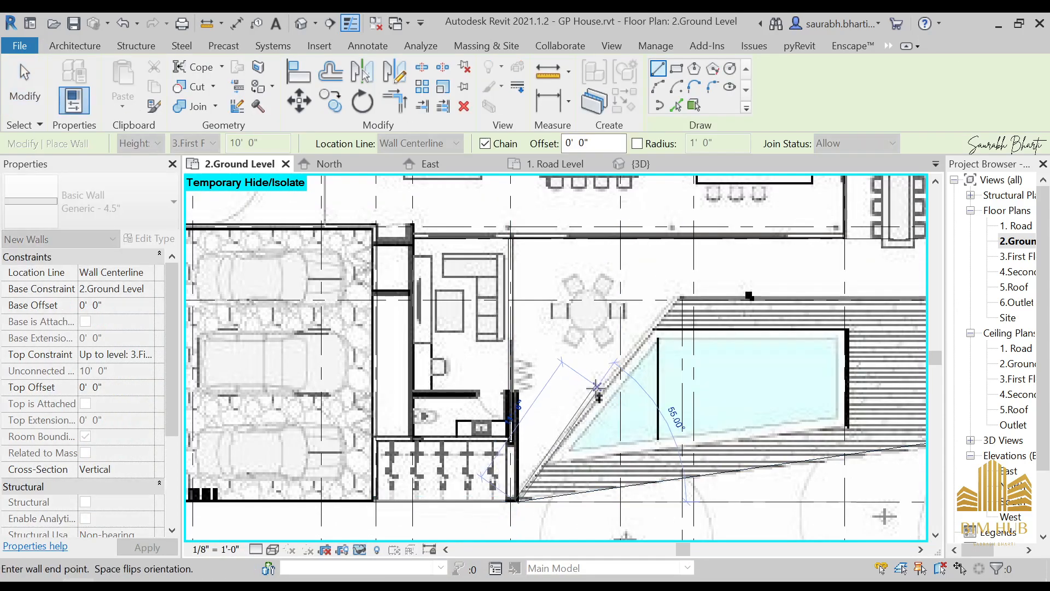
key("Escape")
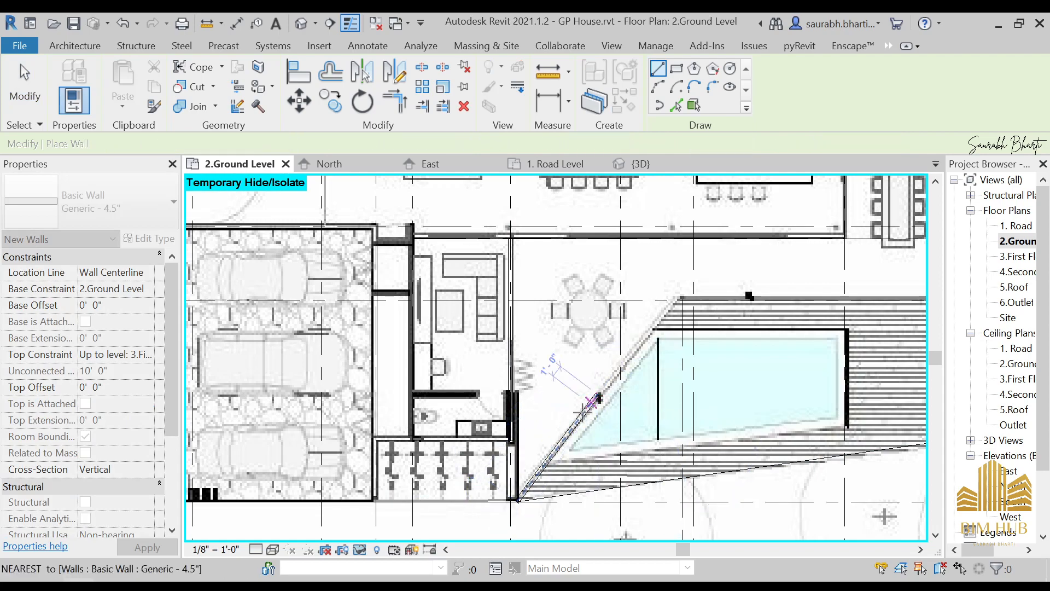
key("Escape")
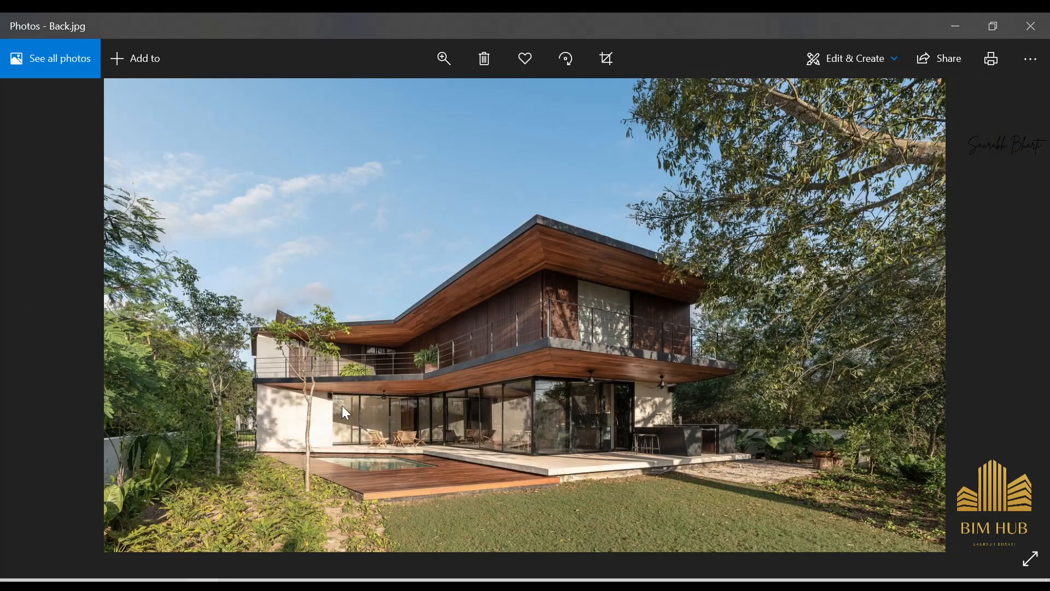
Switch to Back.jpg and examine the glazing beside the pool-side wall.
scroll(334, 421, "up", 1)
scroll(333, 421, "down", 1)
scroll(335, 428, "up", 3, "ctrl")
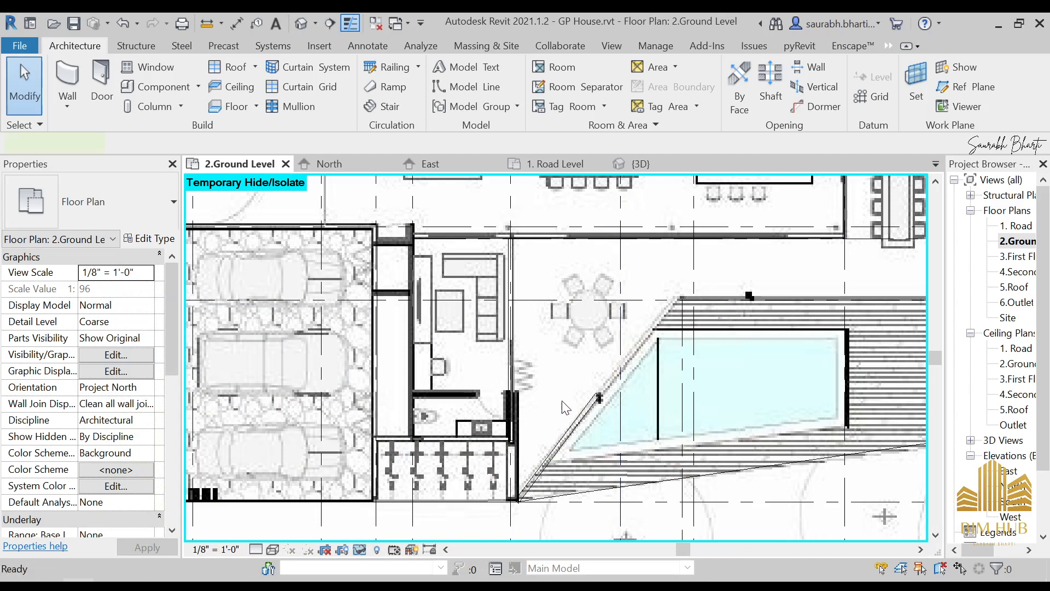
Draw a Curtain Wall 1 horizontally from the slanted wall's pool-side end to the wall on grid G.
key("w")
key("a")
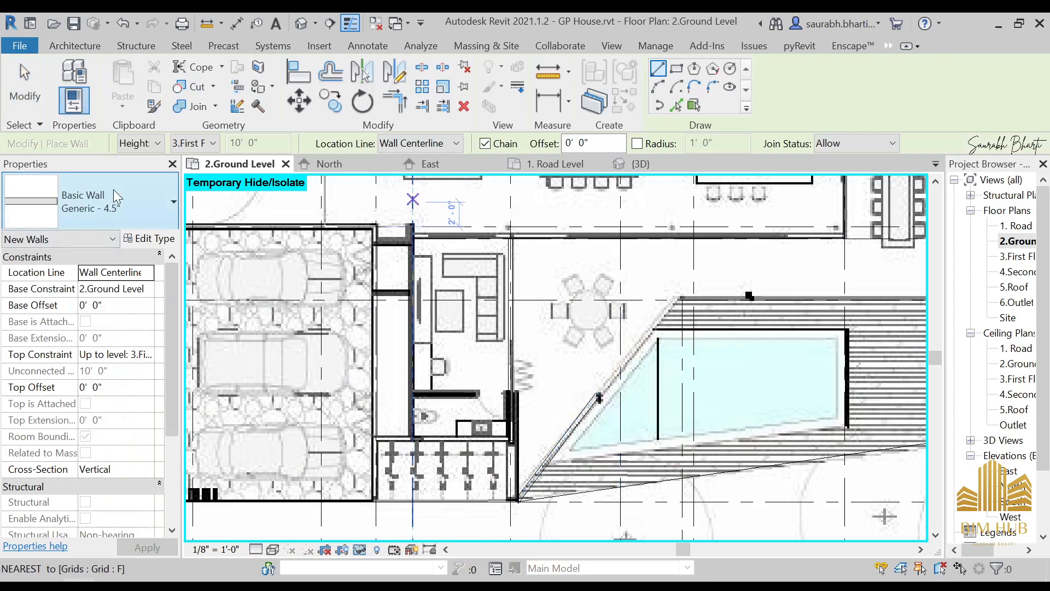
left_click(115, 196)
scroll(135, 387, "down", 6)
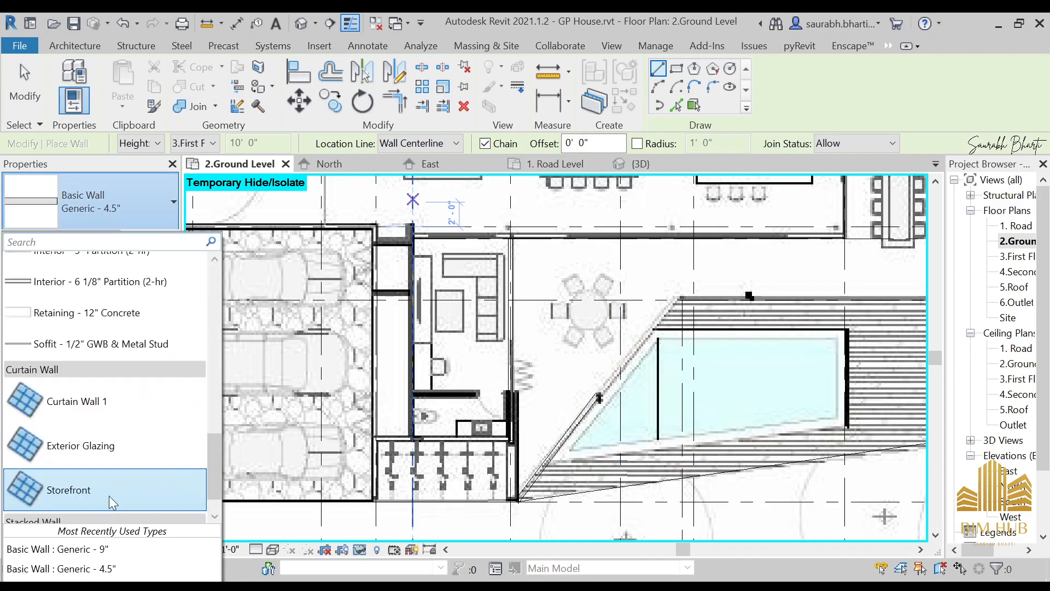
left_click(82, 402)
scroll(623, 394, "up", 3)
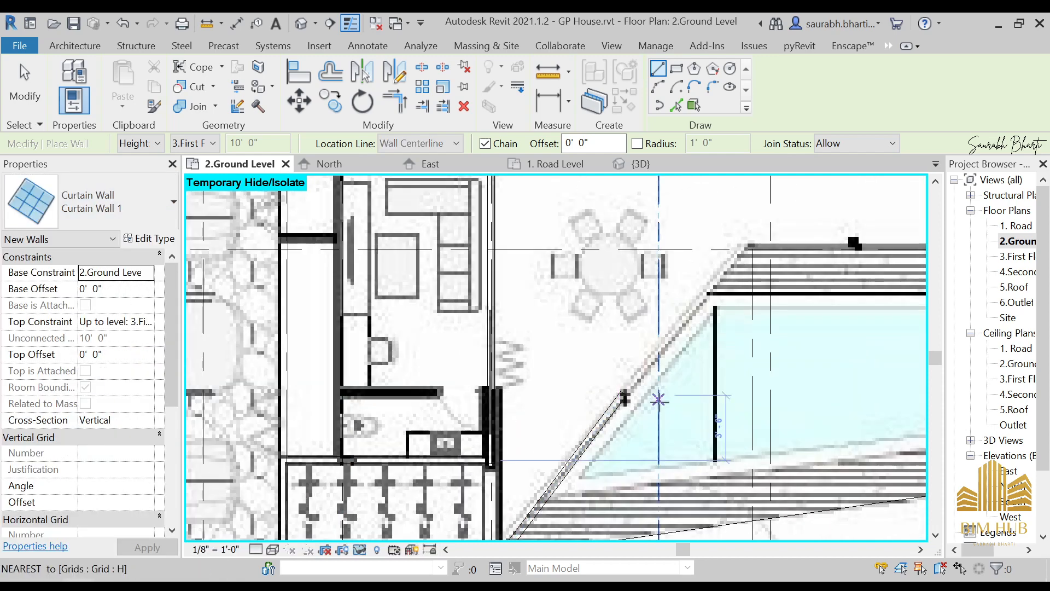
left_click(623, 393)
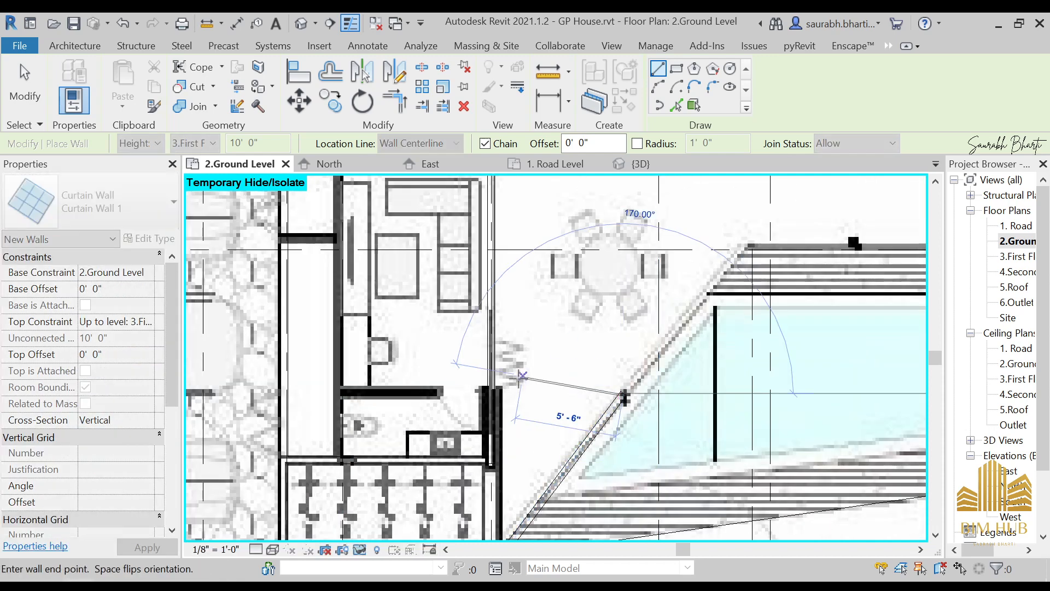
left_click(491, 393)
key("Escape")
key("Escape")
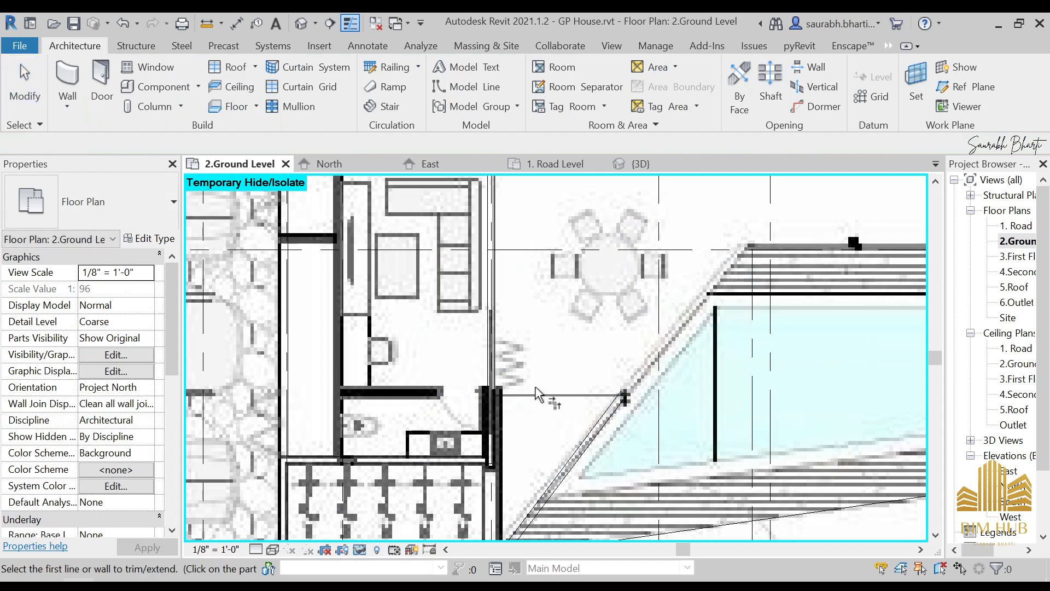
Inspect the new slanted wall, curtain wall and bicycle storage walls in the 3D view.
scroll(491, 363, "down", 4)
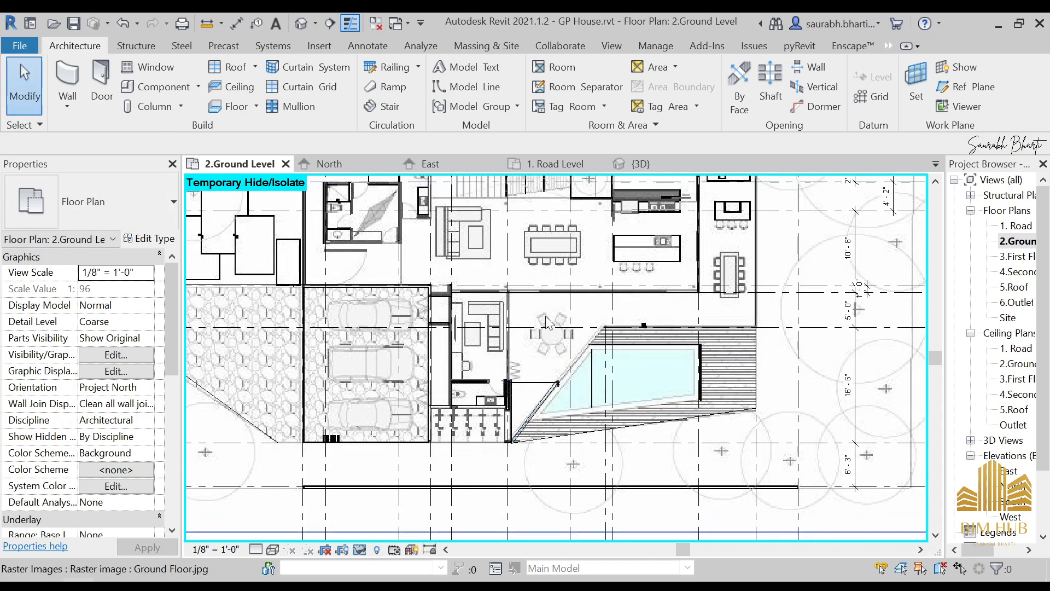
left_click(301, 23)
middle_click_drag(629, 334, 558, 402, "shift")
scroll(547, 416, "up", 1)
middle_click_drag(495, 446, 575, 426, "shift")
scroll(551, 391, "up", 3)
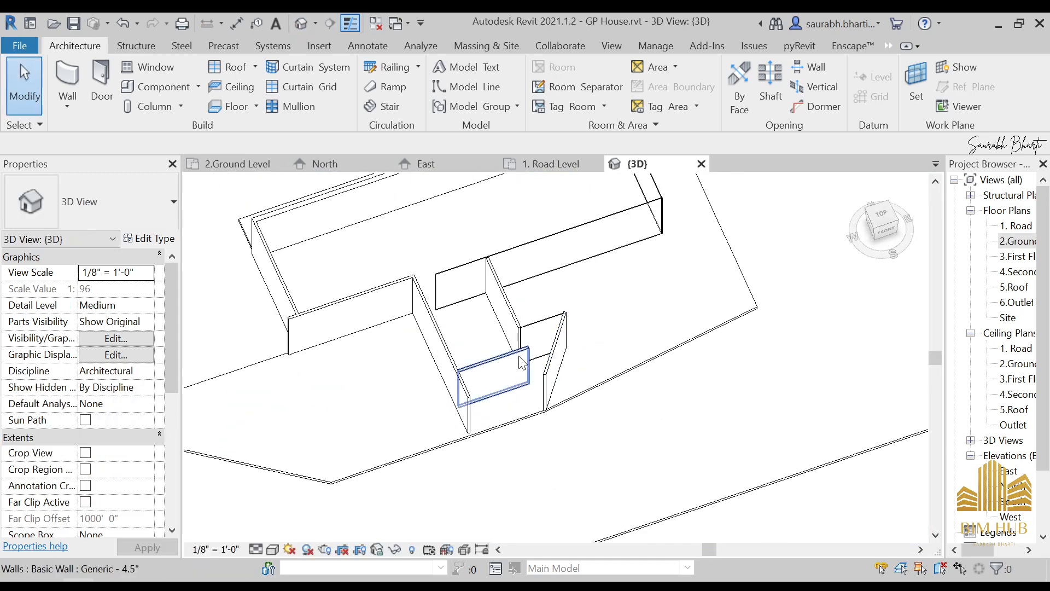
left_click(521, 362)
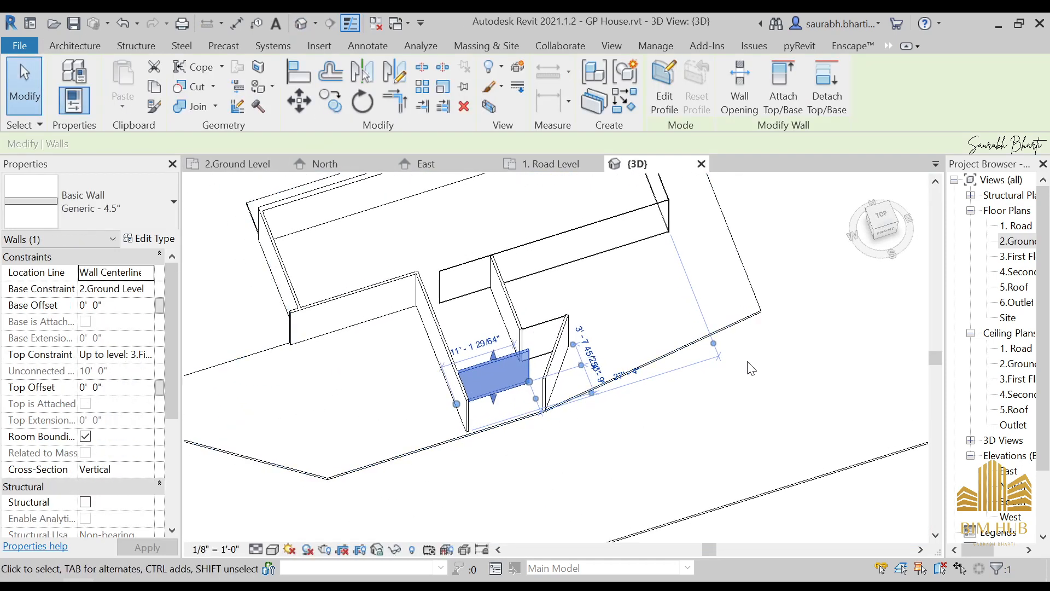
In the 2.Ground Level plan, draw a Curtain Wall 1 across the bicycle storage's open side, from the driveway-side wall end to grid G.
double_click(1017, 241)
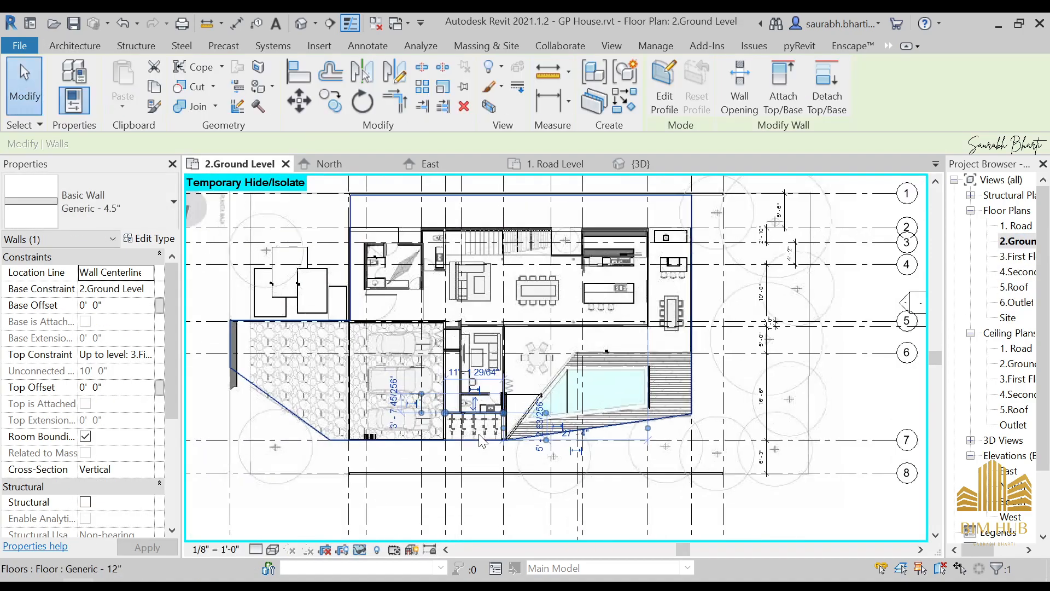
scroll(474, 441, "up", 5)
key("w")
key("a")
scroll(438, 456, "up", 3)
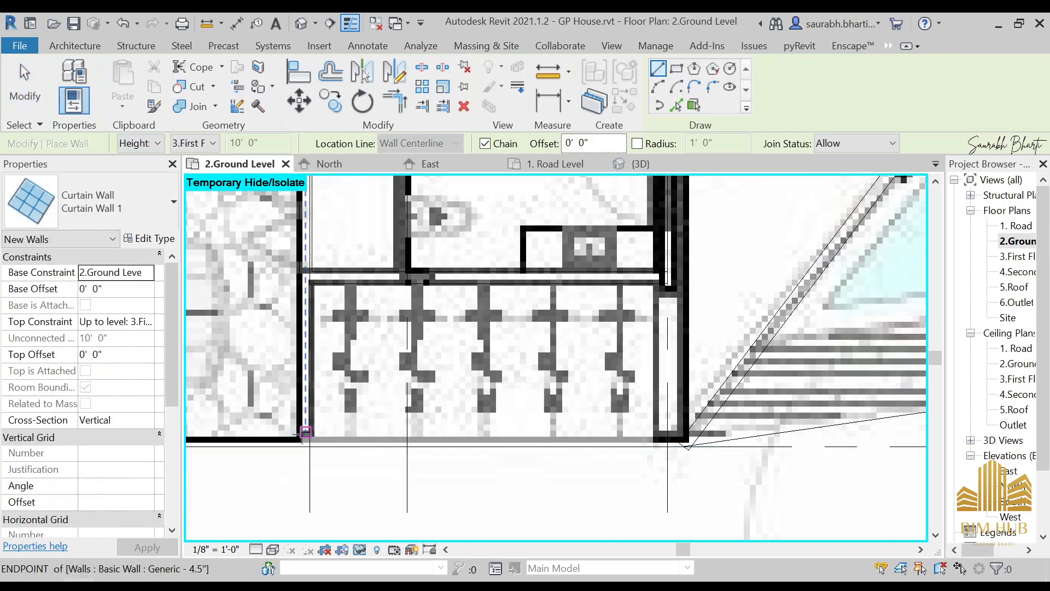
left_click(307, 432)
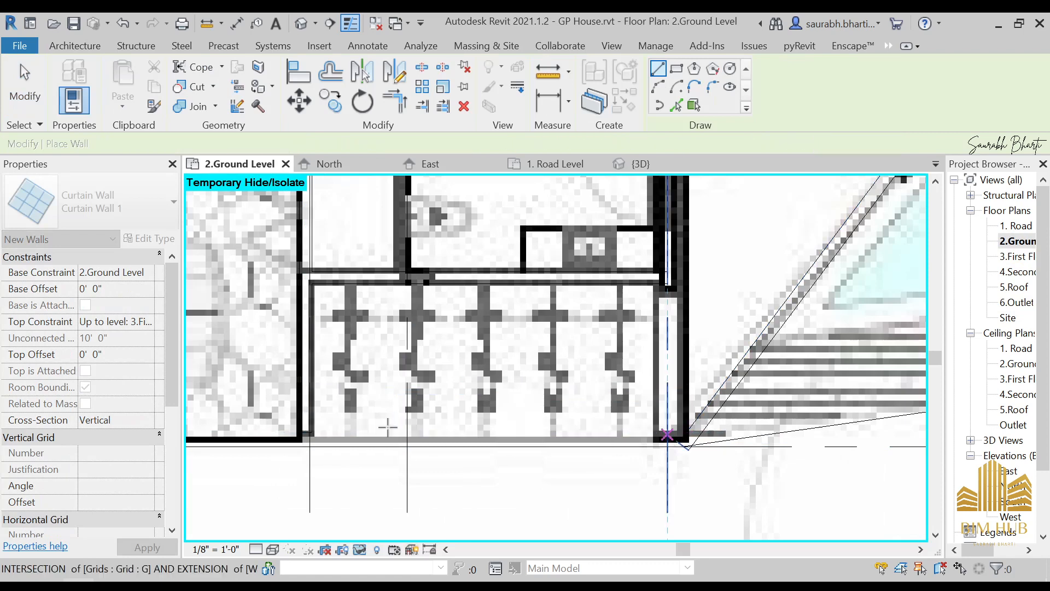
scroll(364, 432, "down", 2)
key("Escape")
key("Escape")
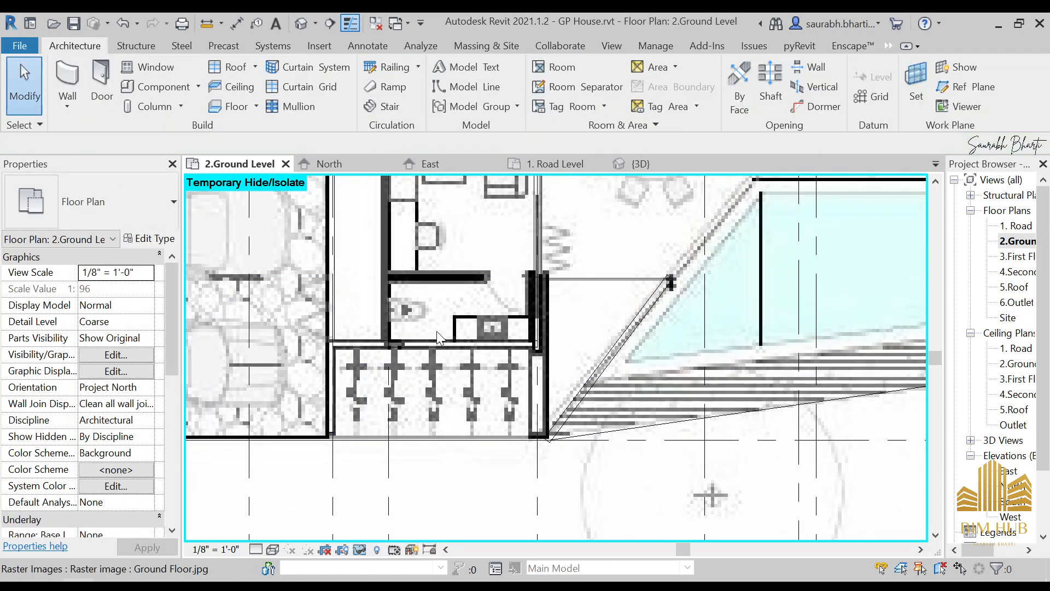
left_click(437, 341)
key("Escape")
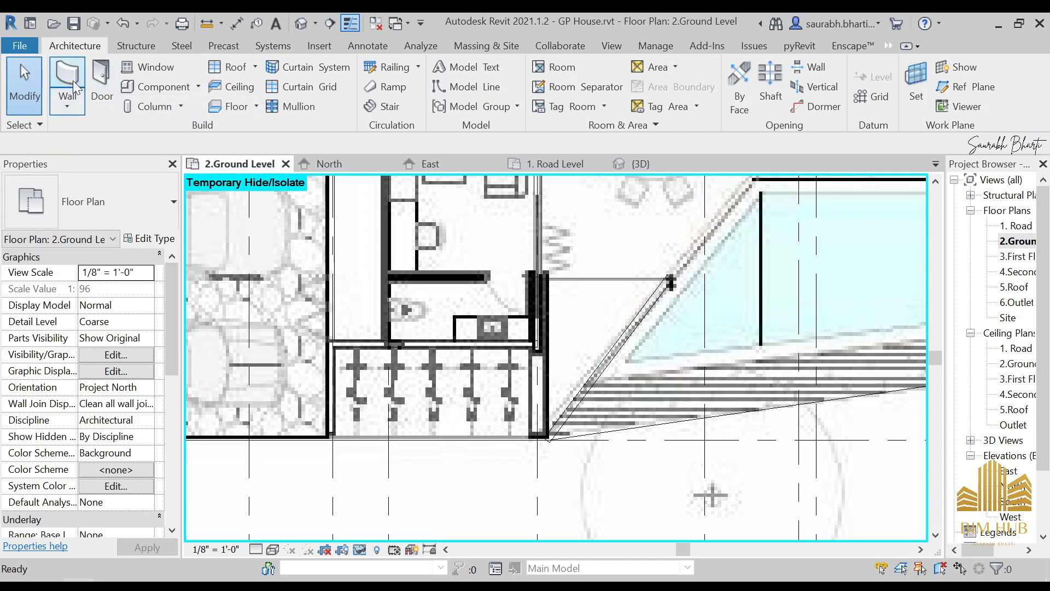
Place a Curtain Wall 1 along the outer edge of the bicycle parking, ending at the wall on grid G.
left_click(67, 82)
left_click(101, 203)
left_click(319, 430)
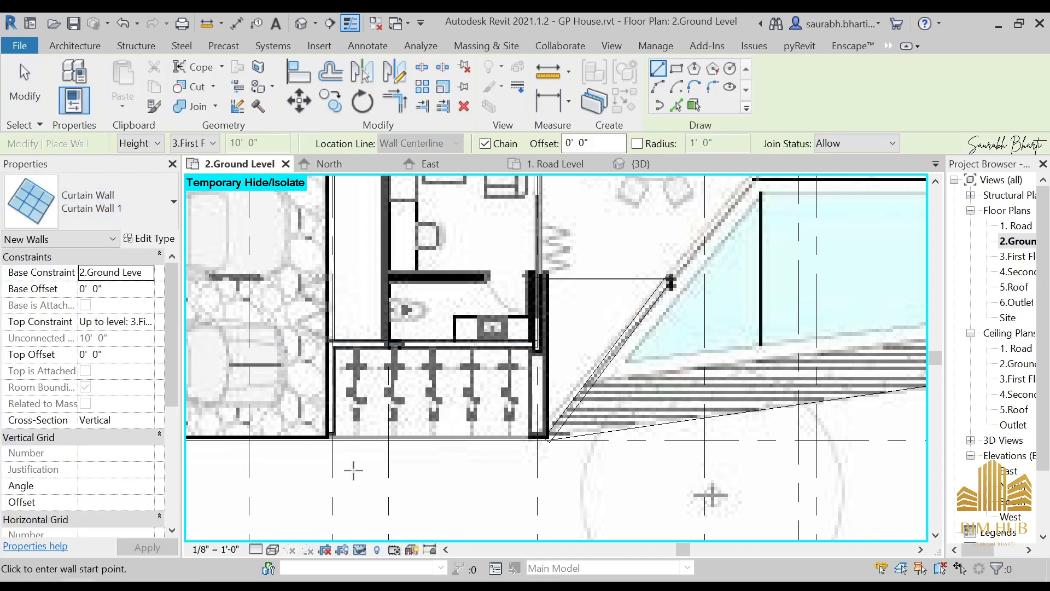
scroll(353, 471, "up", 3)
left_click(316, 395)
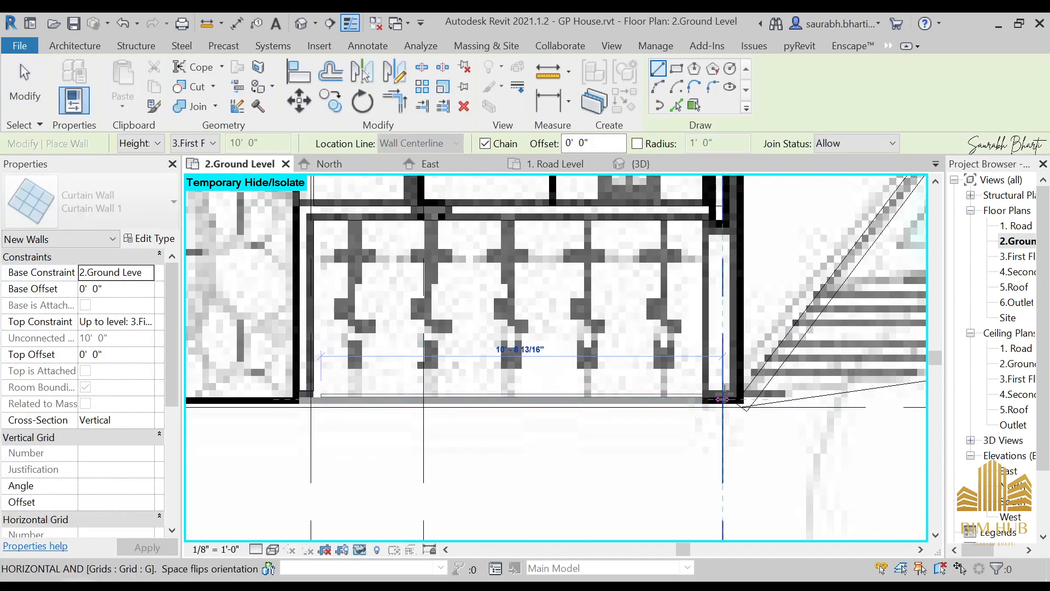
key("Escape")
key("Escape")
scroll(722, 396, "down", 3)
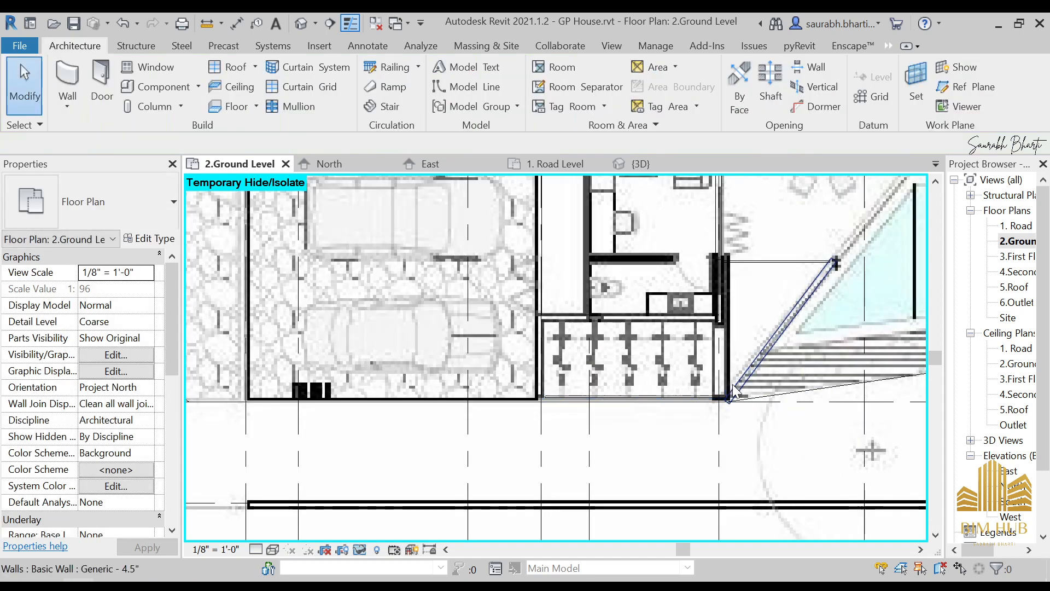
Trim the slanted Generic - 4.5" wall to the bicycle storage corner at grid G.
scroll(741, 389, "up", 3)
key("t")
key("r")
left_click(711, 411)
left_click(728, 392)
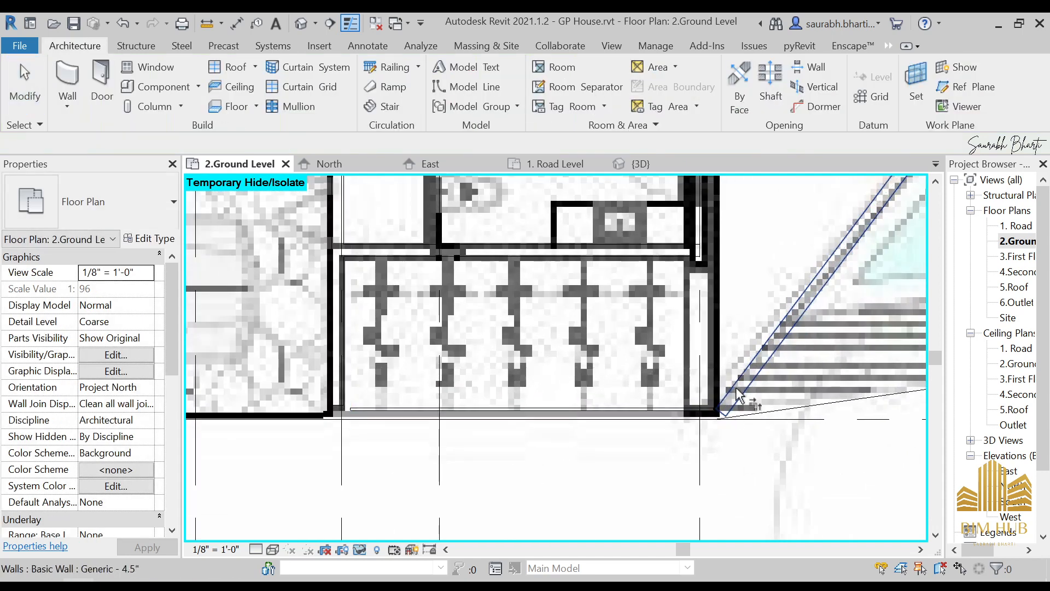
scroll(725, 391, "down", 2)
key("Escape")
Inspect the corner between the bicycle storage glazing and slanted wall in the 3D view, and return to the 2.Ground Level plan.
left_click(276, 23)
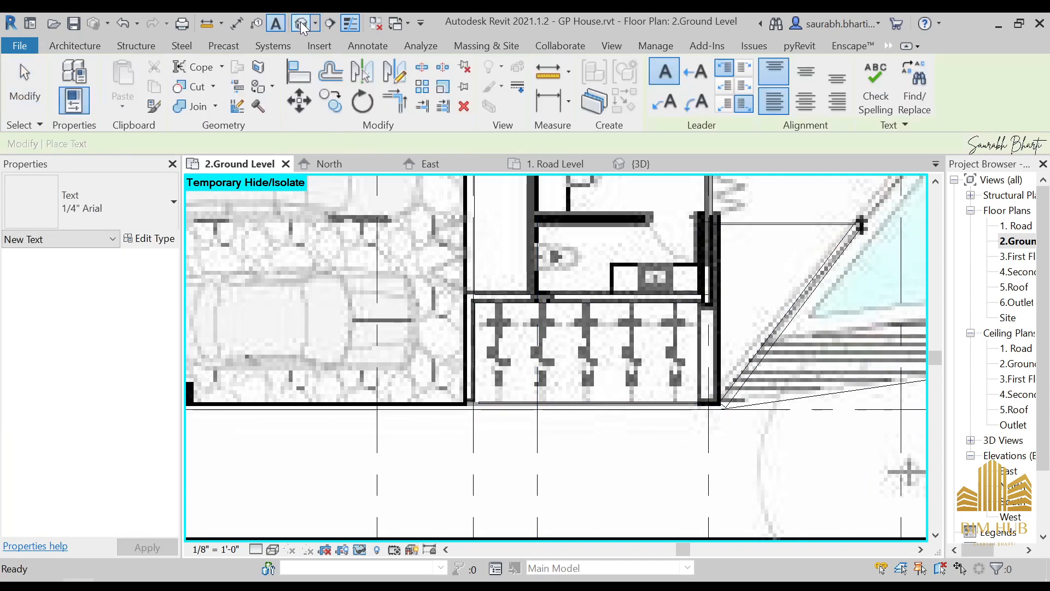
left_click(300, 23)
middle_click_drag(356, 257, 481, 340, "shift")
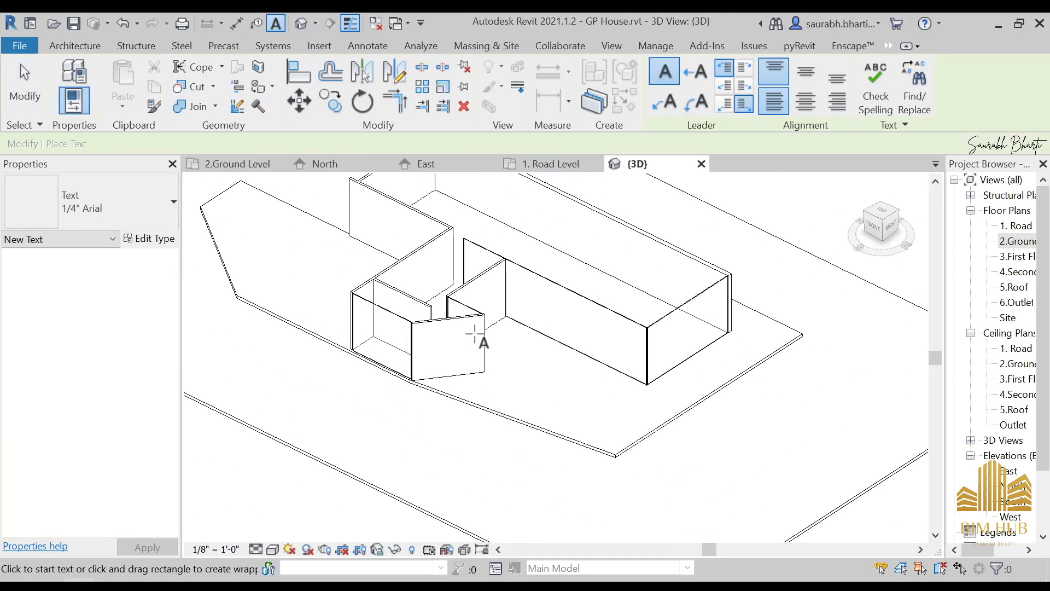
scroll(511, 359, "up", 2)
key("Escape")
middle_click_drag(563, 329, 600, 401, "shift")
scroll(599, 401, "down", 2)
double_click(1025, 241)
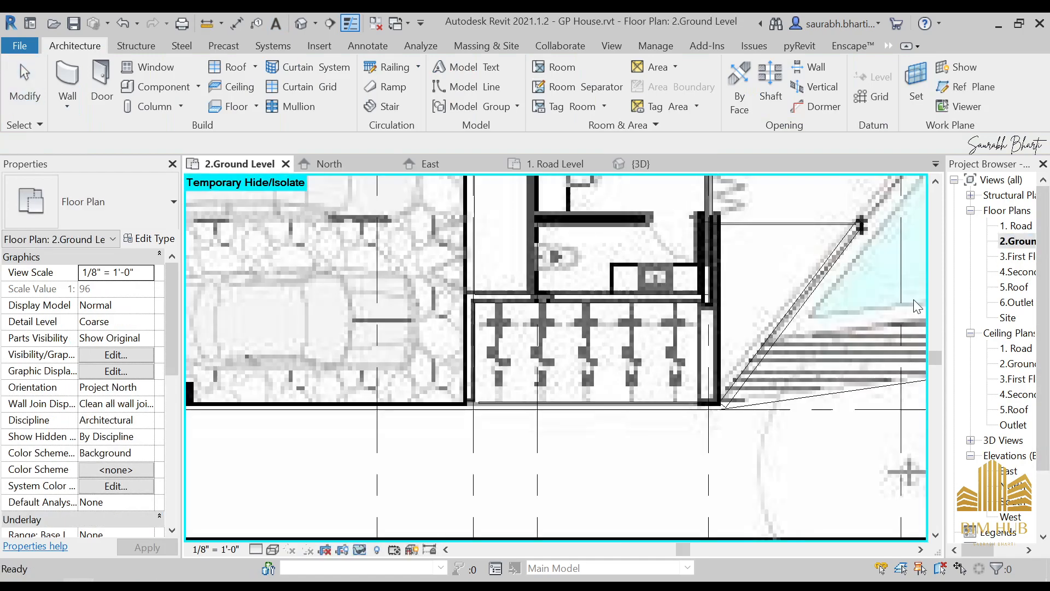
Draw a Generic - 4.5" wall between the small toilet and the stairs, from the upper exterior wall to the end of the toilet.
scroll(547, 307, "down", 4)
scroll(547, 307, "up", 3)
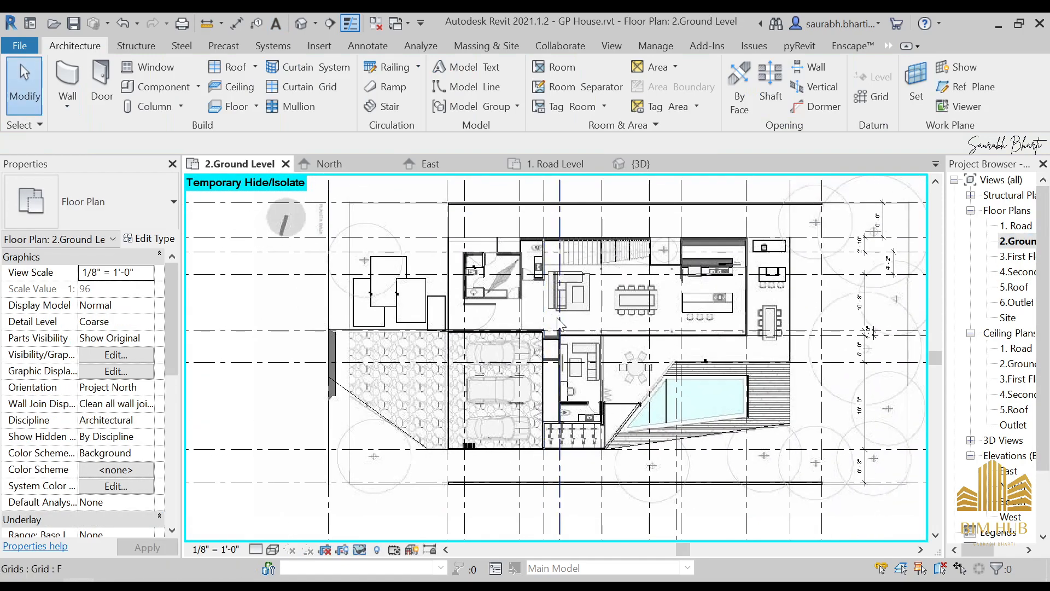
key("w")
key("a")
scroll(483, 211, "up", 5)
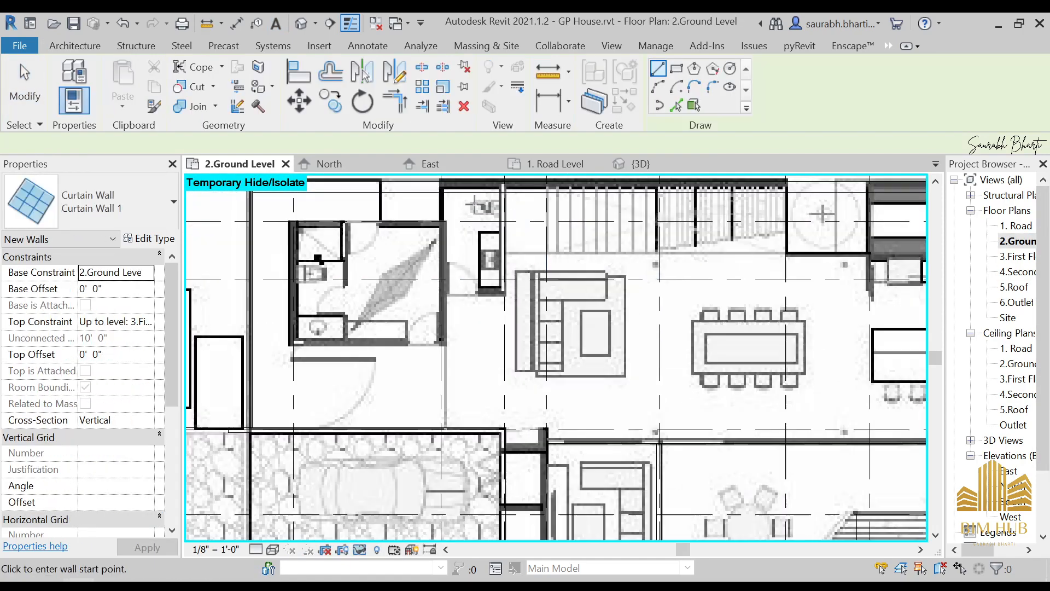
middle_click_drag(513, 197, 513, 241)
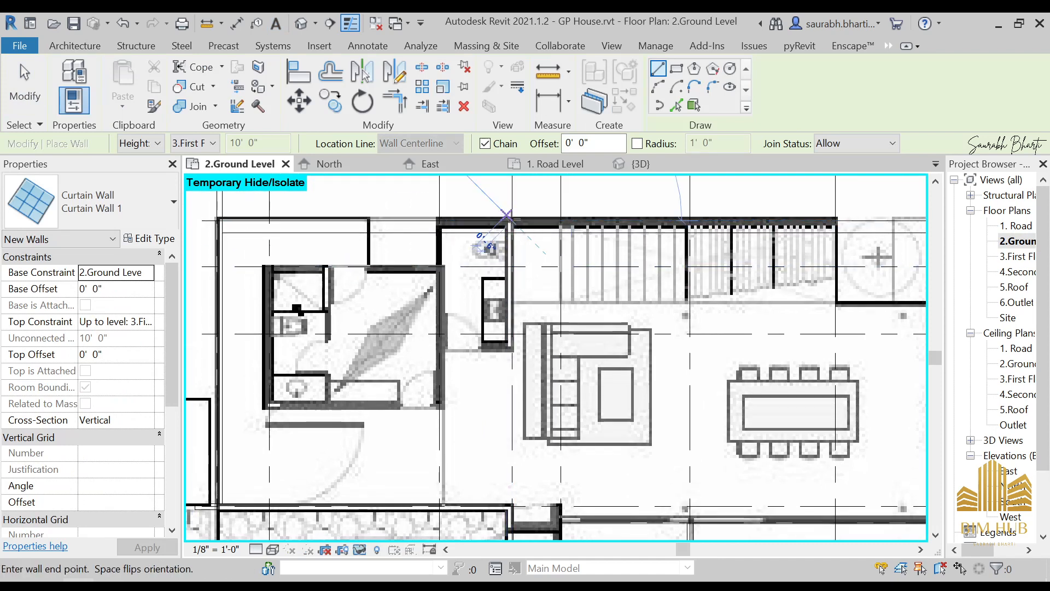
left_click(509, 217)
key("Escape")
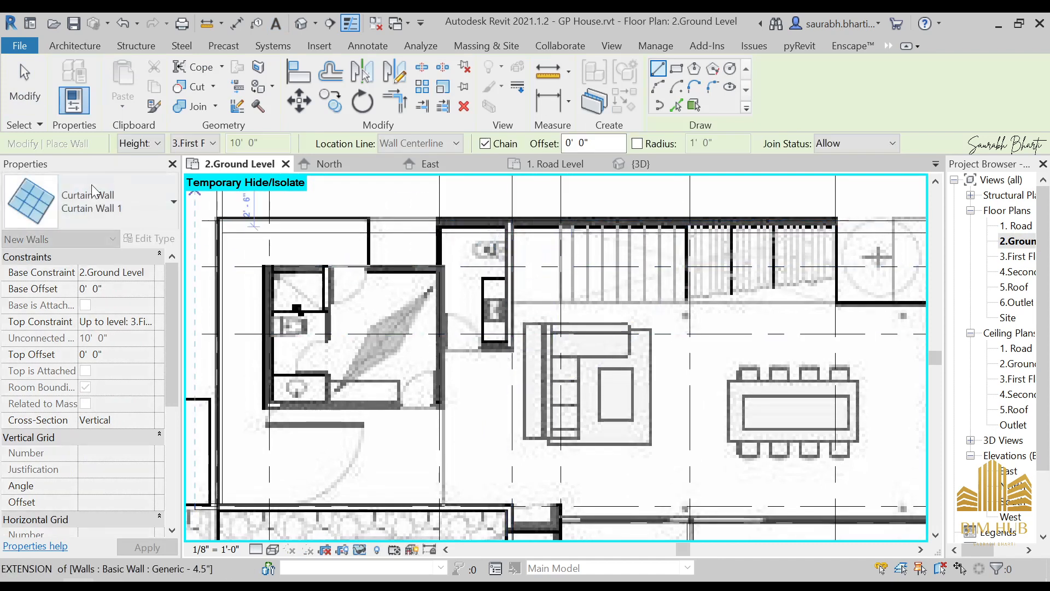
left_click(99, 48)
left_click(147, 198)
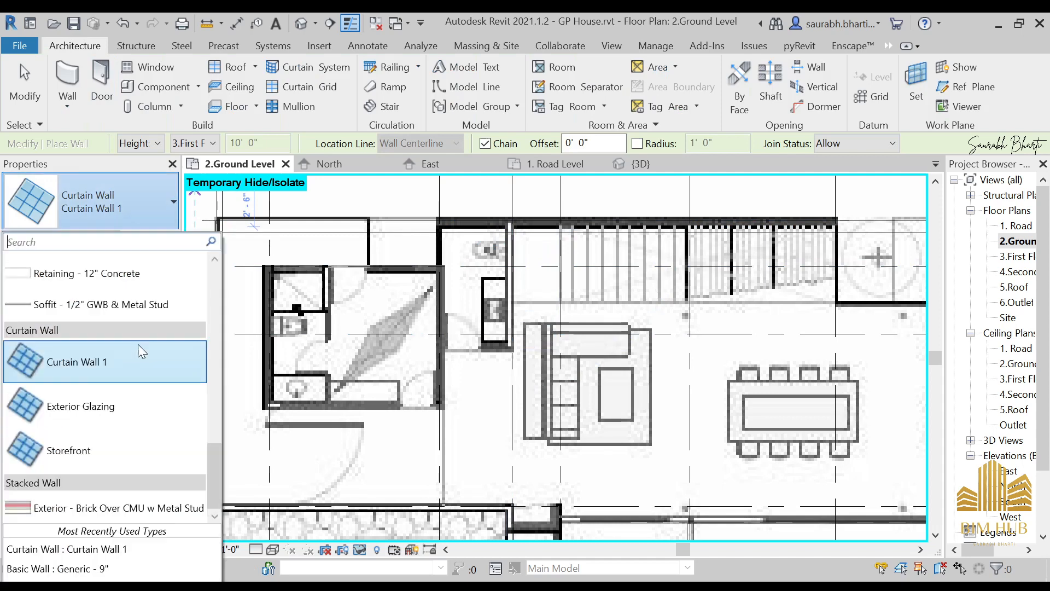
scroll(138, 344, "up", 10)
scroll(113, 330, "up", 3)
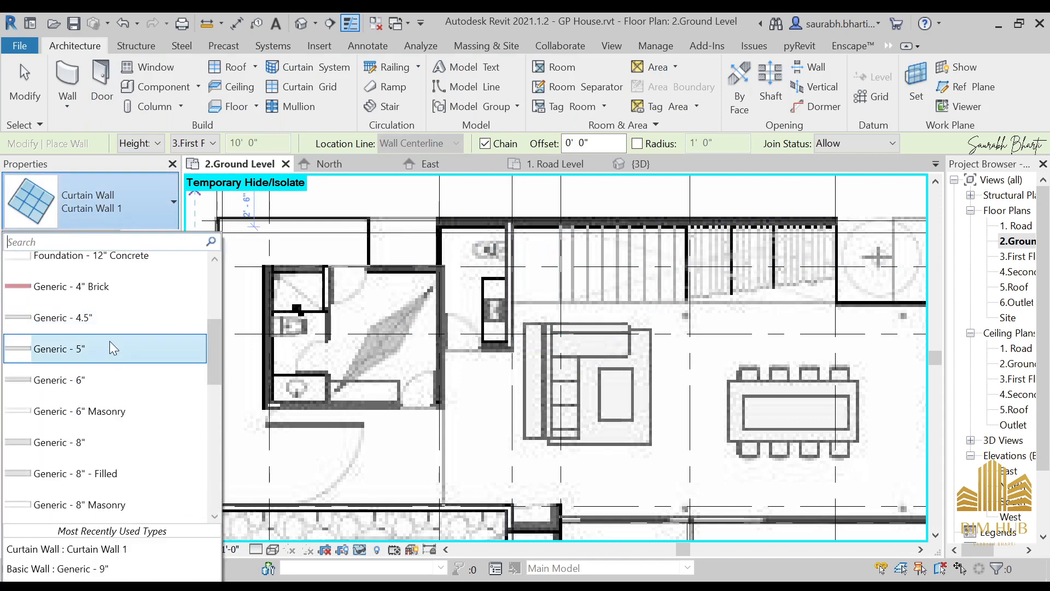
left_click(110, 315)
scroll(425, 256, "up", 1)
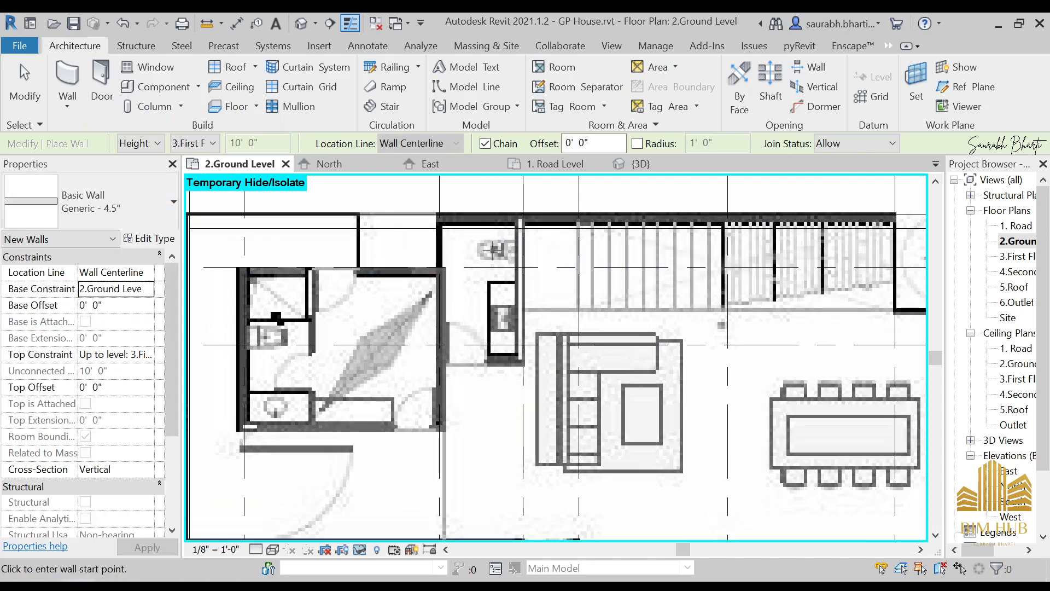
left_click(520, 218)
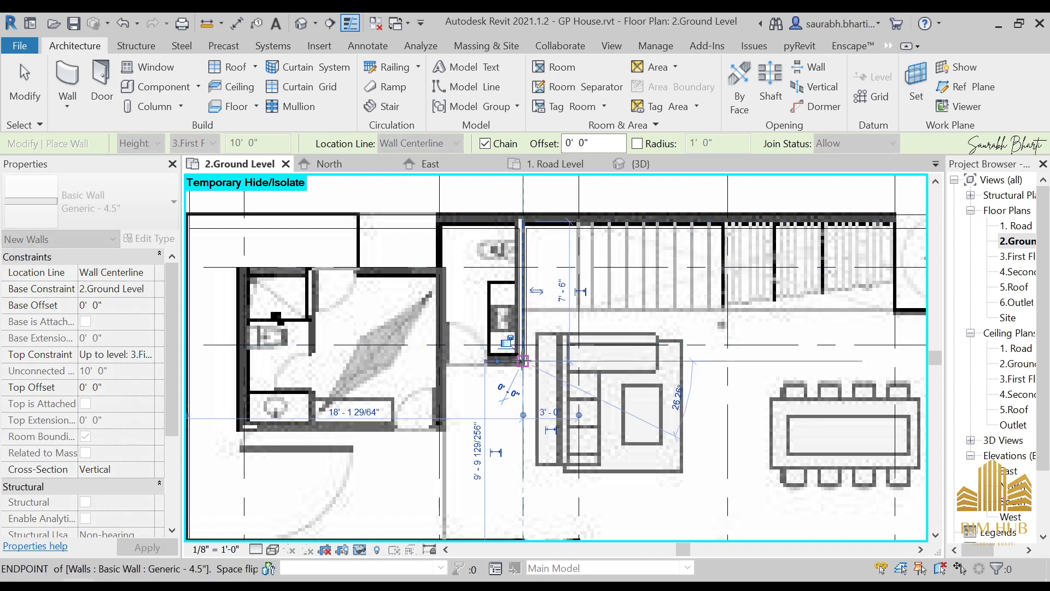
left_click(522, 361)
key("Escape")
key("Escape")
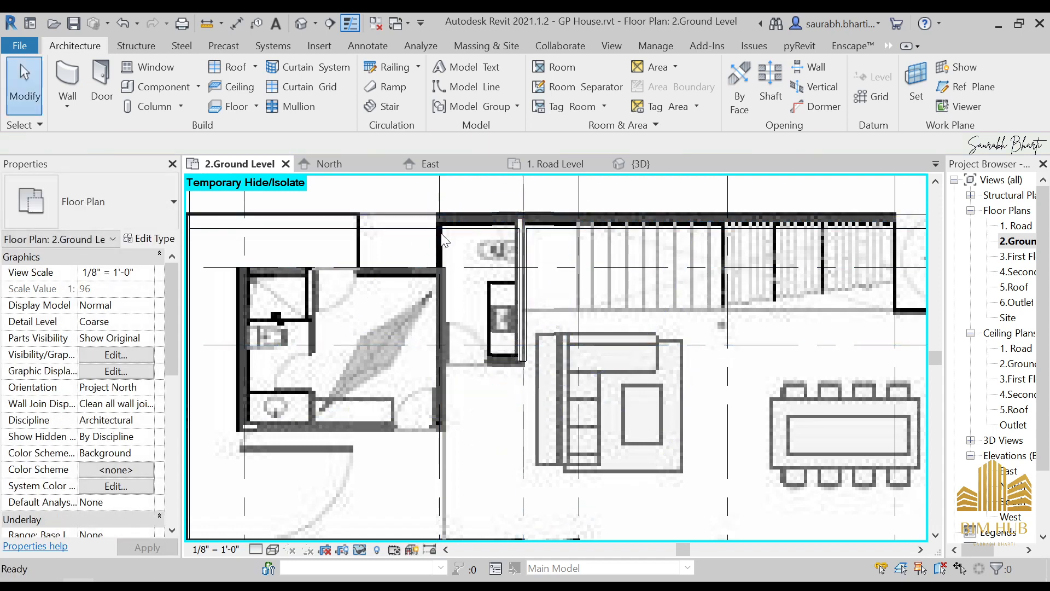
Draw Generic - 4.5" walls down grid D from the upper exterior wall and along the lower edge of the room with the ensuite.
key("w")
key("a")
left_click(440, 216)
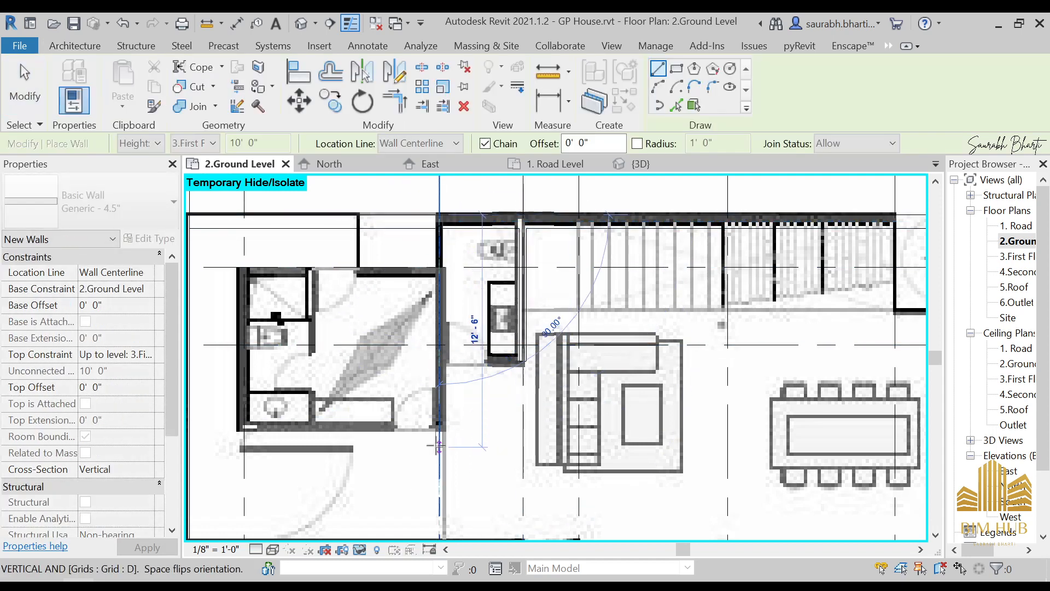
left_click(439, 428)
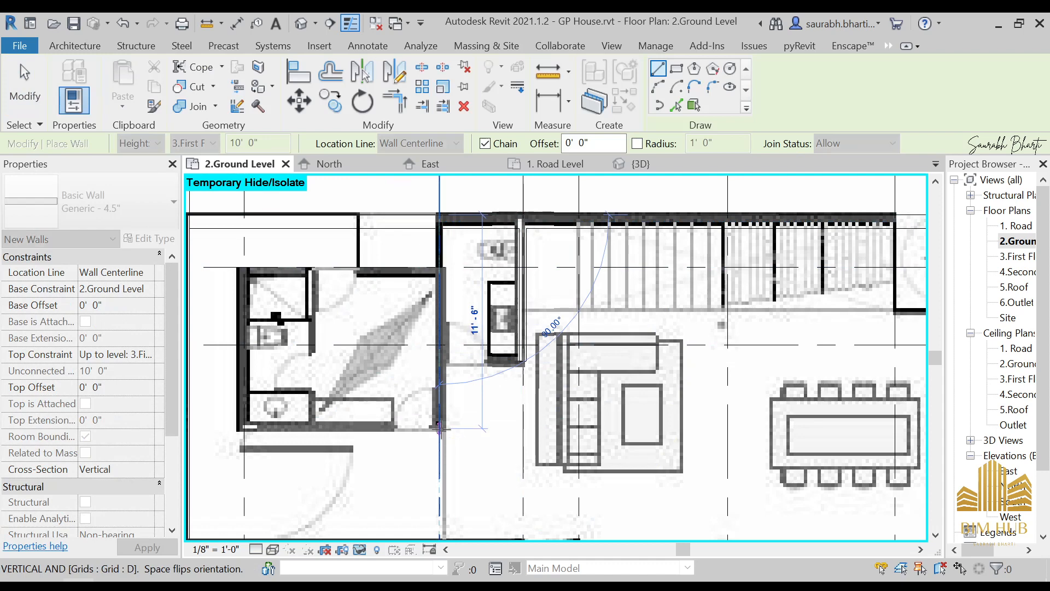
left_click(244, 429)
key("Escape")
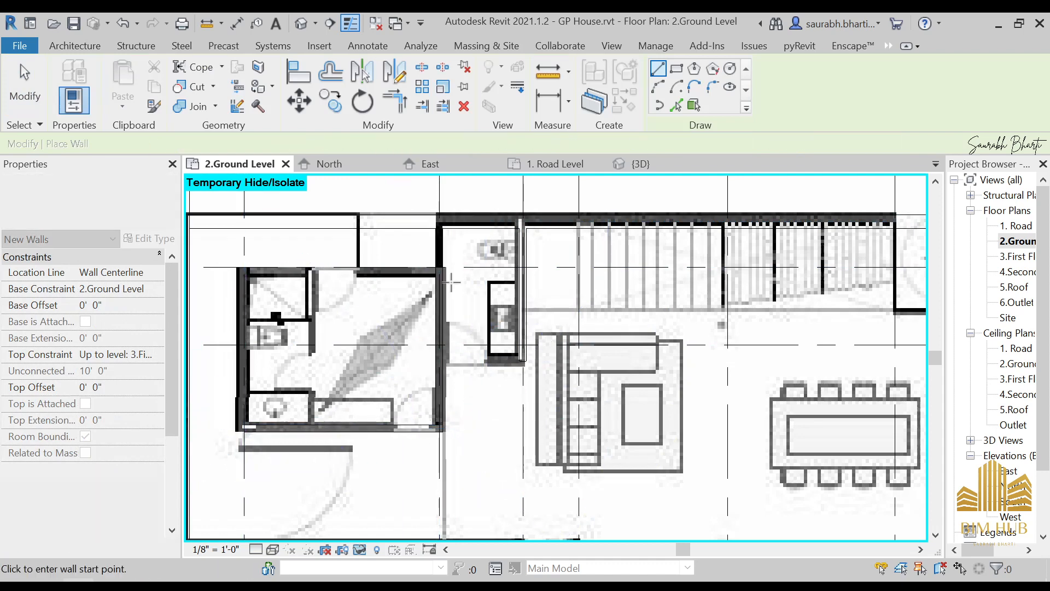
Draw the ensuite room's upper Generic - 4.5" wall from grid D to its outer side, and shift it slightly to match the plan image.
left_click(440, 268)
left_click(241, 268)
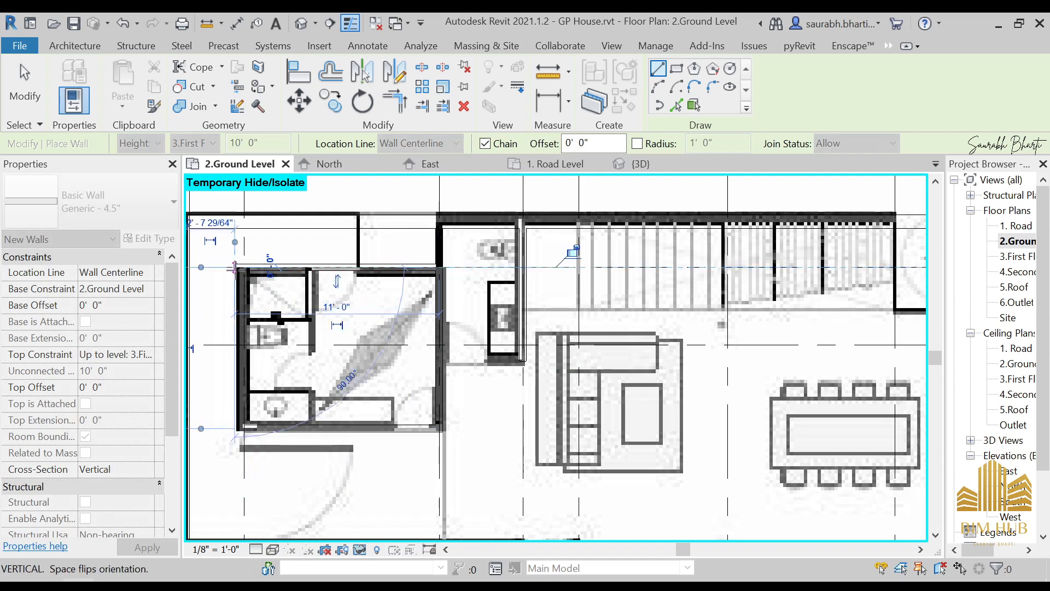
key("Escape")
key("Escape")
left_click_drag(313, 265, 314, 268)
key("Escape")
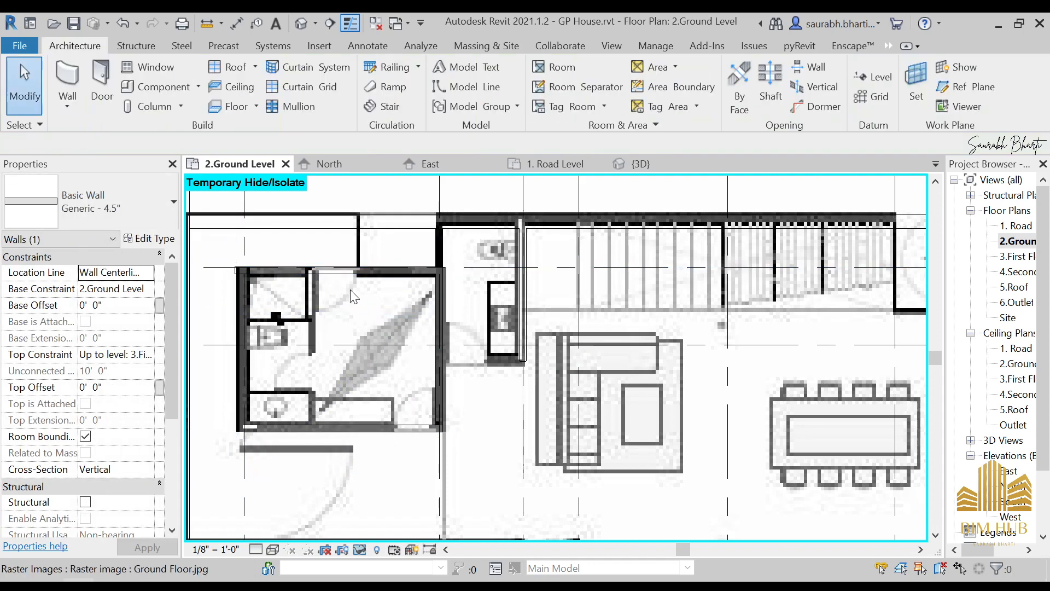
Draw a Generic - 9" wall along the ensuite room's outer side, connecting its upper and lower walls.
key("w")
key("a")
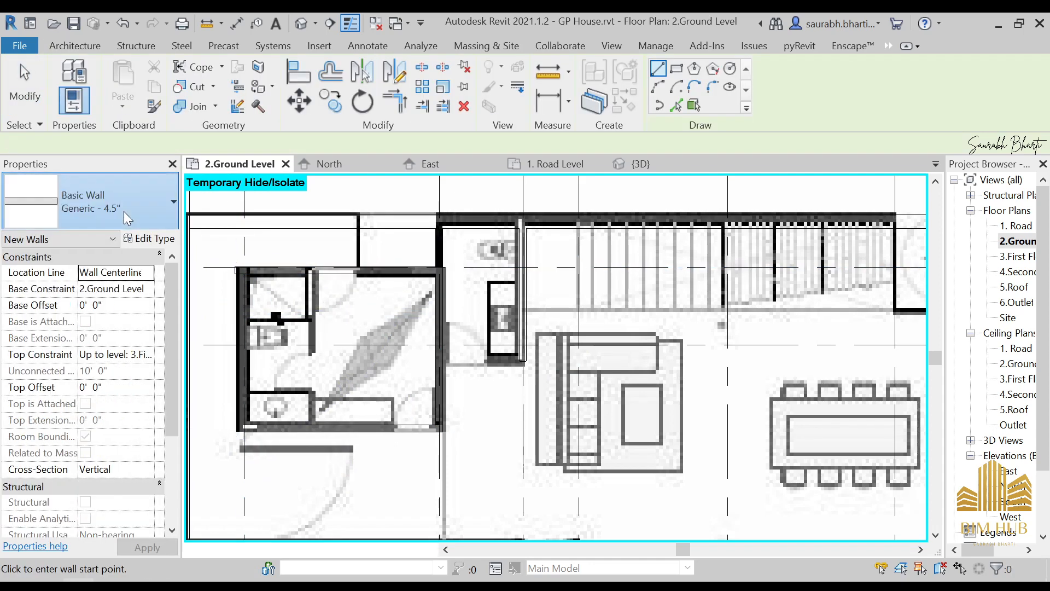
left_click(124, 211)
key("Escape")
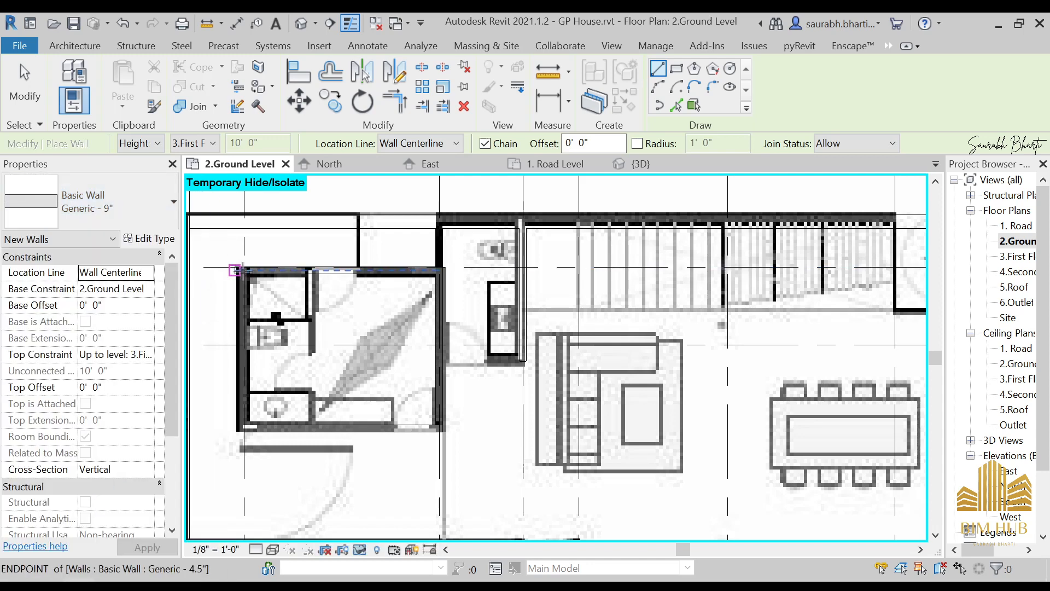
left_click(244, 268)
key("Escape")
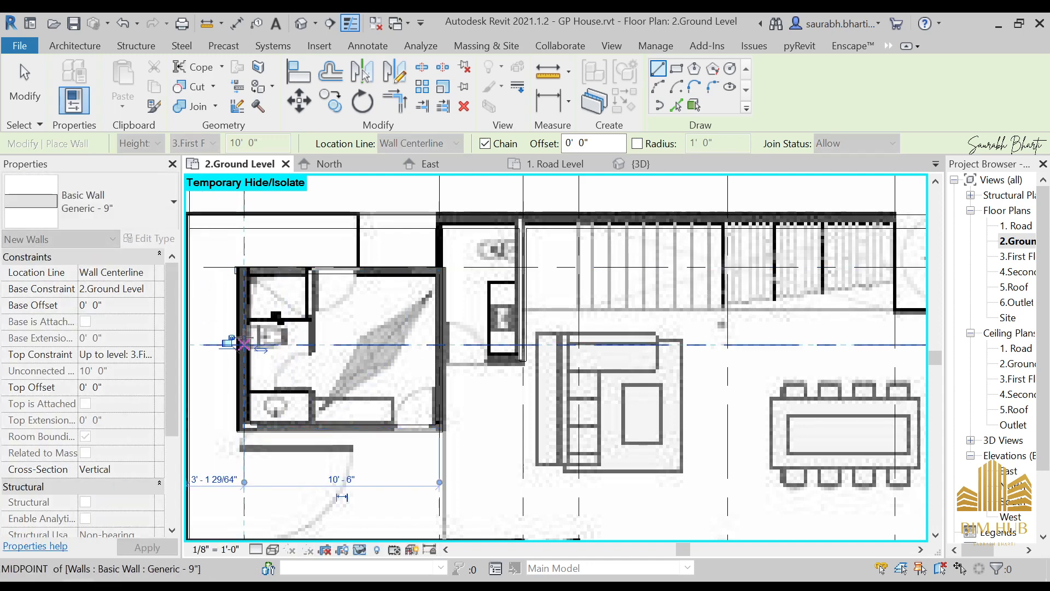
Draw a short vertical Curtain Wall 1 from the upper exterior wall to the ensuite room's upper wall, beside the door.
middle_click_drag(361, 246, 559, 334)
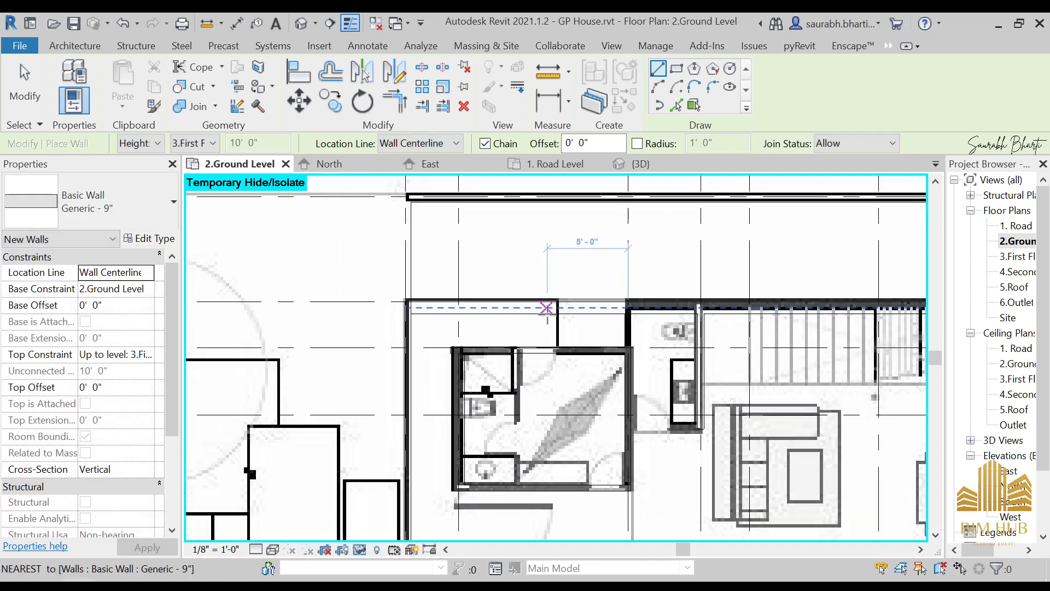
scroll(584, 320, "up", 2)
key("Escape")
left_click(67, 77)
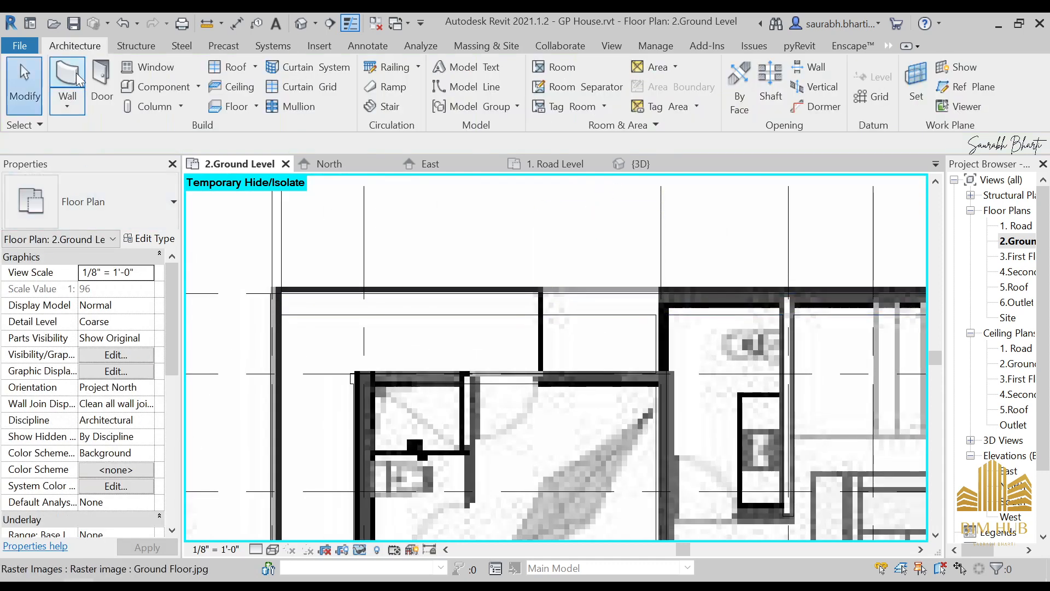
left_click(93, 202)
scroll(114, 328, "down", 6)
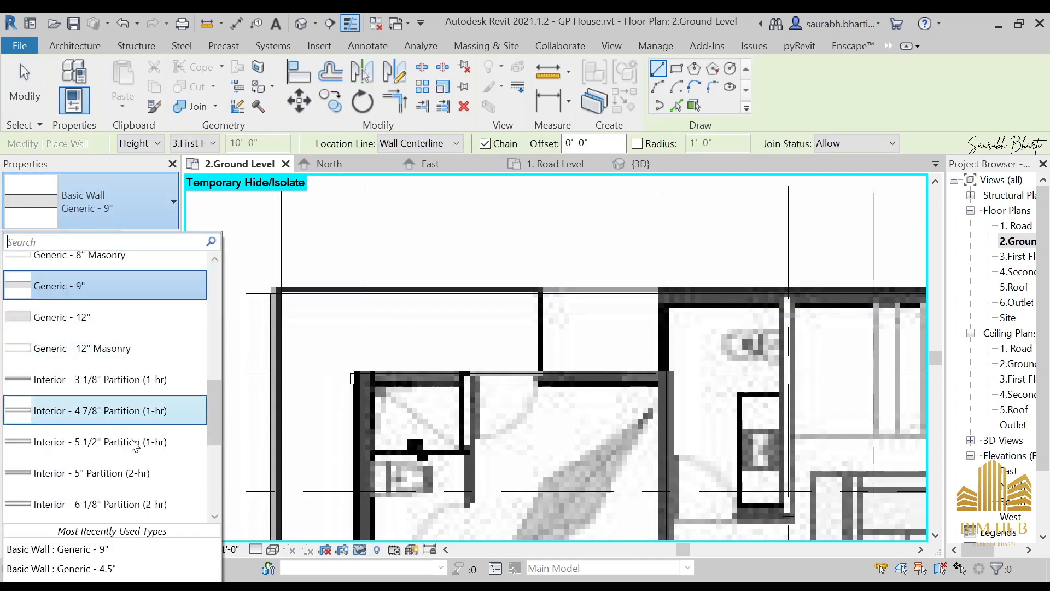
left_click(131, 506)
scroll(551, 351, "up", 2)
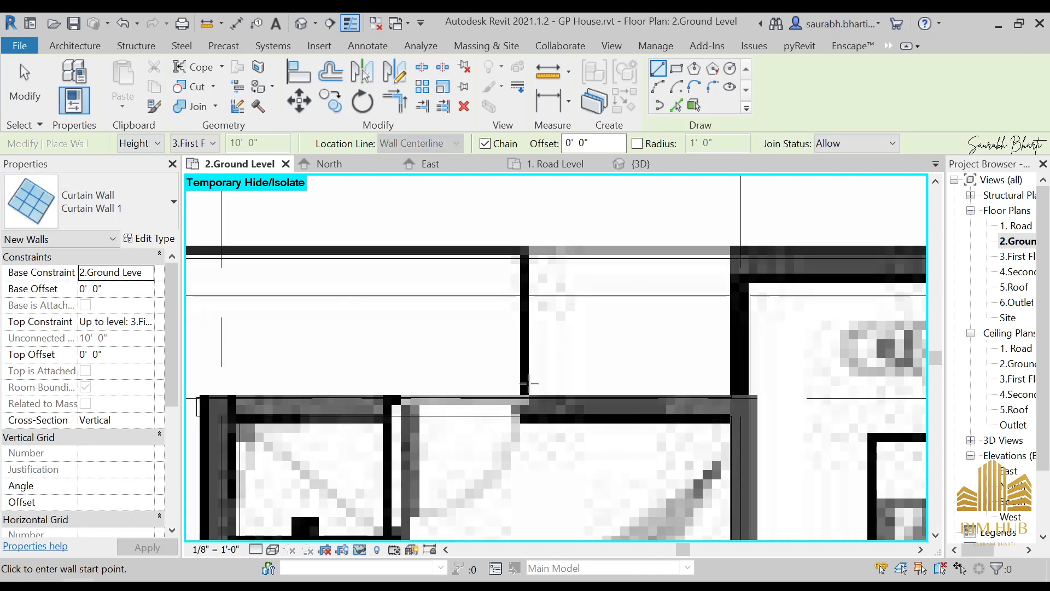
left_click(540, 374)
key("Escape")
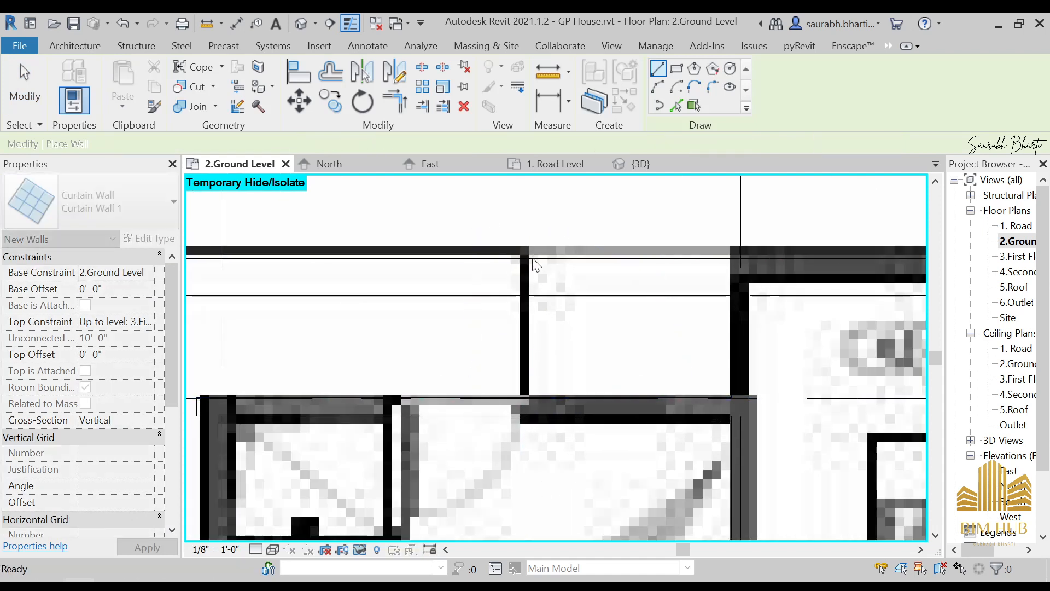
left_click(525, 257)
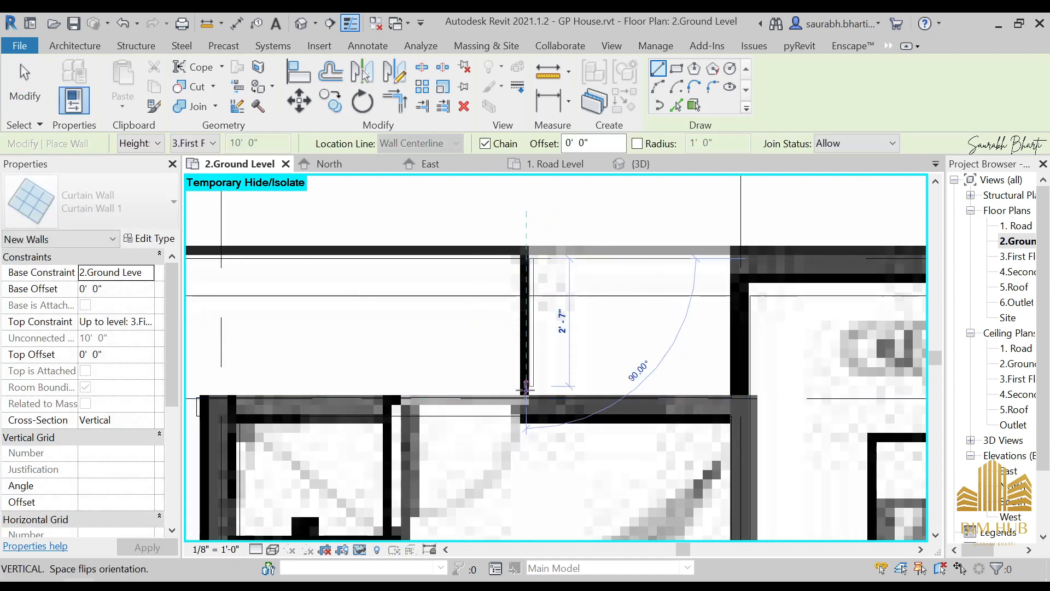
left_click(527, 396)
key("Escape")
key("Escape")
Examine the new short curtain wall and the upper Generic - 9" exterior wall in the ground level plan and in 3D.
left_click(535, 312)
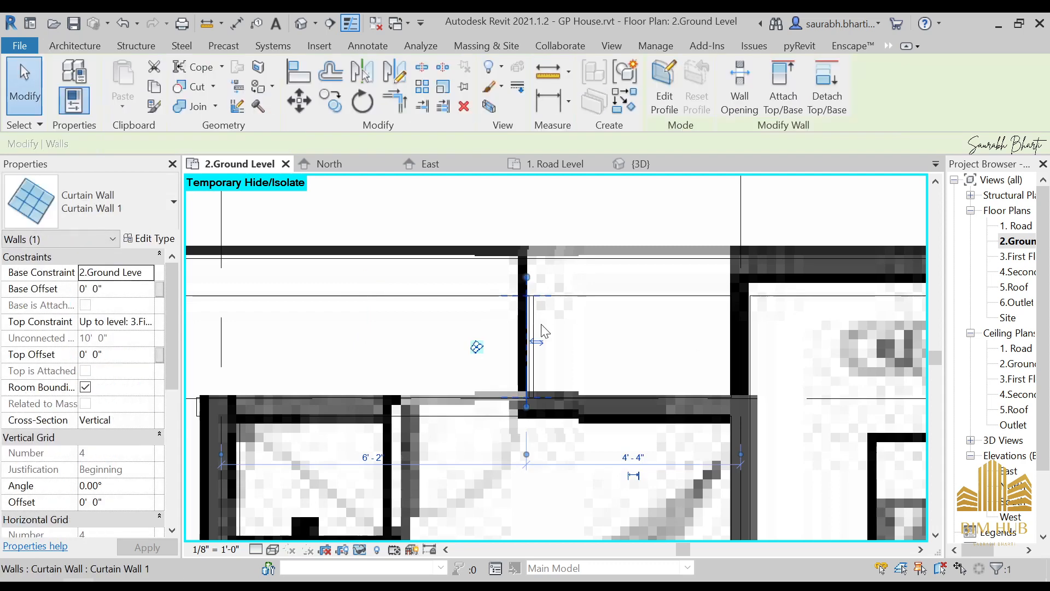
scroll(520, 252, "down", 3)
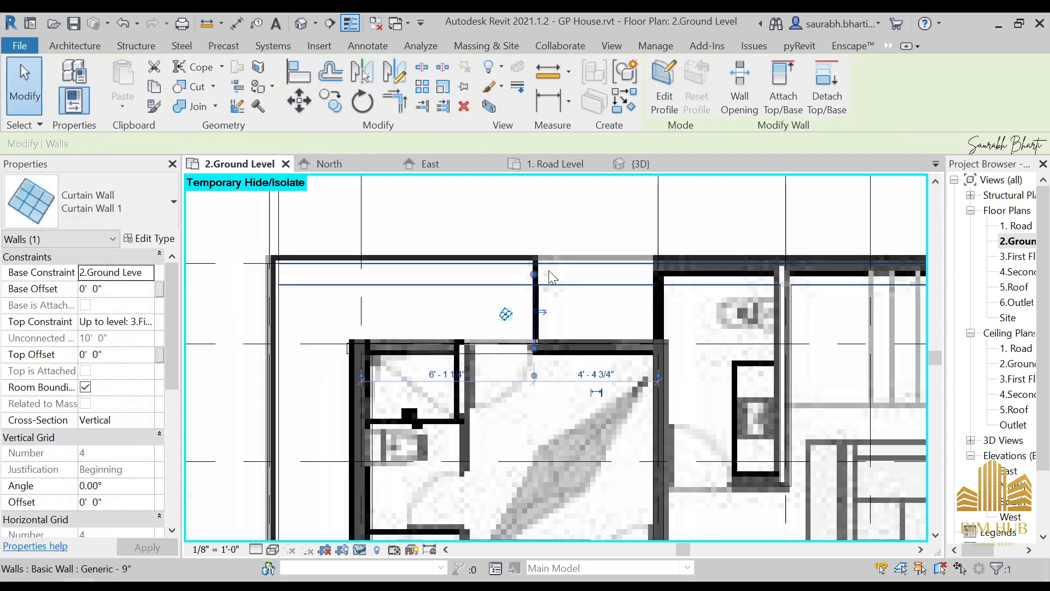
left_click(459, 259)
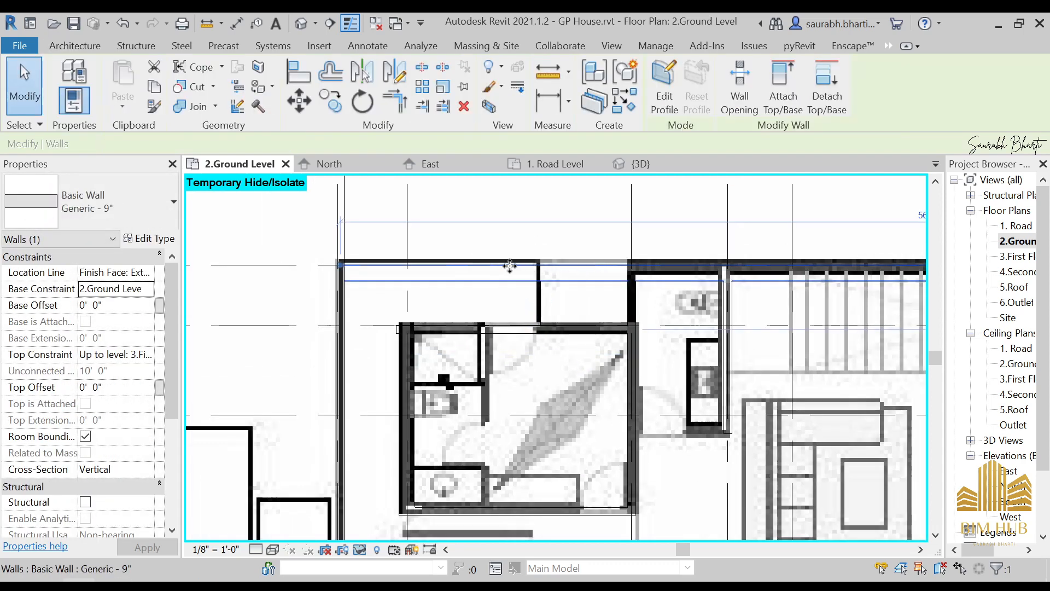
key("Escape")
left_click(586, 276)
key("Escape")
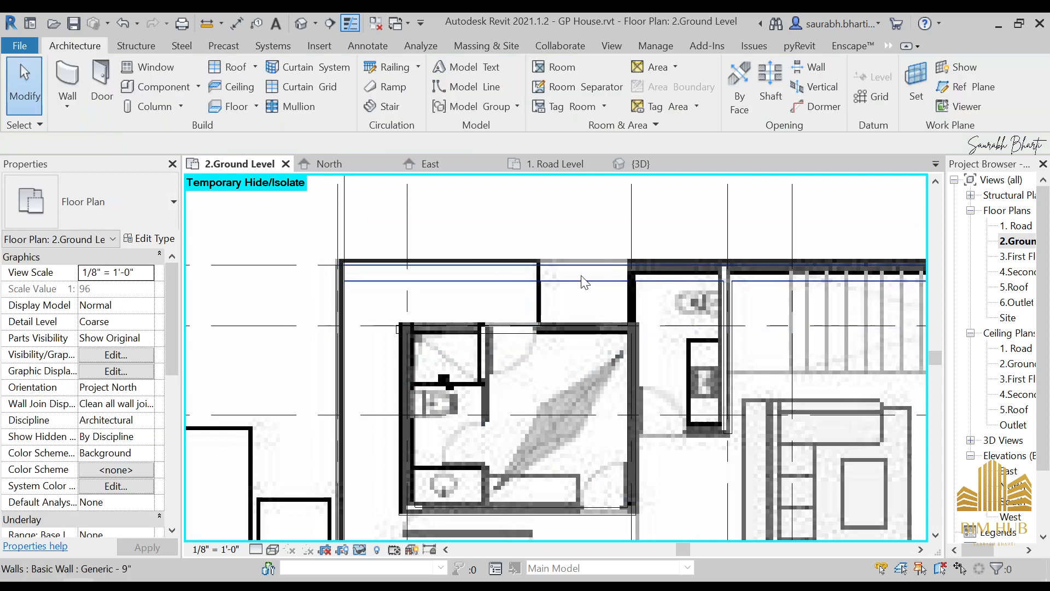
left_click(563, 281)
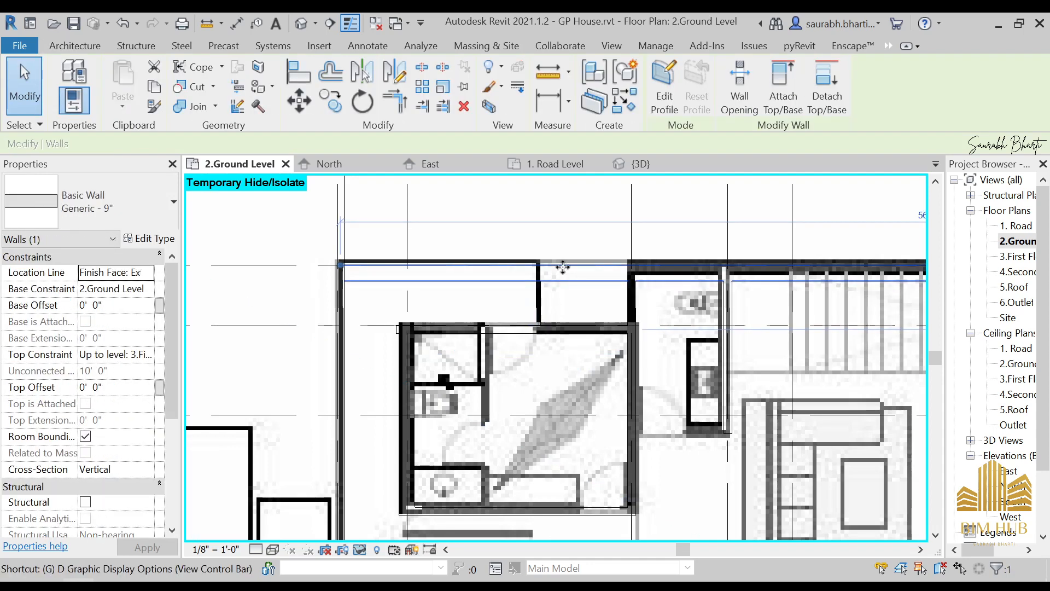
key("Escape")
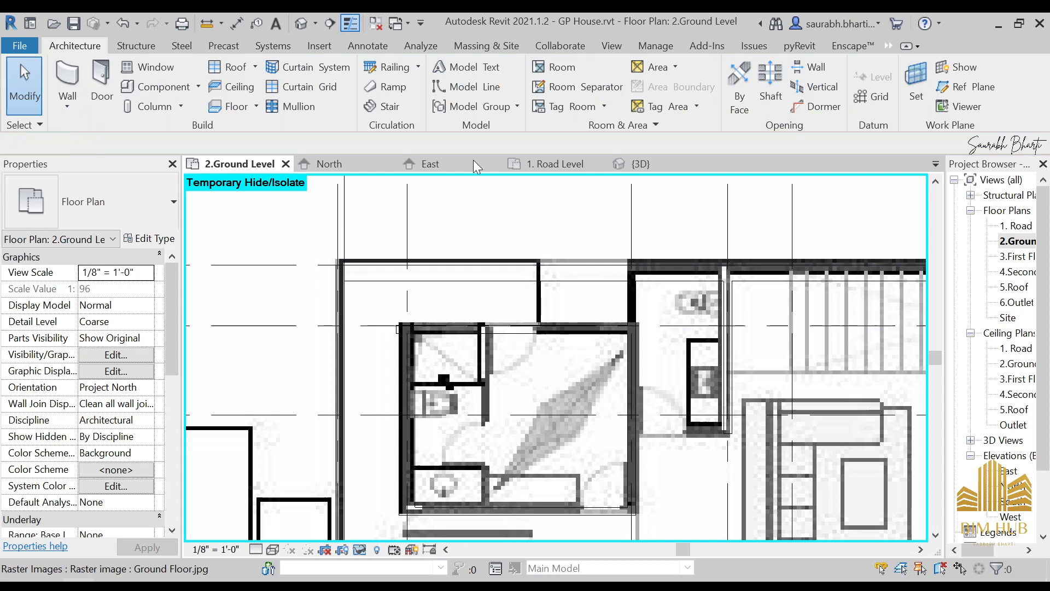
left_click(299, 24)
middle_click_drag(404, 204, 396, 254, "shift")
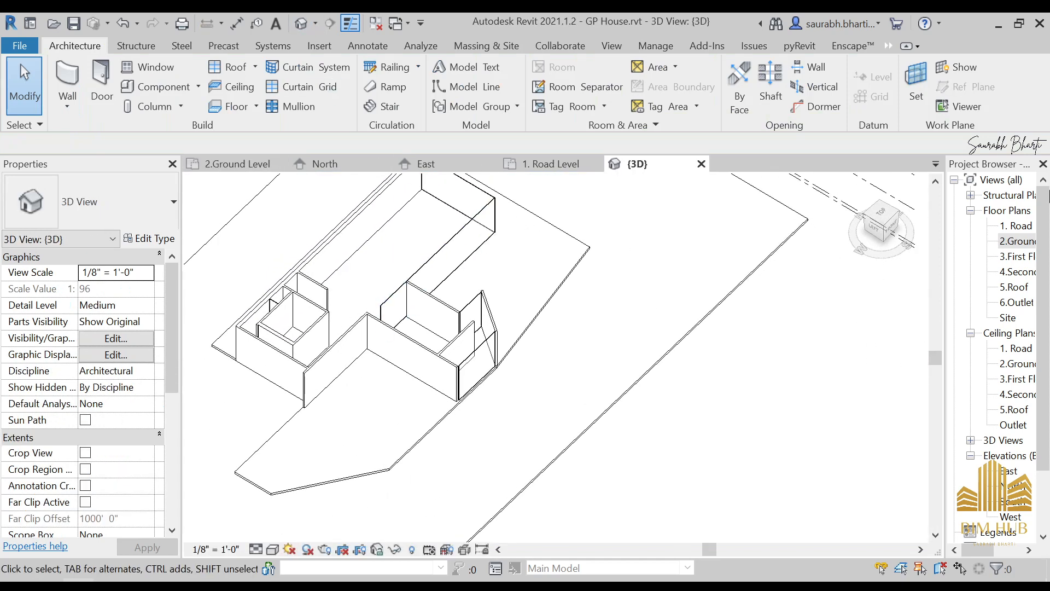
double_click(1018, 240)
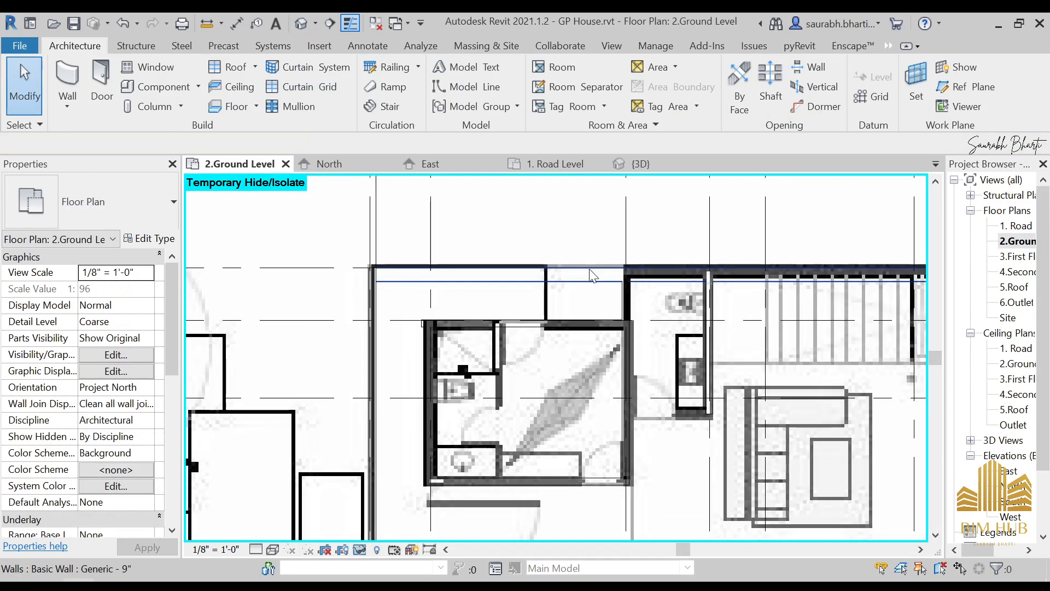
Shift the upper Generic - 9" exterior wall so it is centred on the grid line along the plan image's upper wall.
left_click(589, 268)
scroll(589, 268, "down", 3)
middle_click_drag(612, 276, 500, 309)
left_click_drag(499, 293, 498, 250)
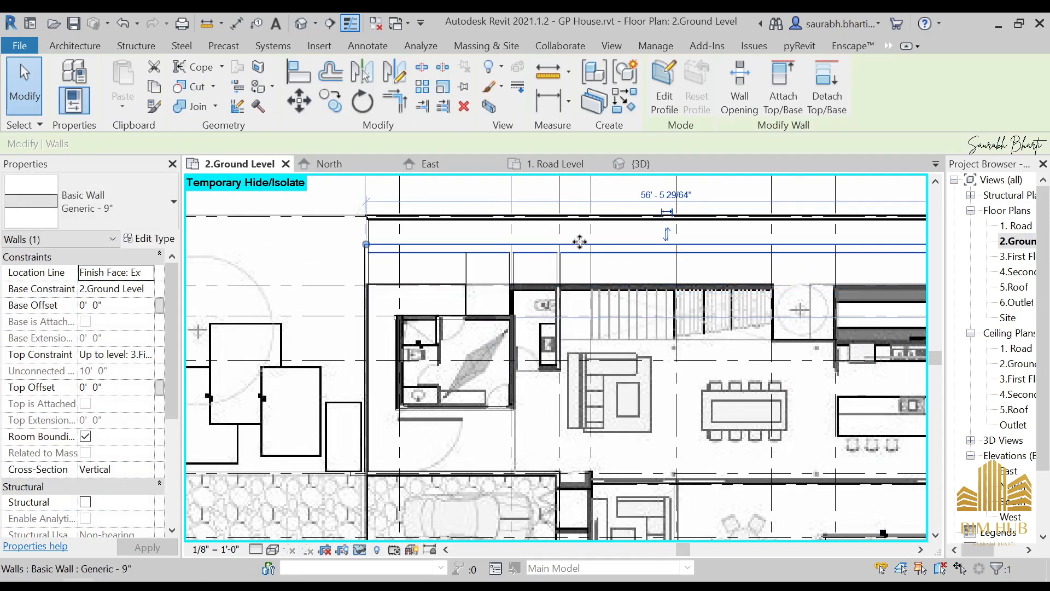
left_click_drag(581, 248, 573, 286)
key("Escape")
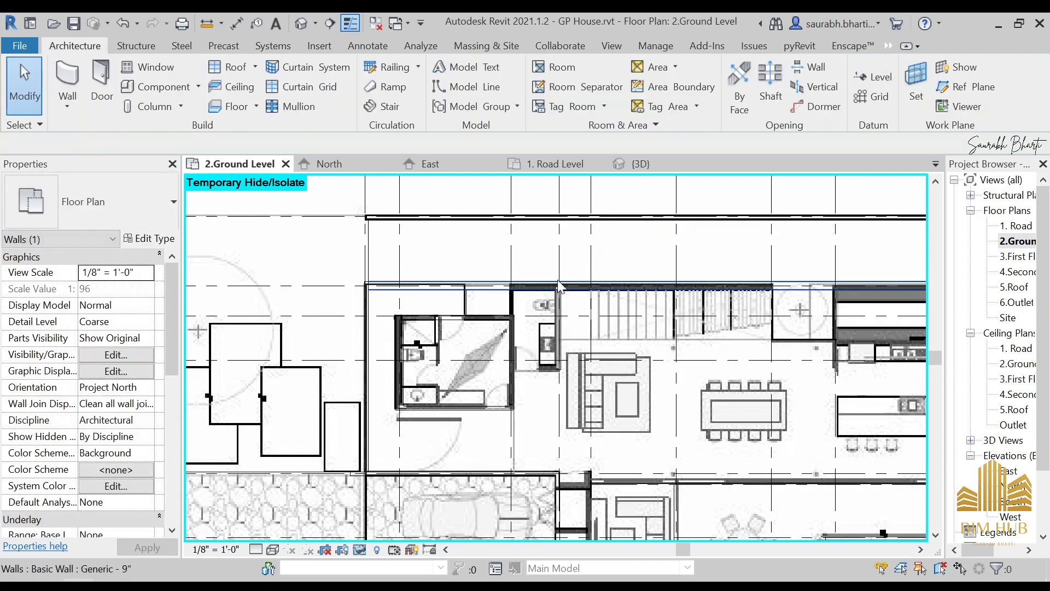
scroll(557, 280, "up", 3)
left_click(414, 297)
left_click_drag(229, 289, 354, 286)
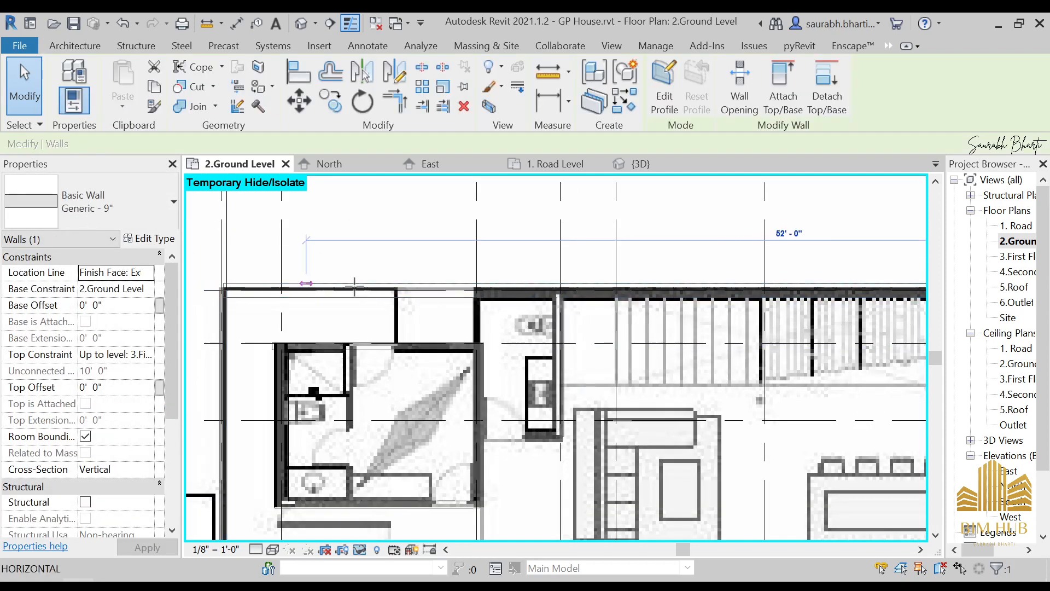
left_click_drag(454, 283, 455, 283)
key("Escape")
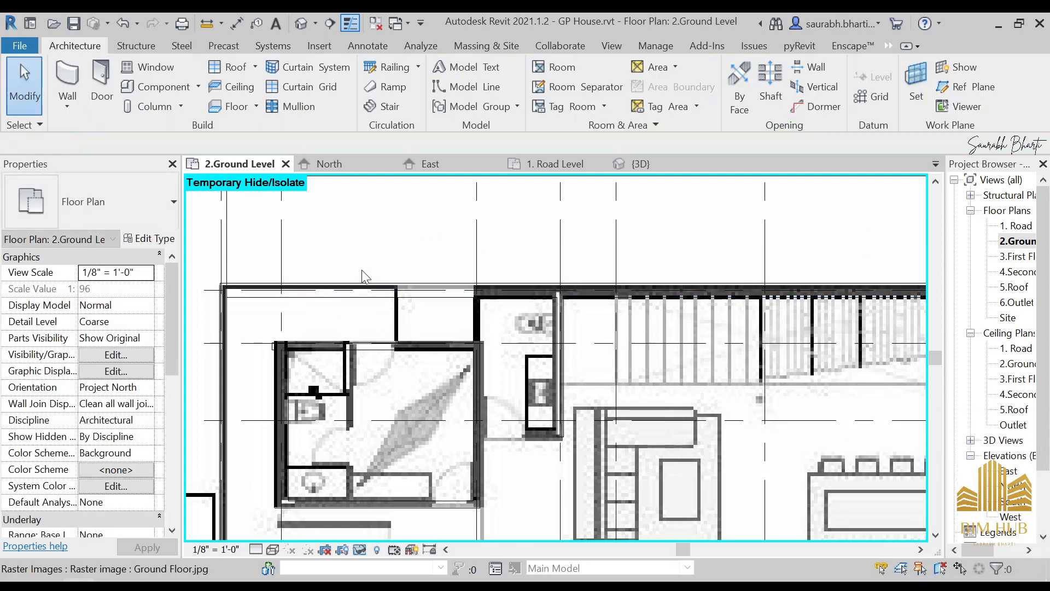
Shorten the upper Generic - 9" exterior wall from its outer corner back to grid D, unjoining the connected elements.
scroll(864, 509, "down", 2)
scroll(566, 333, "up", 2)
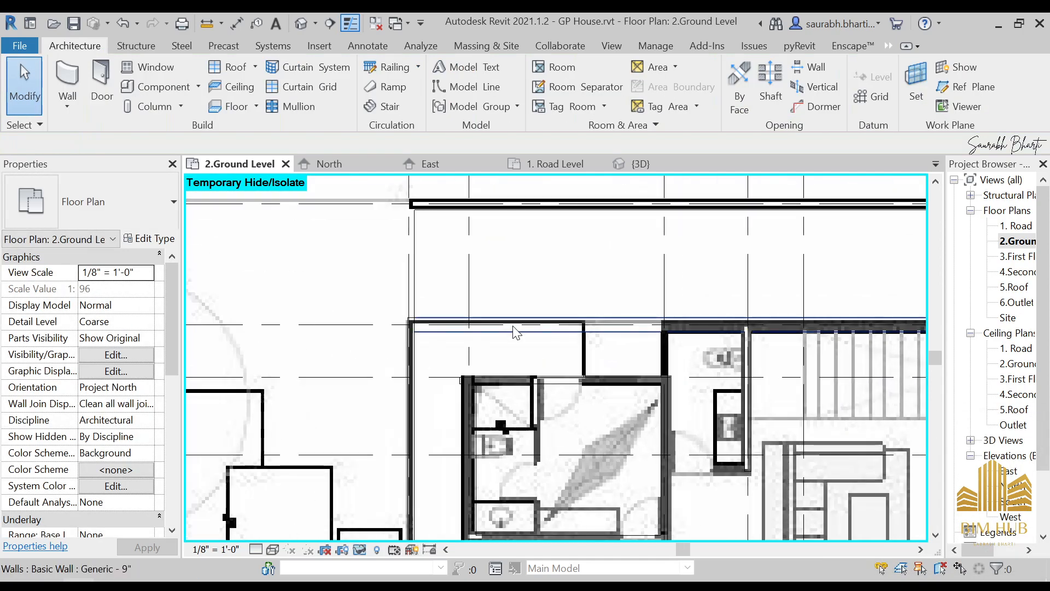
left_click(566, 330)
left_click_drag(427, 317, 661, 317)
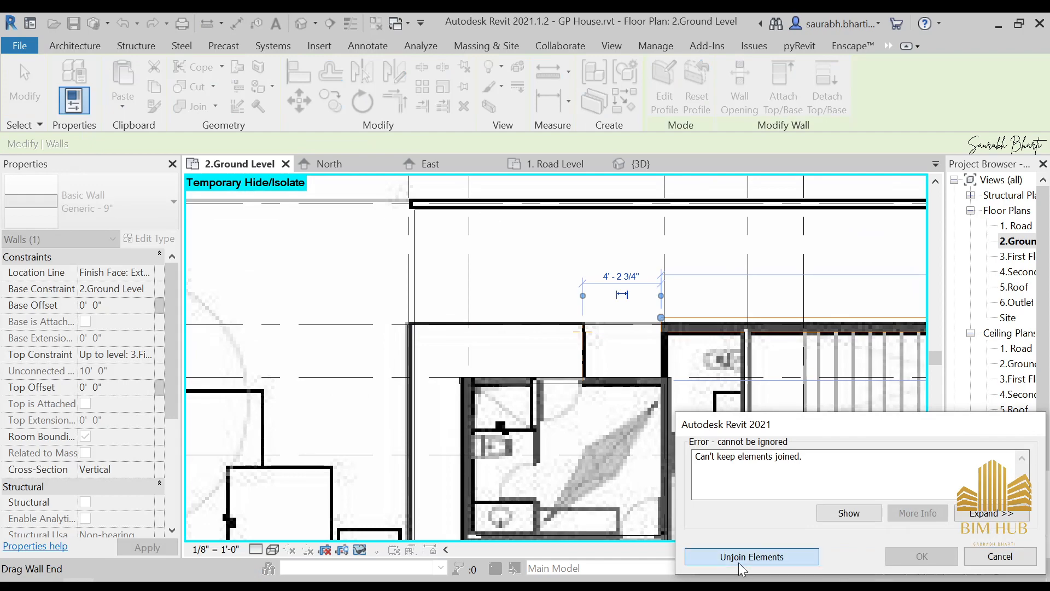
left_click(742, 557)
Inspect the shortened exterior wall and the surrounding walls in 3D from several sides, and return to the 2.Ground Level plan.
left_click(301, 22)
middle_click_drag(482, 399, 511, 484, "shift")
left_click(303, 343)
key("Escape")
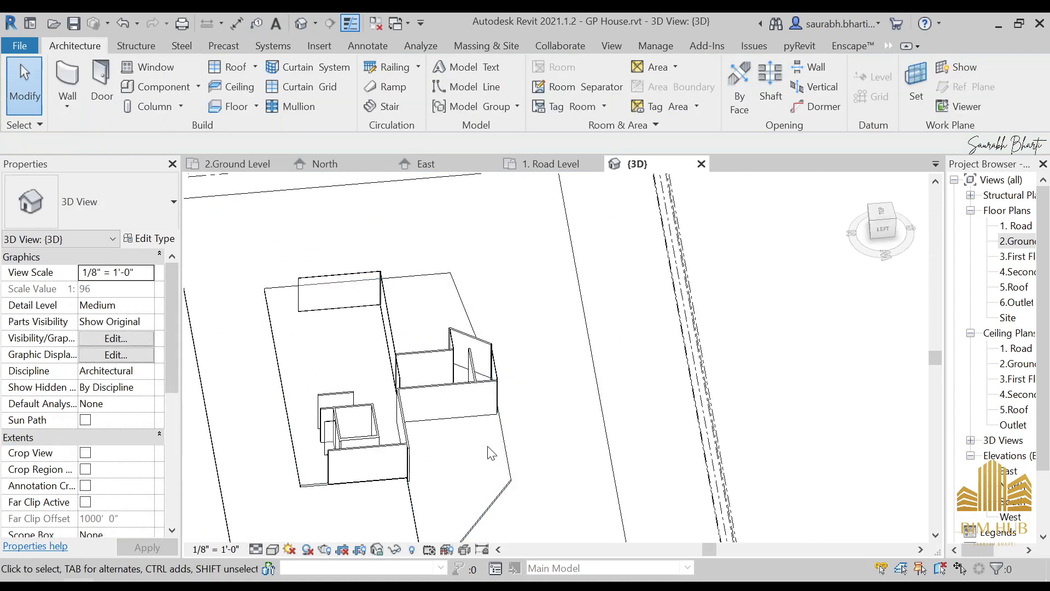
middle_click_drag(494, 388, 258, 468, "shift")
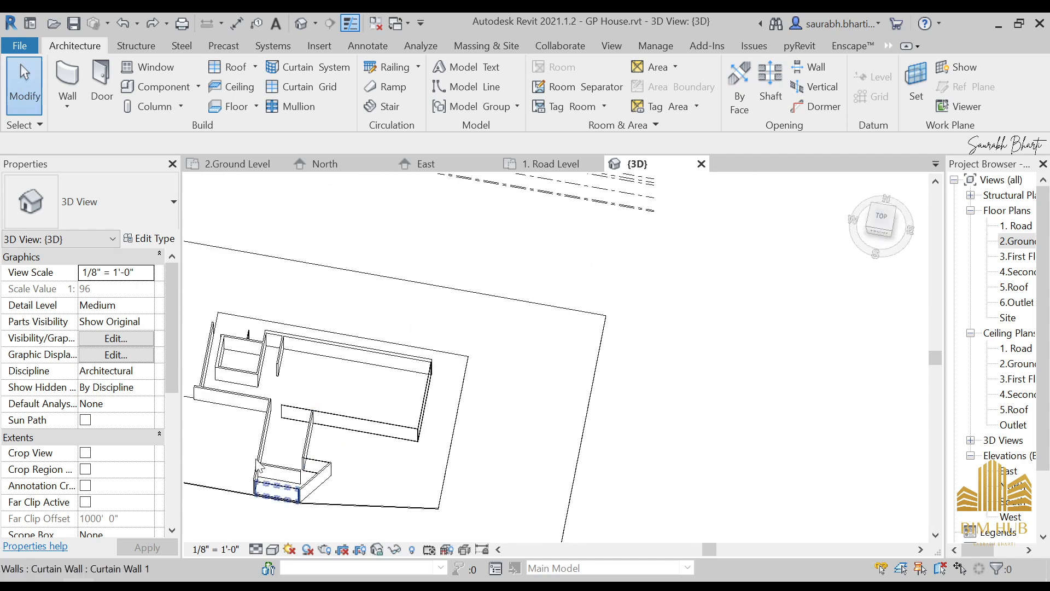
left_click(1022, 245)
double_click(1022, 241)
Draw a Curtain Wall 1 along the upper exterior line from grid D to the outer corner, closing the gap beside the ensuite room.
scroll(487, 328, "down", 2)
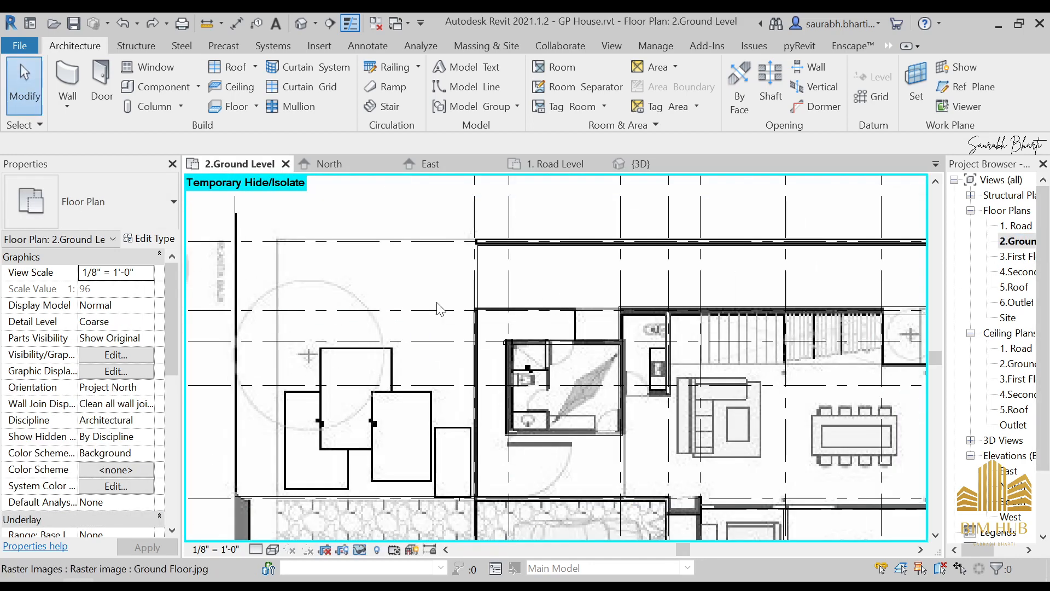
scroll(494, 343, "up", 2)
left_click(67, 76)
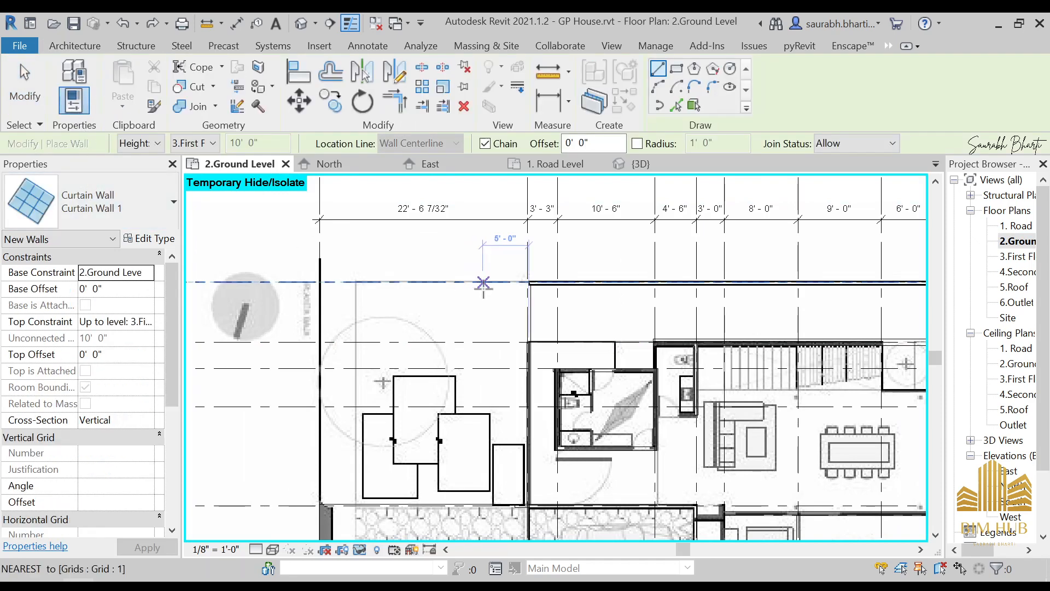
scroll(498, 281, "down", 2)
scroll(600, 328, "up", 2)
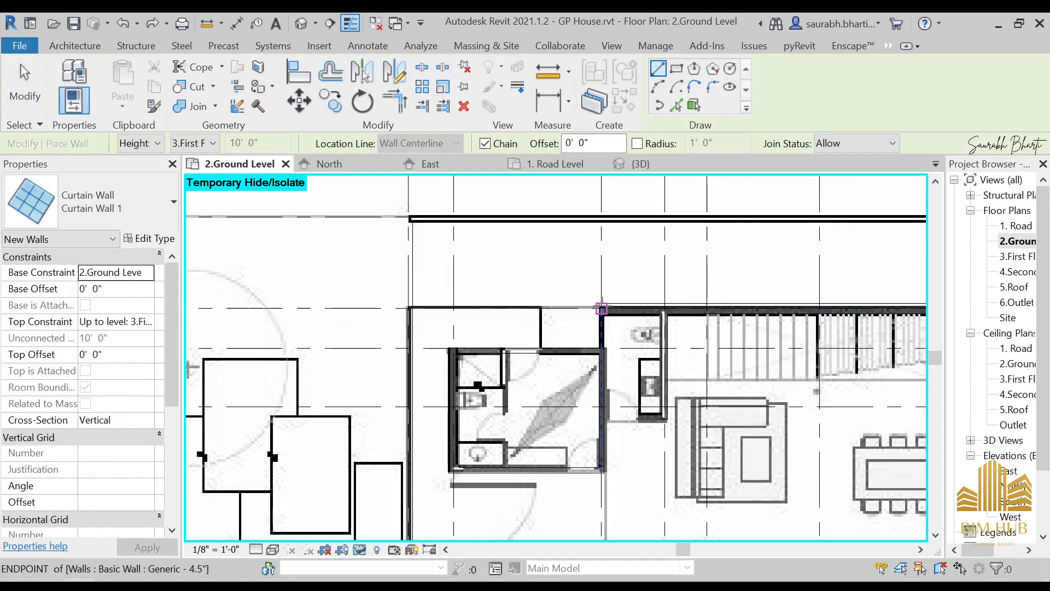
left_click(600, 321)
left_click(409, 308)
key("Escape")
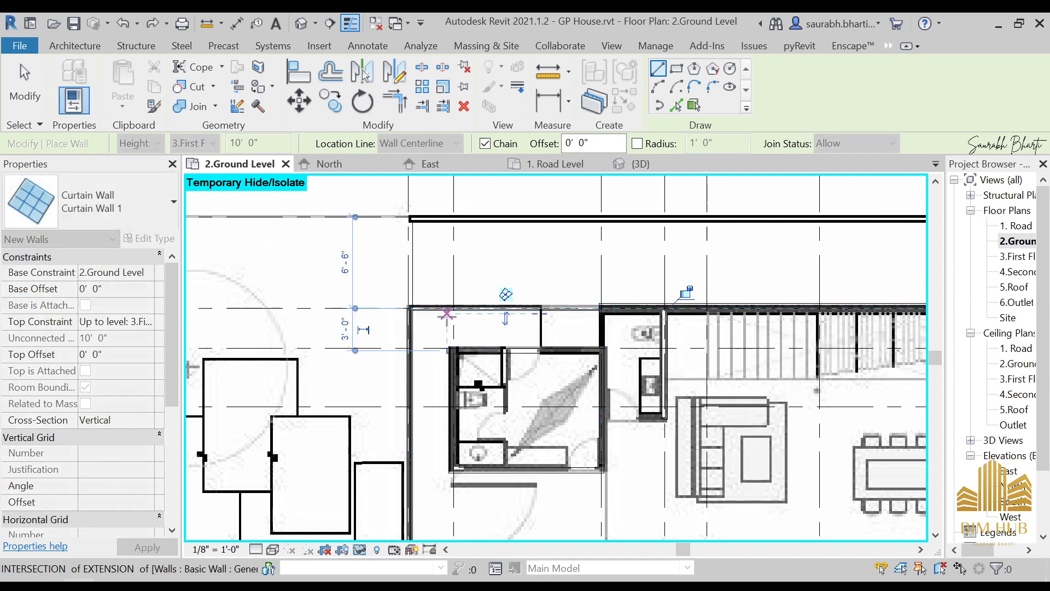
key("Escape")
Check the new upper curtain wall and the Generic - 4.5" wall between the small bathroom and the stairs.
scroll(540, 307, "up", 2)
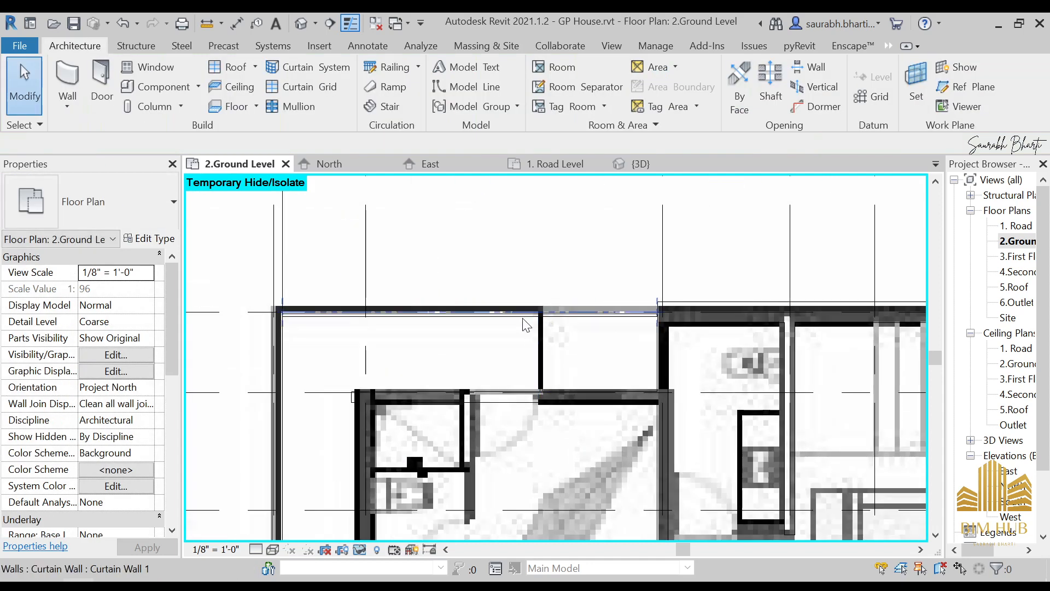
left_click(524, 316)
scroll(602, 355, "down", 2)
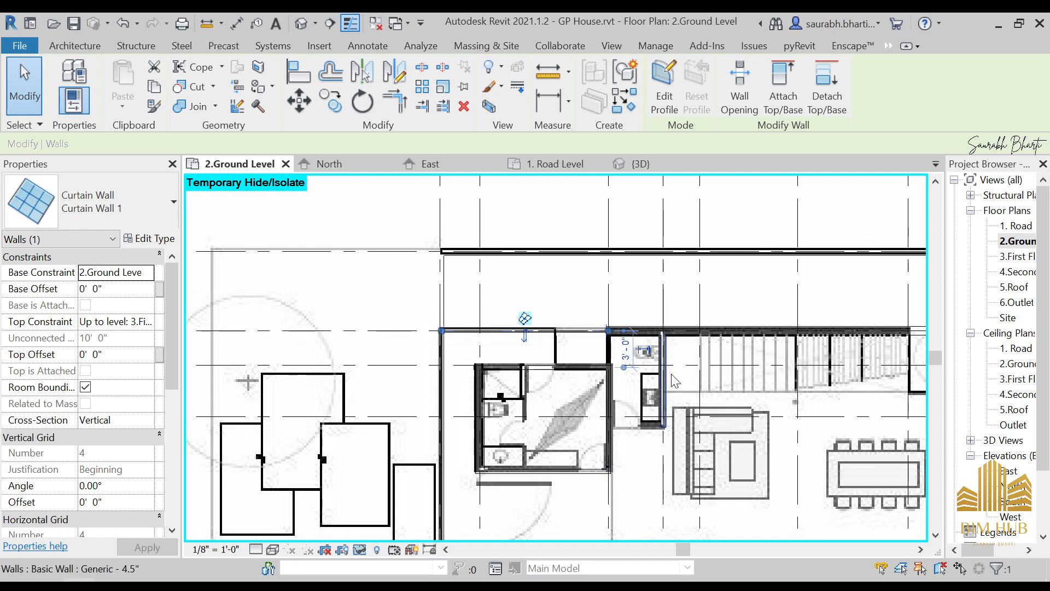
scroll(675, 381, "up", 2)
left_click(653, 327)
key("Escape")
left_click(656, 339)
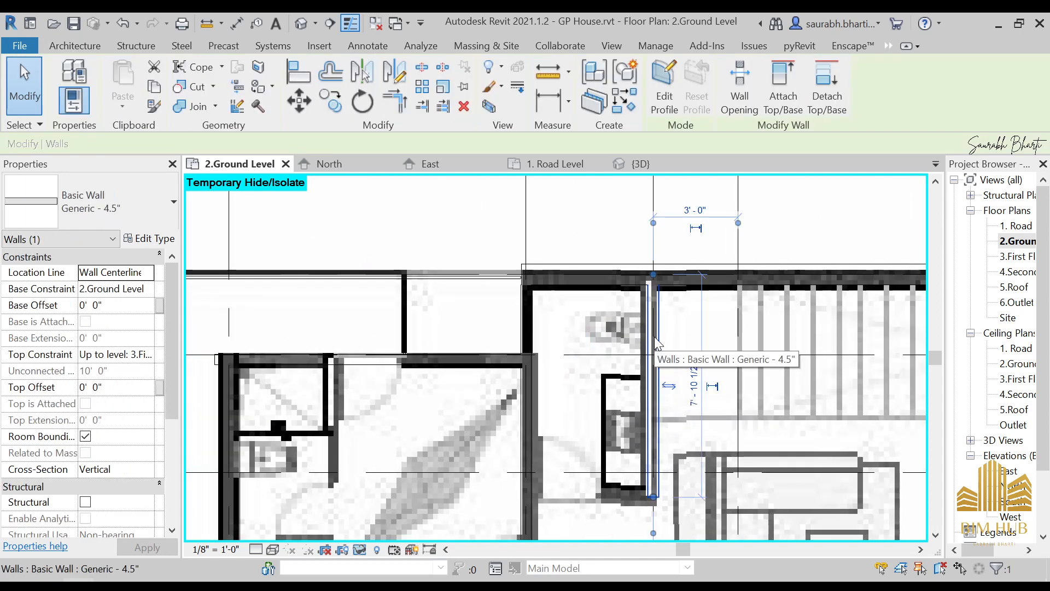
scroll(655, 339, "down", 4)
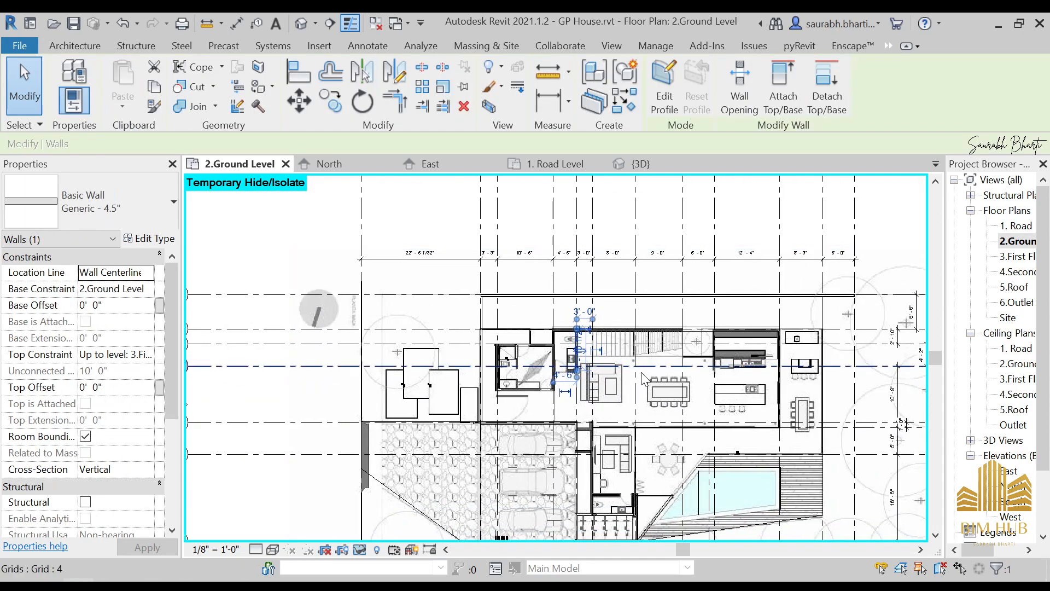
Draw Curtain Wall 1 segments around three sides of the tree court between stairs and kitchen, about 6'-0" wide and 5'-3" deep.
middle_click_drag(645, 378, 529, 283)
scroll(612, 287, "up", 1)
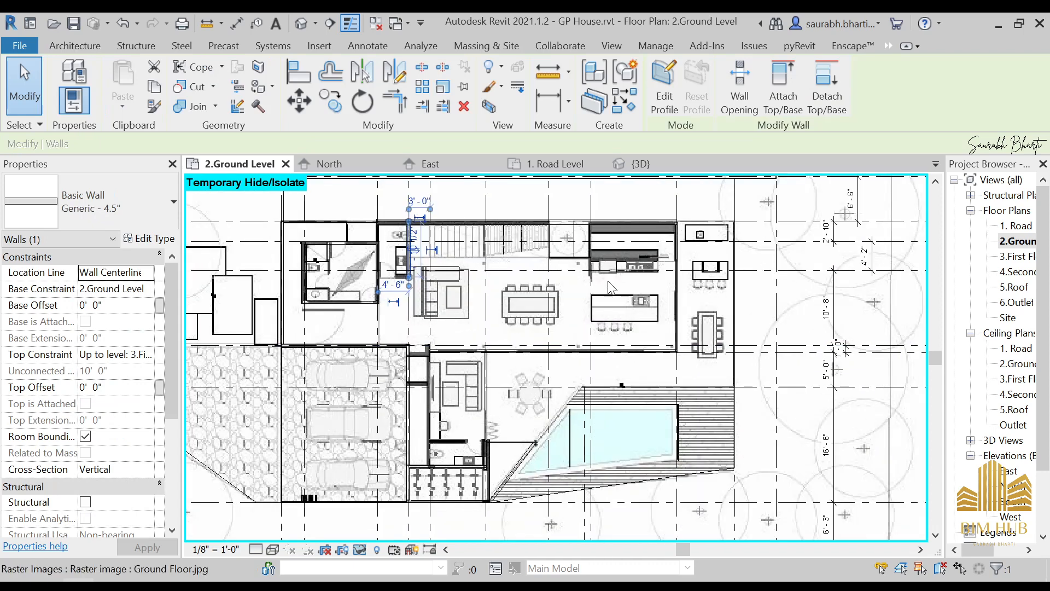
scroll(586, 366, "up", 5)
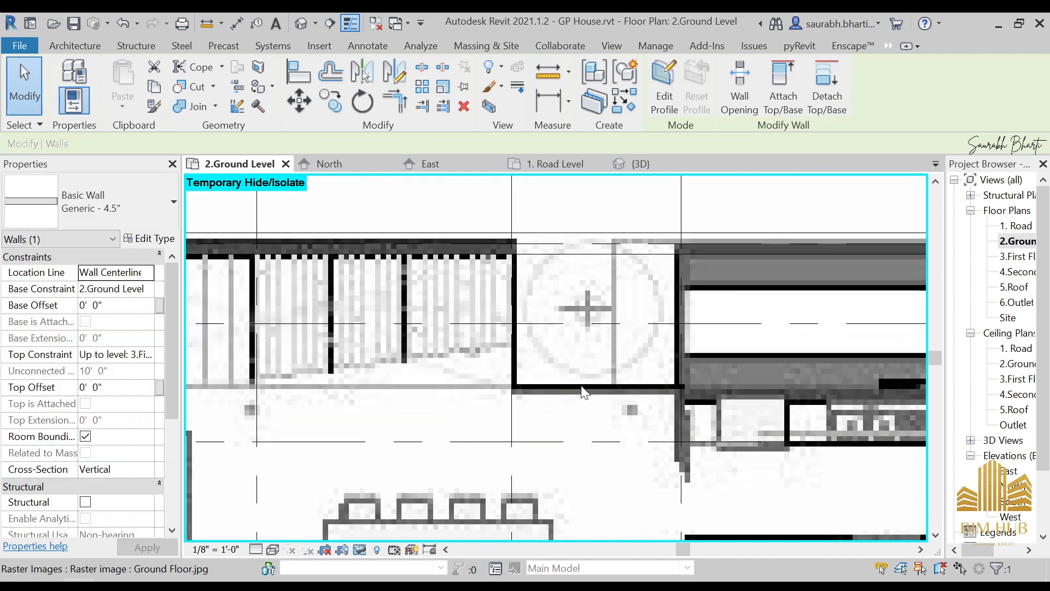
key("w")
key("a")
middle_click_drag(583, 392, 499, 525)
left_click(402, 299)
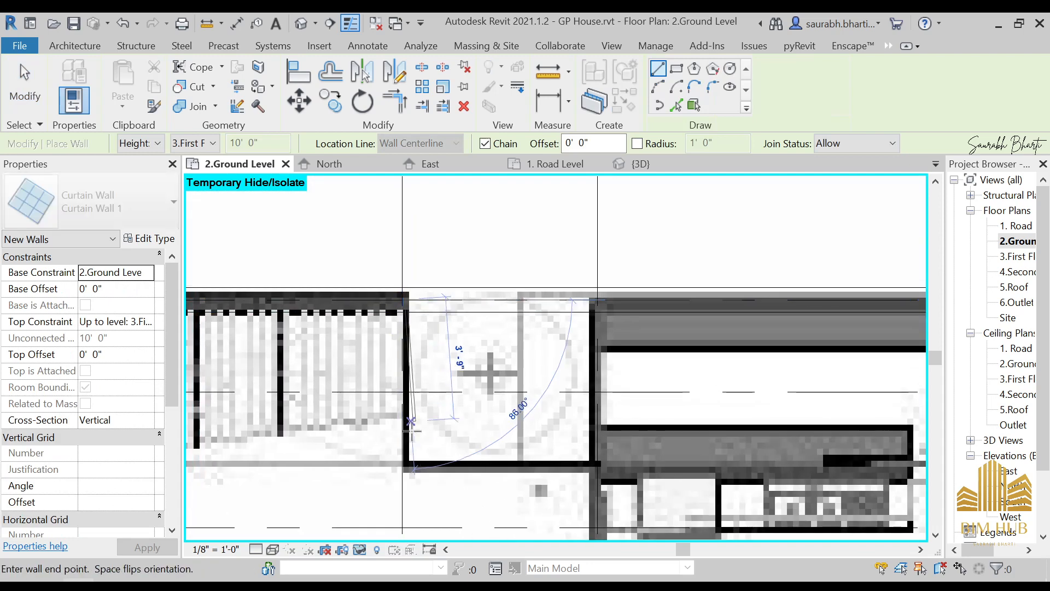
left_click(402, 467)
left_click(596, 469)
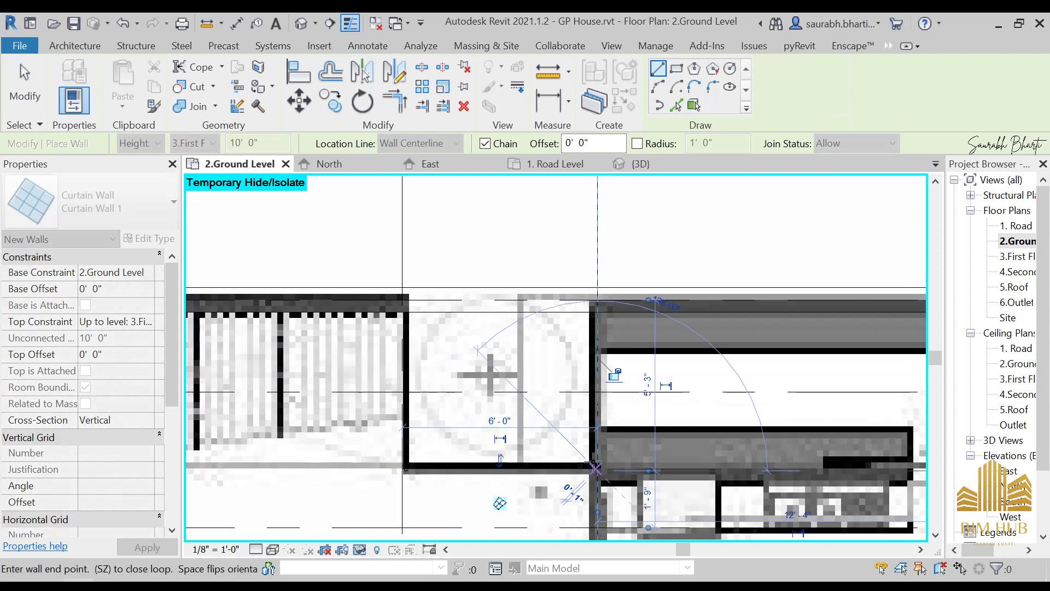
left_click(597, 312)
key("Escape")
scroll(608, 353, "down", 2)
key("Escape")
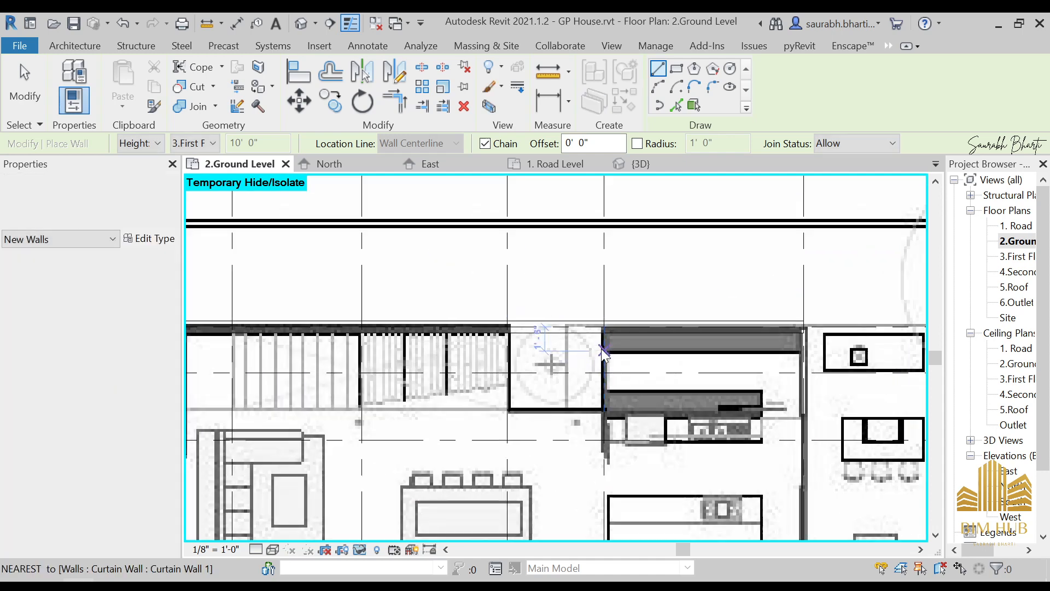
Extend the upper end of the tree court's kitchen-side curtain wall to the upper exterior wall.
left_click(605, 347)
left_click_drag(604, 332, 605, 321)
key("Escape")
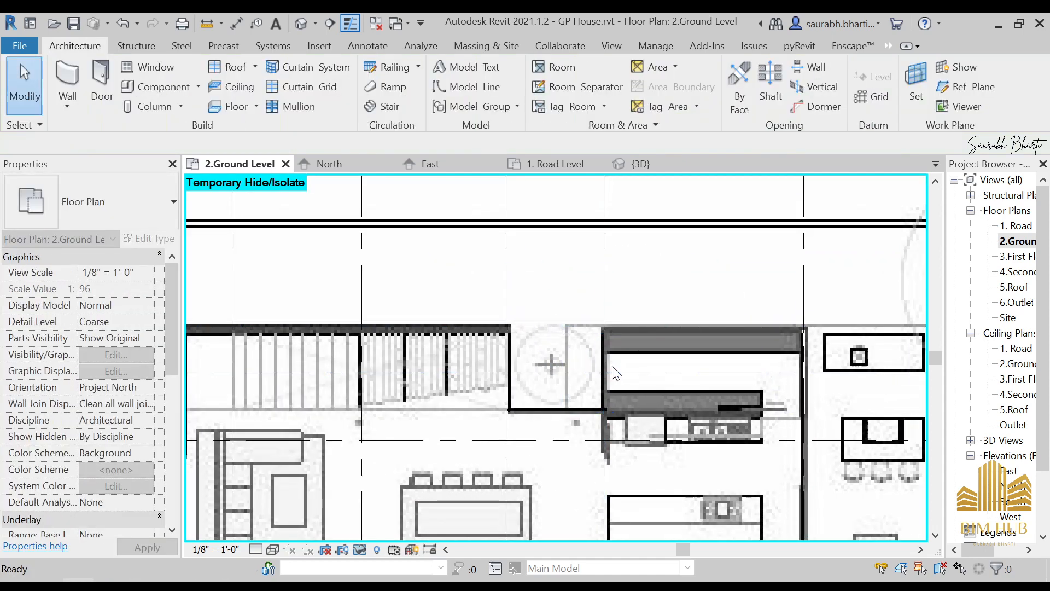
Draw a short Curtain Wall 1 down the grid line from the tree court's lower kitchen-side corner, following the plan image.
key("w")
key("a")
scroll(629, 438, "up", 2)
left_click(584, 384)
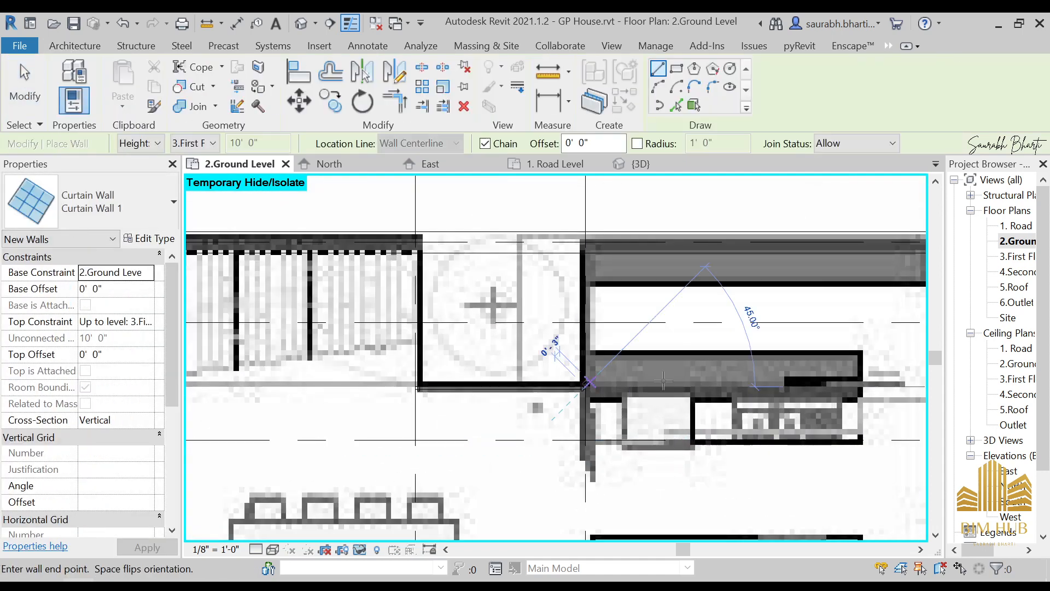
middle_click_drag(667, 386, 491, 388)
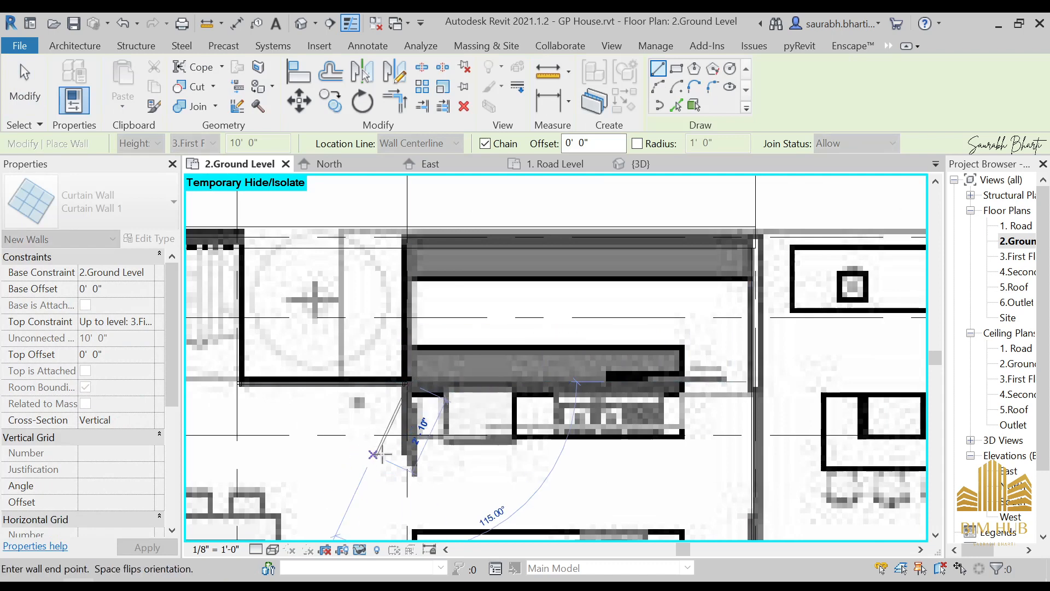
left_click(407, 456)
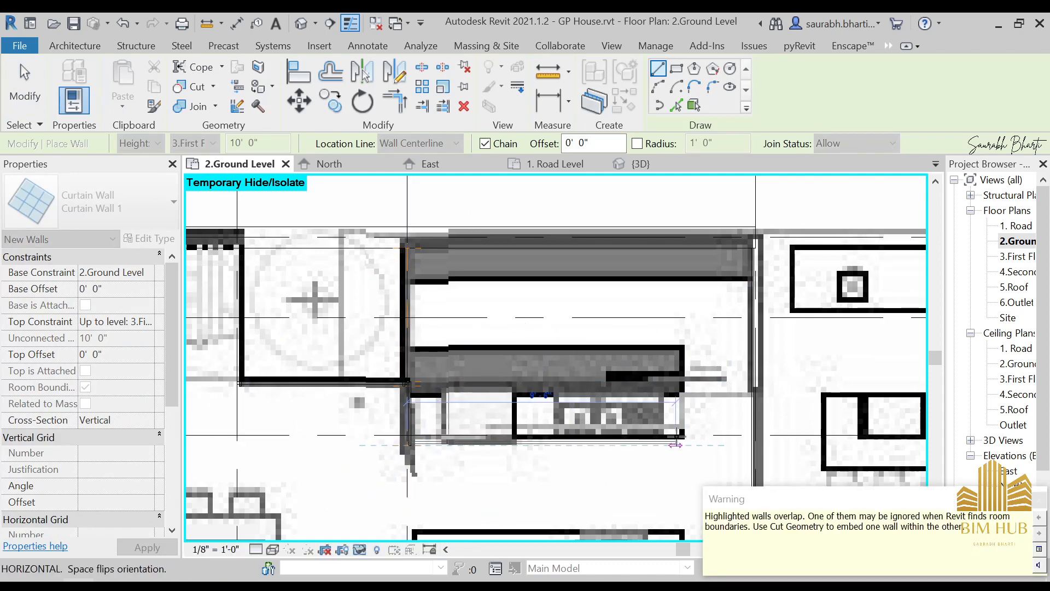
key("Escape")
key("Escape")
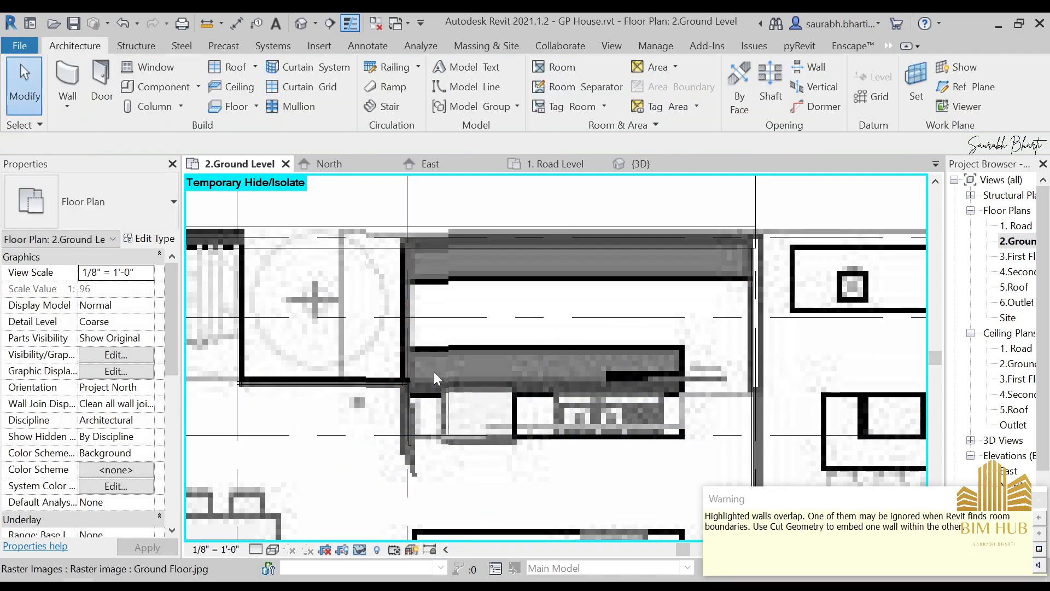
middle_click_drag(549, 359, 505, 439)
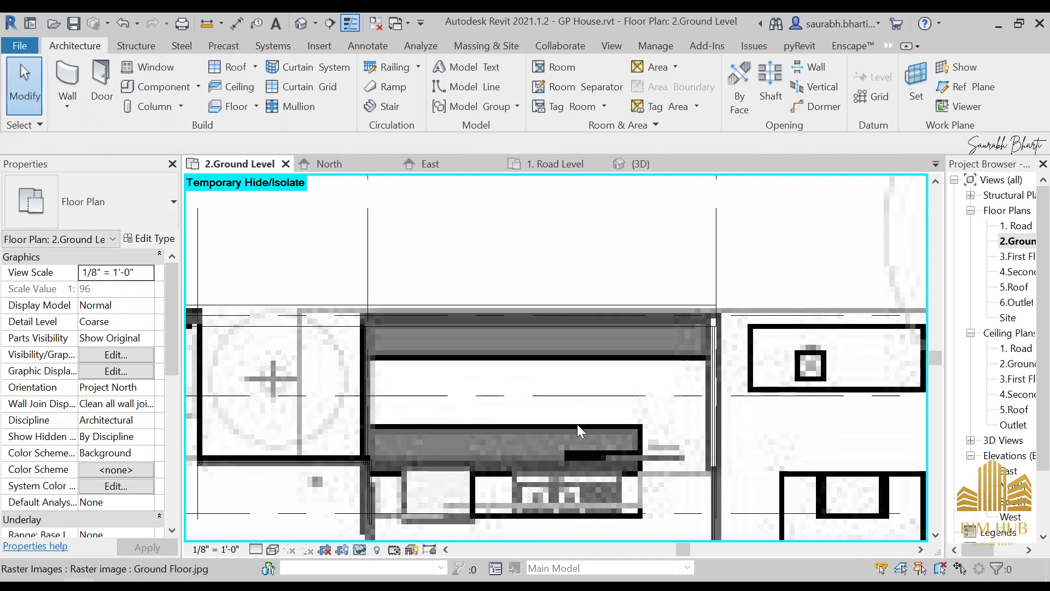
Check the tree court curtain walls against the rest of the ground-level model in the default 3D view.
scroll(578, 430, "down", 4)
scroll(536, 337, "up", 4)
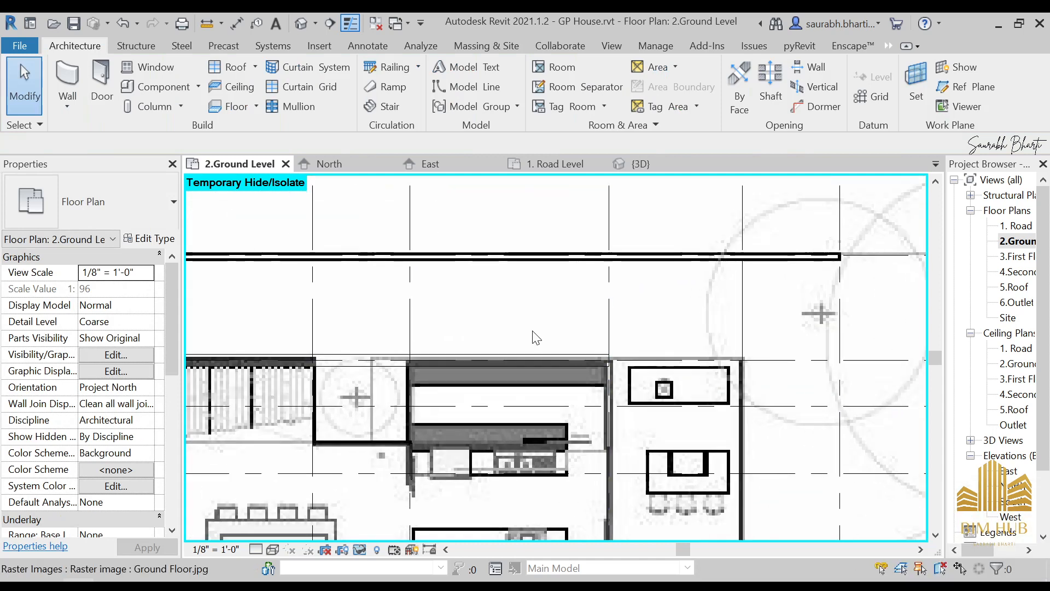
scroll(536, 336, "down", 5)
middle_click_drag(700, 386, 709, 374)
scroll(477, 400, "down", 2)
middle_click_drag(477, 400, 517, 386)
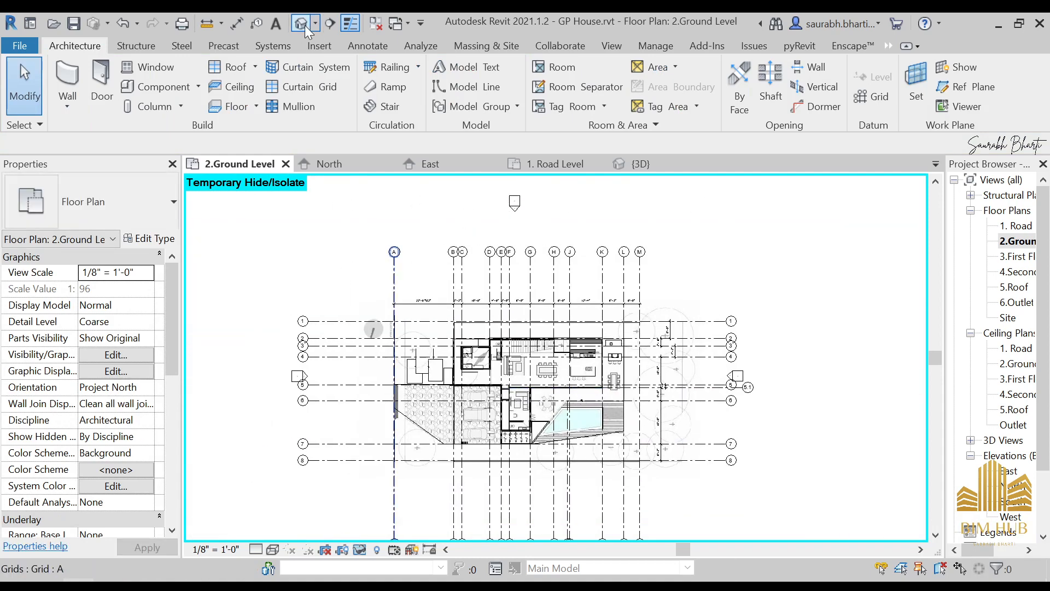
left_click(301, 25)
middle_click_drag(460, 416, 546, 331, "shift")
scroll(437, 386, "up", 3)
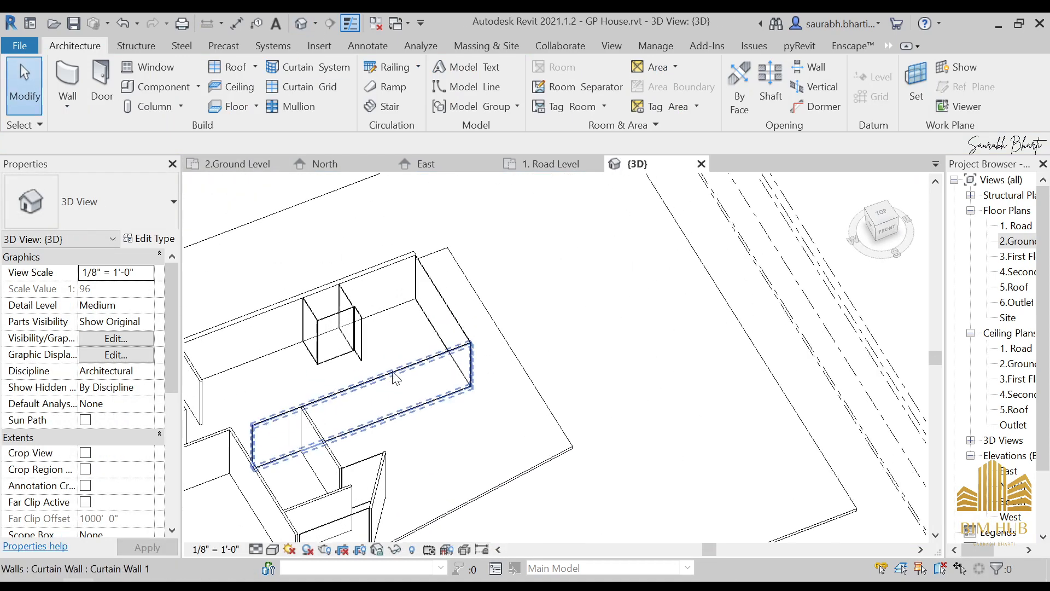
middle_click_drag(394, 376, 754, 462, "shift")
middle_click_drag(680, 457, 586, 492, "shift")
scroll(593, 418, "up", 2)
left_click(589, 499)
key("Escape")
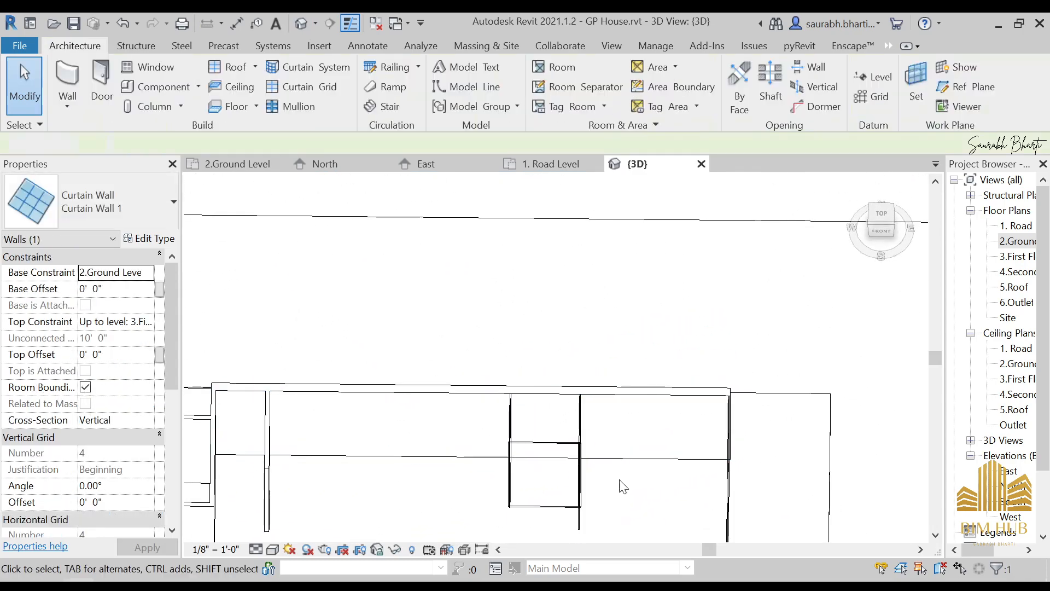
scroll(666, 478, "down", 2)
middle_click_drag(663, 473, 489, 463, "shift")
scroll(550, 472, "up", 2)
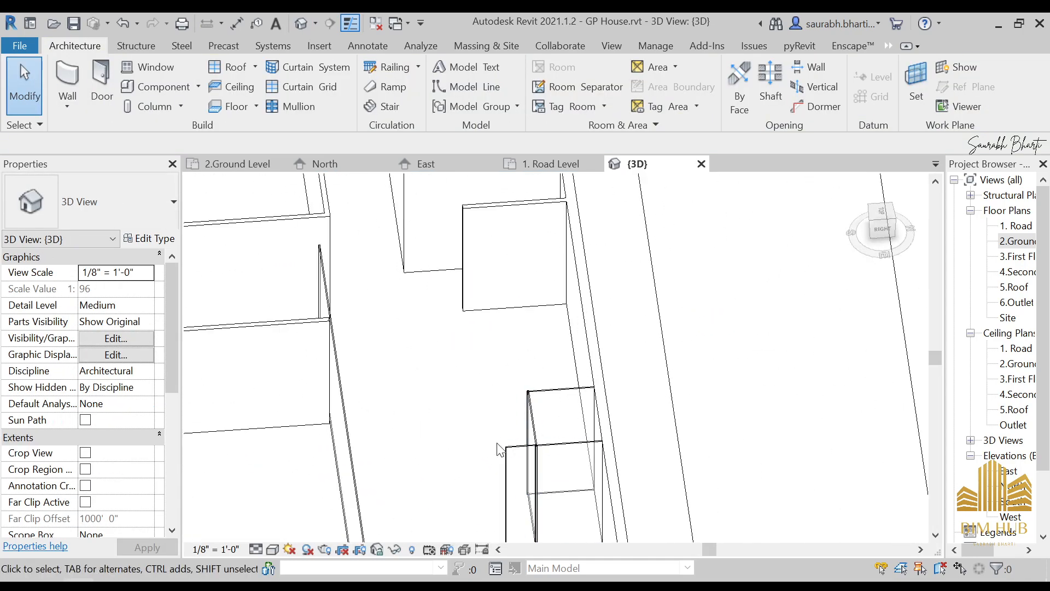
scroll(497, 442, "down", 2)
middle_click_drag(407, 457, 593, 477, "shift")
middle_click_drag(594, 477, 579, 301)
scroll(603, 348, "down", 3)
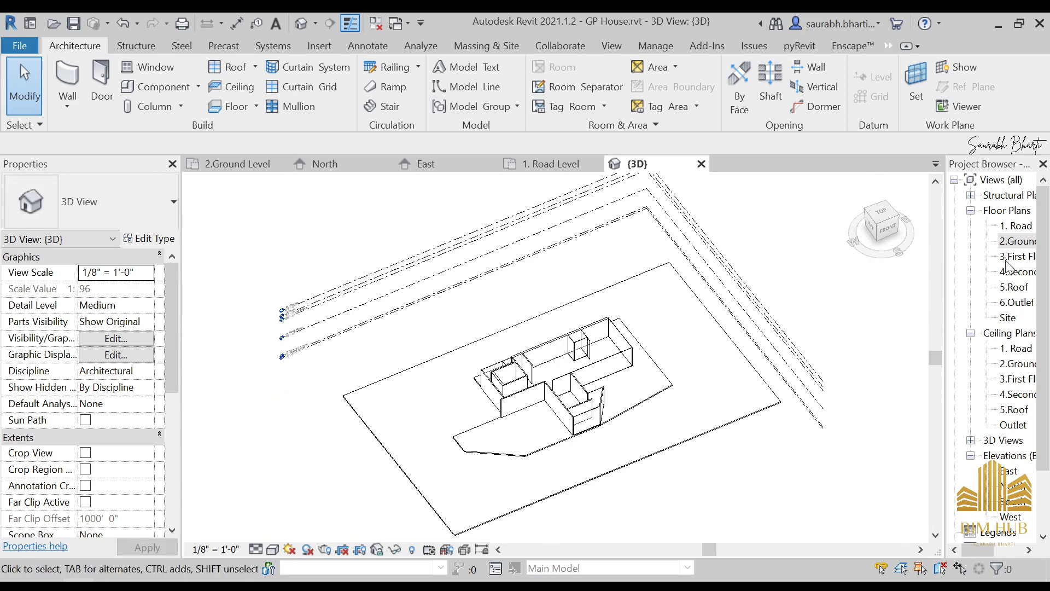
Open the 3.First Floor plan and place First Floor.jpg from the GP House image folder over the middle of the grids.
double_click(1024, 257)
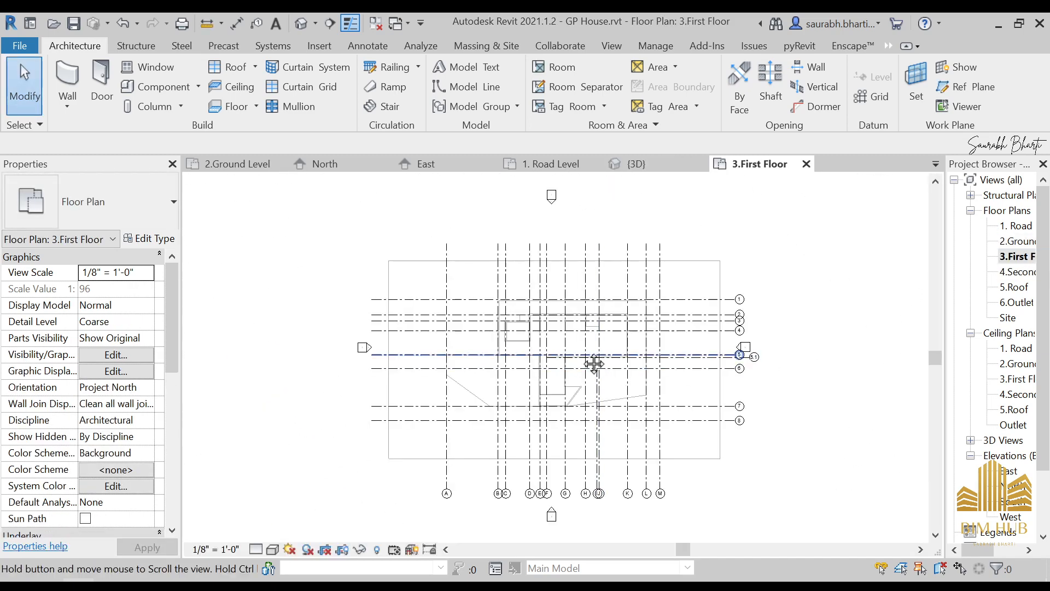
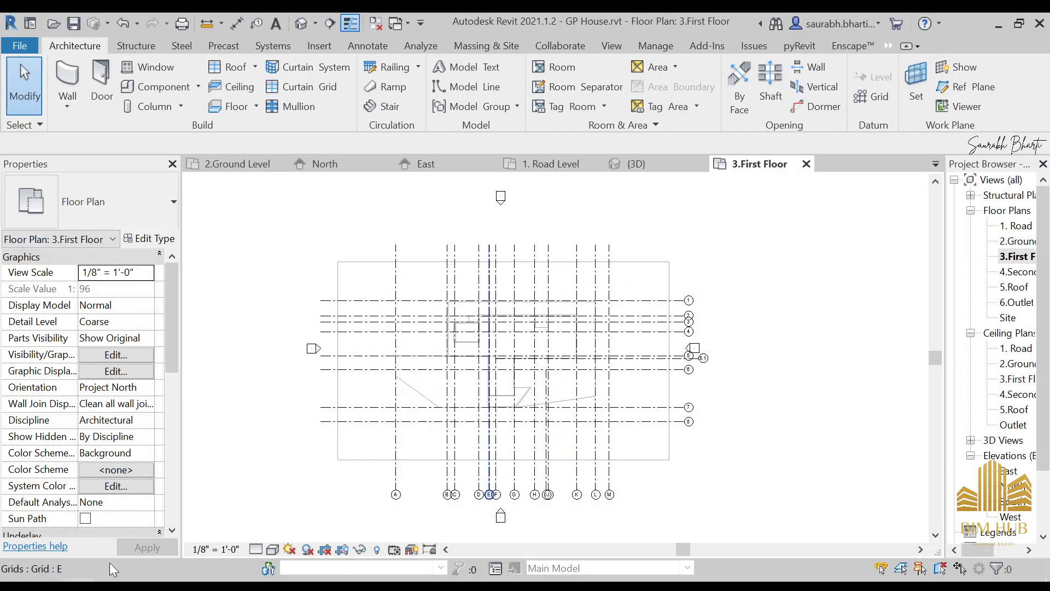
key("alt+Tab")
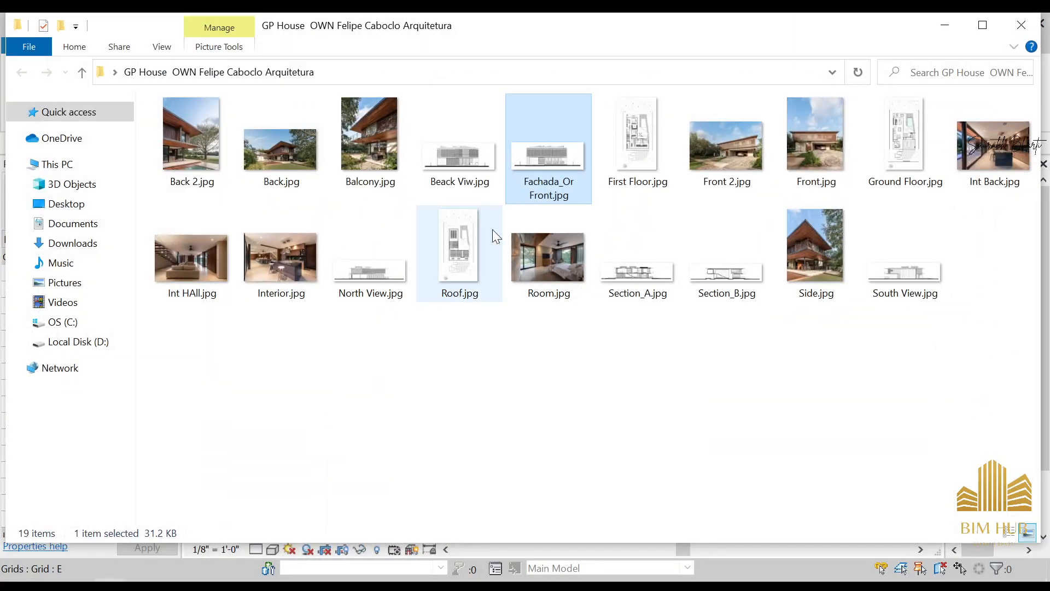
left_click(650, 166)
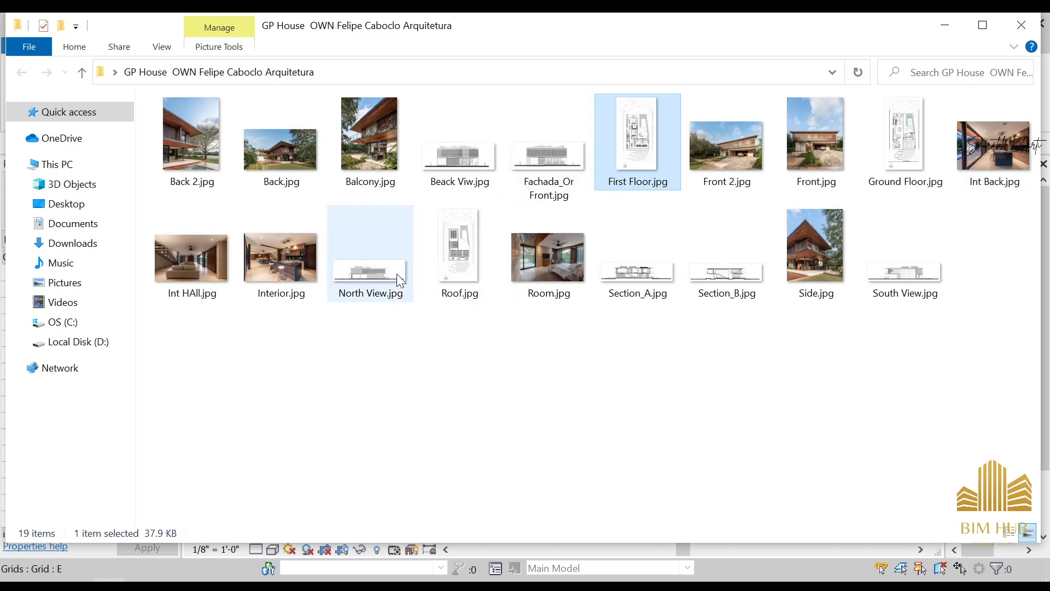
left_click(905, 145)
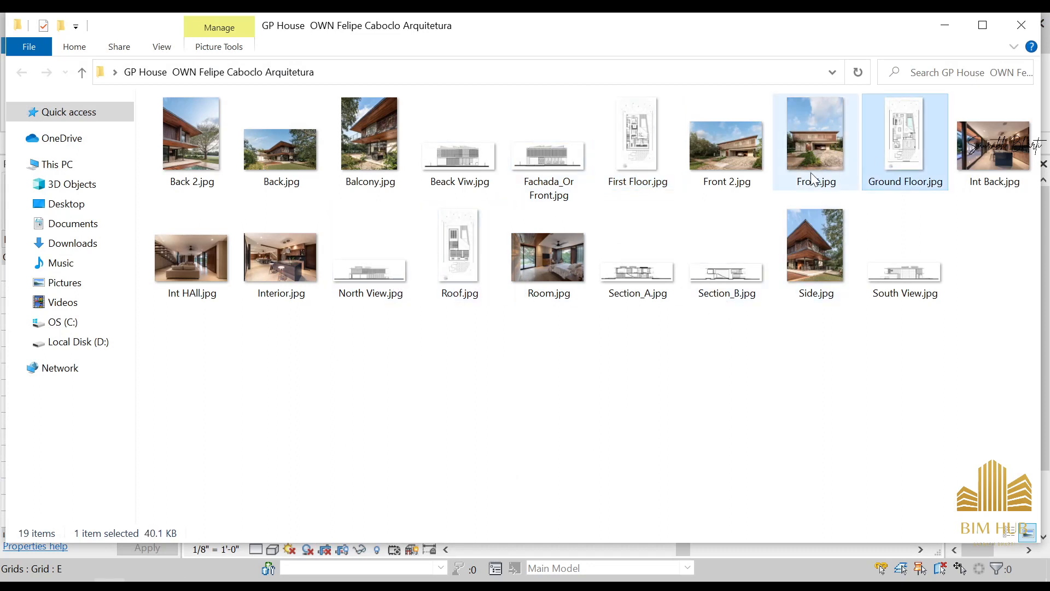
left_click(649, 163)
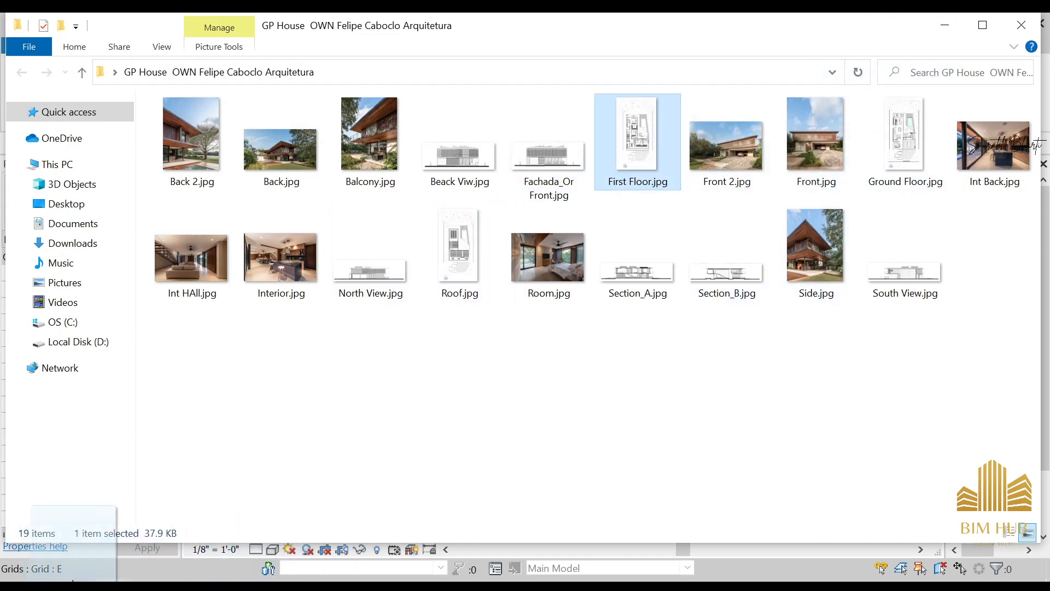
left_click_drag(73, 581, 77, 590)
left_click_drag(499, 372, 502, 366)
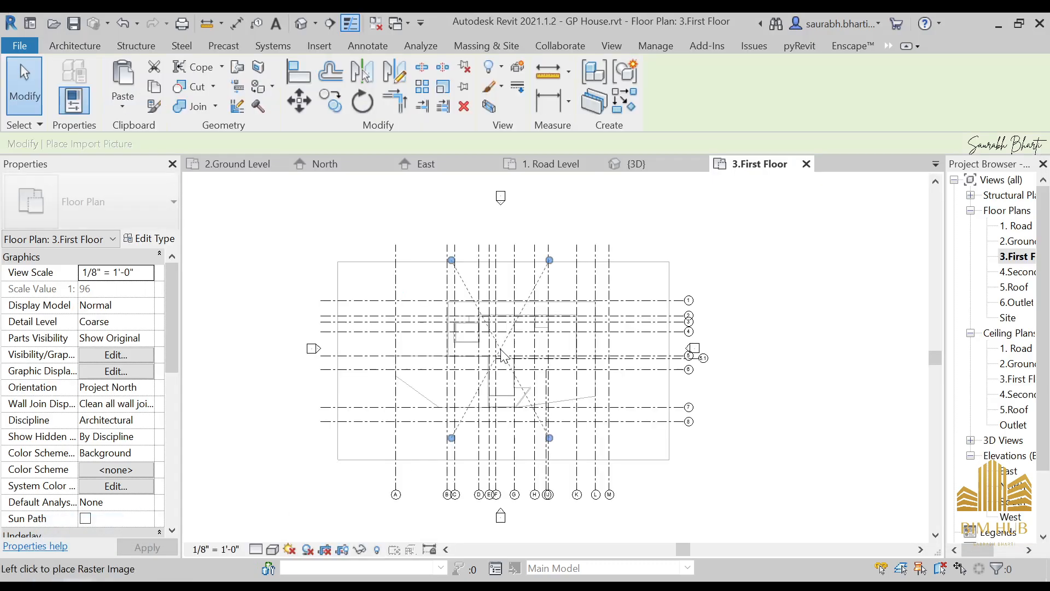
left_click(504, 357)
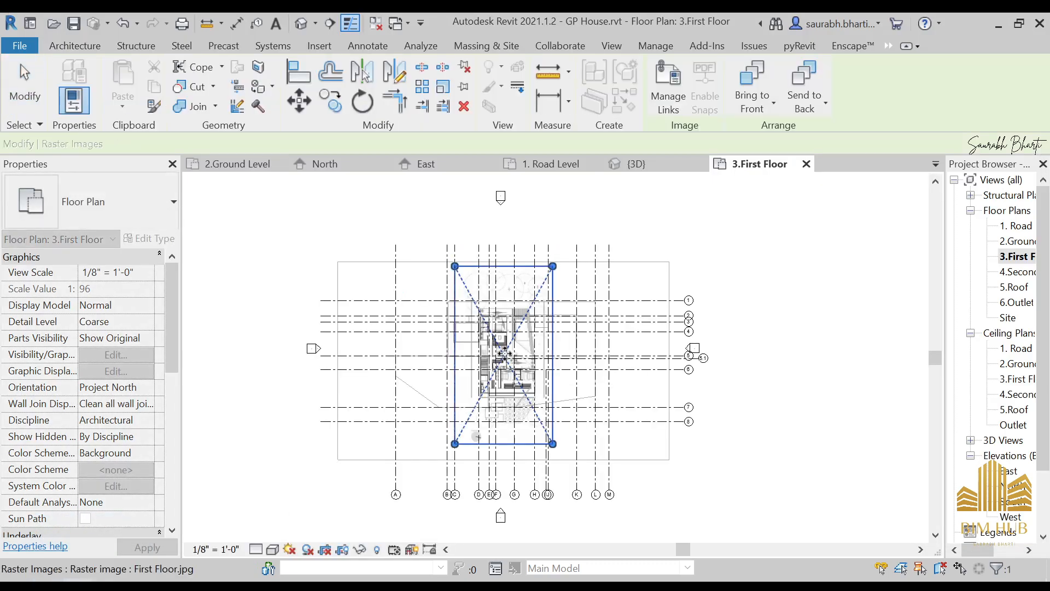
Rotate the First Floor.jpg image a quarter turn counterclockwise about its centre.
left_click(371, 110)
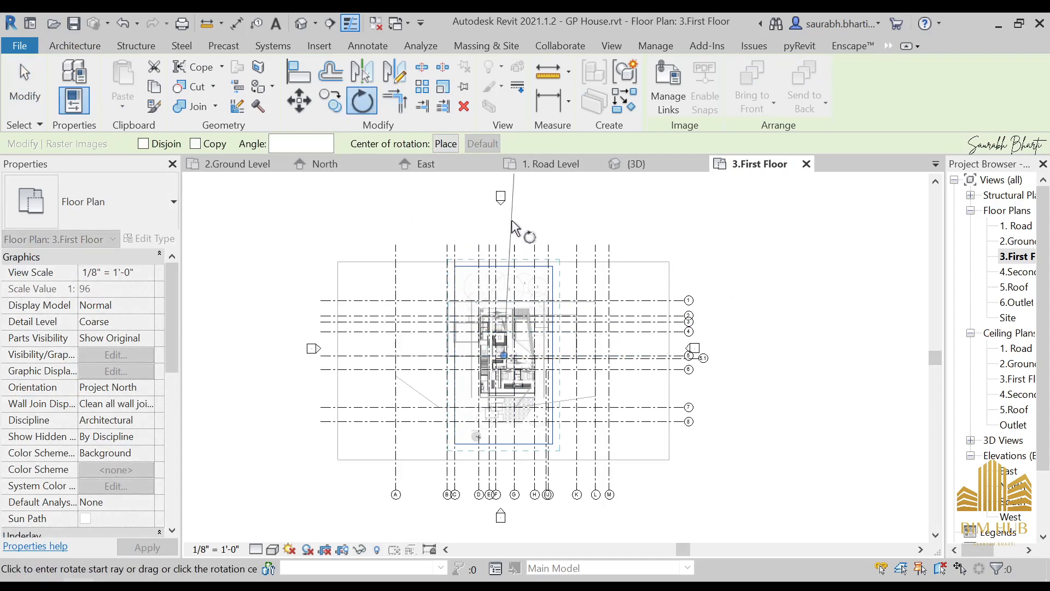
key("Escape")
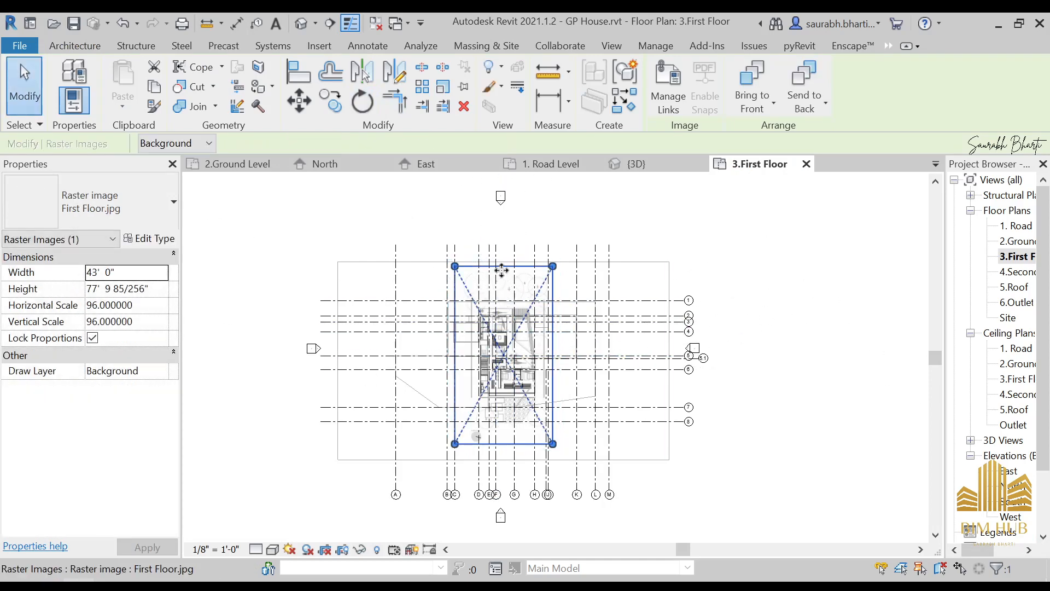
left_click(360, 104)
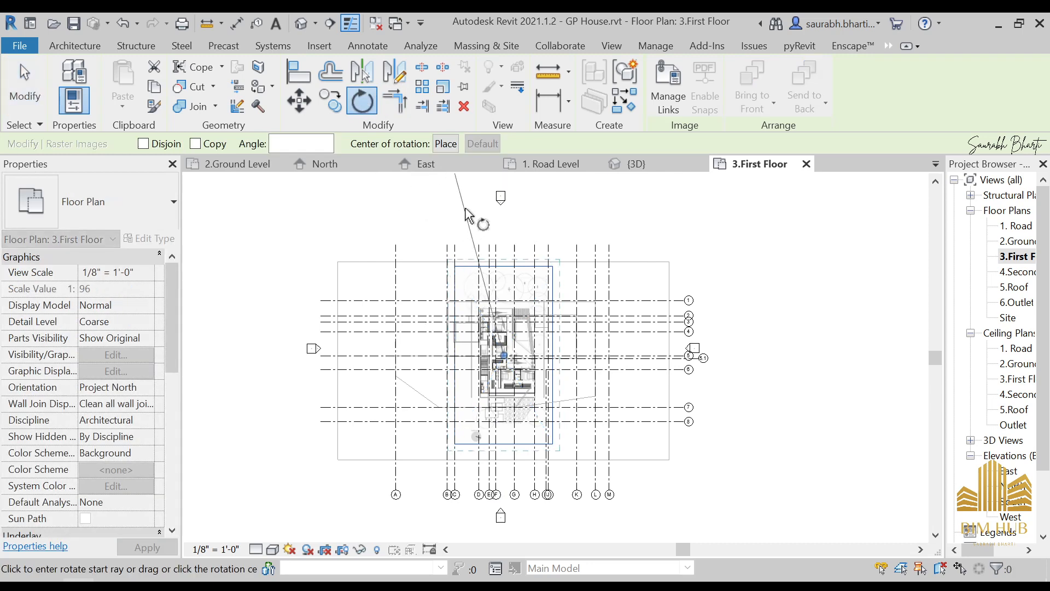
middle_click_drag(496, 244, 531, 331)
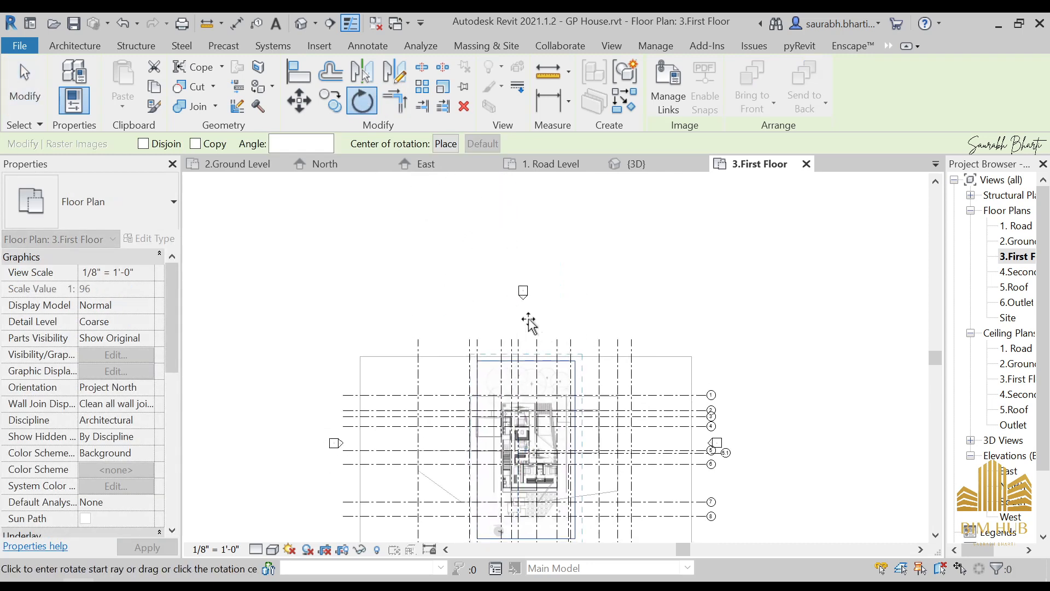
left_click(272, 452)
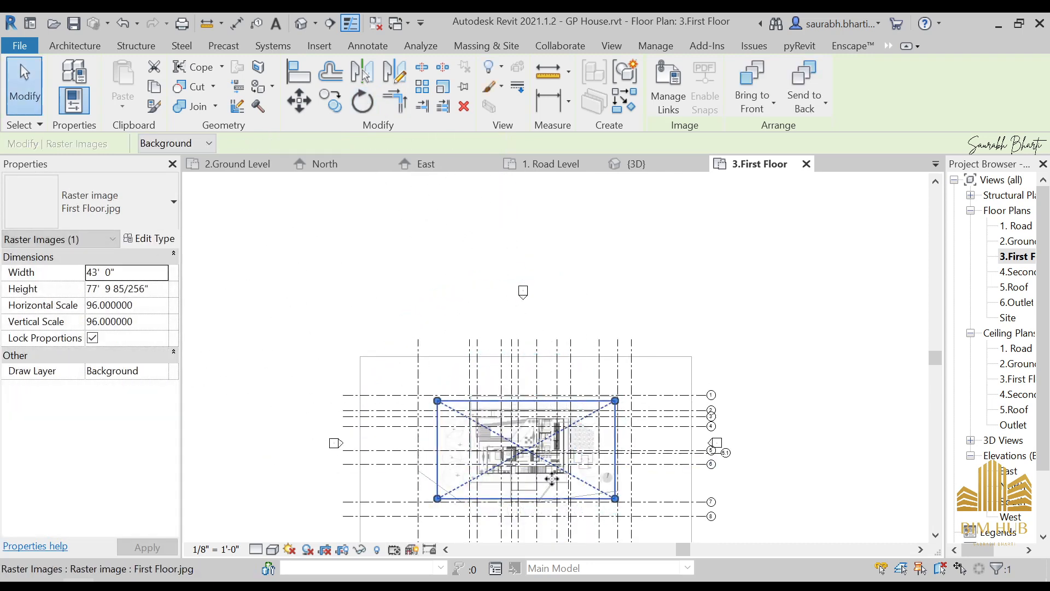
Move the First Floor.jpg image off the grids into the empty area to the left of the site outline.
middle_click_drag(573, 461, 660, 376)
left_click_drag(646, 378, 337, 391)
middle_click_drag(383, 411, 485, 417)
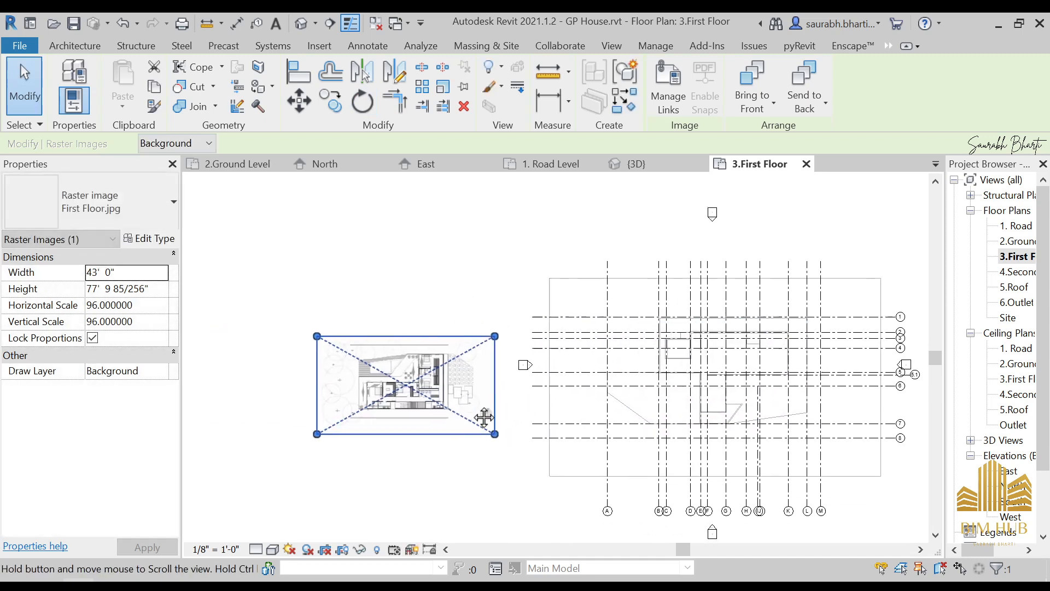
Examine the bedrooms, bathrooms, stairs and overall layout on the First Floor.jpg plan image.
key("Escape")
scroll(421, 386, "up", 6)
middle_click_drag(359, 355, 474, 405)
scroll(620, 421, "up", 3)
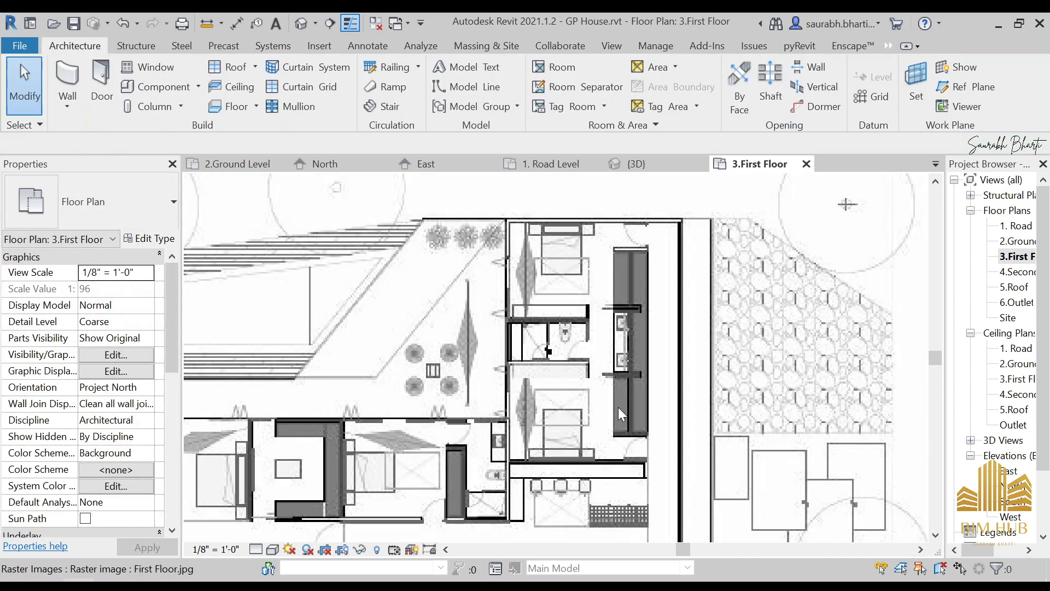
key("d")
key("r")
key("Escape")
middle_click_drag(470, 477, 512, 387)
middle_click_drag(400, 398, 553, 350)
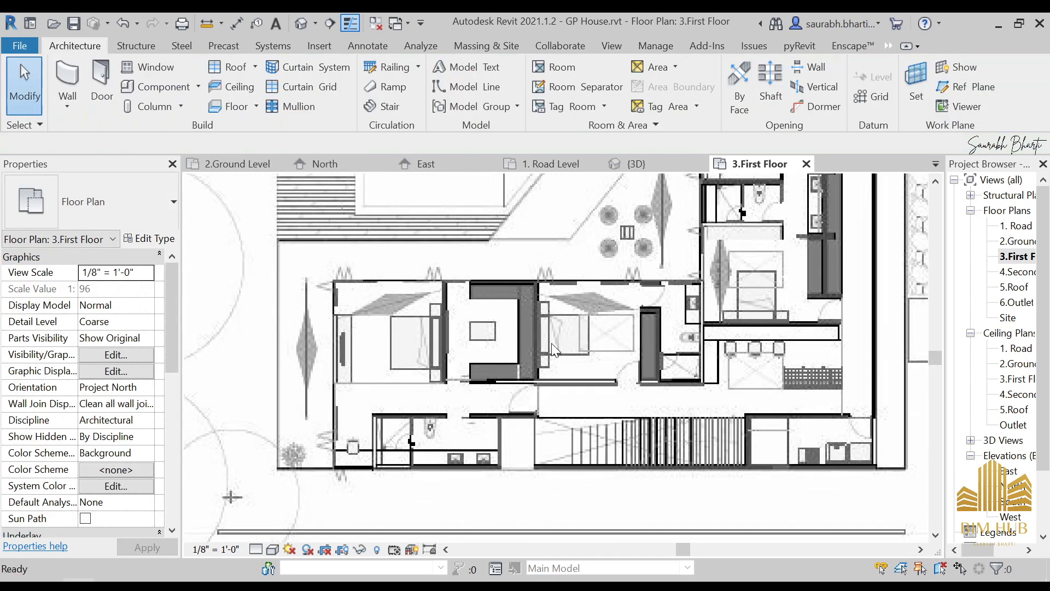
scroll(465, 446, "down", 5)
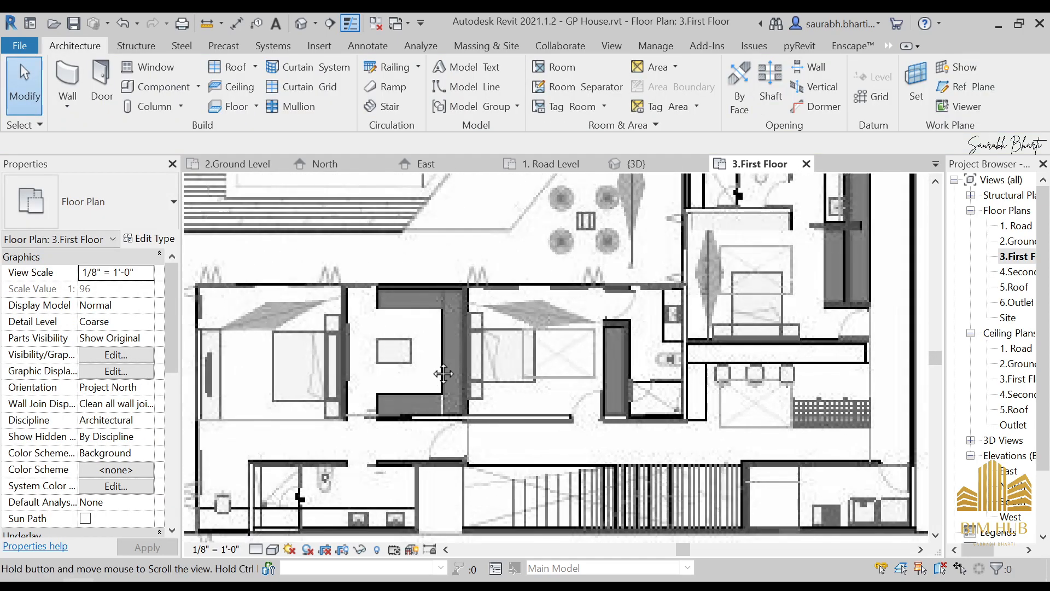
scroll(595, 423, "up", 1)
scroll(455, 394, "down", 4)
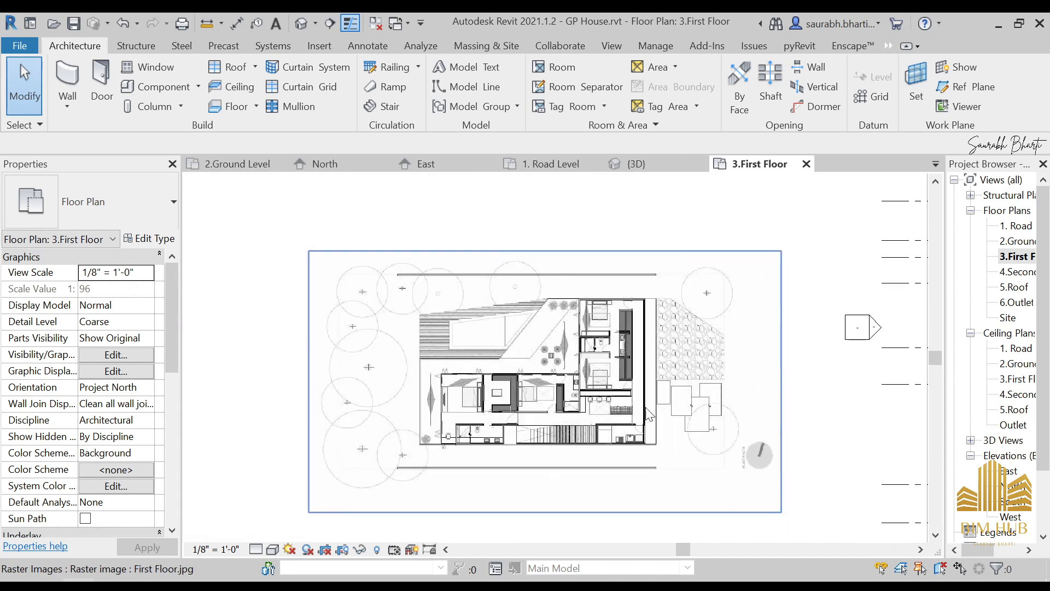
Compare the plan orientation in 2.Ground Level with the image placed in 3.First Floor.
double_click(1019, 242)
scroll(573, 391, "up", 2)
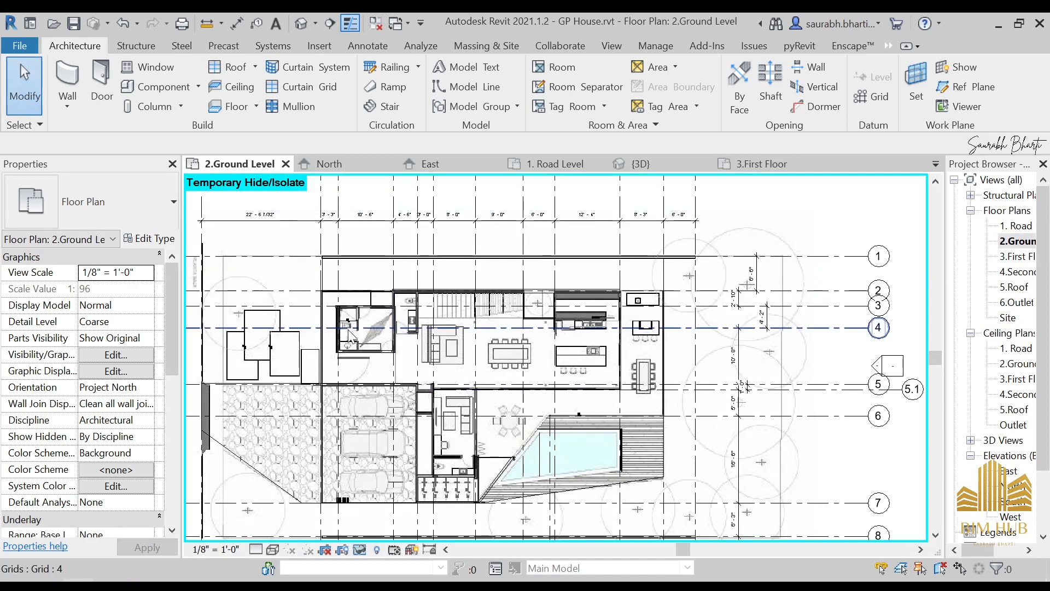
scroll(365, 317, "up", 2)
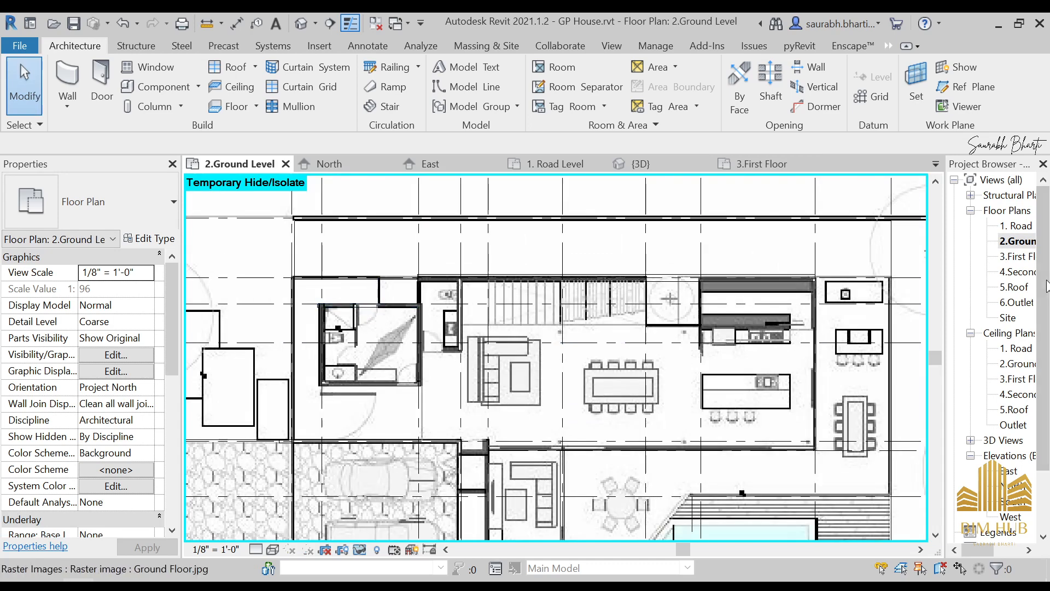
left_click(1017, 256)
double_click(1022, 257)
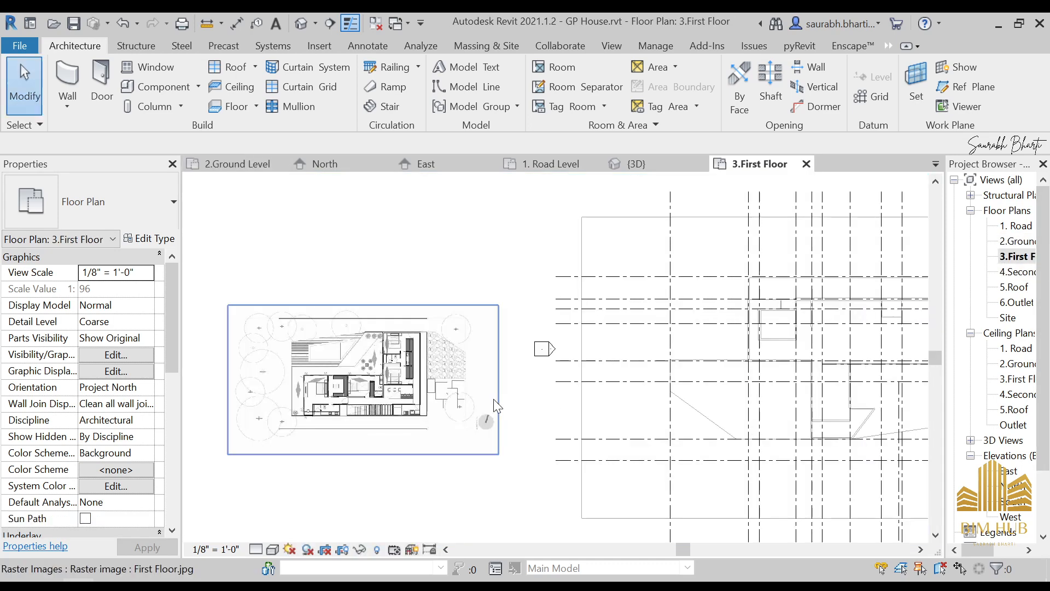
scroll(417, 404, "down", 1)
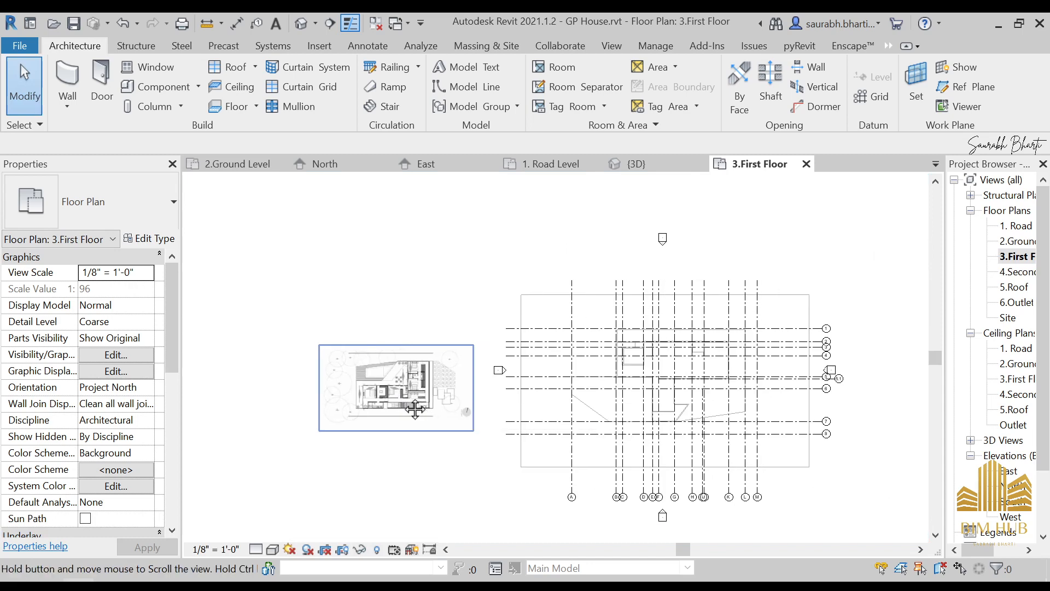
Rotate the First Floor.jpg image by a half turn to match the ground-level plan's orientation.
left_click(402, 422)
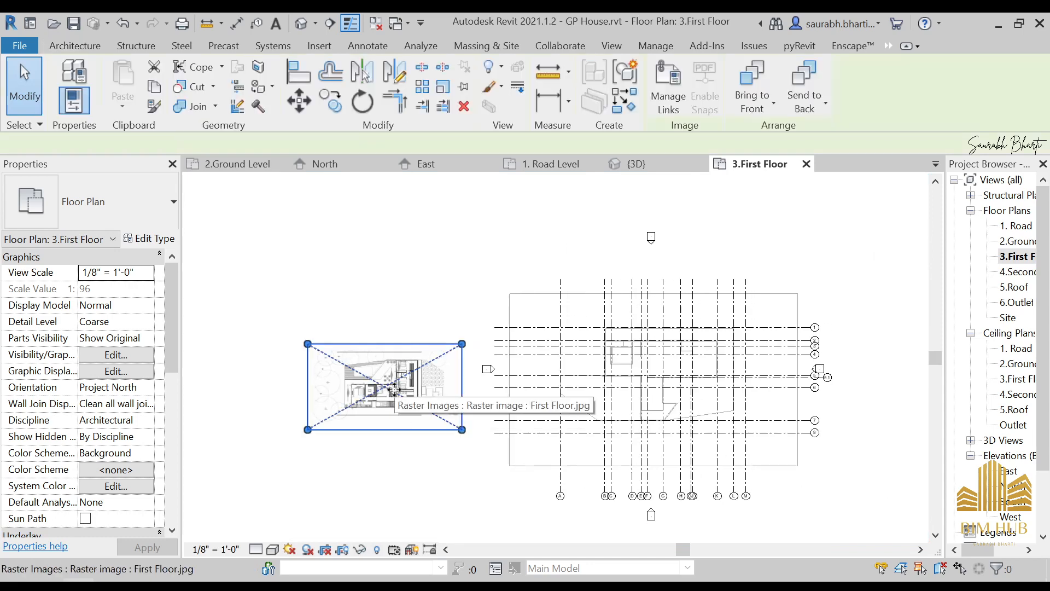
left_click(369, 110)
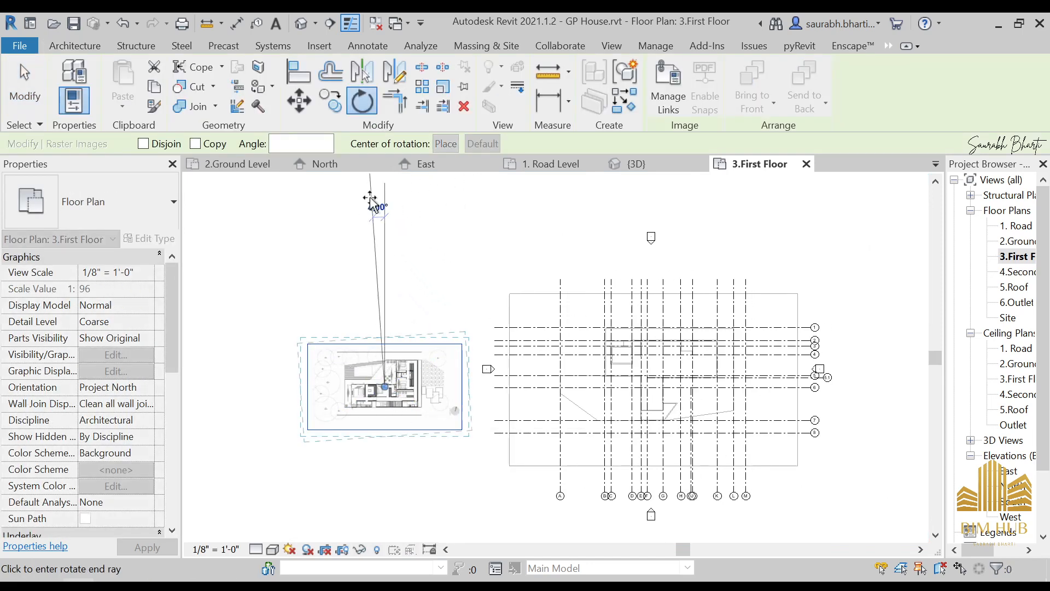
left_click(387, 531)
key("Escape")
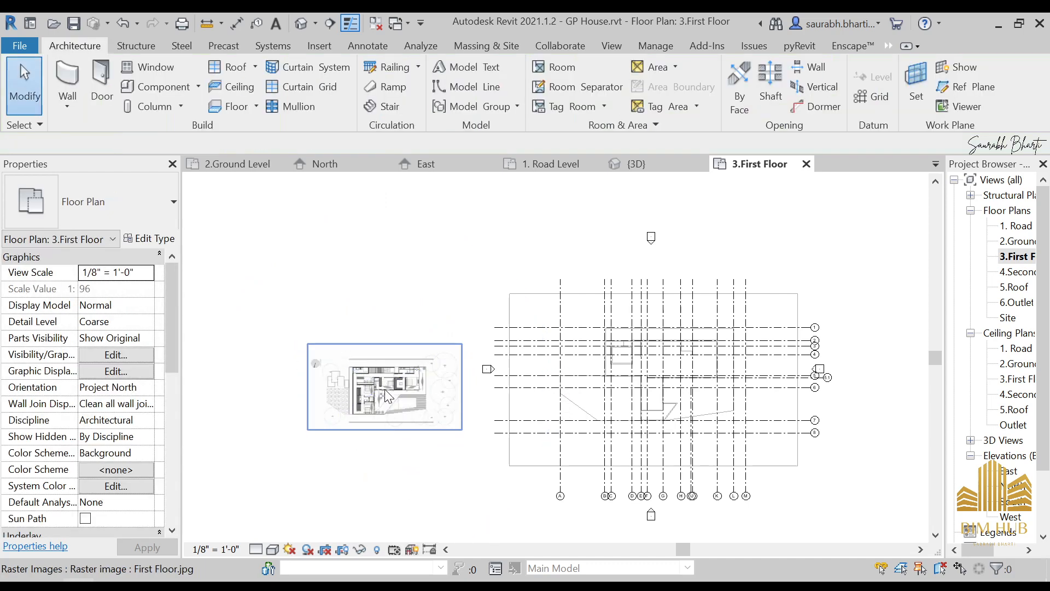
Move the First Floor.jpg image closer to the grids, placing it just left of grid A across the horizontal grids' left ends.
scroll(386, 389, "up", 2)
left_click(385, 382)
mouse_move(385, 381)
left_mouse_down()
mouse_move(771, 342)
mouse_move(784, 357)
left_mouse_up()
scroll(868, 355, "up", 2)
left_click_drag(643, 354, 523, 362)
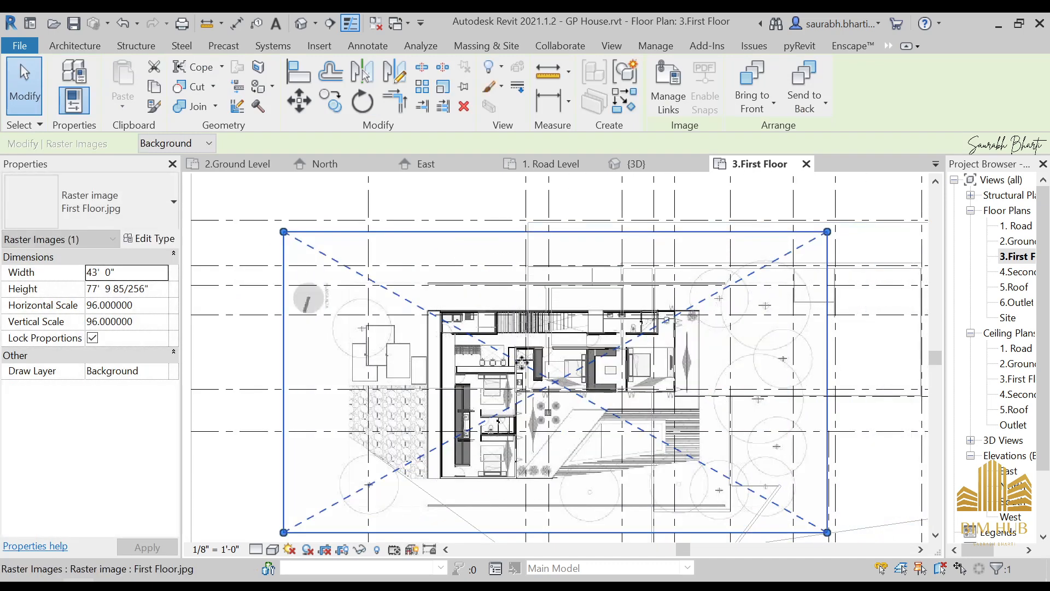
middle_click_drag(530, 374, 775, 338)
left_click_drag(779, 353, 488, 390)
middle_click_drag(487, 392, 702, 365)
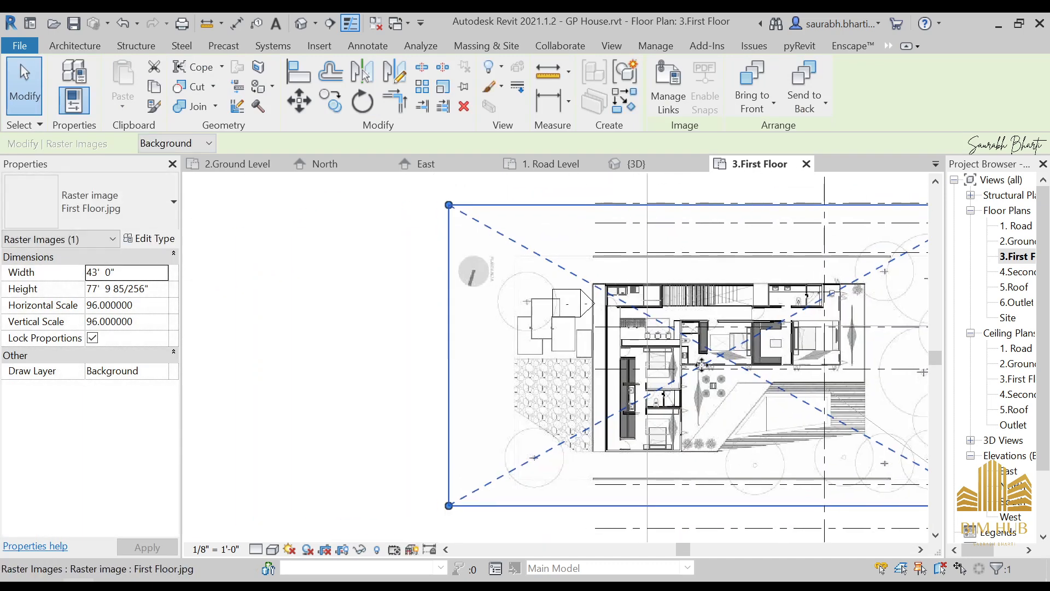
left_click_drag(701, 365, 473, 351)
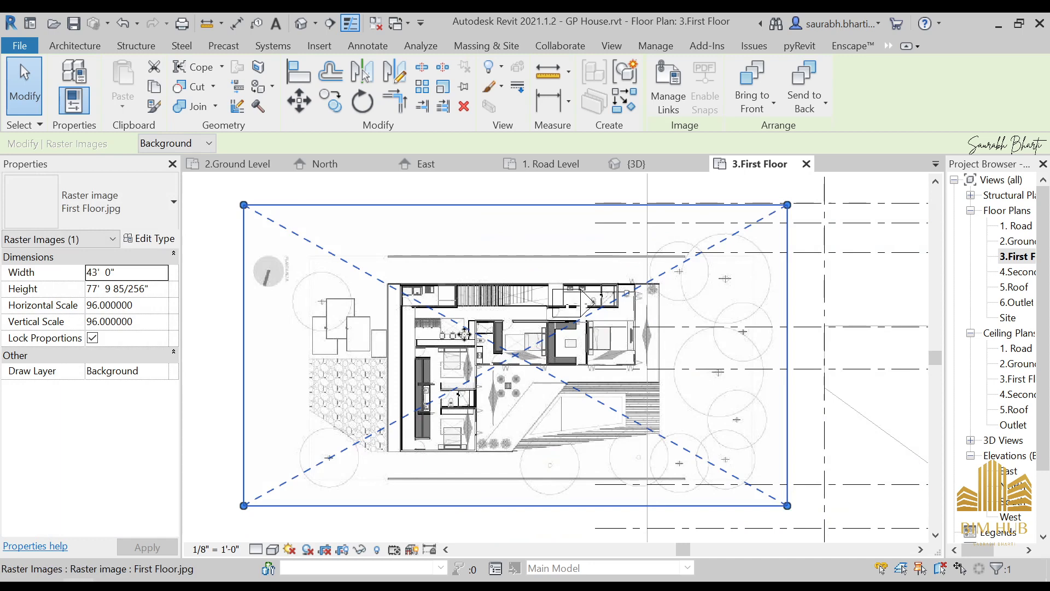
Draw a horizontal model line about 1' 5" long across the bedroom door opening in the corridor wall of the first floor image.
scroll(465, 334, "up", 2)
scroll(480, 339, "up", 2)
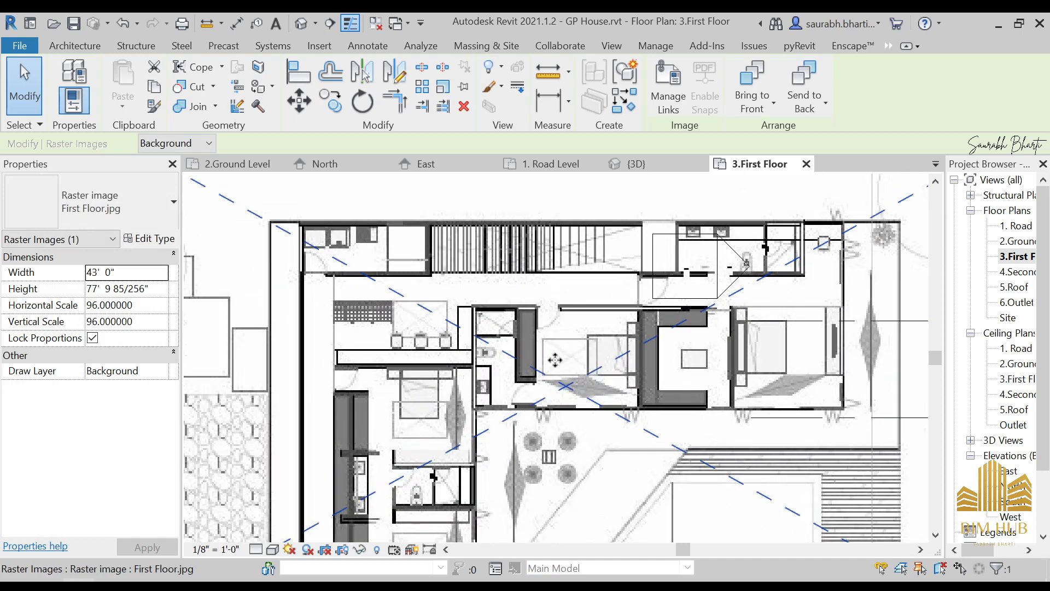
key("Escape")
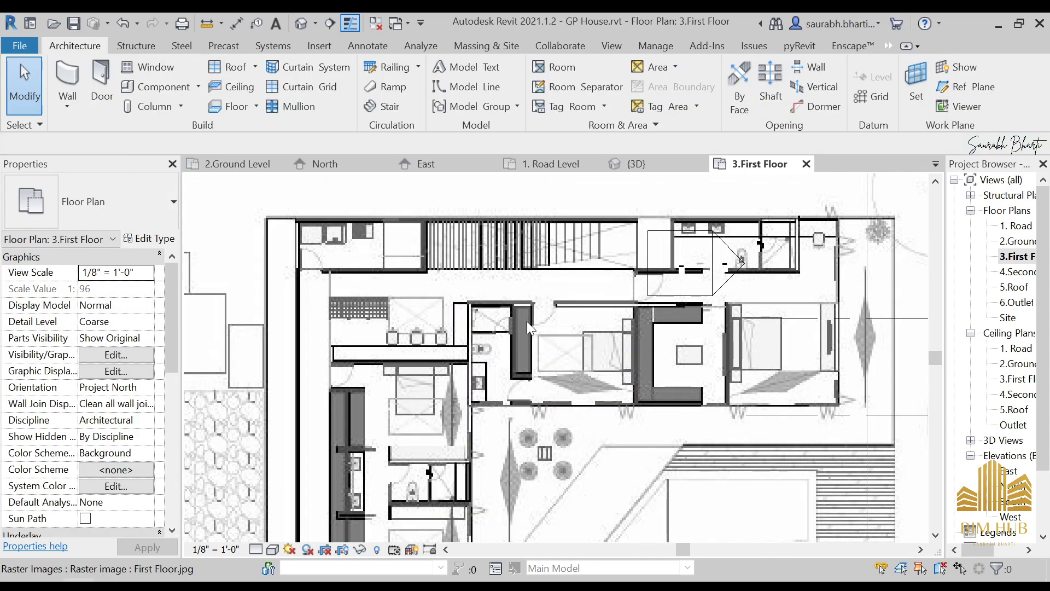
middle_click_drag(615, 323, 545, 270)
scroll(493, 286, "down", 1)
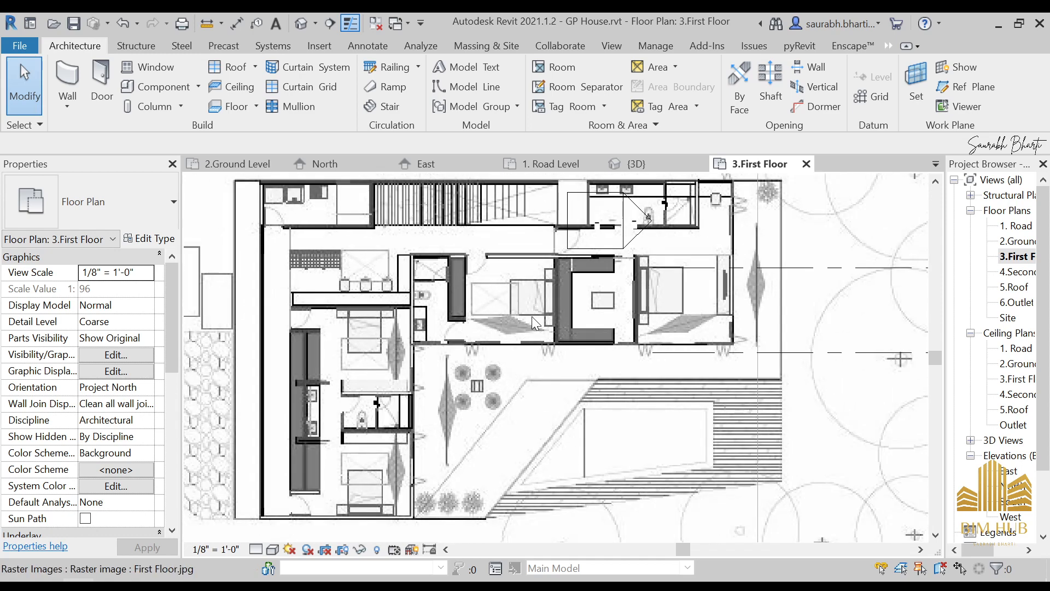
scroll(491, 297, "down", 1)
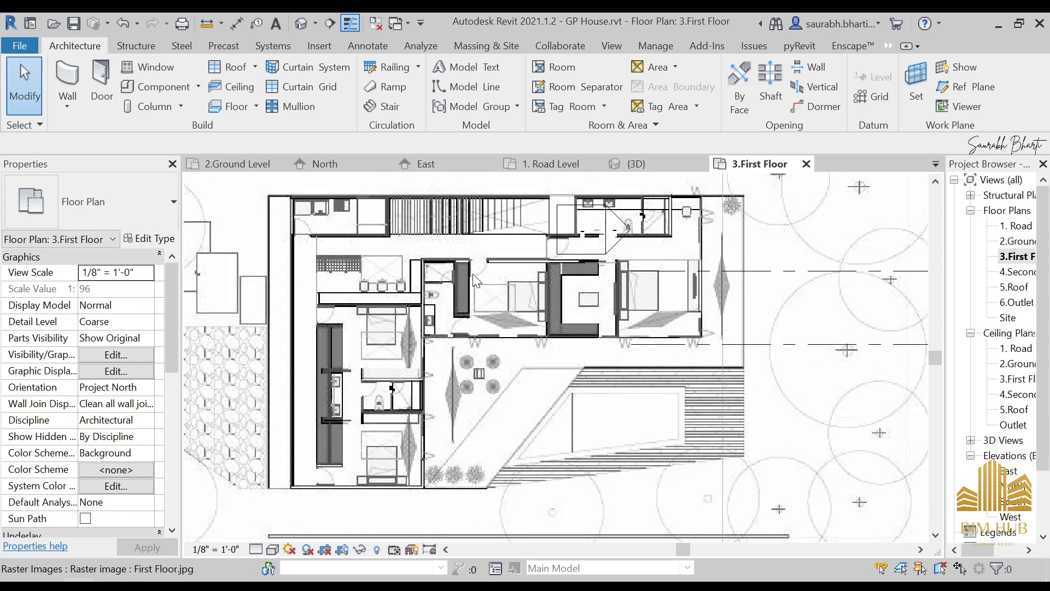
scroll(474, 269, "up", 4)
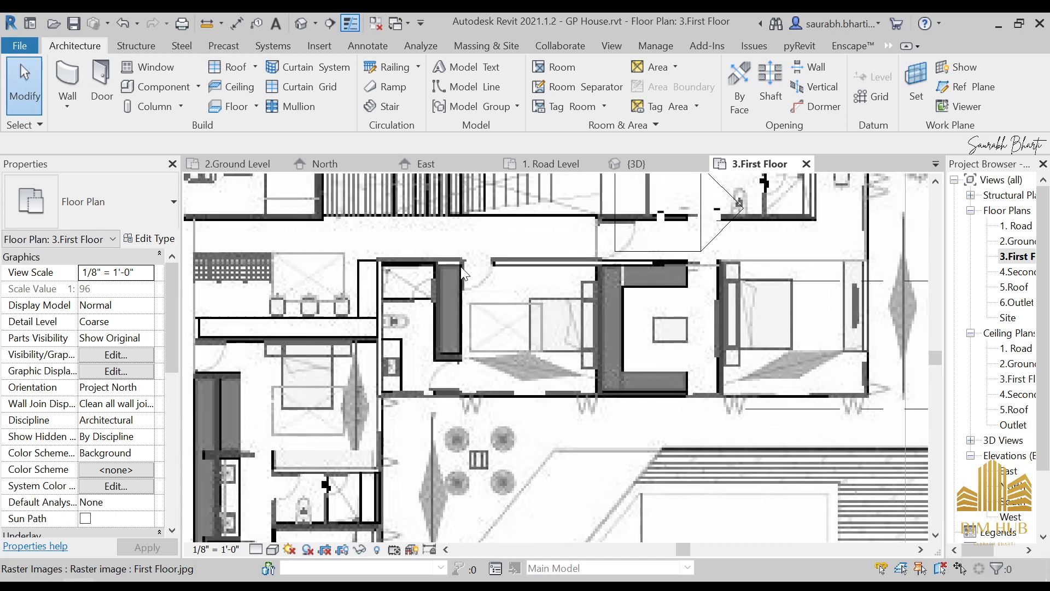
left_click(468, 86)
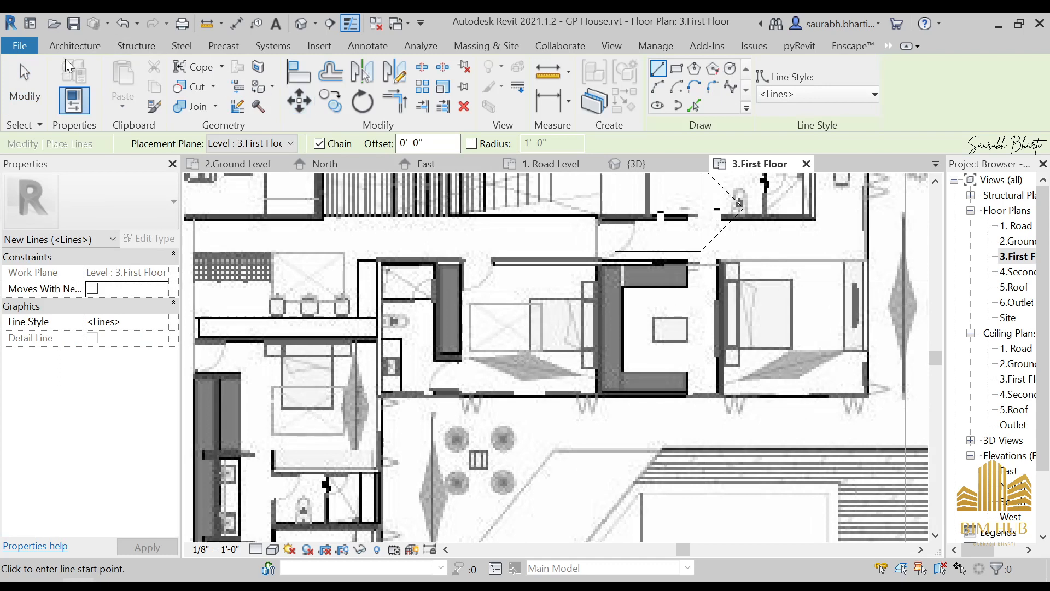
scroll(494, 261, "up", 3)
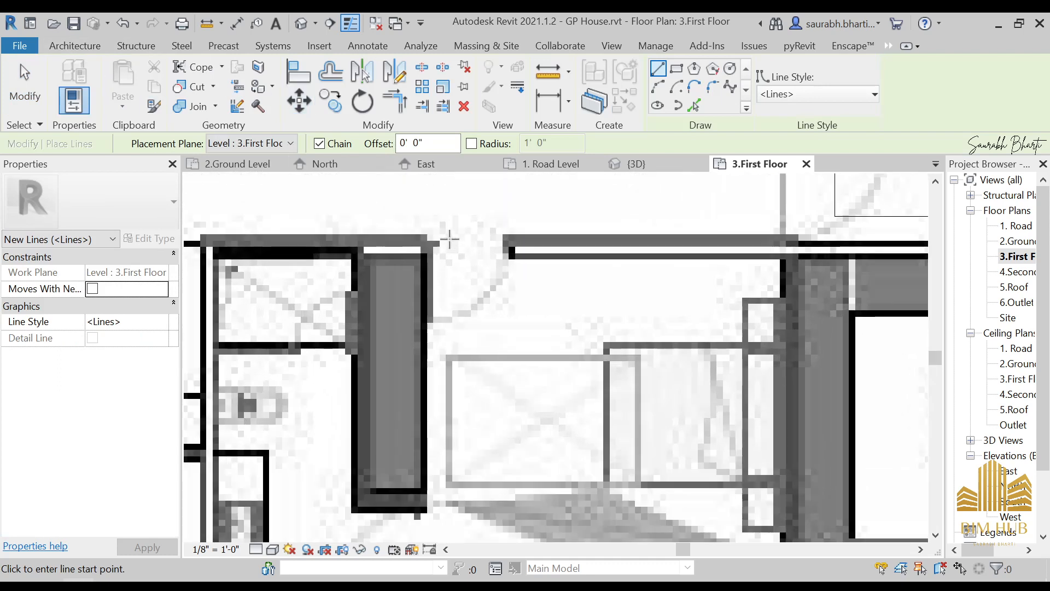
left_click(428, 235)
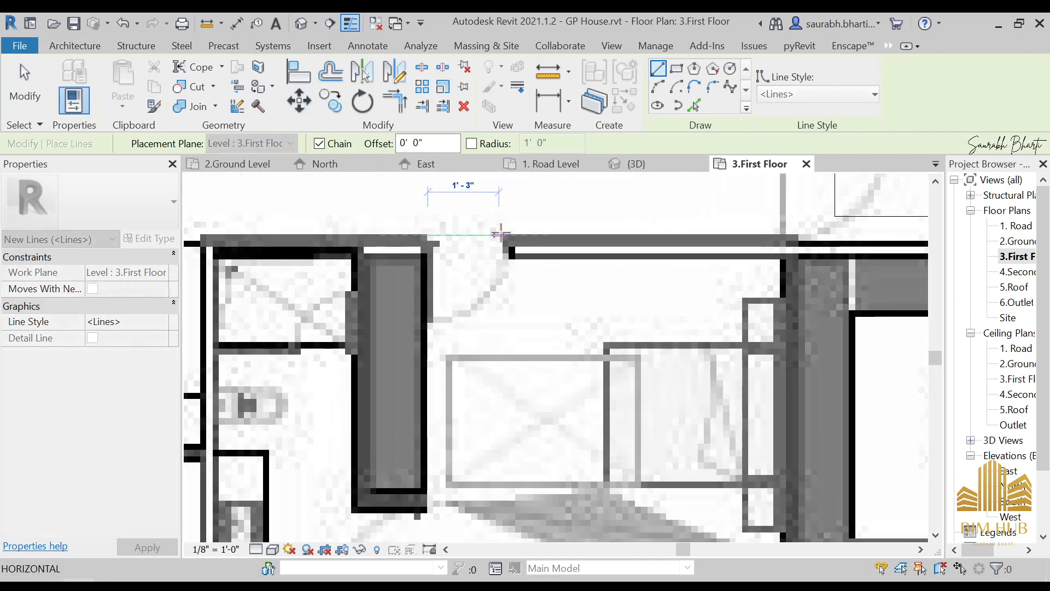
left_click(506, 232)
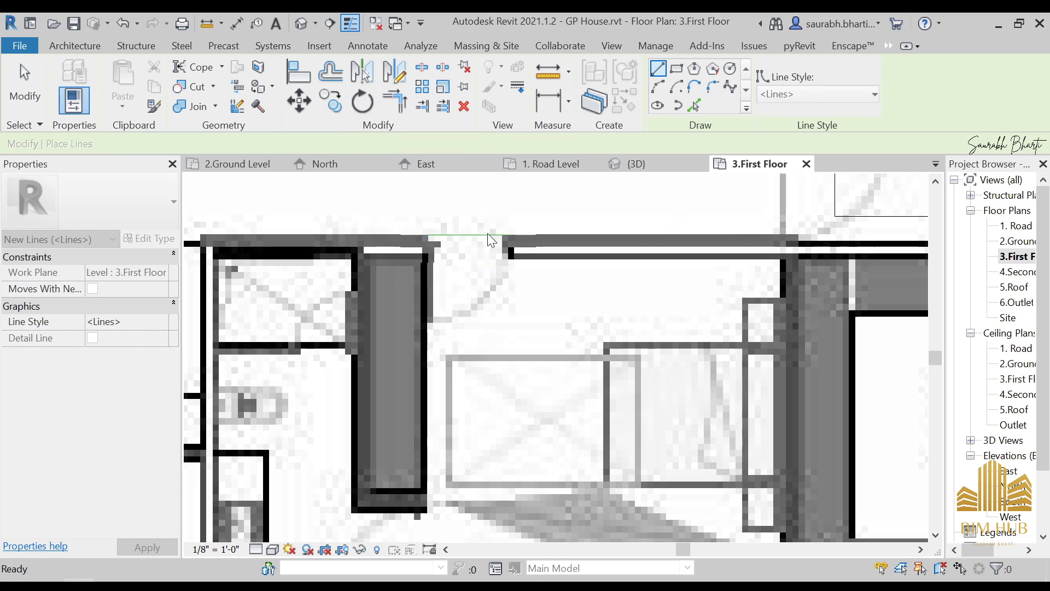
key("Escape")
key("Escape")
Resize the First Floor.jpg raster image graphically from the door-opening line's endpoints, bringing its horizontal and vertical scale to 203.294118.
scroll(626, 308, "down", 1)
scroll(626, 308, "down", 2)
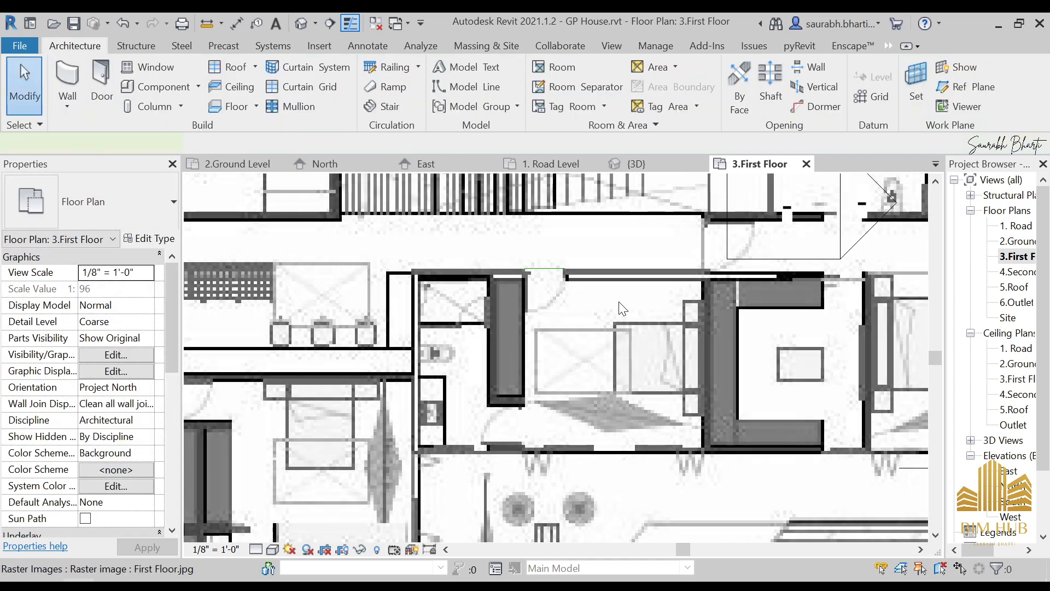
left_click(589, 301)
key("r")
key("e")
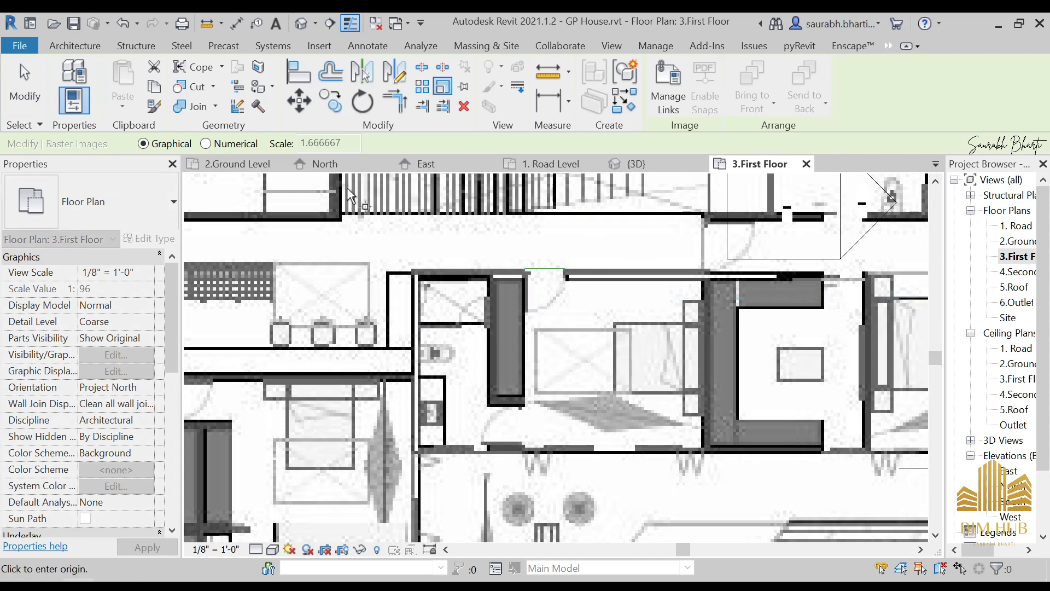
scroll(525, 274, "up", 2)
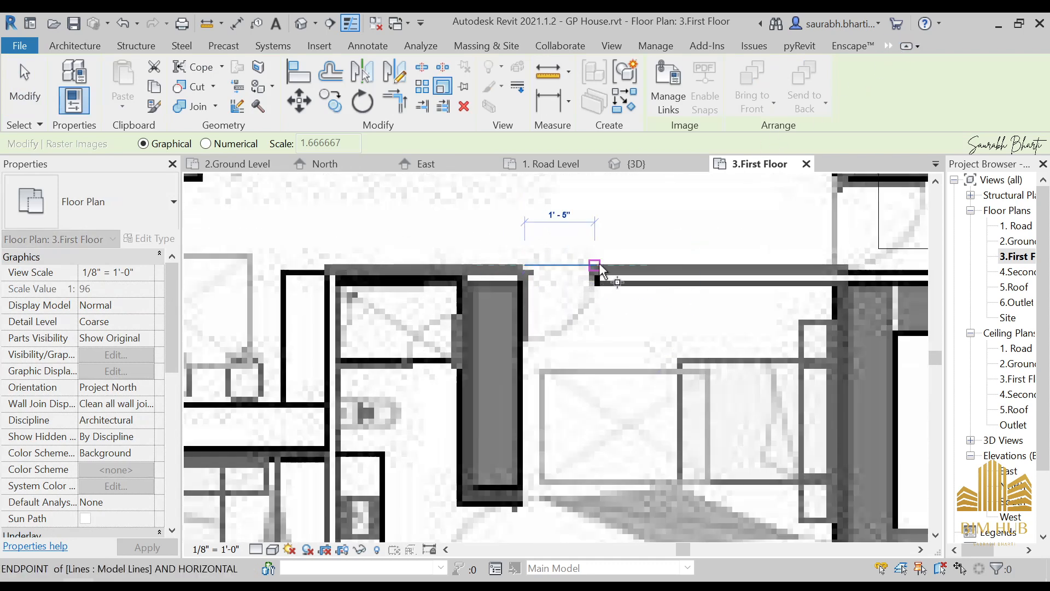
scroll(581, 268, "down", 2)
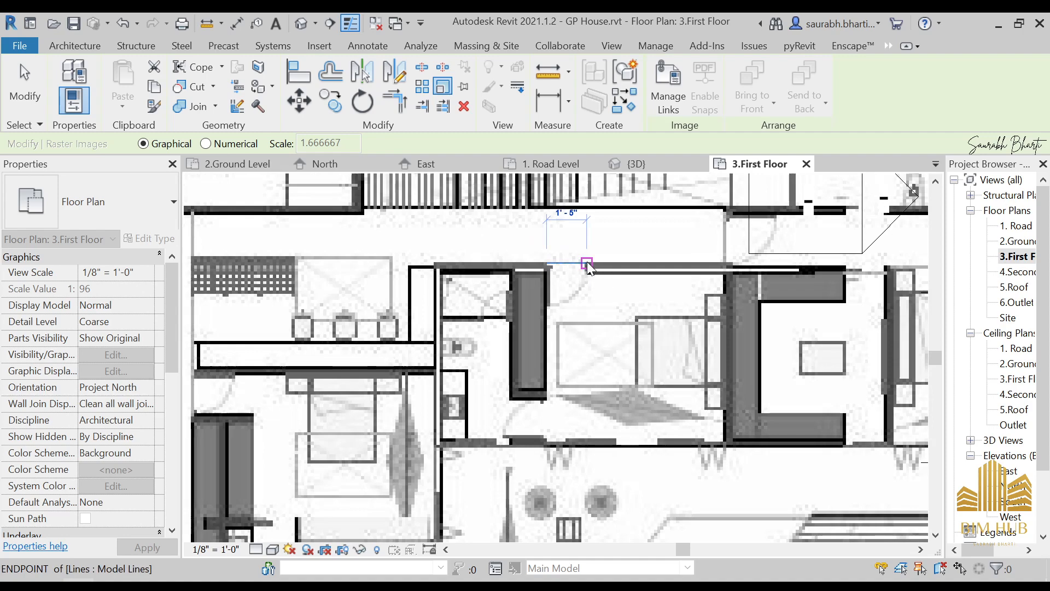
left_click(586, 260)
scroll(586, 307, "down", 5)
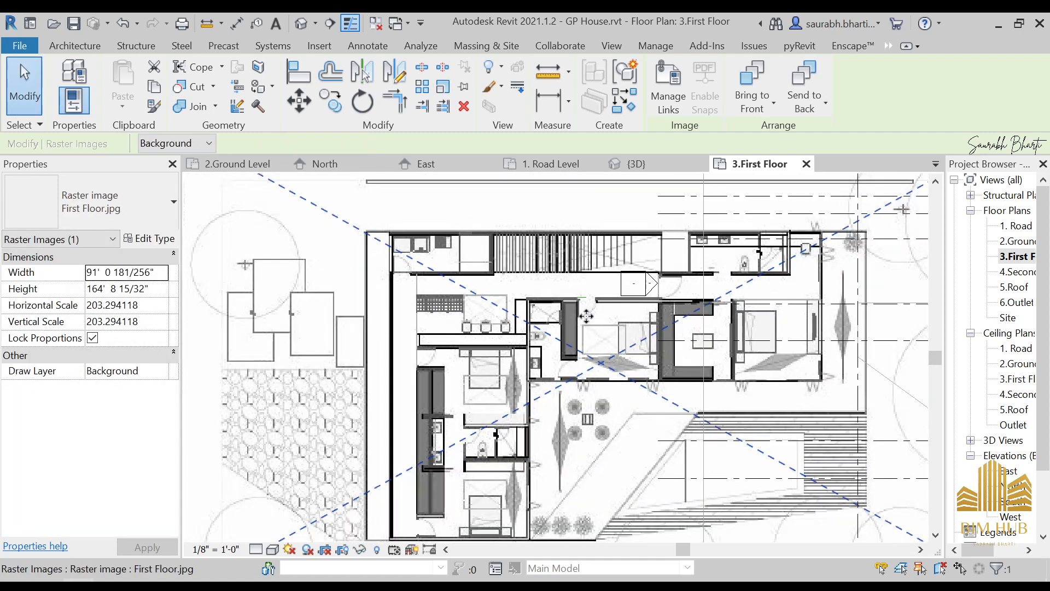
key("Escape")
Move the enlarged First Floor.jpg image onto the structural grid so the house plan lies over the grid lines.
scroll(602, 334, "down", 4)
scroll(632, 331, "up", 3)
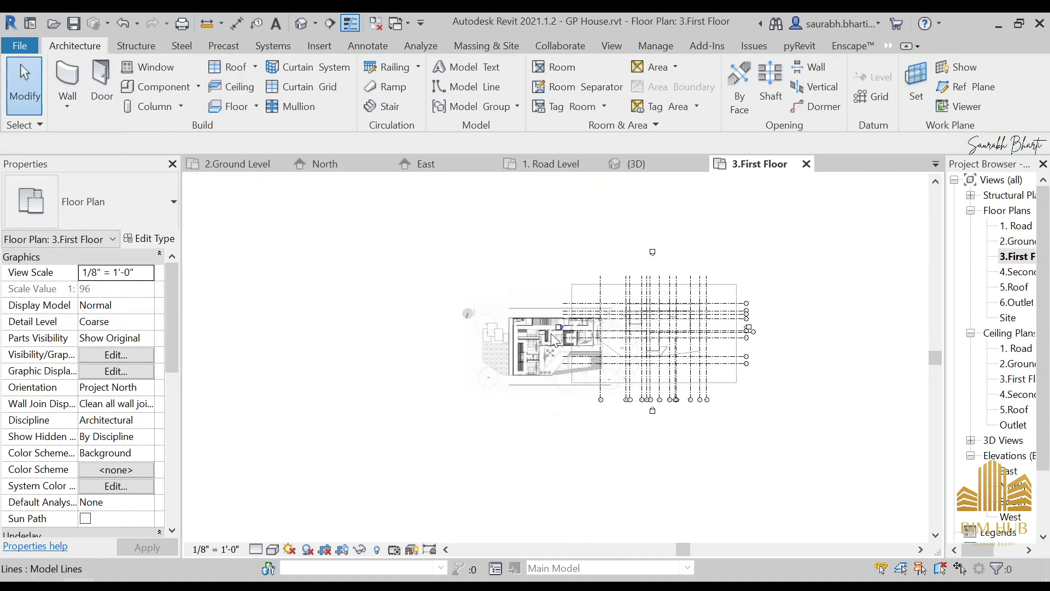
left_click(387, 280)
middle_click_drag(549, 342, 386, 342)
left_click_drag(386, 342, 668, 336)
scroll(667, 336, "up", 3)
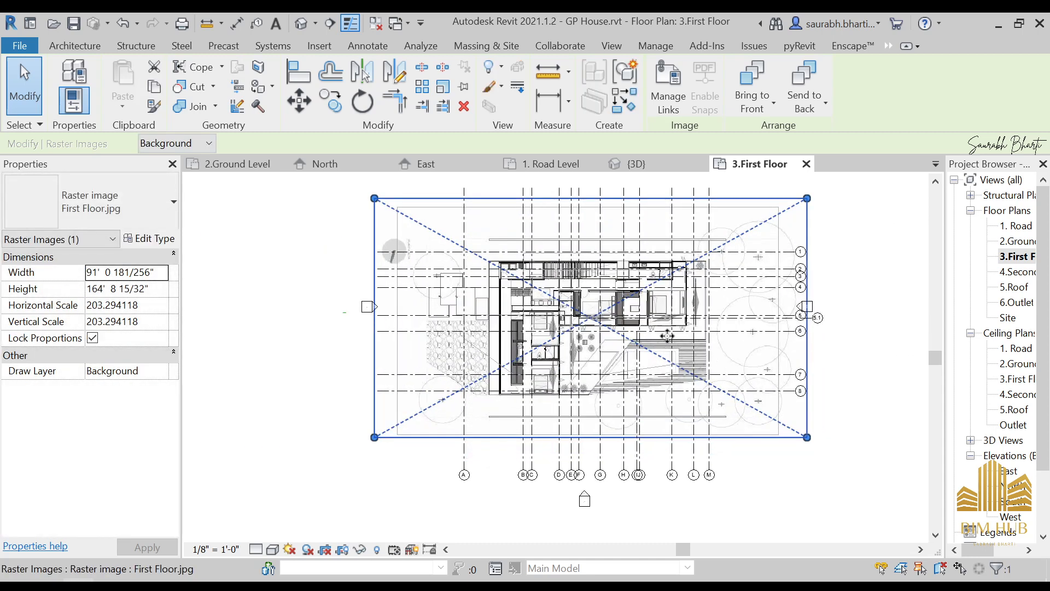
left_click_drag(566, 319, 517, 361)
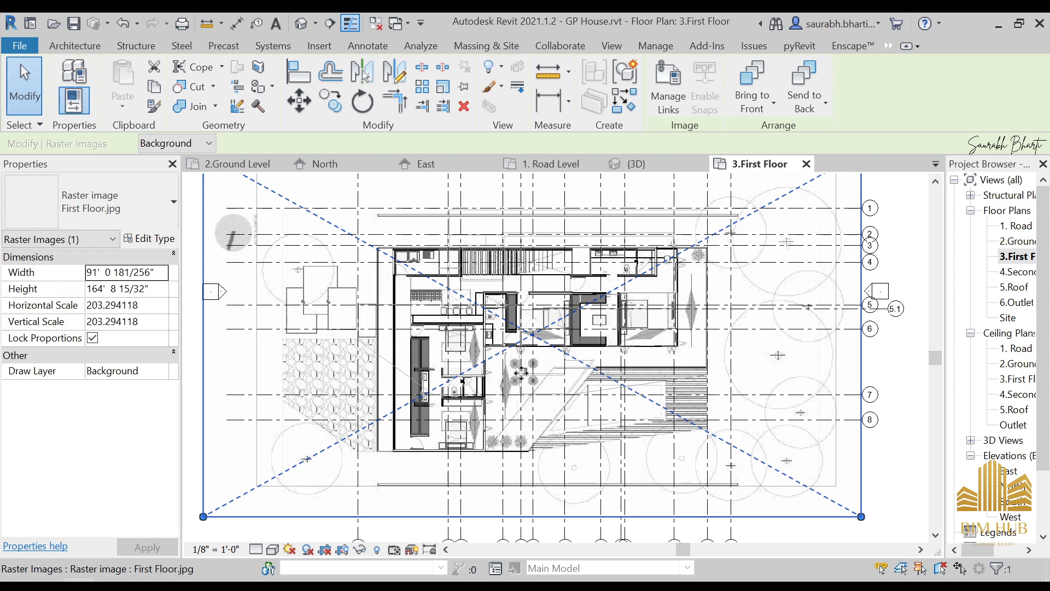
Nudge the First Floor.jpg image down and back up in small increments to align the plan with the horizontal grid lines.
left_click_drag(520, 374, 522, 373)
key("Down")
key("Down")
key("Down")
key("Down")
key("Down")
key("Down")
key("Down")
key("Down")
key("Down")
key("Down")
key("Down")
key("Down")
key("Down")
key("Down")
key("Down")
key("Down")
key("Down")
key("Down")
key("Down")
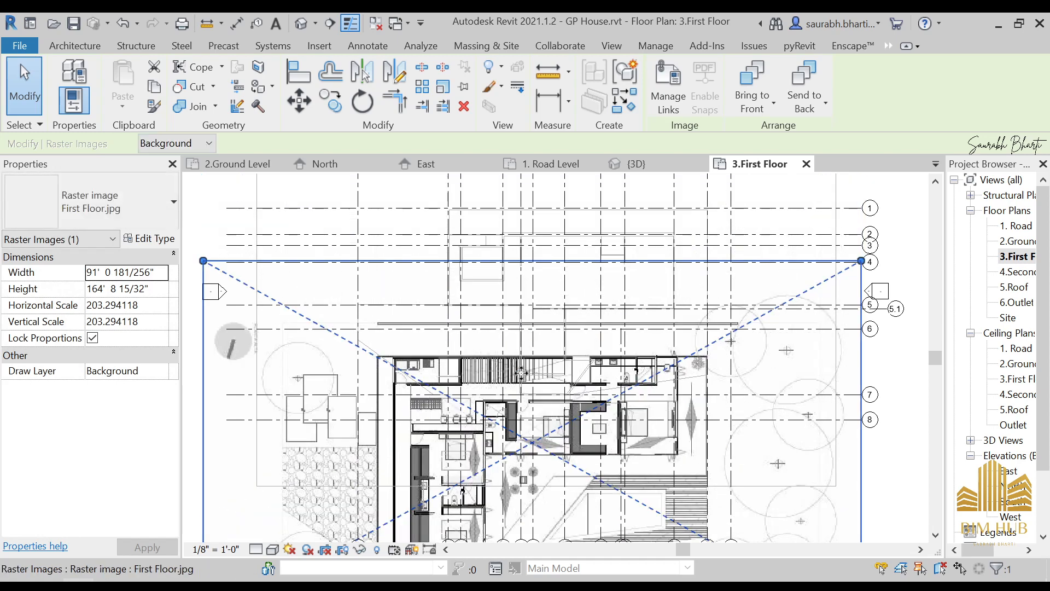
key("Down")
key("Down")
key("Up")
key("Up")
key("Up")
key("Up")
key("Up")
key("Up")
key("Up")
key("Up")
key("Up")
key("Up")
key("Up")
key("Up")
key("Up")
key("Up")
key("Up")
key("Up")
key("Up")
key("Up")
key("Up")
key("Up")
key("Up")
key("Up")
key("Up")
key("Up")
key("Up")
key("Up")
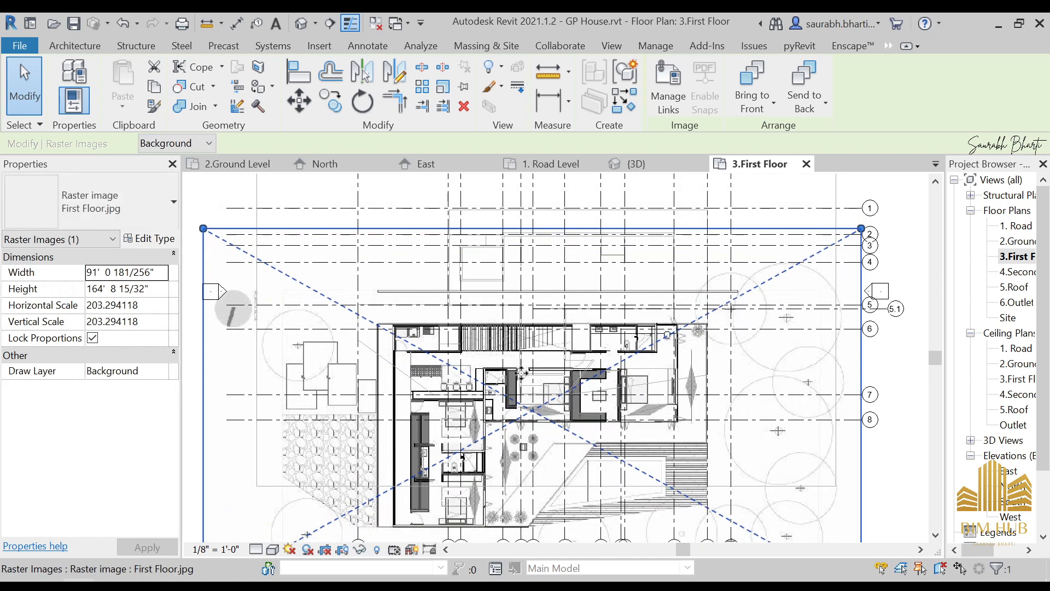
key("Up")
key("Up")
key("Up")
key("Up")
key("Up")
key("Up")
key("Up")
key("Up")
key("Up")
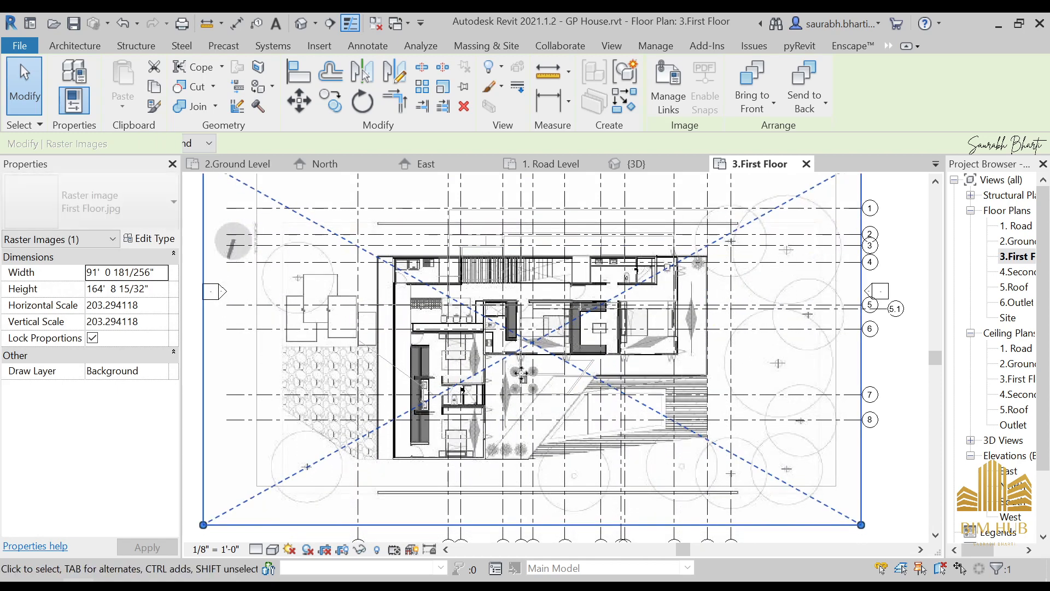
key("Up")
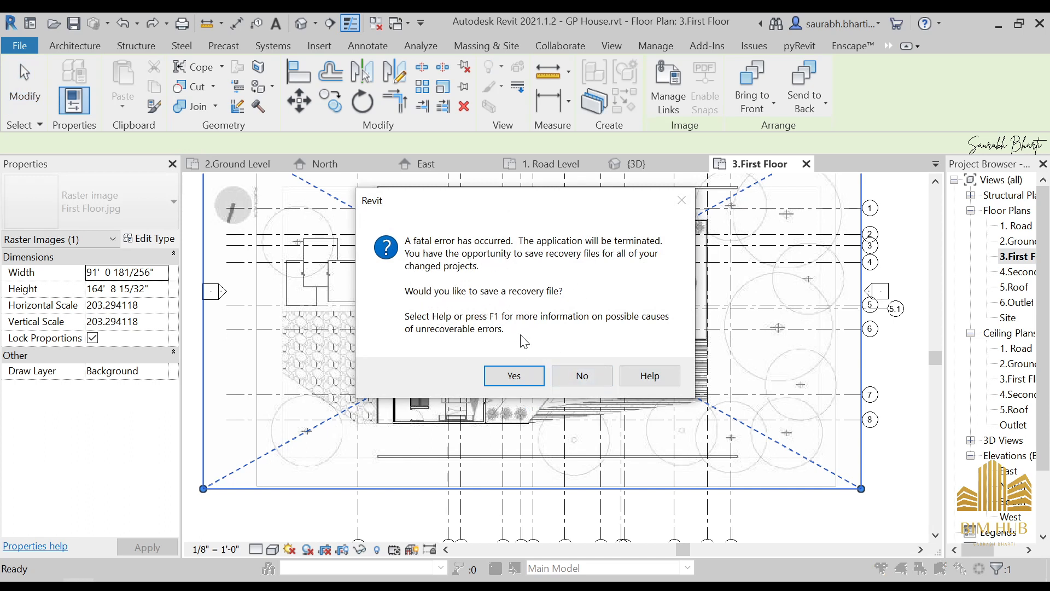
Save the recovery file as GP House(Recovery).rvt in the GP House OWN Felipe folder and dismiss the error report without sending it.
left_click(515, 376)
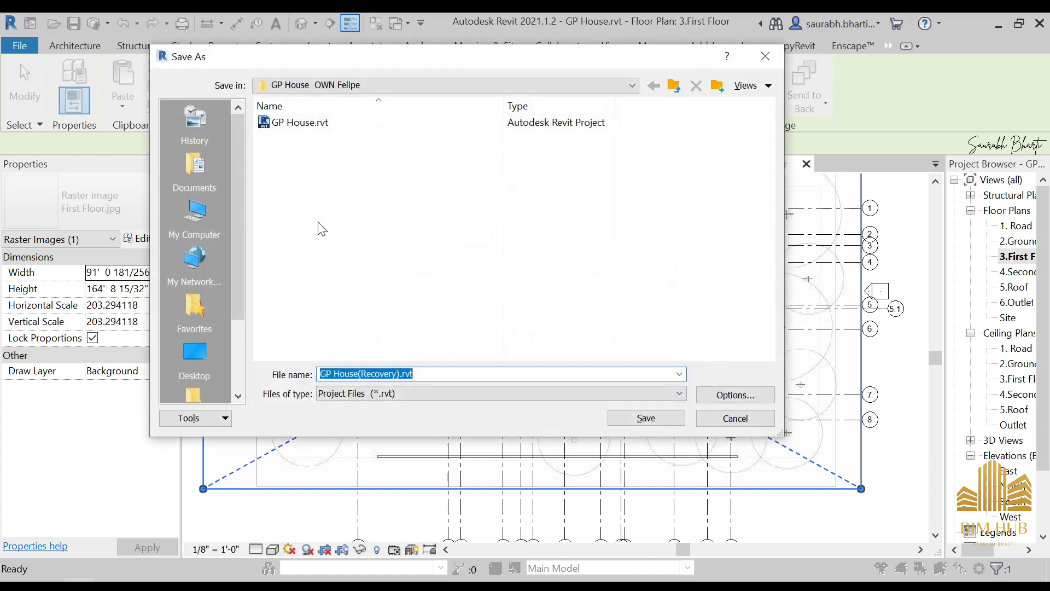
left_click(629, 417)
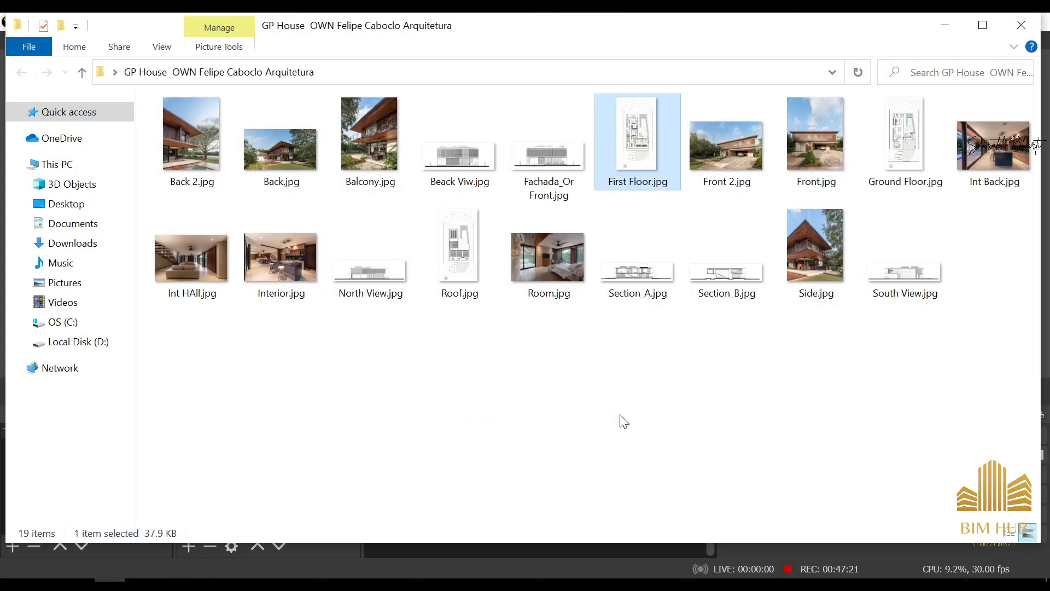
left_click(945, 25)
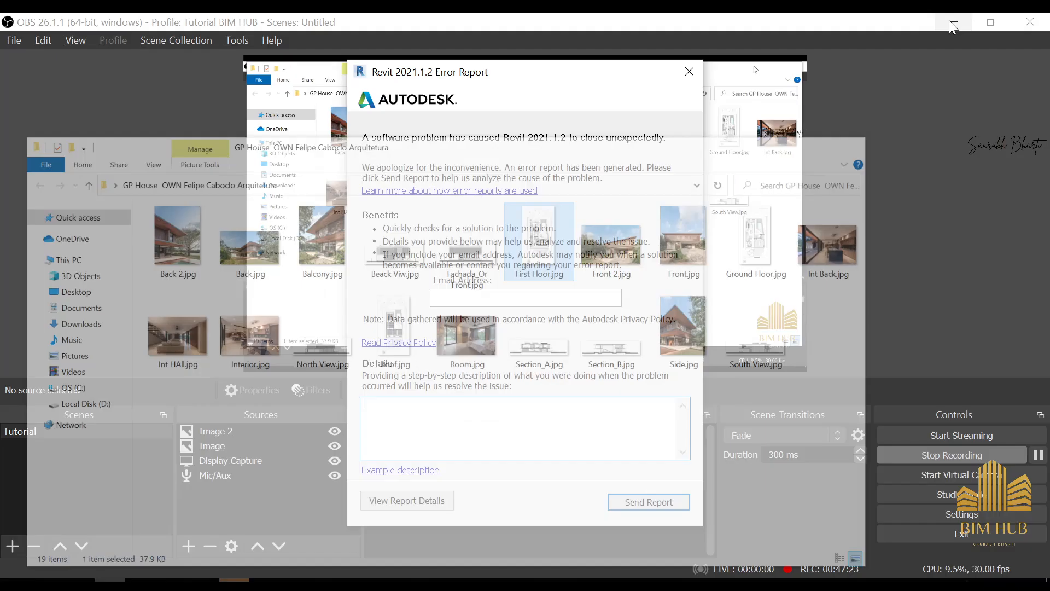
left_click(690, 71)
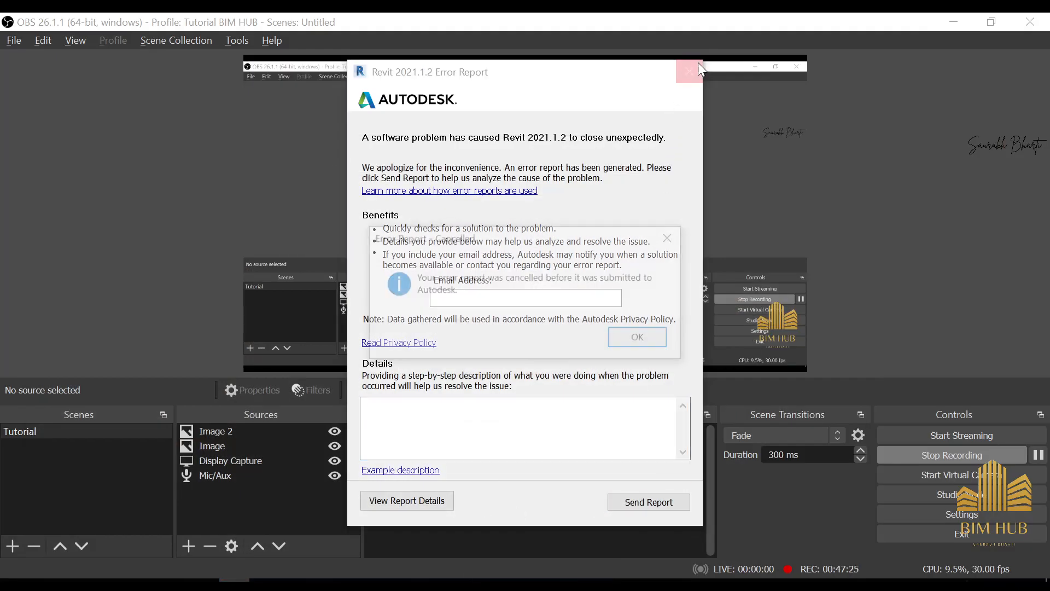
left_click(641, 338)
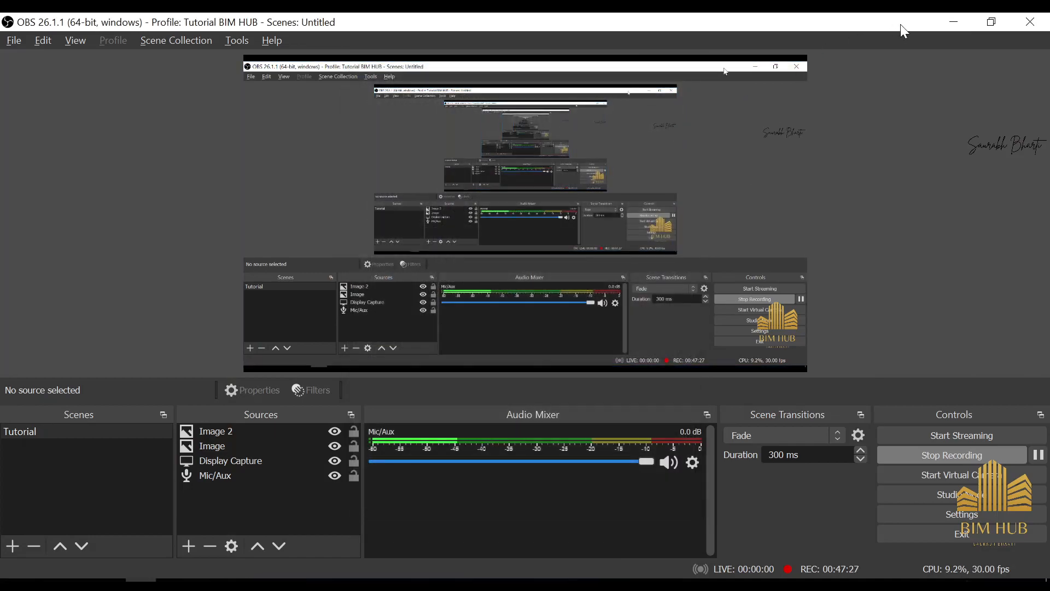
Clear the recording software's window from the desktop and relaunch Revit 2021.
left_click(955, 22)
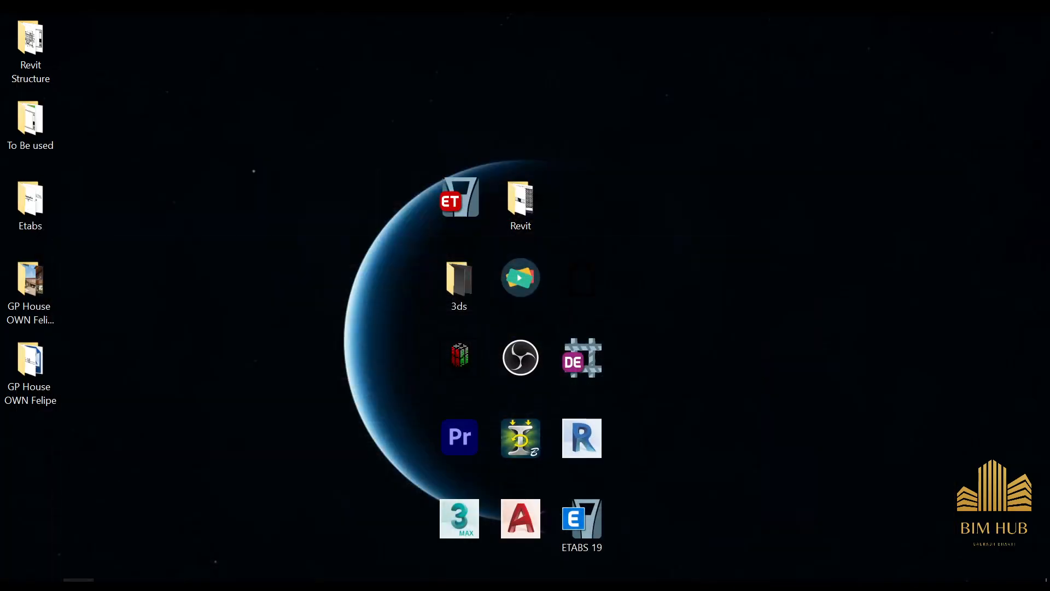
left_click(145, 583)
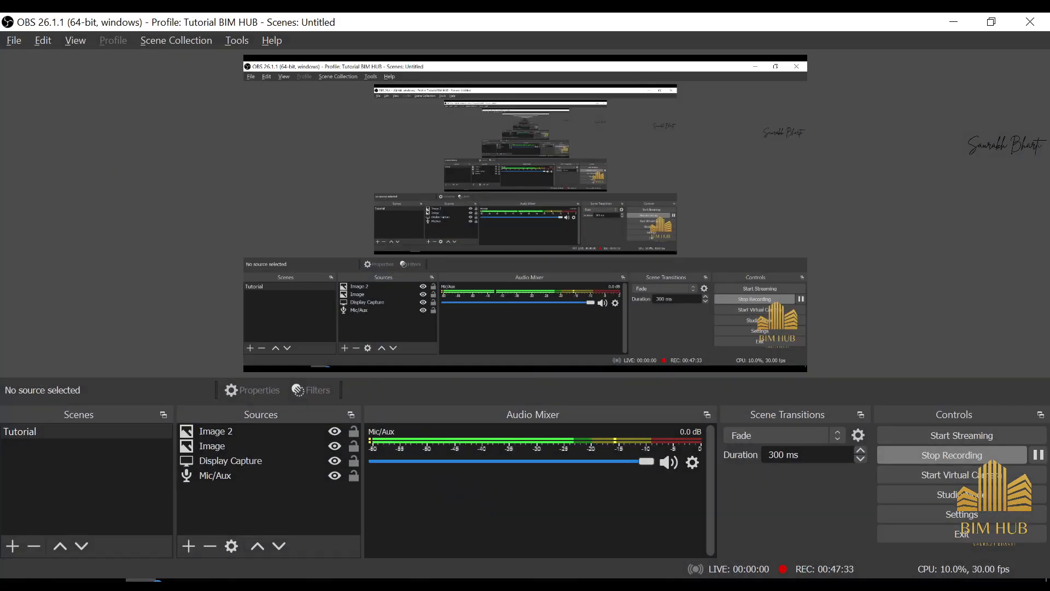
left_click(147, 583)
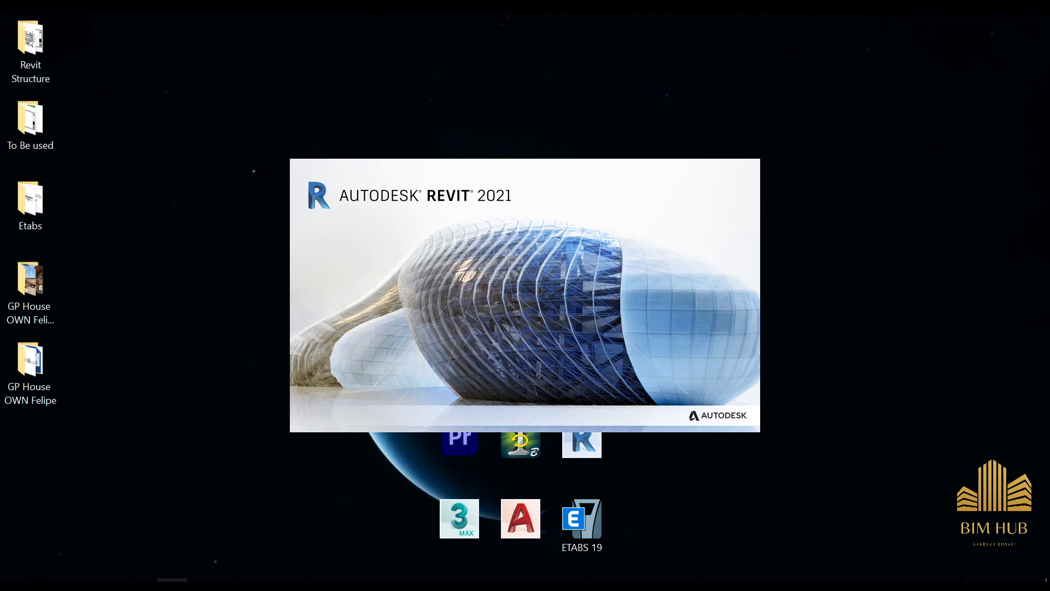
Switch to the browser, reload the BIM HUB YouTube channel, and look through its Videos and About pages.
left_click(172, 583)
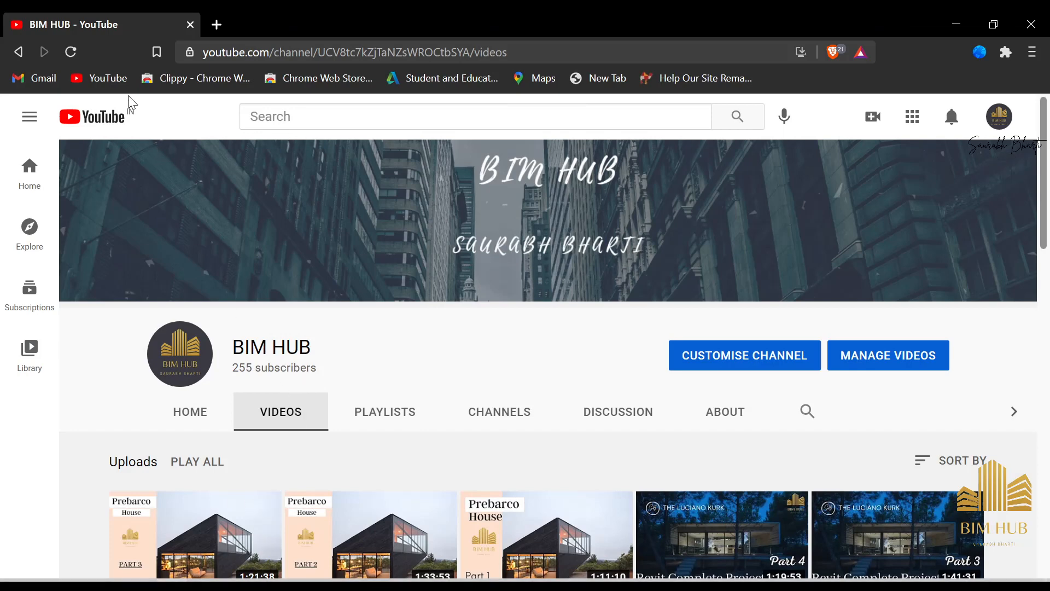
left_click(71, 52)
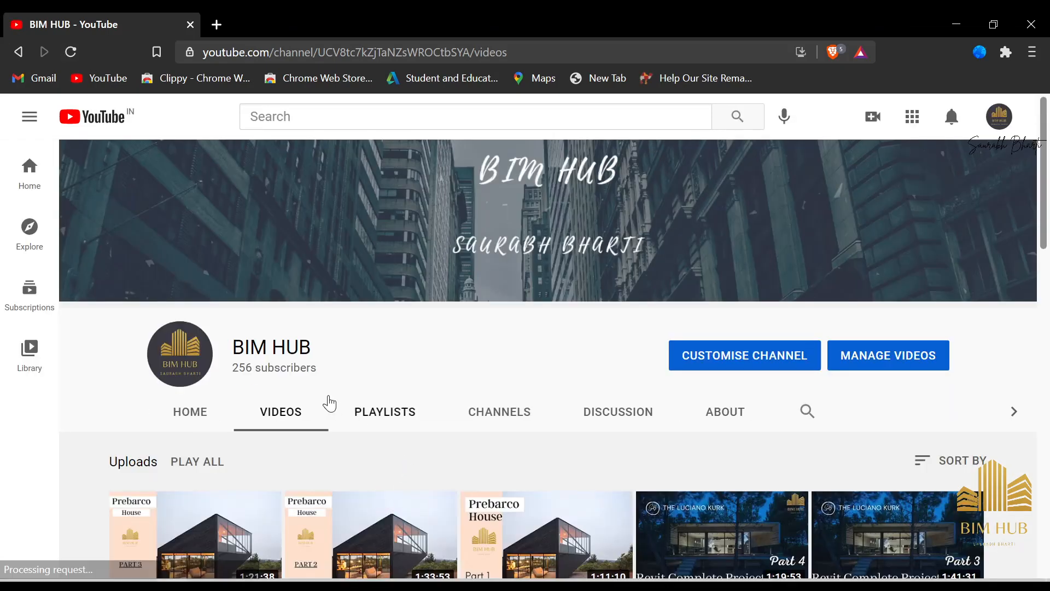
scroll(414, 435, "down", 5)
scroll(589, 383, "up", 5)
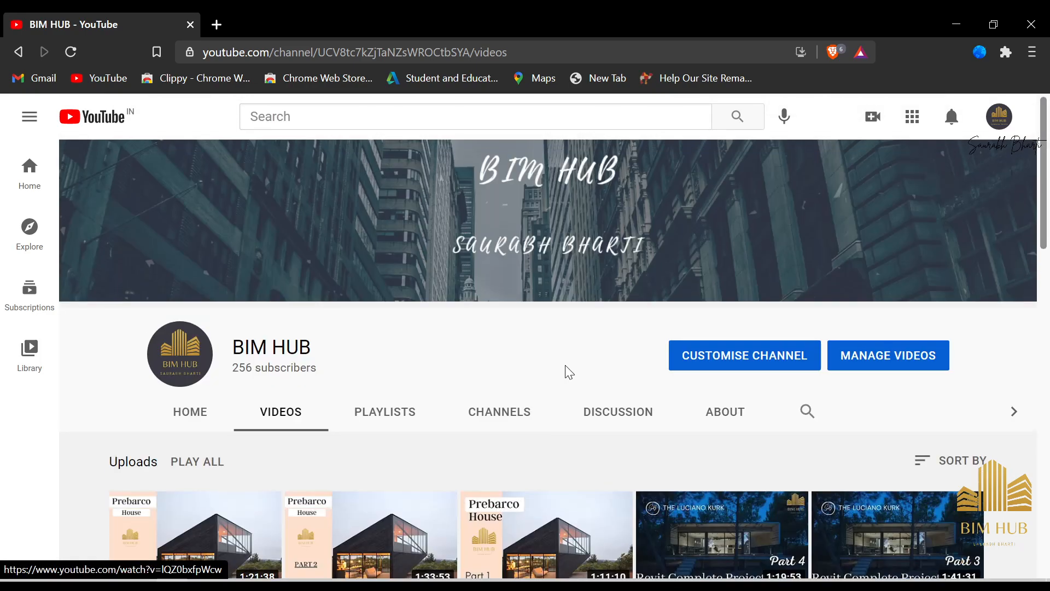
left_click(735, 421)
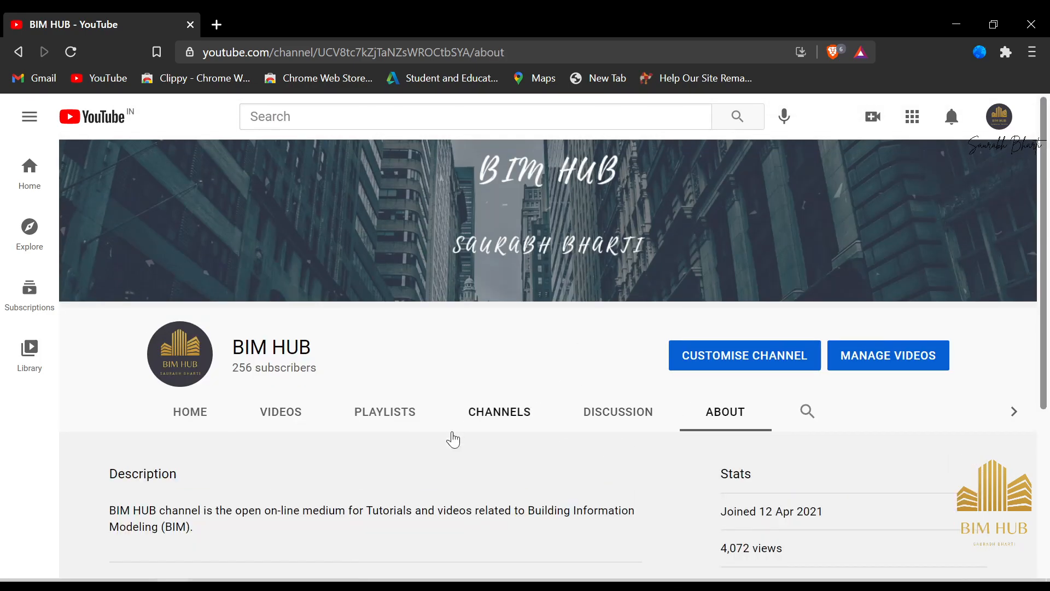
left_click(258, 412)
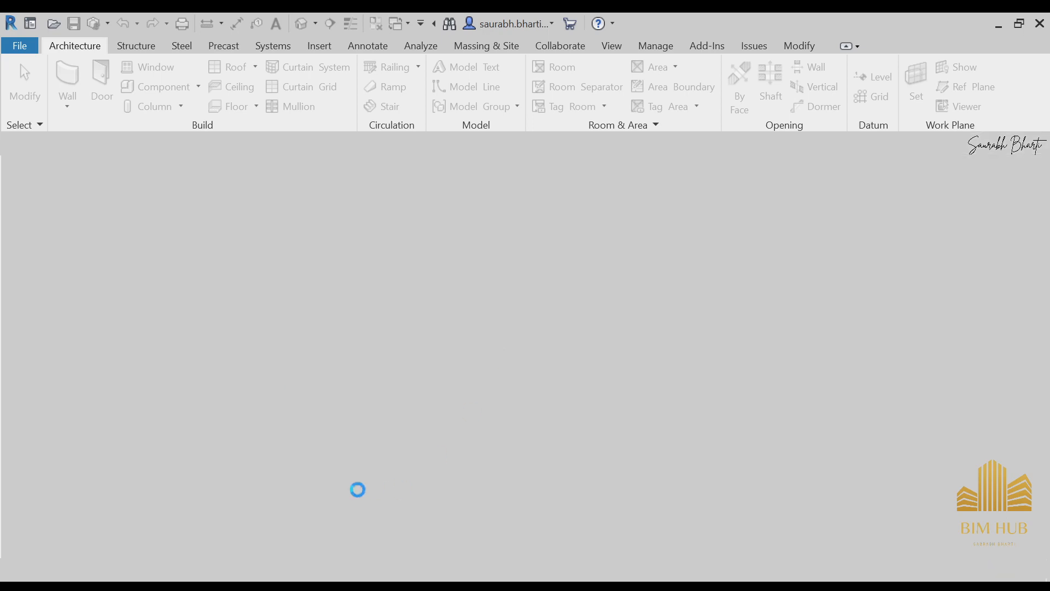
key("alt+Tab")
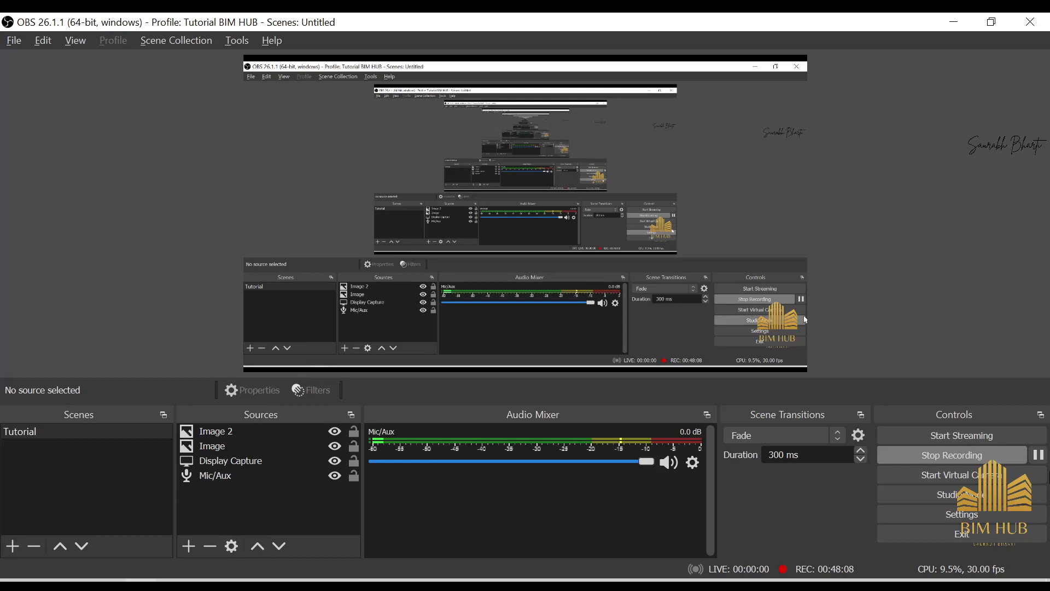
Clear away the recording window, open the recent model GP House(Recovery), and show its 3.First Floor plan.
left_click(1041, 448)
left_click(958, 21)
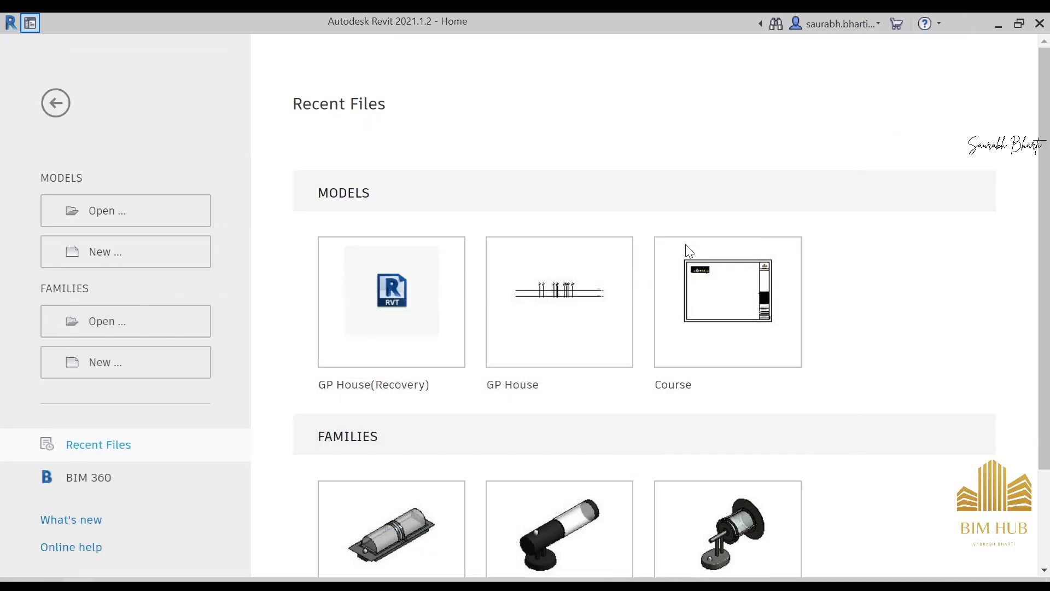
left_click(421, 317)
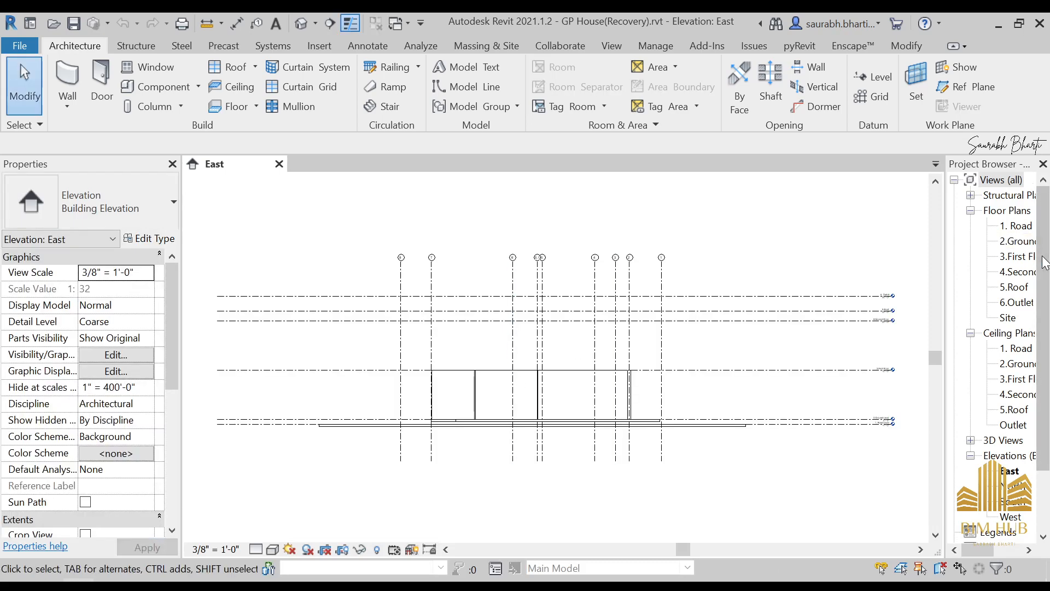
double_click(1016, 256)
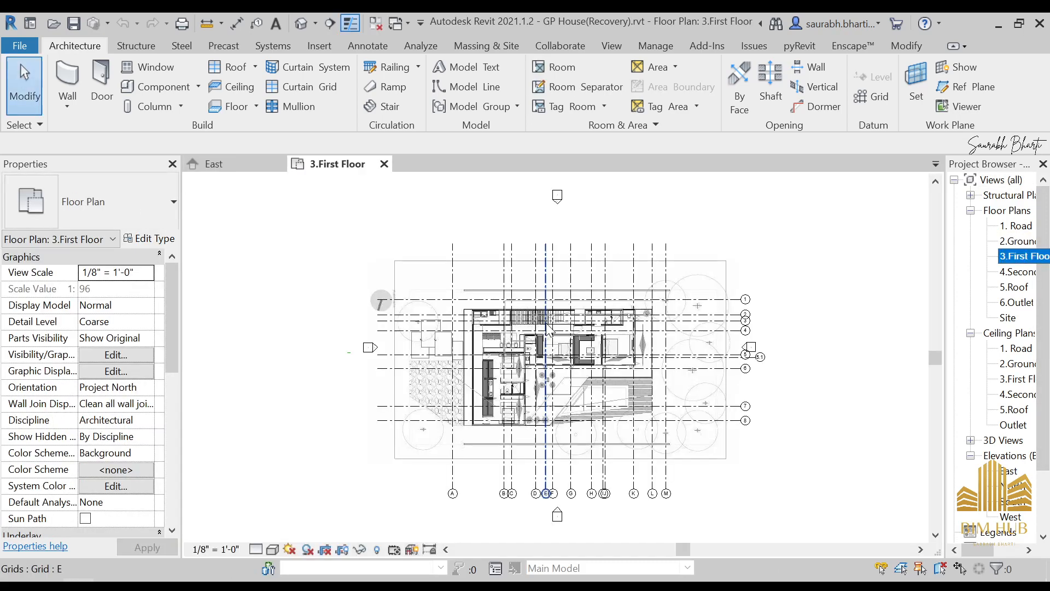
Move the First Floor.jpg image well clear of the grids, to the west side of the plan.
scroll(547, 342, "up", 3)
scroll(427, 305, "down", 4)
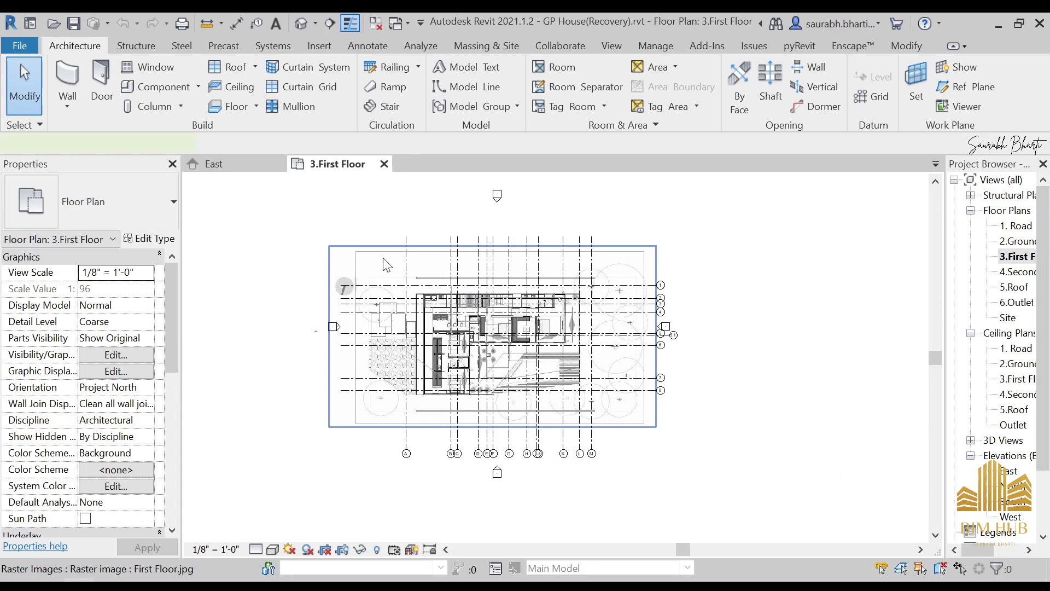
left_click_drag(383, 258, 238, 228)
scroll(711, 344, "down", 3)
middle_click_drag(648, 352, 732, 340)
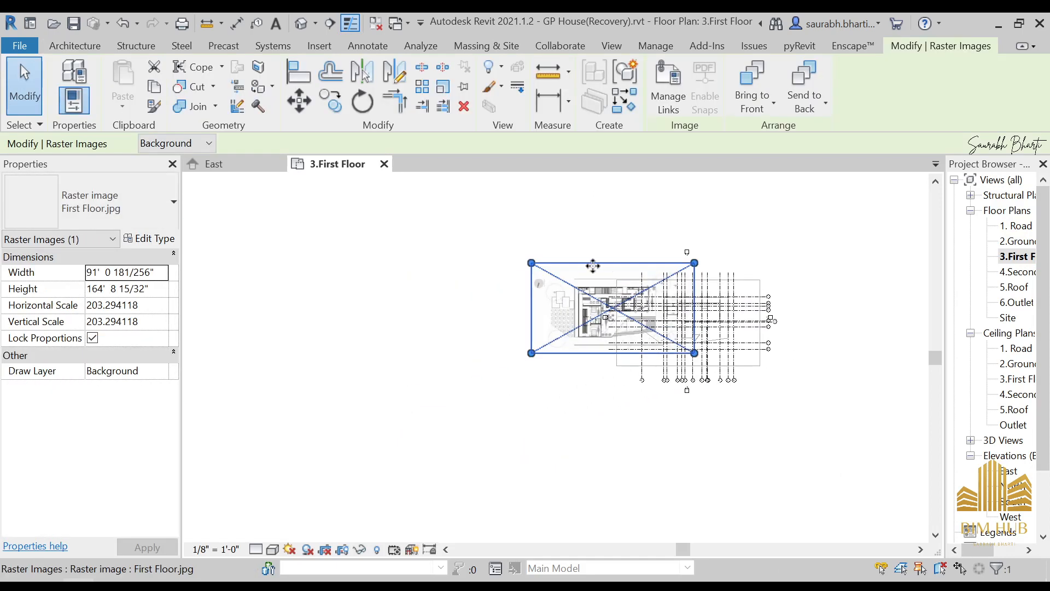
left_click_drag(602, 263, 429, 289)
scroll(659, 301, "up", 1)
middle_click_drag(743, 343, 611, 379)
scroll(611, 378, "up", 3)
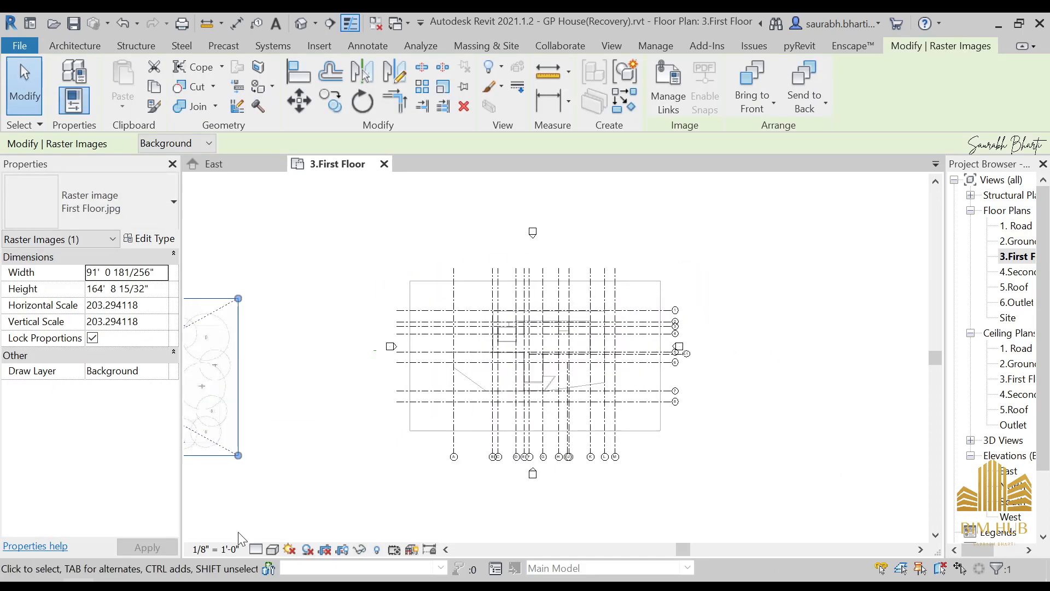
Set the 3.First Floor plan's visual style to Wireframe.
left_click(255, 549)
left_click(271, 550)
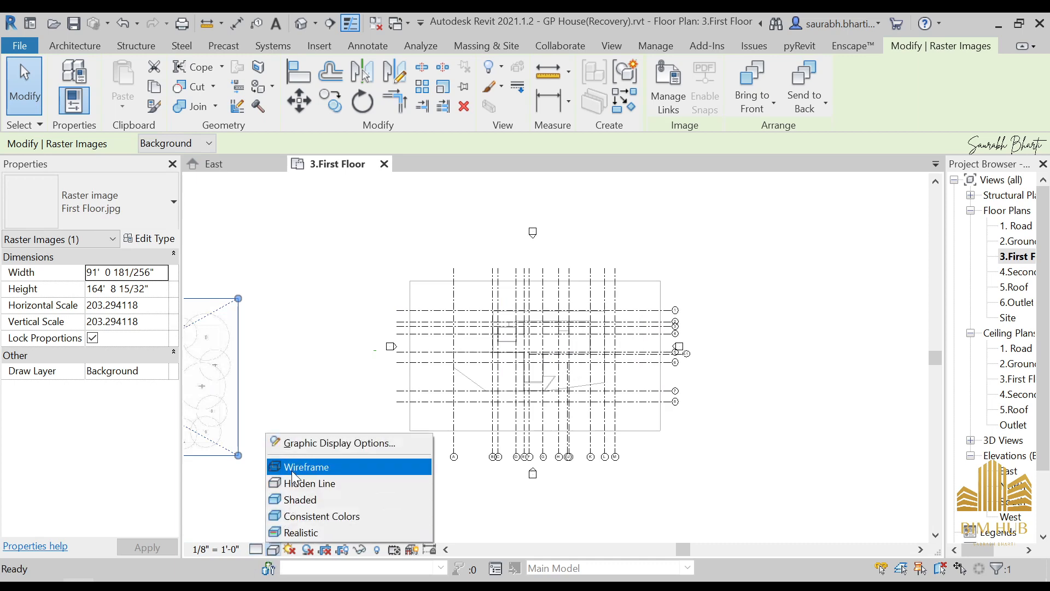
left_click(291, 468)
left_click(272, 550)
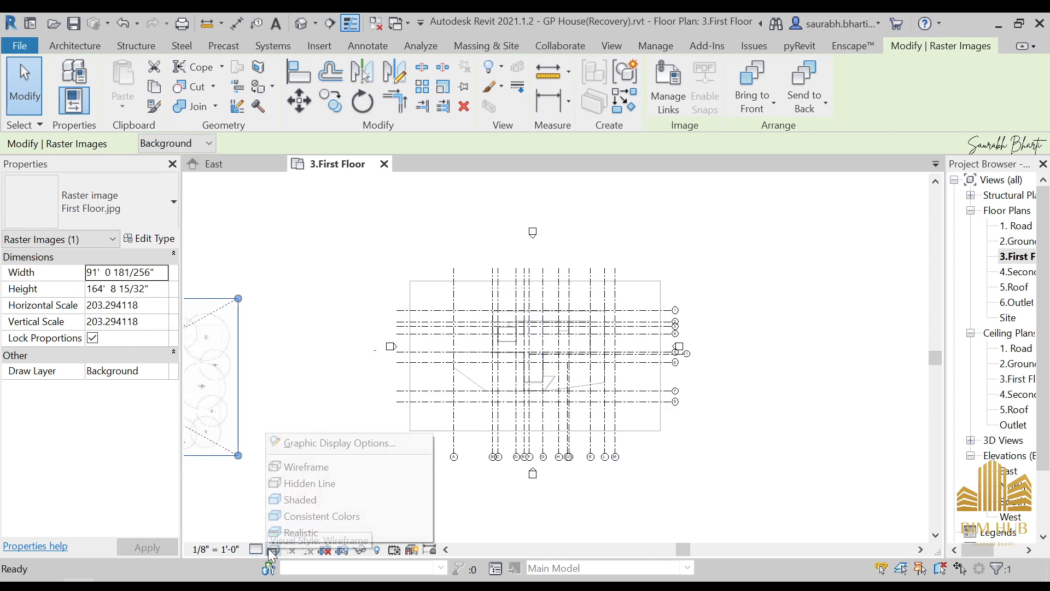
left_click(311, 367)
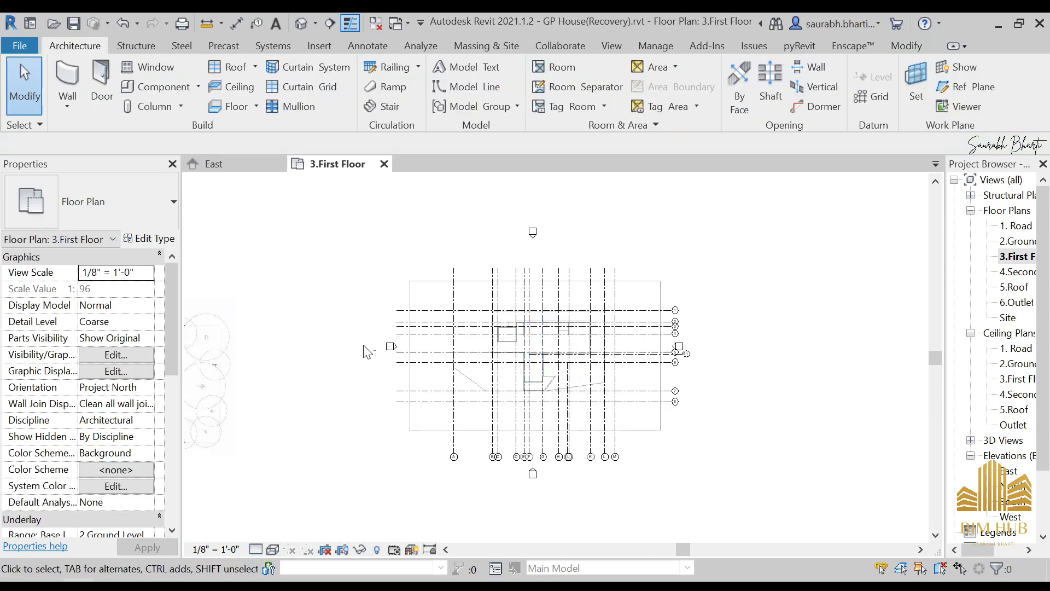
Try 1. Road Level as the plan's underlay base level, reapply Wireframe, and restore the base to 2.Ground Level.
scroll(367, 352, "down", 2)
scroll(116, 445, "down", 3)
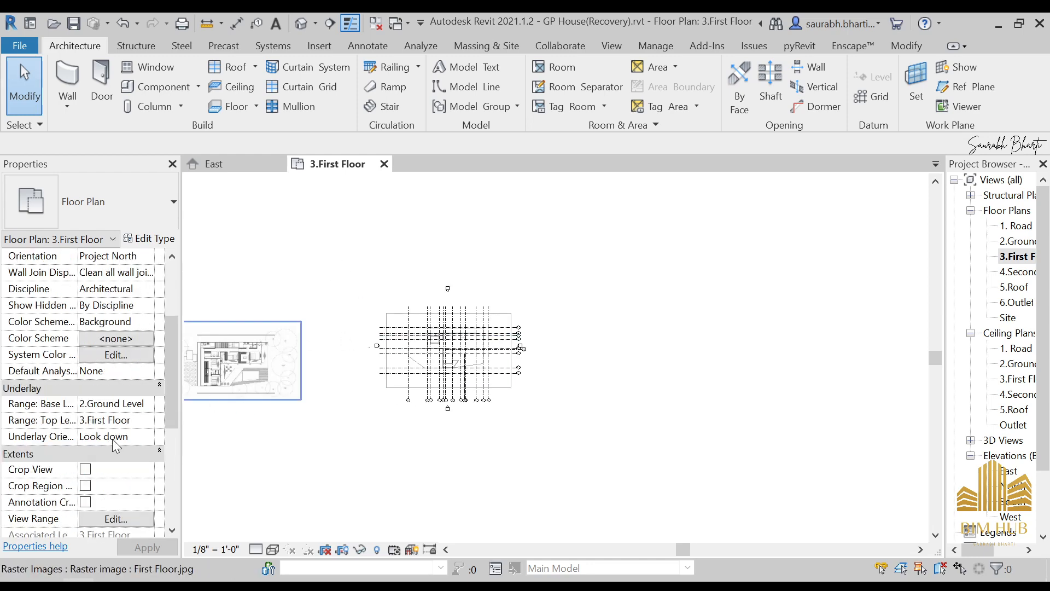
left_click(145, 408)
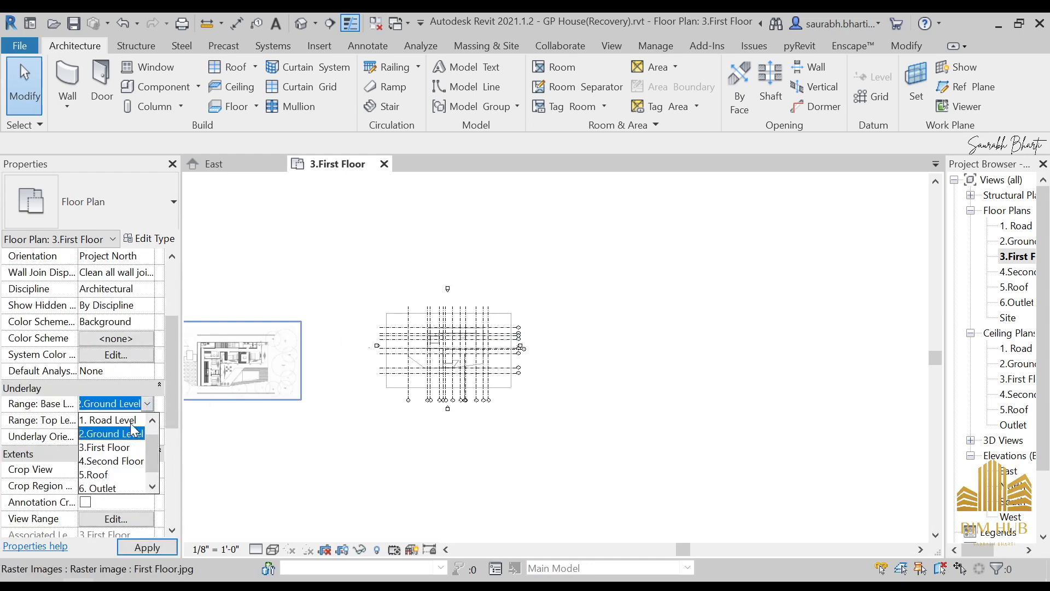
left_click(112, 420)
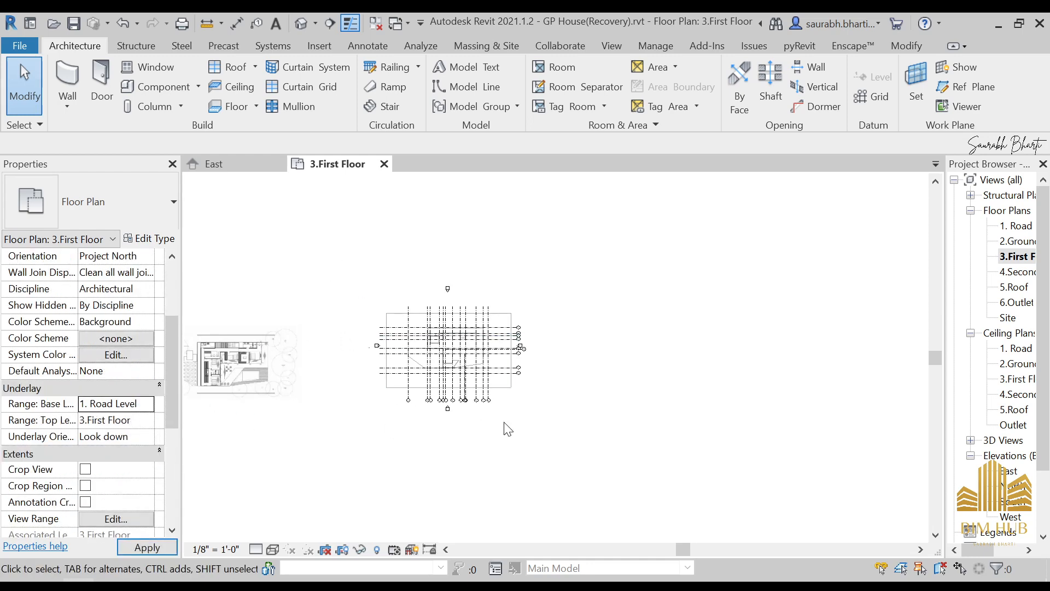
left_click(271, 548)
left_click(309, 466)
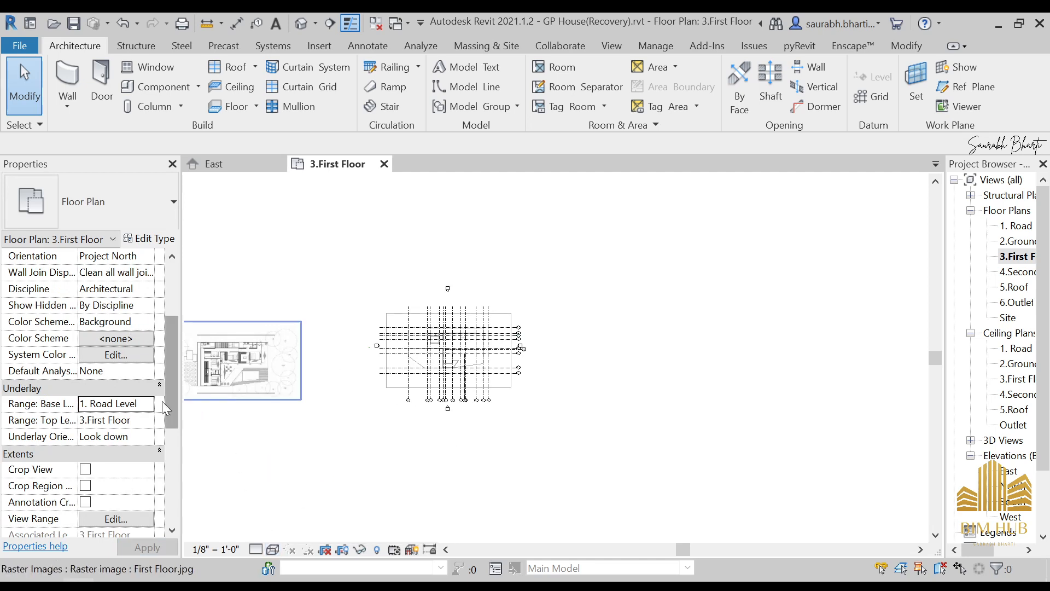
left_click(137, 403)
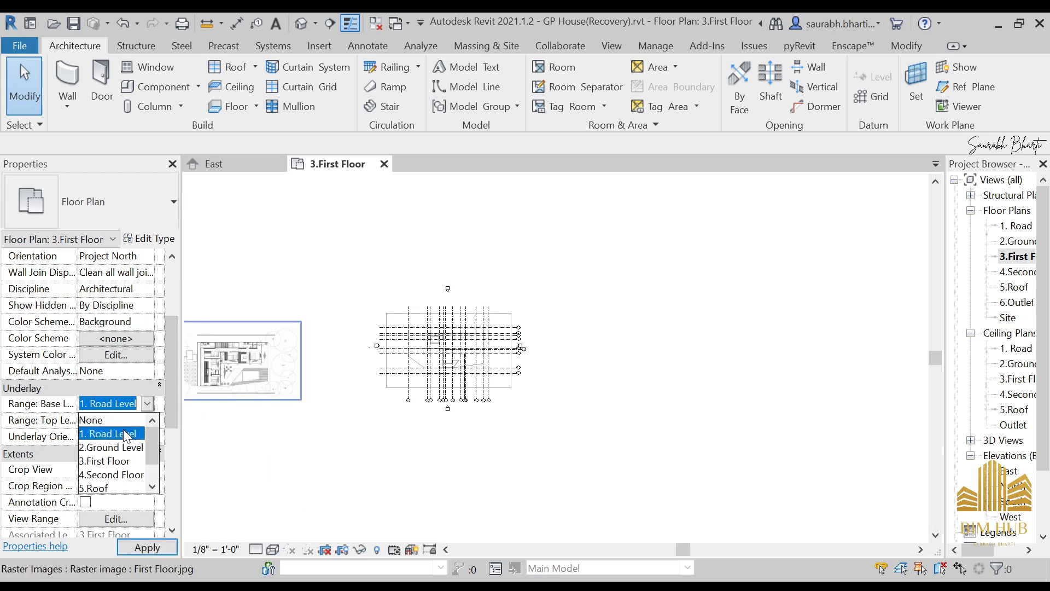
left_click(119, 454)
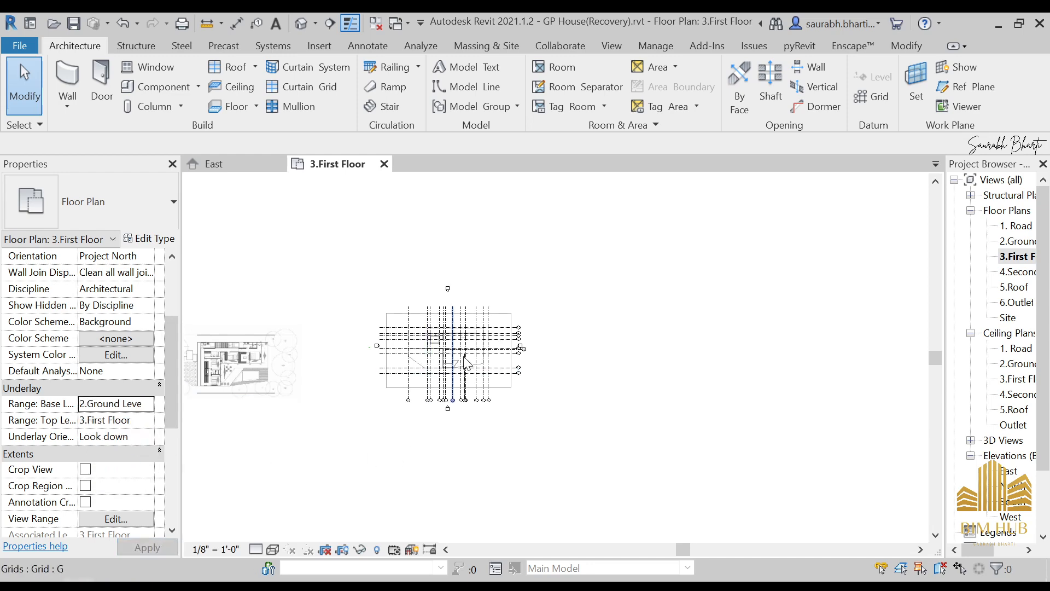
Copy the Ground Floor.jpg image from the 2.Ground Level plan and return to the 3.First Floor plan.
left_click(1032, 259)
double_click(1017, 241)
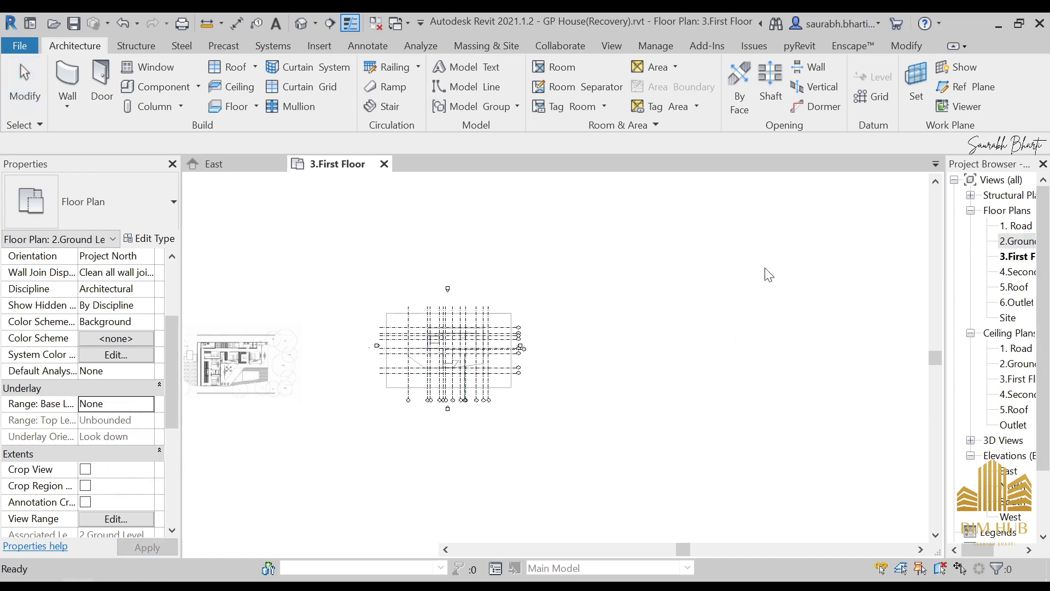
scroll(477, 346, "up", 3)
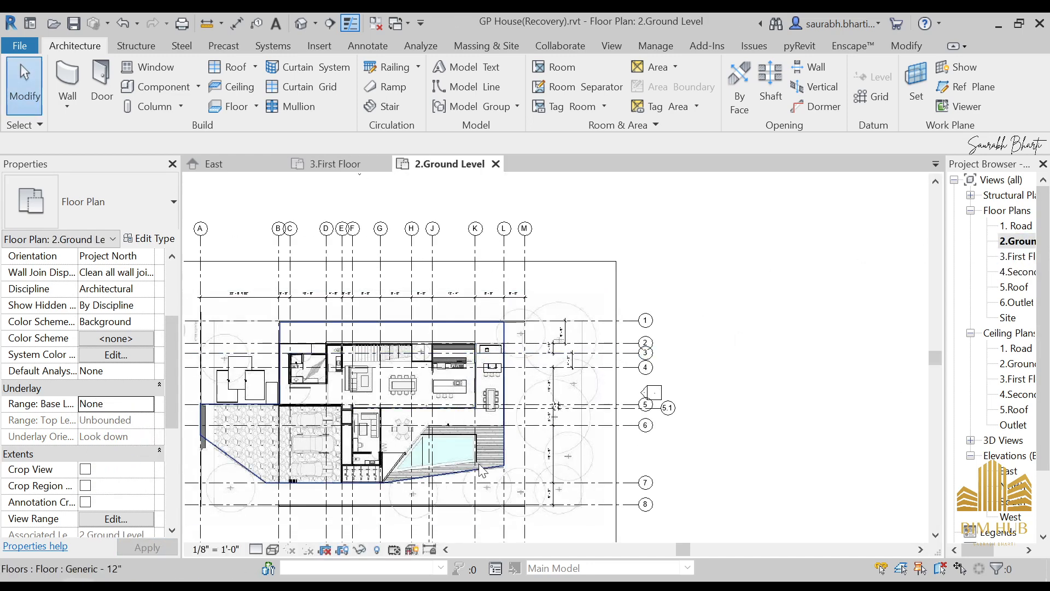
left_click(495, 477)
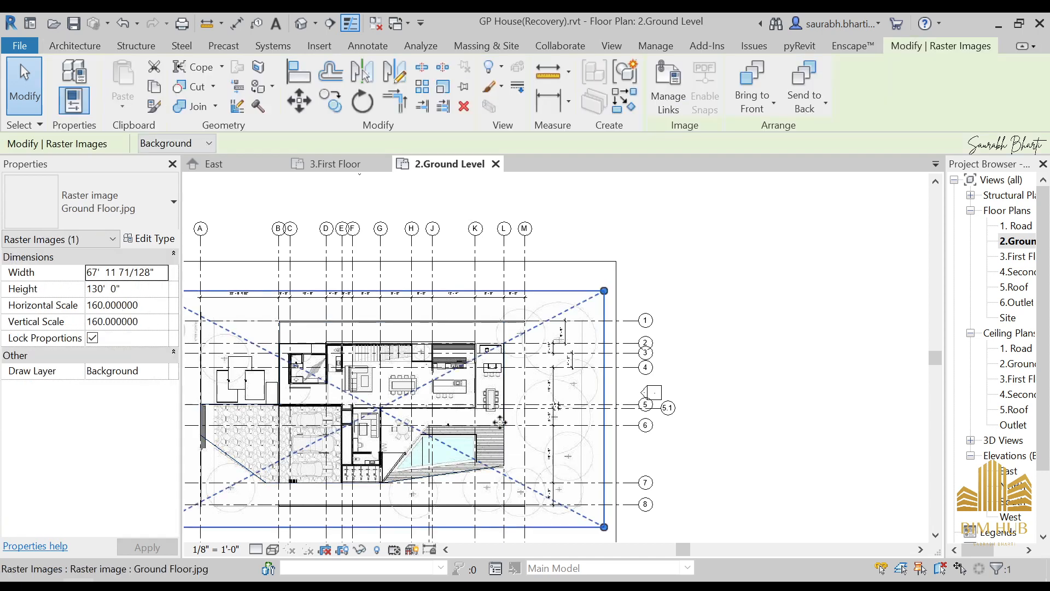
scroll(444, 365, "down", 2)
left_click(154, 86)
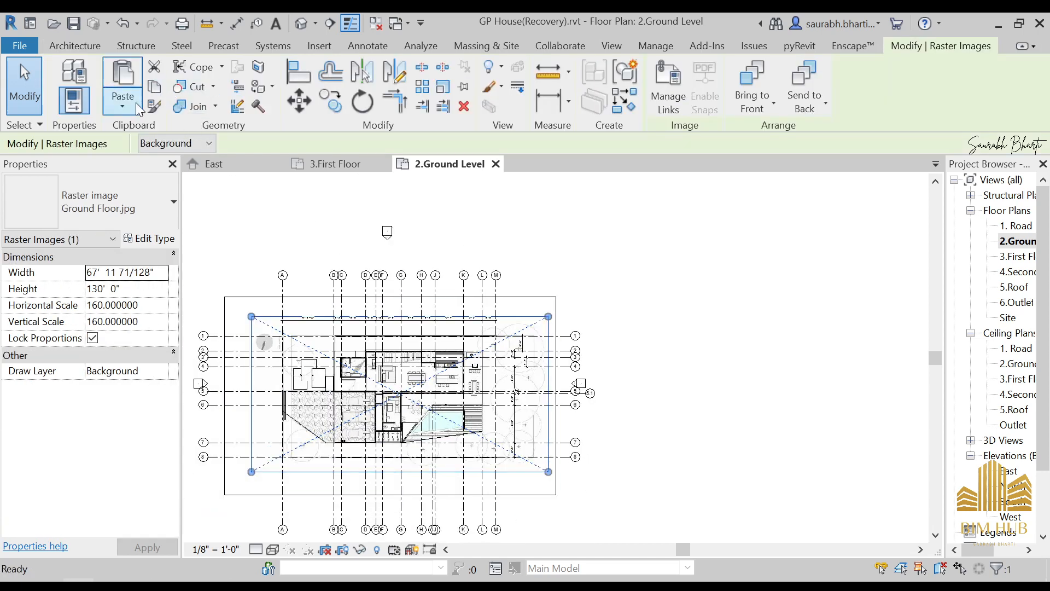
double_click(1017, 256)
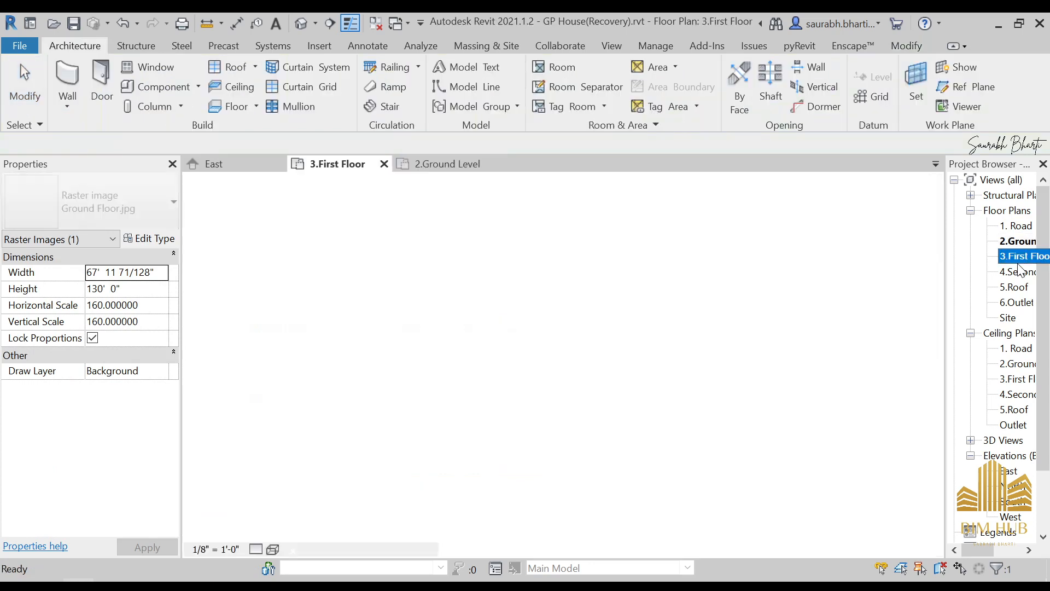
key("ctrl+v")
left_click(122, 101)
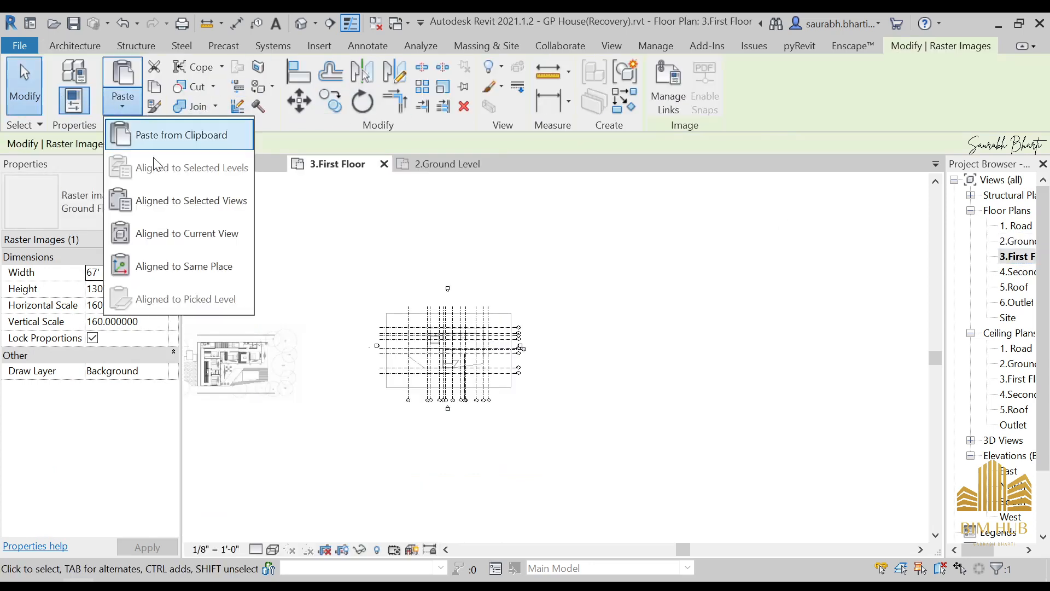
left_click(180, 201)
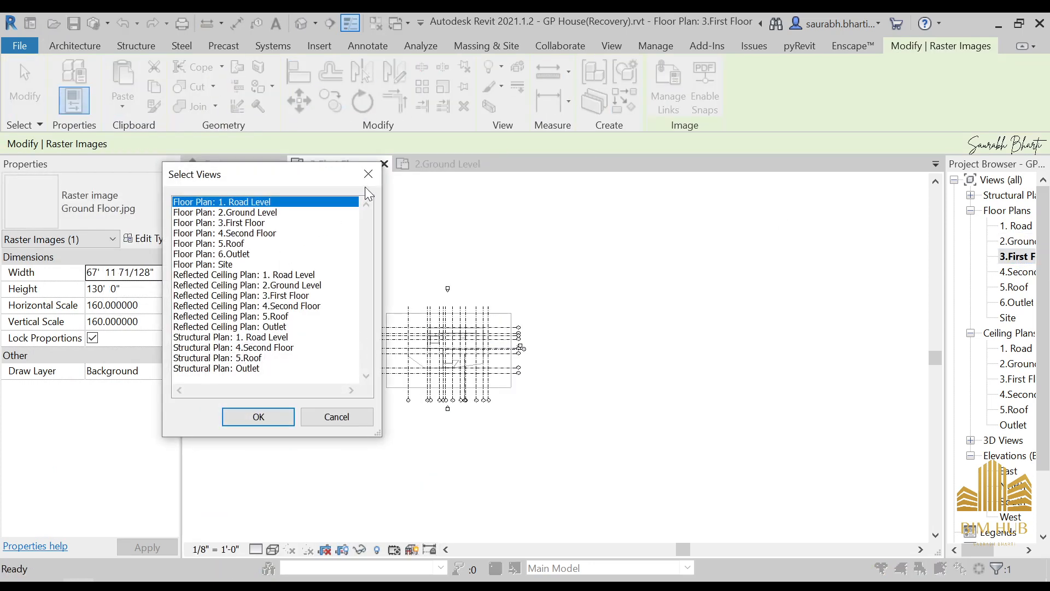
left_click(368, 174)
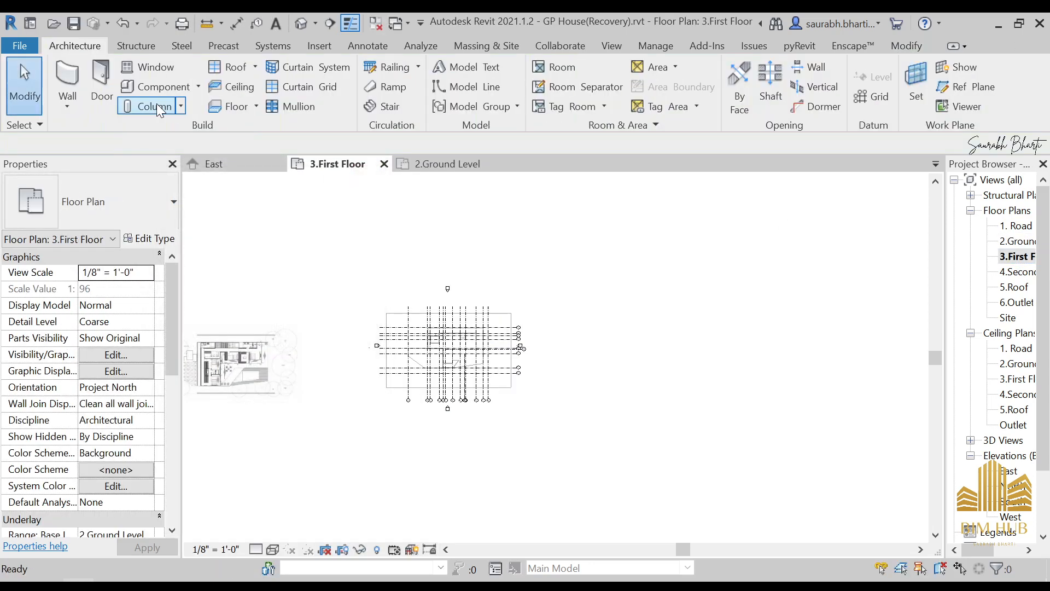
Paste the copied Ground Floor.jpg image into the 3.First Floor plan, aligned to the current view.
left_click(920, 50)
left_click(121, 108)
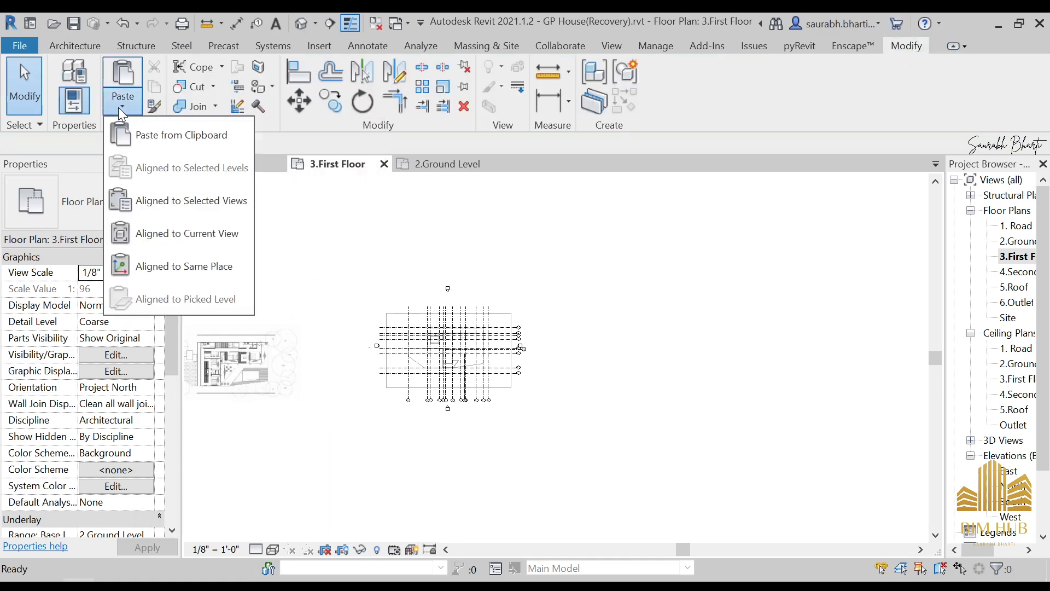
left_click(227, 234)
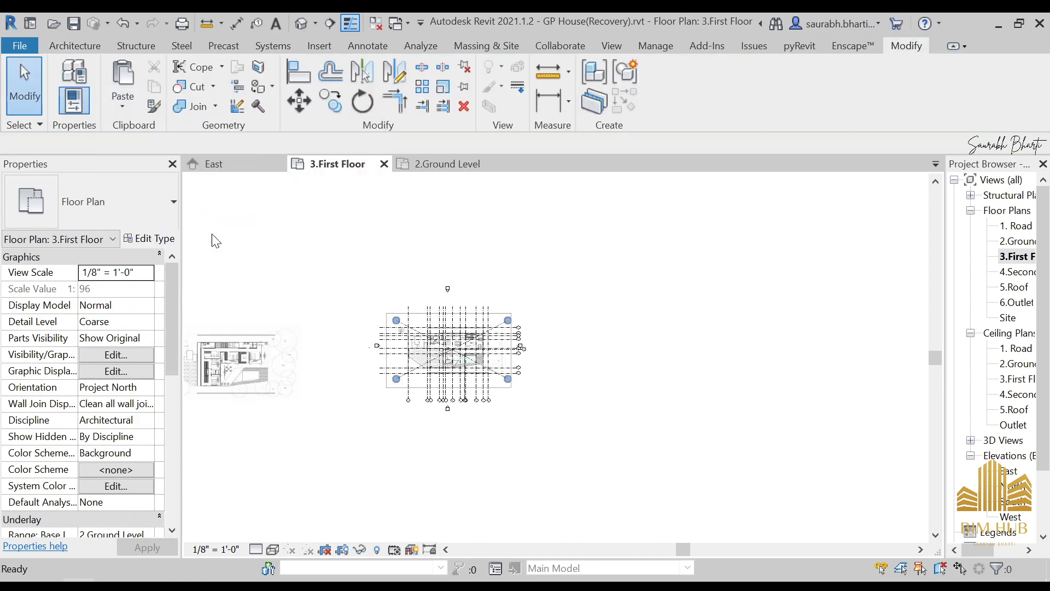
Move the First Floor.jpg image from beside the grids onto the lower half of the pasted ground floor plan.
scroll(396, 350, "up", 1)
middle_click_drag(396, 350, 535, 316)
left_click_drag(279, 349, 622, 392)
scroll(612, 377, "up", 2)
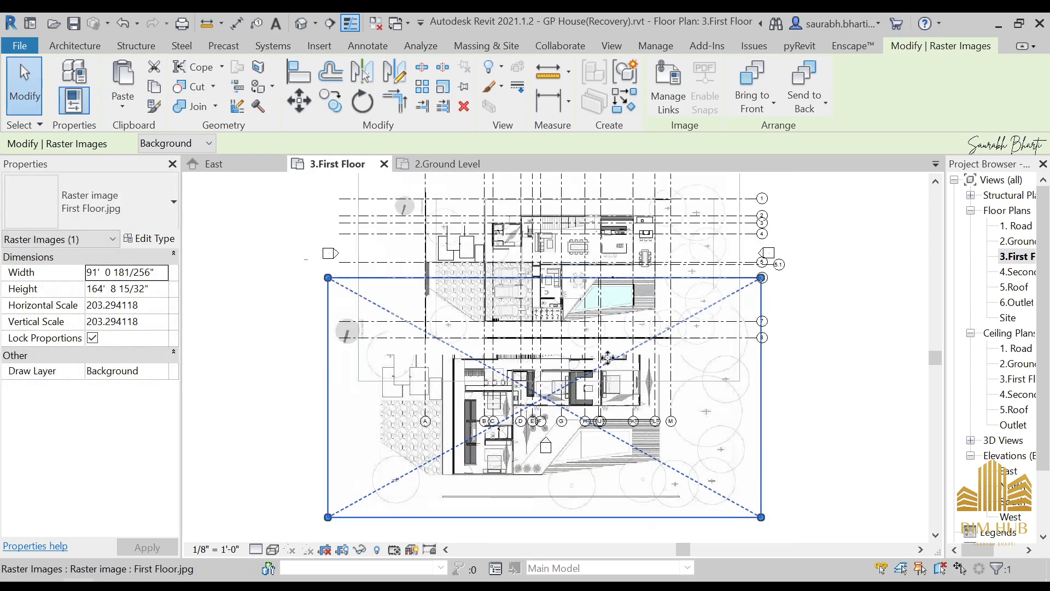
scroll(602, 358, "down", 1)
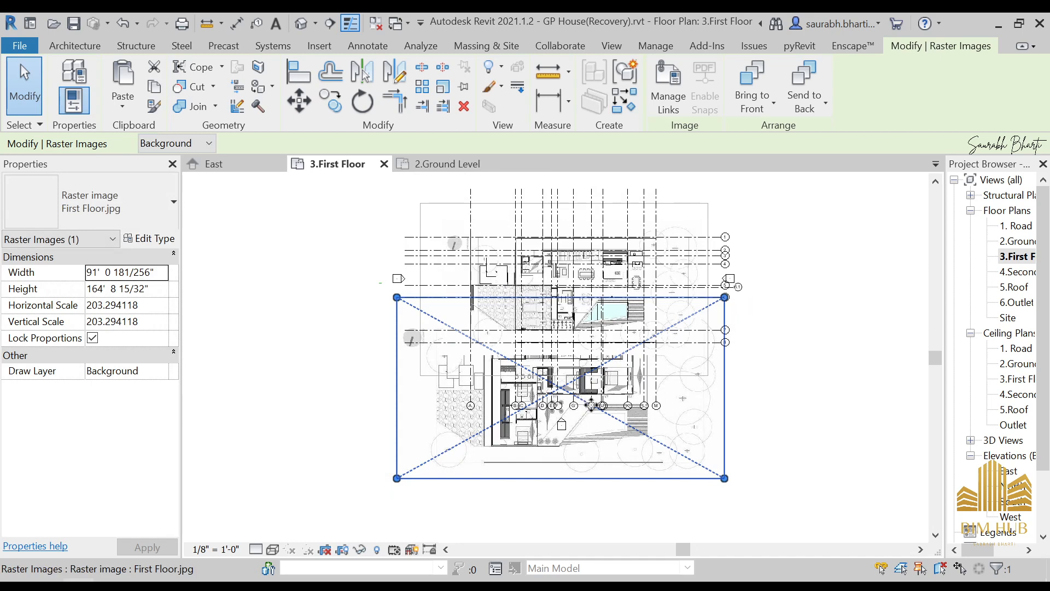
Reposition the First Floor.jpg image directly beneath the pasted ground floor plan for comparison.
mouse_move(577, 421)
left_mouse_down()
mouse_move(585, 379)
mouse_move(558, 356)
mouse_move(582, 403)
left_mouse_up()
scroll(610, 357, "up", 1)
scroll(581, 403, "down", 2)
middle_click_drag(582, 403, 525, 382)
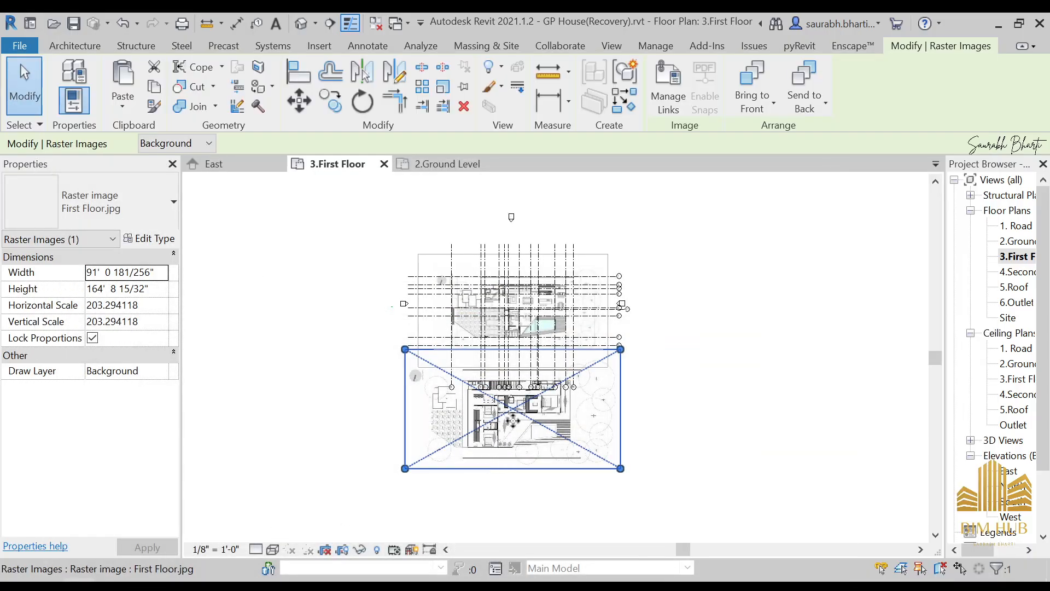
scroll(522, 428, "up", 2)
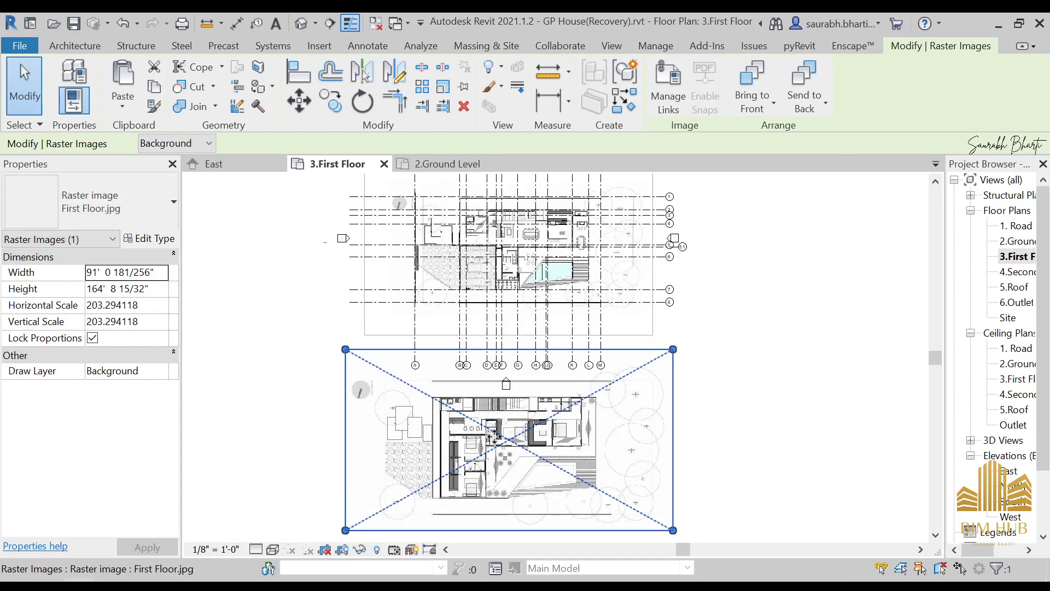
Move the First Floor.jpg image up so it overlaps the southern part of the ground floor plan, leaving no grid selected.
left_click_drag(484, 362, 486, 340)
middle_click_drag(486, 340, 457, 344)
left_click_drag(468, 338, 470, 378)
left_click(491, 395)
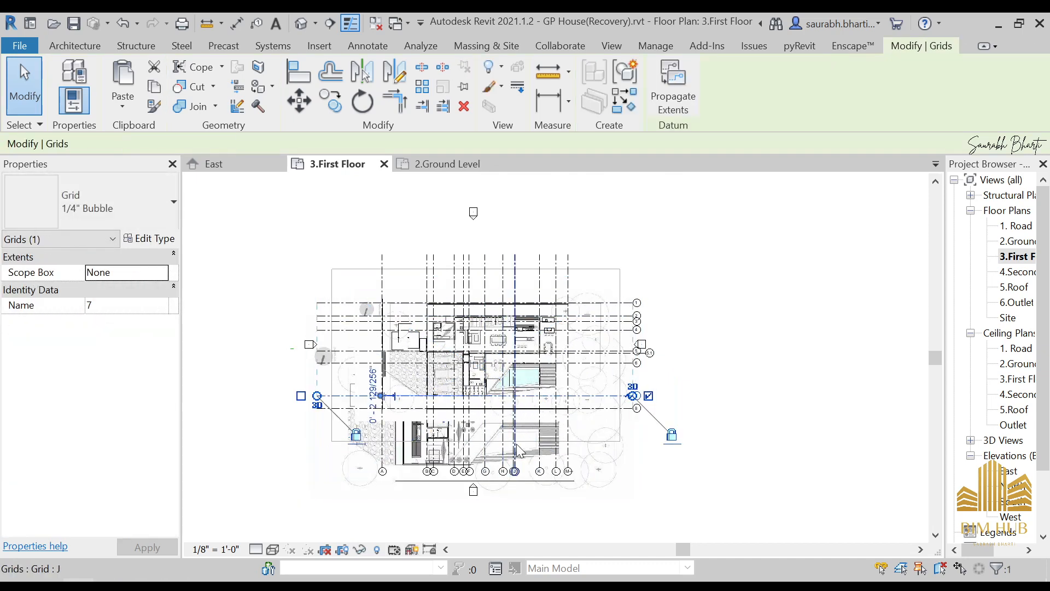
key("Escape")
Select the First Floor.jpg image and nudge it right in small increments against the vertical grids.
scroll(468, 462, "up", 2)
left_click(306, 462)
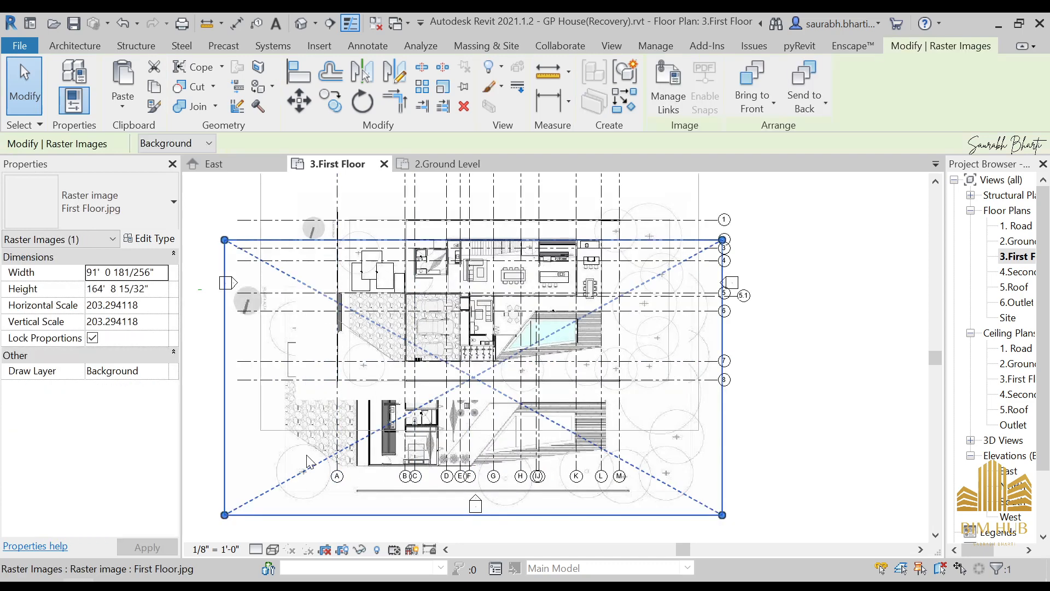
key("Right")
key("Right")
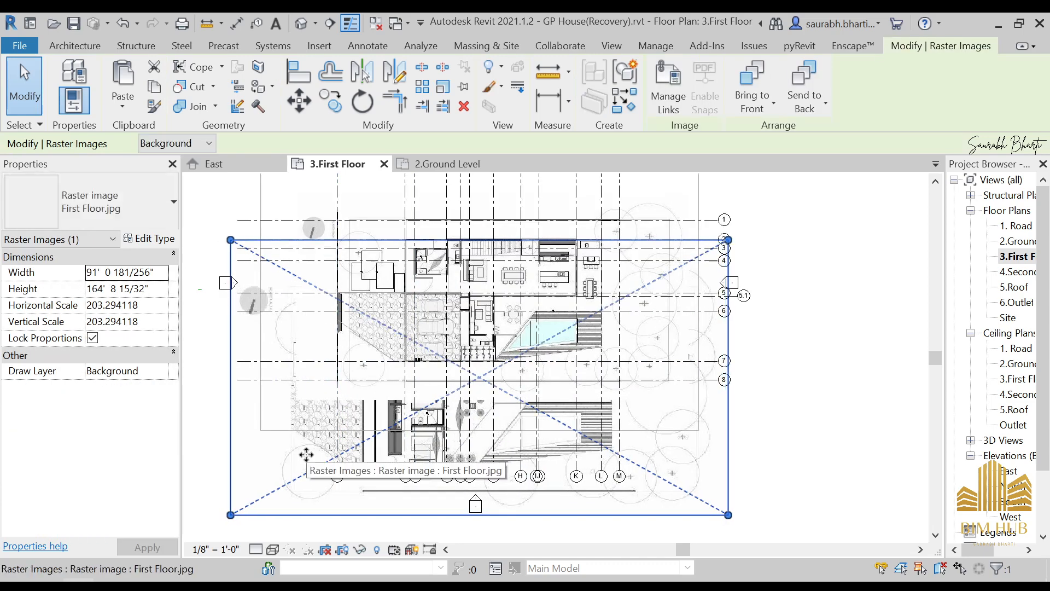
Move the First Floor.jpg image down, clear of the ground floor image, to compare the two plans.
scroll(504, 377, "down", 3)
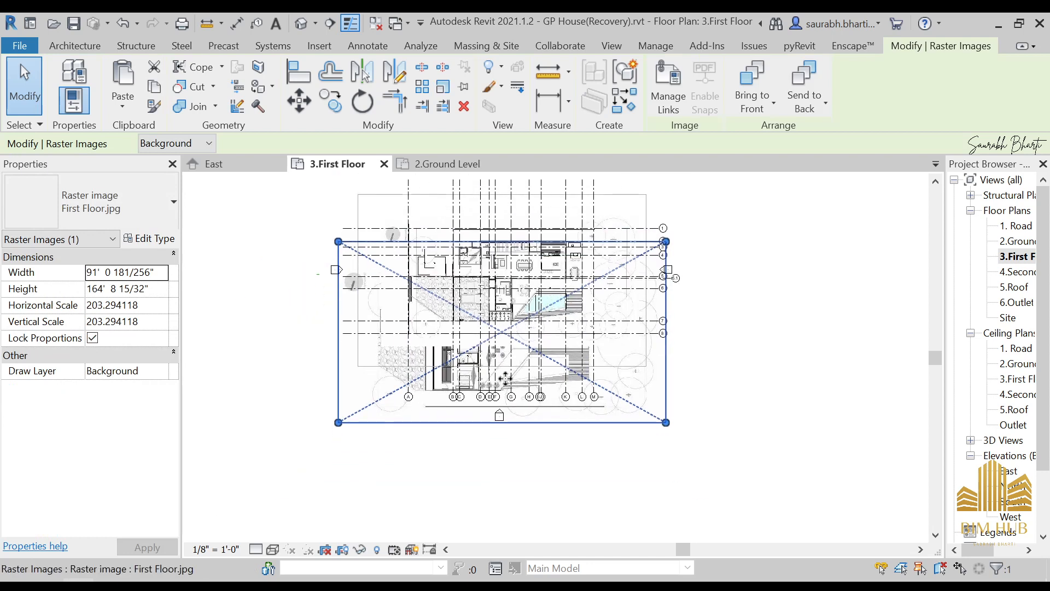
left_click_drag(505, 378, 511, 477)
scroll(542, 292, "up", 3)
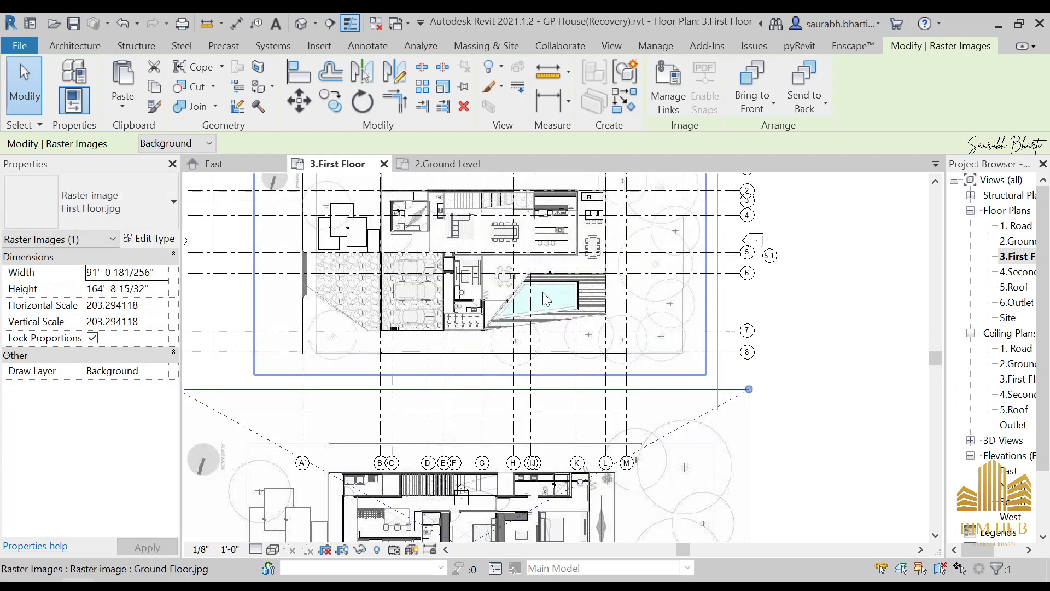
scroll(543, 292, "up", 2)
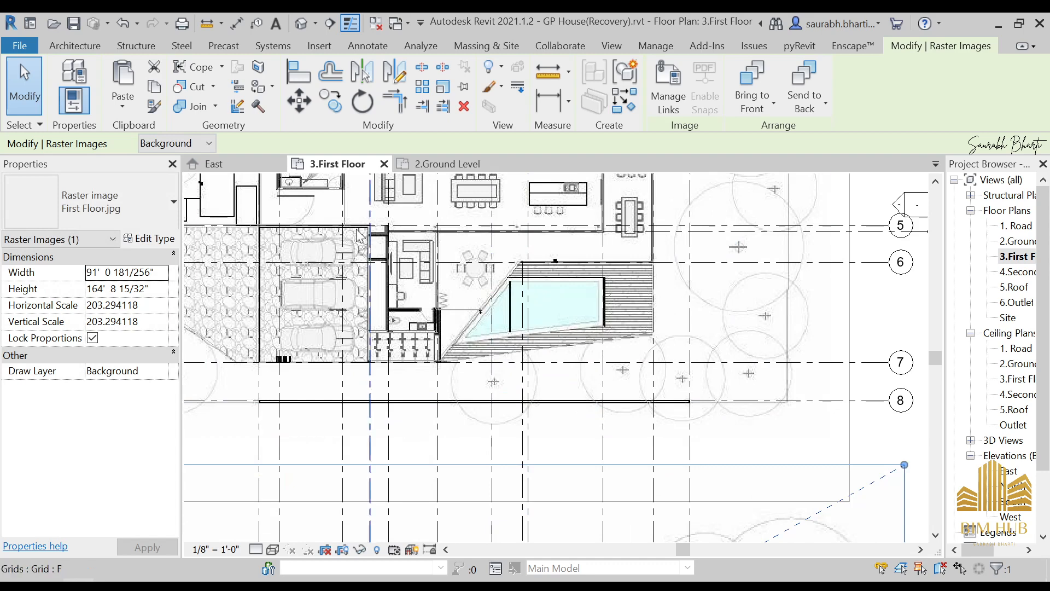
Draw a model line about 21' 6" long along the pool deck's north edge on the ground floor image.
key("l")
key("i")
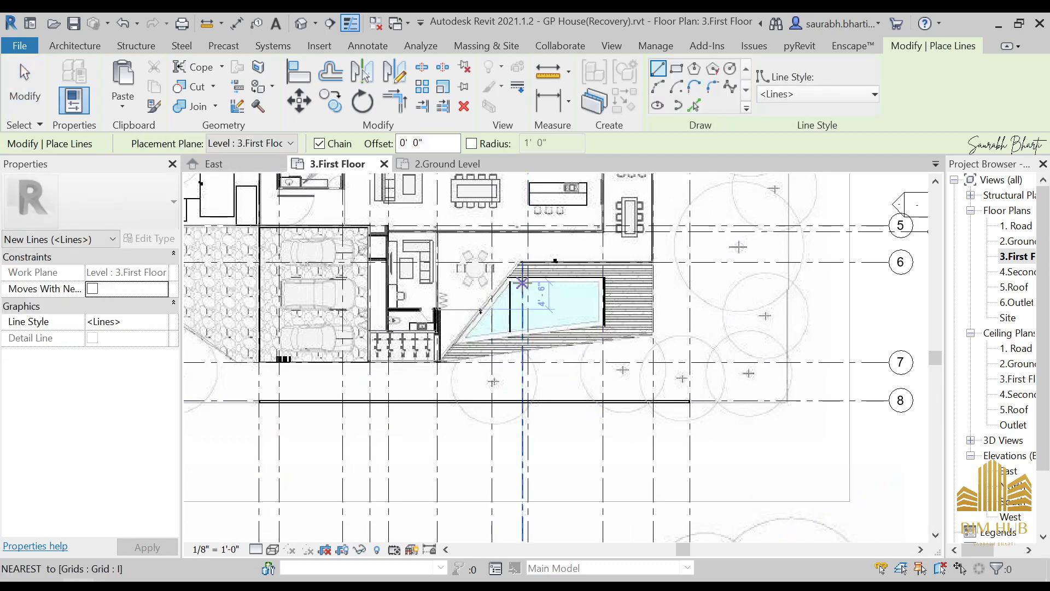
scroll(522, 284, "up", 2)
left_click(518, 251)
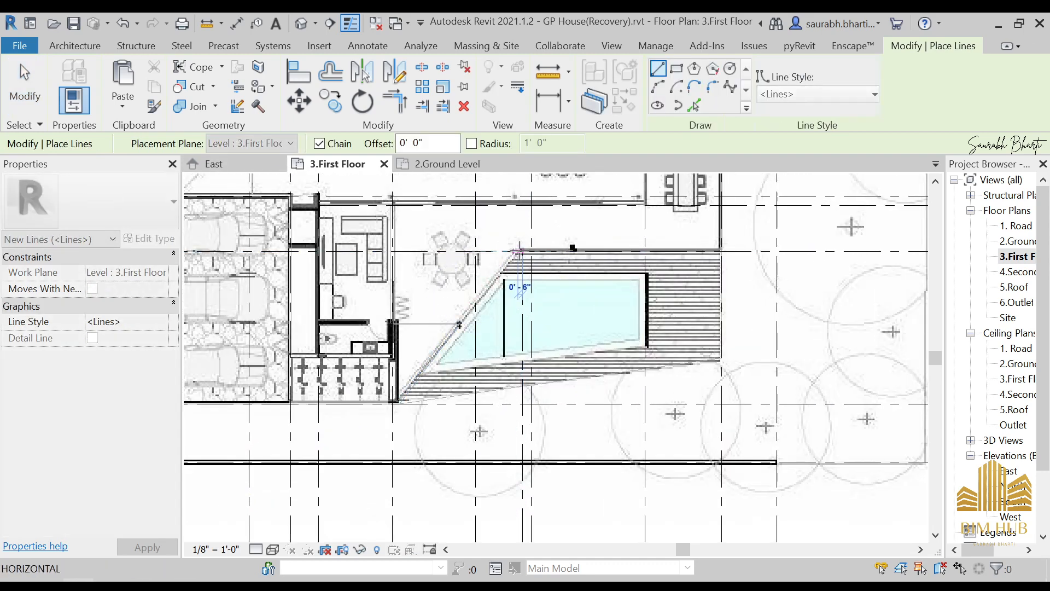
left_click(720, 252)
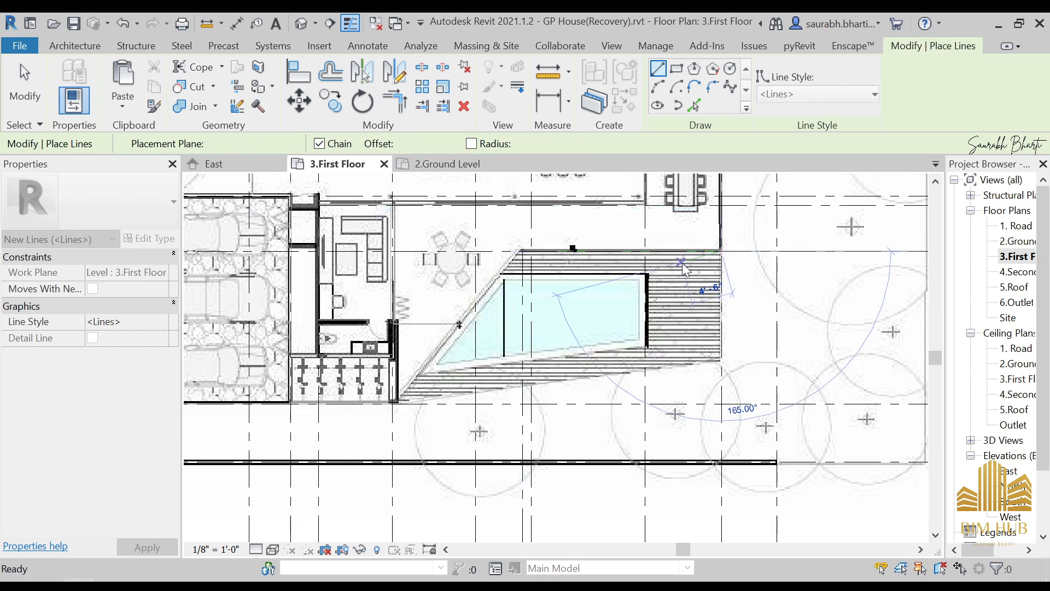
scroll(683, 268, "down", 4)
key("Escape")
scroll(574, 323, "up", 2)
middle_click_drag(593, 318, 556, 328)
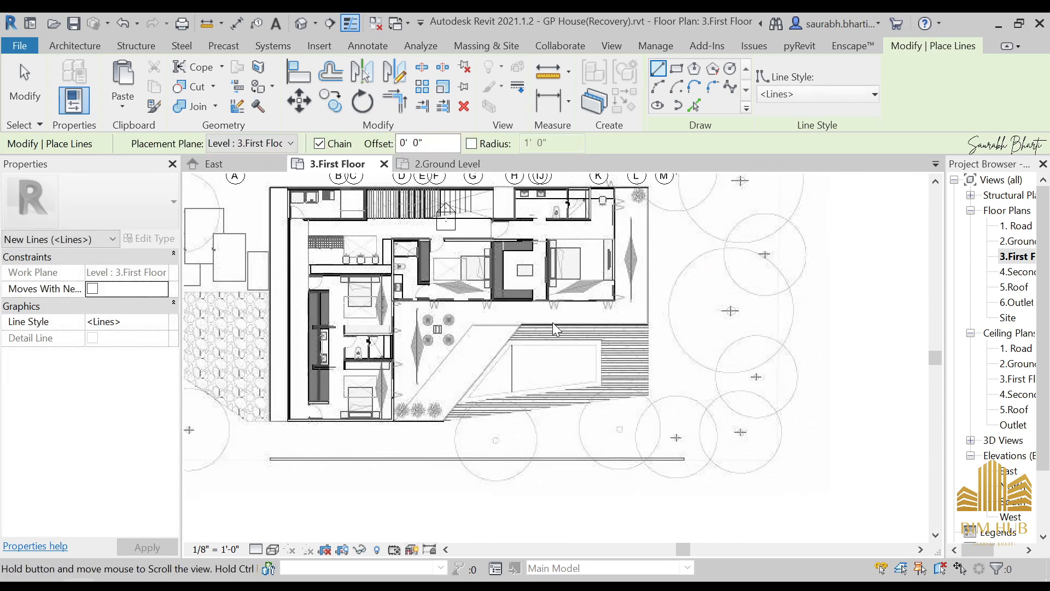
scroll(556, 328, "down", 2)
middle_click_drag(553, 229, 553, 339)
key("Escape")
middle_click_drag(536, 180, 535, 237)
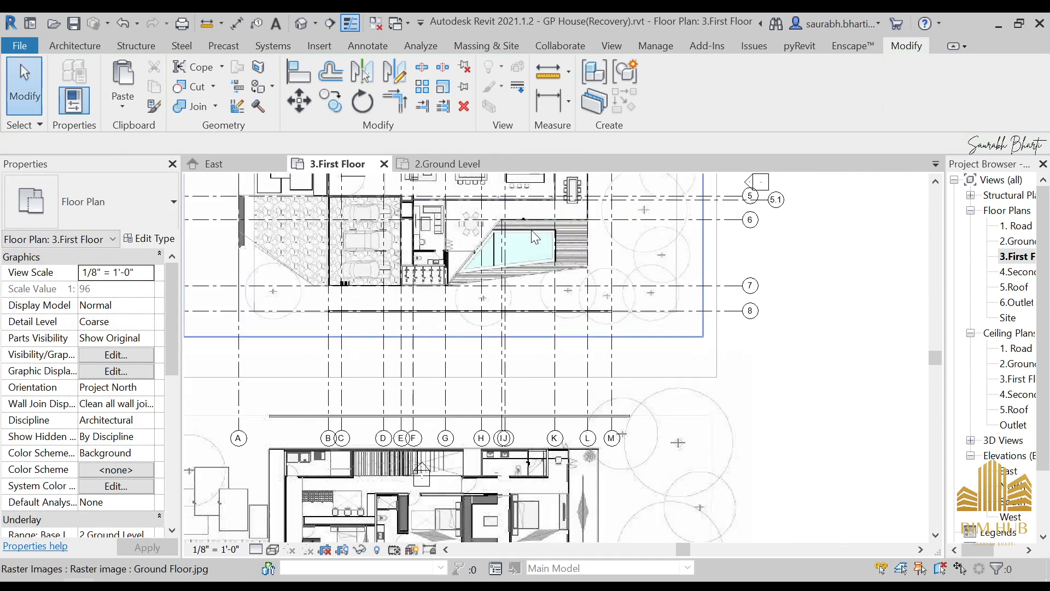
Check the length of the model line along the pool deck's north edge.
scroll(519, 230, "up", 4)
key("d")
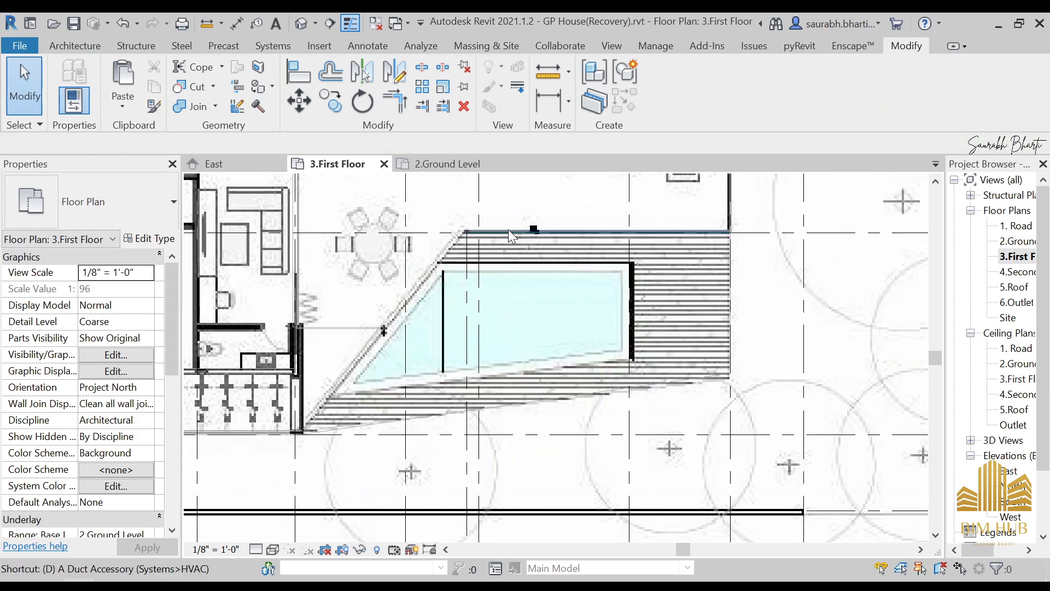
key("i")
scroll(509, 230, "up", 2)
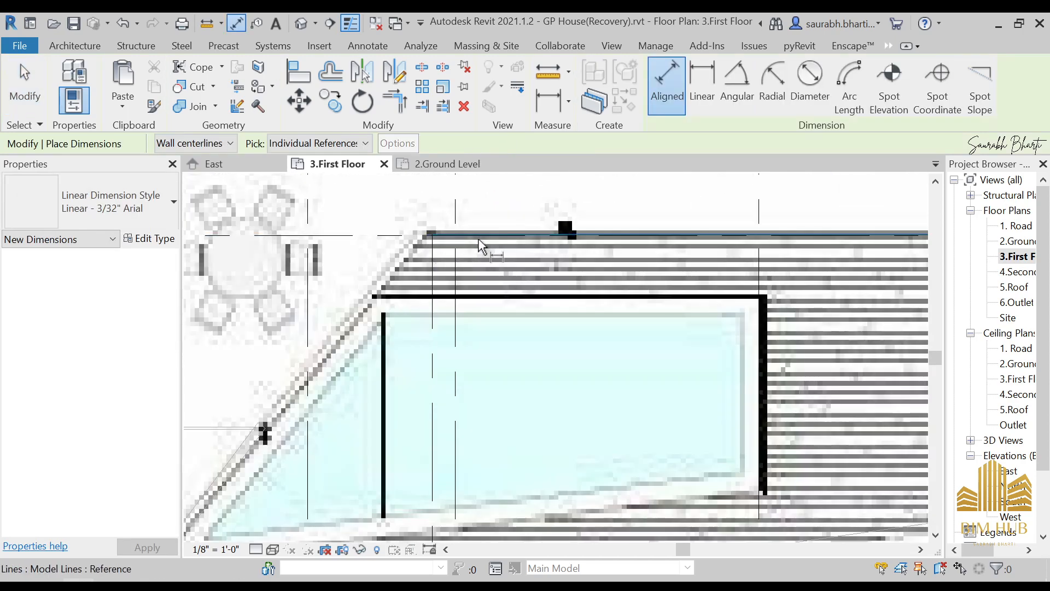
scroll(545, 238, "down", 2)
key("Escape")
scroll(545, 238, "down", 2)
left_click(561, 240)
scroll(564, 249, "down", 2)
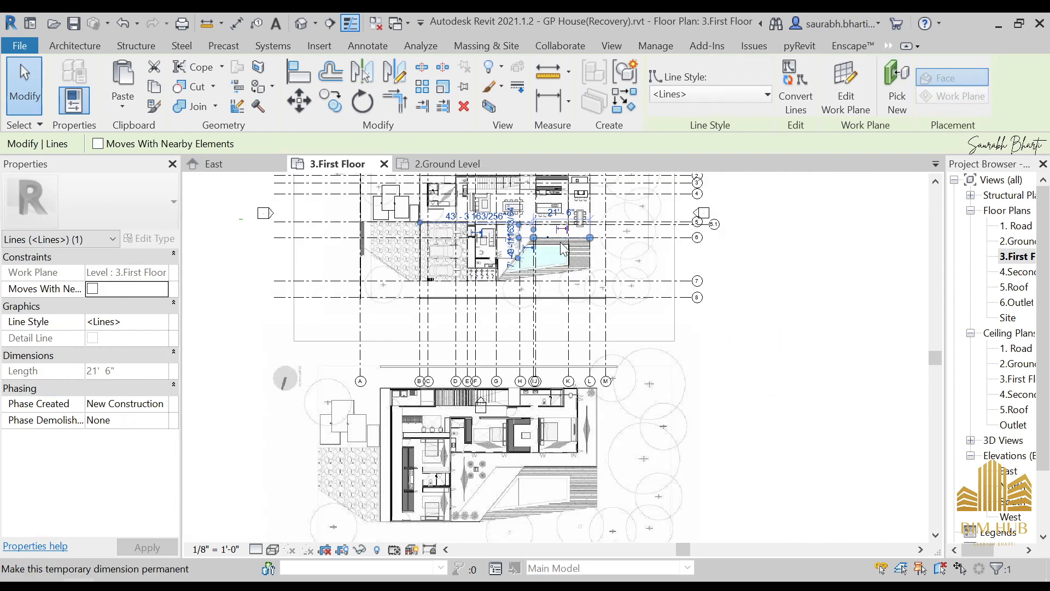
Temporarily hide the Ground Floor.jpg image in the first floor plan.
left_click(371, 258)
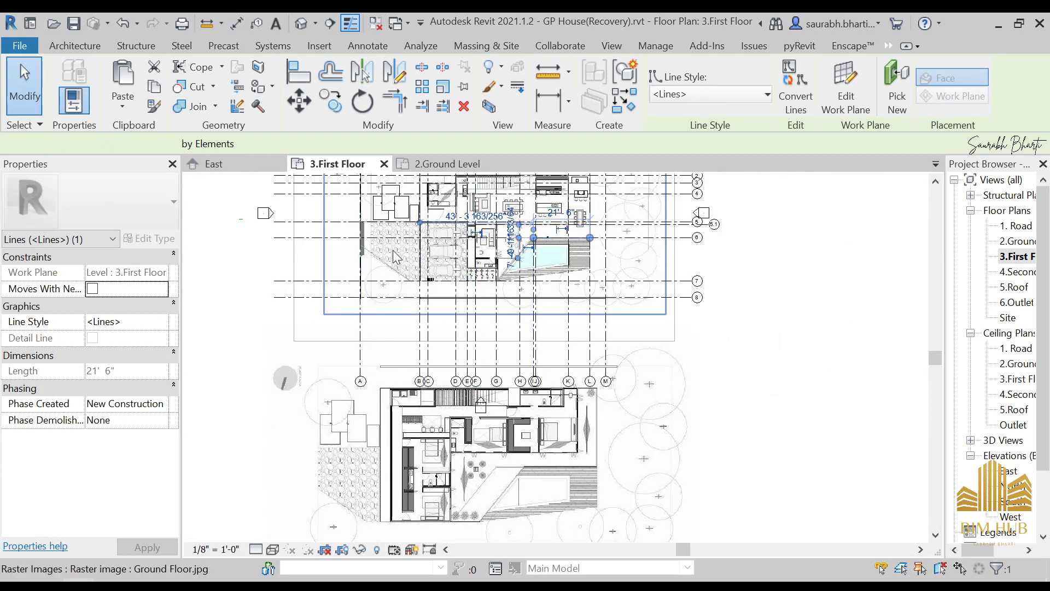
key("h")
key("h")
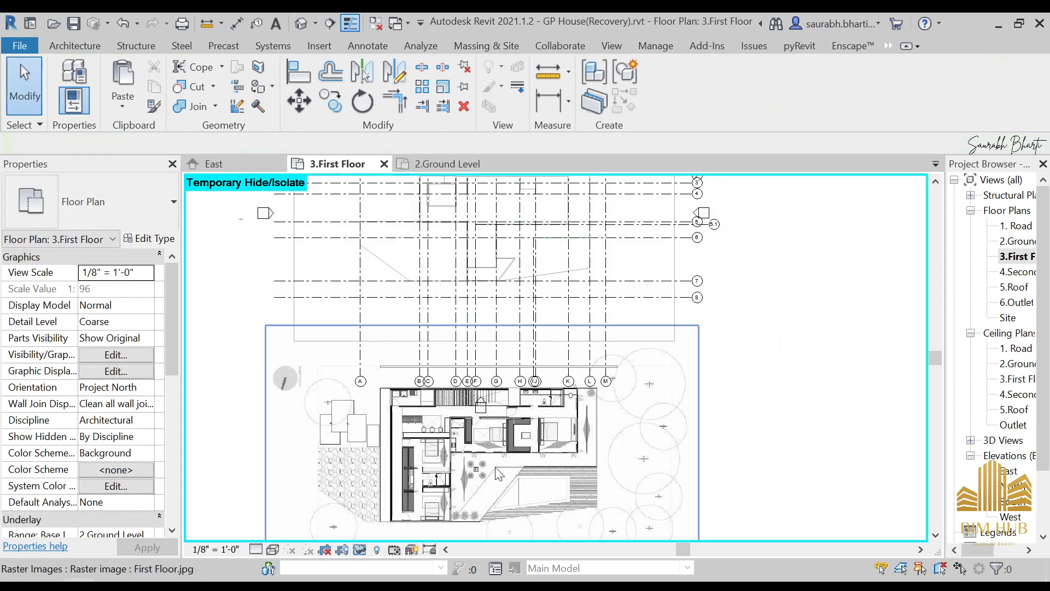
Move the First Floor.jpg image up over the grids and nudge it until the deck's north edge meets the model line.
left_click_drag(498, 377, 506, 186)
scroll(516, 435, "up", 4)
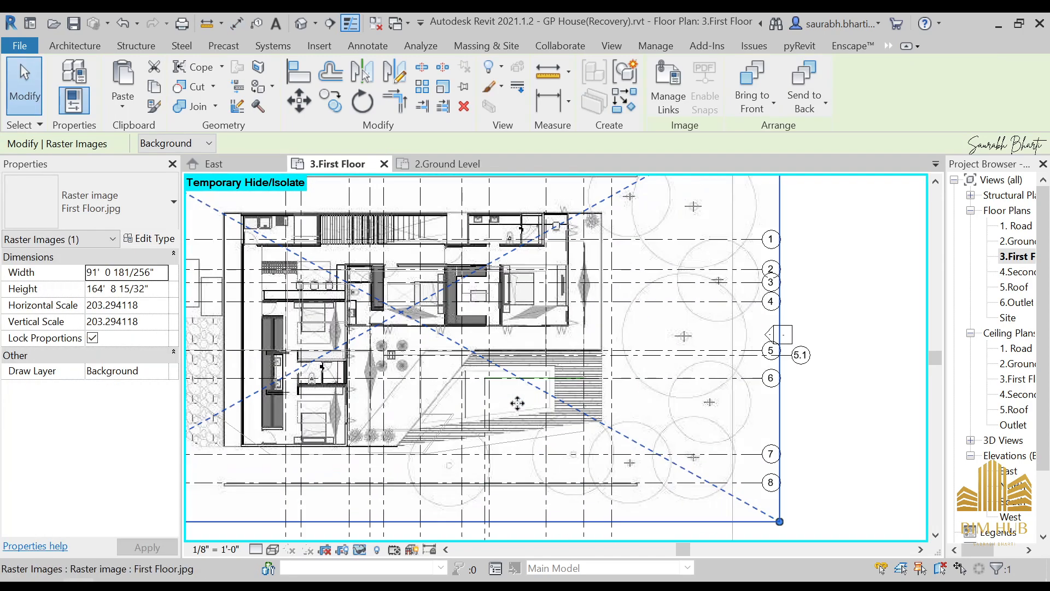
key("Left")
key("Up")
key("Up")
key("Up")
key("Up")
key("Up")
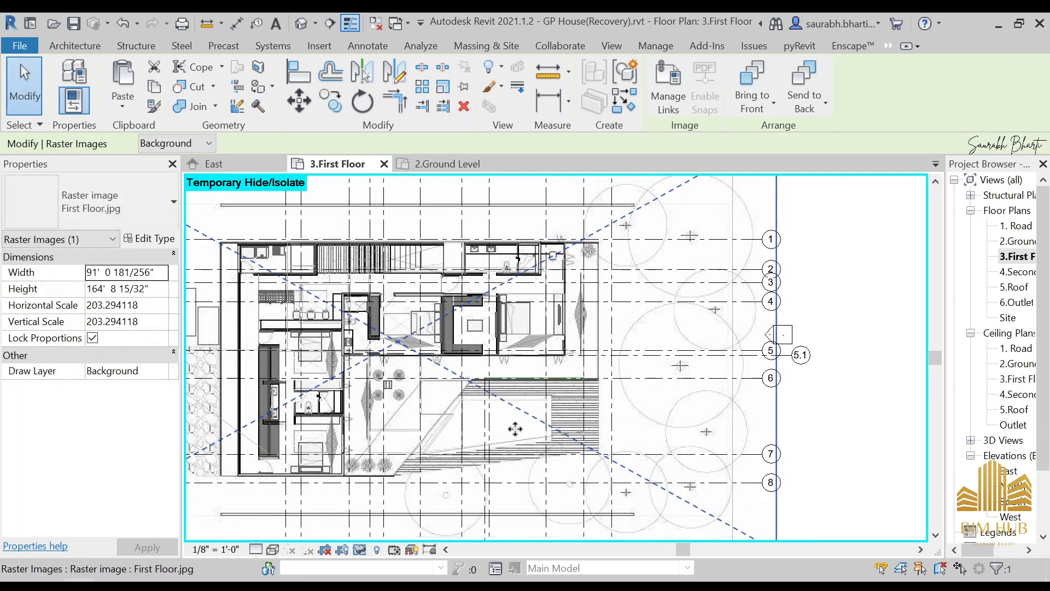
Nudge the First Floor.jpg image right until the deck's northwest corner meets the start of the model line at grid I.
key("Right")
key("Right")
key("Right")
key("Right")
key("Right")
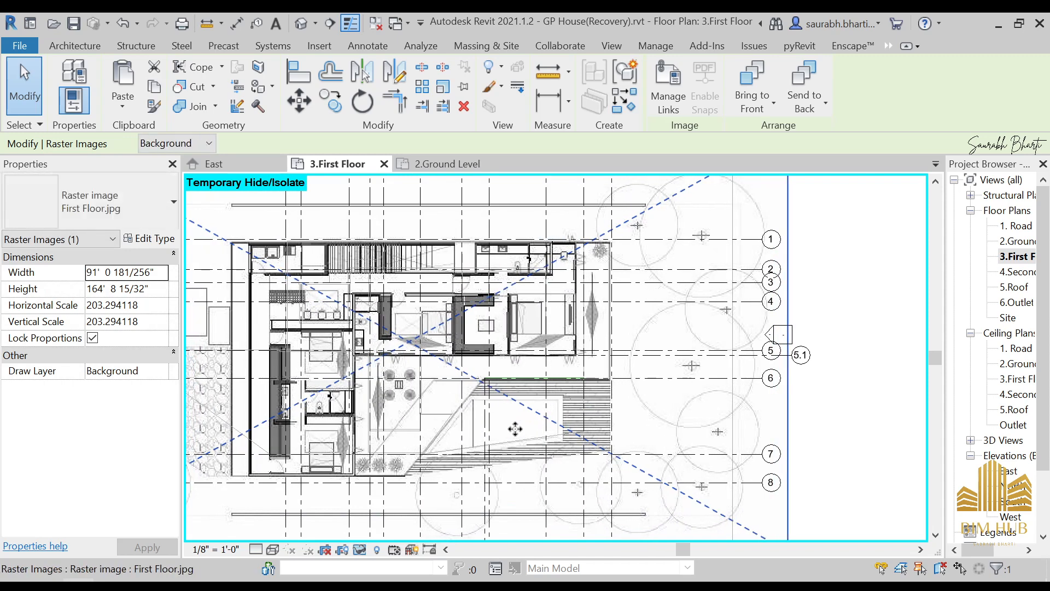
key("Right")
key("Right")
key("Right")
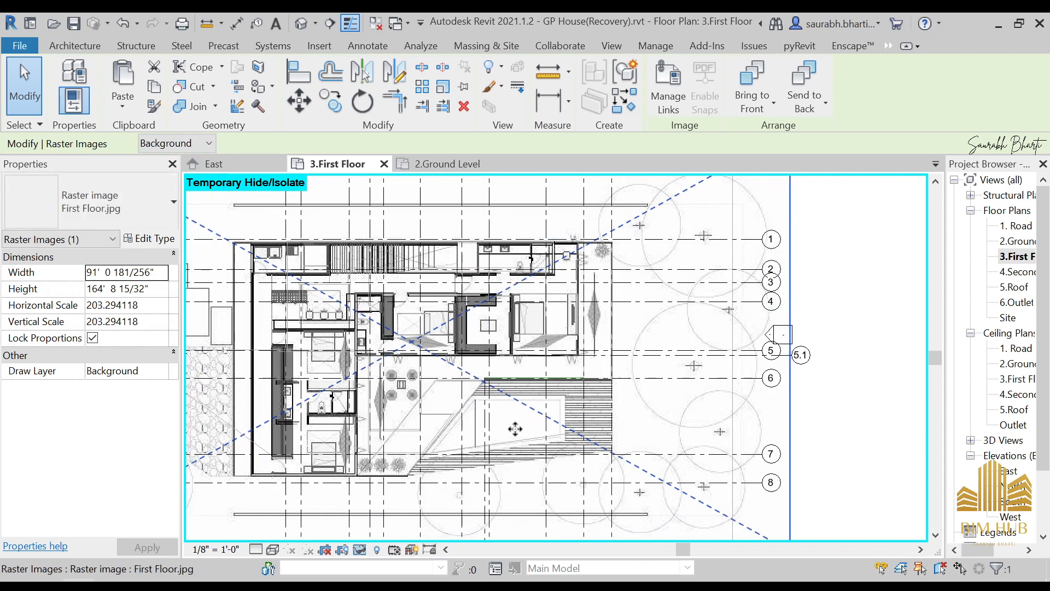
scroll(526, 400, "up", 2)
key("Escape")
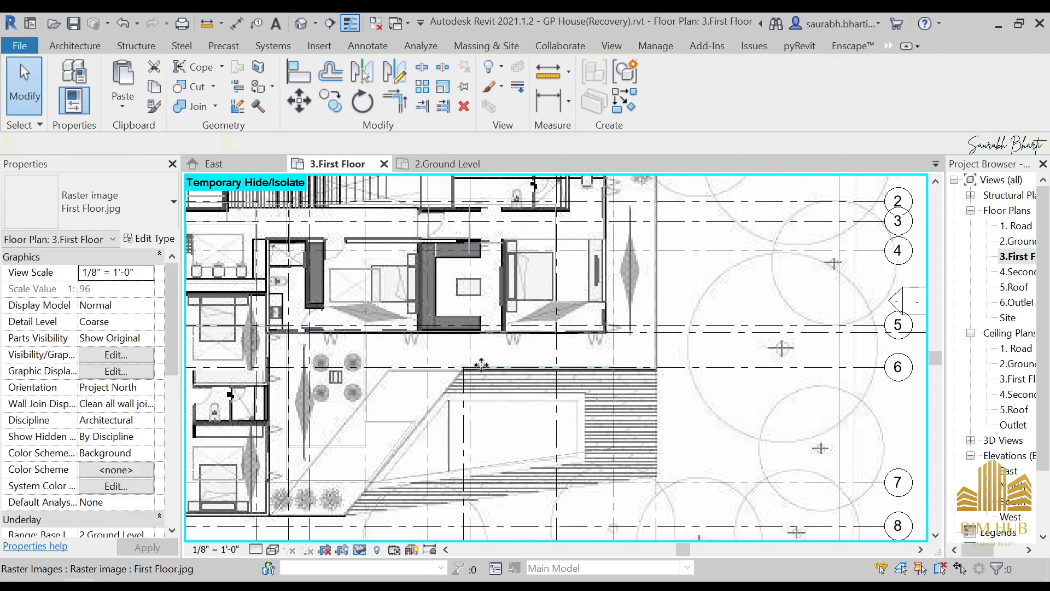
Select the model line to compare its length with the deck edge on the first floor image.
left_click(584, 366)
scroll(584, 364, "down", 2)
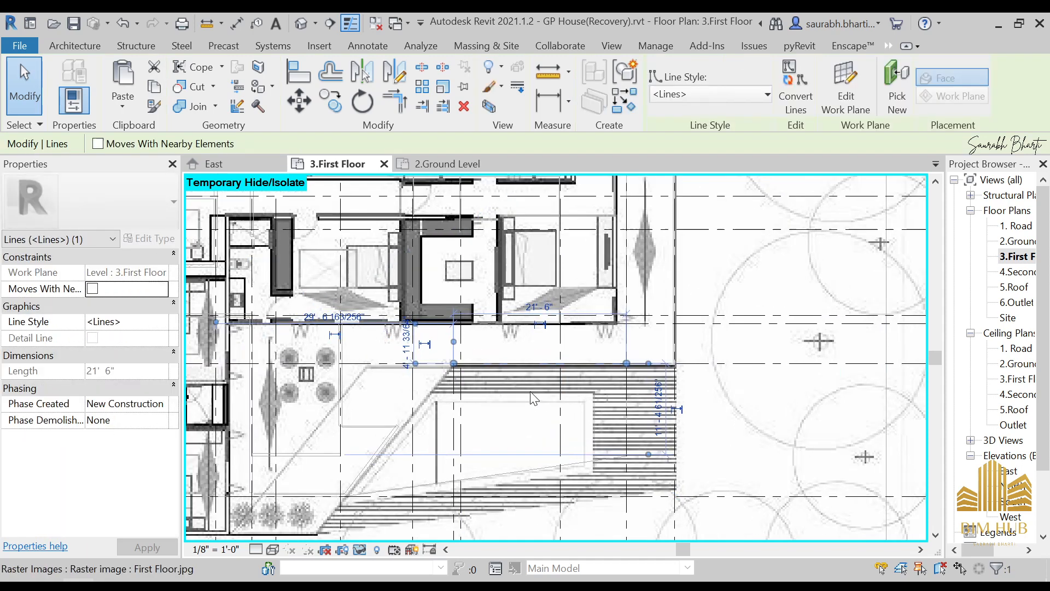
scroll(629, 383, "up", 2)
scroll(681, 408, "down", 1)
key("Escape")
Scale the First Floor.jpg image graphically from the deck's northwest corner, shrinking the deck edge to the 21' 6" model line.
left_click(539, 363)
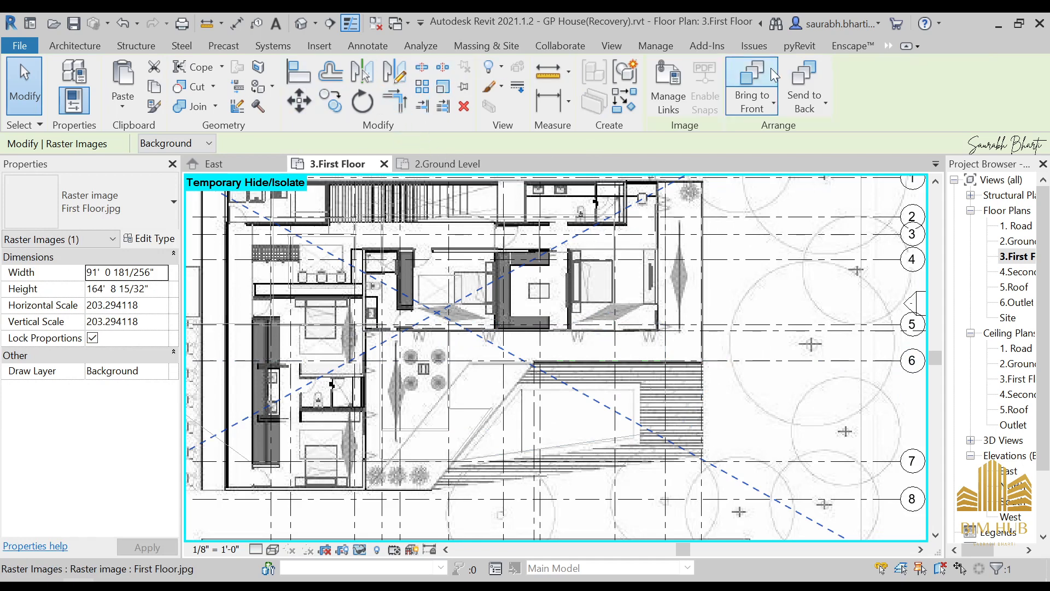
key("r")
key("e")
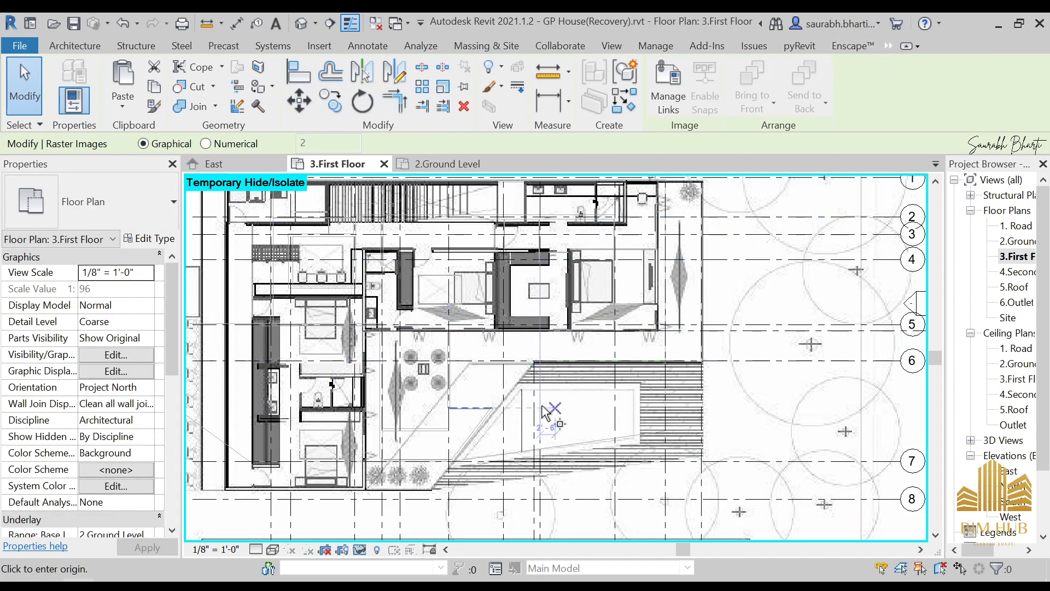
scroll(536, 368, "up", 3)
scroll(542, 350, "up", 3)
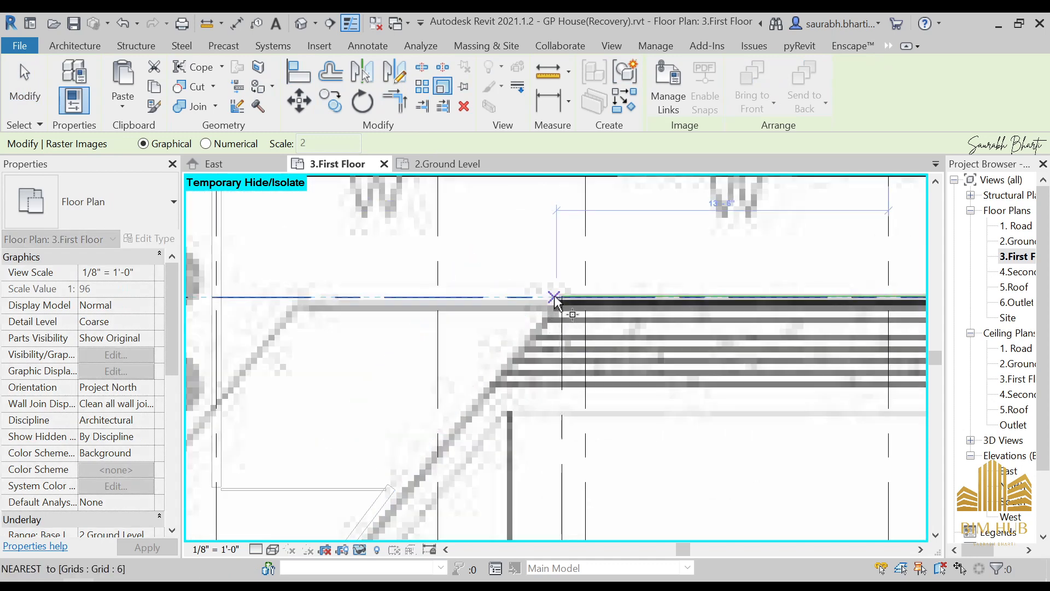
scroll(554, 298, "up", 3)
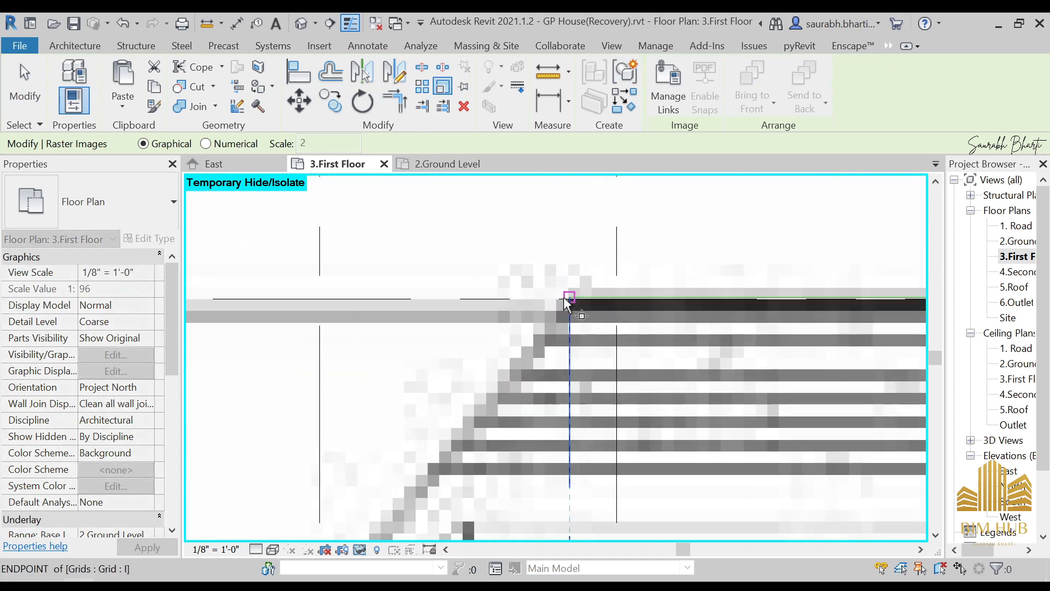
left_click(569, 299)
scroll(657, 323, "down", 5)
scroll(509, 306, "up", 5)
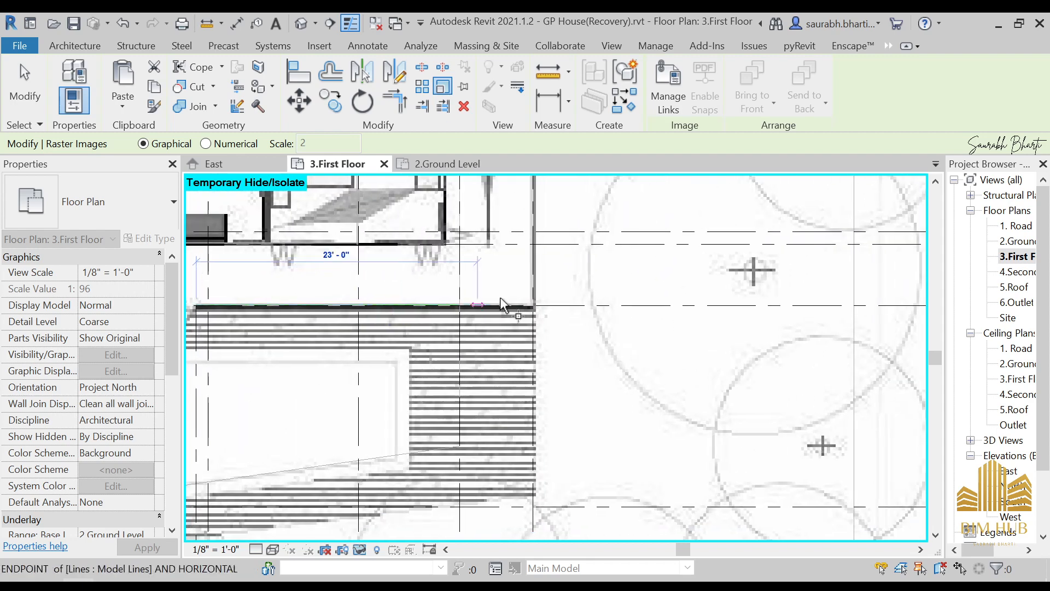
left_click(517, 326)
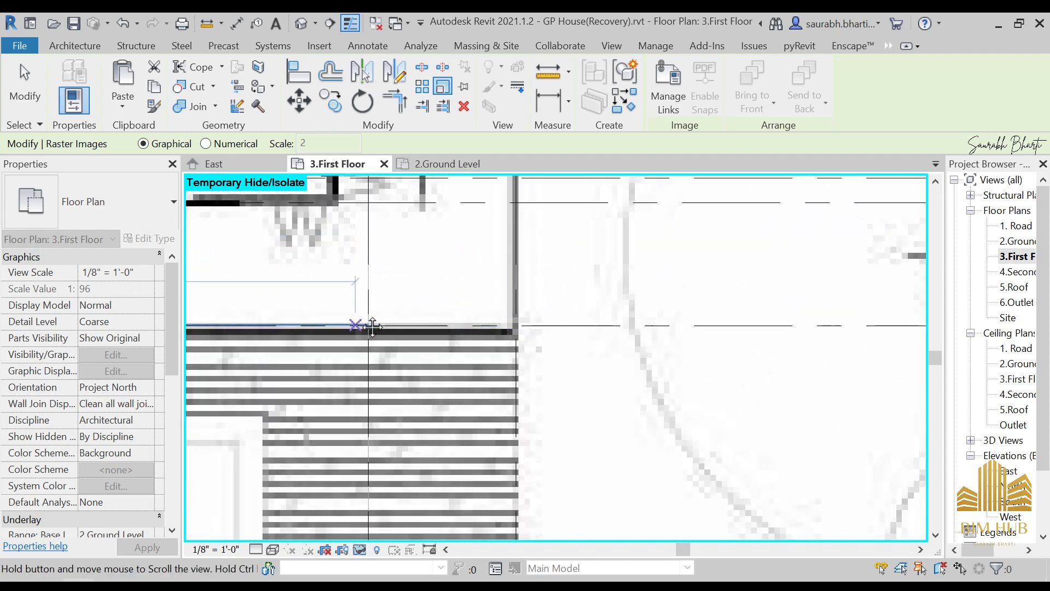
middle_click_drag(345, 326, 727, 329)
left_click(754, 330)
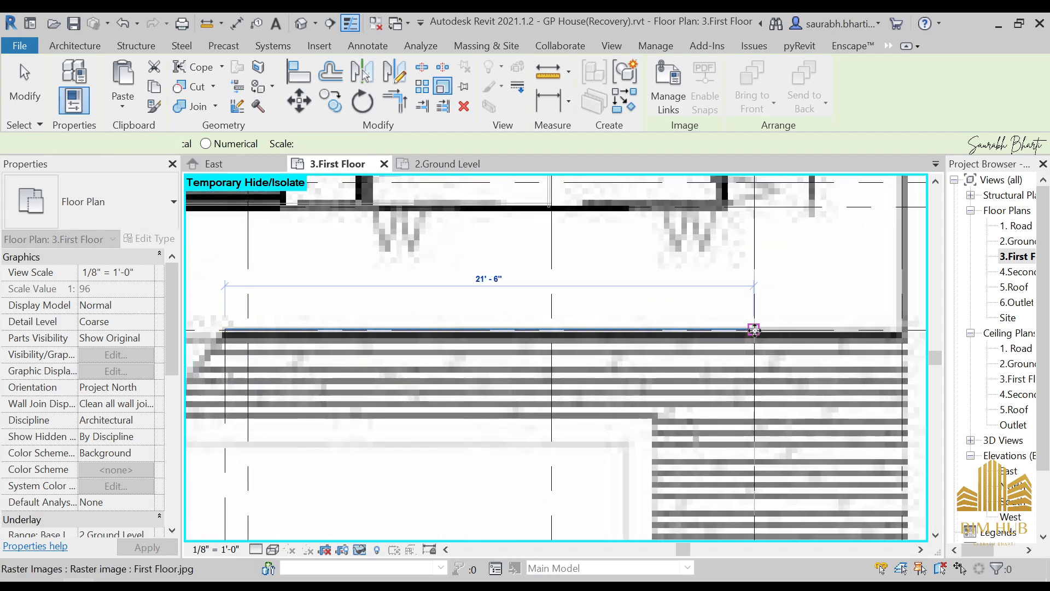
scroll(733, 336, "down", 6)
key("Escape")
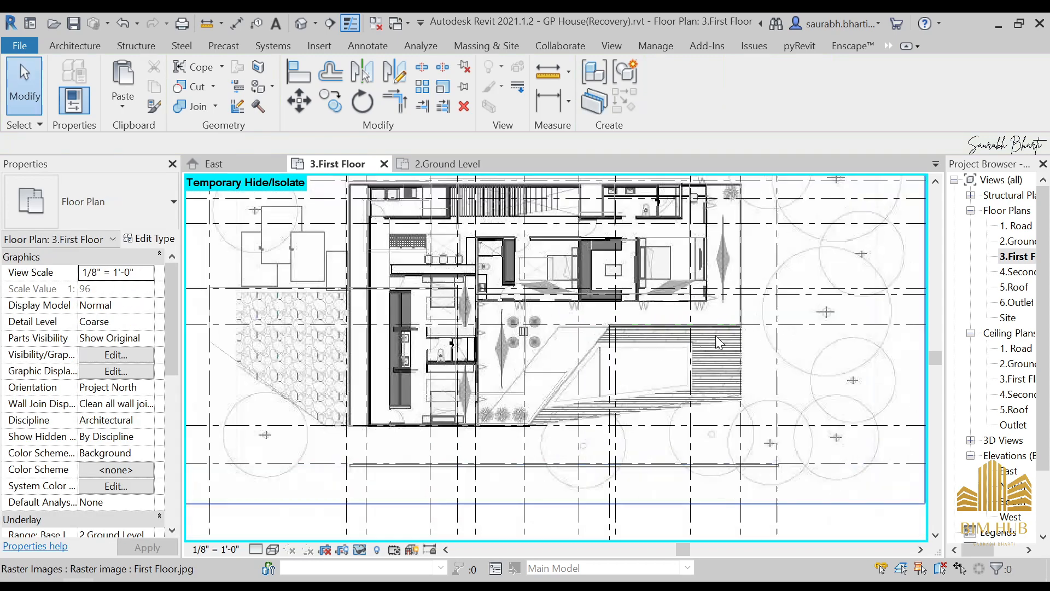
Move the scaled First Floor.jpg image down, clear of the northern grids.
scroll(716, 336, "down", 3)
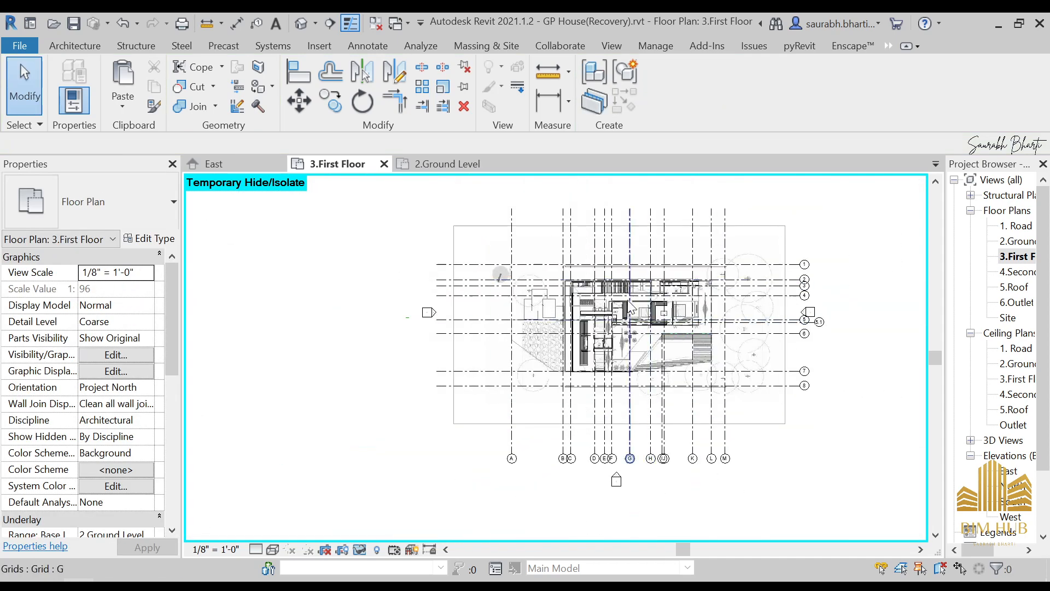
left_click(538, 356)
left_click_drag(538, 356, 498, 443)
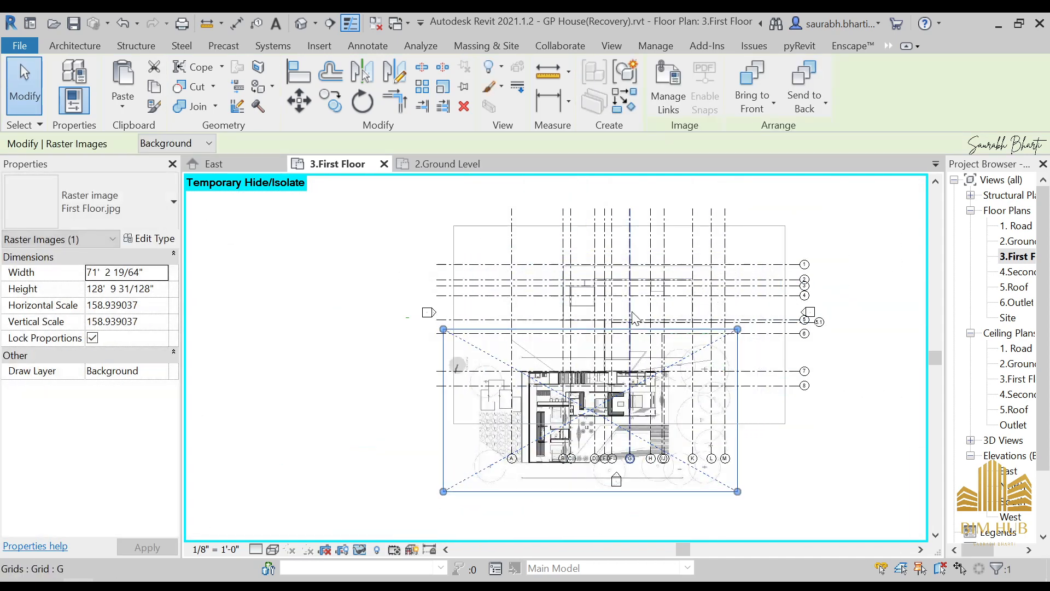
Reset the temporary hide and remove the Ground Floor.jpg image from the view.
middle_click_drag(643, 356, 572, 367)
key("h")
key("r")
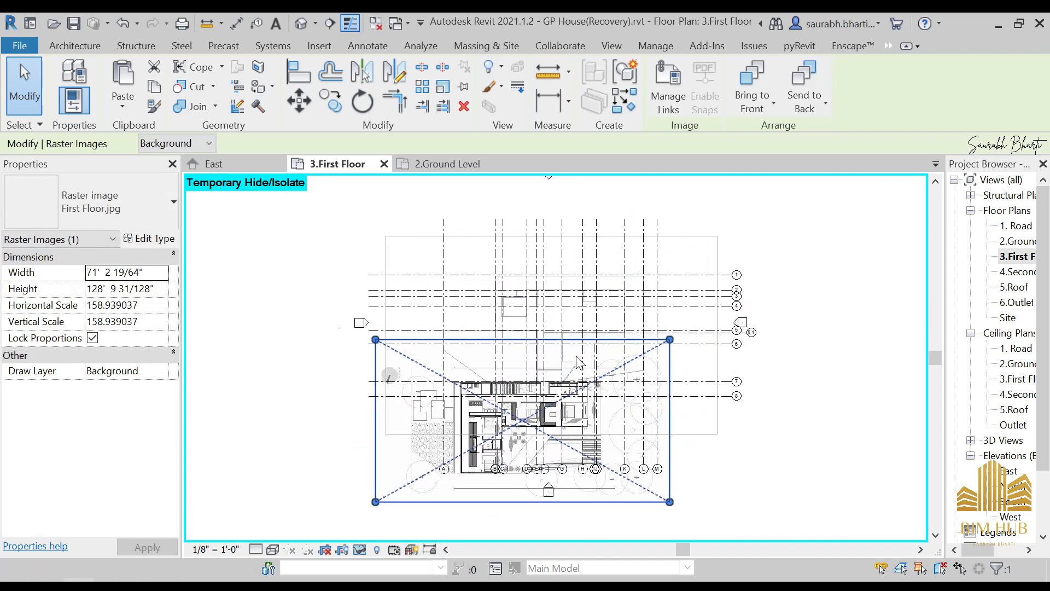
left_click(471, 261)
key("Escape")
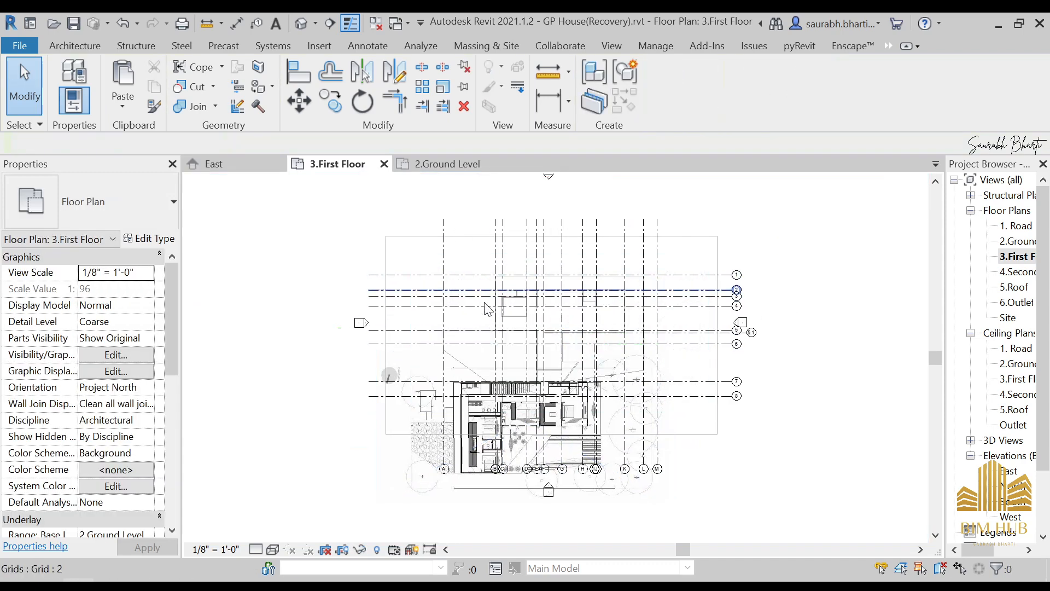
Move the First Floor.jpg image back up over the grids and nudge its deck edge close to the model line.
left_click(429, 445)
left_click_drag(458, 410, 509, 328)
scroll(661, 379, "up", 6)
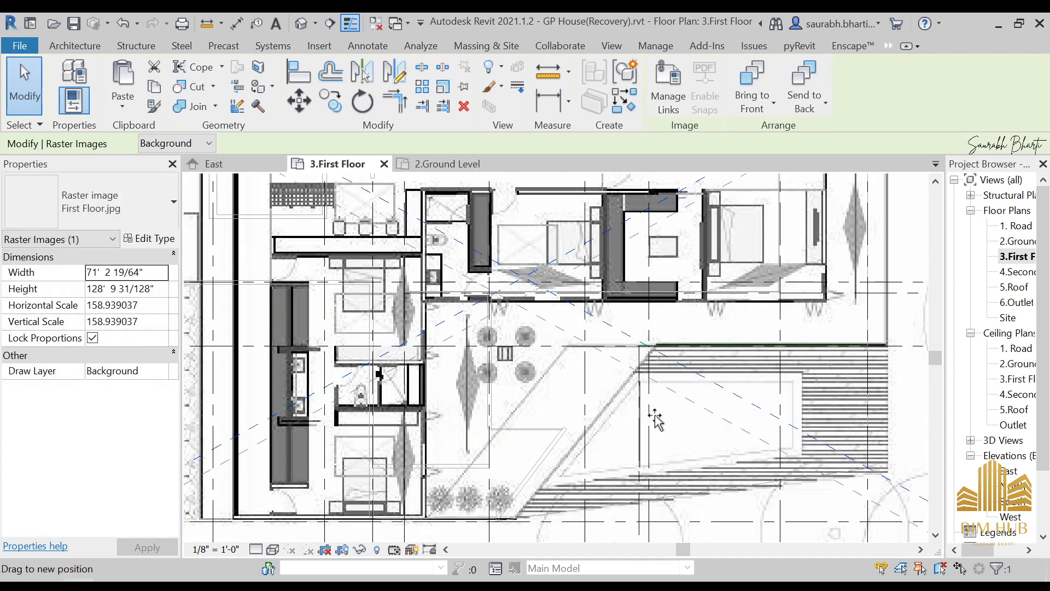
key("Left")
key("Left")
key("Down")
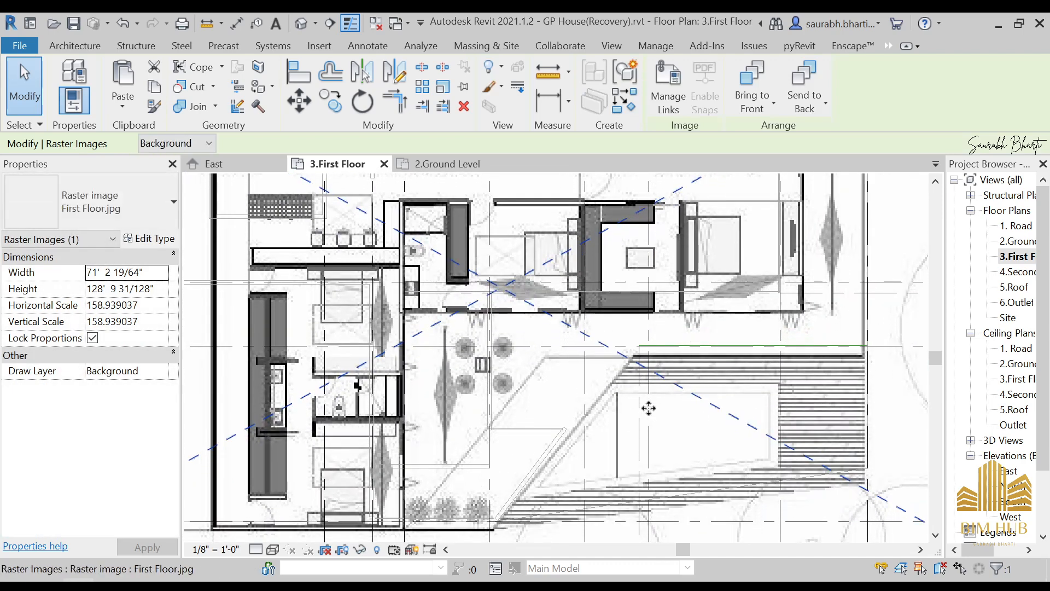
key("Up")
key("Right")
key("Up")
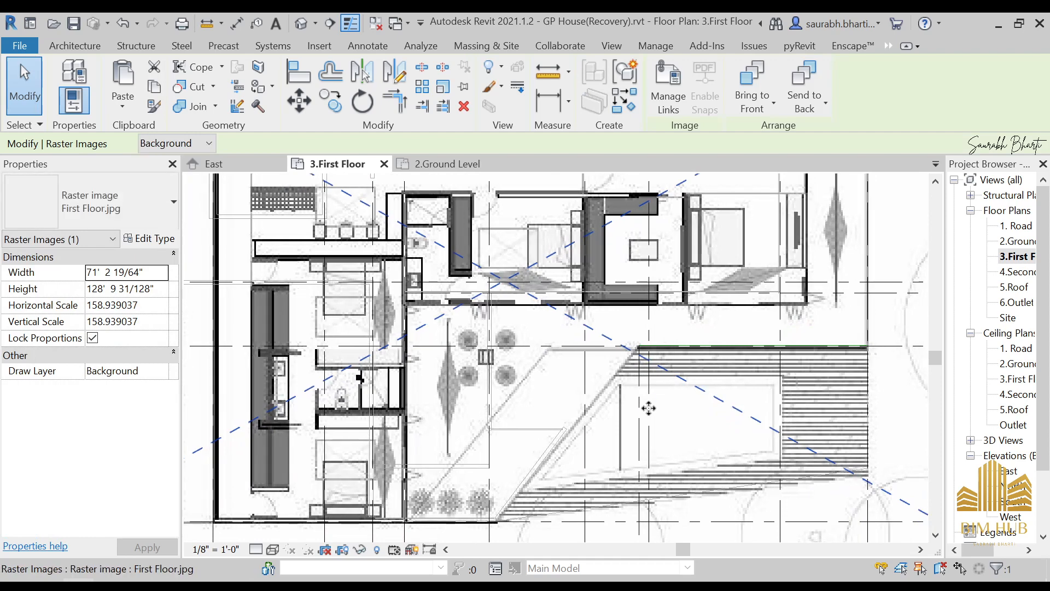
Fine-nudge the First Floor.jpg image until the dark deck edge sits exactly on the model line at grid 6.
scroll(665, 281, "up", 6)
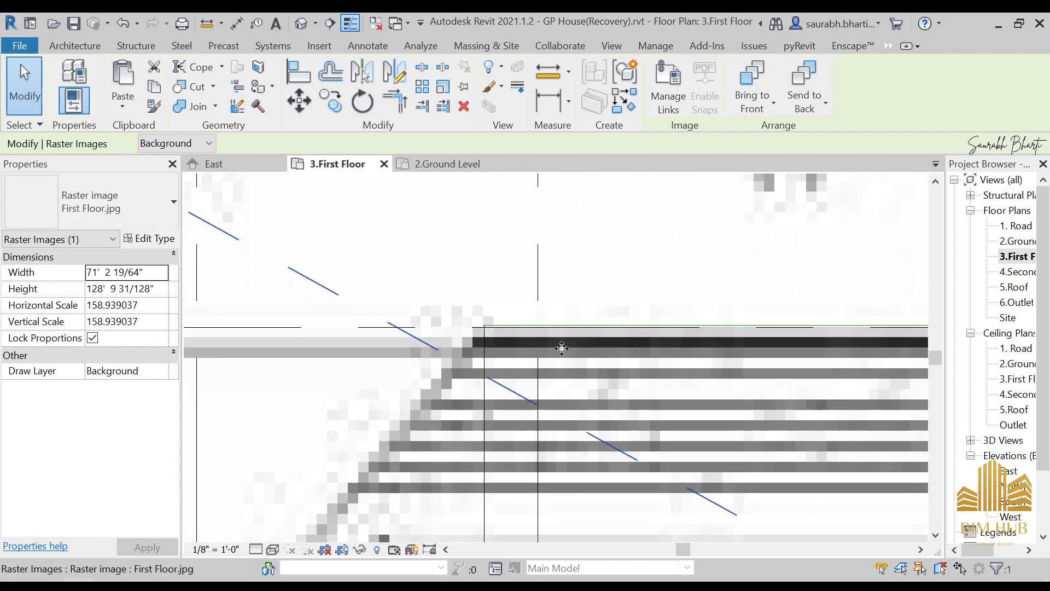
key("Down")
key("Down")
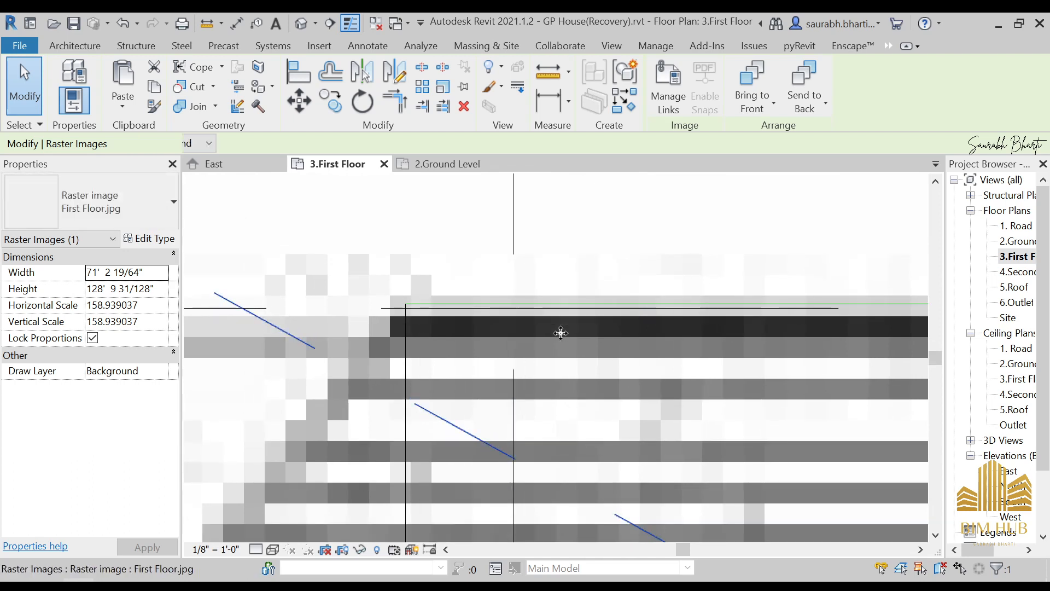
scroll(554, 333, "down", 3)
scroll(553, 333, "up", 3)
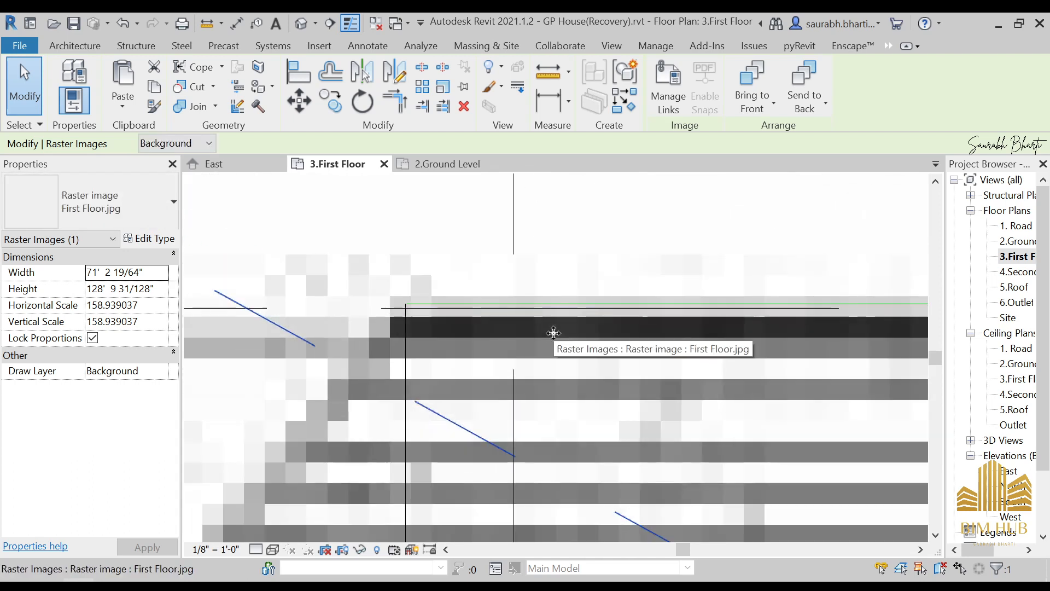
key("Escape")
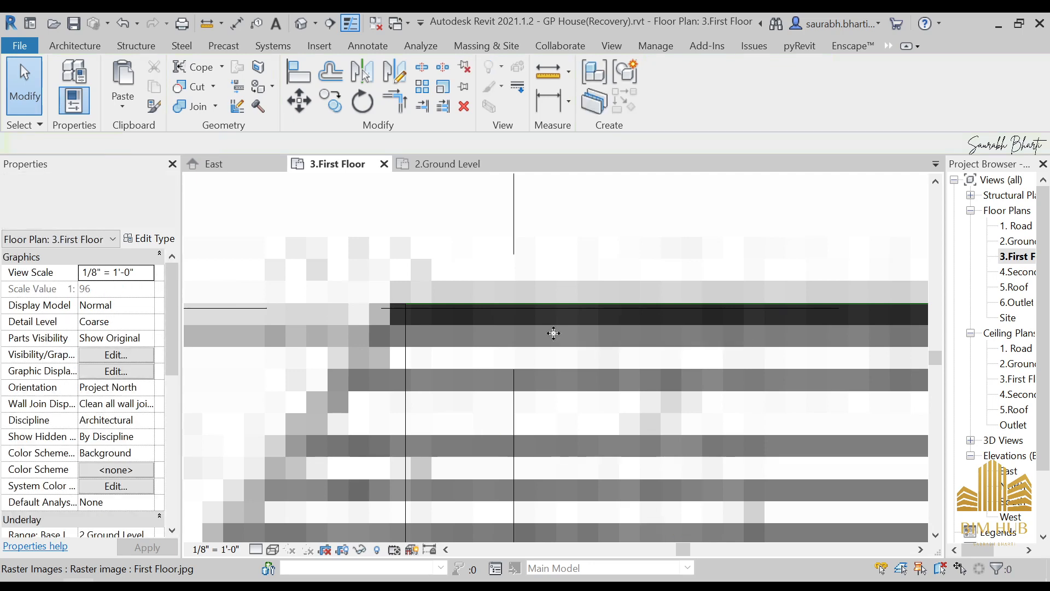
Examine the model line at the deck edge and the overall fit of the First Floor.jpg image to the grids.
scroll(760, 361, "down", 3)
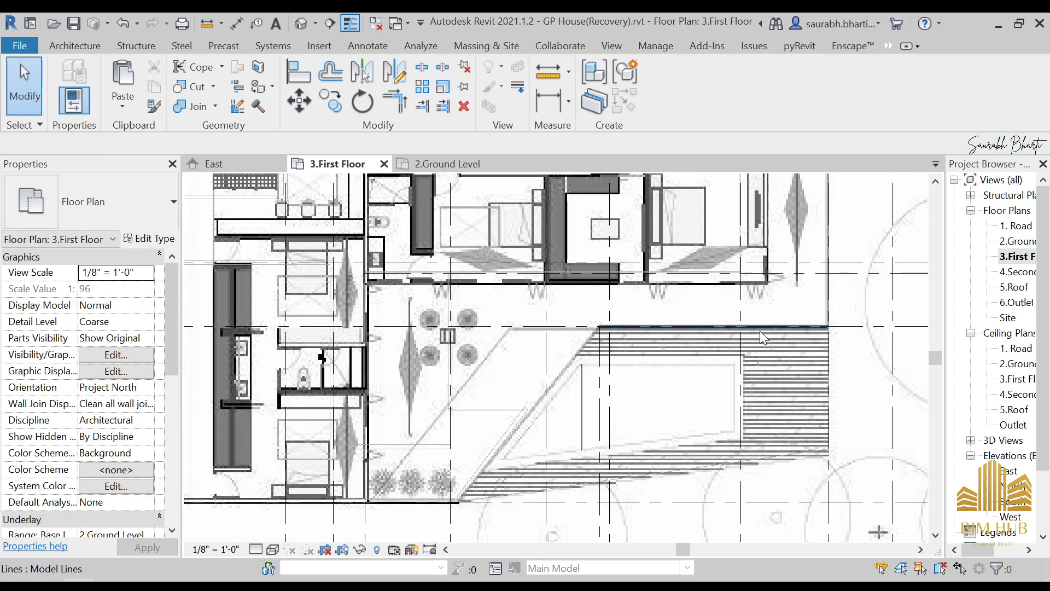
scroll(759, 330, "up", 2)
left_click(763, 324)
key("Escape")
scroll(681, 365, "down", 5)
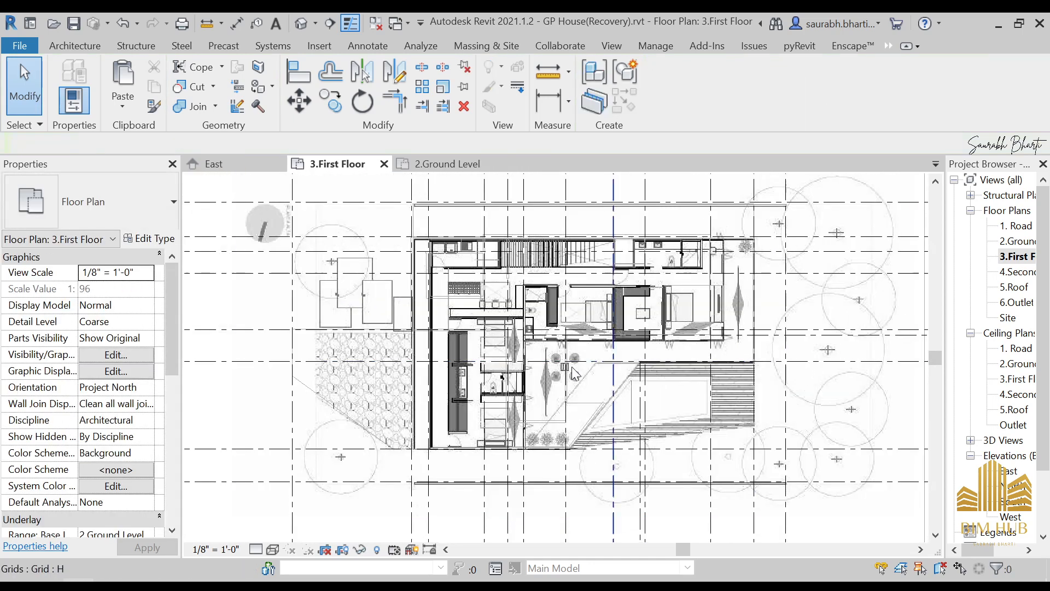
scroll(592, 321, "up", 2)
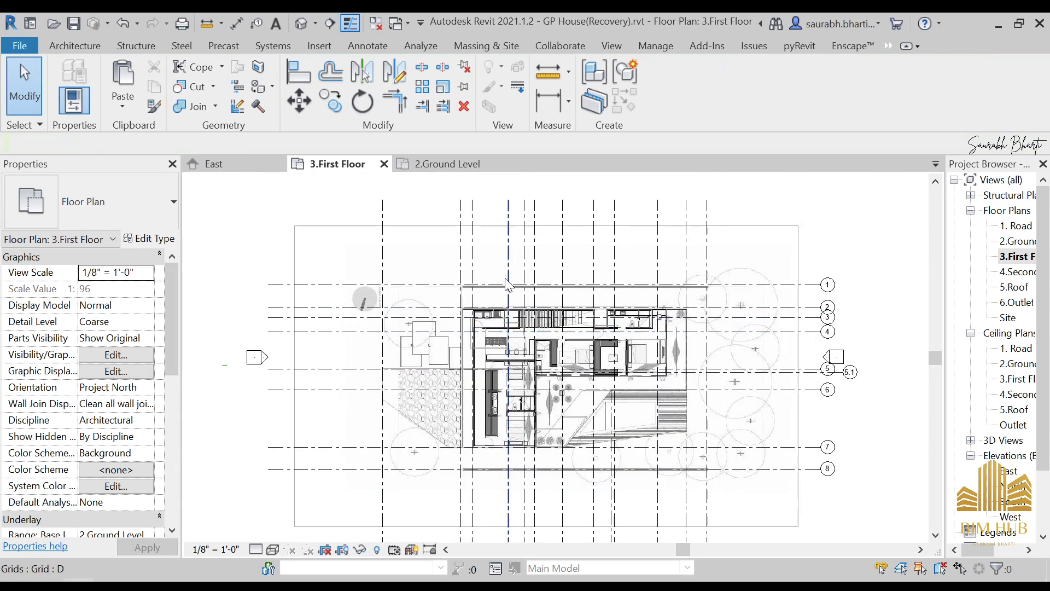
left_click(75, 45)
left_click(66, 87)
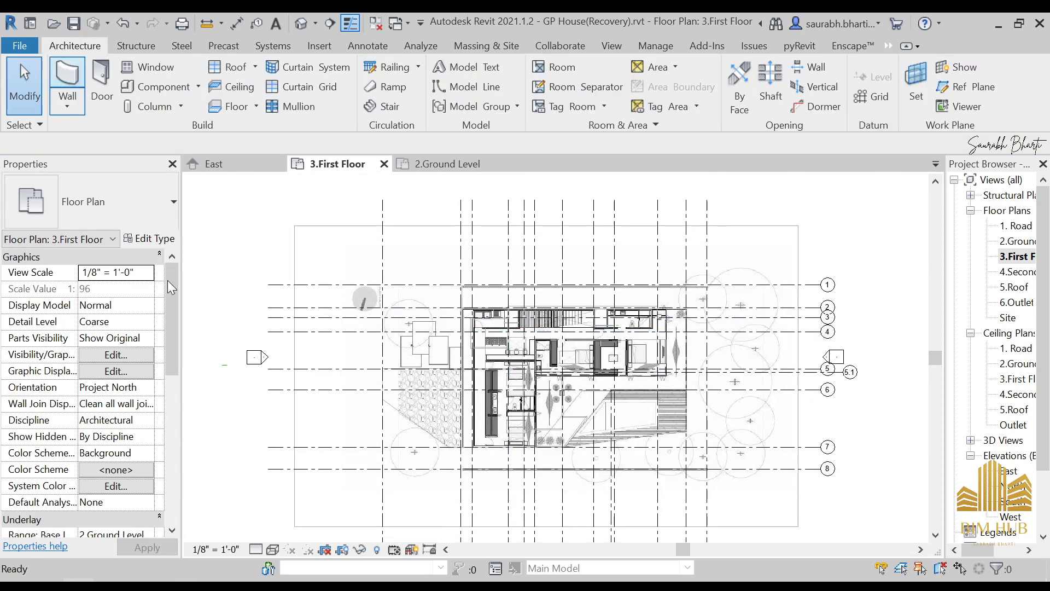
scroll(508, 347, "up", 4)
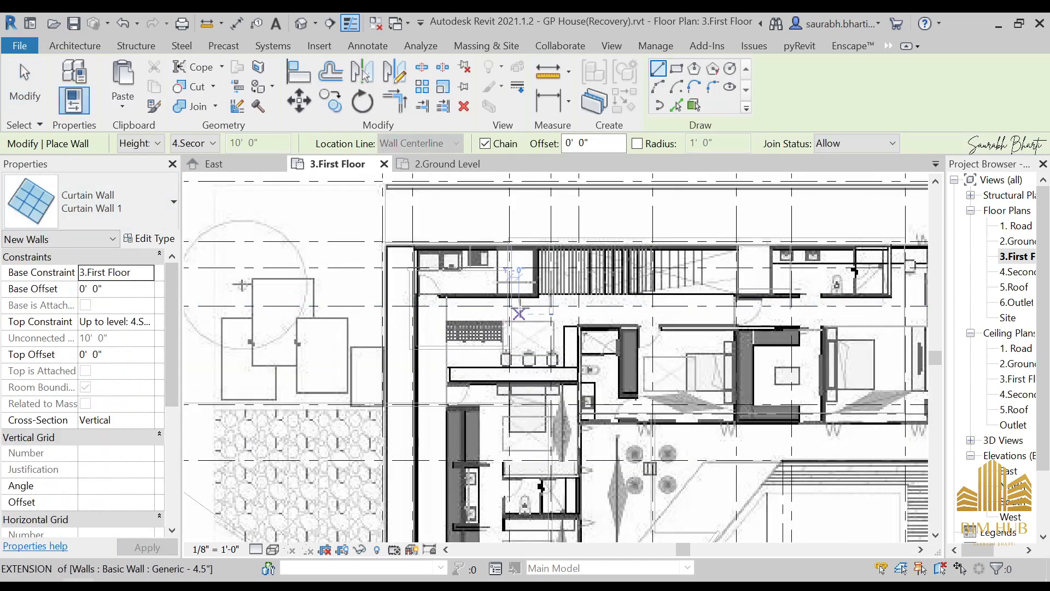
key("Escape")
Nudge the First Floor.jpg image slightly west so the plan's outer west wall line meets grid B.
scroll(585, 250, "up", 3)
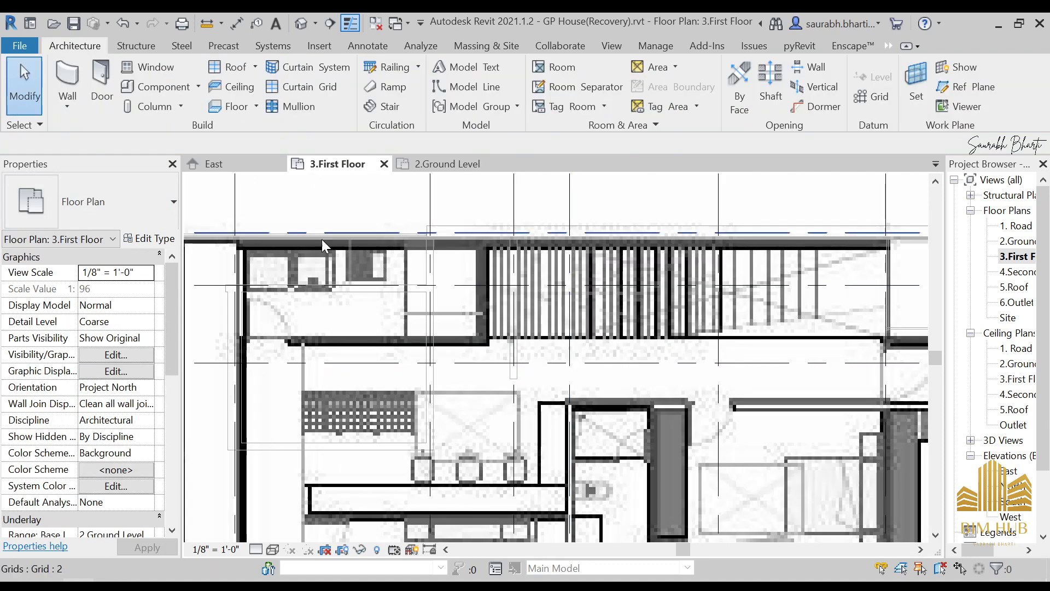
scroll(372, 265, "down", 3)
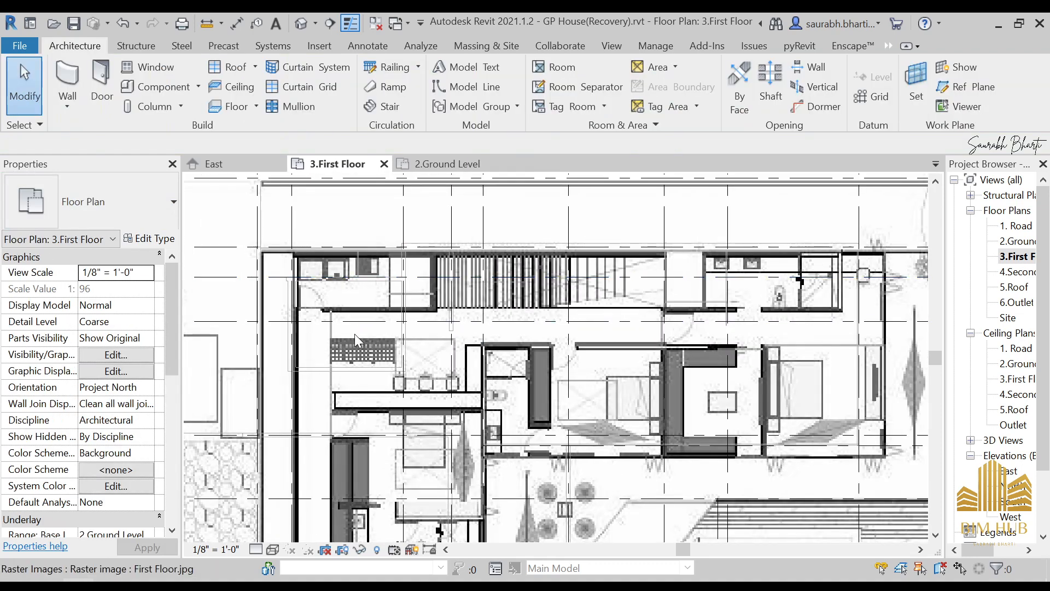
scroll(355, 334, "down", 4)
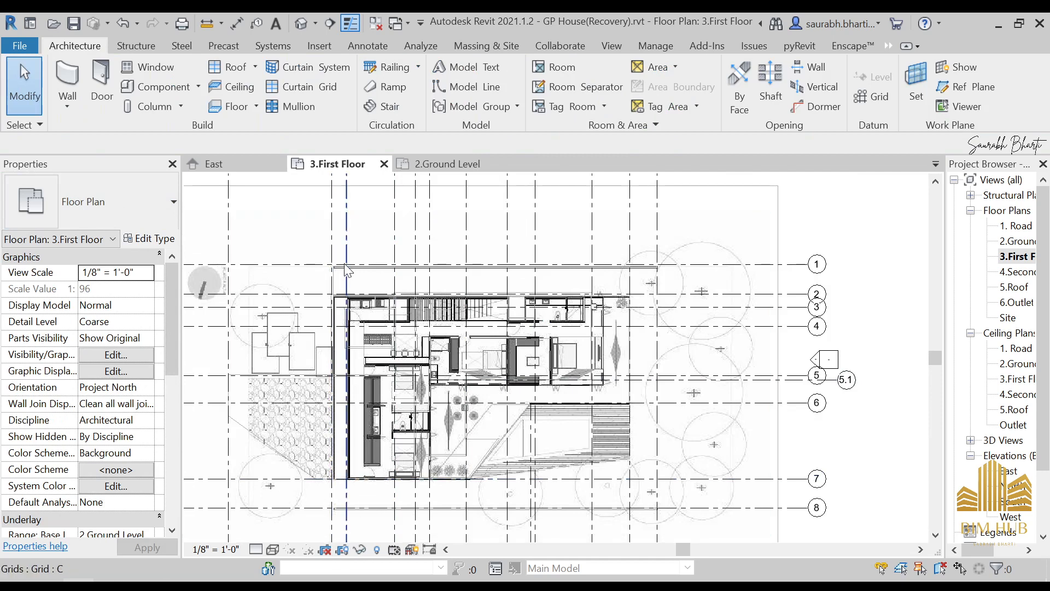
scroll(335, 413, "up", 3)
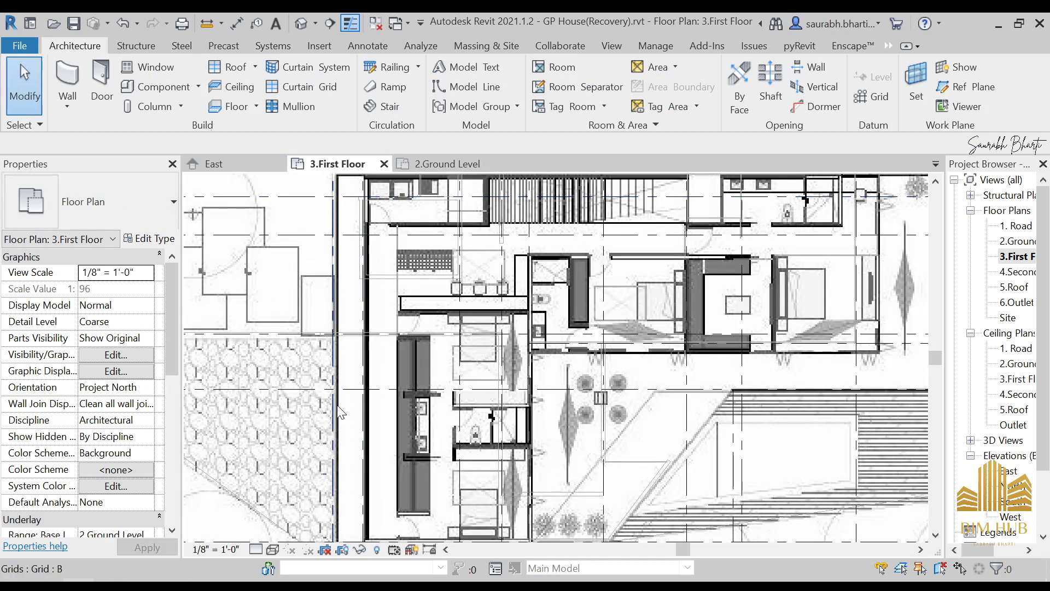
middle_click_drag(341, 315, 348, 299)
scroll(344, 296, "up", 1)
scroll(334, 302, "down", 3)
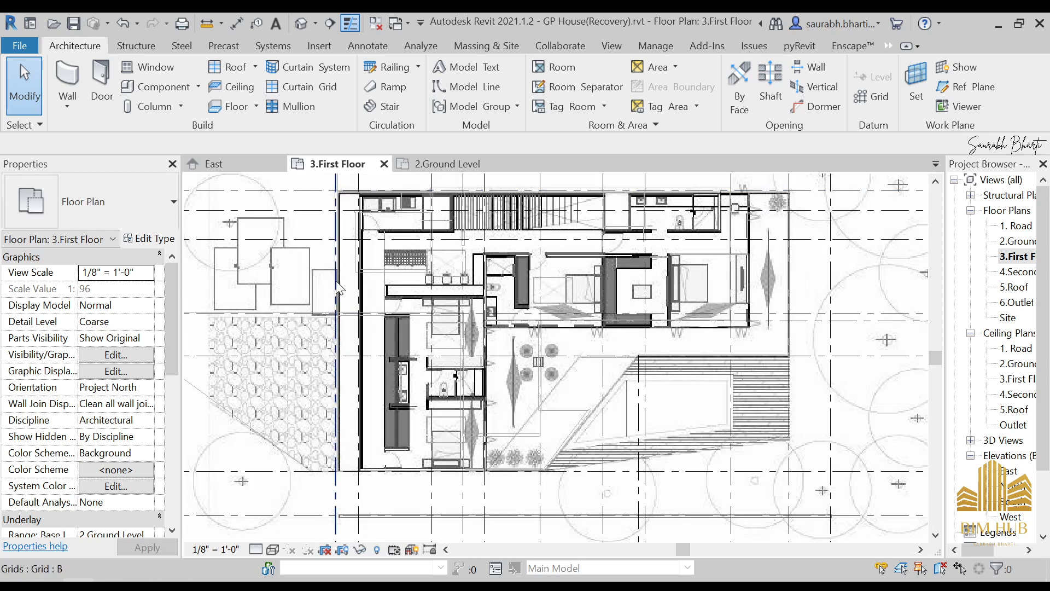
left_click(350, 388)
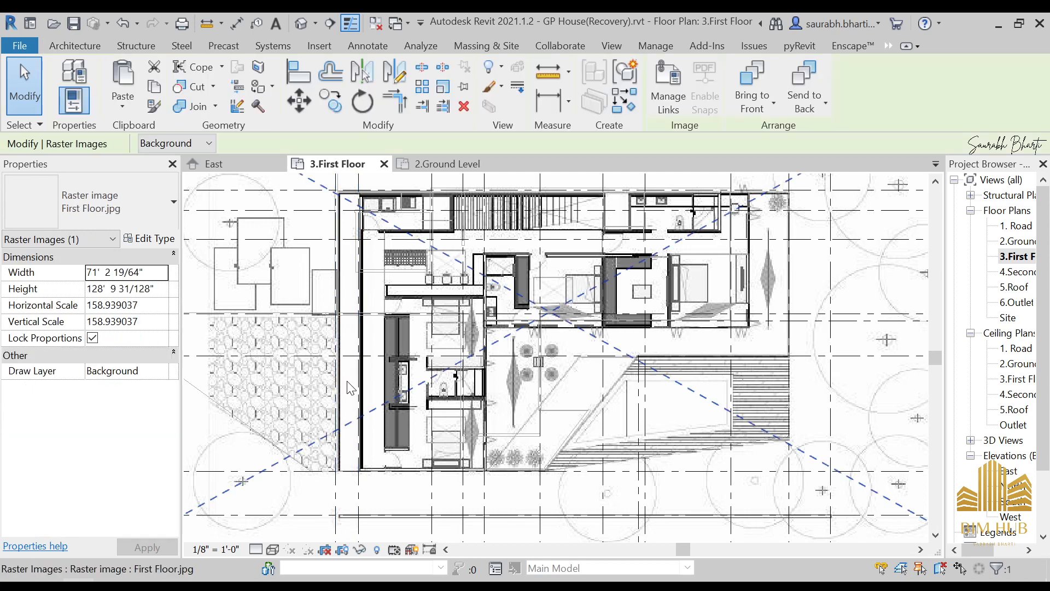
key("Left")
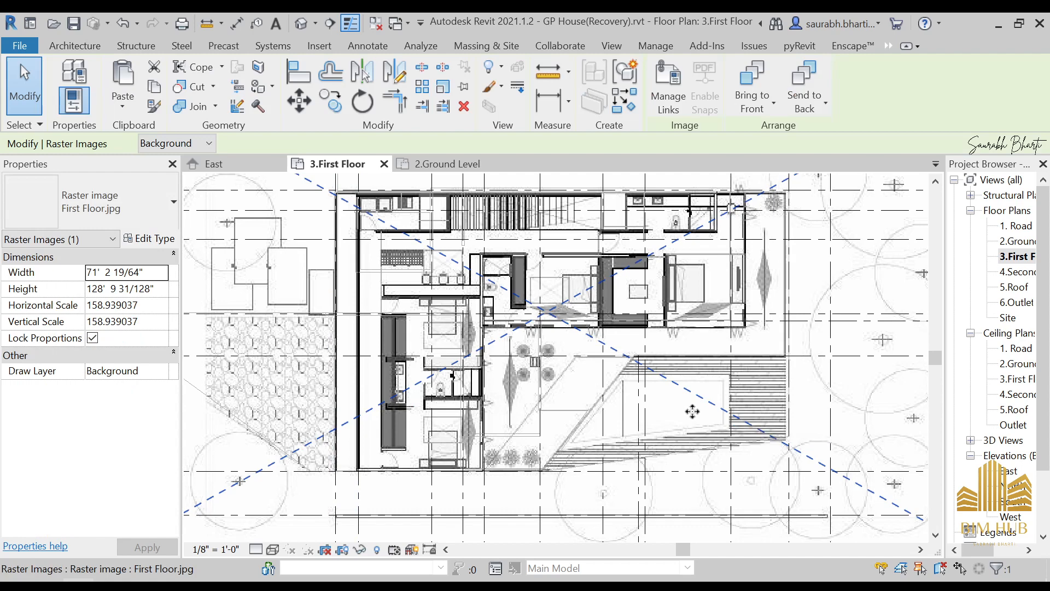
scroll(295, 368, "up", 4)
scroll(363, 383, "down", 2)
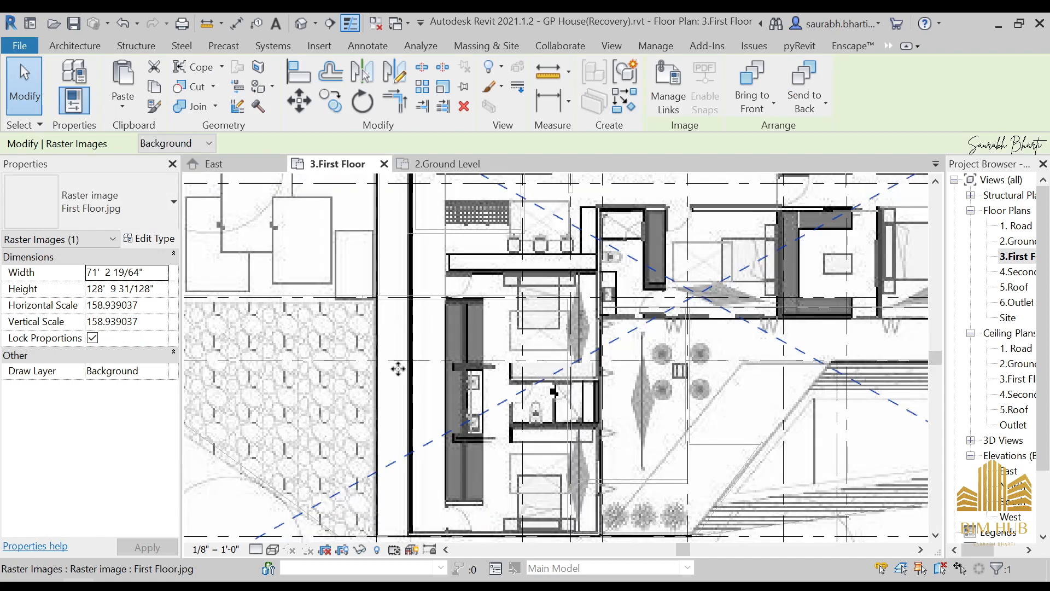
middle_click_drag(399, 372, 443, 587)
scroll(437, 433, "down", 2)
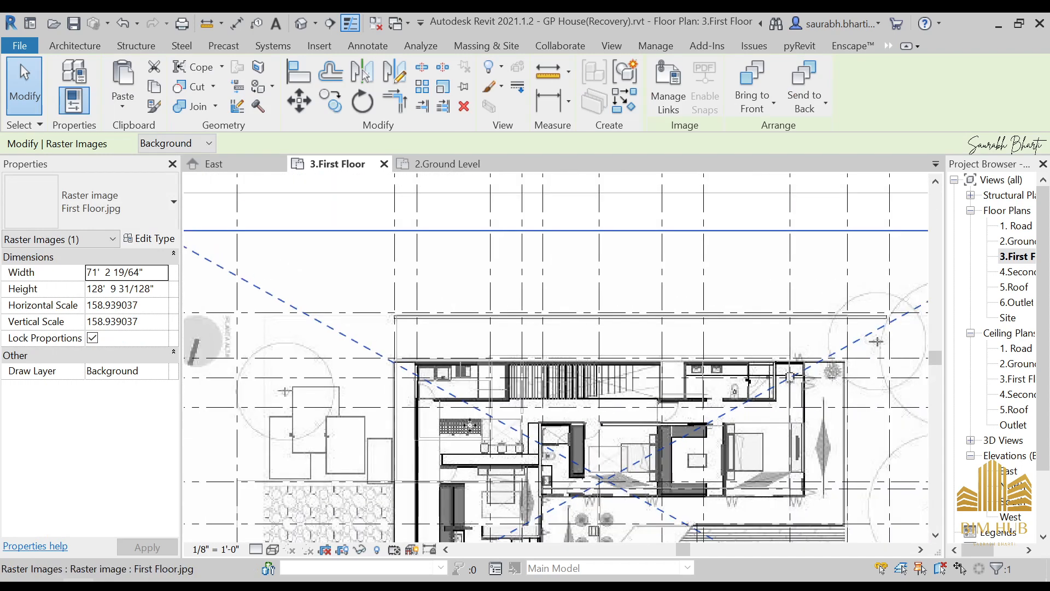
middle_click_drag(465, 430, 456, 282)
key("Escape")
Nudge the First Floor.jpg image slightly east so the bathroom wall lines up with grid F.
scroll(478, 361, "up", 1)
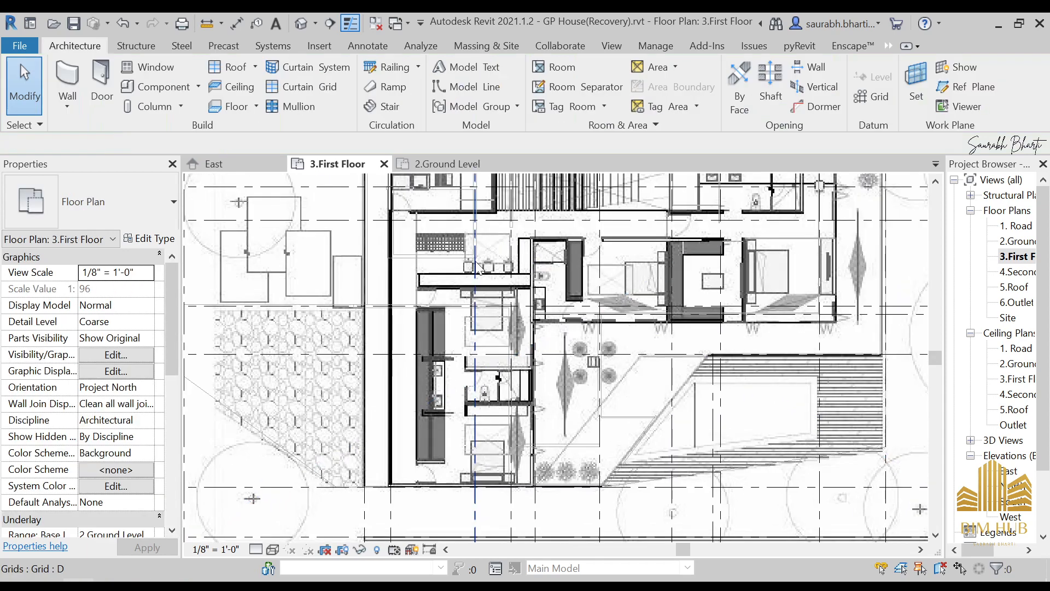
middle_click_drag(493, 237, 454, 334)
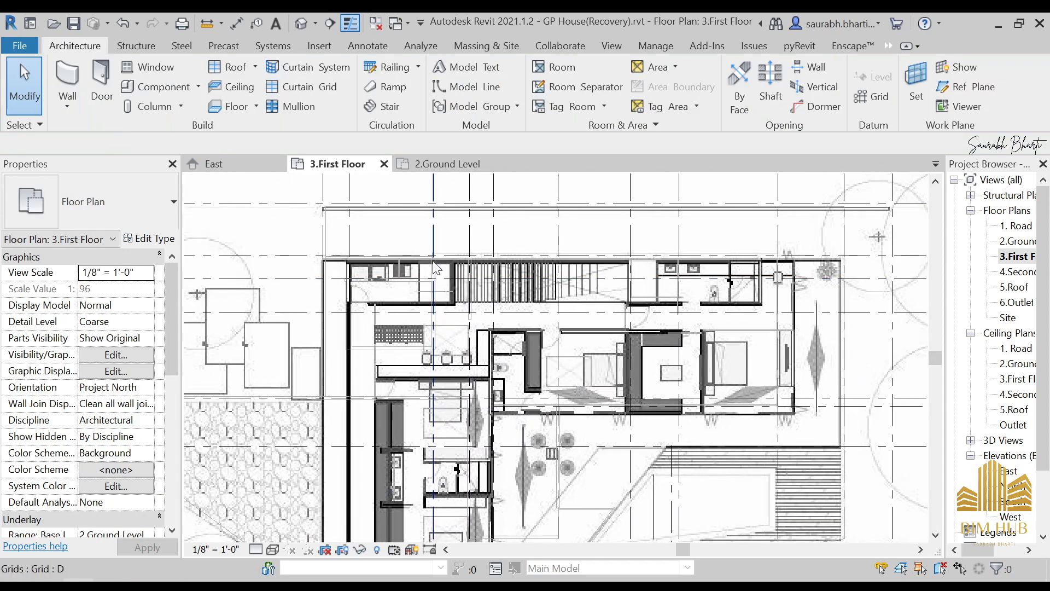
scroll(445, 288, "up", 2)
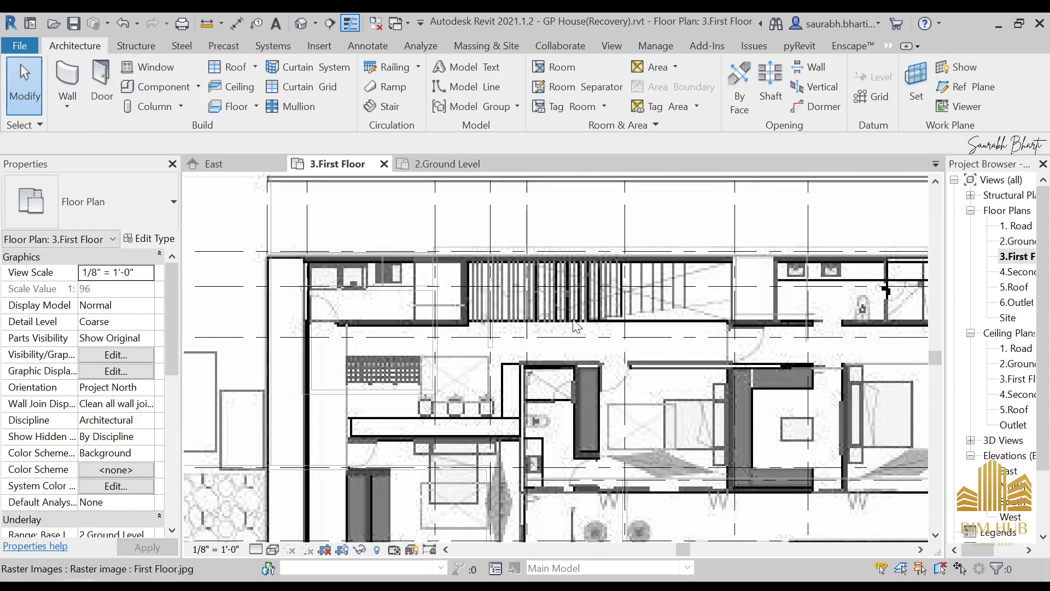
scroll(578, 327, "down", 2)
scroll(508, 300, "up", 3)
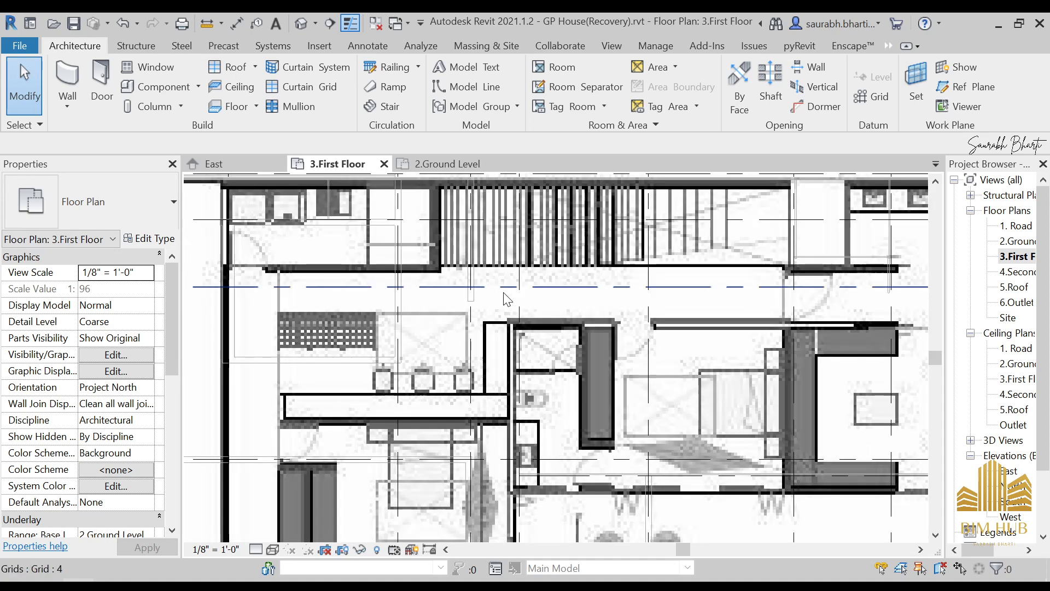
left_click(508, 344)
key("Right")
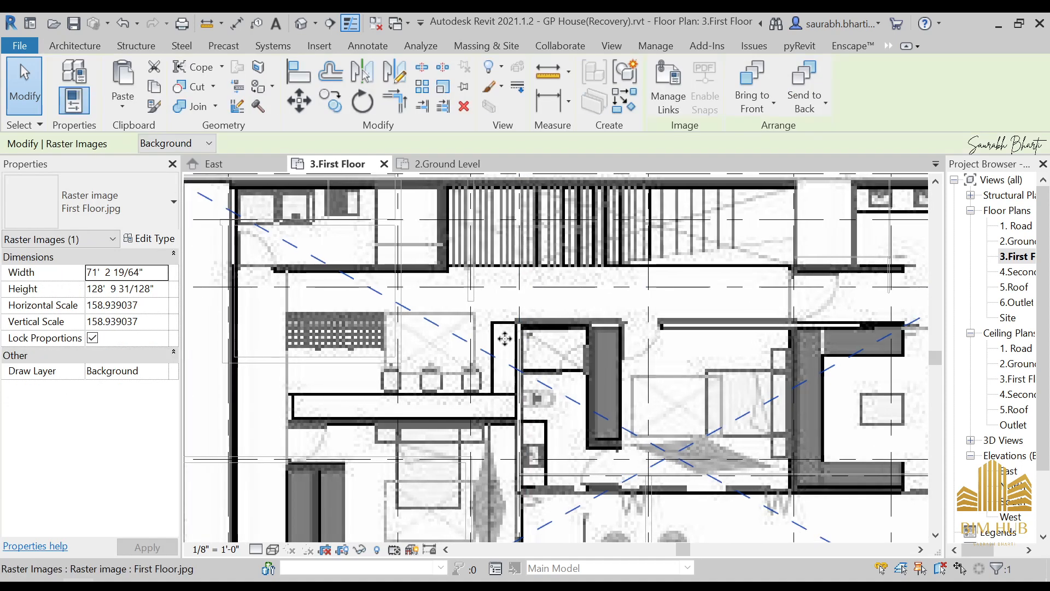
key("Escape")
Examine the alignment of the First Floor.jpg plan with the grids around the rooms, outer walls and pool deck.
middle_click_drag(419, 337, 414, 399)
scroll(295, 304, "down", 2)
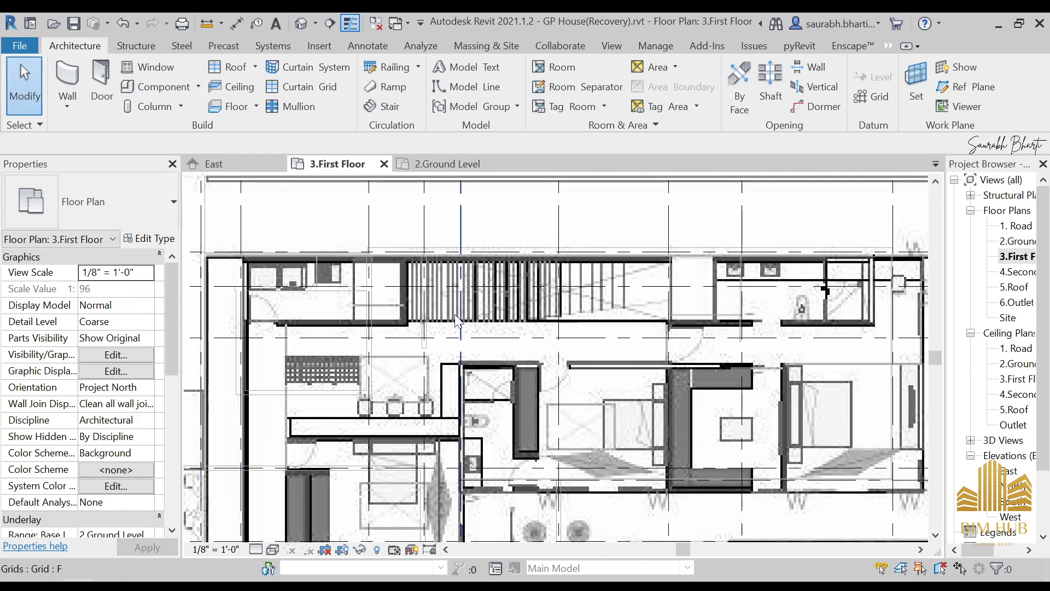
middle_click_drag(458, 319, 437, 360)
scroll(470, 281, "down", 3)
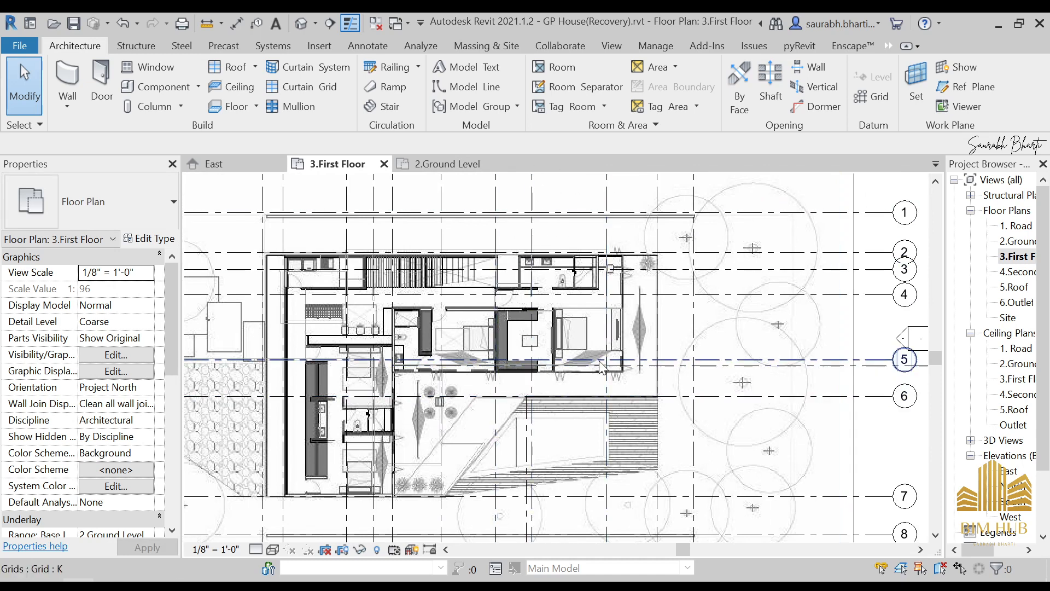
scroll(651, 277, "down", 2)
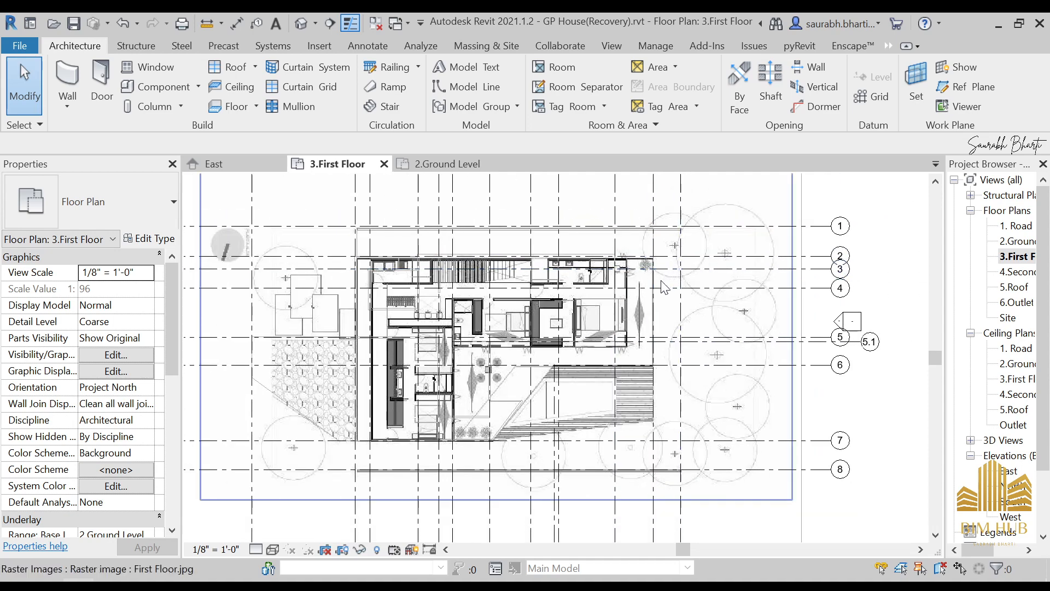
scroll(667, 311, "down", 1)
scroll(624, 383, "up", 2)
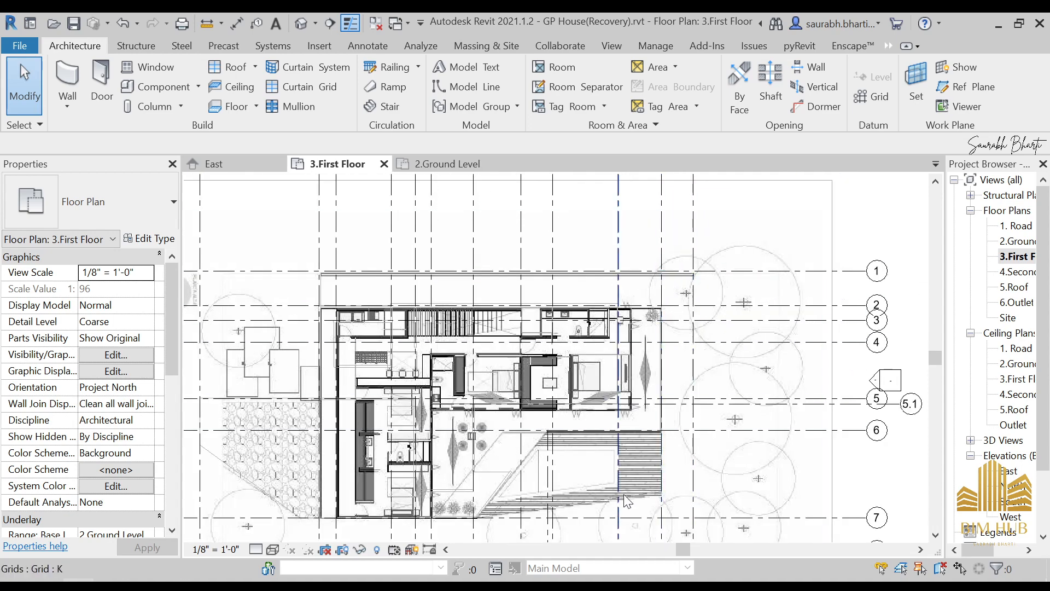
scroll(559, 448, "up", 2)
scroll(496, 386, "up", 2)
scroll(479, 362, "down", 5)
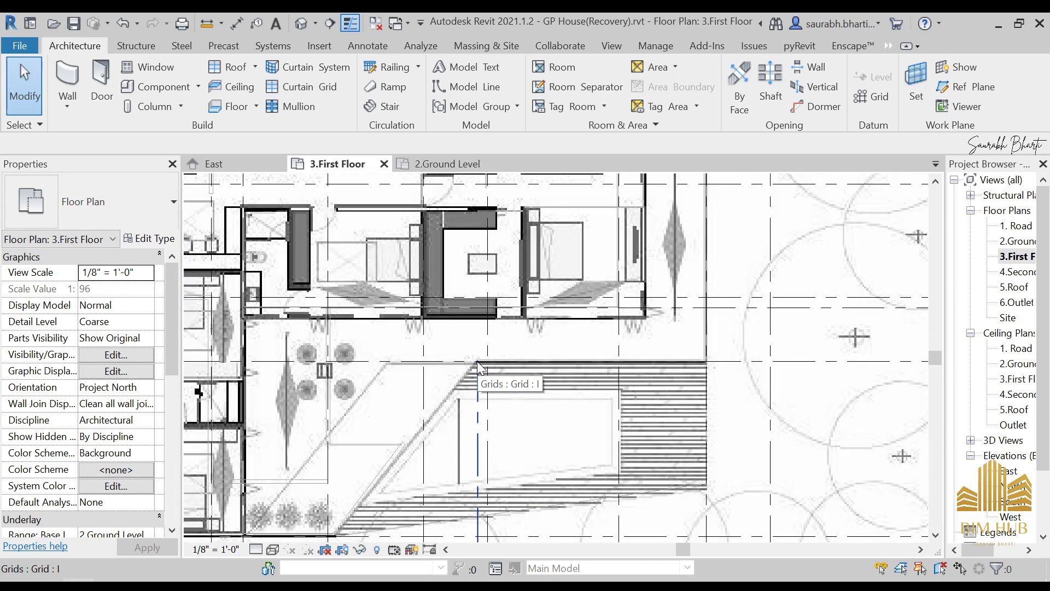
scroll(382, 253, "up", 2)
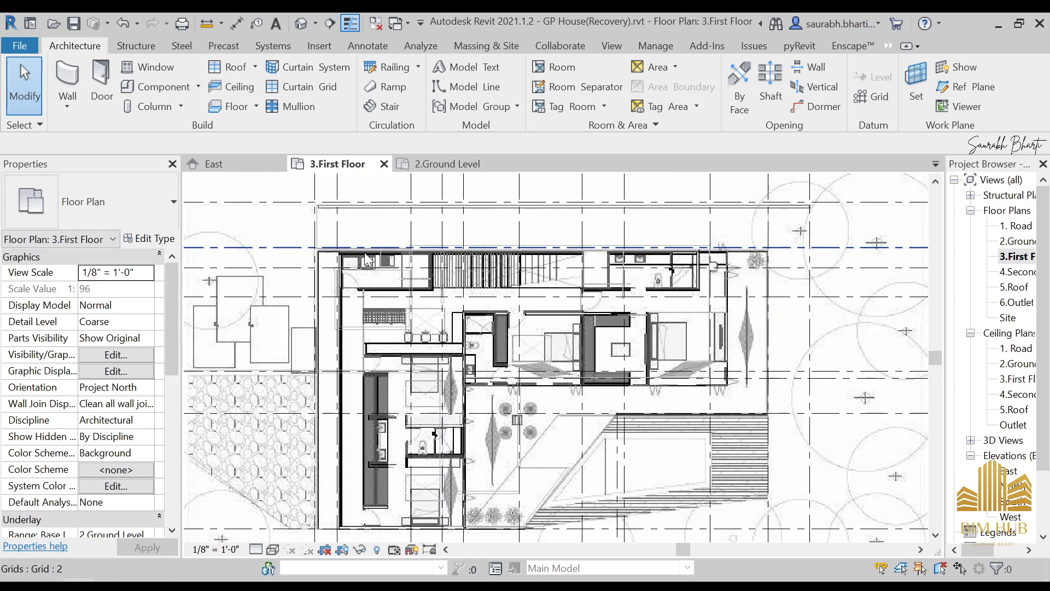
Set up a new Basic Wall of type Generic - 4.5" with its top constraint up to level 4.Second Floor.
key("w")
key("a")
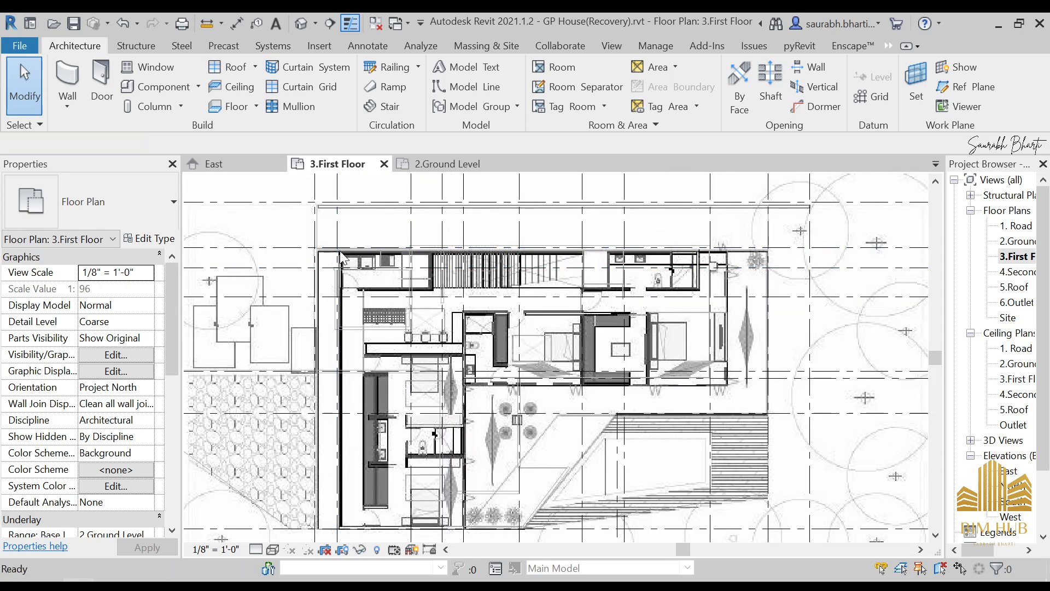
scroll(340, 251, "up", 2)
left_click(117, 219)
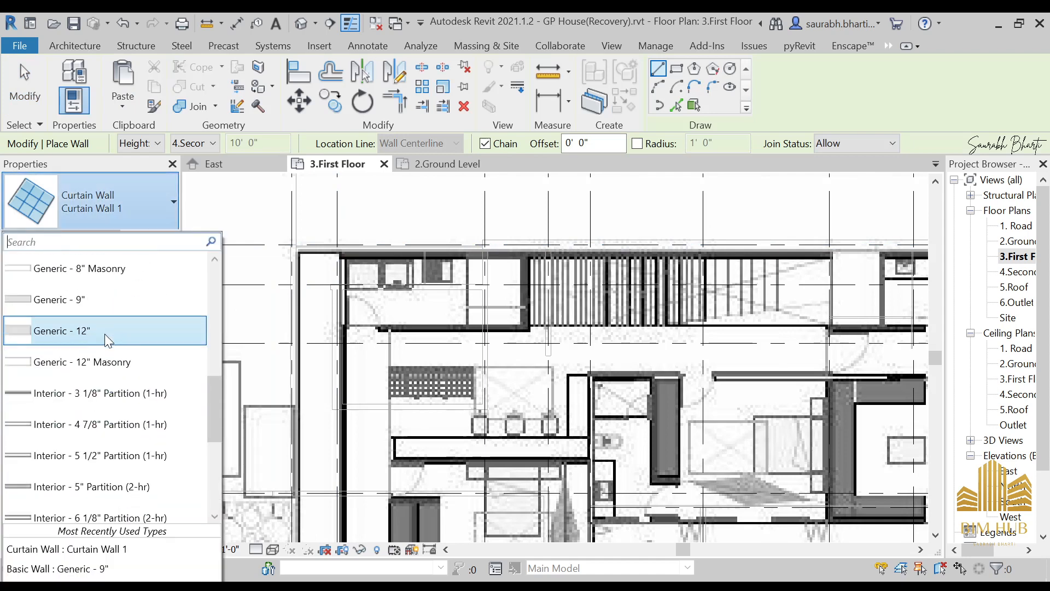
scroll(104, 339, "up", 3)
left_click(103, 339)
scroll(292, 277, "up", 2)
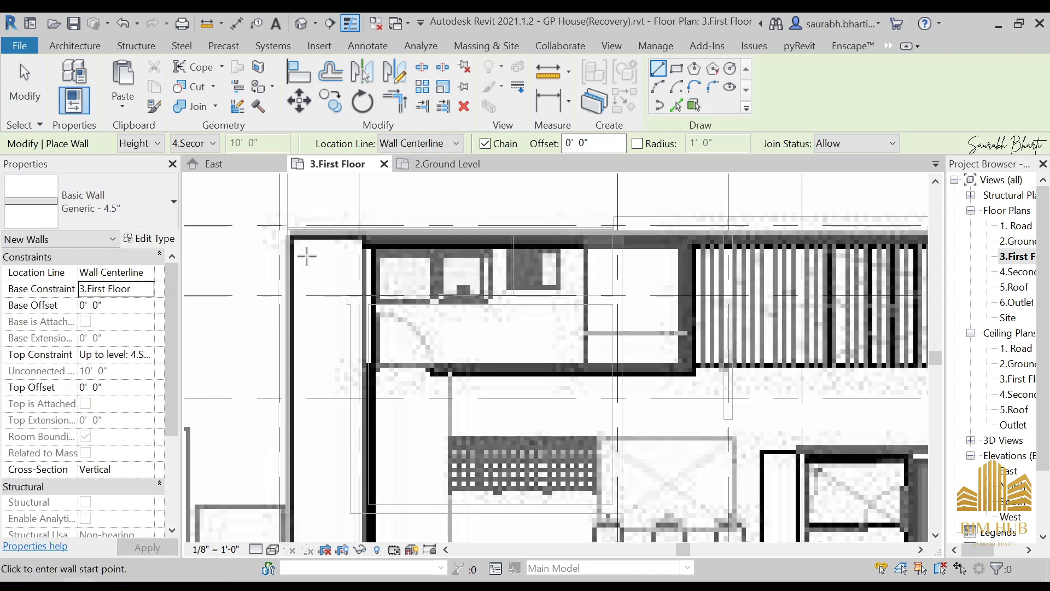
left_click(146, 355)
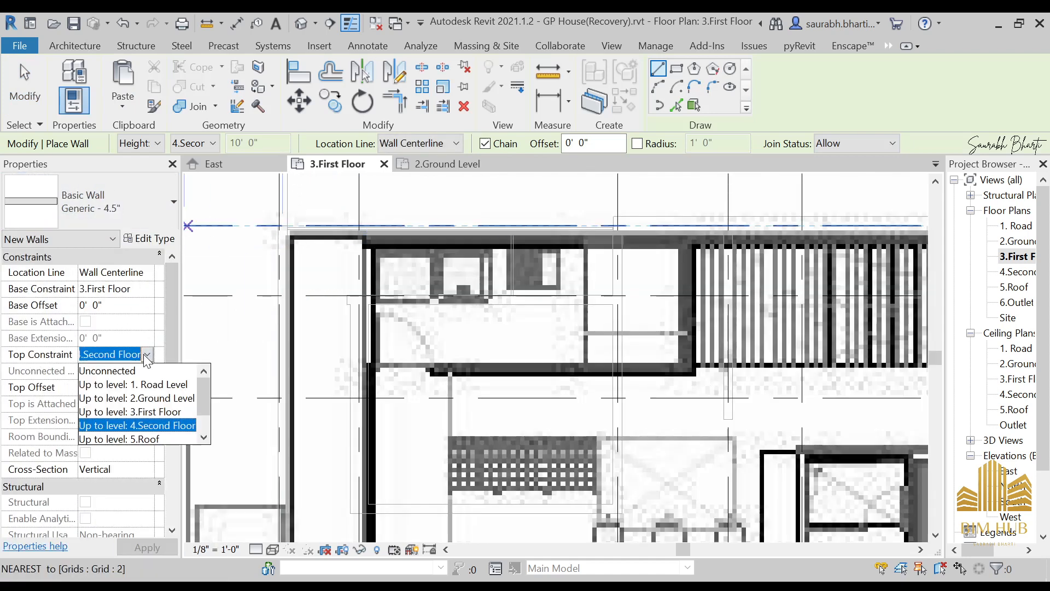
left_click(146, 431)
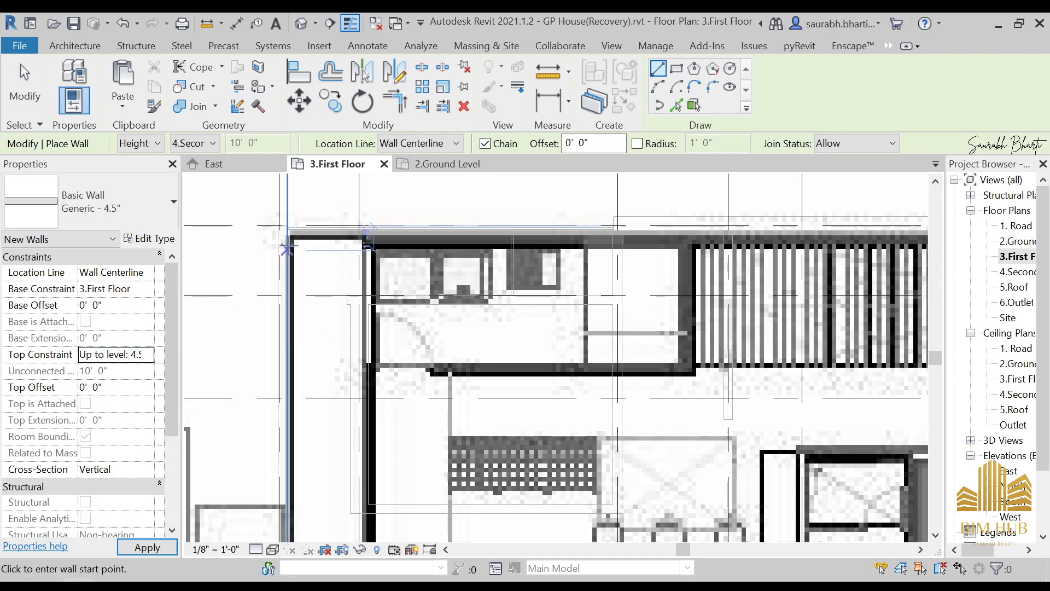
Draw the north wall along grid 2 from grid B to the plan's northeast corner, about 64' 6" long.
left_click(286, 226)
scroll(669, 250, "down", 1)
scroll(724, 255, "down", 1)
middle_click_drag(723, 255, 507, 259)
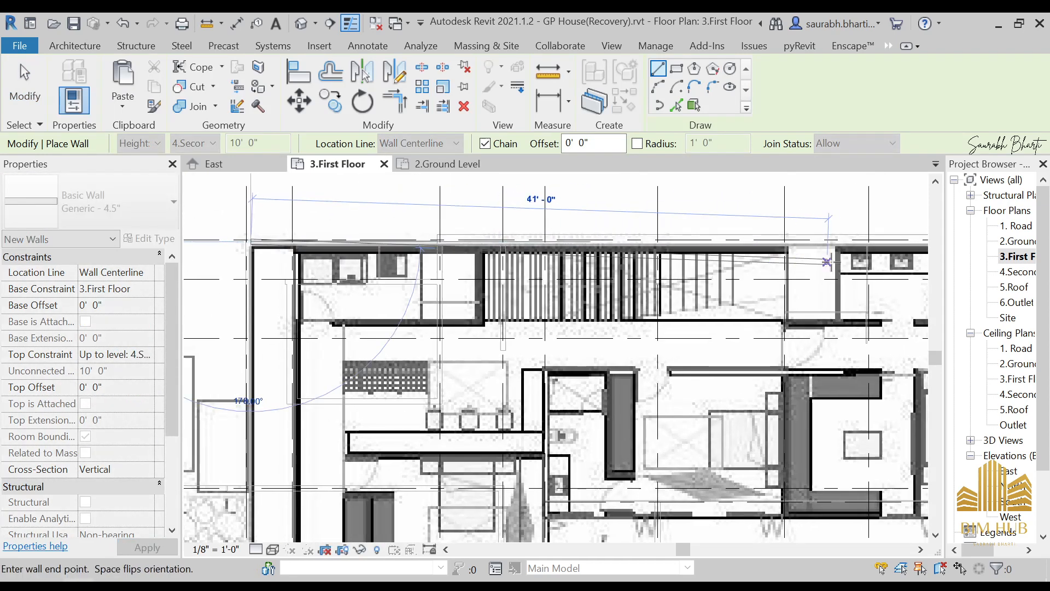
middle_click_drag(827, 266, 556, 280)
scroll(655, 251, "down", 1)
scroll(655, 245, "down", 1)
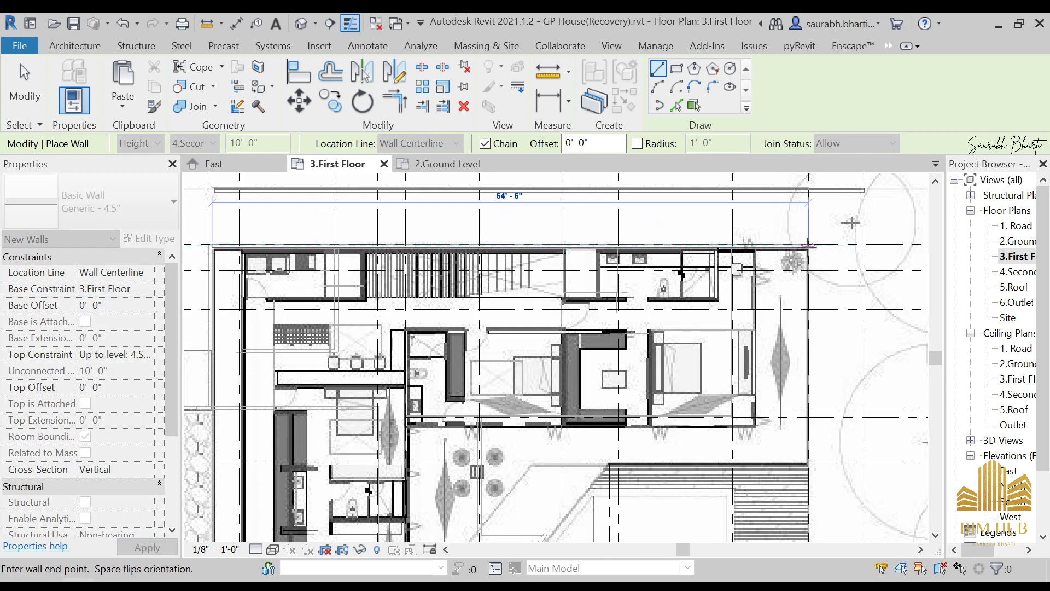
left_click(809, 245)
key("Escape")
Draw the south wall along grid 7 from the plan's southwest corner to the diagonal edge of the pool deck.
middle_click_drag(830, 359, 844, 263)
middle_click_drag(610, 435, 689, 281)
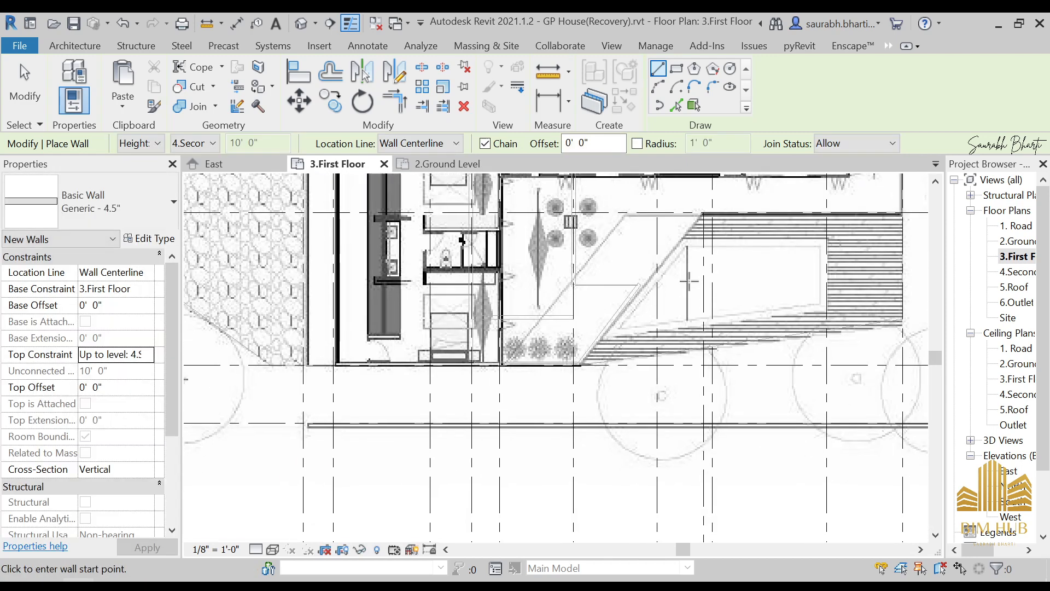
scroll(375, 371, "up", 1)
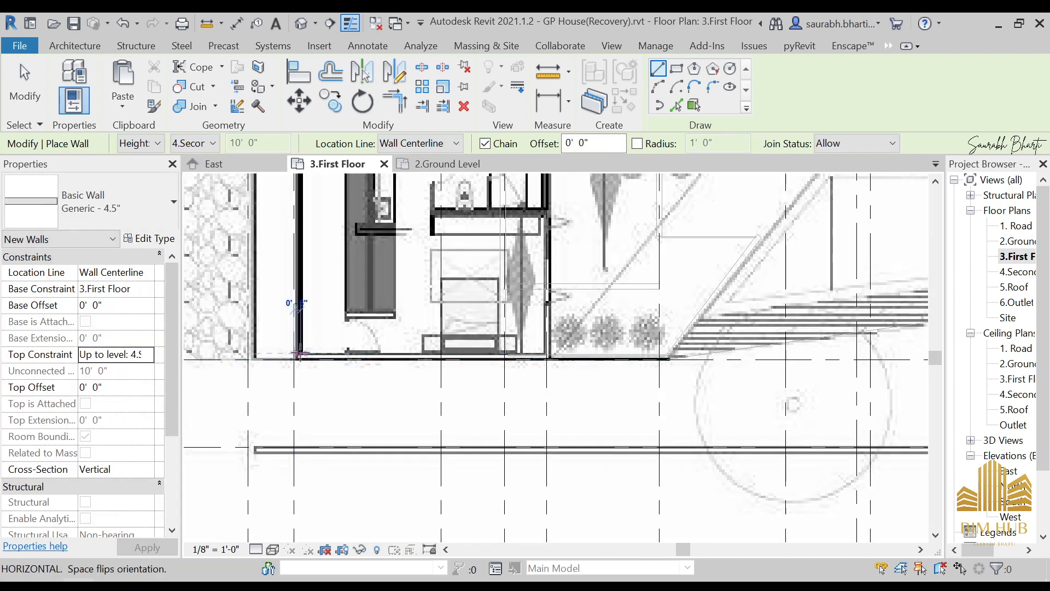
left_click(670, 358)
middle_click_drag(739, 355, 480, 495)
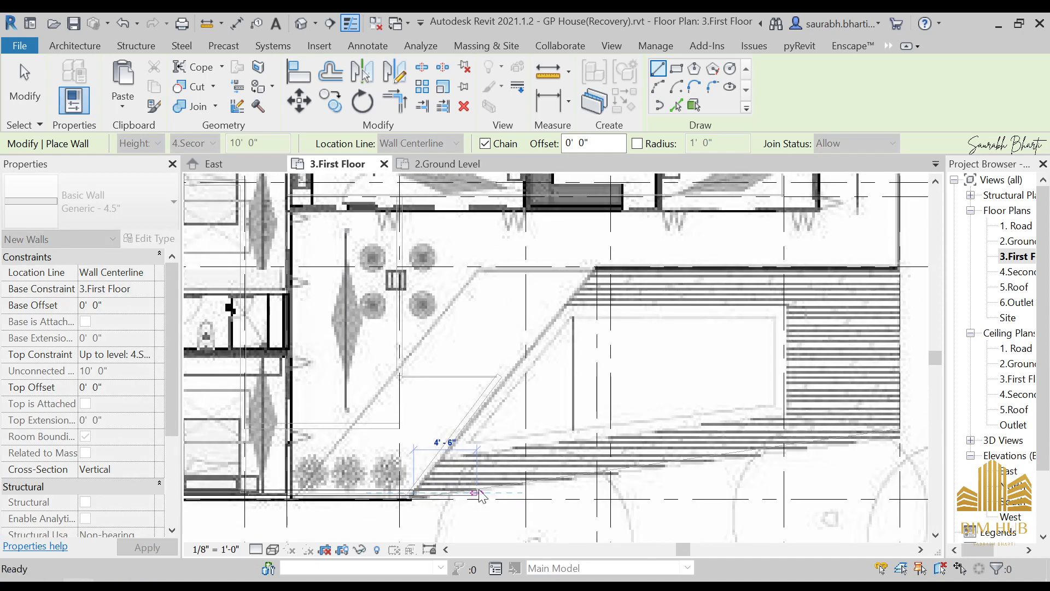
key("Escape")
Draw the plan's outer east wall from the deck corner on grid 6 north to the grid 2 wall.
middle_click_drag(618, 306, 511, 373)
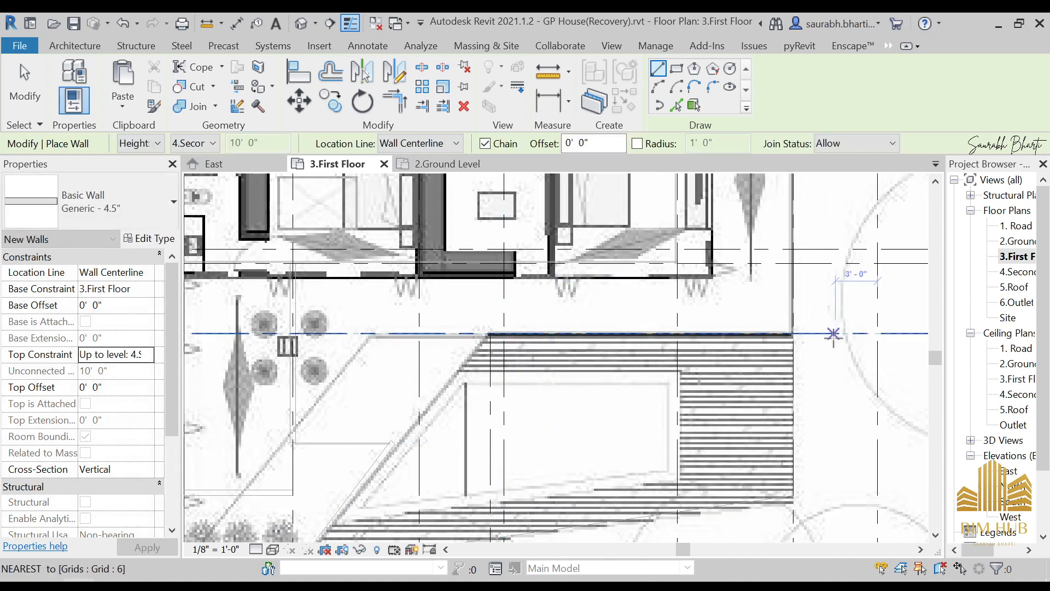
middle_click_drag(833, 334, 681, 418)
left_click(652, 418)
scroll(652, 419, "down", 3)
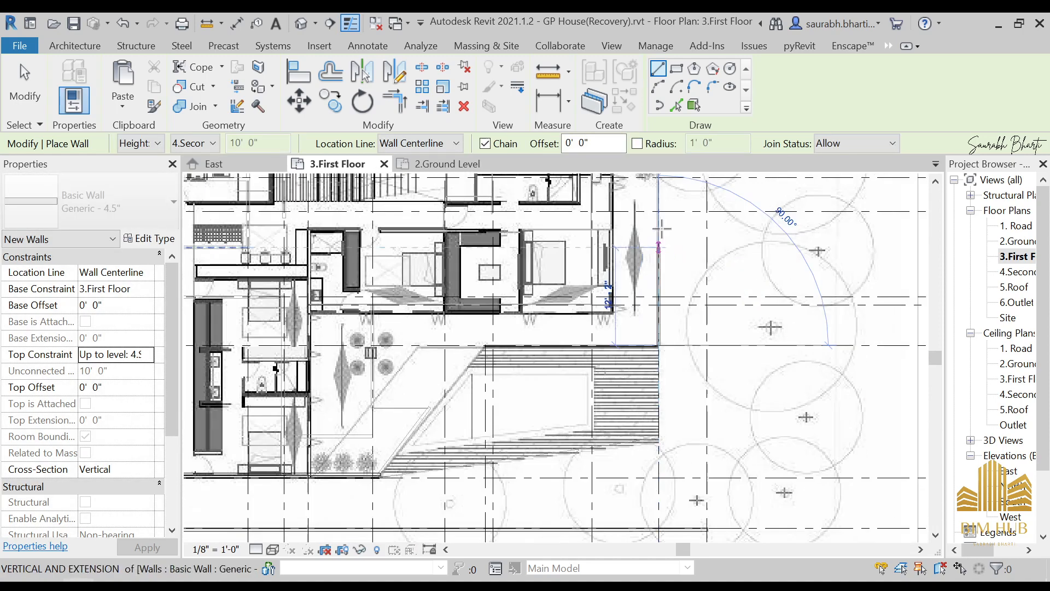
scroll(645, 393, "up", 2)
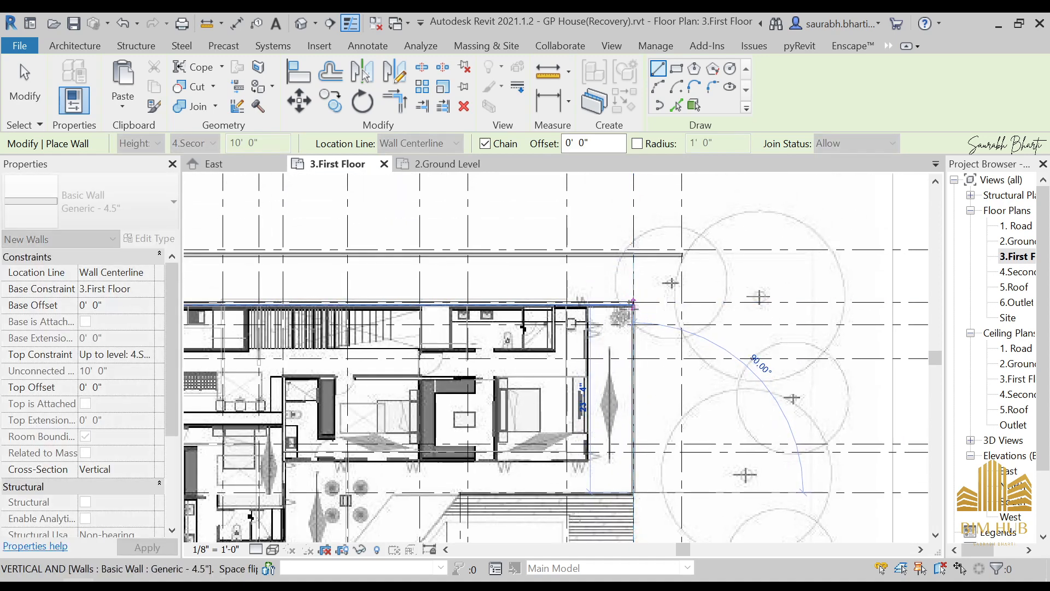
key("Escape")
key("Escape")
scroll(613, 401, "down", 3)
scroll(614, 401, "up", 3)
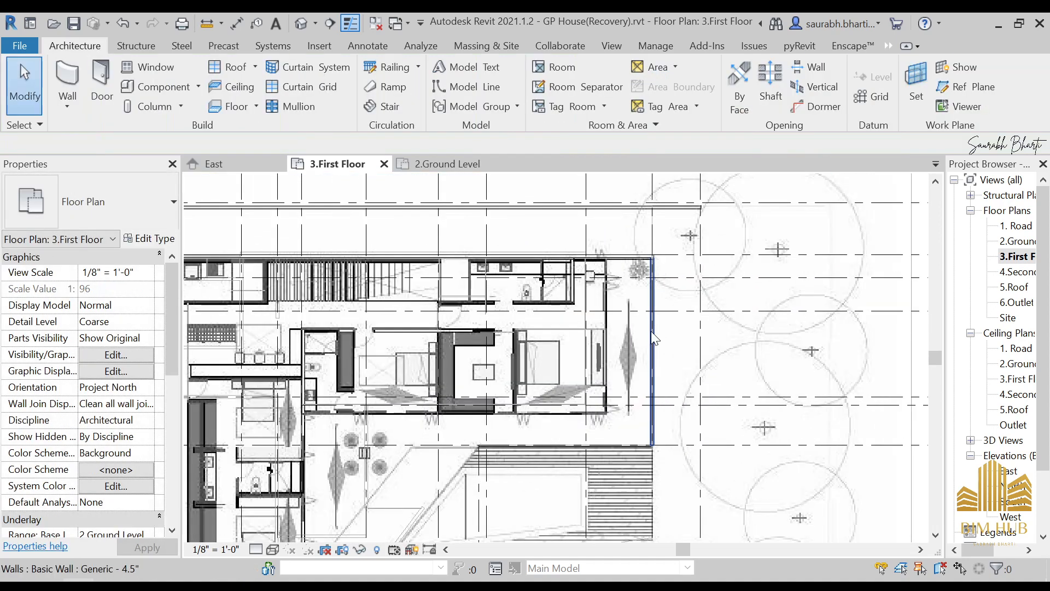
left_click(651, 367)
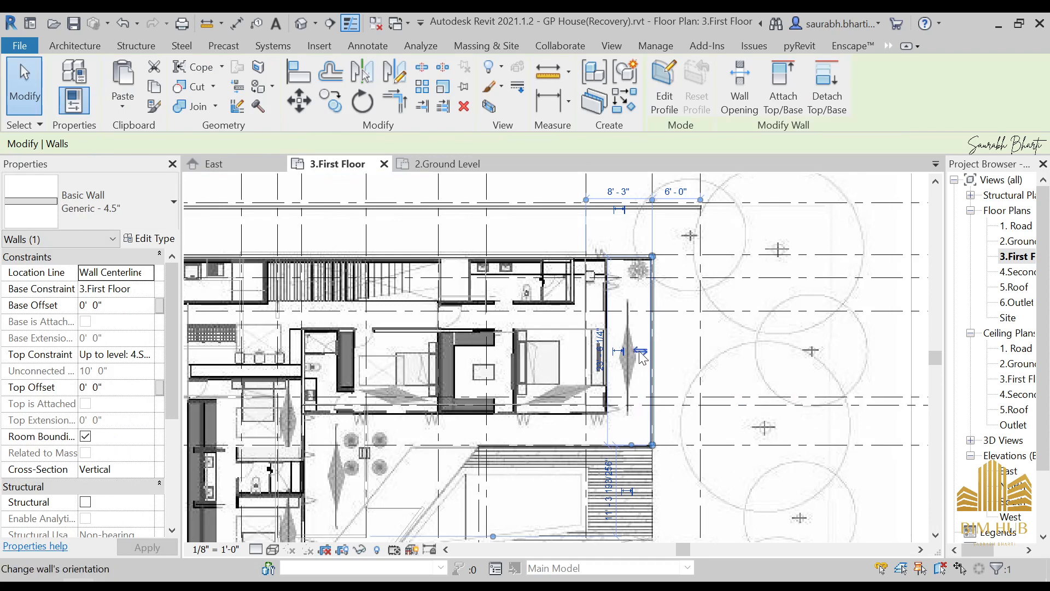
key("Escape")
Draw the east bedroom's outer wall from its southeast corner up to the north wall, about 19' 6" long.
scroll(602, 279, "up", 2)
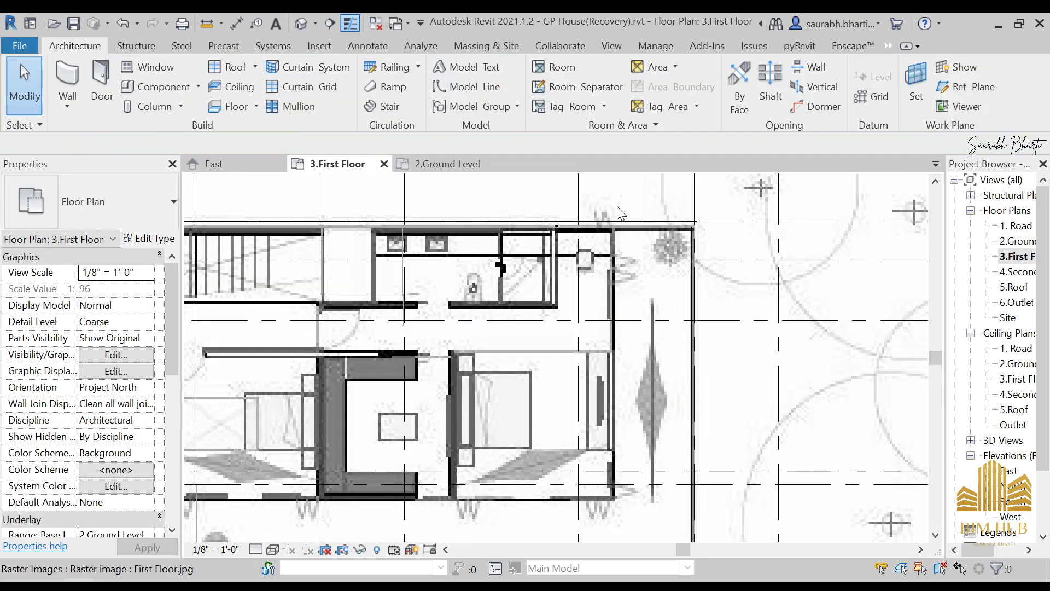
key("a")
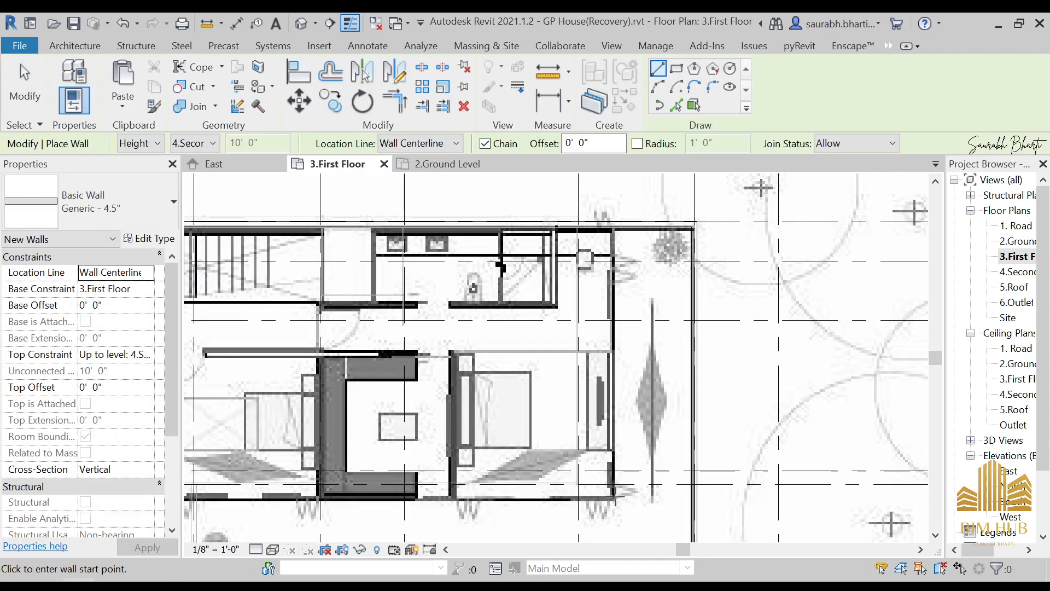
left_click(613, 497)
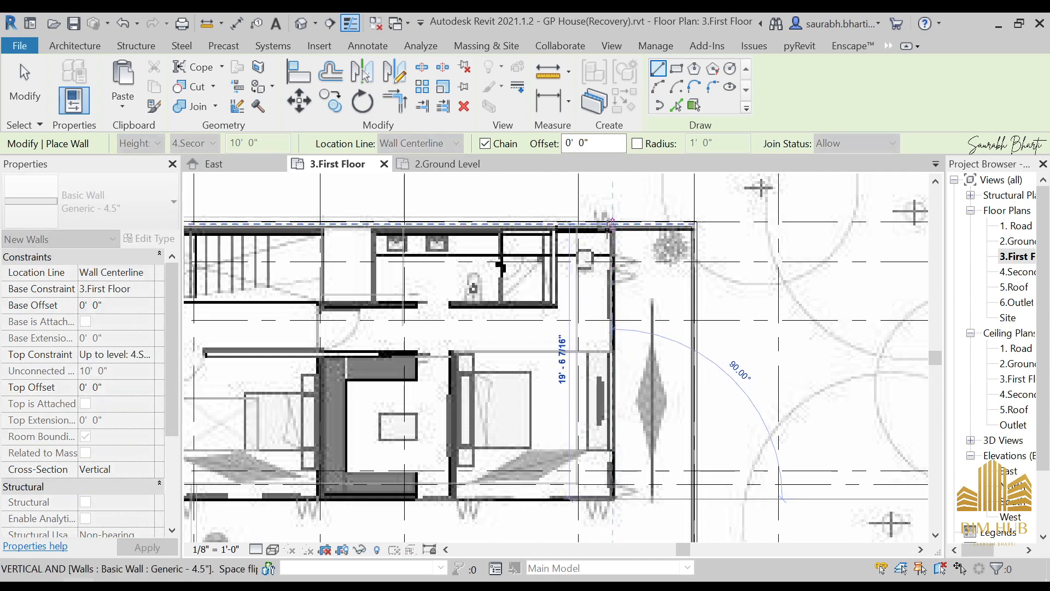
key("Escape")
key("Escape")
scroll(609, 379, "down", 3)
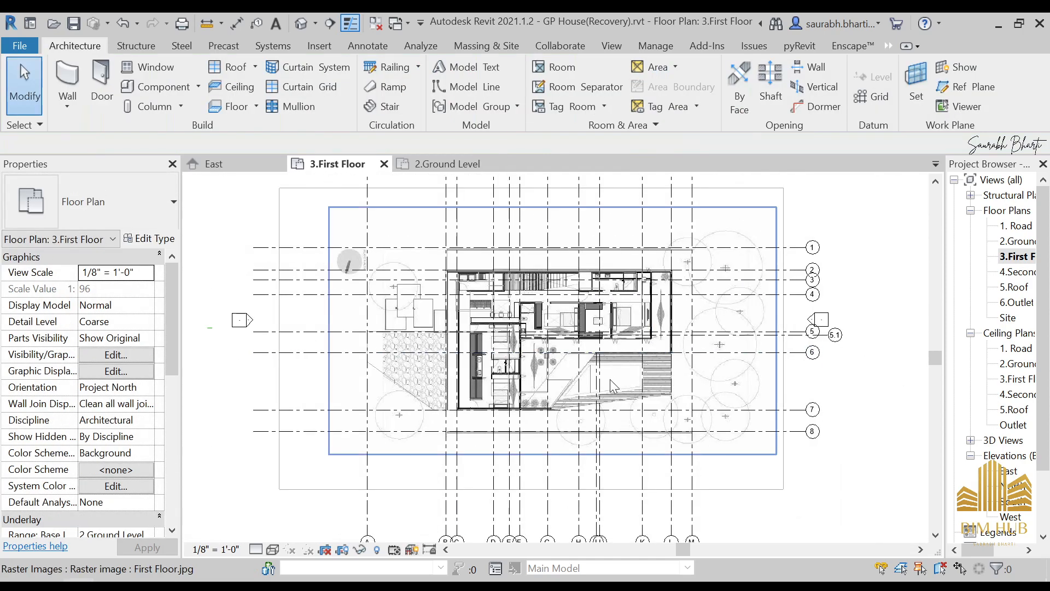
Draw a Curtain Wall 1 along the south side of the bedrooms from the southeast corner to grid F, about 37' 7" long.
key("w")
key("a")
scroll(651, 310, "up", 3)
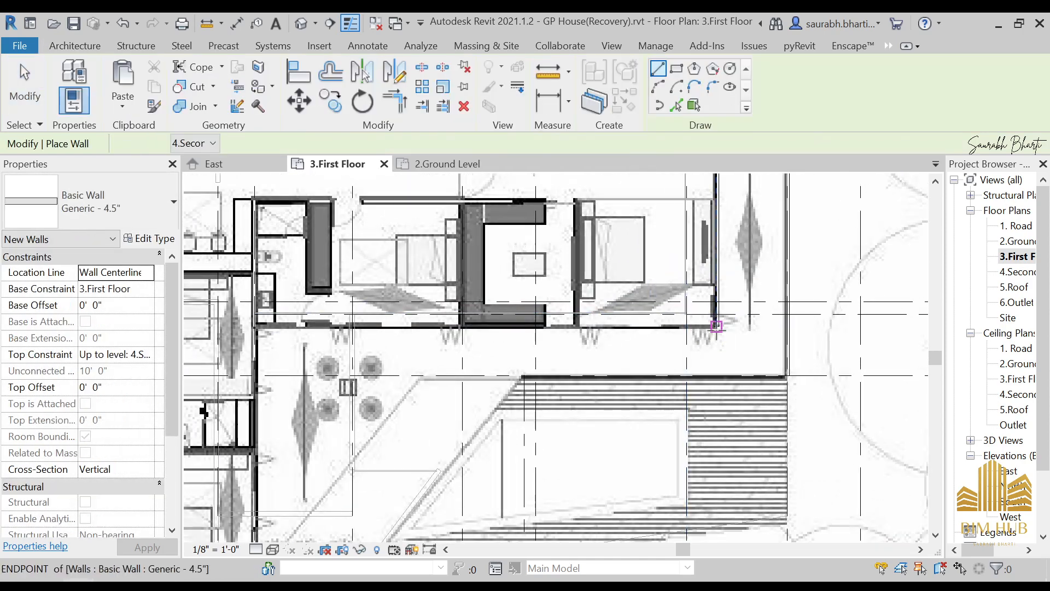
left_click(716, 327)
key("Escape")
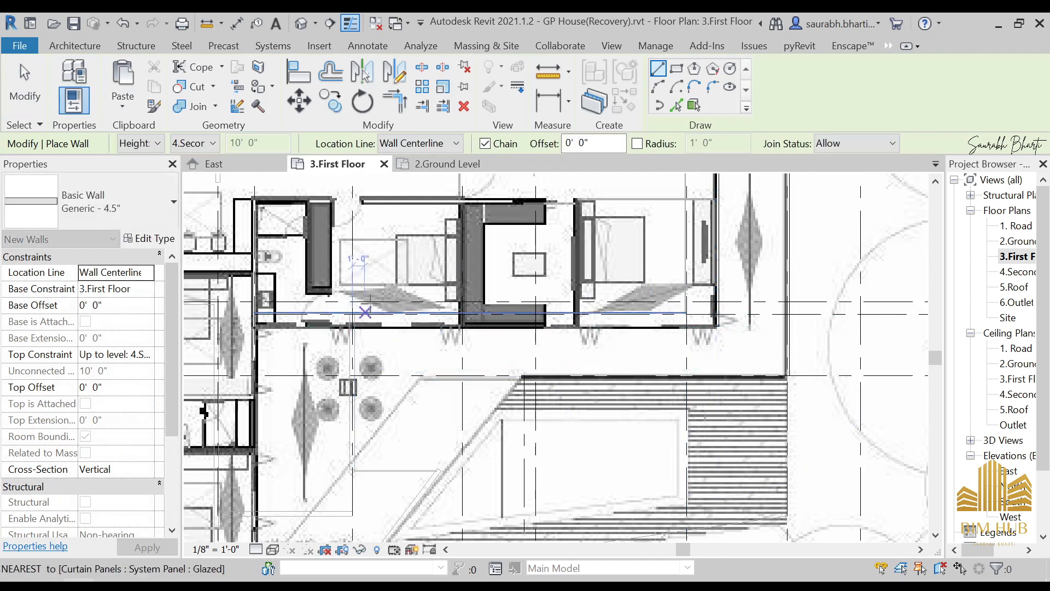
left_click(90, 201)
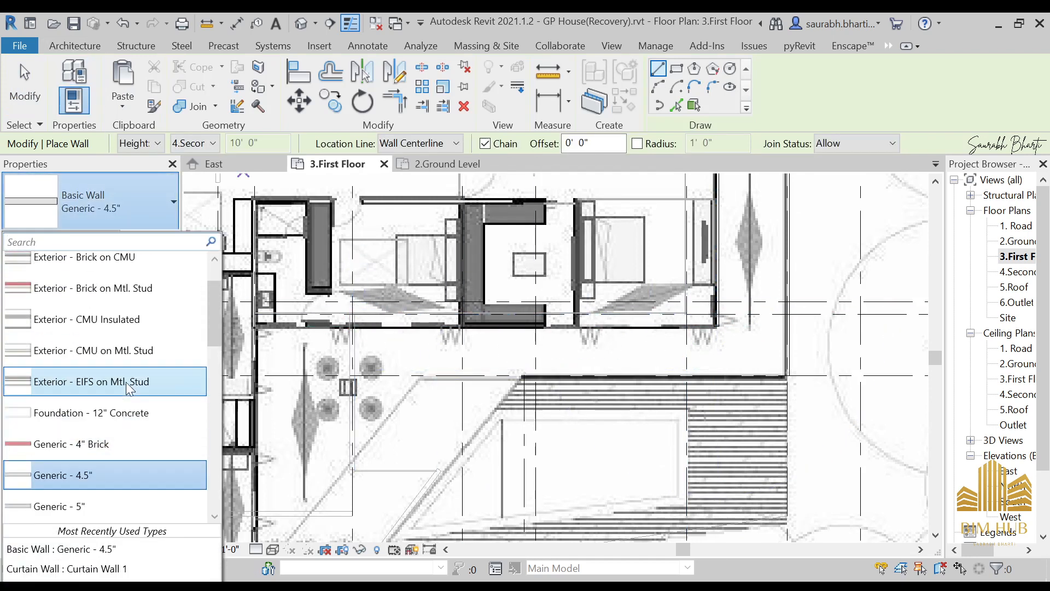
left_click(117, 571)
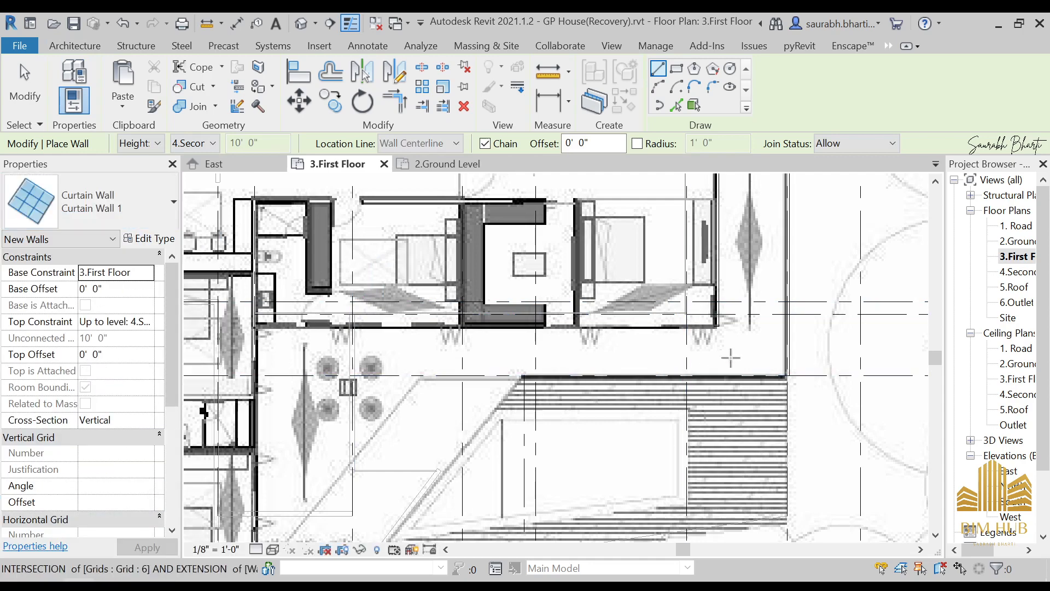
left_click(716, 327)
scroll(432, 324, "down", 2)
scroll(432, 324, "up", 4)
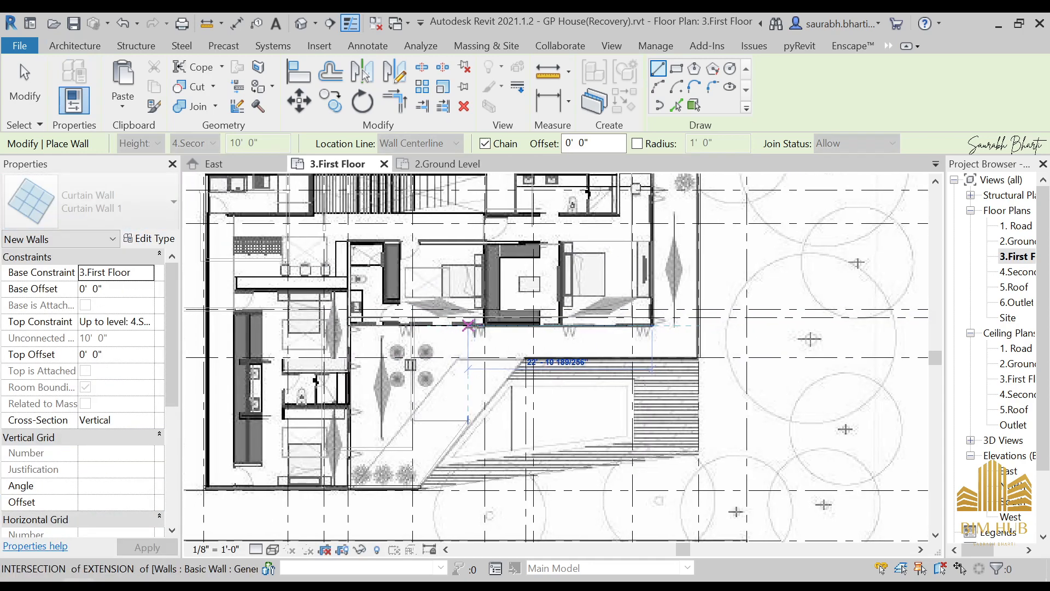
left_click(312, 340)
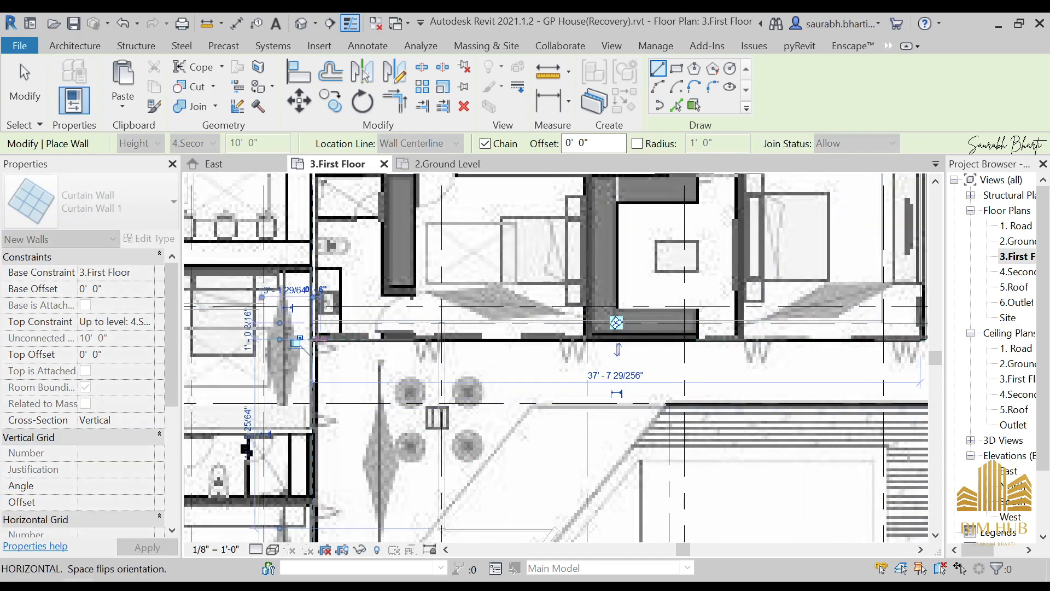
scroll(512, 314, "down", 2)
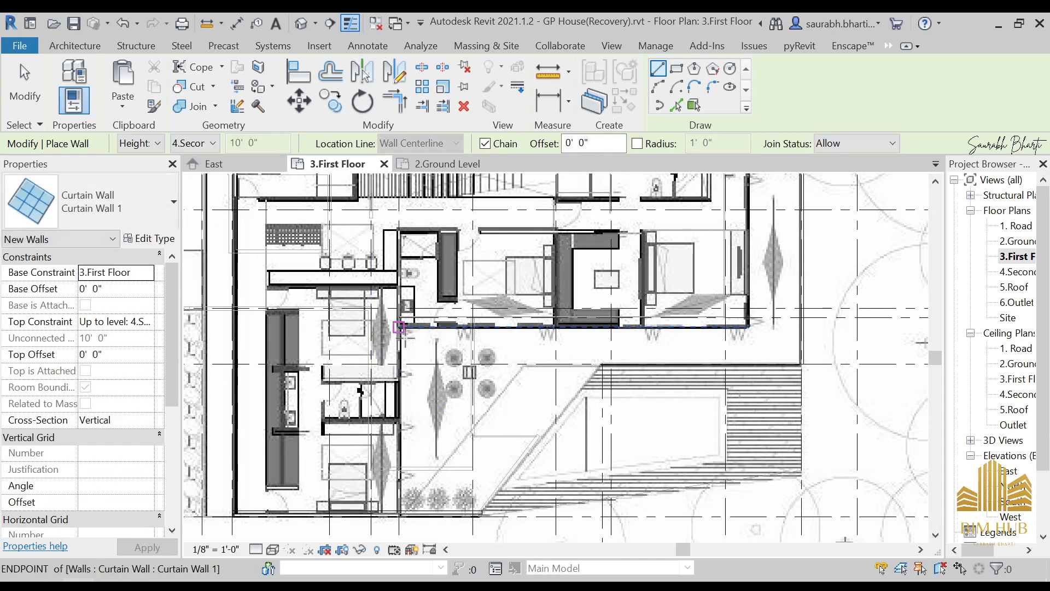
key("Escape")
key("Escape")
Examine the plan around grid F, where the curtain wall meets the bathroom corner.
scroll(404, 334, "up", 2)
scroll(405, 323, "down", 4)
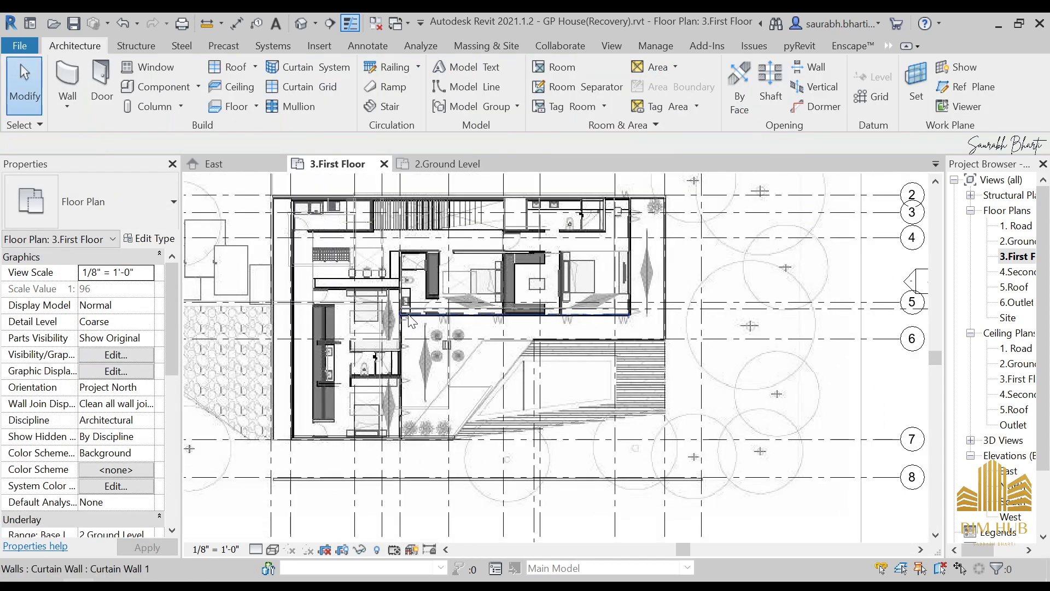
scroll(396, 265, "up", 5)
left_click(412, 279)
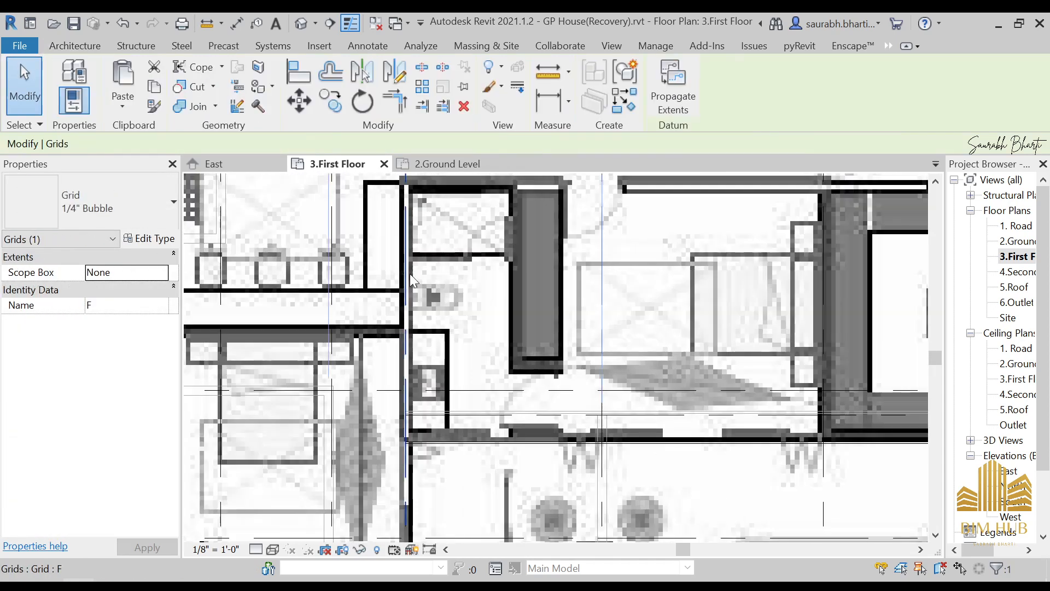
key("Escape")
scroll(410, 274, "down", 3)
scroll(410, 269, "up", 4)
middle_click_drag(409, 279, 437, 260)
scroll(317, 290, "up", 2)
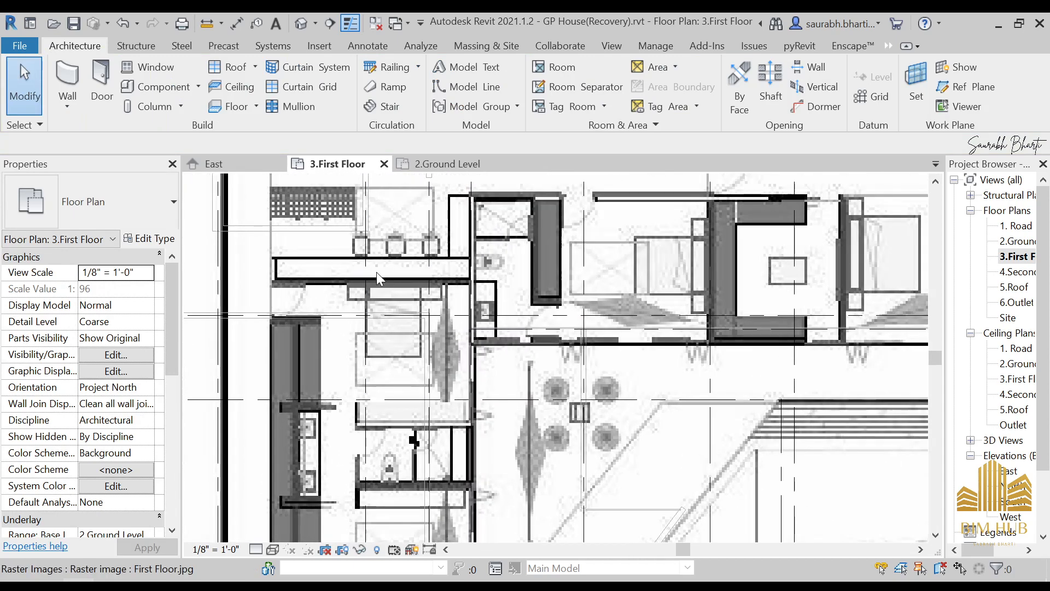
Draw a Generic - 4.5" wall between the kitchen counter and the bedroom south of it, ending at grid F, about 14' 0" long.
key("w")
key("a")
scroll(295, 283, "up", 2)
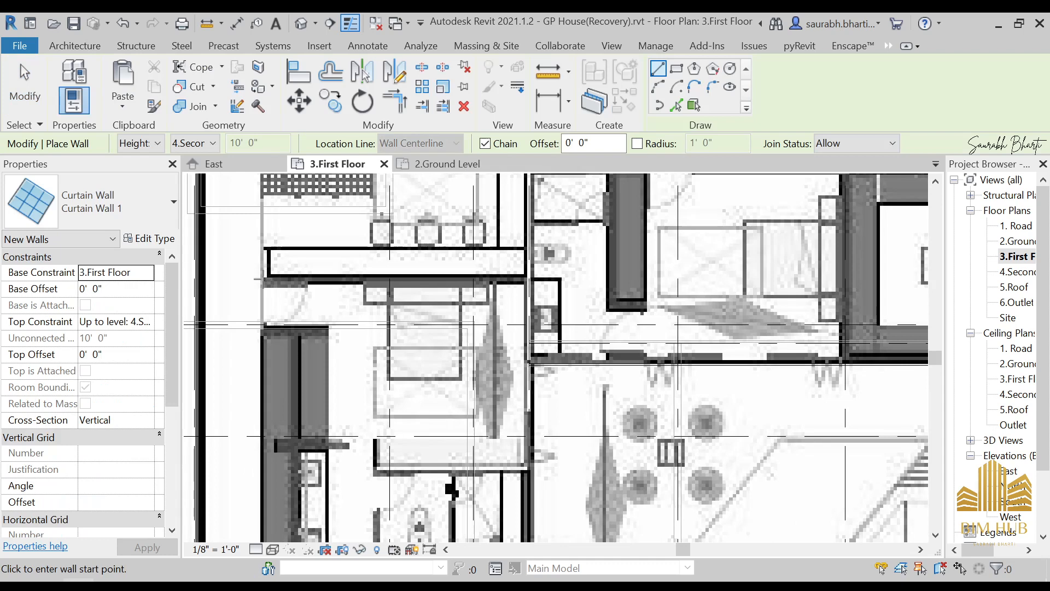
left_click(117, 201)
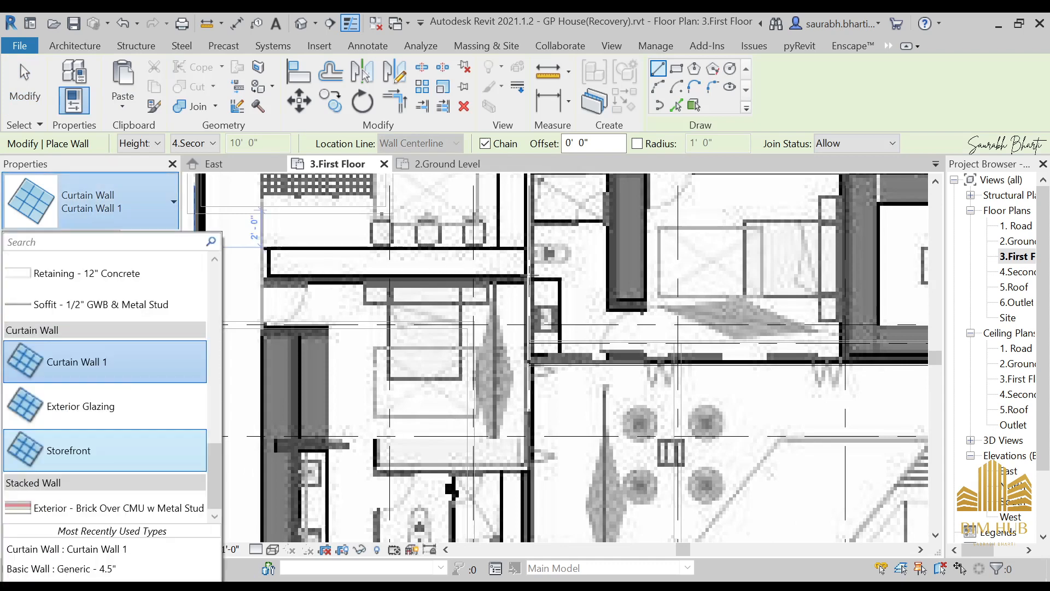
scroll(109, 380, "up", 5)
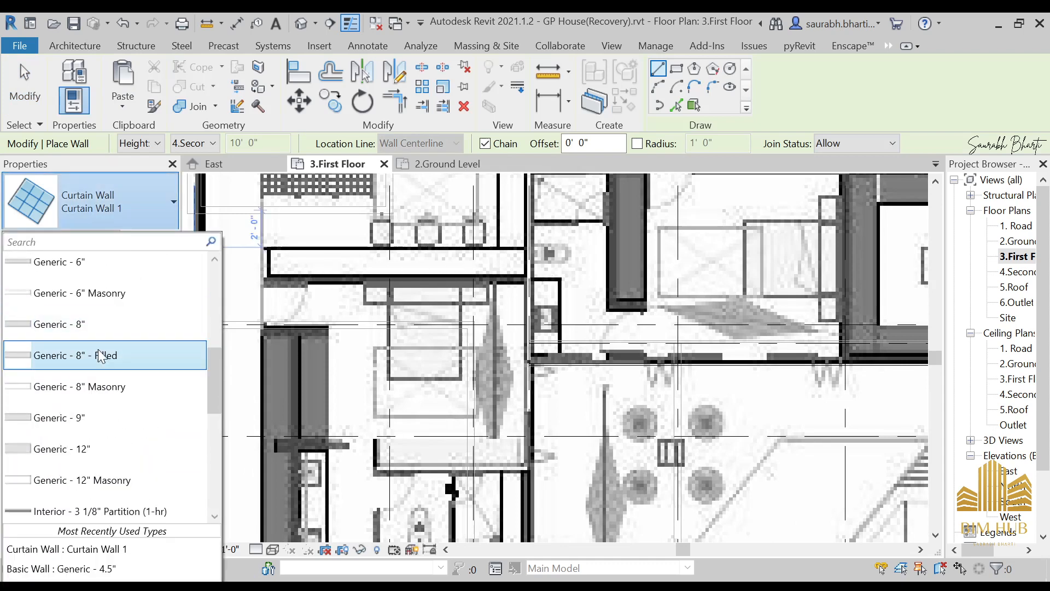
scroll(102, 339, "up", 2)
left_click(106, 314)
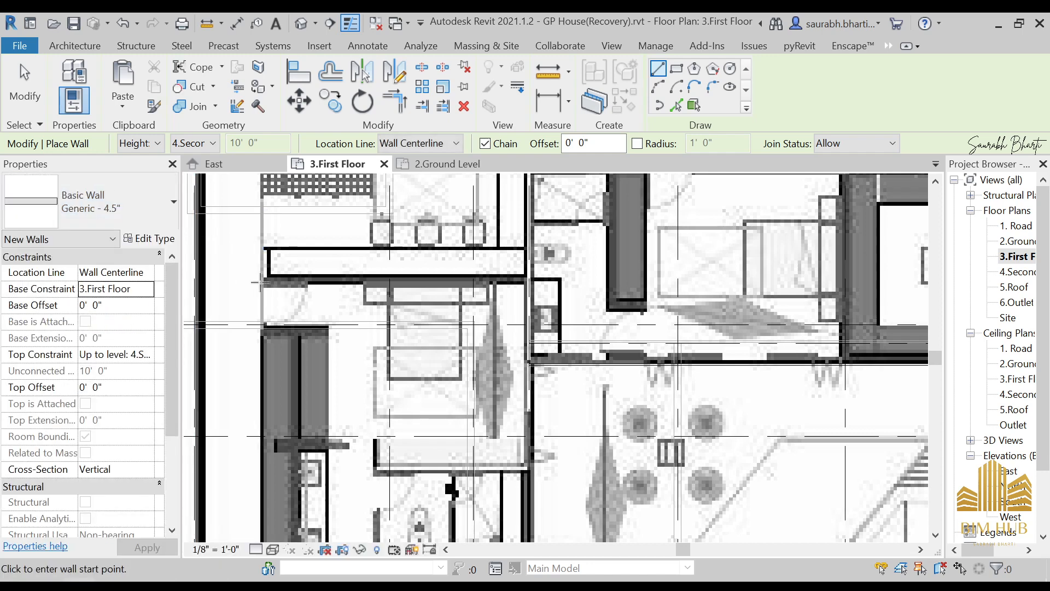
left_click(261, 274)
key("Escape")
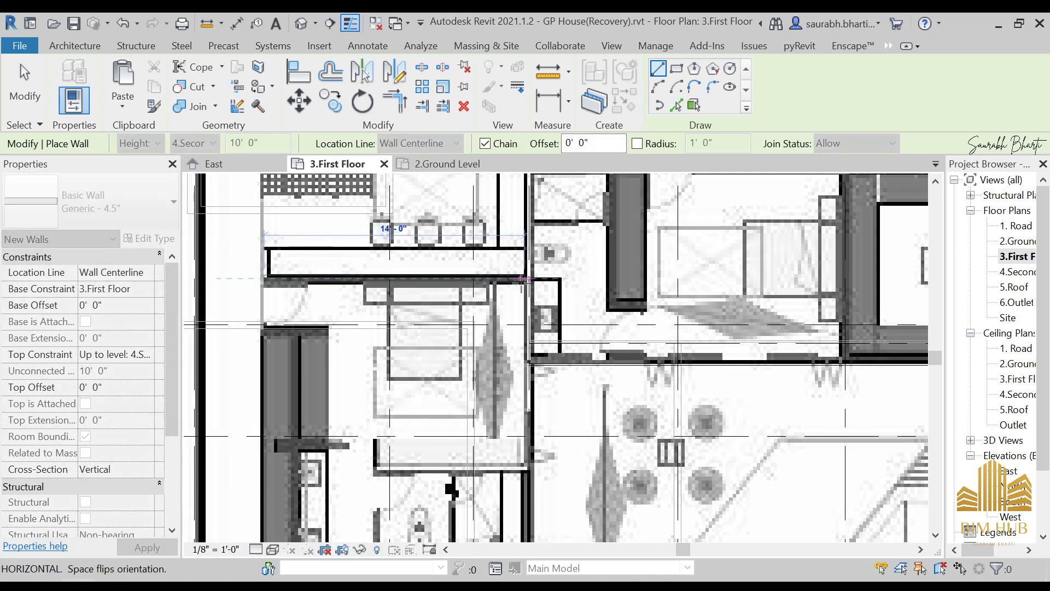
key("Escape")
key("Escape")
Draw a wall north from the curtain wall's west end, then east along the corridor side of the bedrooms for 24' 0".
scroll(464, 296, "down", 5)
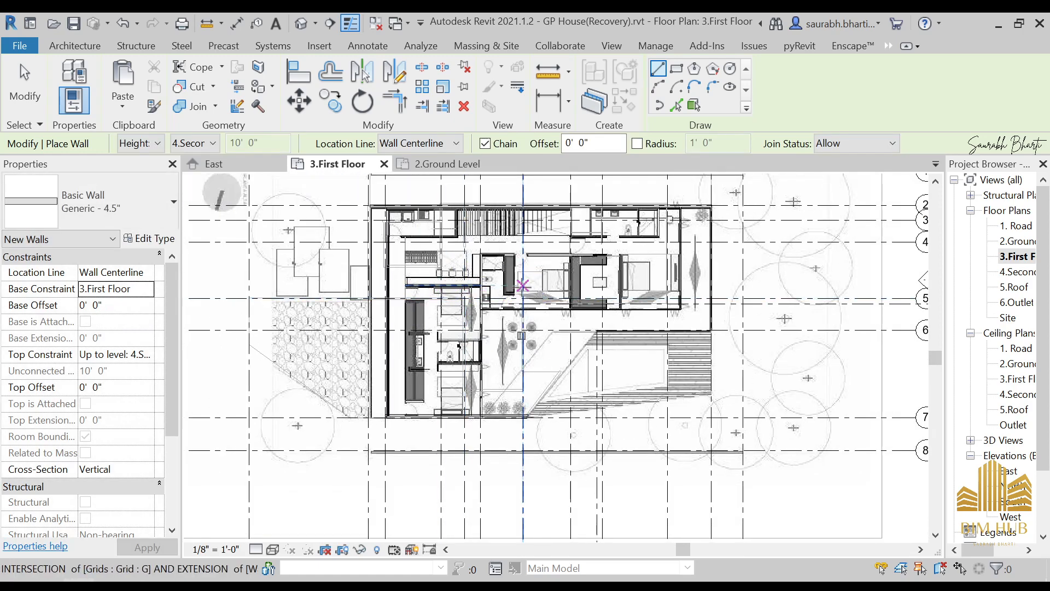
middle_click_drag(480, 268, 420, 267)
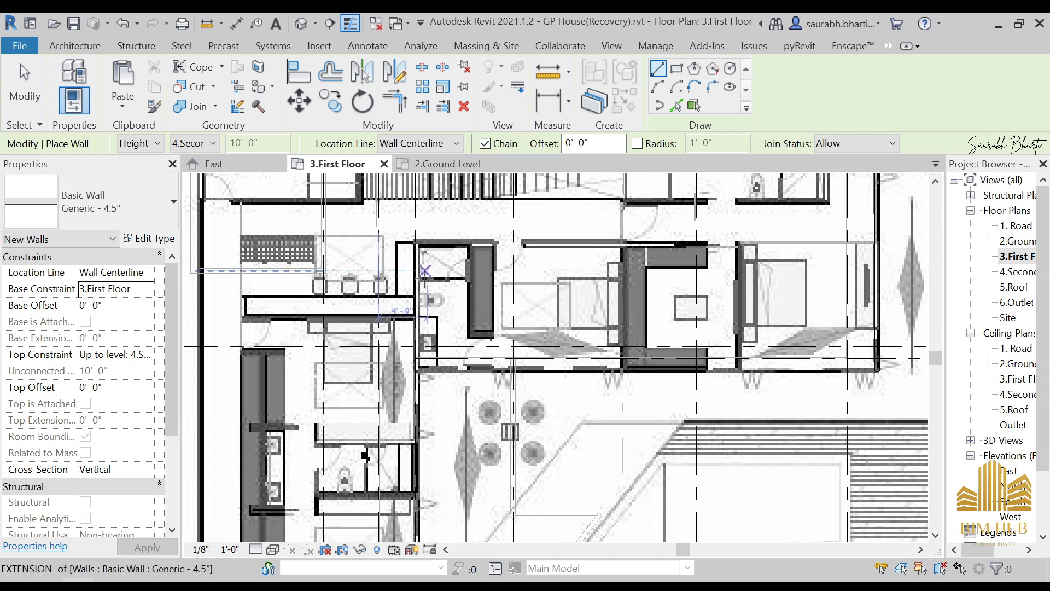
left_click(415, 370)
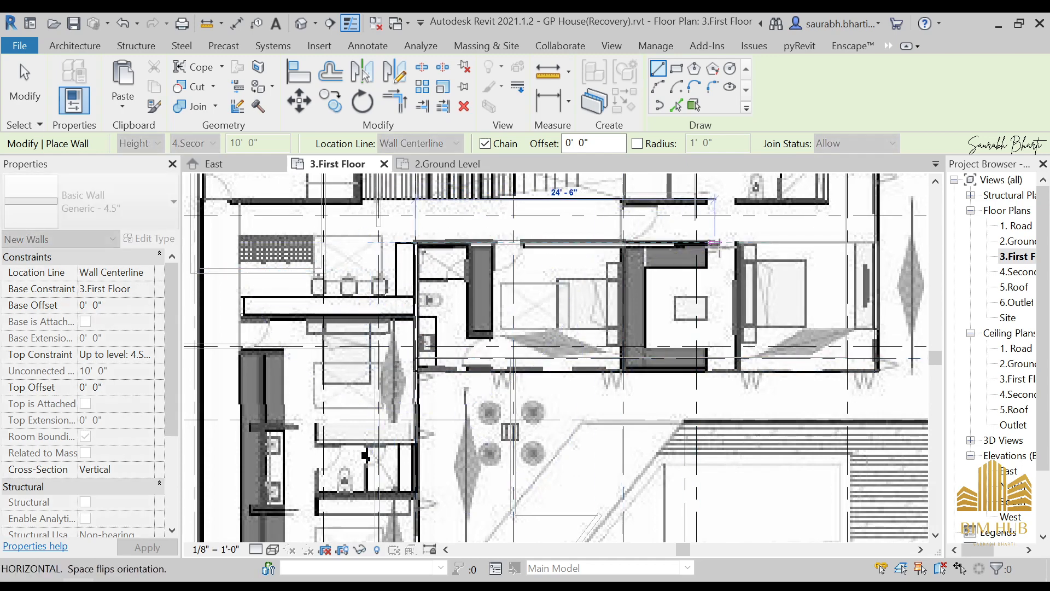
middle_click_drag(726, 252, 591, 267)
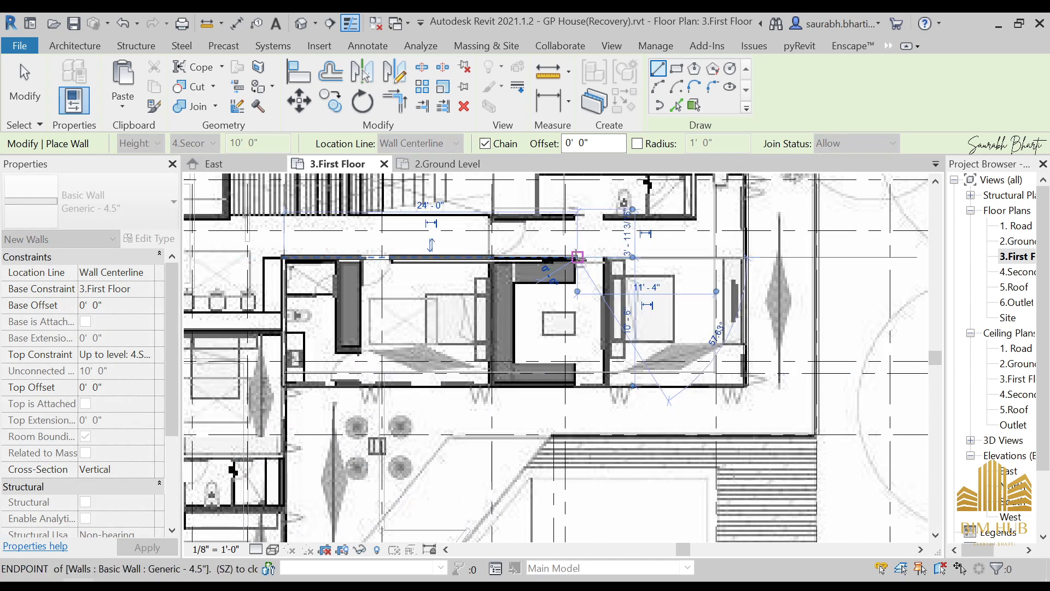
Draw the 10' 6" partition from the corridor wall to the curtain wall and continue it east to the end of the wardrobe.
left_click(493, 256)
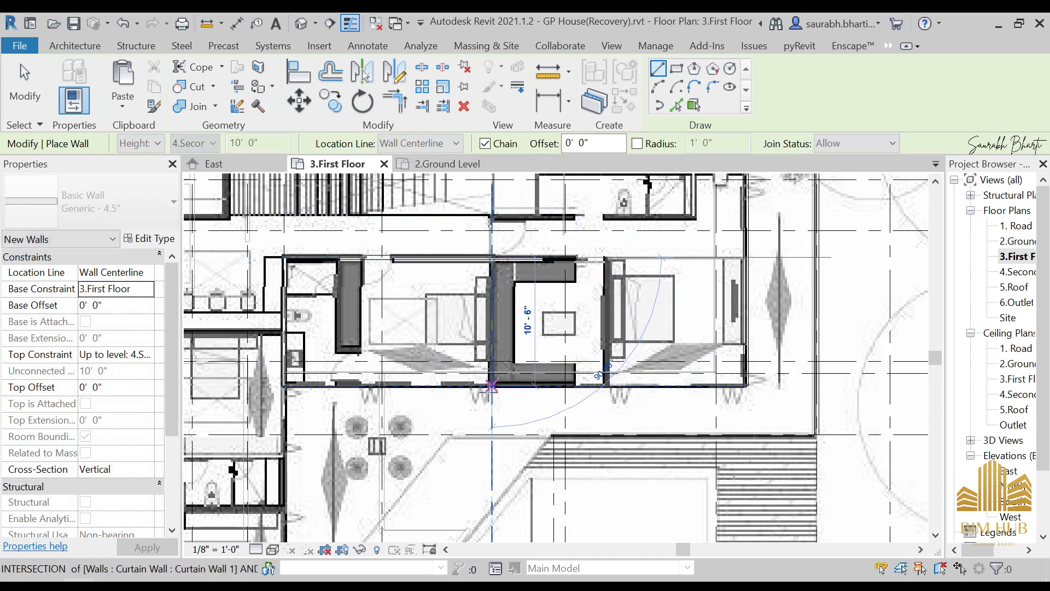
left_click(492, 386)
left_click(577, 386)
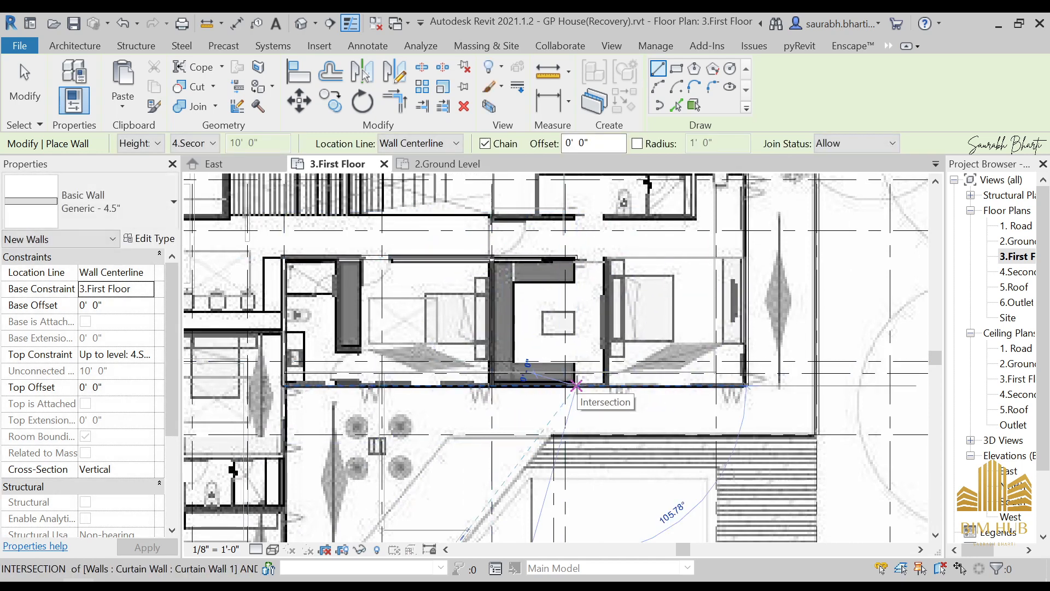
key("Escape")
key("Escape")
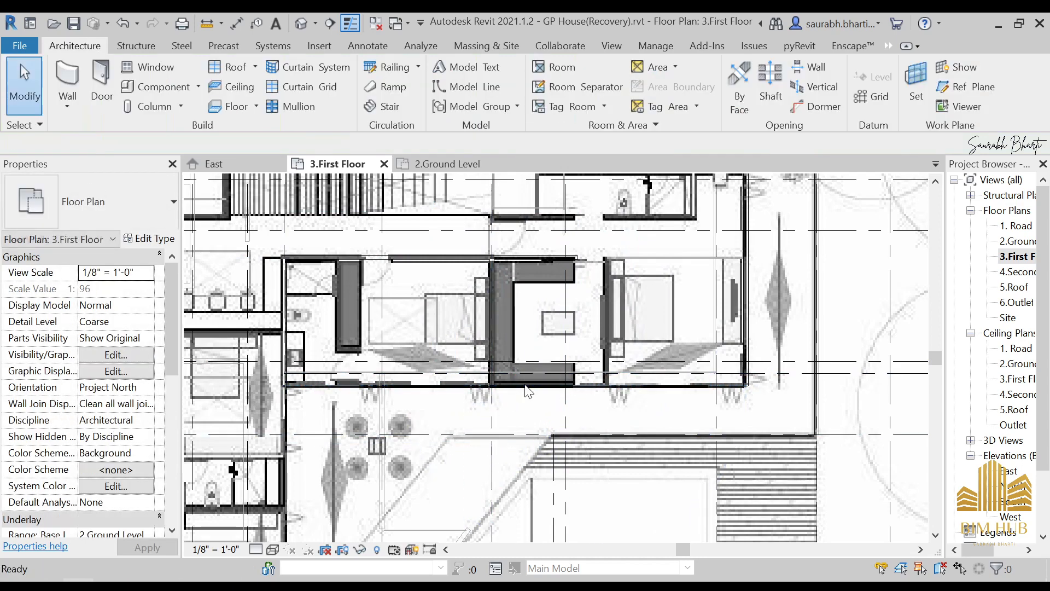
Examine the curtain wall and grid line along the south side of the bedrooms.
scroll(533, 375, "up", 3)
left_click(522, 387)
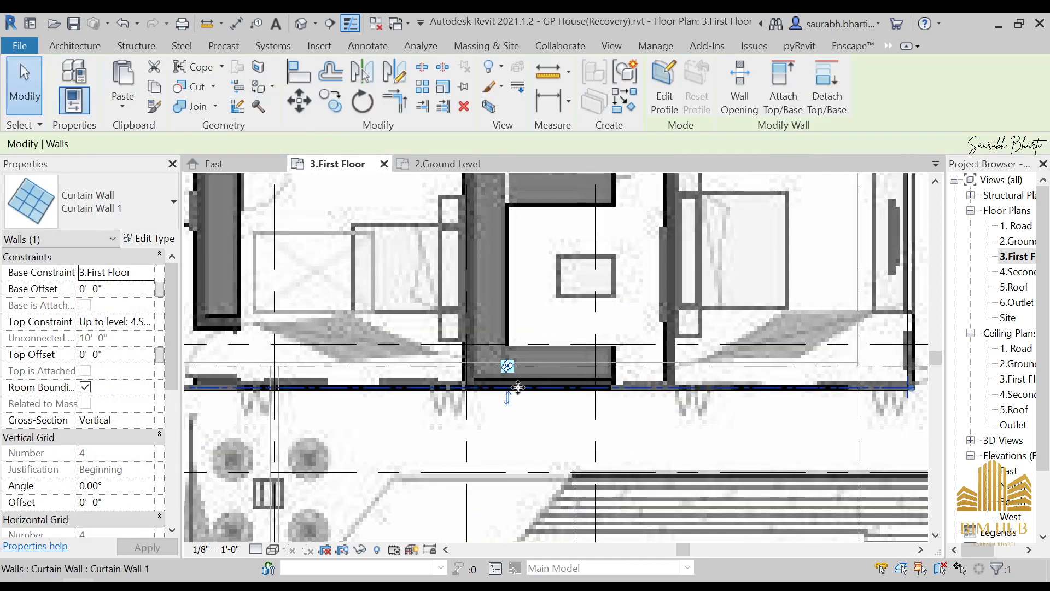
key("Escape")
scroll(493, 383, "down", 3)
scroll(487, 377, "up", 2)
left_click(491, 383)
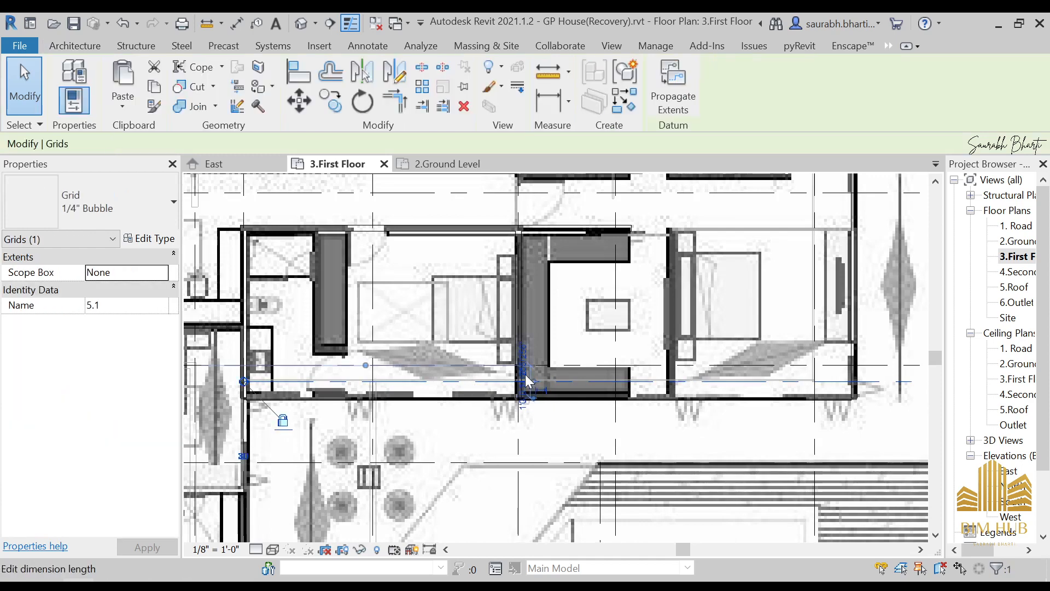
key("Escape")
scroll(483, 369, "down", 1)
scroll(337, 299, "up", 1)
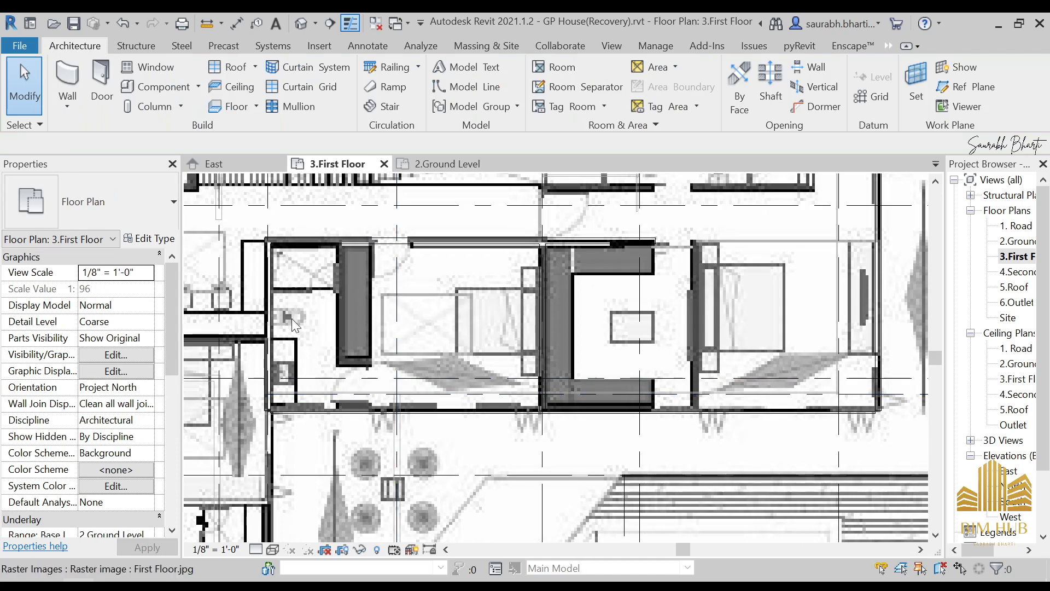
Draw a Generic - 4.5" wall from the corridor wall south along the bathroom side of the wardrobe, turning east at its end.
key("a")
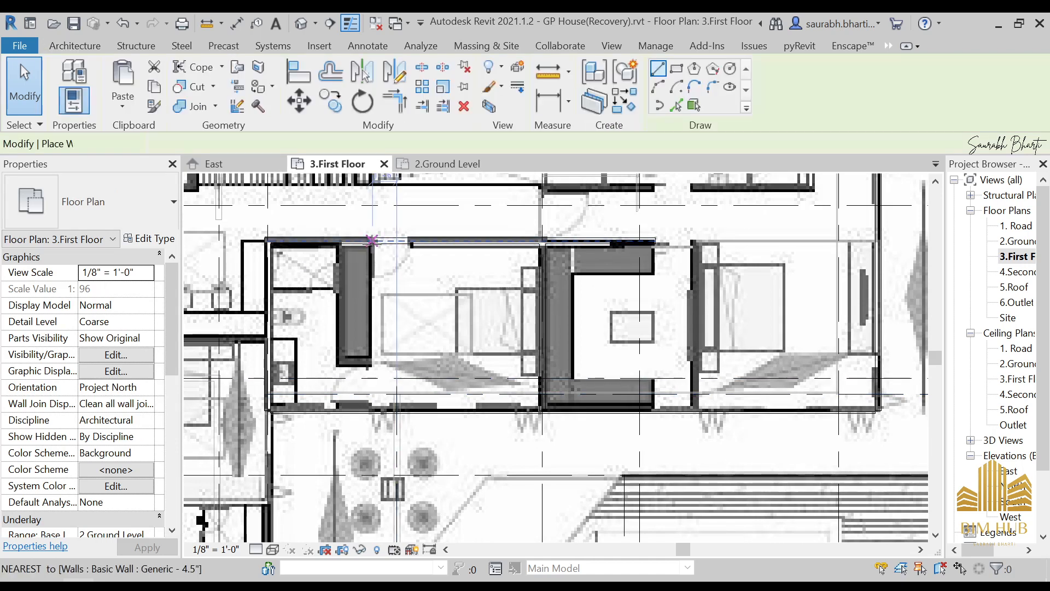
left_click(338, 241)
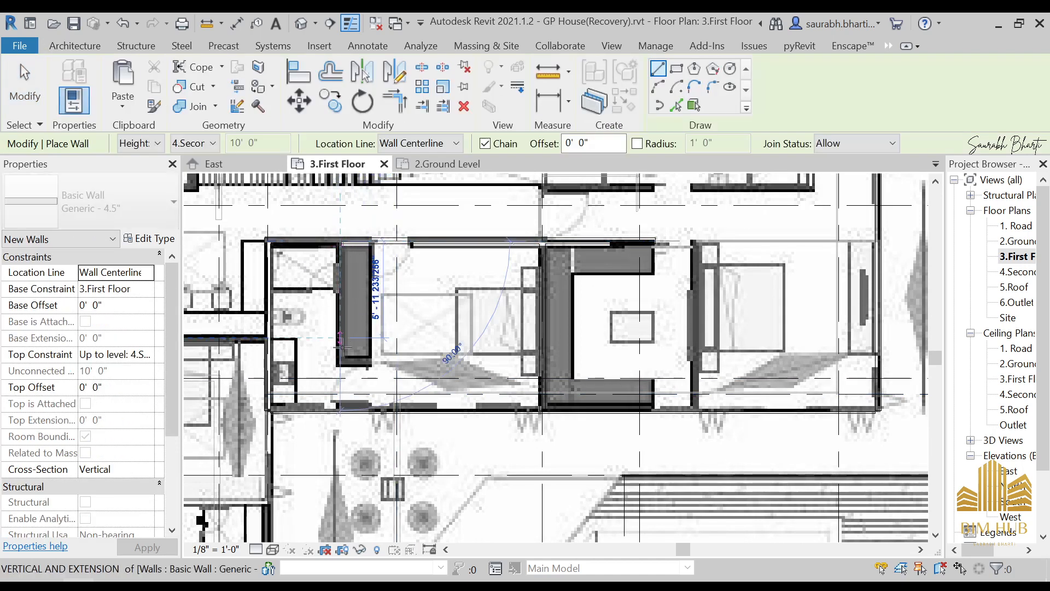
left_click(364, 361)
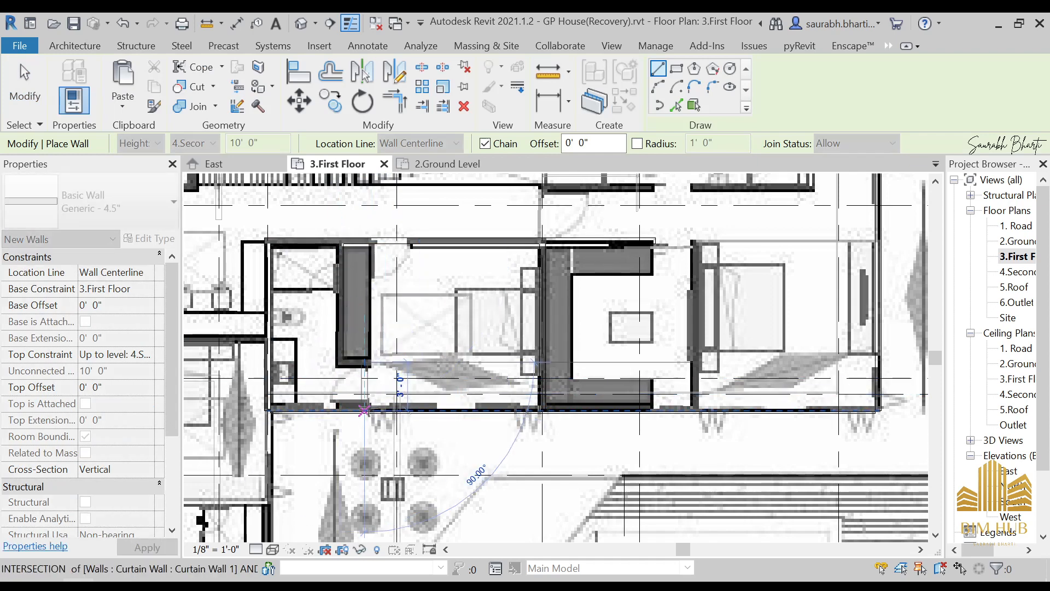
key("Escape")
scroll(308, 323, "down", 2)
middle_click_drag(308, 323, 432, 310)
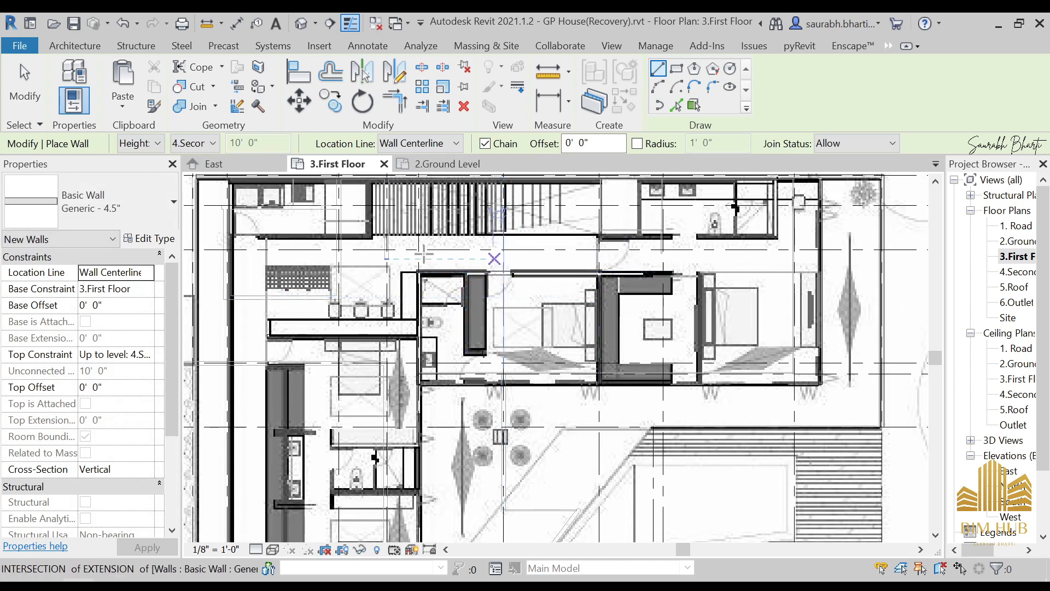
Draw a 10' 6" wall east along the kitchen's corridor side, continue it north beside the stair, and bring its end to the exterior wall.
scroll(298, 238, "up", 4)
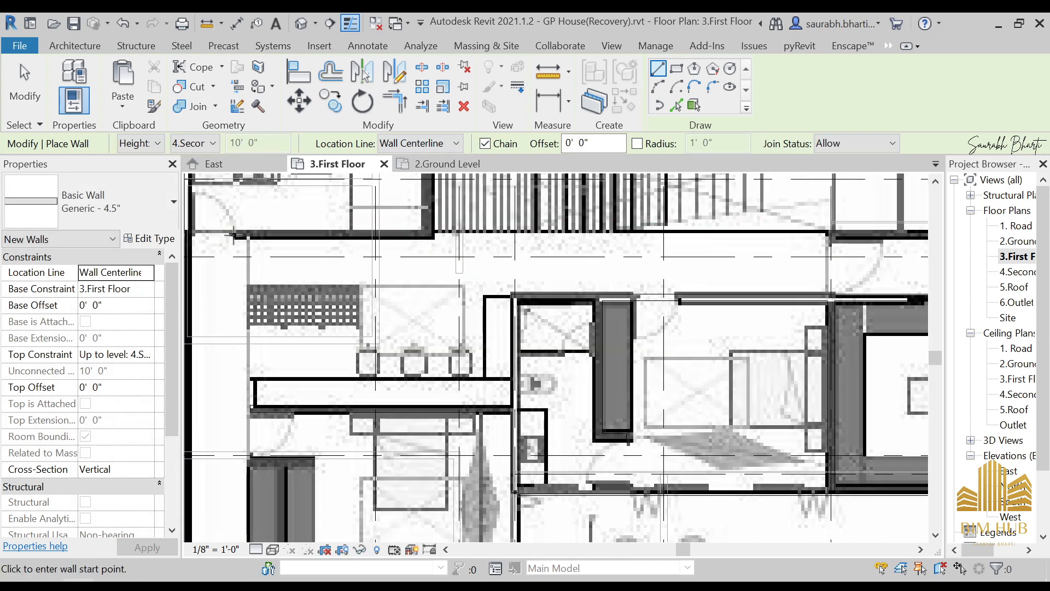
left_click(235, 237)
middle_click_drag(383, 263, 357, 362)
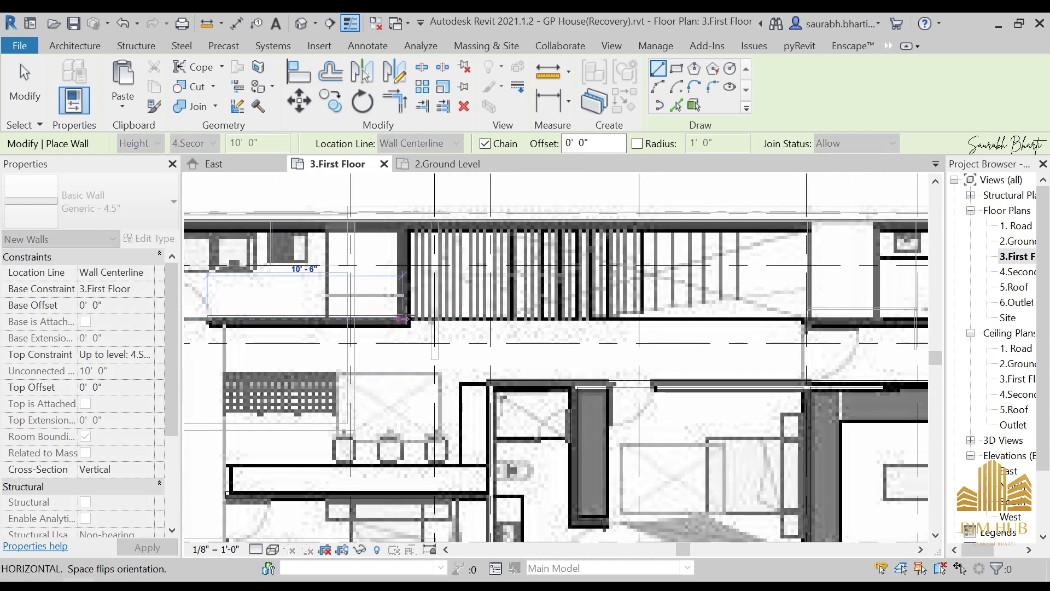
left_click(405, 320)
left_click(406, 223)
key("Escape")
key("Escape")
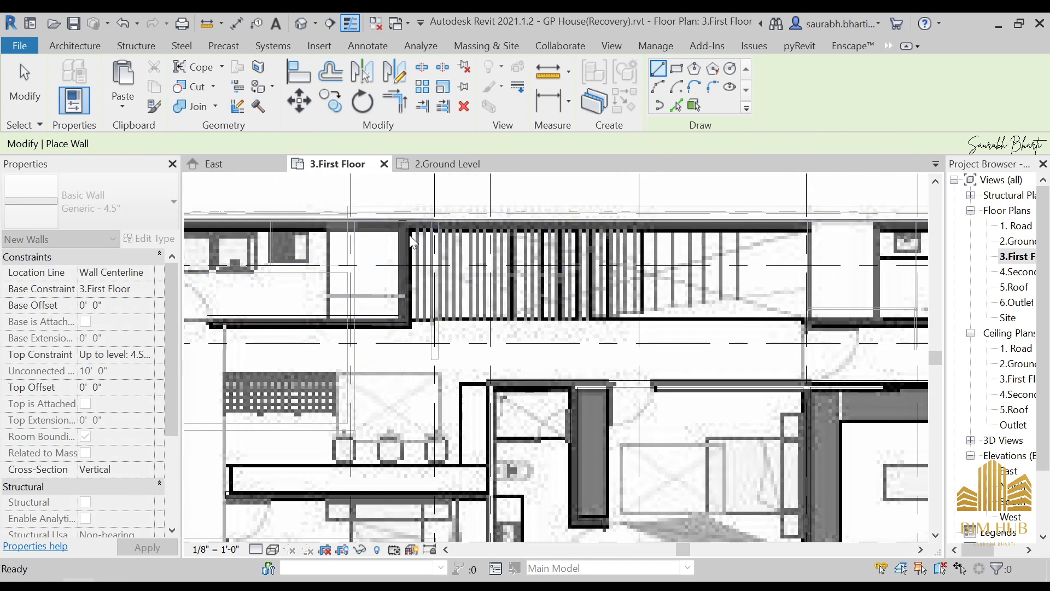
left_click(401, 233)
left_click_drag(403, 221, 403, 219)
key("Escape")
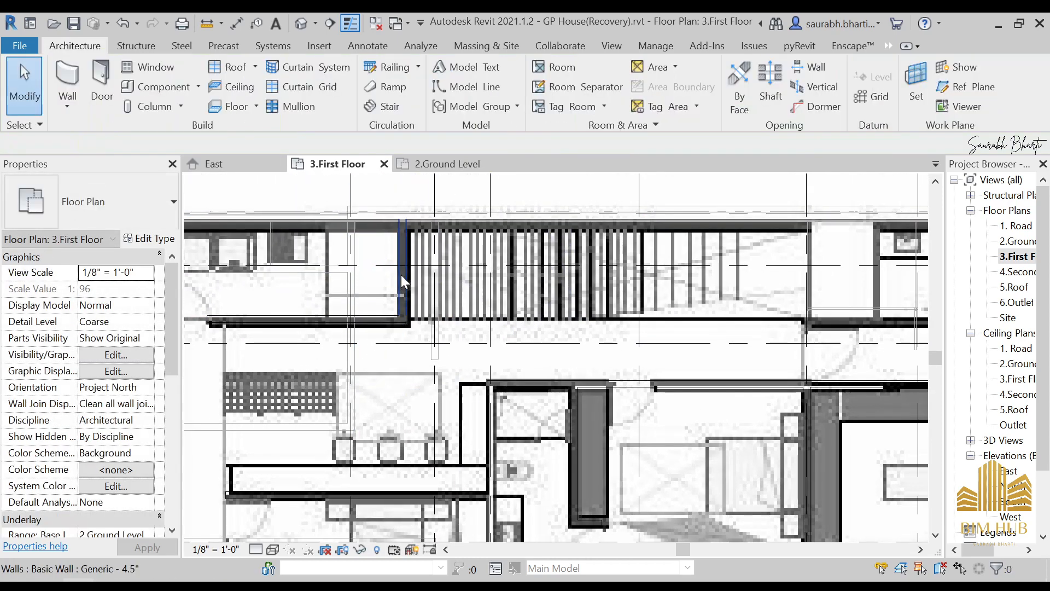
Draw a Generic - 4.5" wall along the west side of the northeast bathroom, from the corridor side north to the exterior wall.
scroll(401, 275, "down", 5)
key("w")
key("a")
scroll(464, 274, "up", 4)
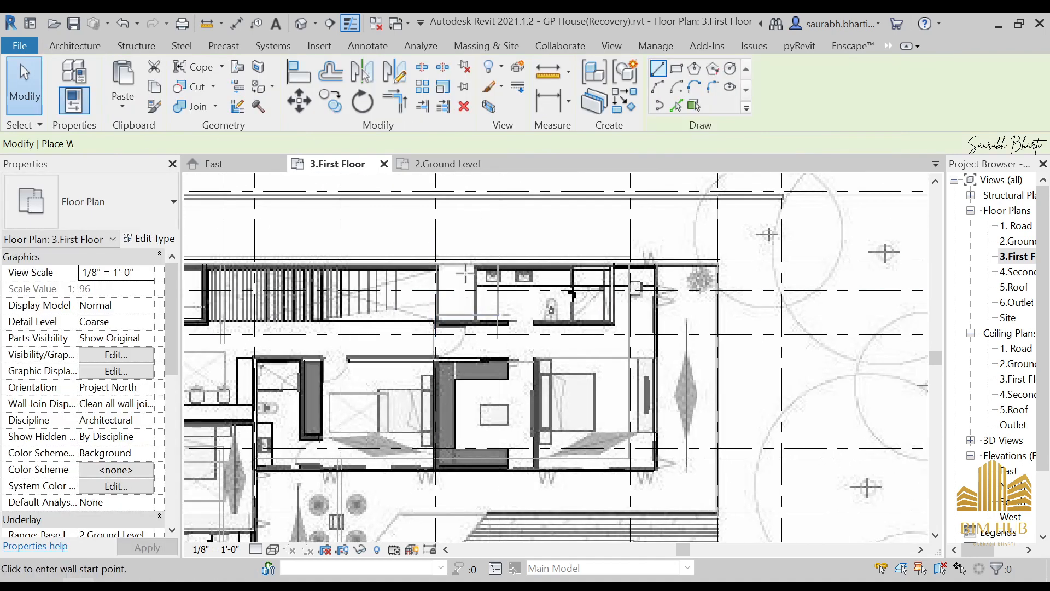
scroll(464, 274, "up", 2)
left_click(470, 361)
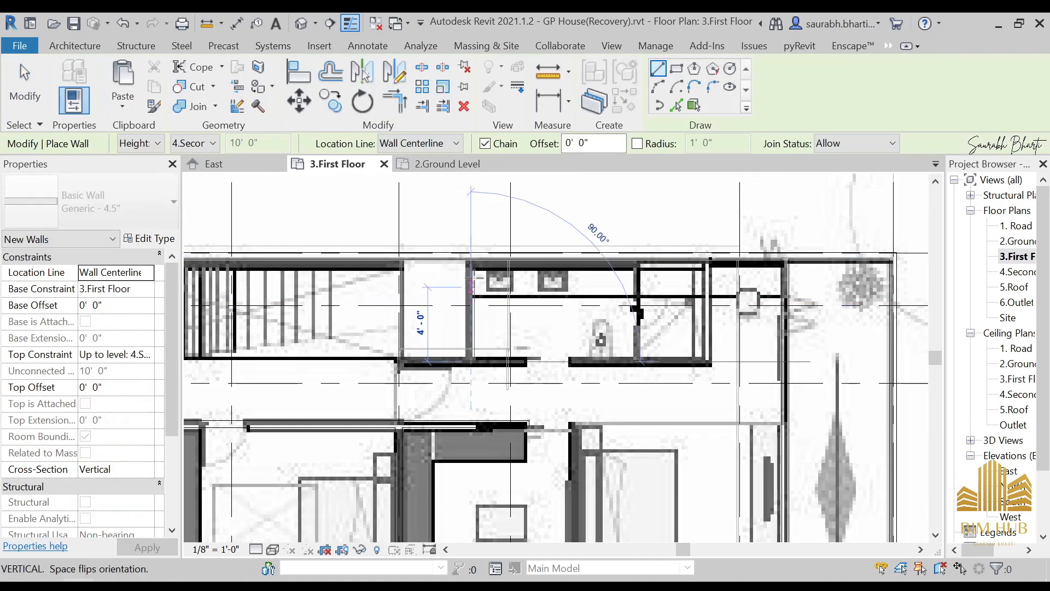
left_click(470, 255)
key("Escape")
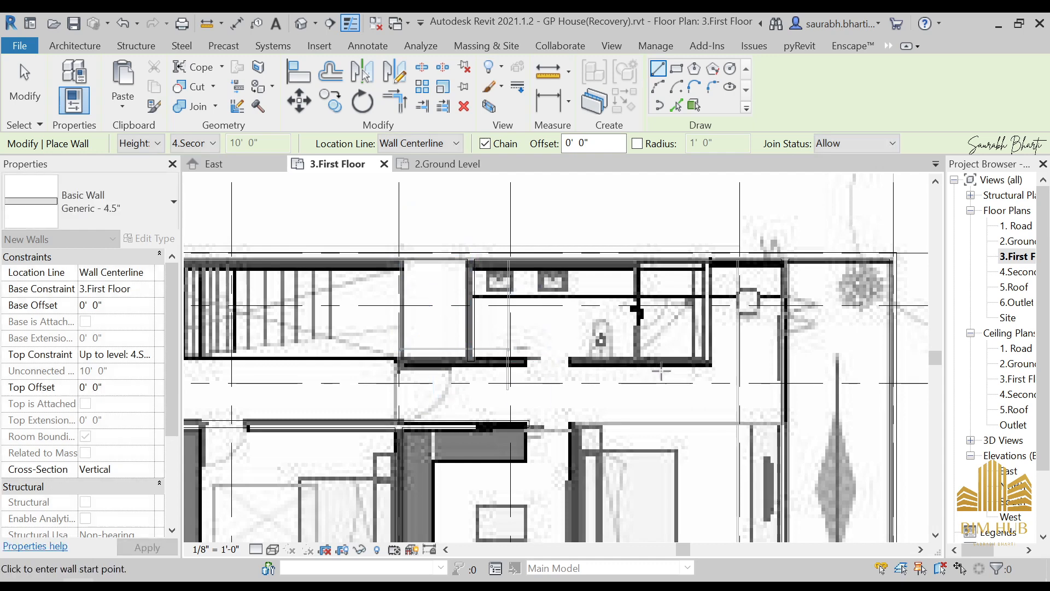
middle_click_drag(507, 252, 443, 276)
key("Escape")
left_click(508, 276)
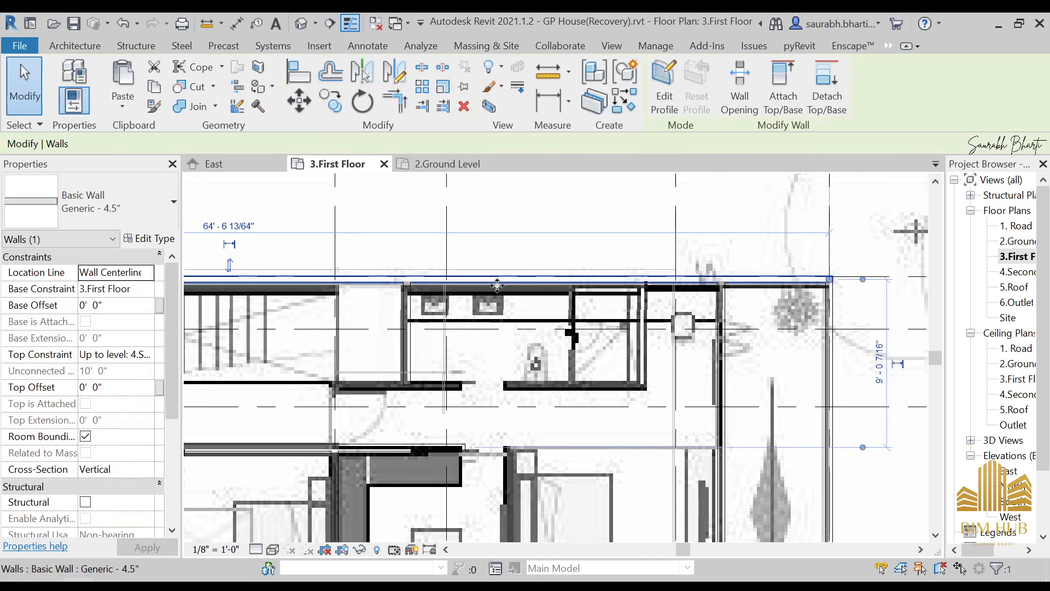
key("Escape")
Draw a Generic - 4.5" wall along the east side of the northeast bathroom, from its corridor corner north to the exterior wall.
key("w")
key("a")
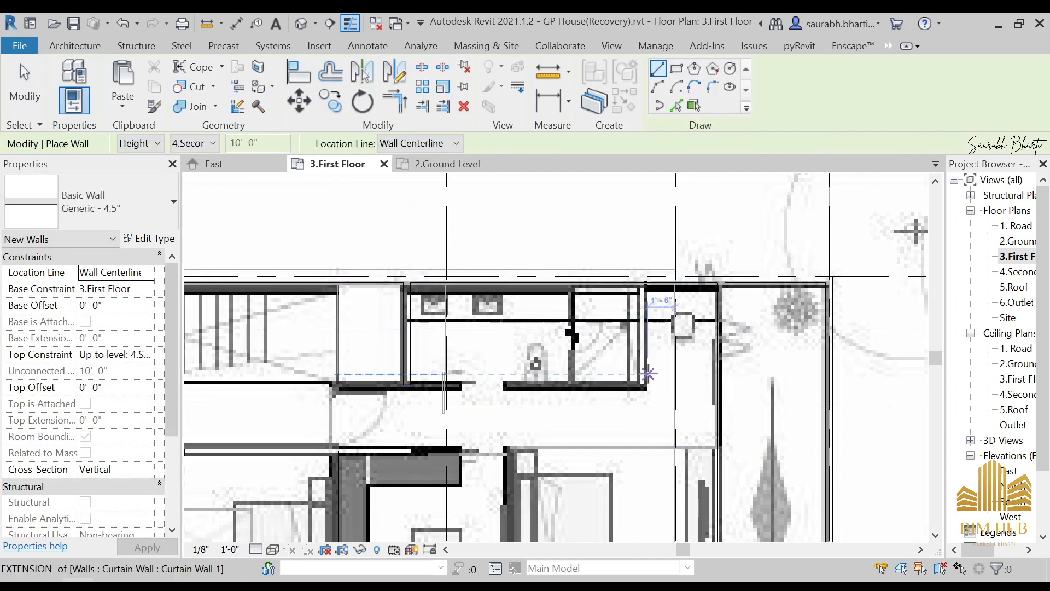
scroll(634, 380, "down", 2)
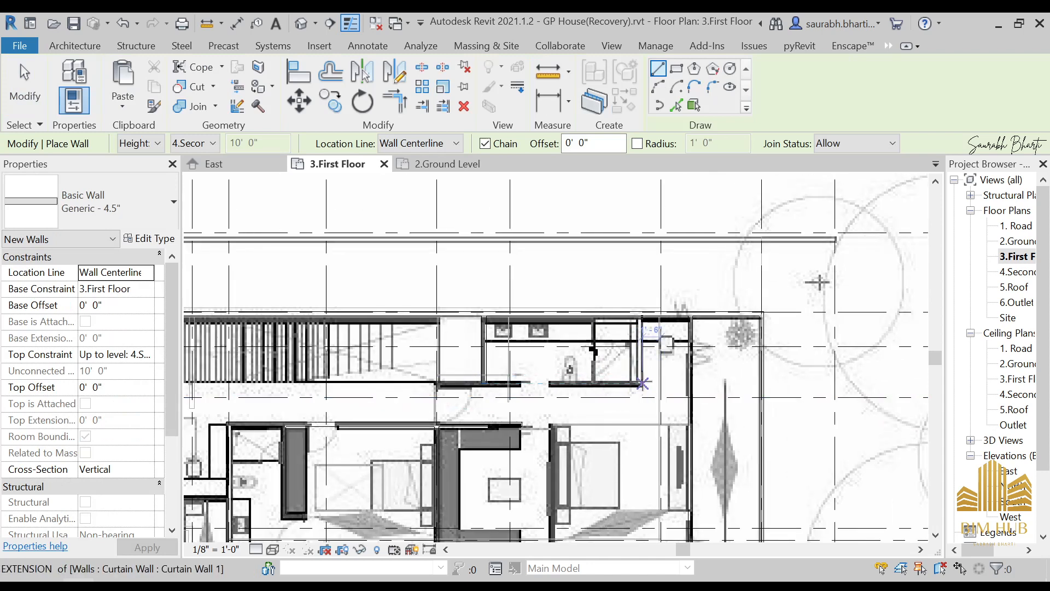
scroll(643, 383, "up", 2)
left_click(633, 385)
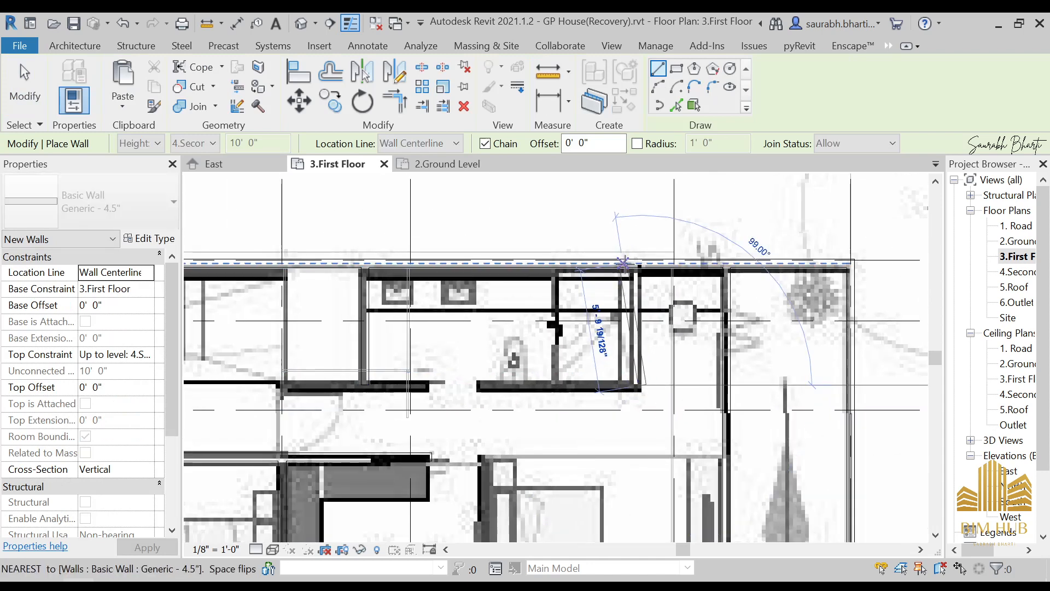
left_click(641, 268)
key("Escape")
key("Escape")
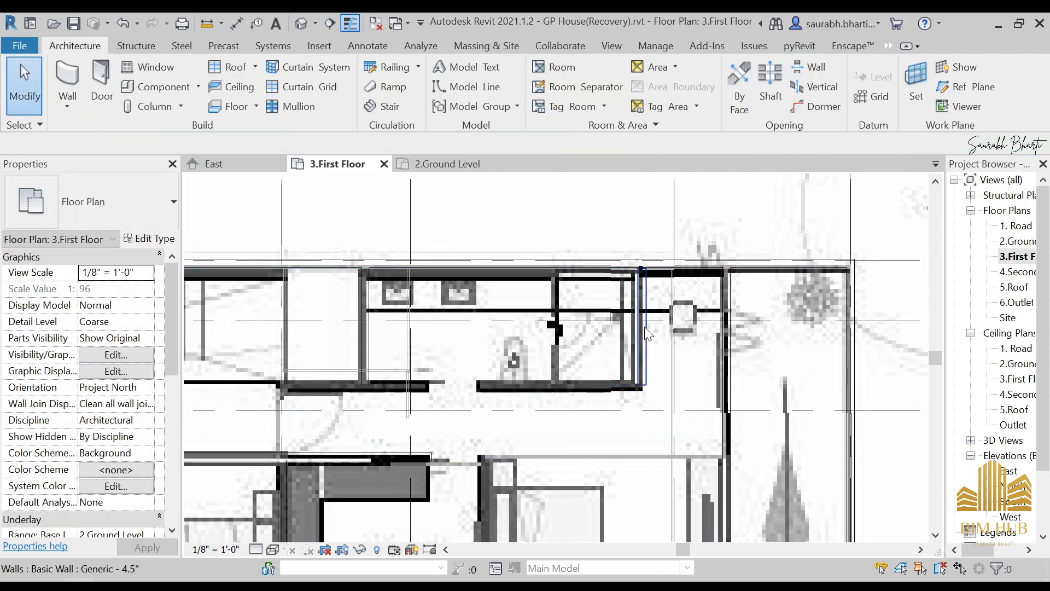
left_click(639, 334)
key("Escape")
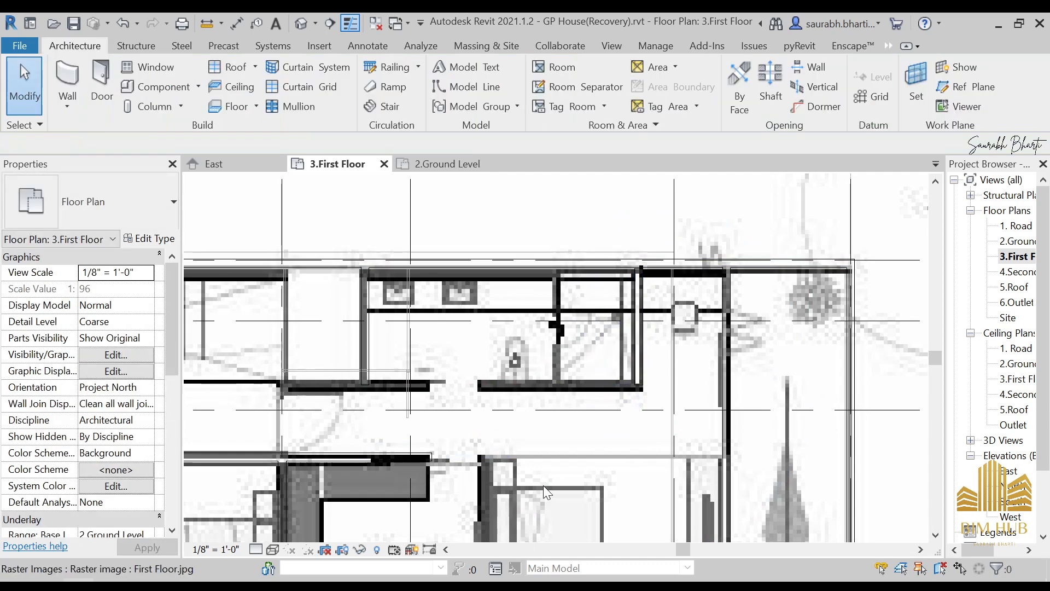
scroll(543, 484, "down", 3)
middle_click_drag(573, 463, 607, 339)
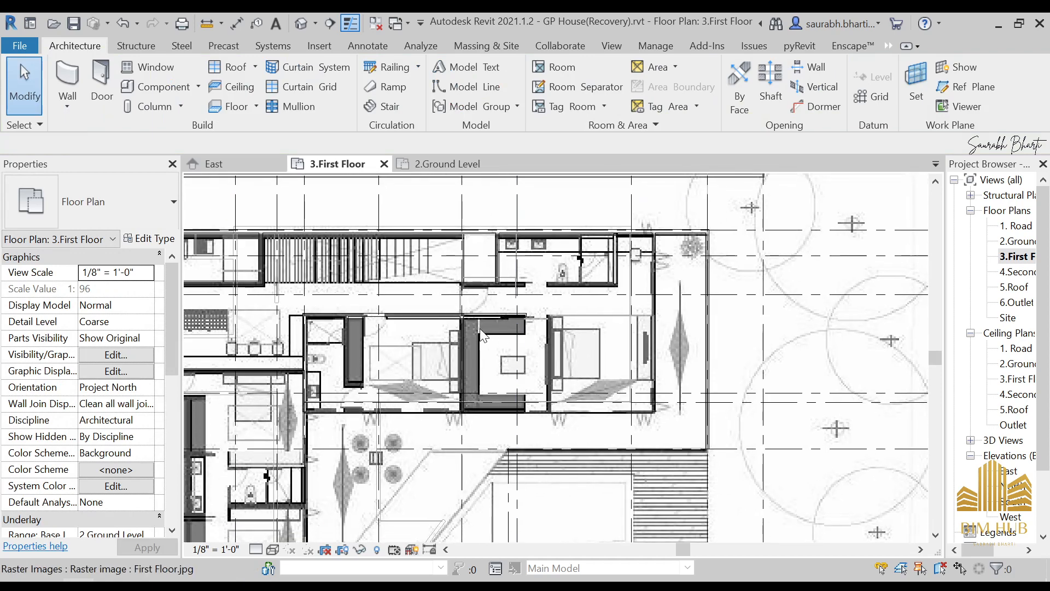
key("alt+Tab")
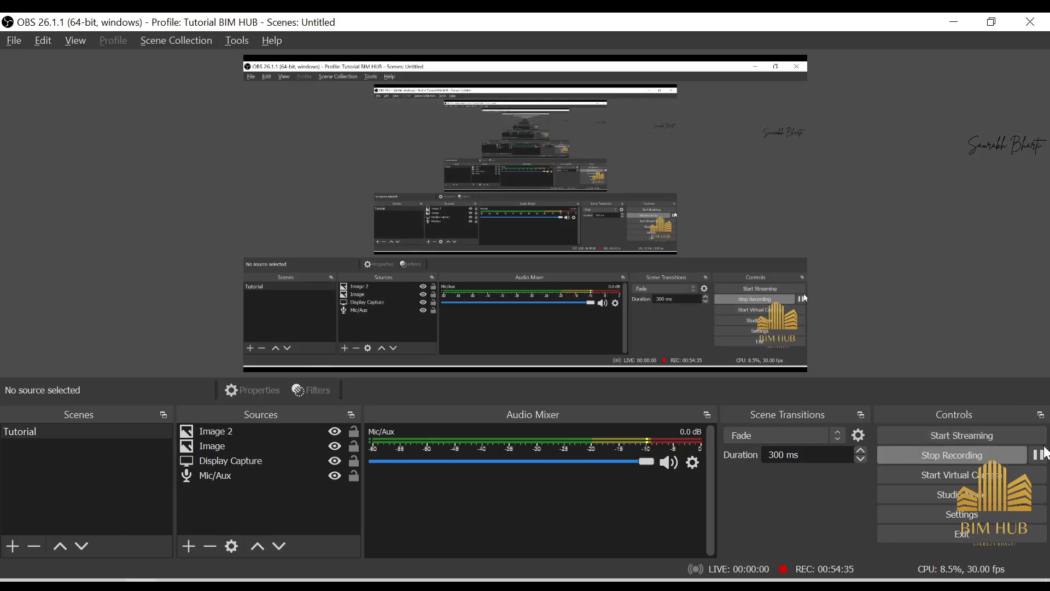
left_click(949, 22)
scroll(544, 370, "down", 4)
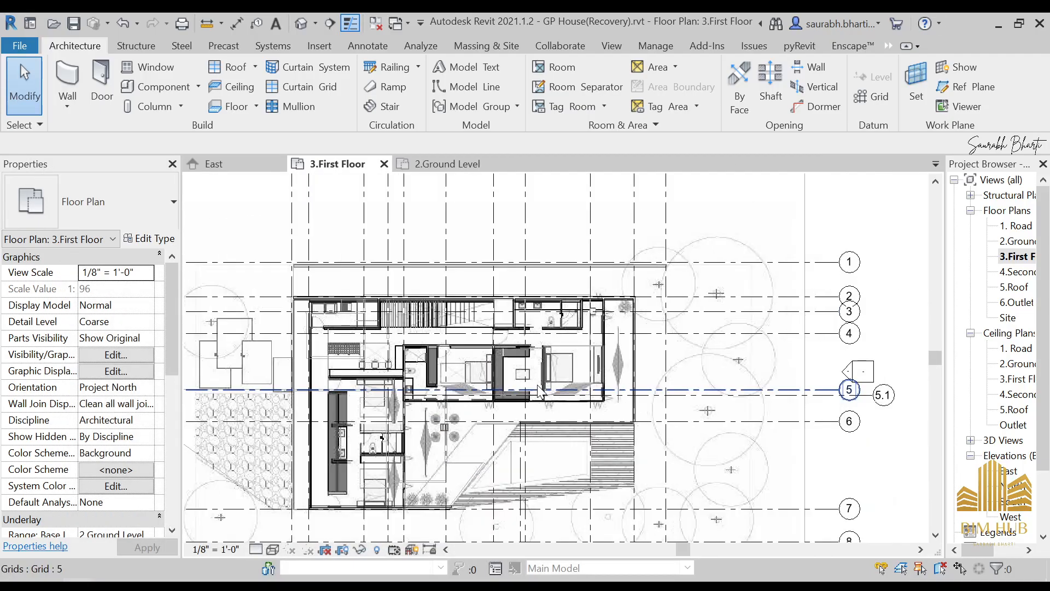
Inspect the modelled walls from several sides in the default 3D view and return to the 3.First Floor plan.
left_click(300, 23)
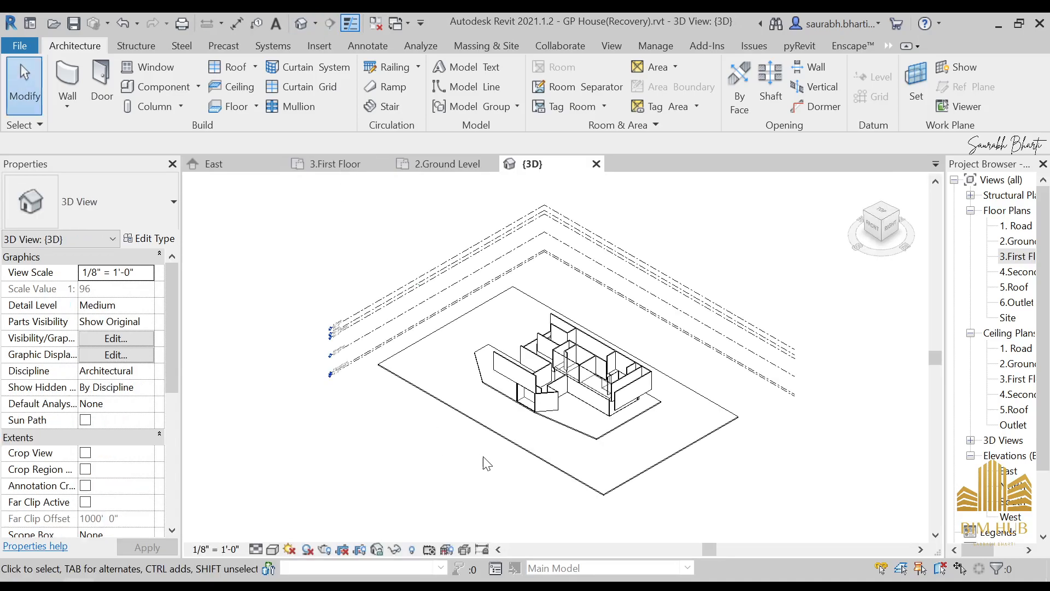
middle_click_drag(488, 394, 553, 387, "shift")
scroll(557, 389, "up", 3)
middle_click_drag(712, 394, 854, 405, "shift")
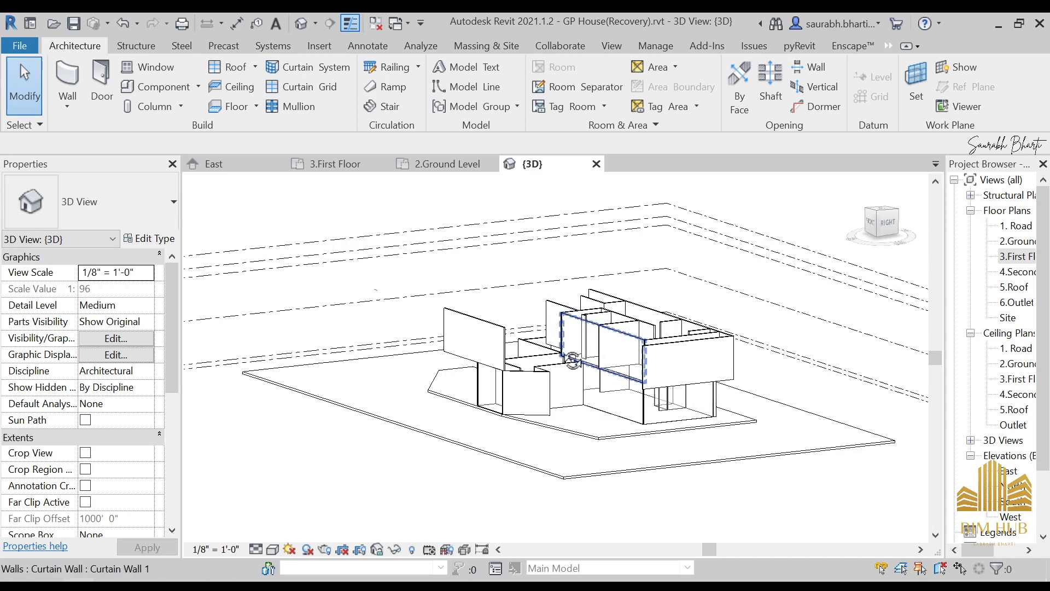
middle_click_drag(573, 359, 691, 473, "shift")
double_click(1021, 257)
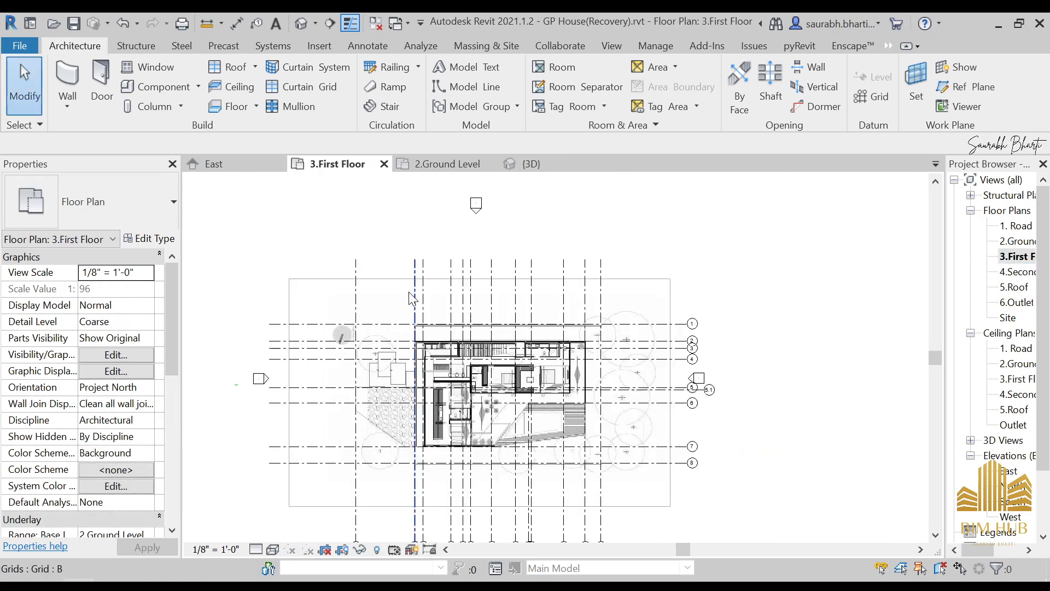
scroll(469, 327, "up", 4)
key("w")
key("a")
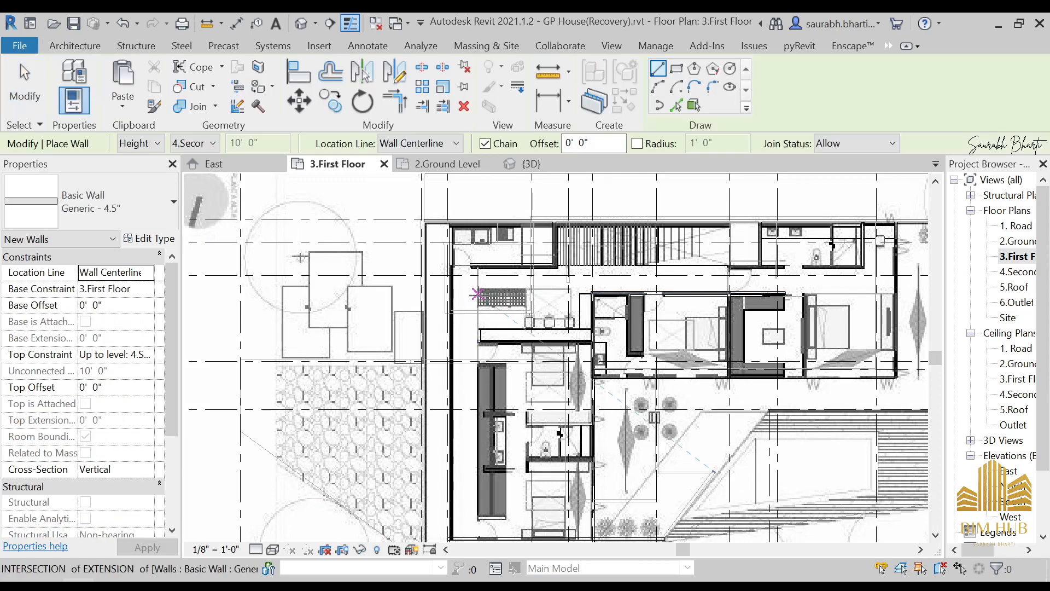
scroll(470, 266, "up", 2)
key("Escape")
key("Escape")
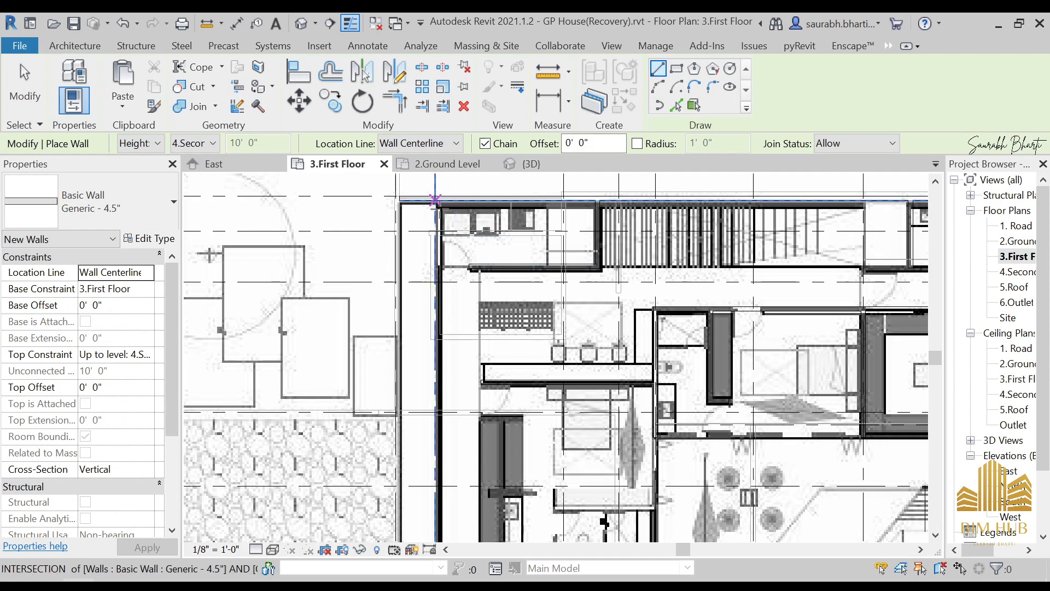
left_click(437, 301)
key("Escape")
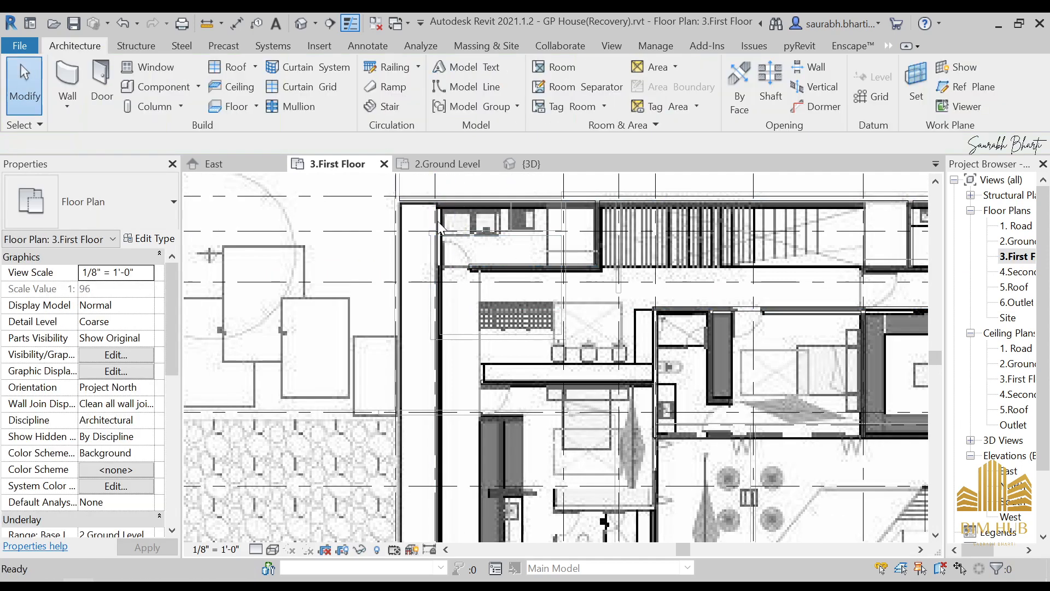
Draw a Generic - 4.5" wall along the kitchen and bedroom wing's west side, from the north exterior wall to the southwest corner.
key("w")
key("a")
left_click(436, 202)
scroll(418, 375, "down", 2)
middle_click_drag(432, 435, 432, 293)
left_click(430, 411)
key("Escape")
key("Escape")
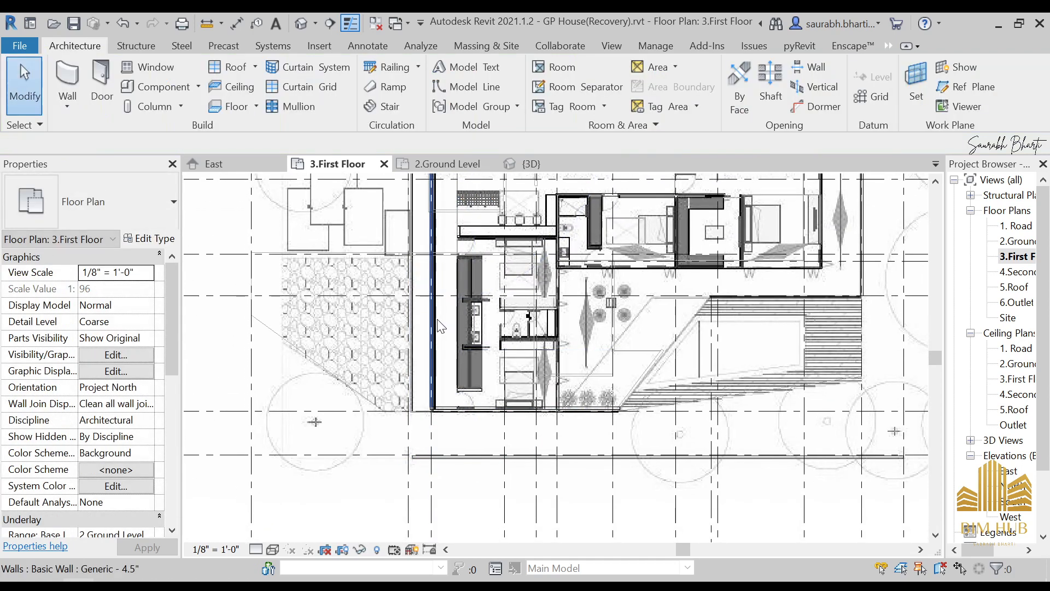
Extend the wall between the kitchen counter and the bedroom west to meet the west exterior wall.
left_click(441, 327)
scroll(432, 326, "up", 3)
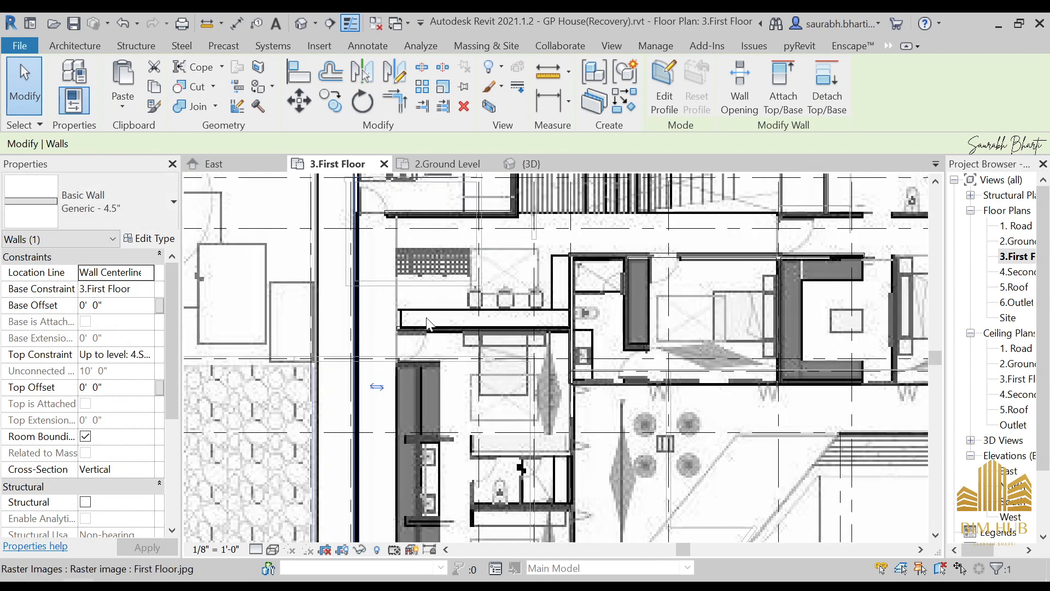
scroll(428, 325, "up", 2)
left_click(466, 332)
left_click_drag(379, 329, 379, 329)
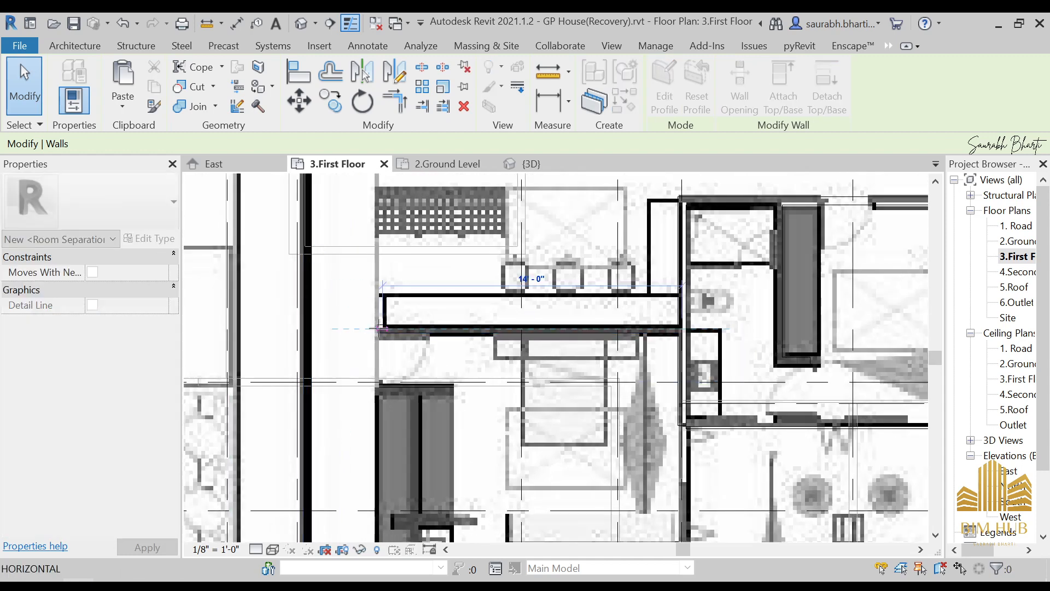
left_click_drag(308, 329, 308, 329)
middle_click_drag(376, 327, 410, 431)
key("Escape")
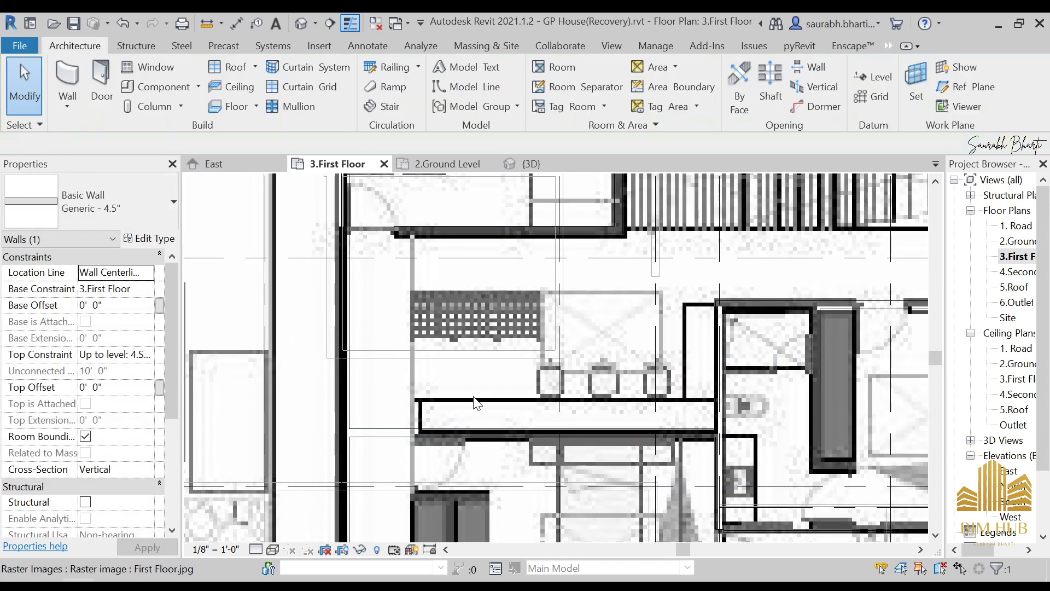
scroll(608, 342, "down", 2)
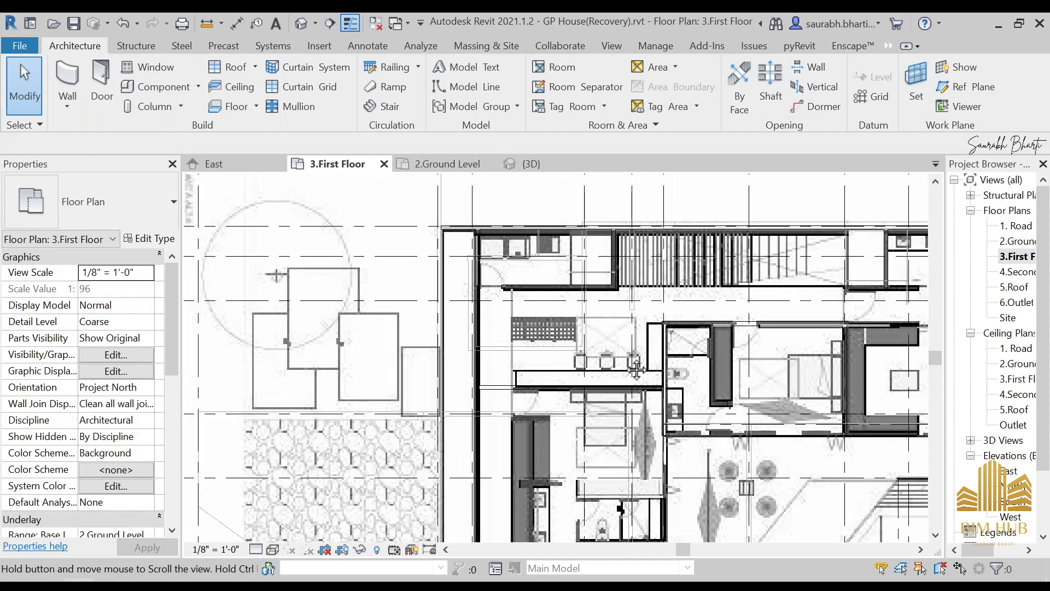
middle_click_drag(633, 366, 516, 375)
scroll(491, 351, "up", 2)
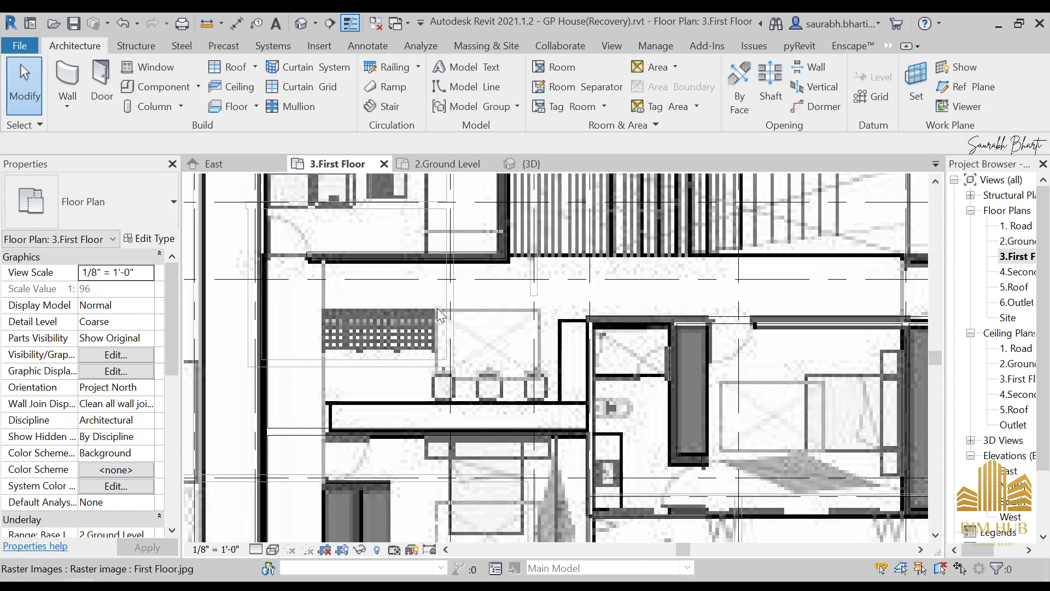
Extend the kitchen's north partition wall, on the corridor side, west to meet the wing's west wall.
left_click(356, 248)
key("Escape")
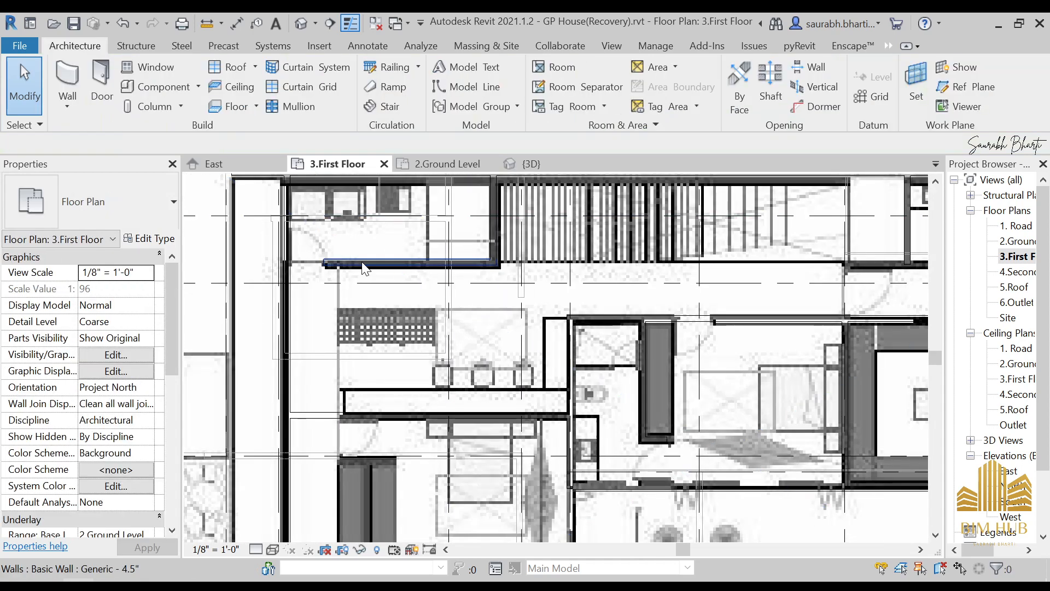
left_click(369, 264)
scroll(341, 275, "up", 1)
scroll(323, 268, "up", 2)
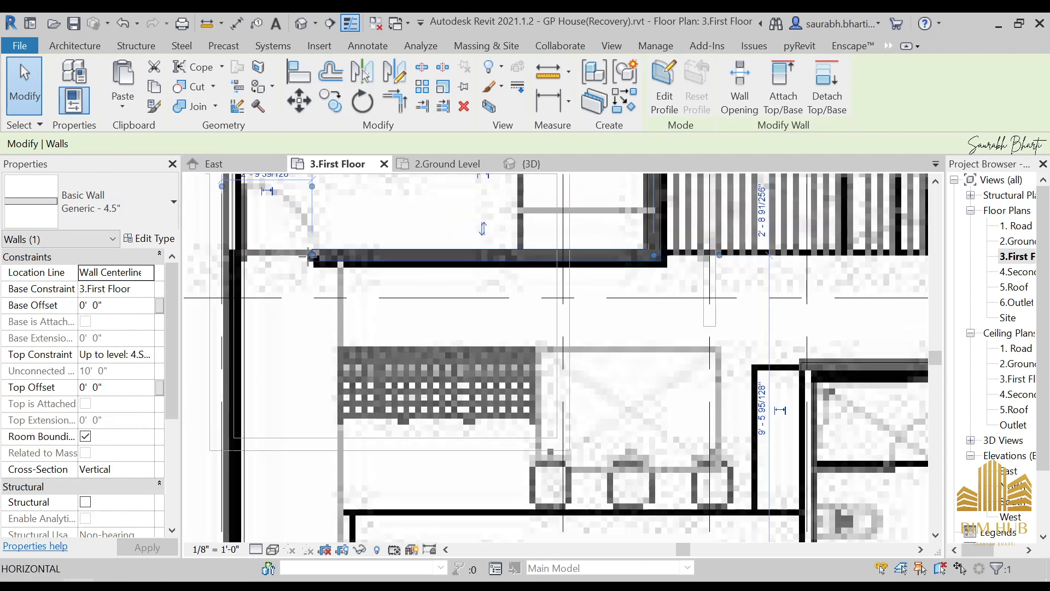
left_click_drag(310, 254, 237, 255)
key("Escape")
scroll(333, 303, "down", 3)
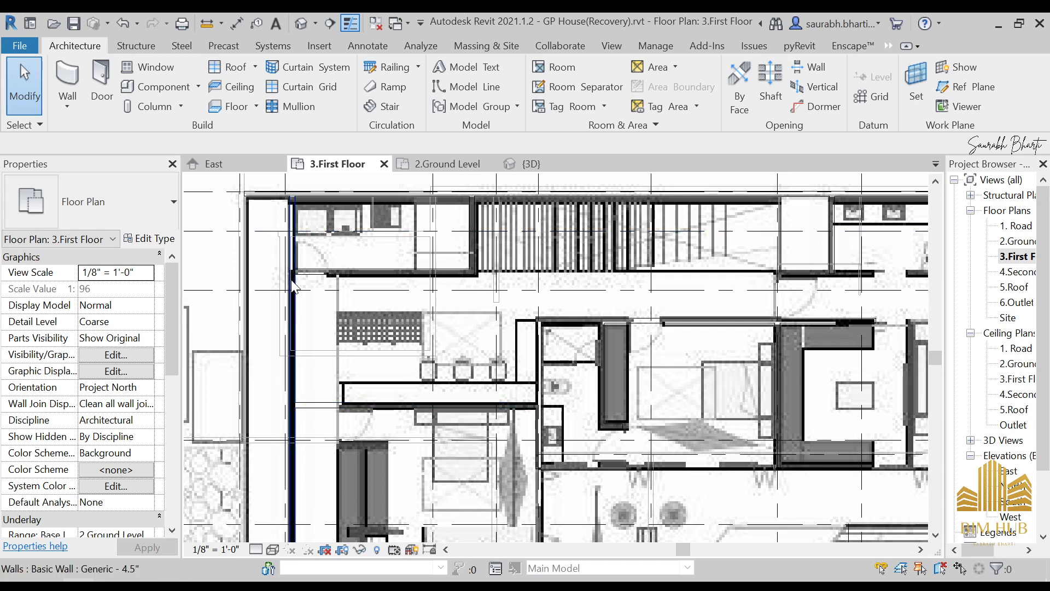
Draw chained Generic - 4.5" walls along the terrace edge, diagonally from the south wall's east end, then east to the outer corner.
left_click(290, 329)
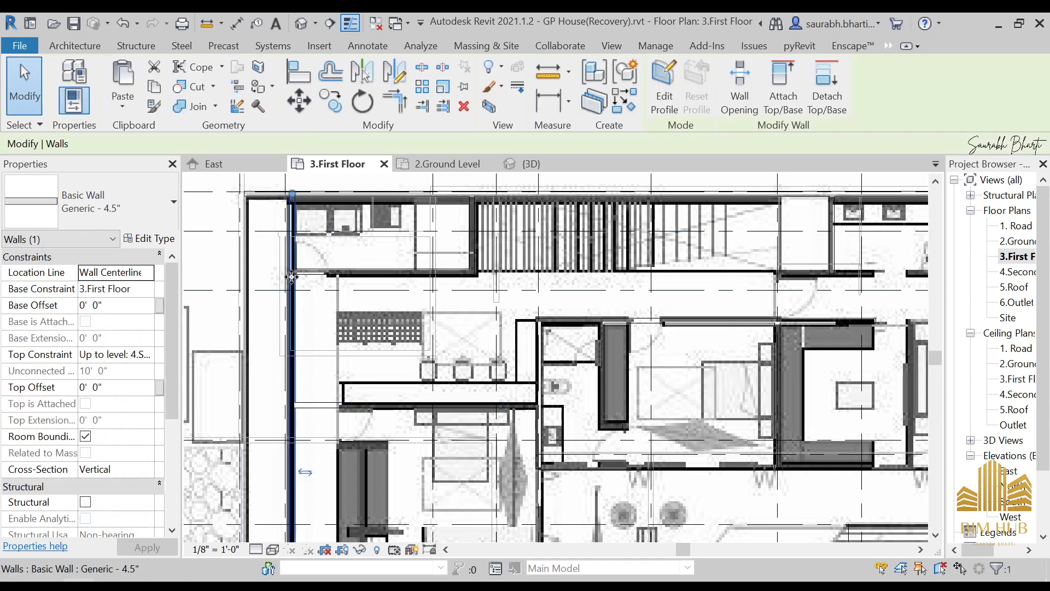
scroll(324, 352, "down", 3)
key("Escape")
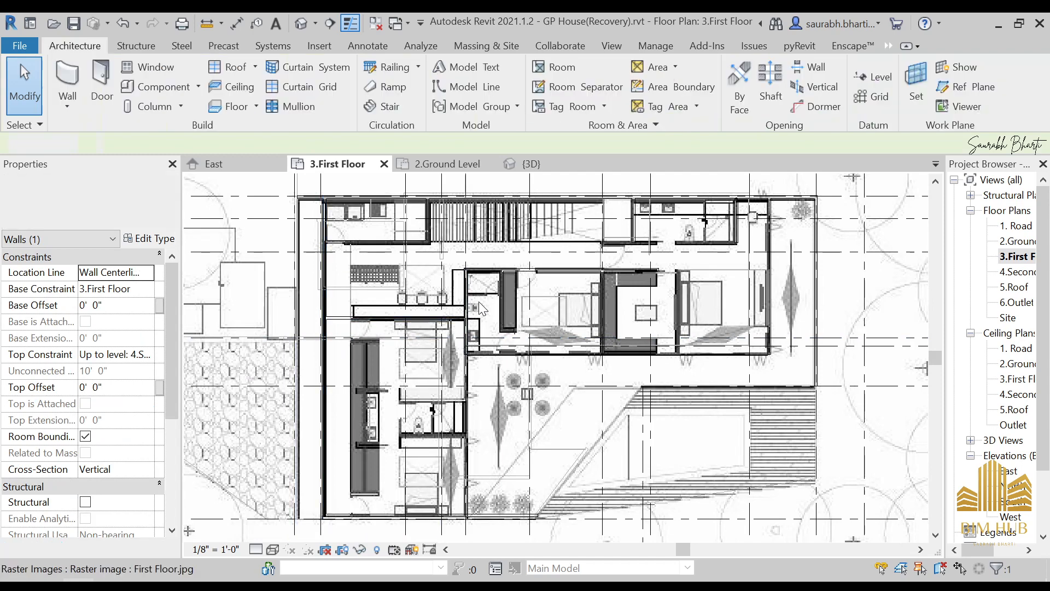
key("w")
key("a")
middle_click_drag(557, 426, 541, 376)
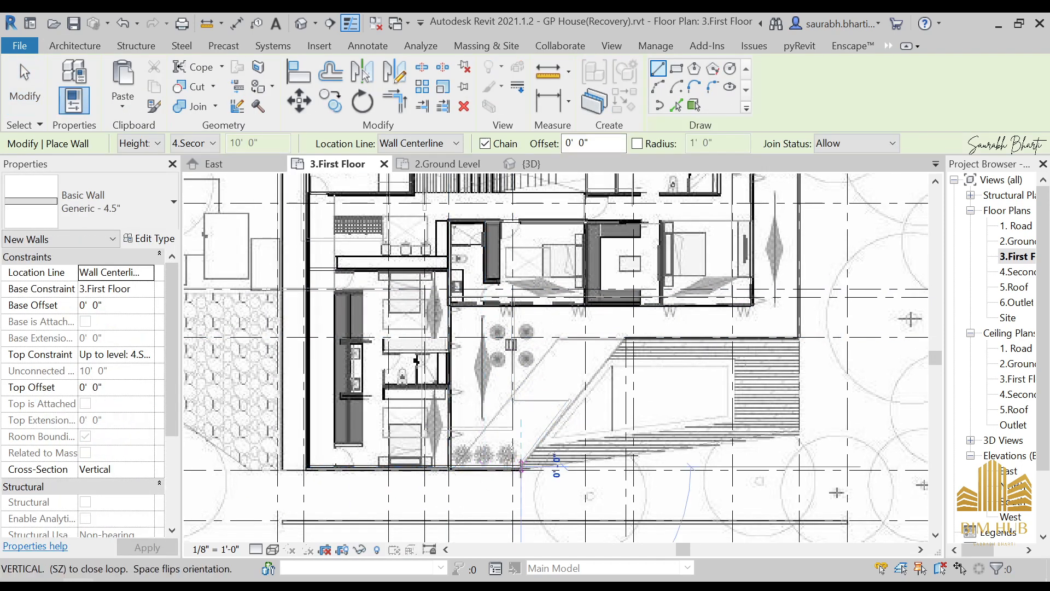
left_click(521, 466)
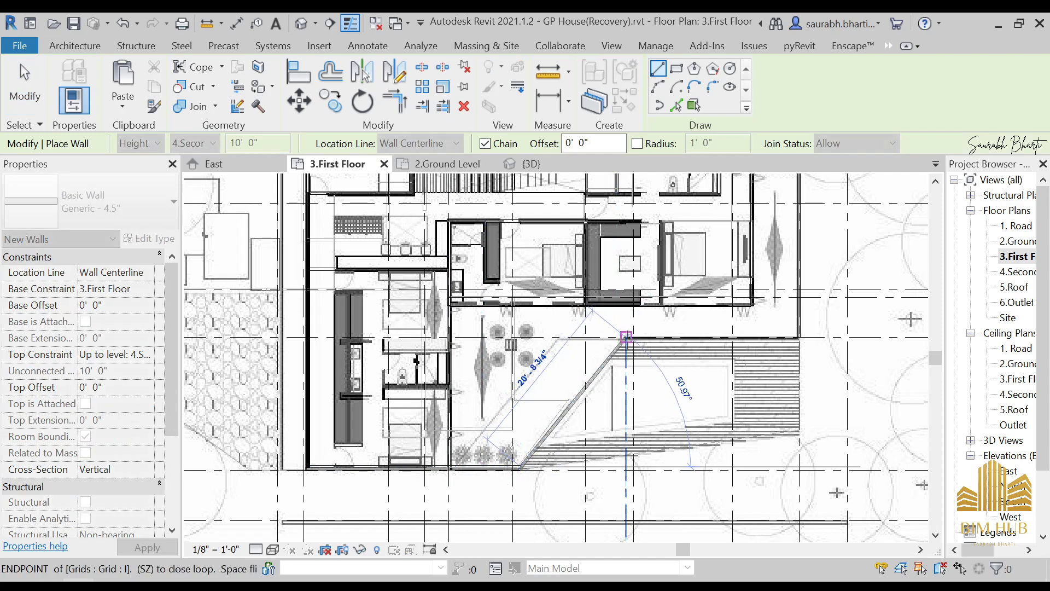
left_click(626, 337)
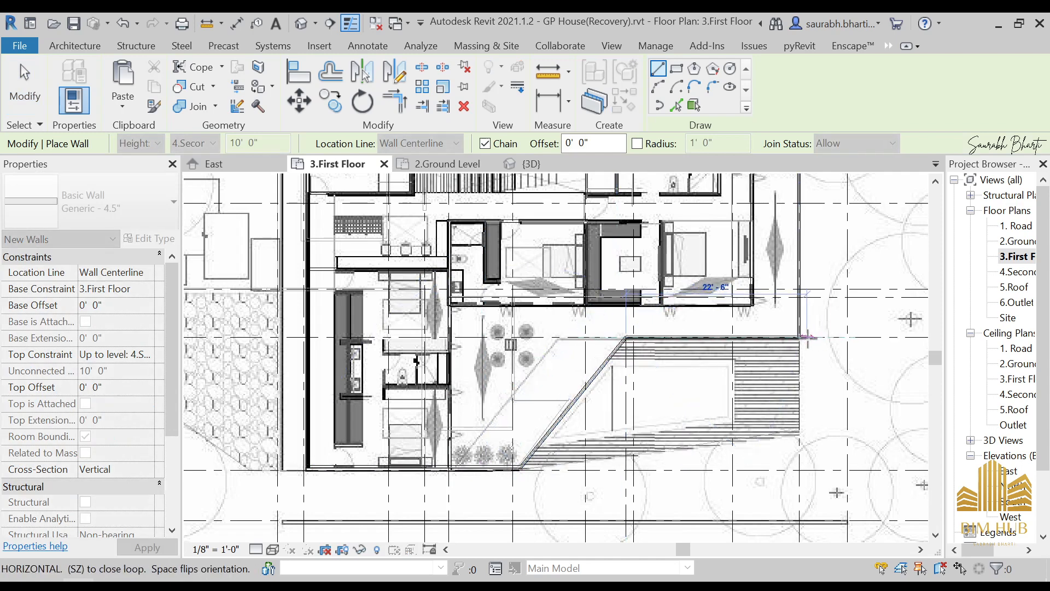
left_click(799, 337)
key("Escape")
key("Escape")
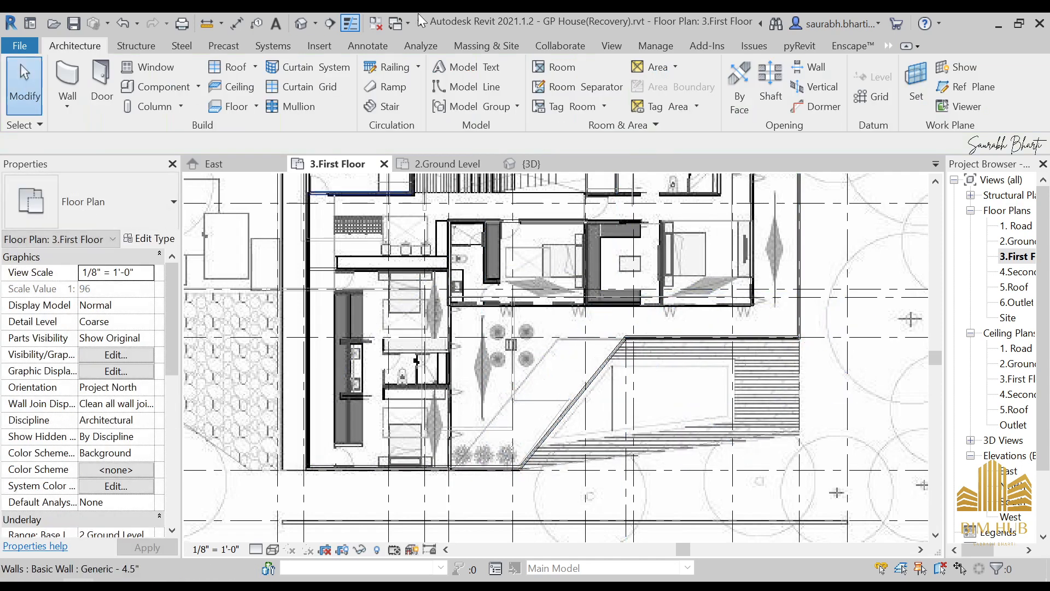
Inspect the new terrace-edge walls from several angles in the default 3D view and return to the 3.First Floor plan.
left_click(300, 23)
middle_click_drag(493, 340, 491, 428, "shift")
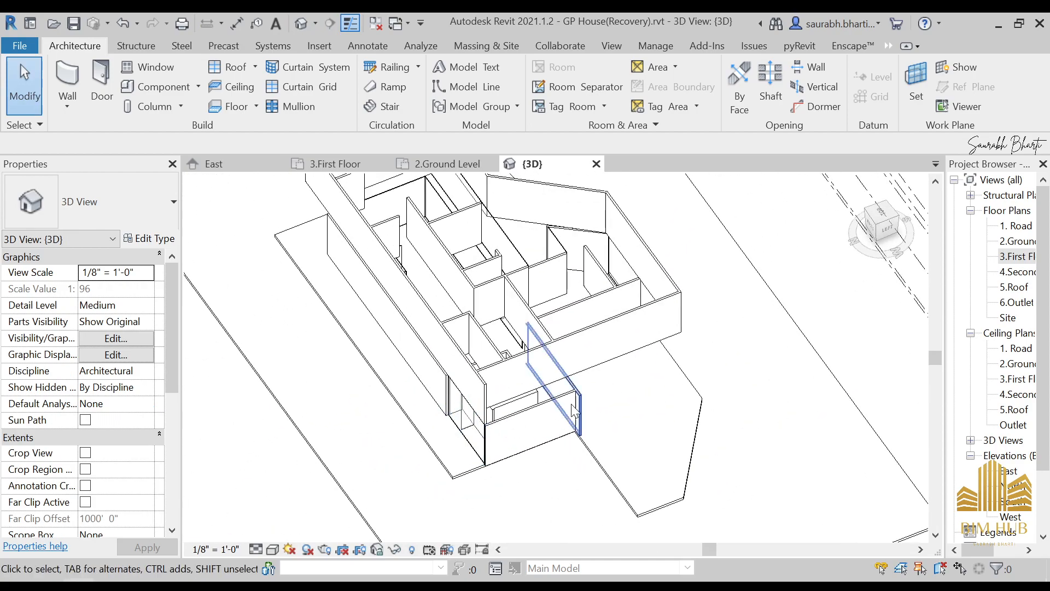
middle_click_drag(573, 410, 442, 413, "shift")
middle_click_drag(544, 429, 450, 437, "shift")
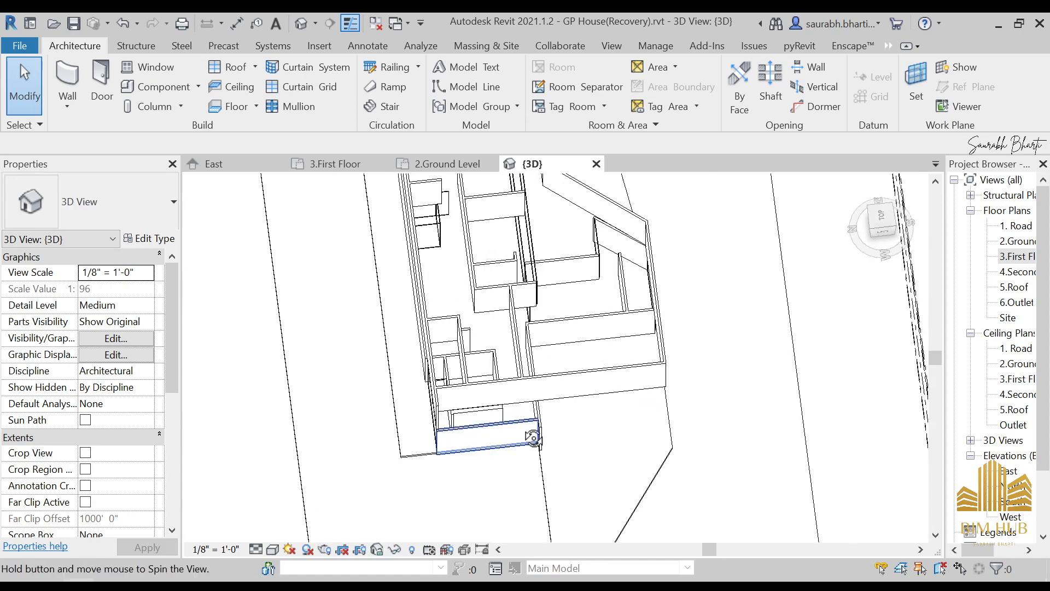
middle_click_drag(532, 437, 383, 277, "shift")
double_click(1013, 256)
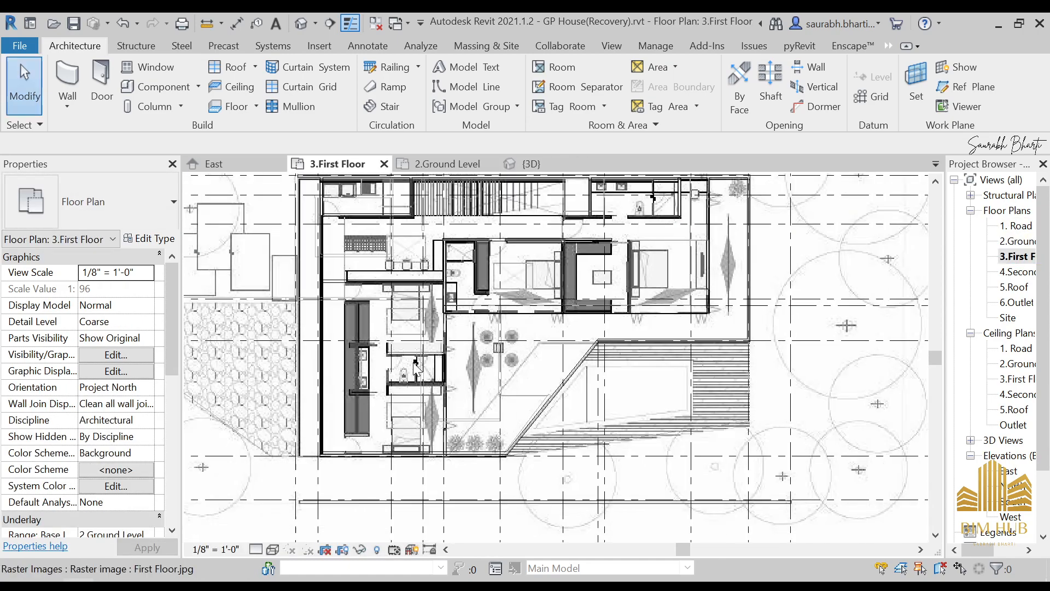
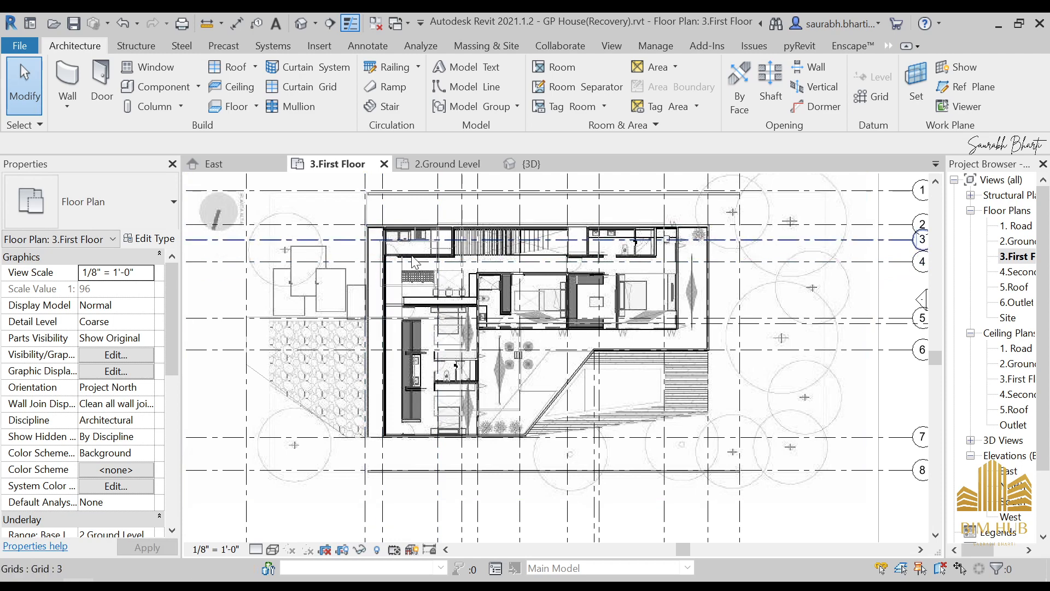
Examine the bedroom wing's east side along grid F, beside the small bathroom.
scroll(415, 262, "down", 3)
scroll(484, 329, "up", 5)
middle_click_drag(484, 329, 515, 366)
scroll(435, 350, "up", 3)
left_click(442, 362)
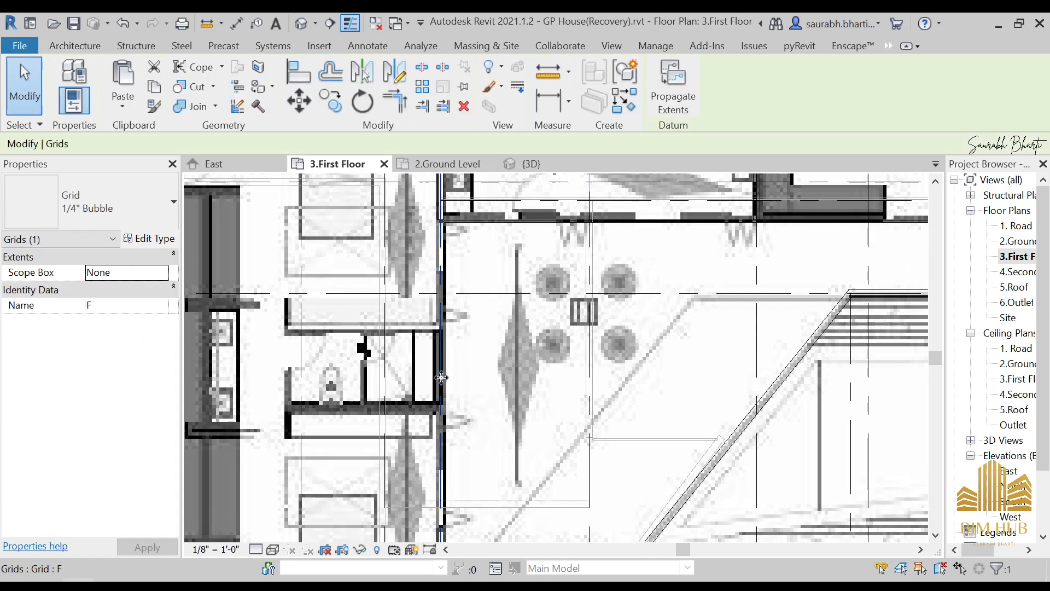
key("Escape")
left_click(437, 365)
key("Escape")
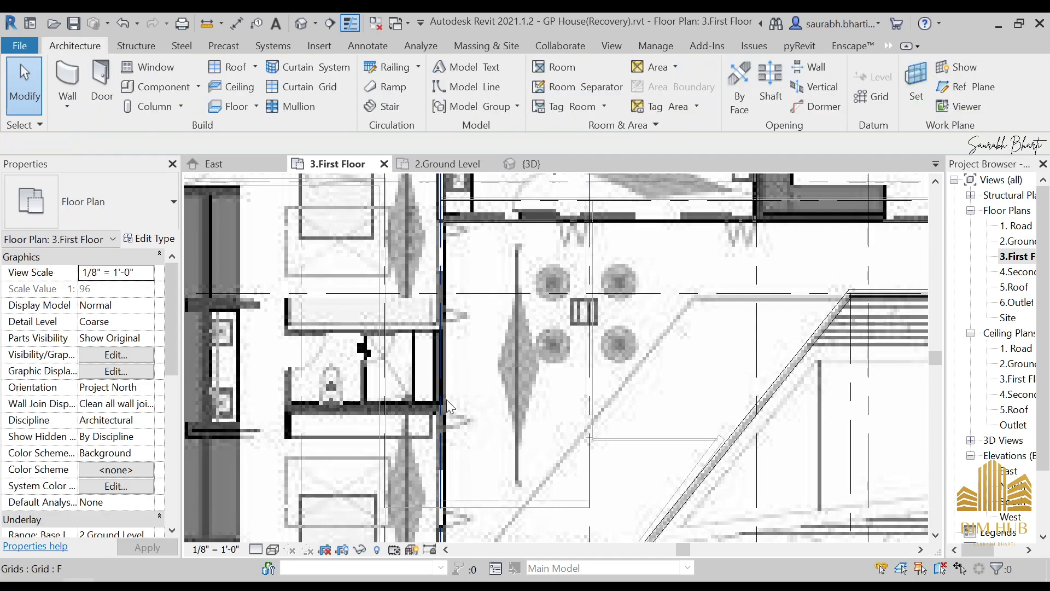
Draw a Generic - 4.5" wall along the bedroom wing's east side, from the south exterior wall north to the central bathroom's northwest corner.
key("w")
key("a")
scroll(442, 300, "down", 5)
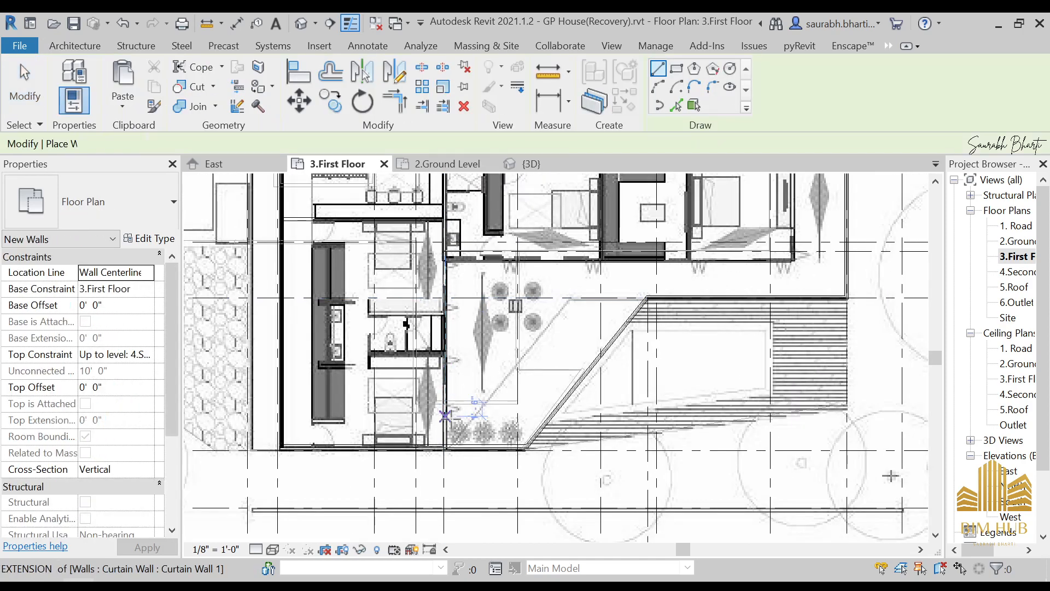
scroll(446, 421, "up", 4)
left_click(438, 466)
middle_click_drag(437, 247, 418, 447)
scroll(422, 273, "down", 1)
middle_click_drag(410, 217, 418, 361)
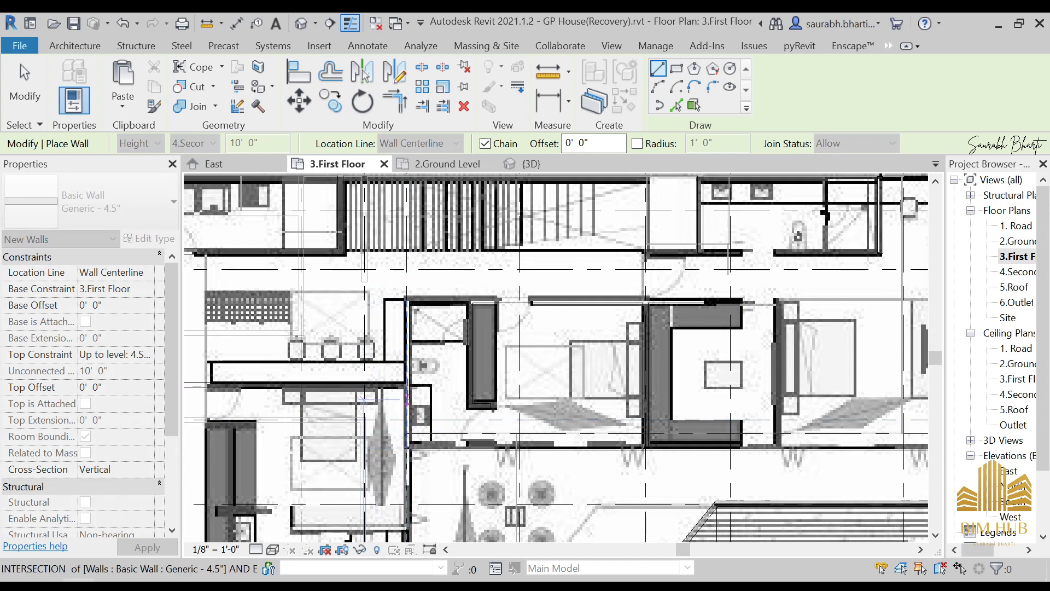
left_click(407, 300)
key("Escape")
key("Escape")
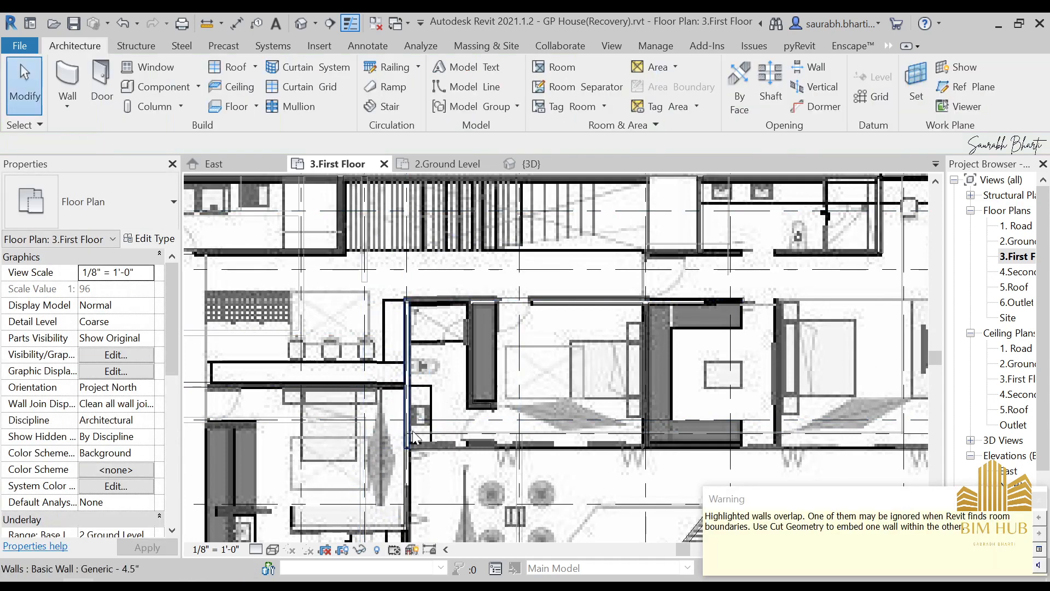
Pull the north end of the overlapping wall beside the central bathroom south to the courtyard facade line.
left_click(407, 421)
left_click_drag(408, 301, 411, 438)
key("Escape")
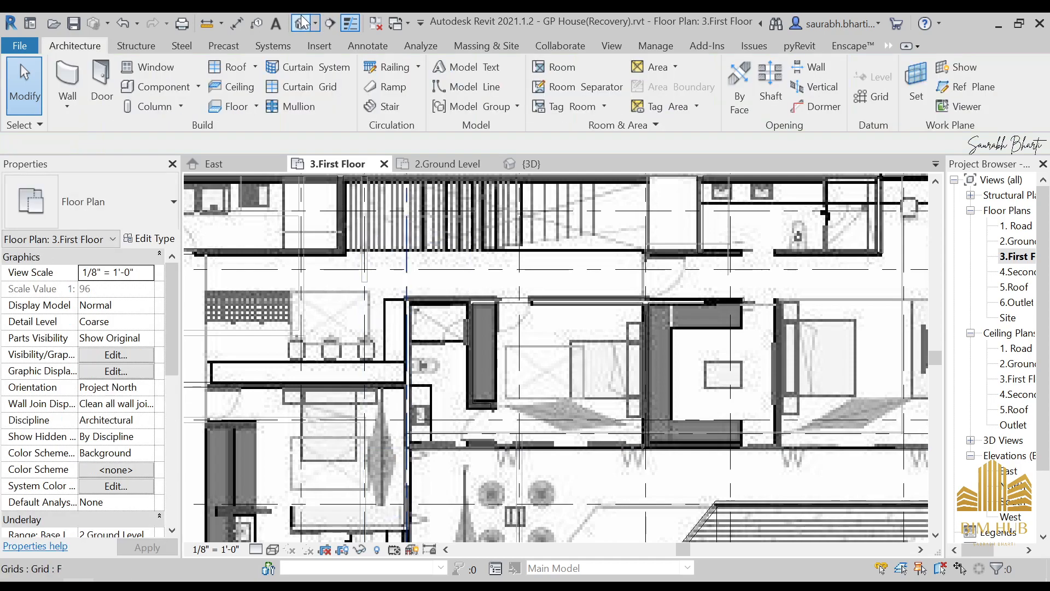
Check the bedroom wing's east wall from different angles in the default 3D view and reopen the 3.First Floor plan.
left_click(301, 23)
middle_click_drag(337, 218, 502, 281, "shift")
scroll(454, 372, "up", 3)
scroll(391, 300, "down", 3)
scroll(502, 281, "down", 2)
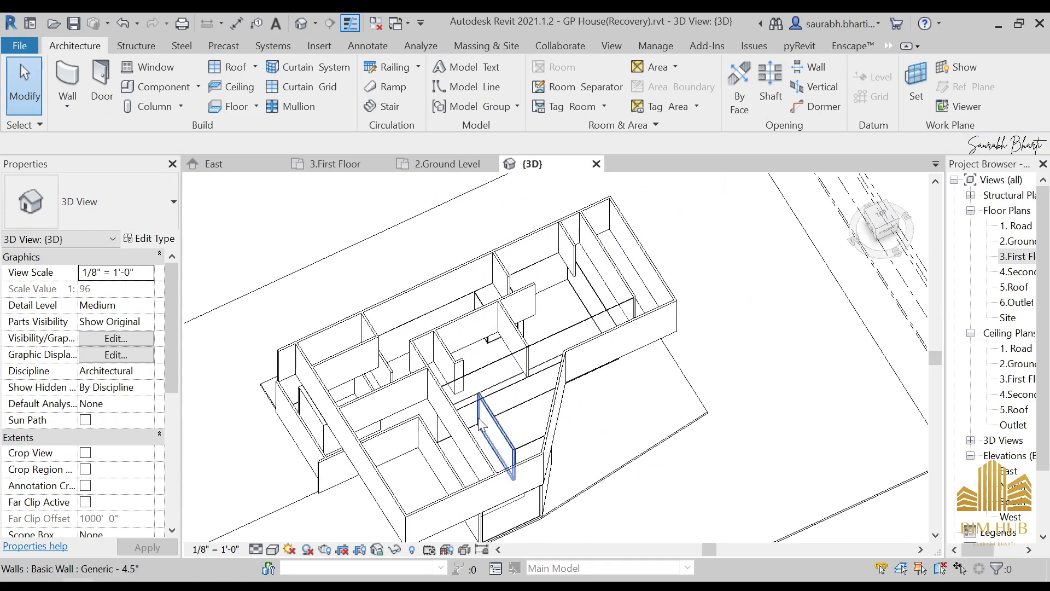
middle_click_drag(465, 377, 487, 398, "shift")
double_click(1016, 256)
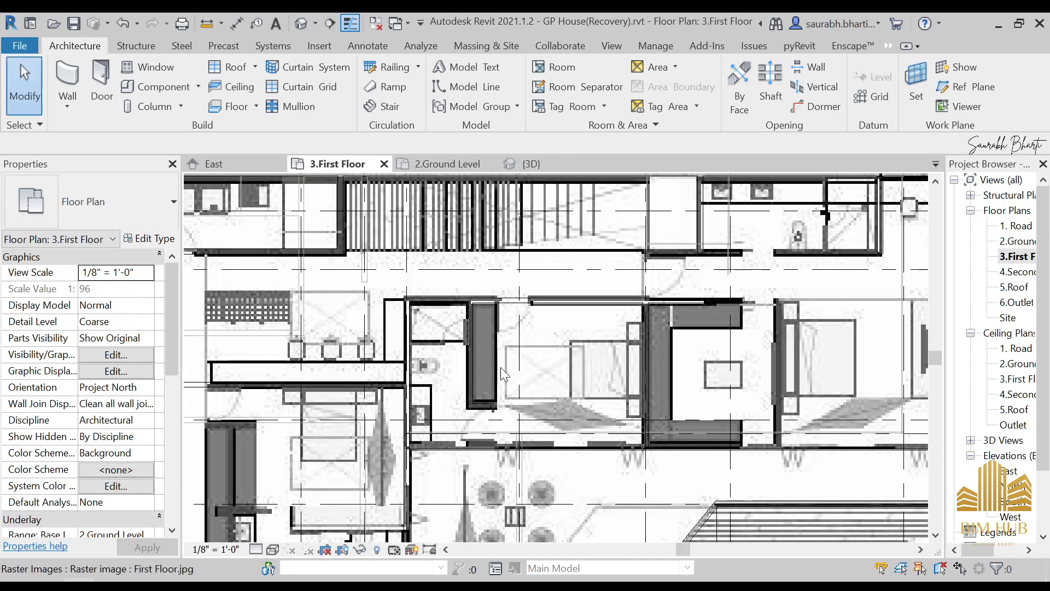
Review the first-floor plan from the kitchen across the bedrooms to the northeast bathroom for walls still missing.
scroll(511, 372, "up", 6)
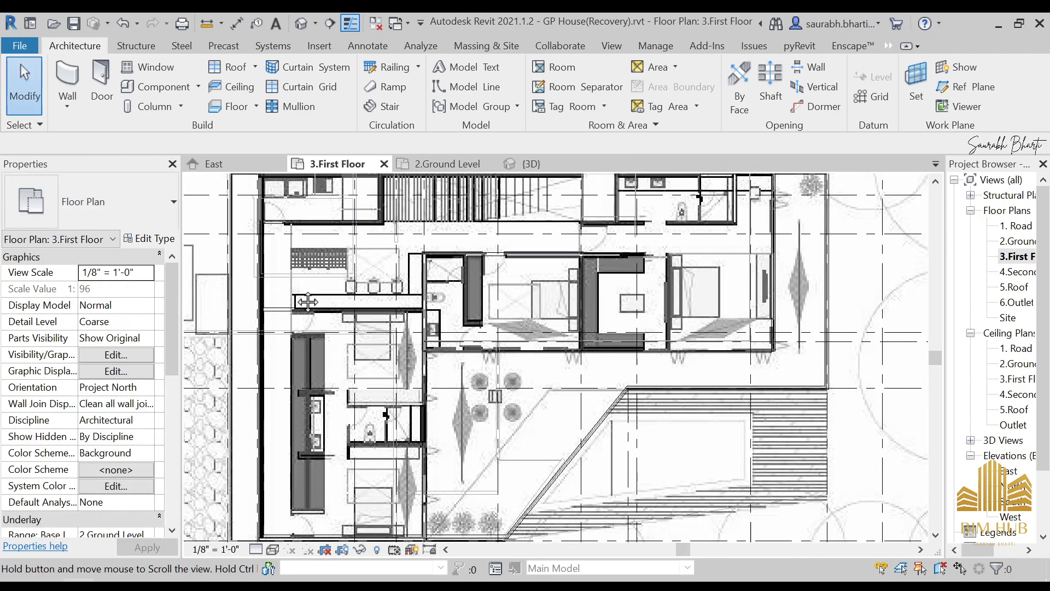
scroll(317, 292, "up", 1)
scroll(296, 307, "down", 4)
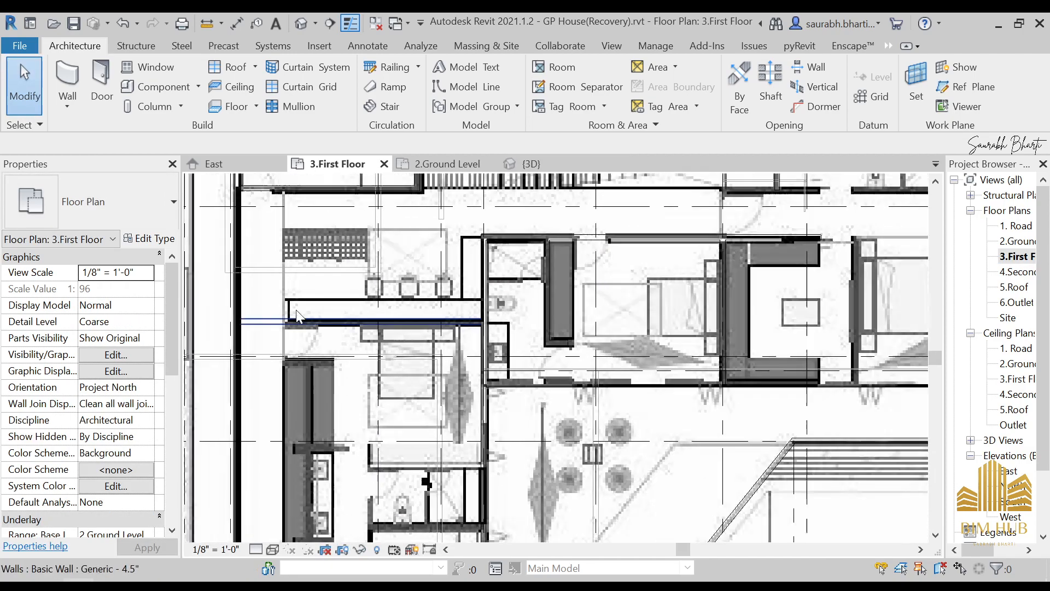
scroll(653, 304, "up", 6)
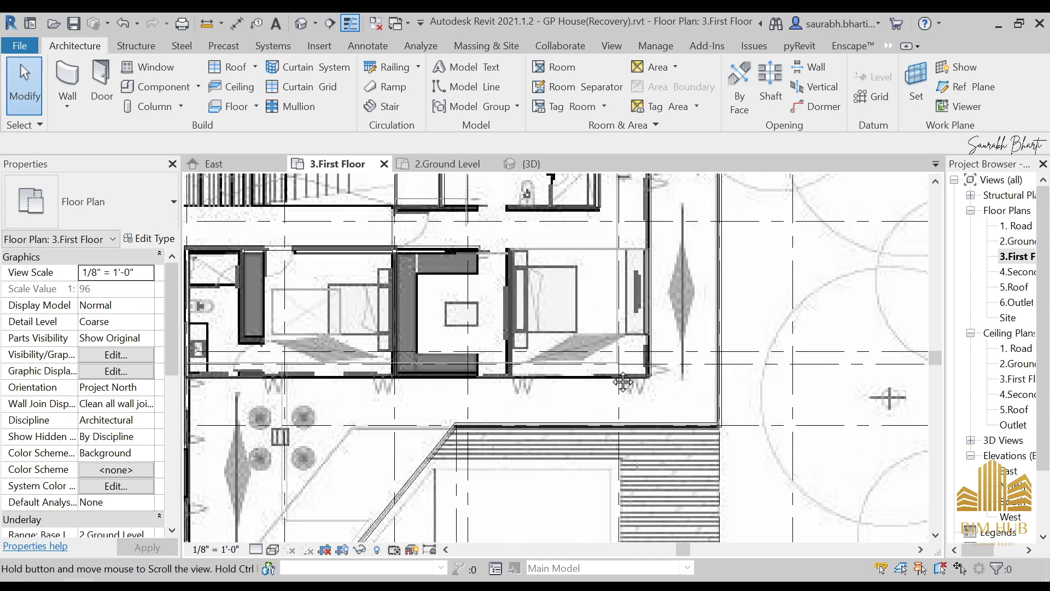
scroll(602, 295, "down", 5)
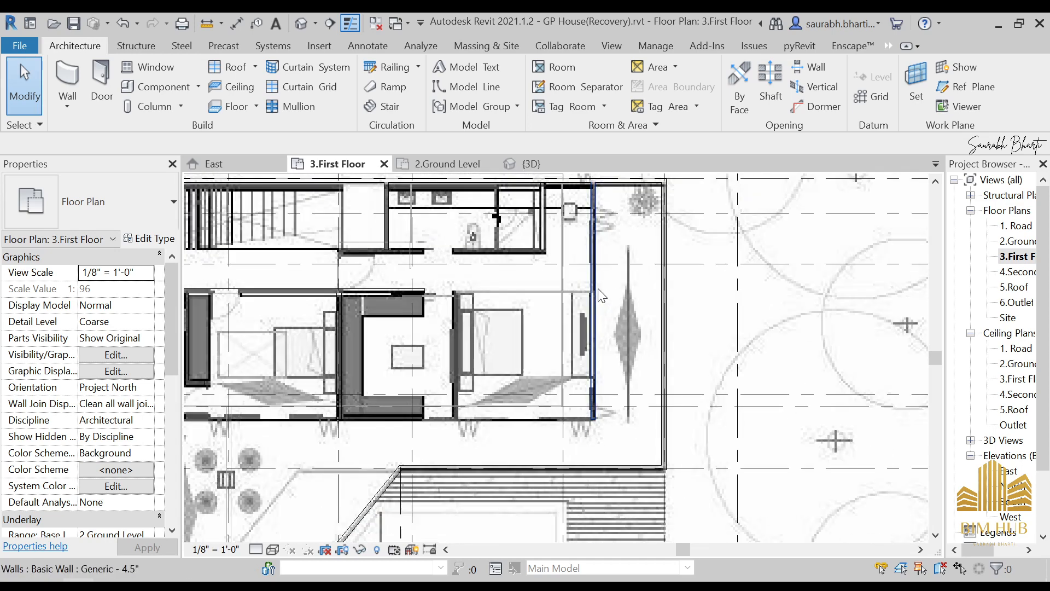
scroll(589, 257, "up", 2)
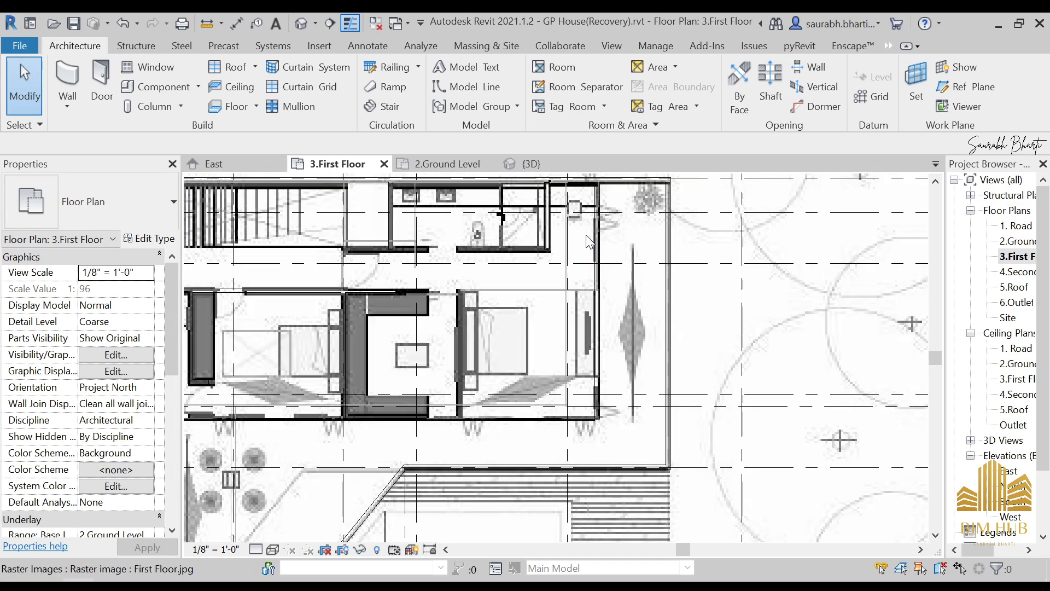
scroll(598, 250, "up", 3)
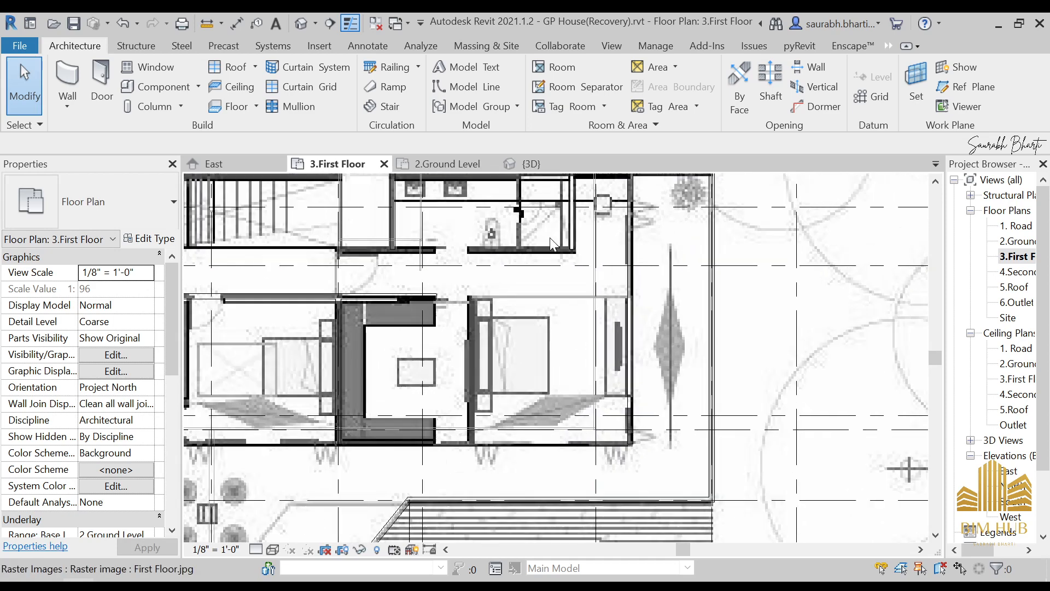
middle_click_drag(549, 238, 508, 289)
middle_click_drag(414, 310, 434, 341)
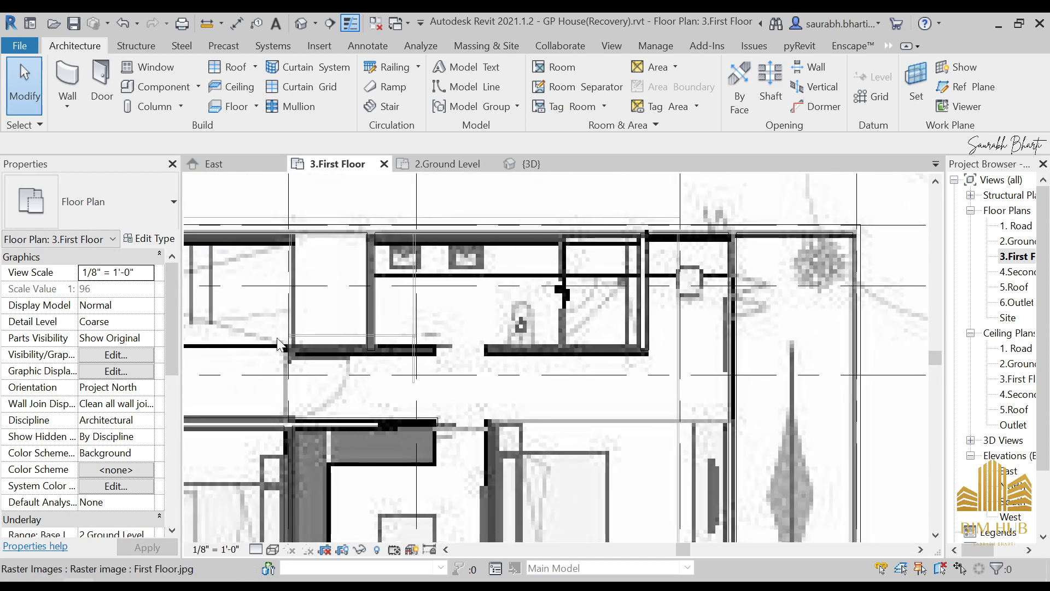
left_click(362, 344)
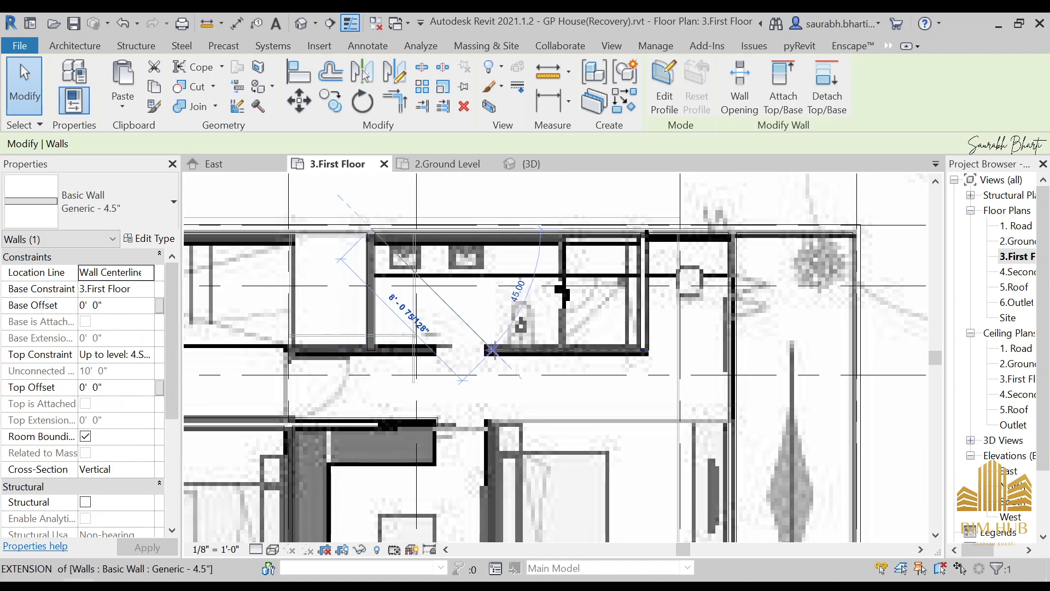
key("Escape")
left_click(522, 350)
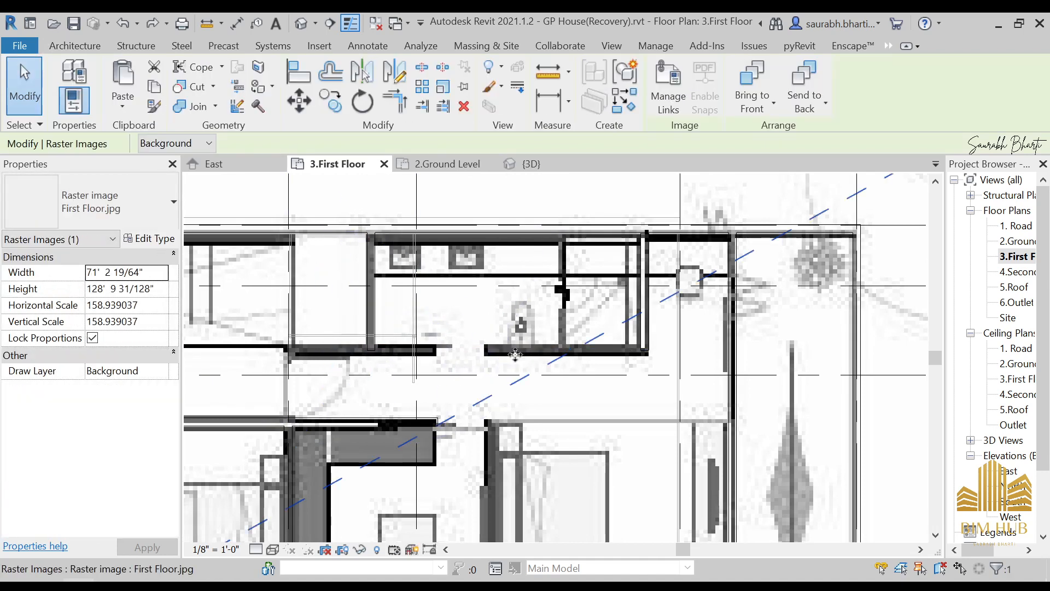
key("Escape")
Draw a Generic - 4.5" wall about 10'-8" long along the northeast bathroom's corridor side, from grid J to its southeast corner.
key("w")
key("a")
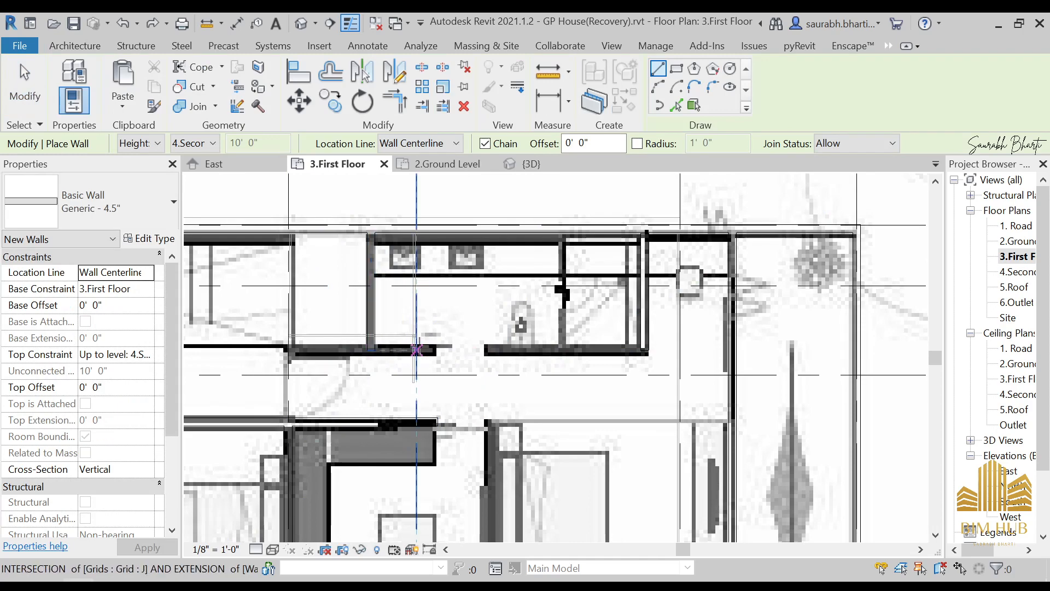
left_click(416, 350)
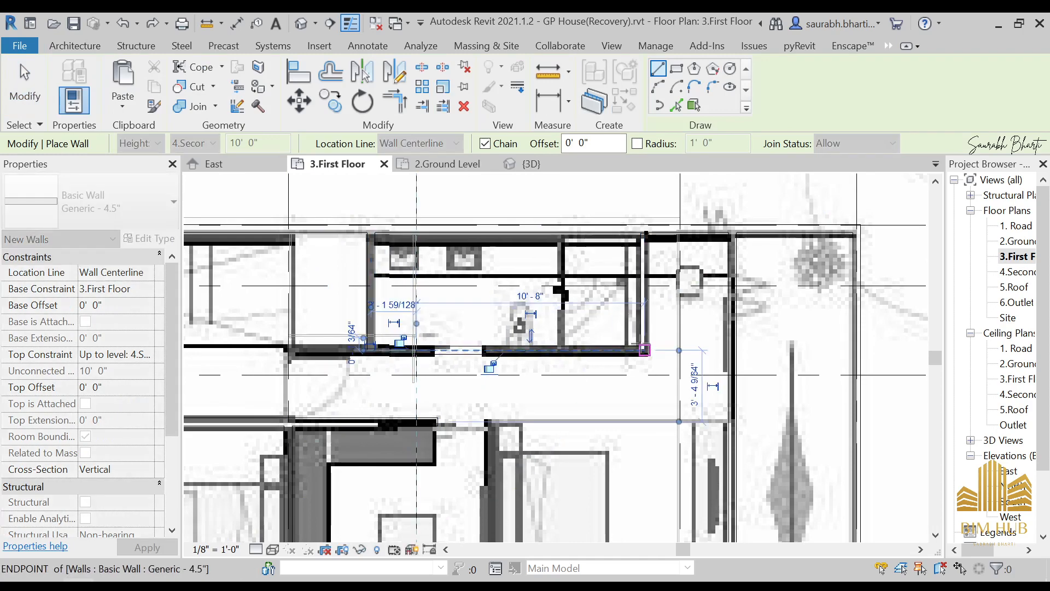
key("Escape")
key("Escape")
Inspect the northeast bathroom and surrounding first-floor walls up close in the default 3D view.
left_click(304, 23)
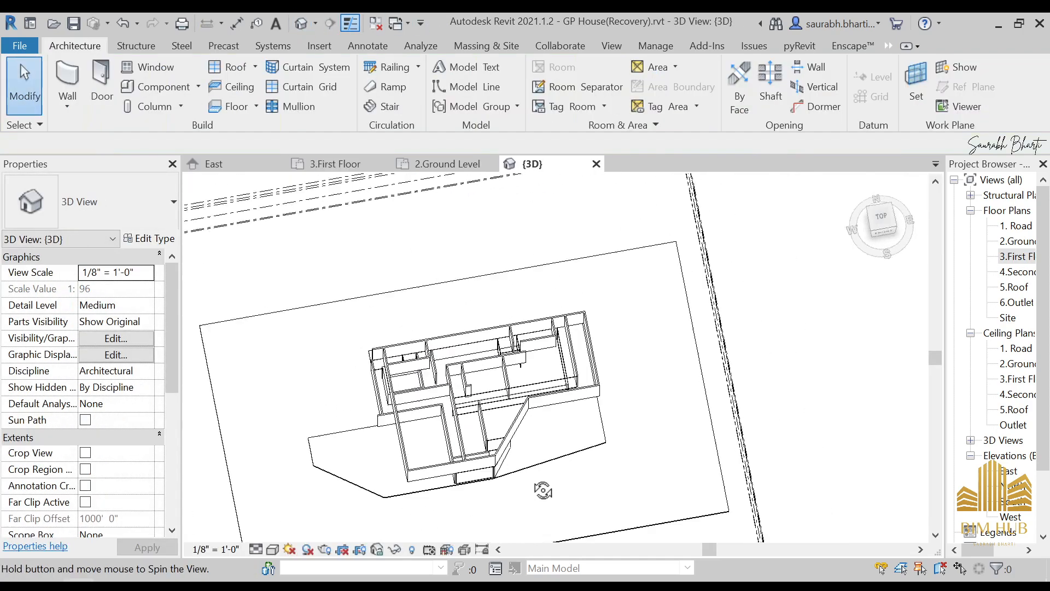
scroll(541, 422, "up", 6)
middle_click_drag(541, 421, 528, 187, "shift")
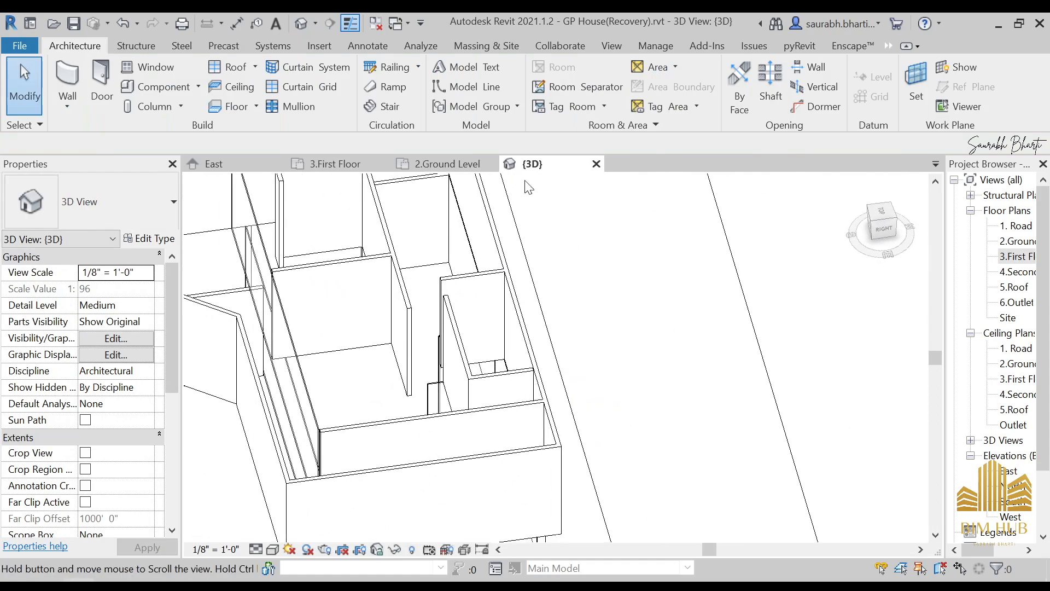
middle_click_drag(472, 381, 585, 443, "shift")
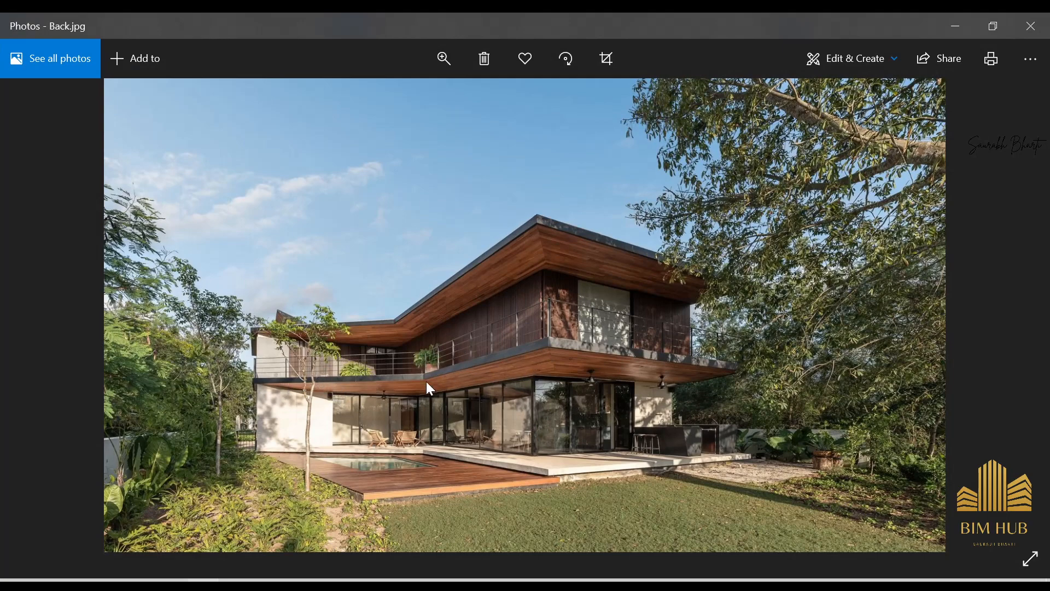
Compare the upper terrace edge in the Back.jpg photo with the first-floor terrace walls in the default 3D view.
double_click(401, 391)
left_click_drag(482, 365, 469, 440)
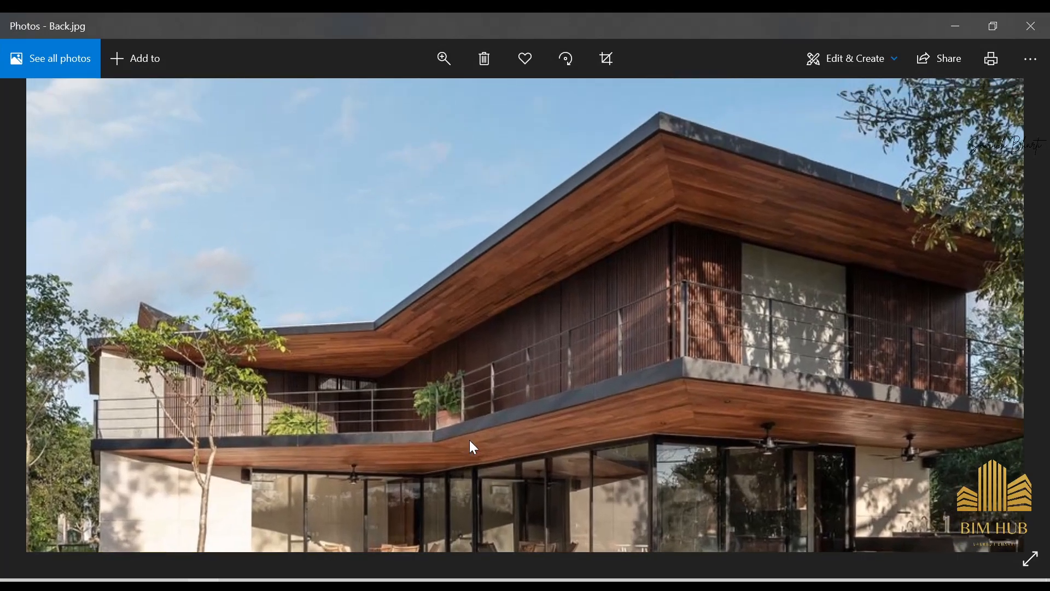
left_click(954, 26)
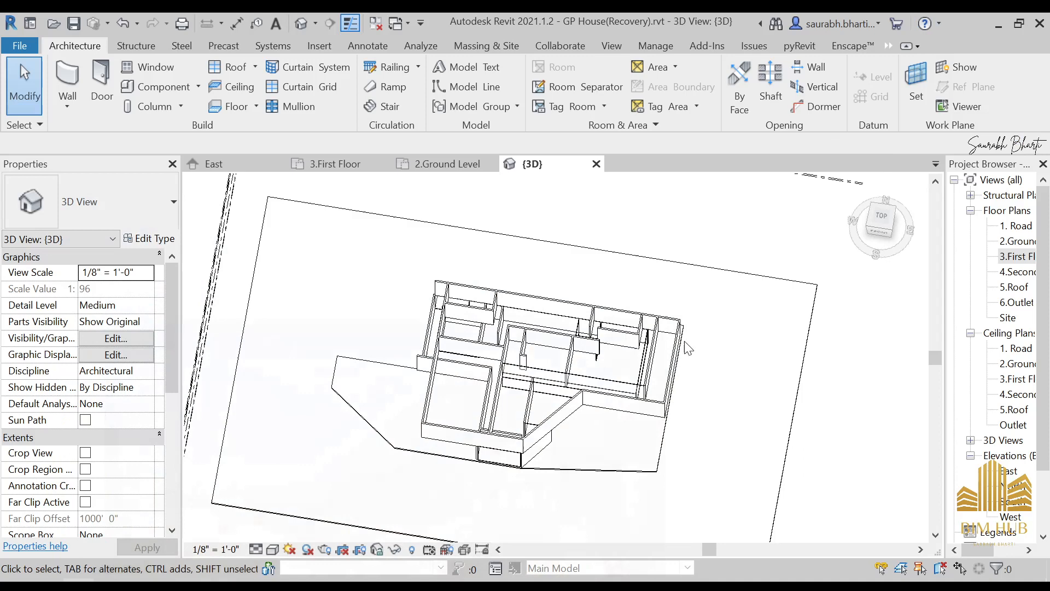
left_click(573, 411)
key("Escape")
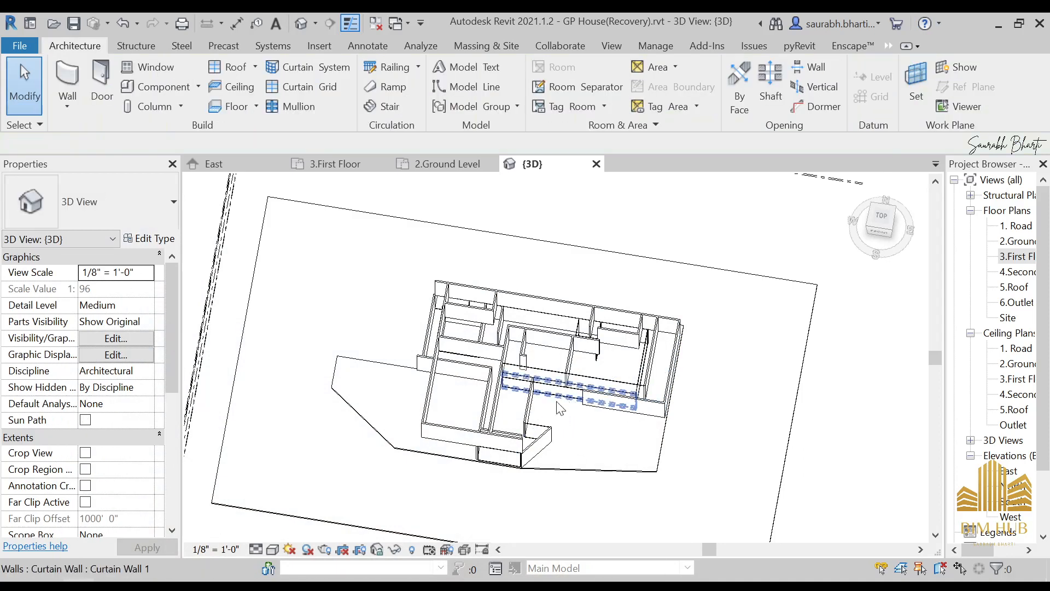
middle_click_drag(556, 422, 632, 347, "shift")
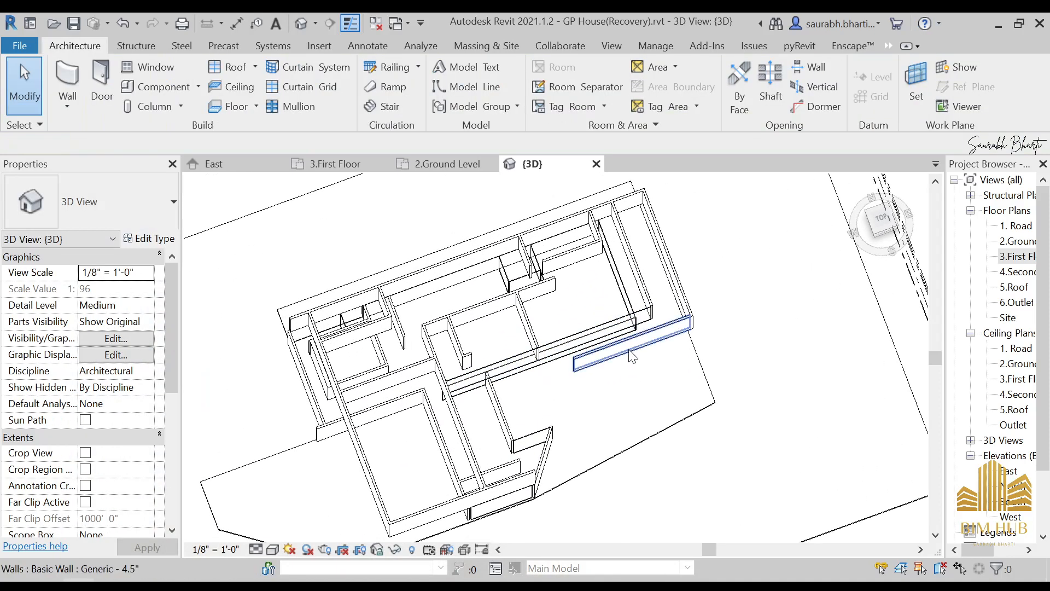
left_click(632, 347)
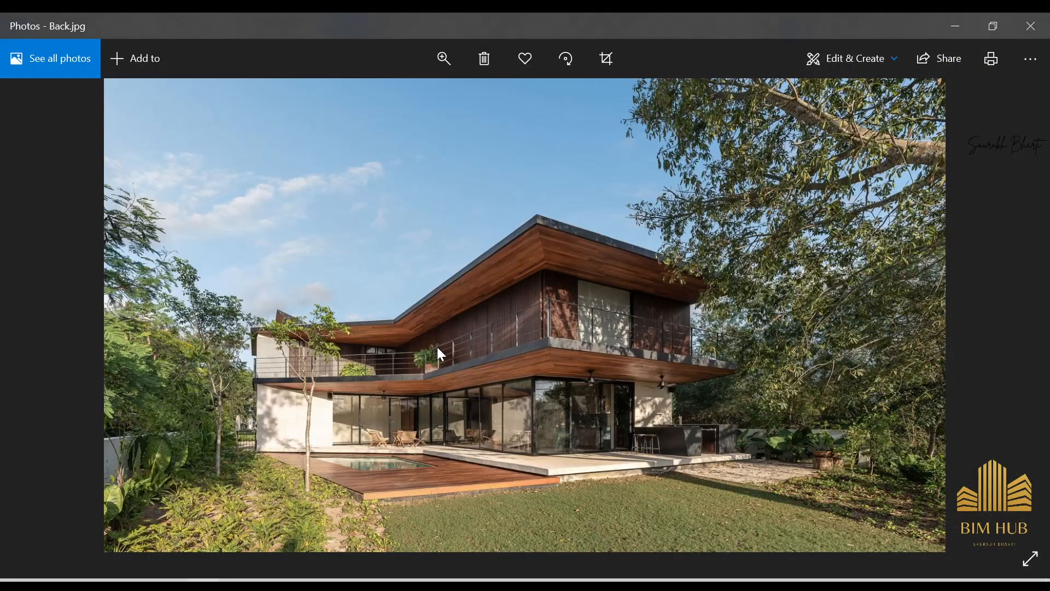
scroll(508, 307, "up", 3, "ctrl")
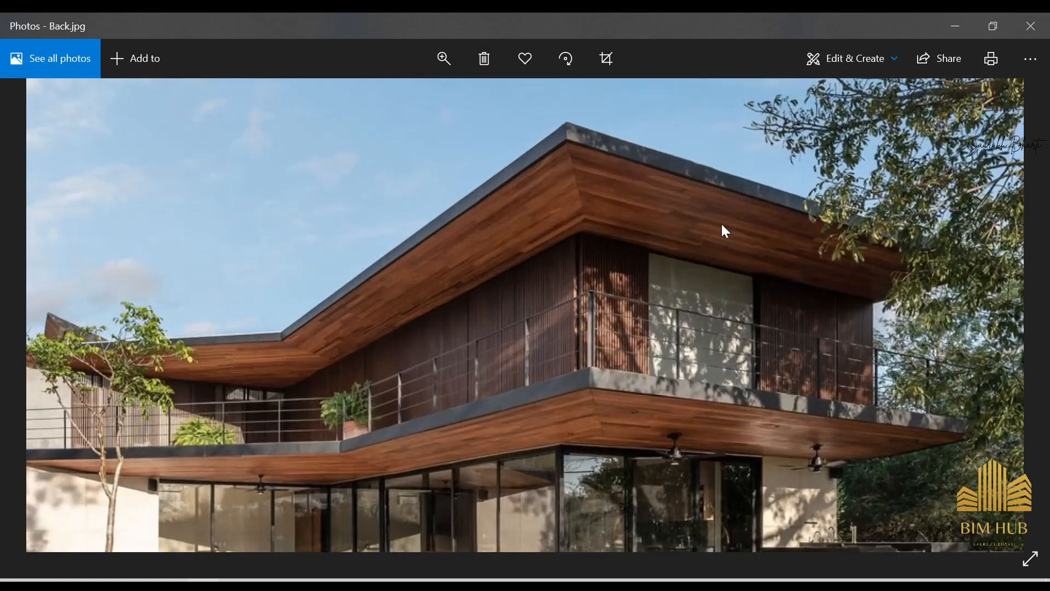
left_click(966, 29)
Delete the short Generic - 4.5" wall along the south edge of the terrace, outside the bedroom curtain wall.
middle_click_drag(605, 390, 535, 354, "shift")
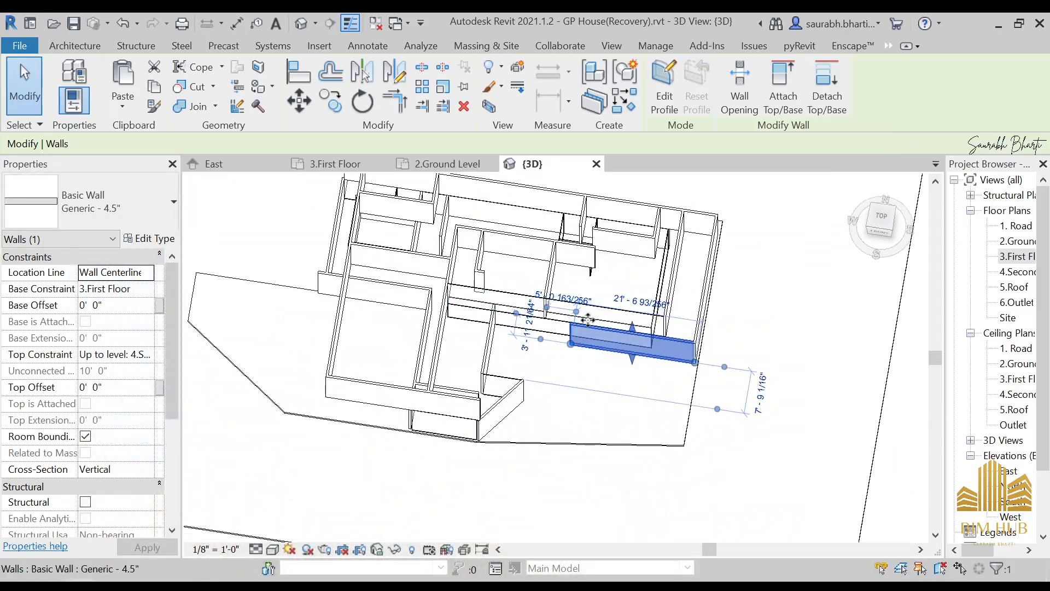
left_click(728, 399)
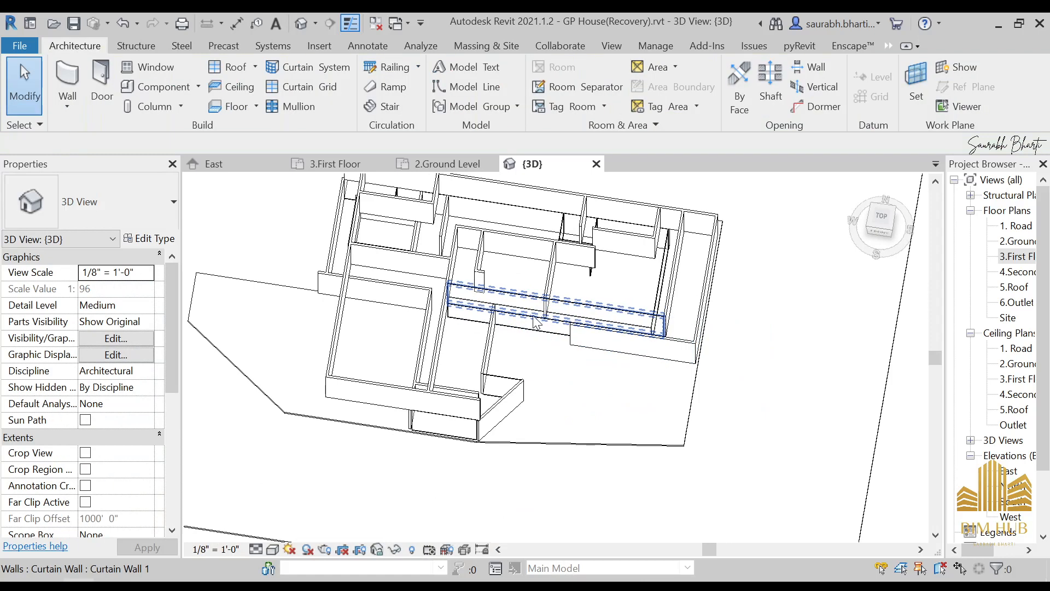
left_click(684, 349)
key("Delete")
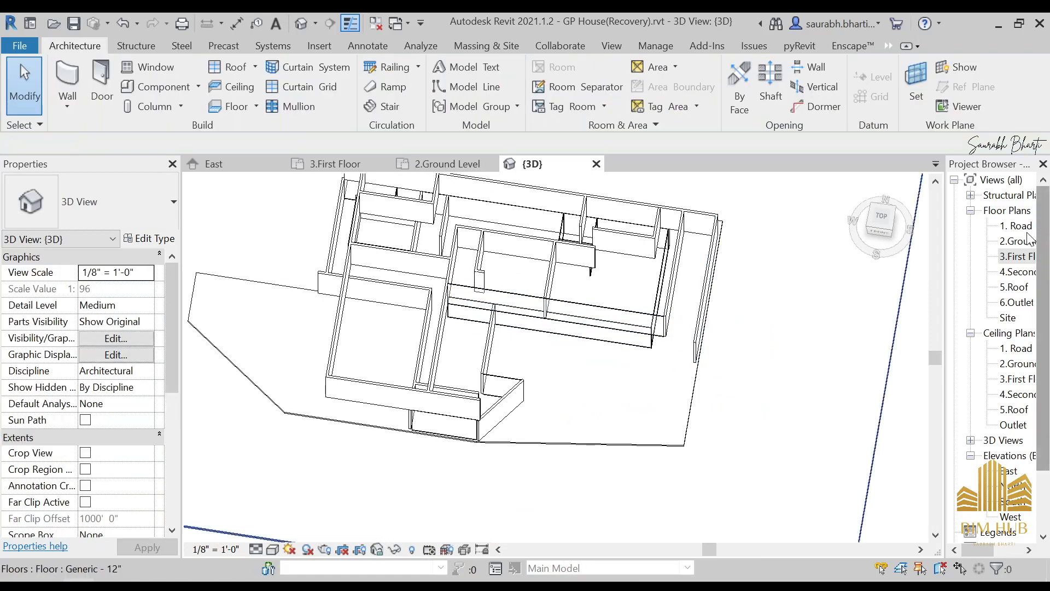
Start a Generic - 12" floor on the 3.First Floor plan and draw its diagonal boundary line along the terrace edge beside the pool.
double_click(1017, 256)
middle_click_drag(497, 381, 514, 348)
scroll(514, 348, "down", 1)
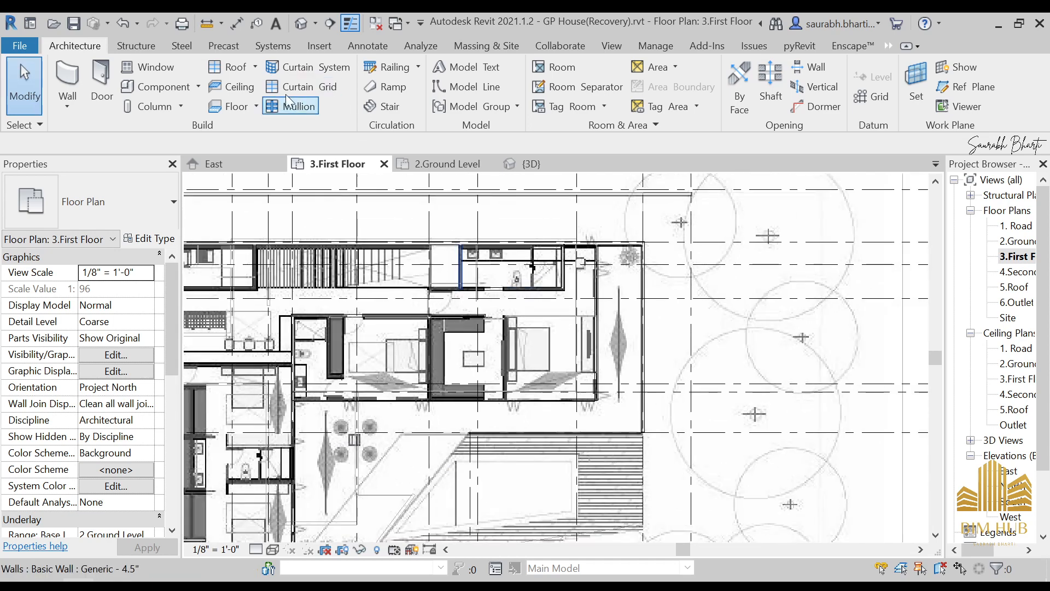
left_click(229, 106)
key("z")
key("f")
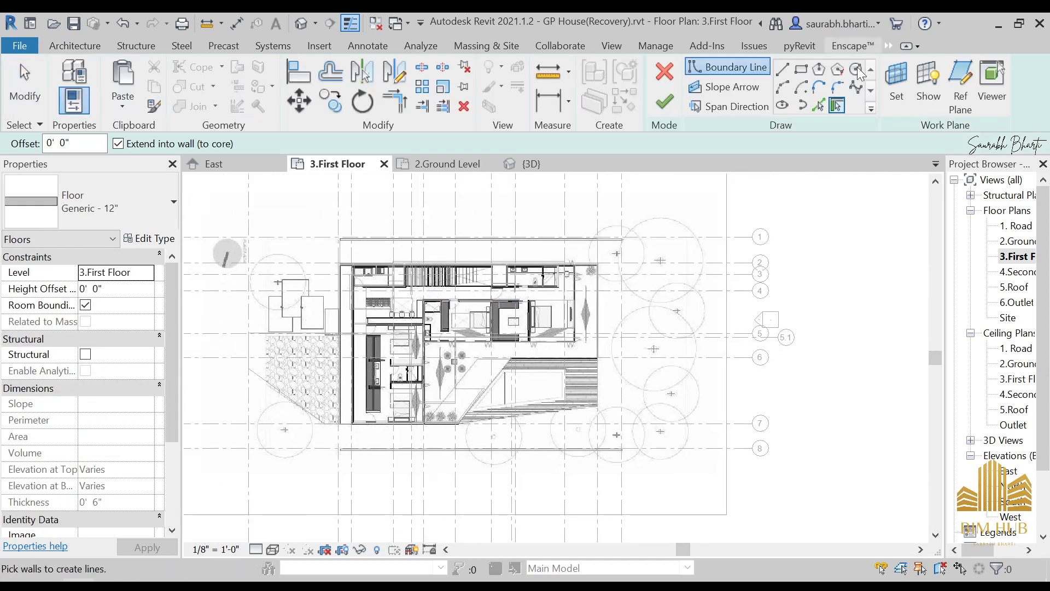
scroll(539, 421, "up", 2)
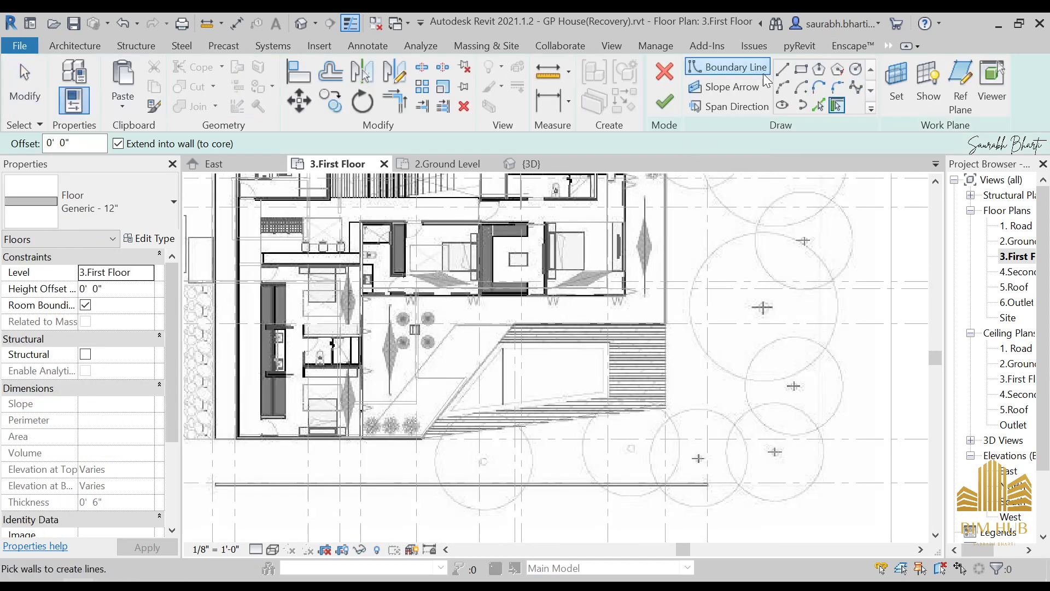
left_click(782, 69)
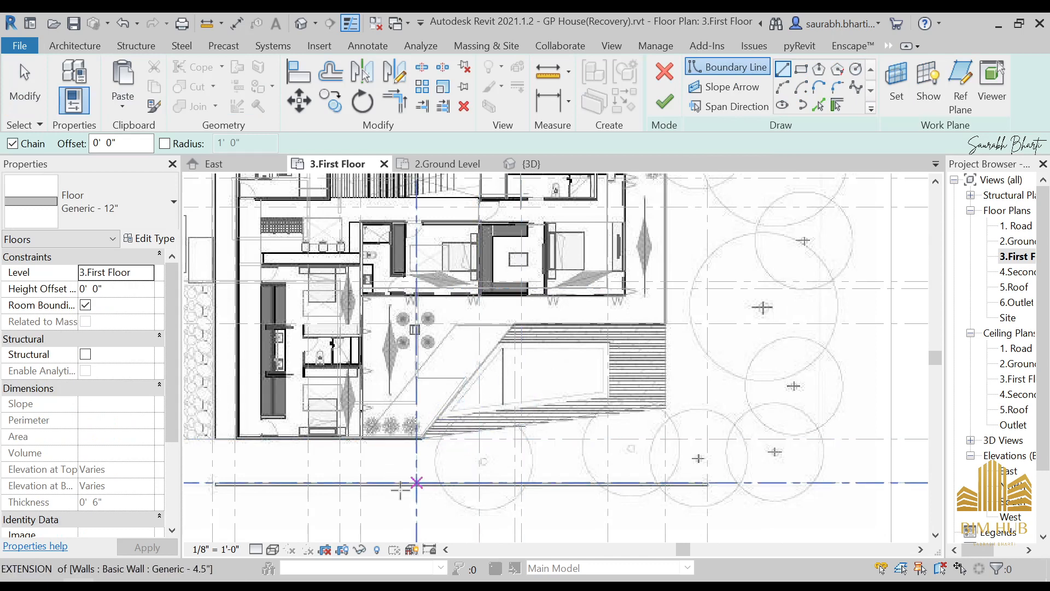
scroll(425, 462, "up", 2)
left_click(399, 444)
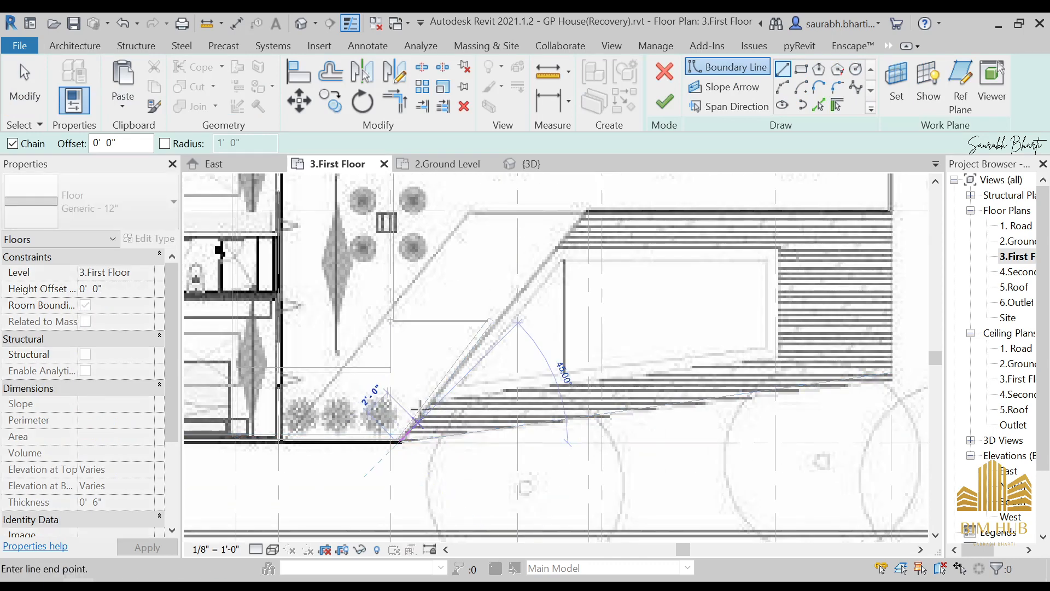
left_click(585, 210)
Continue the floor boundary along grid 6 to the southeast corner, and about 23'-6" up the east edge to the north wall.
middle_click_drag(758, 229, 528, 328)
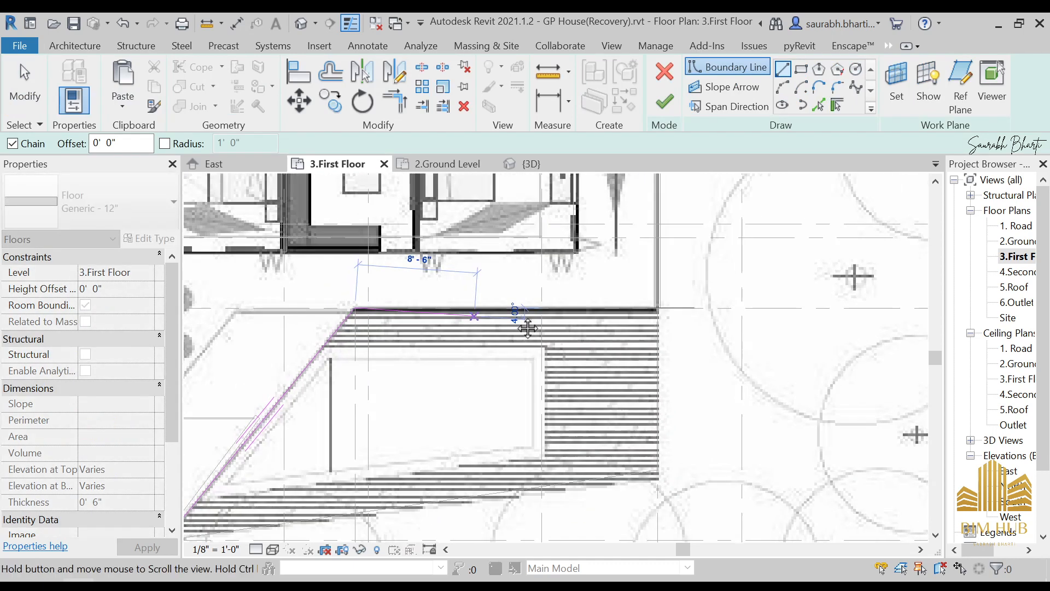
left_click(657, 309)
scroll(657, 309, "down", 2)
middle_click_drag(656, 309, 691, 465)
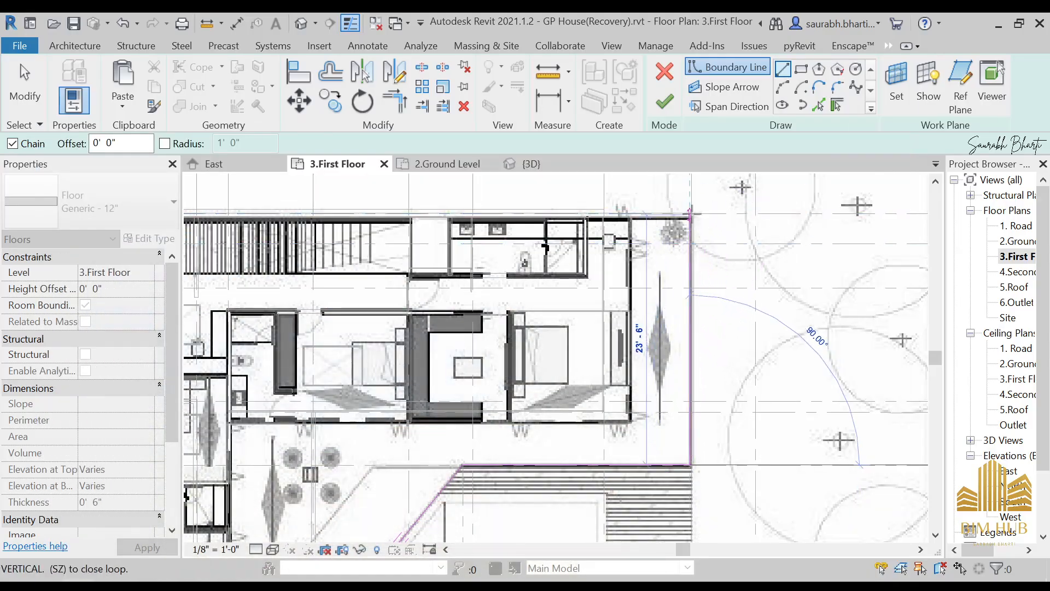
left_click(691, 213)
Close the floor boundary along the north edge, down the west edge and along the south edge to the diagonal's start.
middle_click_drag(471, 188, 851, 181)
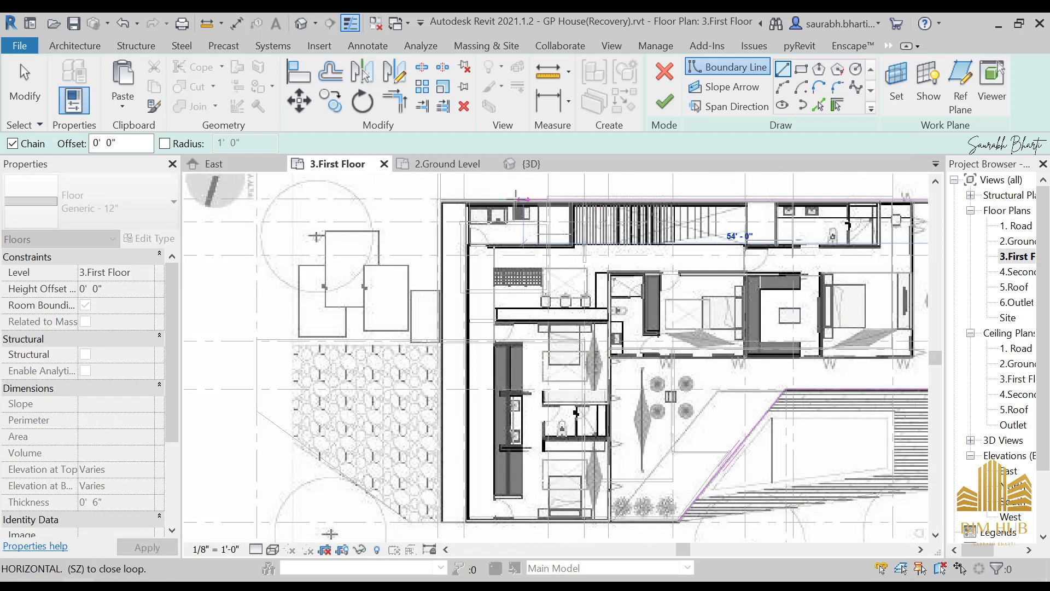
scroll(607, 186, "down", 1)
left_click(437, 199)
middle_click_drag(439, 524, 450, 379)
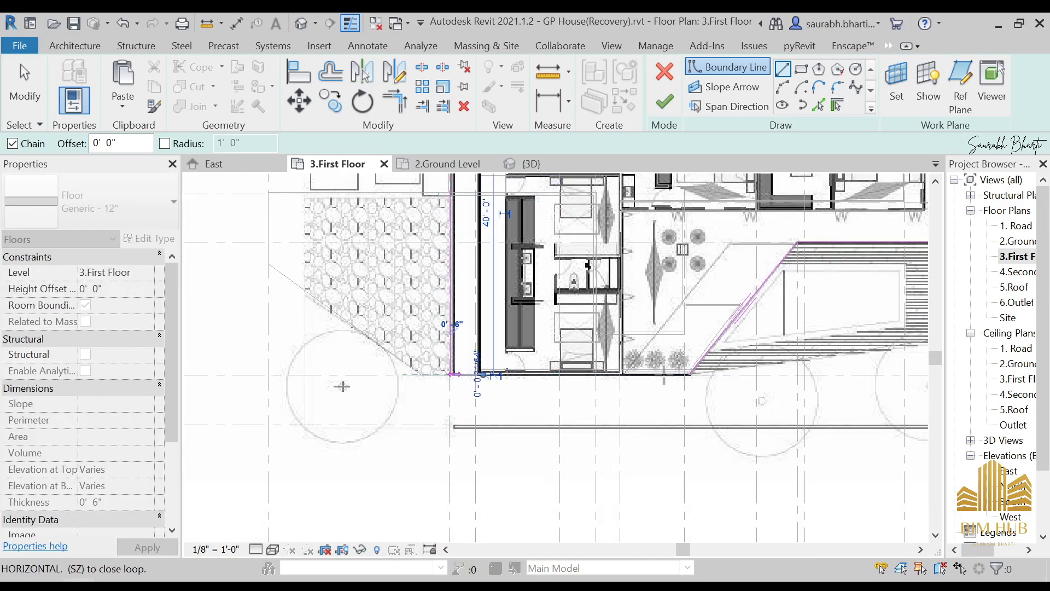
left_click(451, 377)
left_click(690, 374)
key("Escape")
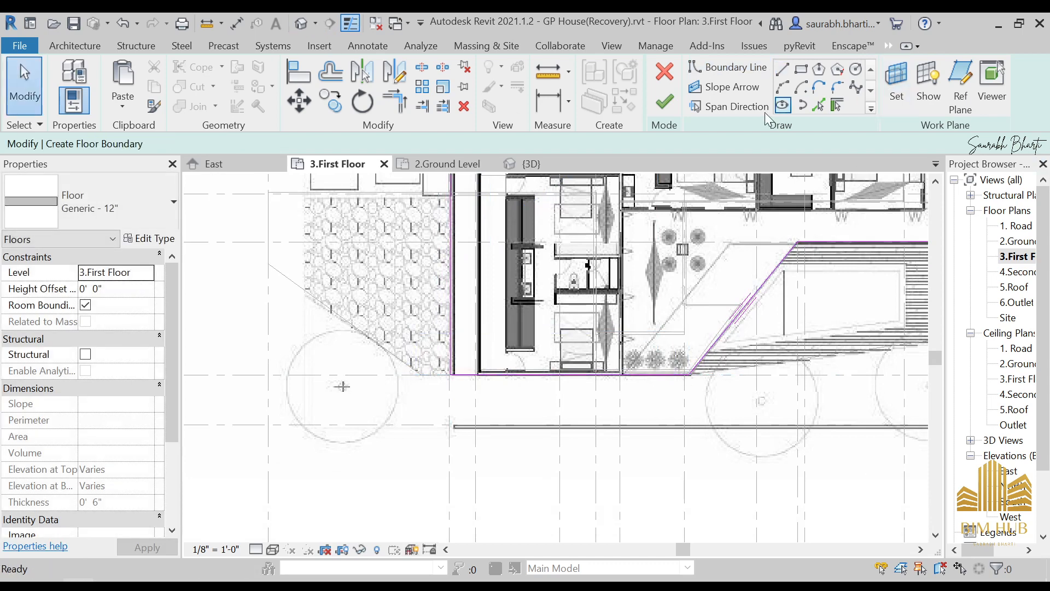
Finish the first-floor slab and attach the walls that reach its level to the slab's bottom.
left_click(665, 102)
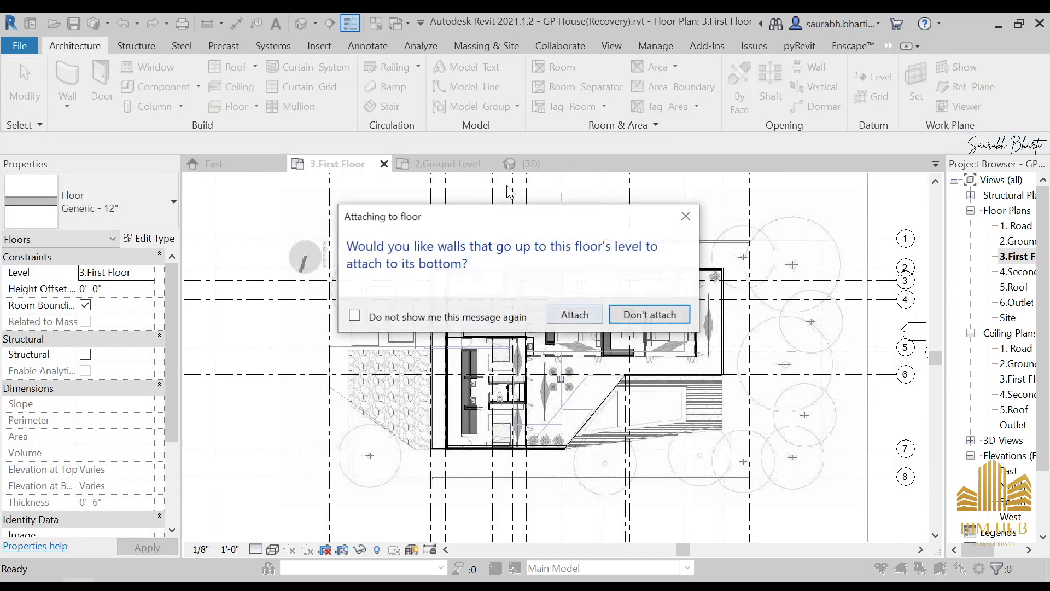
left_click(578, 317)
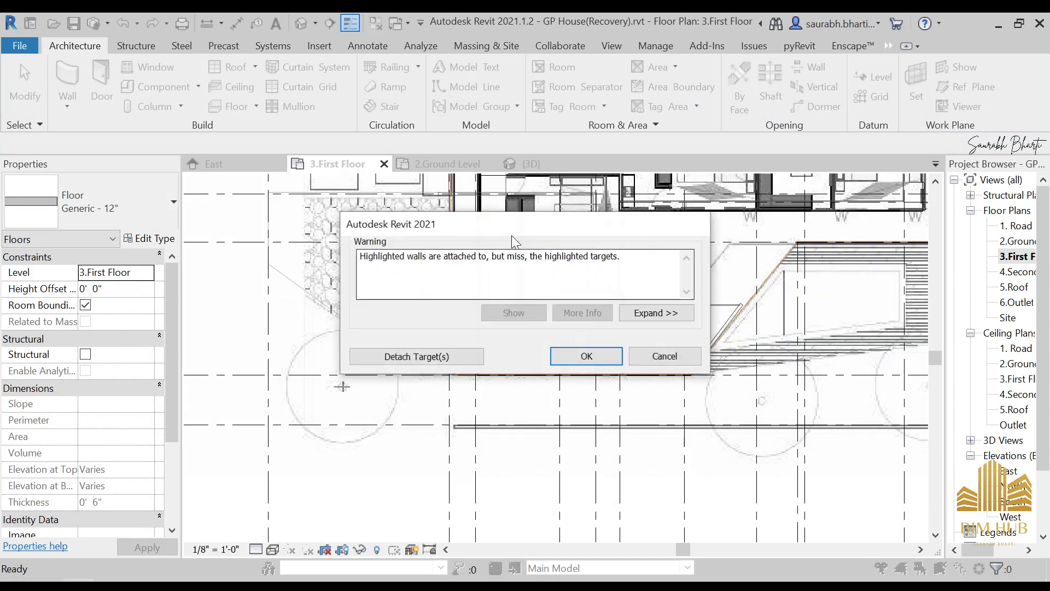
left_click(572, 360)
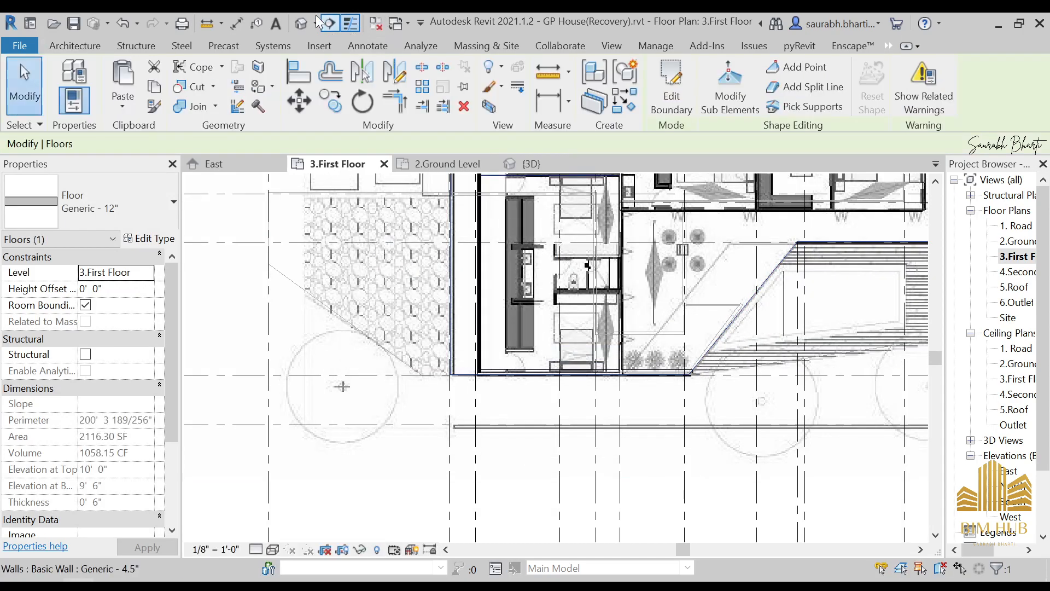
Inspect the new slab's edges in the default 3D view and compare them with the Back.jpg photo.
left_click(301, 23)
mouse_move(482, 328)
middle_mouse_down("shift")
mouse_move(520, 408)
mouse_move(469, 338)
middle_mouse_up("shift")
scroll(492, 339, "up", 5)
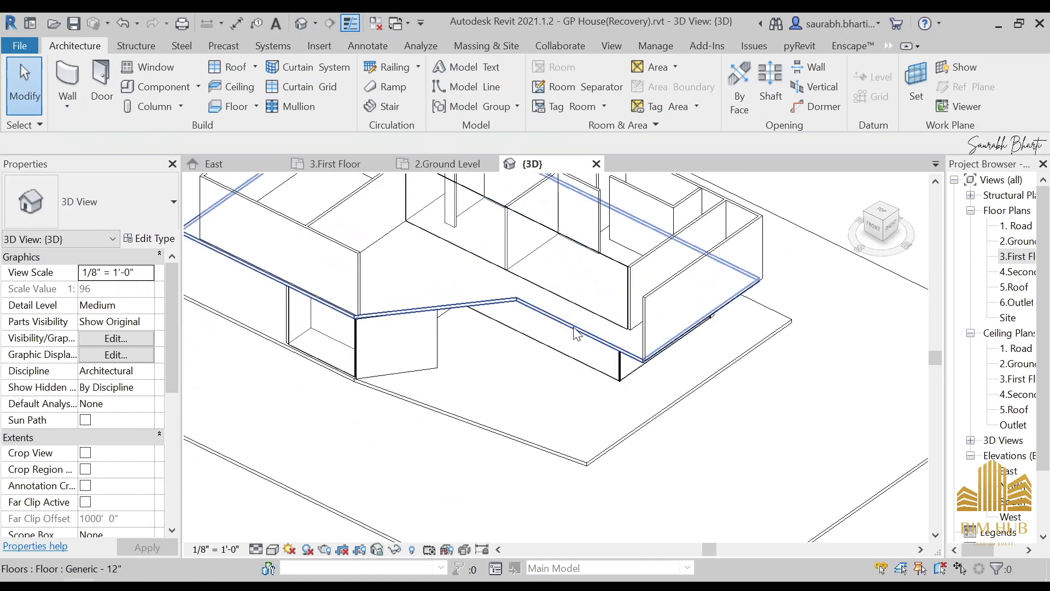
mouse_move(578, 332)
middle_mouse_down("shift")
mouse_move(623, 338)
mouse_move(581, 340)
middle_mouse_up("shift")
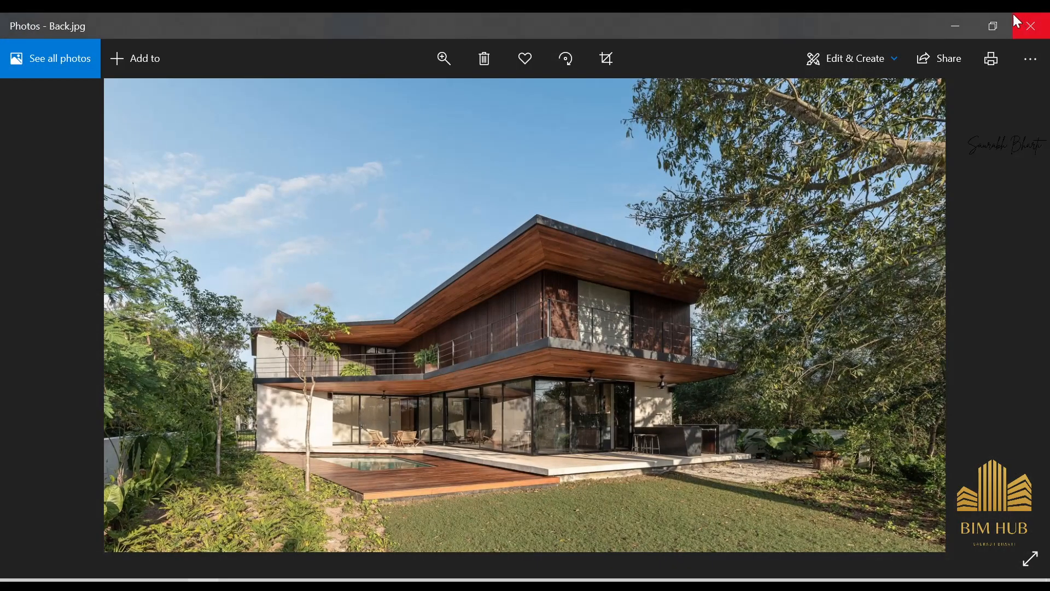
left_click(1031, 26)
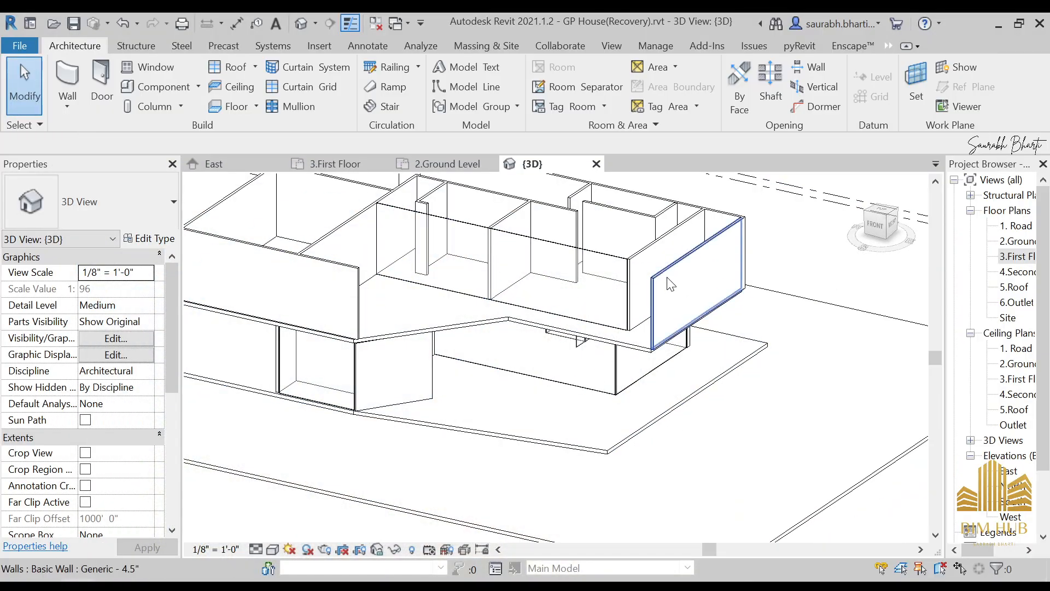
Delete the Generic - 4.5" wall along the first-floor terrace's east edge and check the reference photo of the house.
left_click(668, 279)
key("Escape")
middle_click_drag(690, 280, 723, 234, "shift")
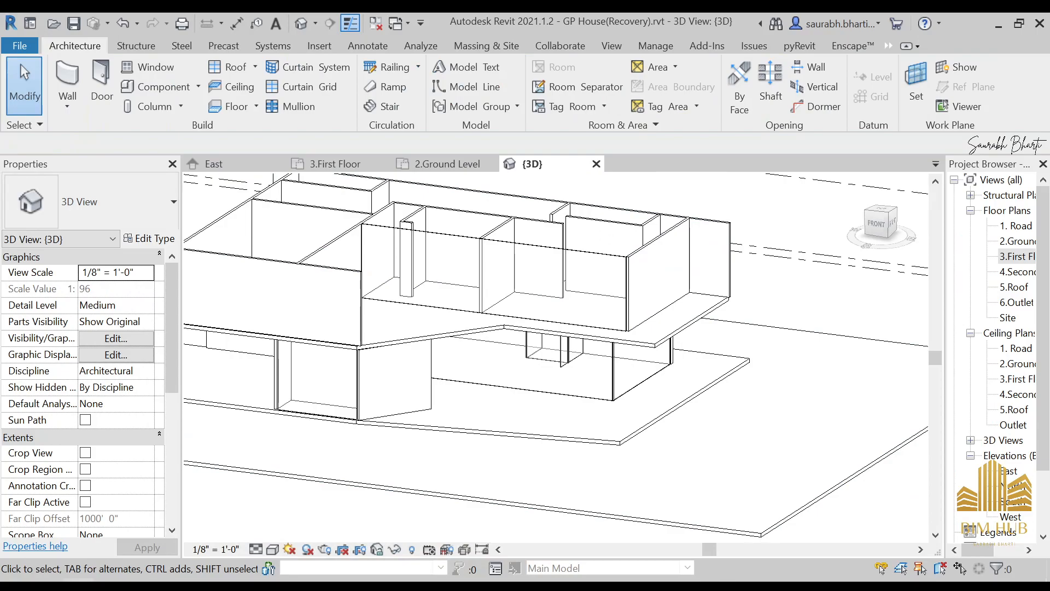
left_click(203, 580)
left_click(959, 18)
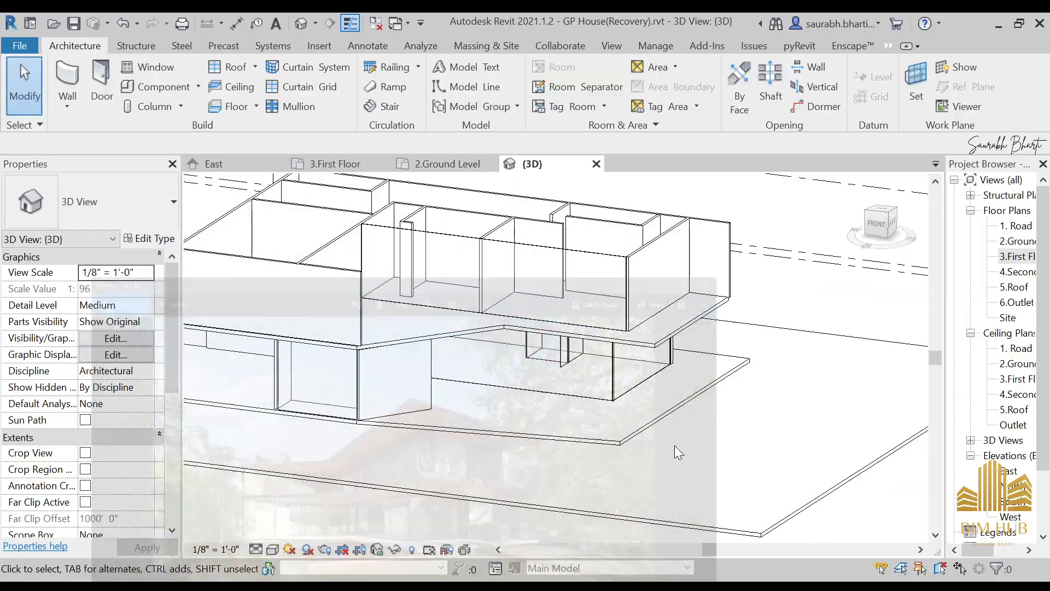
Shorten the north Generic - 4.5" wall in the 3.First Floor plan so its east end meets the bedroom wing's east wall.
middle_click_drag(665, 361, 623, 297, "shift")
left_click(621, 331)
scroll(621, 330, "down", 4)
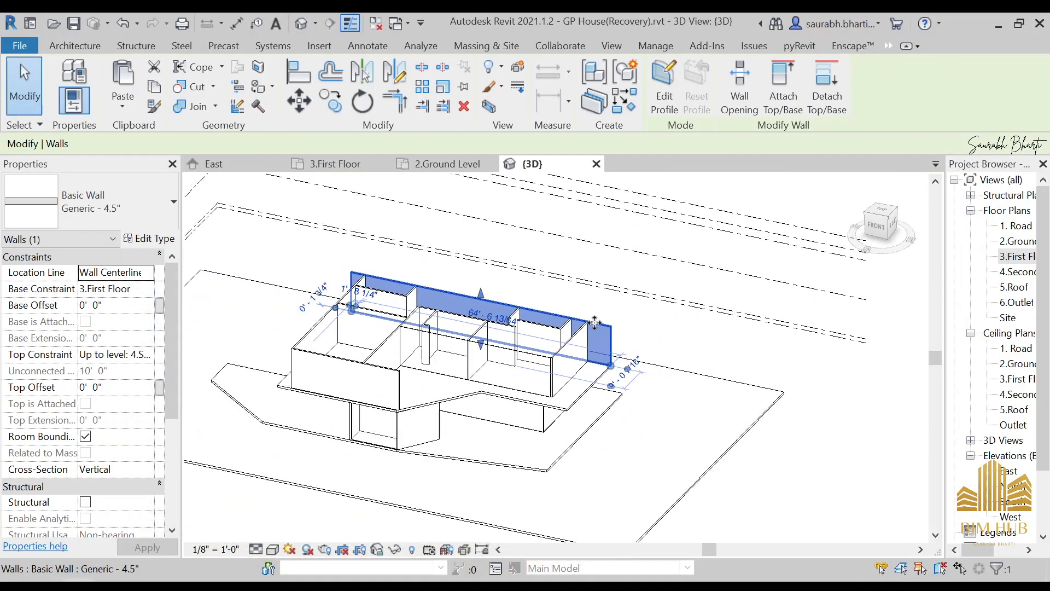
double_click(1019, 257)
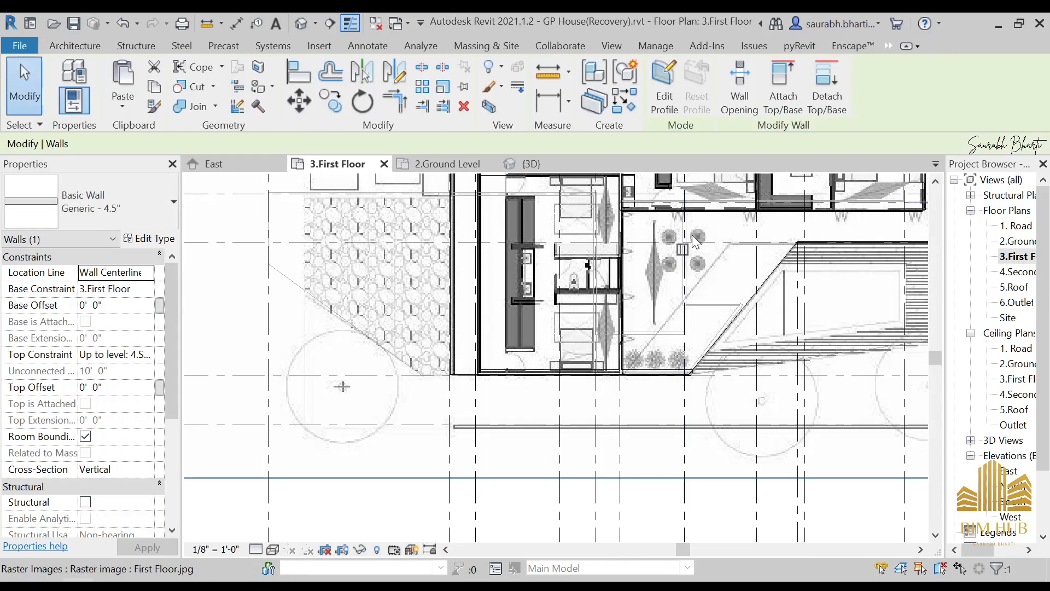
scroll(716, 290, "down", 3)
scroll(717, 290, "up", 4)
left_click(712, 284)
key("Escape")
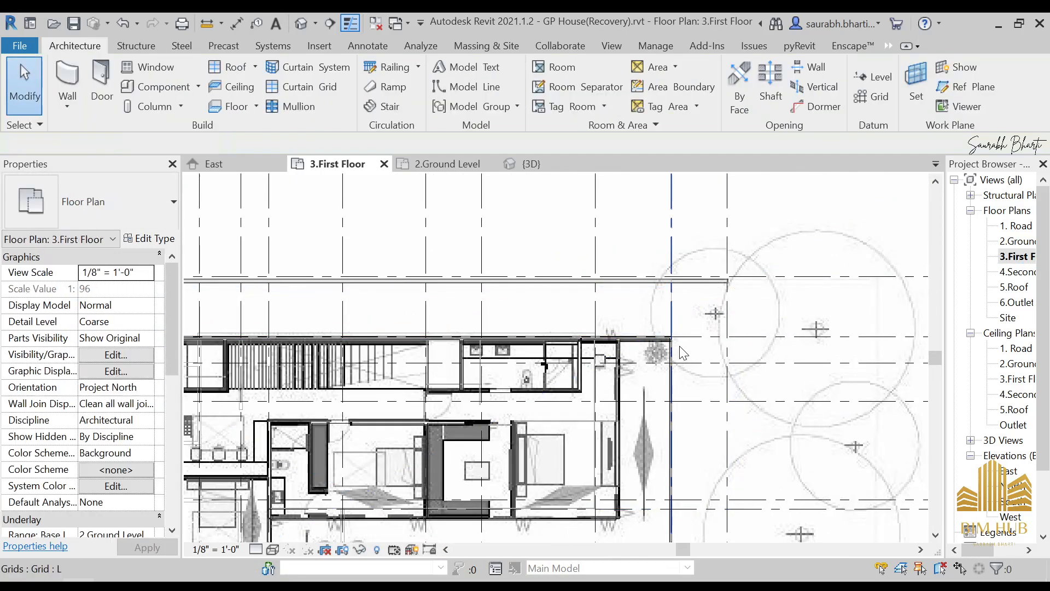
scroll(681, 345, "up", 3)
left_click(648, 342)
left_click_drag(655, 334, 532, 331)
key("Escape")
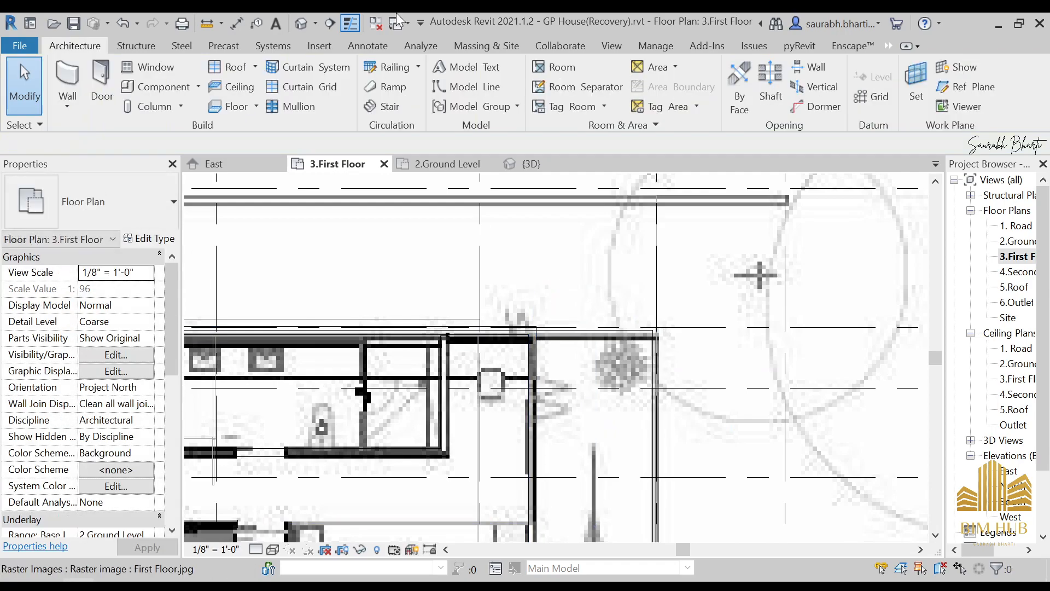
Inspect the first-floor slab and the walls around it in the default 3D view, from the front and from the southwest.
left_click(301, 26)
scroll(416, 268, "down", 3)
middle_click_drag(394, 263, 434, 308, "shift")
scroll(491, 372, "up", 3)
middle_click_drag(491, 383, 506, 350, "shift")
left_click(474, 361)
left_click(881, 232)
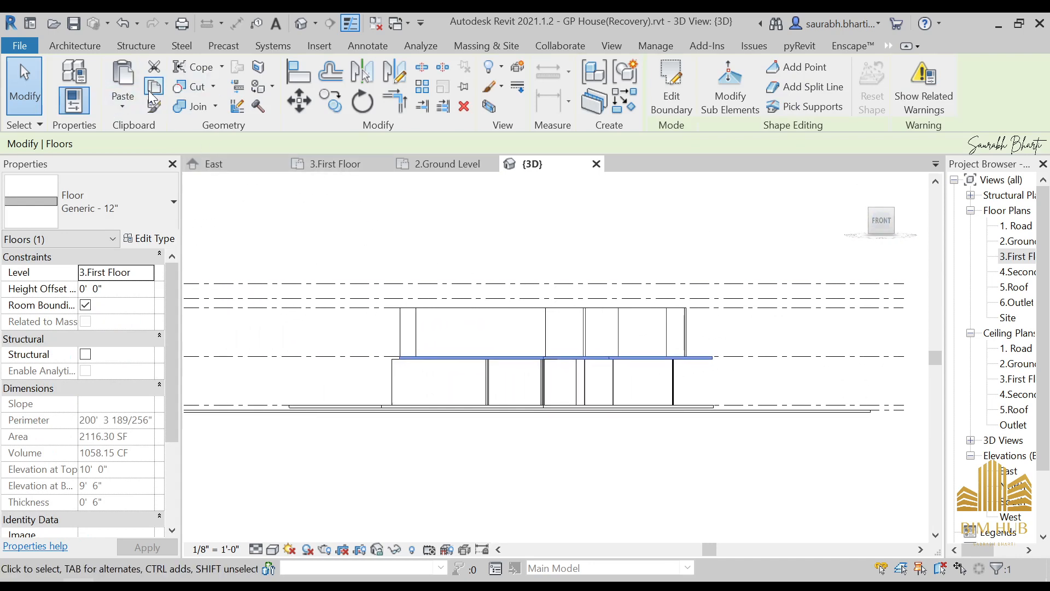
scroll(377, 298, "down", 1)
middle_click_drag(390, 298, 429, 275, "shift")
left_click(438, 403)
scroll(417, 385, "up", 4)
scroll(468, 337, "up", 2)
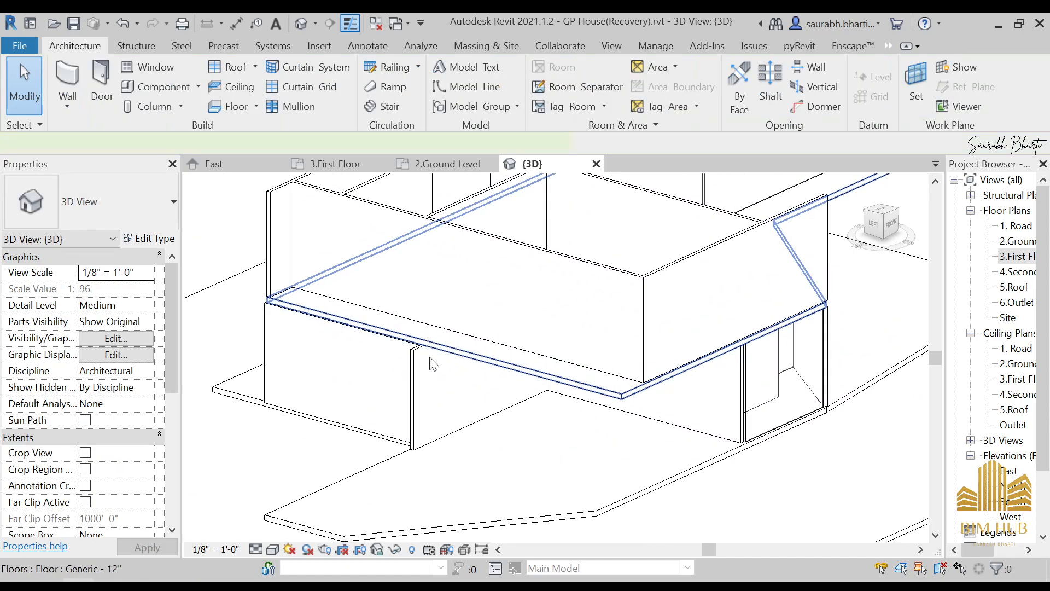
Select the first-floor Generic - 12" slab, compare it with the 3.First Floor plan, and open its boundary for editing.
left_click(468, 336)
scroll(468, 337, "down", 2)
double_click(1013, 256)
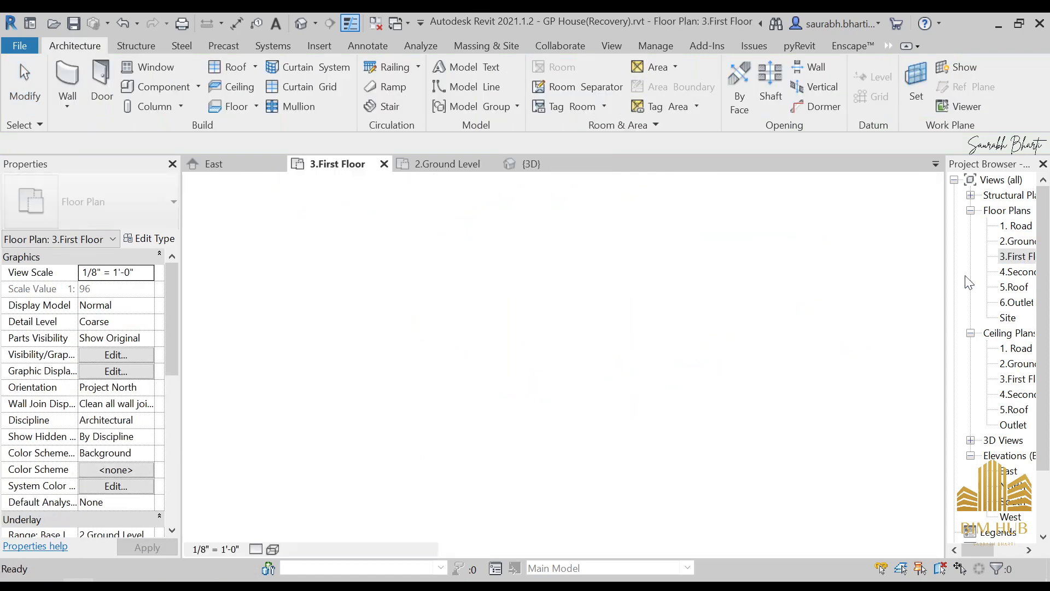
scroll(511, 393, "down", 4)
scroll(393, 360, "up", 2)
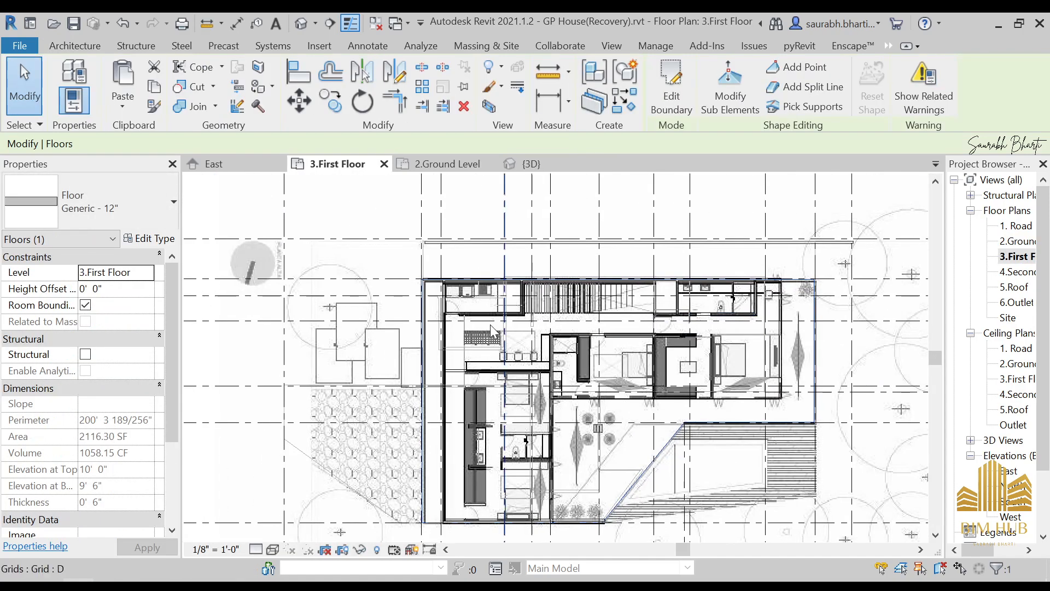
scroll(431, 273, "up", 1)
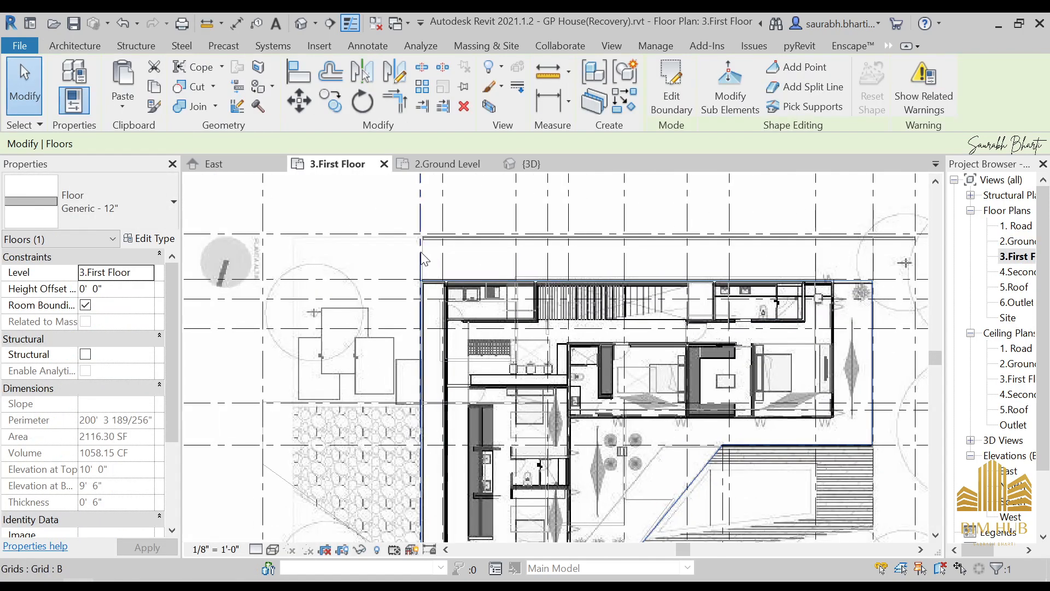
left_click(294, 28)
left_click(404, 365)
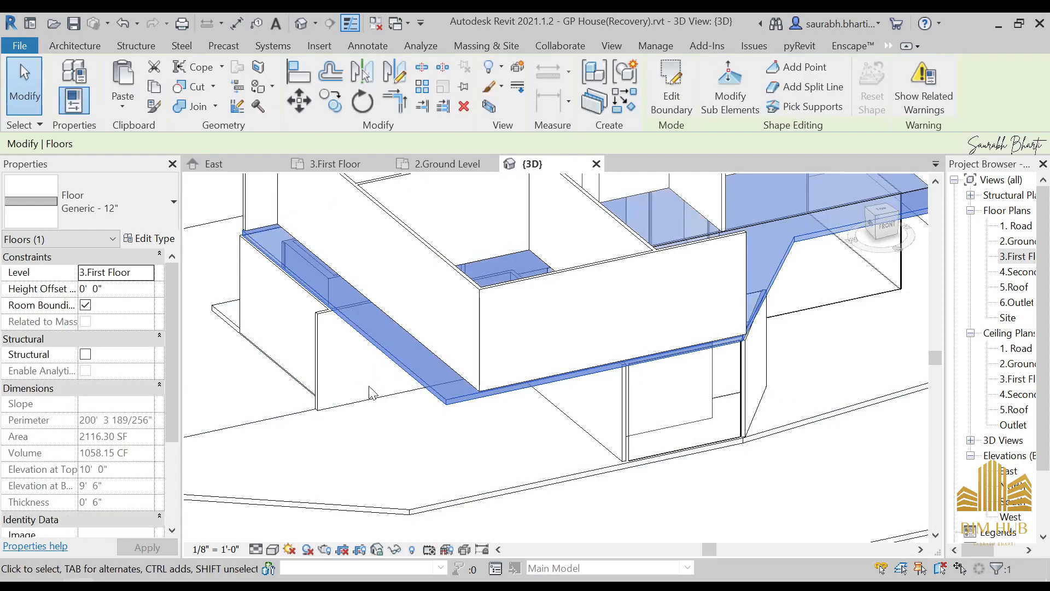
scroll(574, 445, "down", 5)
left_click(672, 96)
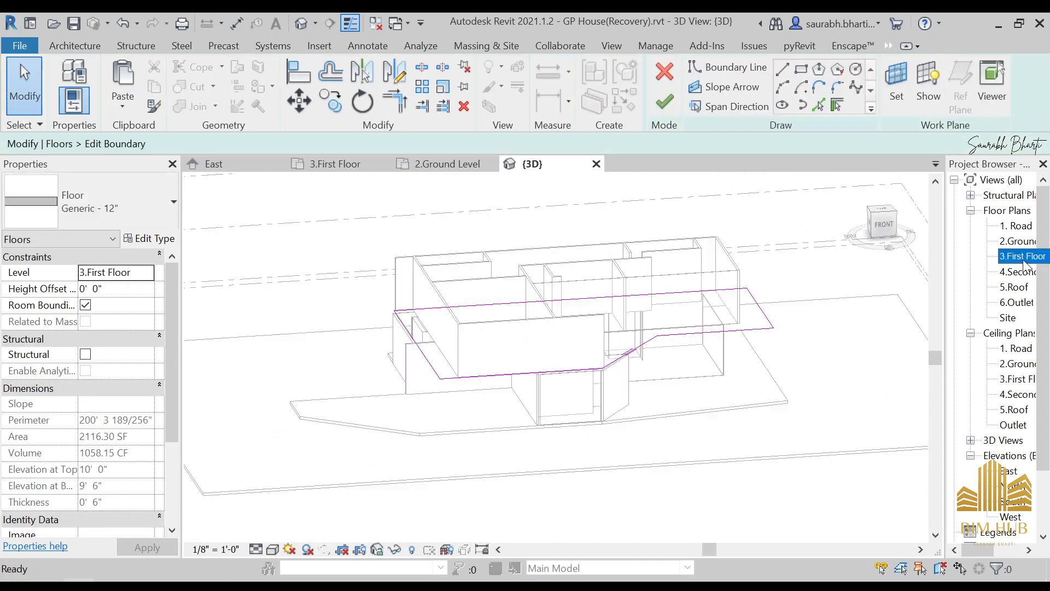
Move the slab's west boundary line slightly outward in the 3.First Floor plan.
double_click(1022, 256)
scroll(329, 307, "down", 2)
scroll(286, 252, "up", 5)
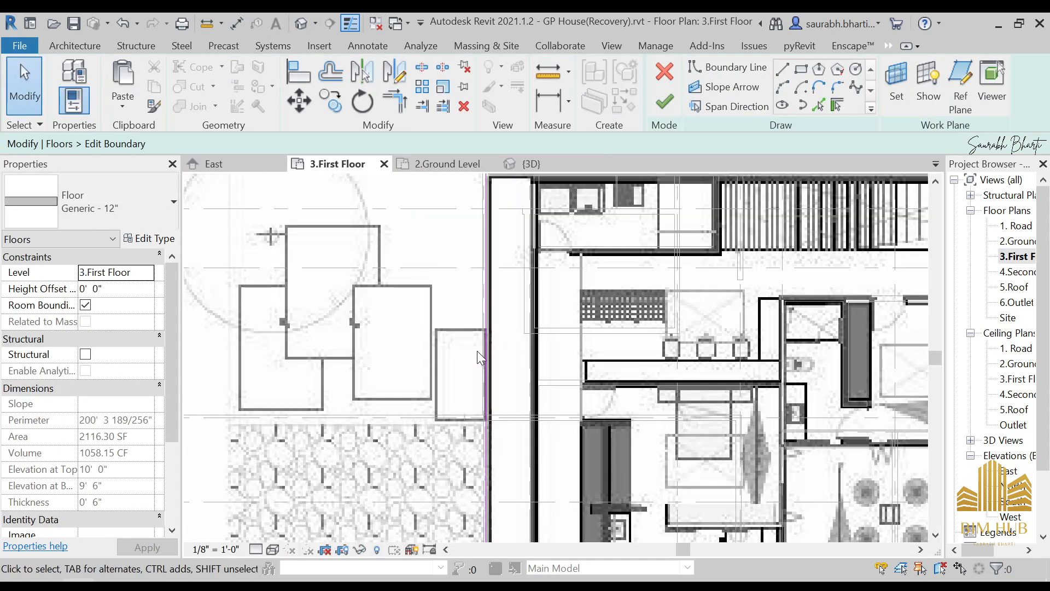
mouse_move(485, 359)
left_mouse_down()
mouse_move(454, 360)
mouse_move(469, 366)
left_mouse_up()
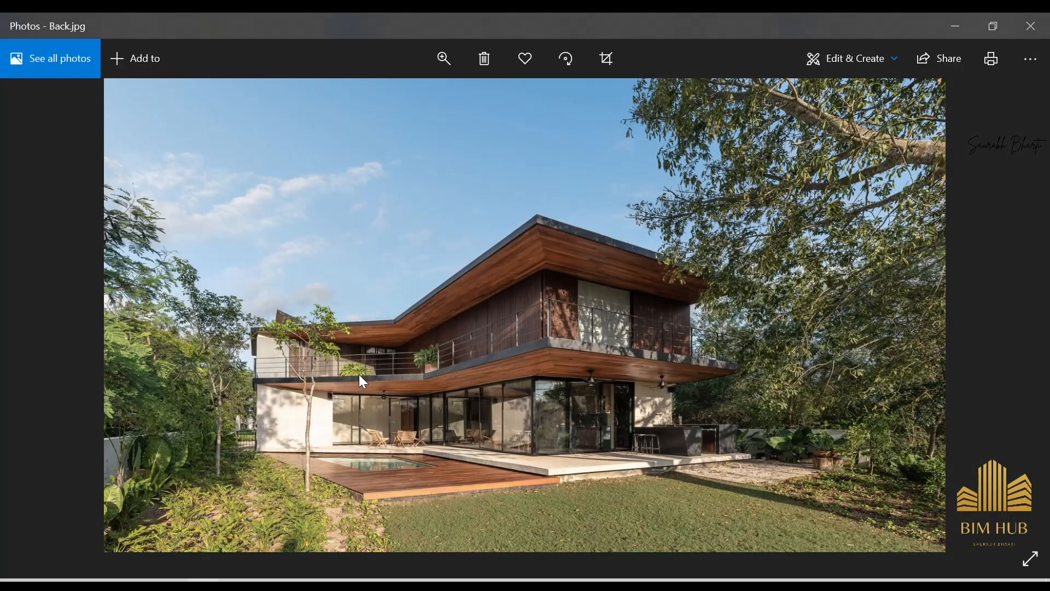
Switch to Photos and go through the reference images from Back.jpg to Front 2.jpg, examining the slab's edge over the carport.
key("Right")
key("Right")
key("Right")
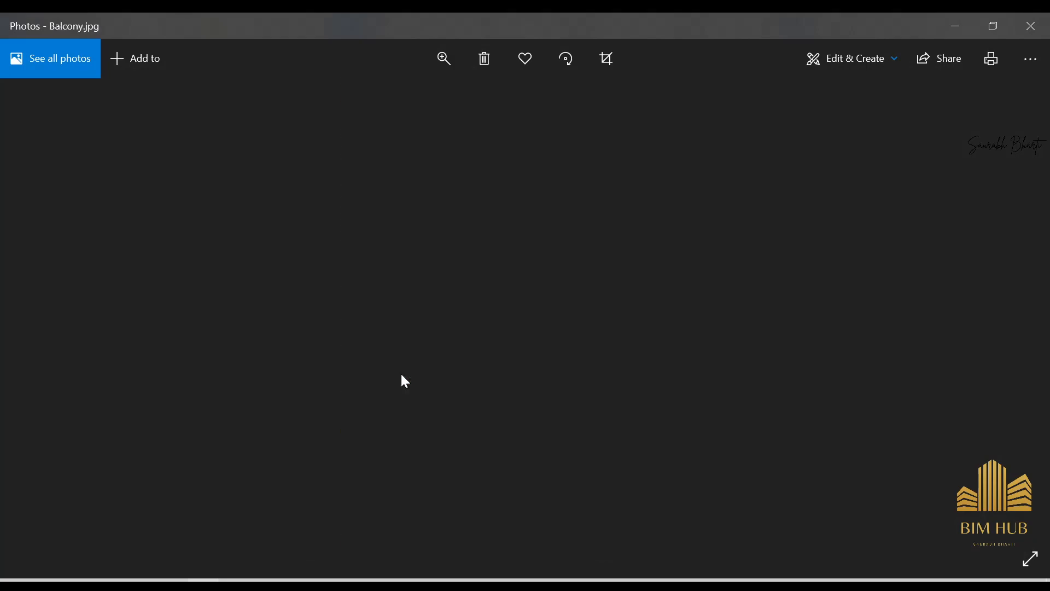
key("Right")
key("Right")
key("Right")
key("Right")
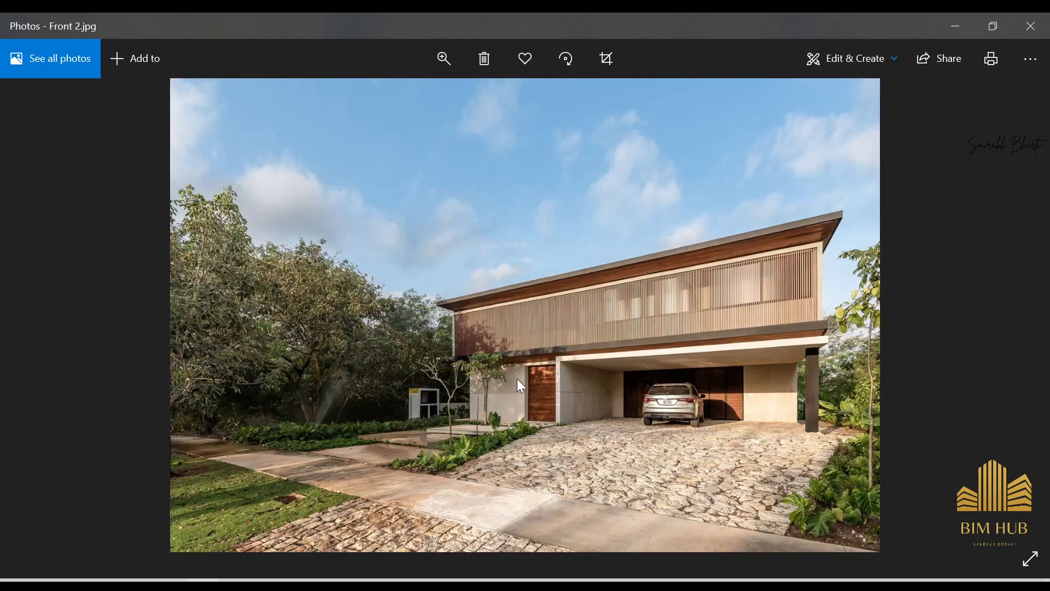
key("Right")
left_click_drag(839, 317, 667, 336)
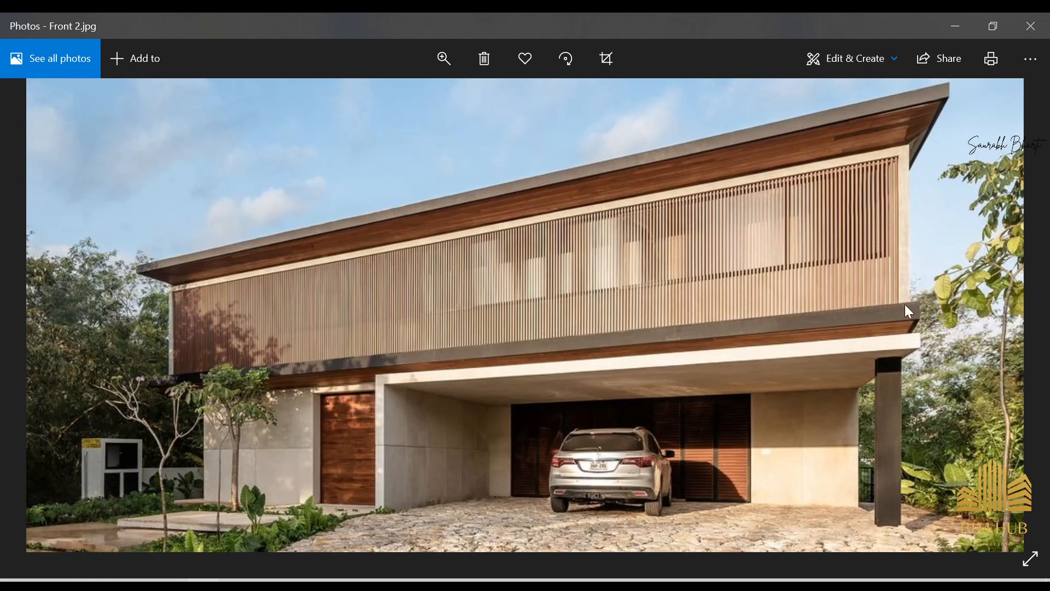
left_click(965, 19)
Finish the first-floor slab's boundary edit and attach the walls below to the slab's bottom.
scroll(526, 337, "up", 2)
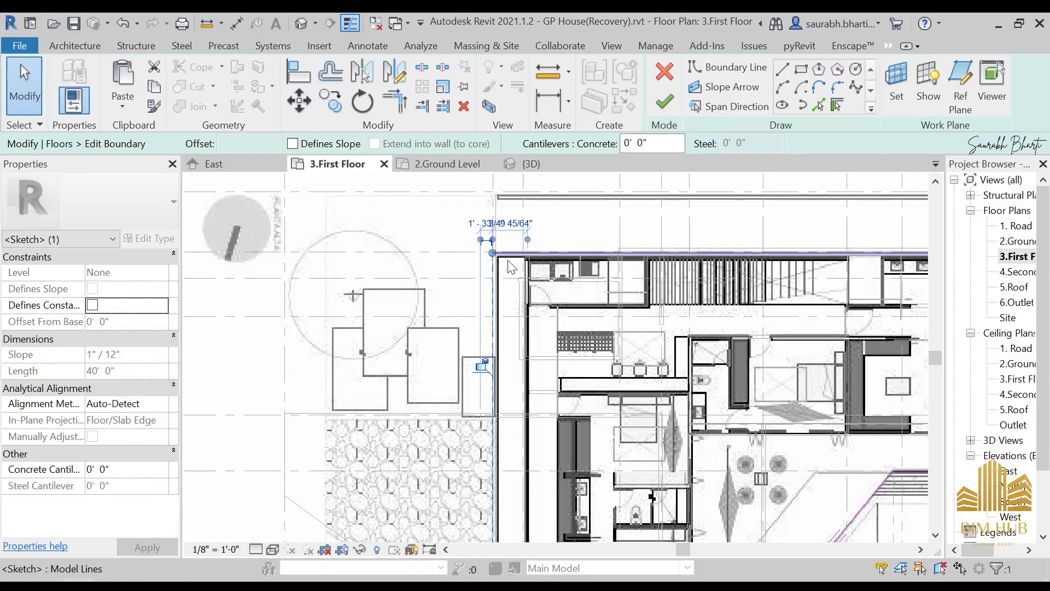
middle_click_drag(515, 444, 519, 407)
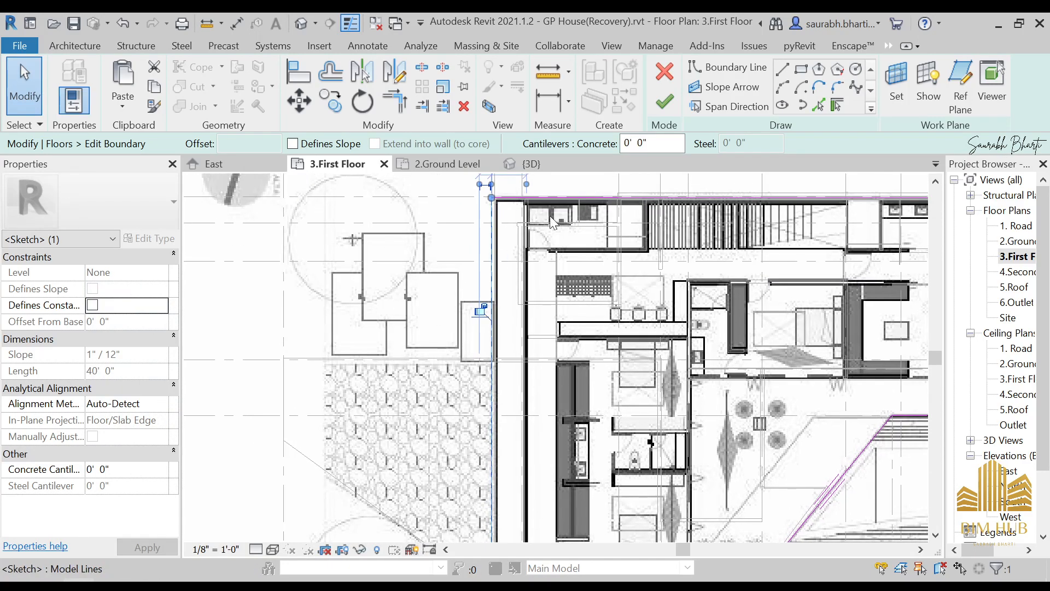
left_click(663, 104)
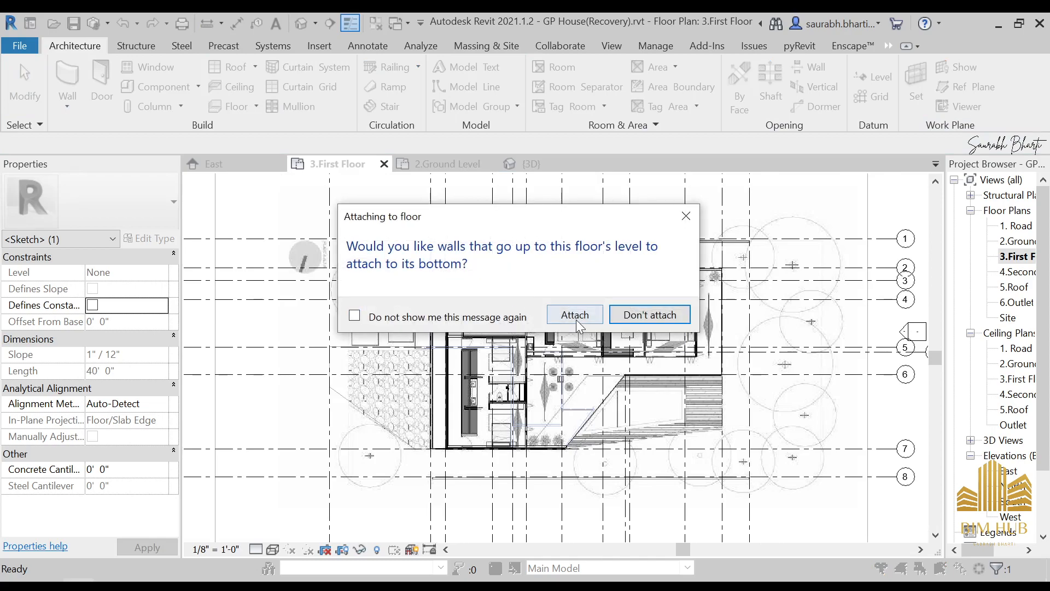
left_click(576, 320)
Inspect the edited slab's west overhang in the default 3D view and compare it with the Front 2.jpg photo.
left_click(301, 22)
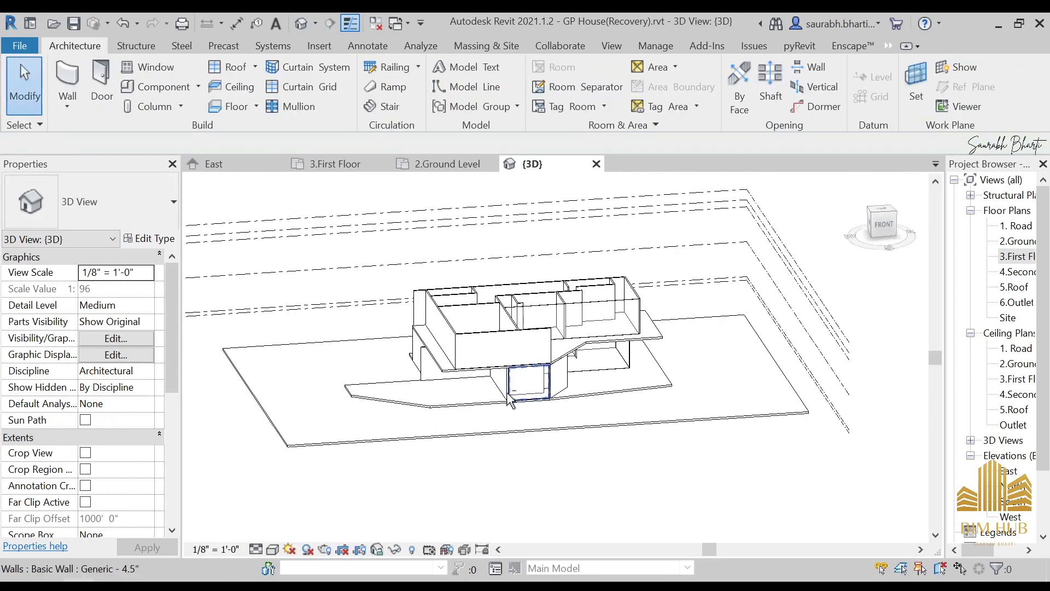
middle_click_drag(404, 351, 521, 408, "shift")
scroll(442, 365, "up", 3)
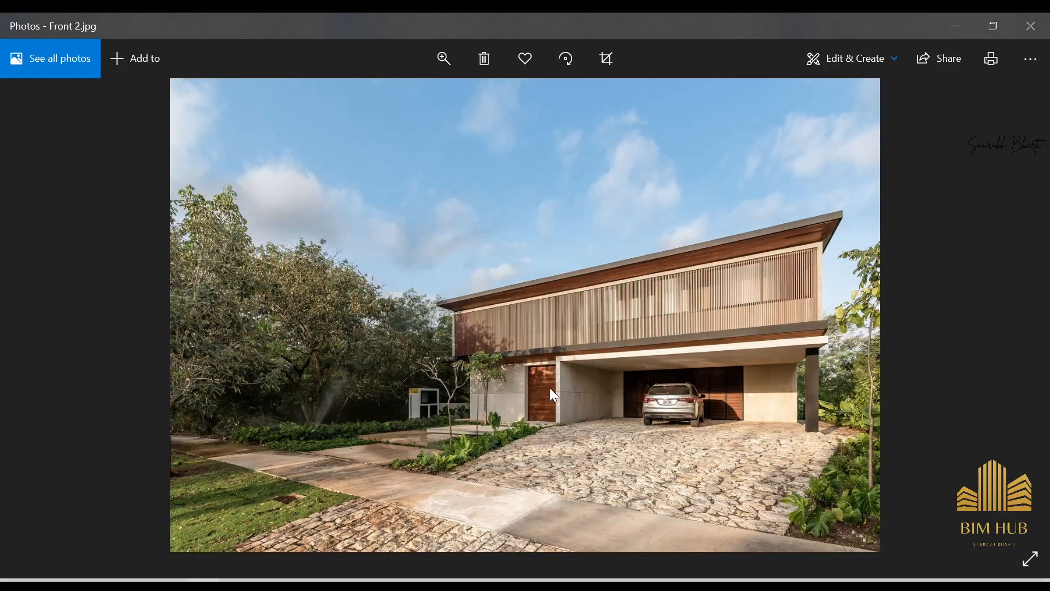
scroll(566, 366, "up", 3, "ctrl")
left_click(951, 26)
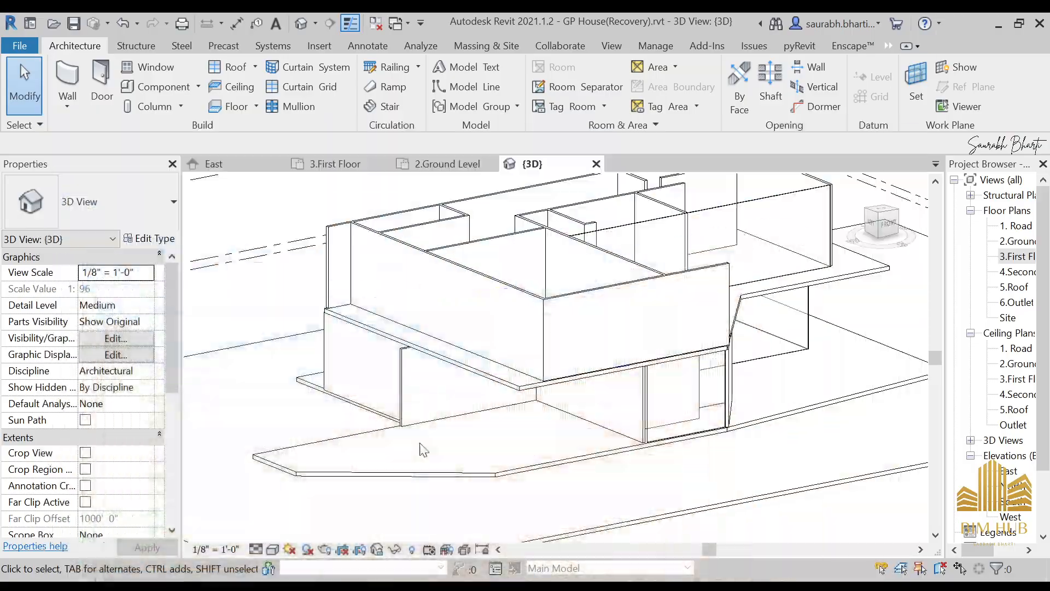
Edit the first-floor slab's boundary from the top view, moving its west line farther outward, and finish the sketch.
left_click(470, 397)
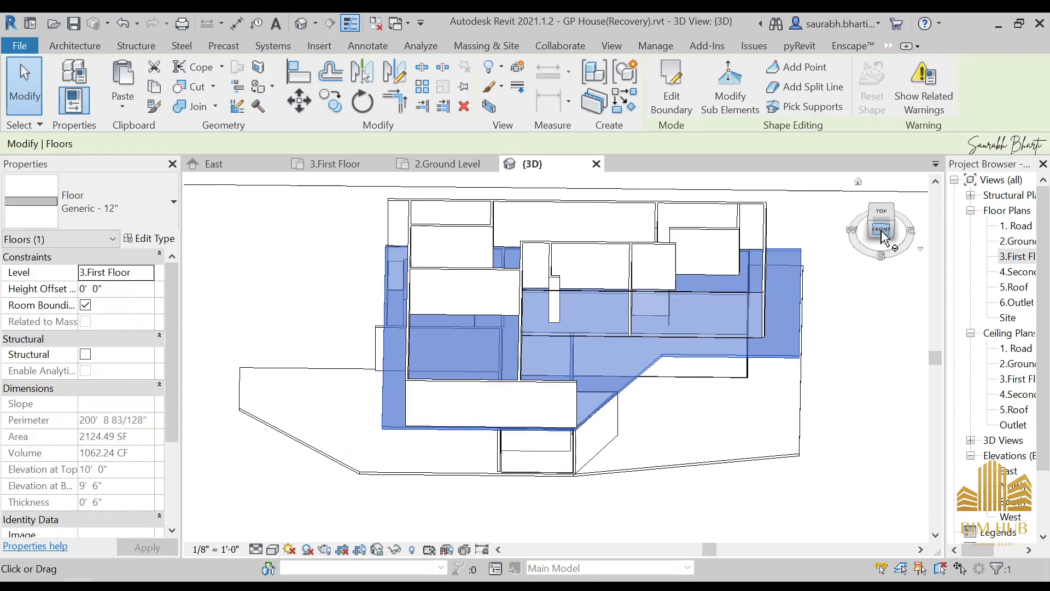
left_click(883, 237)
left_click(671, 96)
scroll(329, 408, "up", 4)
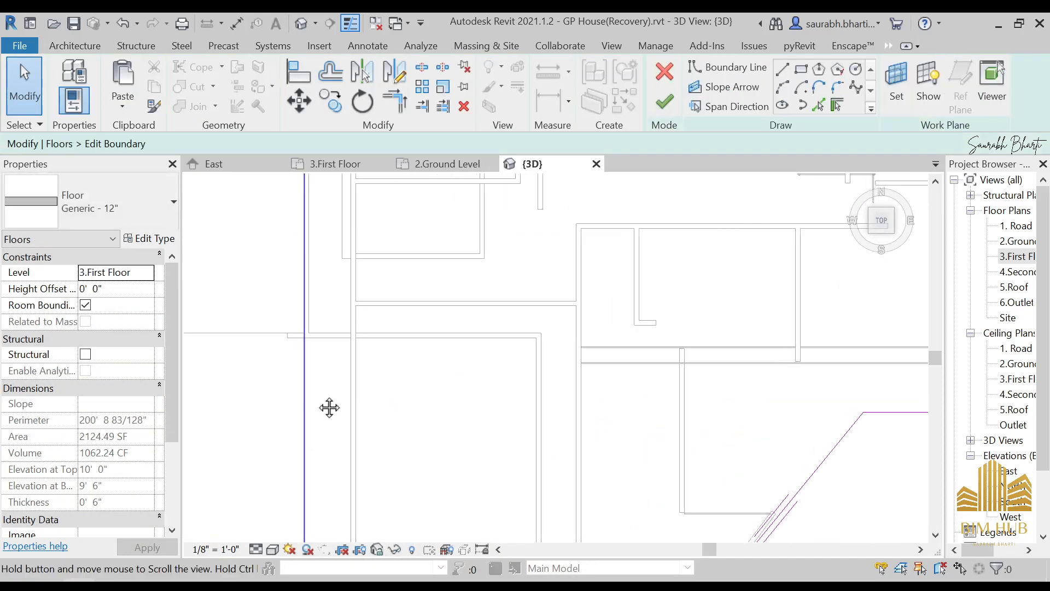
middle_click_drag(329, 408, 508, 422)
left_click(465, 362)
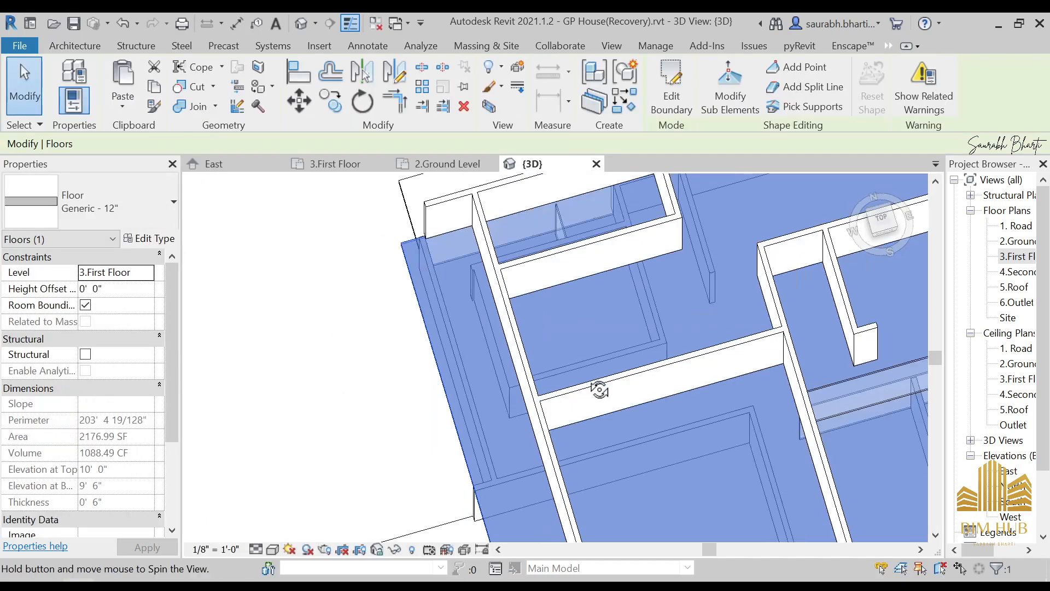
middle_click_drag(595, 384, 476, 425, "shift")
key("Escape")
Copy the first-floor slab and paste it aligned to the 4.Second Floor level.
left_click(525, 356)
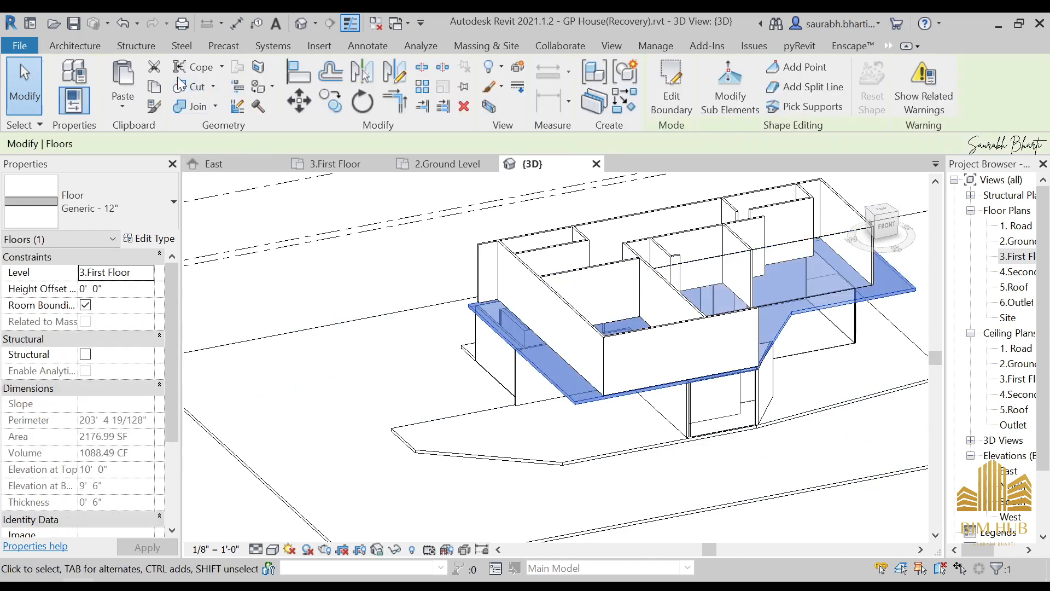
left_click(154, 87)
left_click(123, 107)
left_click(131, 170)
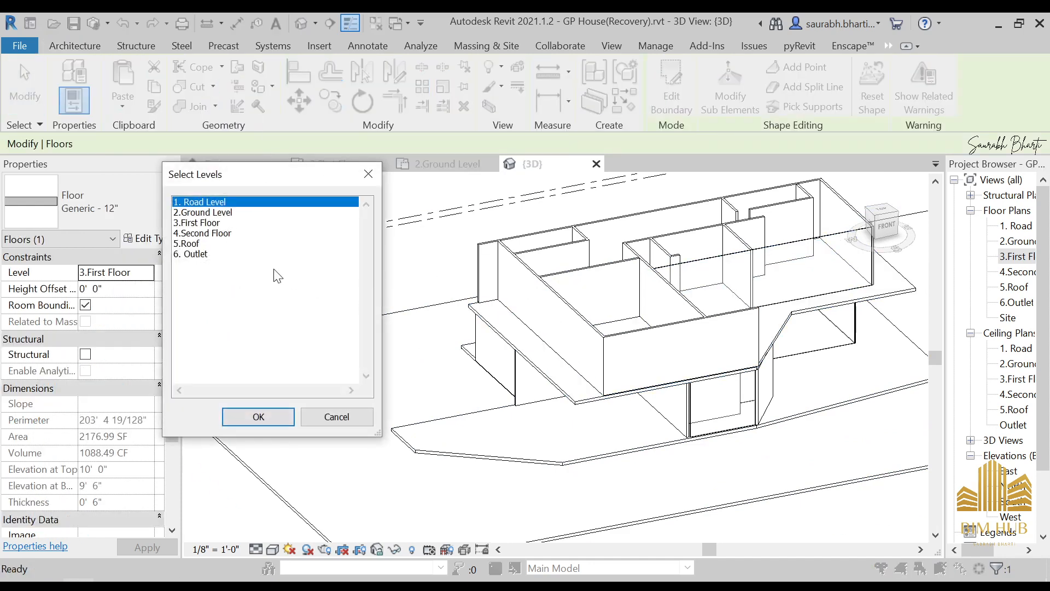
left_click(233, 233)
left_click(258, 416)
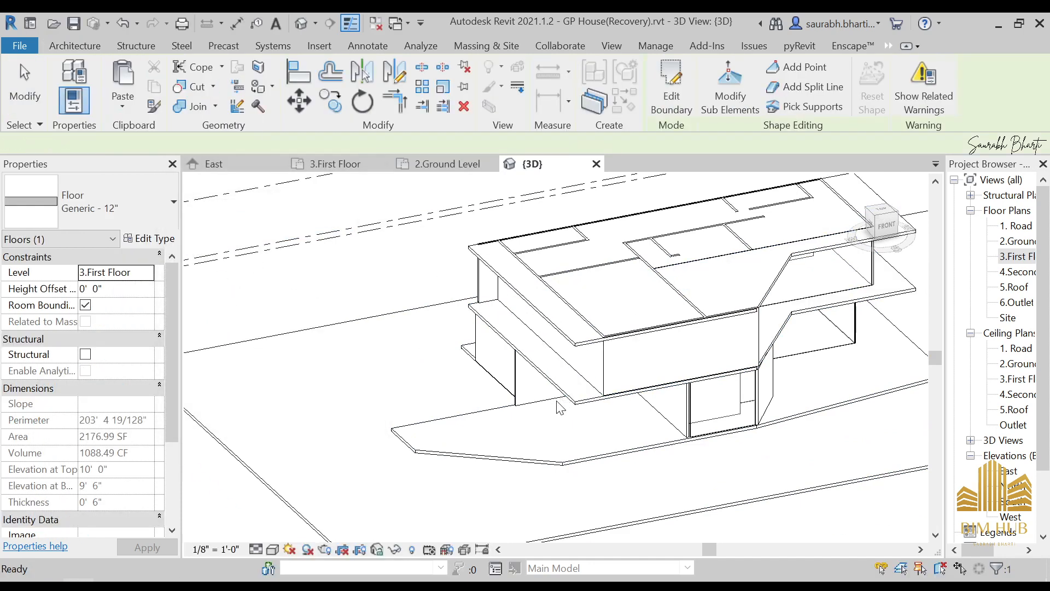
scroll(511, 371, "down", 3)
key("Escape")
Reopen and finish the second-floor slab's boundary sketch without changes, attaching the first-floor walls to the slab's bottom.
middle_click_drag(510, 370, 656, 378, "shift")
scroll(677, 383, "up", 2)
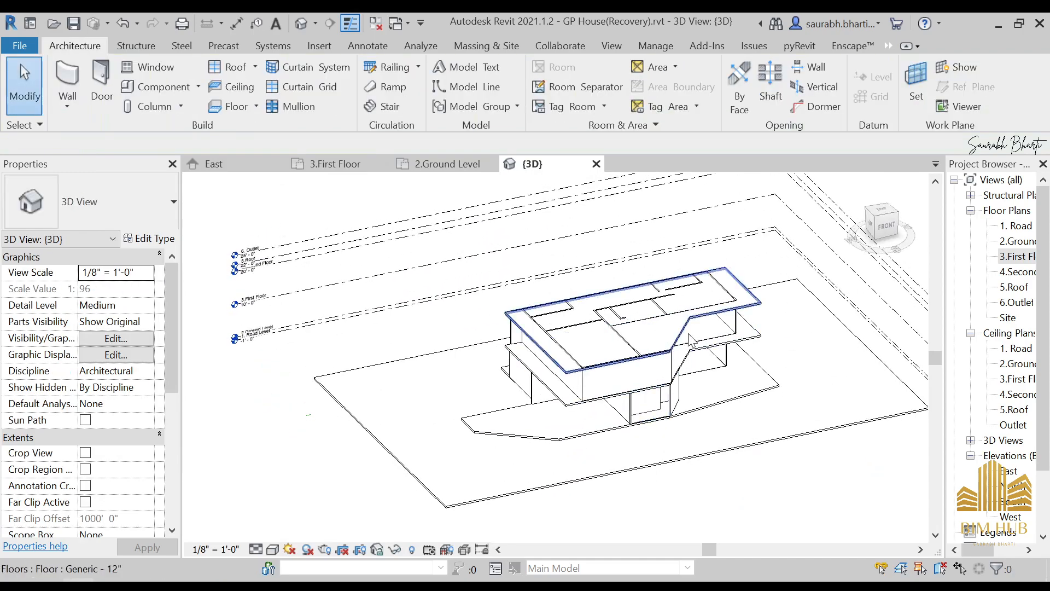
middle_click_drag(690, 340, 629, 276, "shift")
left_click(619, 296)
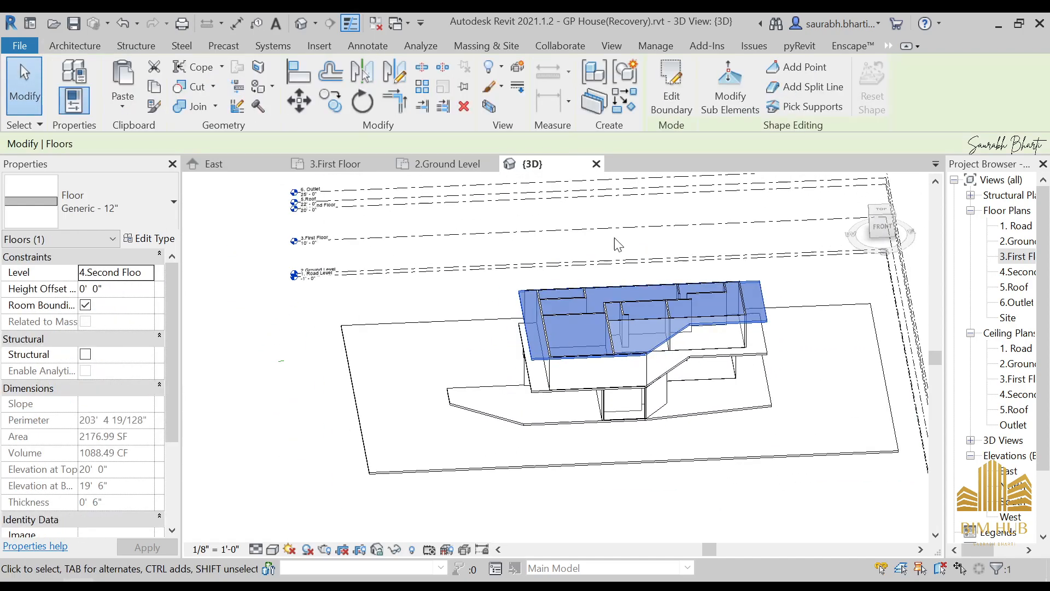
left_click(671, 96)
left_click(665, 98)
scroll(632, 356, "up", 3)
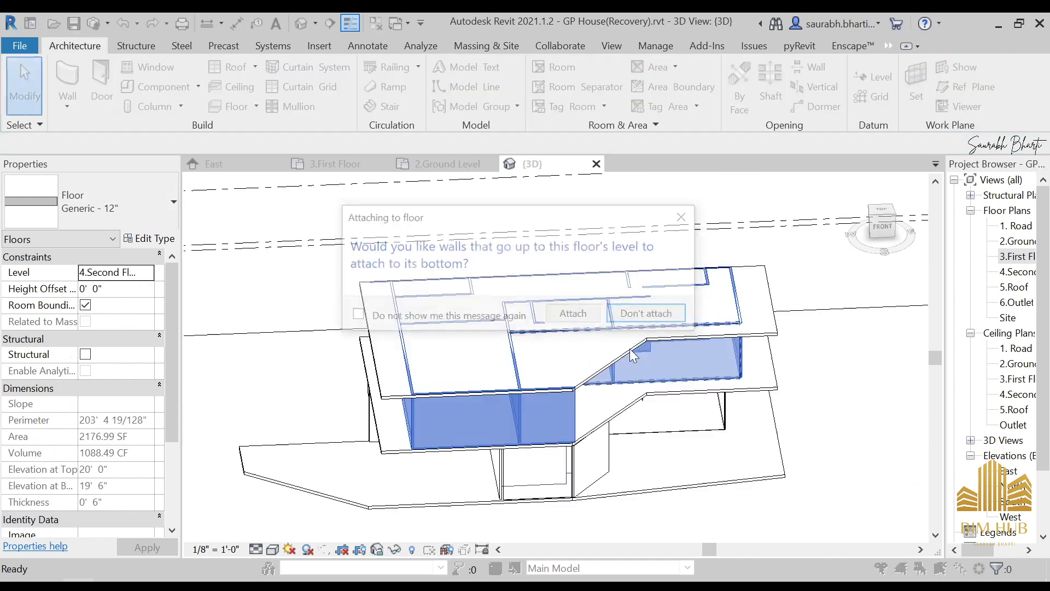
left_click(571, 315)
key("Escape")
Inspect the two upper slabs and the walls between them in the 3D view from several sides.
scroll(651, 459, "down", 3)
middle_click_drag(650, 460, 602, 440, "shift")
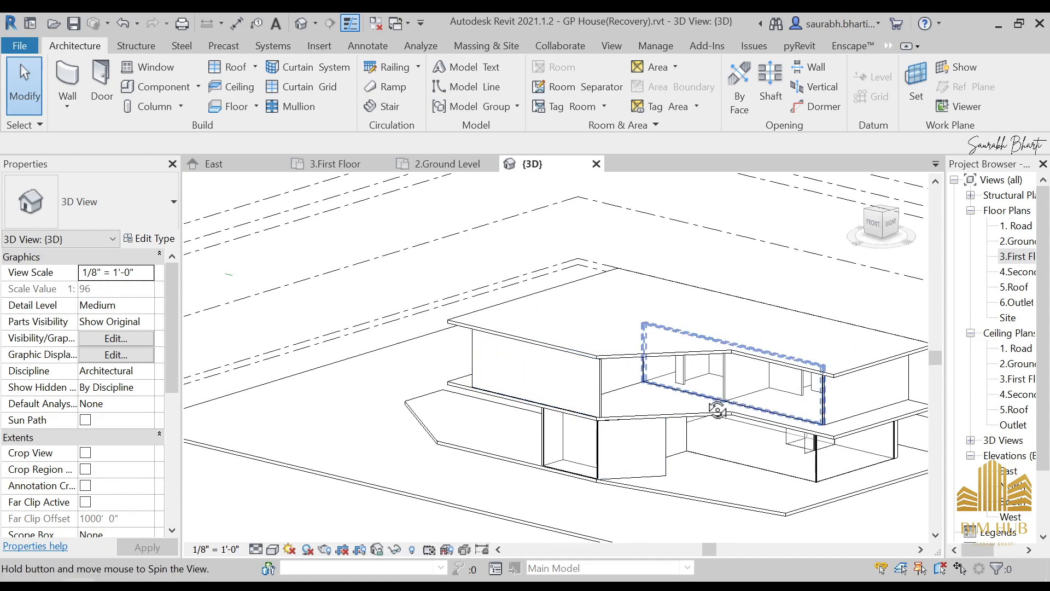
middle_click_drag(717, 410, 584, 404, "shift")
middle_click_drag(641, 422, 590, 365, "shift")
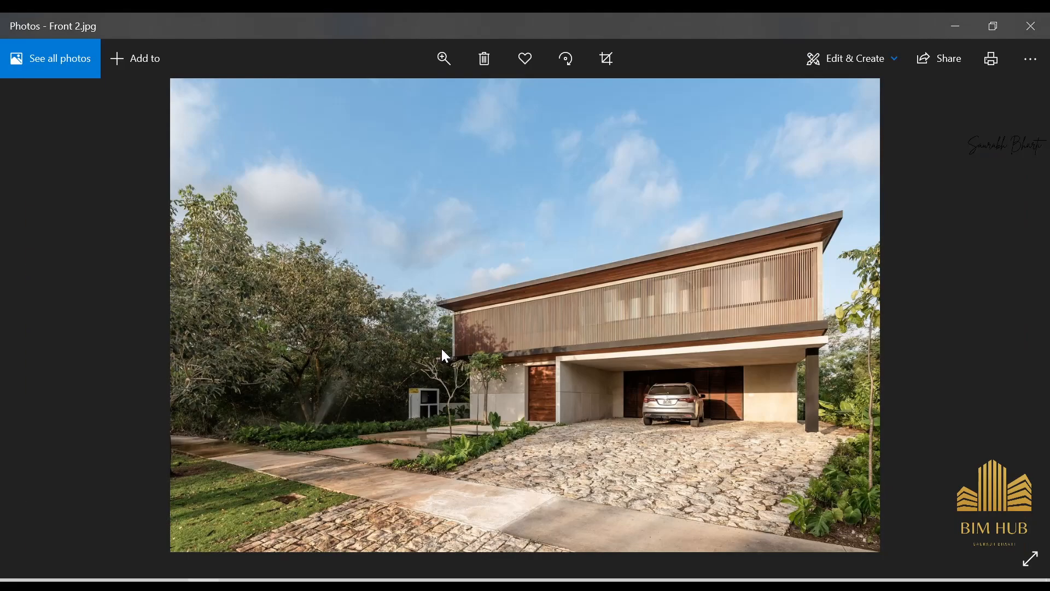
Browse the reference photos and elevation drawings in Photos, examine the house in Back.jpg, and compare it with the 3D model.
key("Right")
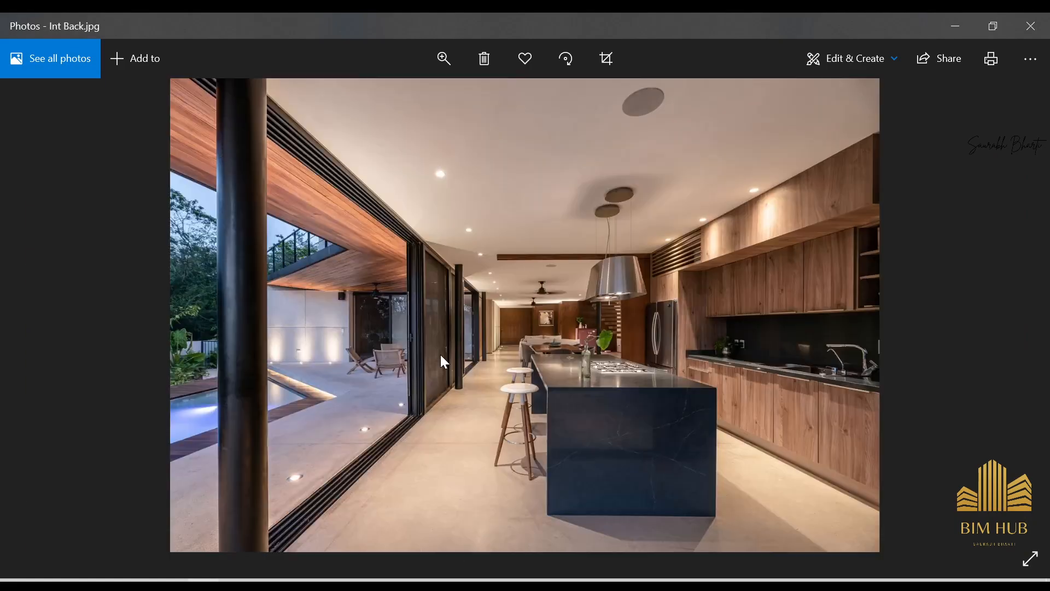
key("Right")
key("Right")
key("Right")
key("Right")
key("Right")
key("Right")
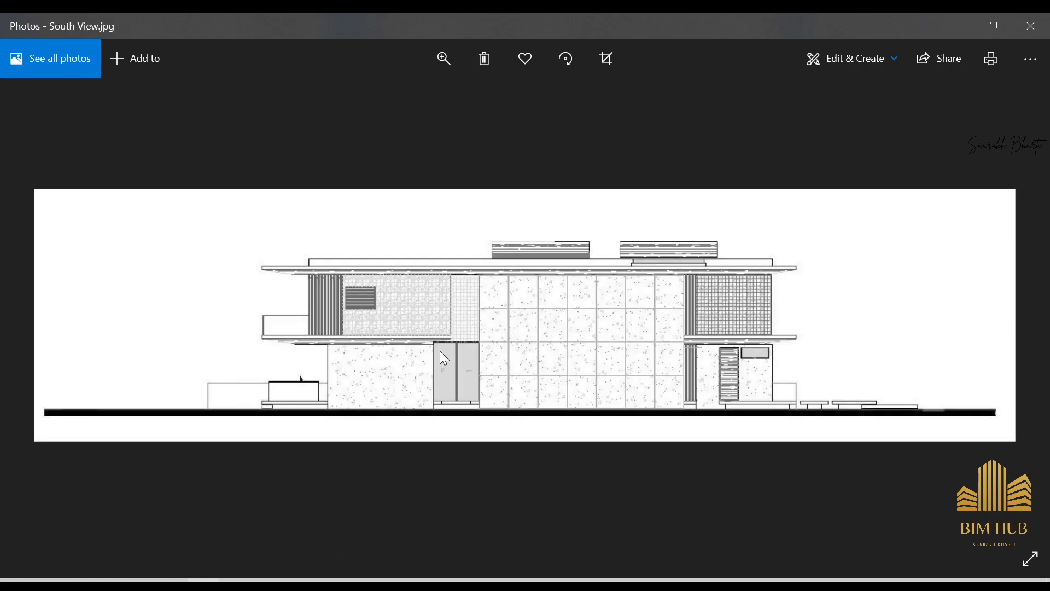
key("Right")
key("Right")
key("Right")
key("Right")
key("Right")
key("Right")
key("Right")
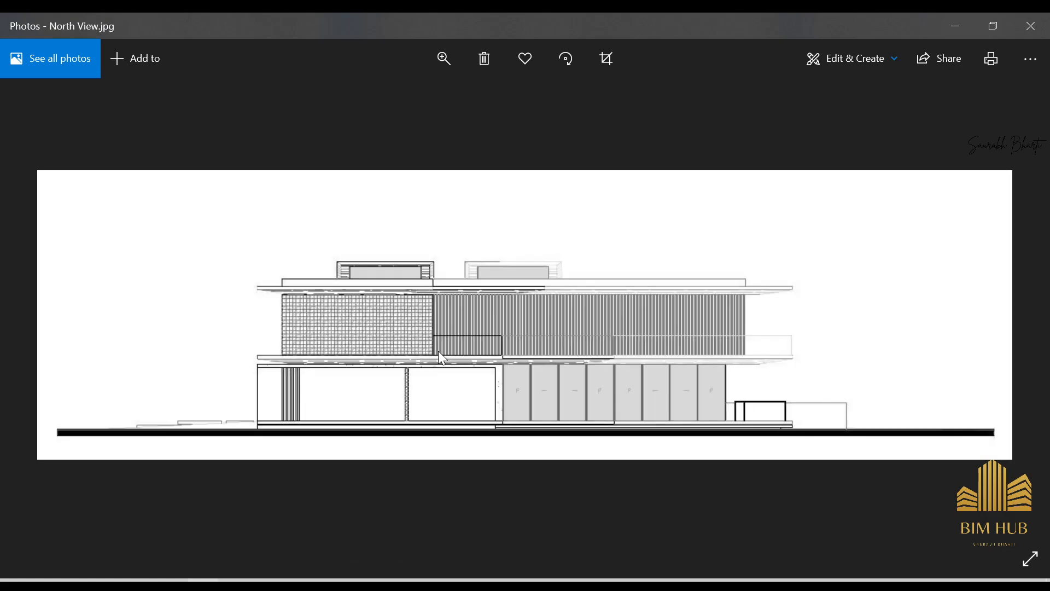
key("Right")
key("Right")
key("Right")
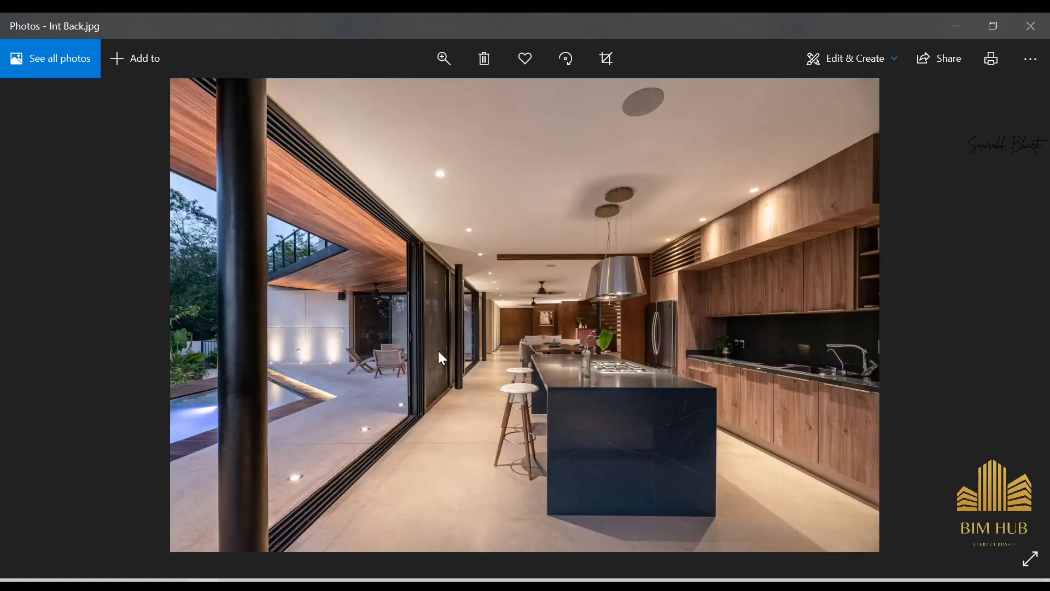
key("Right")
key("Right")
key("Right")
key("Right")
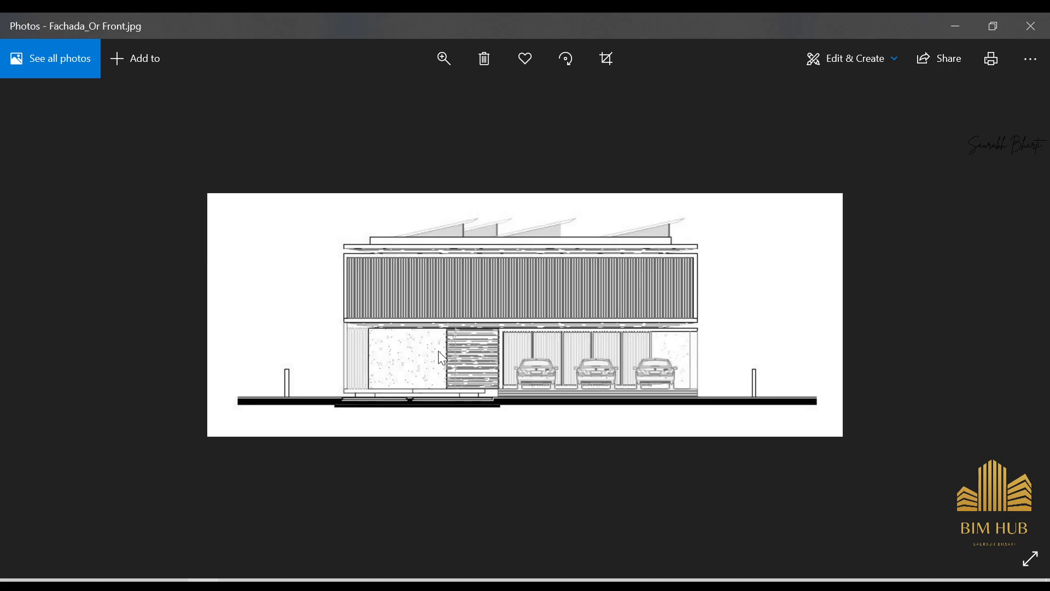
key("Left")
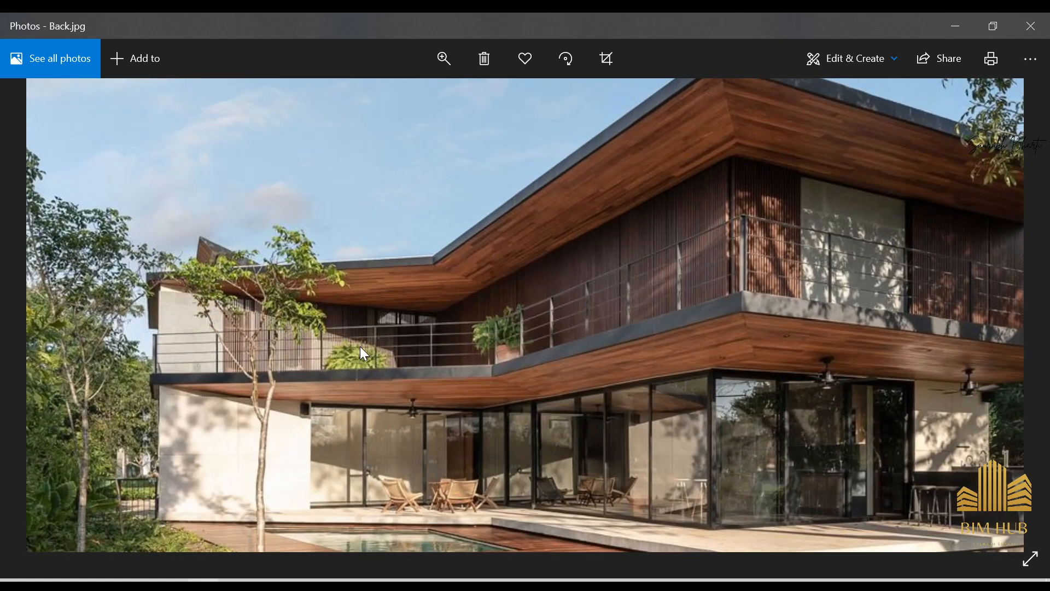
left_click(954, 25)
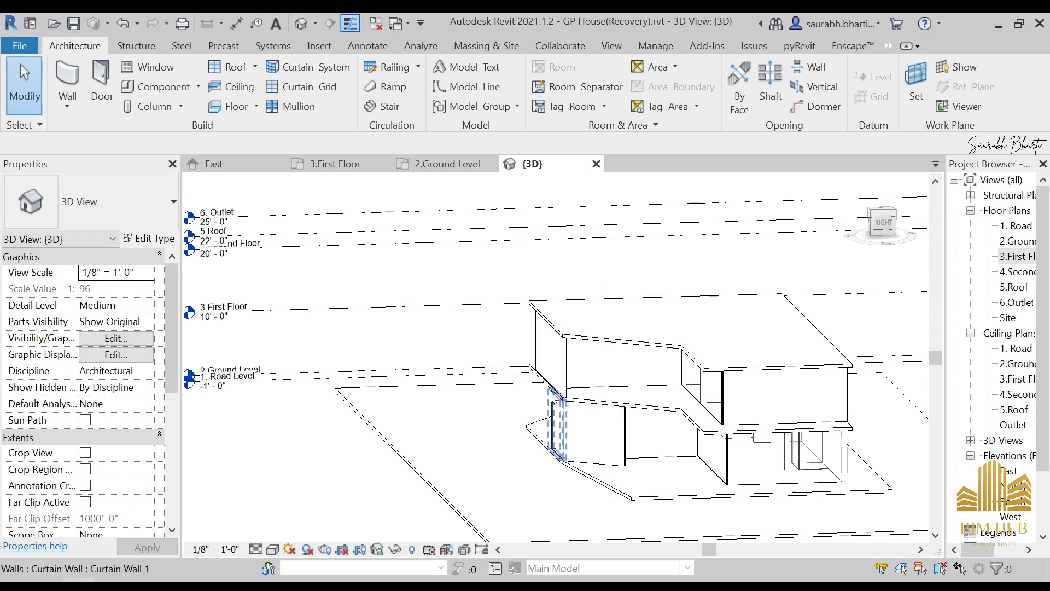
middle_click_drag(554, 398, 674, 402, "shift")
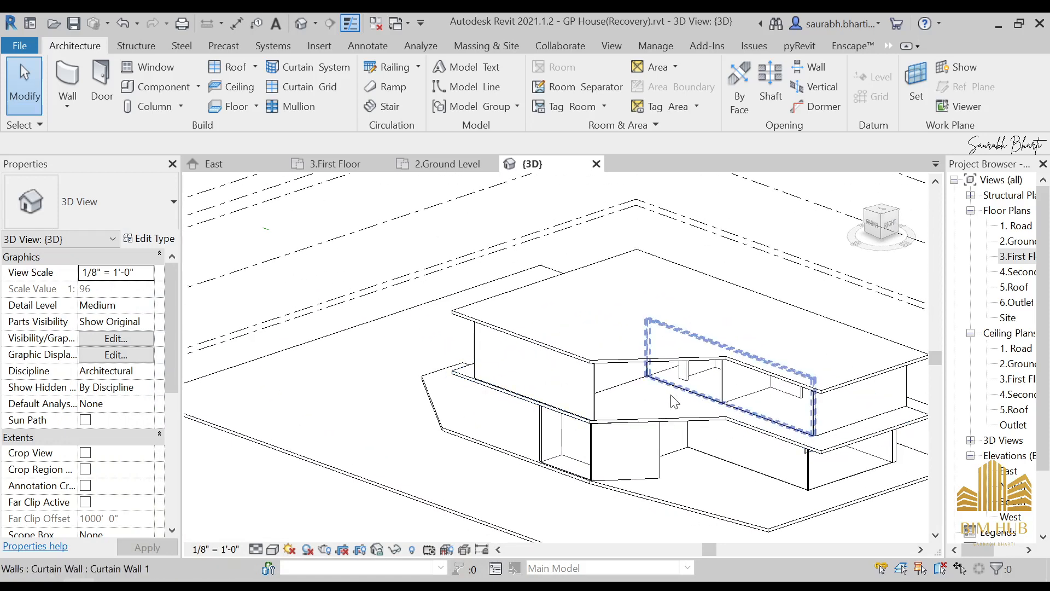
Temporarily hide the second-floor slab in the 3D view to expose the first-floor walls.
double_click(1017, 256)
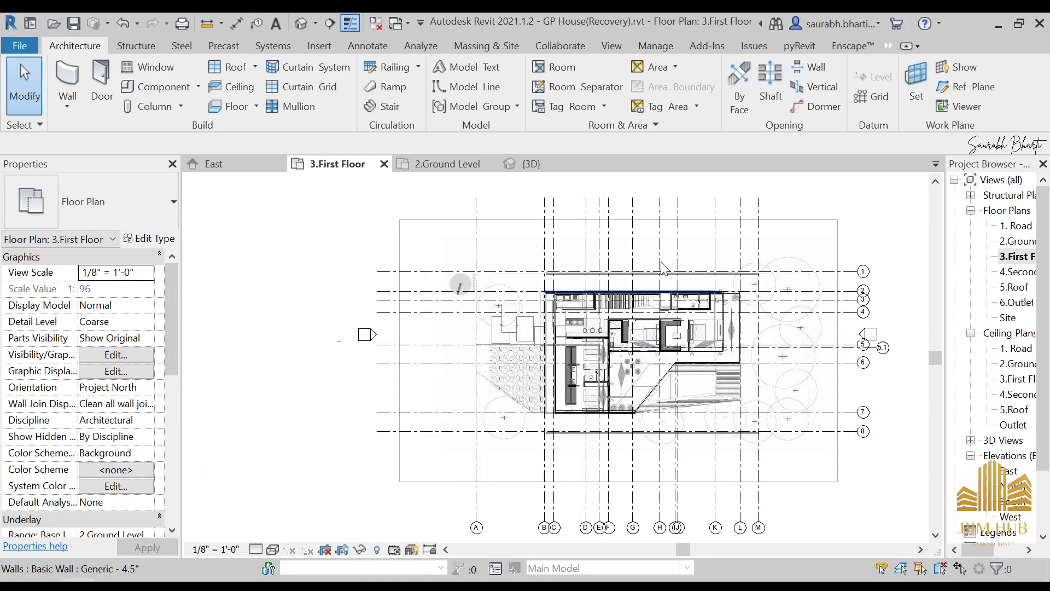
left_click(306, 28)
left_click(664, 358)
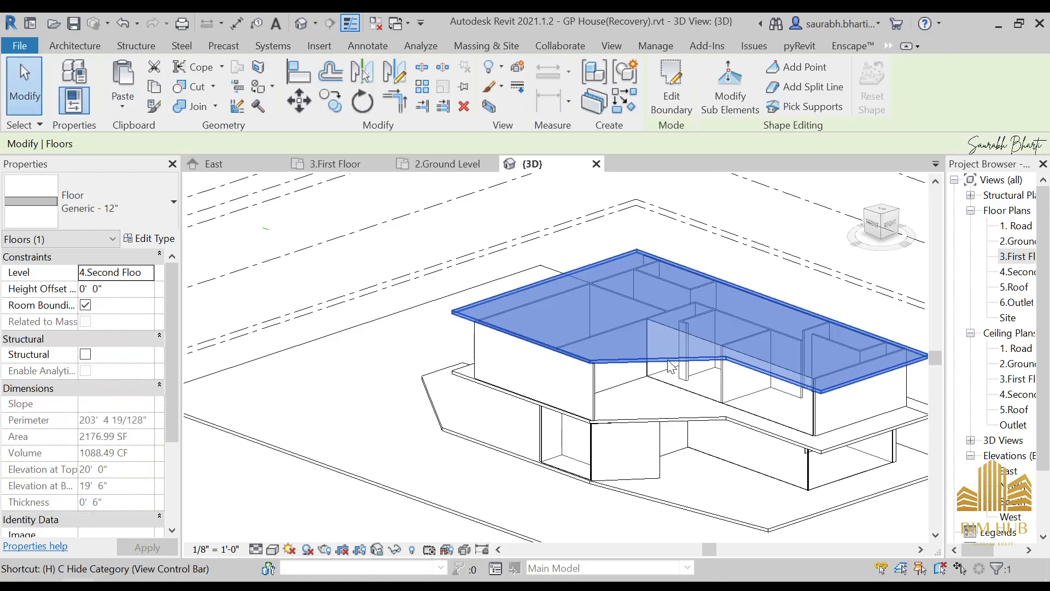
key("h")
key("h")
middle_click_drag(662, 383, 620, 473, "shift")
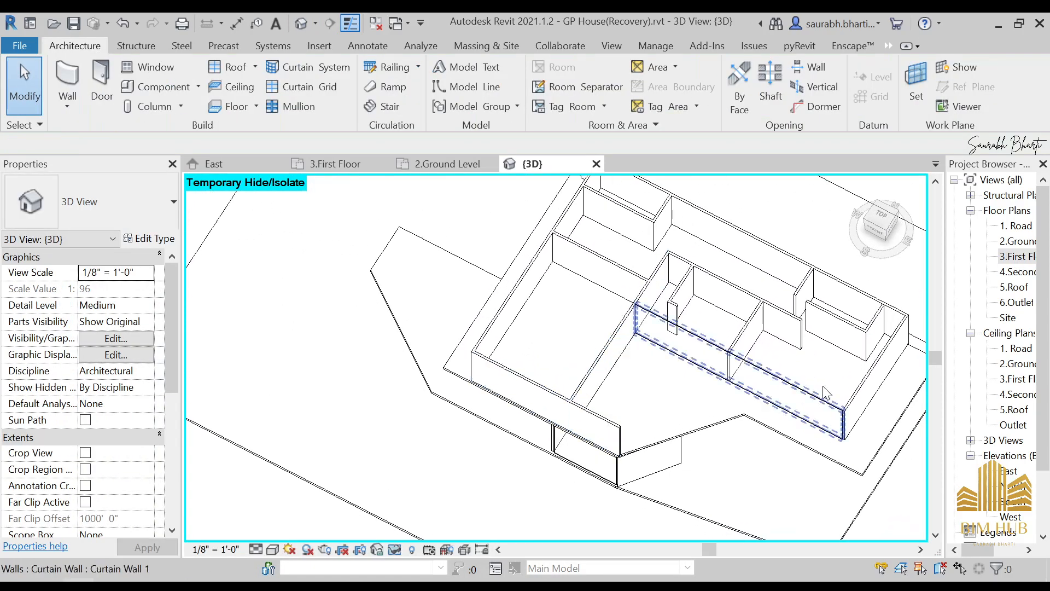
Start a new wall on the 3.First Floor plan, check Back.jpg, and set the wall type to Curtain Wall 1.
double_click(1017, 256)
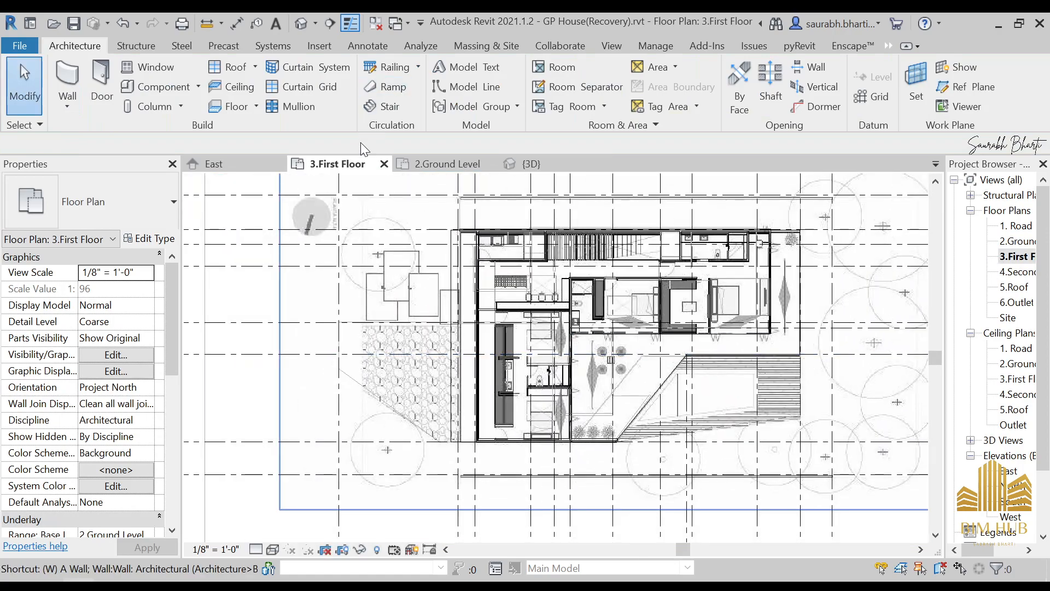
key("w")
key("a")
scroll(602, 394, "up", 5)
middle_click_drag(574, 394, 350, 394)
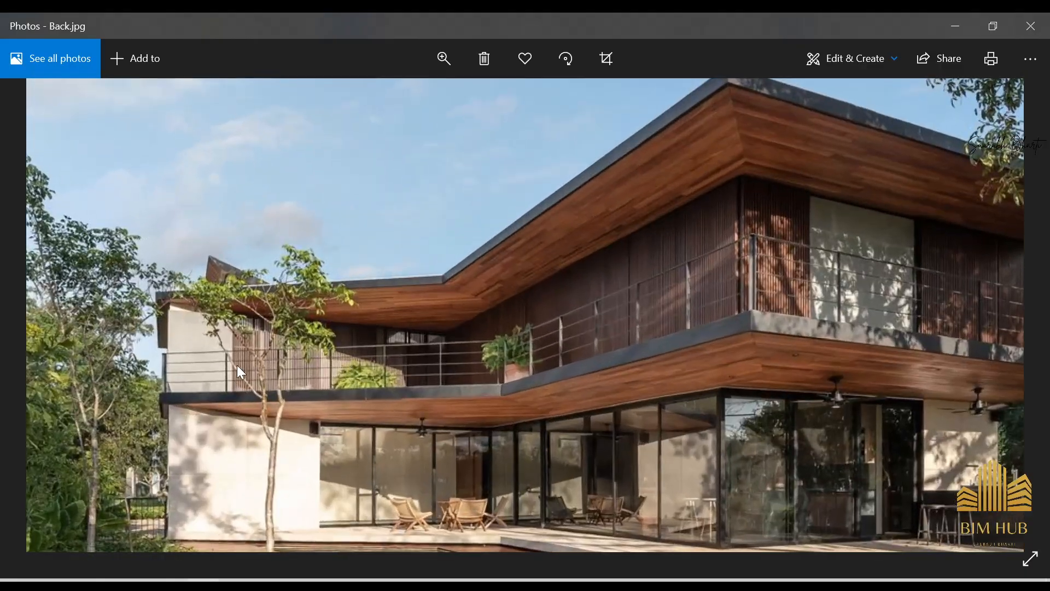
left_click(955, 26)
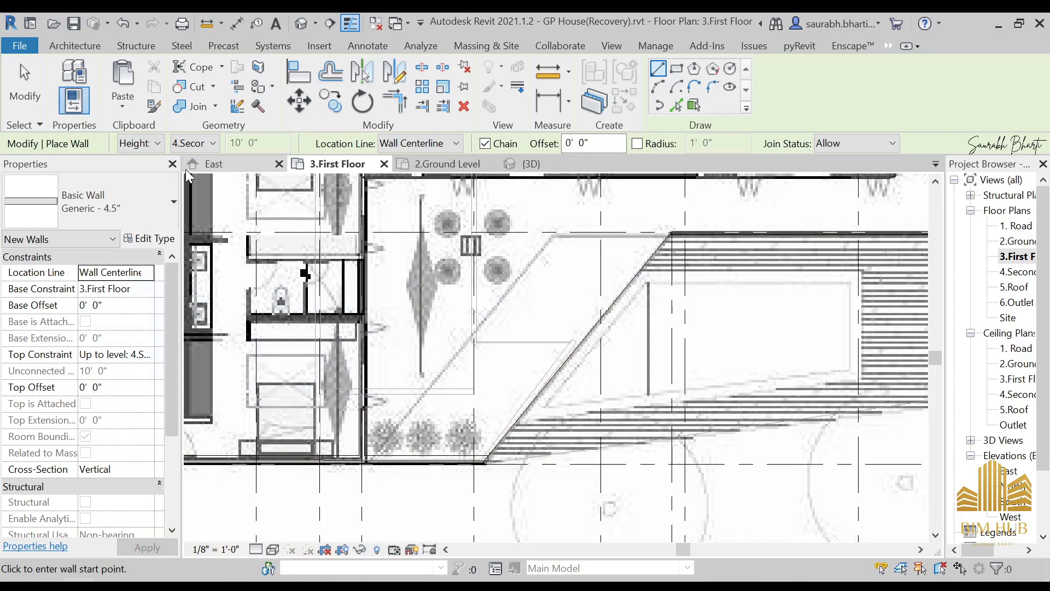
left_click(95, 201)
scroll(99, 326, "up", 2)
scroll(95, 373, "down", 5)
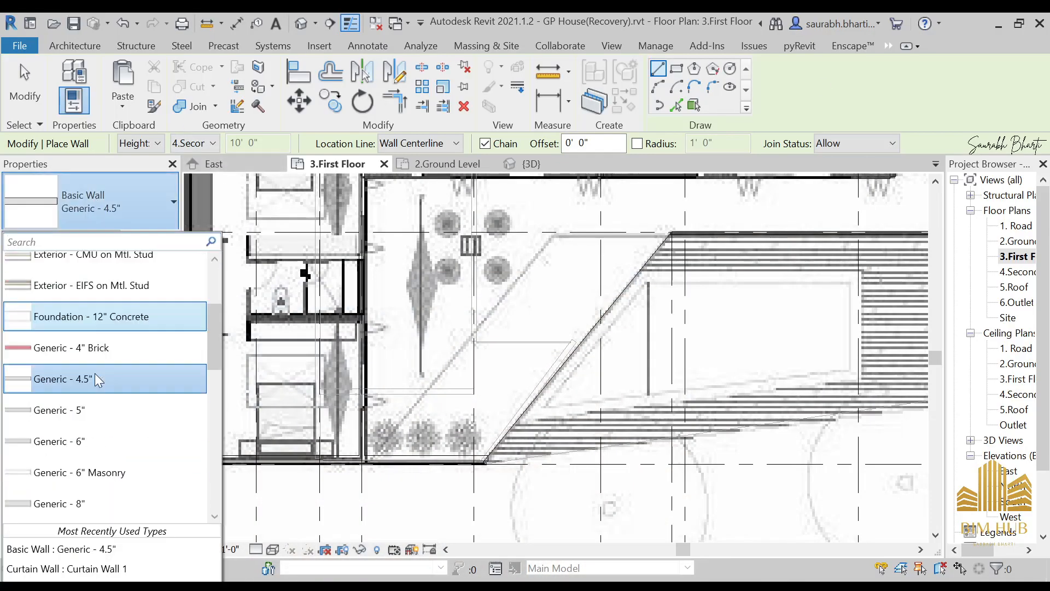
scroll(104, 493, "down", 3)
scroll(90, 451, "up", 1)
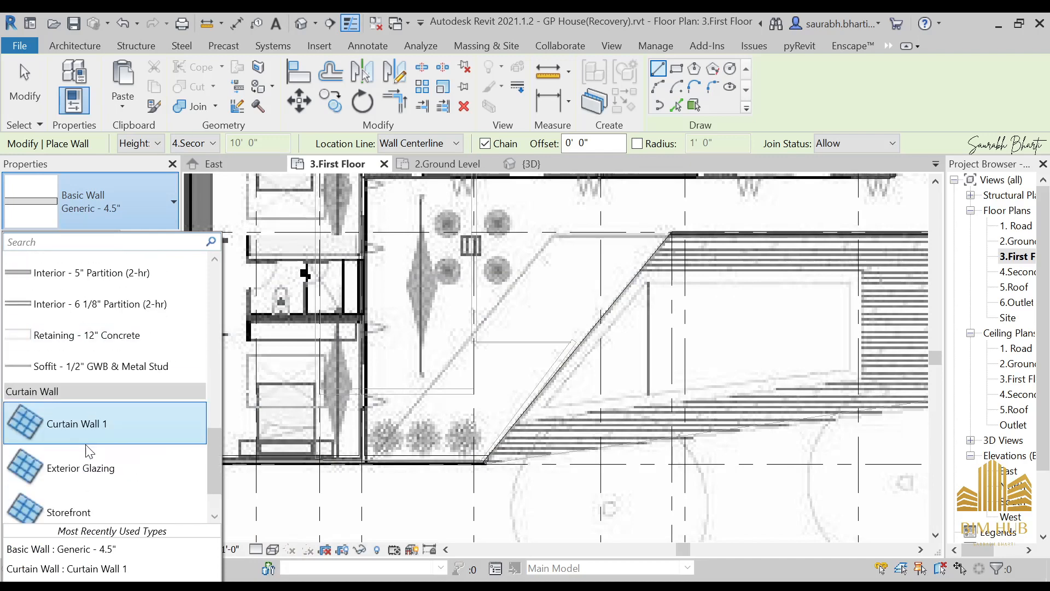
left_click(90, 422)
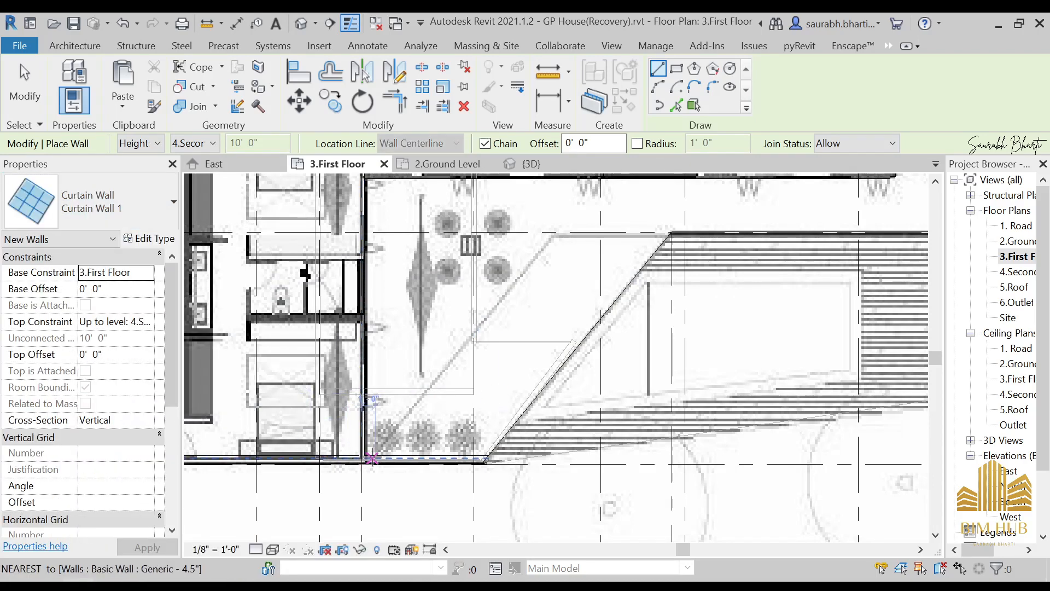
Try to draw a slanted curtain wall from the grid F and 7 corner to grid line 6, and undo it.
scroll(371, 459, "up", 3)
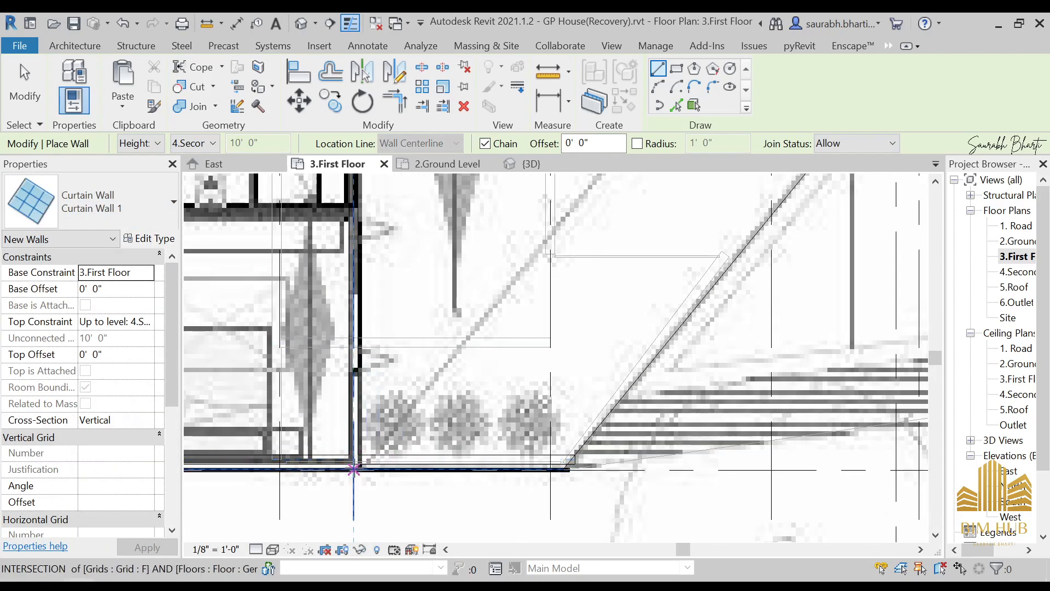
left_click(360, 469)
scroll(482, 309, "down", 3)
middle_click_drag(495, 316, 396, 471)
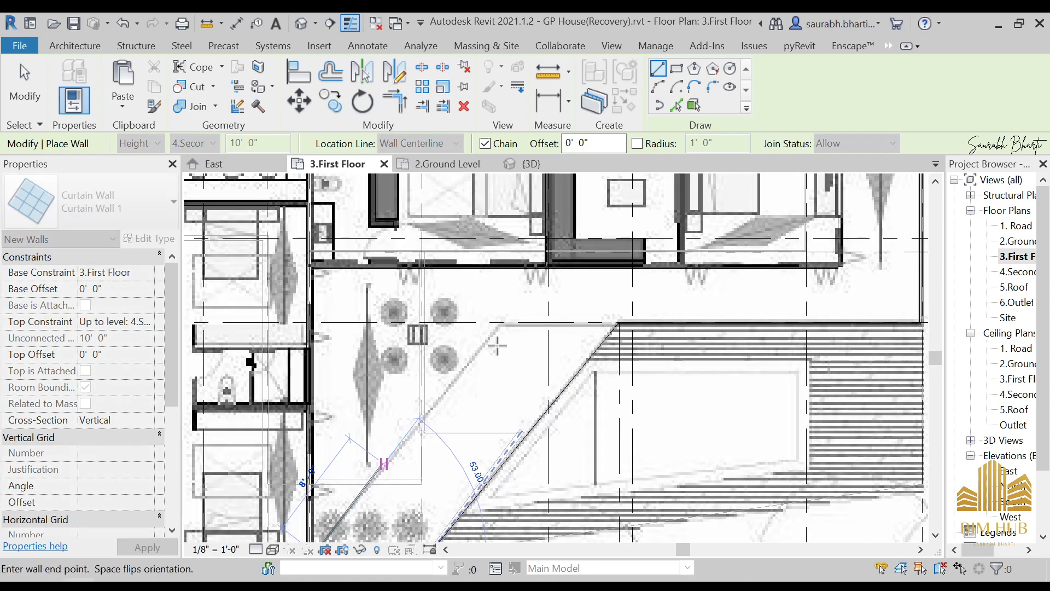
middle_click_drag(507, 328, 475, 361)
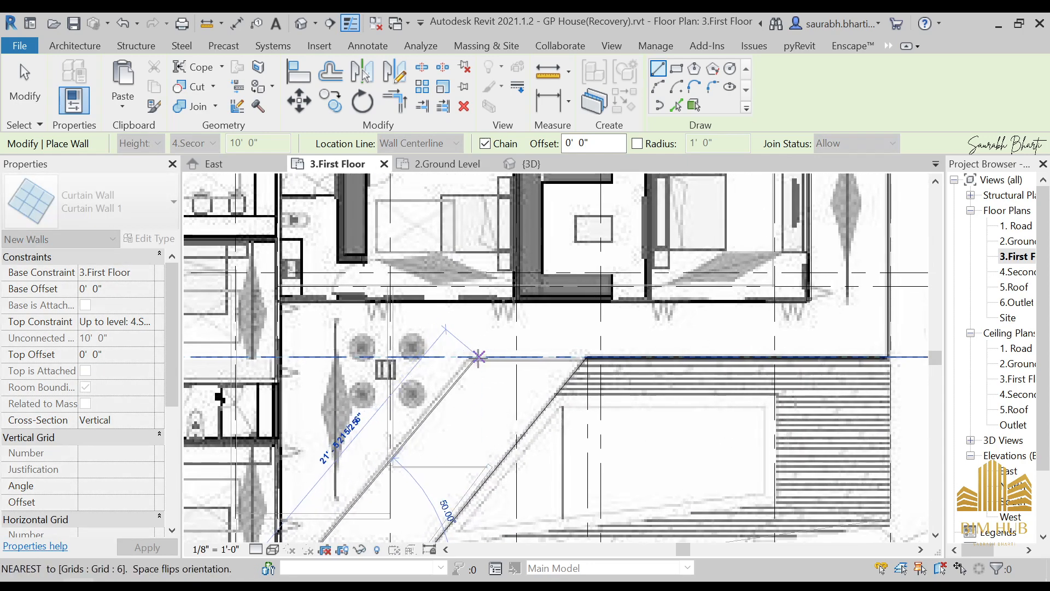
left_click(469, 359)
key("ctrl+z")
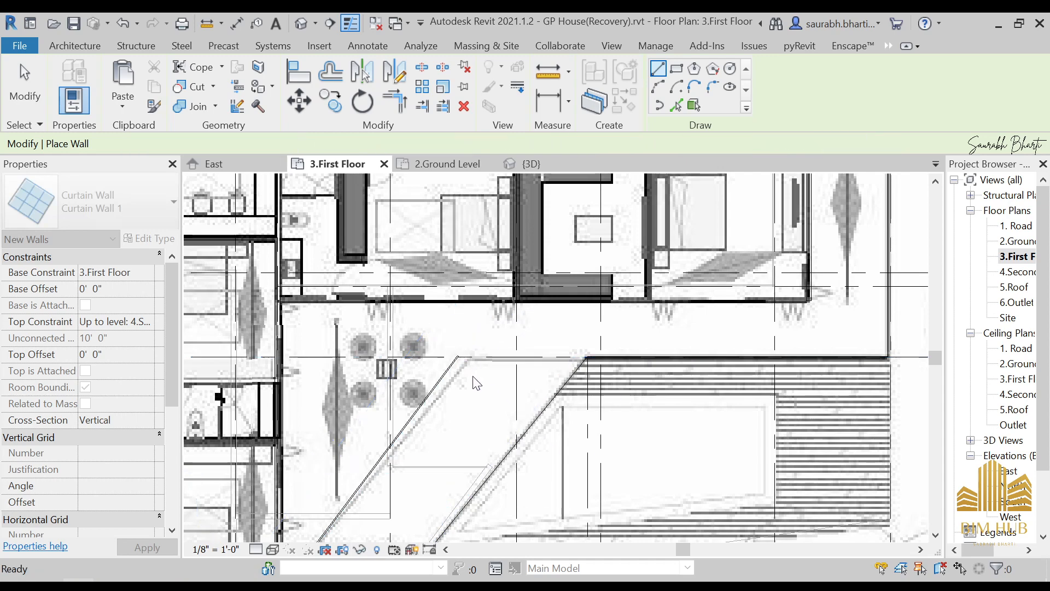
Draw a slanted Curtain Wall 1, about 21' 6" long, from the grid F and 7 intersection to grid 6 along the plan's diagonal.
middle_click_drag(476, 372, 509, 343)
middle_click_drag(419, 410, 471, 368)
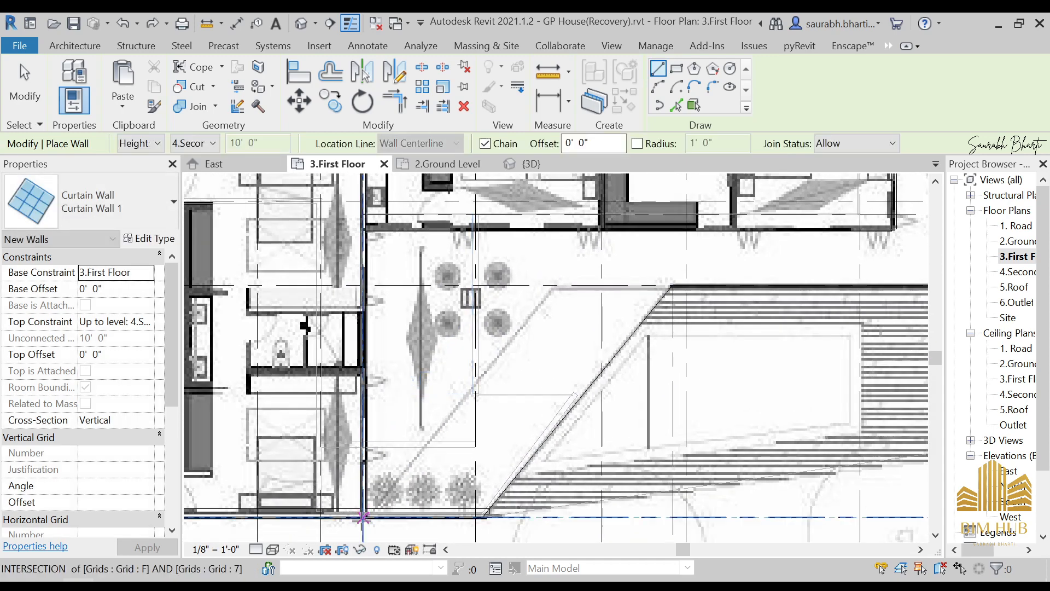
key("Escape")
left_click(364, 517)
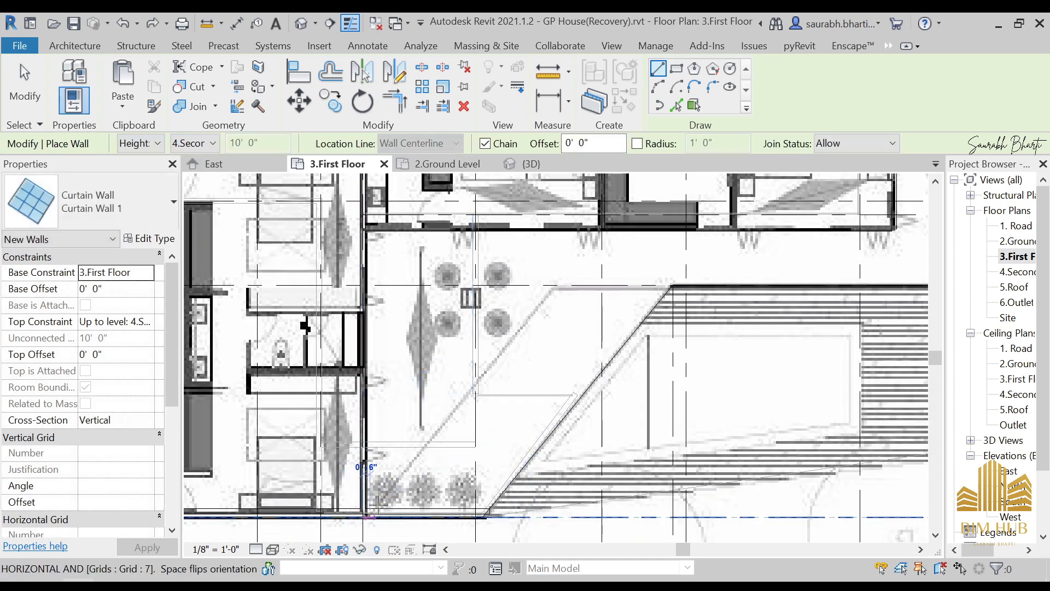
left_click(557, 285)
key("Escape")
key("Escape")
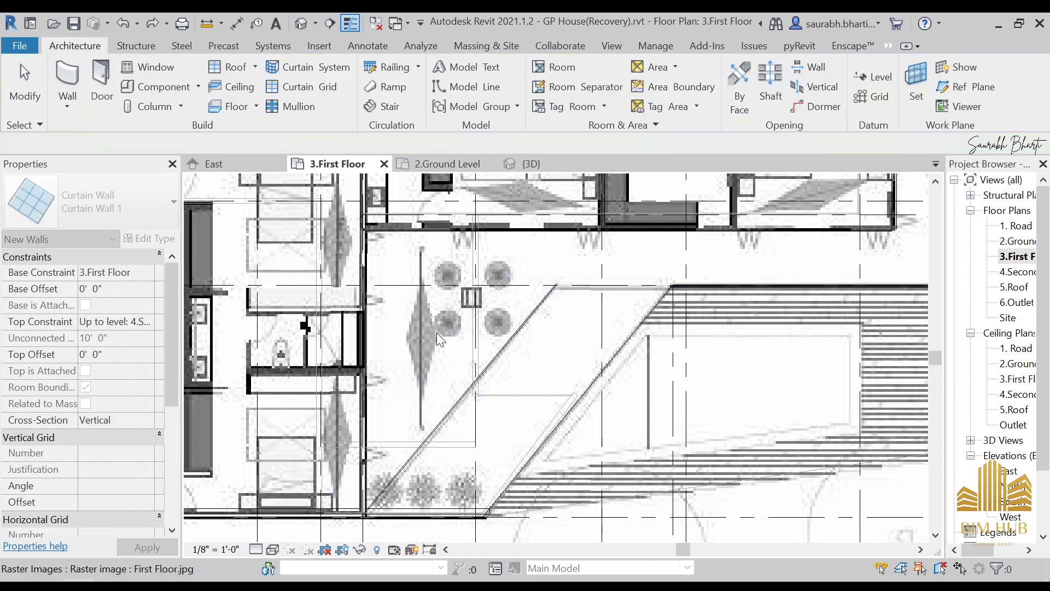
left_click(511, 338)
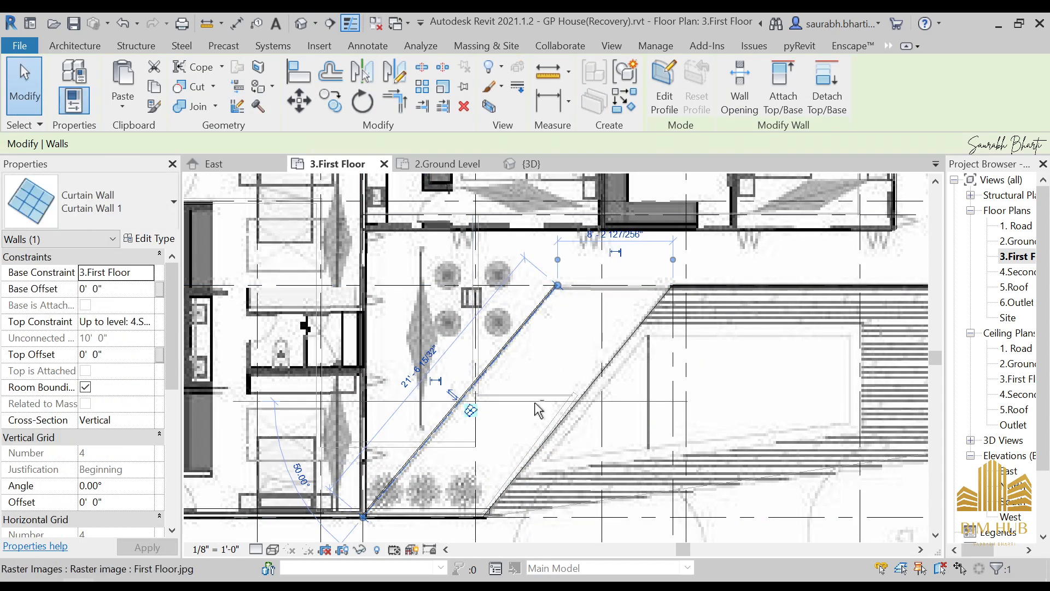
Compare the front of the 3D model with Back.jpg and open the first-floor front wall's profile for editing.
left_click(300, 23)
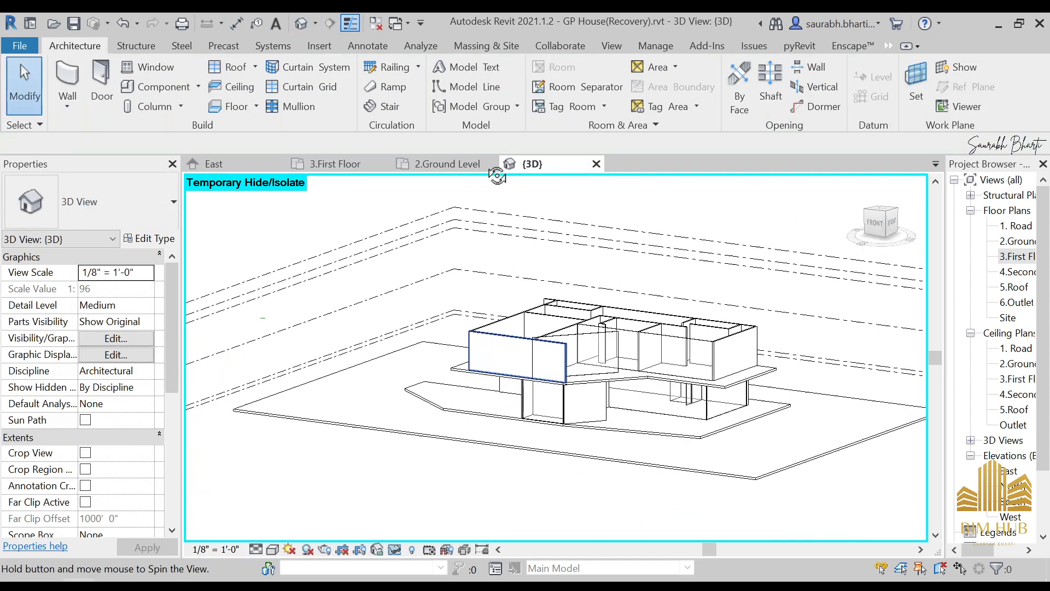
left_click(554, 357)
middle_click_drag(554, 357, 157, 577, "shift")
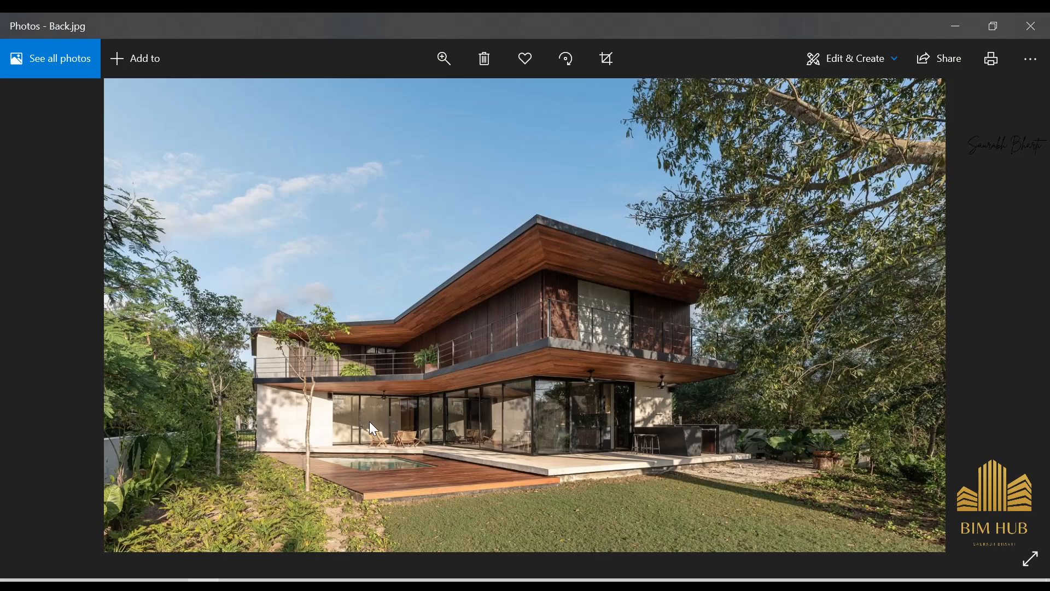
left_click(945, 19)
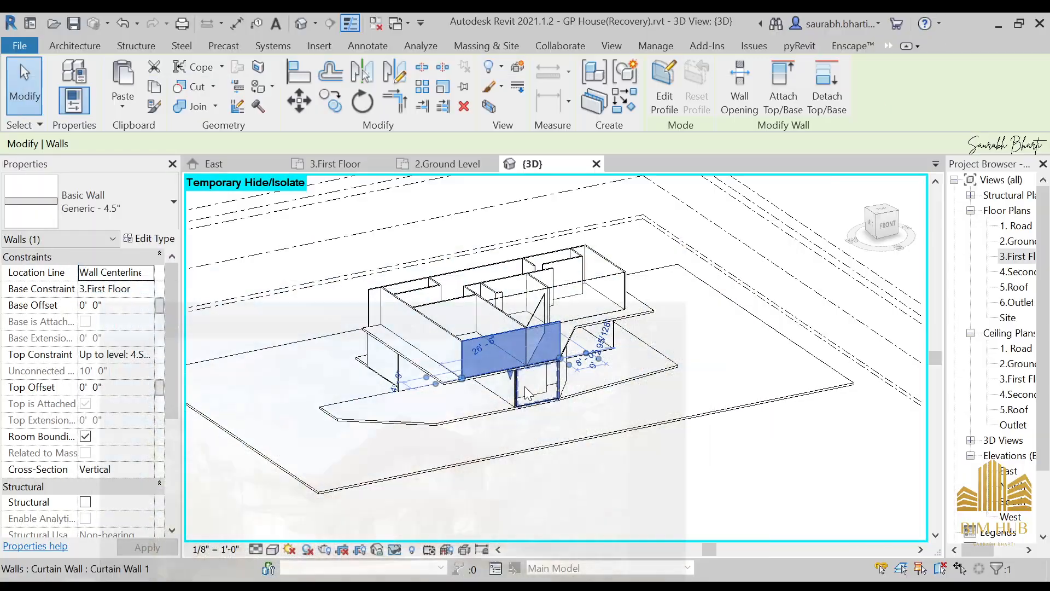
middle_click_drag(542, 356, 556, 438, "shift")
scroll(568, 350, "up", 2)
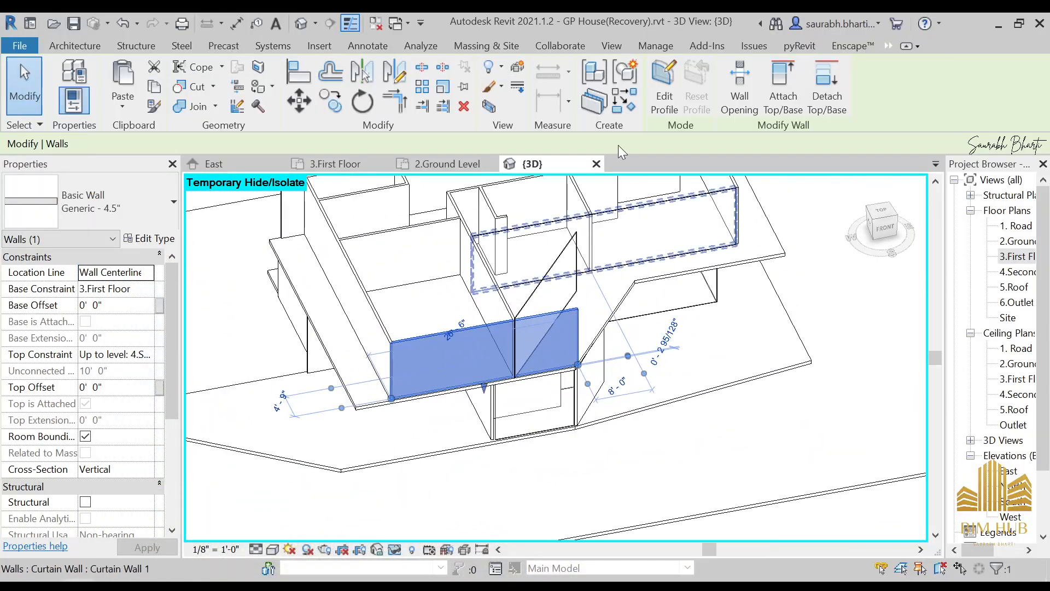
left_click(665, 87)
left_click(626, 315)
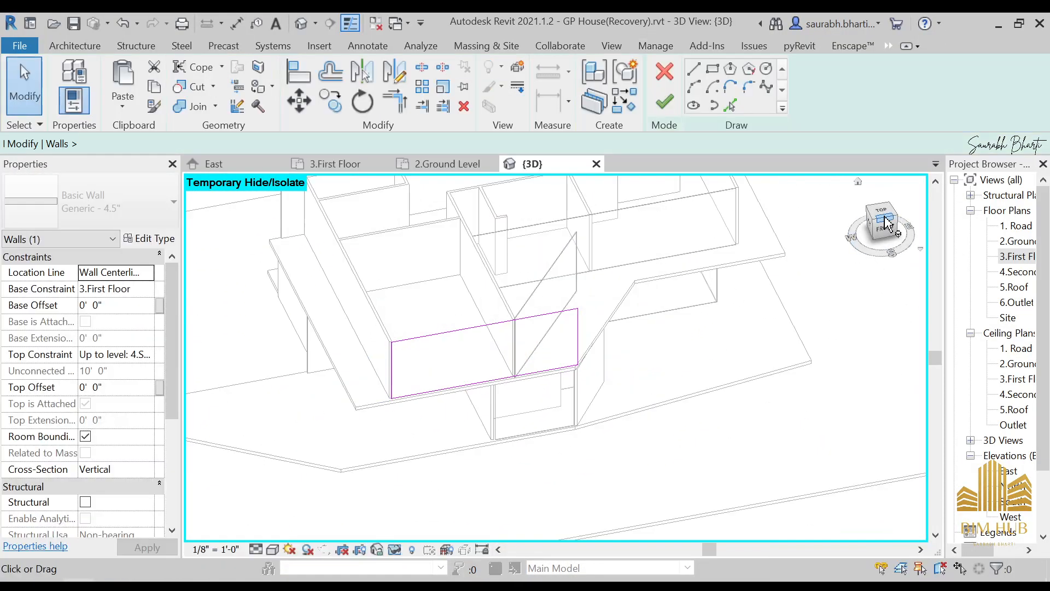
Shorten the front wall's profile to 17' 6" so it ends where the slanted curtain wall starts, removing the conflicting constraints.
left_click(884, 227)
scroll(590, 384, "up", 5)
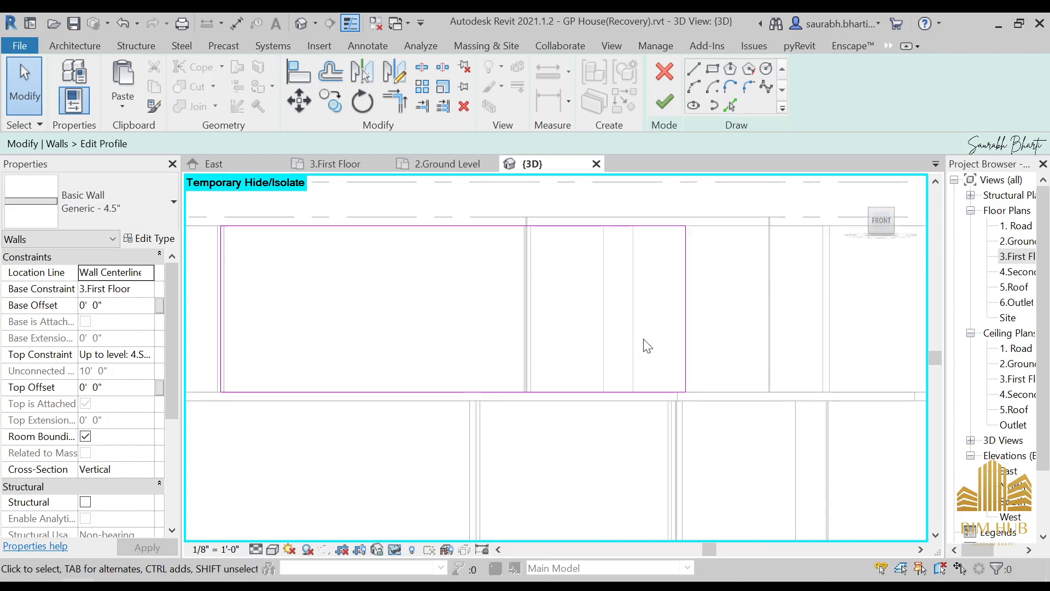
left_click_drag(687, 323, 527, 293)
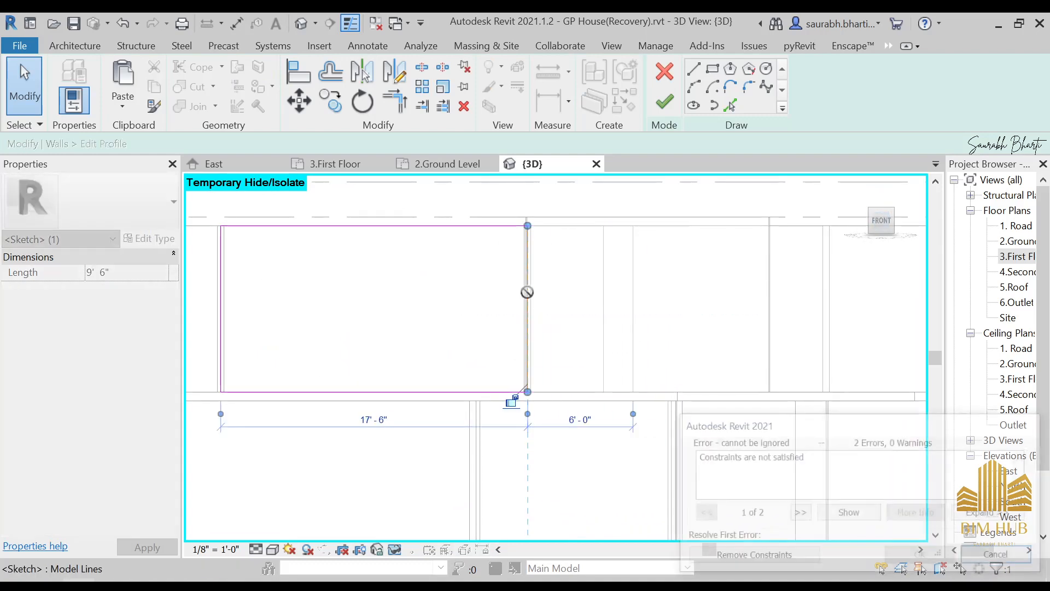
left_click(751, 557)
middle_click_drag(628, 261, 659, 122, "shift")
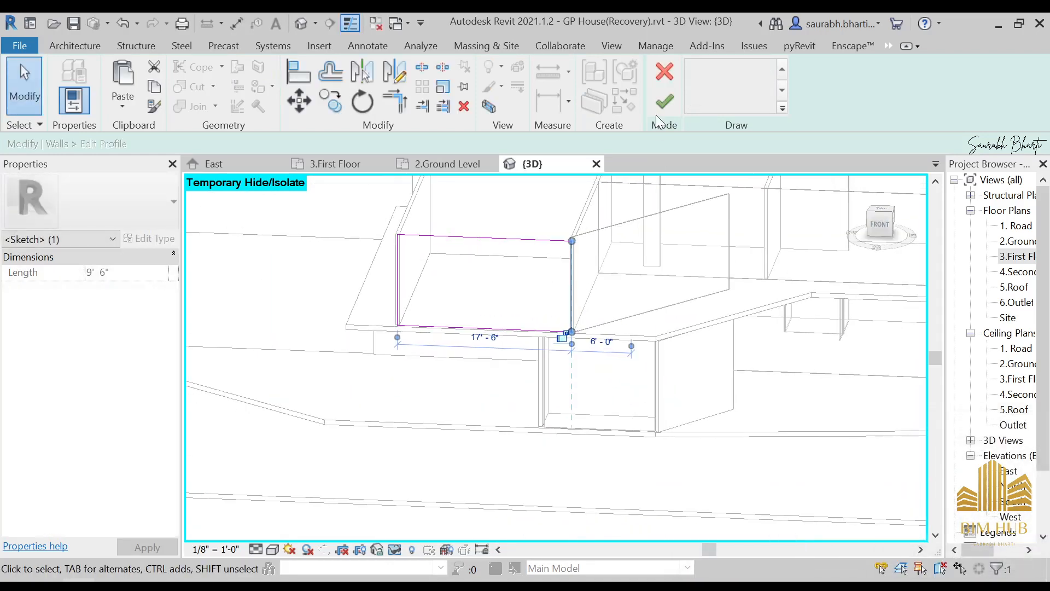
left_click(665, 109)
scroll(627, 482, "down", 4)
left_click(626, 481)
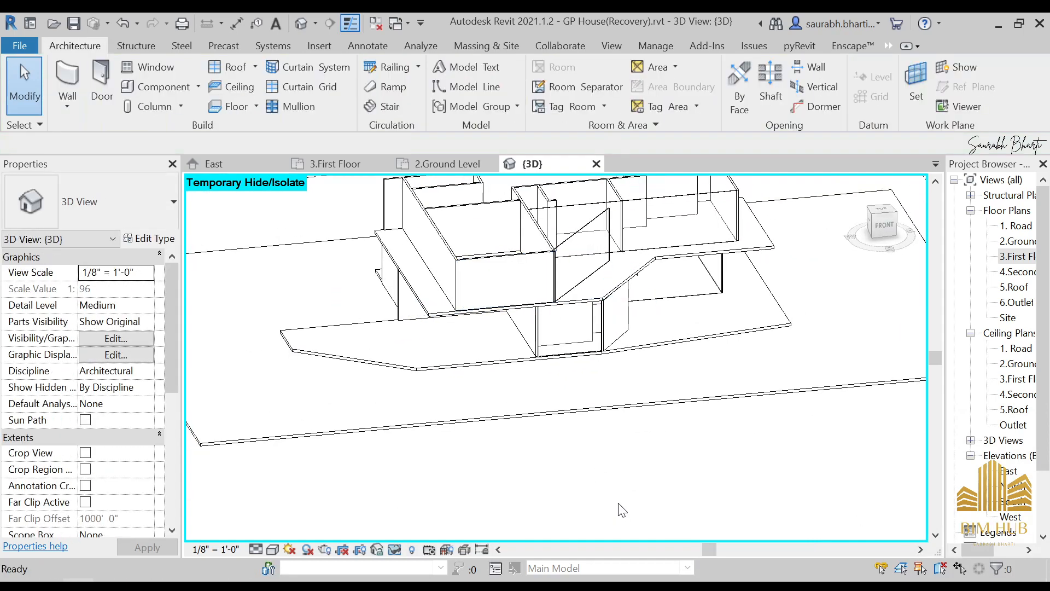
Reset the temporary hide to restore the second-floor slab in the 3D view.
key("h")
key("r")
middle_click_drag(629, 474, 627, 328, "shift")
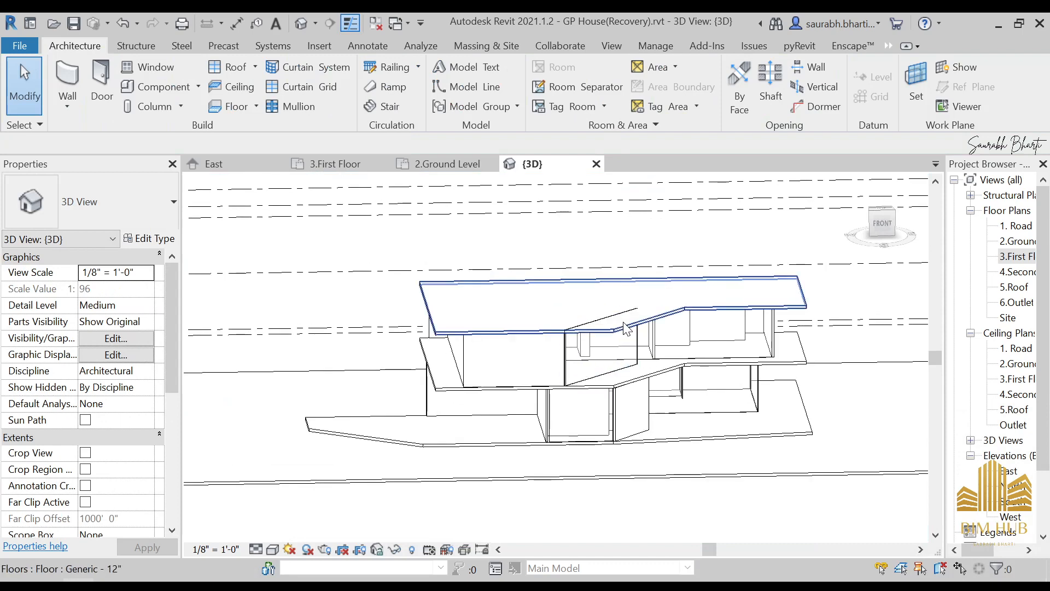
Reopen and finish the second-floor slab's boundary unchanged, attaching the walls below, including the slanted curtain wall, to its bottom.
left_click(627, 329)
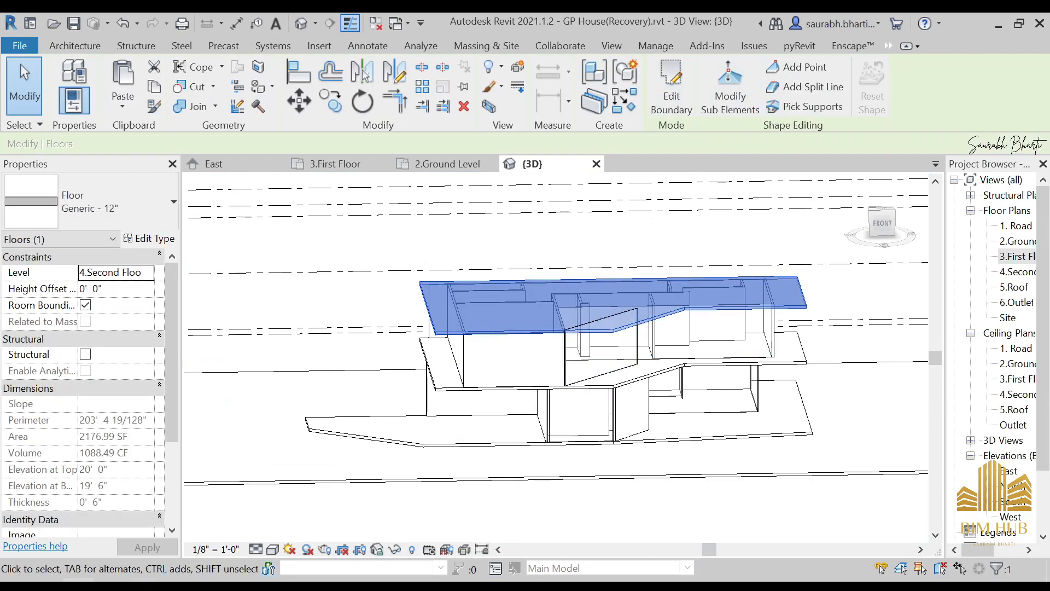
key("alt+Tab")
left_click(963, 21)
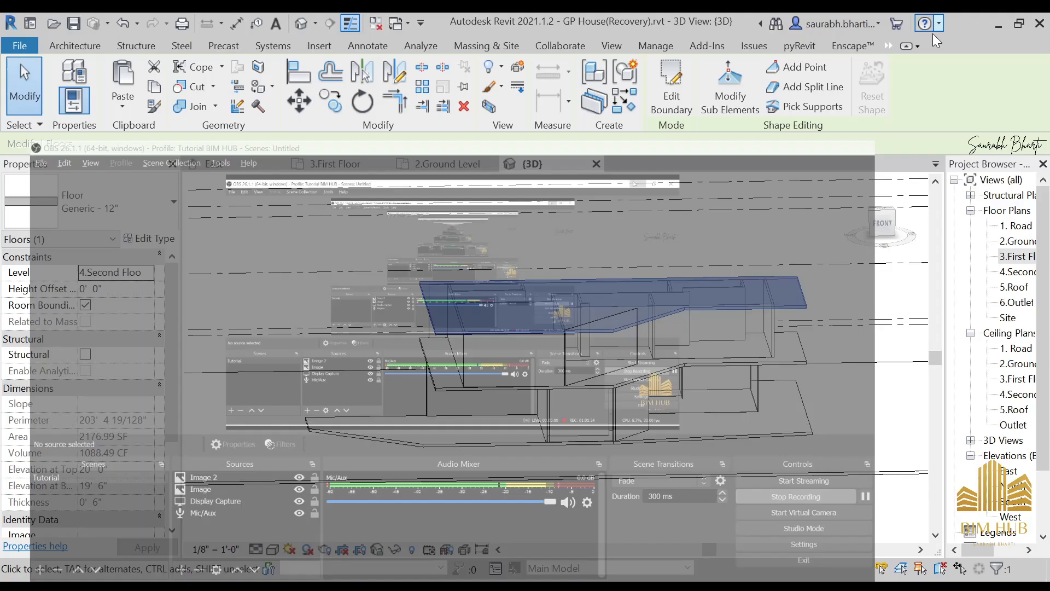
middle_click_drag(648, 457, 722, 334, "shift")
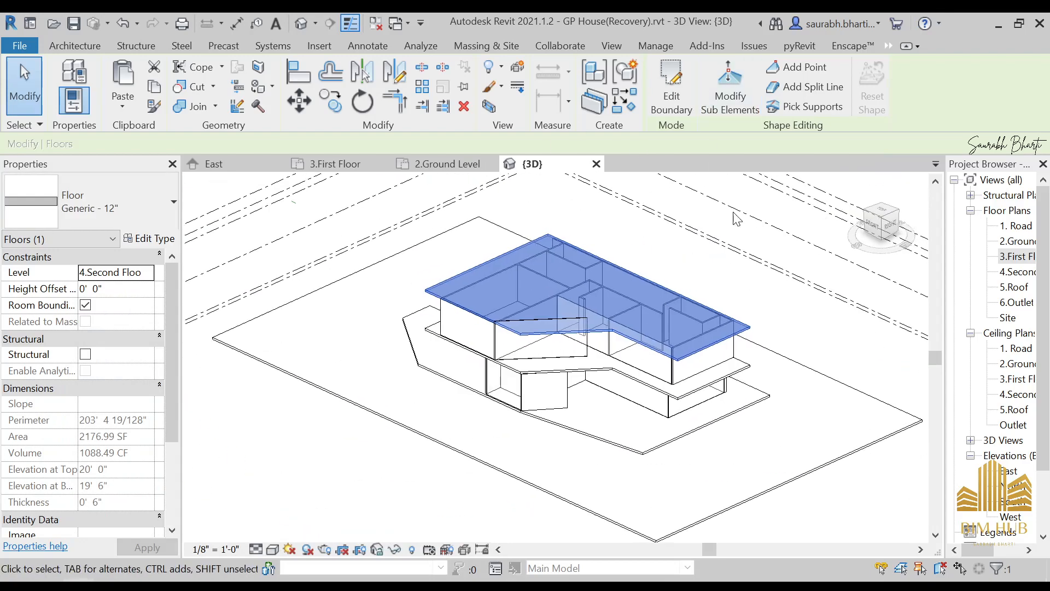
left_click(672, 96)
left_click(665, 101)
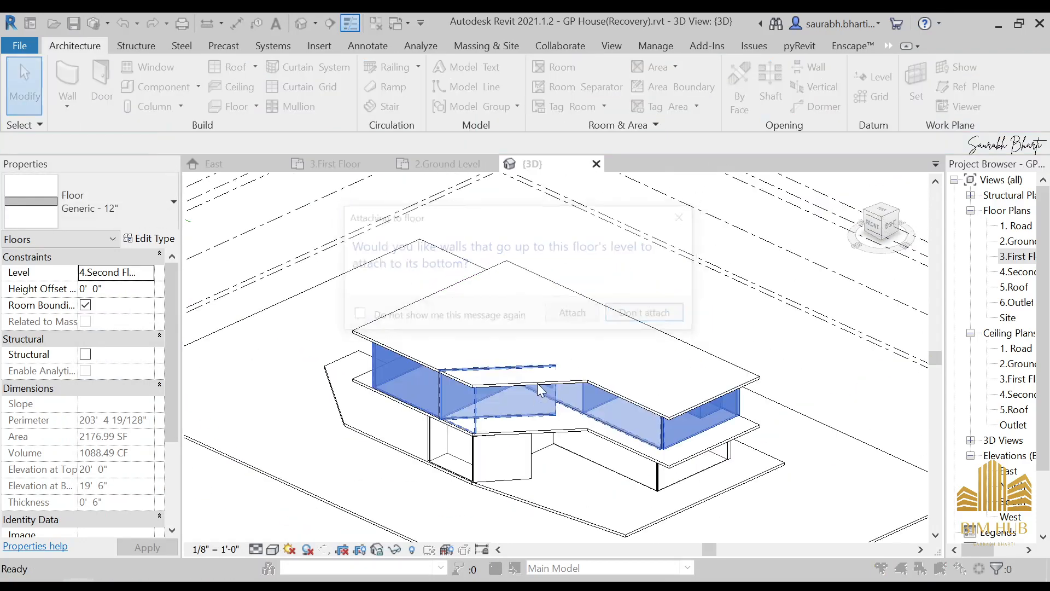
left_click(585, 313)
Inspect the slanted curtain wall and the two upper slabs in the 3D view from several sides.
middle_click_drag(536, 383, 481, 426, "shift")
left_click(580, 487)
scroll(547, 393, "up", 4)
middle_click_drag(547, 393, 462, 450, "shift")
scroll(598, 386, "down", 3)
scroll(725, 465, "down", 2)
scroll(680, 435, "down", 2)
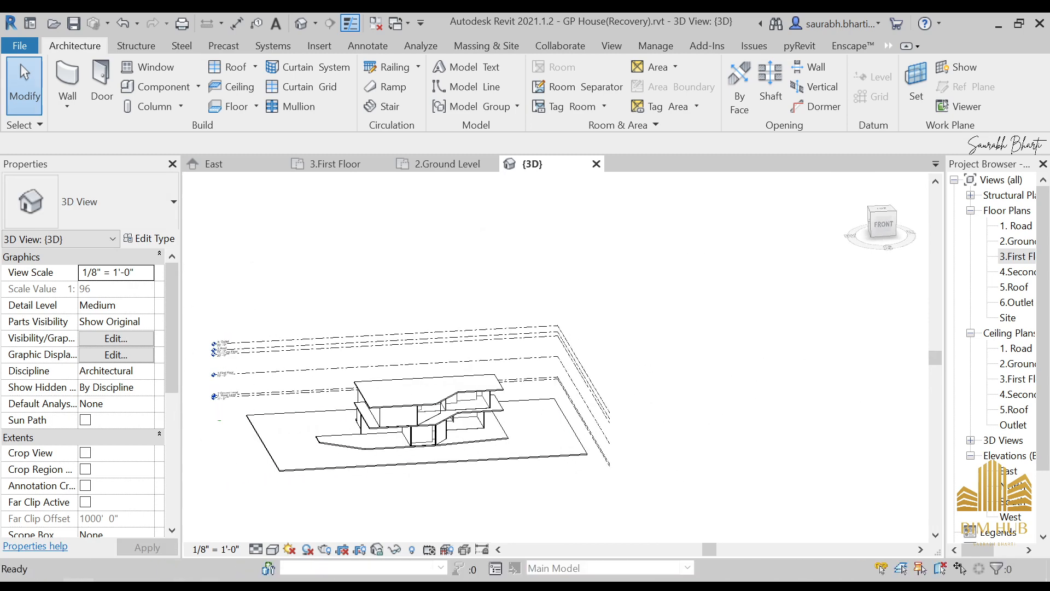
key("alt+Tab")
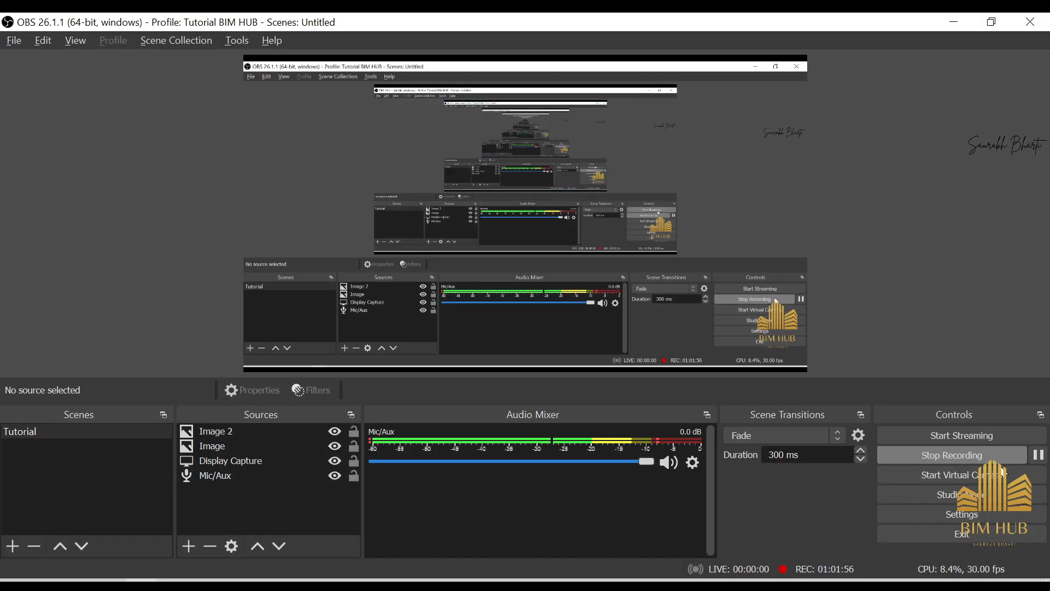